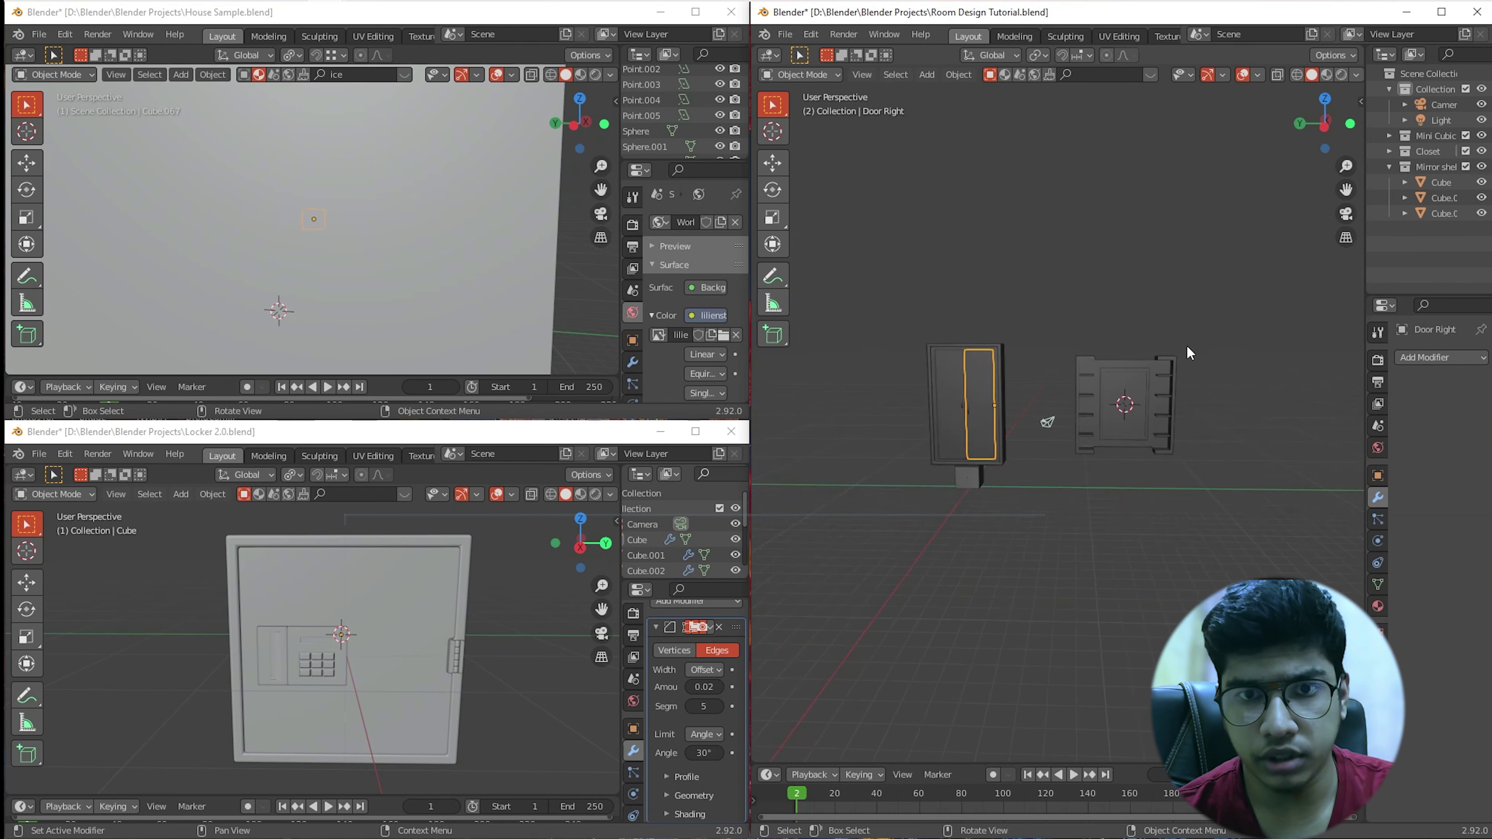
Step: Examine the finished closet's shelves and the locker mounted inside it in the House Sample file
click(1156, 360)
scroll(1156, 360, up, 5)
scroll(429, 250, down, 5)
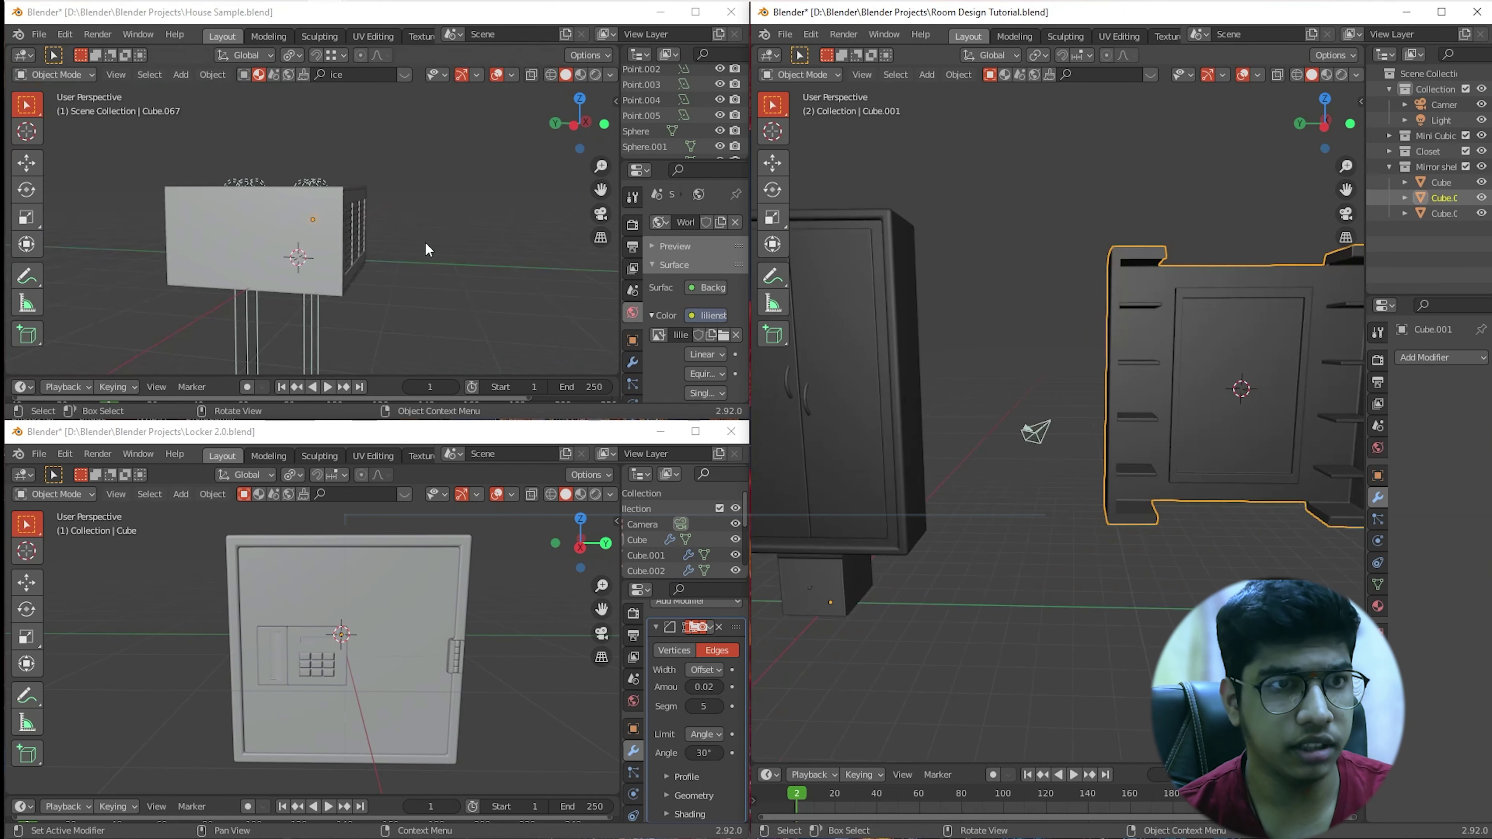
scroll(334, 241, up, 8)
mouse_move(371, 294)
middle_down()
mouse_move(387, 294)
mouse_move(356, 281)
middle_up()
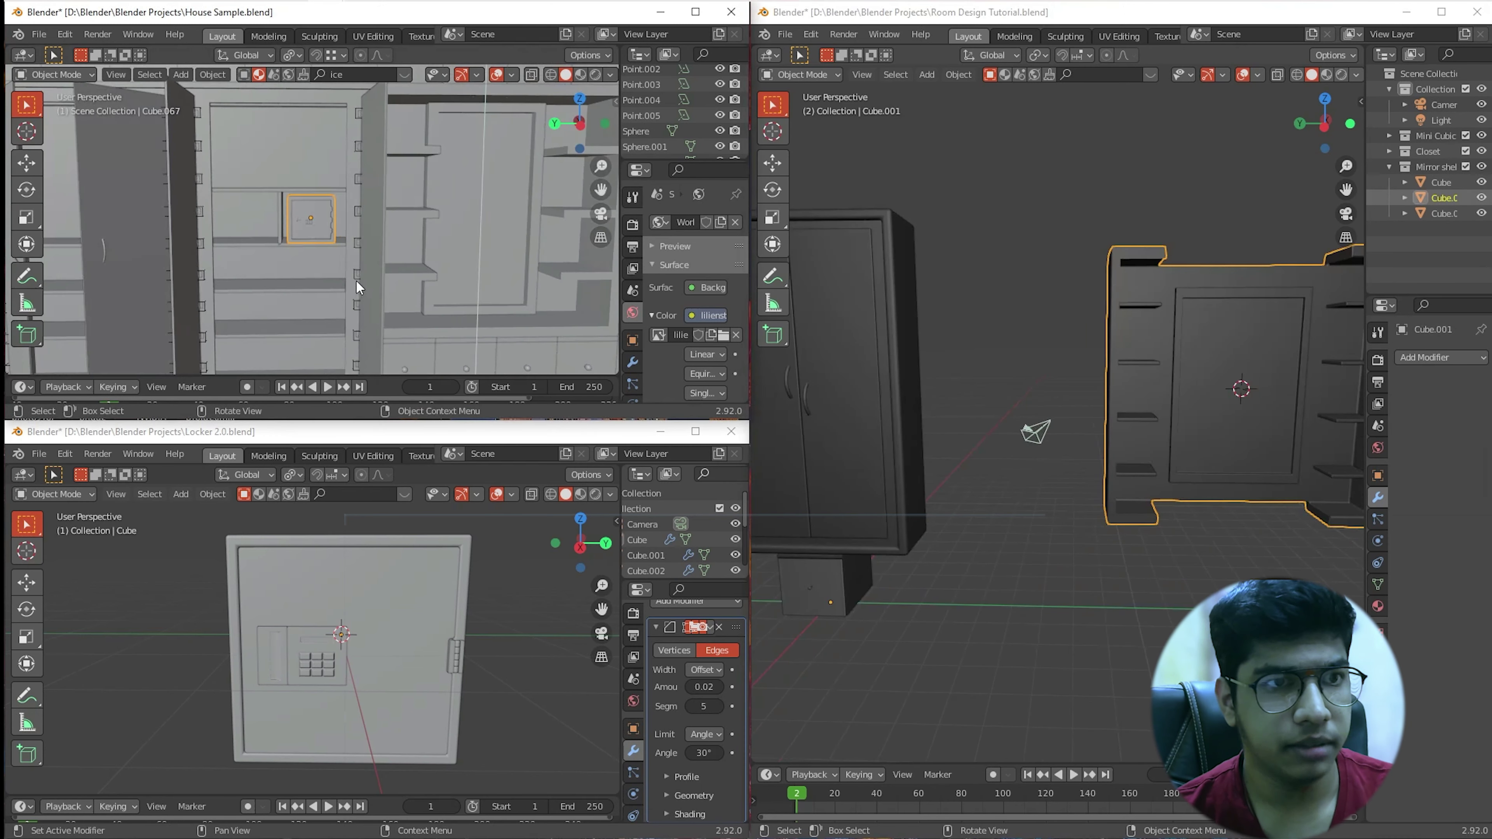
scroll(441, 259, up, 5)
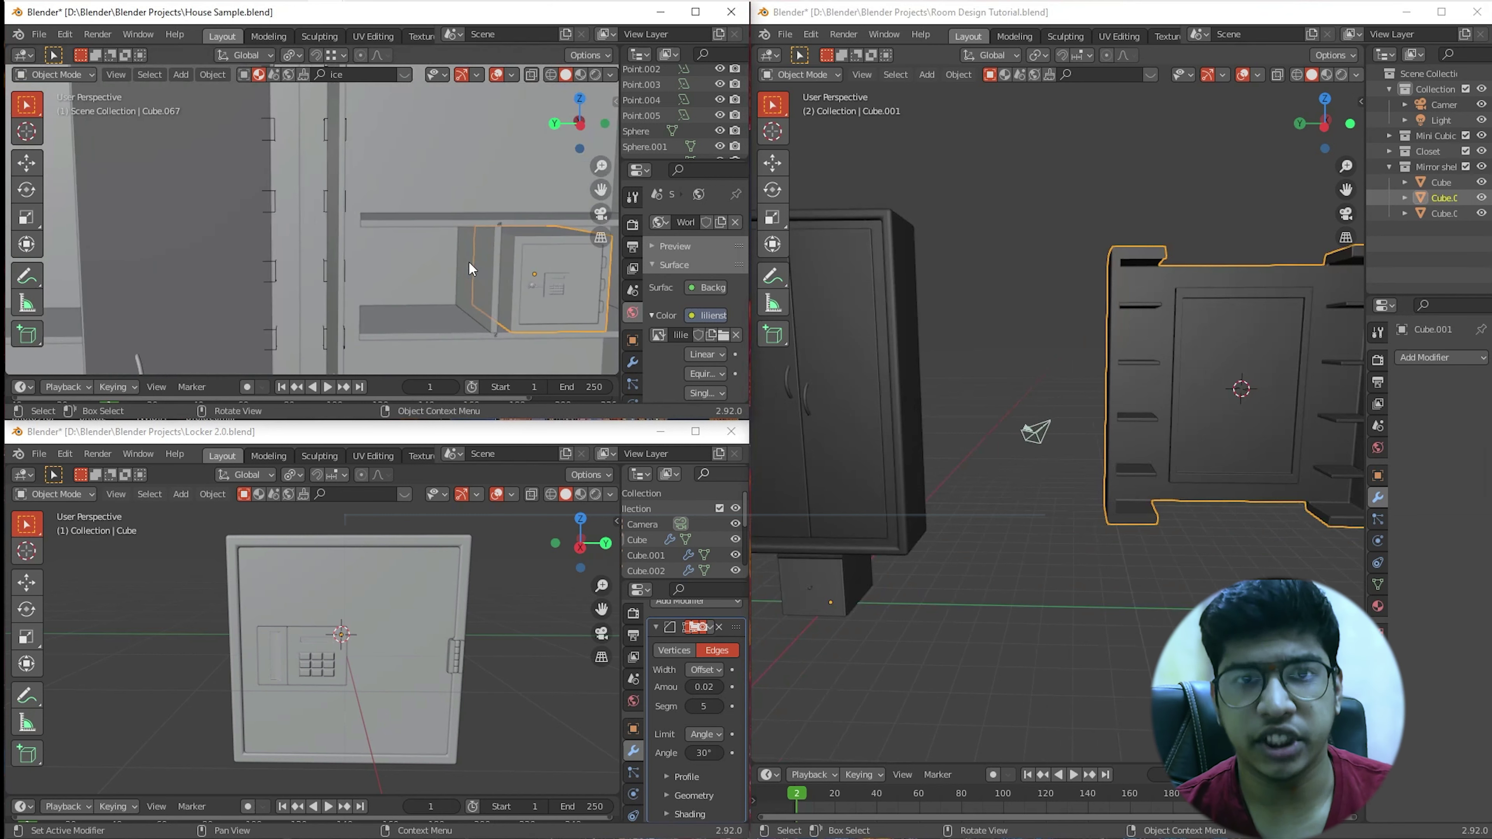
scroll(469, 261, up, 4)
scroll(493, 272, down, 6)
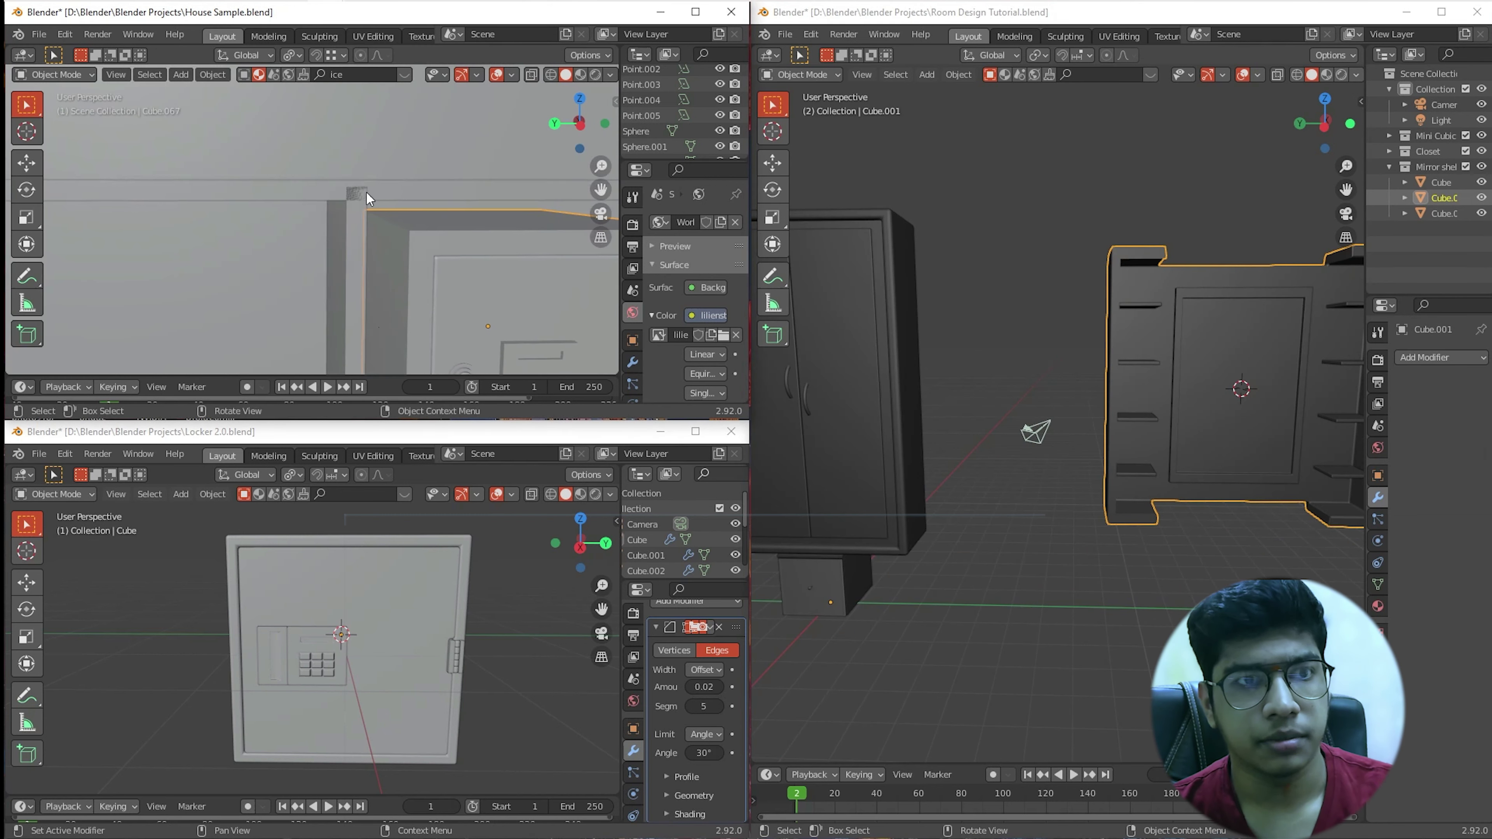
click(435, 234)
scroll(475, 288, down, 4)
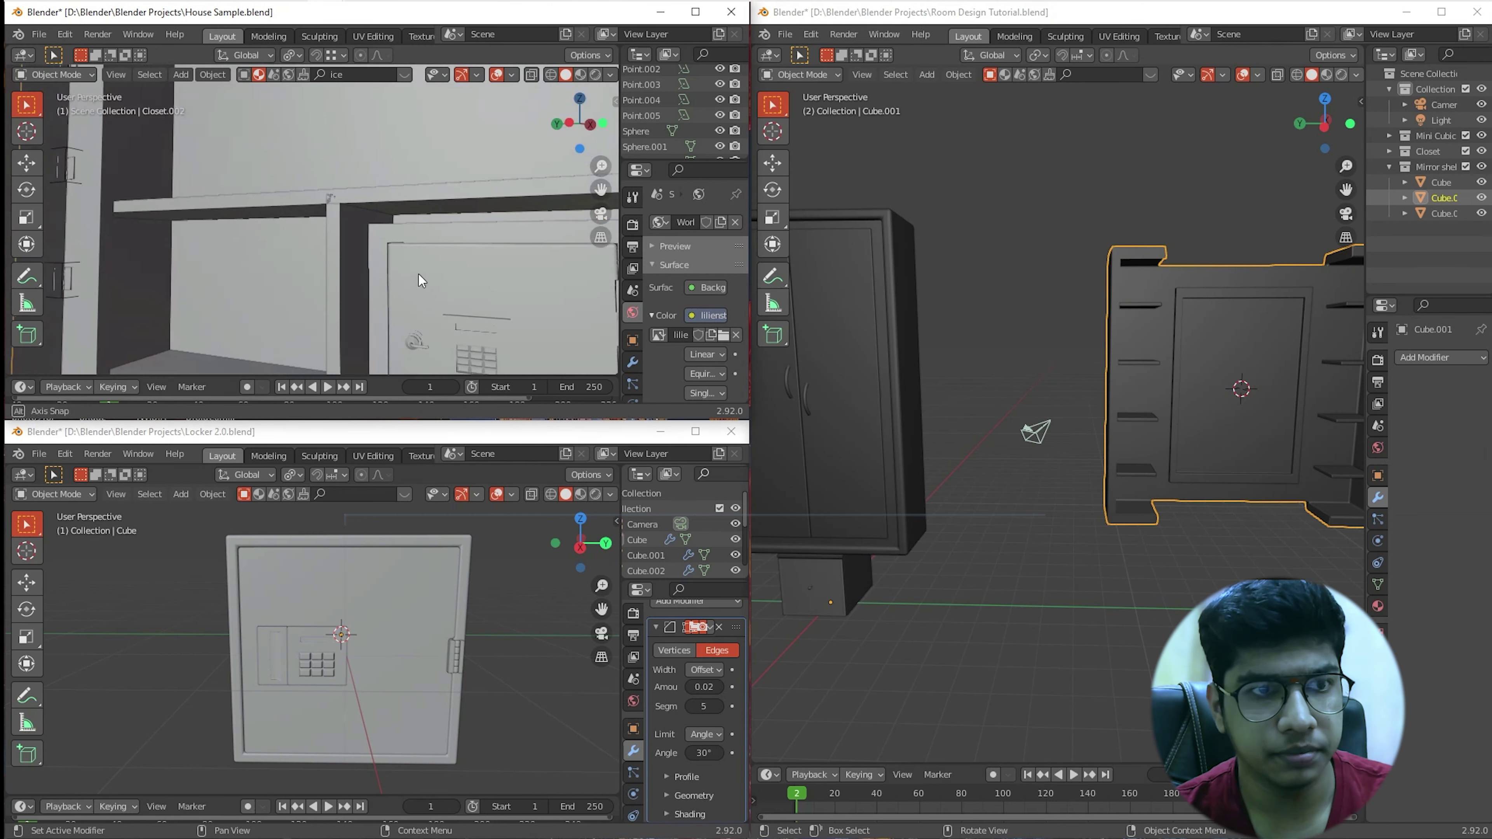
Step: Inspect the locker door in the House Sample file, including its handle and keypad
click(457, 251)
scroll(530, 273, up, 6)
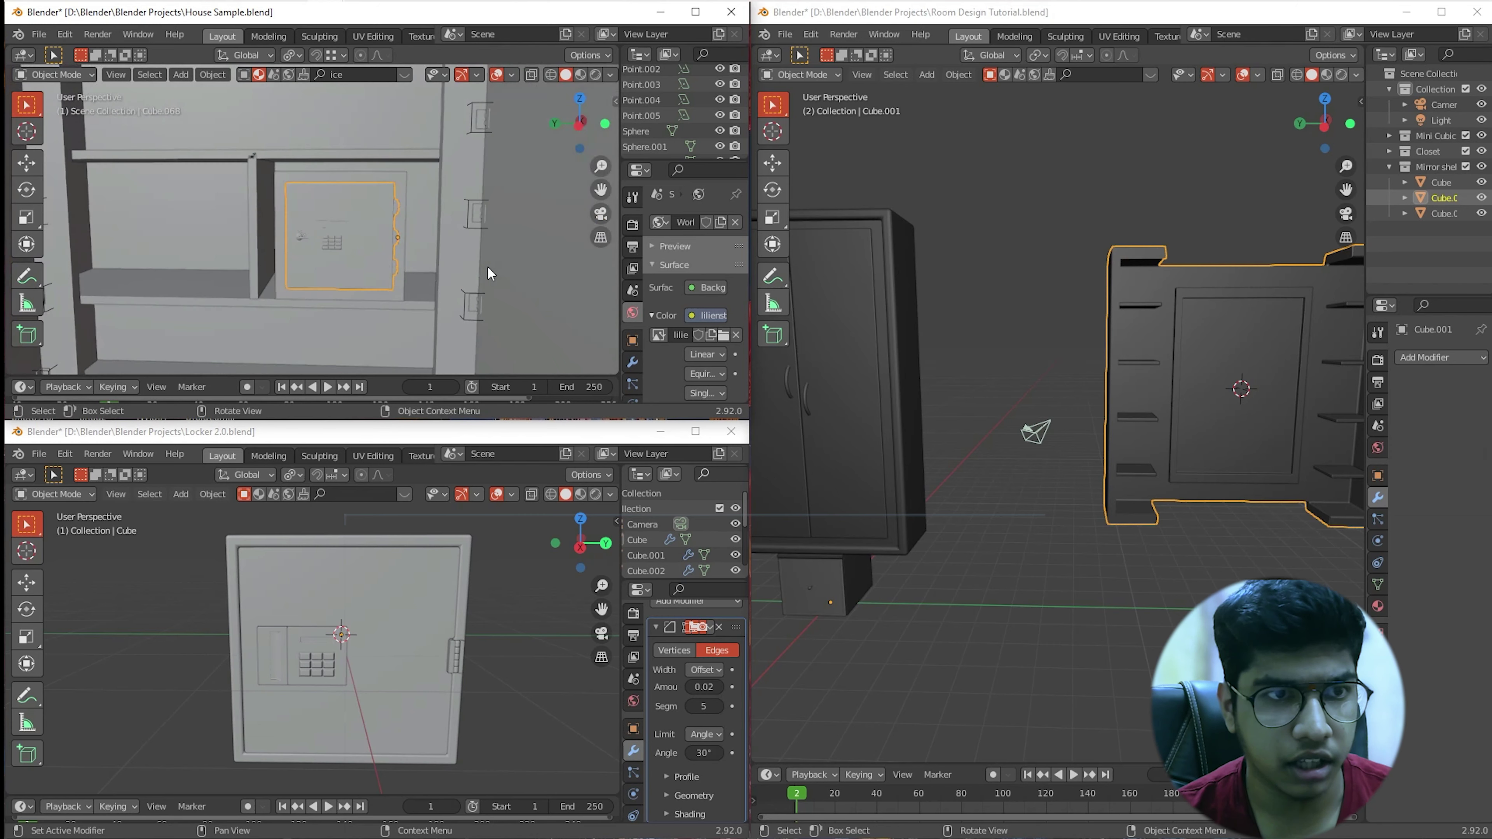
scroll(475, 272, up, 2)
shift+middle_drag(474, 271, 467, 239)
scroll(430, 204, down, 1)
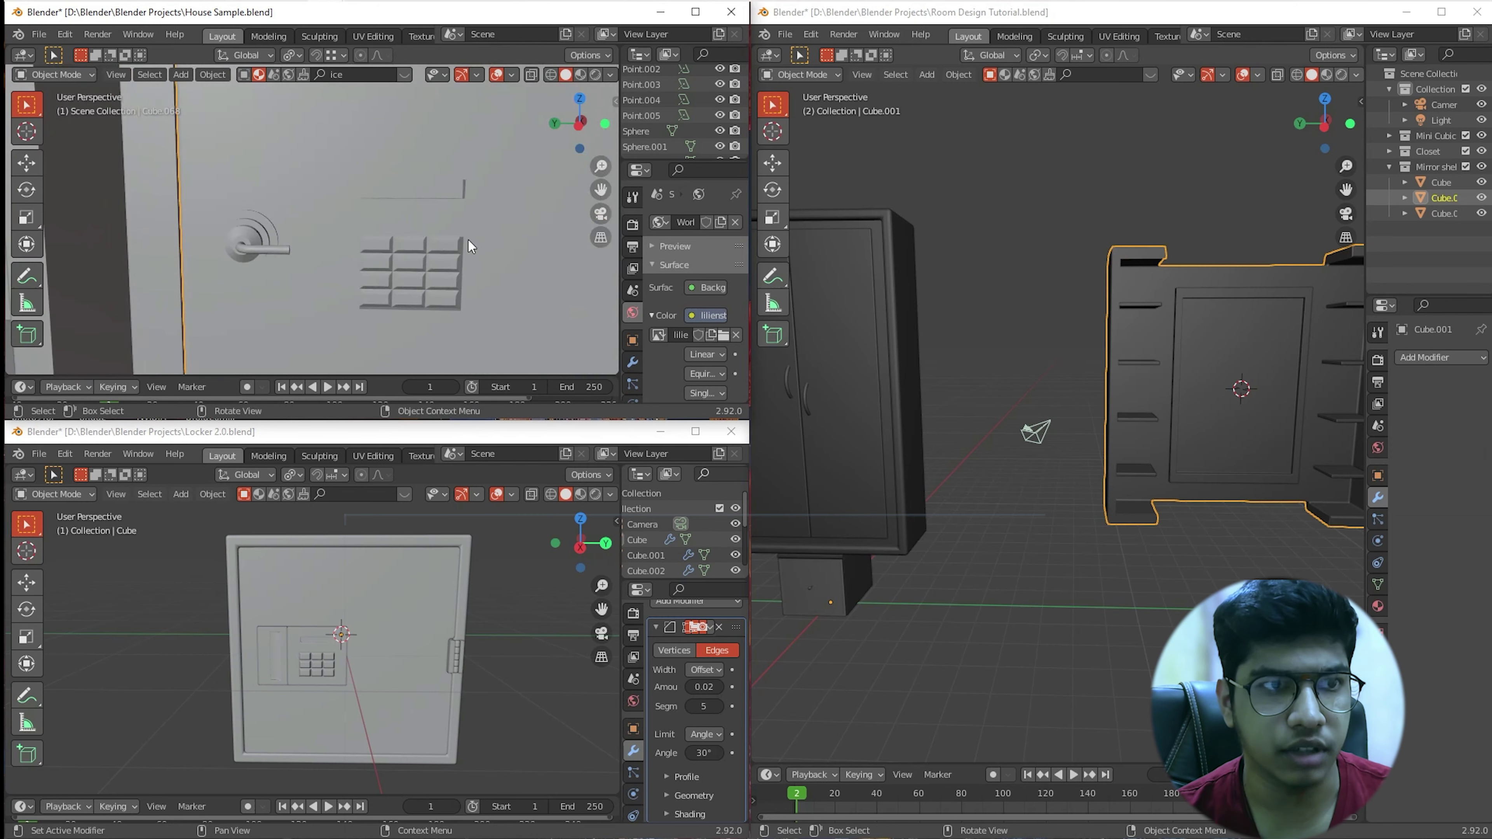
scroll(468, 238, down, 2)
scroll(467, 238, down, 3)
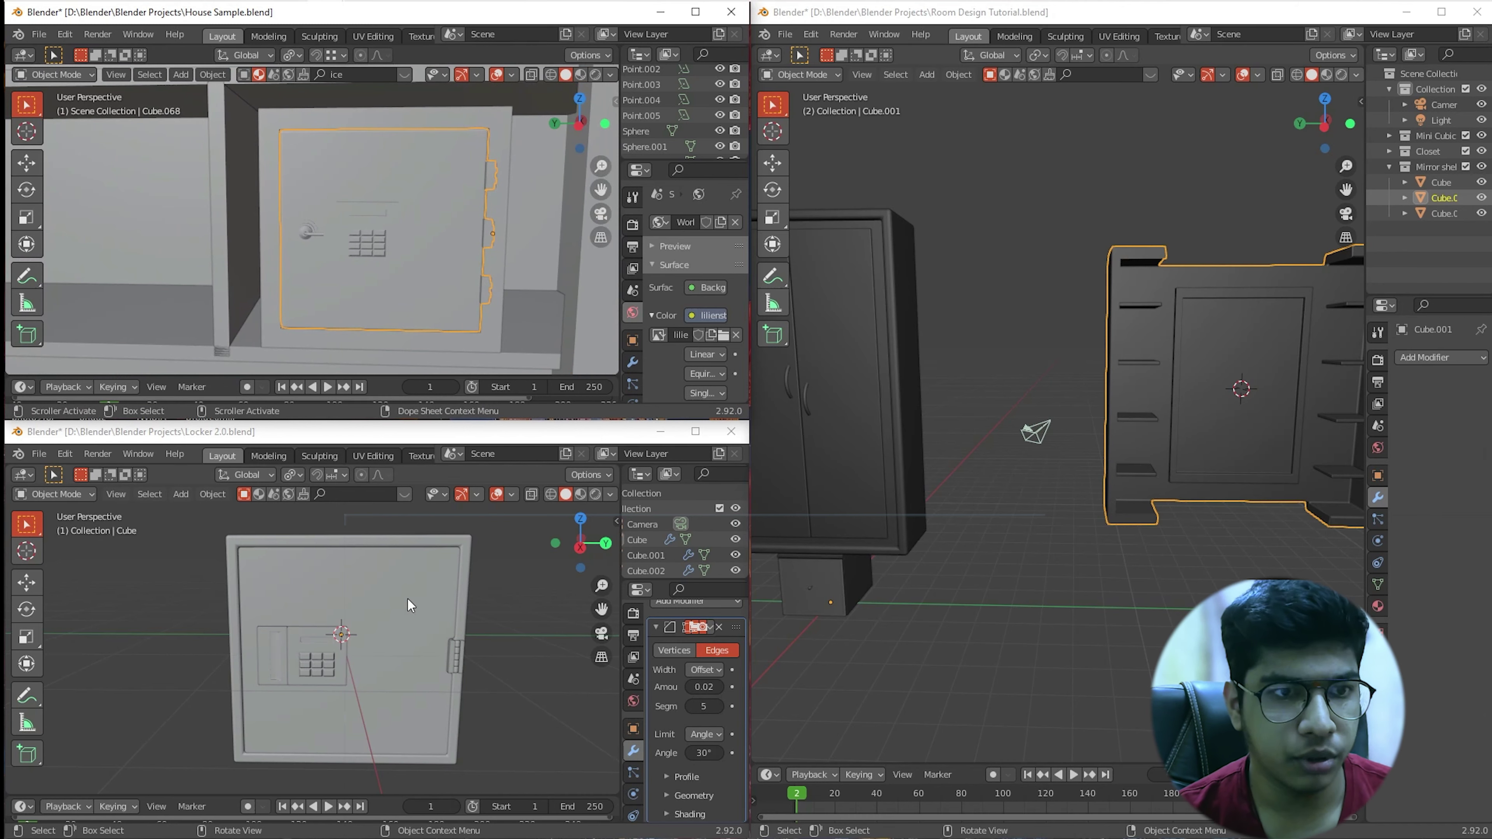
Step: Inspect the locker in the Locker 2.0 file and compare its door details with the House Sample locker
click(420, 633)
scroll(420, 632, up, 8)
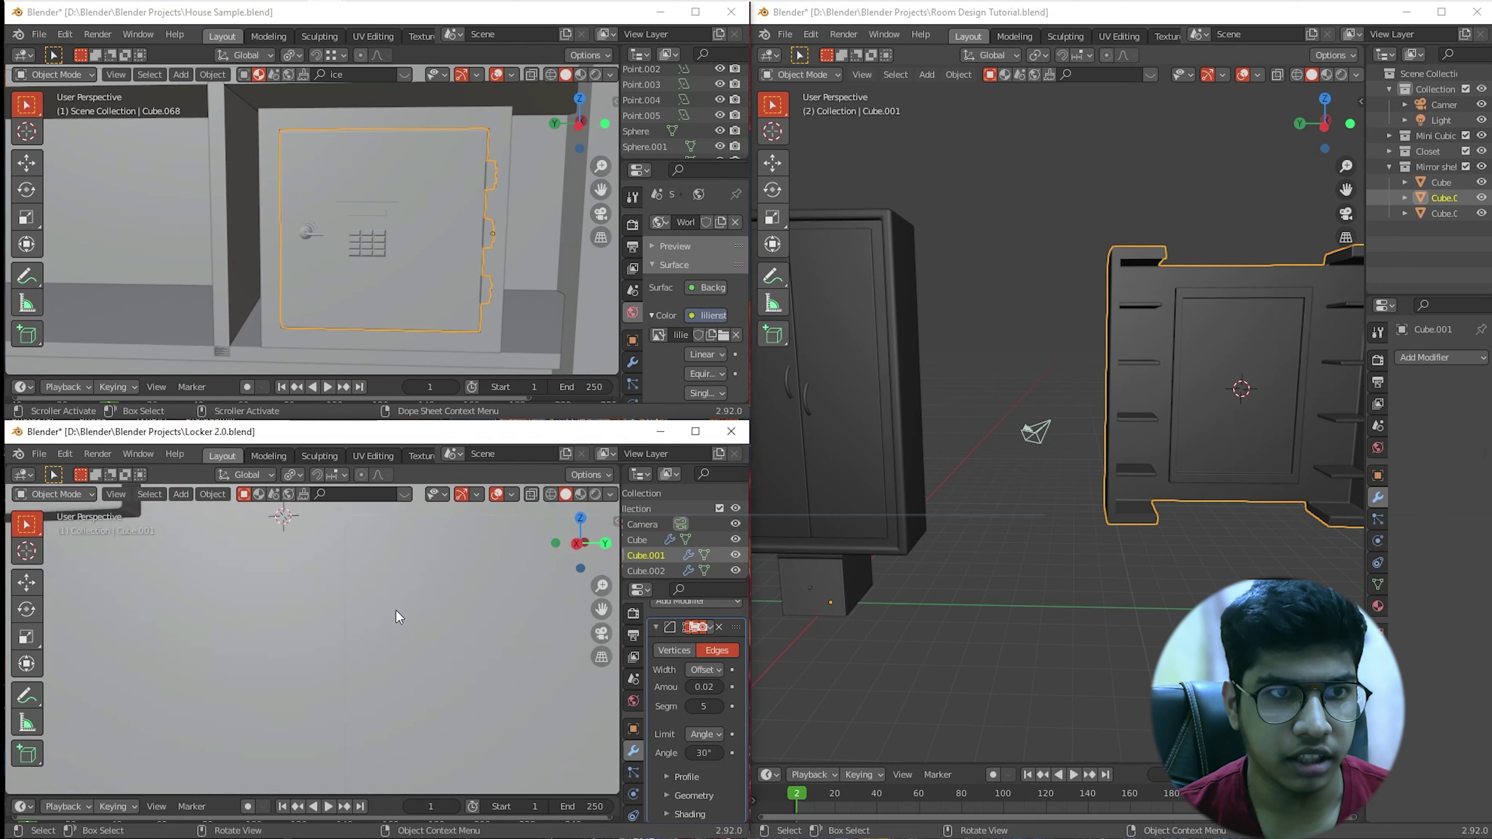
scroll(382, 604, down, 3)
shift+middle_drag(397, 606, 475, 682)
scroll(464, 693, down, 3)
scroll(414, 262, up, 3)
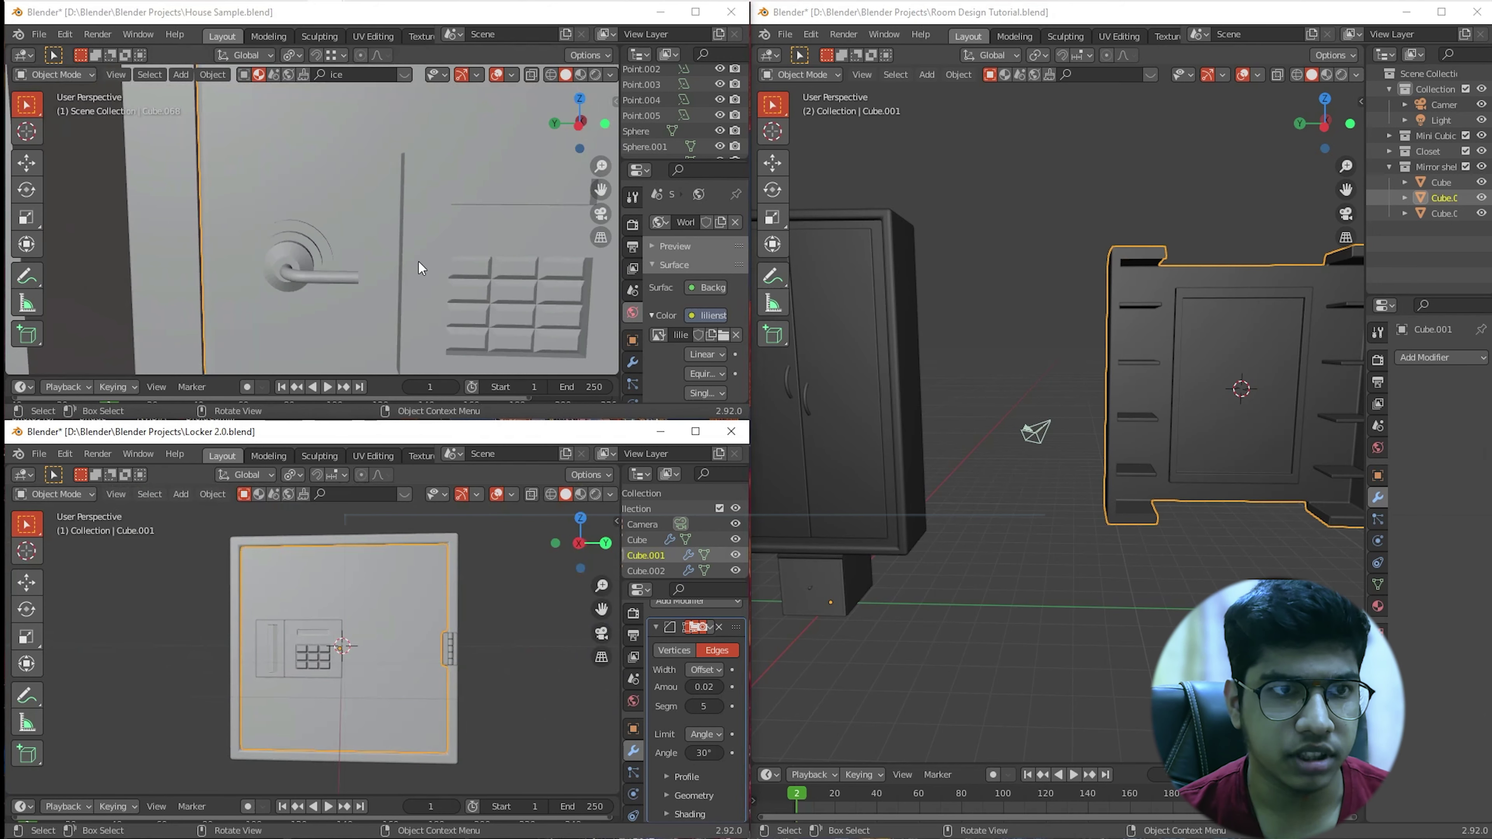
shift+middle_drag(419, 261, 294, 214)
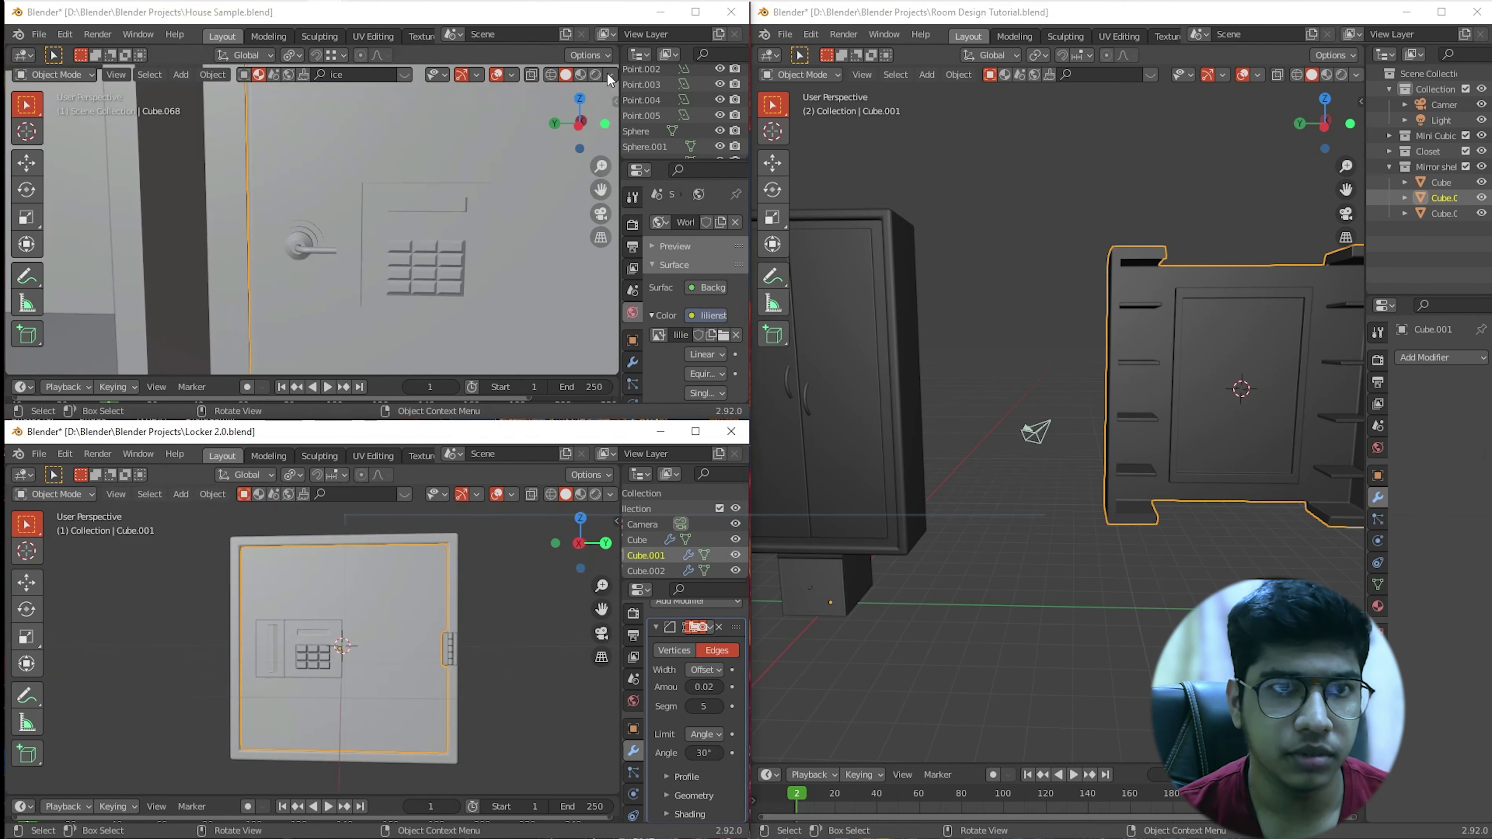
Step: Close the House Sample file without saving its changes and save the Room Design Tutorial file
click(731, 12)
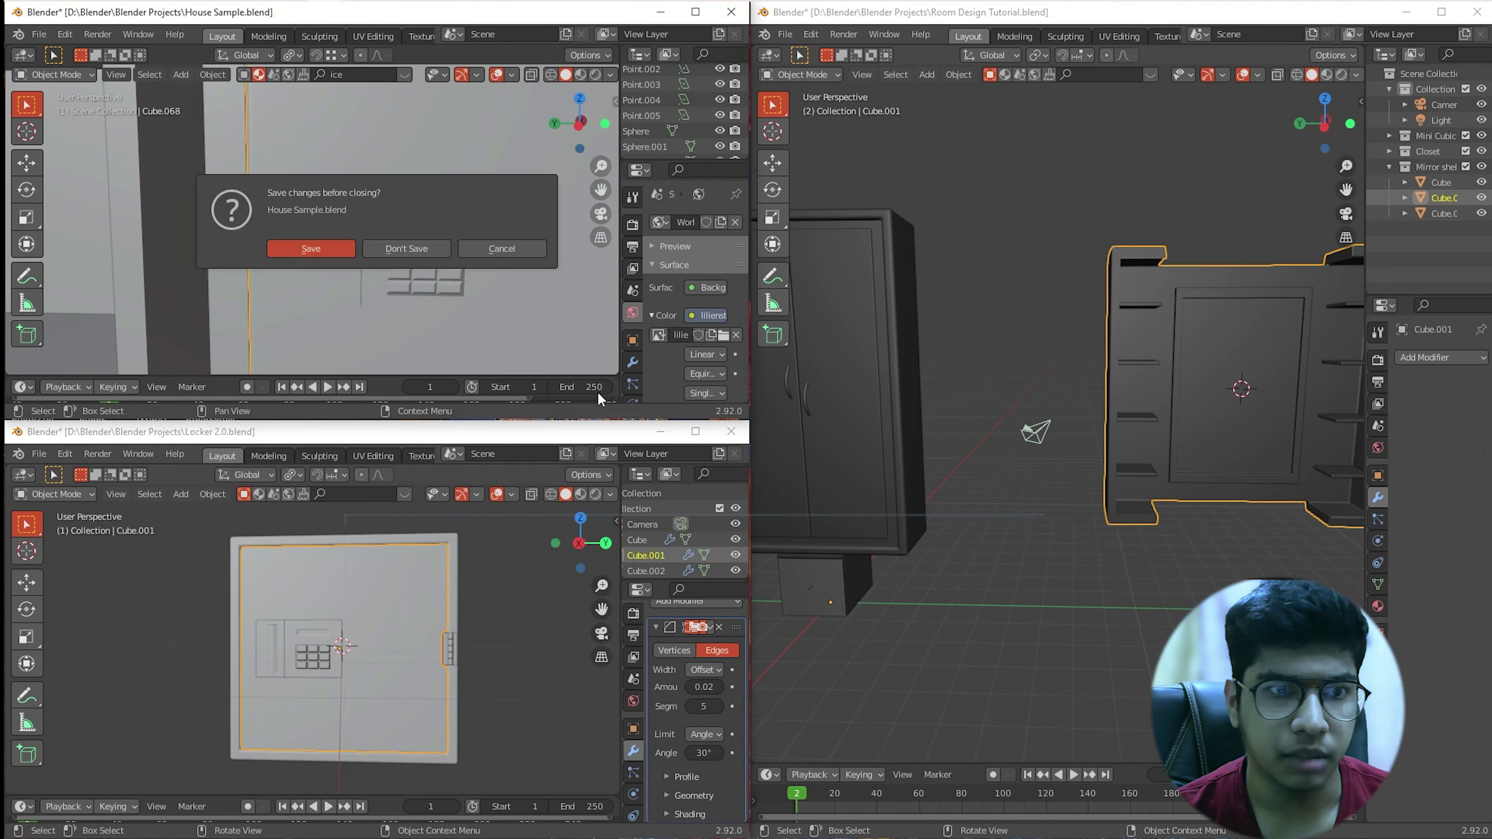
click(399, 246)
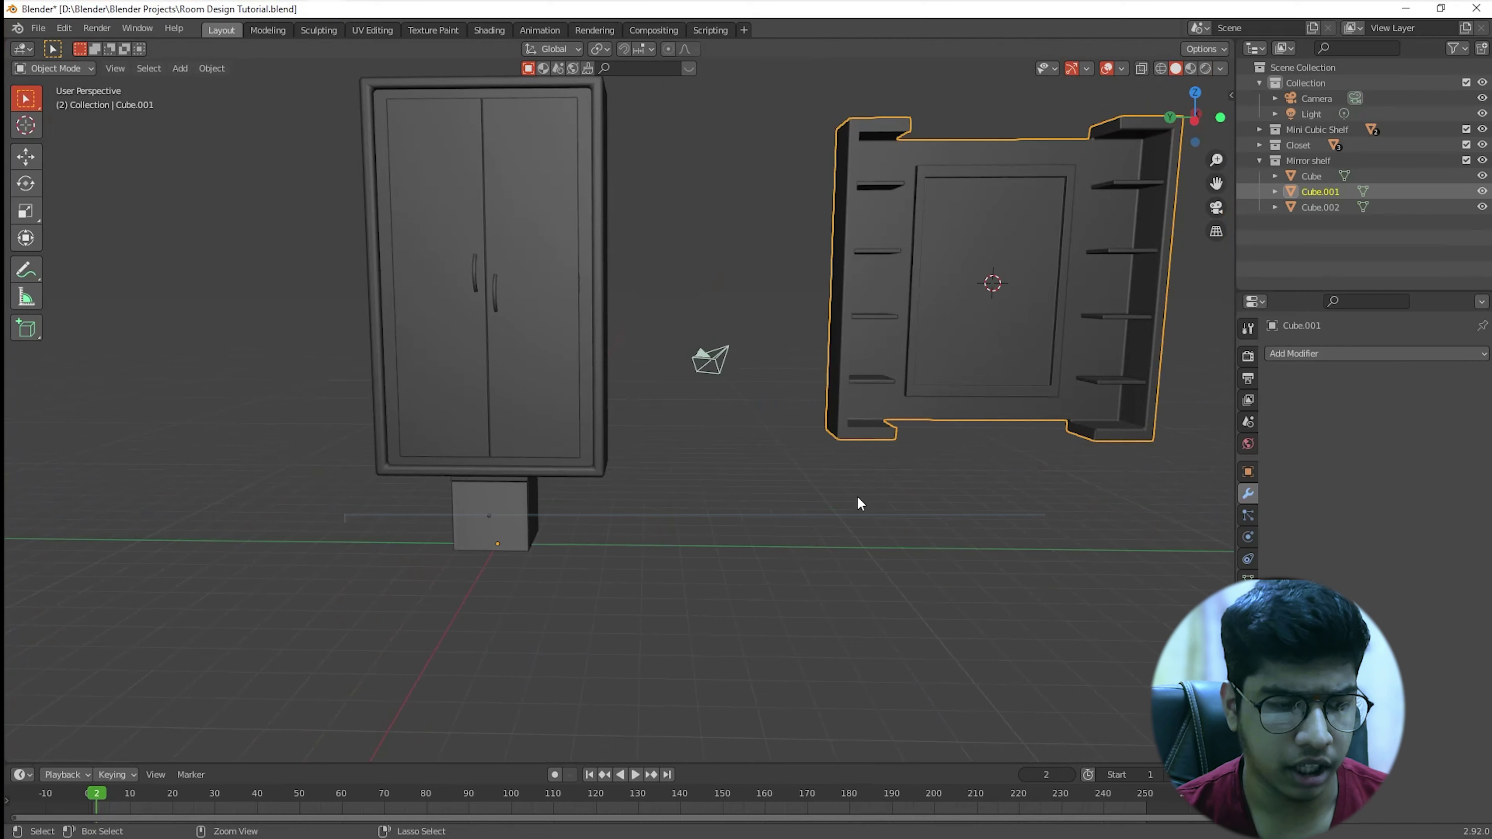
key(ctrl+s)
Step: Add a 2 m mesh cube at the 3D cursor in front of the mirror shelf
scroll(829, 553, up, 3)
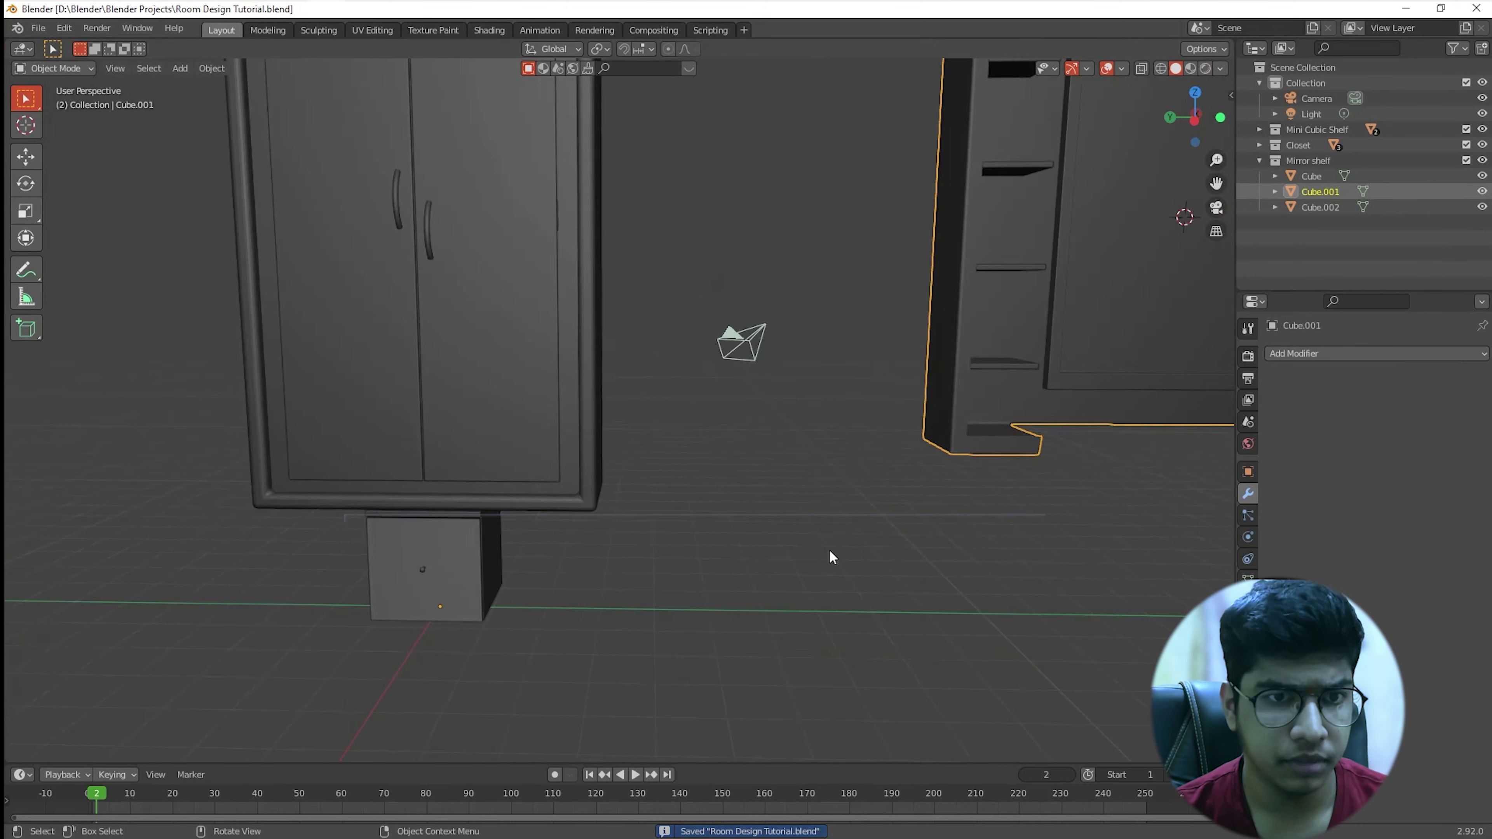
scroll(829, 549, down, 3)
key(shift+a)
mouse_move(777, 522)
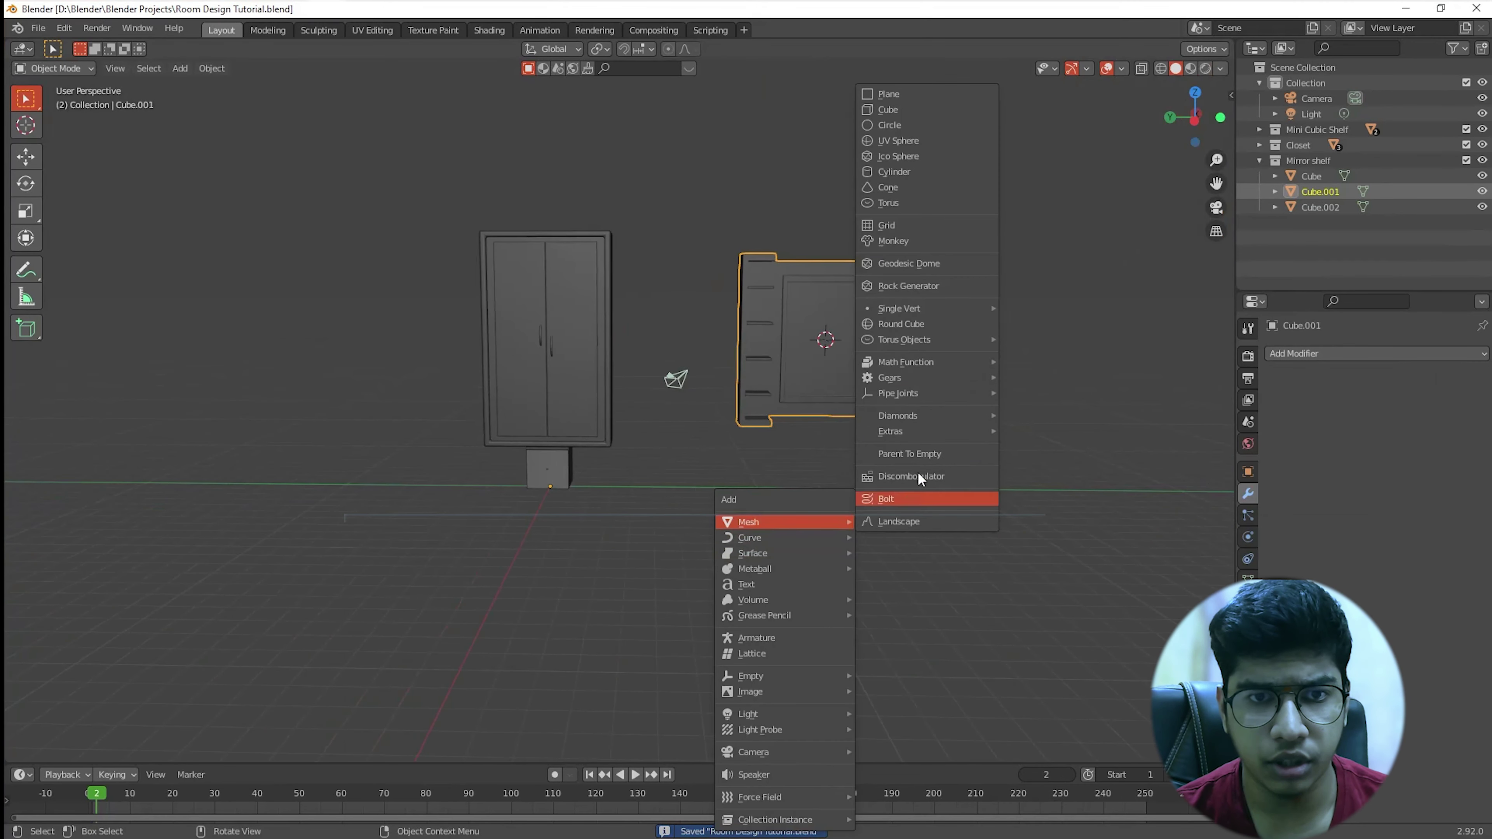
click(900, 111)
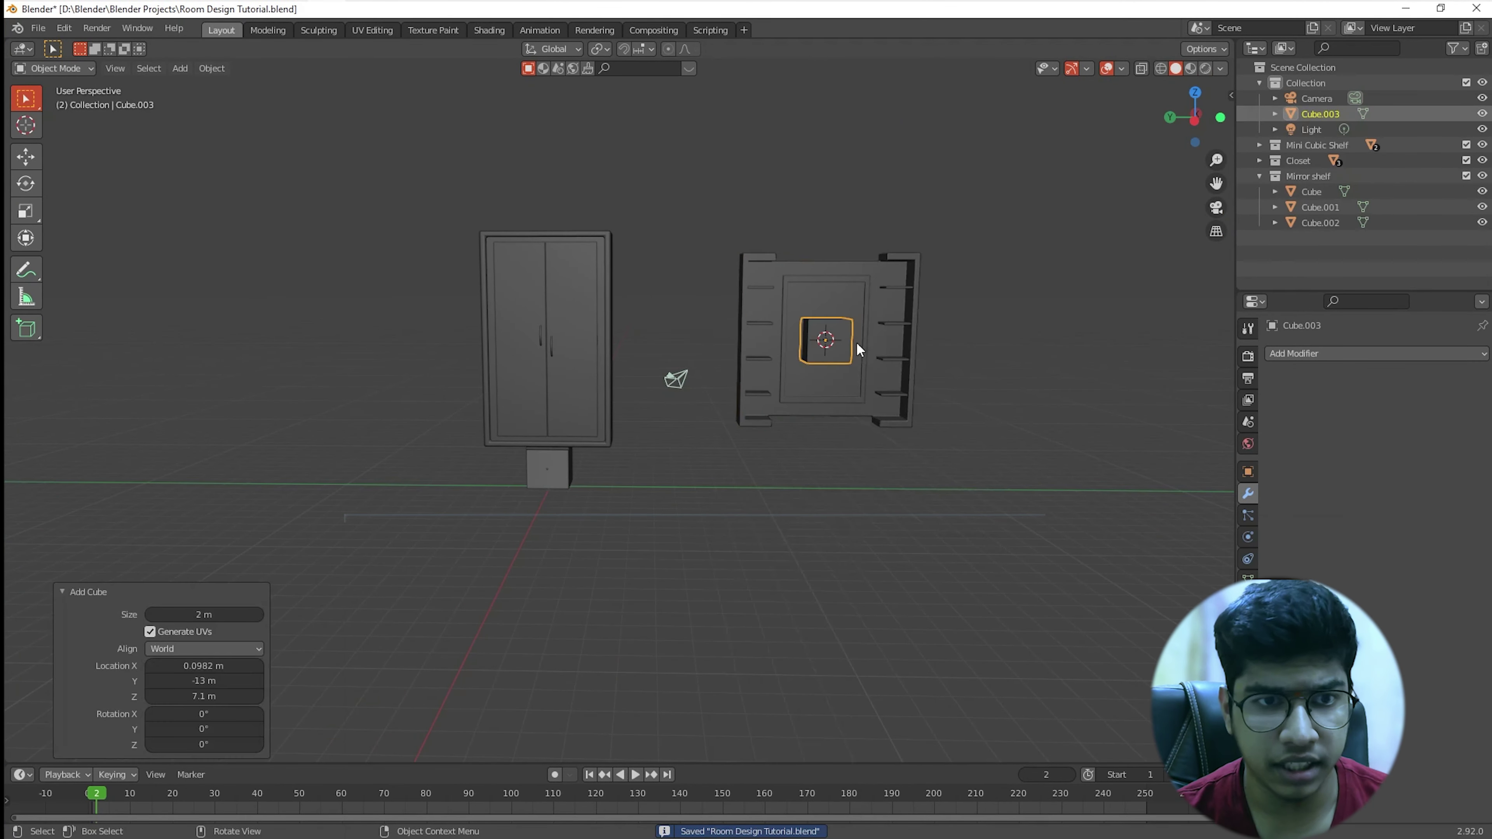
middle_drag(814, 438, 694, 423)
Step: Show the cube's transform values and hide the closet's left and right doors to expose the inner shelves
key(n)
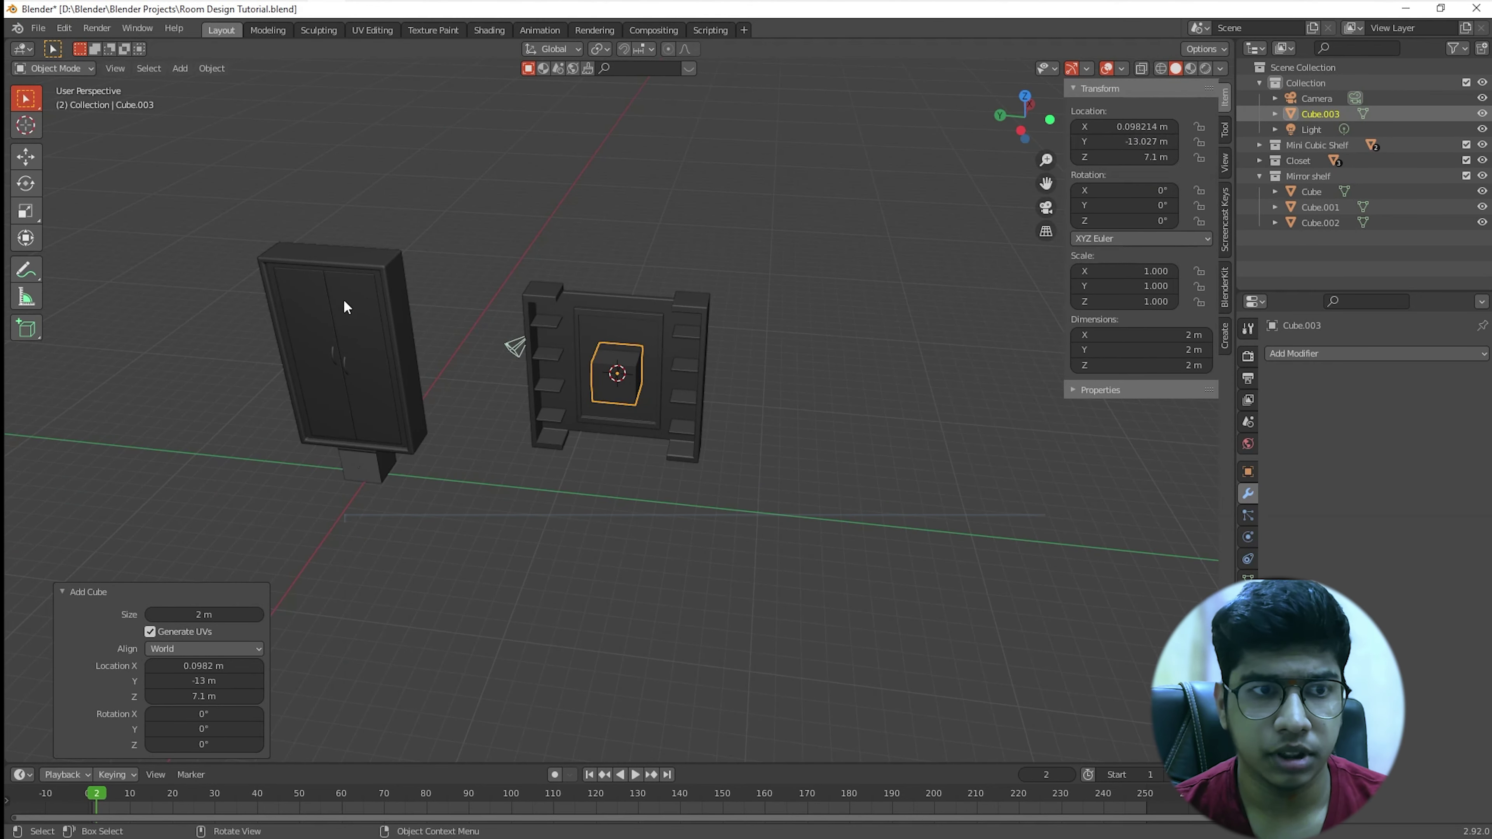
scroll(443, 384, up, 5)
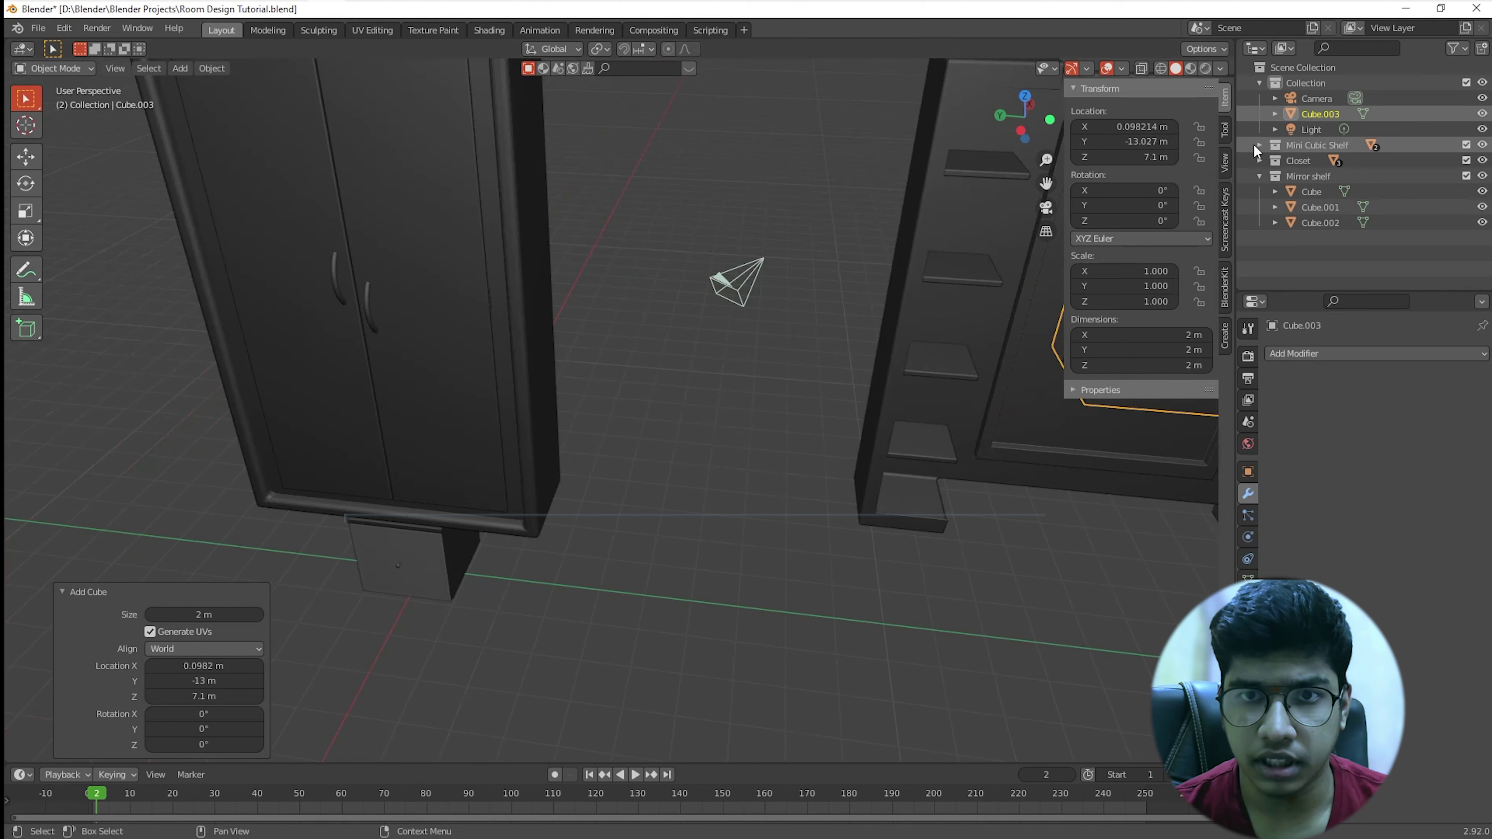
click(1259, 160)
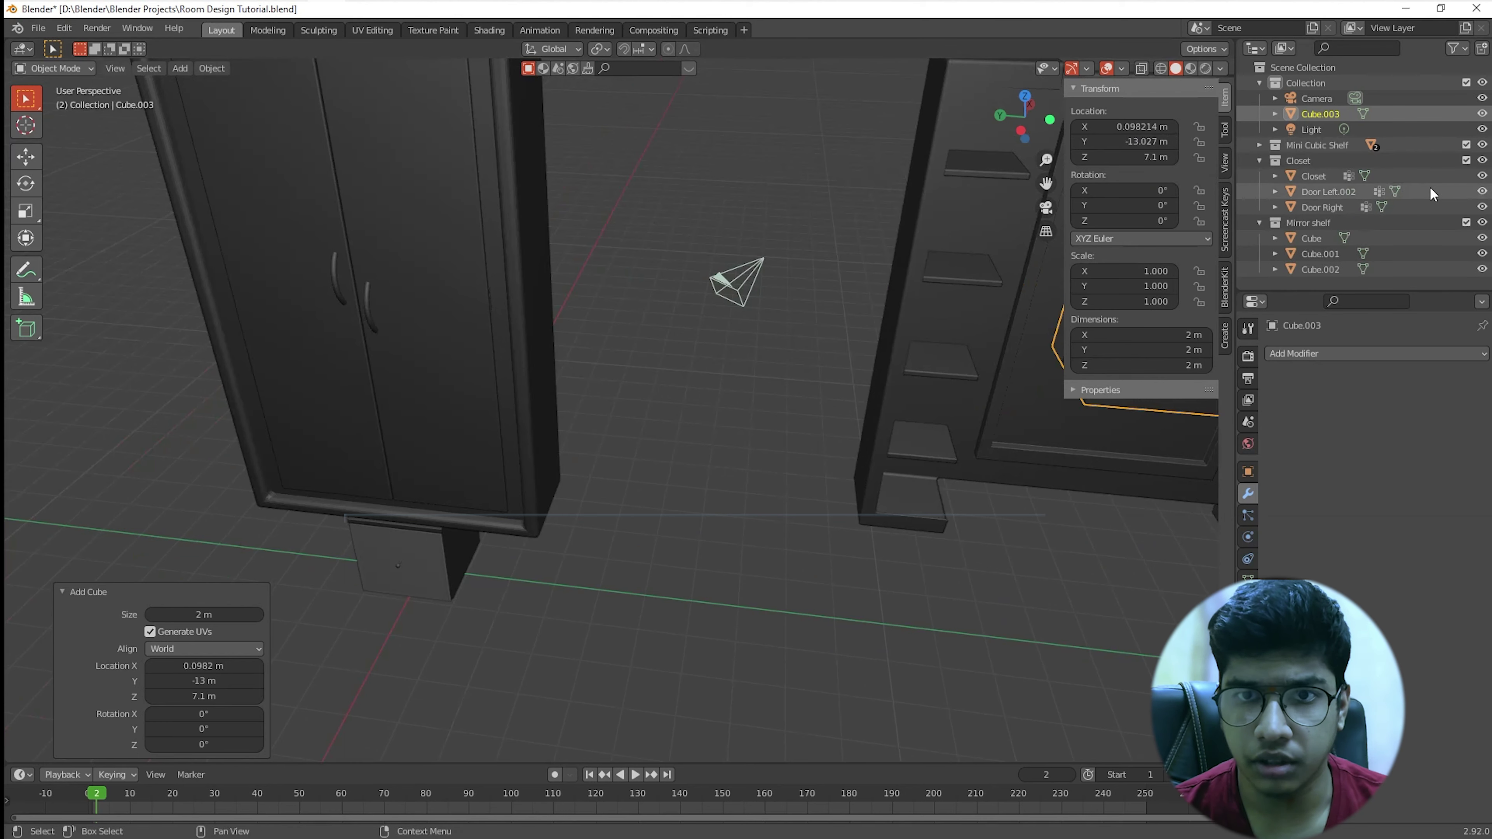
click(1482, 192)
click(1481, 207)
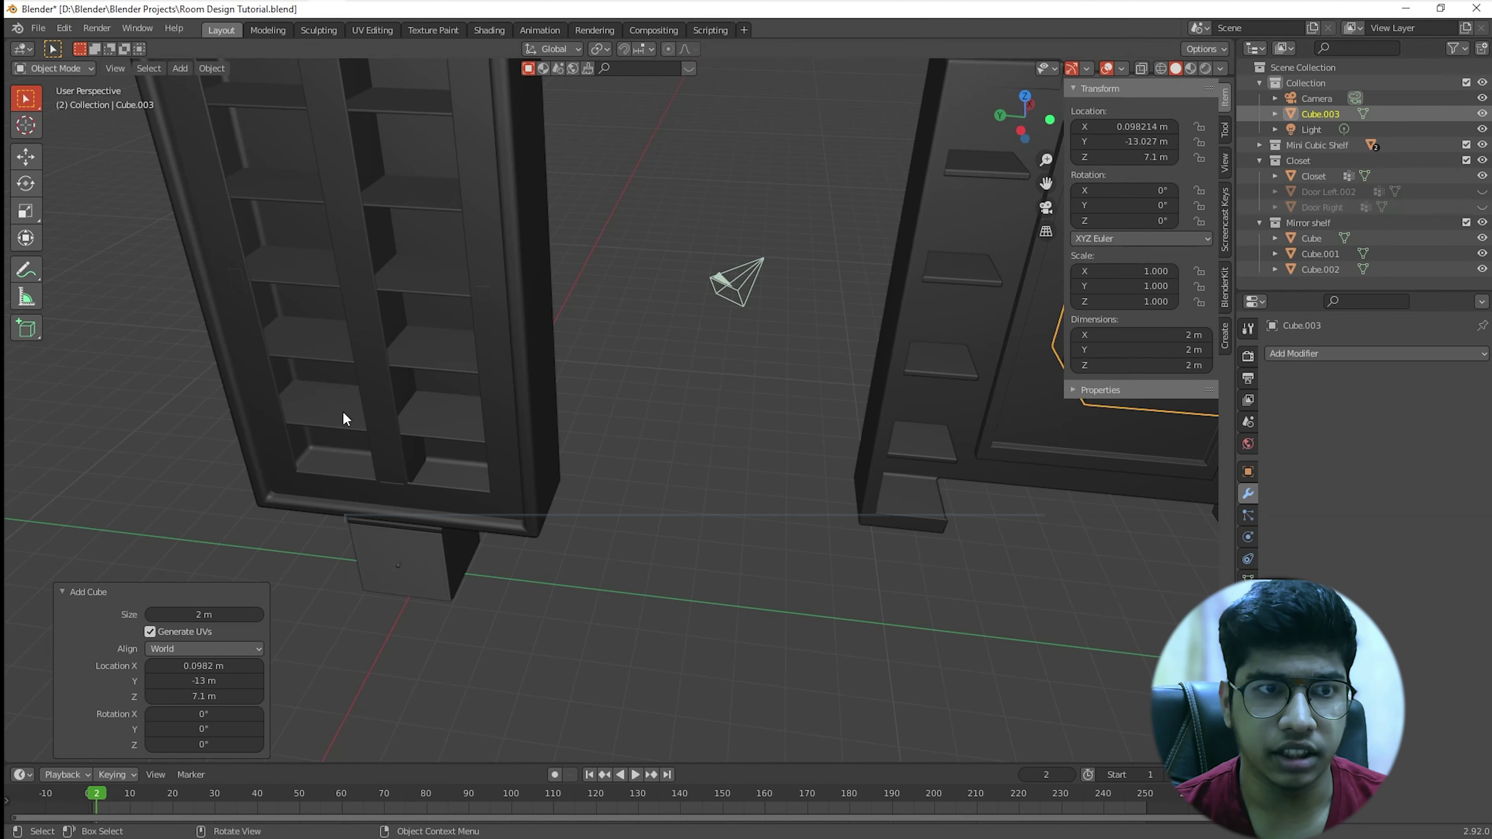
middle_drag(344, 416, 992, 434)
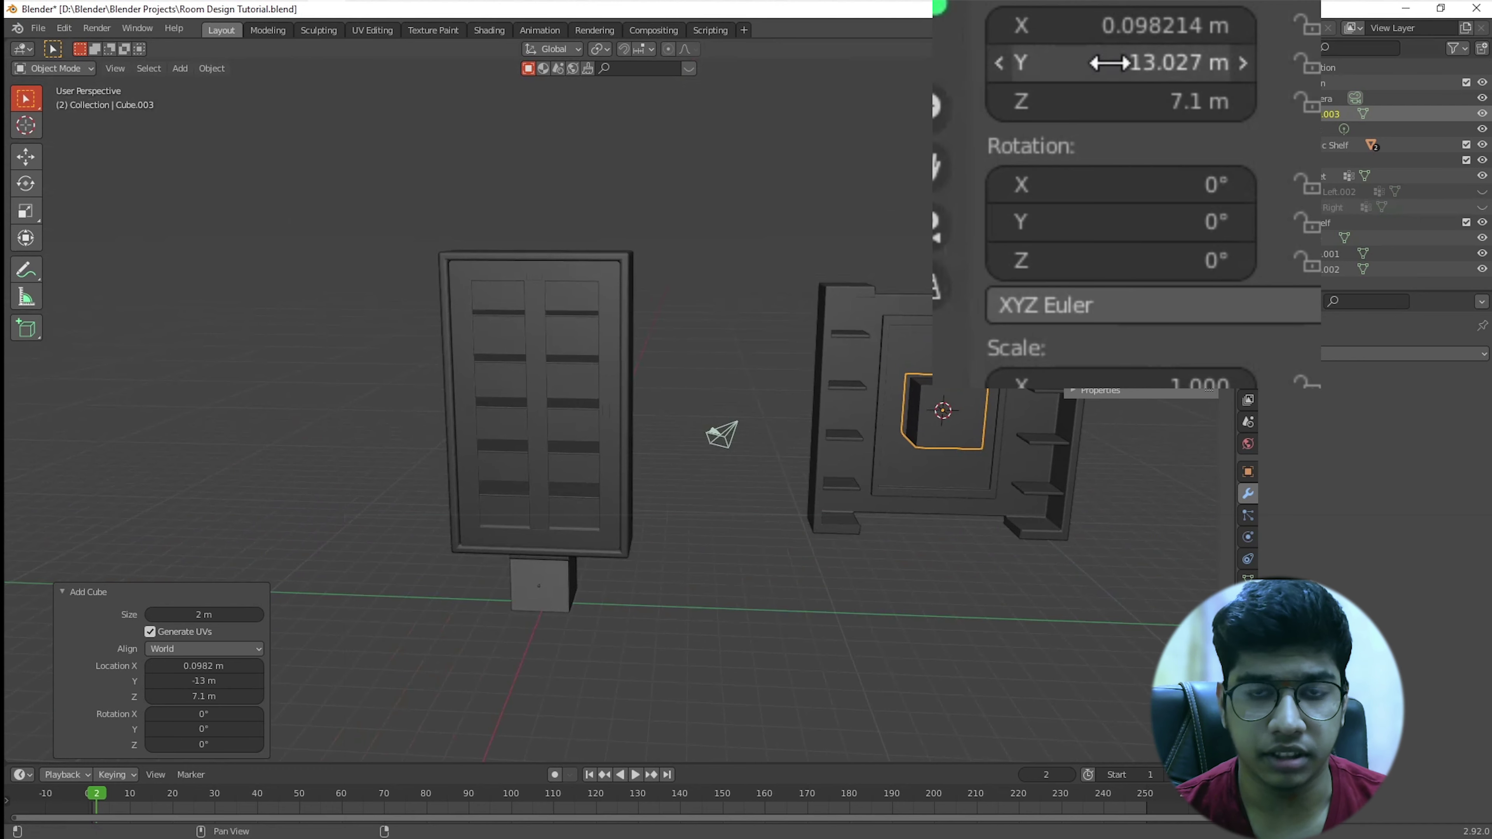
Step: Move the cube over to the closet's shelf column and set its Y location to -1.25 m
drag(1108, 63, 1151, 63)
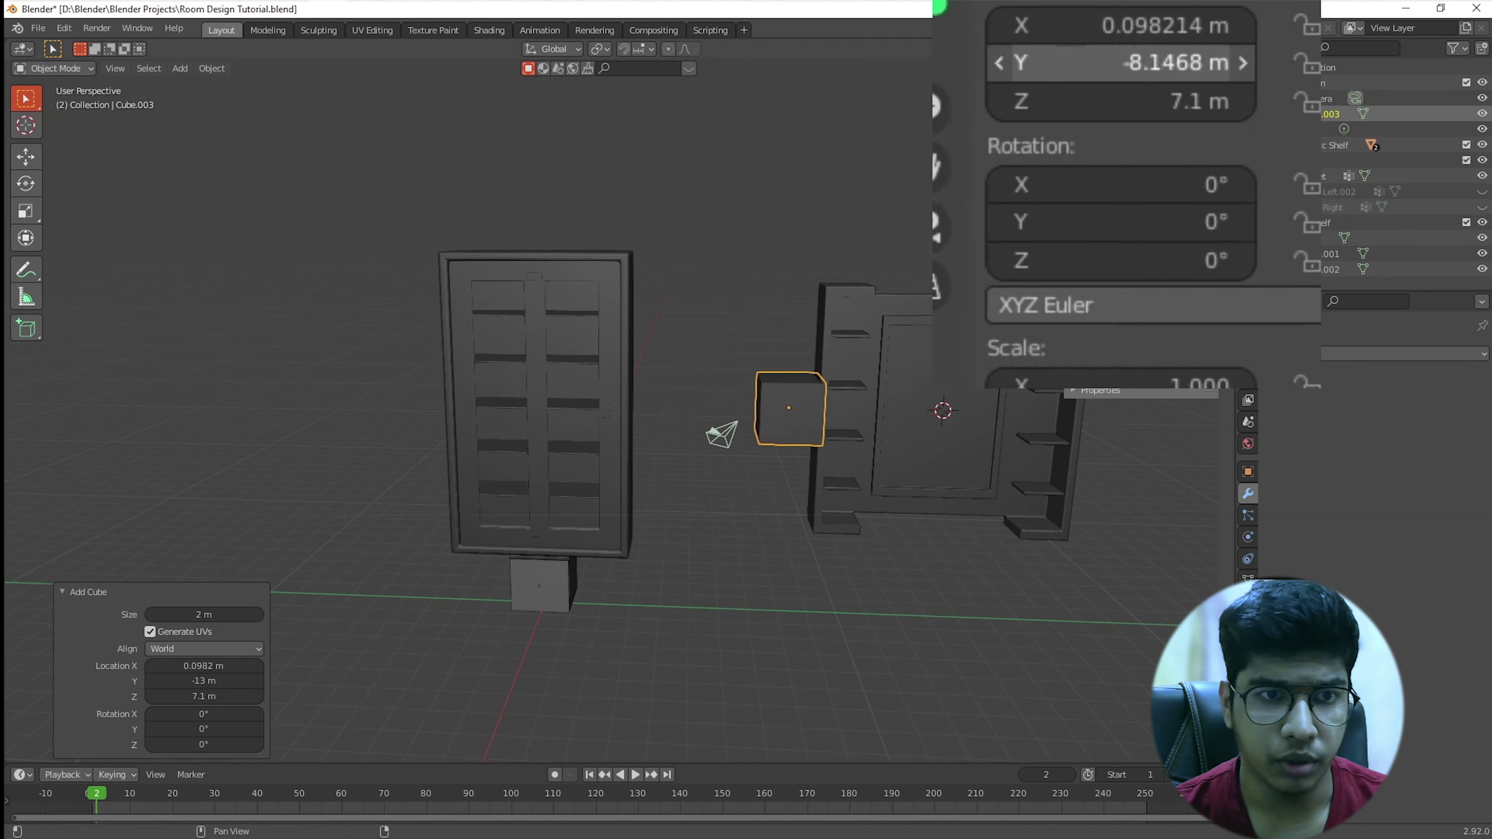
drag(1124, 141, 1160, 141)
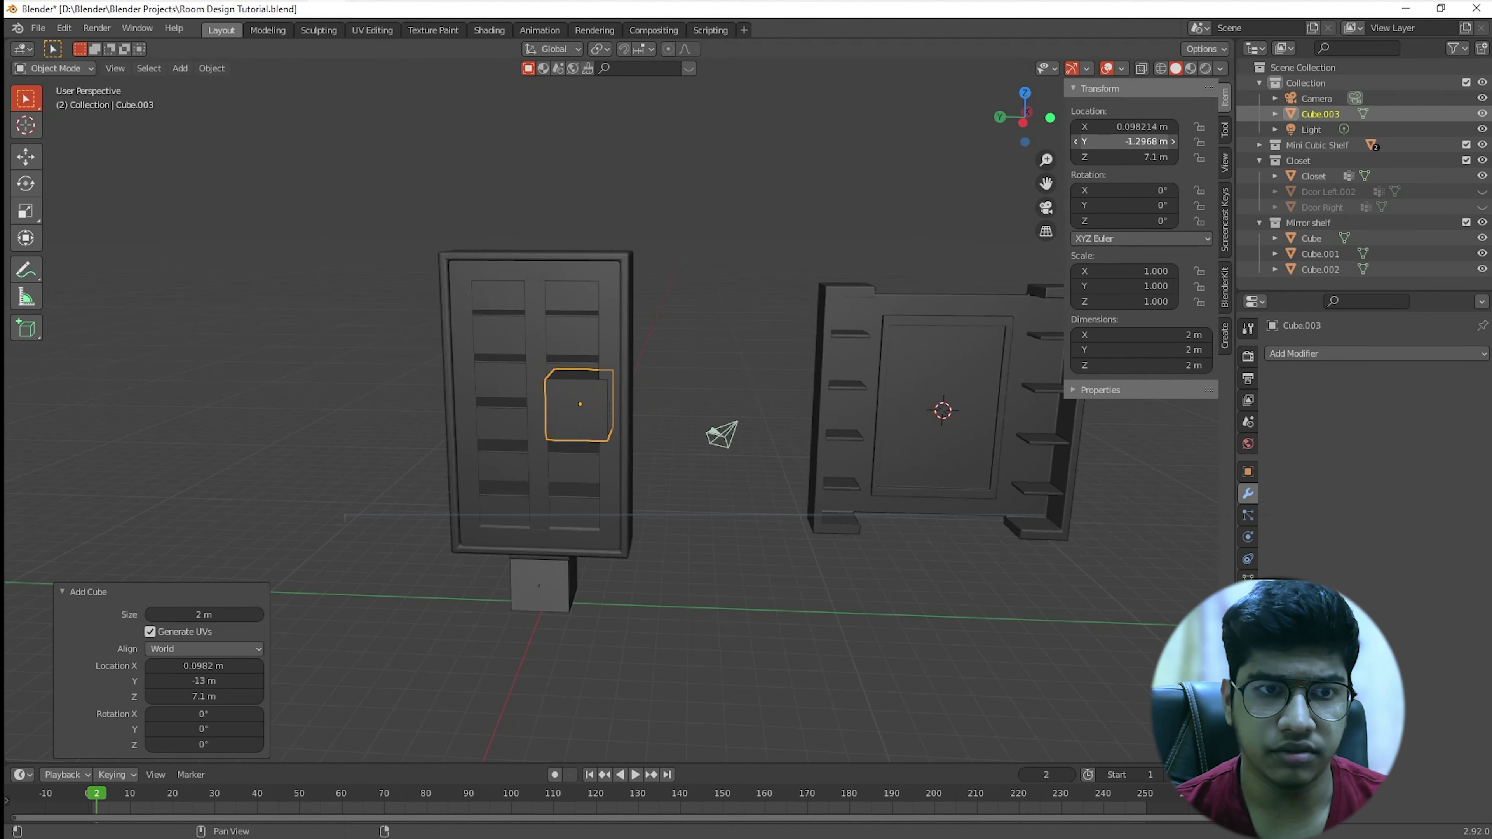
scroll(991, 212, up, 3)
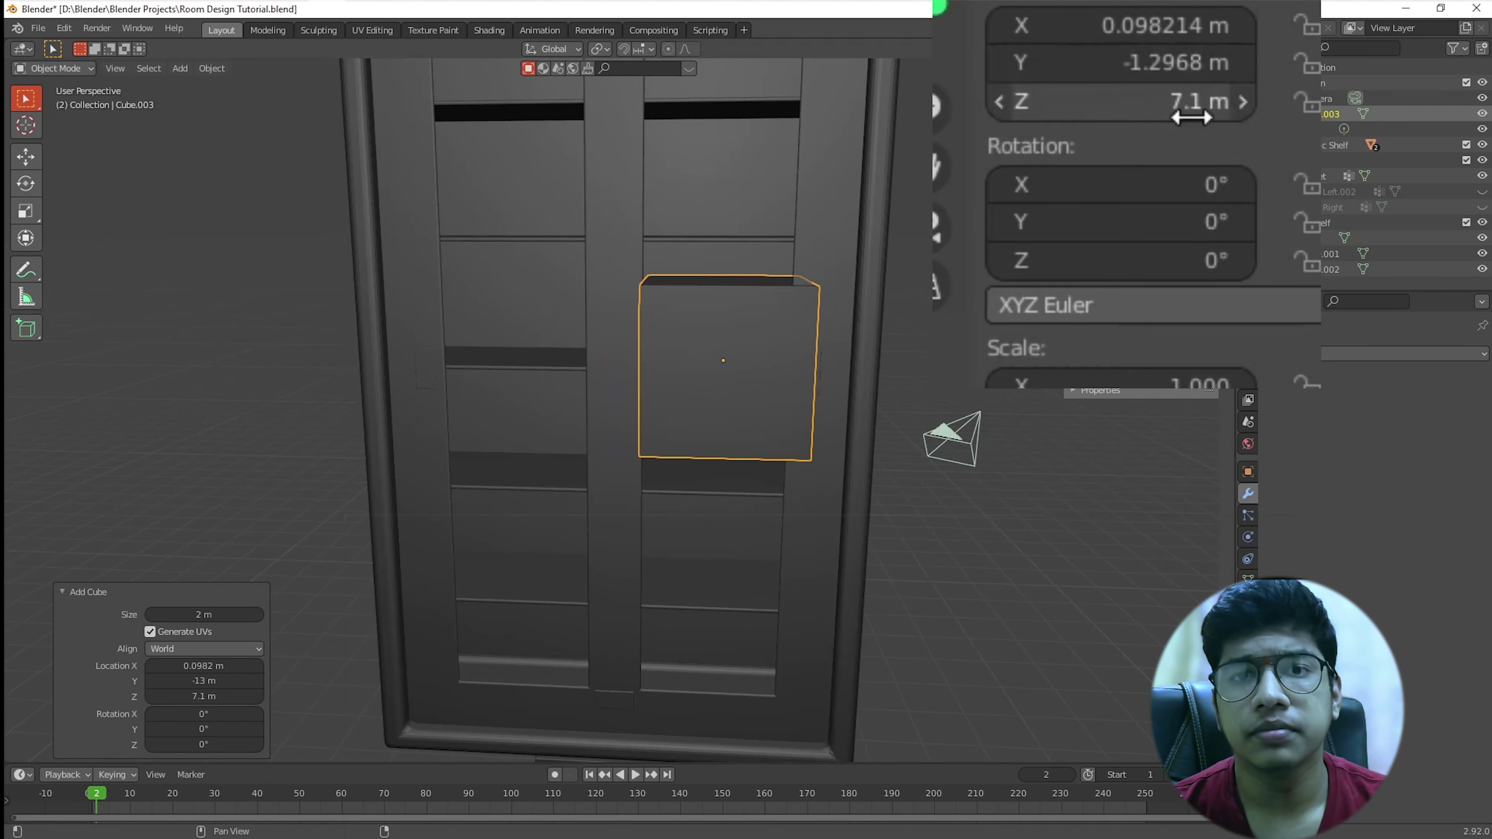
click(1172, 65)
key(BackSpace)
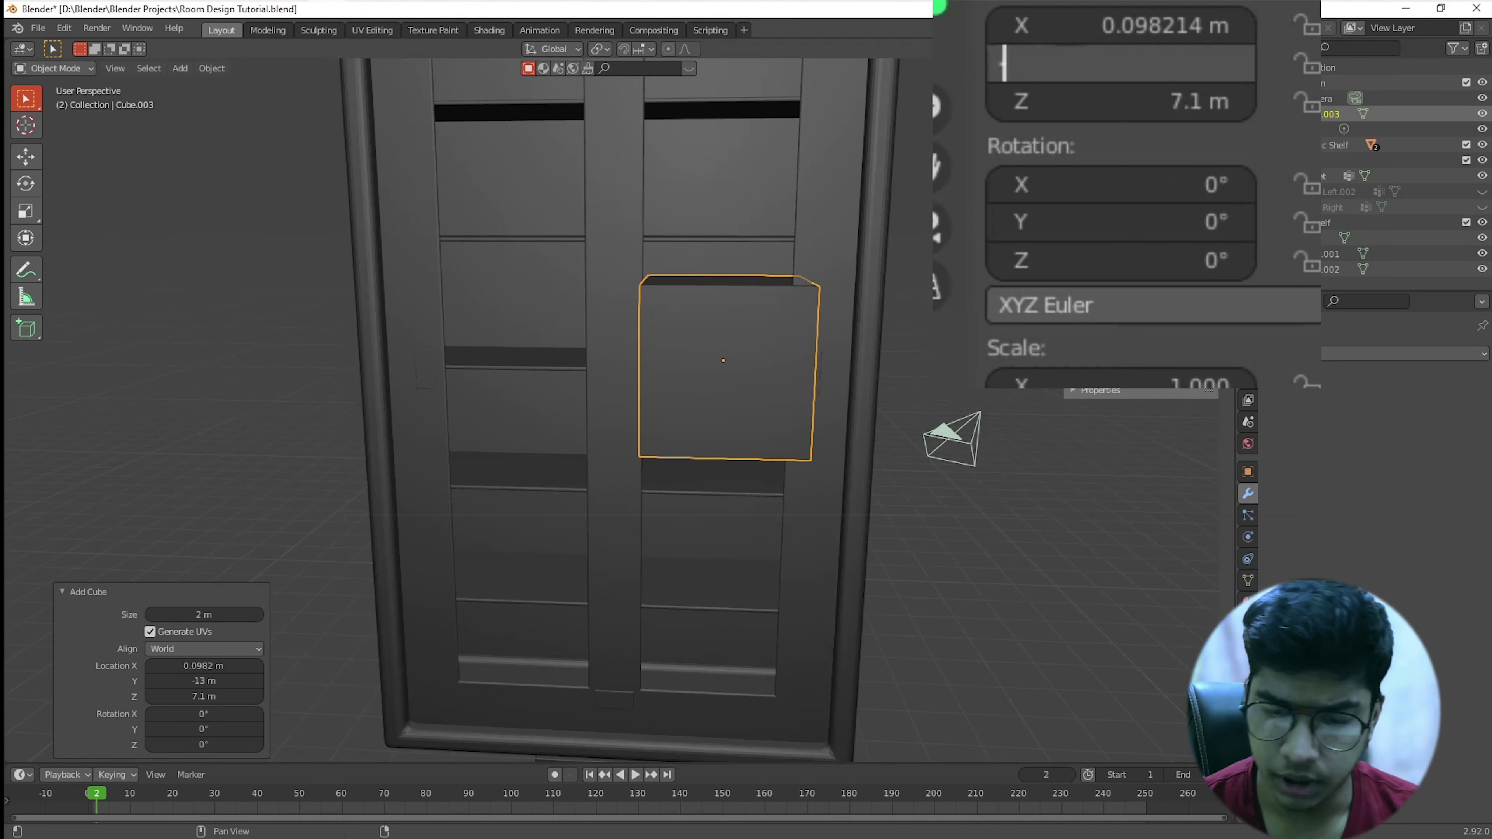
key(Return)
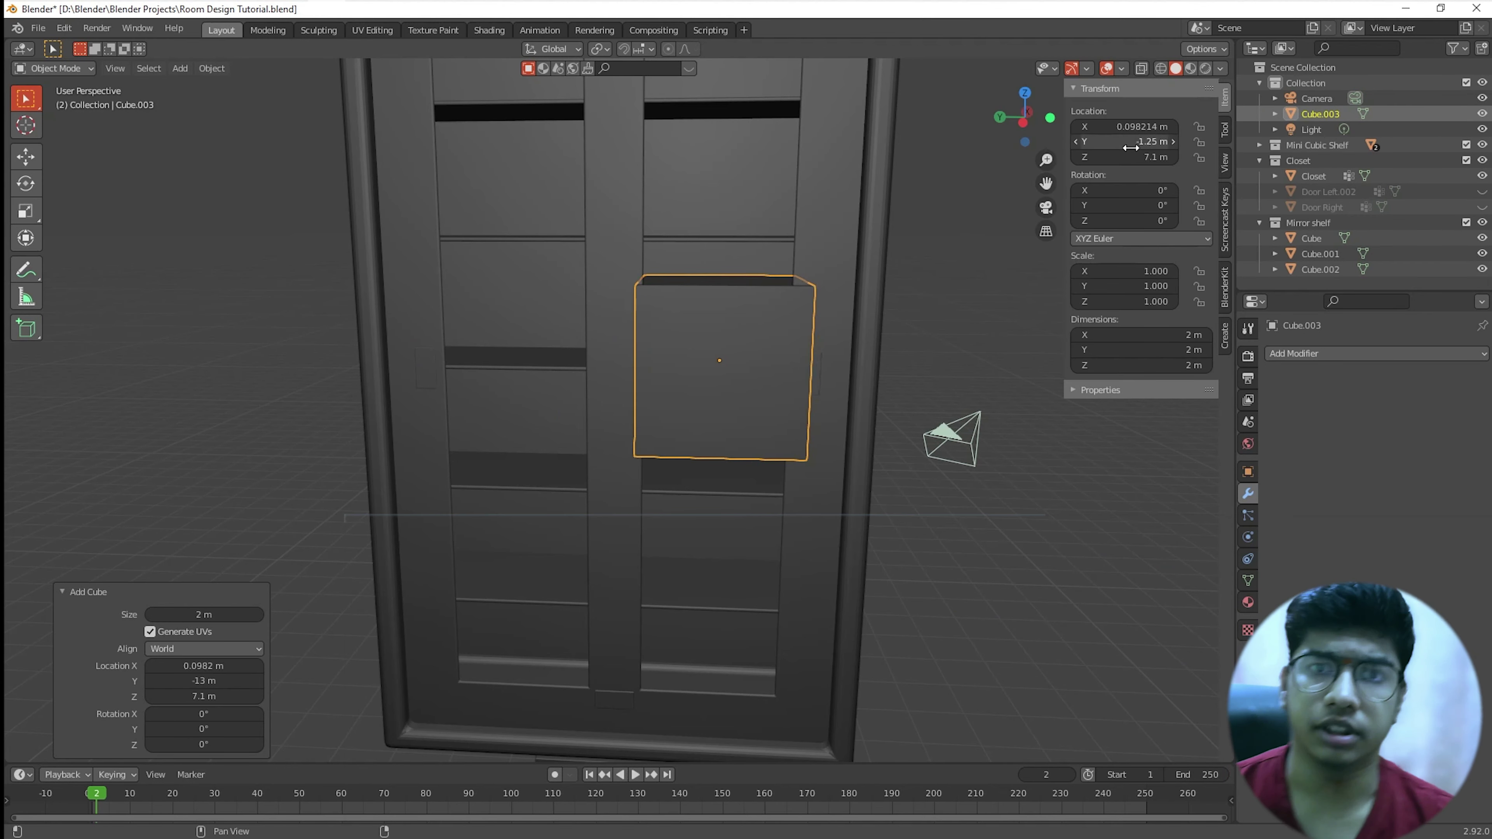
key(s)
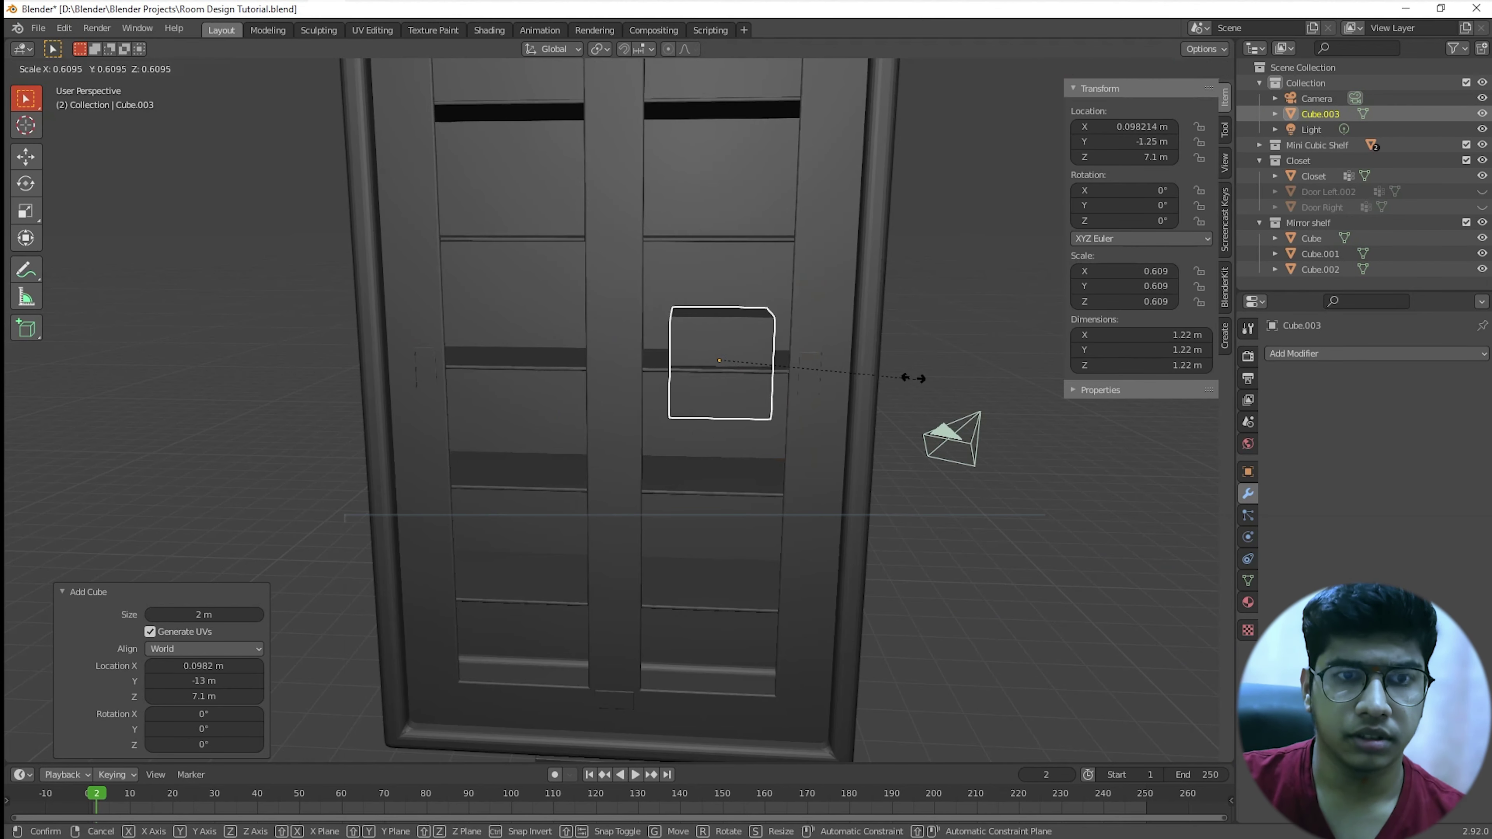
click(941, 402)
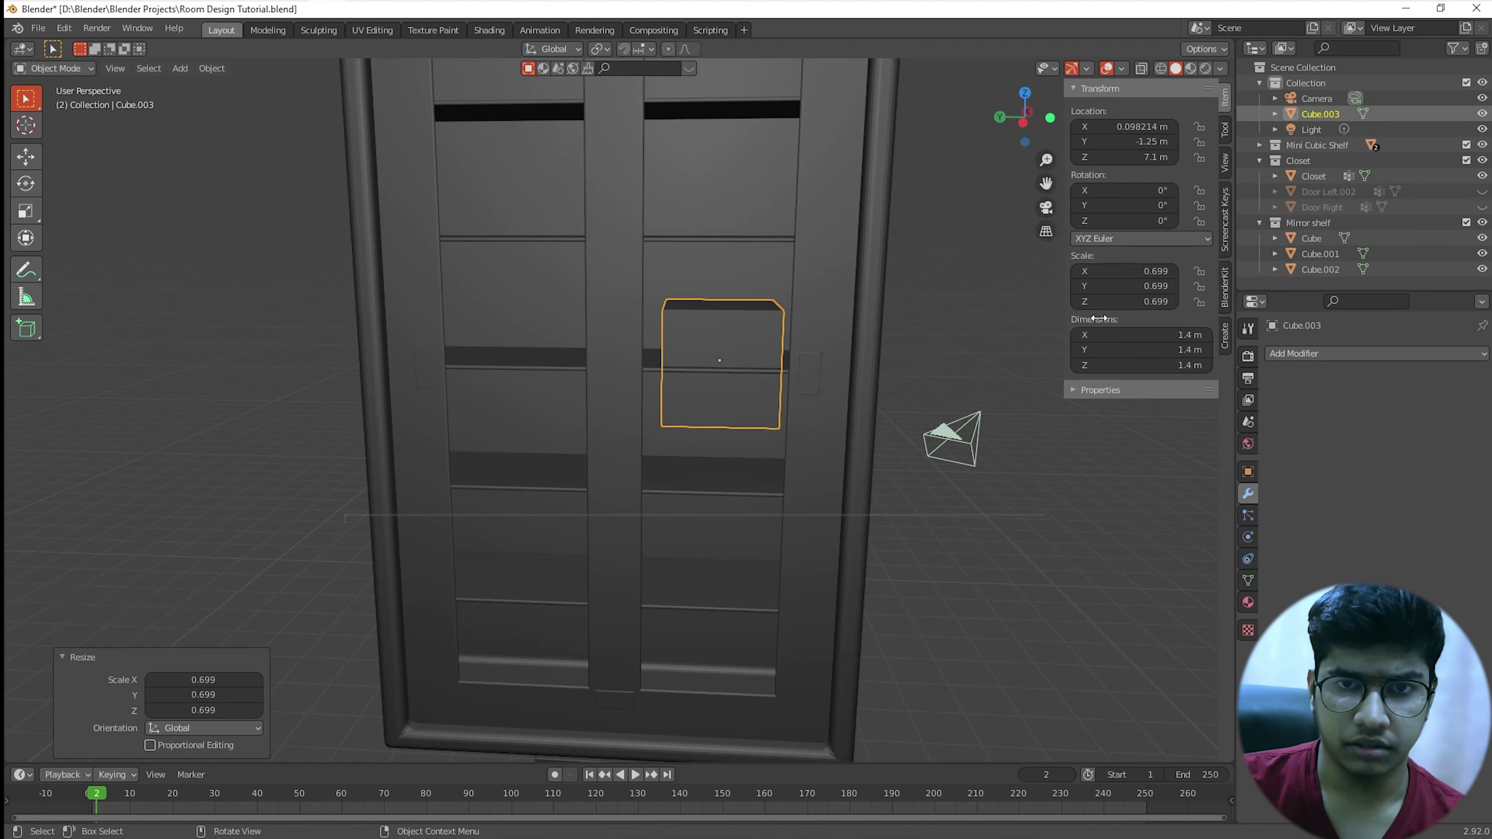
key(ctrl+z)
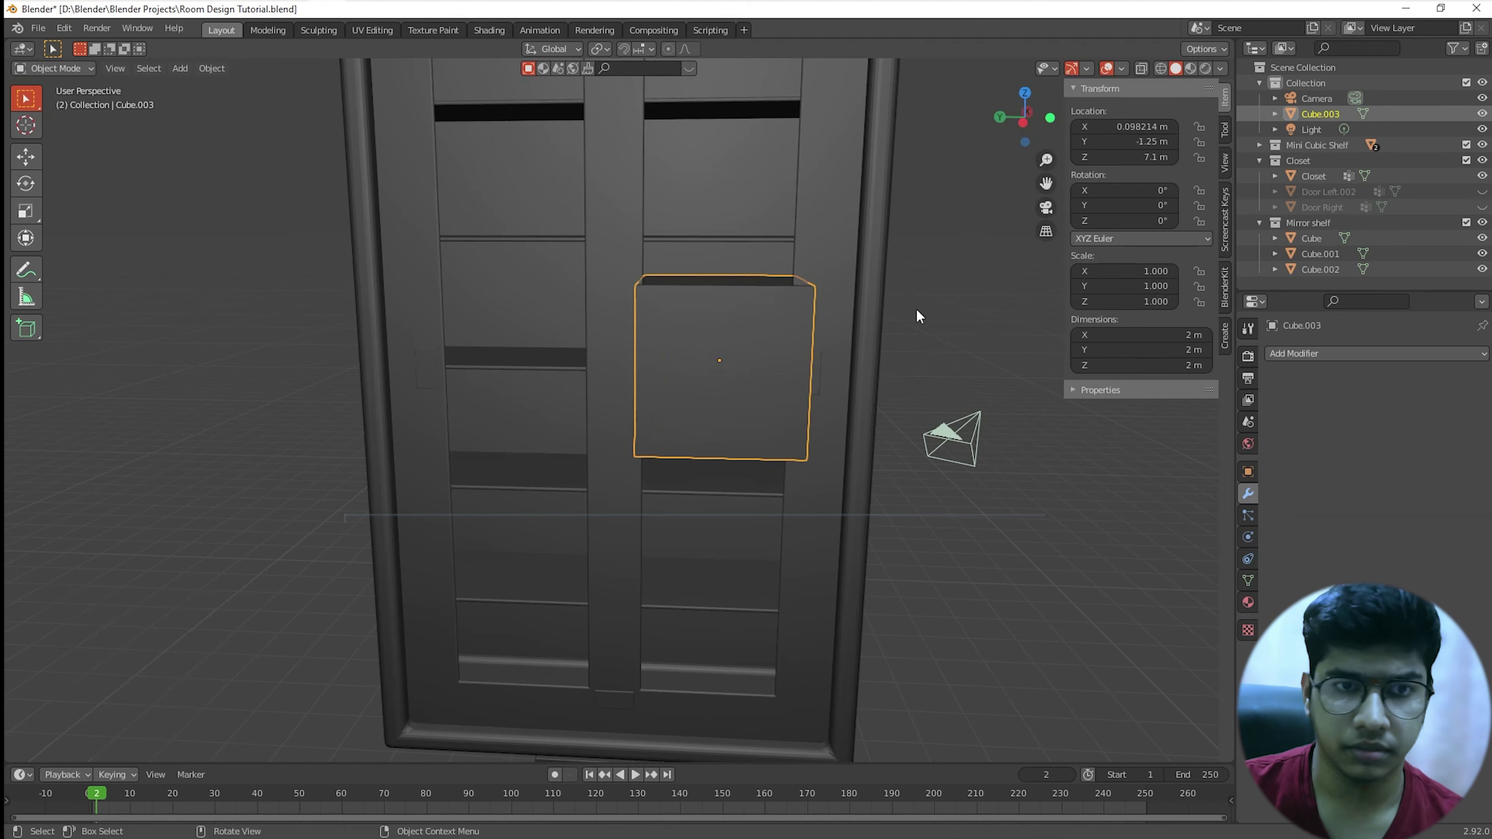
Step: Scale the cube uniformly to 0.75 and try raising it along the Z axis
text(s.75)
key(Return)
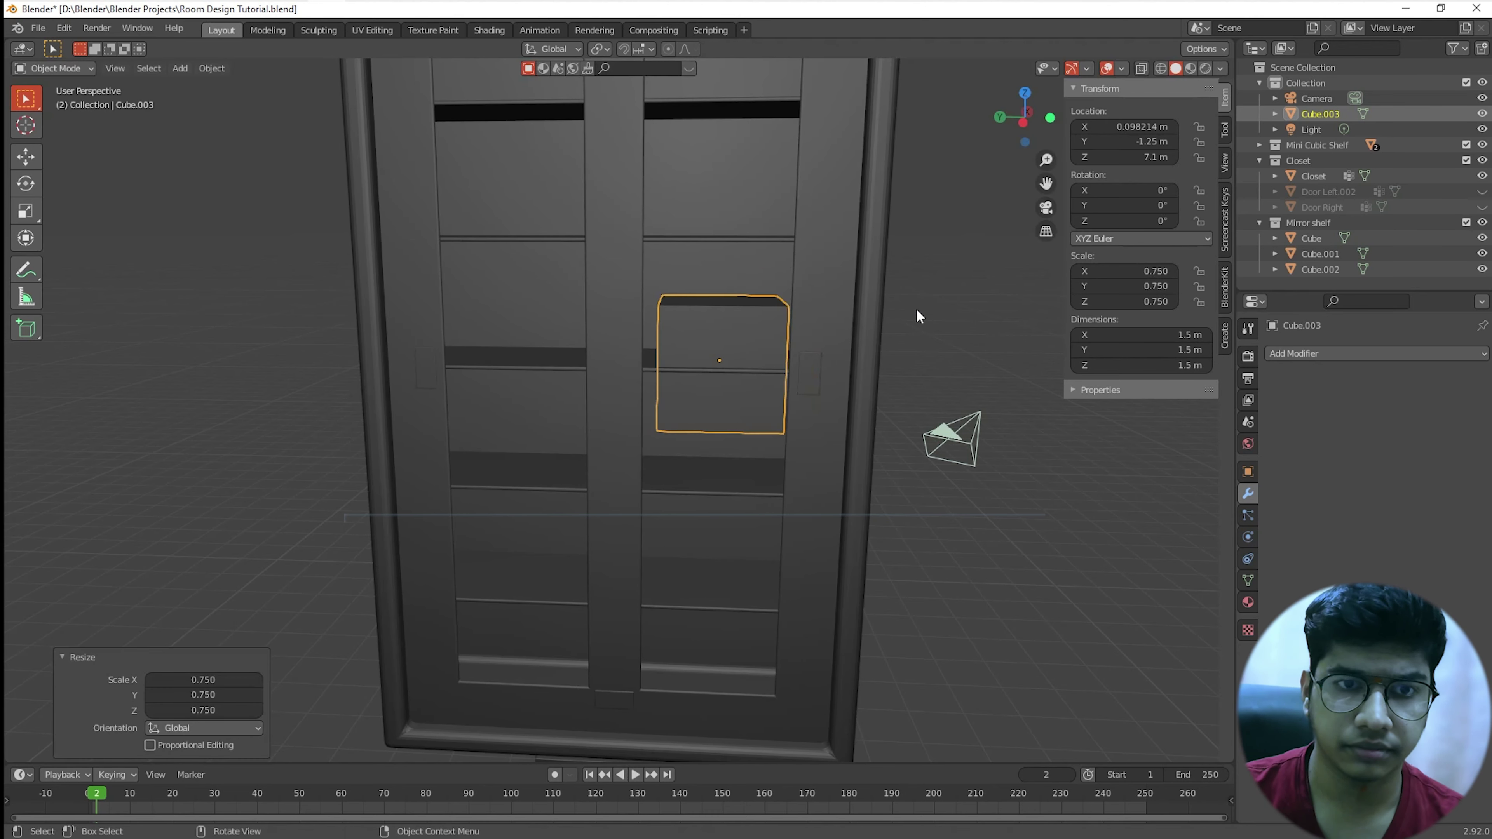
scroll(781, 413, up, 1)
middle_drag(781, 412, 773, 483)
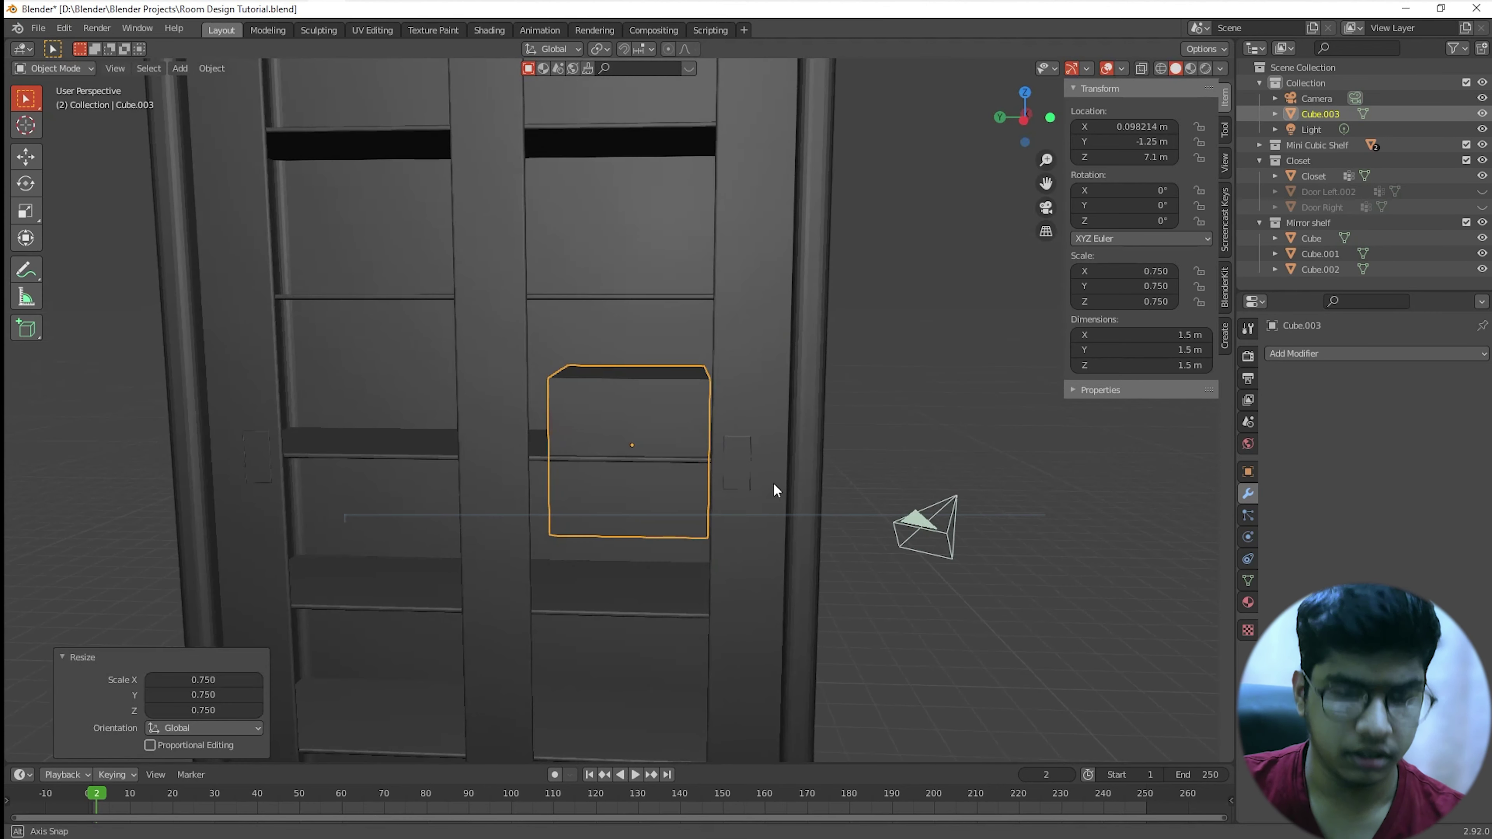
key(g)
key(z)
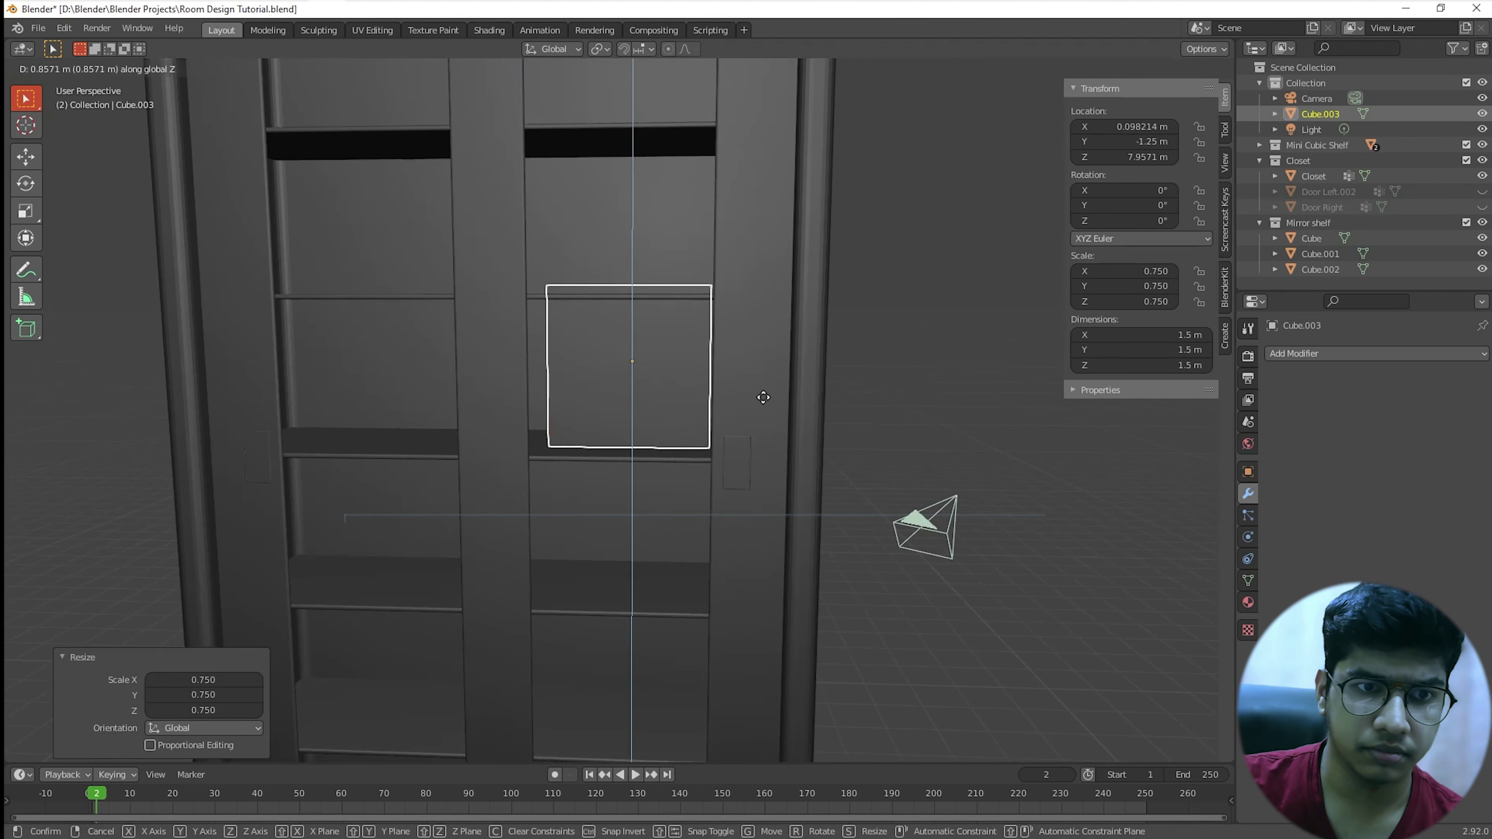
click(766, 413)
key(ctrl+z)
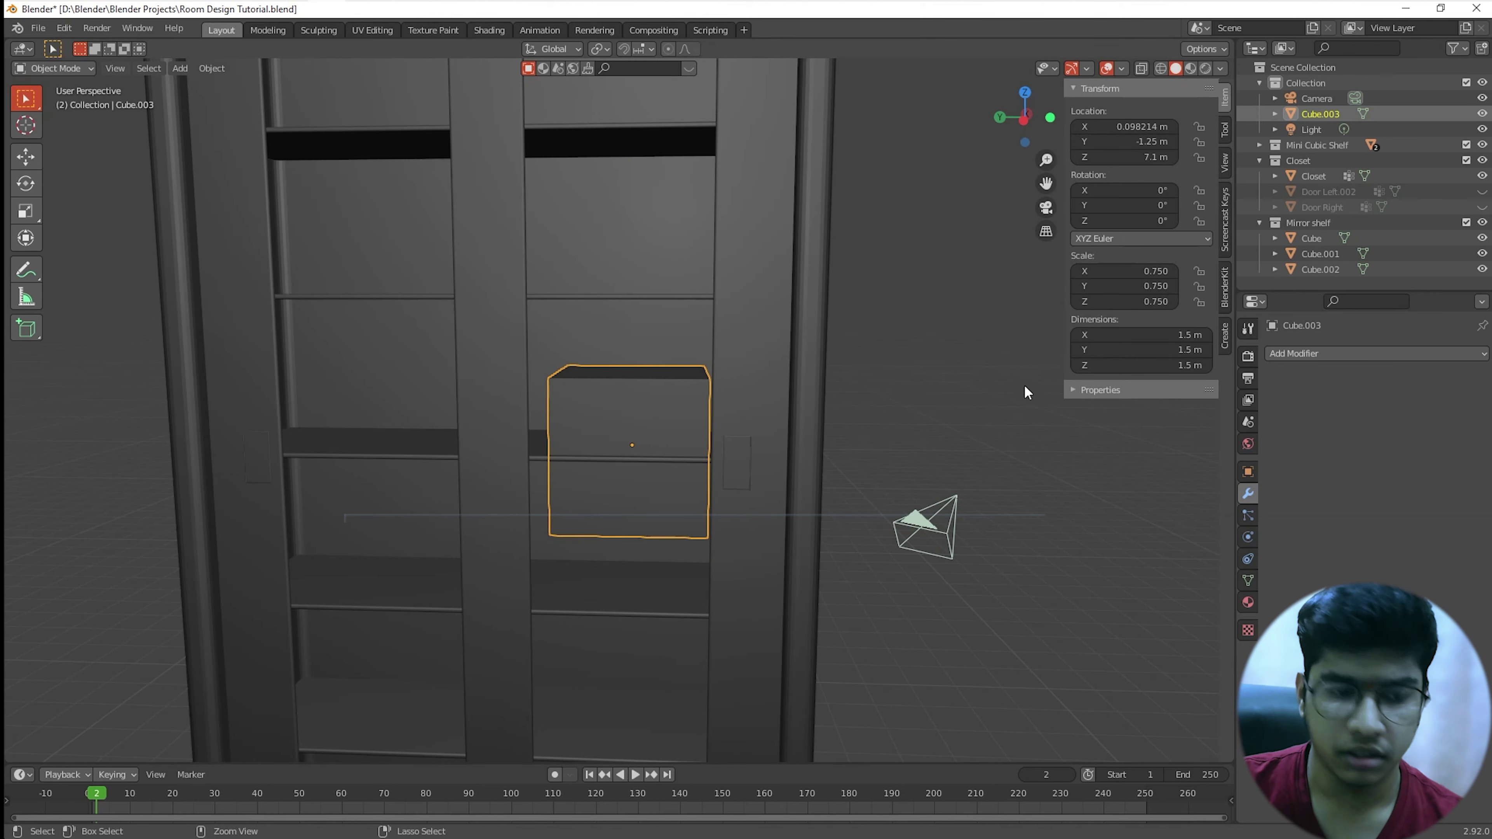
Step: Reset the cube's scale and scale it uniformly to 0.5
key(alt+s)
text(s0.5)
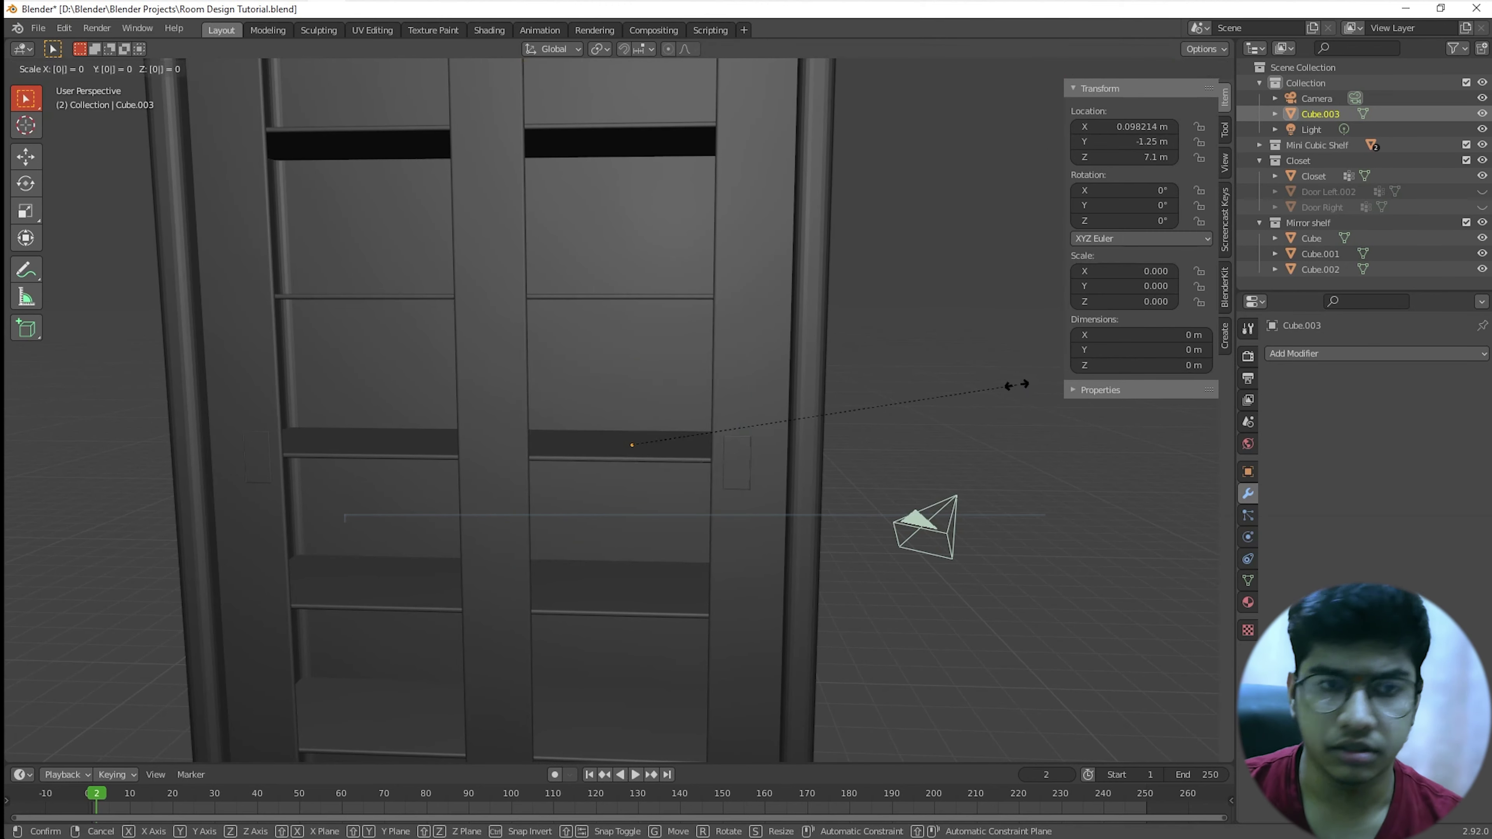
key(Return)
scroll(1005, 400, up, 4)
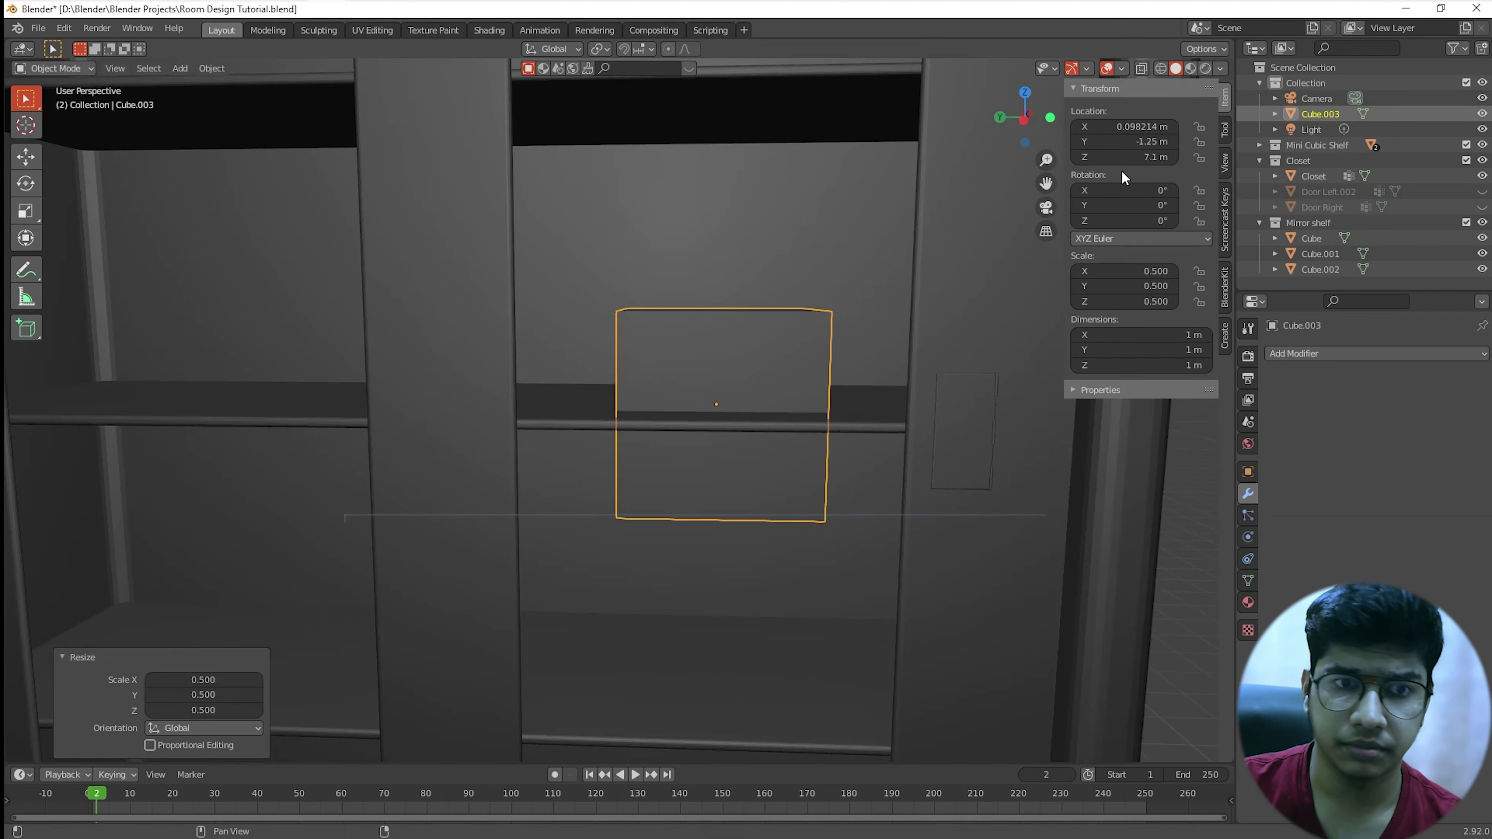
Step: Raise the cube 0.5 m along the Z axis toward the closet's shelf compartment
middle_drag(863, 317, 862, 308)
text(g)
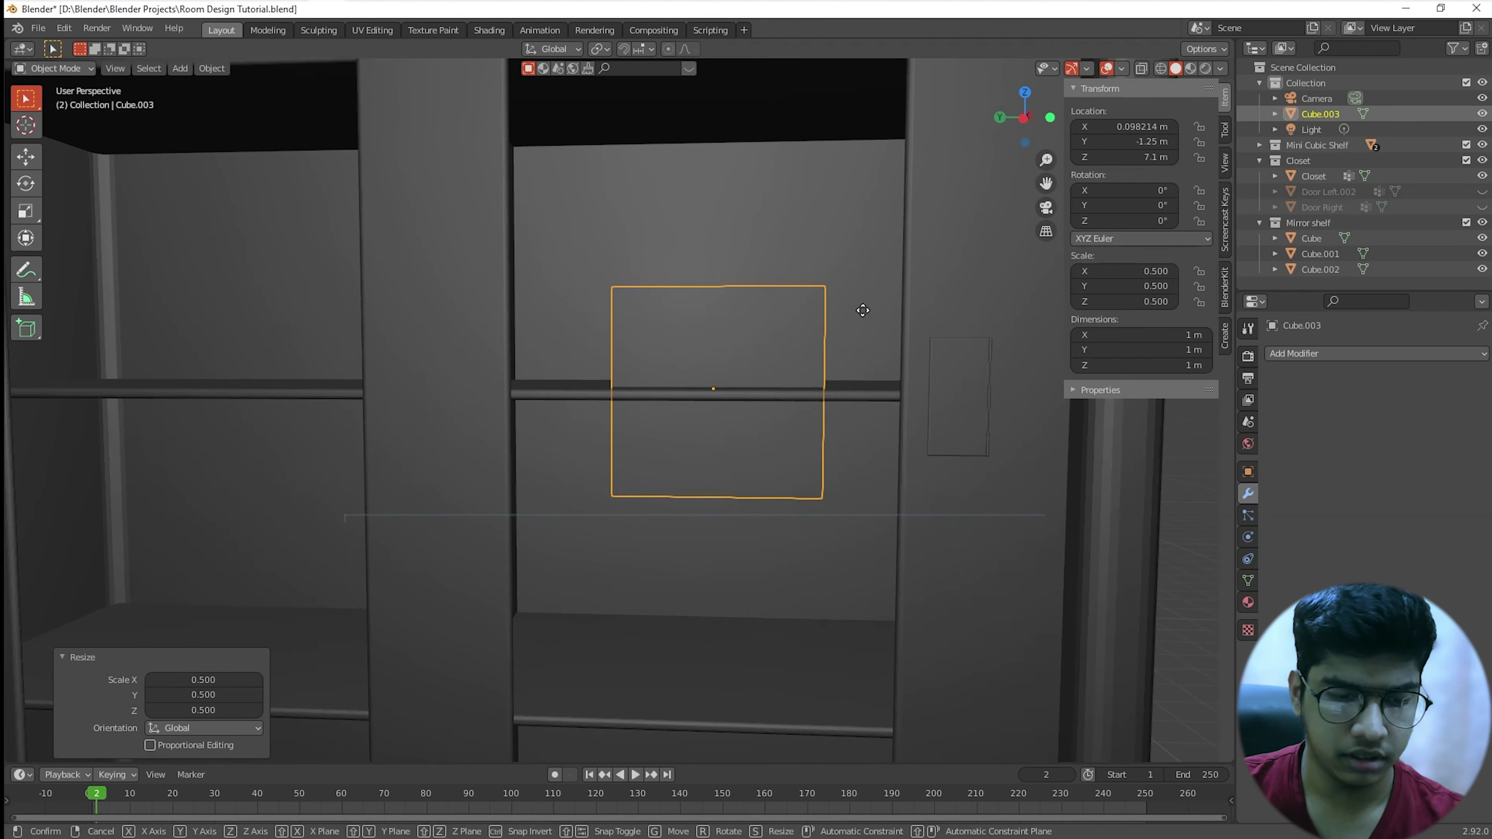
text(z.2)
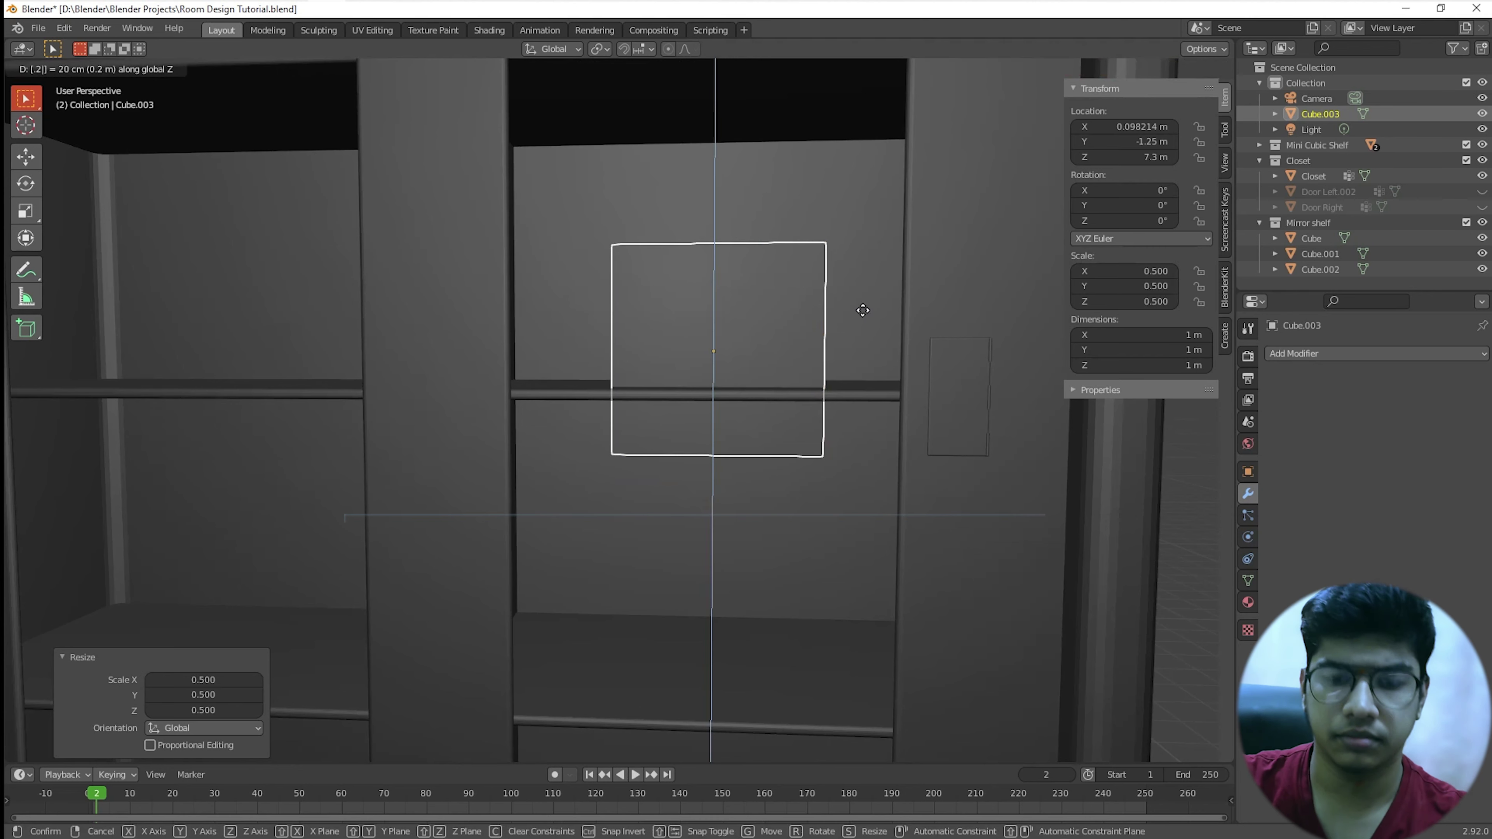
key(BackSpace)
text(5)
key(Return)
scroll(822, 366, up, 3)
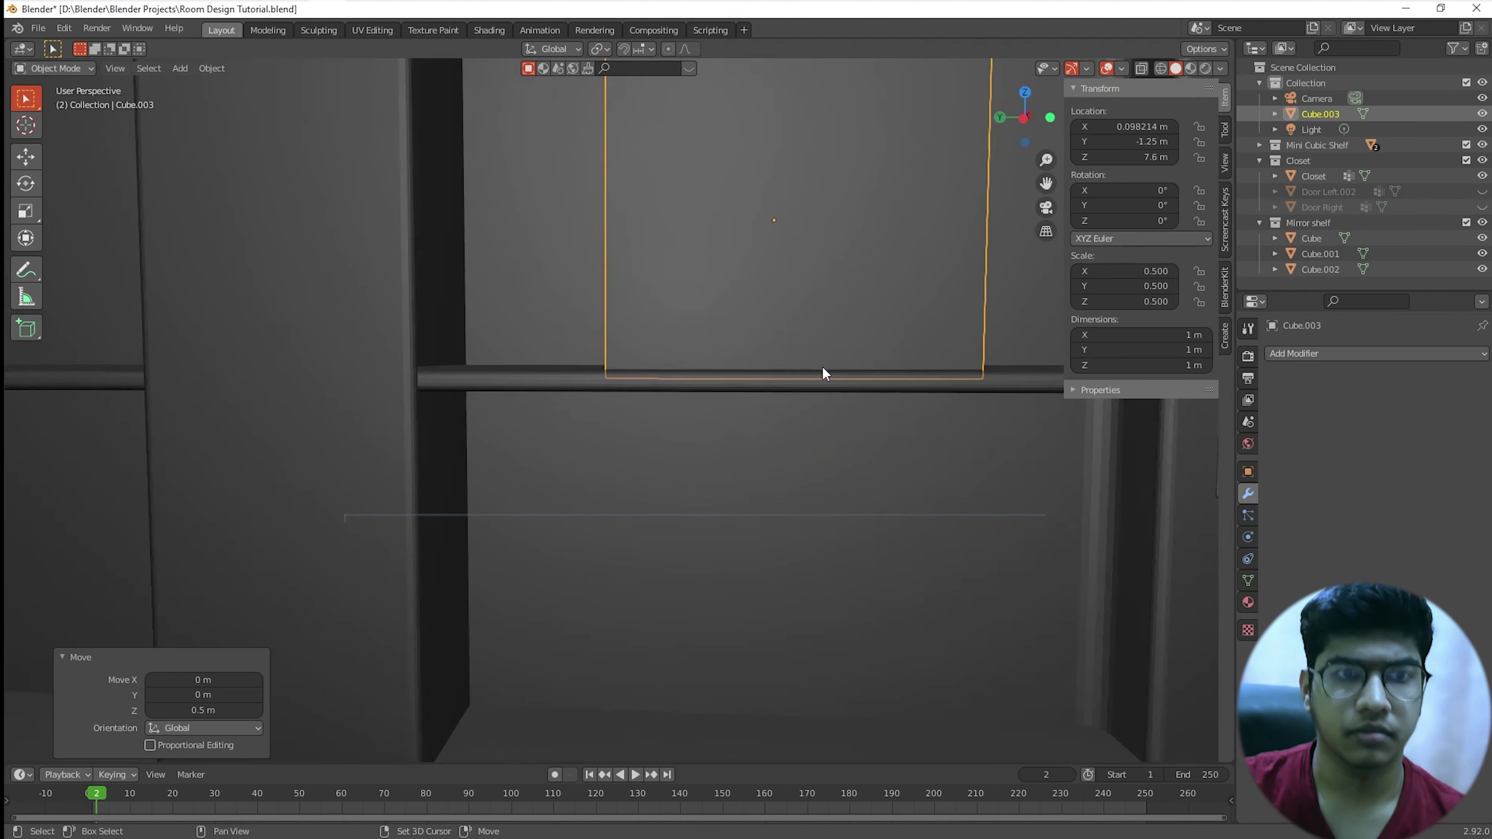
Step: Nudge the cube up about 0.024 m along the Z axis so it sits on the shelf
shift+middle_drag(821, 366, 769, 414)
key(g)
key(z)
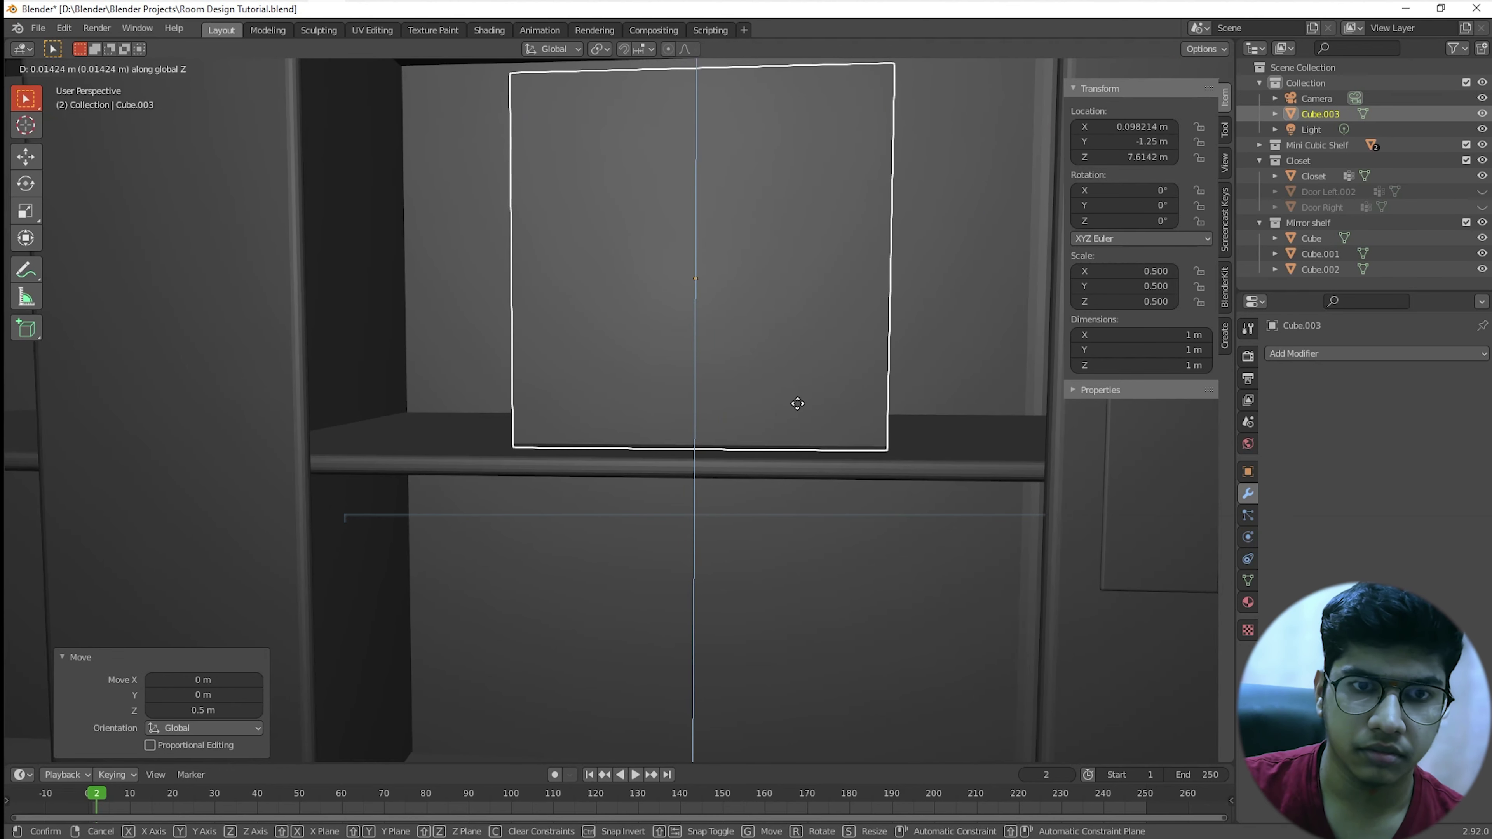
click(794, 401)
scroll(806, 410, down, 5)
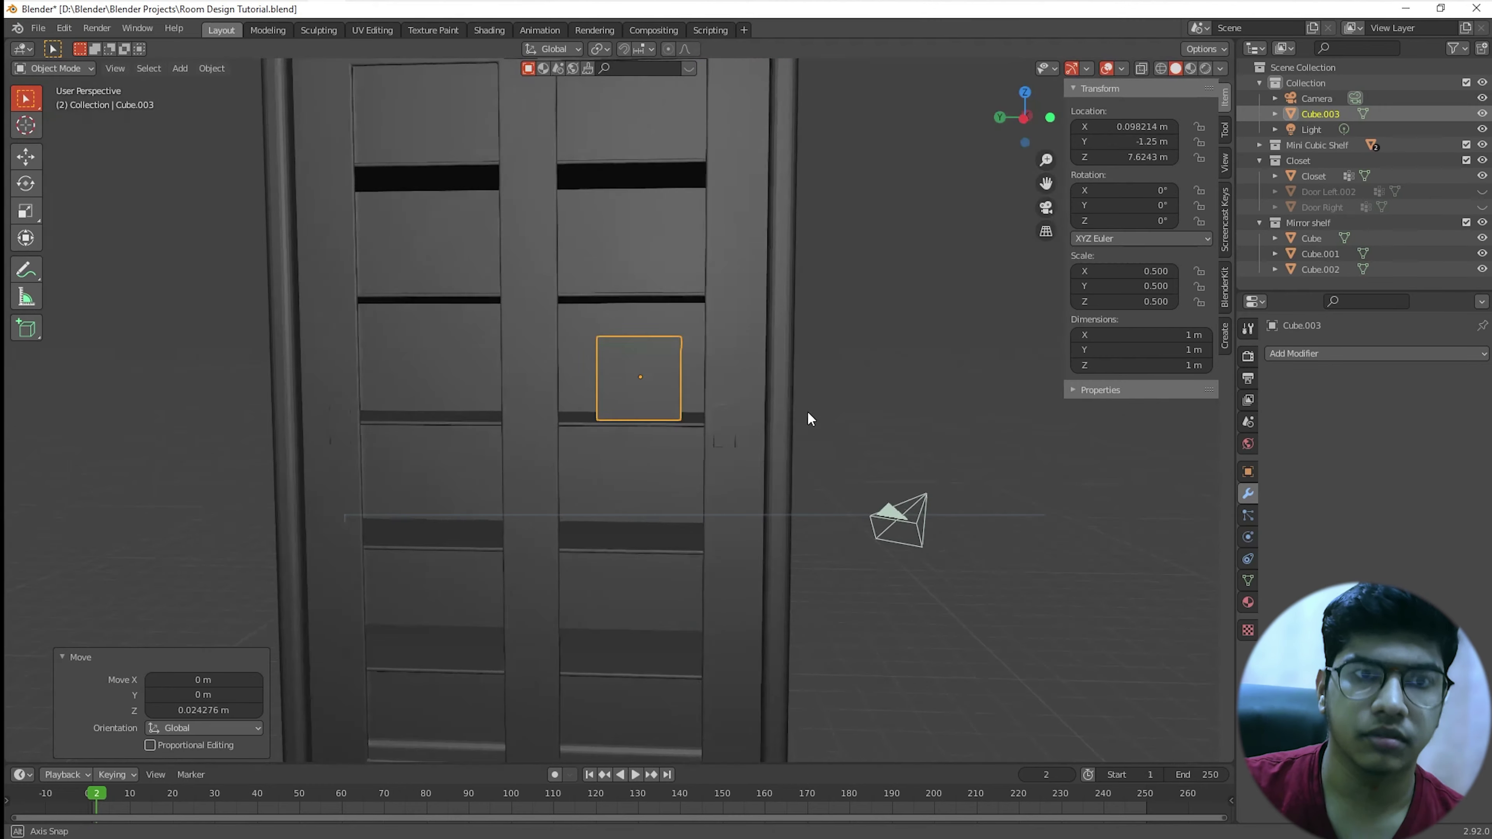
scroll(828, 428, up, 4)
middle_drag(829, 427, 891, 454)
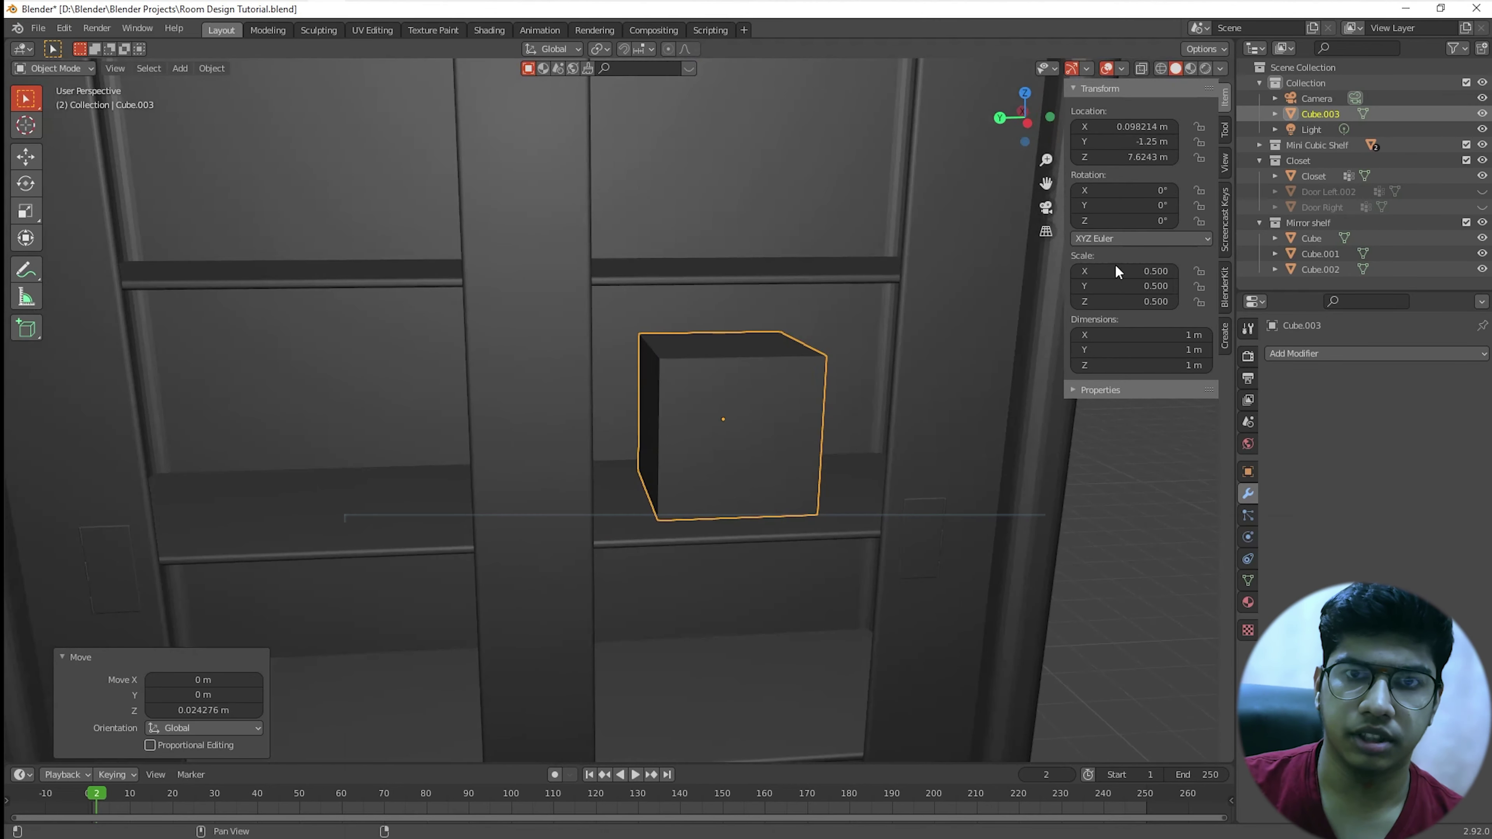
Step: Set the cube's X location to 0.098215 m
click(1161, 14)
text(0)
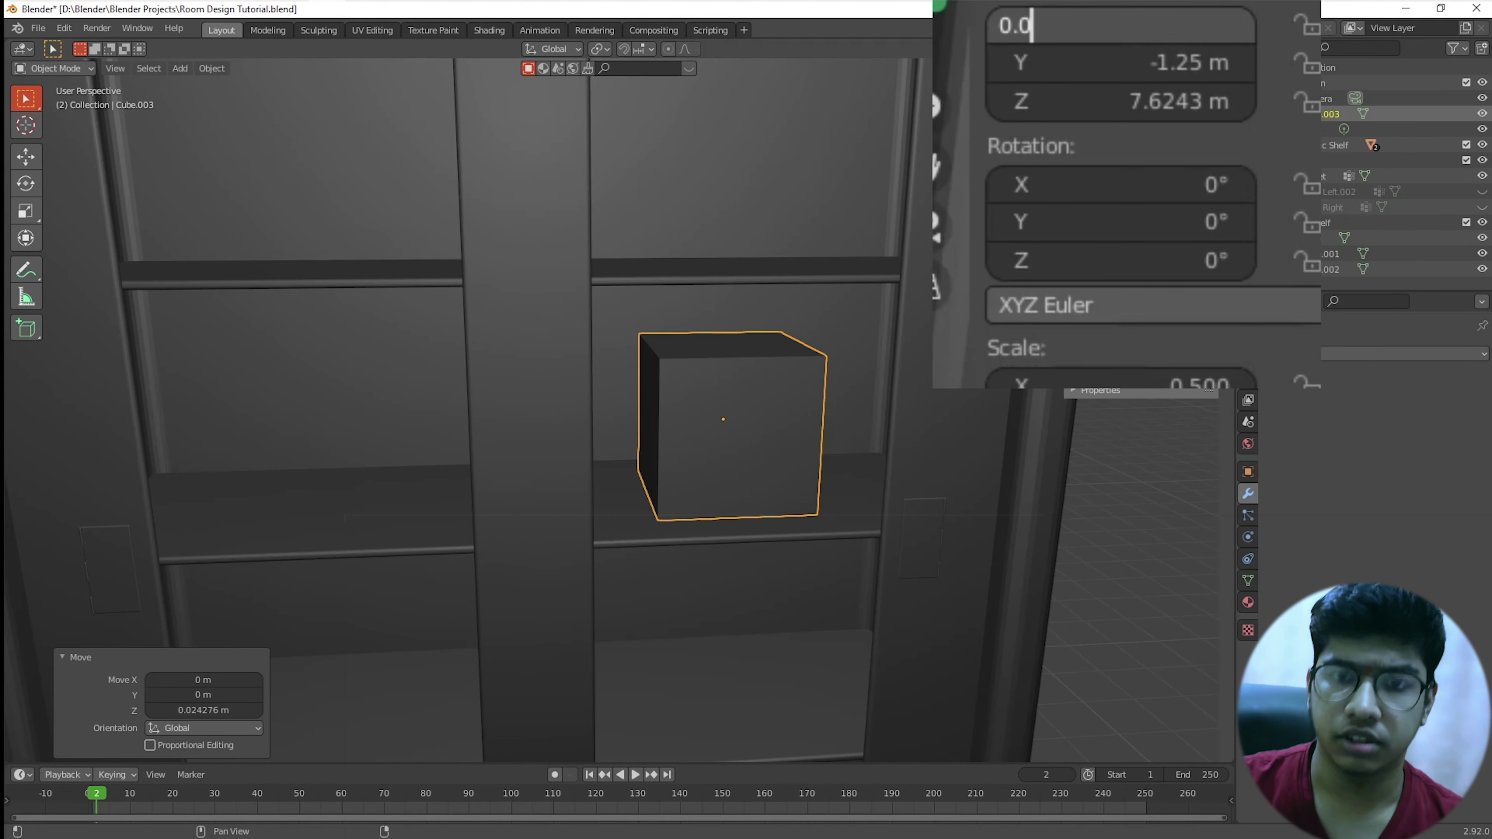
key(Return)
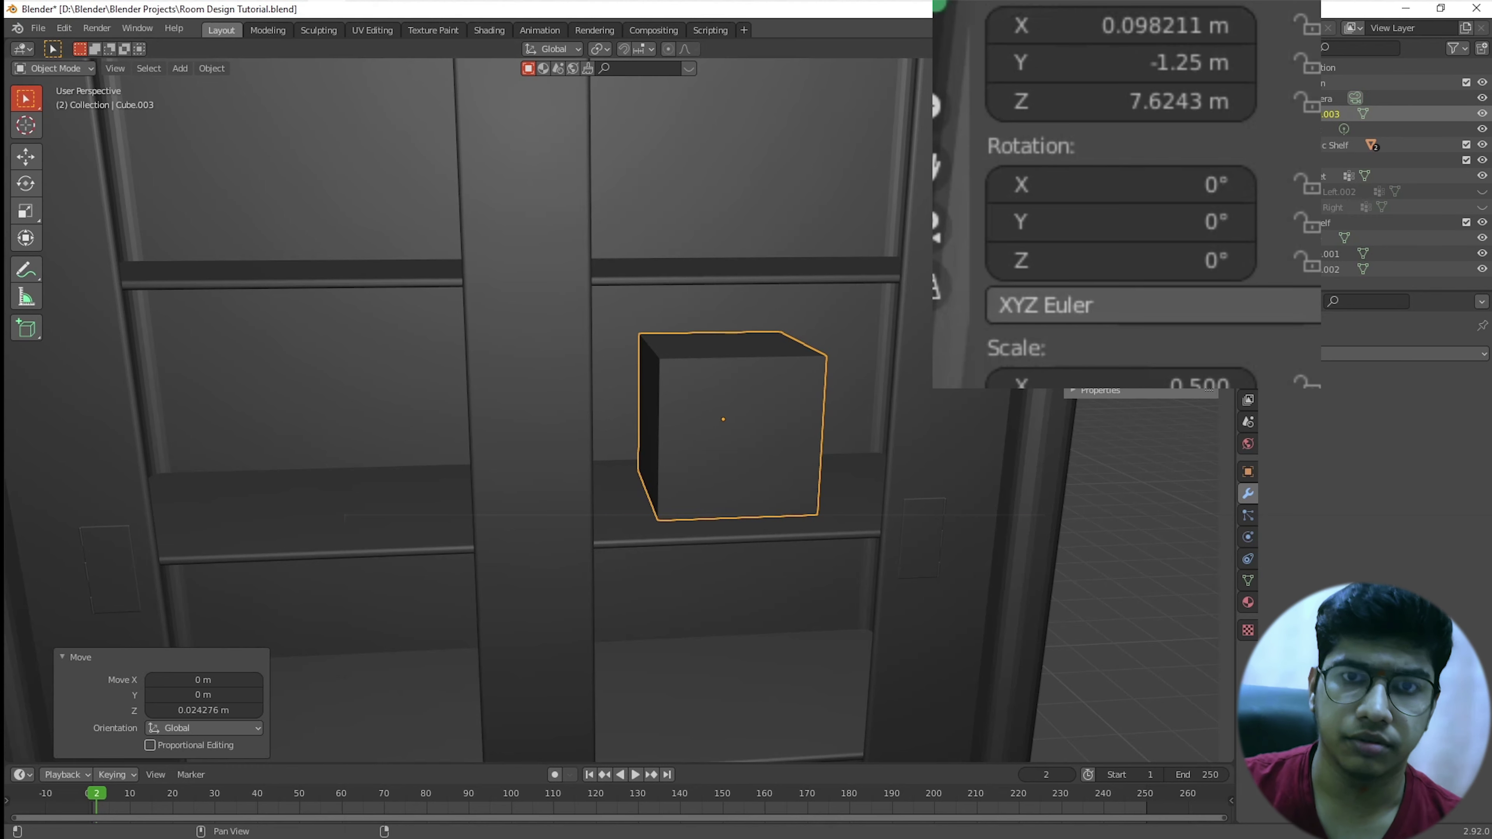
click(1153, 126)
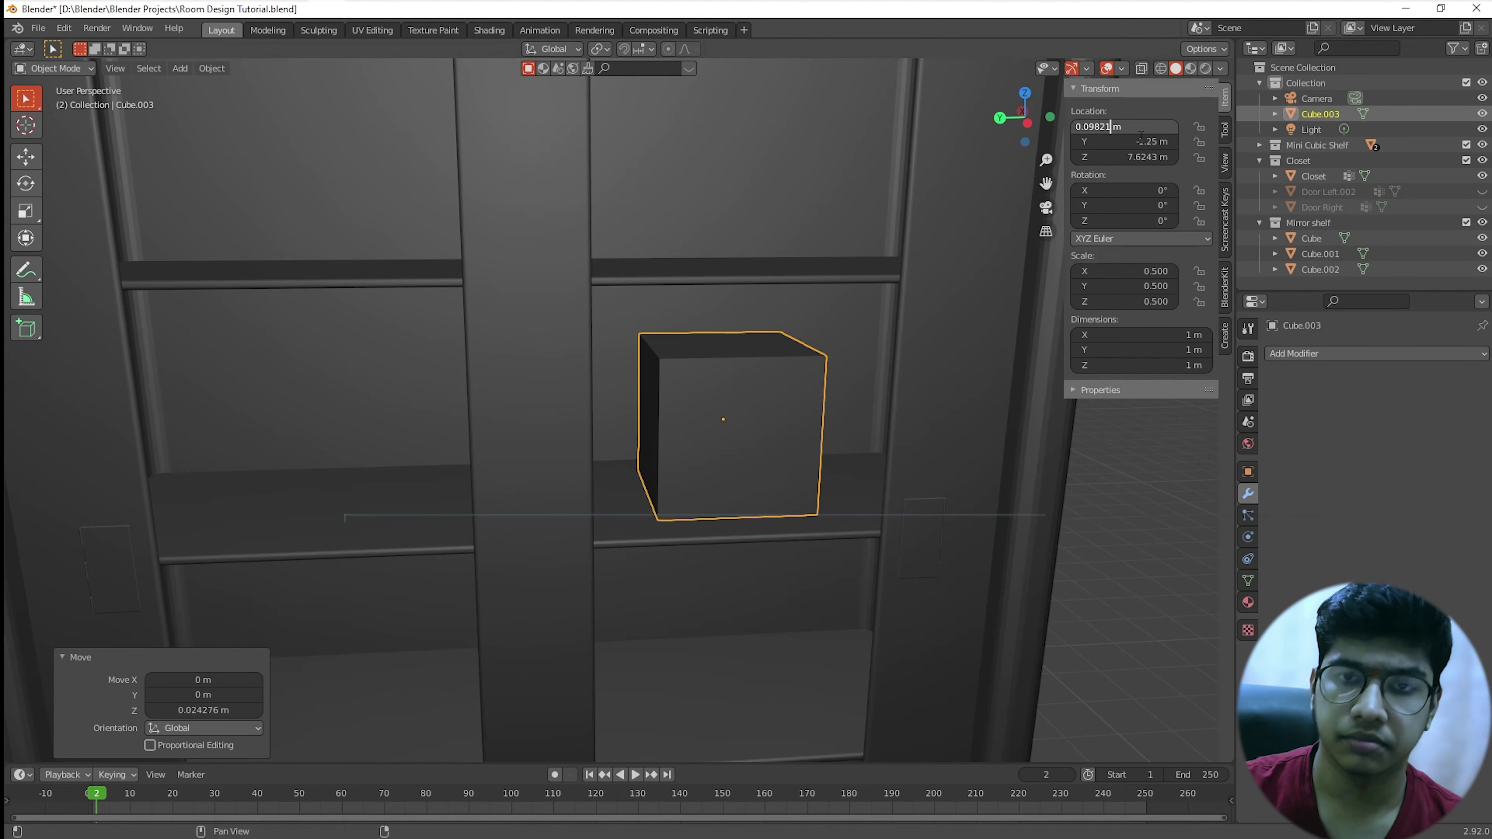
text(5)
key(Return)
middle_drag(762, 597, 809, 500)
scroll(832, 522, up, 4)
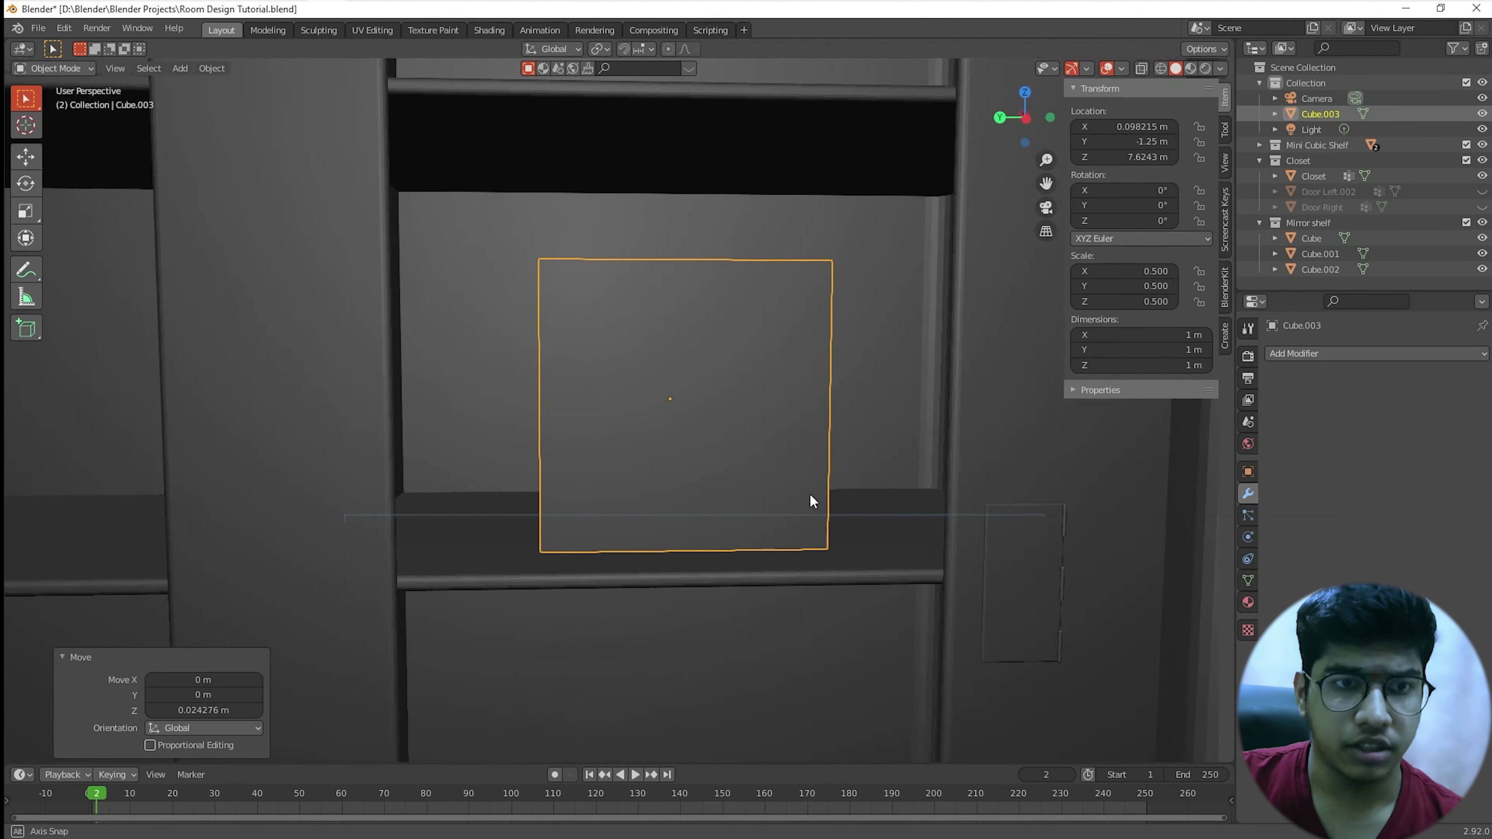
Step: Add a Bevel modifier to the cube and set its segments to 5
click(1304, 349)
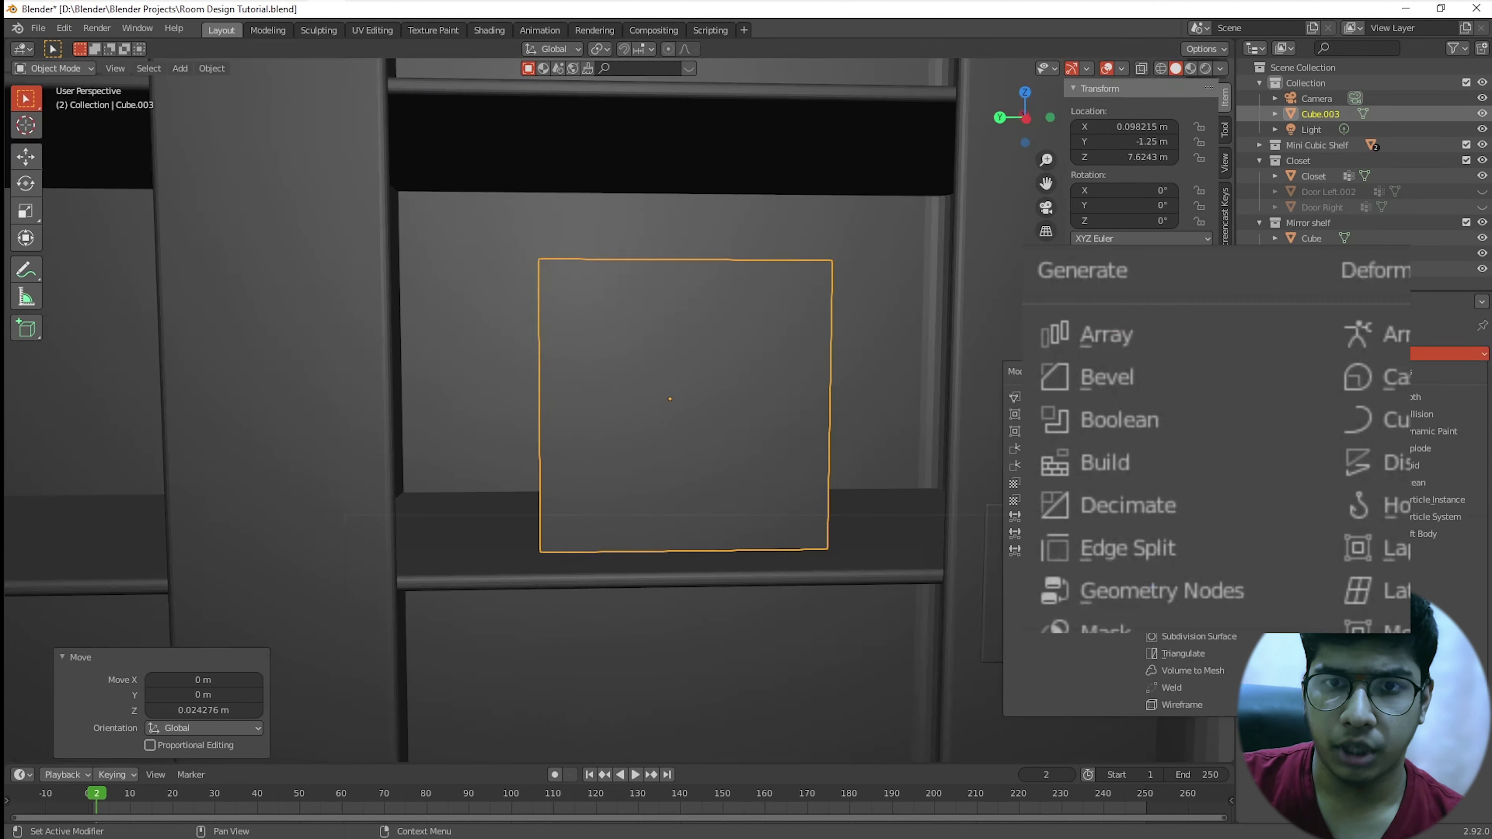
click(1188, 415)
scroll(743, 523, up, 1)
middle_drag(742, 523, 733, 480)
scroll(830, 515, down, 2)
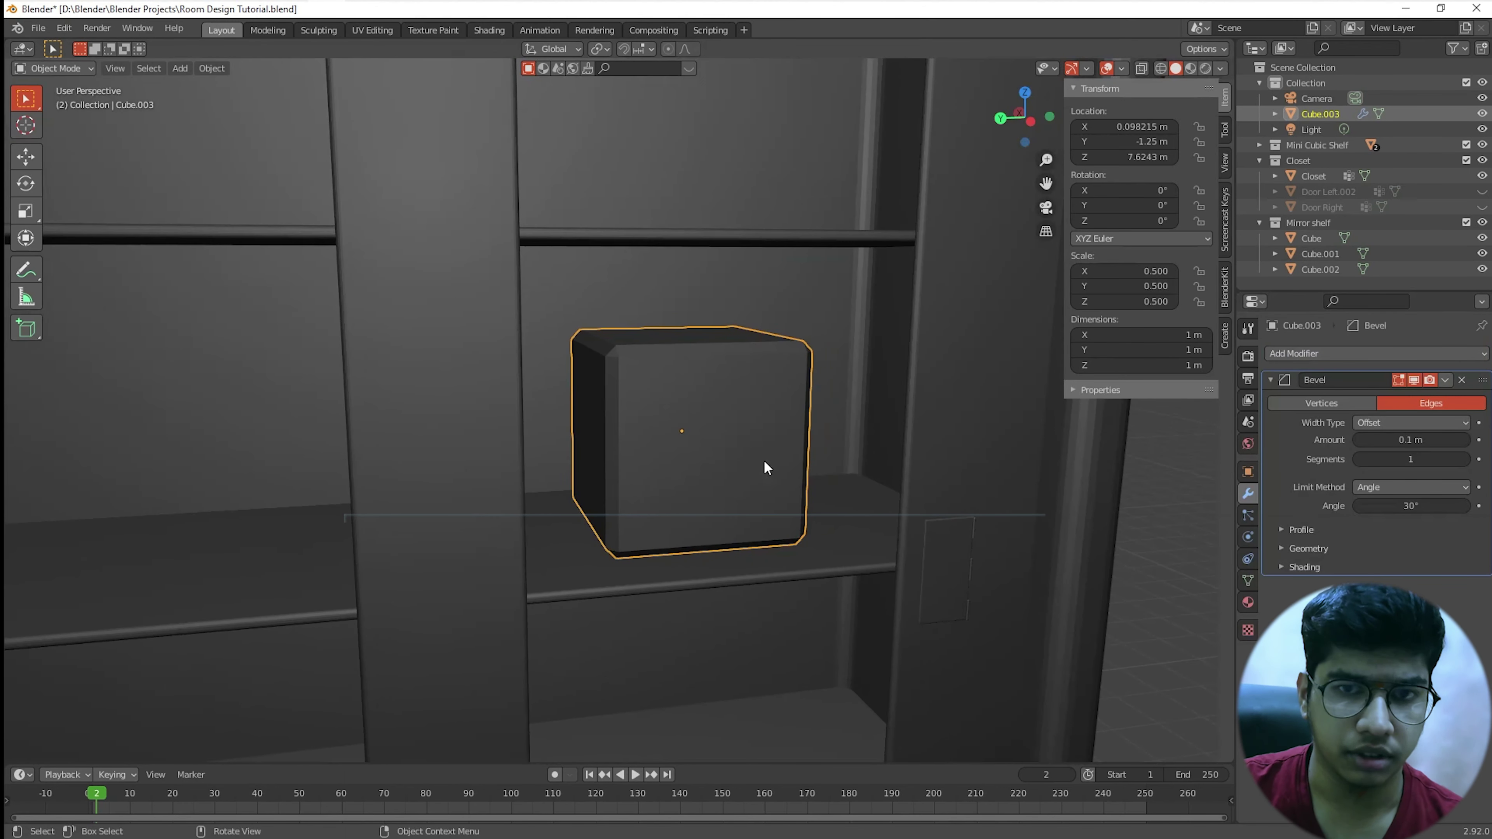
click(1465, 460)
click(1465, 460)
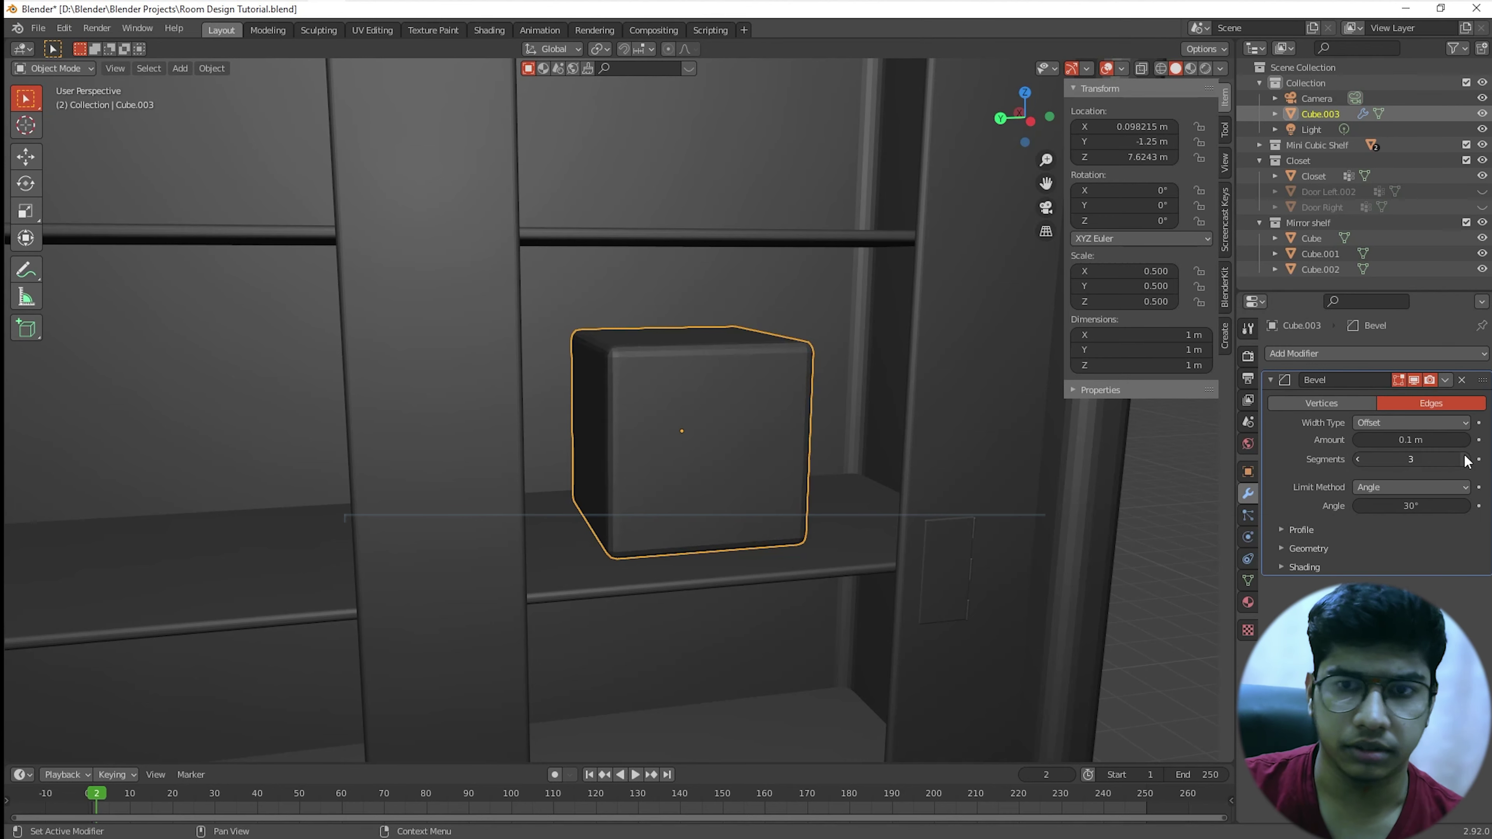
click(1465, 459)
click(1465, 460)
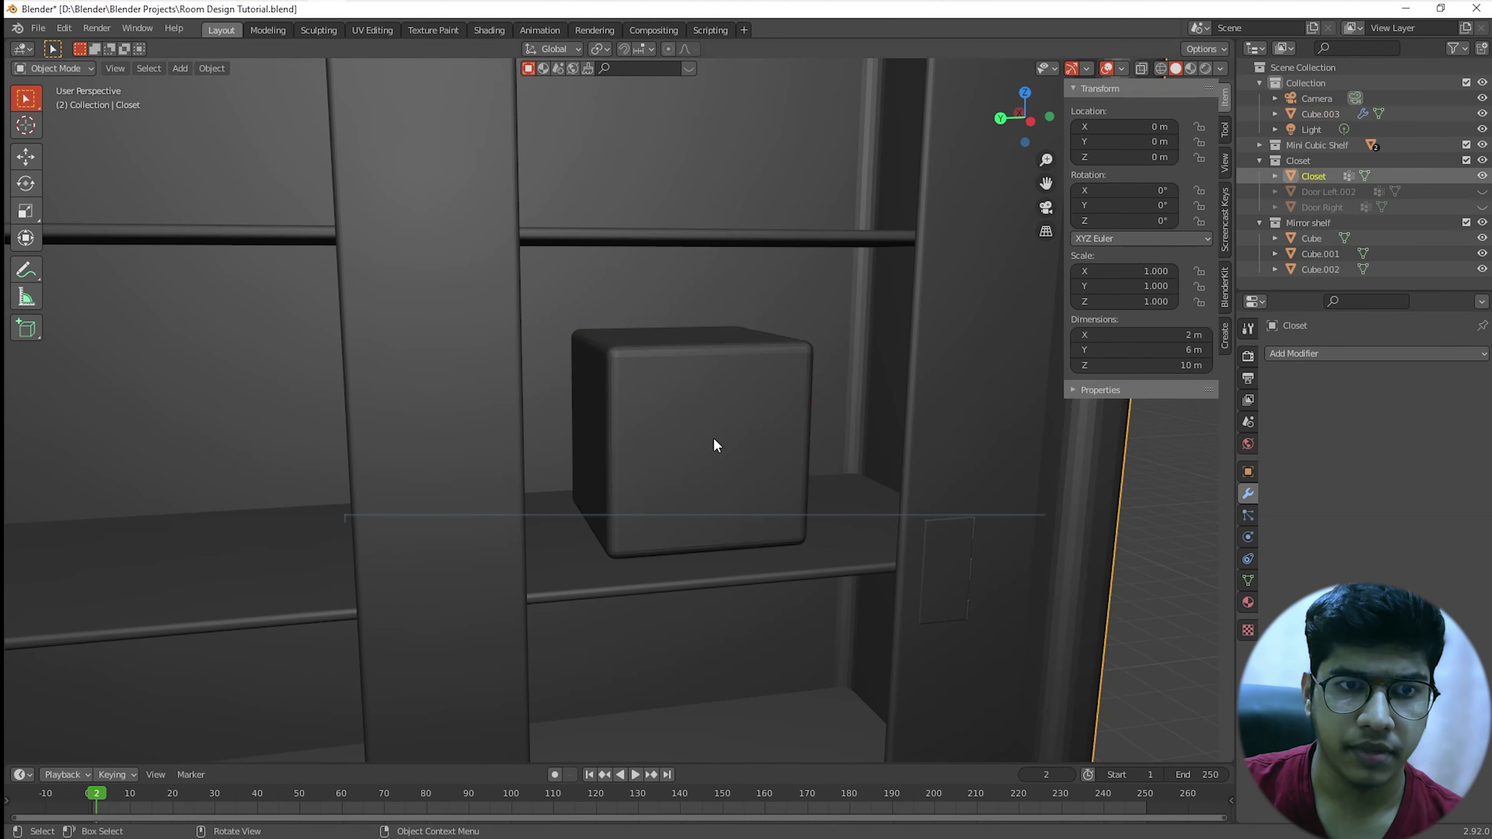
Step: Enter Edit Mode on the cube and select only its front face
key(Tab)
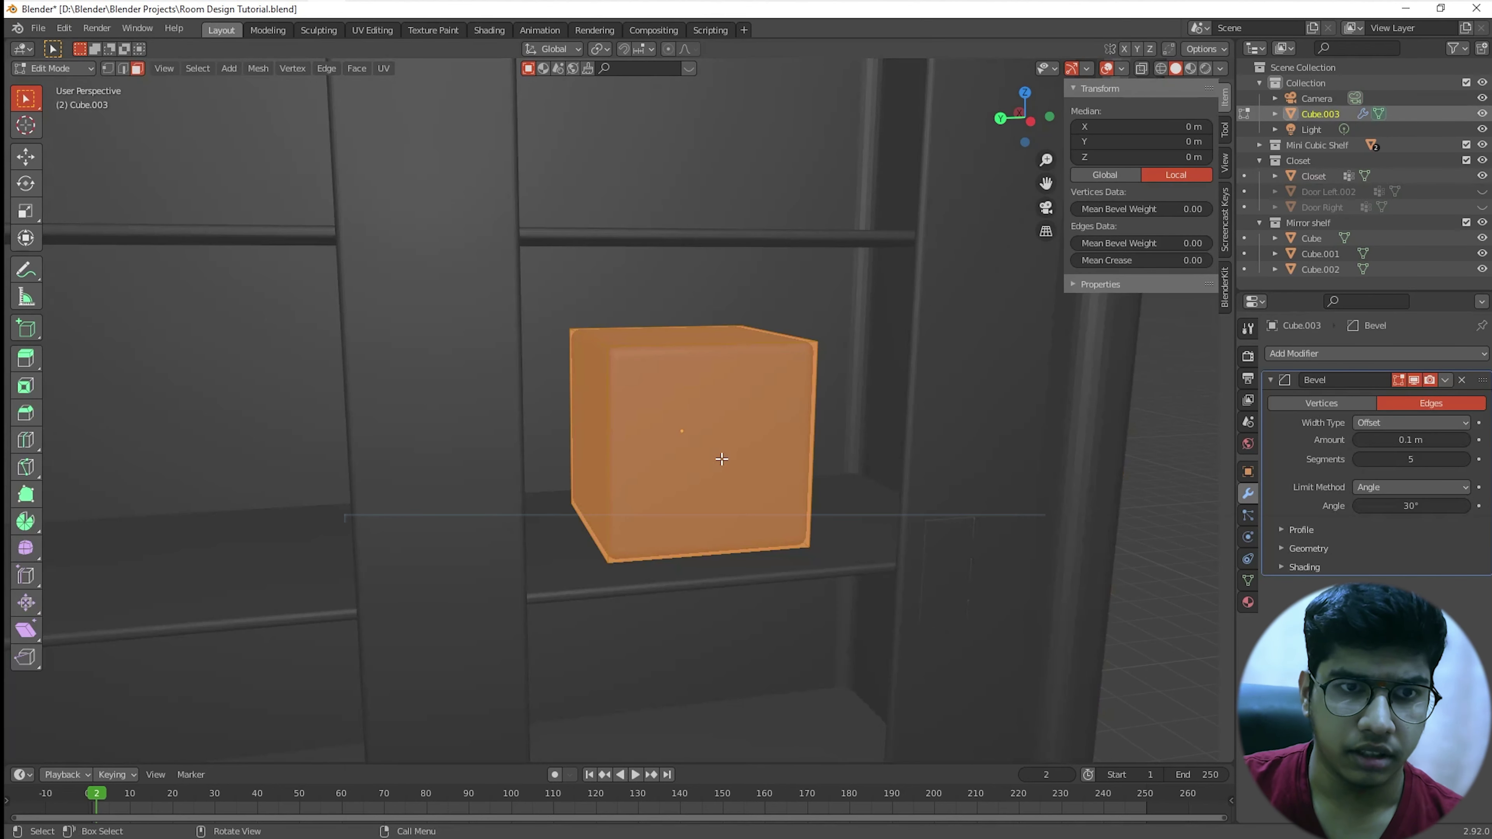
click(722, 459)
middle_drag(722, 459, 750, 478)
shift+middle_drag(834, 537, 784, 507)
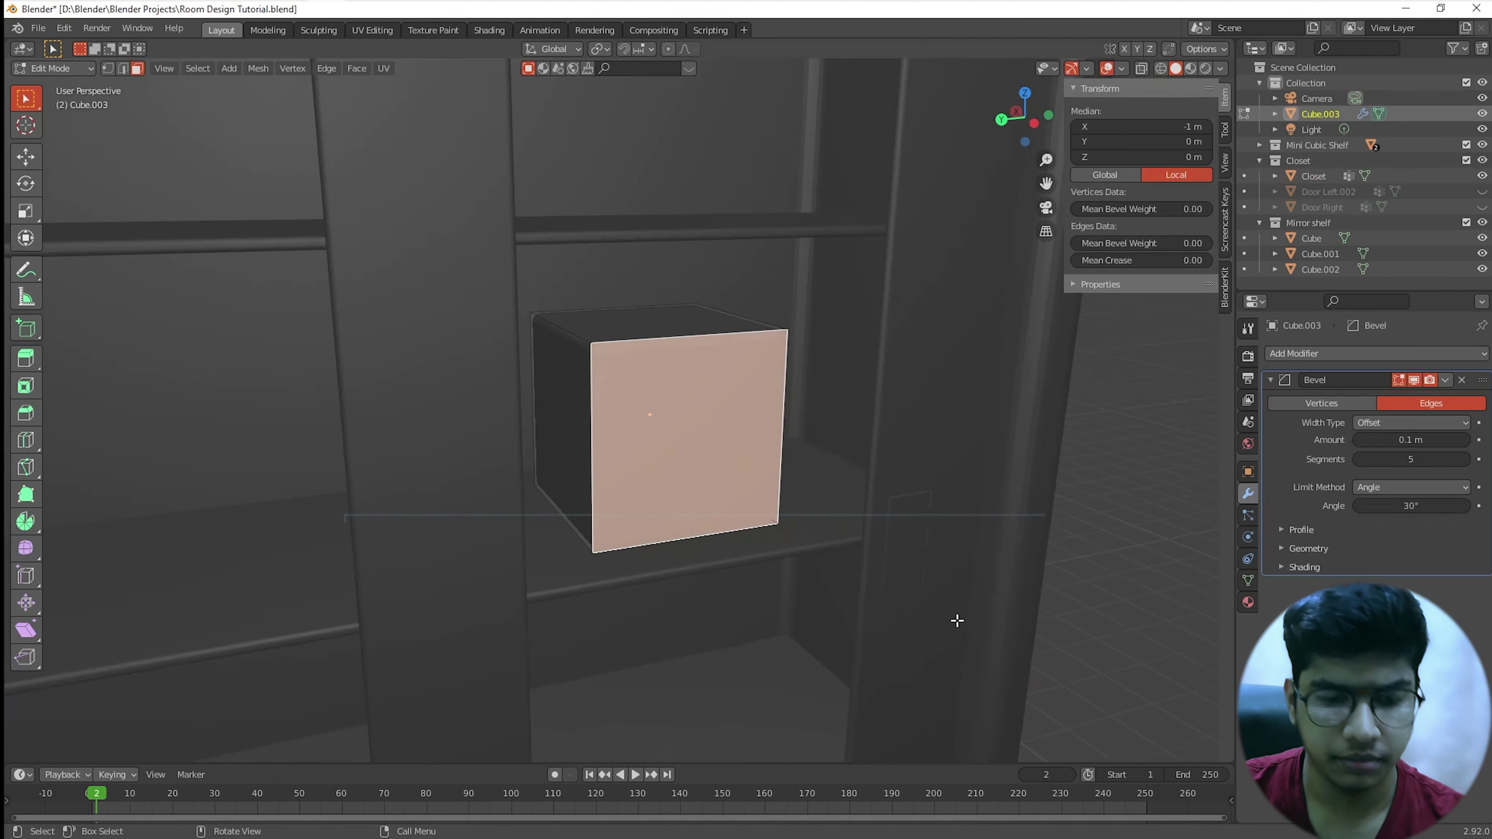
Step: Try insetting the cube's front face with a thickness of 0.1 m
key(i)
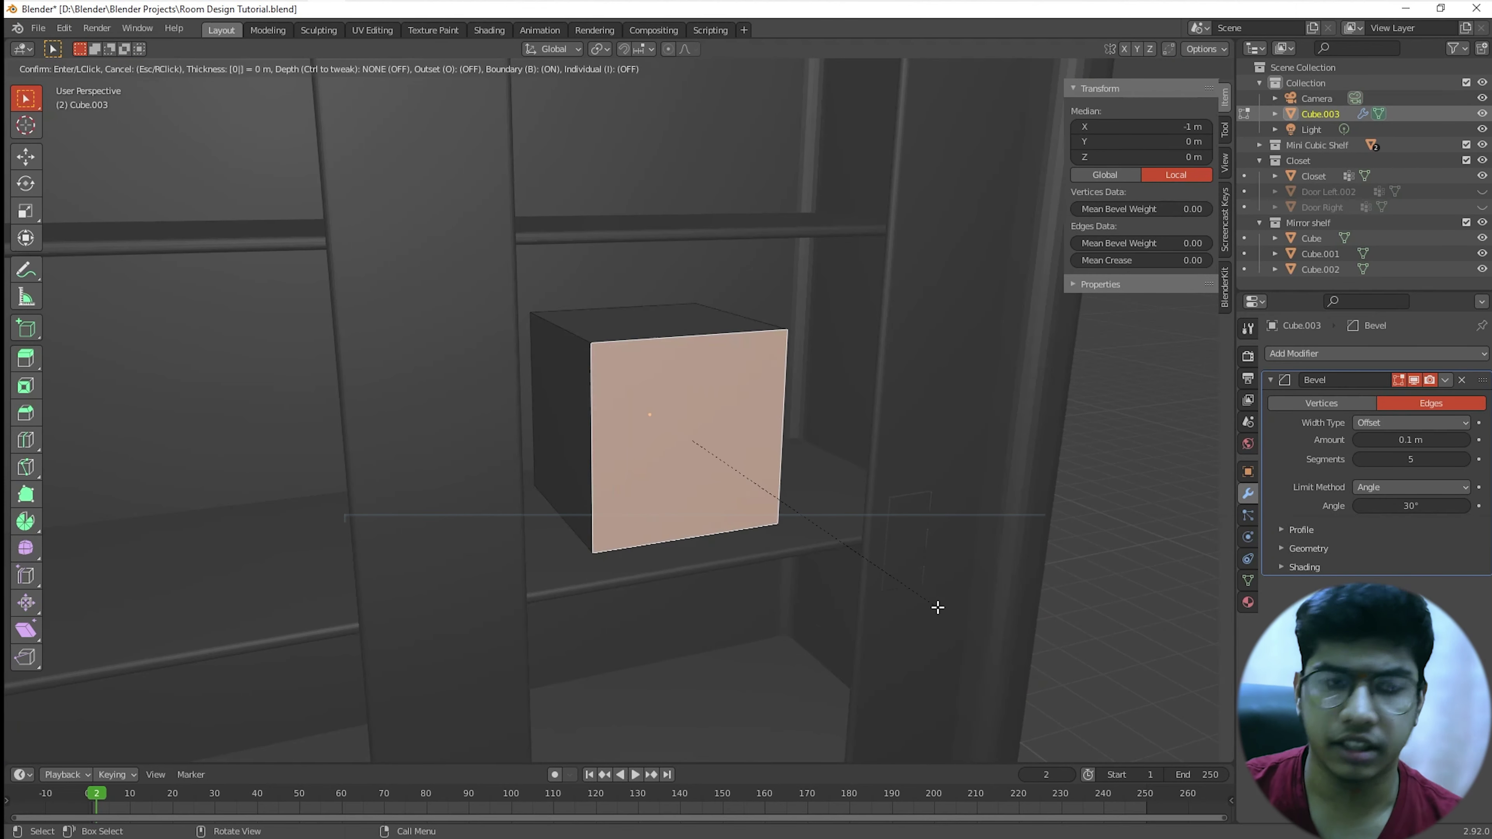
text(0.1)
key(Return)
scroll(931, 608, up, 2)
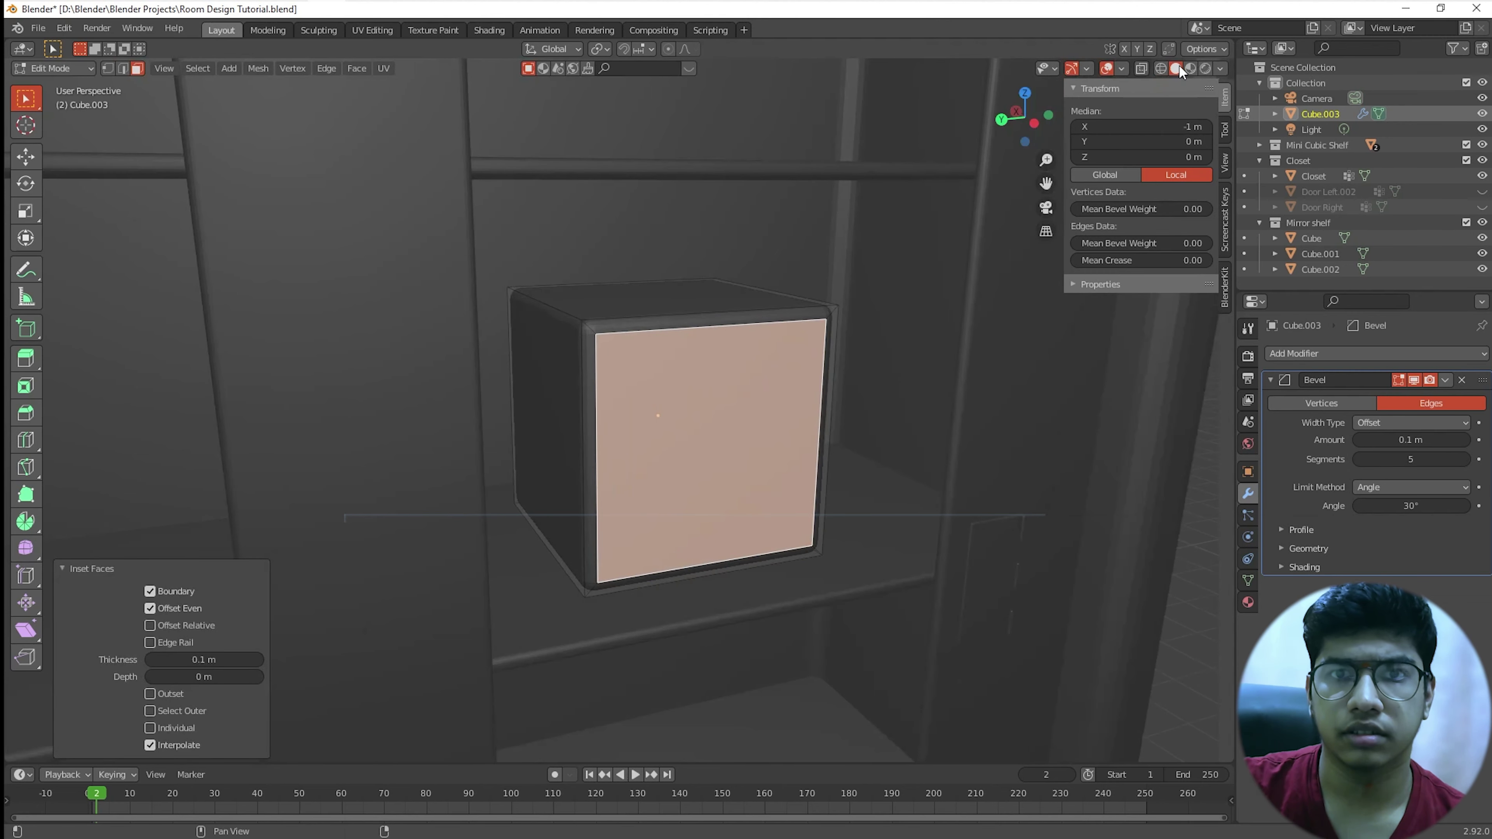
Step: Enable the Screencast Keys display and show the cube's transform values again
click(1231, 235)
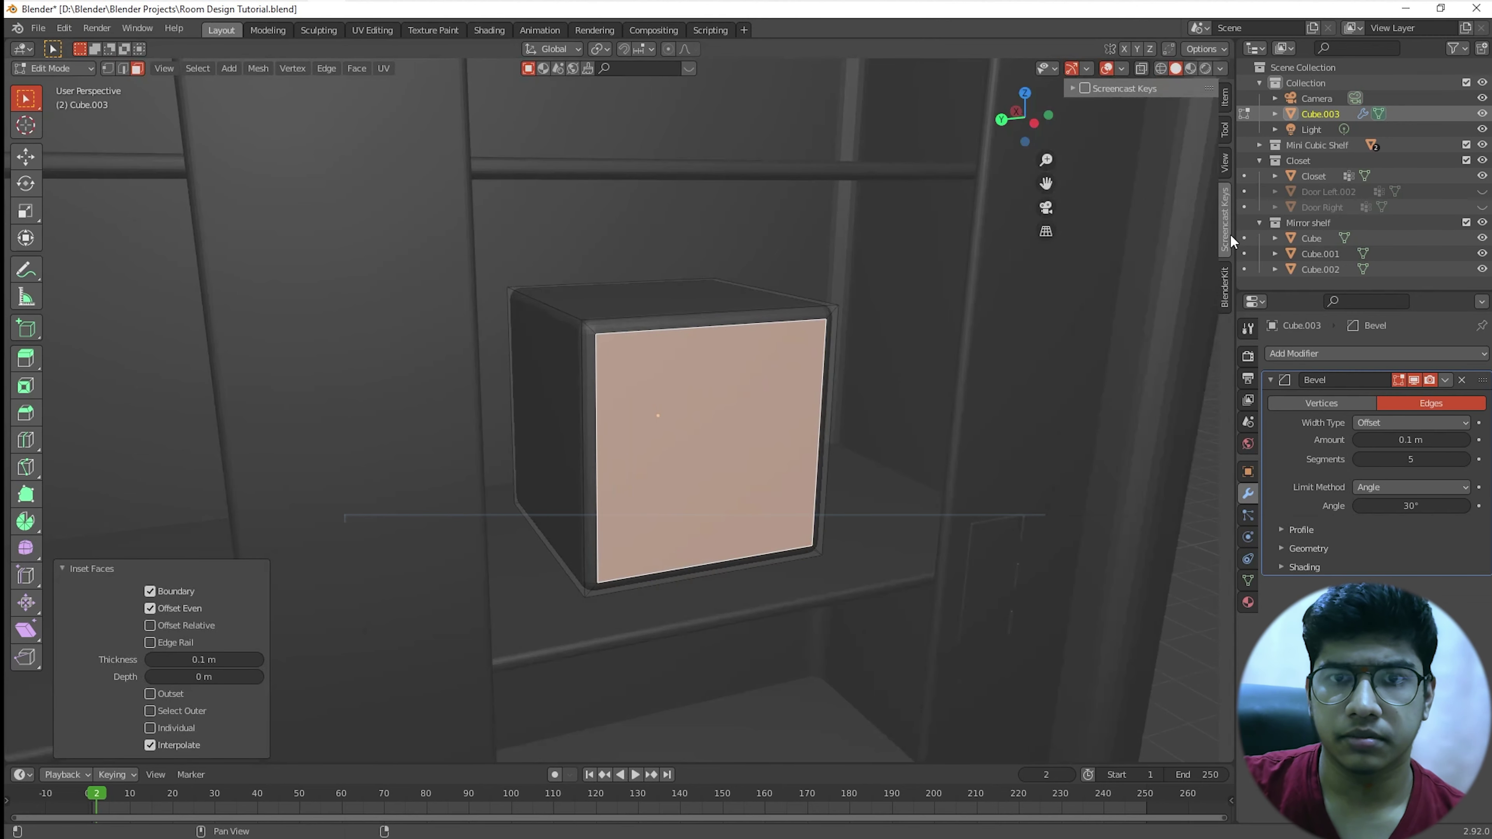
click(1084, 89)
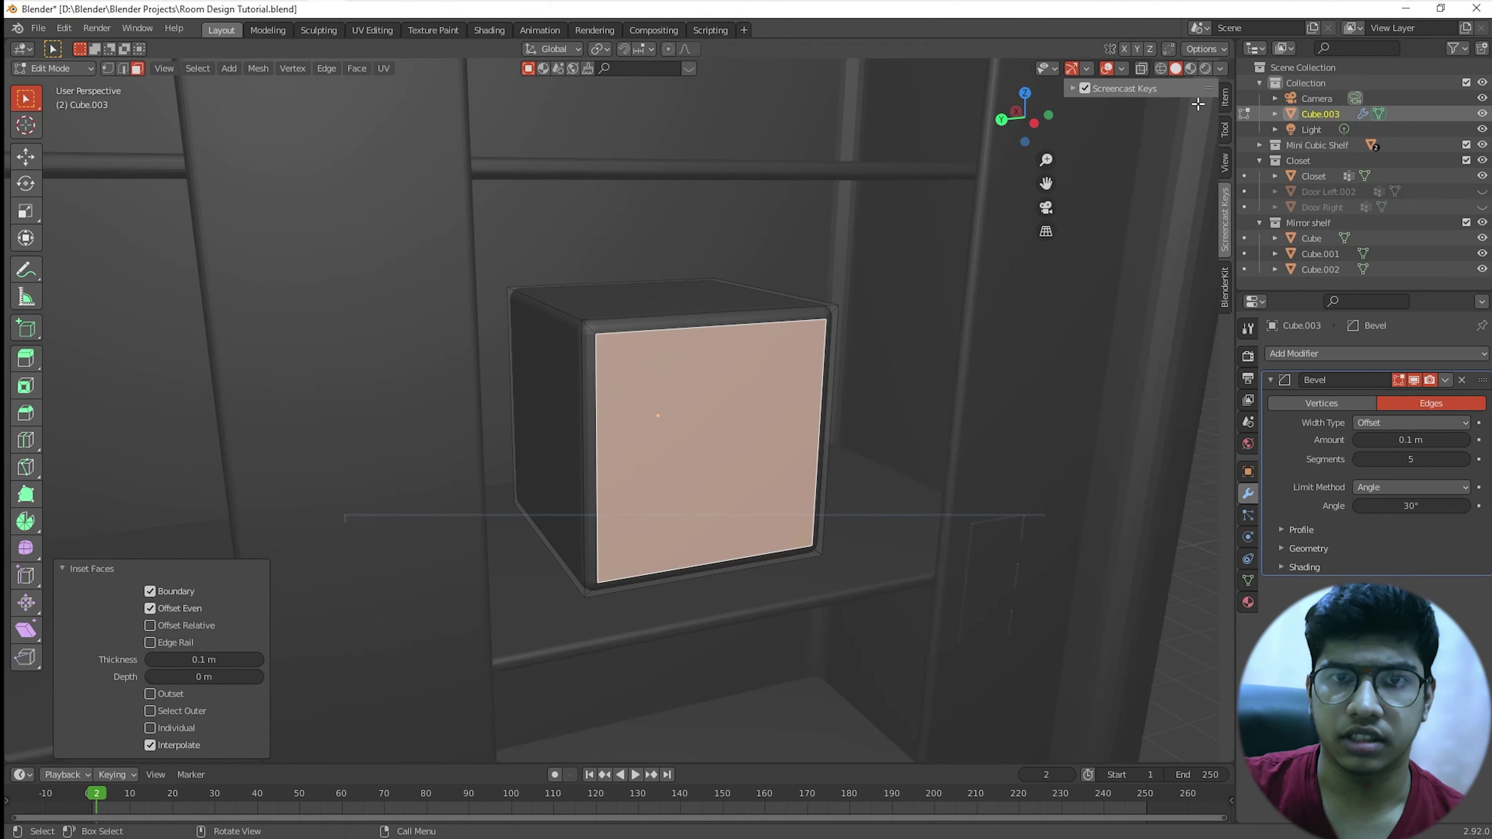
click(1229, 102)
scroll(886, 334, up, 3)
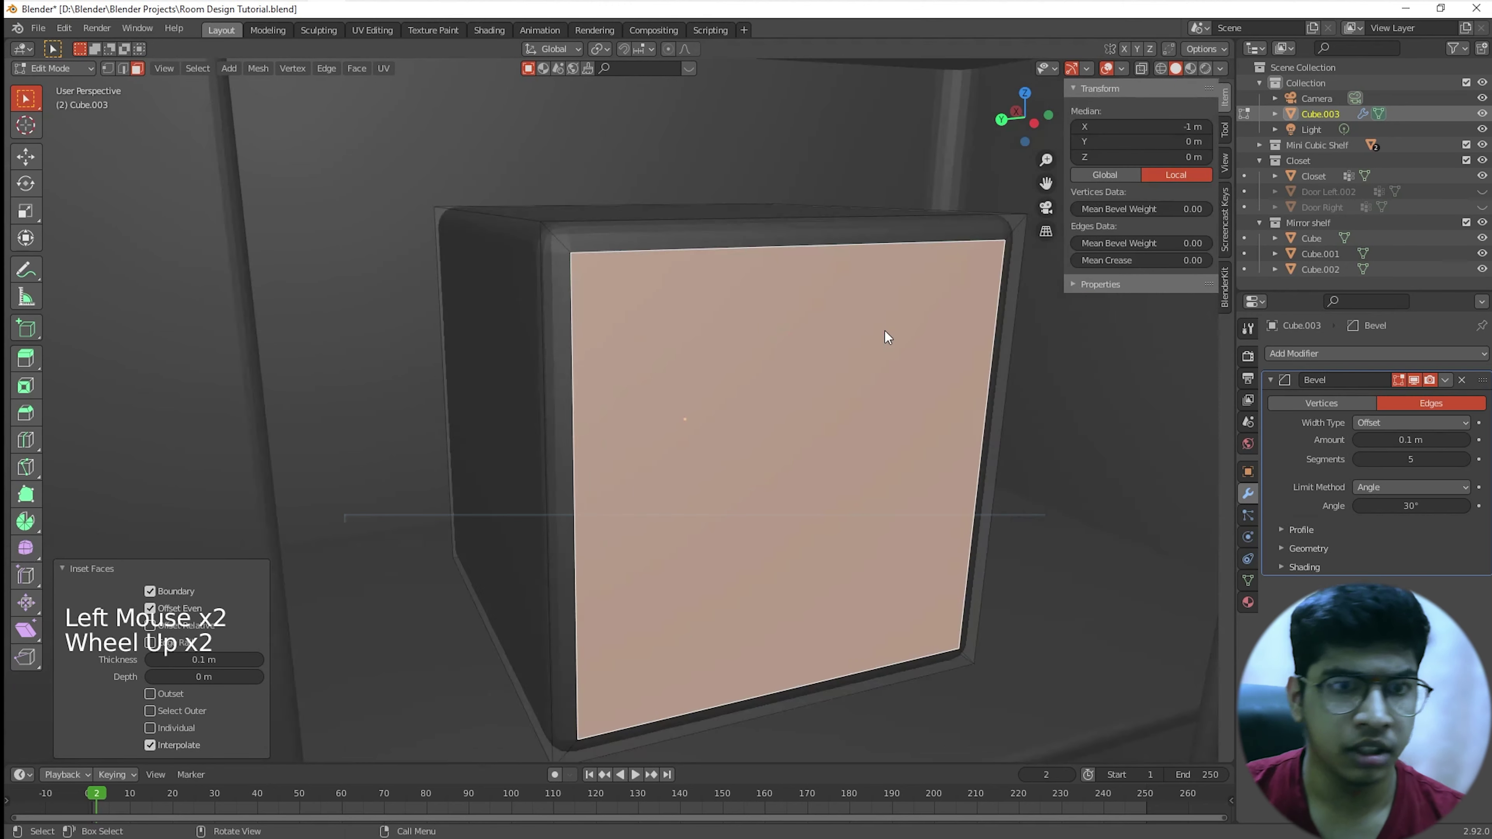
Step: Undo the 0.1 m inset on the cube's front face
scroll(878, 333, down, 3)
middle_drag(879, 334, 841, 337)
key(ctrl+z)
Step: Inset the cube's front face with a thickness of 0.2 m and the Individual option on
scroll(760, 422, up, 1)
middle_drag(760, 422, 779, 419)
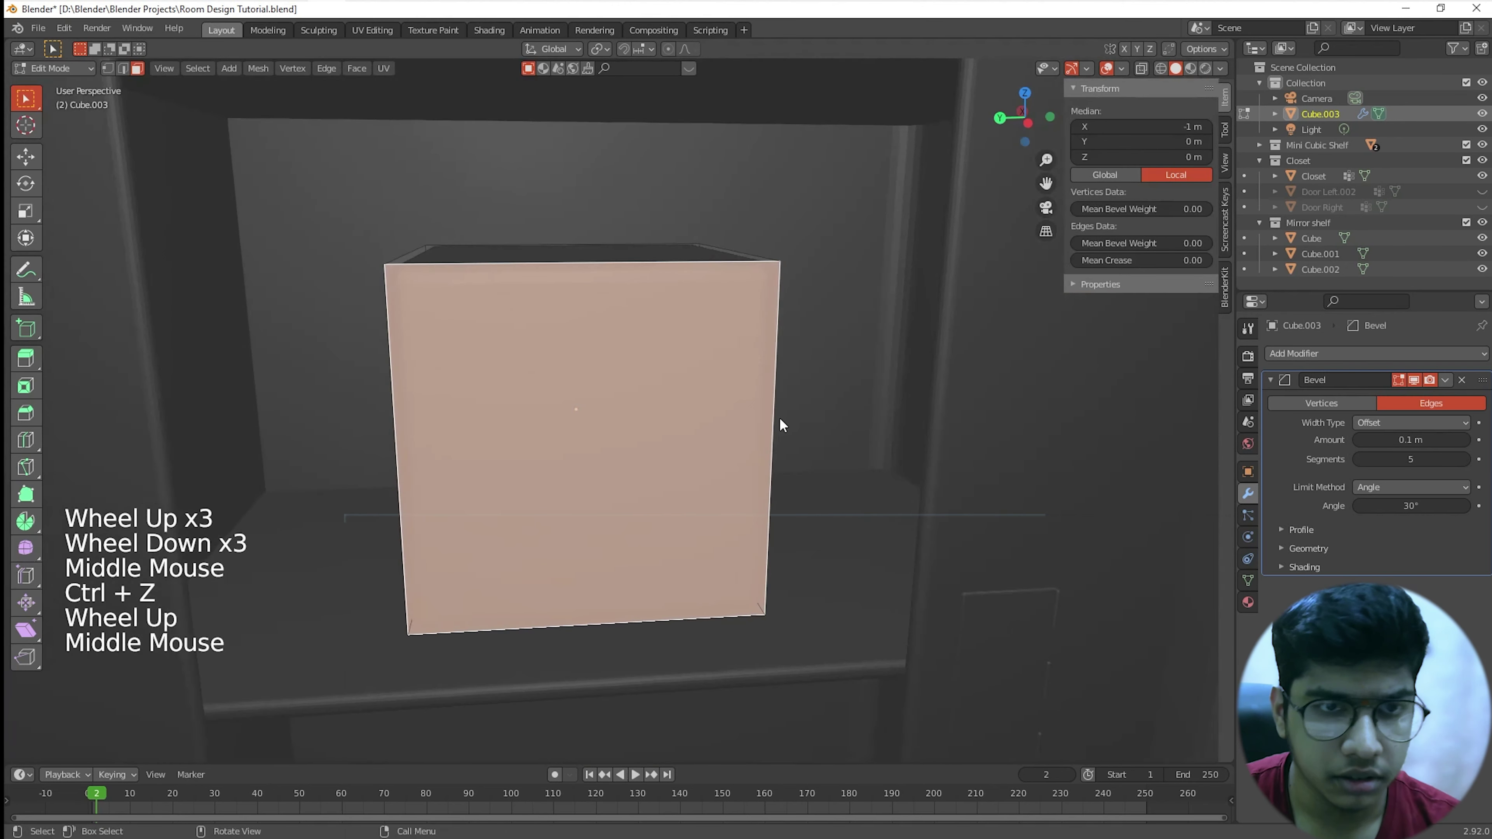
text(i.25)
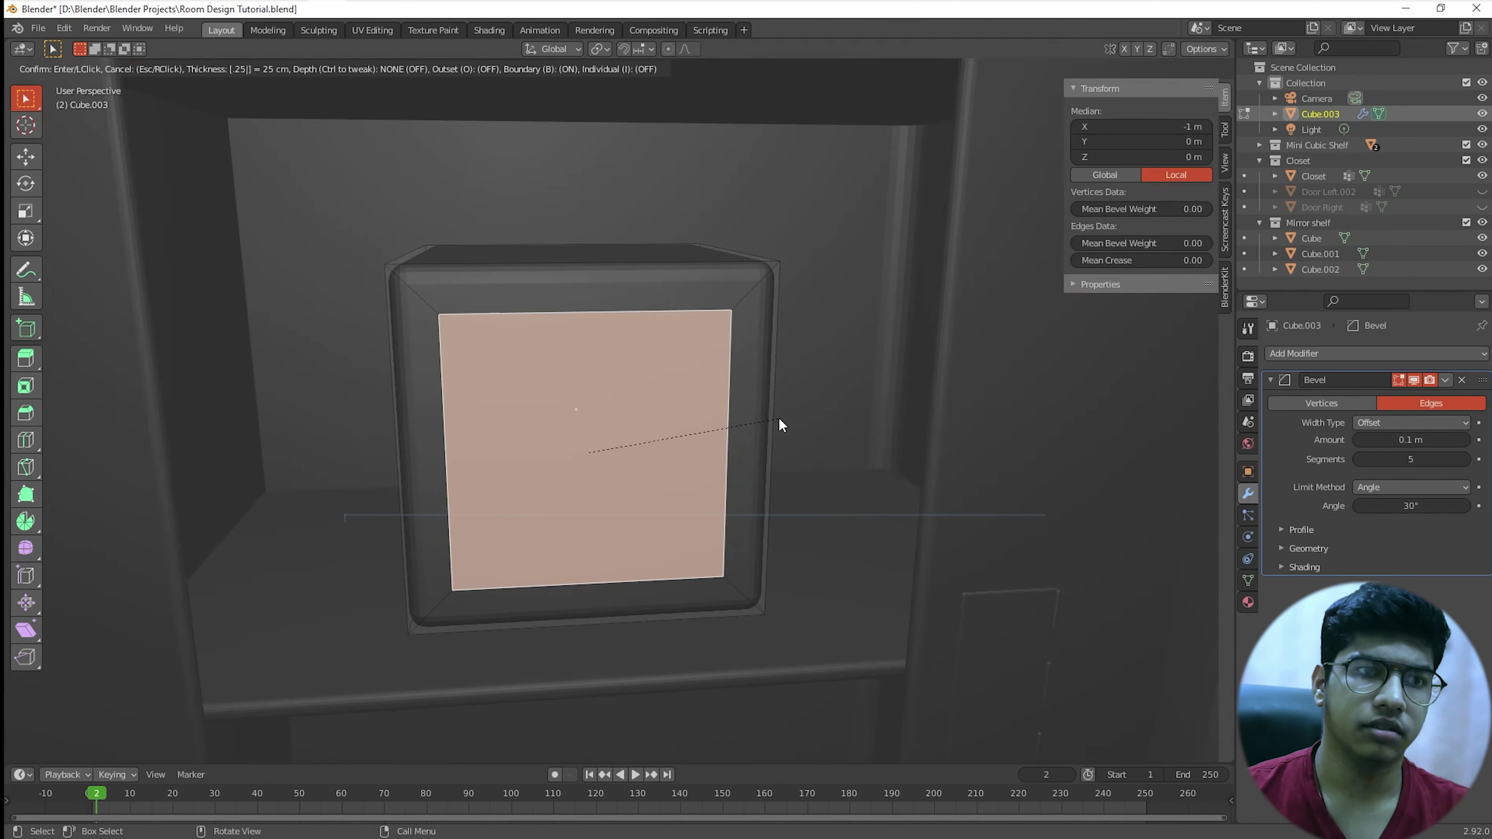
key(BackSpace)
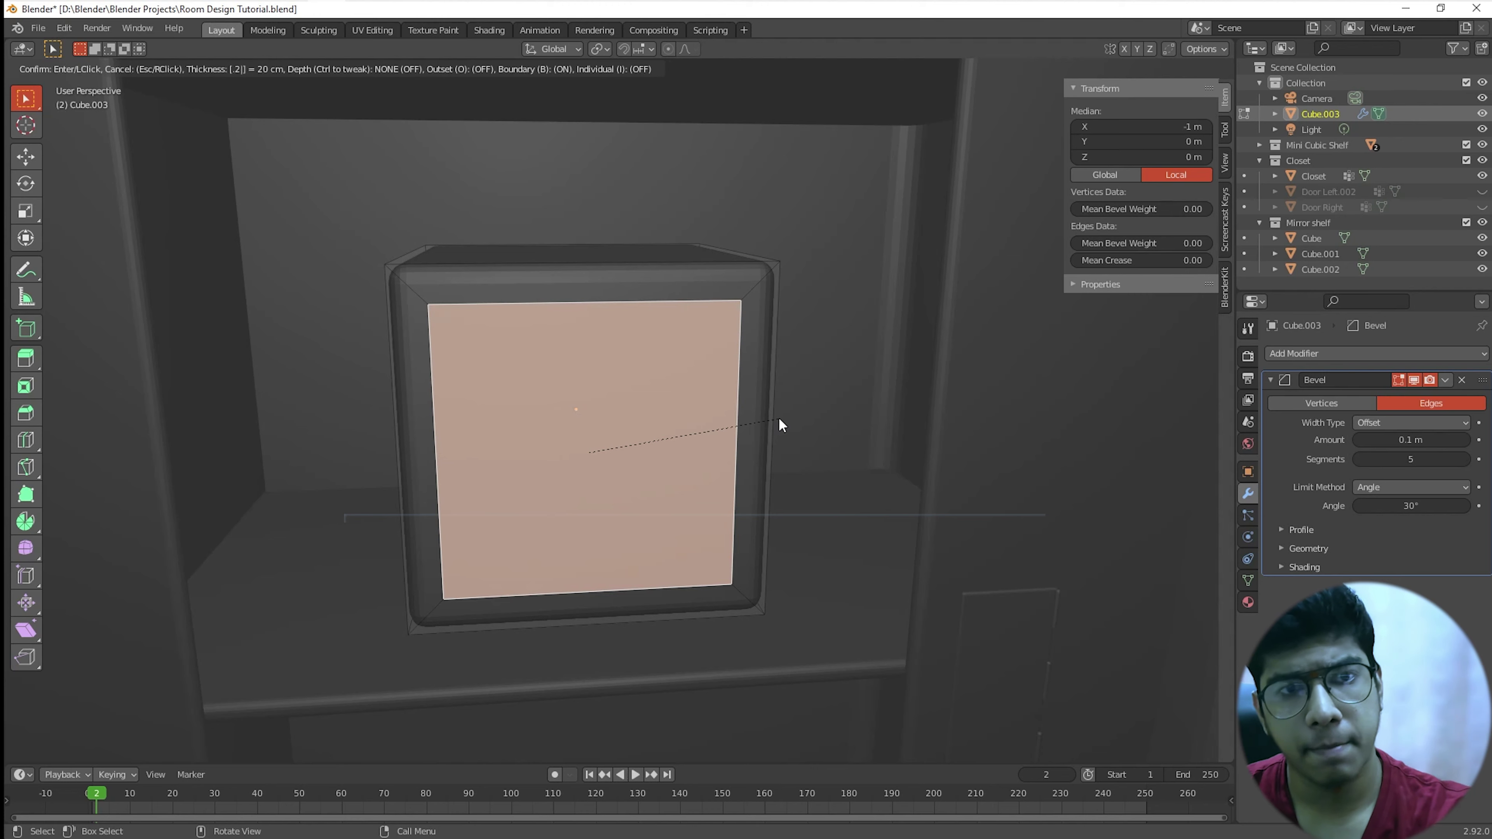
key(BackSpace)
key(BackSpace)
text(.2)
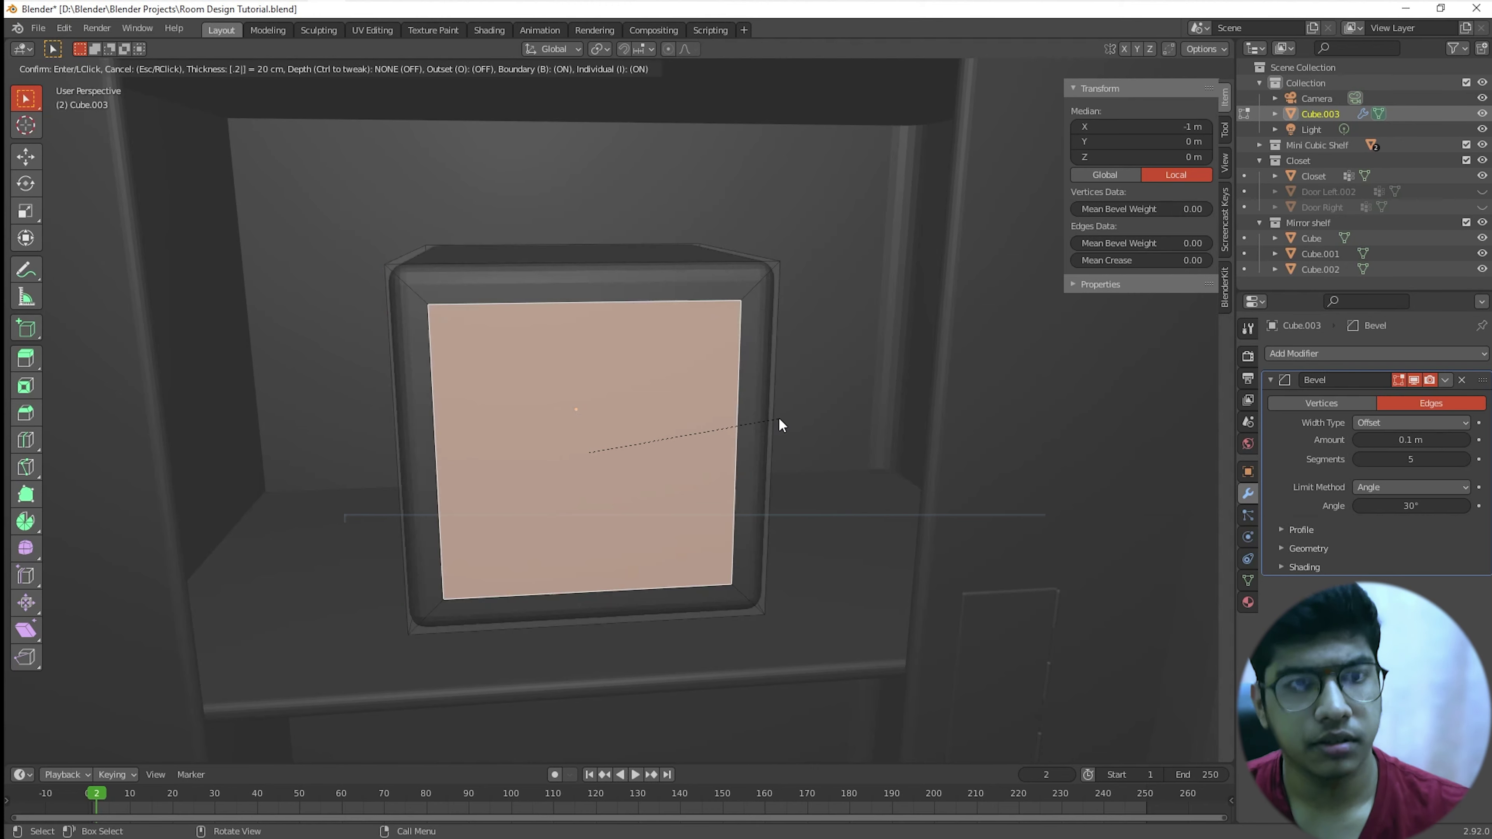
key(Return)
Step: Extrude the inset front face -0.9 m along its normal to hollow out the cube
middle_drag(780, 418, 749, 500)
text(e)
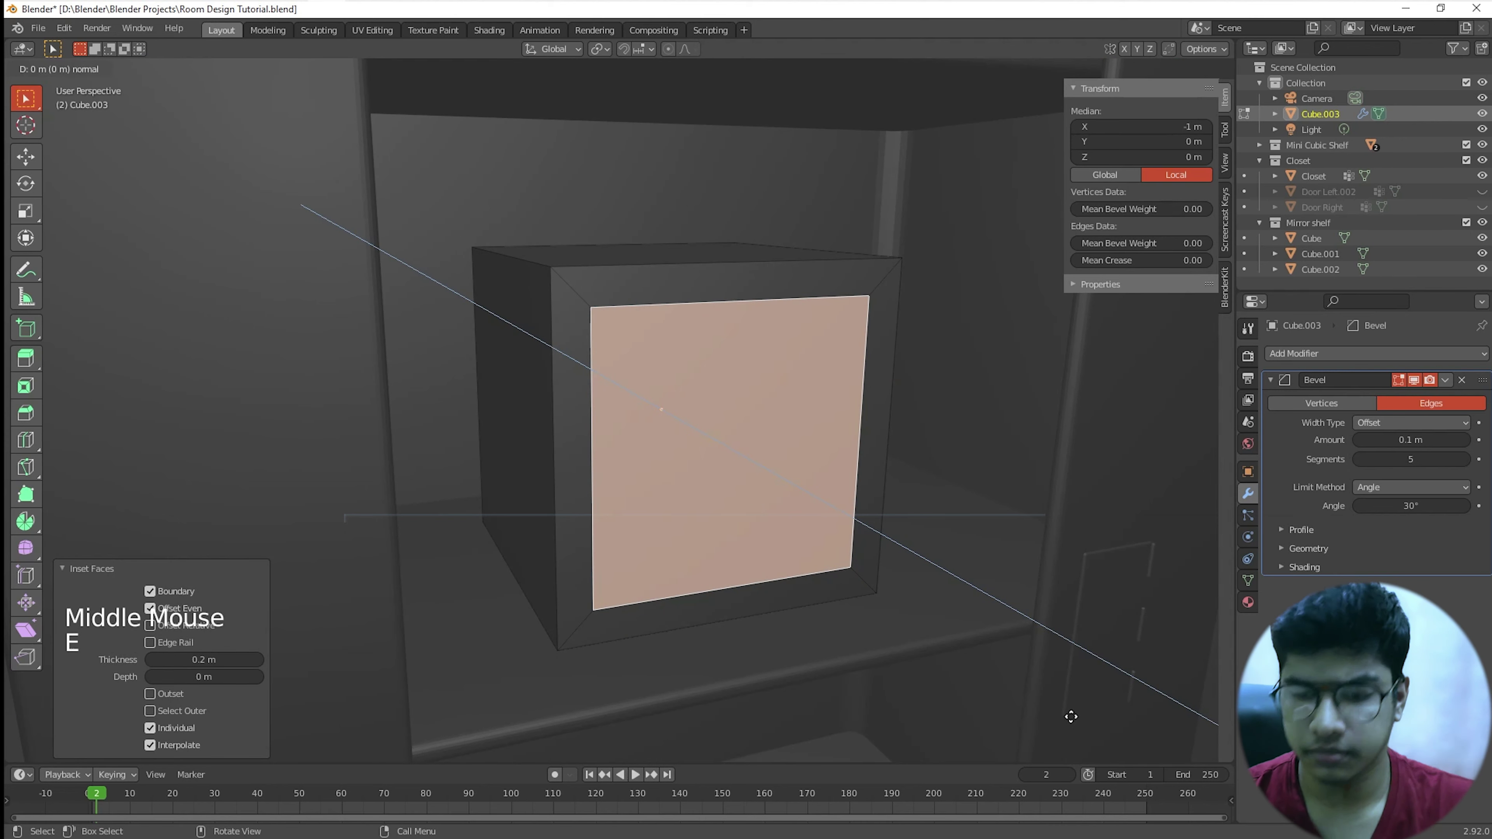
text(1-)
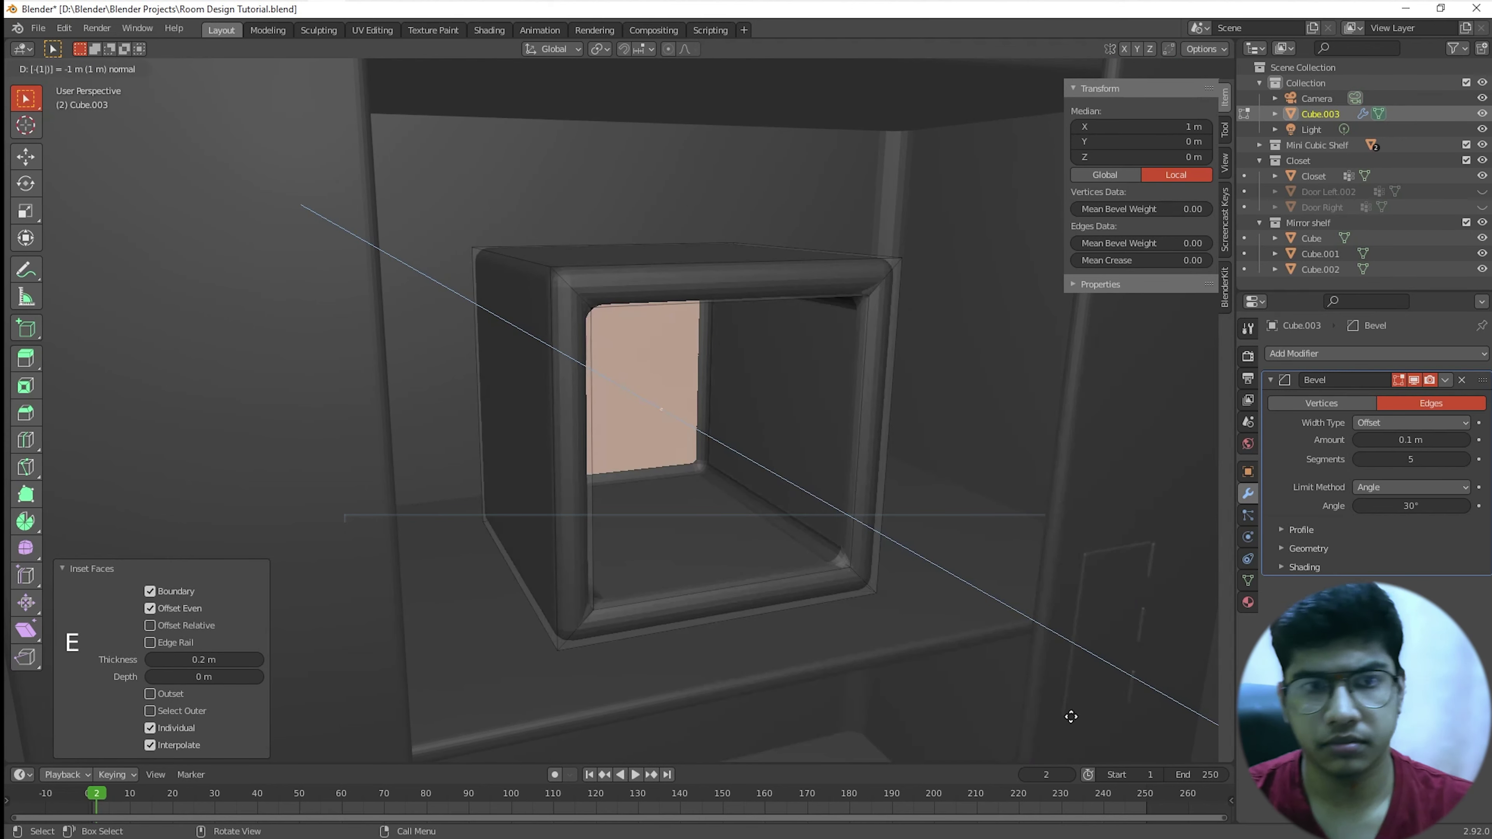
key(BackSpace)
text(.9)
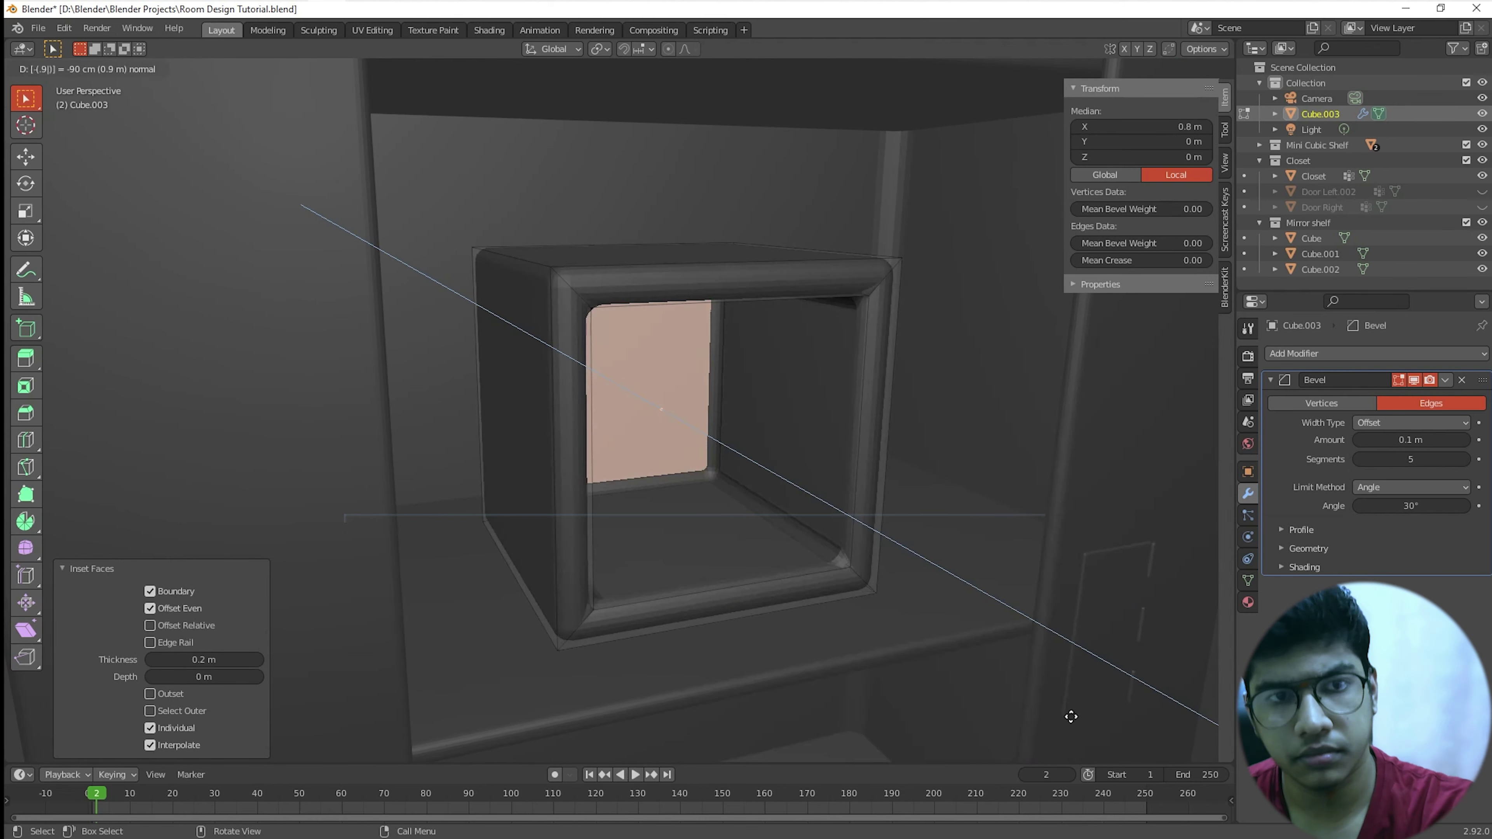
key(Return)
Step: Examine the hollowed cube and its beveled edges from close up and within the closet
scroll(757, 574, down, 3)
scroll(757, 574, up, 5)
scroll(756, 568, down, 2)
middle_drag(756, 568, 772, 490)
scroll(792, 591, up, 6)
scroll(793, 588, down, 11)
scroll(792, 483, up, 2)
scroll(739, 493, up, 1)
scroll(763, 511, down, 1)
scroll(762, 511, up, 1)
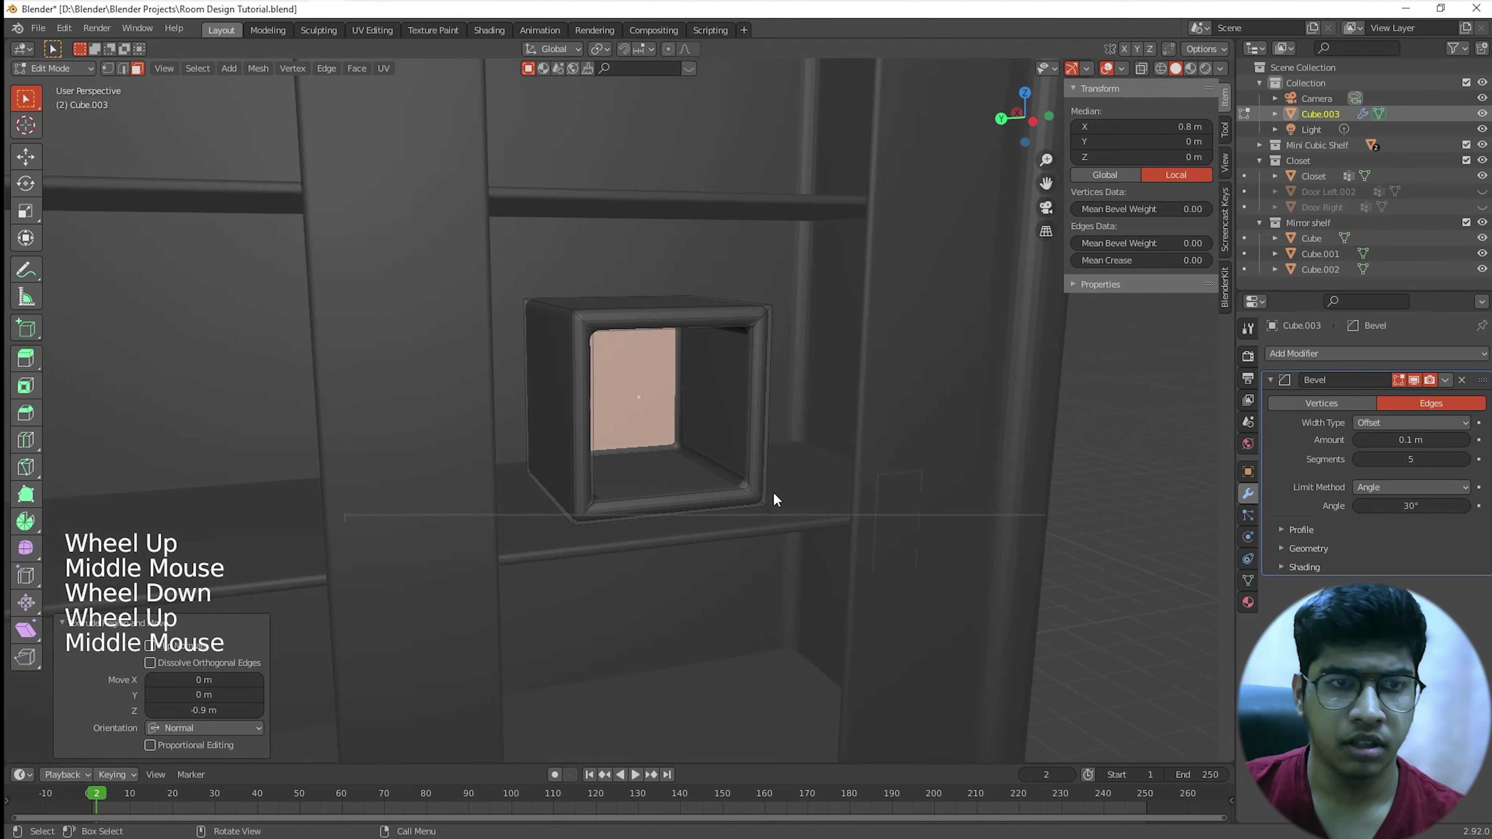
scroll(744, 455, down, 1)
Step: Return the cube to Object Mode and set its Bevel amount to 0.025 m
key(Tab)
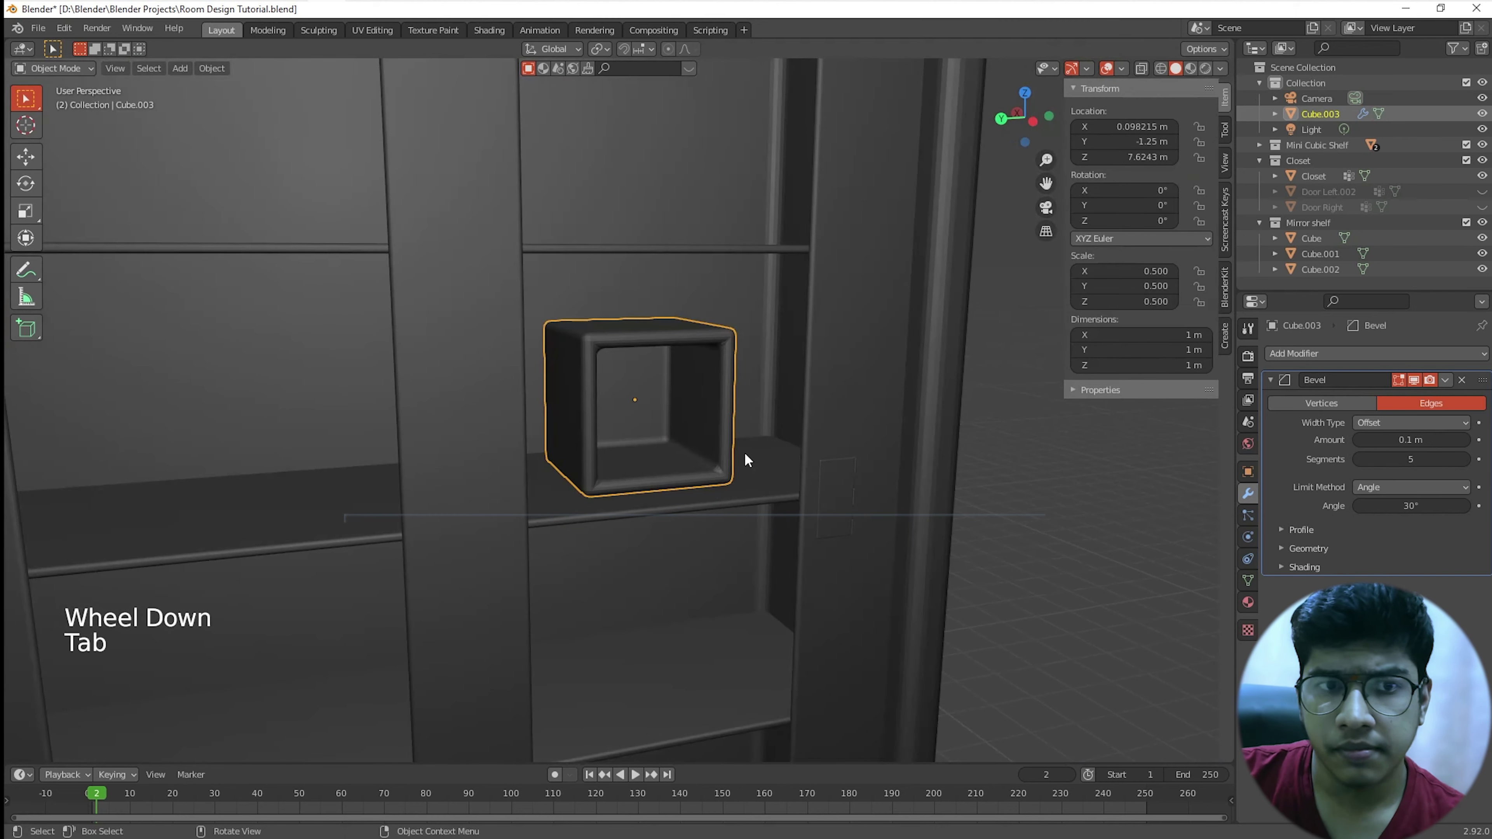
scroll(744, 455, up, 2)
key(Tab)
middle_drag(740, 450, 785, 475)
key(Tab)
scroll(765, 481, down, 1)
click(1422, 435)
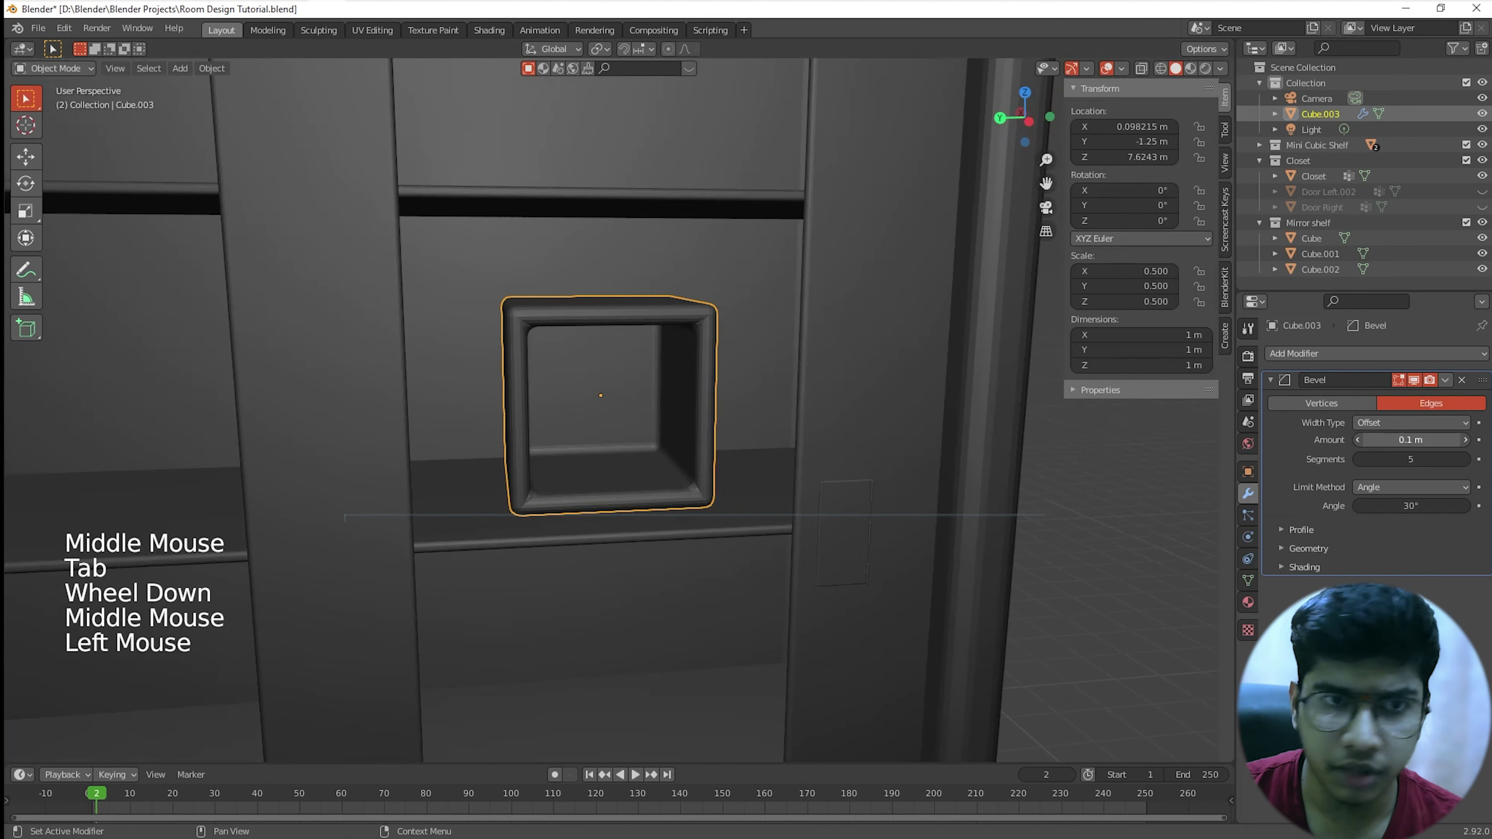
drag(1422, 438, 1391, 438)
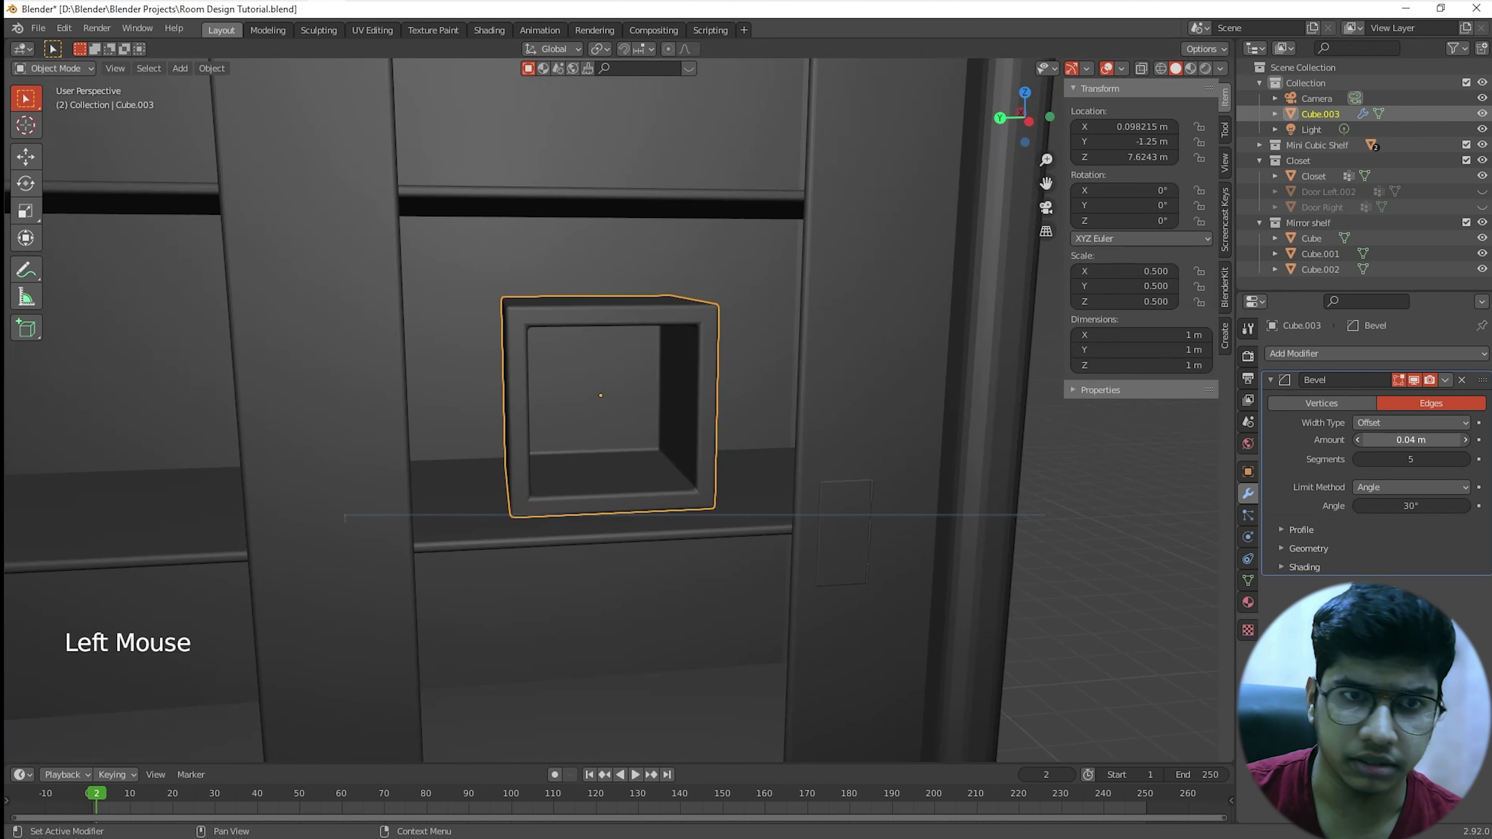
double_click(1431, 439)
text(.02)
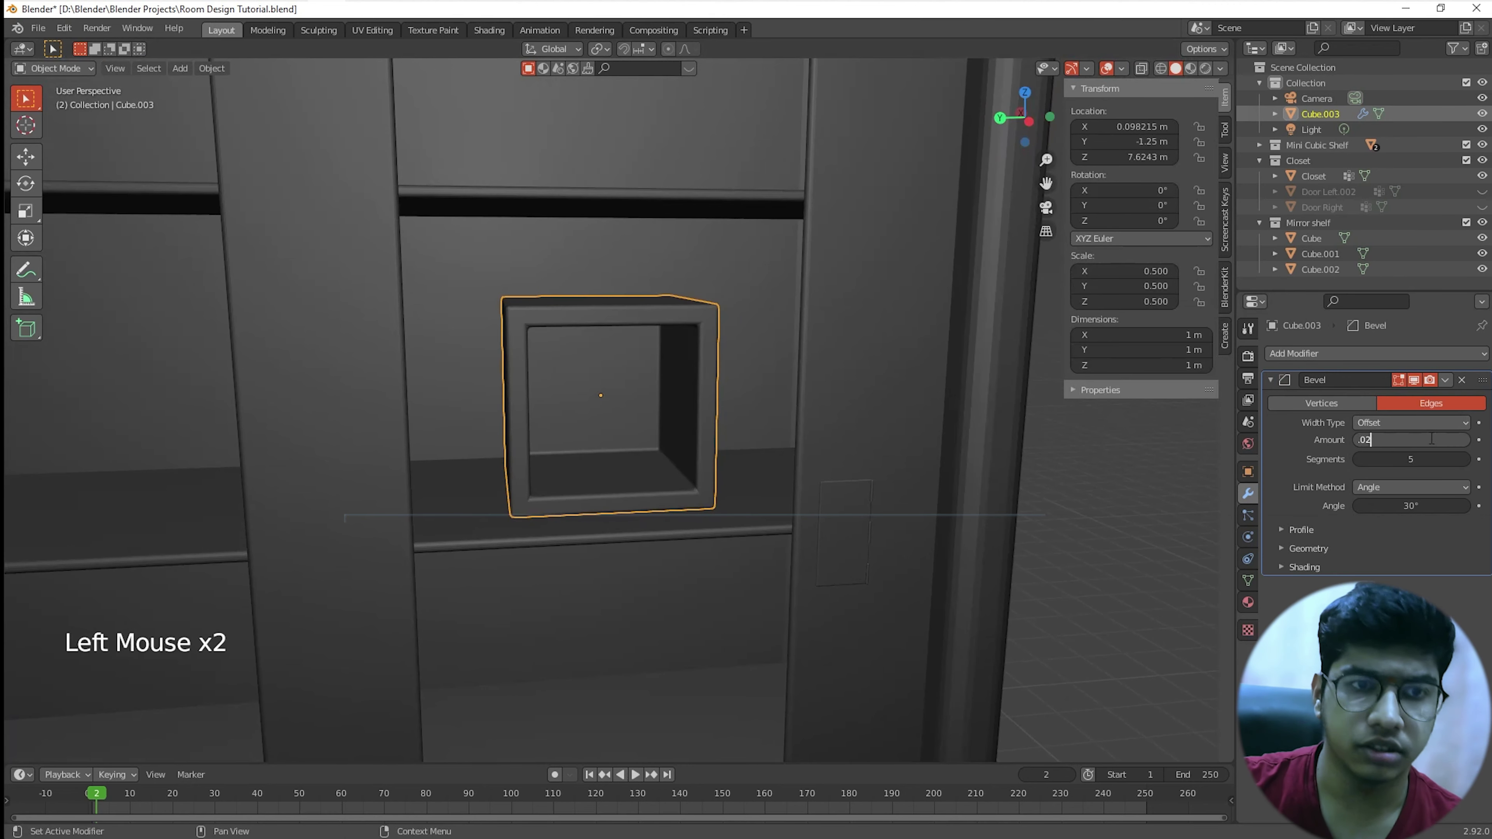
text(5)
key(Return)
Step: Reduce the cube's Bevel segments to 3
scroll(634, 376, up, 2)
shift+middle_drag(631, 379, 631, 438)
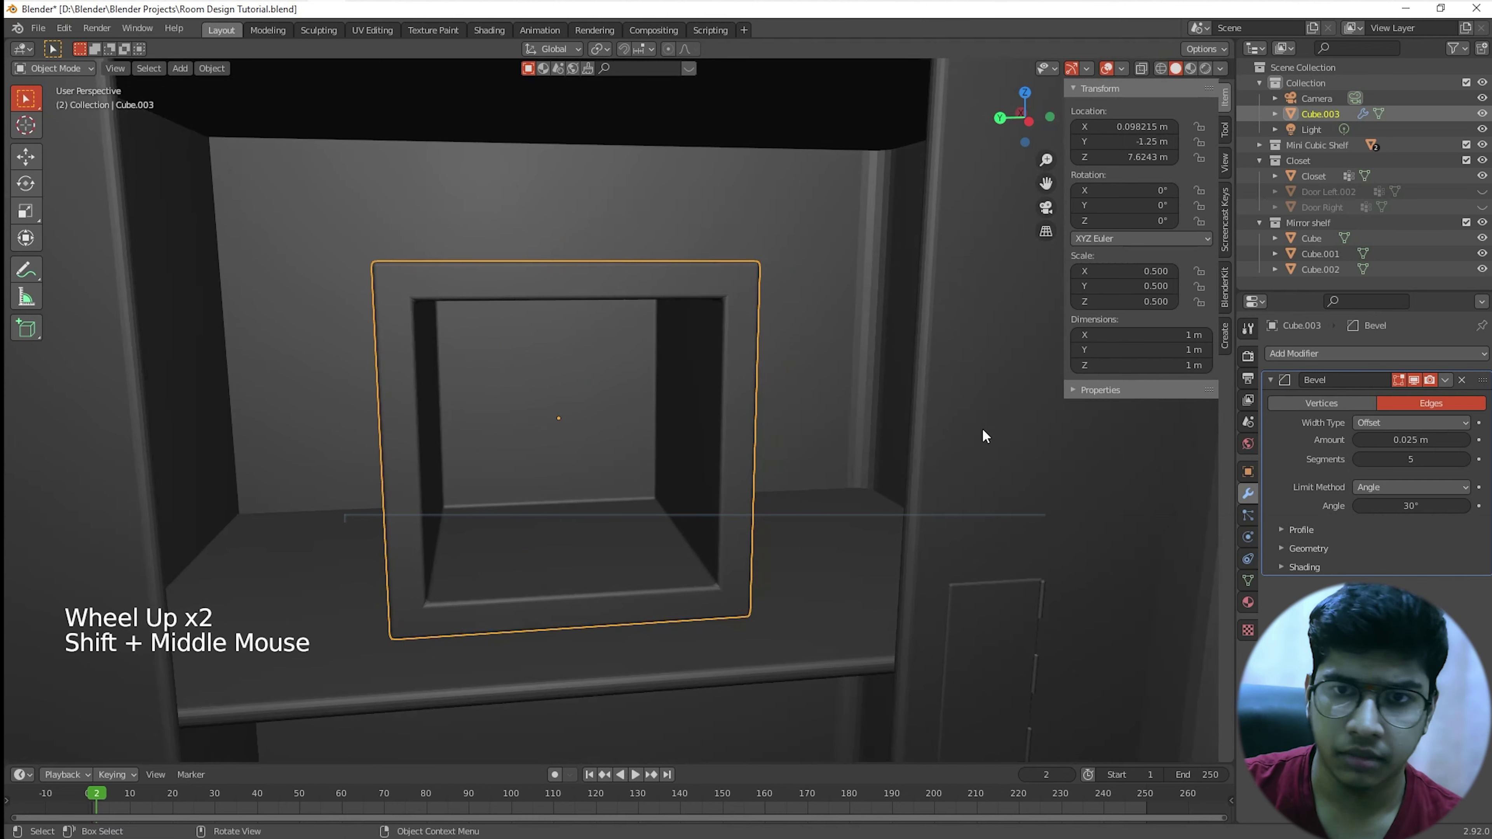
drag(1430, 462, 1379, 462)
click(1359, 458)
scroll(470, 448, up, 2)
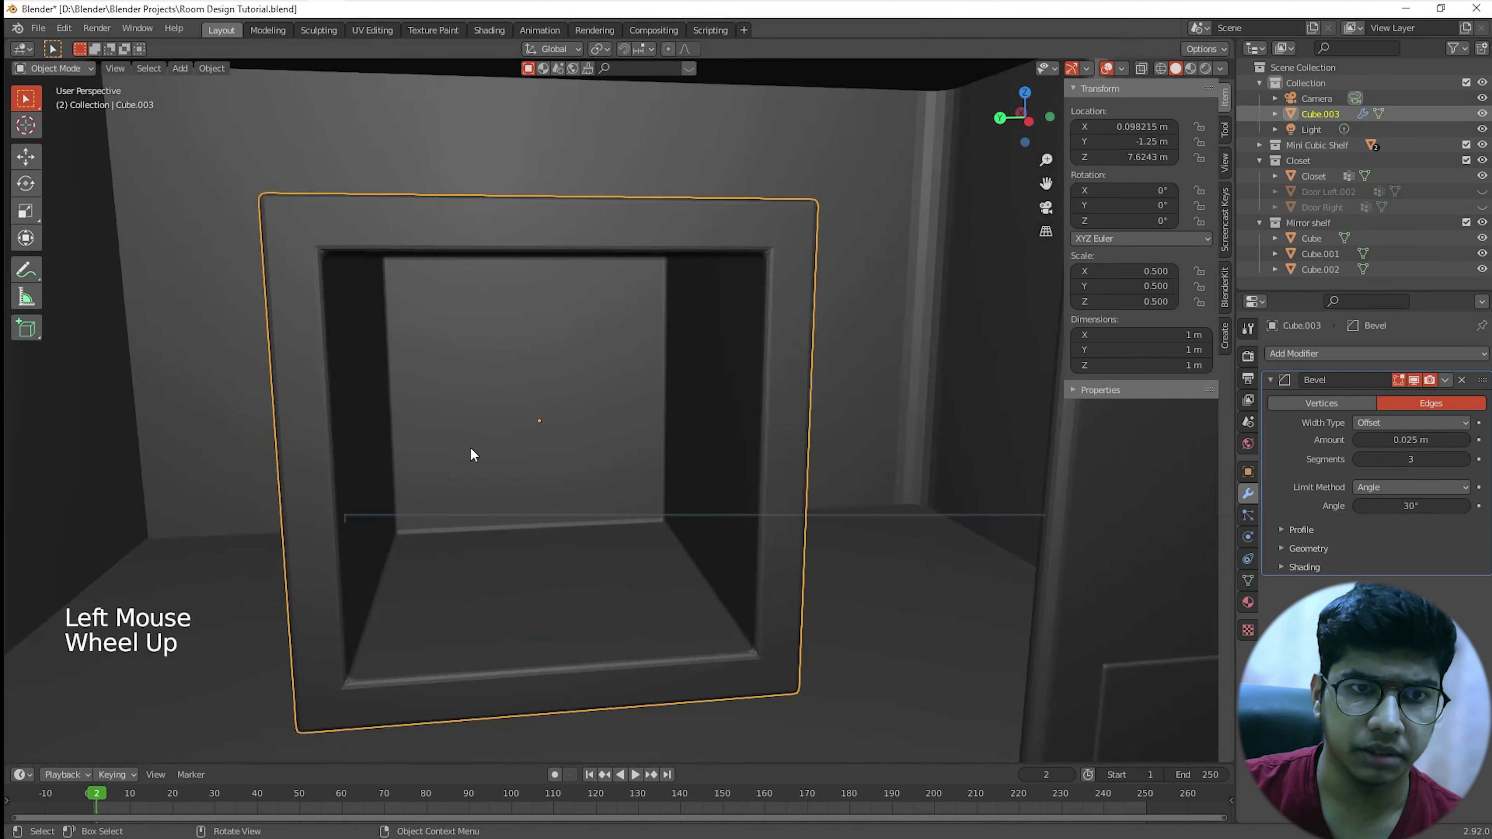
Step: Try 5 Bevel segments on the hollowed cube and restore the count to 3
scroll(471, 447, down, 1)
mouse_move(450, 460)
middle_down()
mouse_move(459, 489)
mouse_move(480, 470)
mouse_move(477, 450)
mouse_move(457, 448)
middle_up()
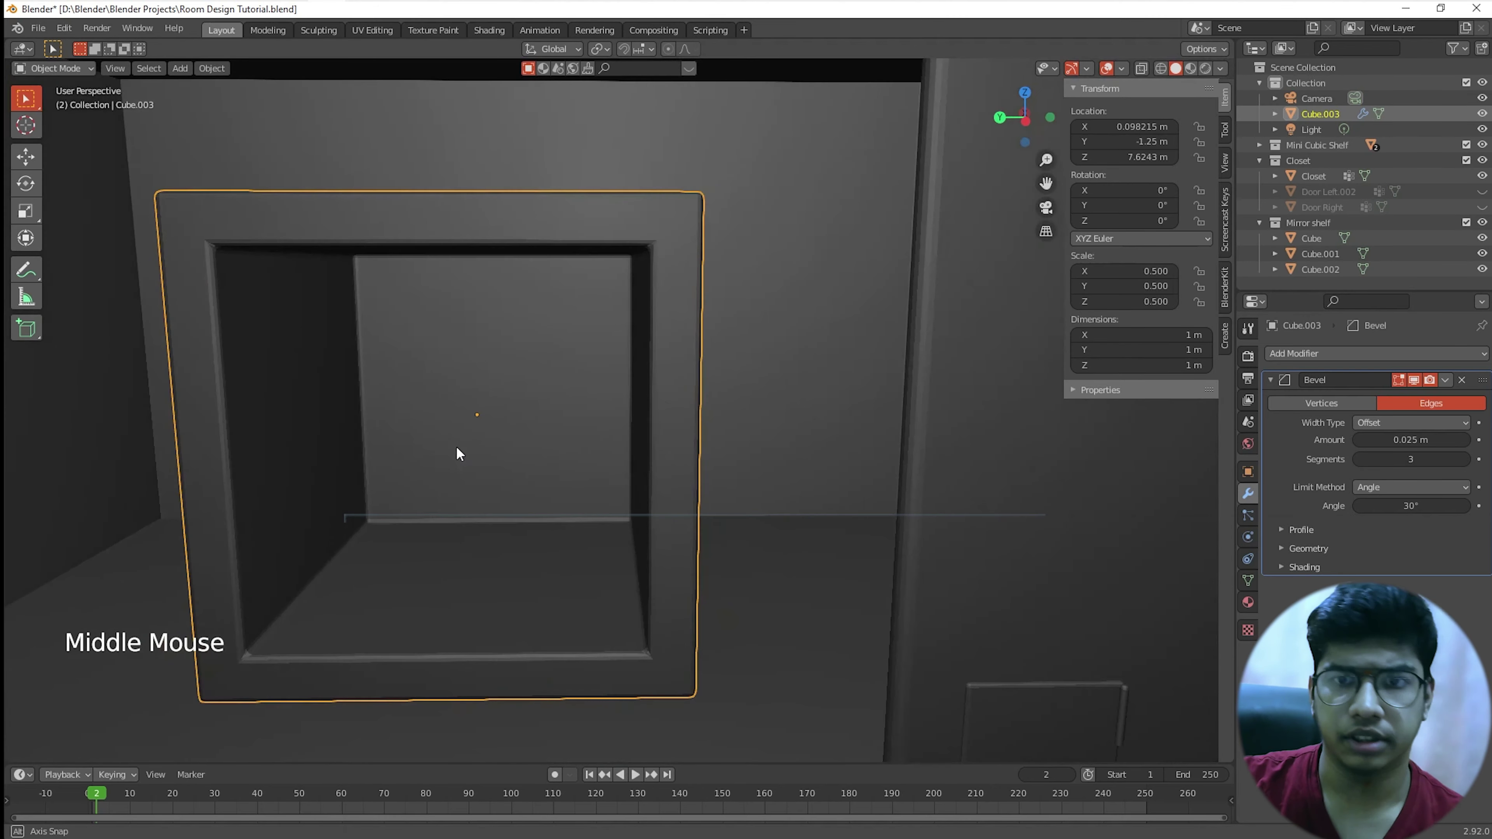
click(1465, 459)
click(1465, 459)
shift+middle_drag(533, 406, 632, 415)
scroll(723, 437, down, 2)
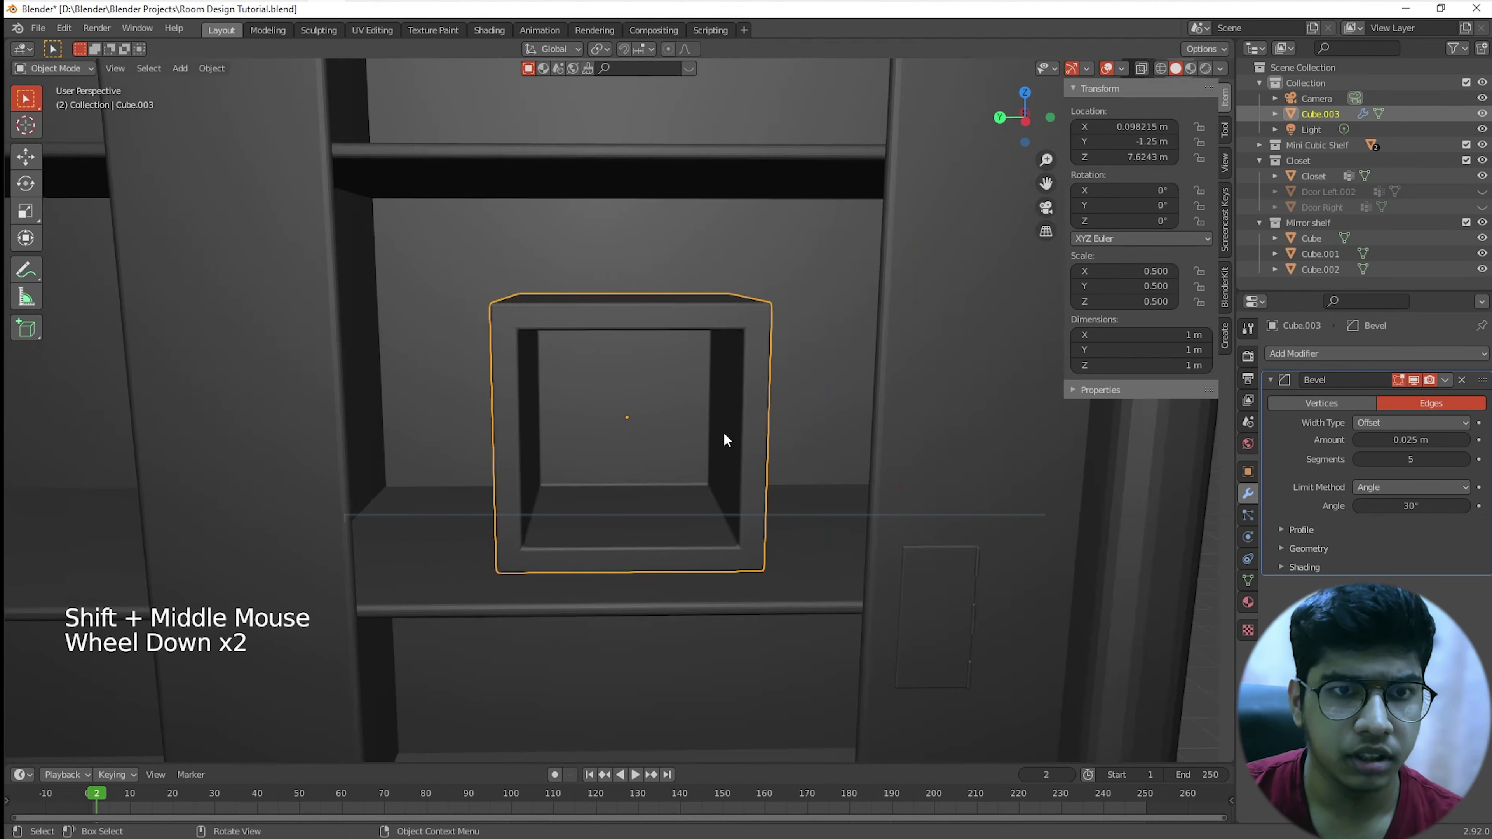
click(1358, 459)
click(1358, 459)
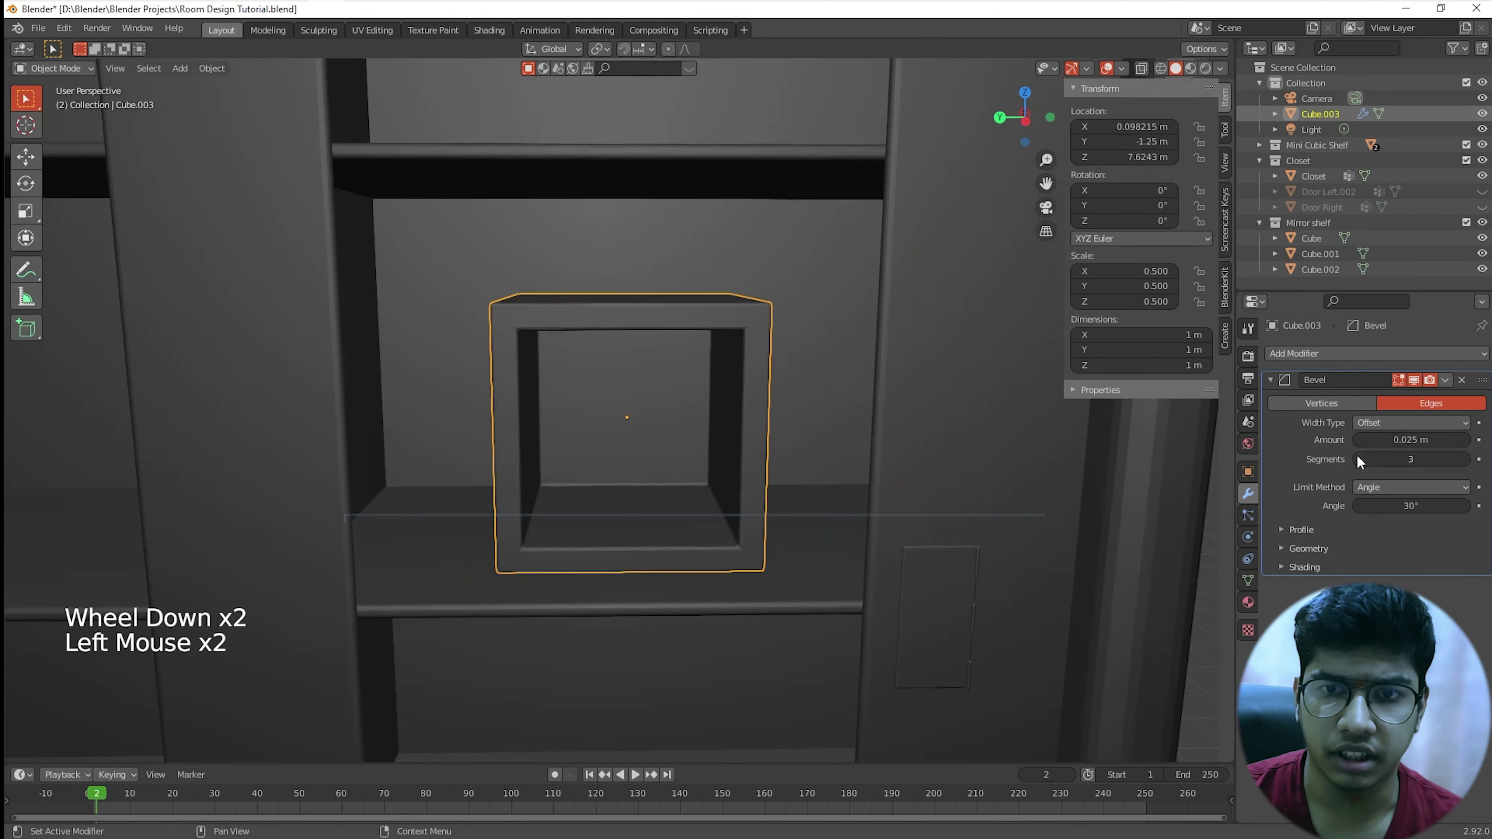
Step: Snap the 3D cursor to the hollowed cube and add a new mesh cube there
scroll(869, 481, up, 1)
shift+middle_drag(870, 480, 870, 478)
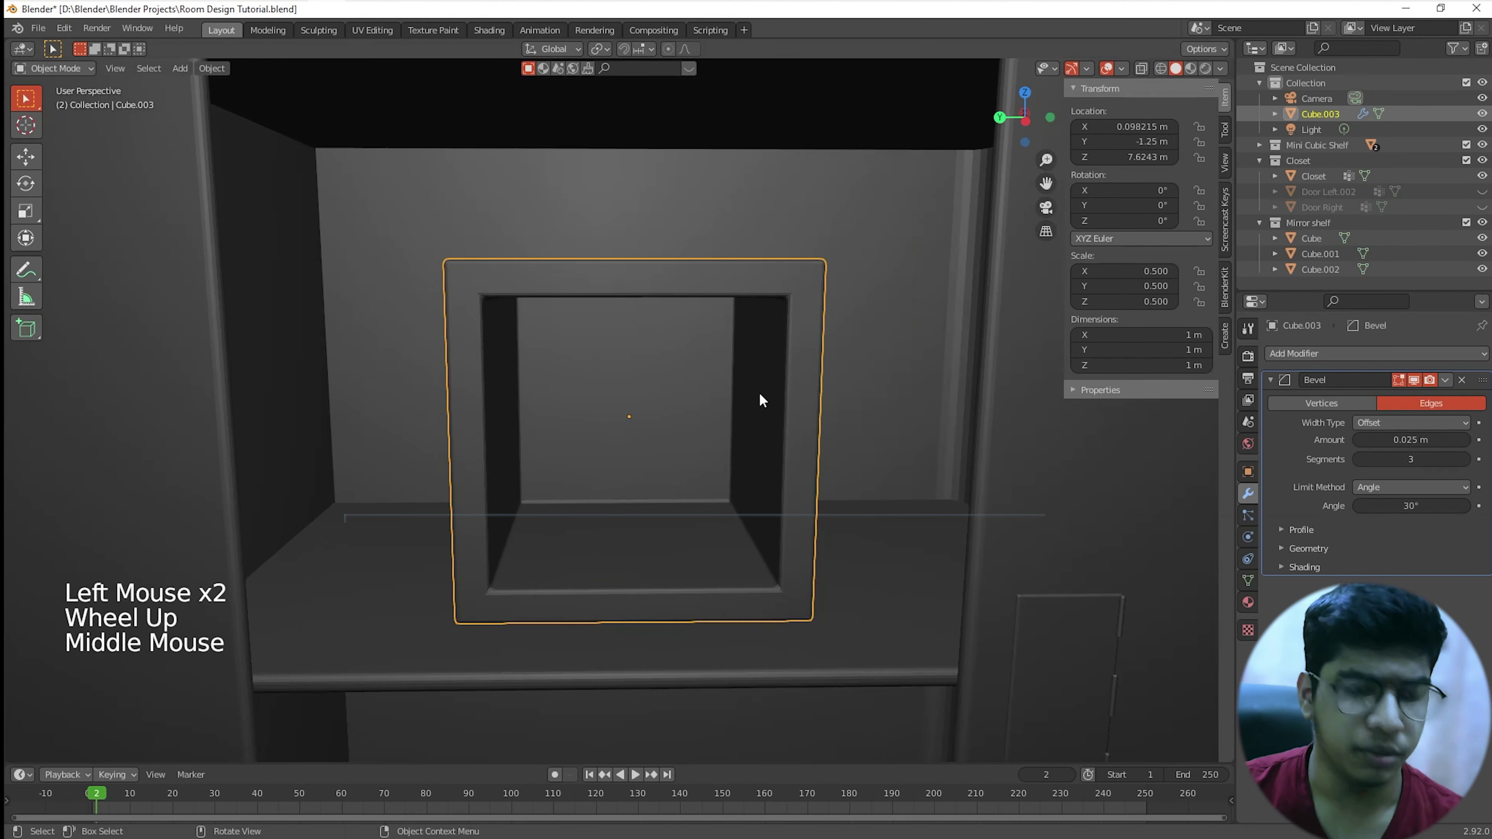
key(shift+s)
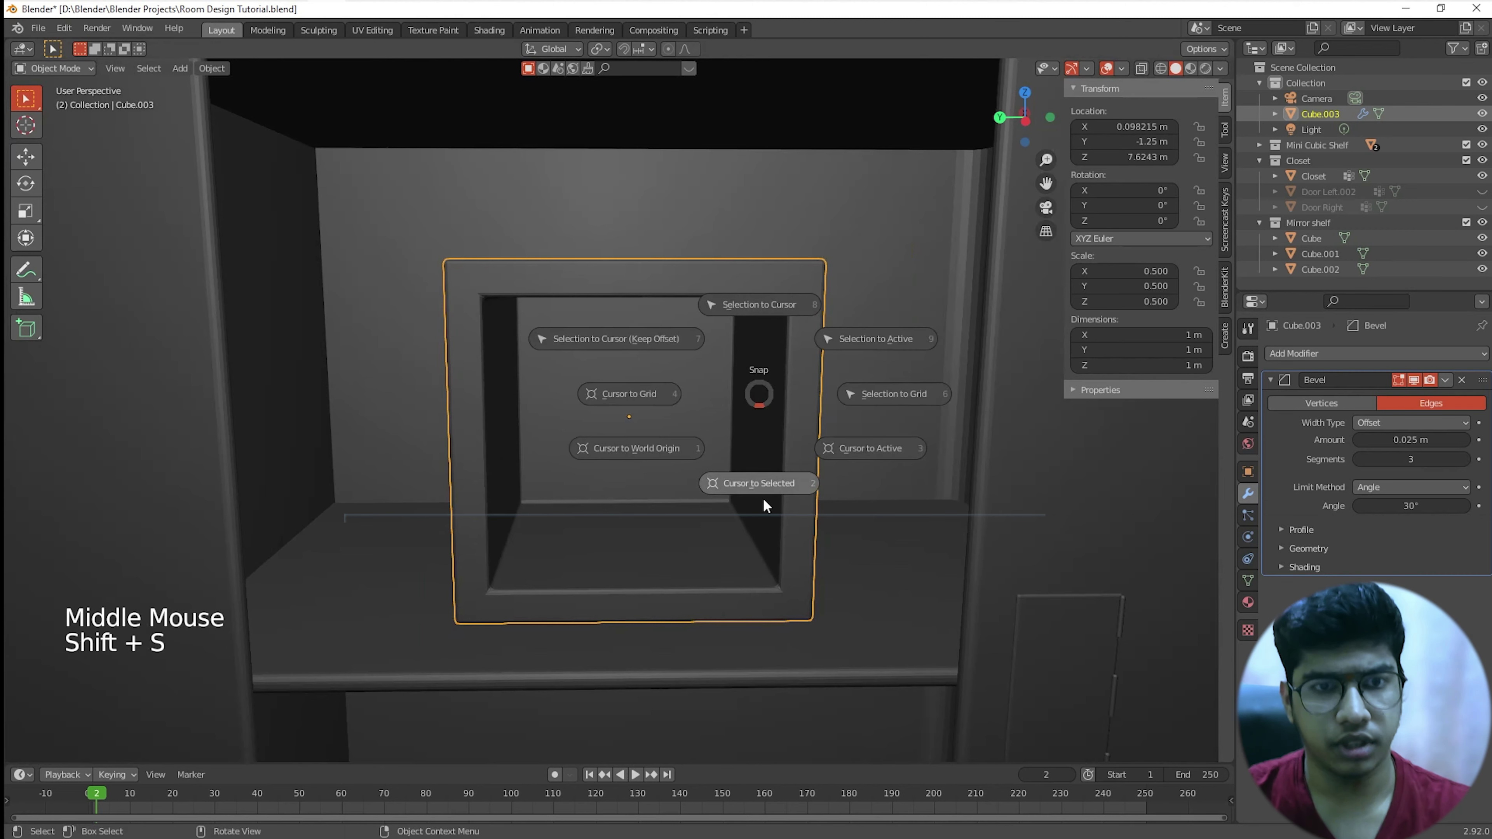
click(763, 493)
key(shift+a)
mouse_move(767, 494)
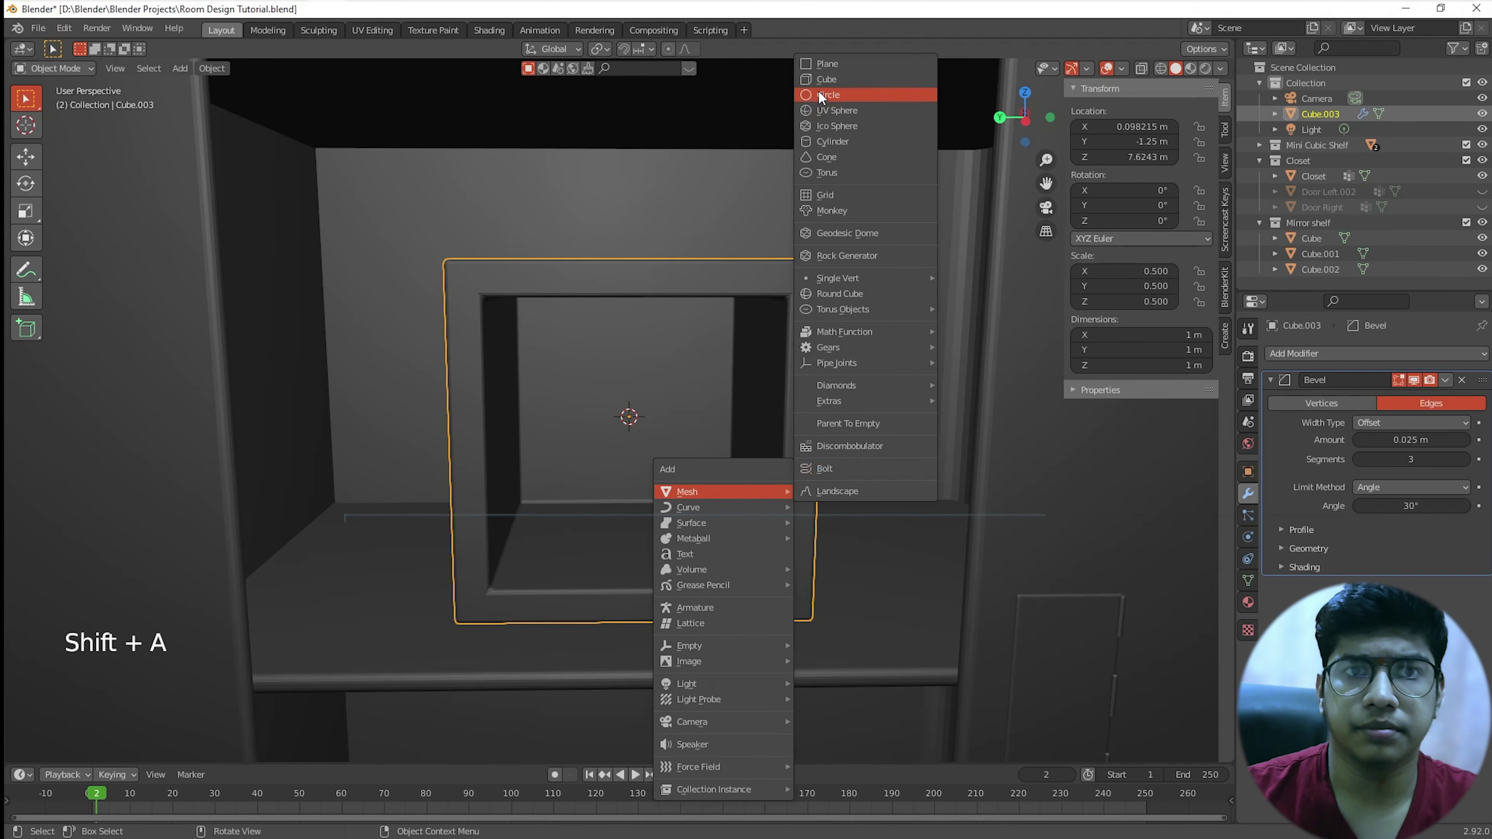
click(827, 79)
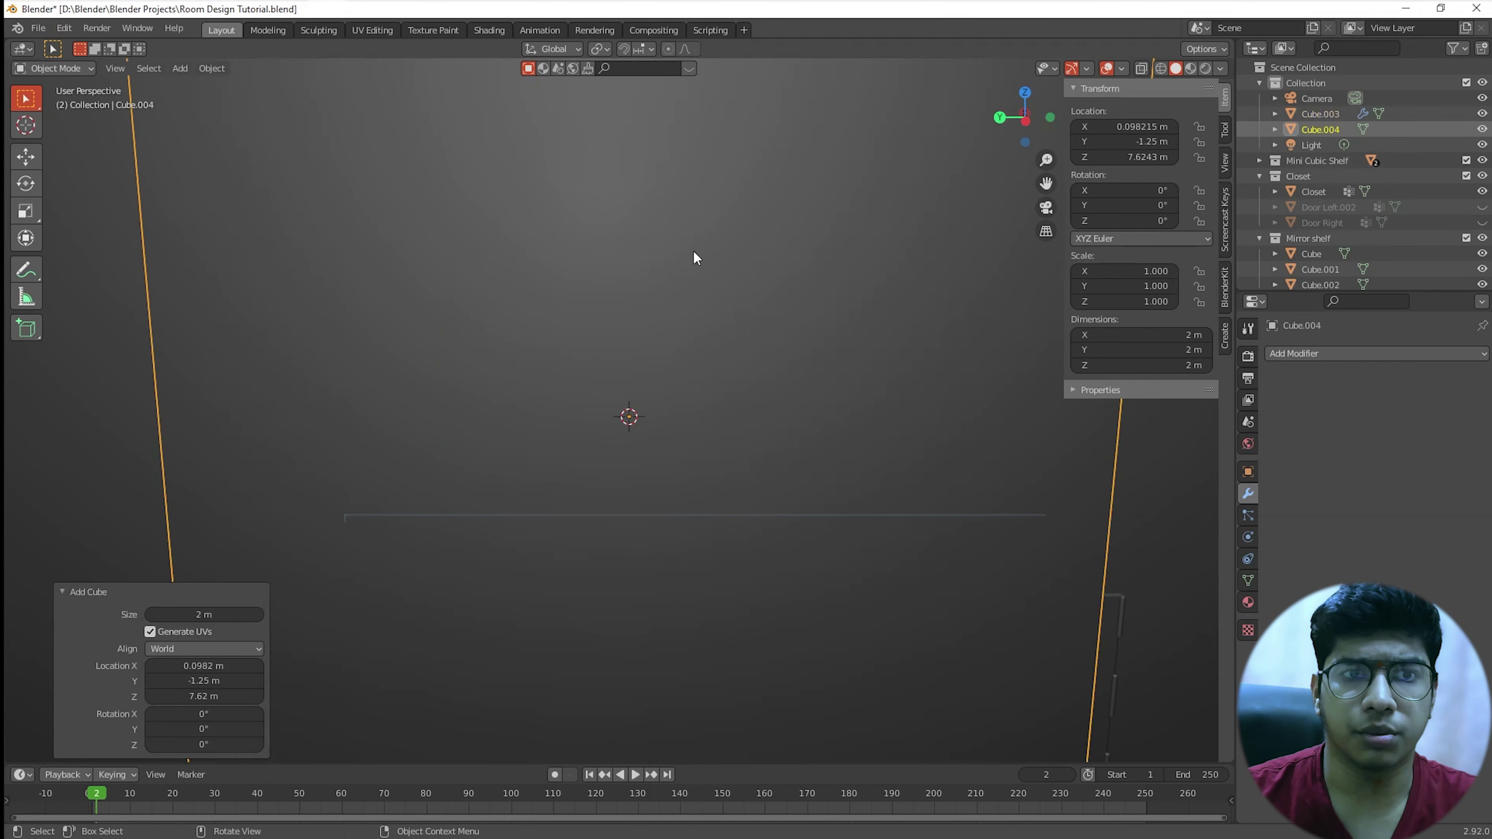
Step: Scale the new cube down uniformly to about 0.38 so it fits within the hollowed cube's opening
scroll(699, 296, down, 4)
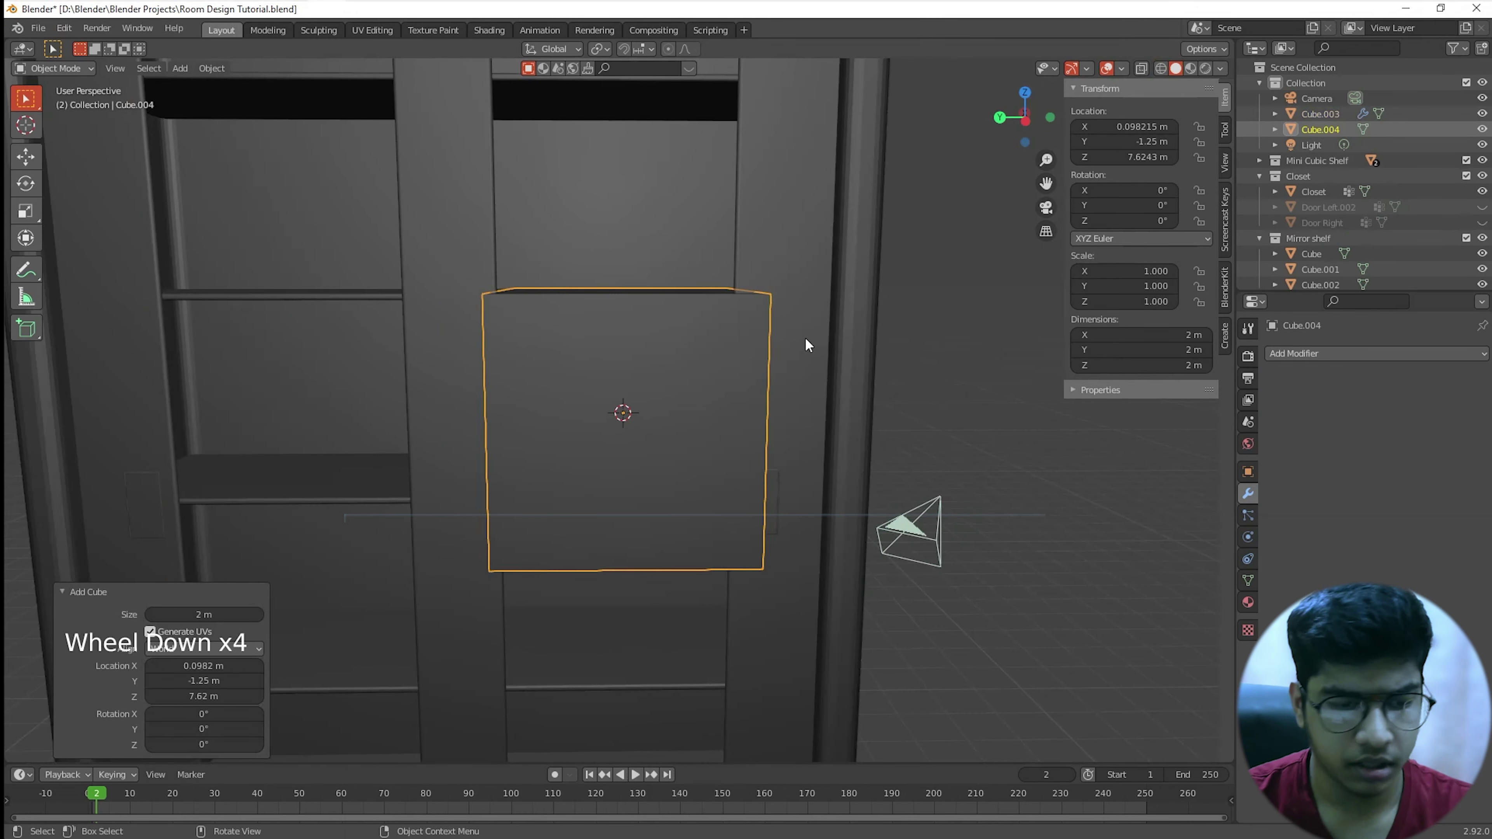
key(s)
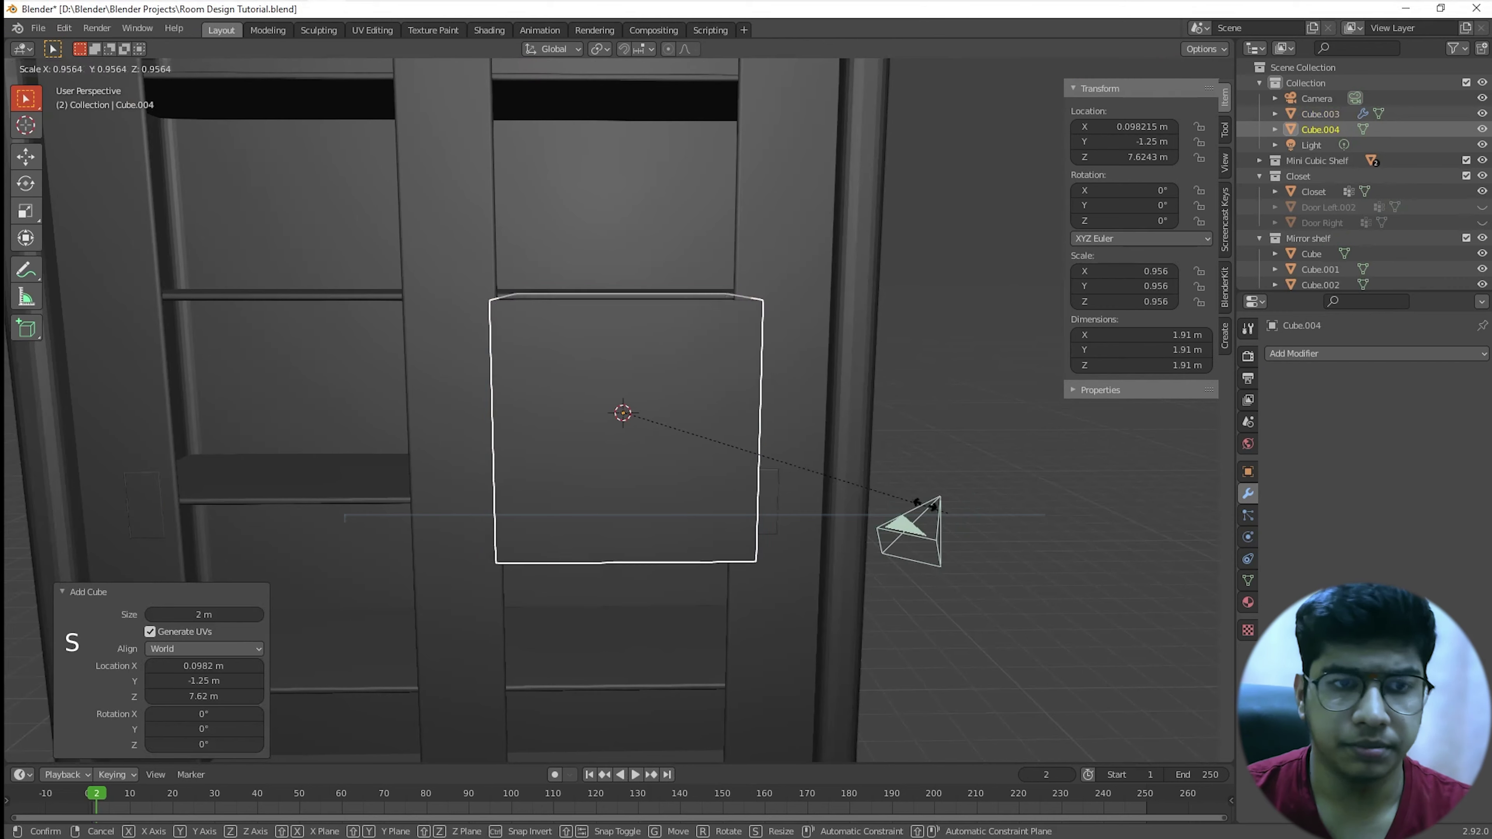
click(741, 436)
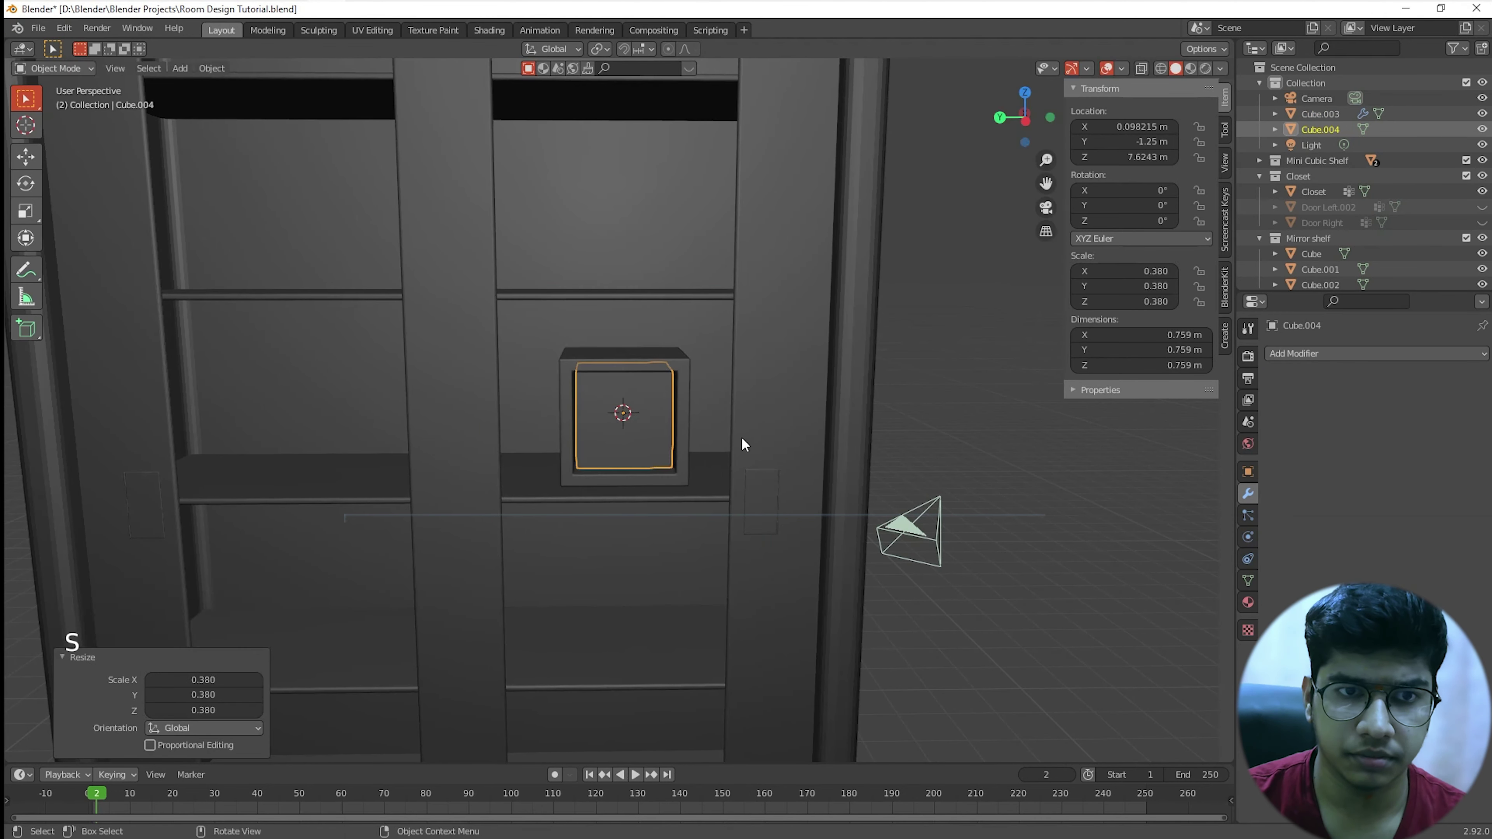
Step: Set the inner cube's scale to 0.4 on the X, Y and Z axes
scroll(742, 437, up, 2)
middle_drag(742, 436, 759, 487)
scroll(736, 406, up, 2)
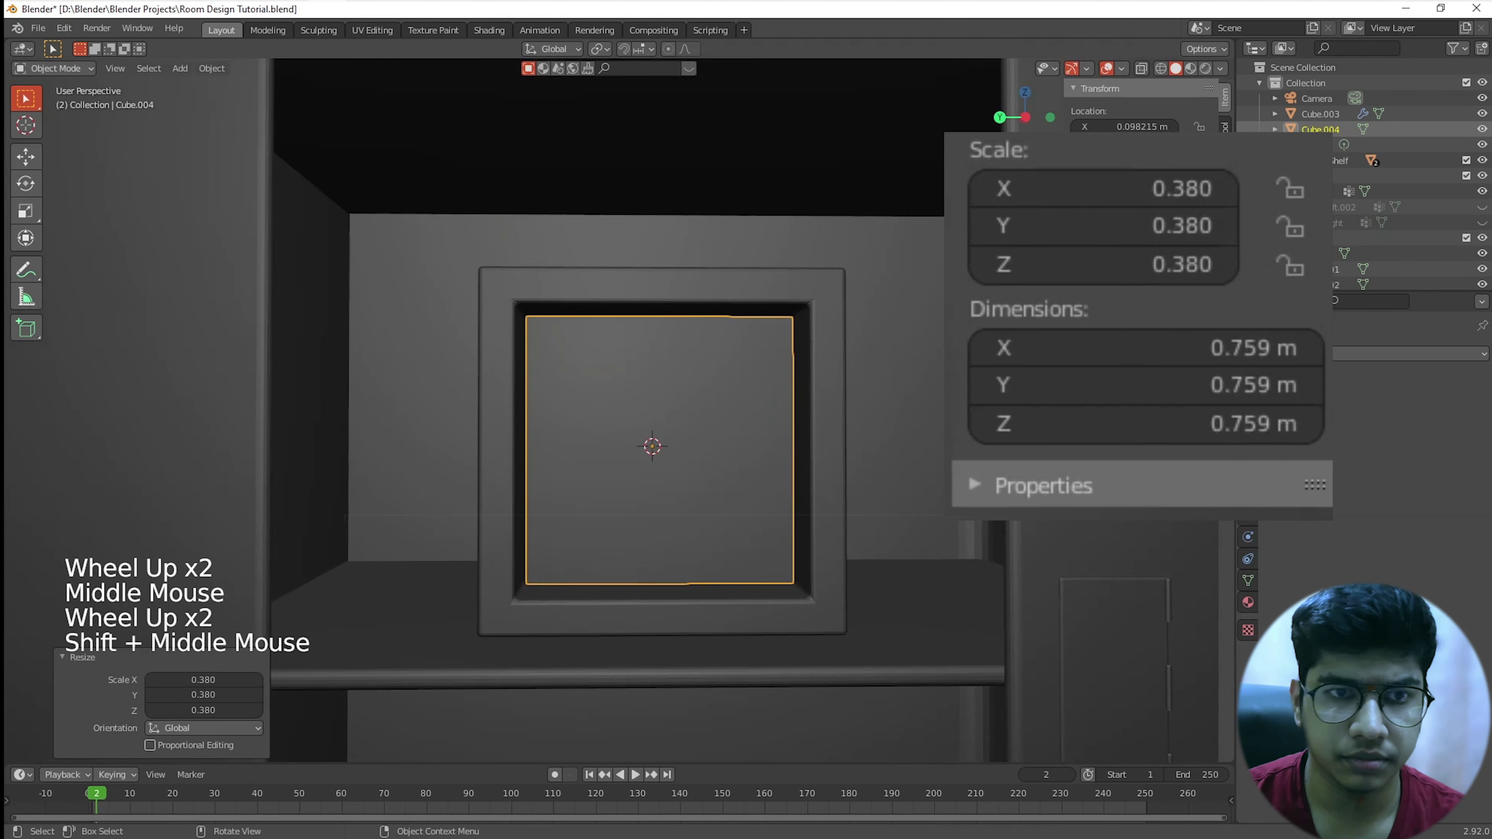
click(1108, 226)
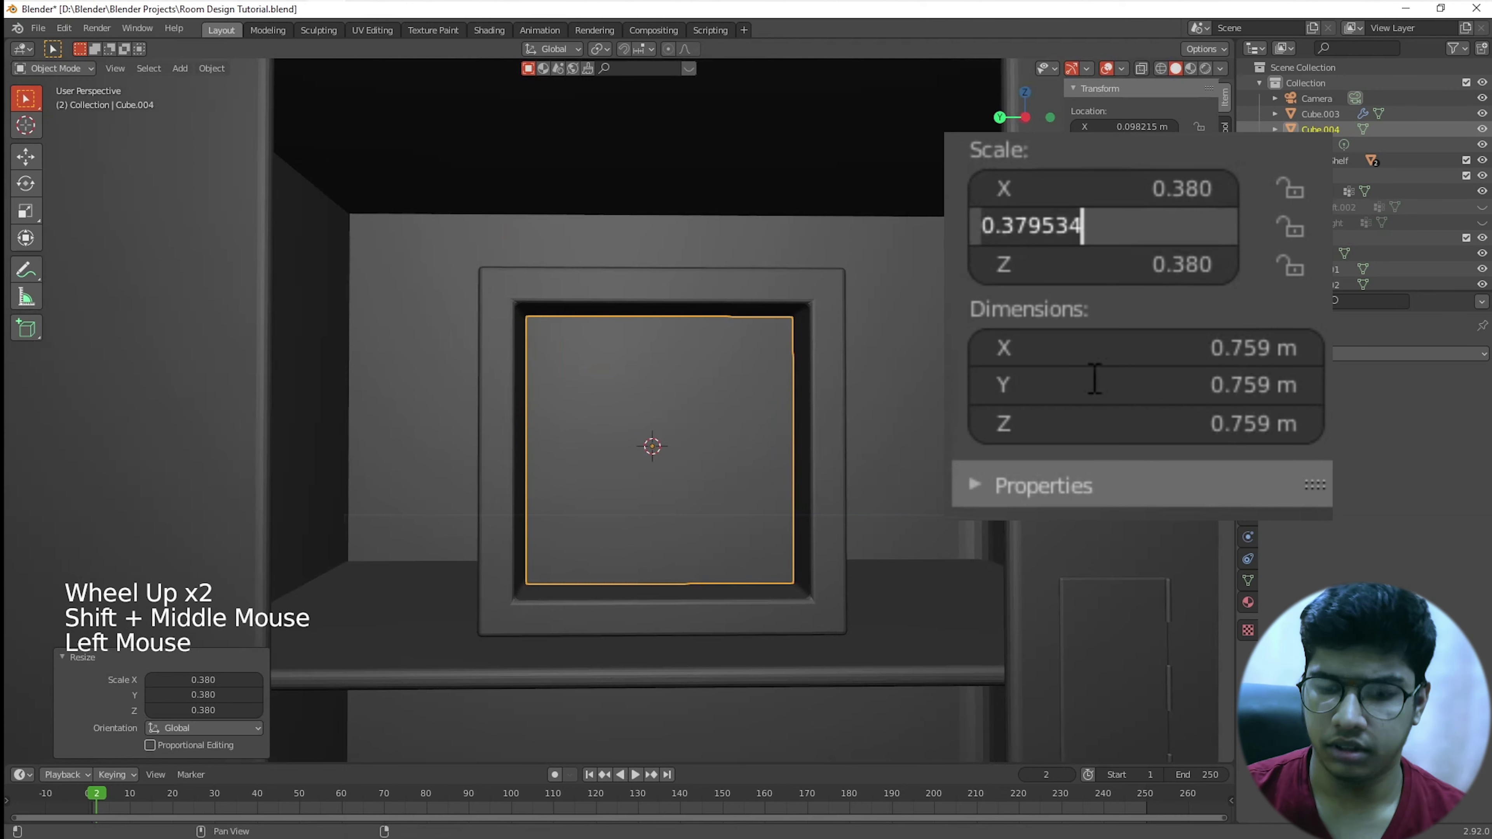
text(.4)
key(Return)
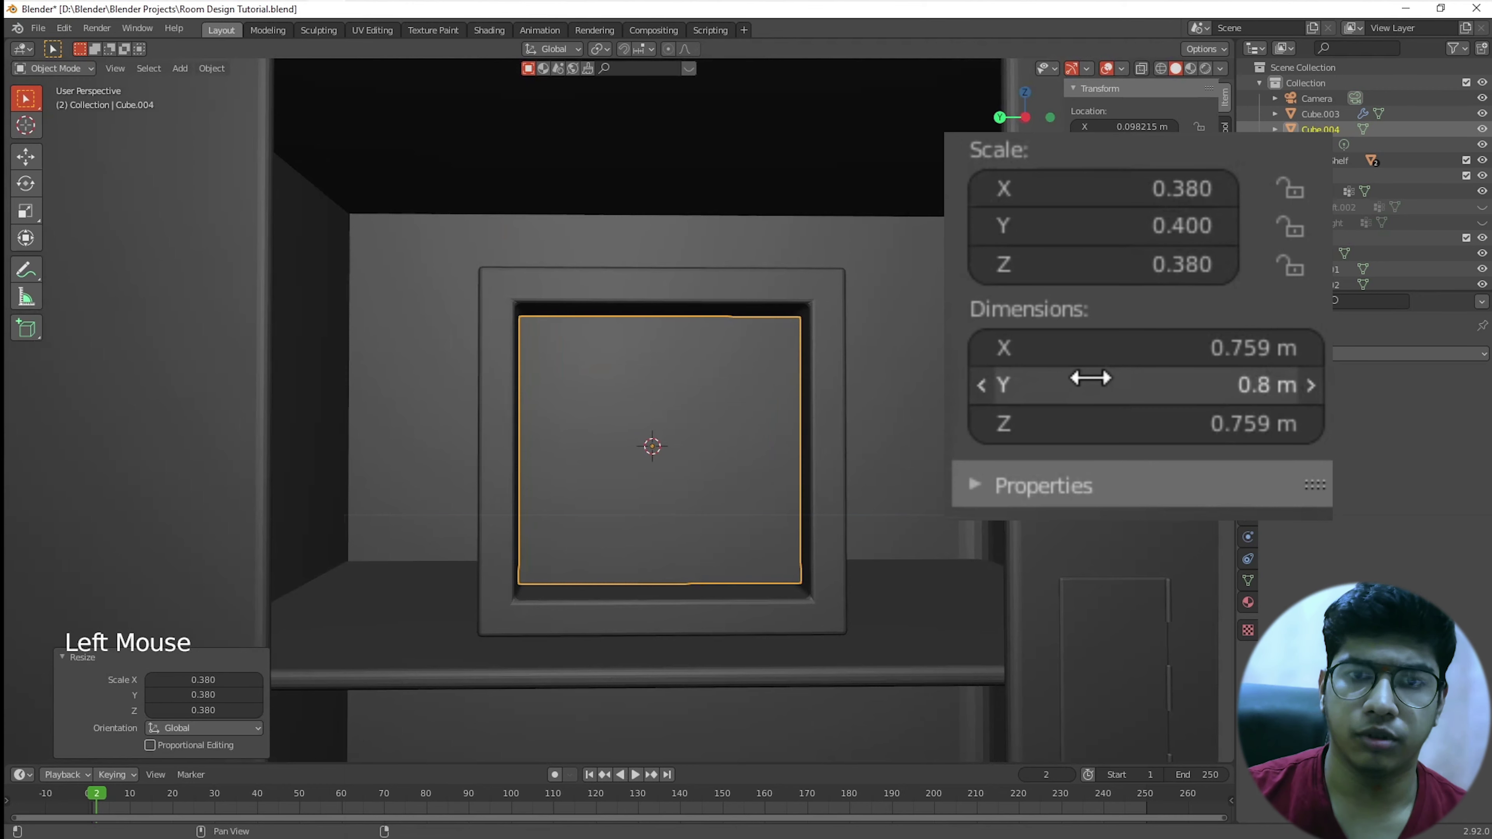
click(1103, 194)
text(.4)
key(Return)
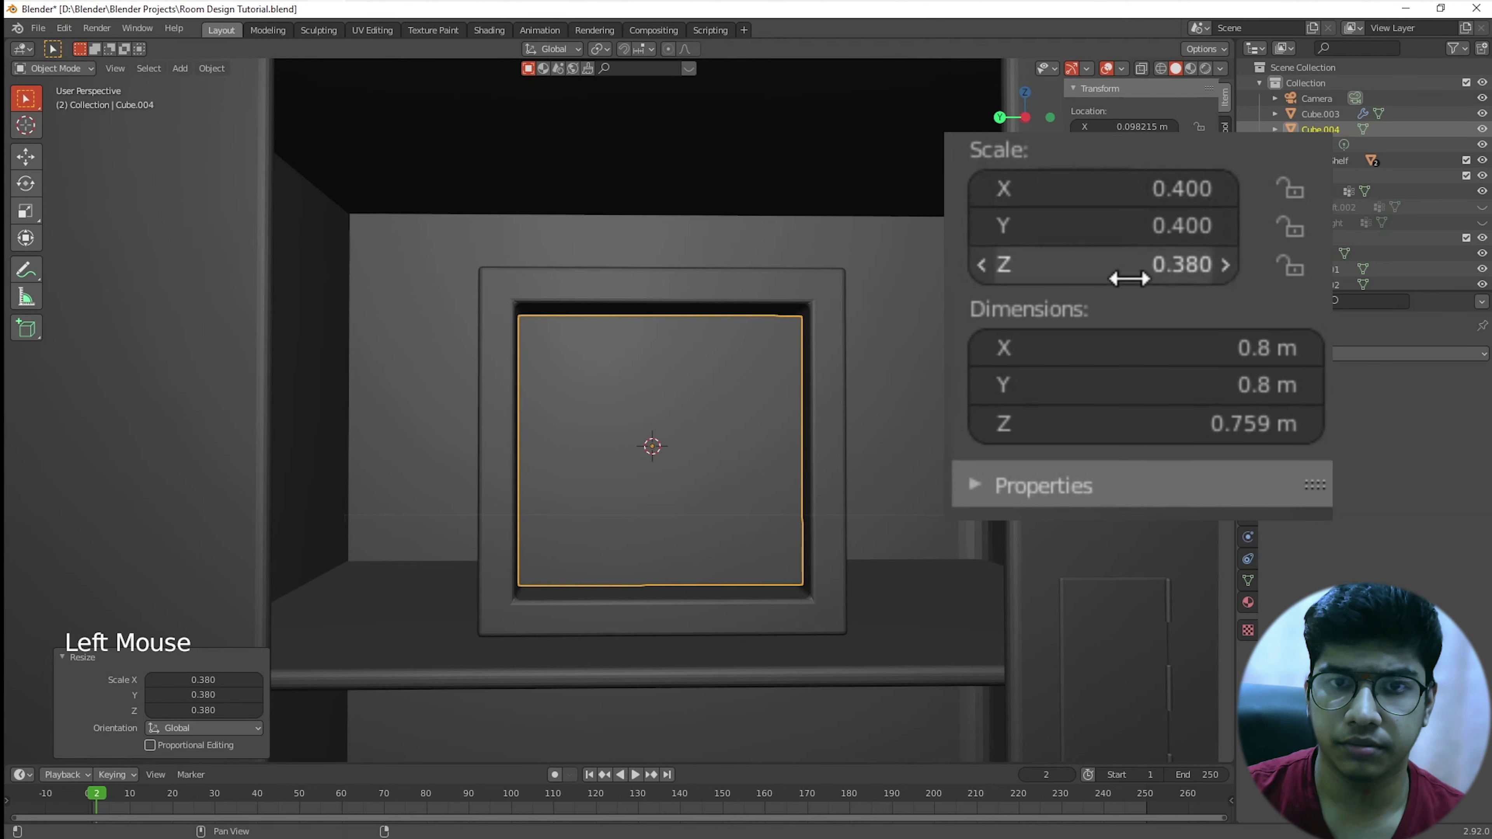
click(1131, 267)
key(BackSpace)
text(.4)
key(Return)
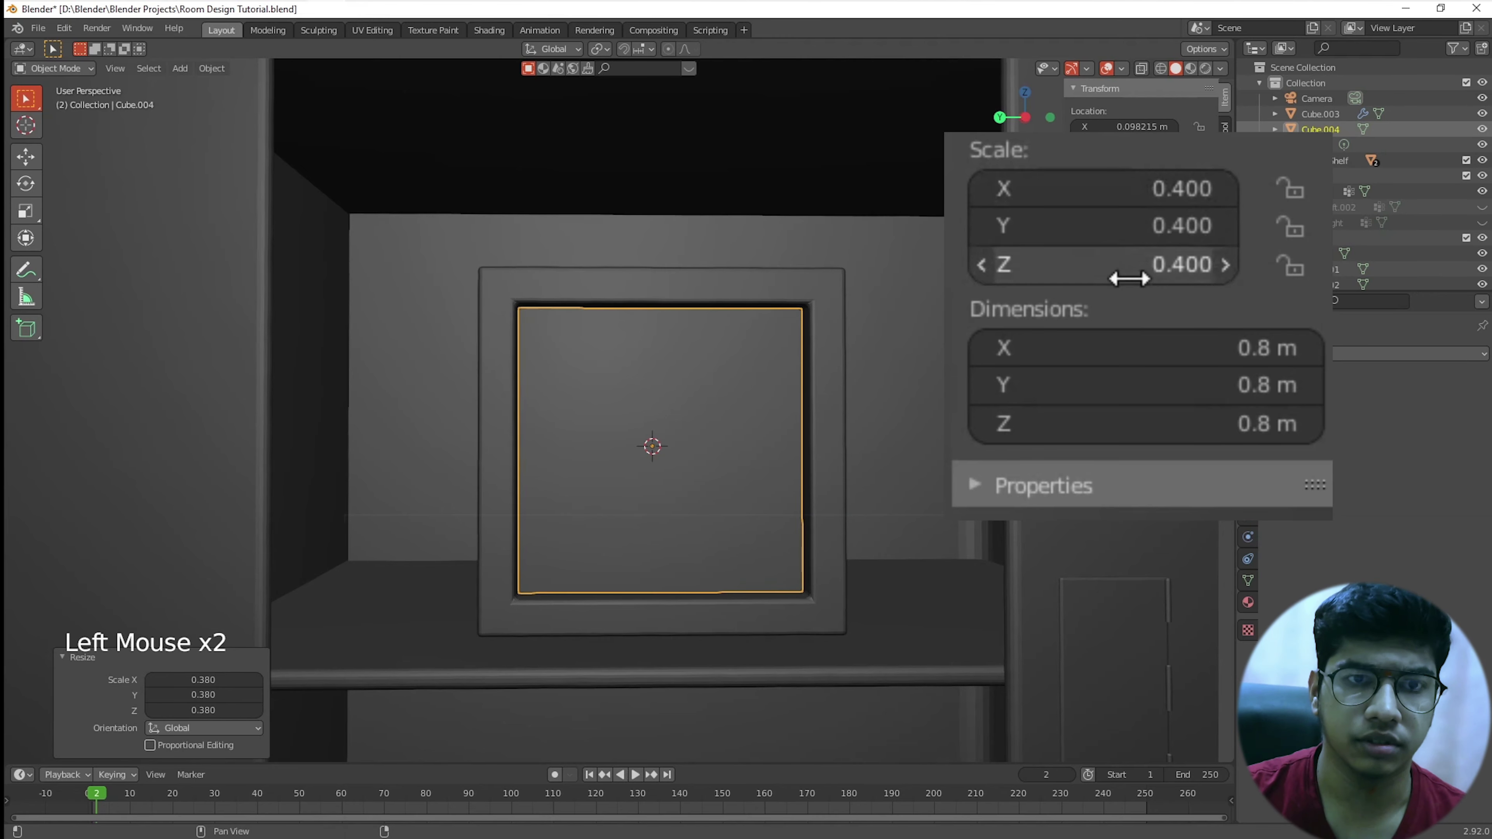
Step: Examine the gaps between the inner cube and the hollowed frame, ending in a close left orthographic view
middle_drag(822, 505, 797, 468)
scroll(822, 511, up, 2)
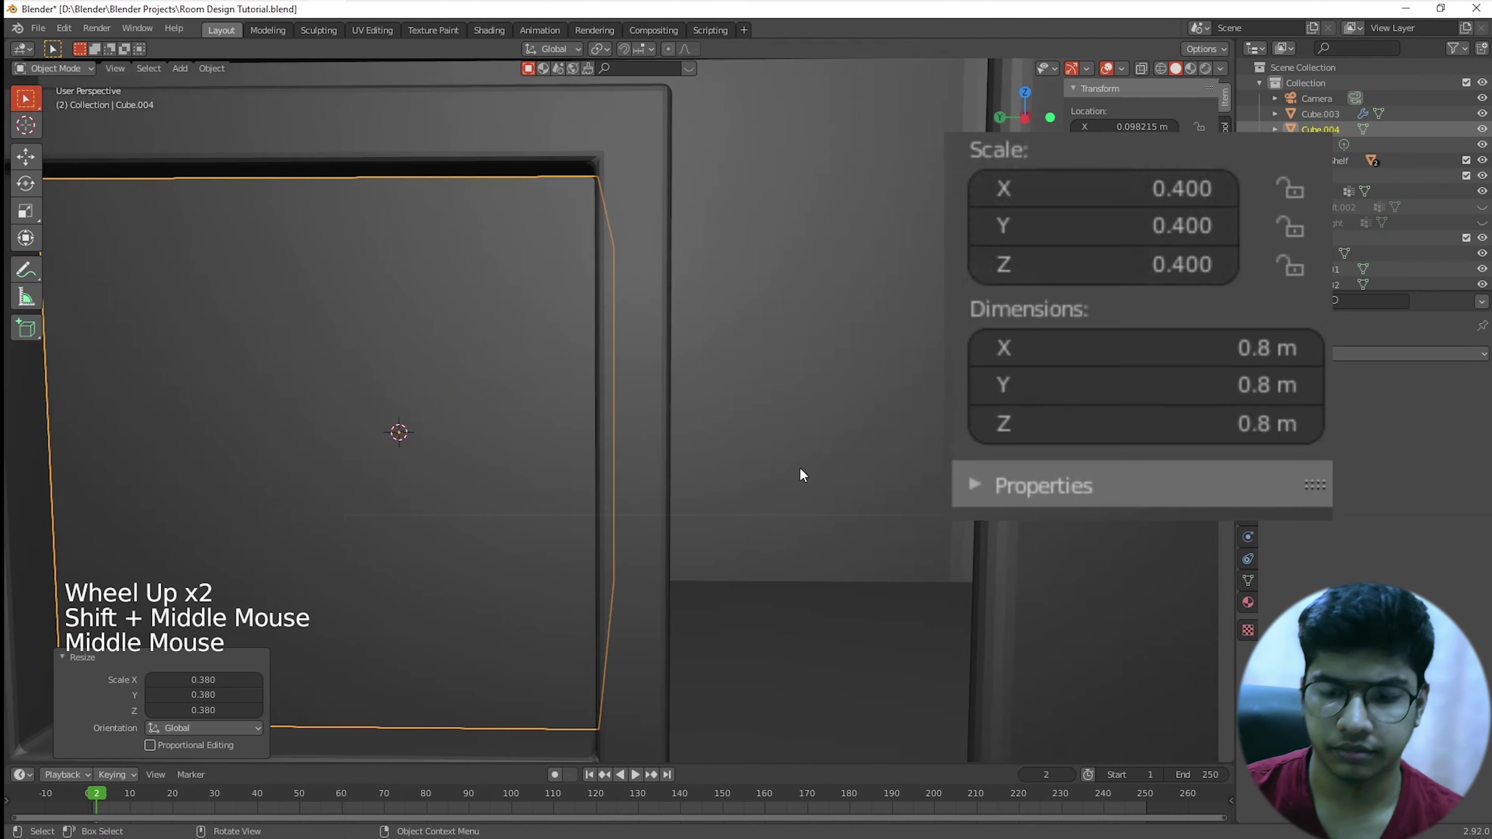
key(KP_1)
key(KP_3)
scroll(856, 503, down, 10)
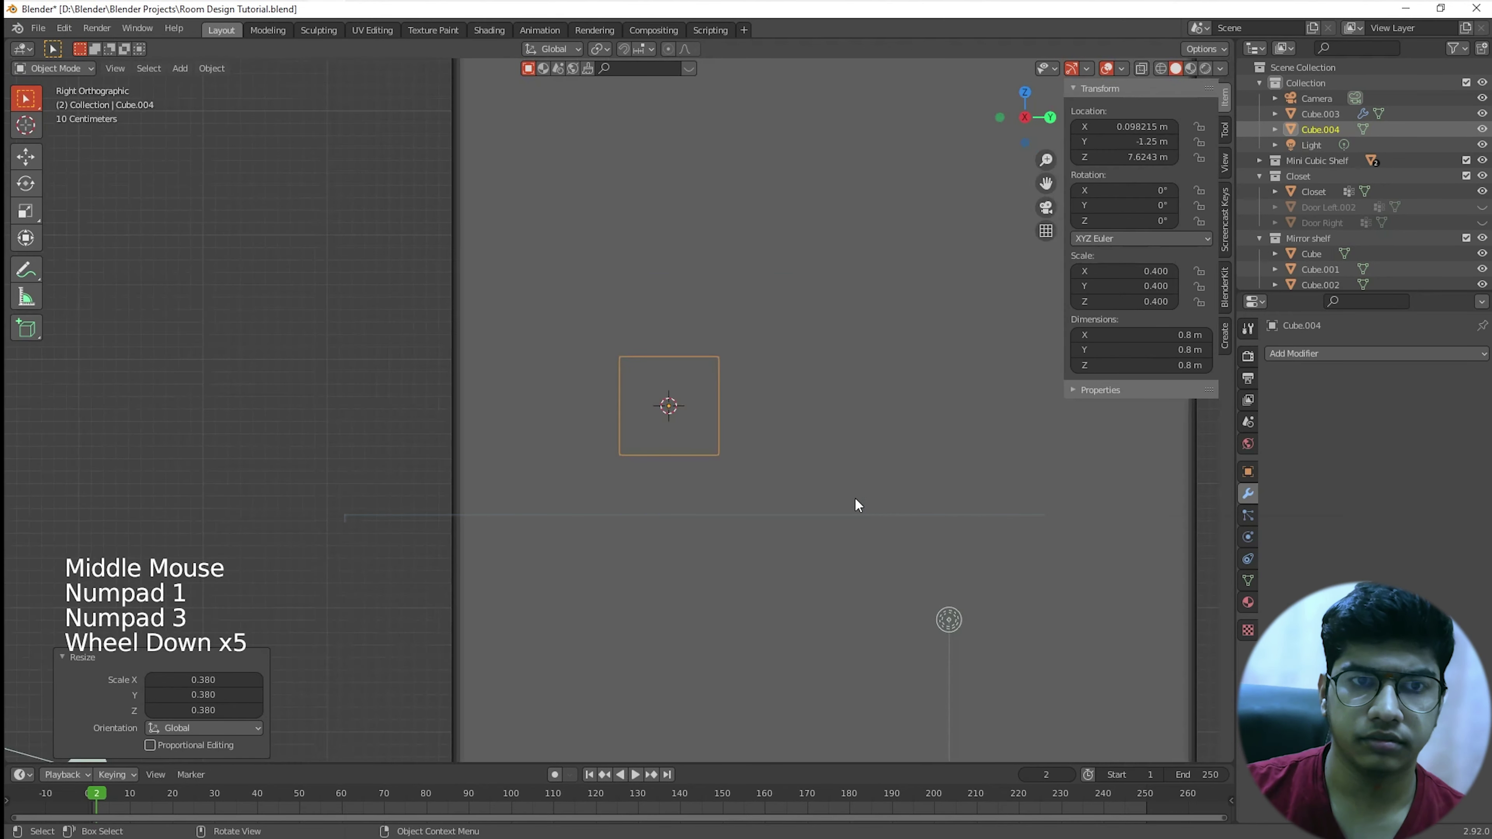
key(KP_9)
scroll(856, 505, up, 14)
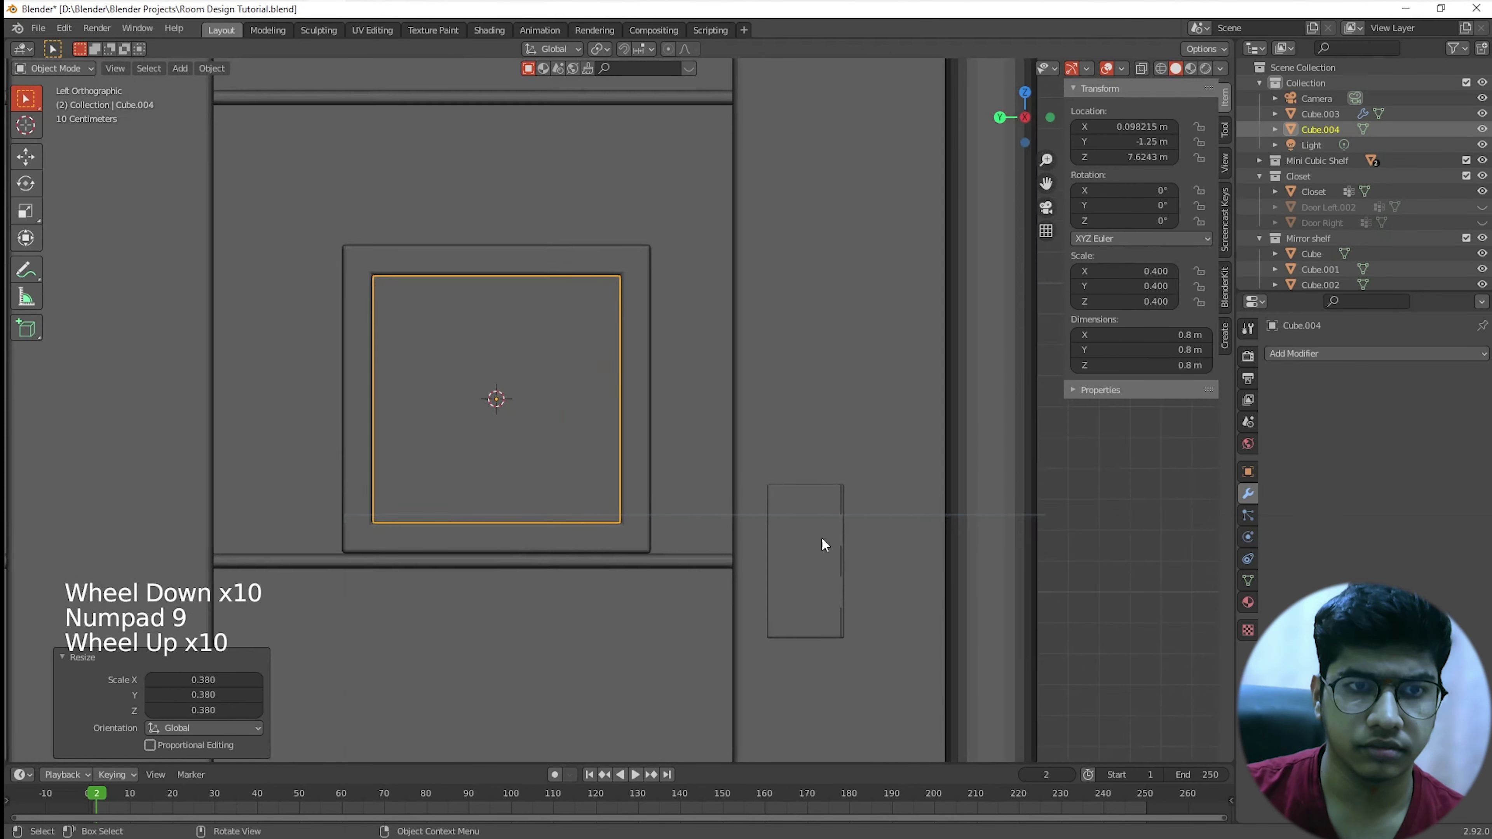
shift+middle_drag(822, 540, 1049, 550)
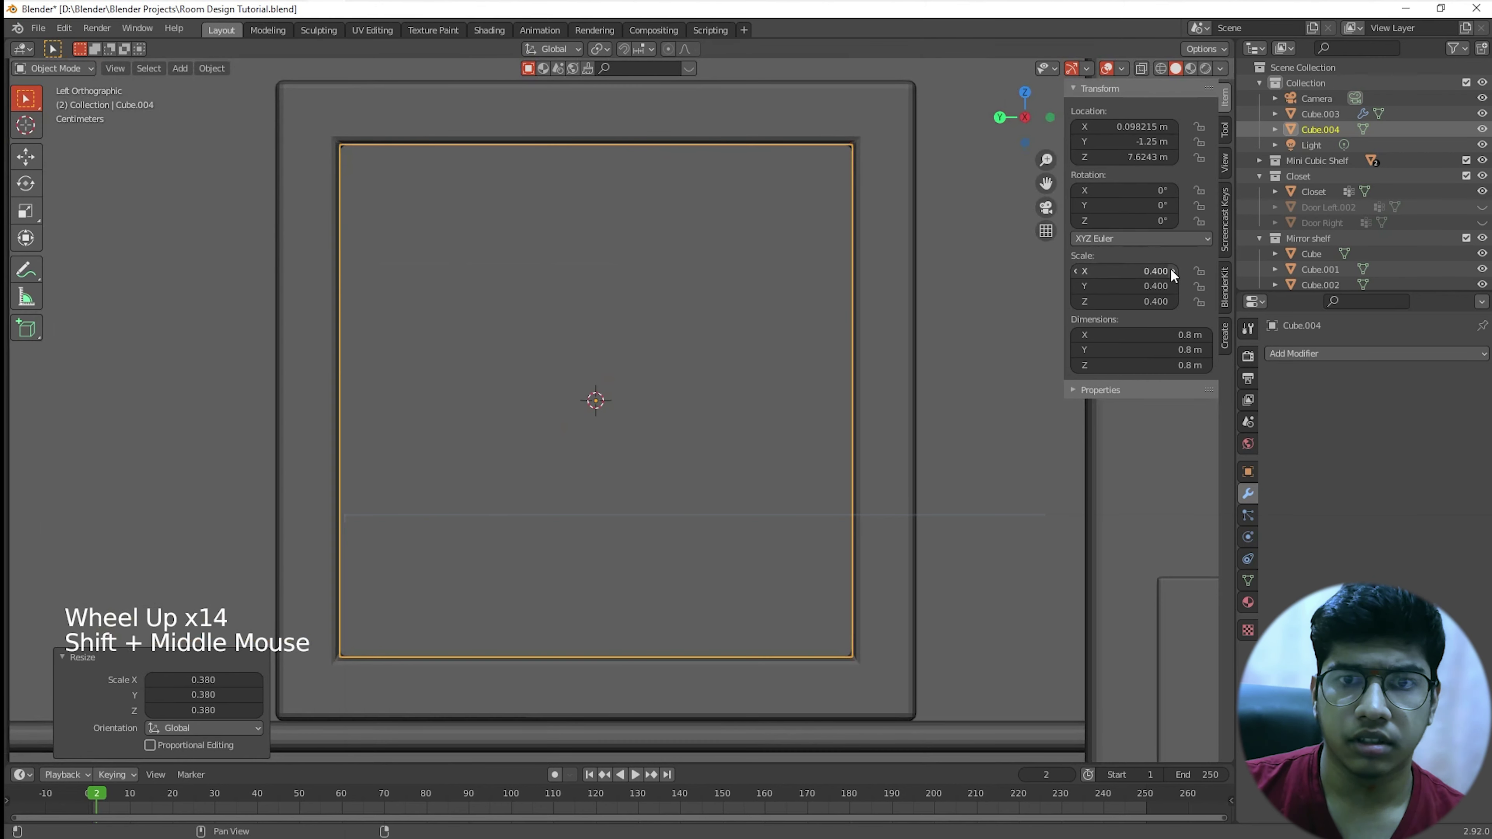
scroll(938, 339, down, 13)
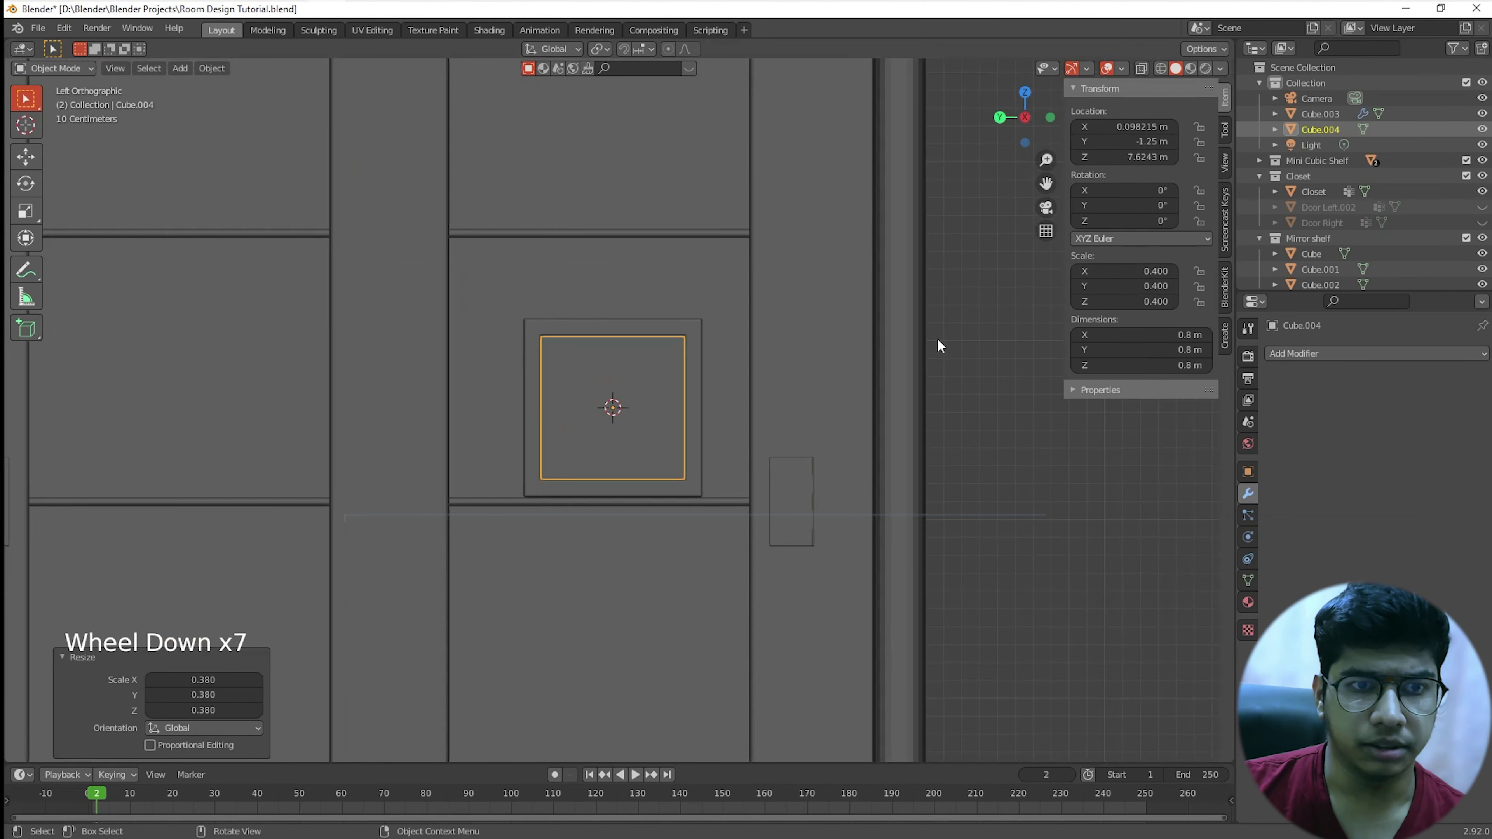
scroll(940, 346, up, 6)
scroll(938, 341, up, 7)
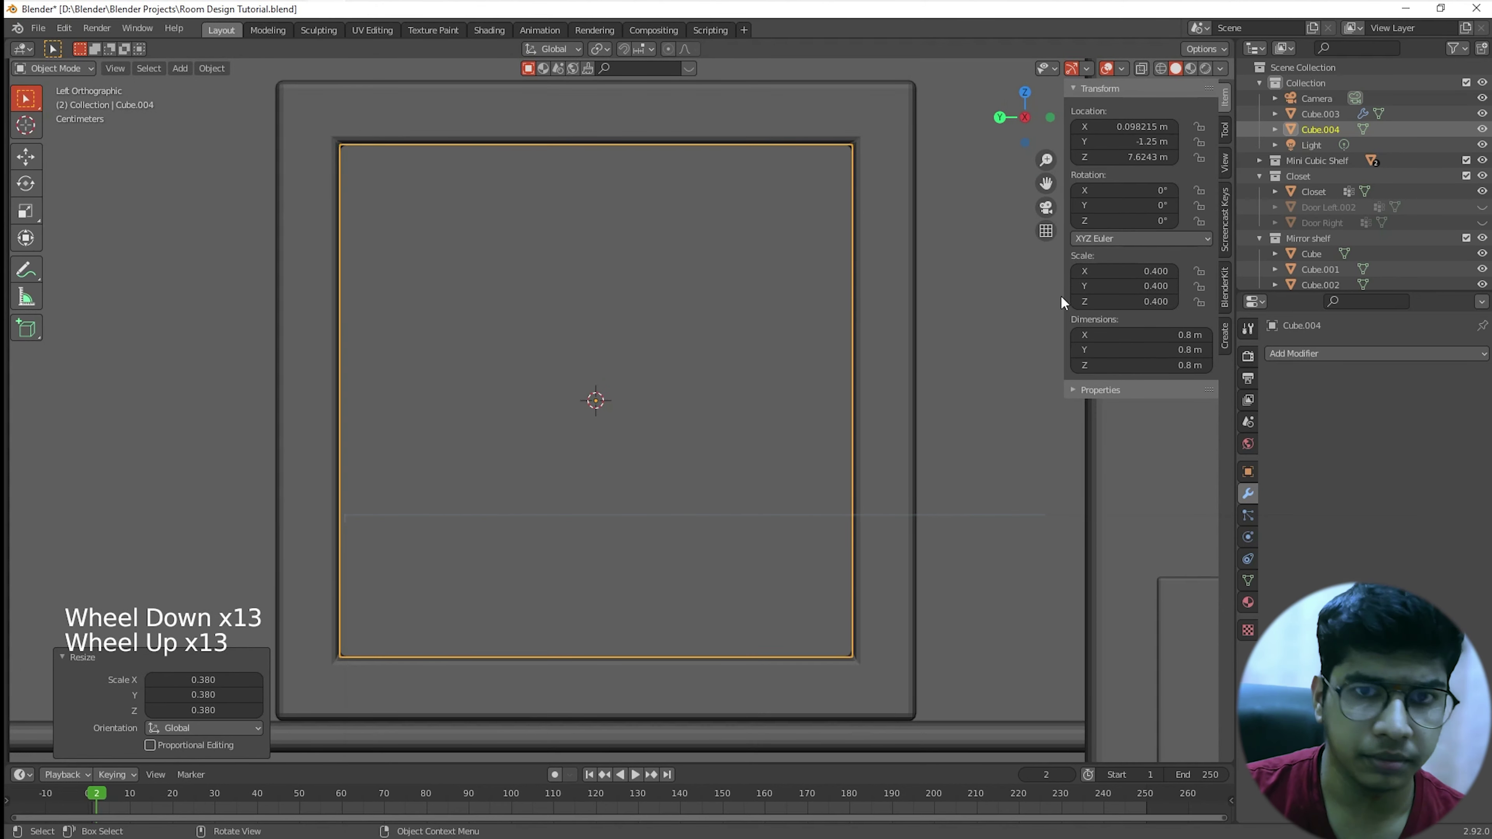
Step: Narrow the inner cube along Y by trying a scale of 0.39 and settling on 0.38
click(1137, 286)
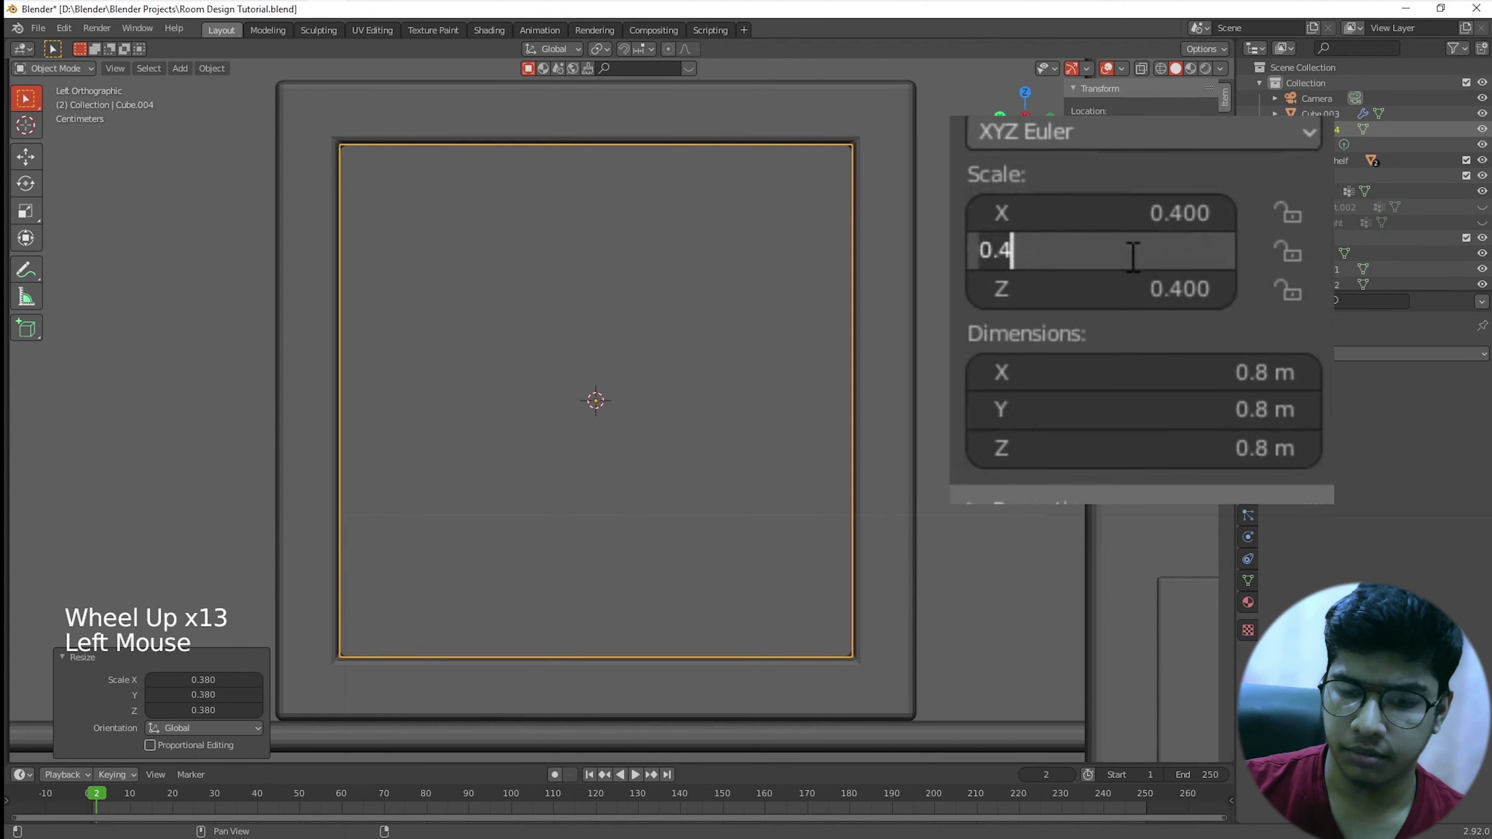
key(BackSpace)
text(.39)
key(Return)
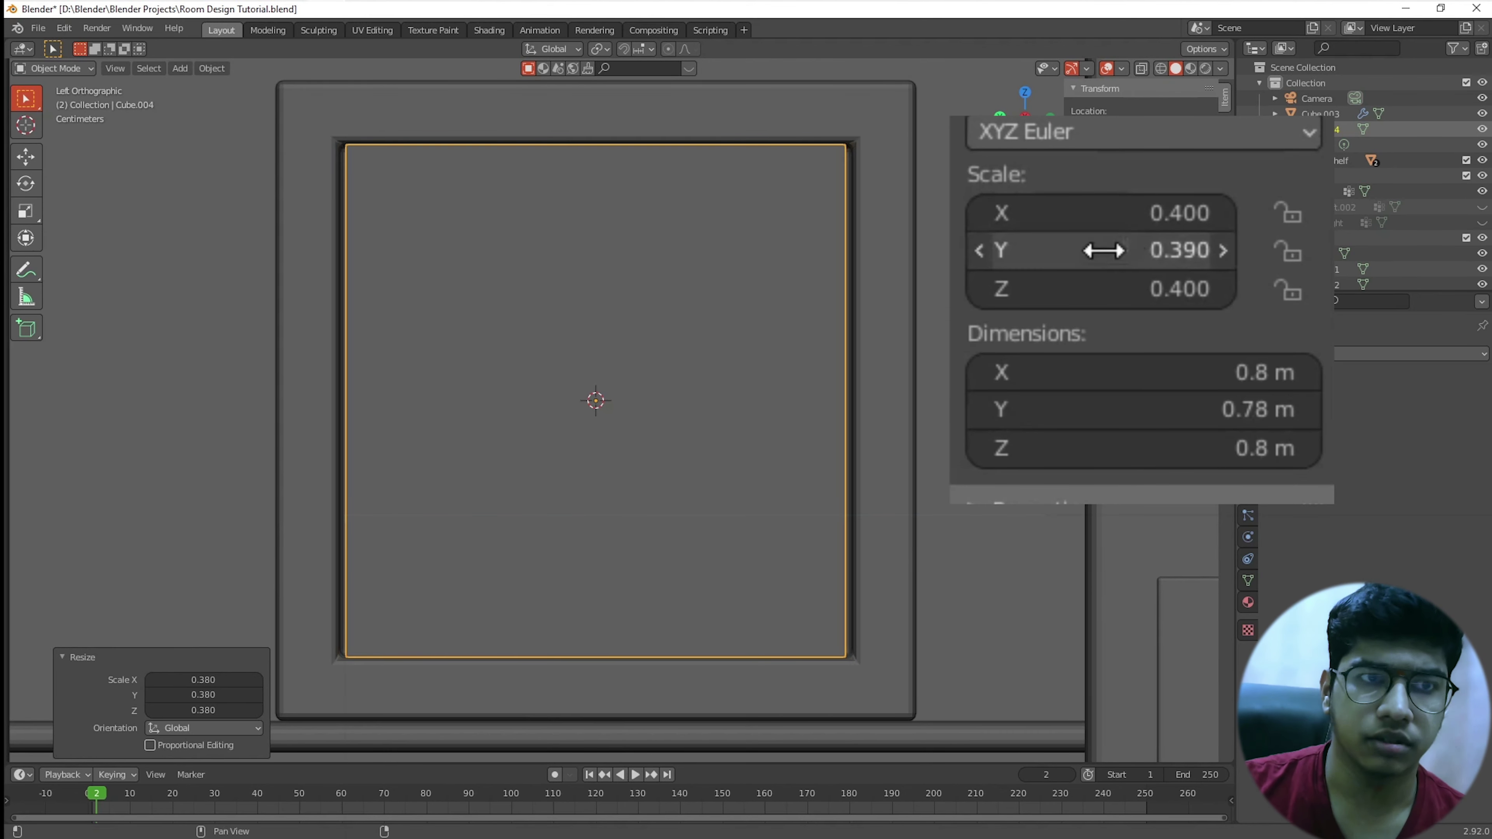
triple_click(1146, 286)
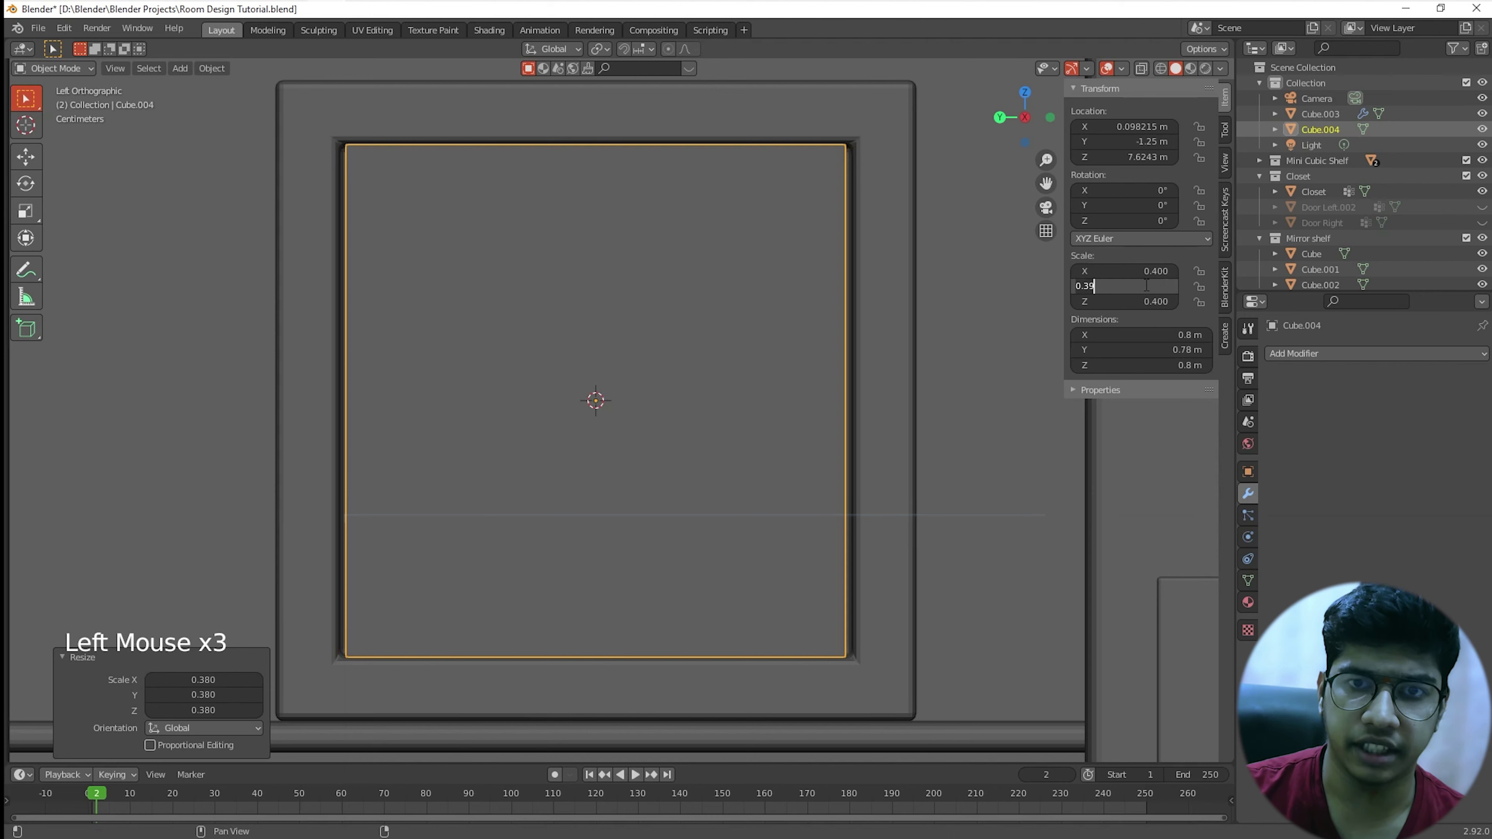
text(.38)
key(Return)
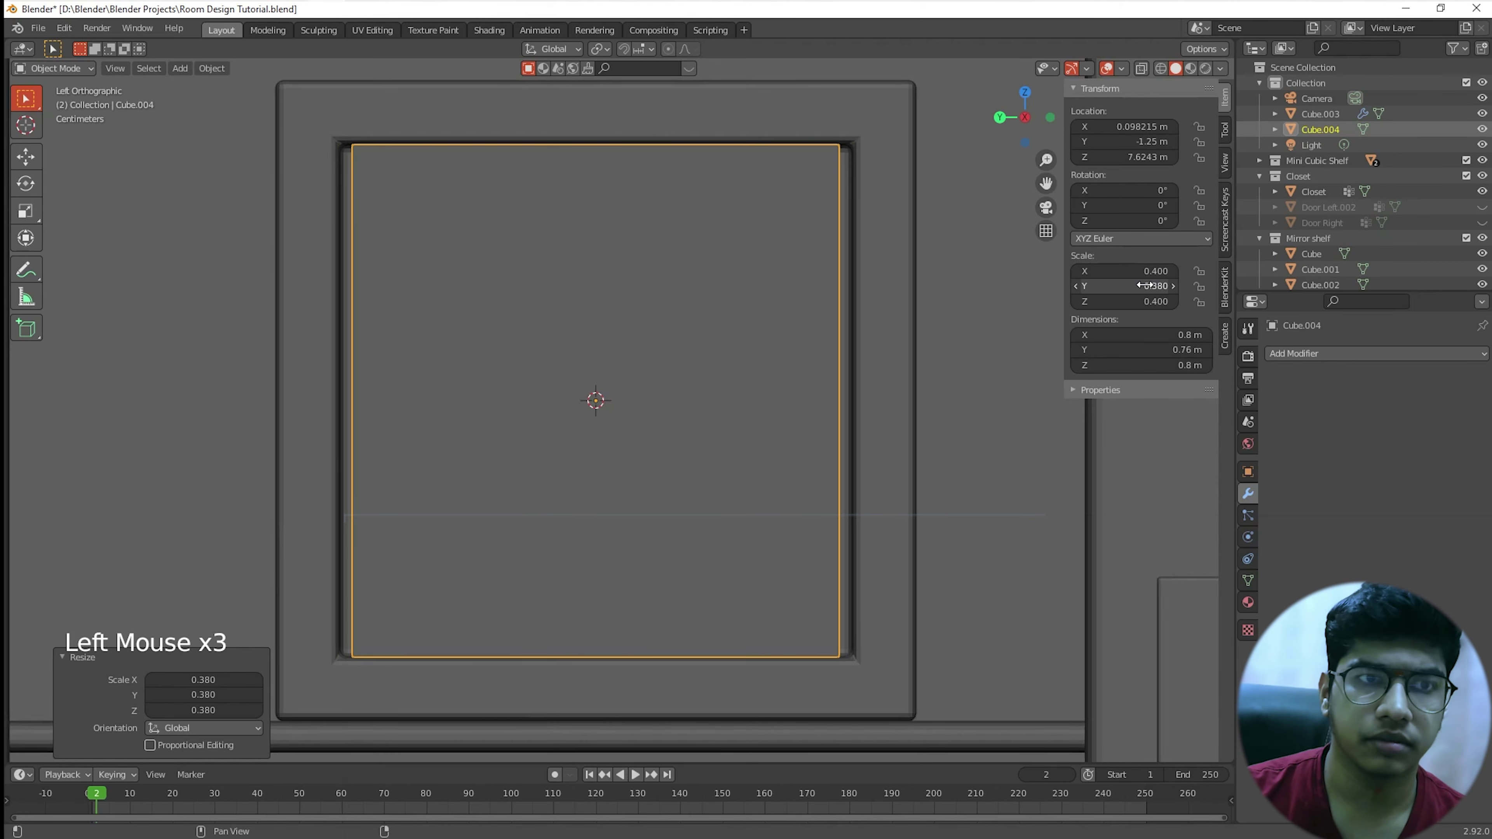
Step: Shift the inner cube sideways against one side of the opening by changing its Y location to -1.23 m
click(1148, 141)
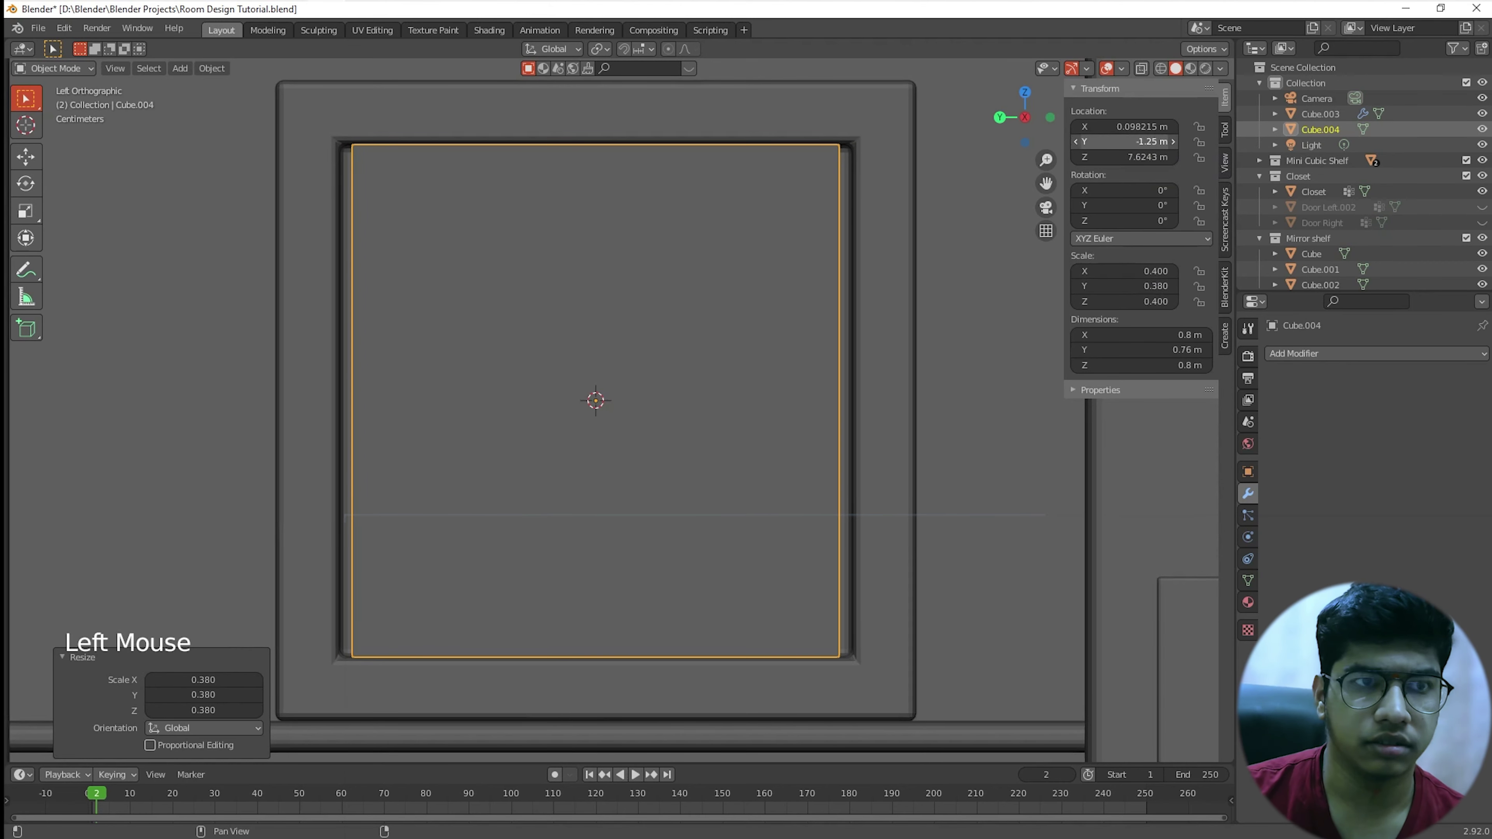
mouse_move(1147, 141)
mouse_down()
mouse_move(1134, 141)
mouse_move(1148, 141)
mouse_up()
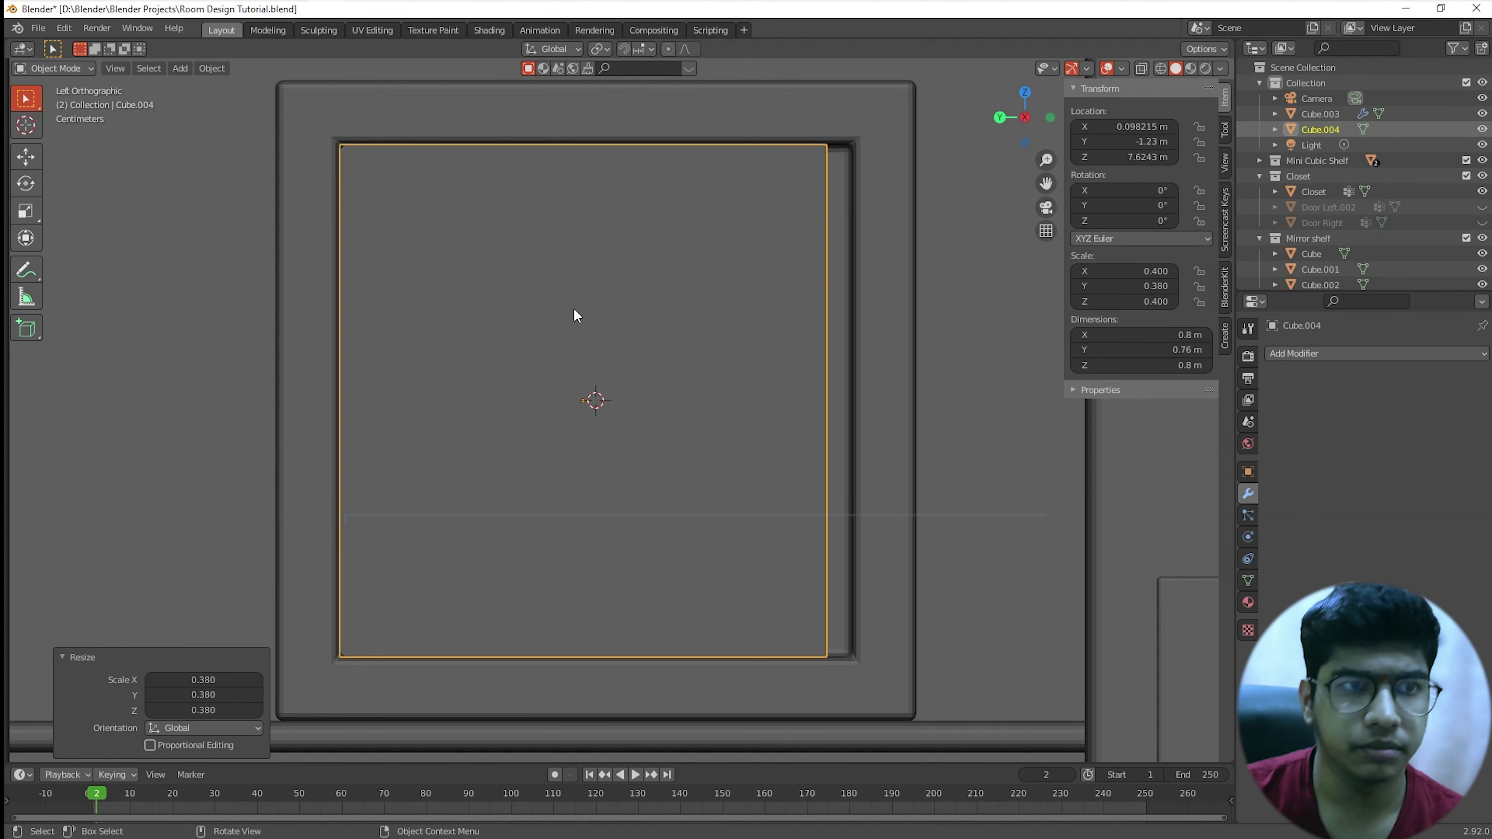
scroll(576, 316, up, 1)
shift+scroll(578, 319, up, 1)
shift+middle_drag(580, 320, 641, 355)
scroll(666, 354, up, 2)
shift+scroll(765, 511, down, 2)
scroll(641, 357, down, 3)
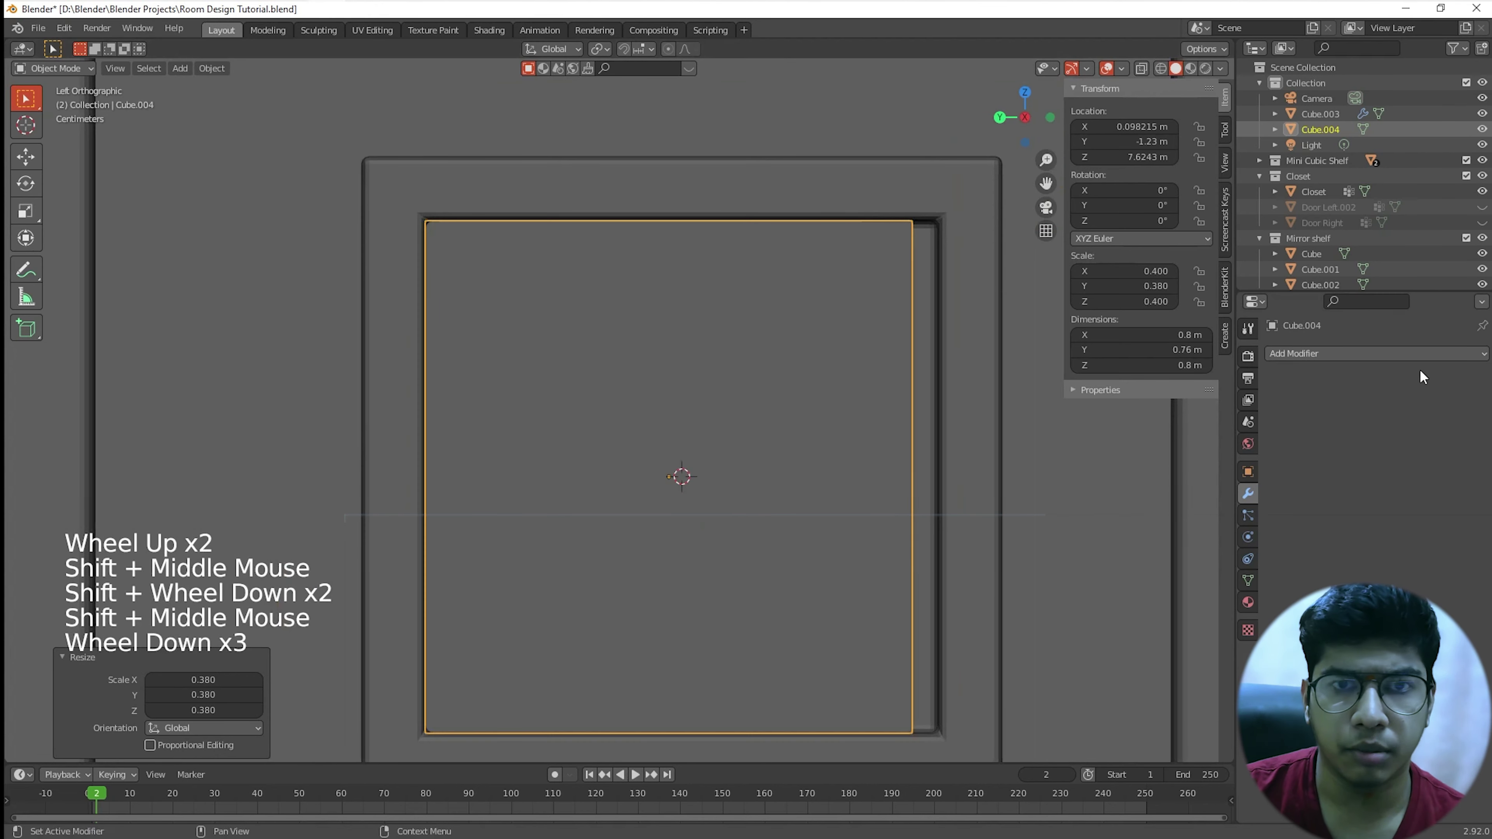
Step: Add a Bevel modifier to the inner cube with 5 segments and an amount of 0.025 m
click(1336, 352)
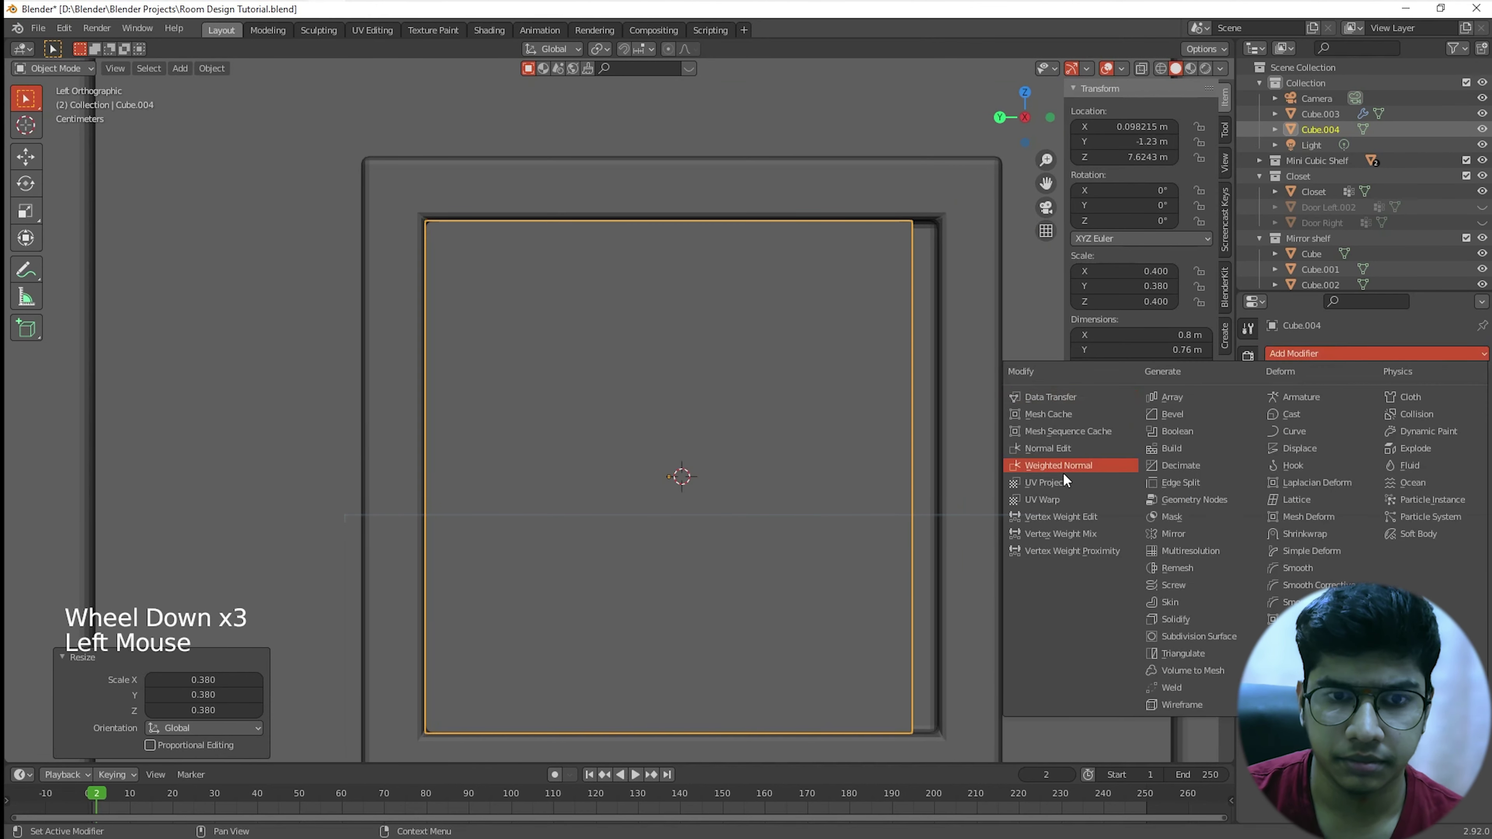
click(1175, 417)
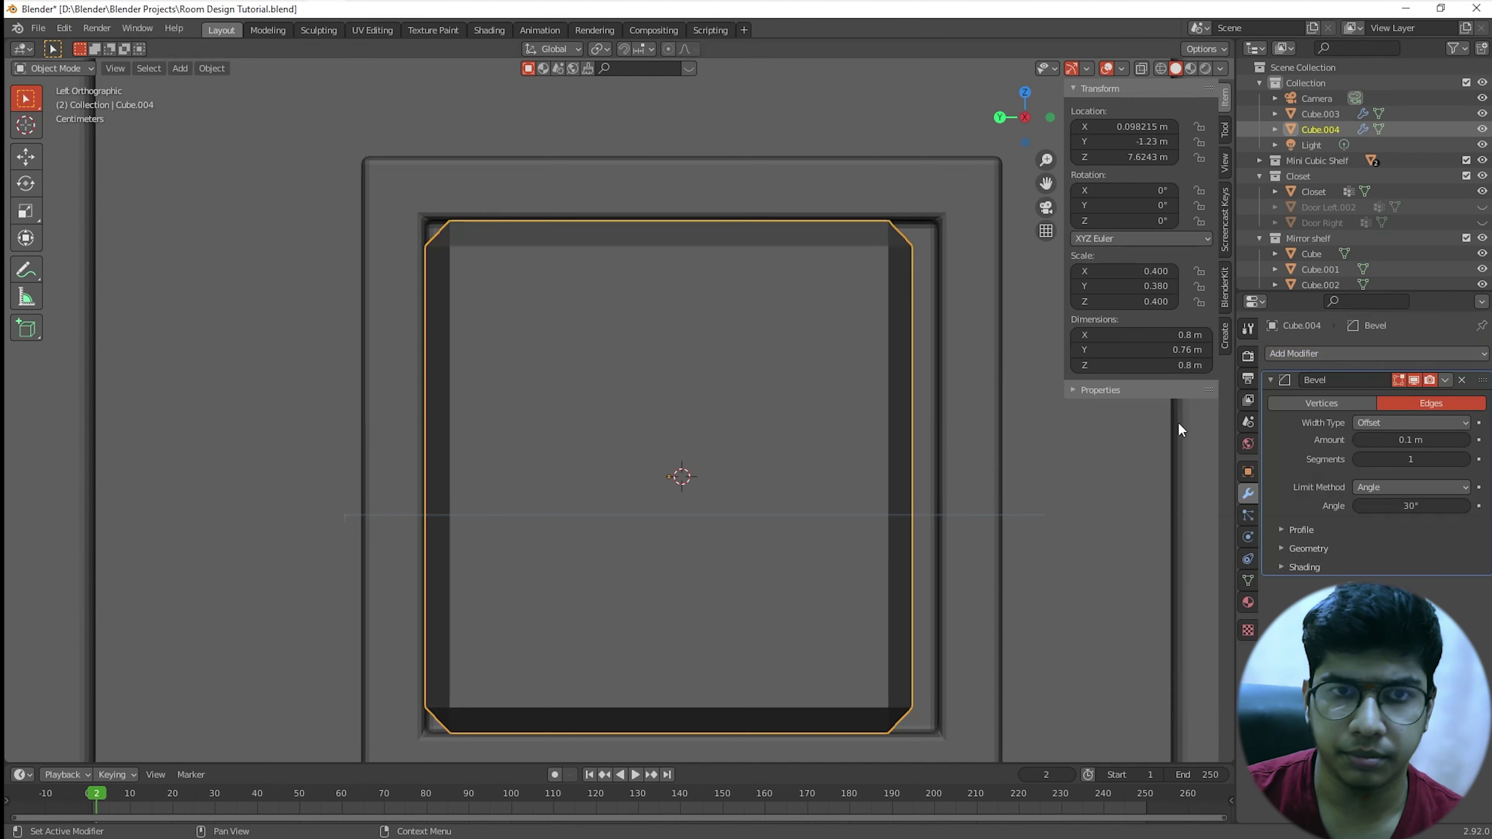
drag(1410, 459, 1384, 440)
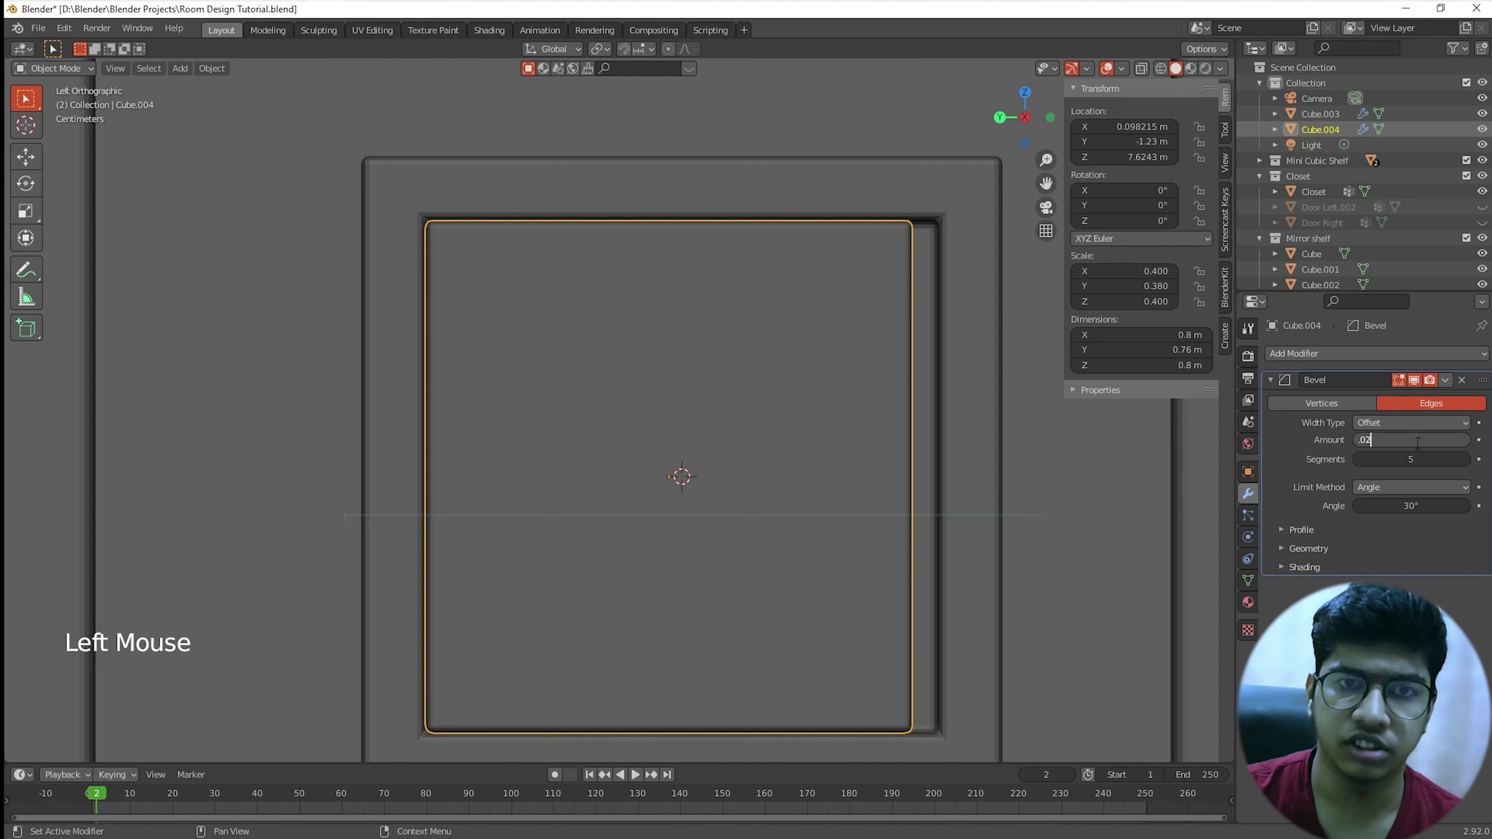
text(5)
key(Return)
Step: Frame the beveled inner cube in perspective and inspect how it sits inside the hollowed frame
shift+scroll(912, 407, up, 1)
shift+middle_drag(912, 407, 876, 410)
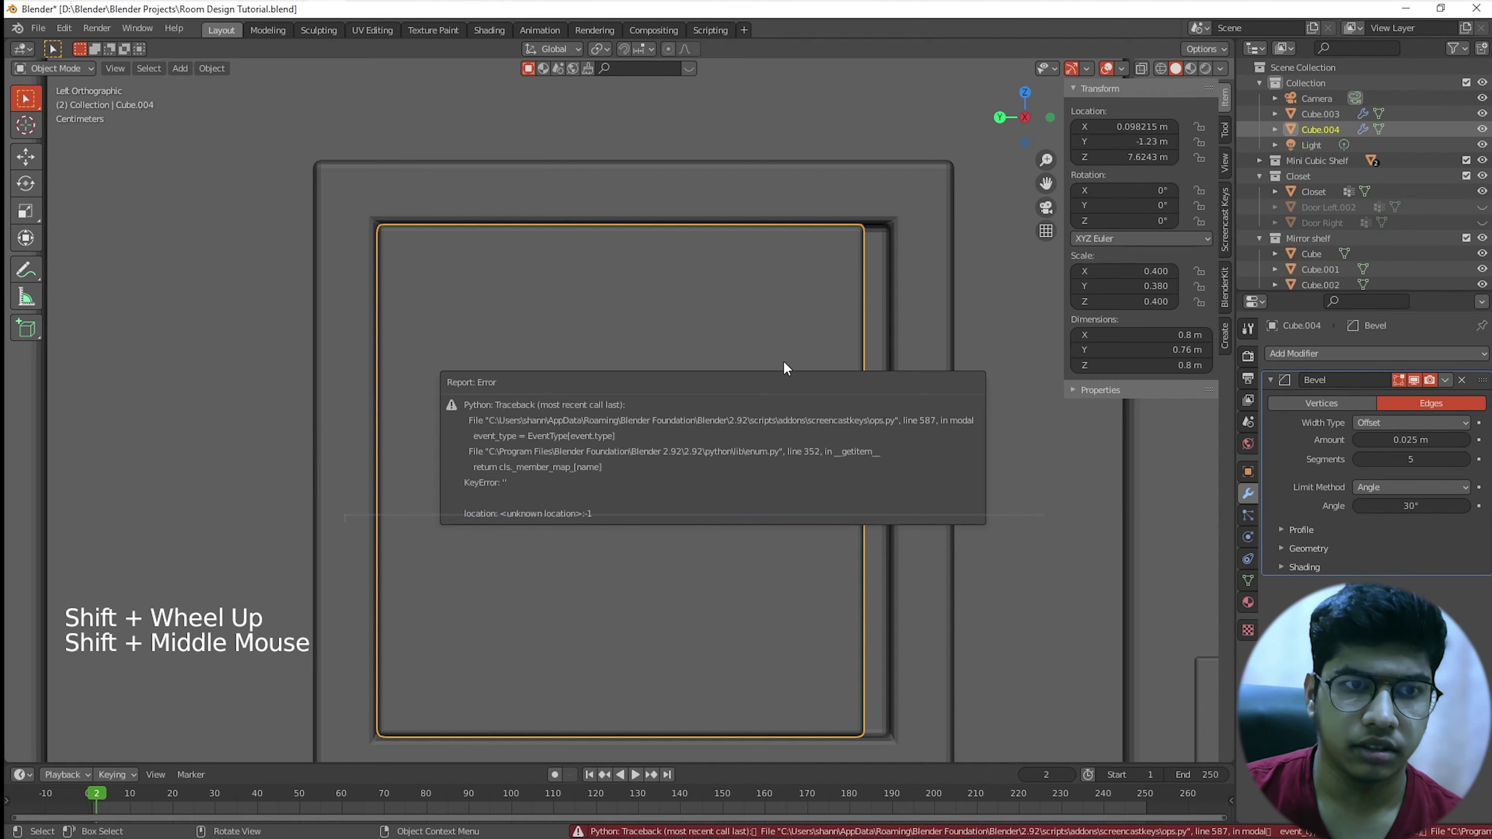
key(Tab)
middle_drag(782, 360, 763, 408)
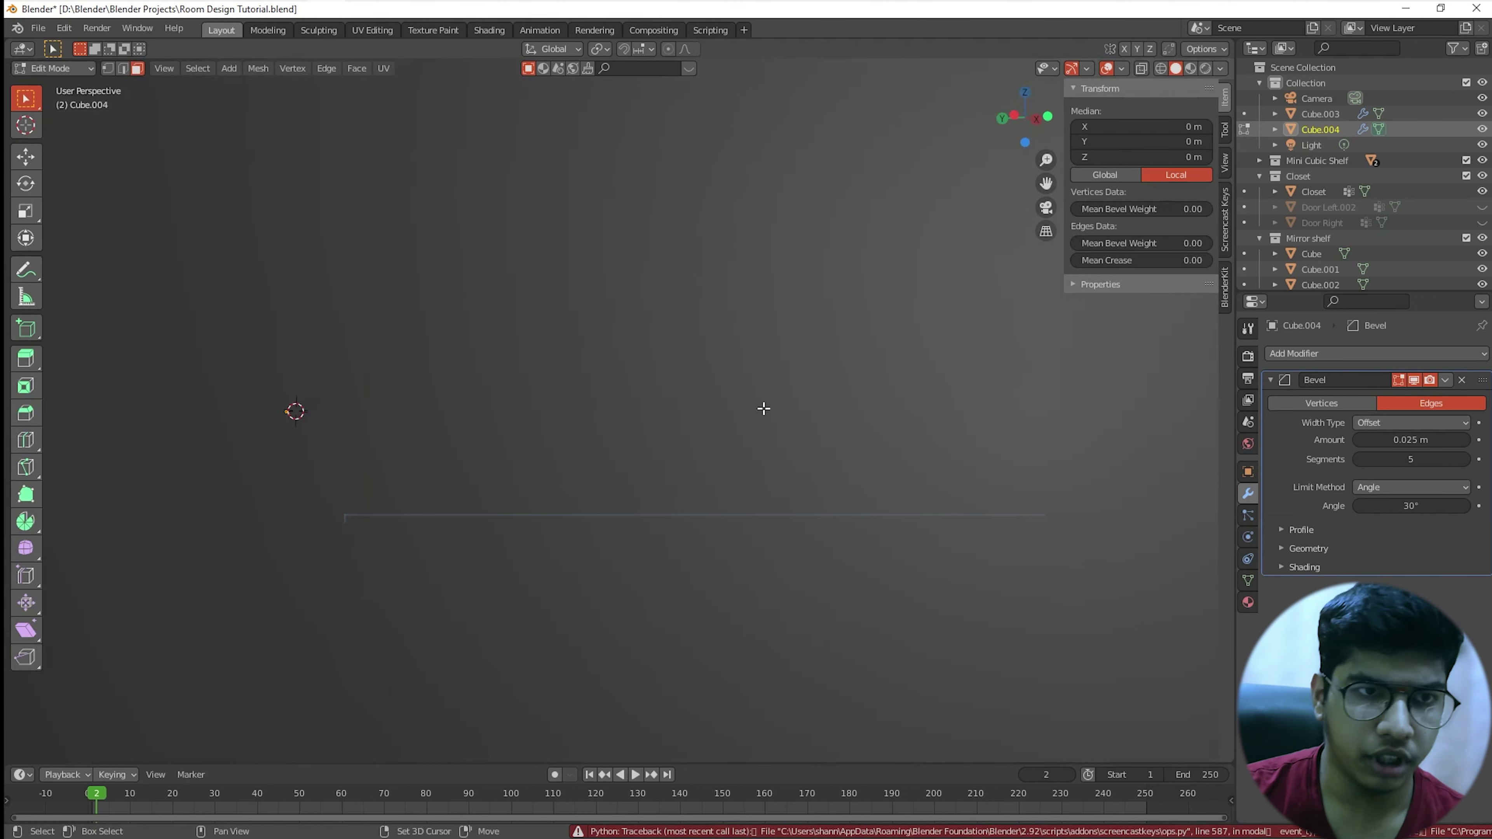
key(KP_Decimal)
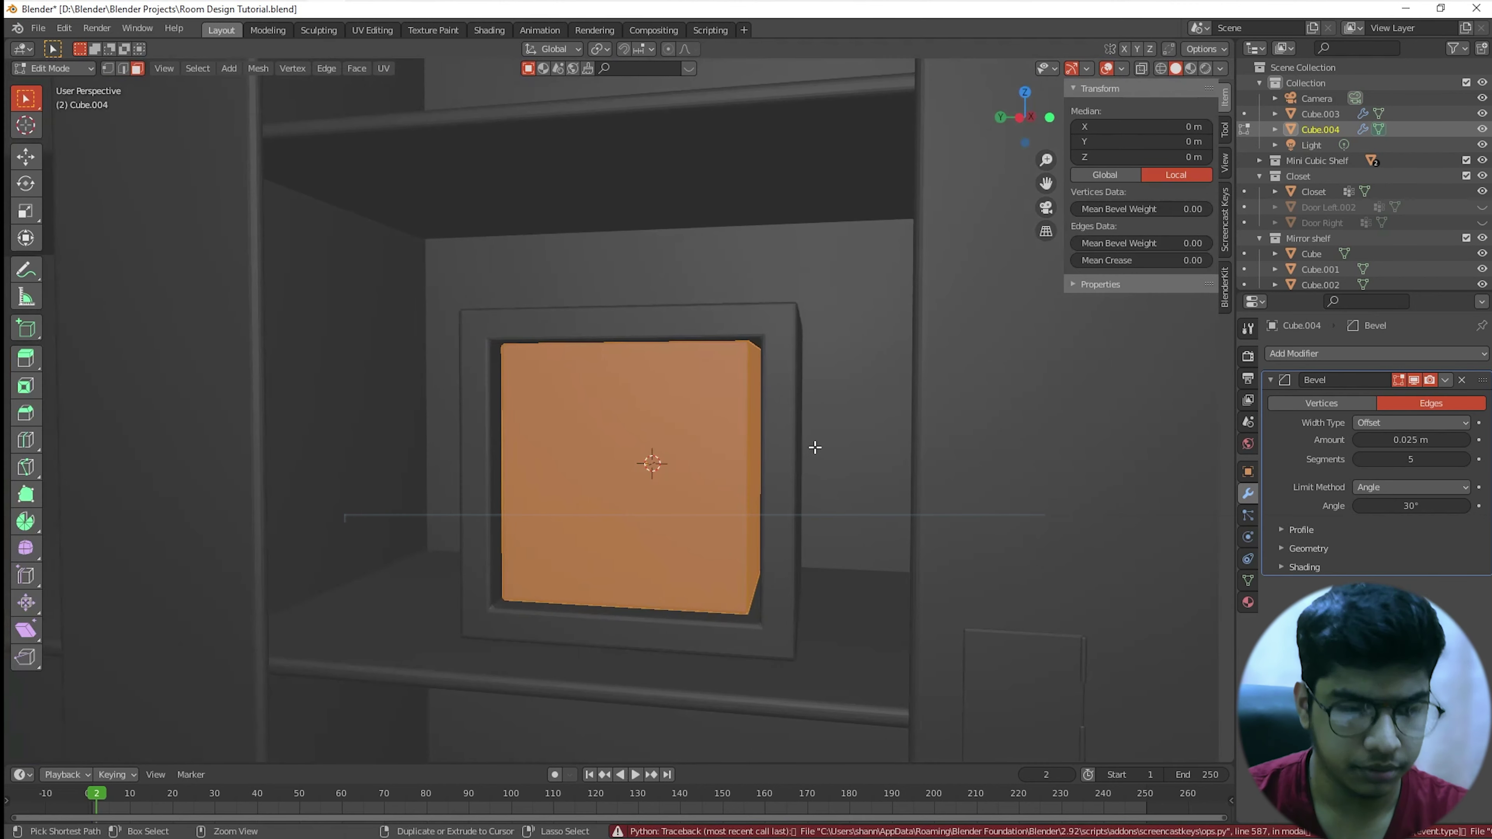
key(Tab)
scroll(821, 457, up, 6)
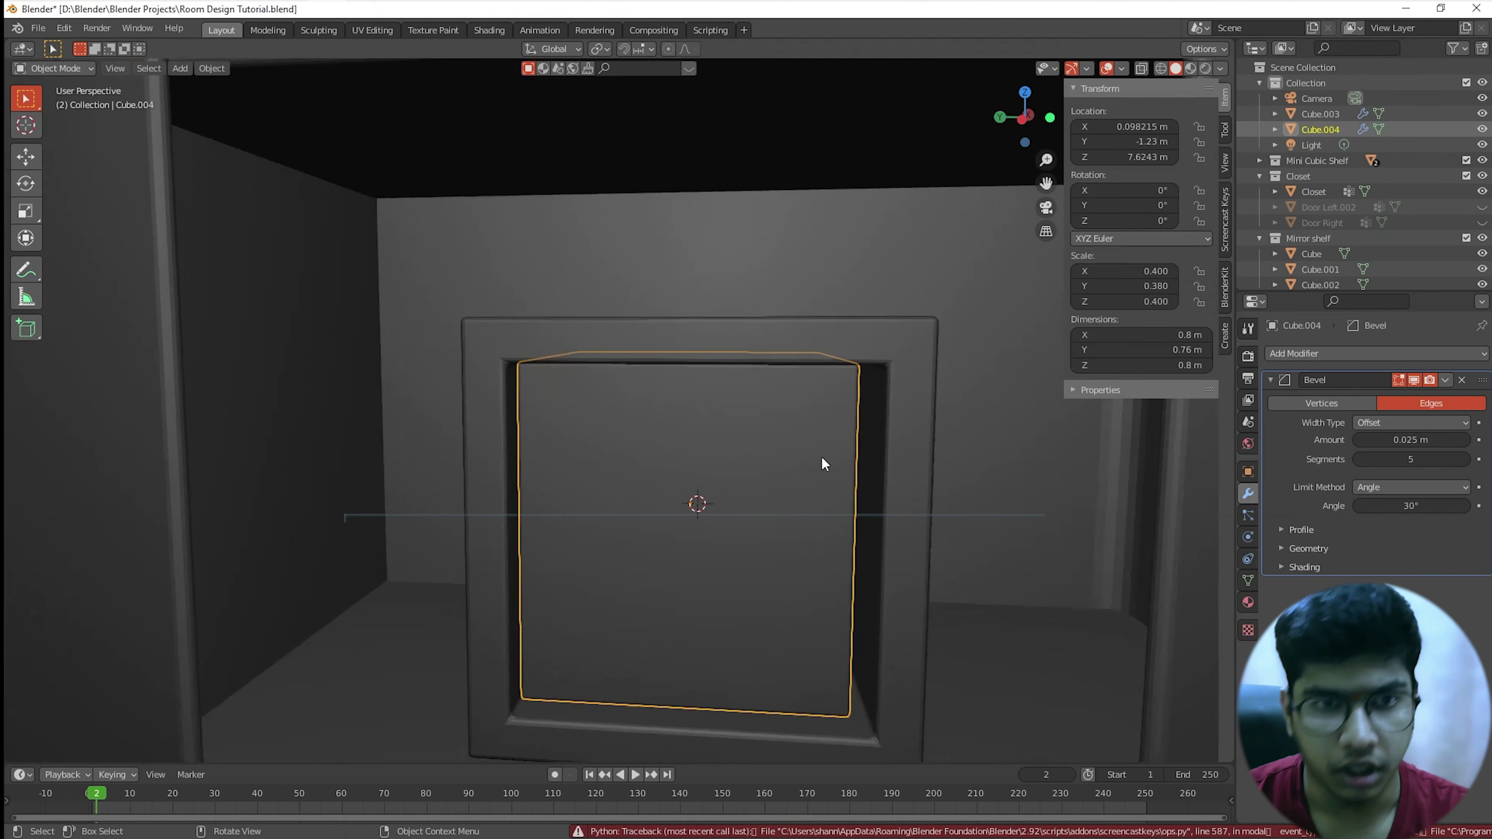
Step: Thin the inner cube into a panel by trying an X dimension of 0.2 m and reducing it to 0.1 m
scroll(808, 459, down, 3)
scroll(822, 429, down, 3)
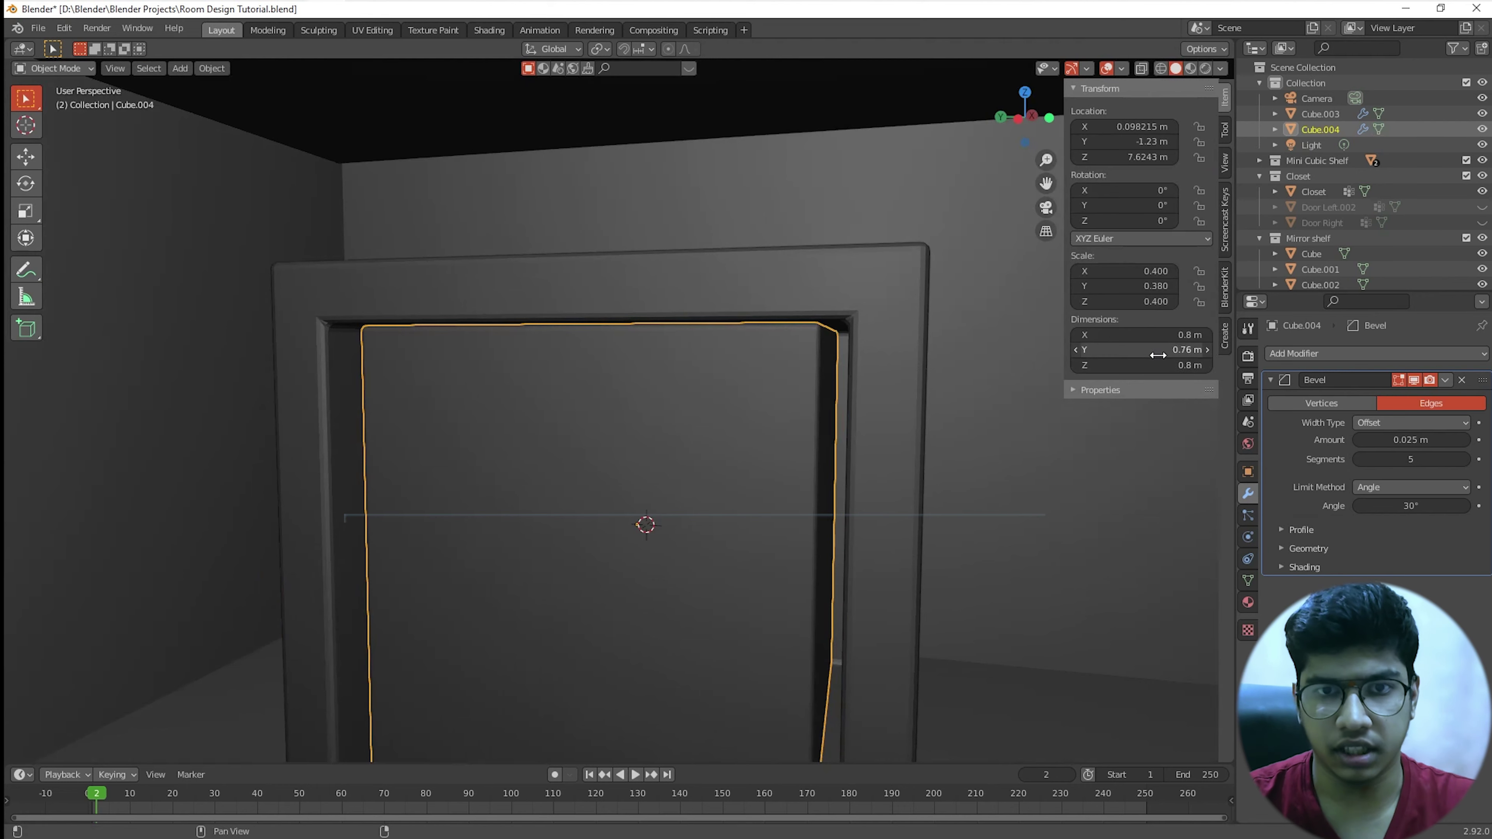
click(1145, 335)
text(0.2)
key(Return)
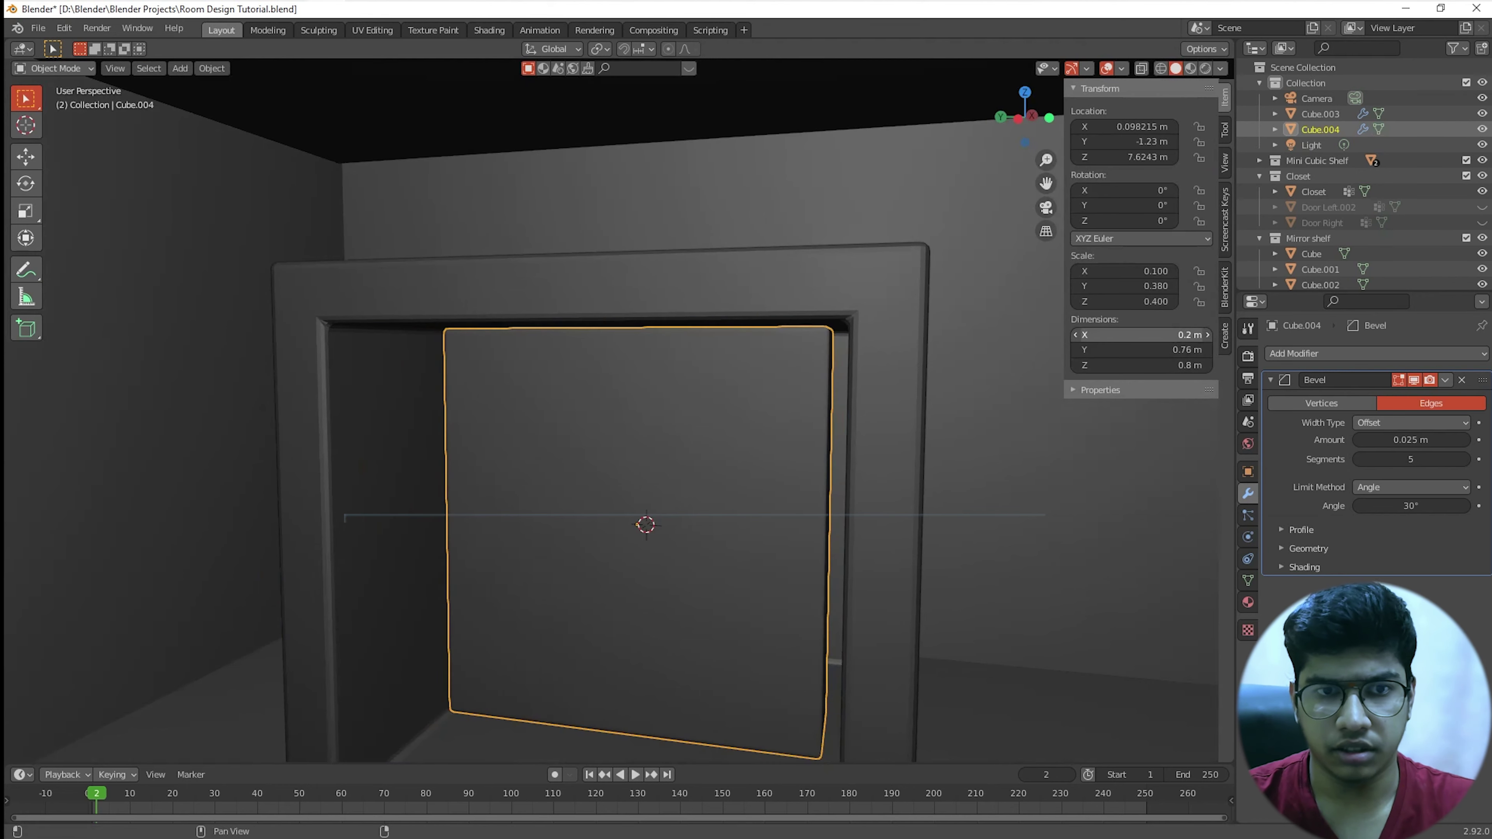
drag(1142, 335, 1142, 335)
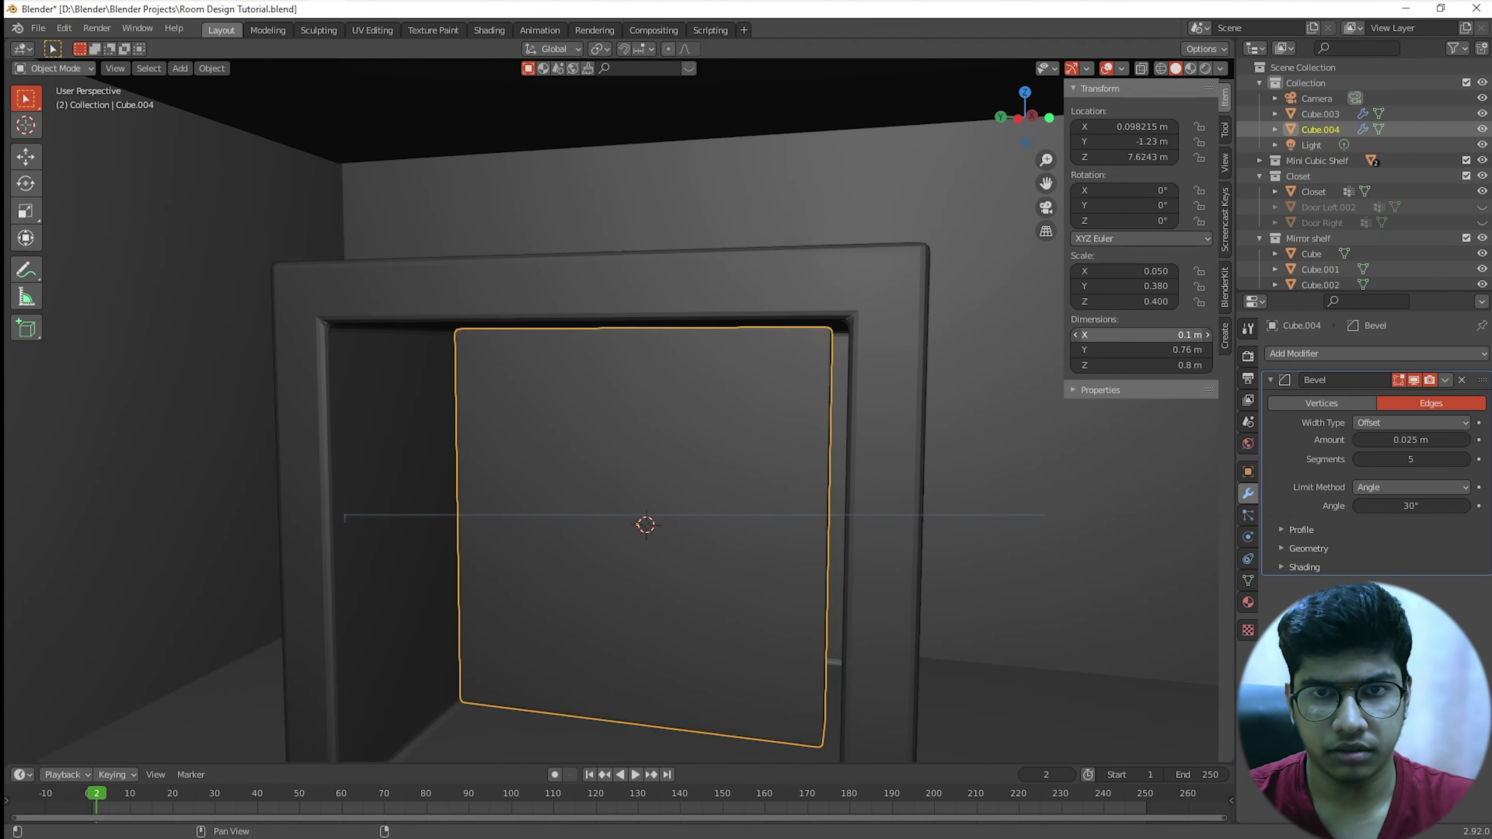
Step: Move the thin panel about -0.51 m along X to the front opening of the locker frame
scroll(743, 456, down, 4)
middle_drag(743, 456, 853, 493)
key(g)
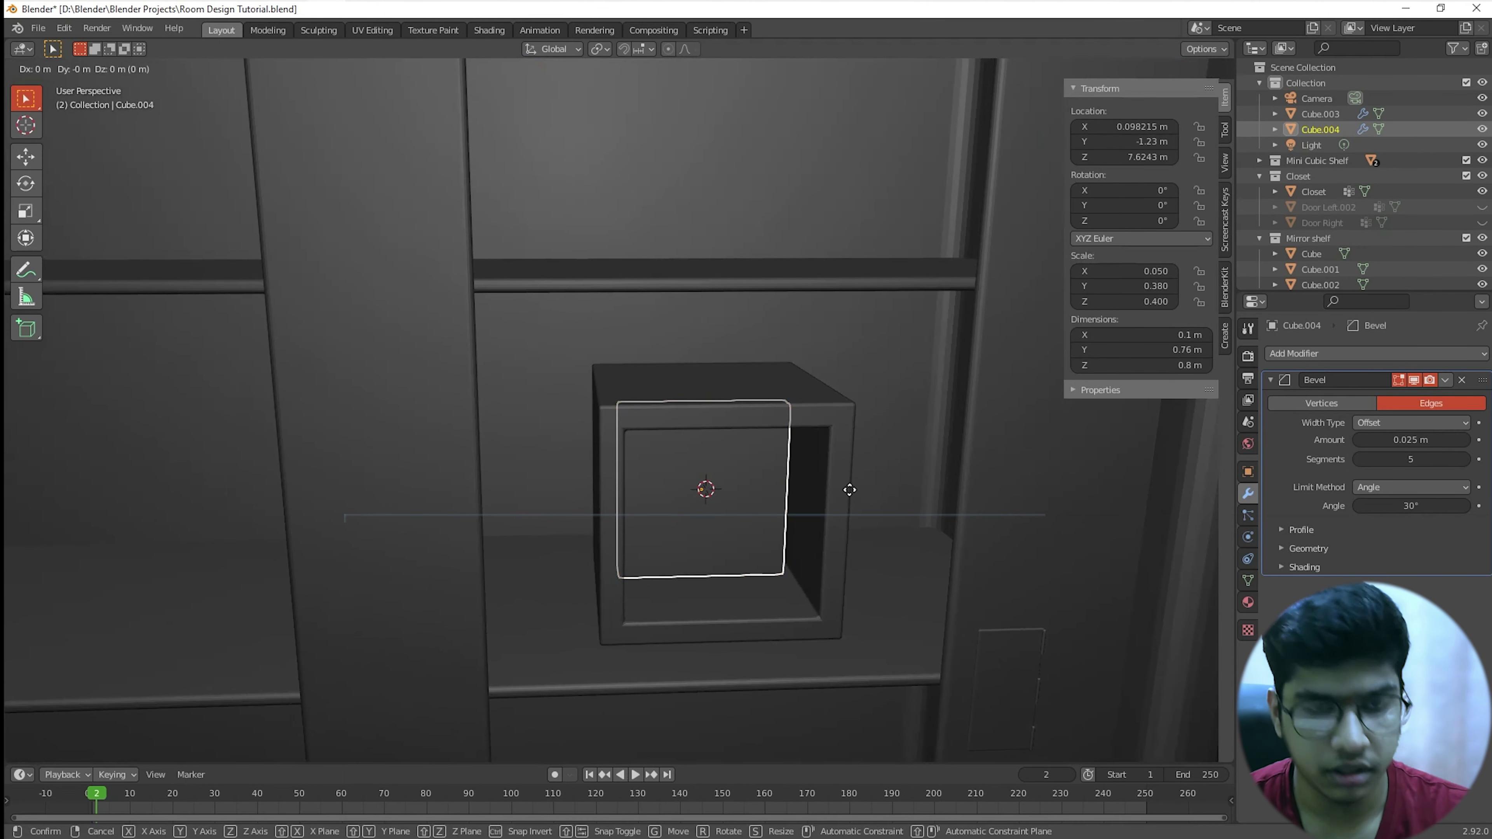
key(x)
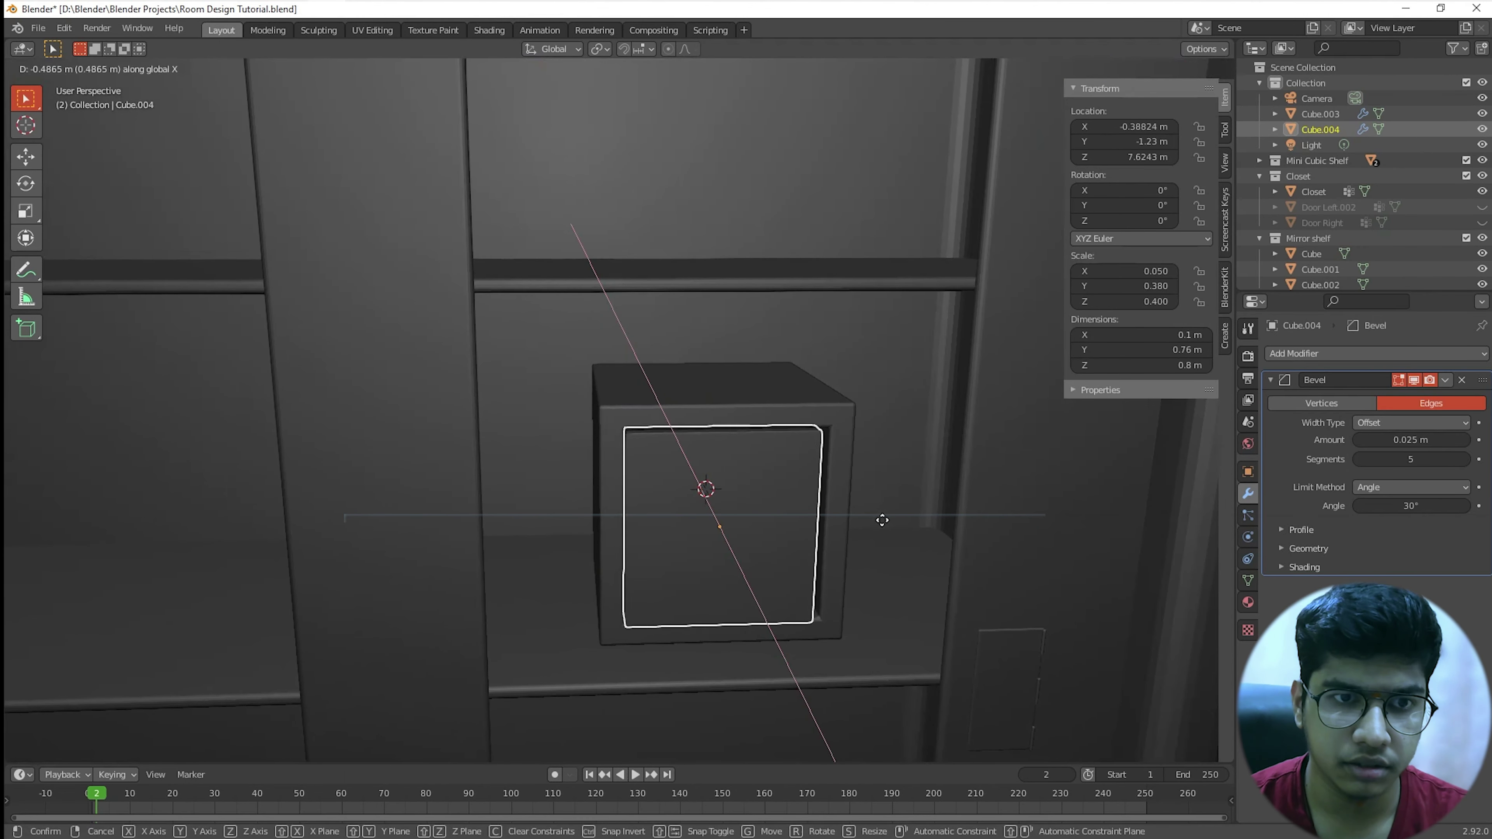
click(876, 521)
Step: Set the door panel's X dimension to 0.05 m
middle_drag(875, 522, 777, 481)
scroll(808, 520, up, 3)
scroll(904, 511, up, 4)
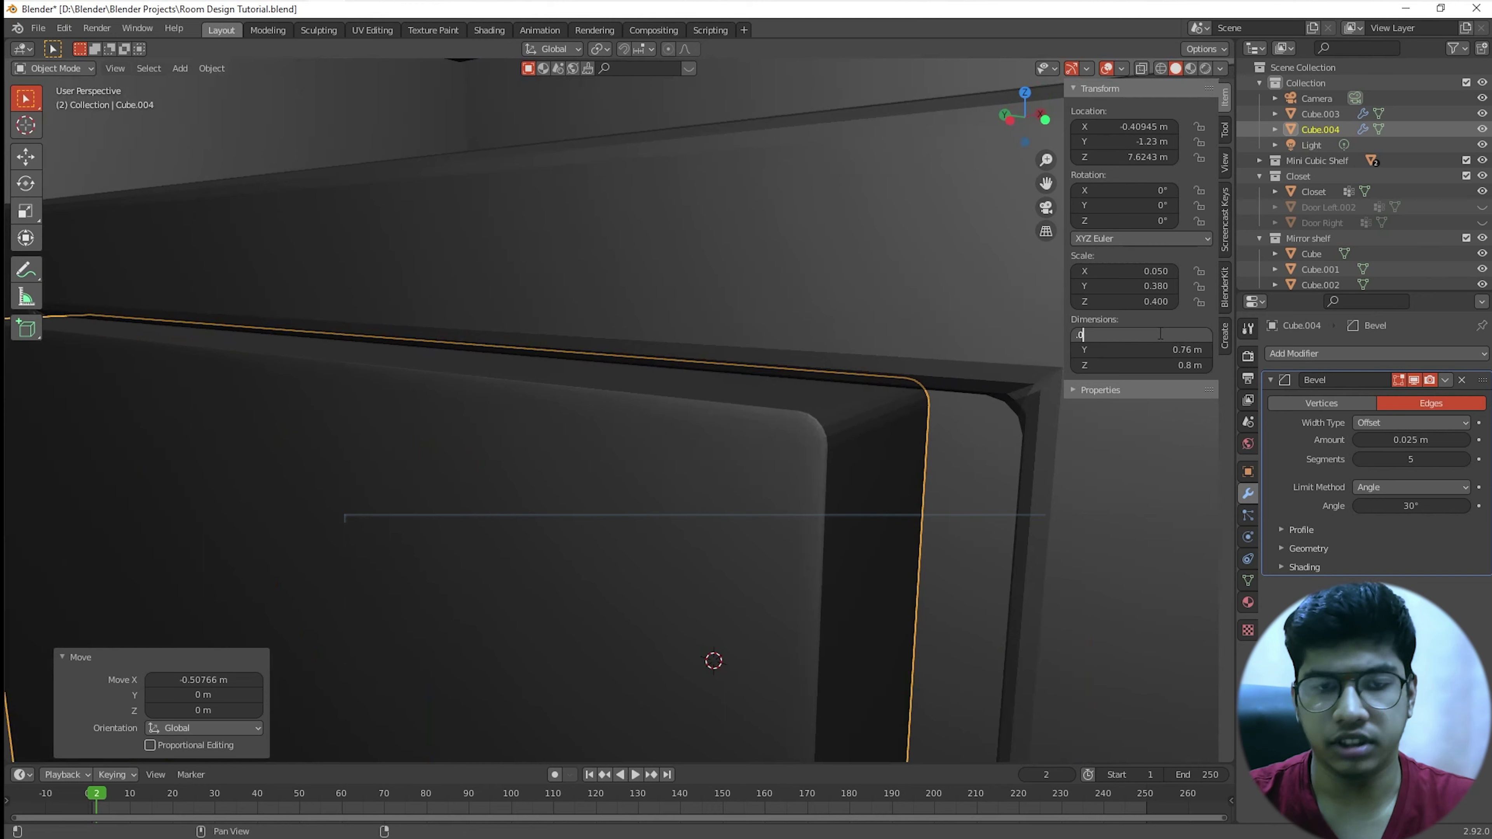
text(5)
key(Return)
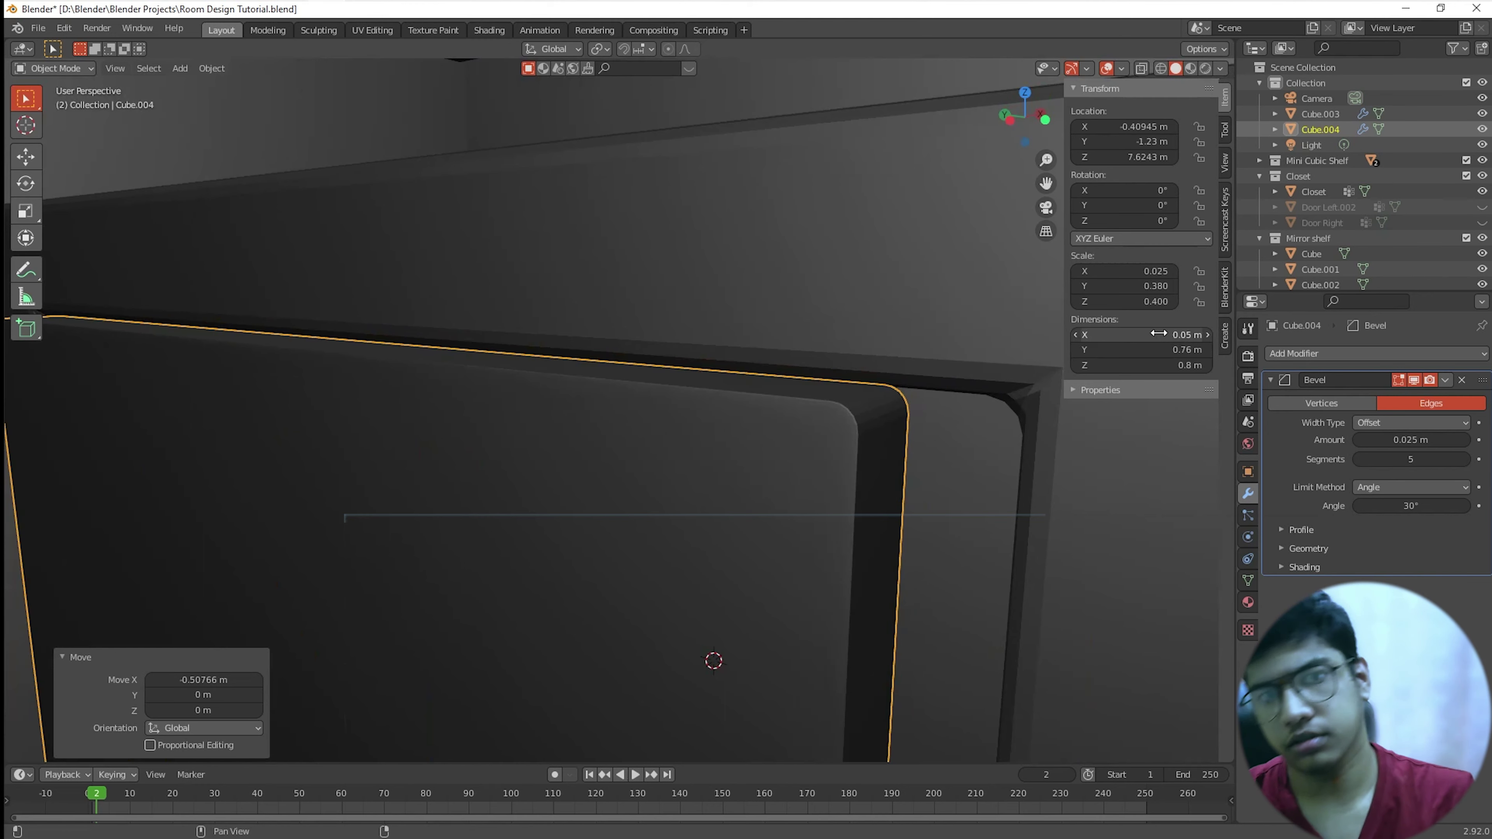
Step: Push the door panel slightly back into the frame by adjusting its X location to -0.37945 m
scroll(708, 527, down, 4)
middle_drag(708, 527, 725, 553)
scroll(814, 536, up, 2)
scroll(787, 536, up, 1)
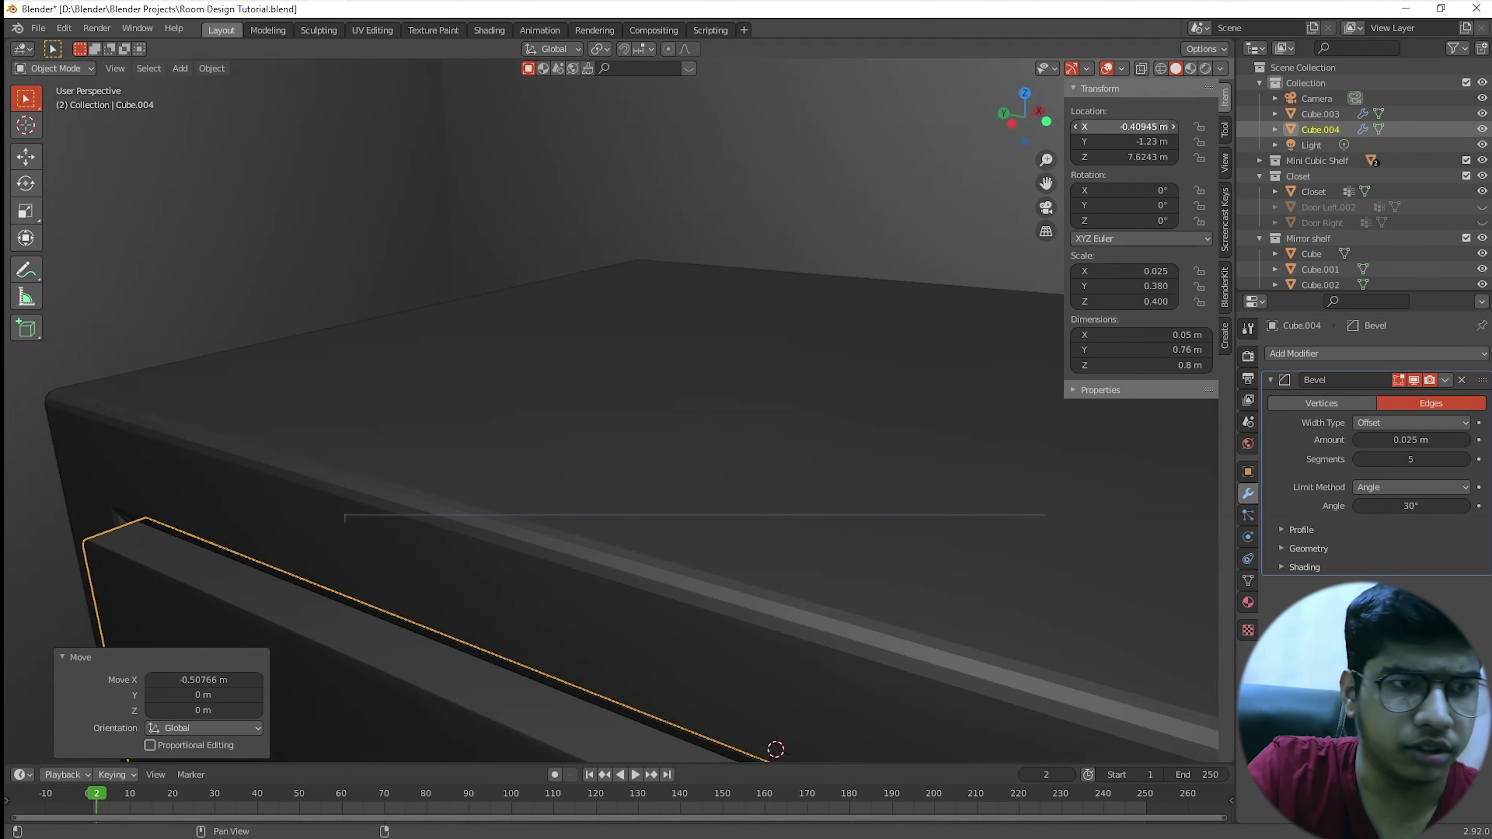
ctrl+scroll(1125, 127, down, 4)
ctrl+scroll(1125, 127, up, 8)
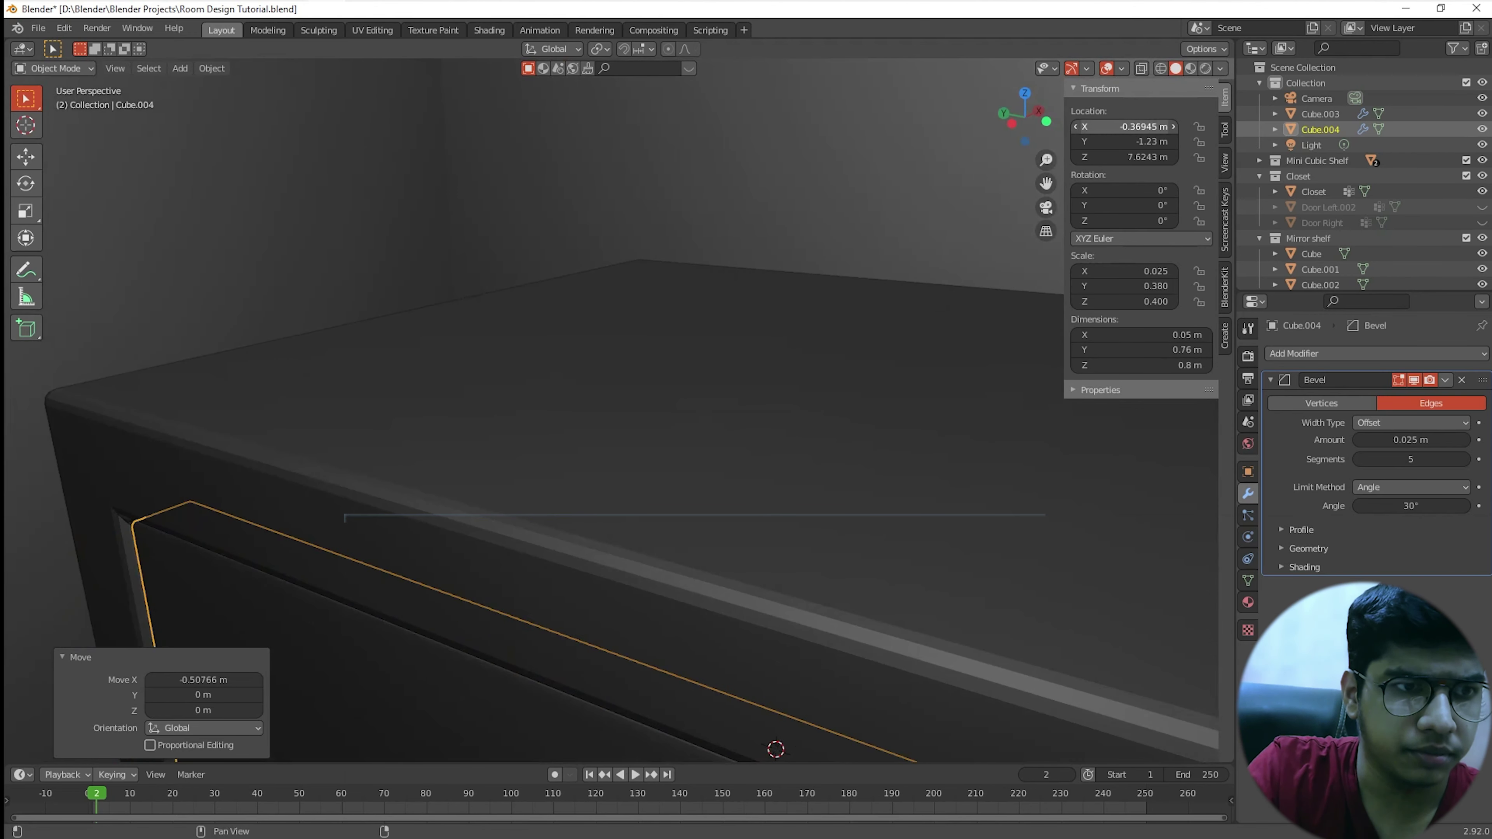
ctrl+scroll(1124, 127, down, 1)
ctrl+scroll(1125, 127, up, 1)
ctrl+scroll(1125, 127, down, 1)
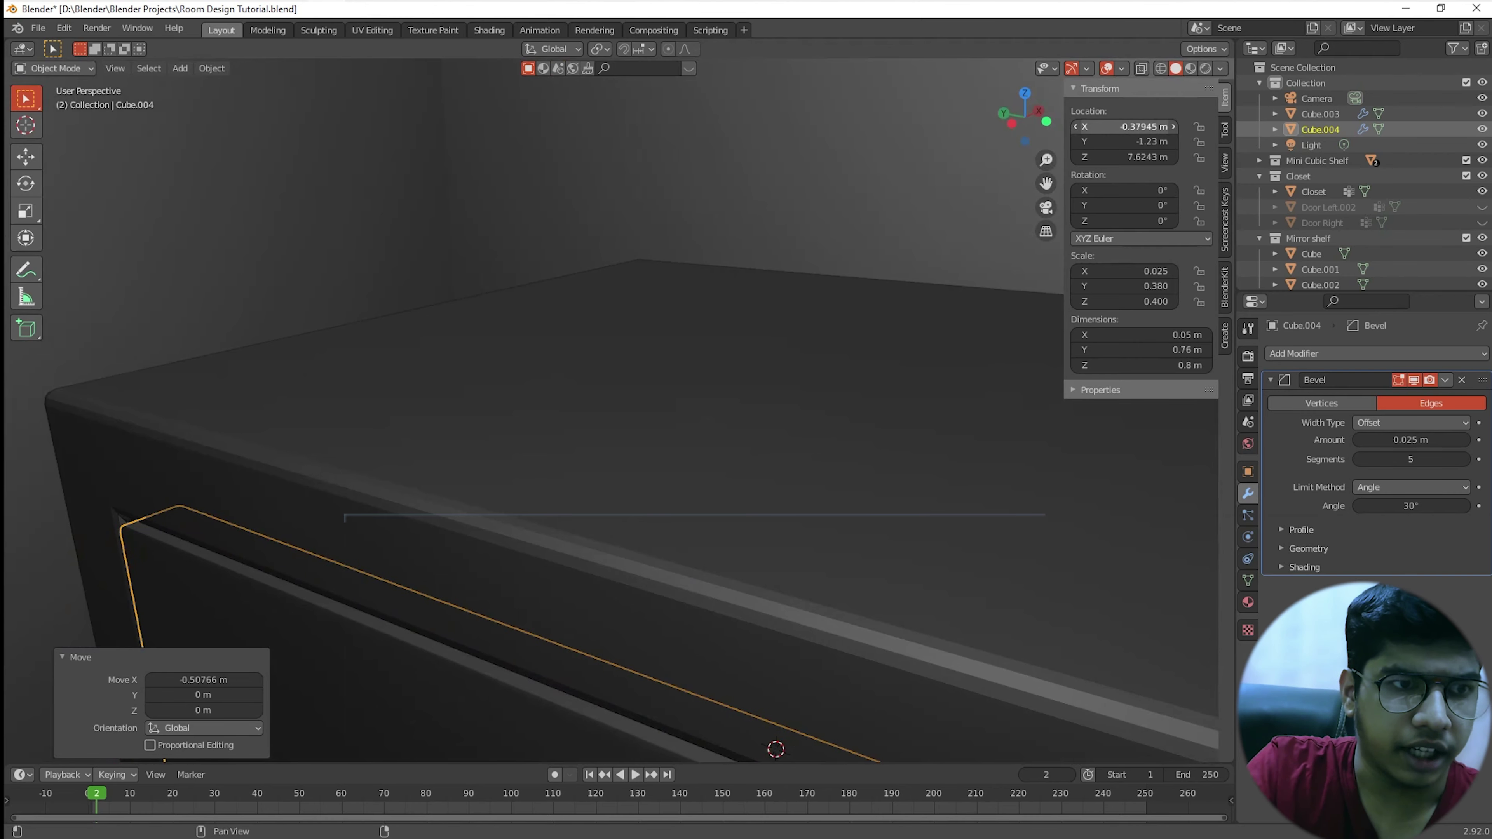
Step: Check the panel's depth at the frame's edge and fine-tune its X location to -0.36945 m
middle_drag(569, 387, 612, 383)
scroll(573, 384, down, 5)
scroll(758, 464, up, 3)
shift+middle_drag(758, 465, 745, 432)
scroll(682, 429, up, 1)
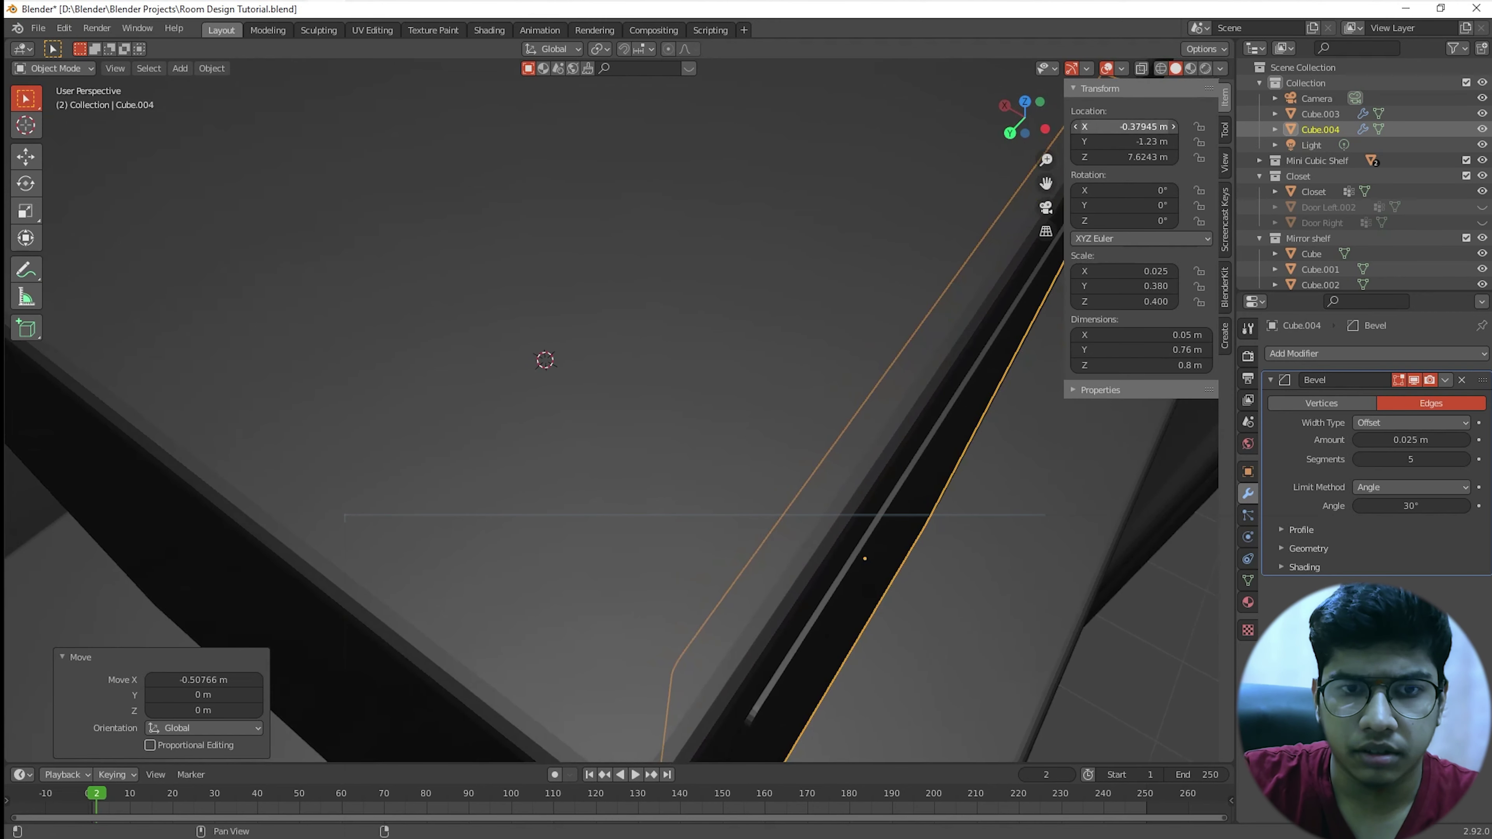
drag(1125, 127, 1126, 127)
scroll(942, 368, down, 3)
middle_drag(942, 368, 840, 313)
scroll(844, 348, up, 3)
scroll(821, 323, down, 3)
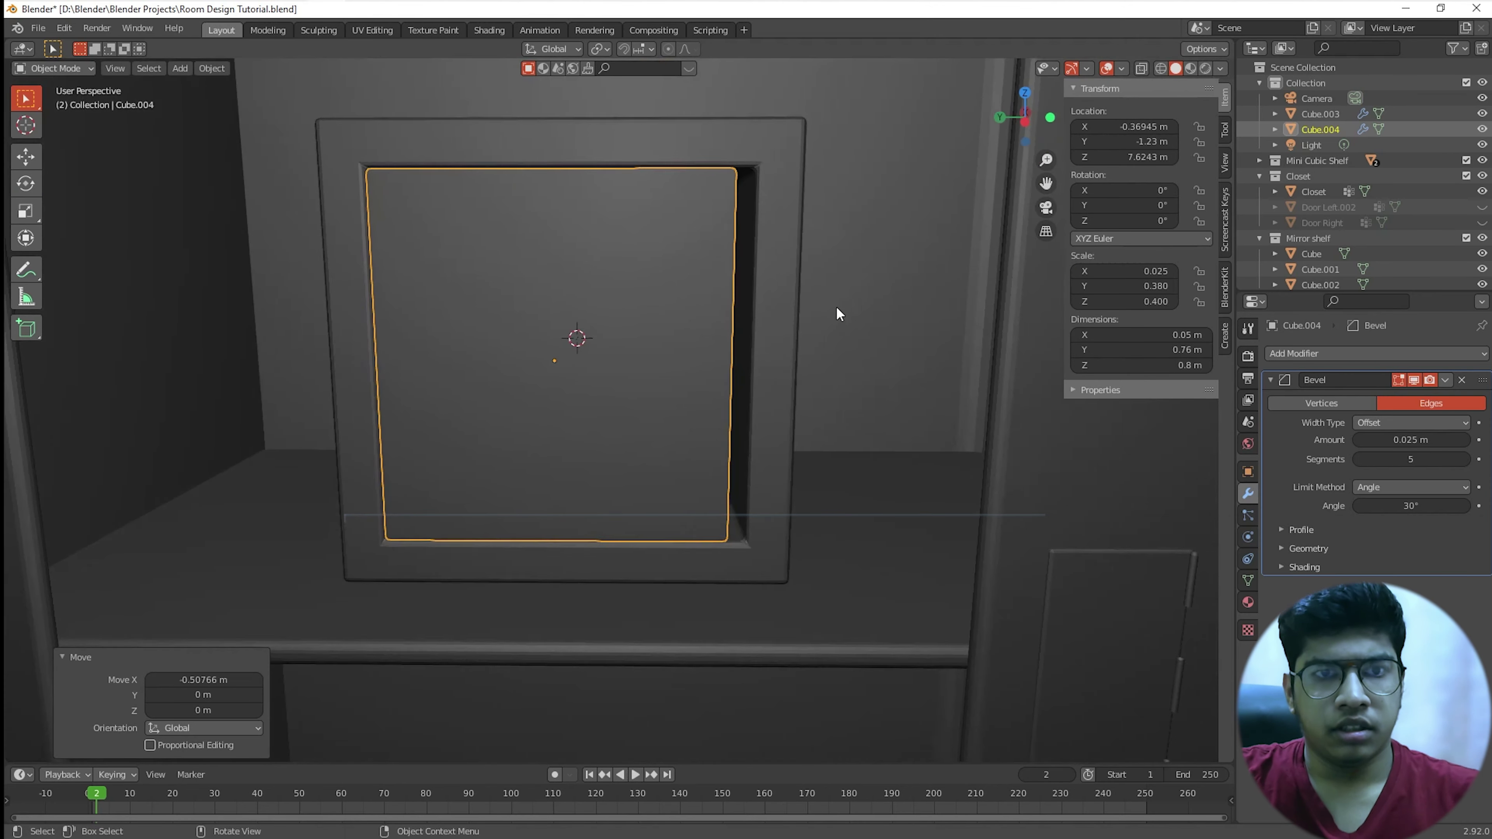
Step: Add two horizontal loop cuts across the door panel in Edit Mode and scale them by 0.5 along Z
scroll(865, 403, up, 2)
key(Tab)
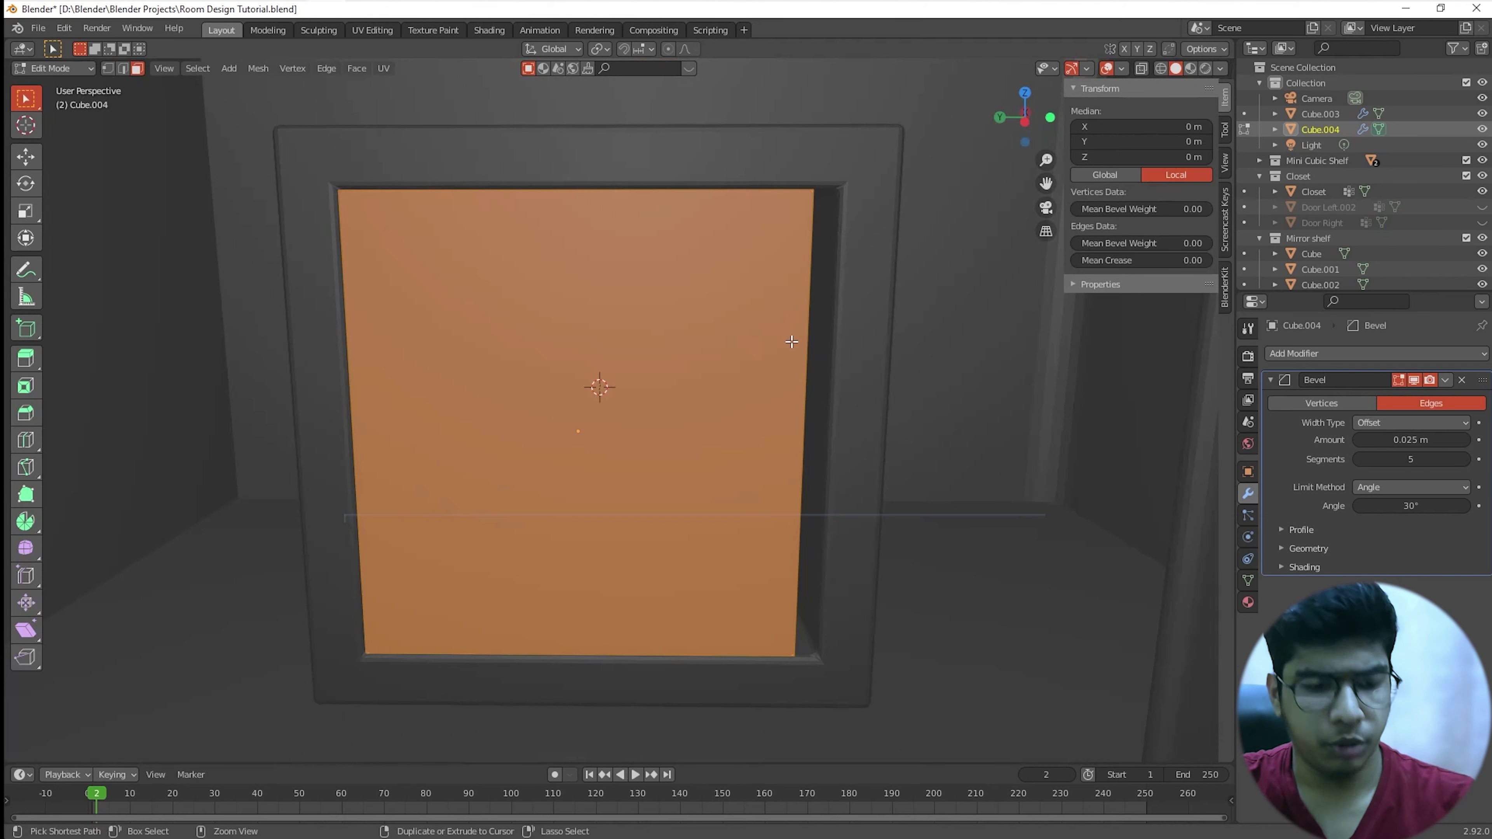
key(ctrl+r)
scroll(791, 342, up, 2)
scroll(791, 342, down, 1)
click(791, 342)
right_click(791, 344)
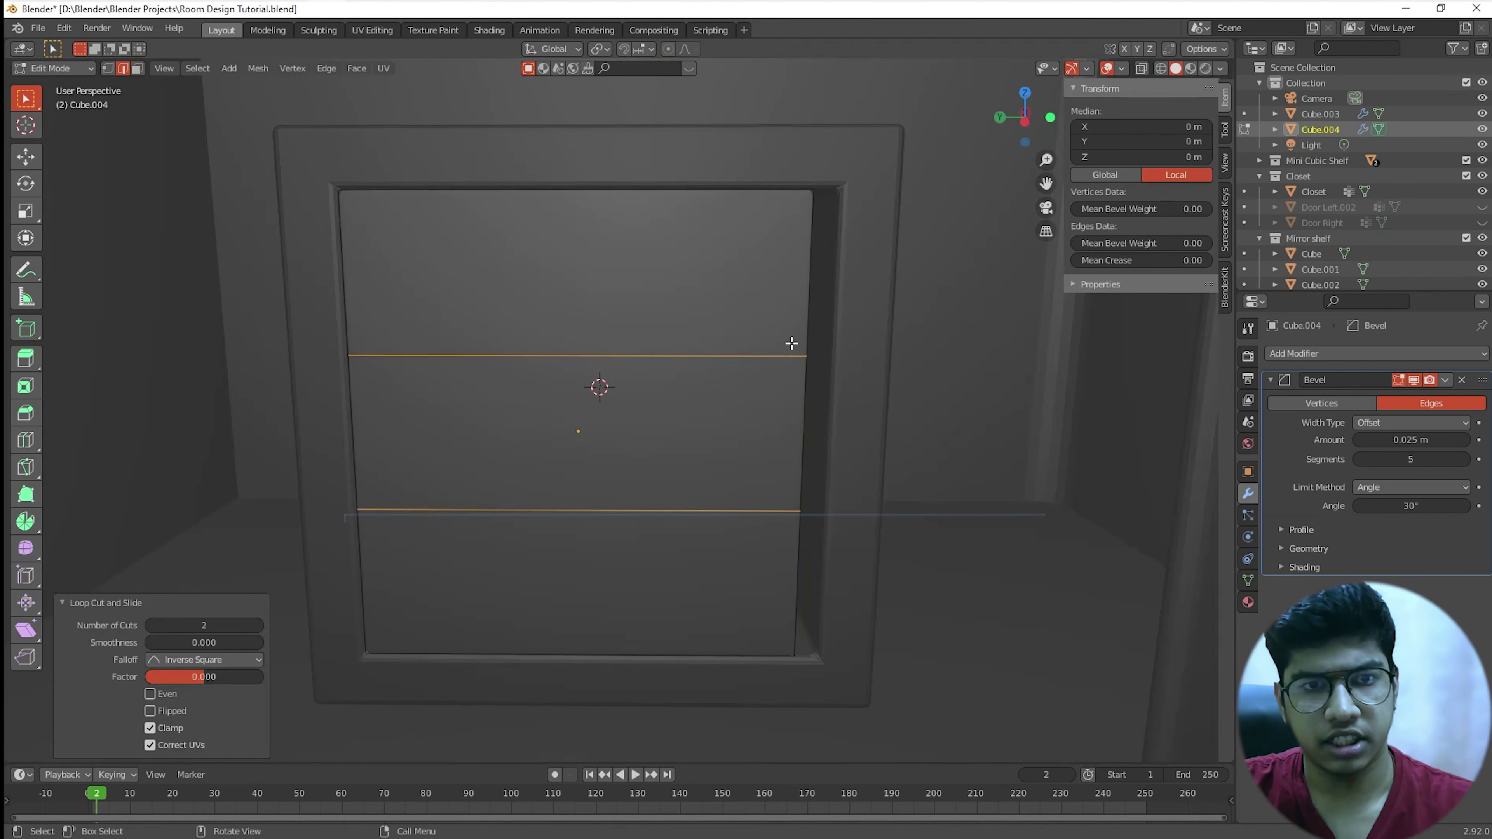
text(sz)
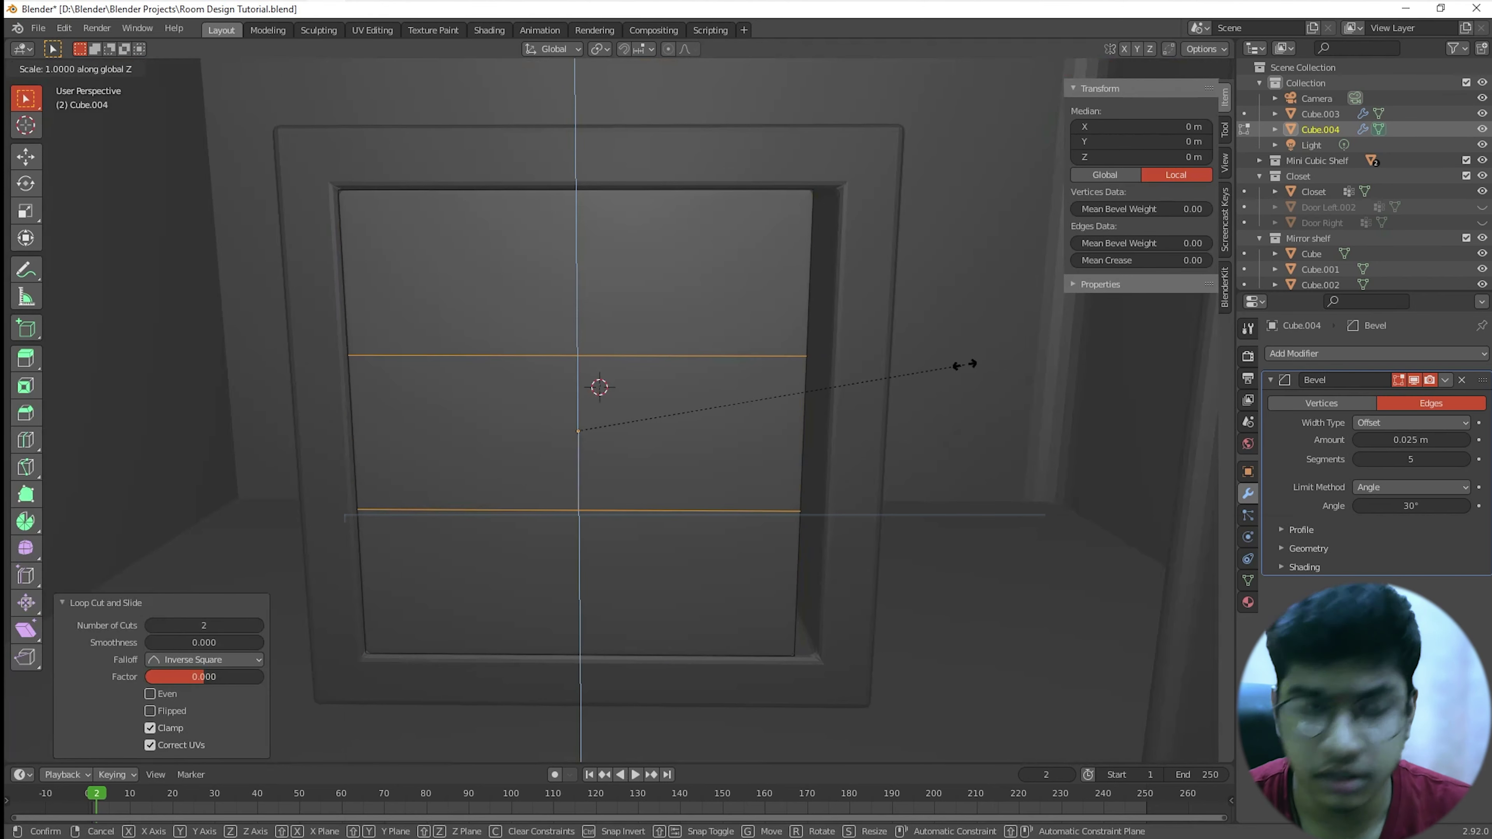
text(0.5)
key(Return)
Step: Extrude the upper and lower faces of the door's gap-side edge by 0.0375 m, leaving the middle face as a handle notch
middle_drag(919, 387, 730, 323)
click(732, 323)
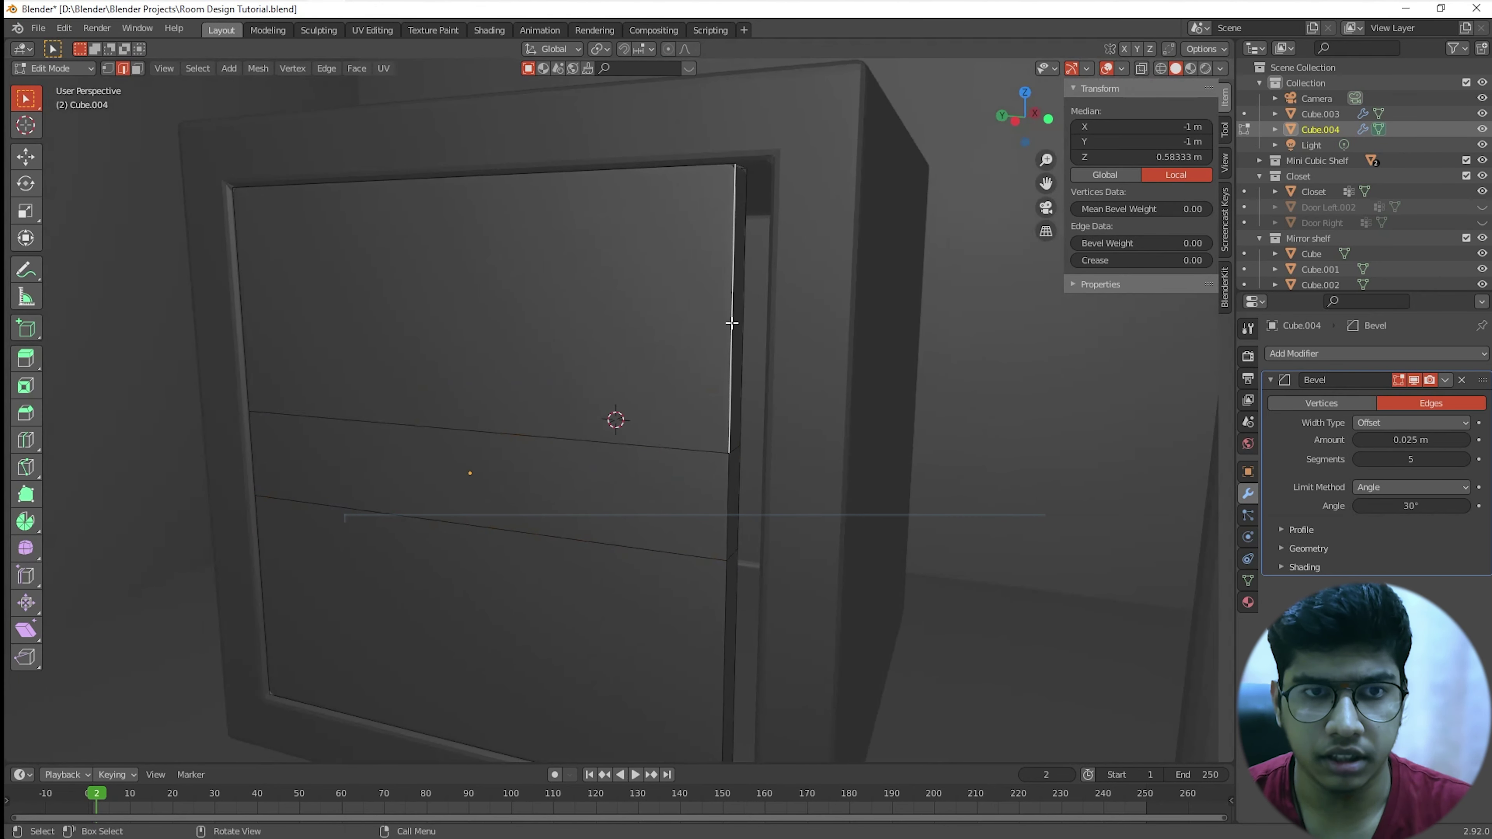
key(3)
click(739, 328)
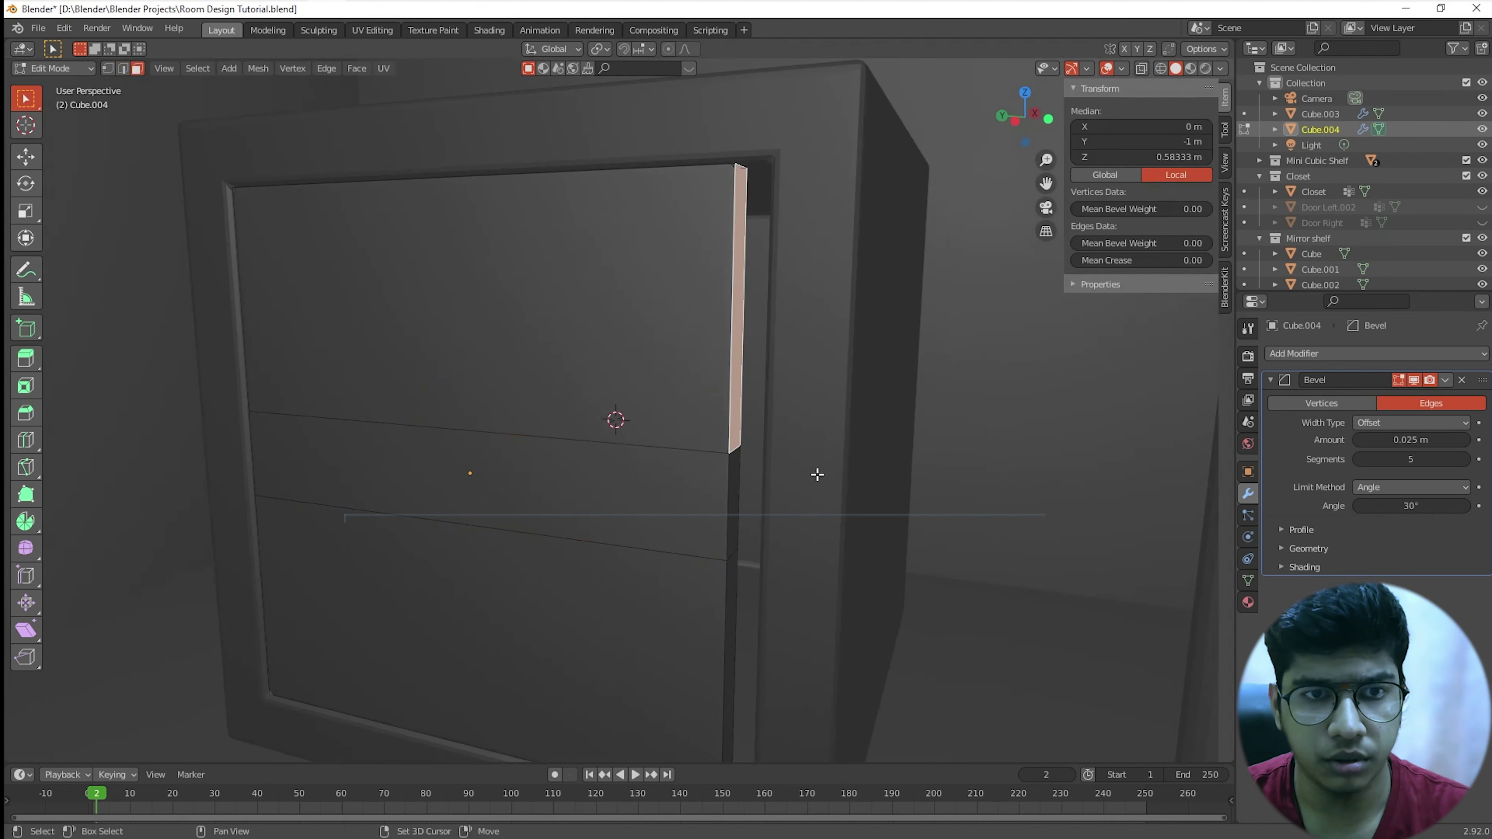
shift+middle_drag(726, 567, 846, 574)
shift+click(733, 487)
text(e)
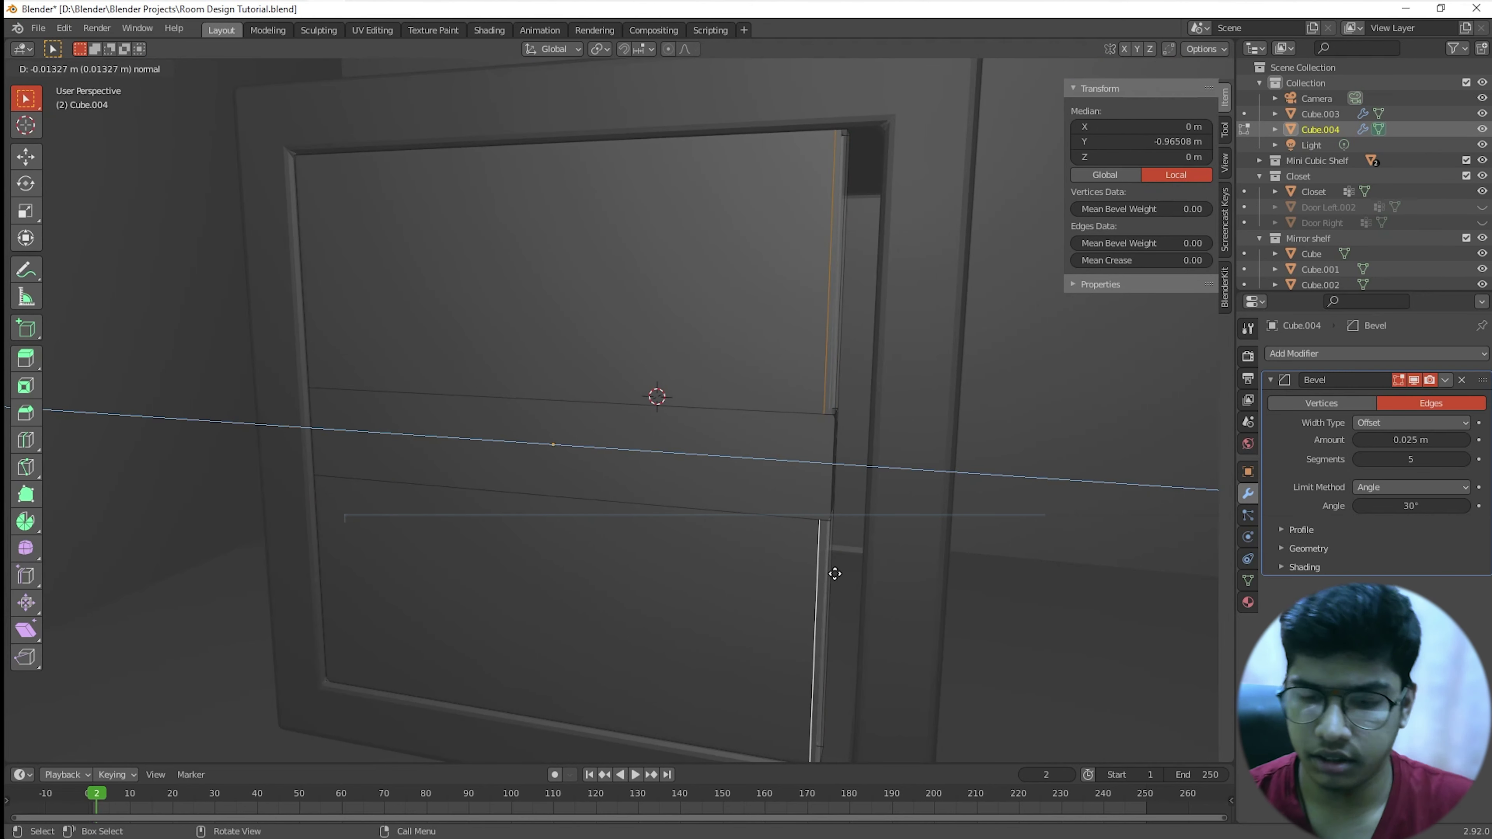
text(.025)
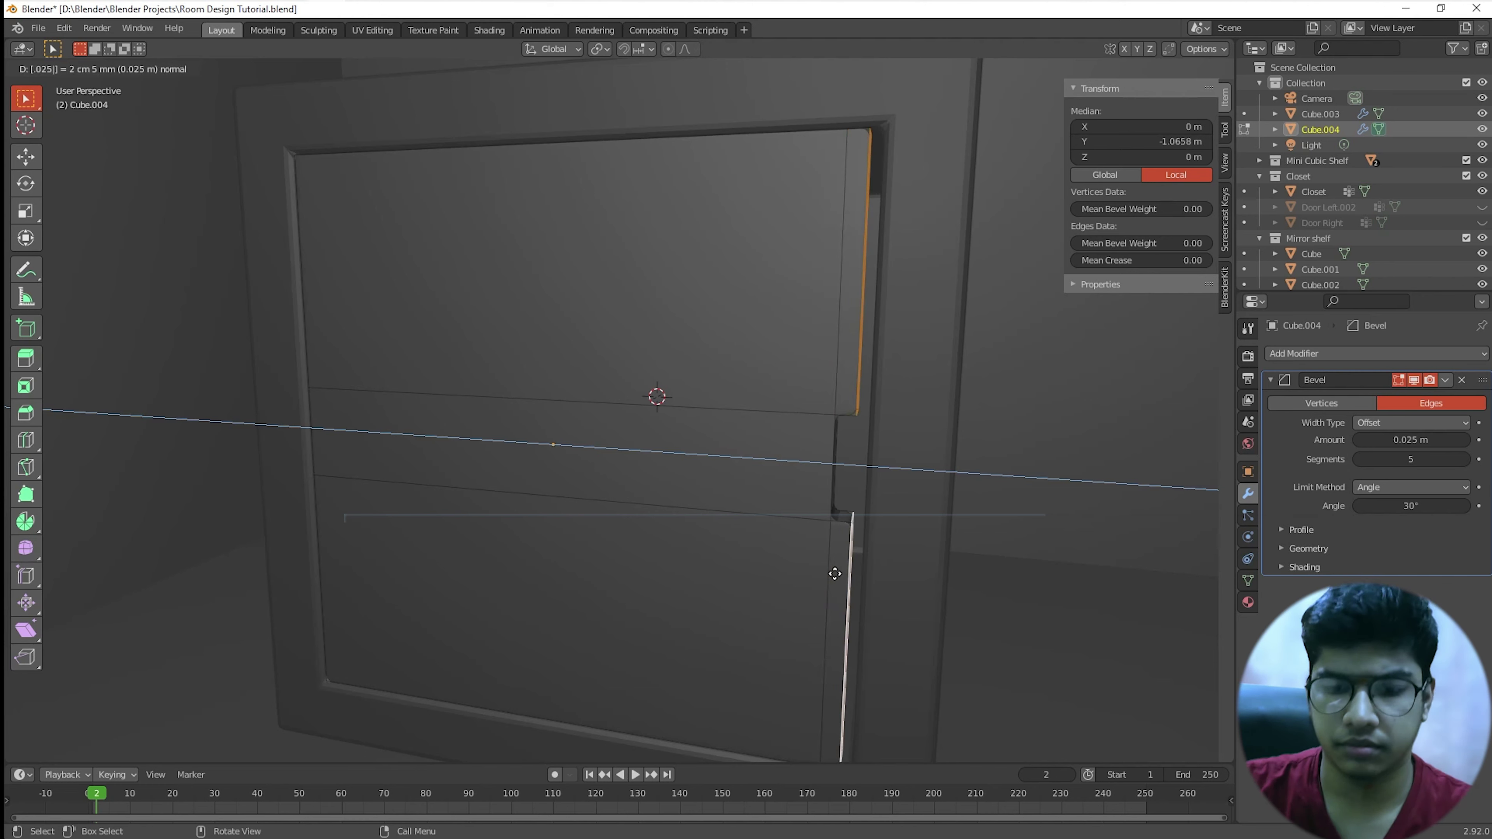
key(BackSpace)
key(BackSpace)
key(BackSpace)
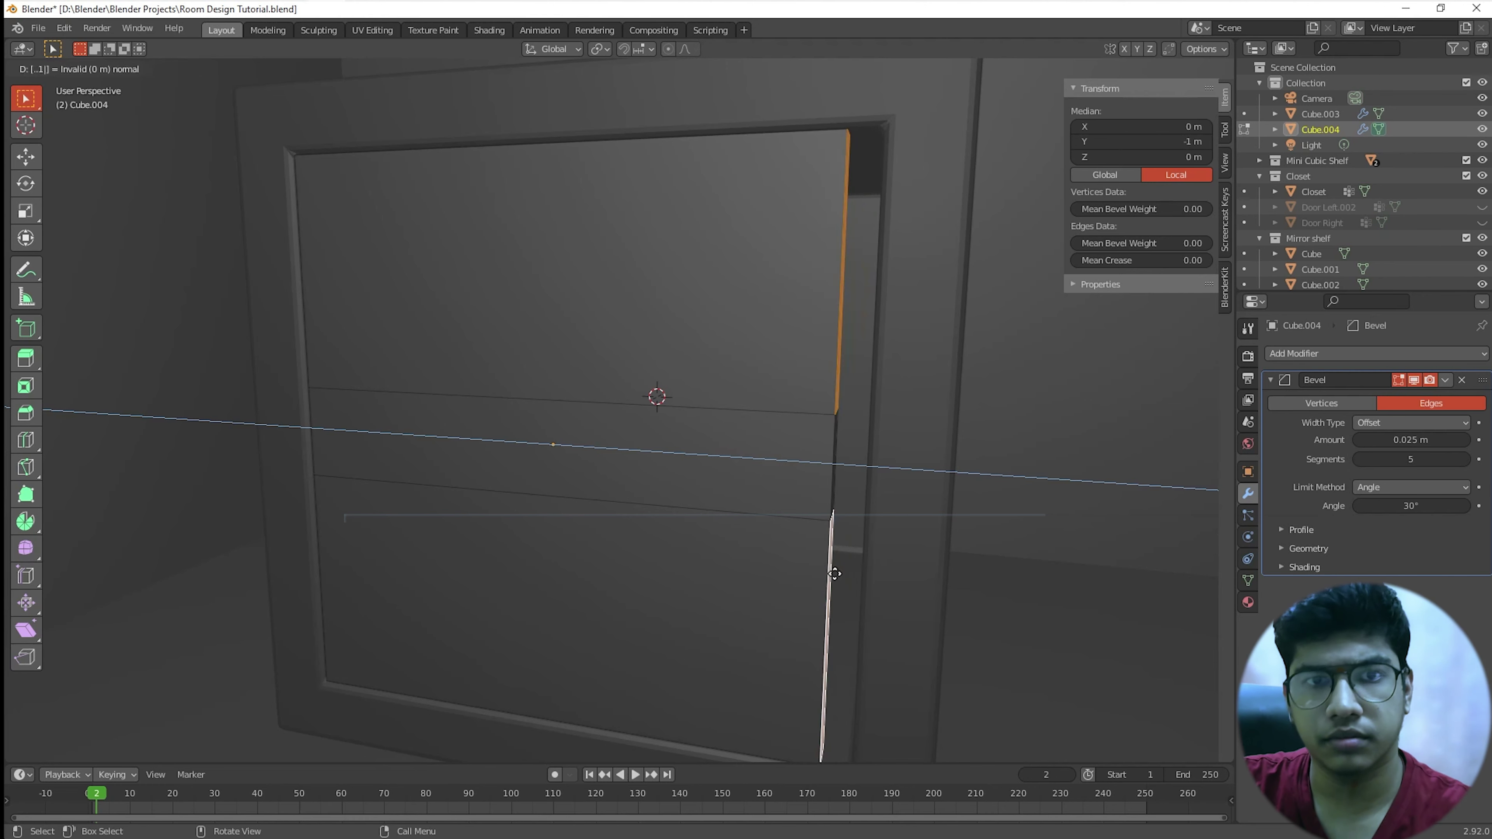
text(1)
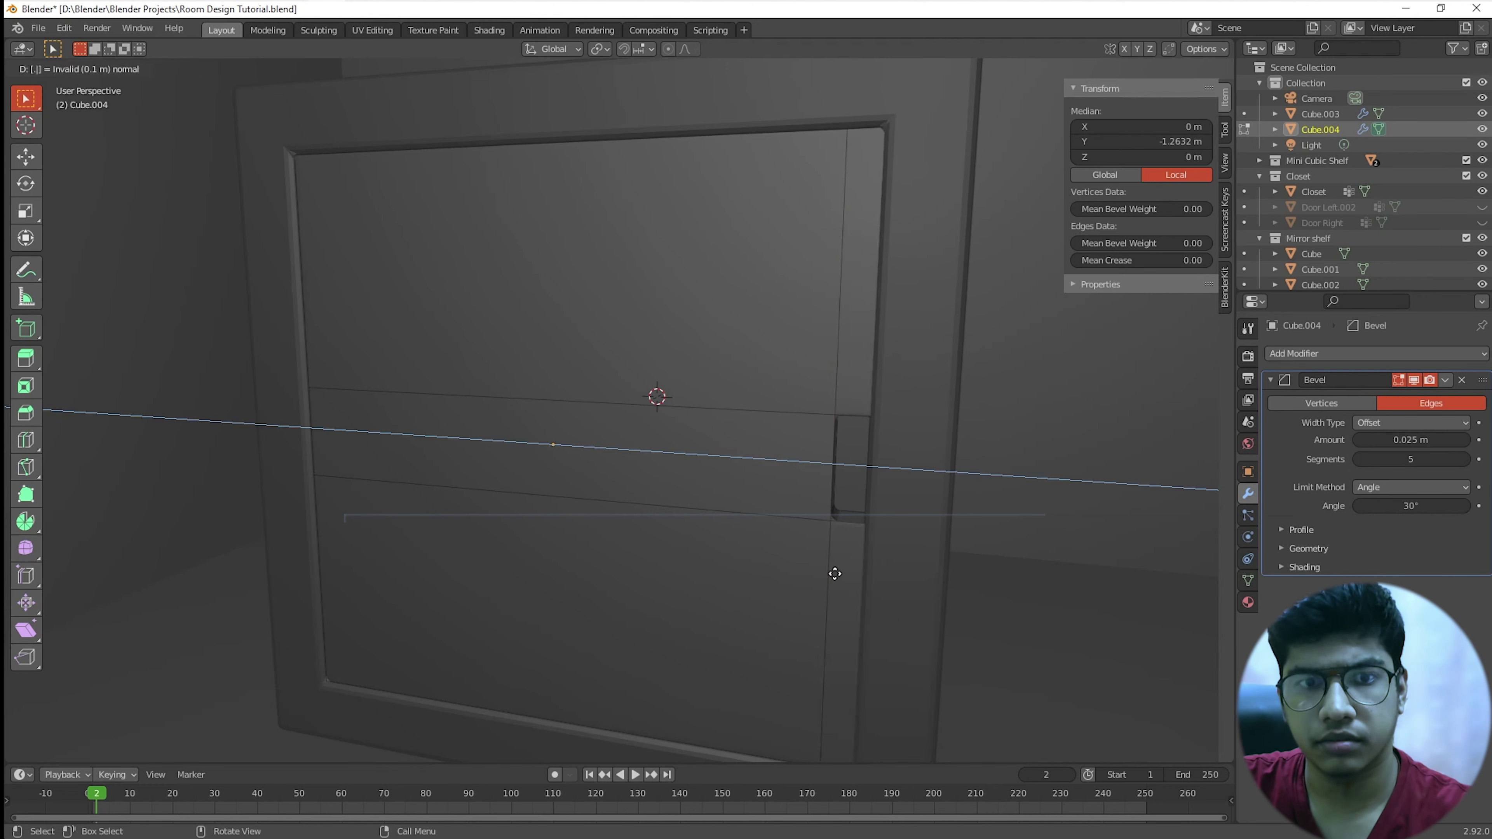
text(035)
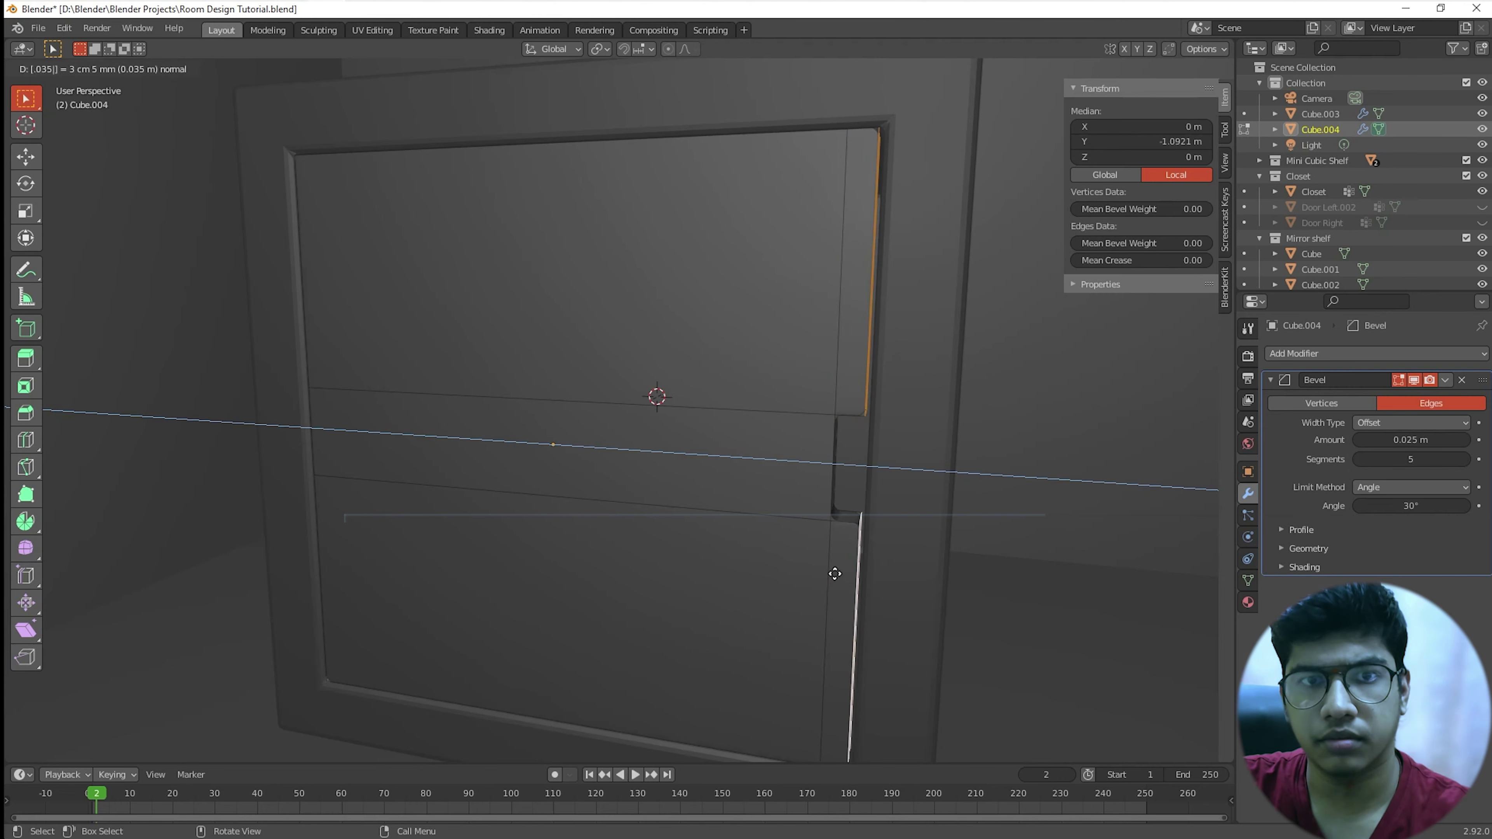
key(BackSpace)
text(75)
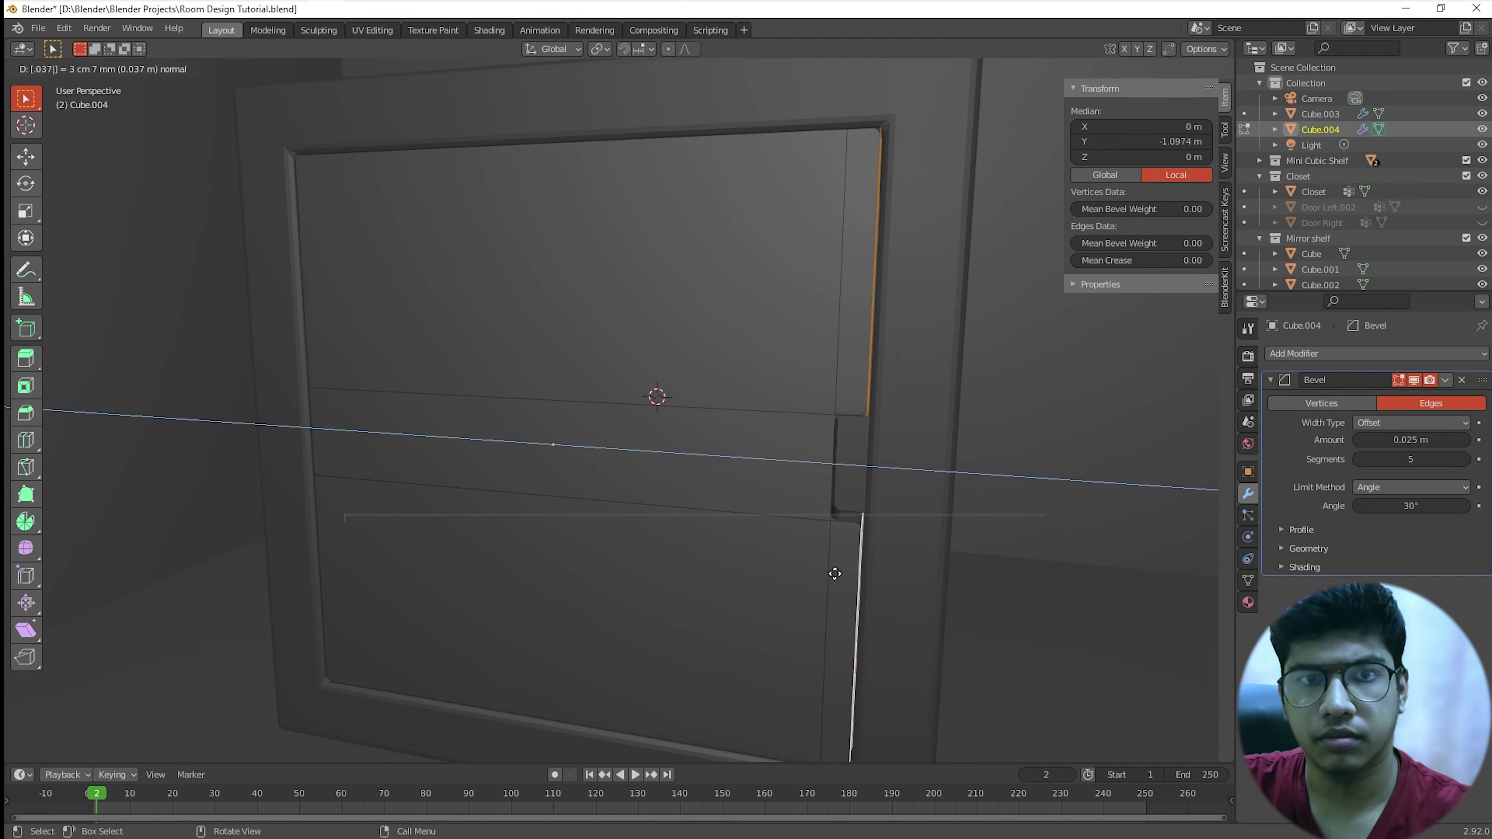
key(Return)
Step: Inspect the handle notch up close, return to Object Mode and view the whole door in its frame
scroll(926, 417, up, 6)
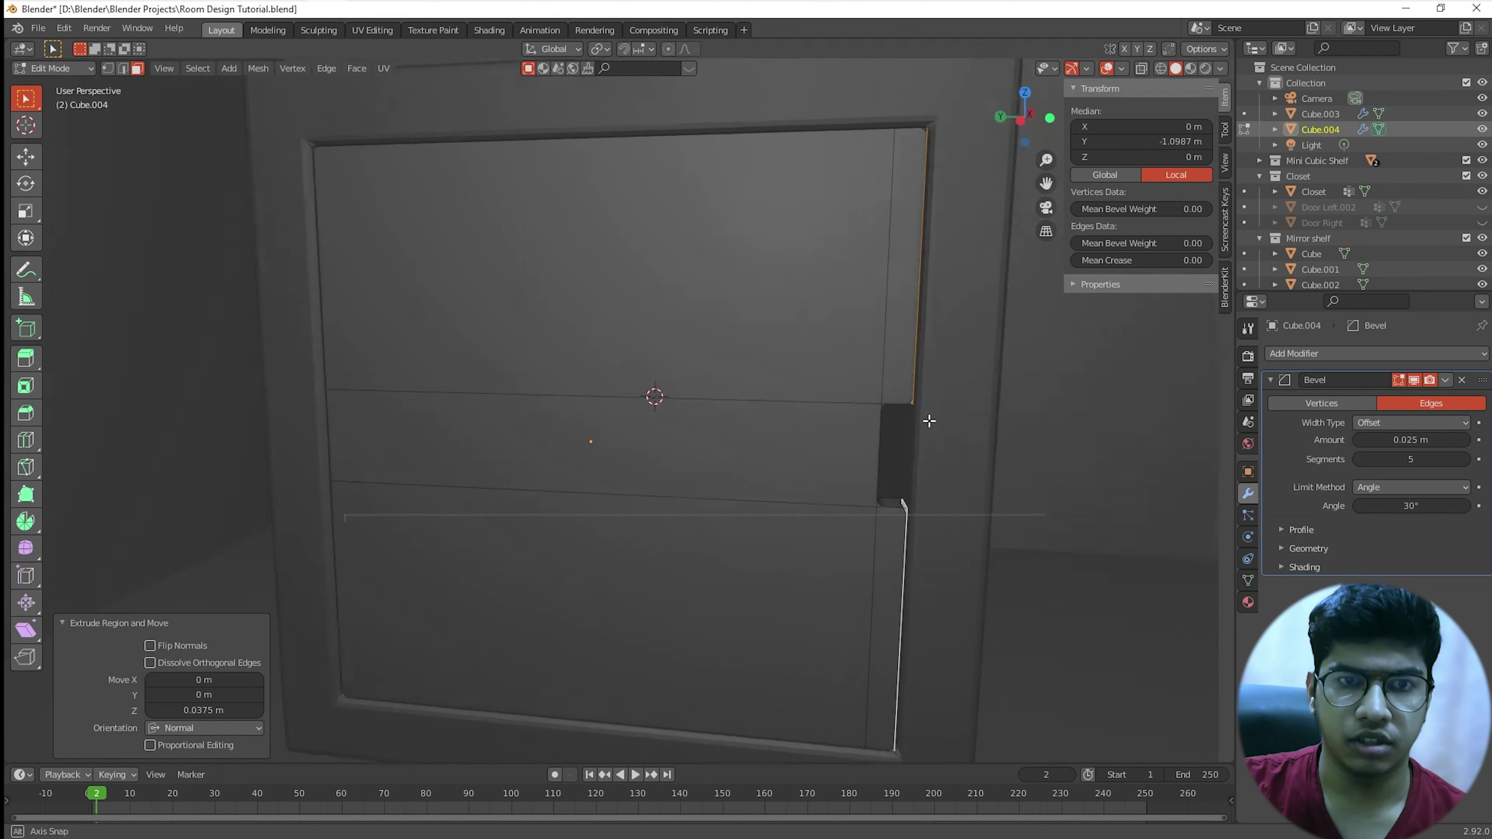
middle_drag(878, 500, 853, 476)
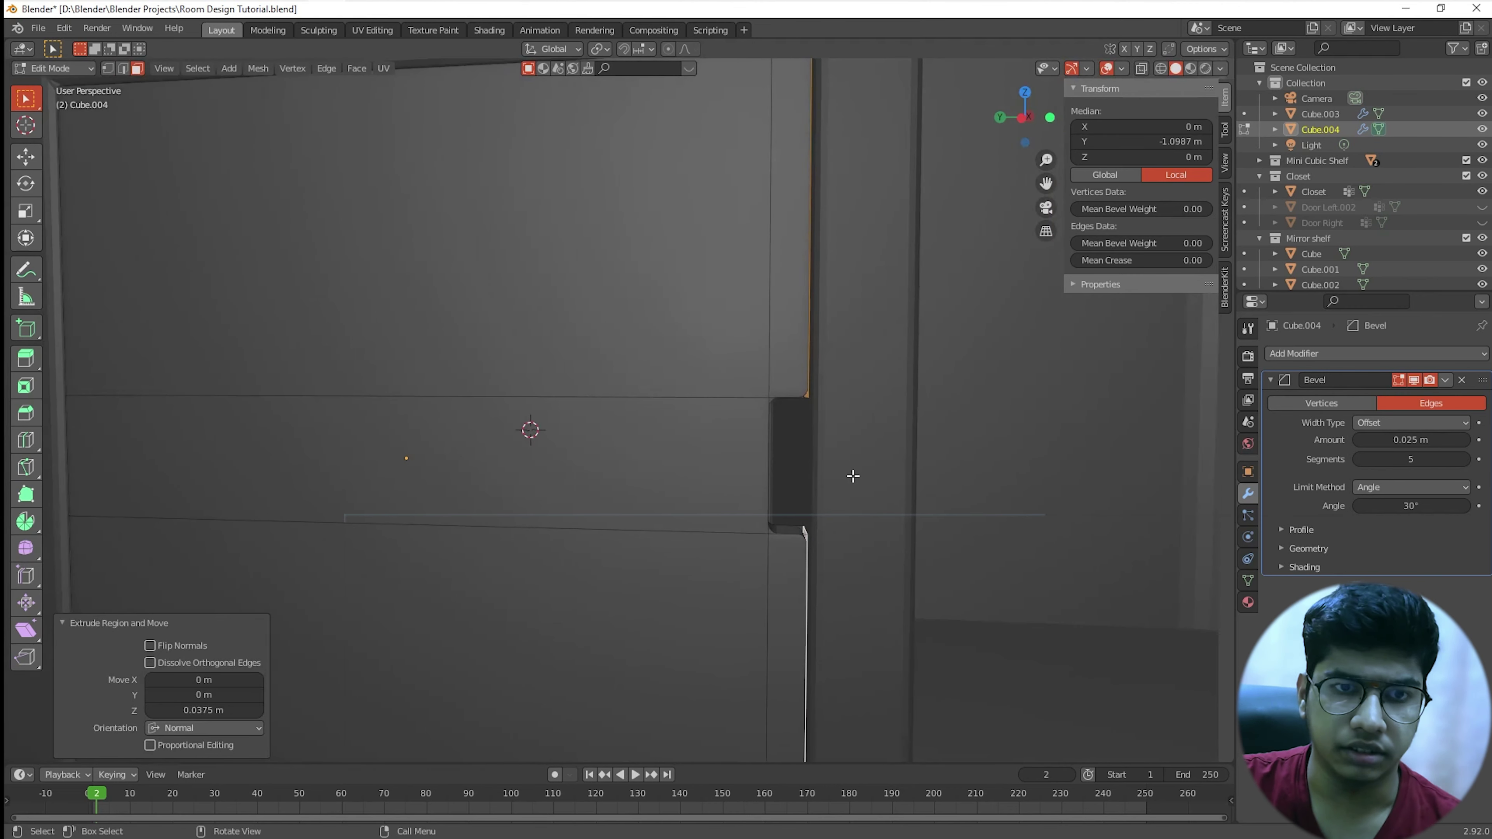
key(Tab)
scroll(825, 496, up, 2)
scroll(834, 497, down, 4)
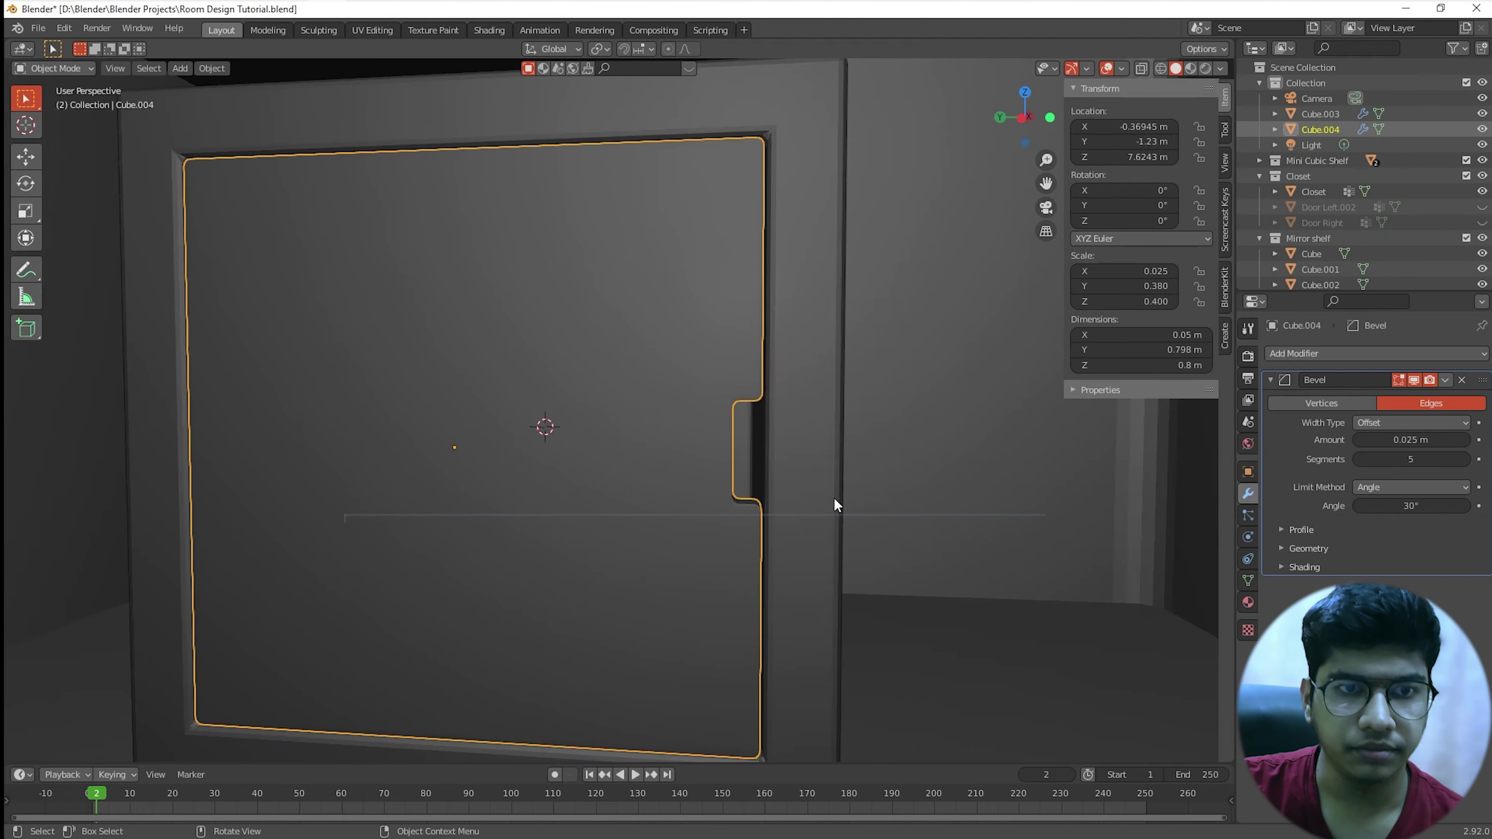
scroll(857, 503, down, 4)
scroll(835, 506, up, 2)
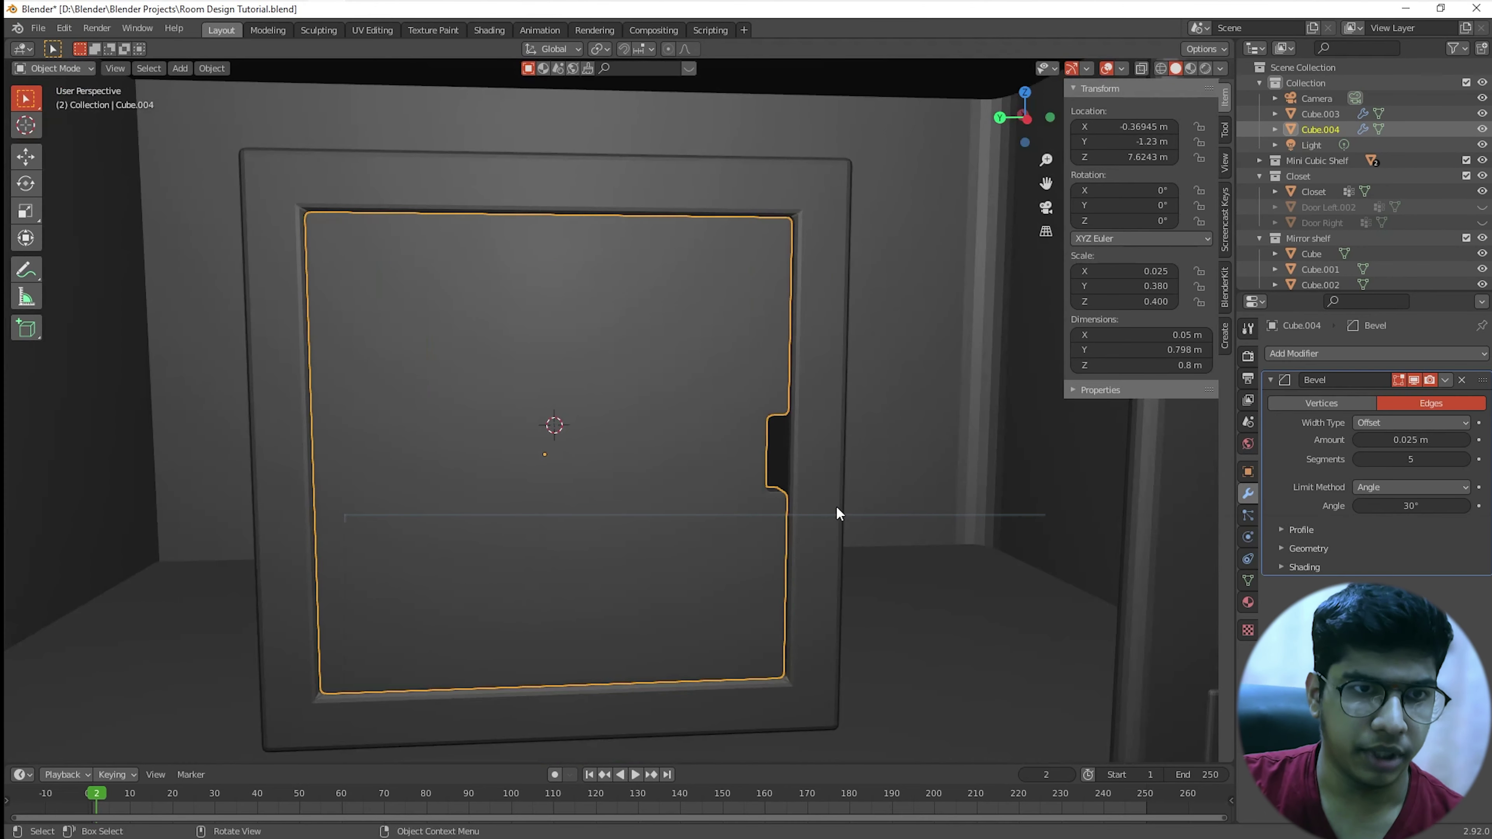
Step: Add a new cube at the 3D cursor and scale it down to about 0.079
key(shift+a)
mouse_move(832, 506)
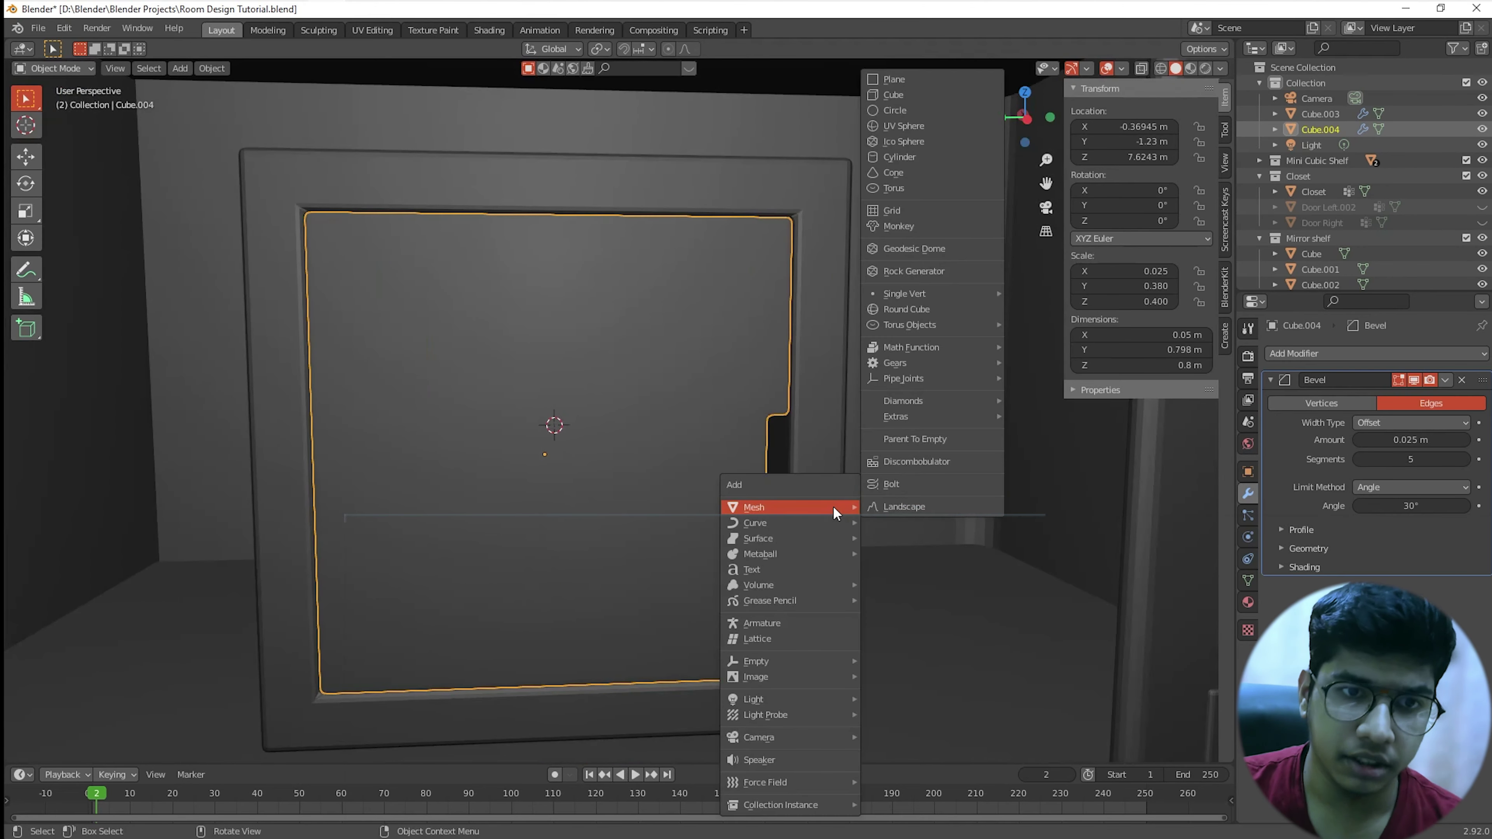
click(897, 95)
scroll(663, 464, down, 3)
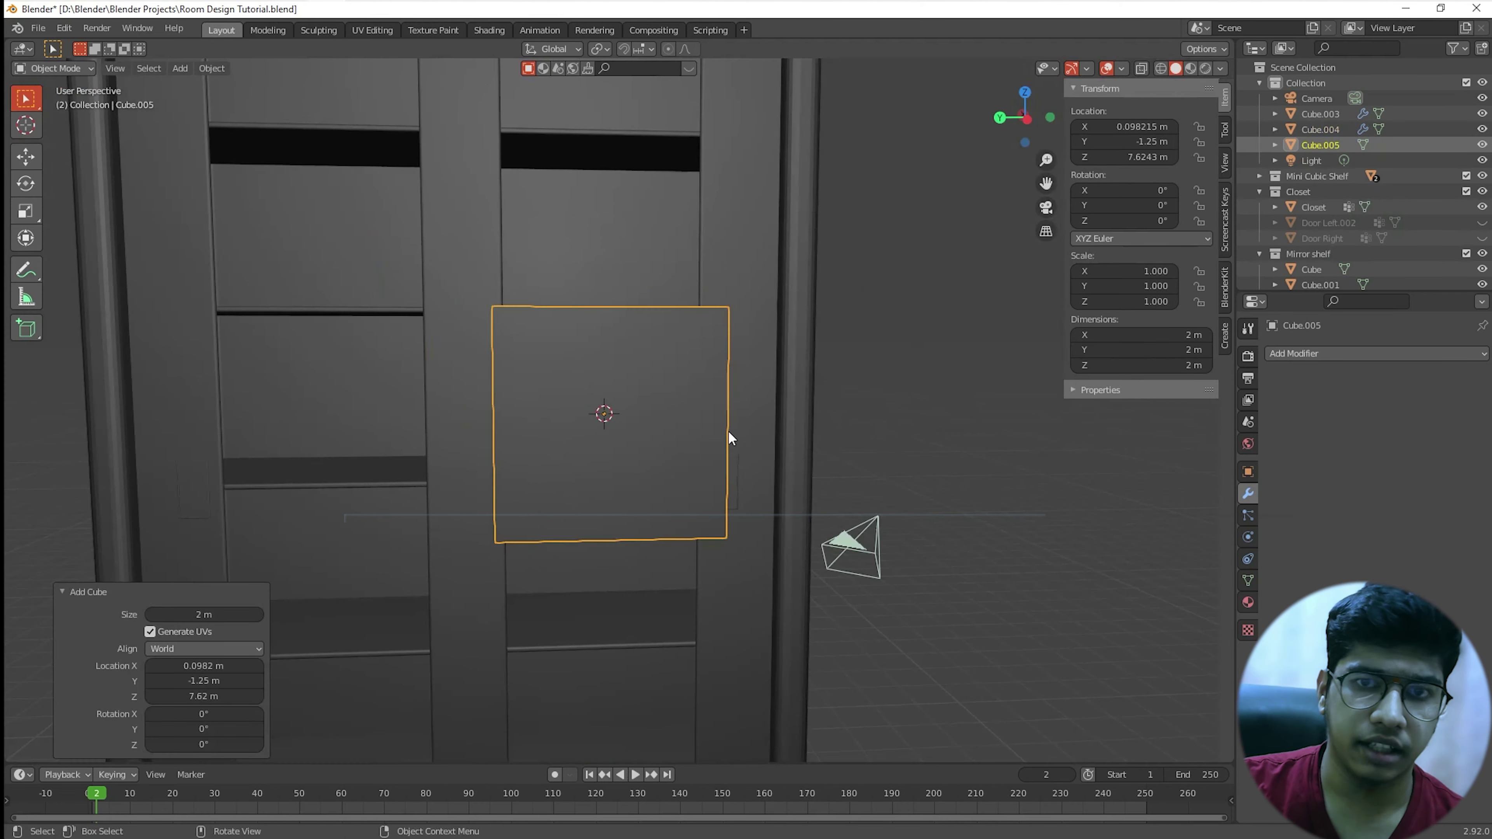
key(s)
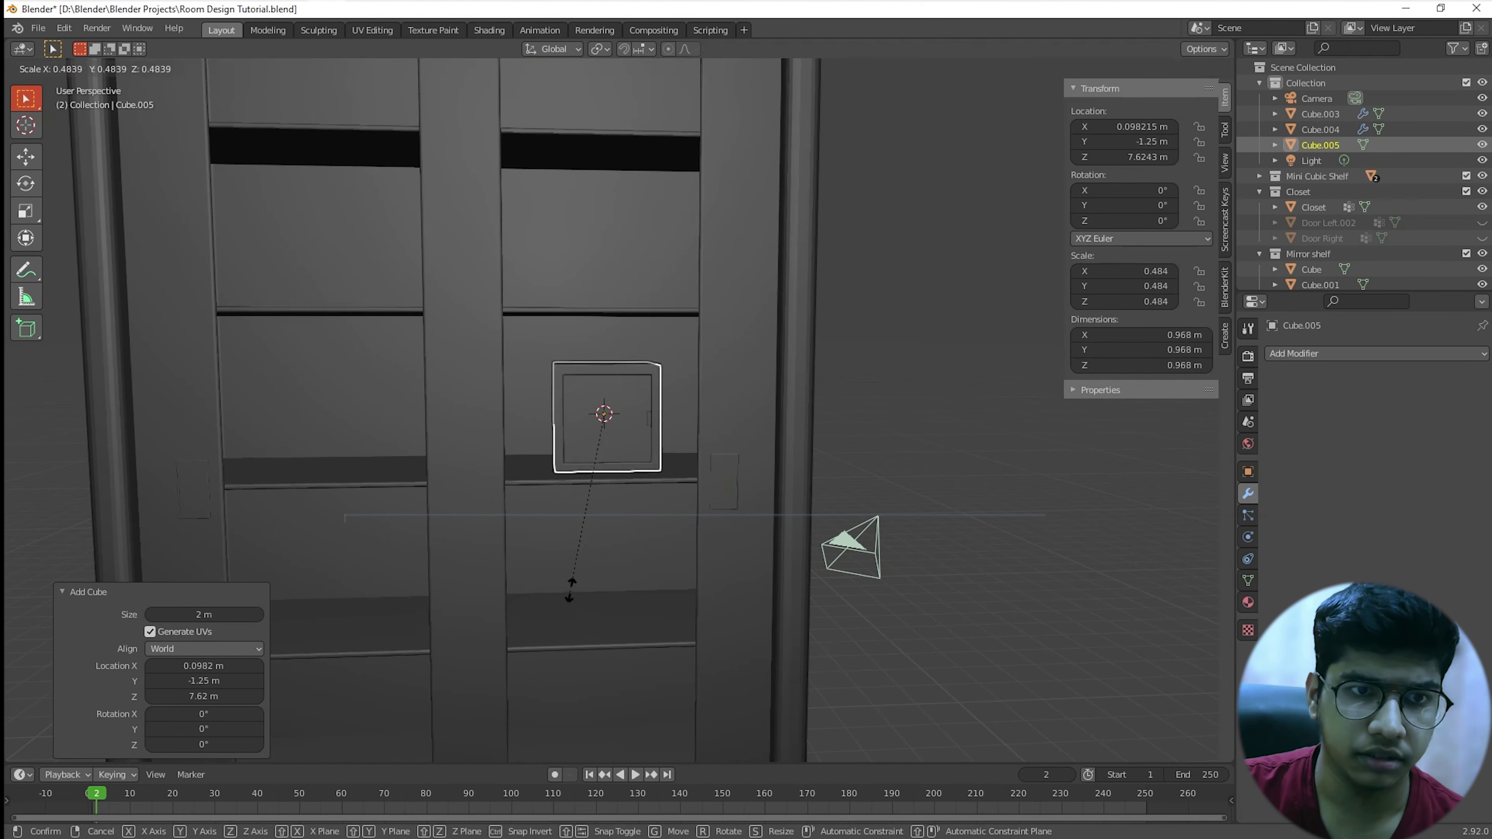
click(605, 447)
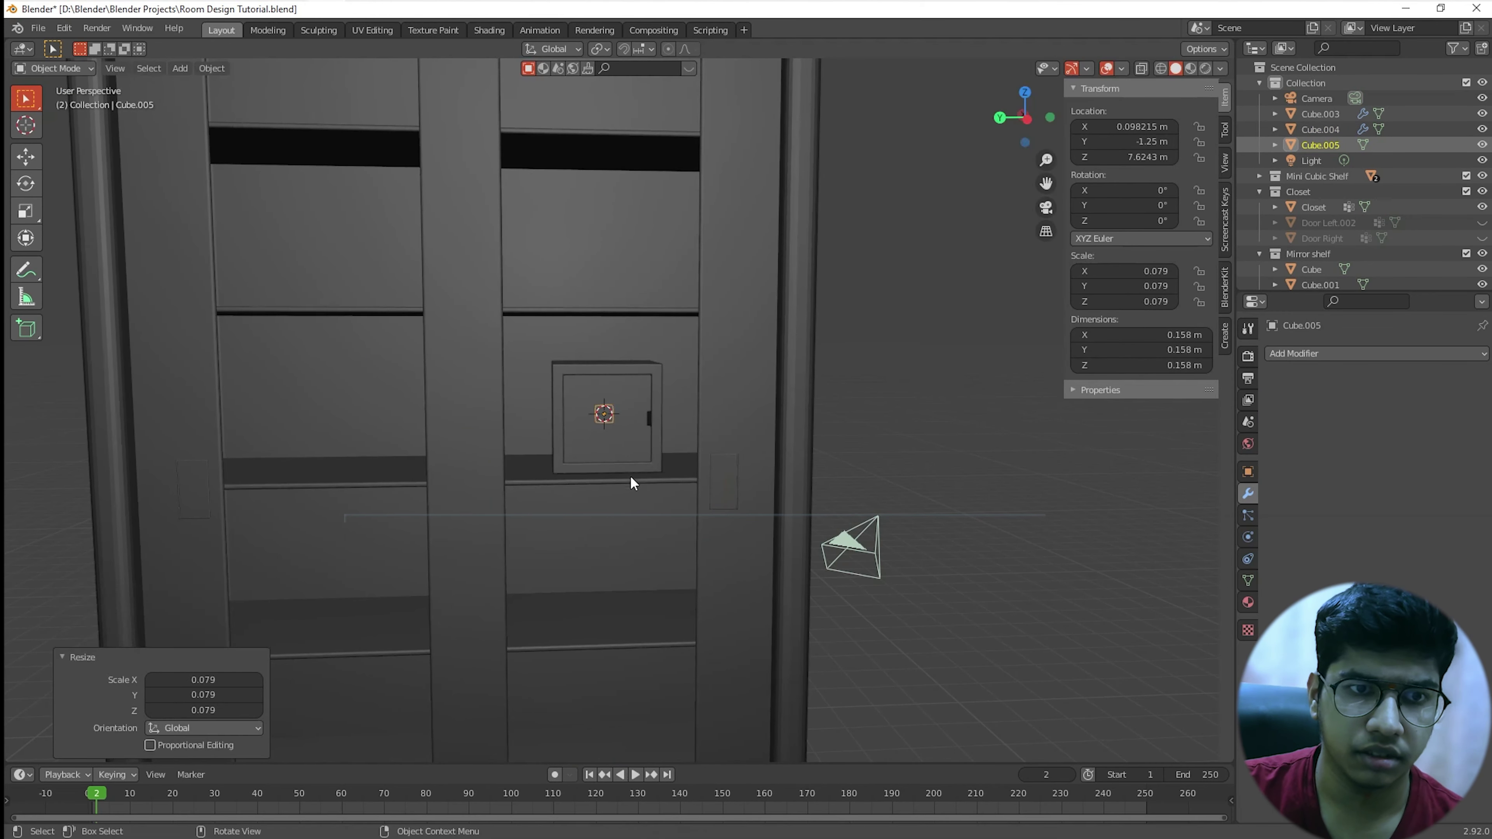
Step: Narrow the small cube by trying several Y dimensions and settling on 0.025 m
scroll(654, 485, up, 8)
shift+middle_drag(733, 559, 760, 481)
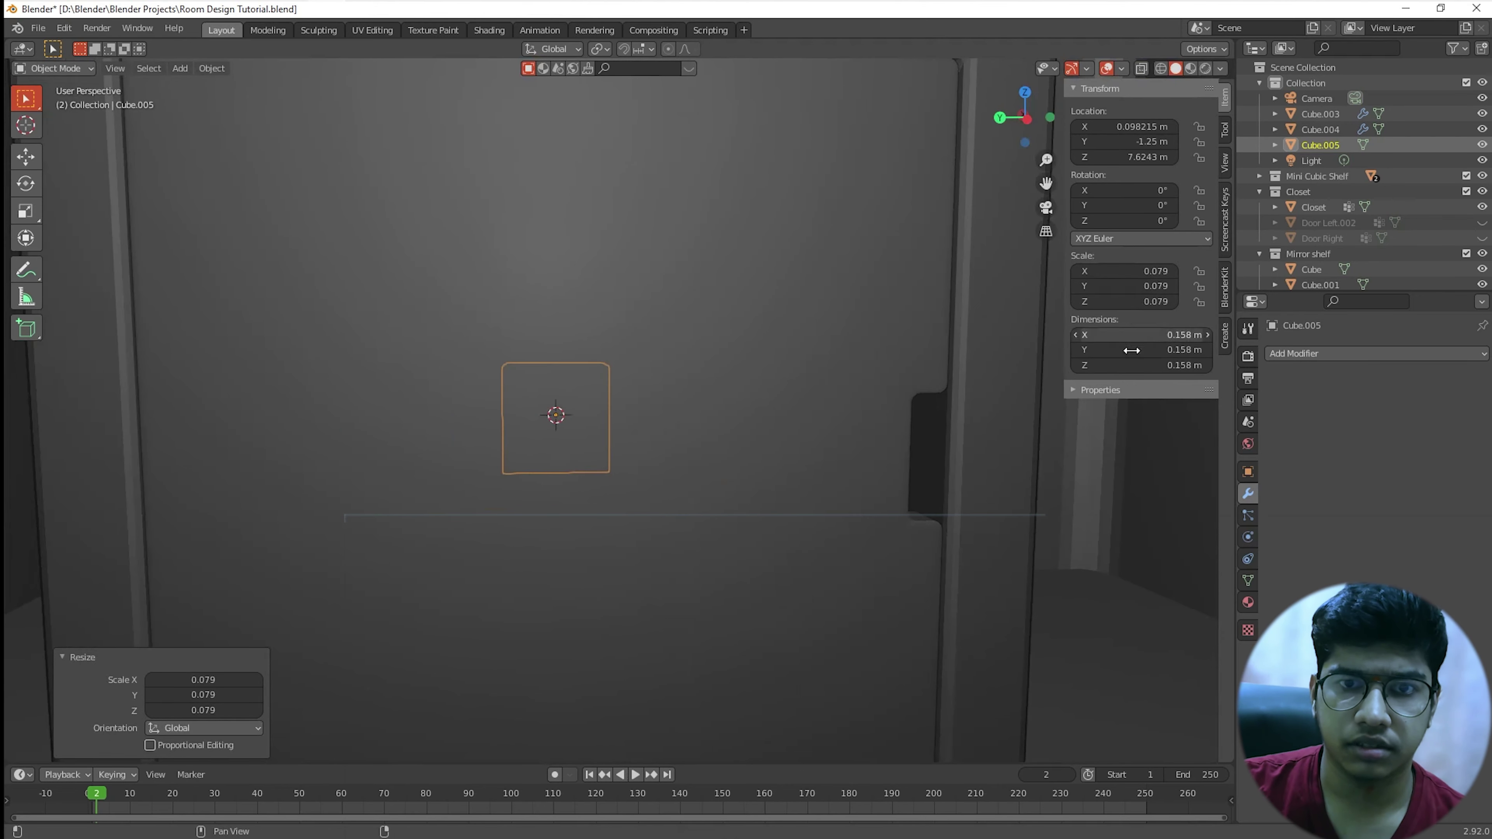
drag(1149, 349, 1131, 349)
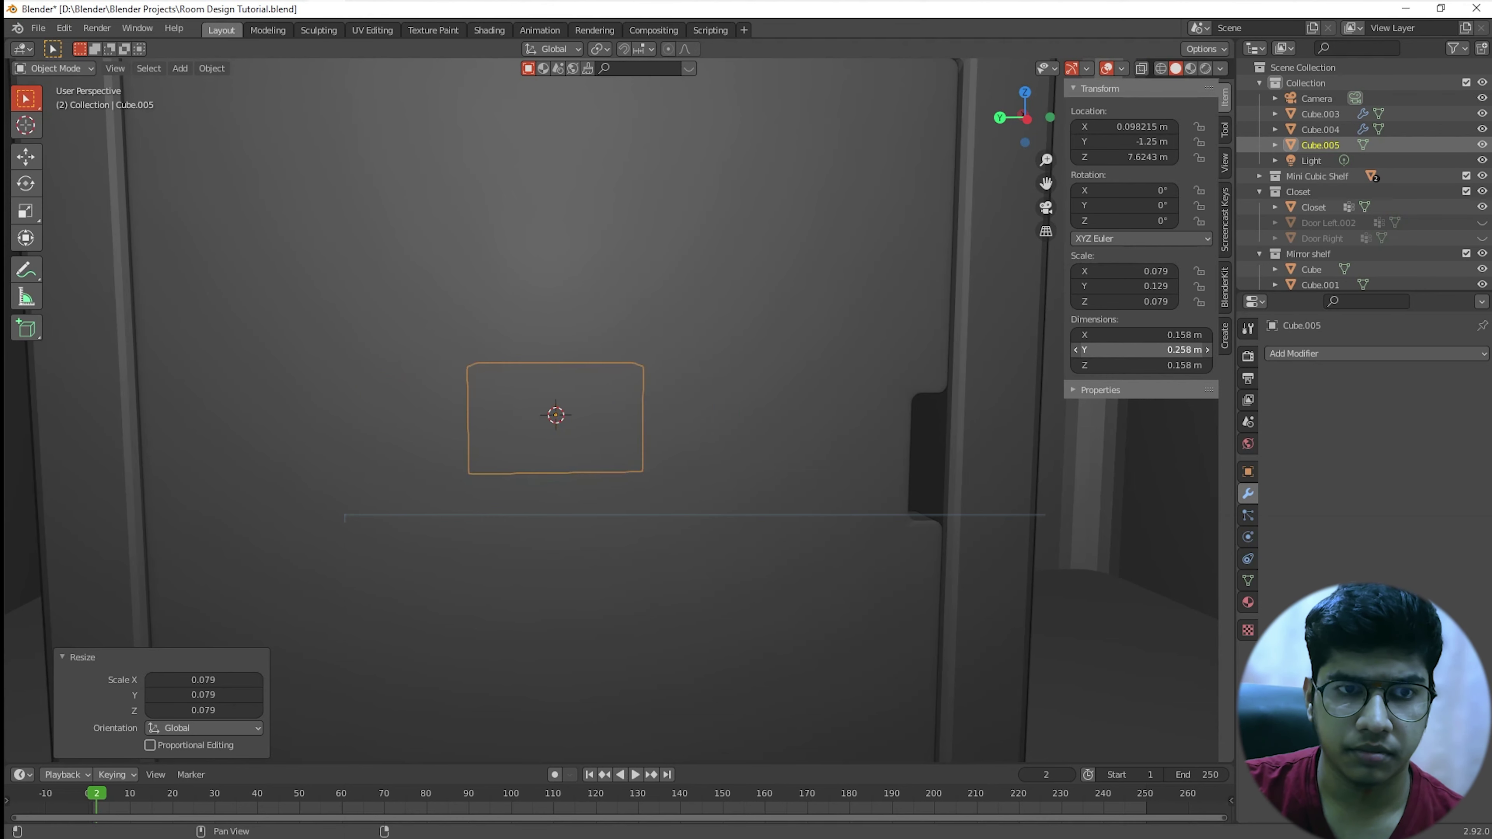
drag(1175, 349, 1149, 349)
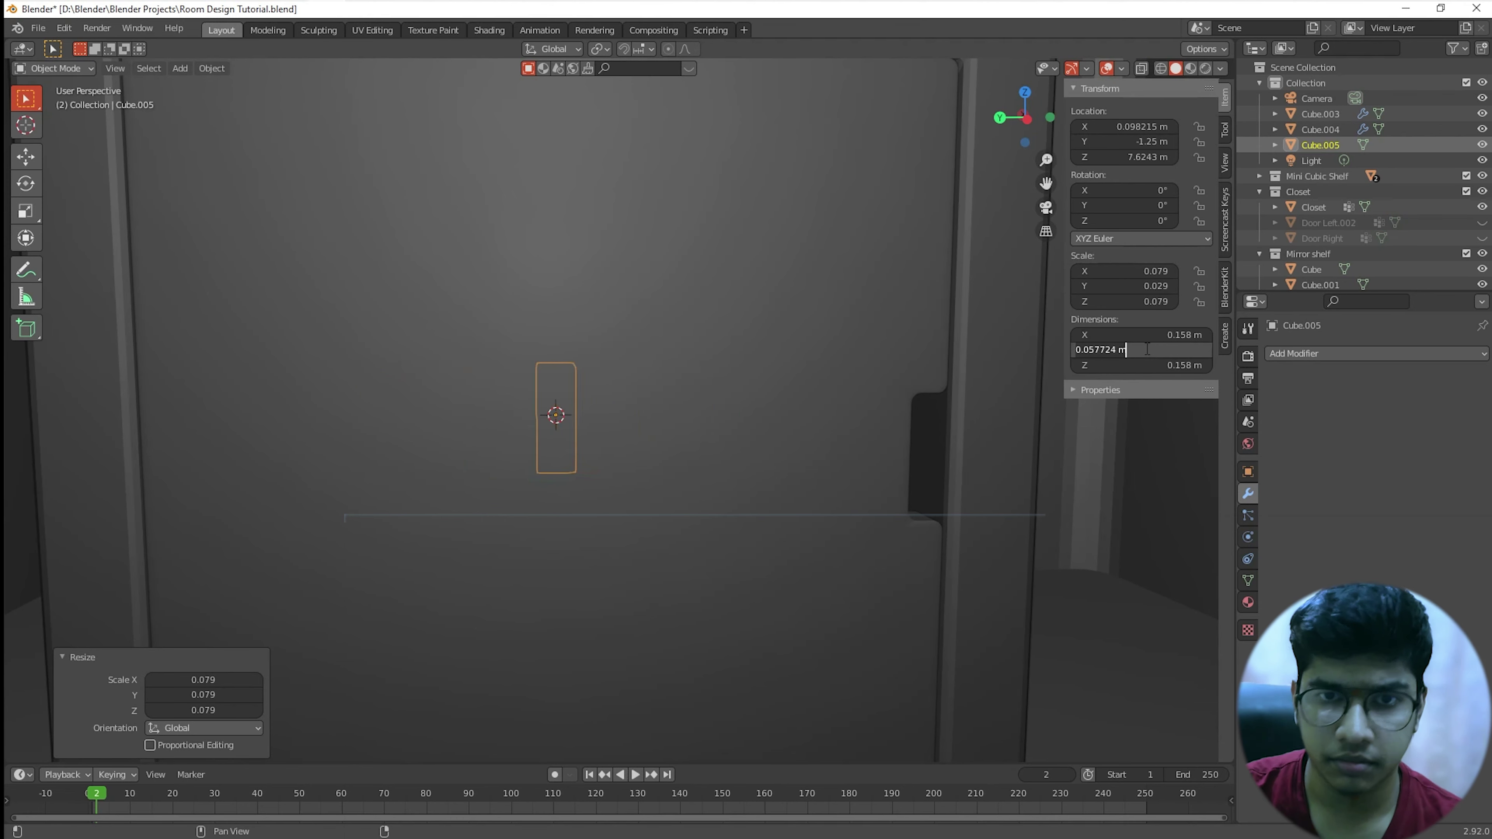
text(.025)
key(Return)
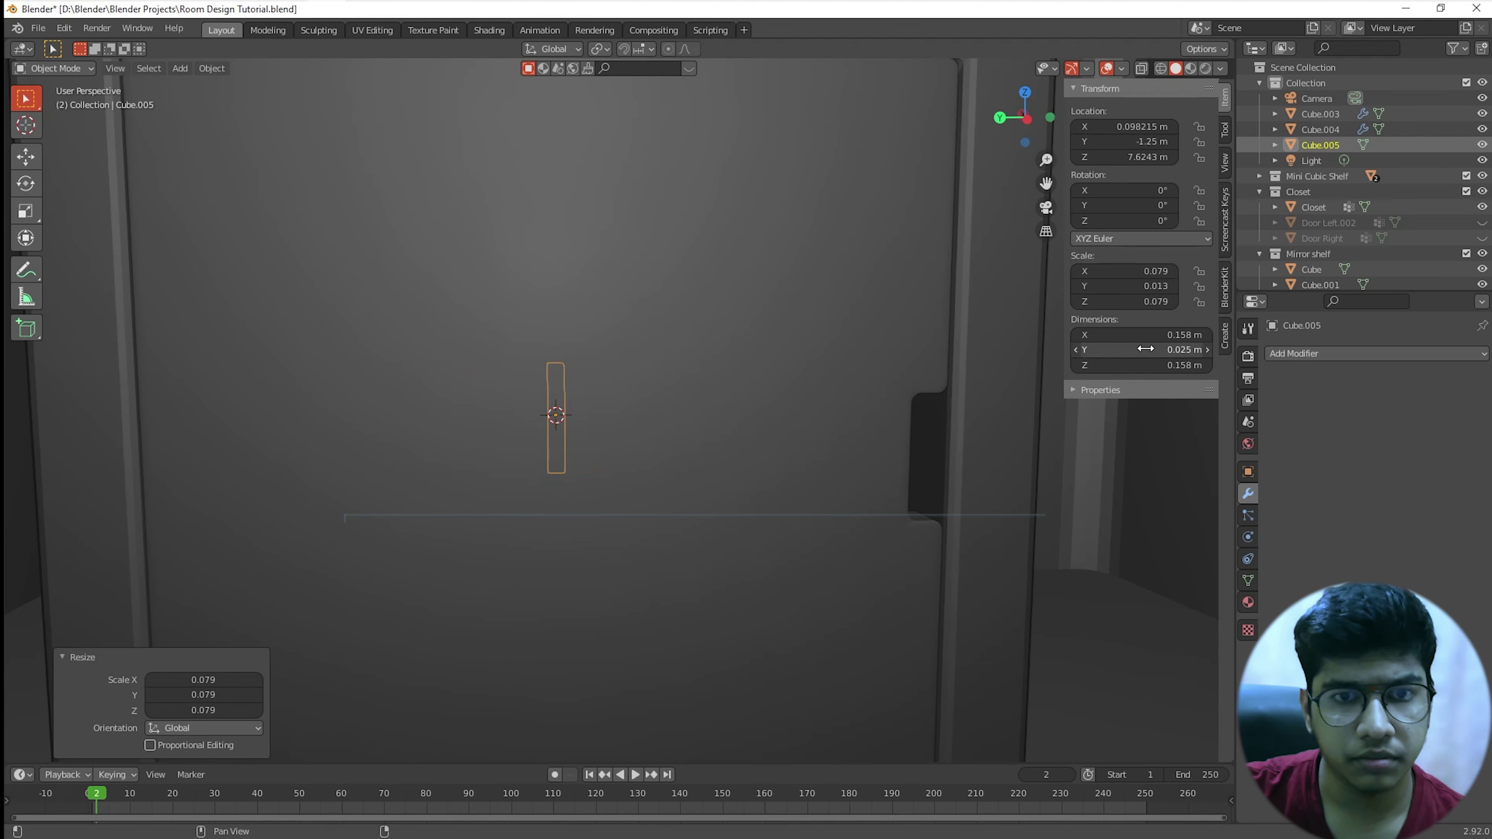
Step: Try the small cube with a Z dimension of 0.05 m and a Y dimension of 0.075 m
middle_drag(947, 309, 1043, 370)
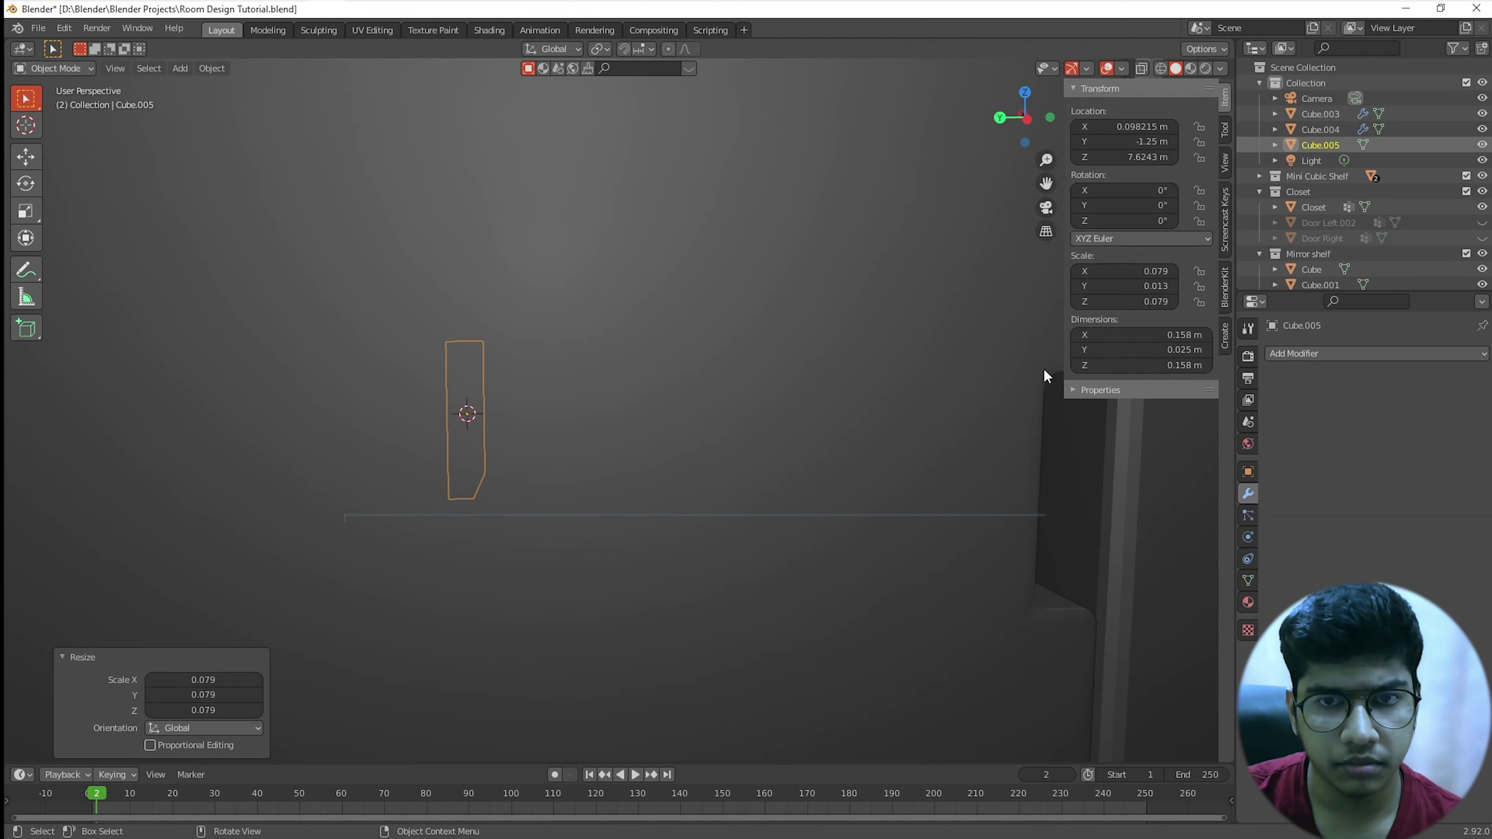
click(1166, 360)
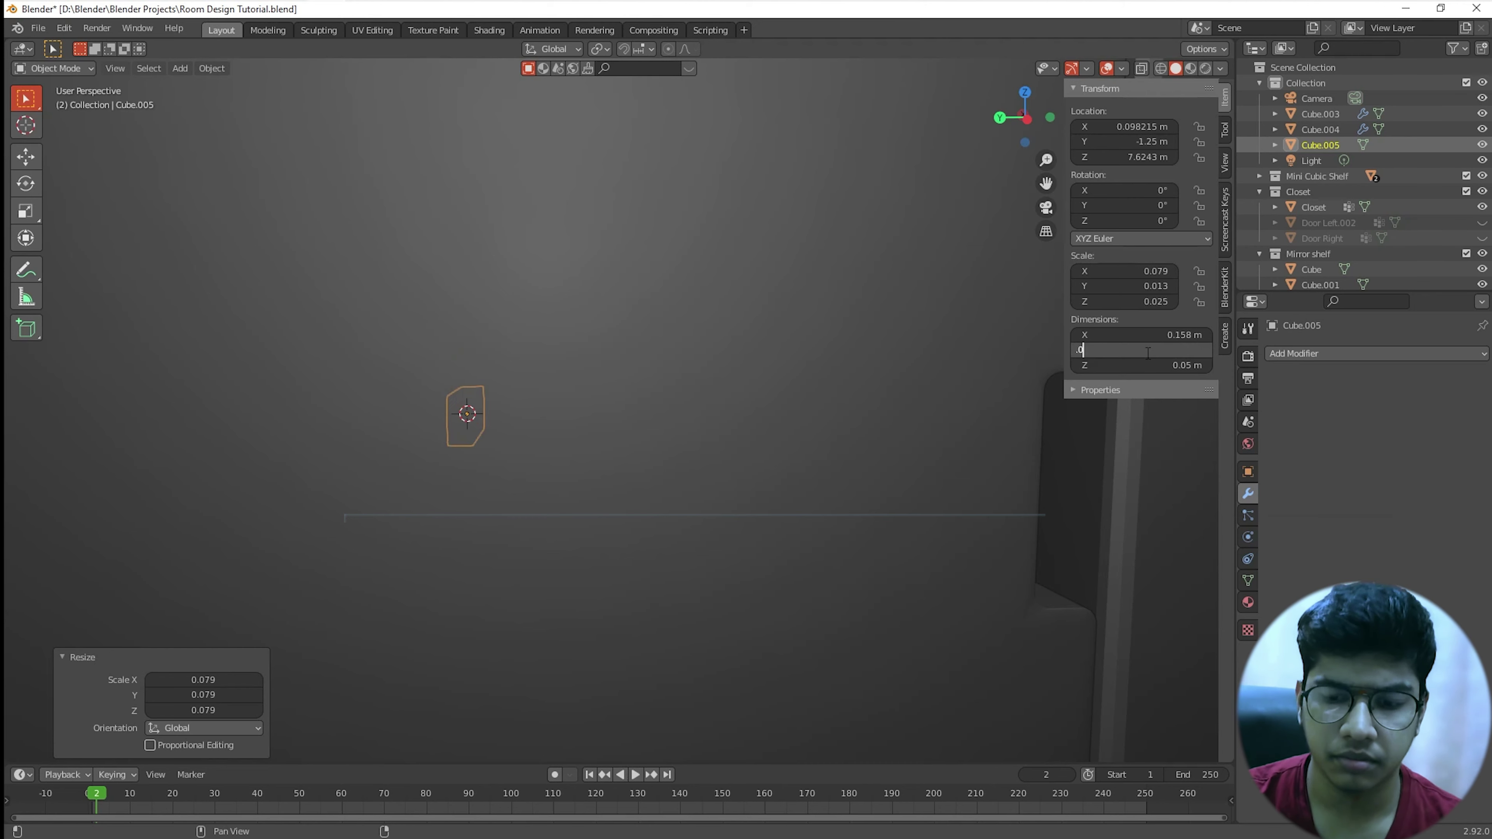
key(Return)
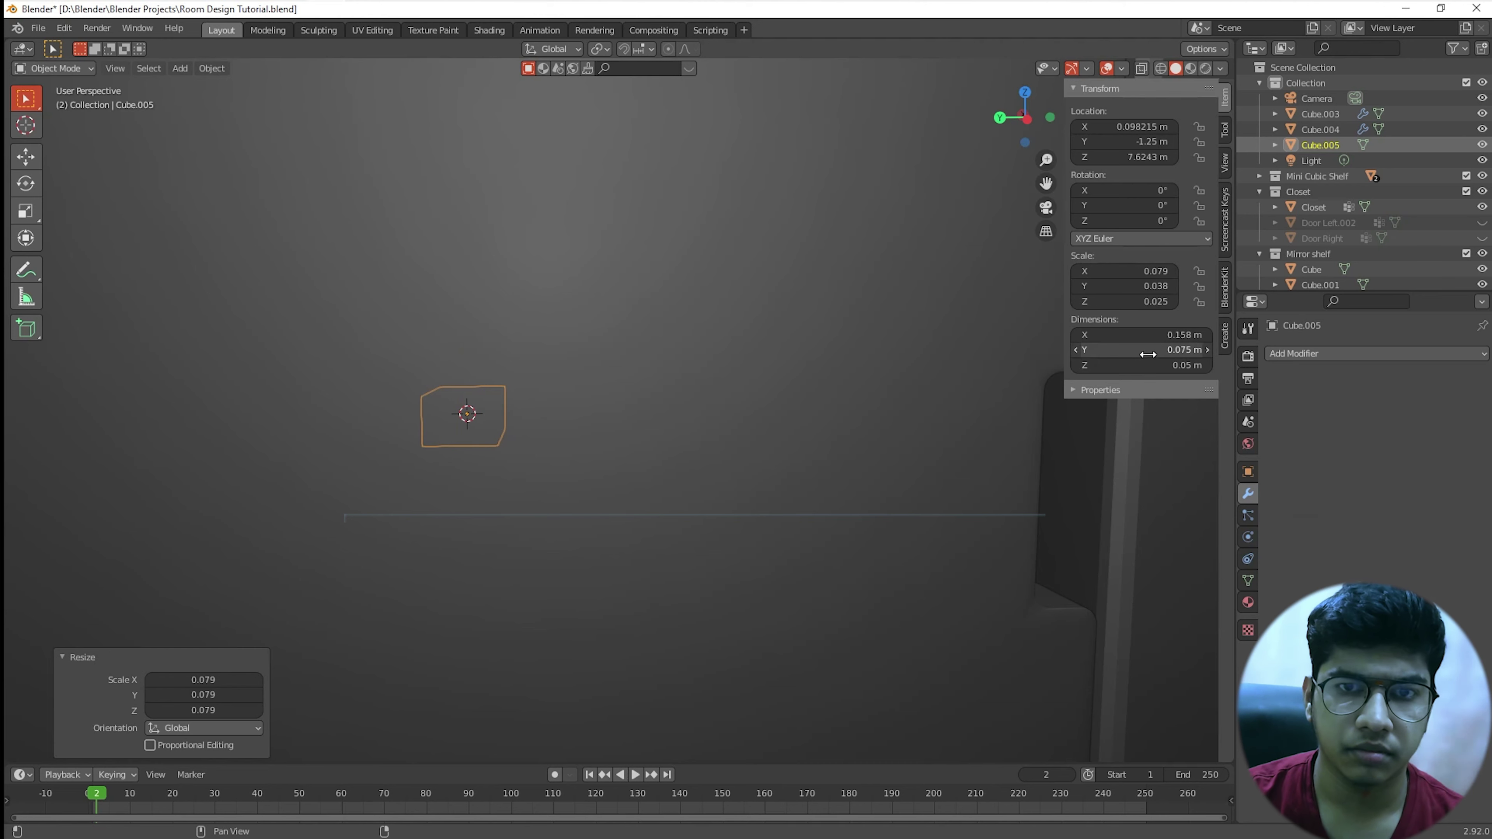
Step: Set the small cube's dimensions to 0.1 m in X, 0.025 m in Y and 0.1 m in Z
click(1157, 365)
text(.1)
key(Return)
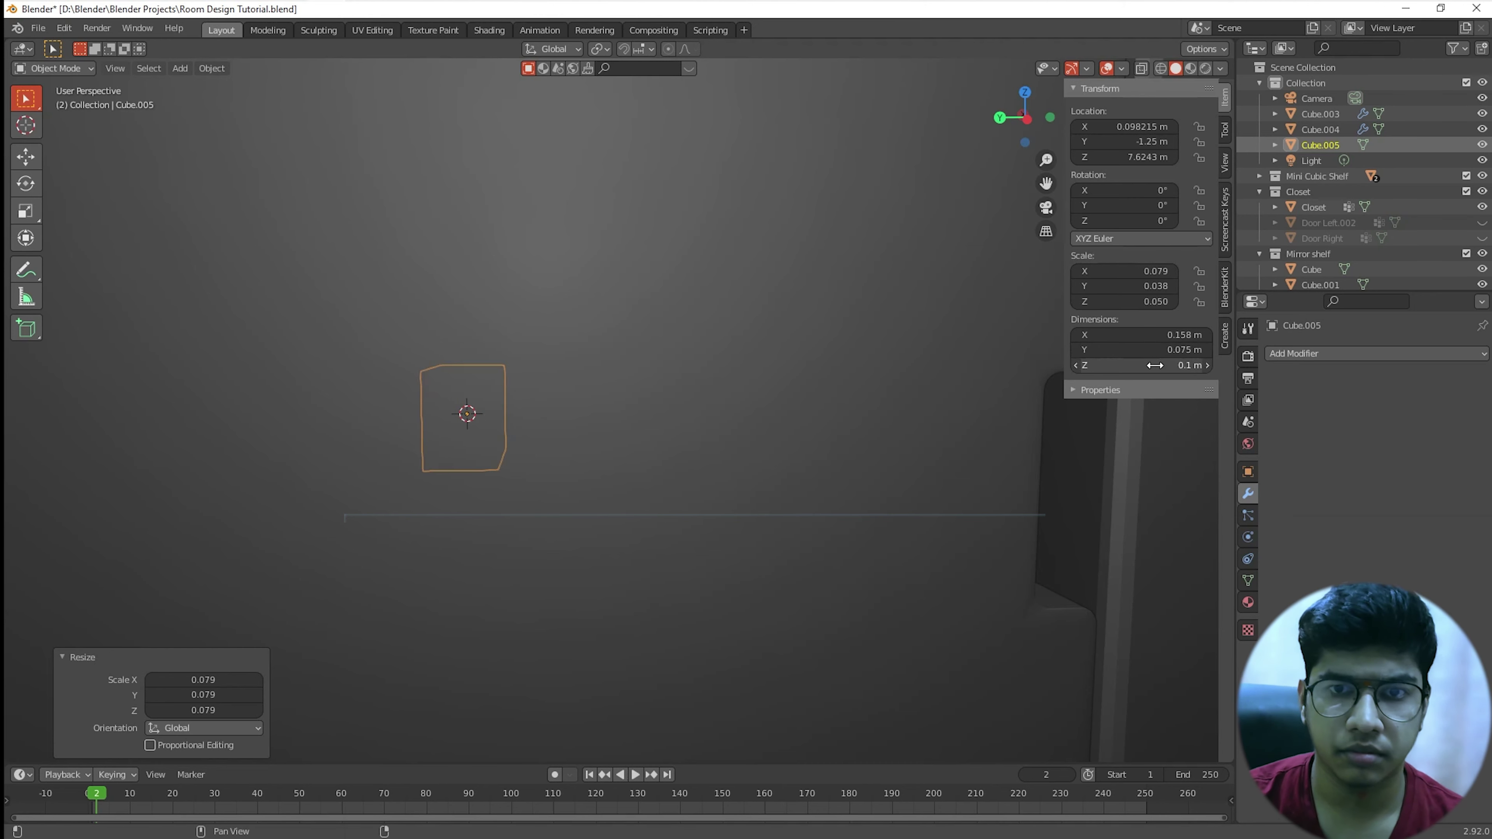
click(1138, 351)
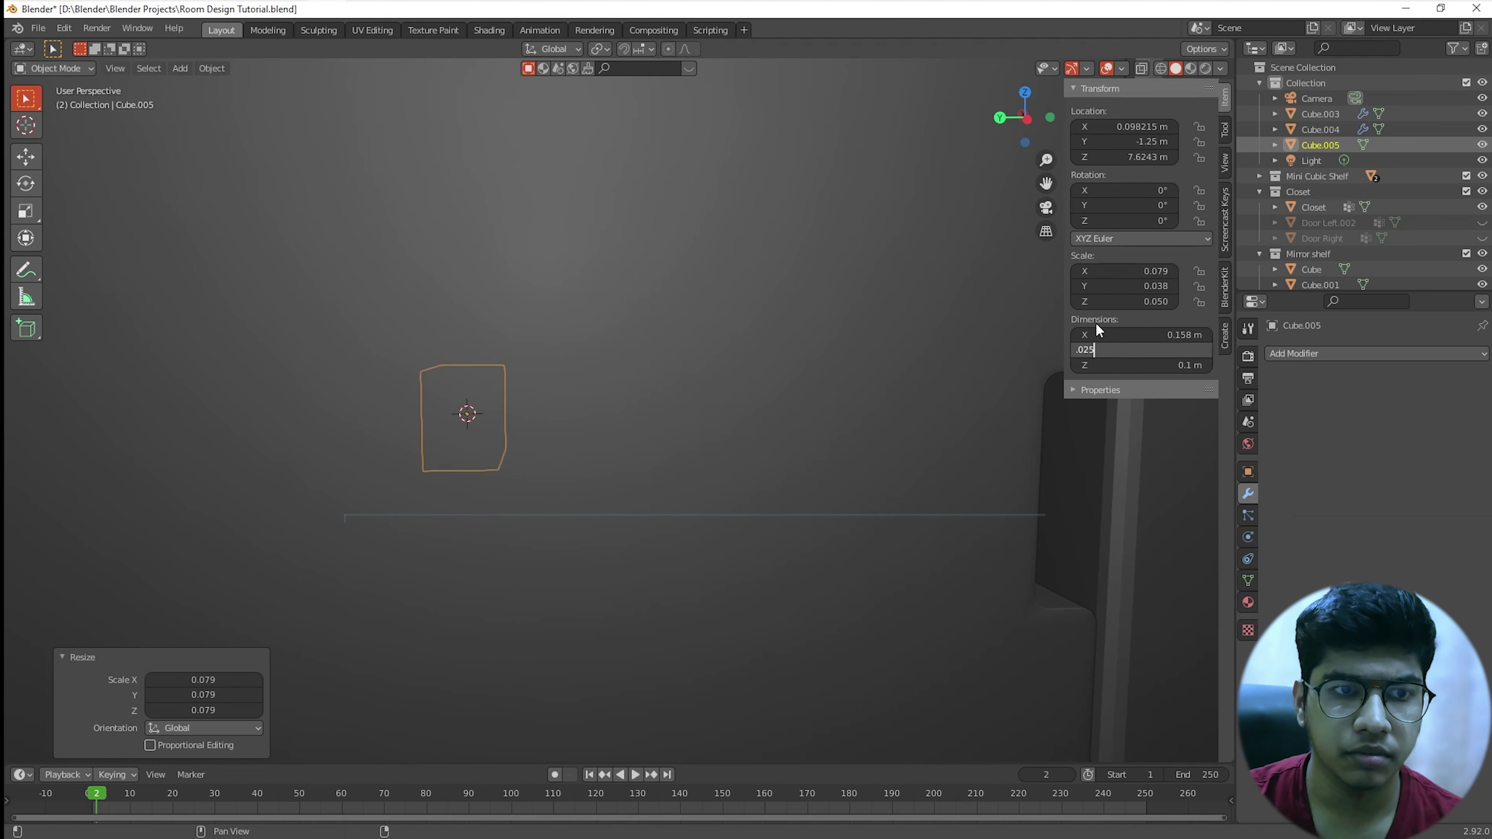
key(Return)
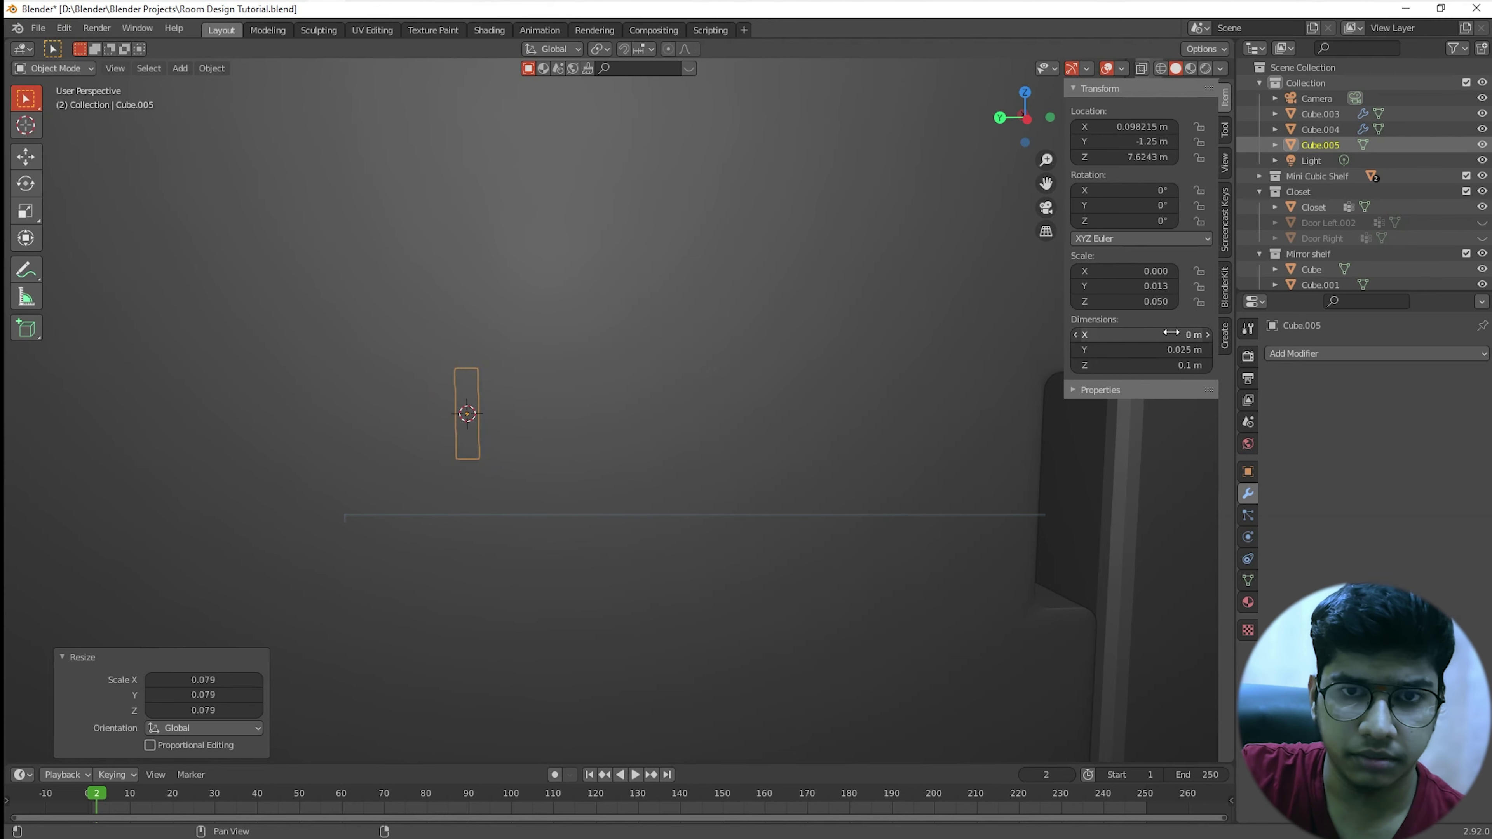
shift+middle_drag(891, 399, 1058, 353)
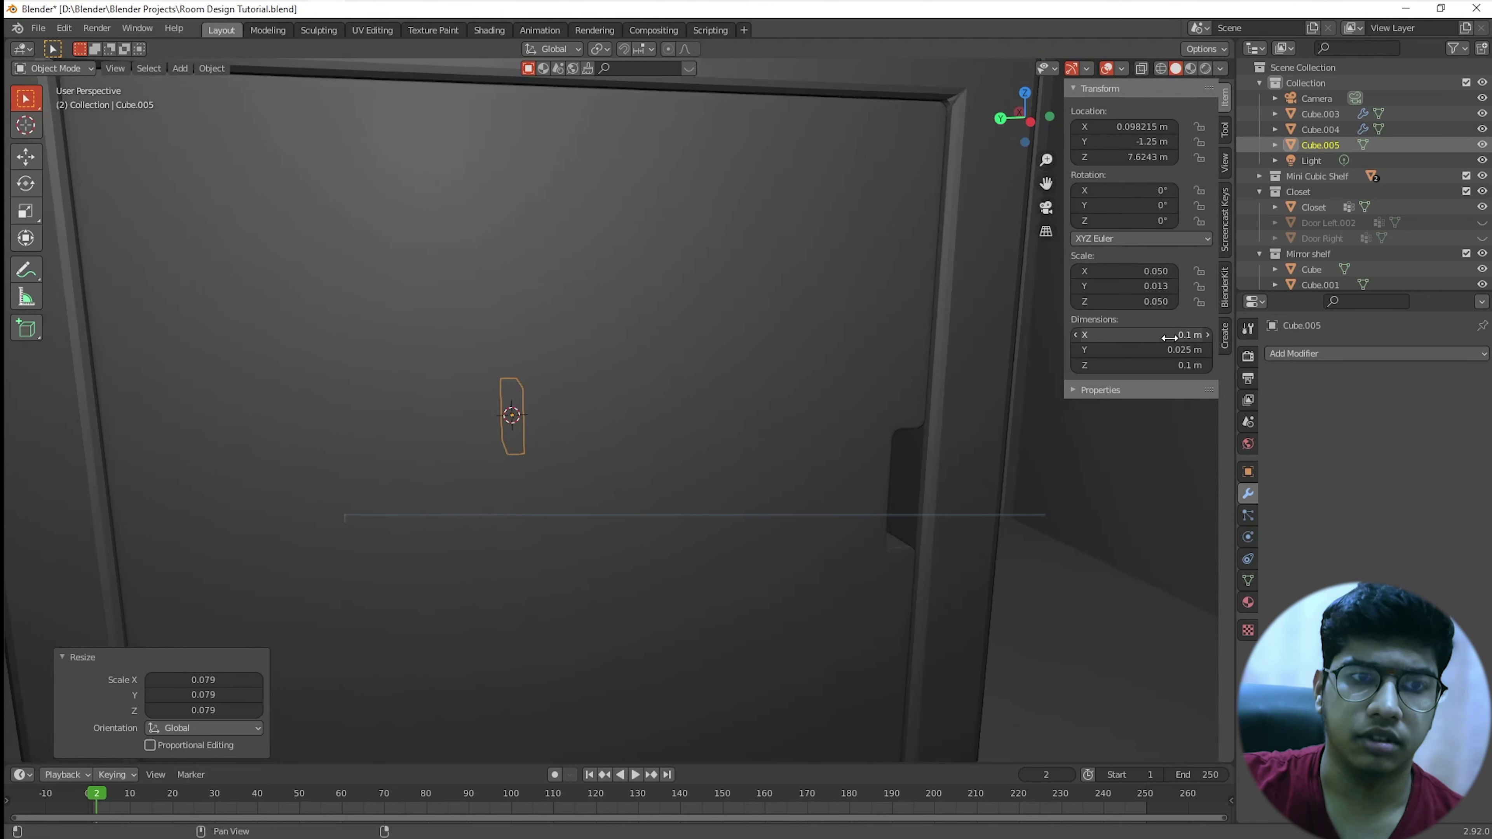
Step: In the left orthographic view, move the small cube about -0.379 m along Y into the door's handle notch
middle_drag(682, 492, 735, 493)
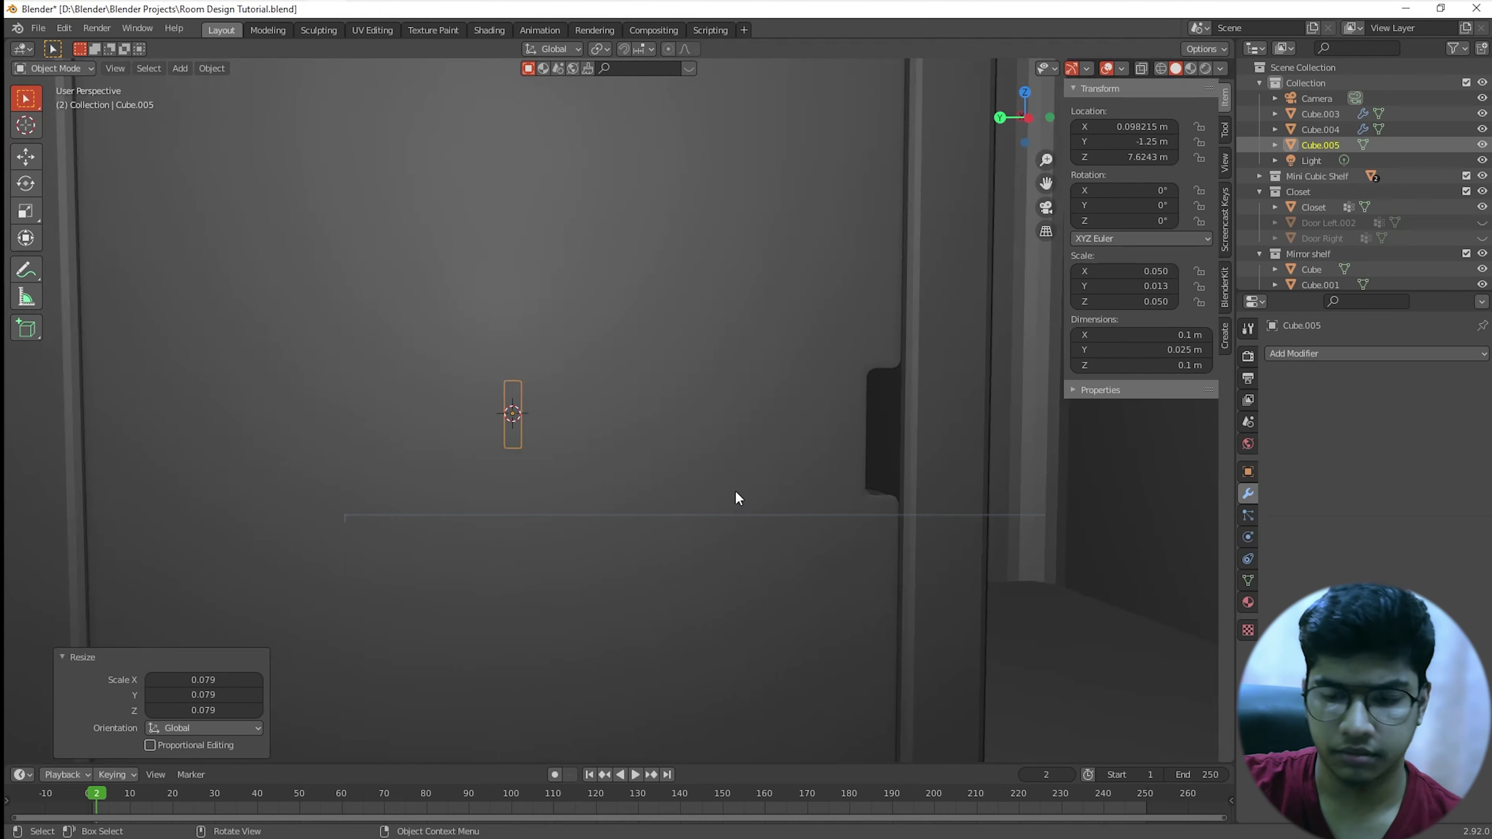
key(KP_3)
key(ctrl+KP_3)
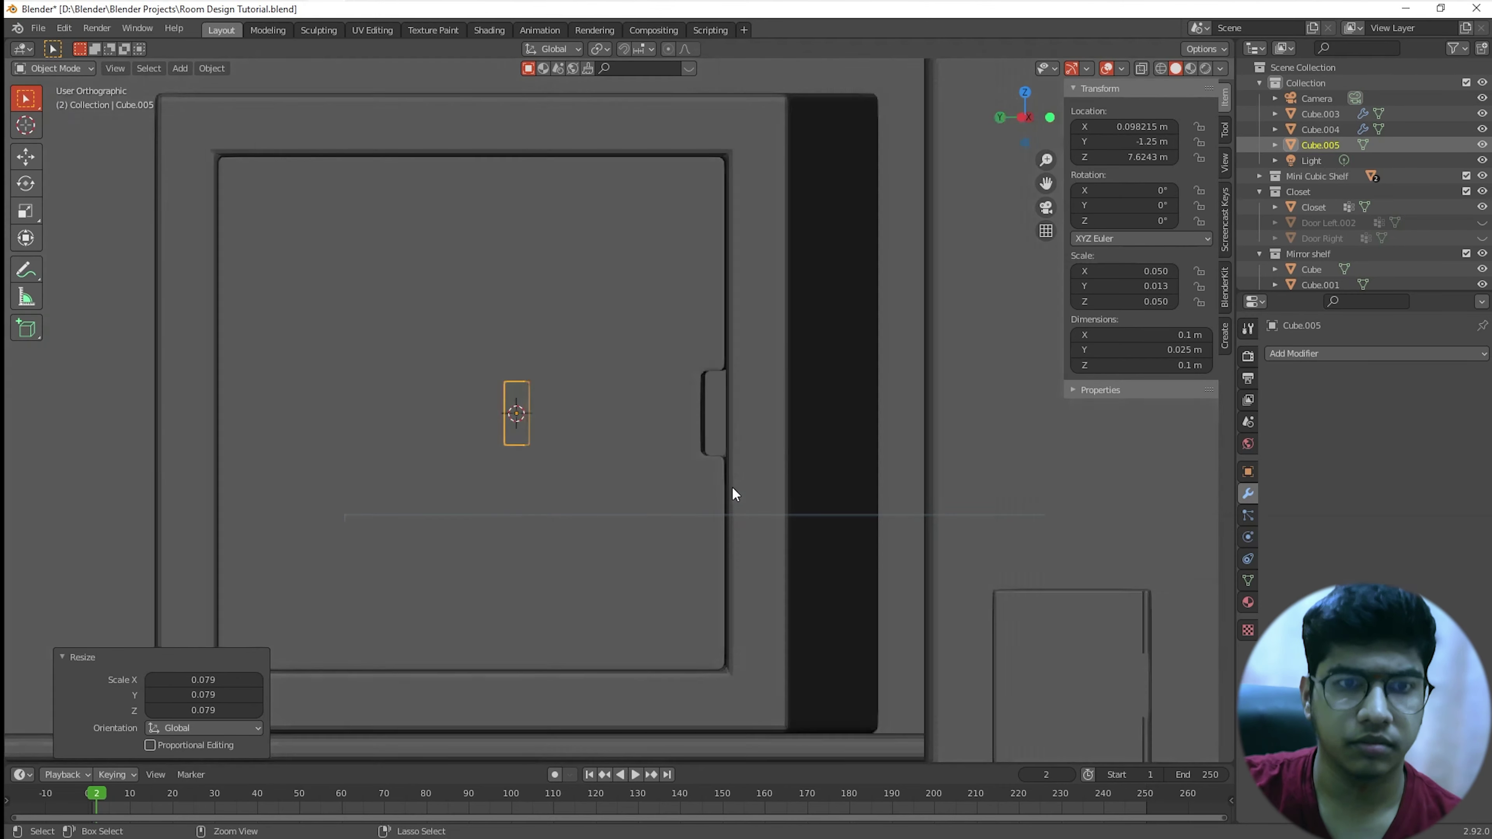
scroll(732, 489, down, 3)
shift+middle_drag(803, 489, 739, 489)
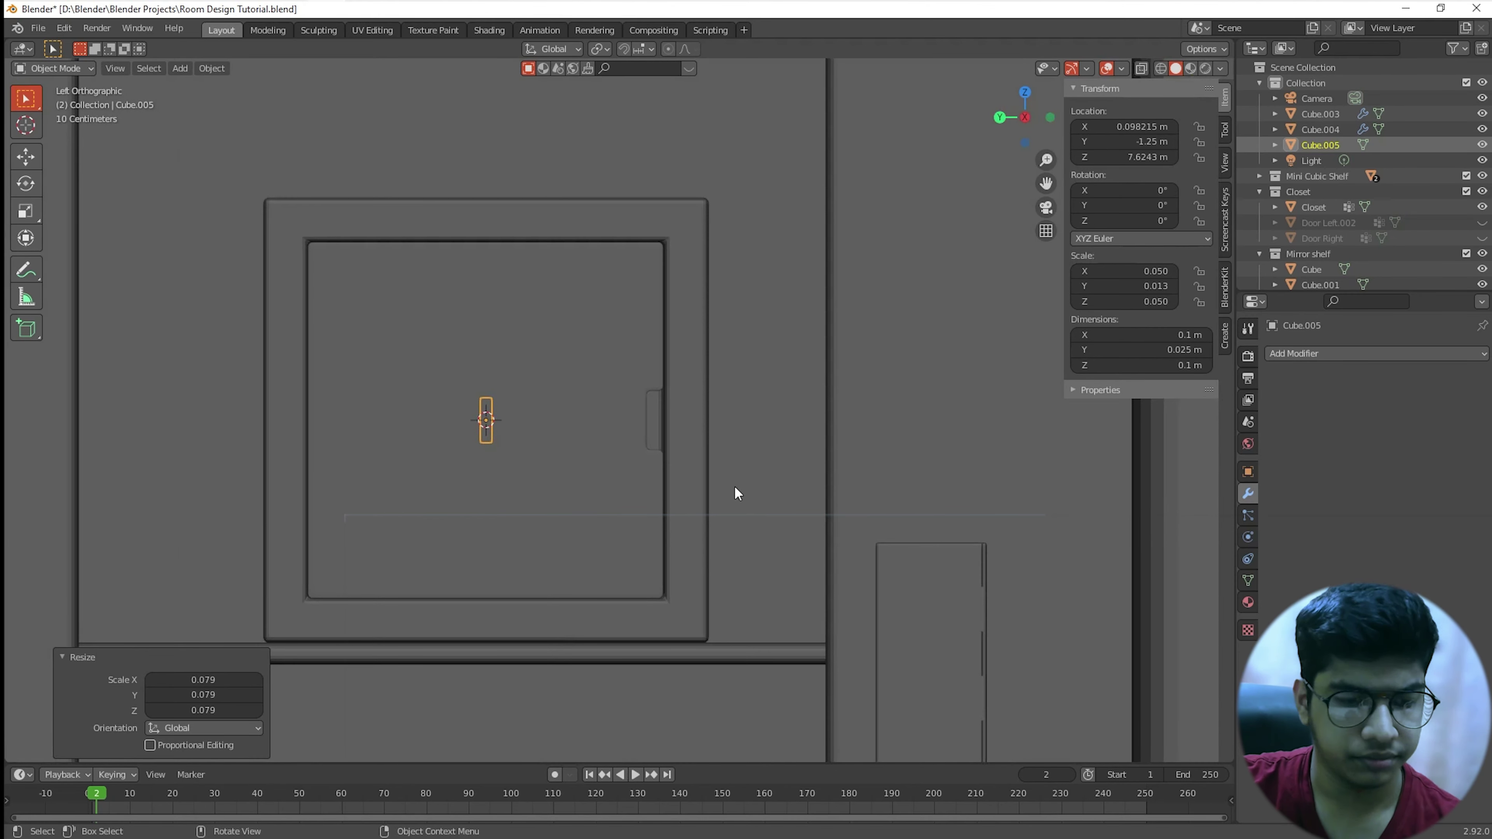
key(g)
key(x)
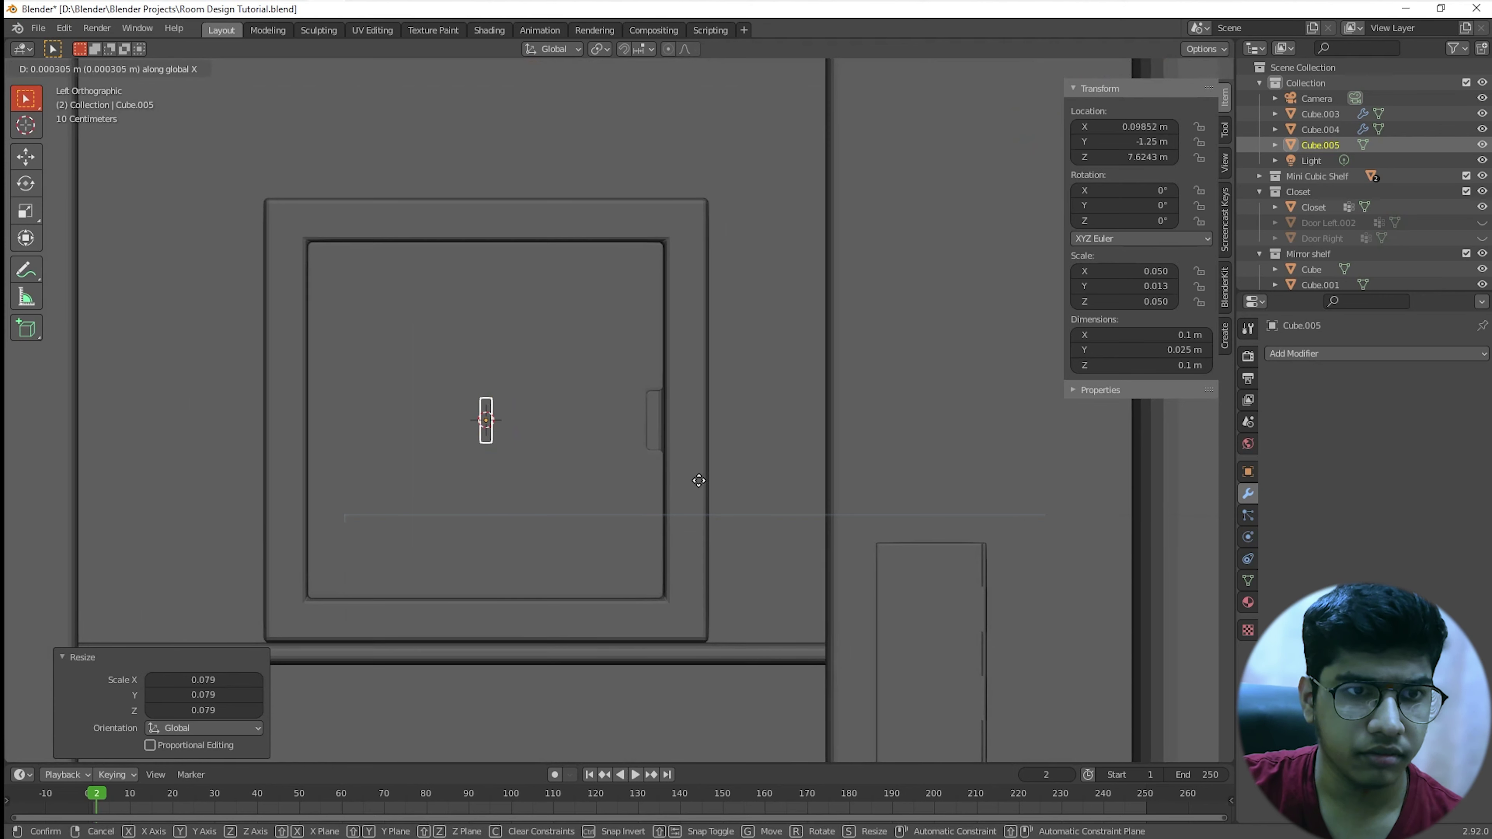
key(y)
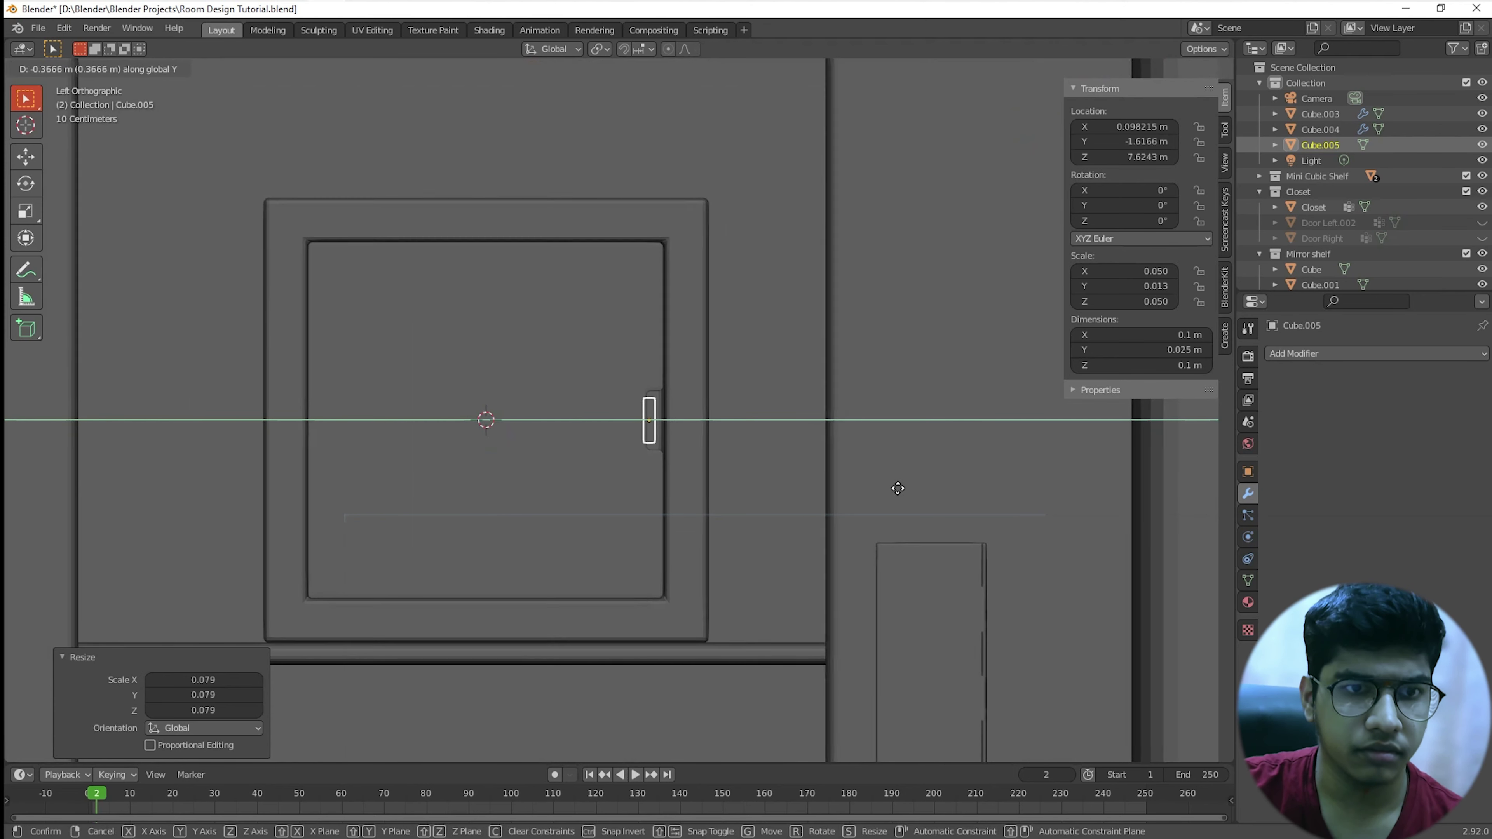
click(903, 489)
click(61, 656)
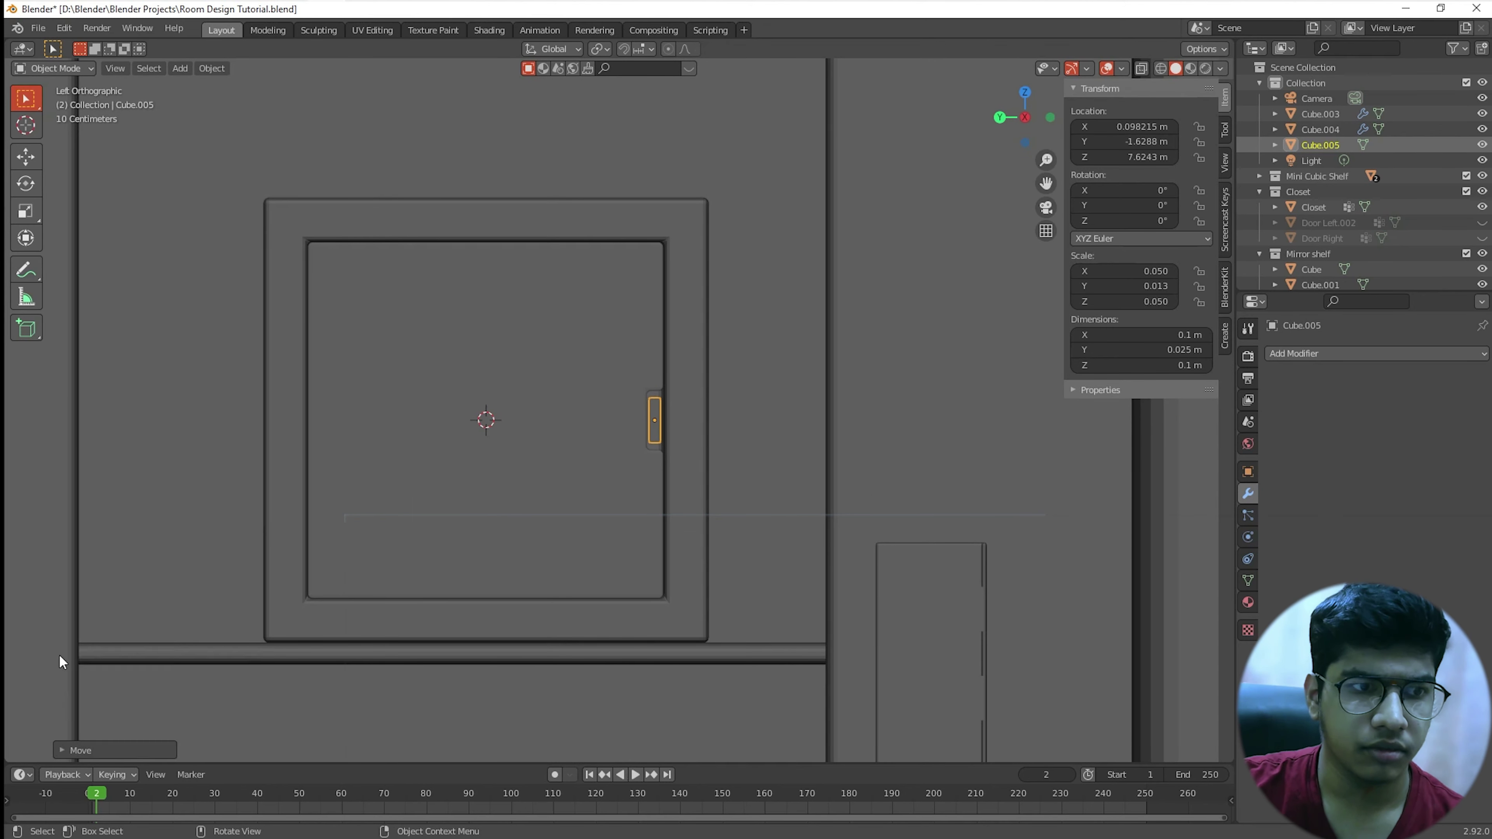
Step: Turn on the Screencast Keys display for the viewport
scroll(244, 653, down, 4)
scroll(243, 653, up, 3)
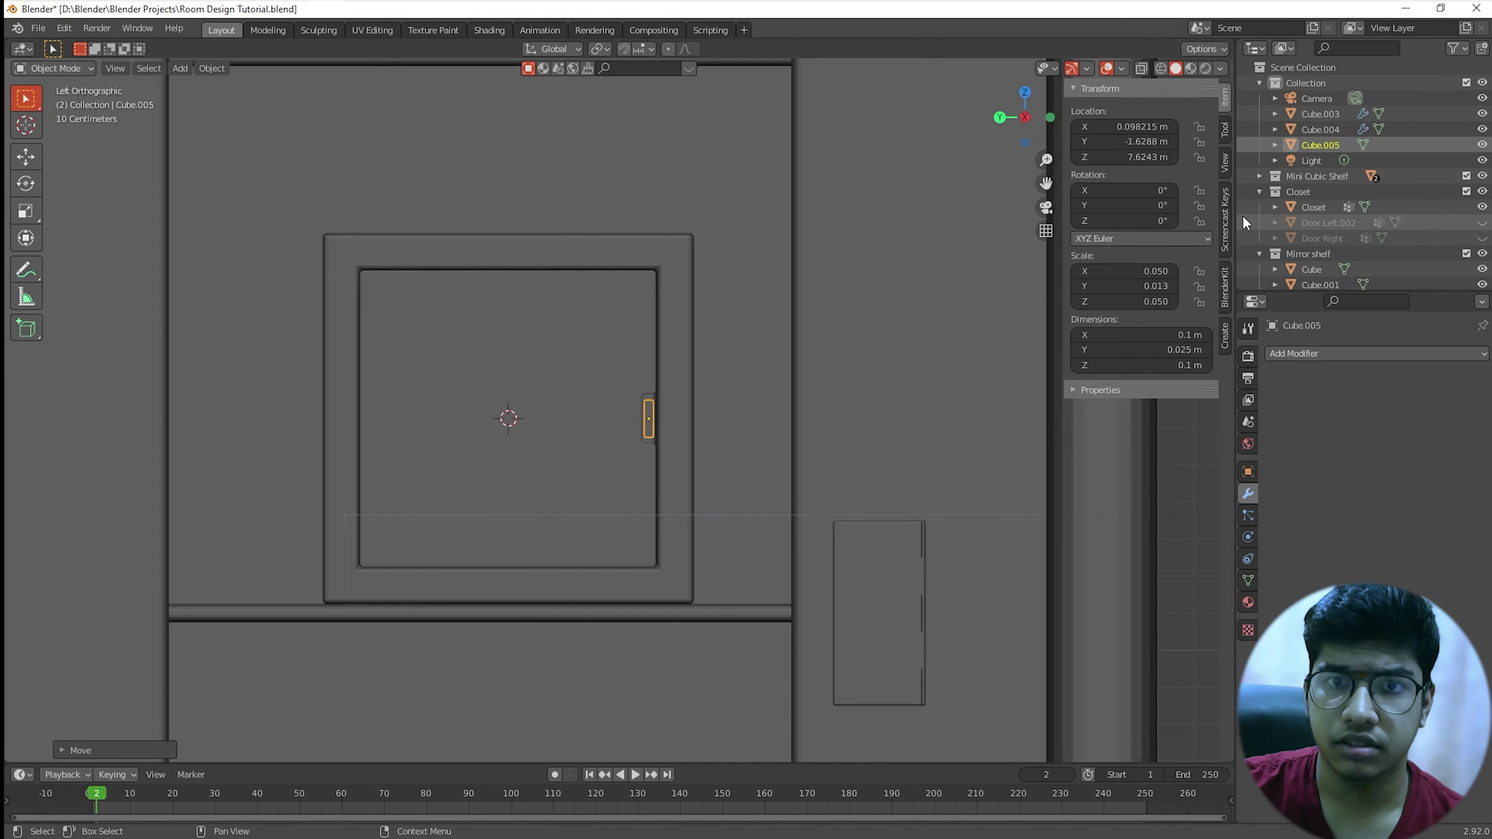
click(1226, 201)
click(1084, 88)
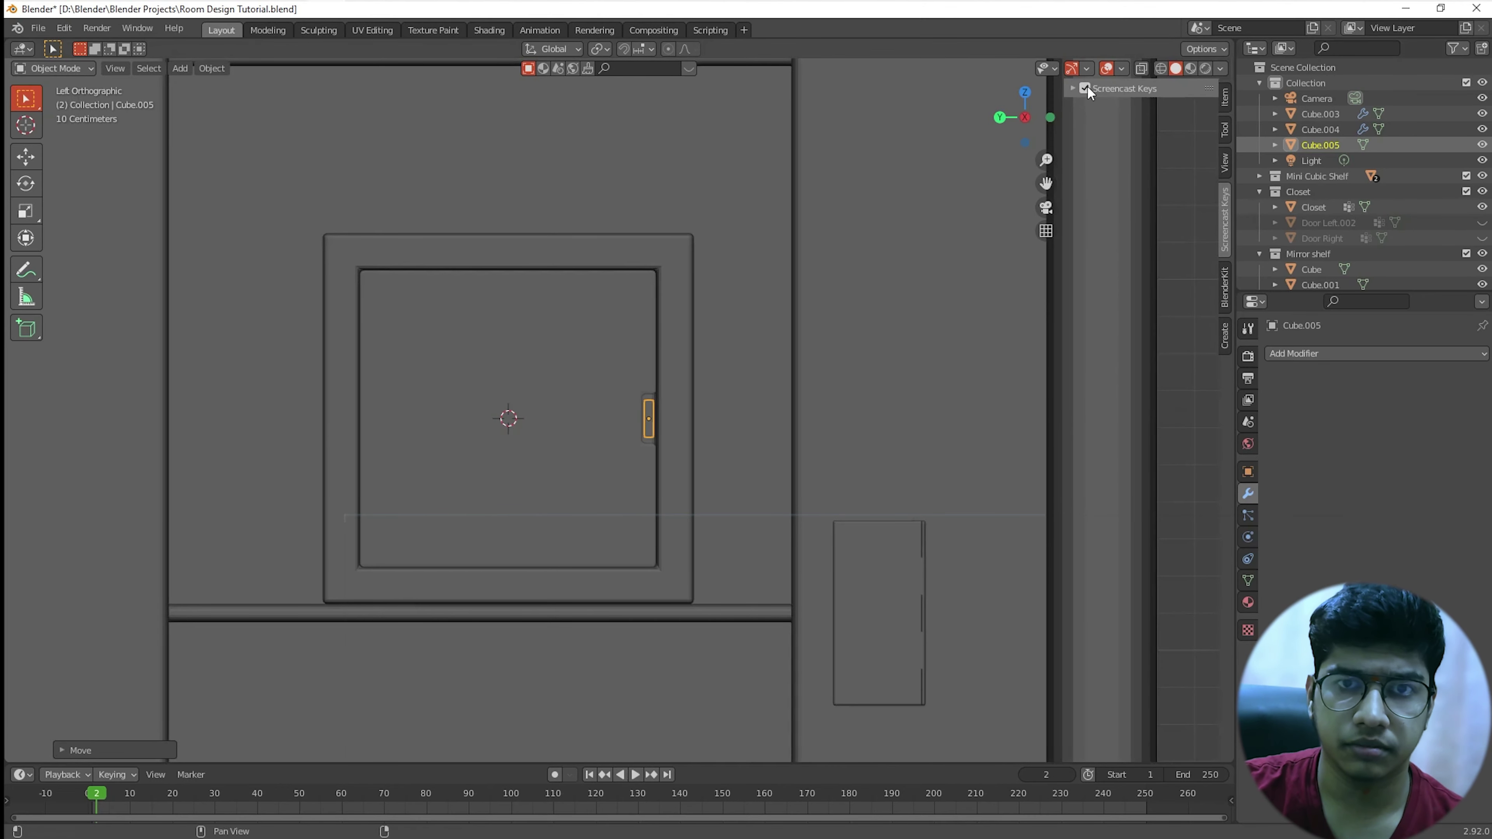
Step: Examine up close how the small cube fits within the outline of the handle notch
scroll(809, 403, up, 2)
scroll(809, 403, down, 7)
scroll(809, 402, up, 6)
scroll(758, 447, up, 6)
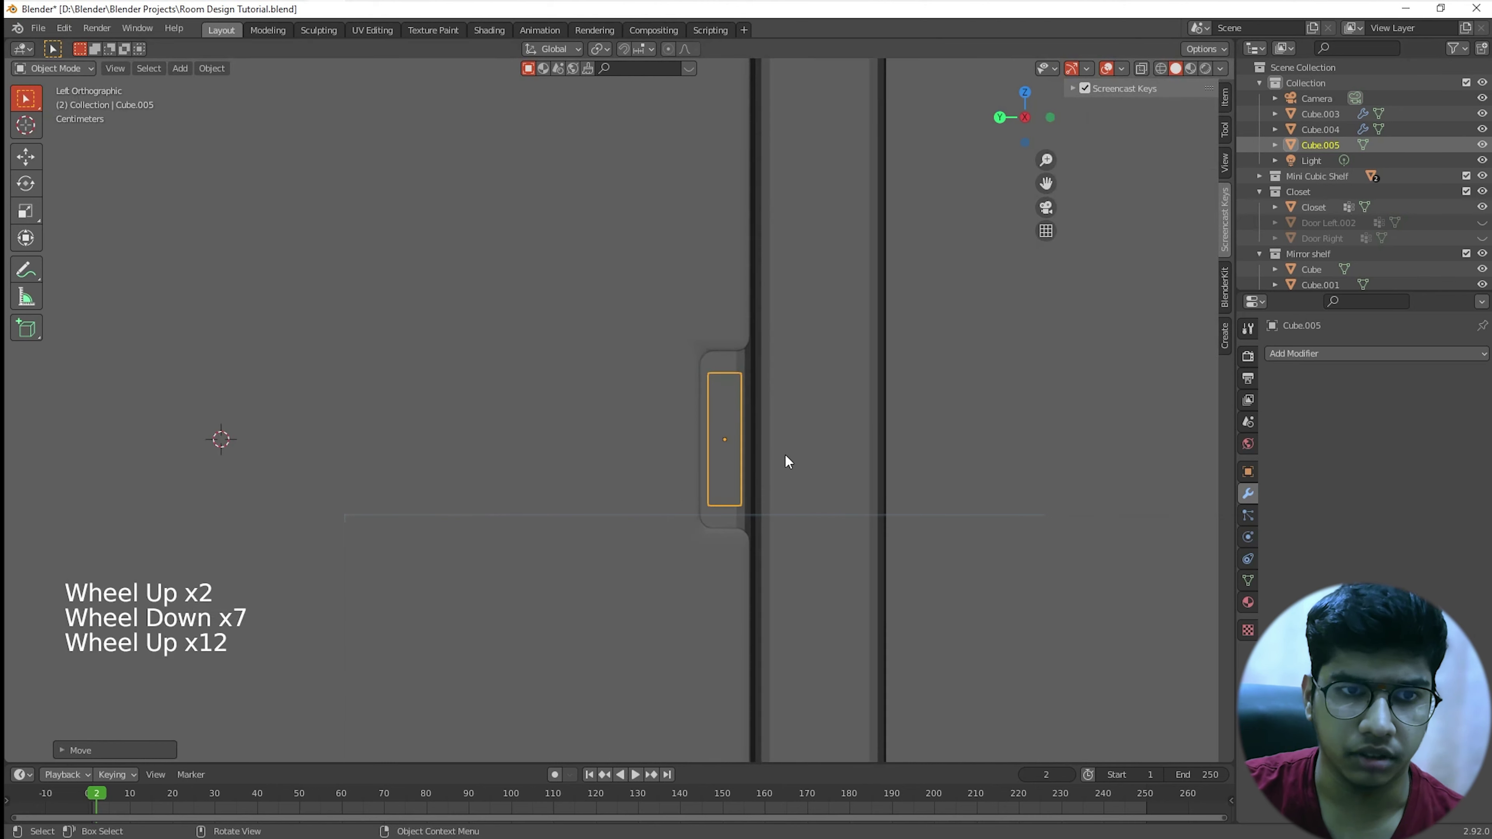
shift+scroll(786, 460, up, 1)
shift+middle_drag(786, 460, 673, 429)
scroll(696, 453, up, 3)
scroll(602, 433, up, 2)
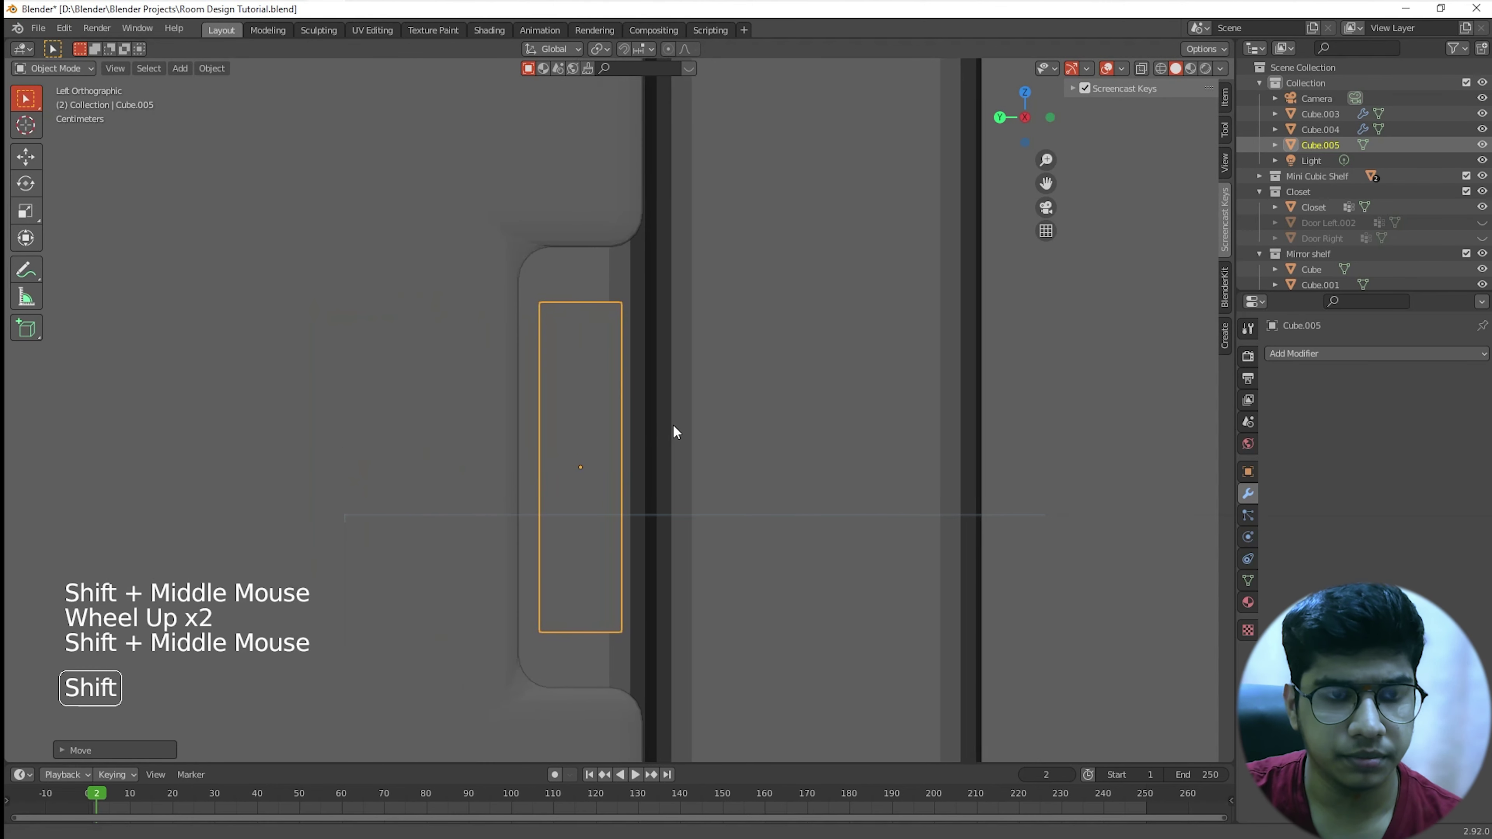
scroll(676, 427, up, 1)
Step: Try shifting the small cube along X to about 0.238 m
click(1224, 94)
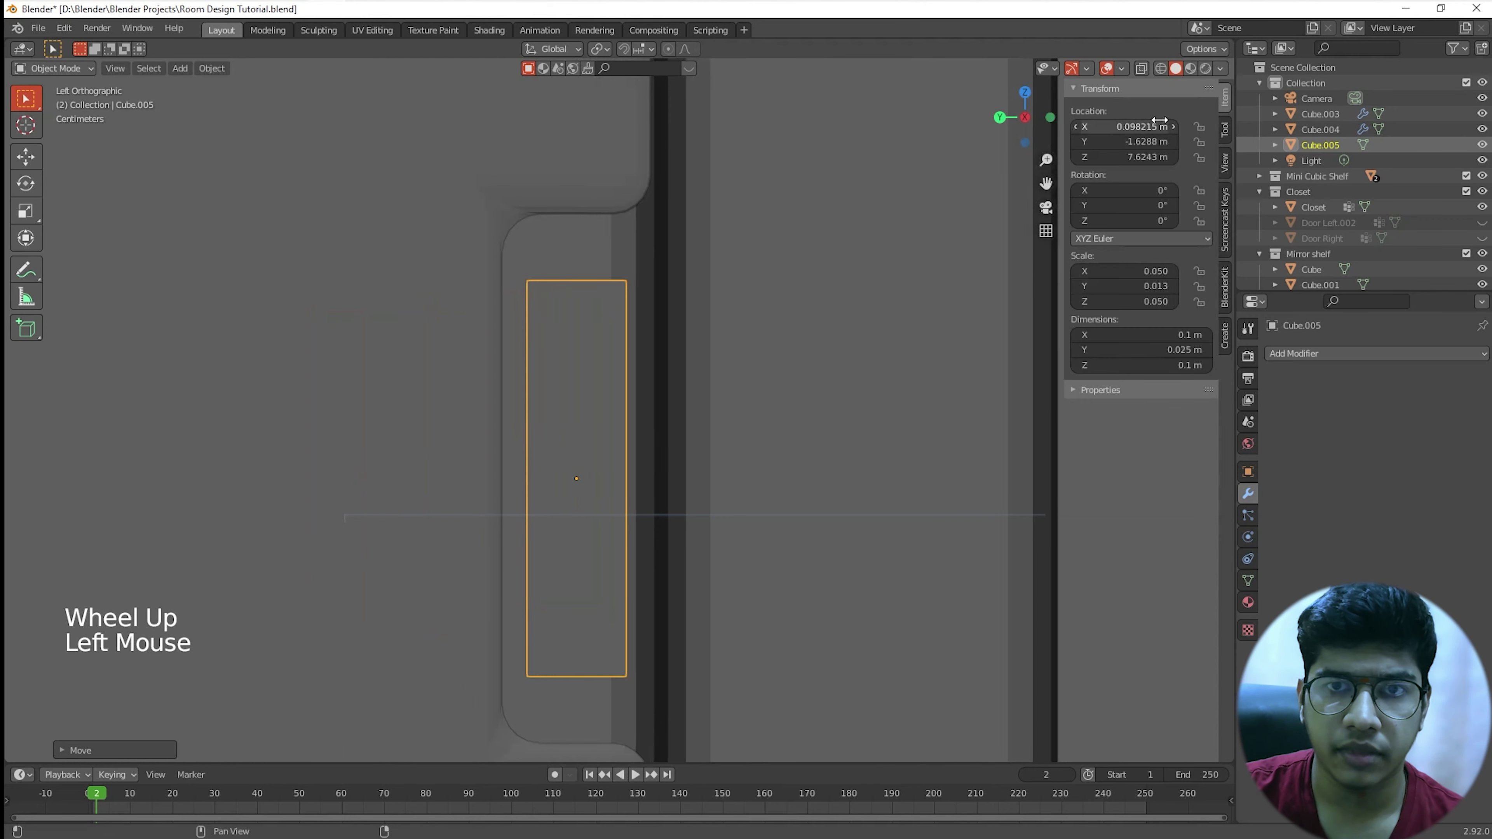
click(1124, 127)
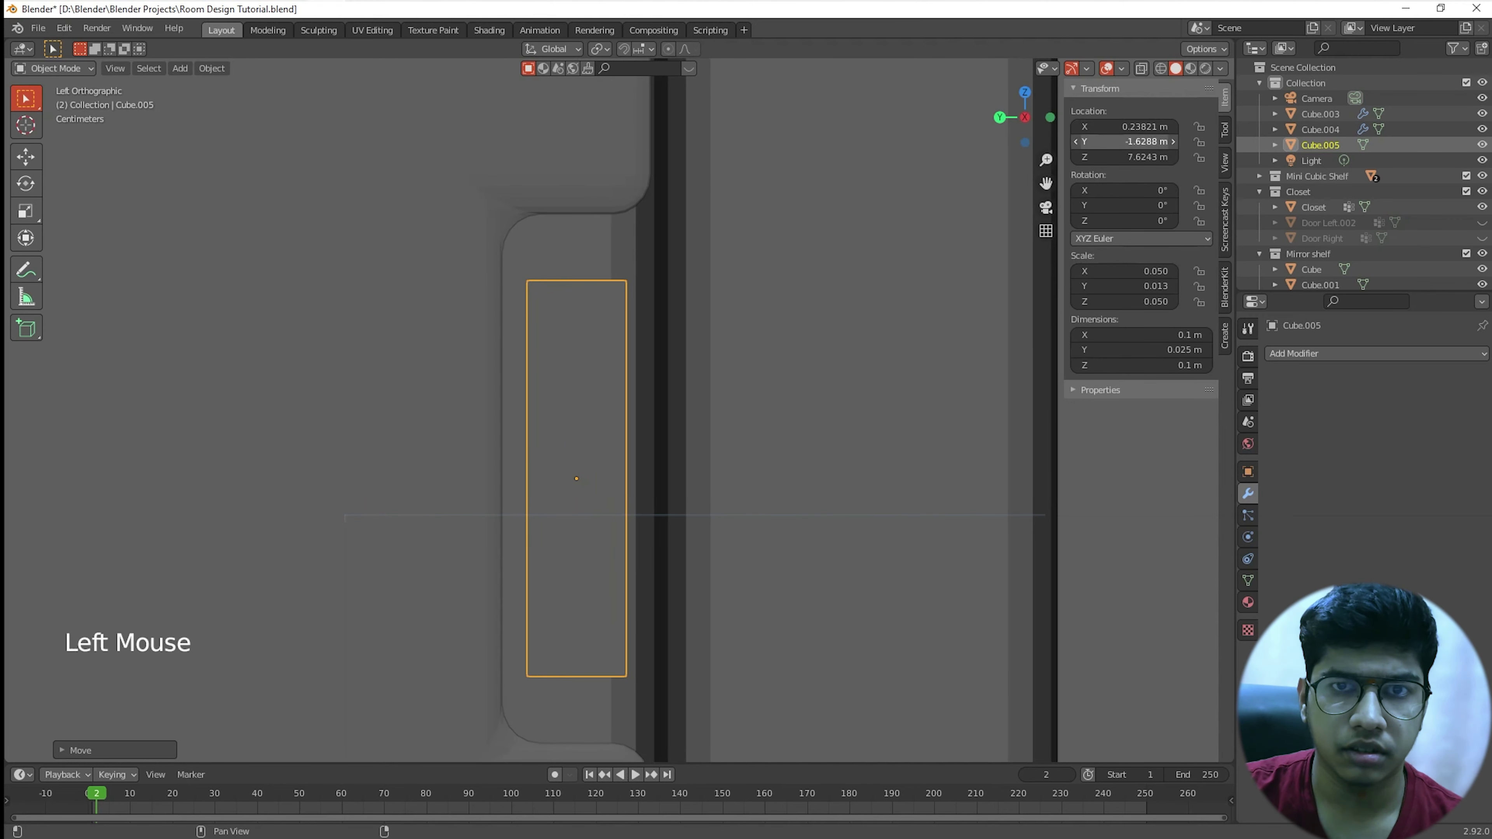
drag(1123, 141, 1163, 141)
scroll(837, 267, down, 2)
scroll(837, 267, up, 2)
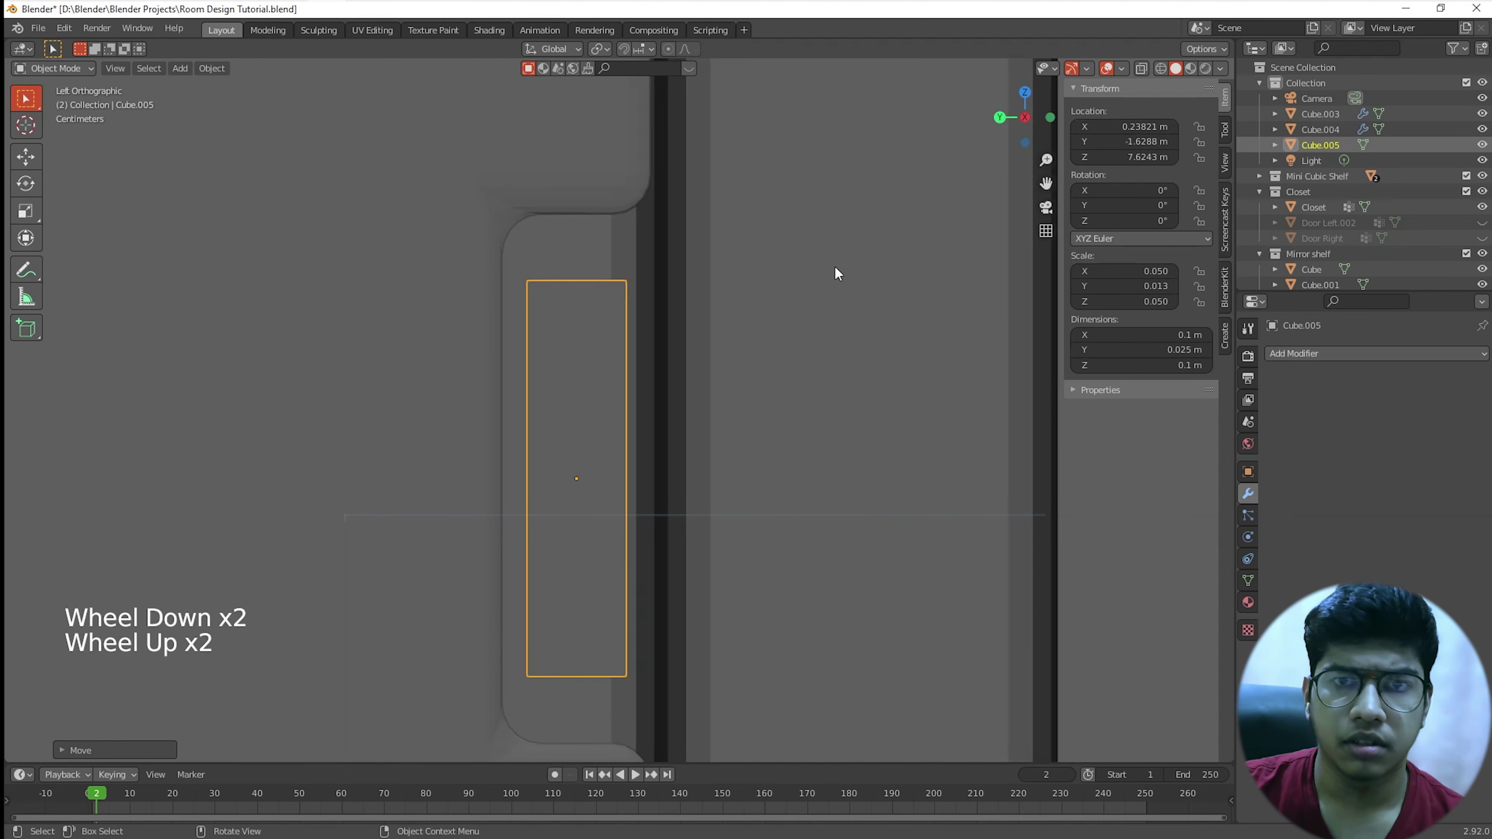
mouse_move(1134, 141)
mouse_down()
mouse_move(1098, 142)
mouse_move(1143, 141)
mouse_up()
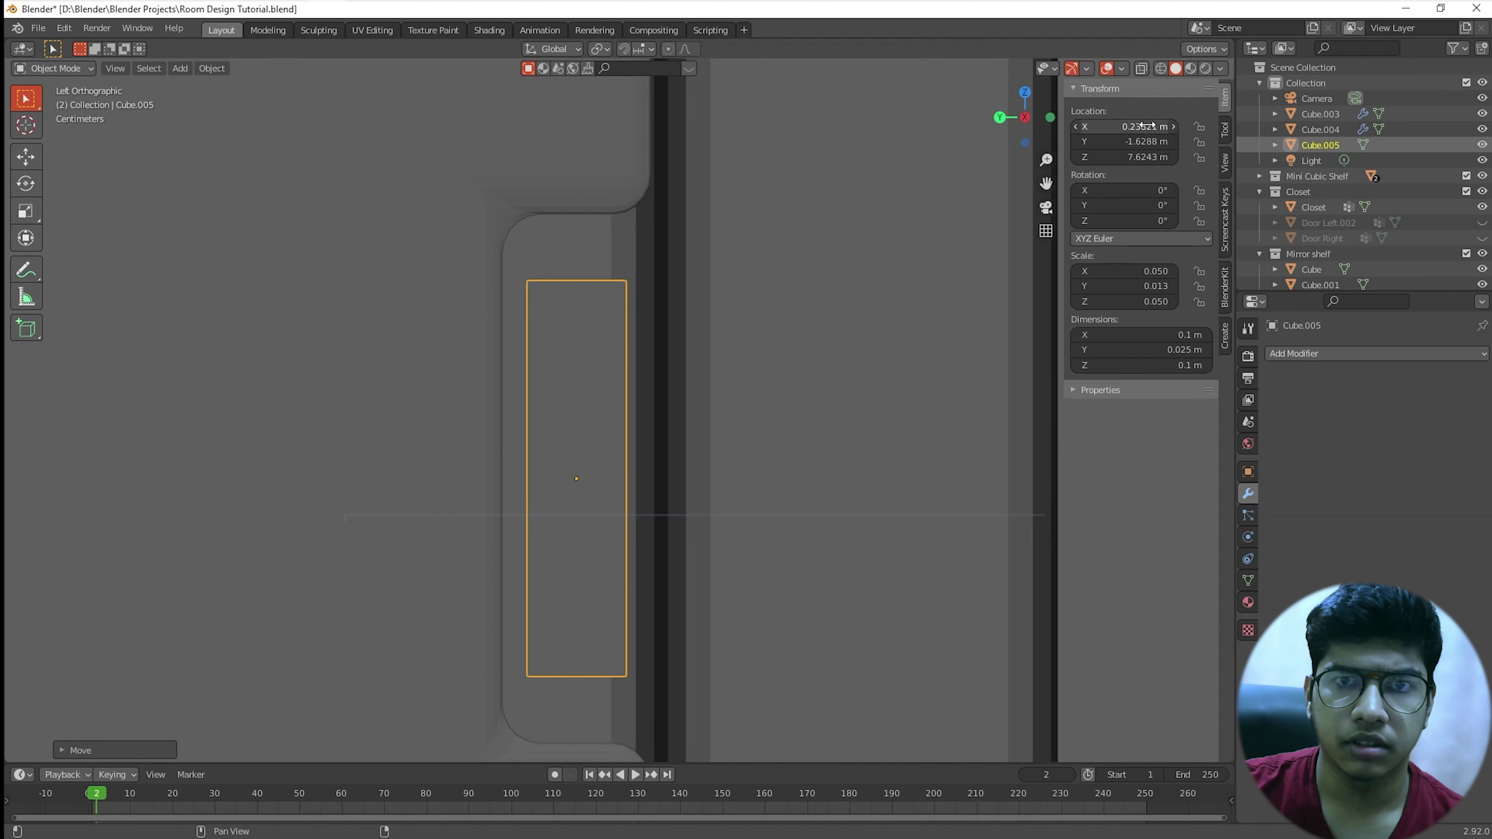
click(1116, 126)
Step: Move the small cube along X to about -0.382 m, bringing it to the front of the door's notch
scroll(780, 321, down, 6)
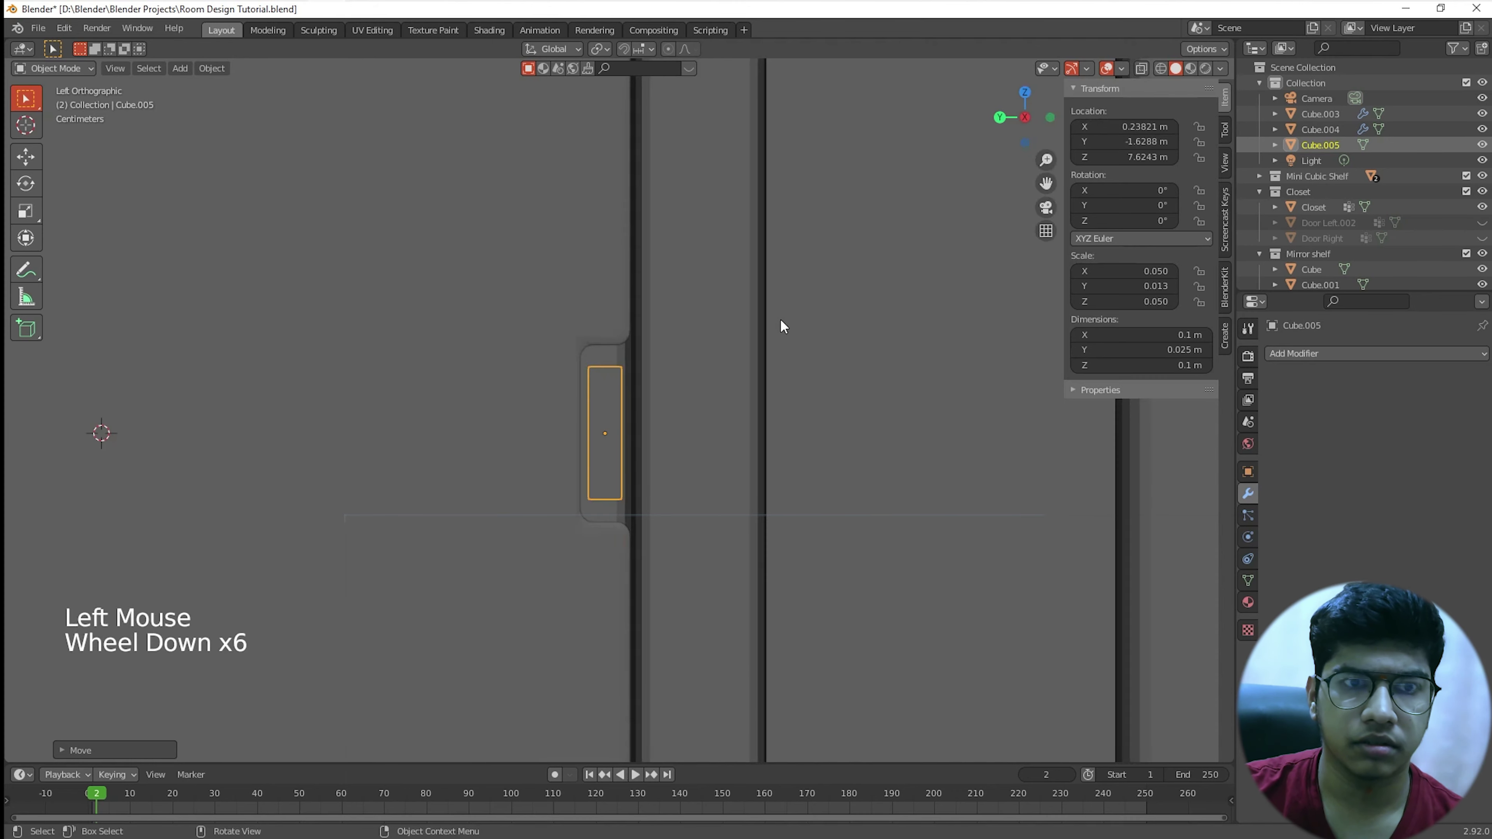
middle_drag(780, 323, 843, 380)
scroll(819, 357, down, 10)
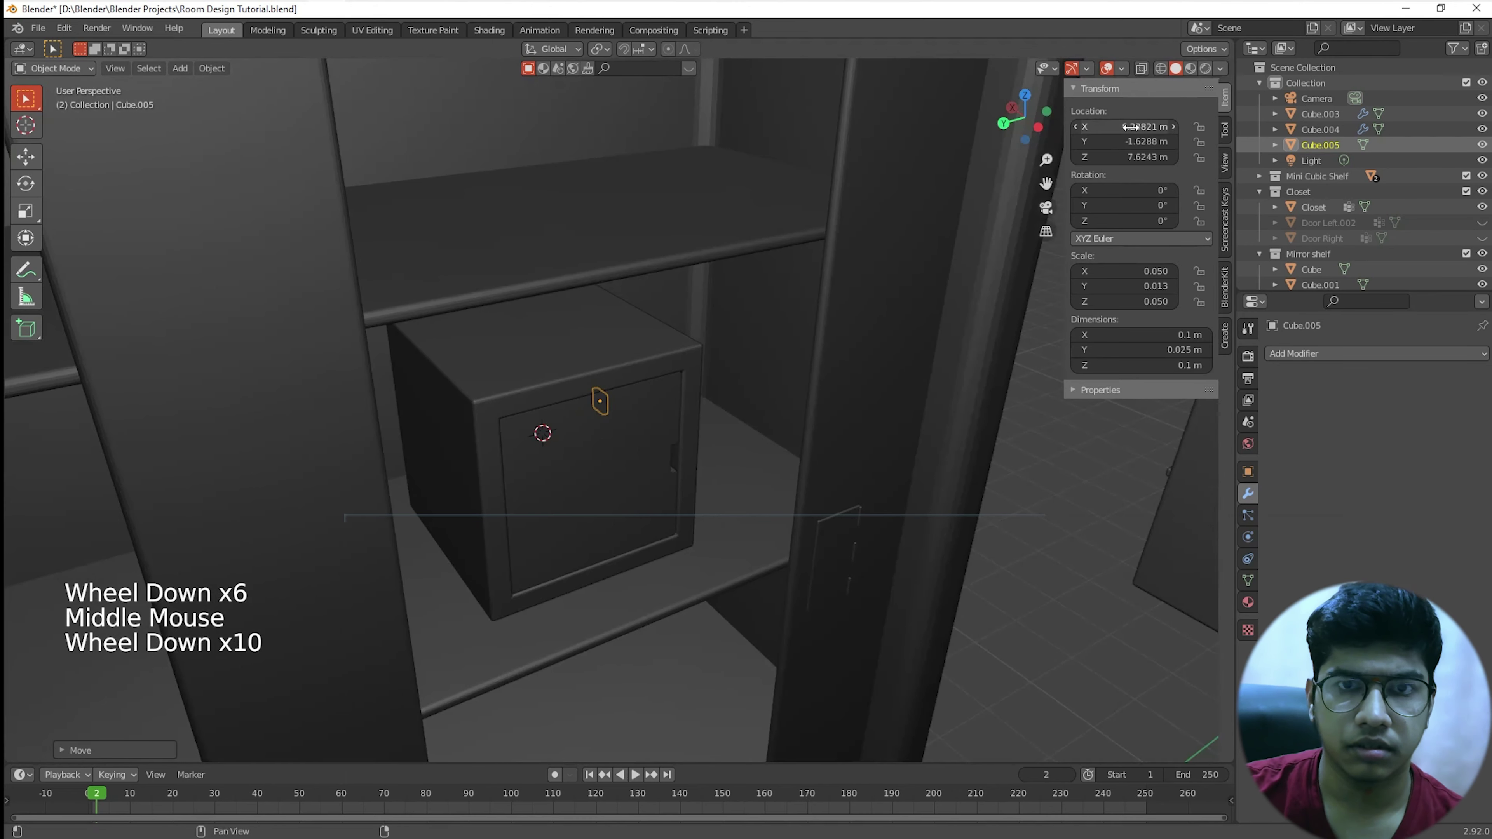
drag(1125, 127, 1102, 126)
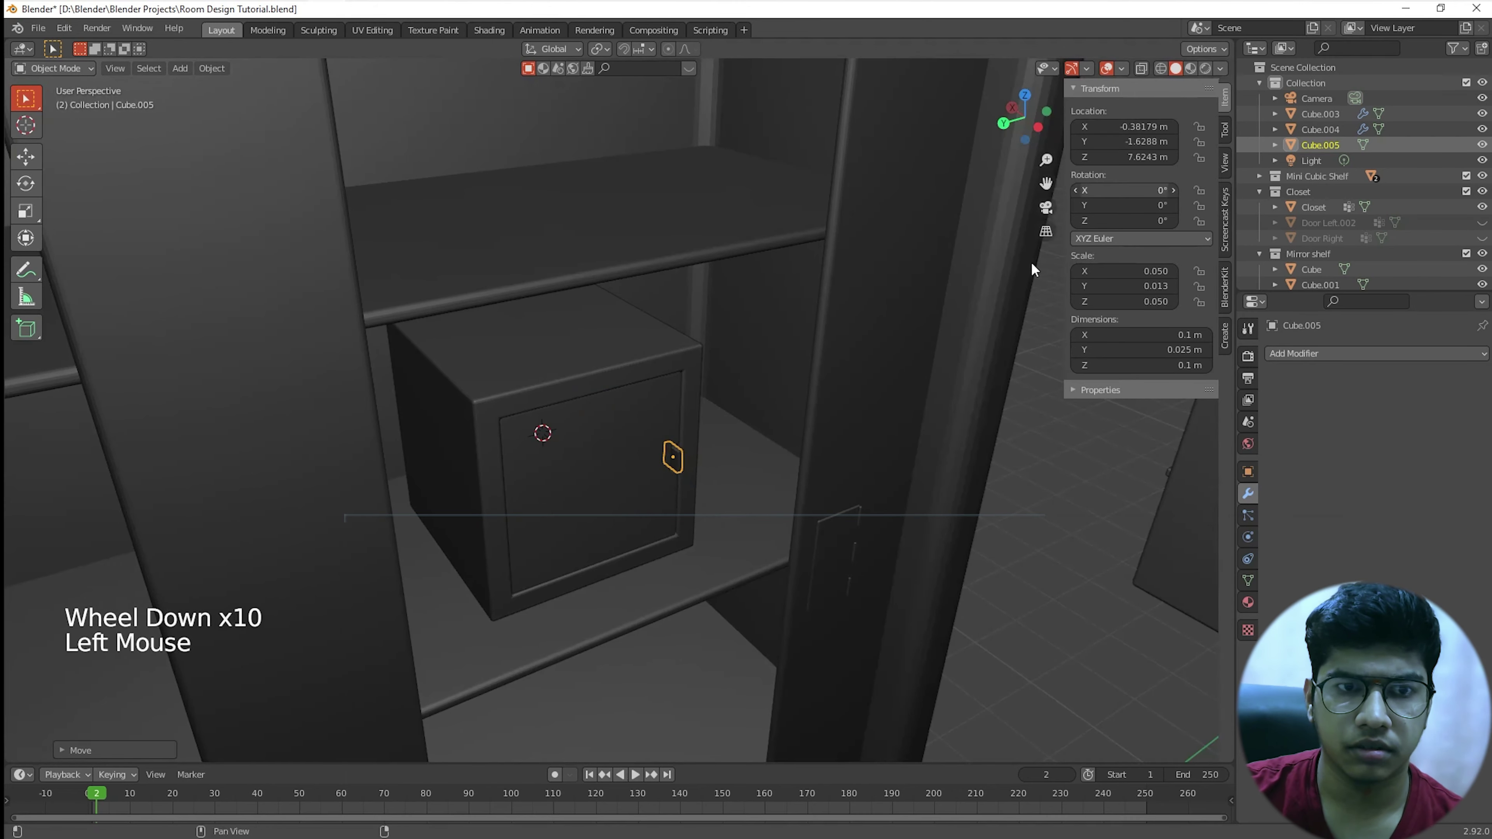
Step: Fine-tune the small cube's X location against the door's handle notch, and enter Edit Mode on it
scroll(810, 500, up, 3)
shift+scroll(823, 508, up, 3)
scroll(823, 508, up, 2)
scroll(823, 508, up, 1)
shift+scroll(823, 508, up, 1)
shift+middle_drag(824, 509, 666, 500)
scroll(698, 450, up, 2)
scroll(763, 491, up, 1)
middle_drag(795, 490, 833, 504)
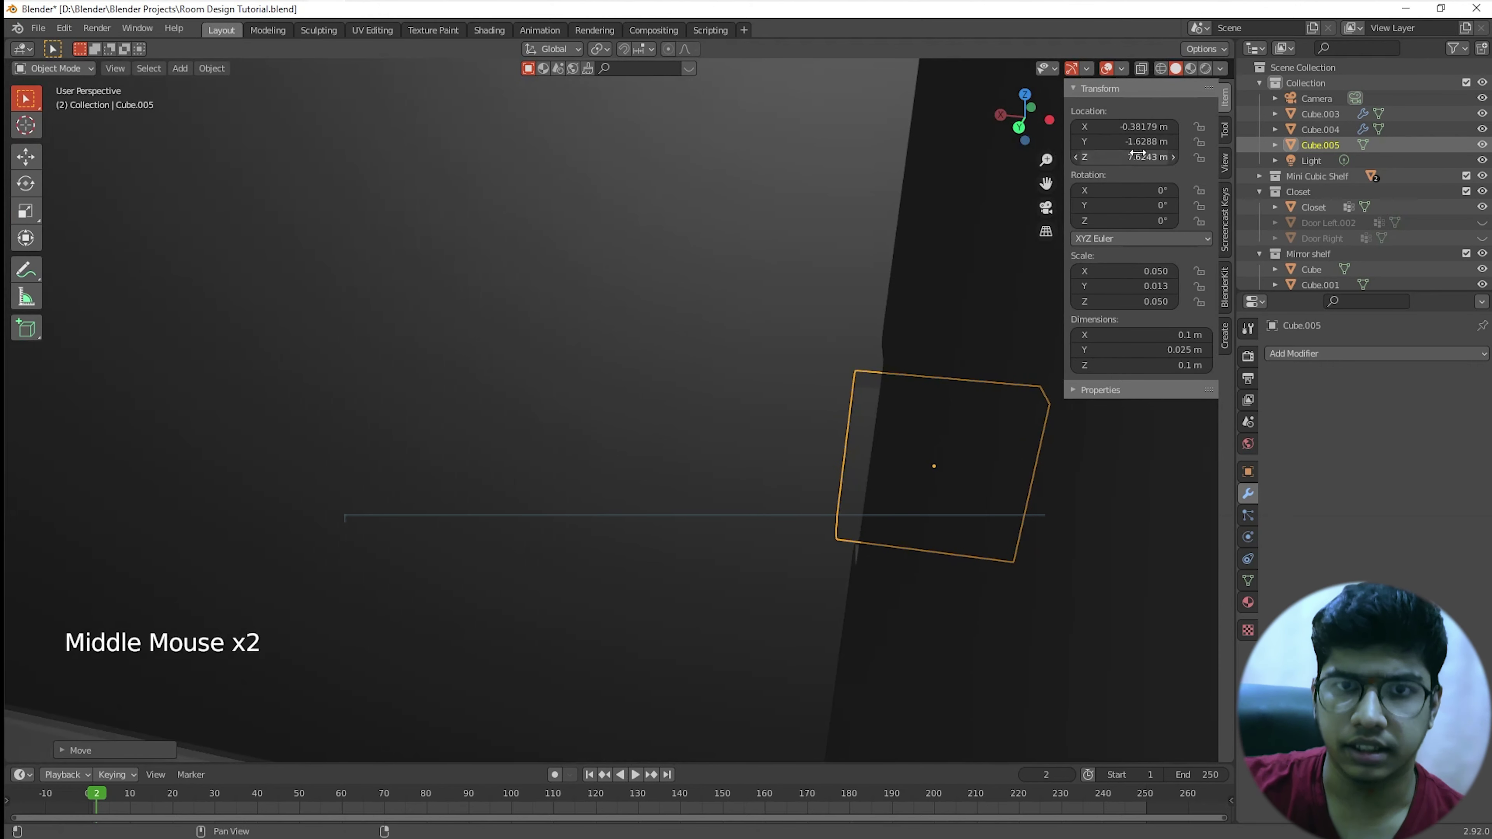
click(1139, 127)
drag(1139, 127, 1144, 127)
middle_drag(829, 422, 1028, 594)
scroll(651, 419, up, 2)
middle_drag(1027, 594, 809, 540)
key(Tab)
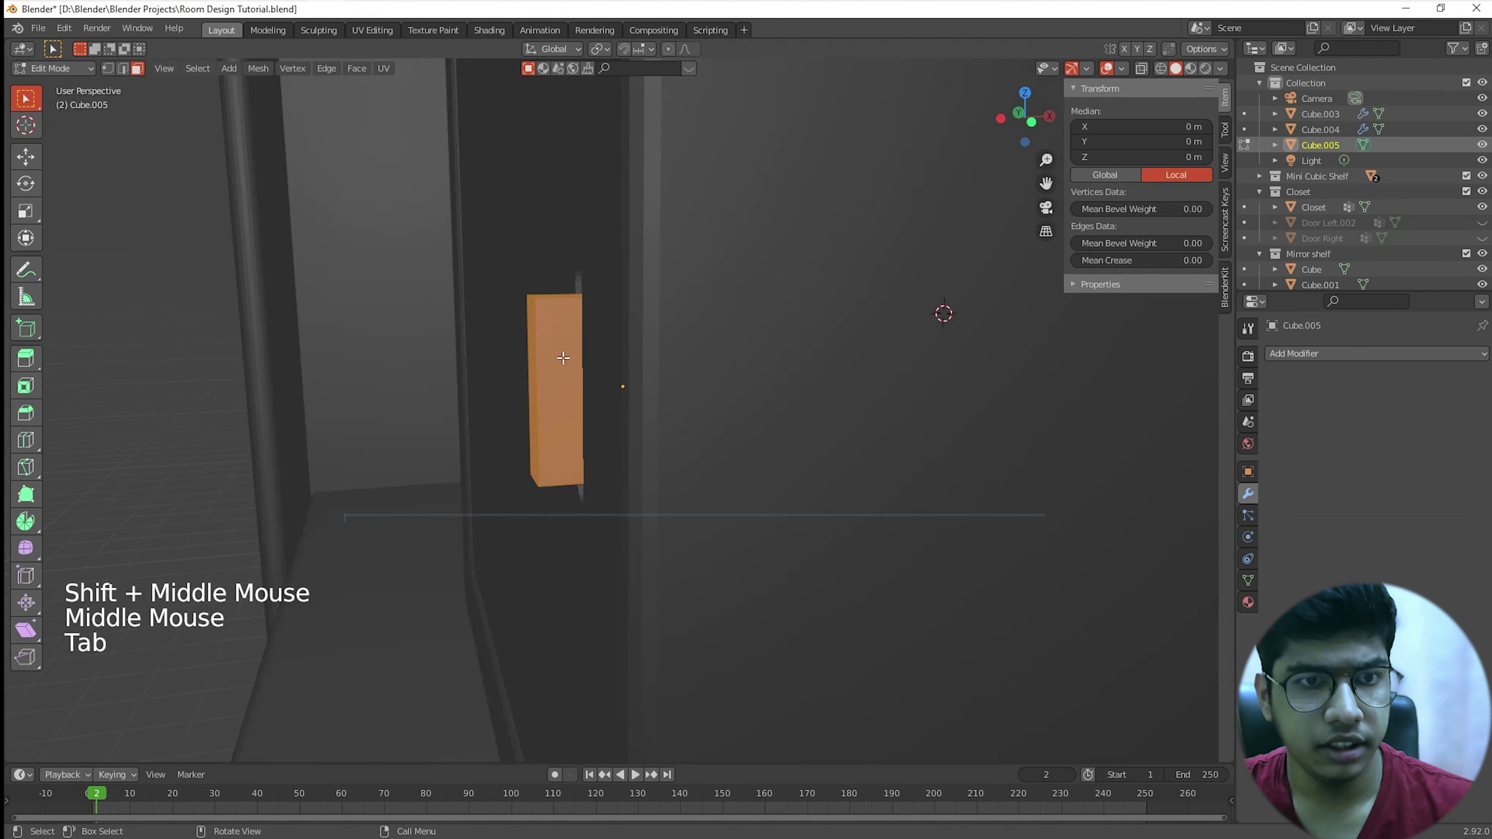
Step: Try dividing the small cube along its depth with three loop cuts, and undo them
key(ctrl+r)
scroll(568, 301, up, 1)
scroll(568, 300, up, 1)
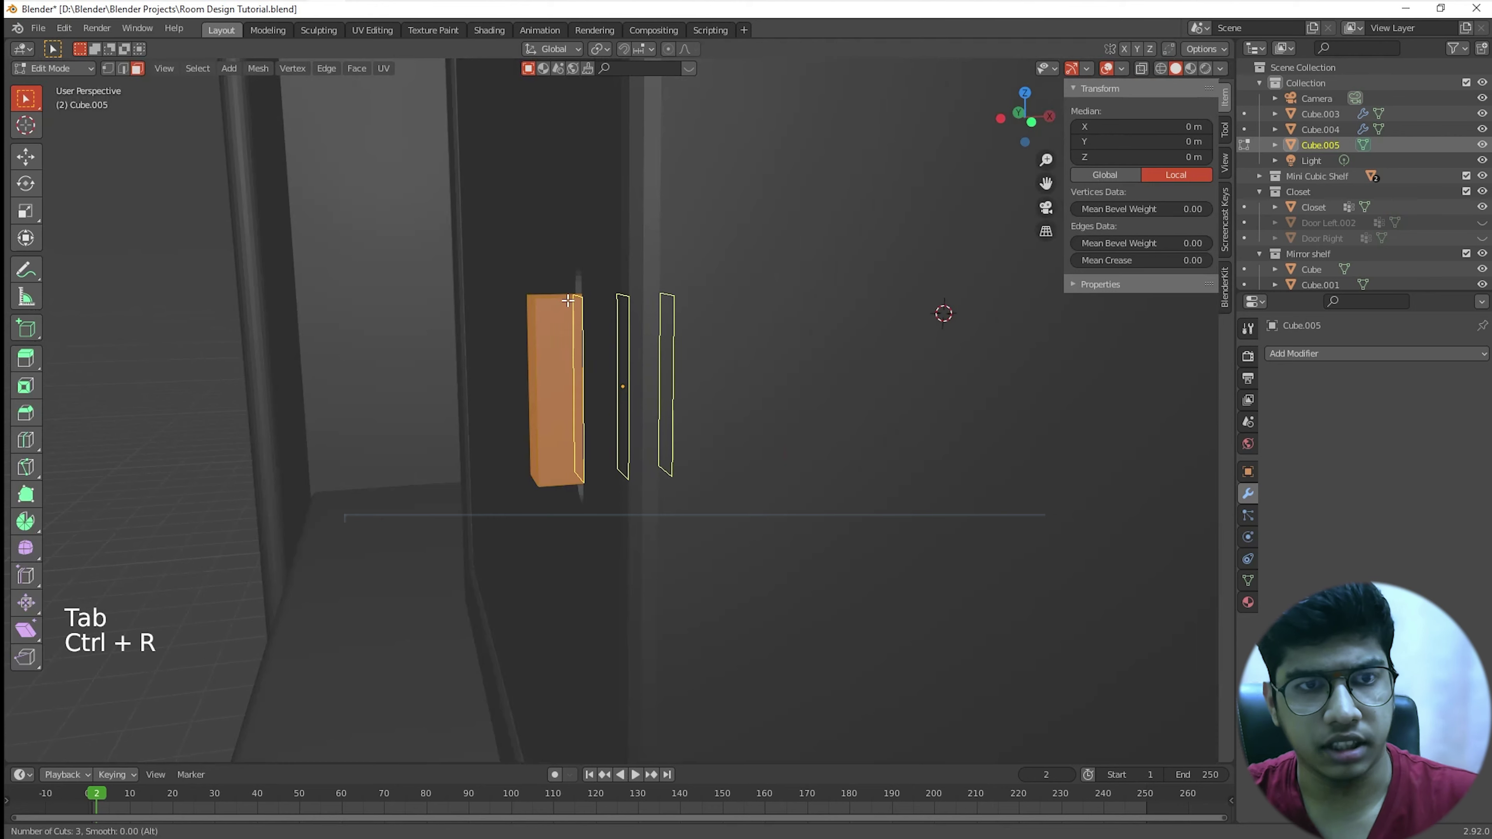
click(567, 301)
right_click(567, 301)
mouse_move(605, 339)
middle_down()
mouse_move(633, 338)
mouse_move(603, 337)
middle_up()
scroll(632, 338, up, 3)
key(ctrl+z)
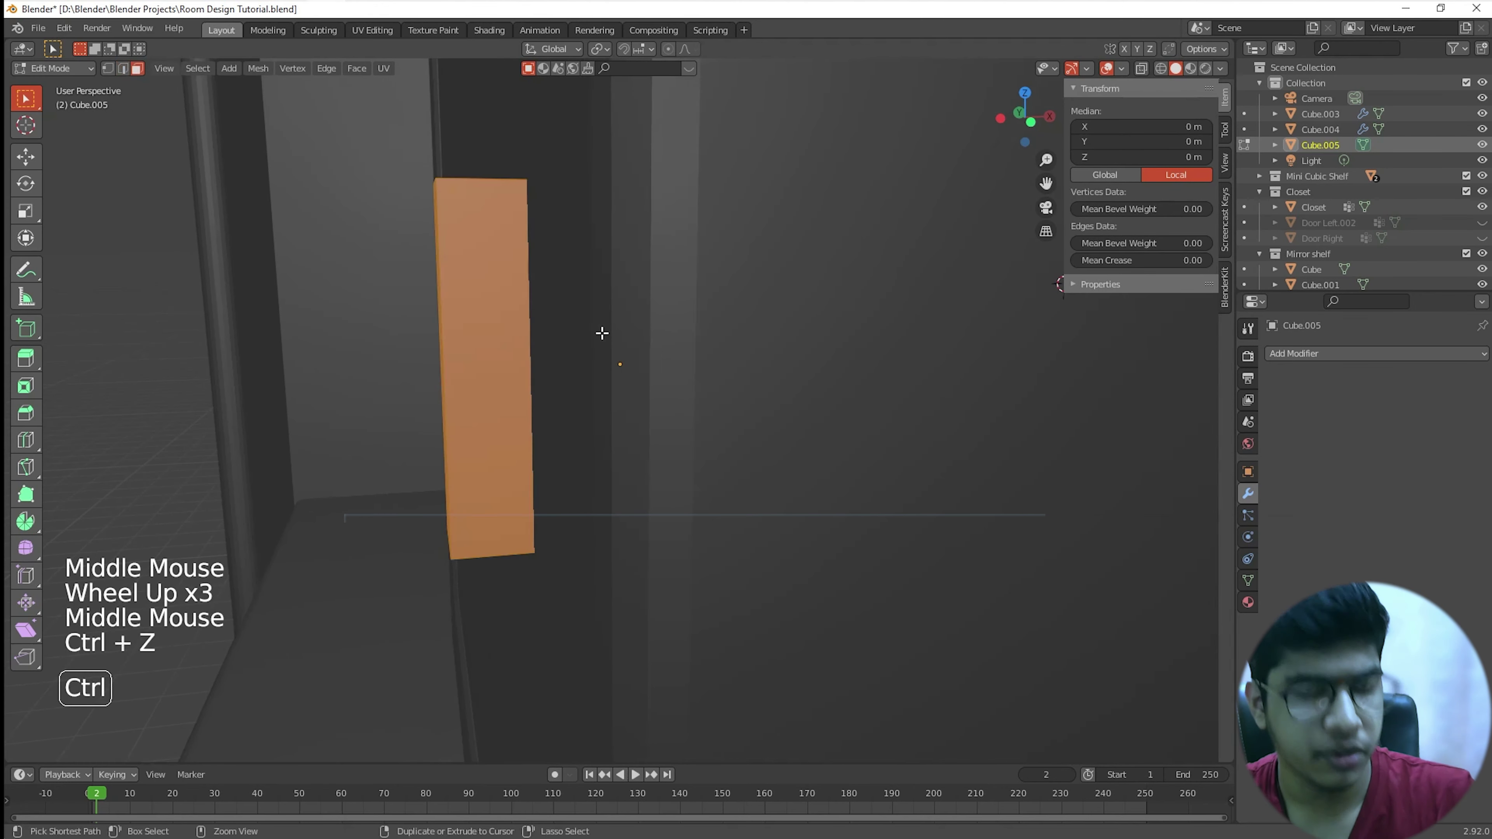
Step: Add four evenly spaced loop cuts along the small cube's X depth
key(ctrl+r)
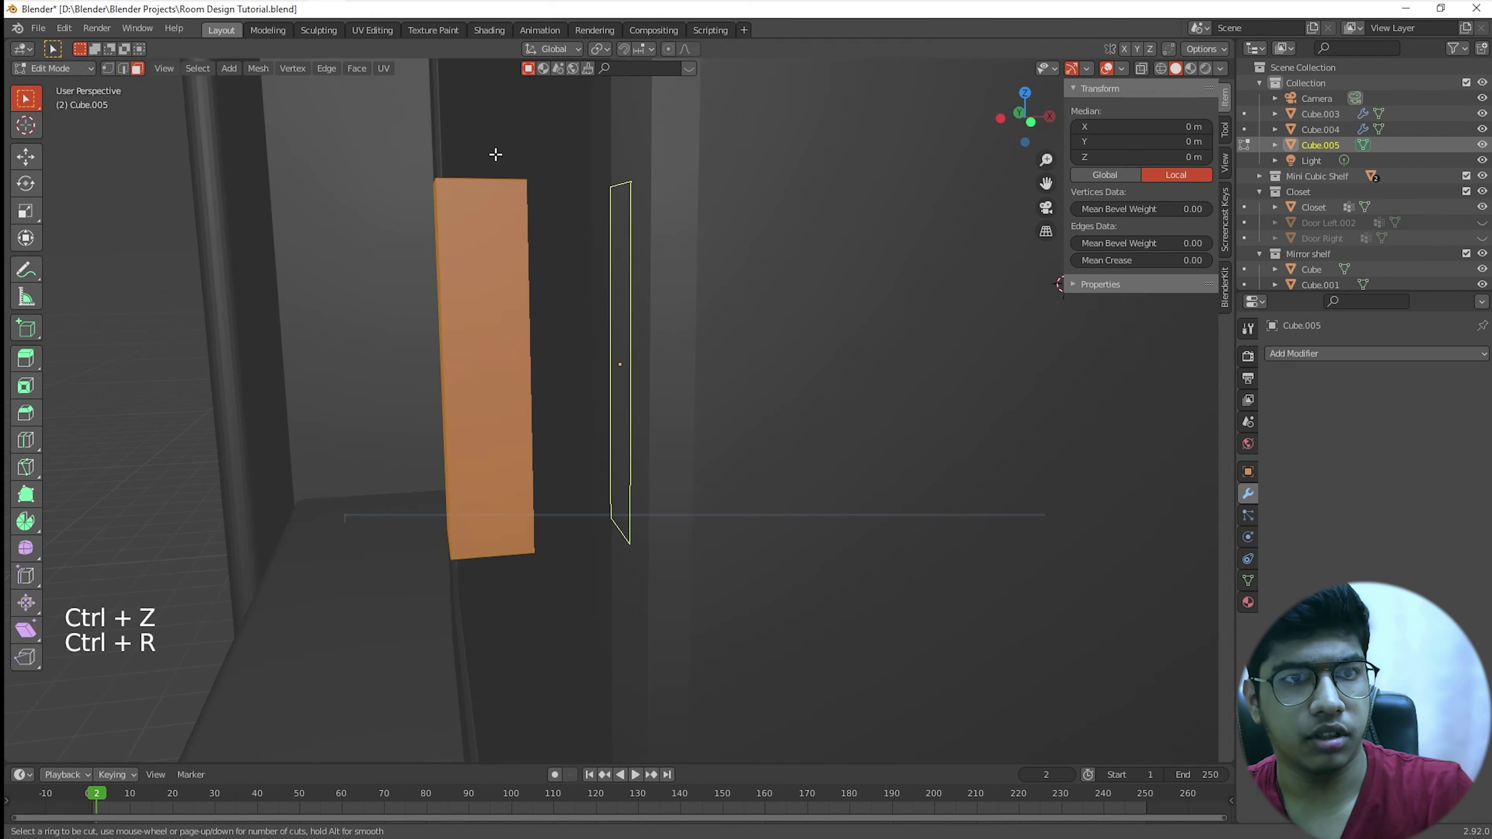
scroll(504, 175, up, 3)
click(504, 175)
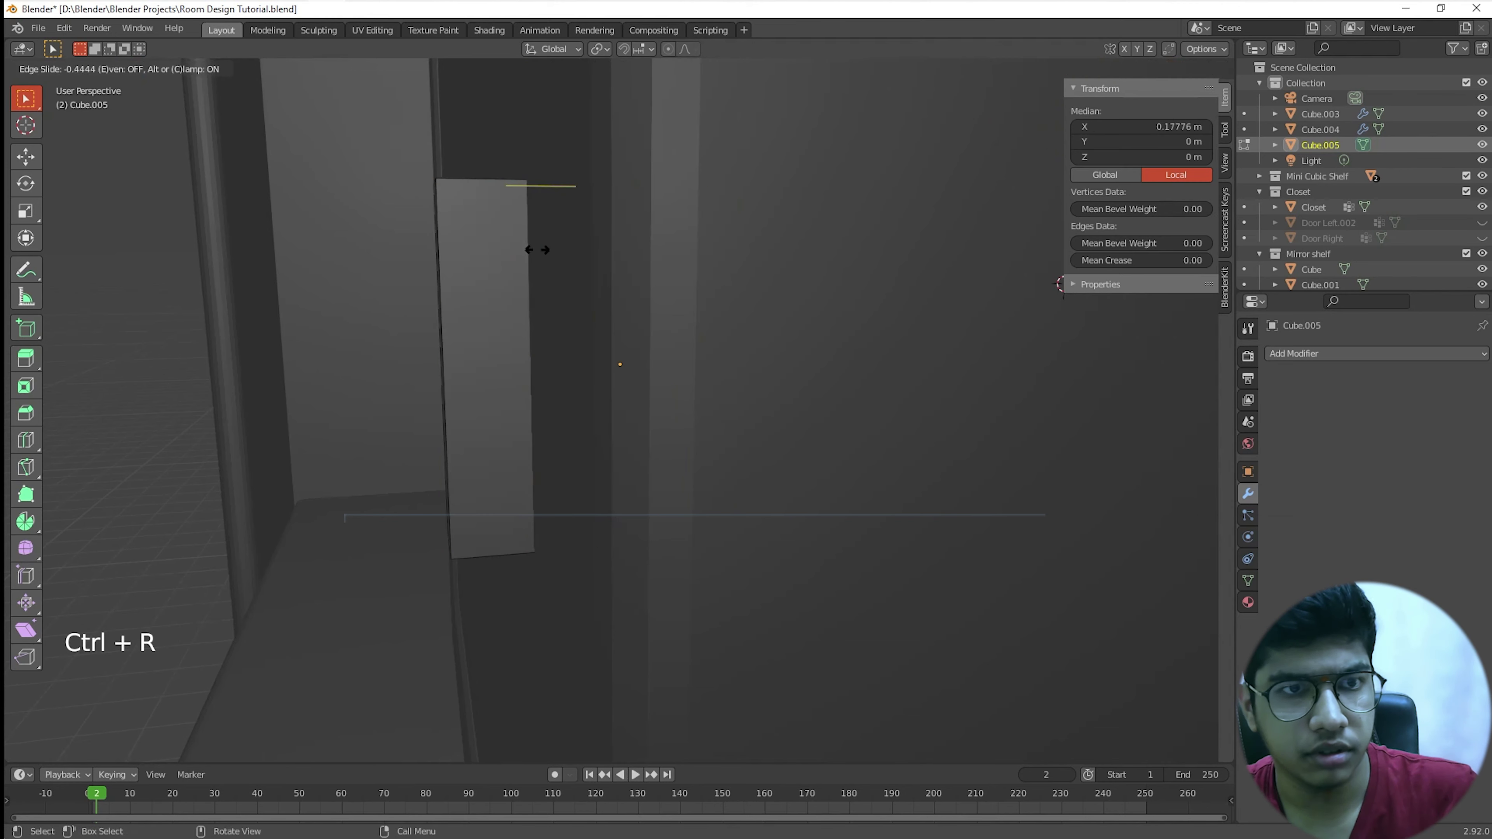
click(493, 223)
middle_drag(539, 280, 932, 328)
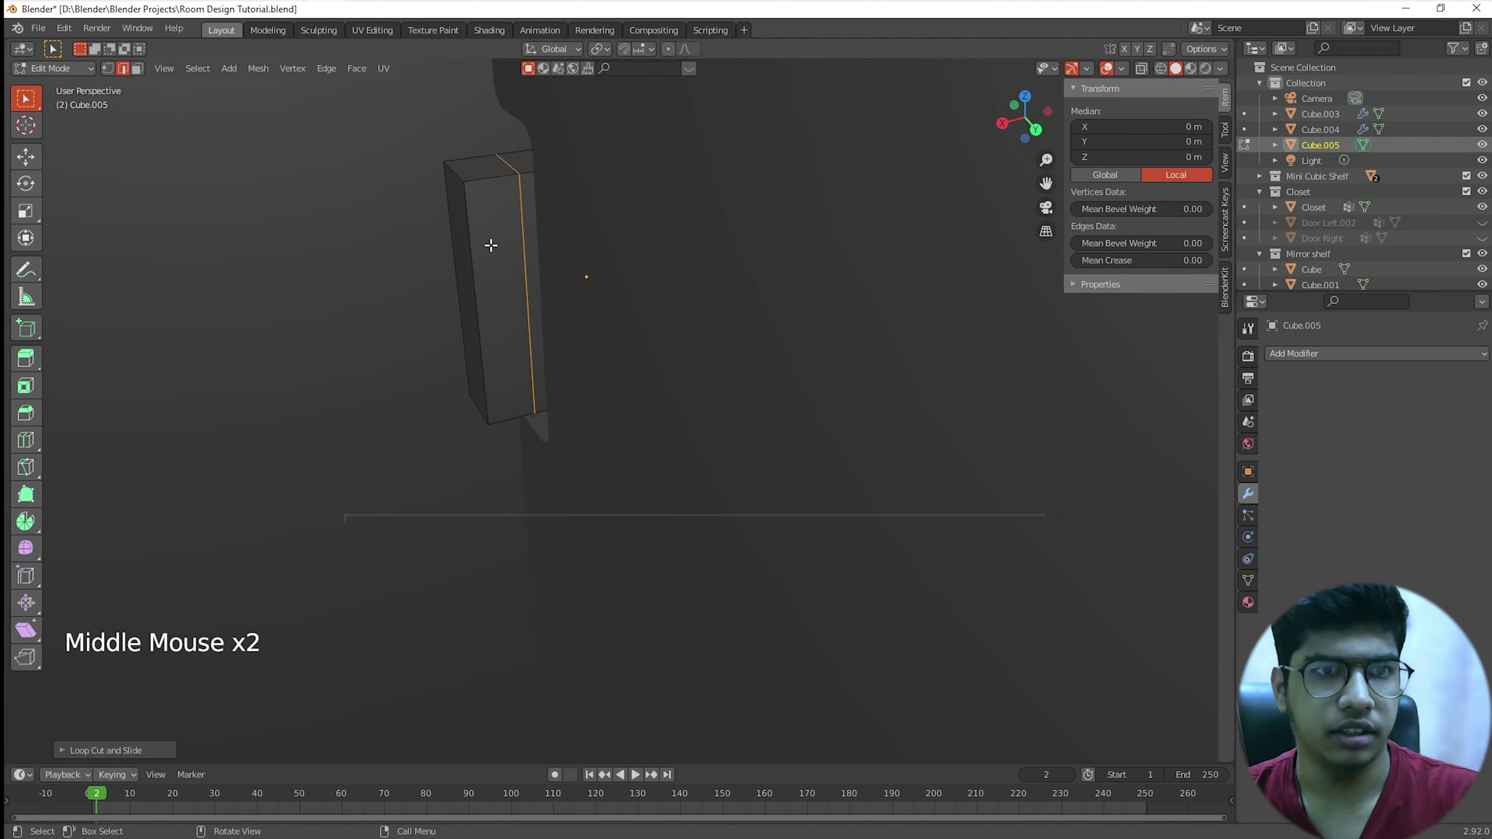
Step: Extrude the side face of the small cube's rear segment outward along Y by 0.1 m, behind the door
click(540, 253)
middle_drag(541, 252, 526, 227)
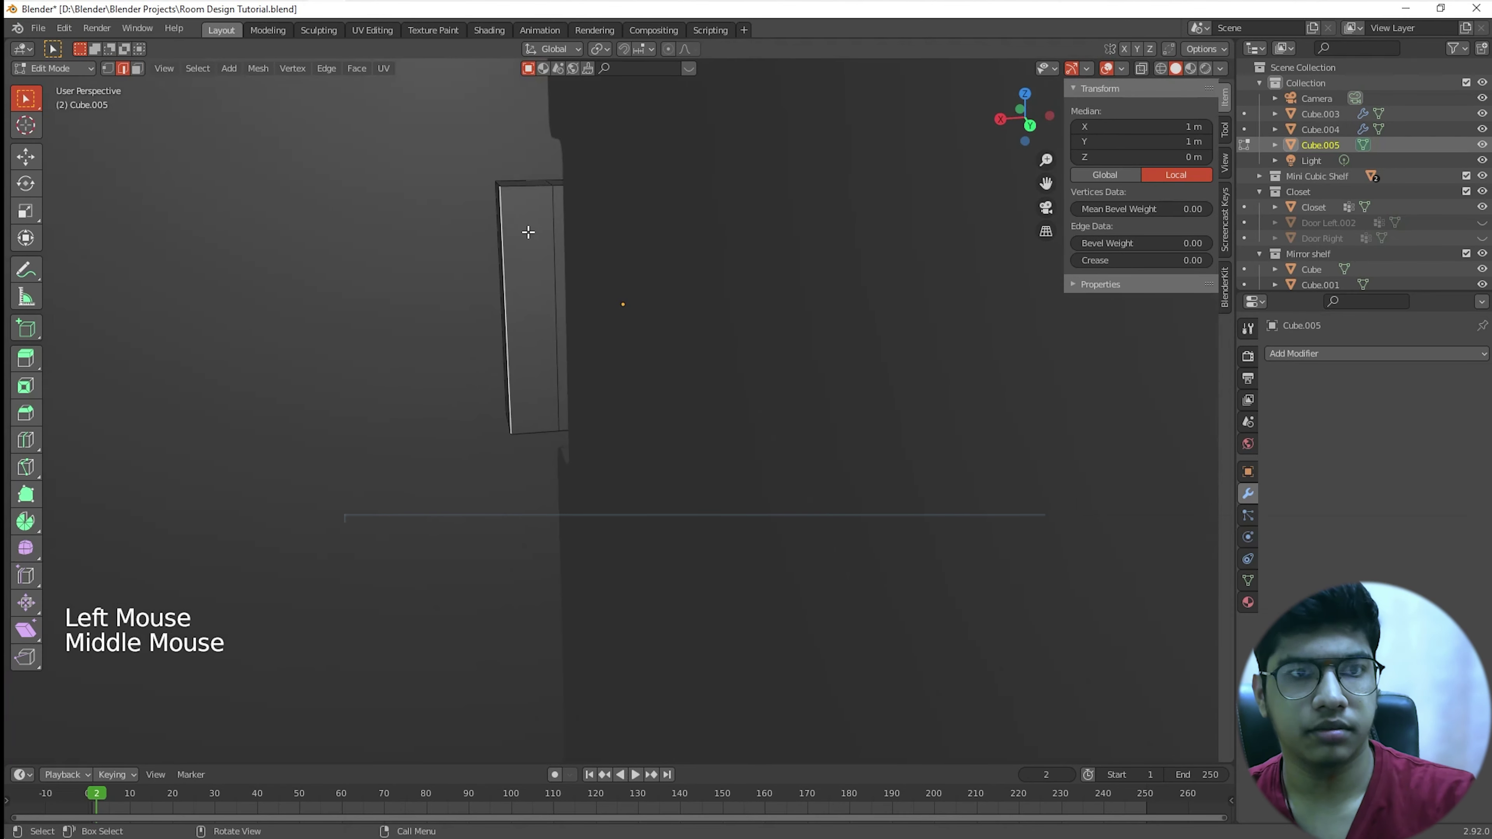
key(3)
click(528, 234)
middle_drag(528, 233, 578, 287)
key(e)
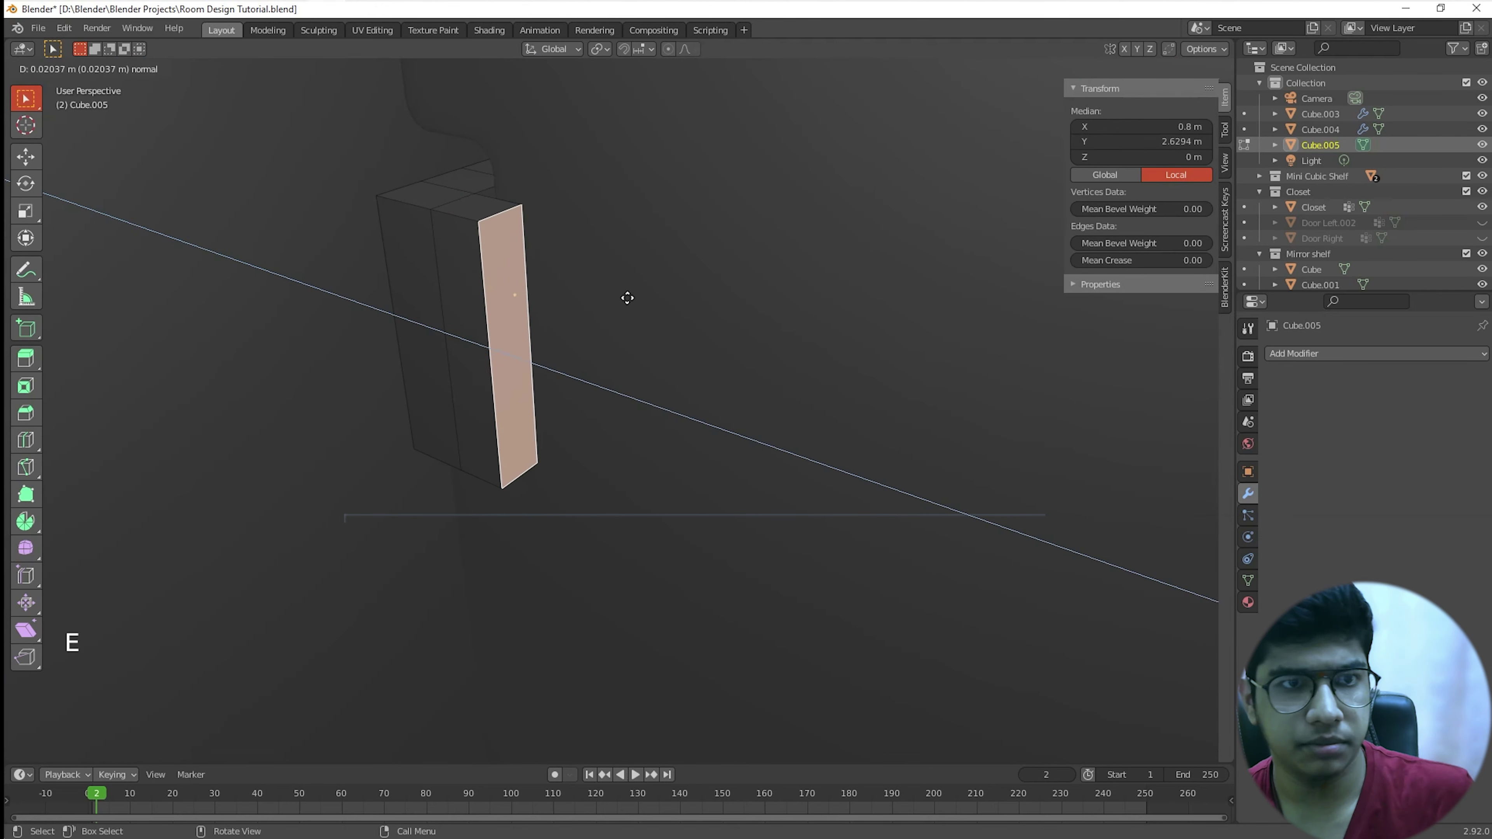
text(.2)
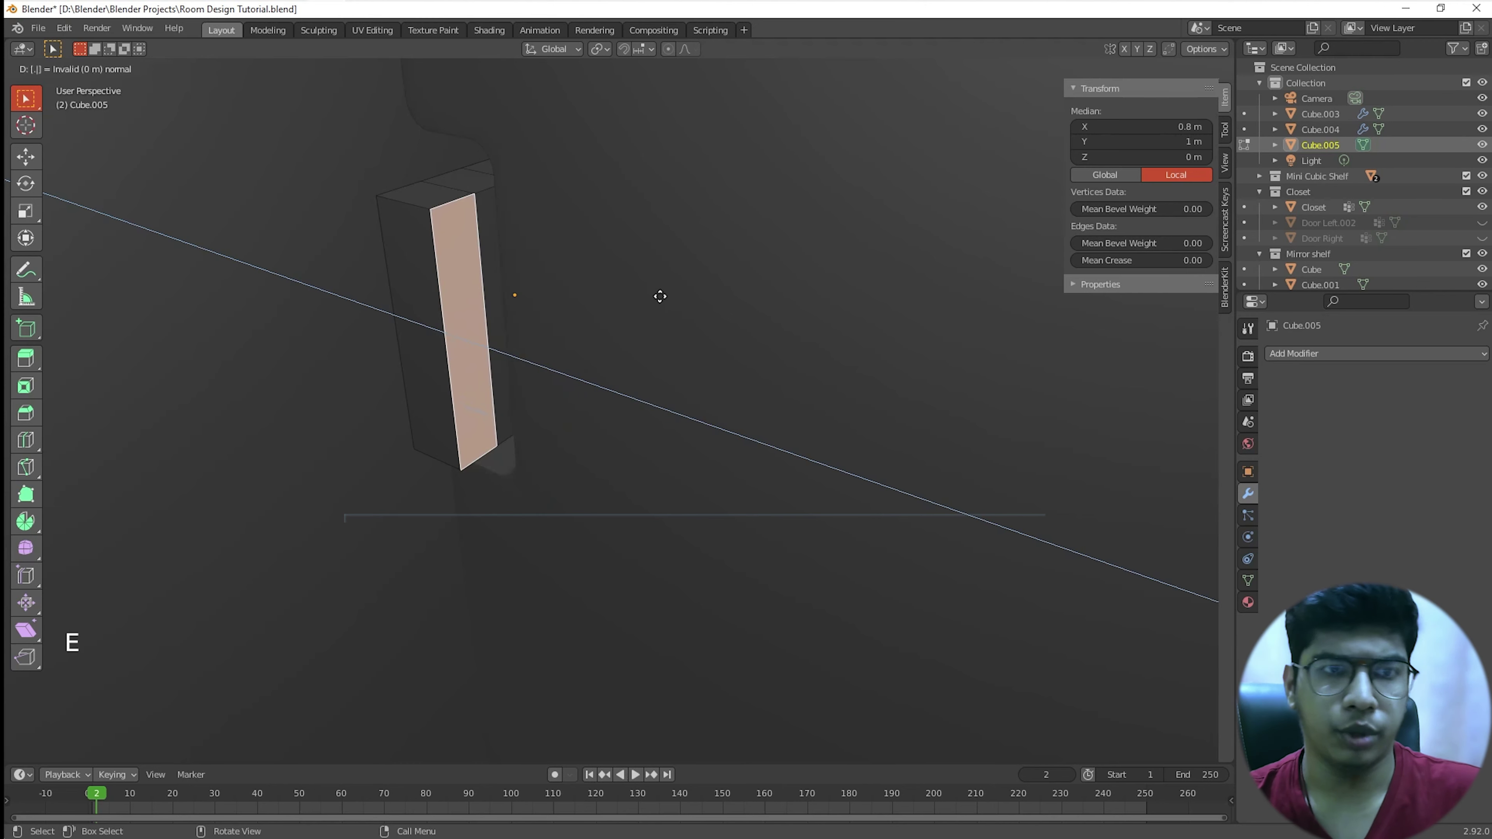
text(025)
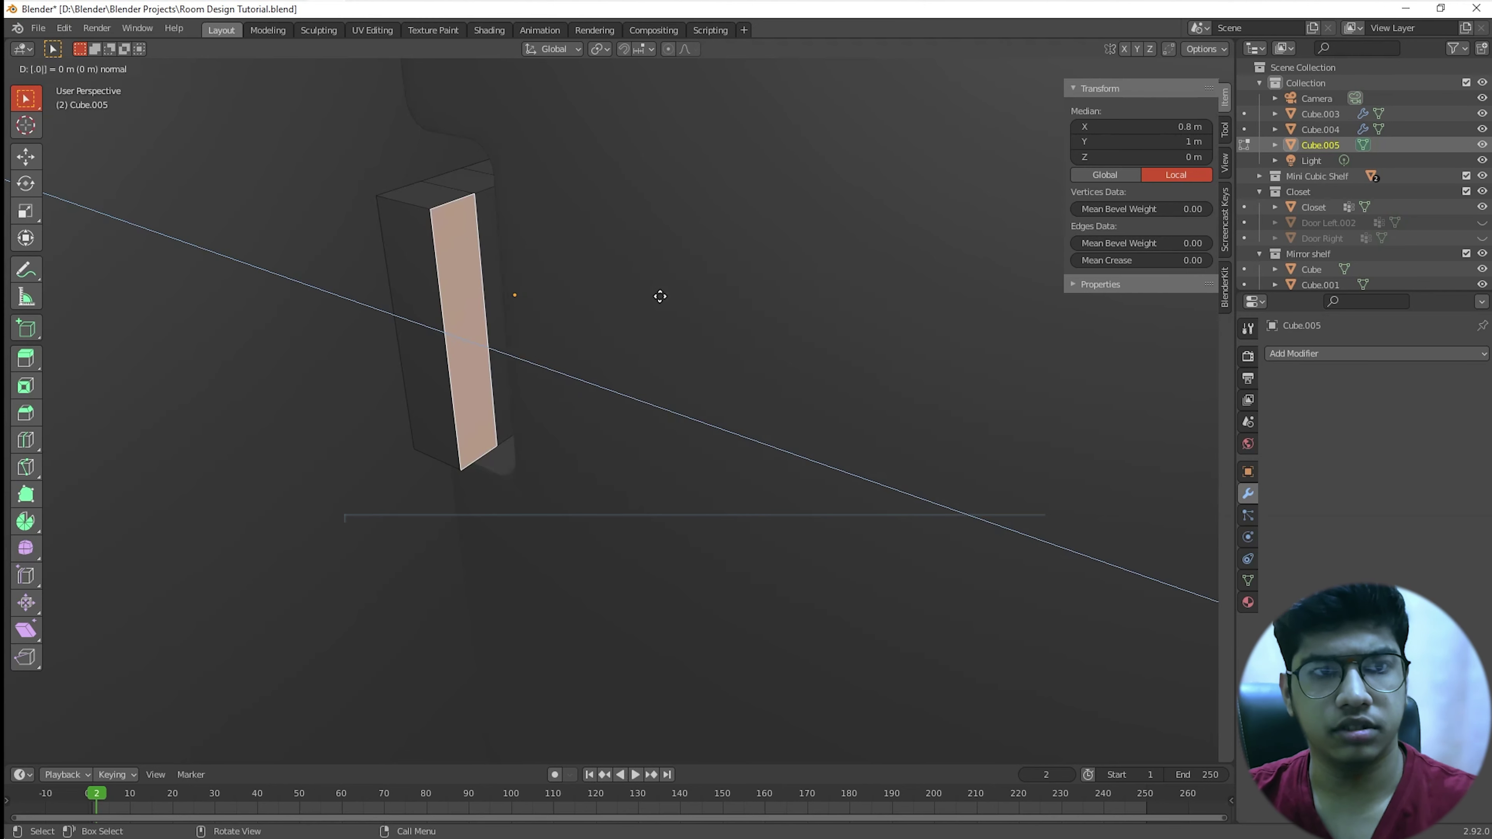
key(BackSpace)
key(BackSpace)
key(BackSpace)
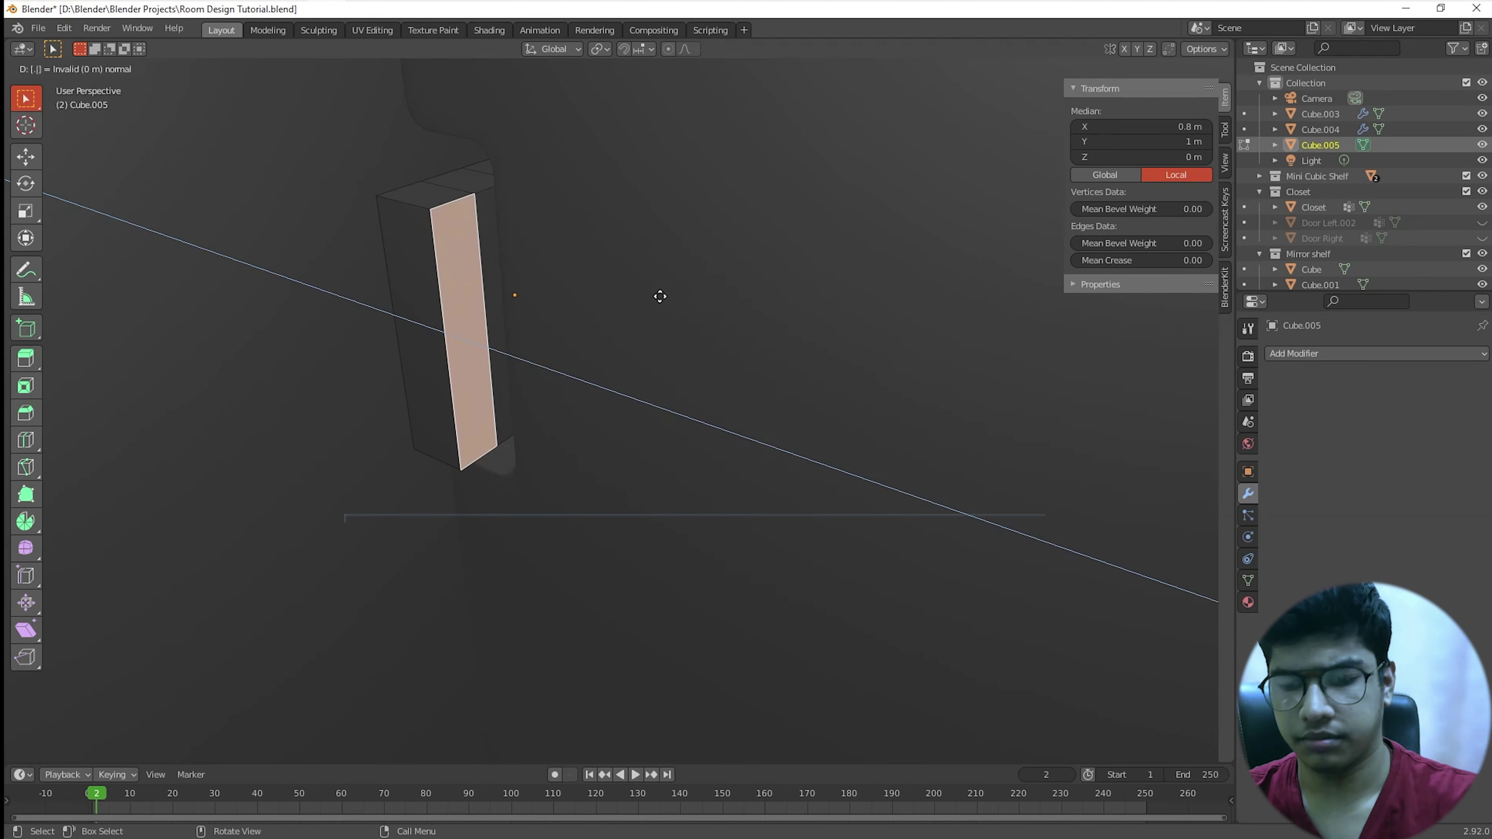
text(5)
key(BackSpace)
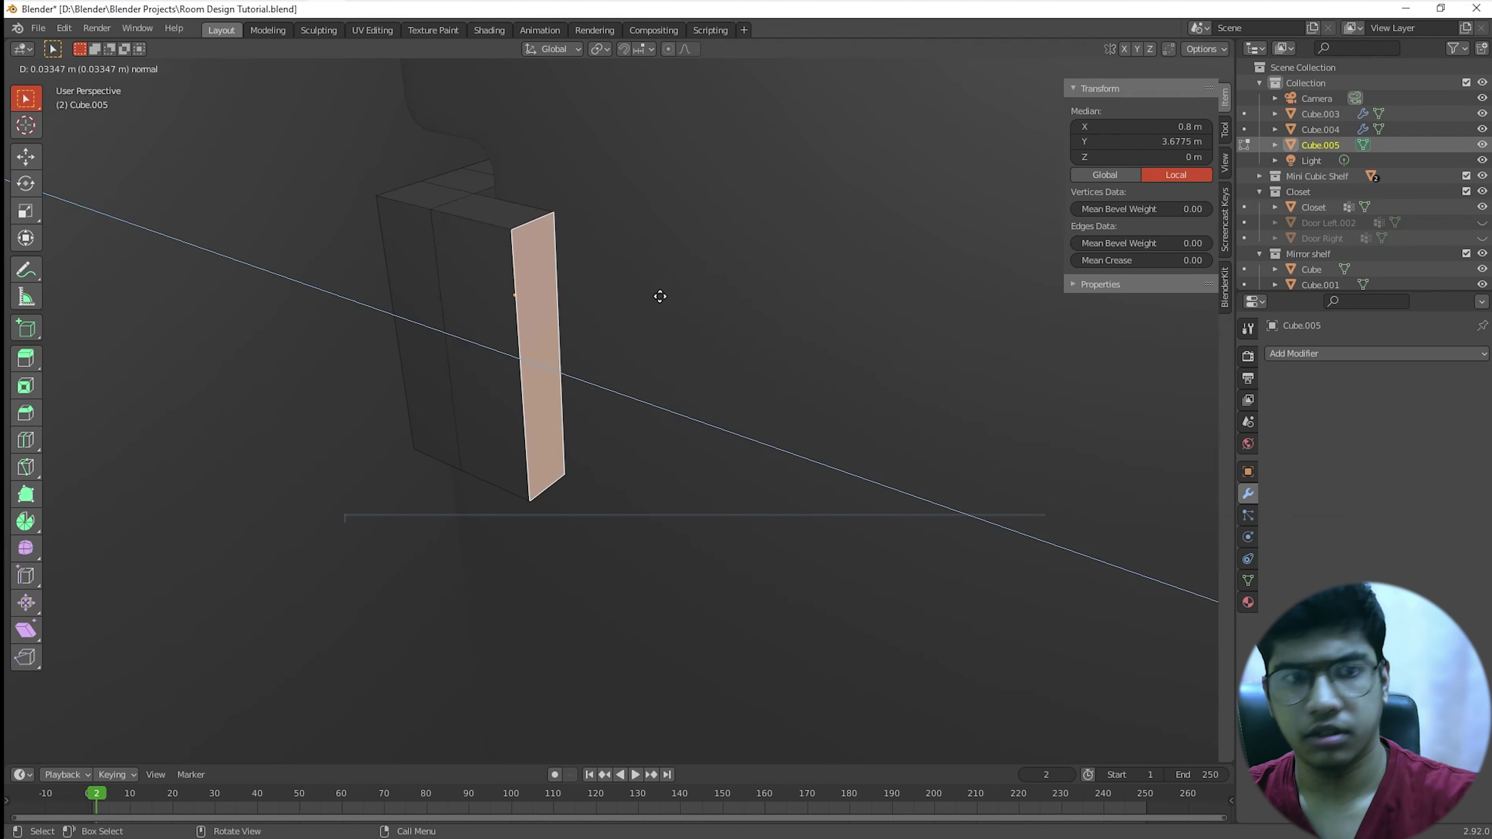
text(.1)
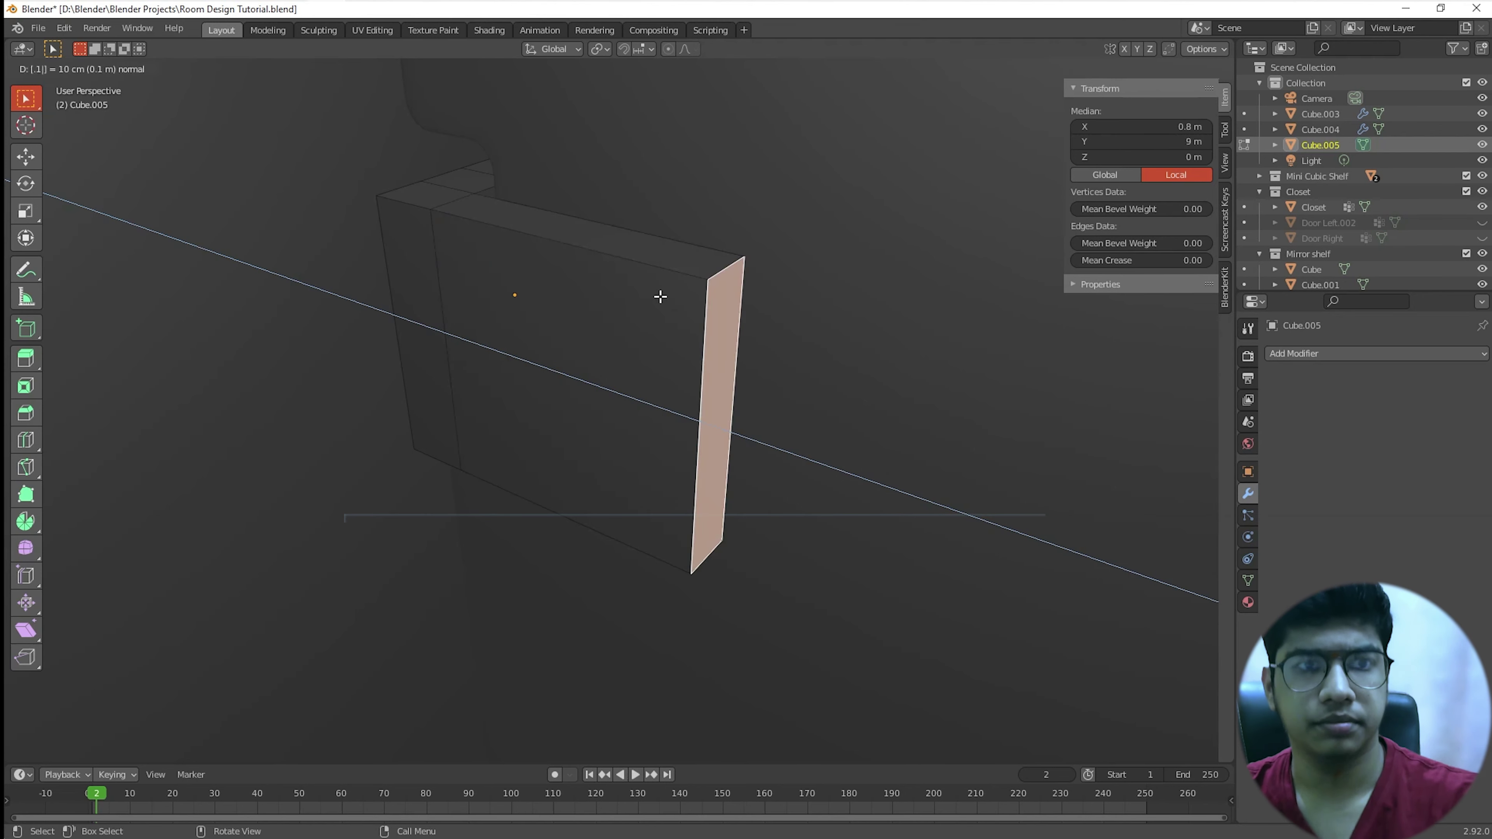
key(Return)
Step: Add one centred loop cut across the newly extruded arm and switch to face selection
scroll(623, 441, down, 2)
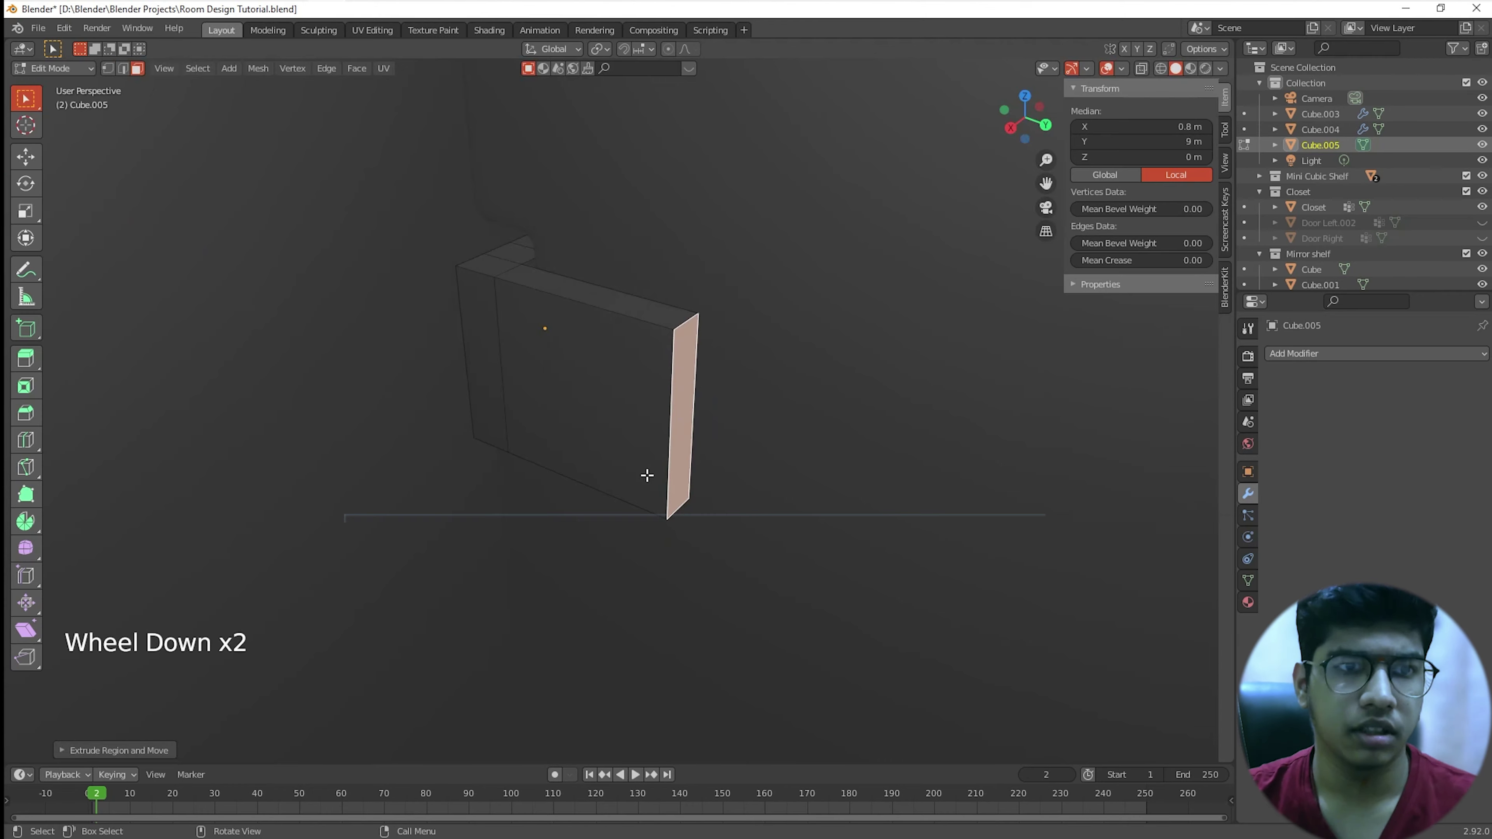
middle_drag(647, 476, 556, 389)
key(ctrl+r)
click(536, 359)
key(3)
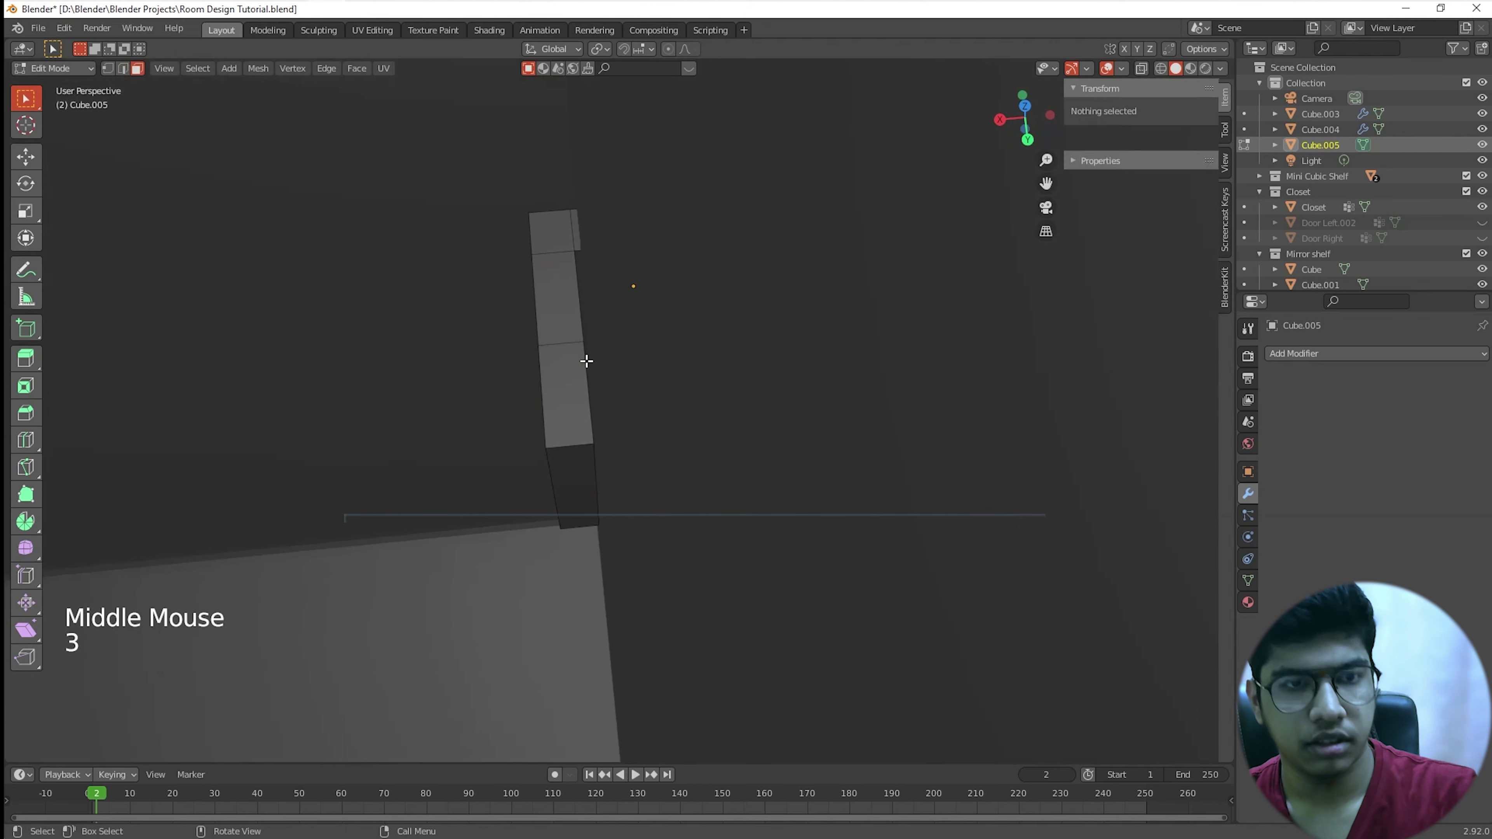
Step: Extrude the door-facing face of the arm's outer half by 0.01 m toward the door
click(586, 361)
middle_drag(586, 372, 623, 300)
scroll(589, 397, up, 5)
middle_drag(589, 397, 576, 389)
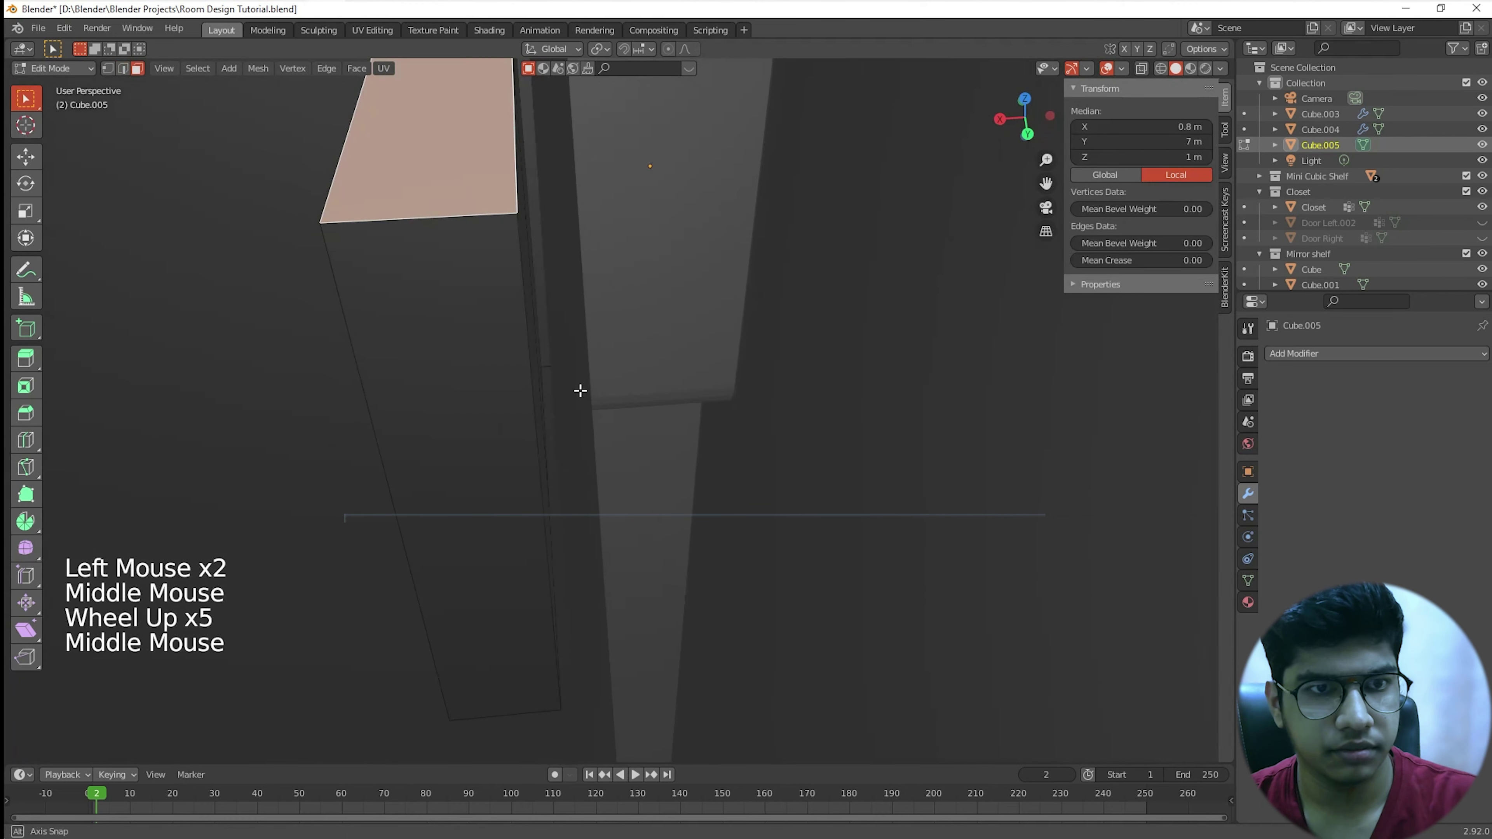
click(530, 310)
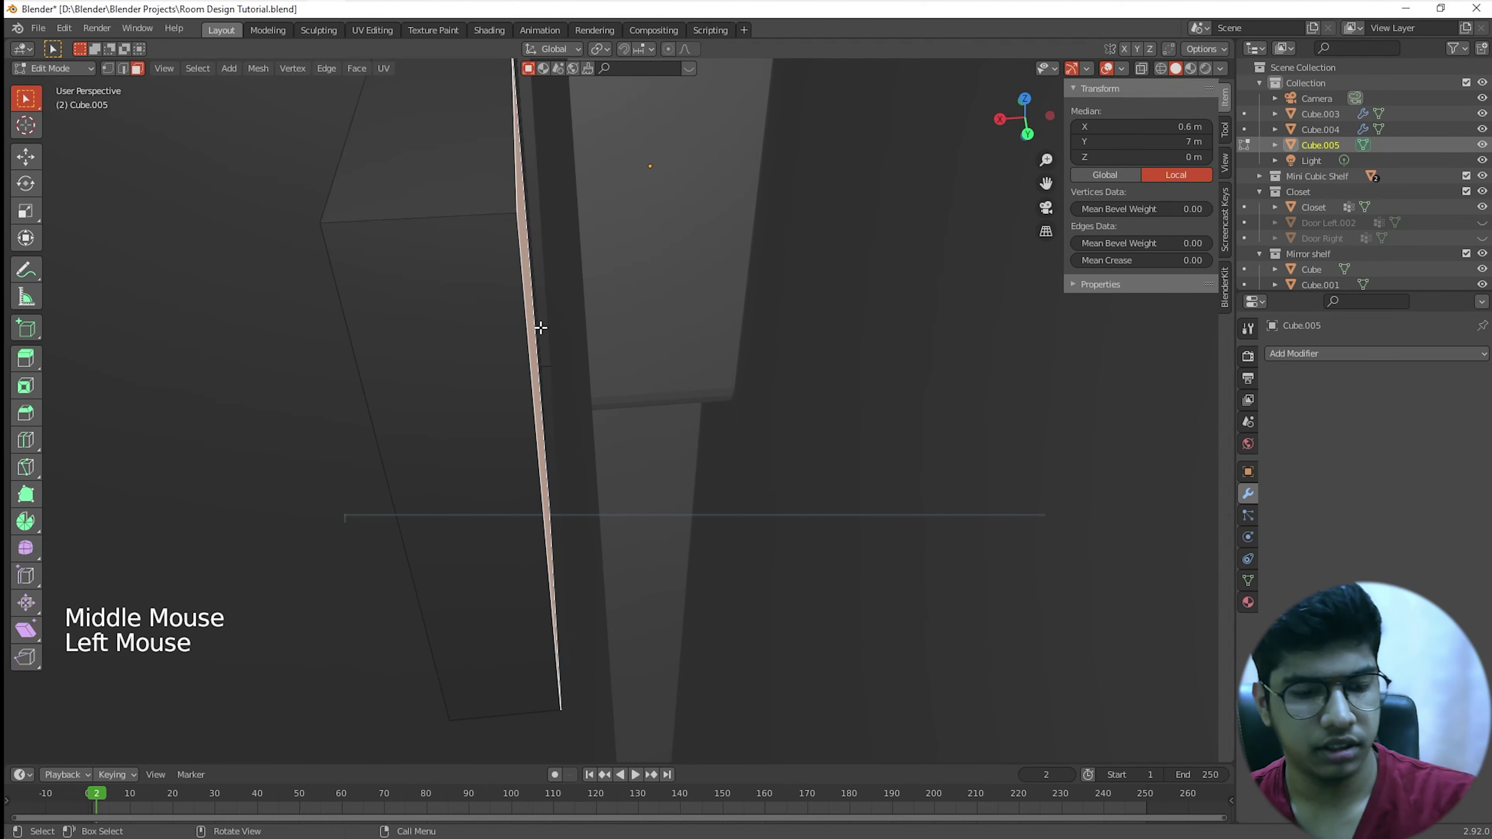
key(e)
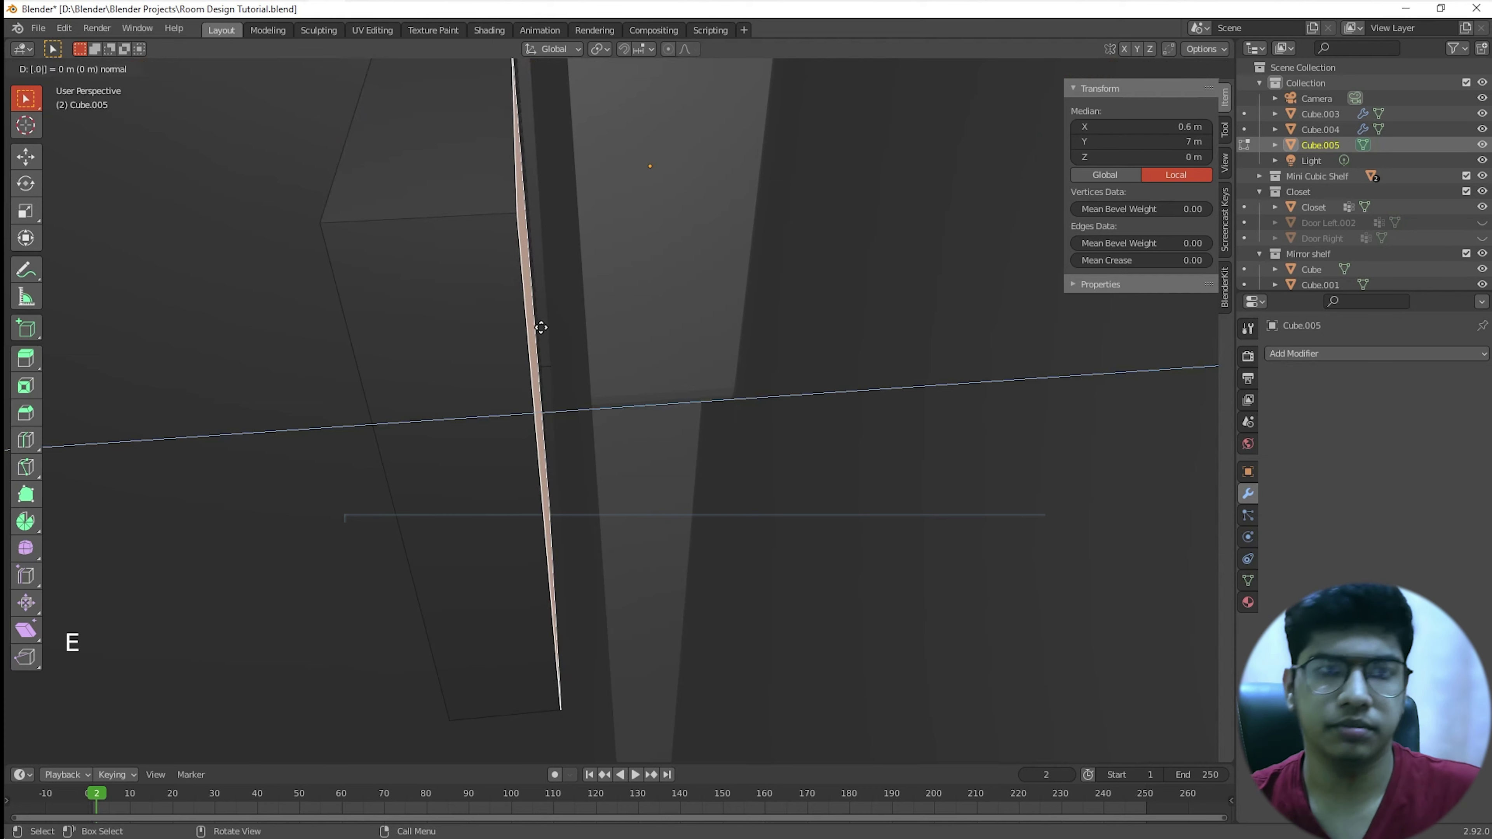
click(541, 328)
Step: Leave Edit Mode and examine how the handle piece sits in the door's notch from several angles
scroll(543, 330, down, 4)
middle_drag(543, 330, 693, 416)
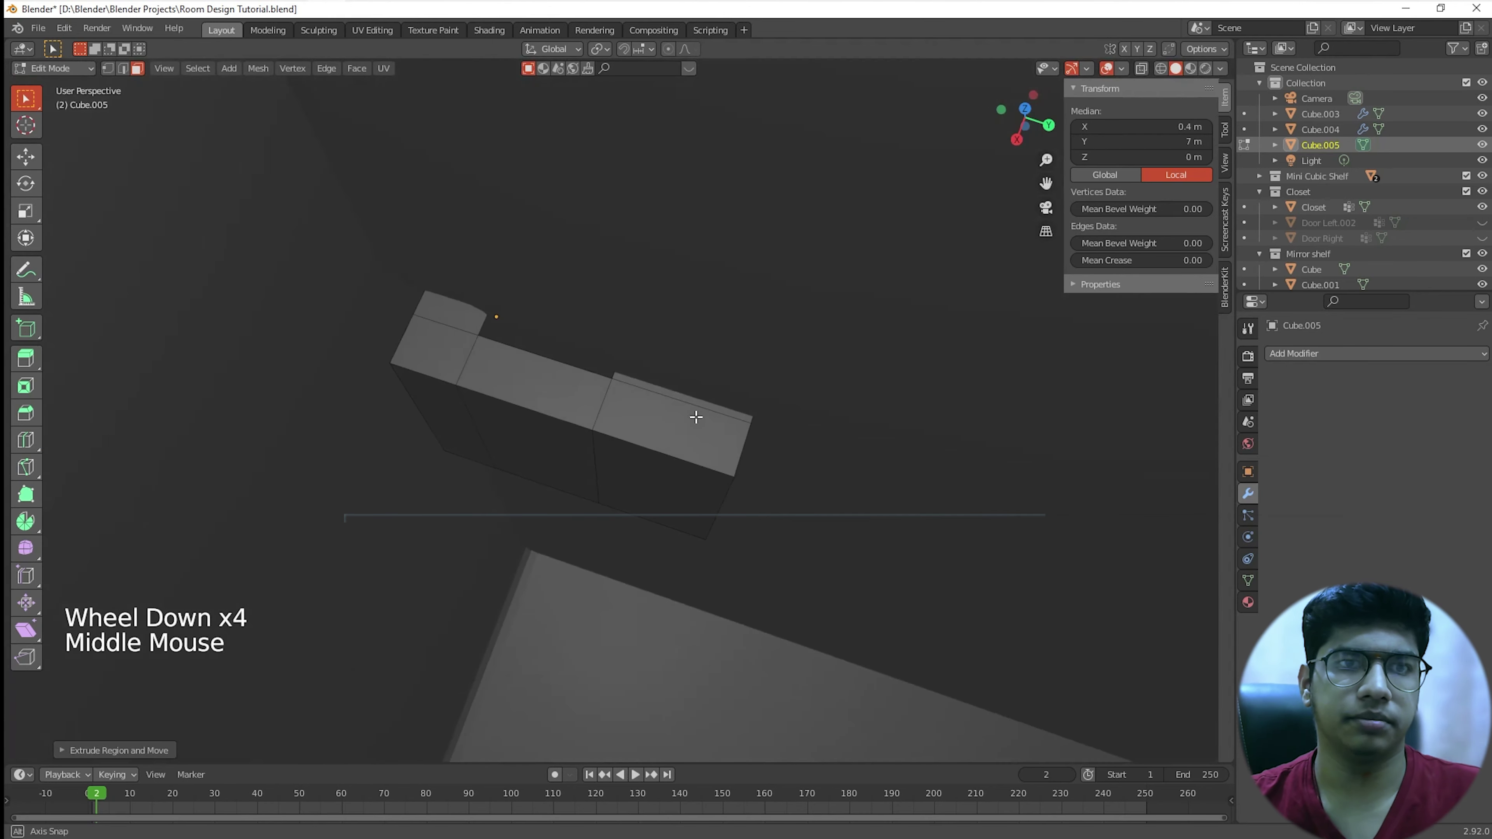
scroll(456, 293, down, 6)
middle_drag(259, 379, 653, 427)
scroll(726, 460, up, 3)
middle_drag(726, 459, 581, 534)
scroll(697, 464, down, 2)
key(Tab)
scroll(696, 461, up, 5)
scroll(822, 486, down, 4)
scroll(809, 447, up, 3)
scroll(817, 494, up, 2)
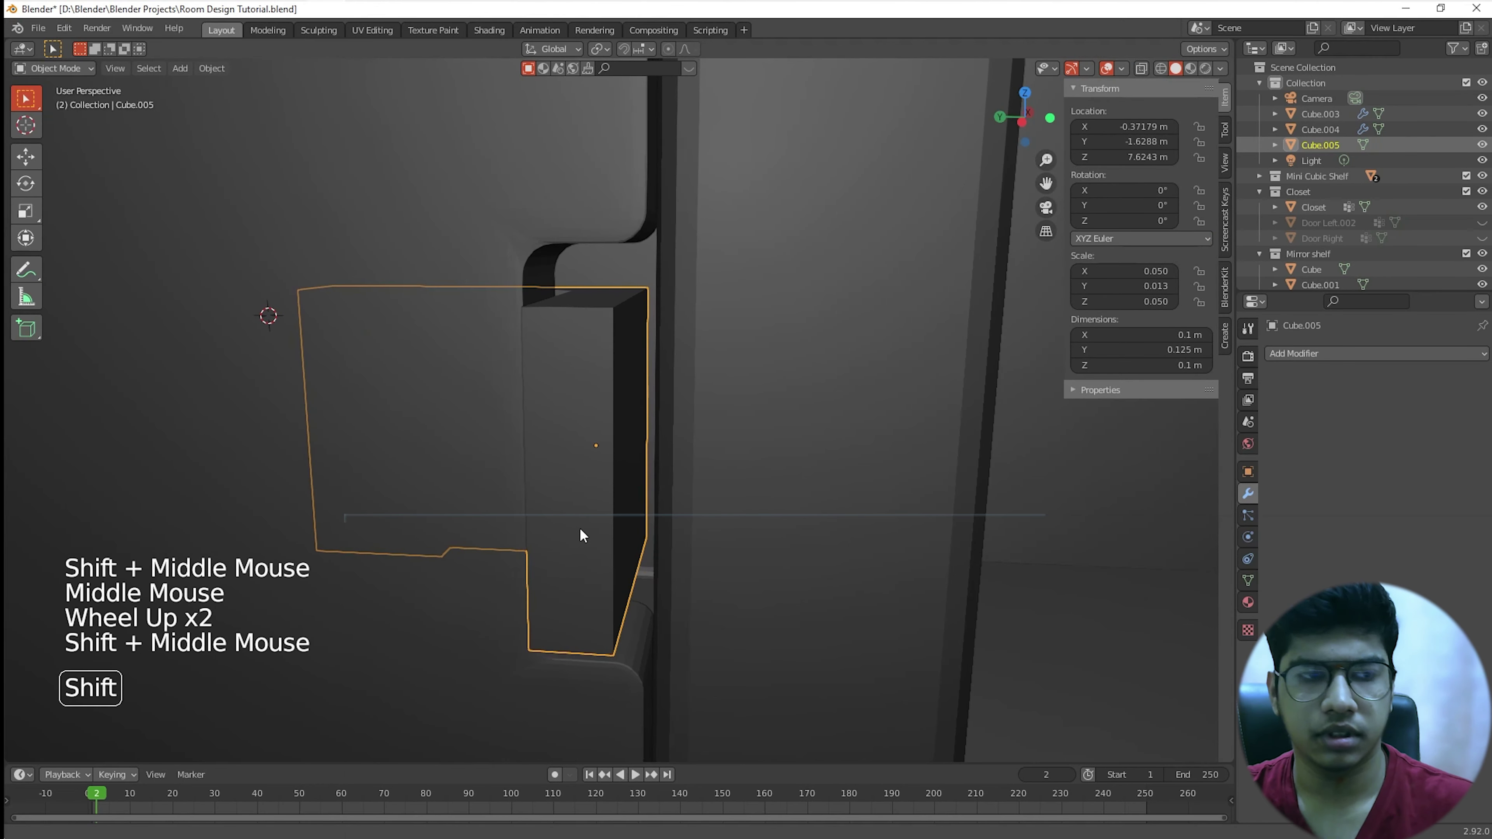
middle_drag(624, 477, 600, 448)
Step: Extrude the frame-facing side of the handle piece's front segment by 0.025 m and return to Object Mode
key(Tab)
click(577, 450)
text(e)
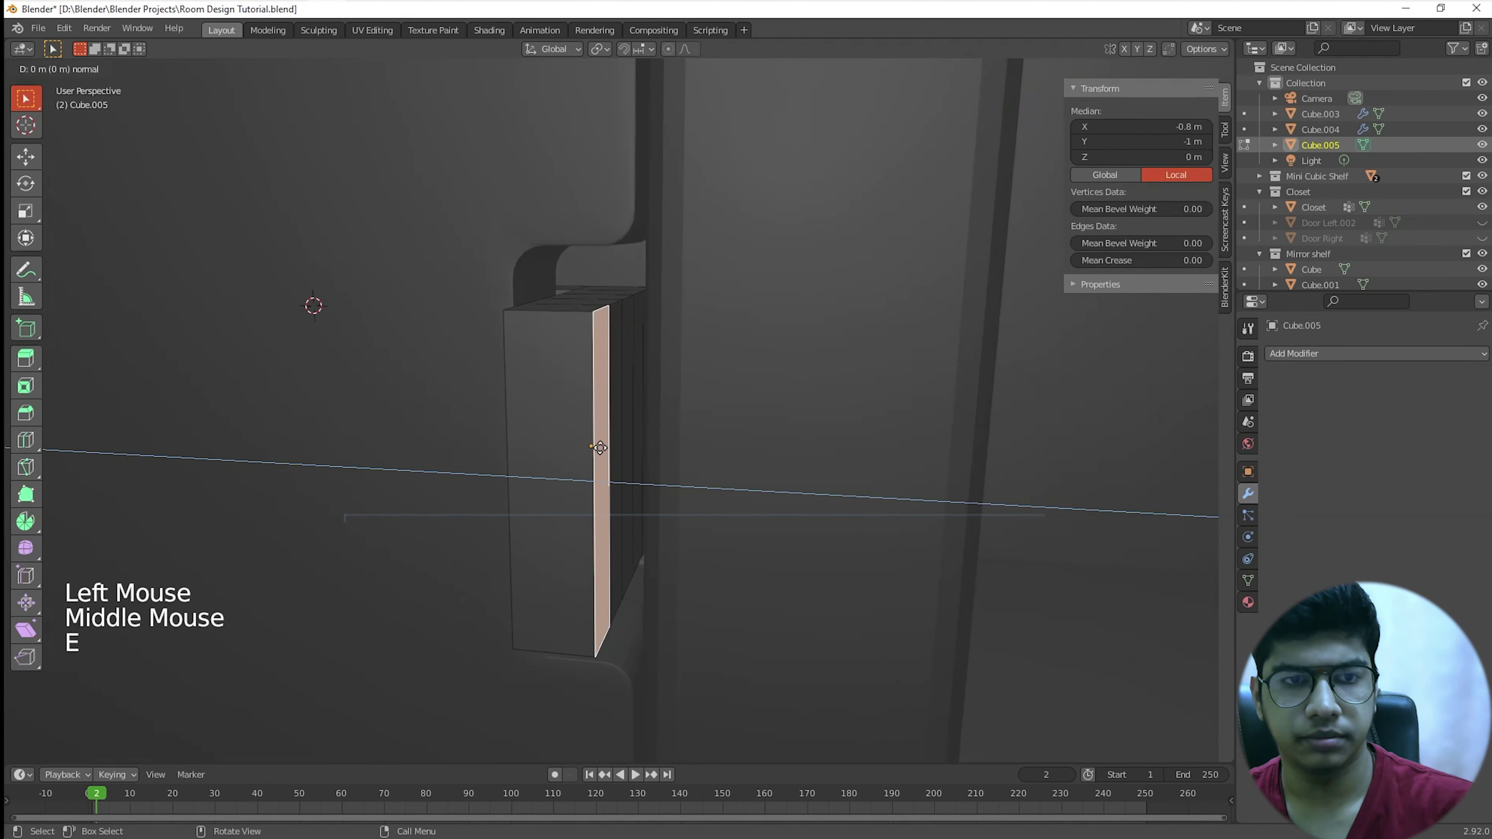
text(.01)
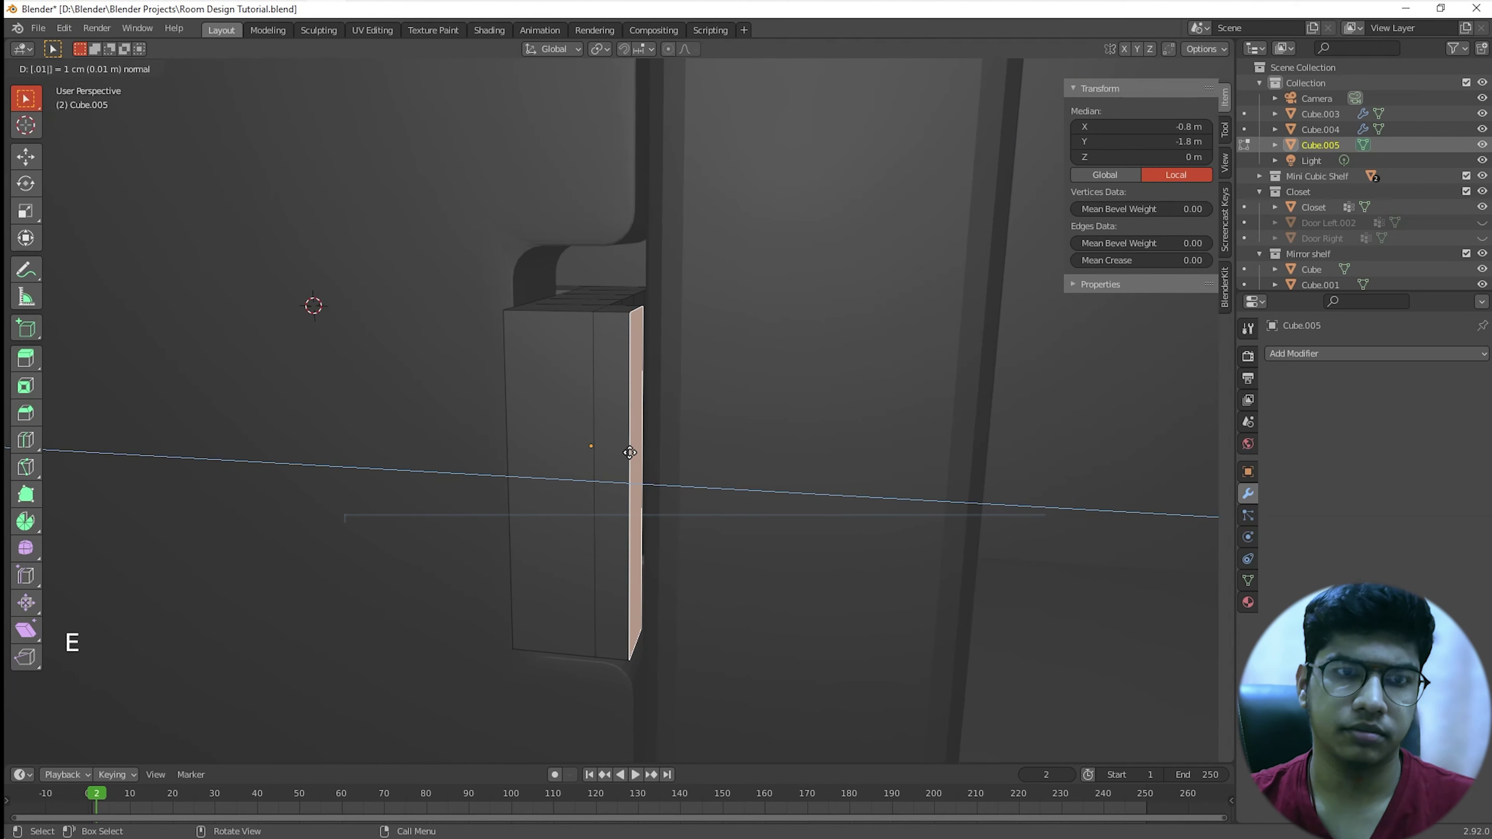
key(BackSpace)
text(25)
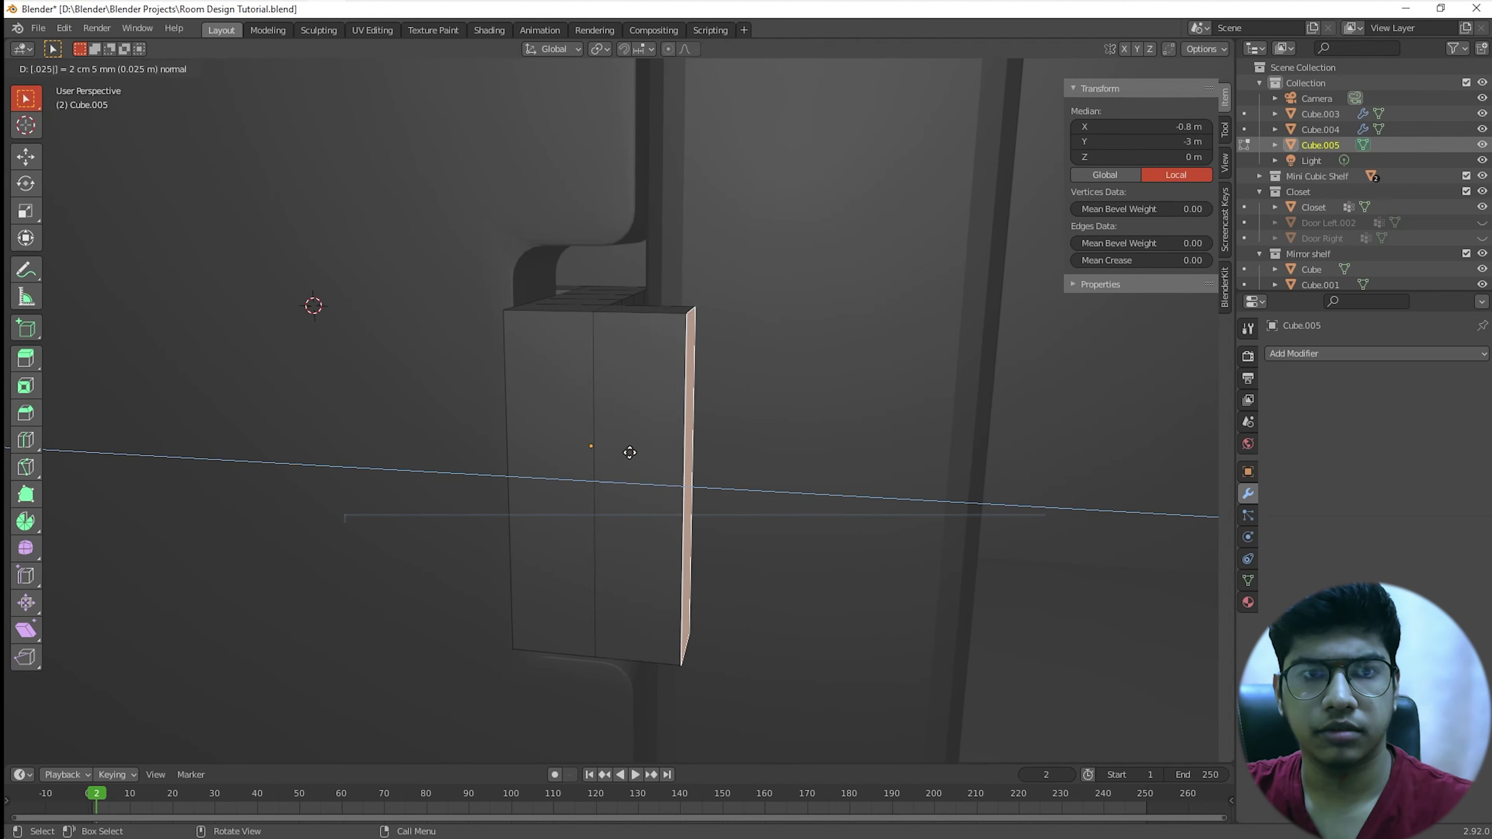
key(Return)
middle_drag(629, 453, 607, 517)
scroll(606, 516, down, 2)
key(Tab)
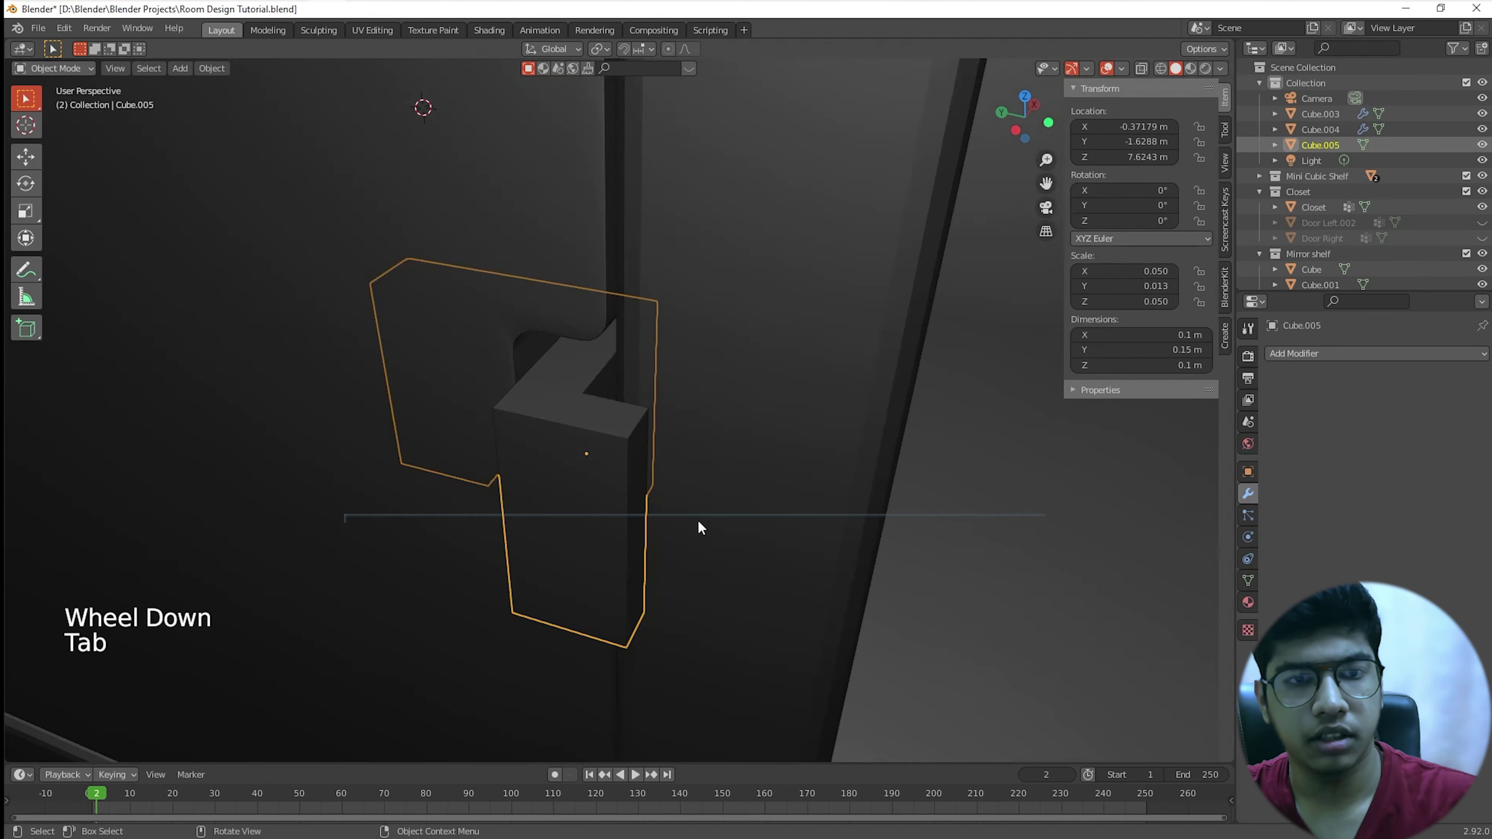
middle_drag(696, 523, 740, 483)
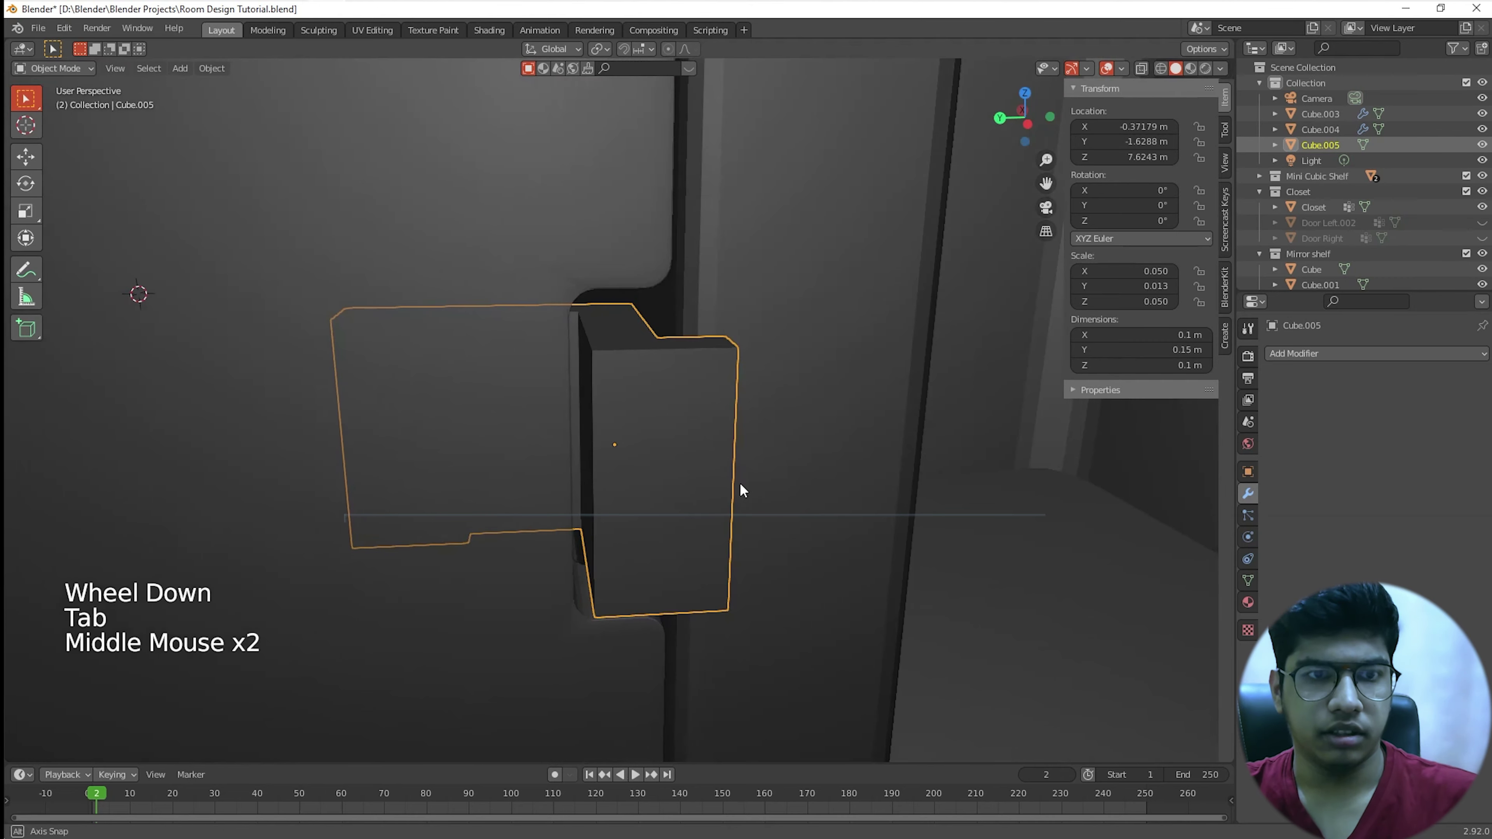
Step: Add a cylinder mesh with a radius of 0.06 m
scroll(738, 483, down, 4)
key(shift+a)
mouse_move(735, 489)
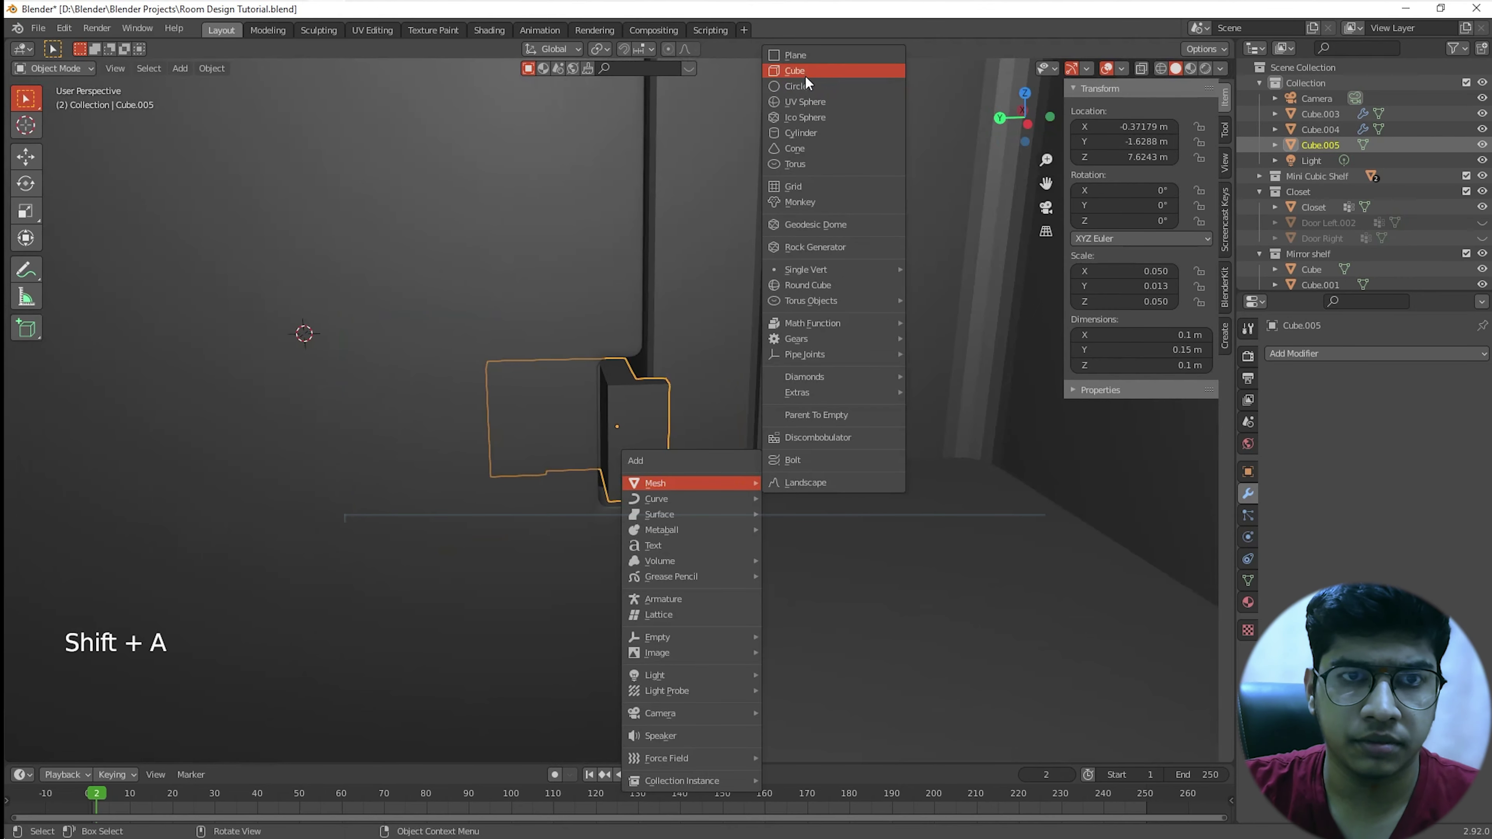
click(824, 133)
scroll(503, 482, down, 6)
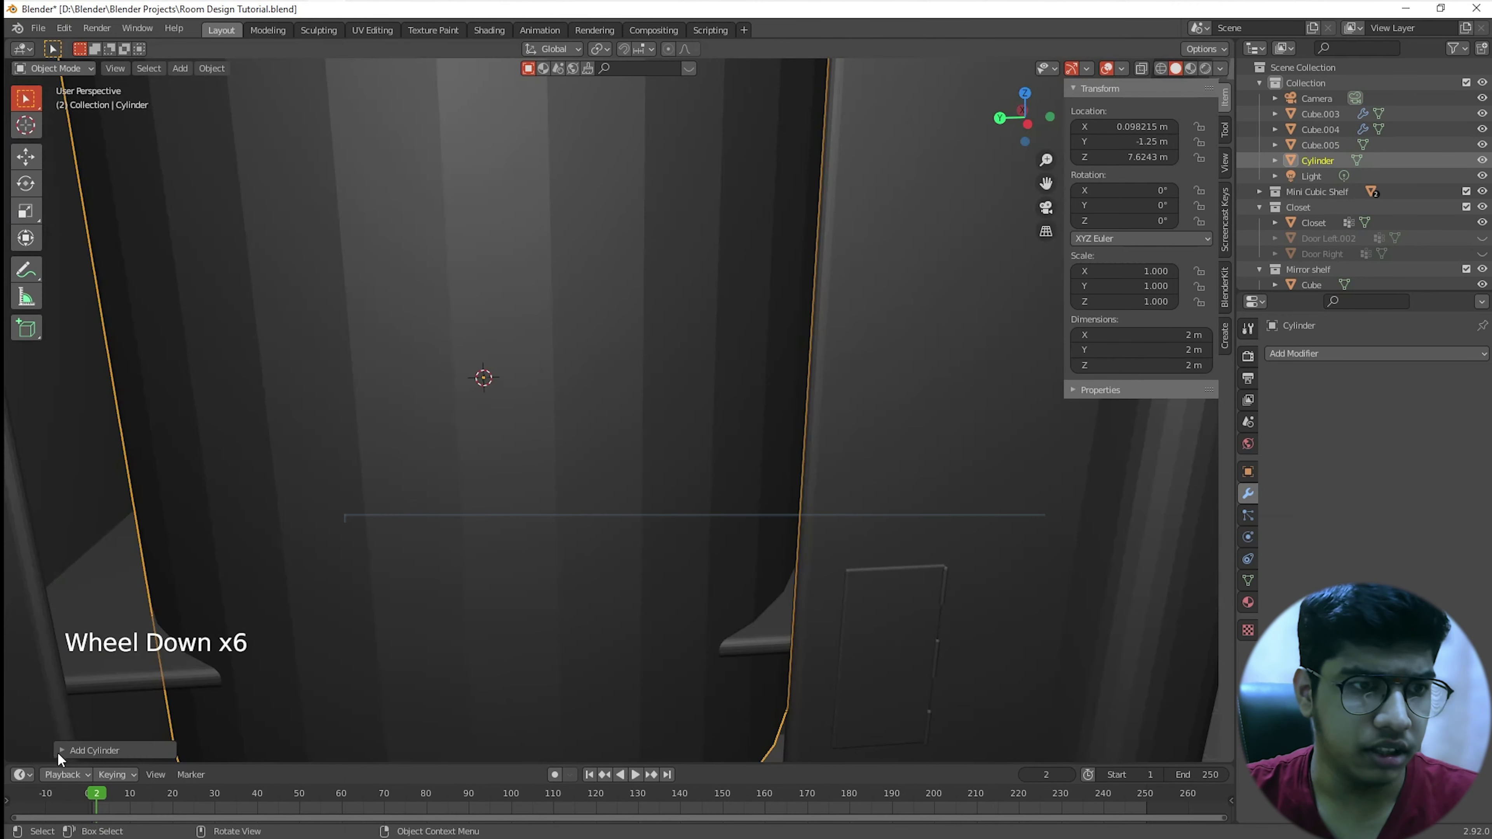
click(96, 751)
drag(204, 580, 132, 581)
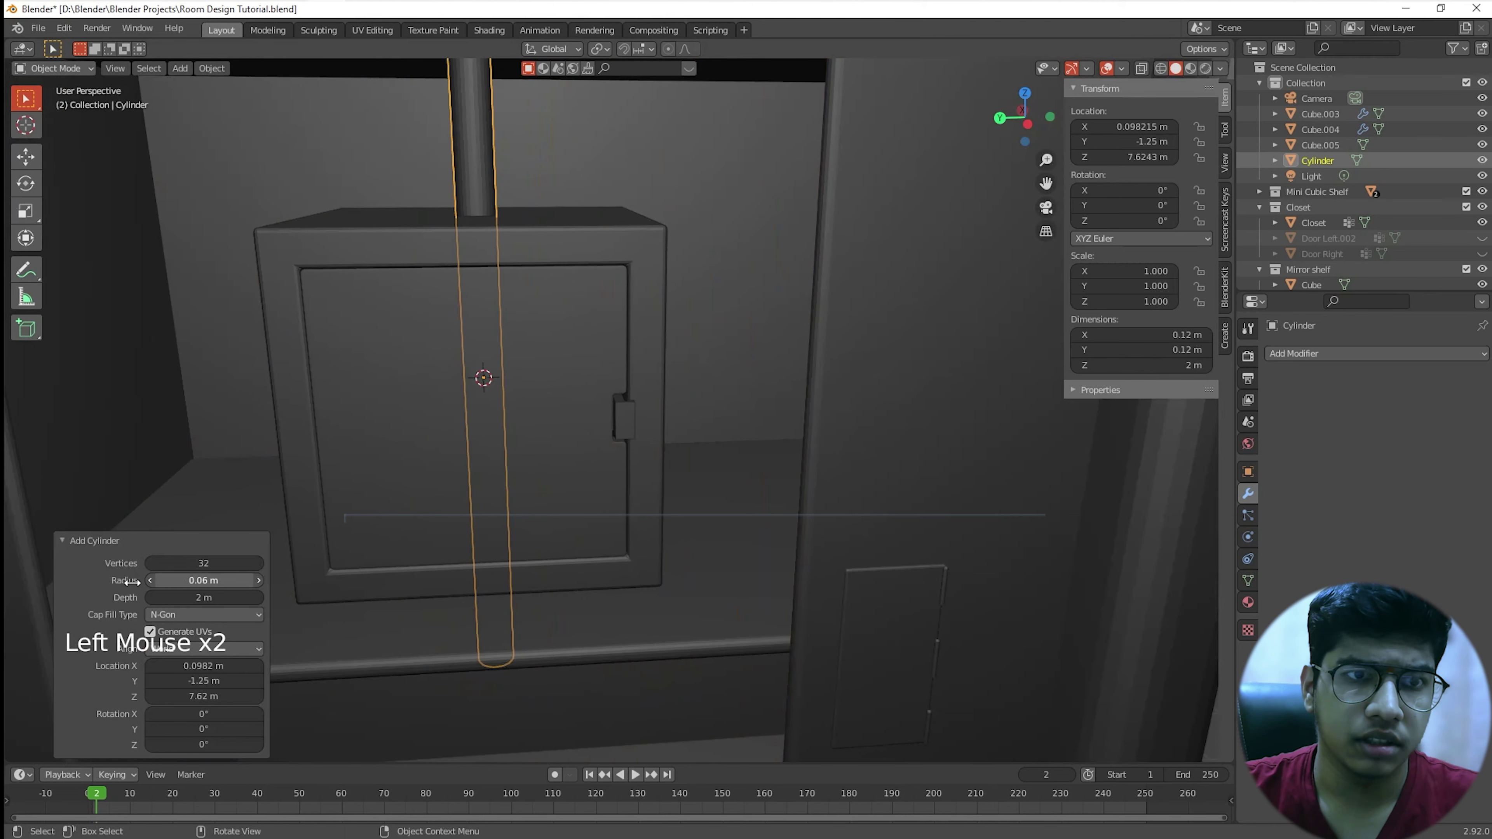
Step: Try resizing the cylinder to an X dimension of 0.32 m and a Y dimension of 0 m, and delete it
scroll(612, 480, up, 3)
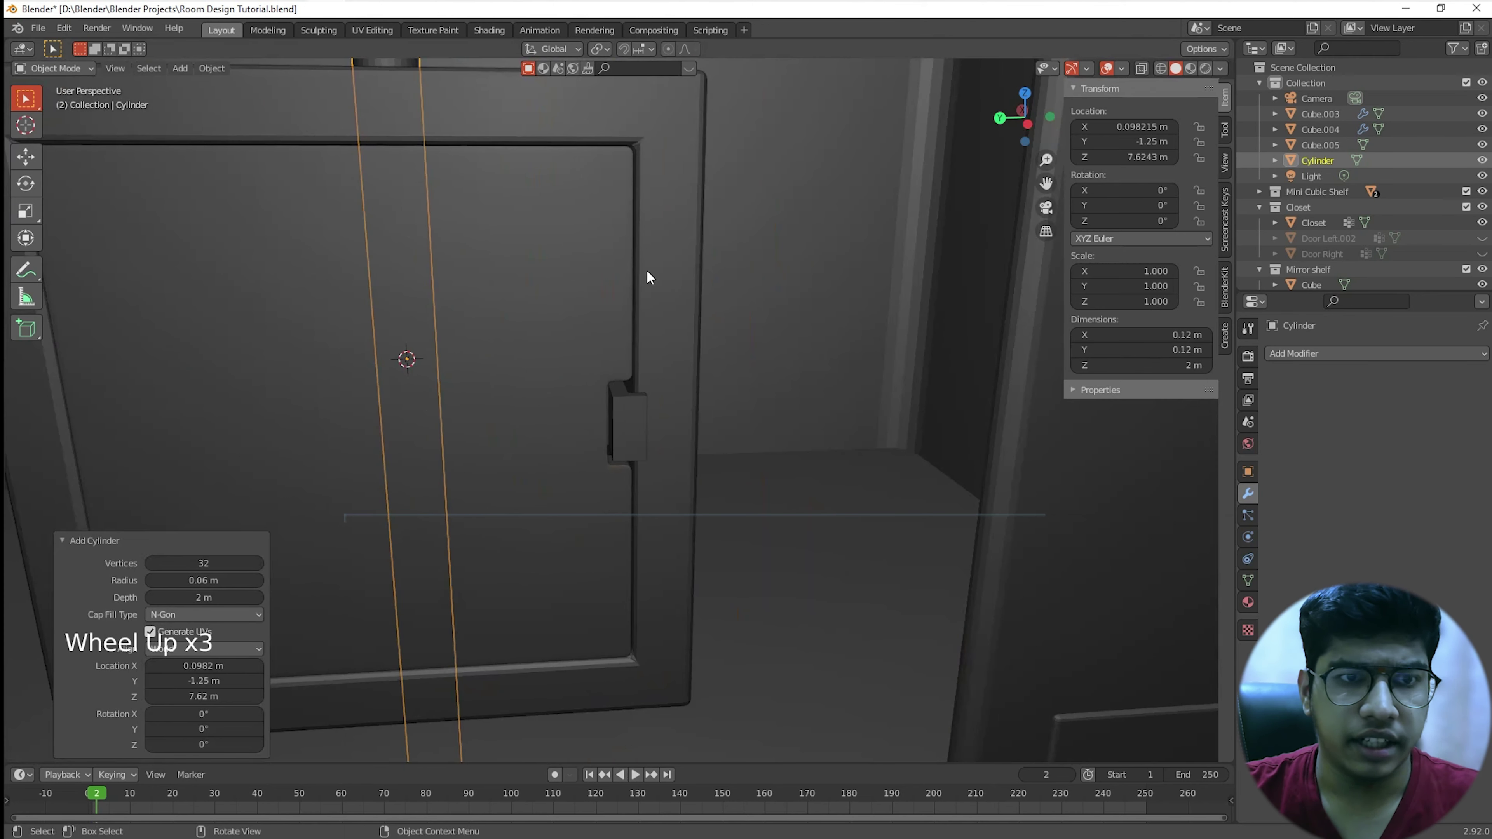
click(618, 431)
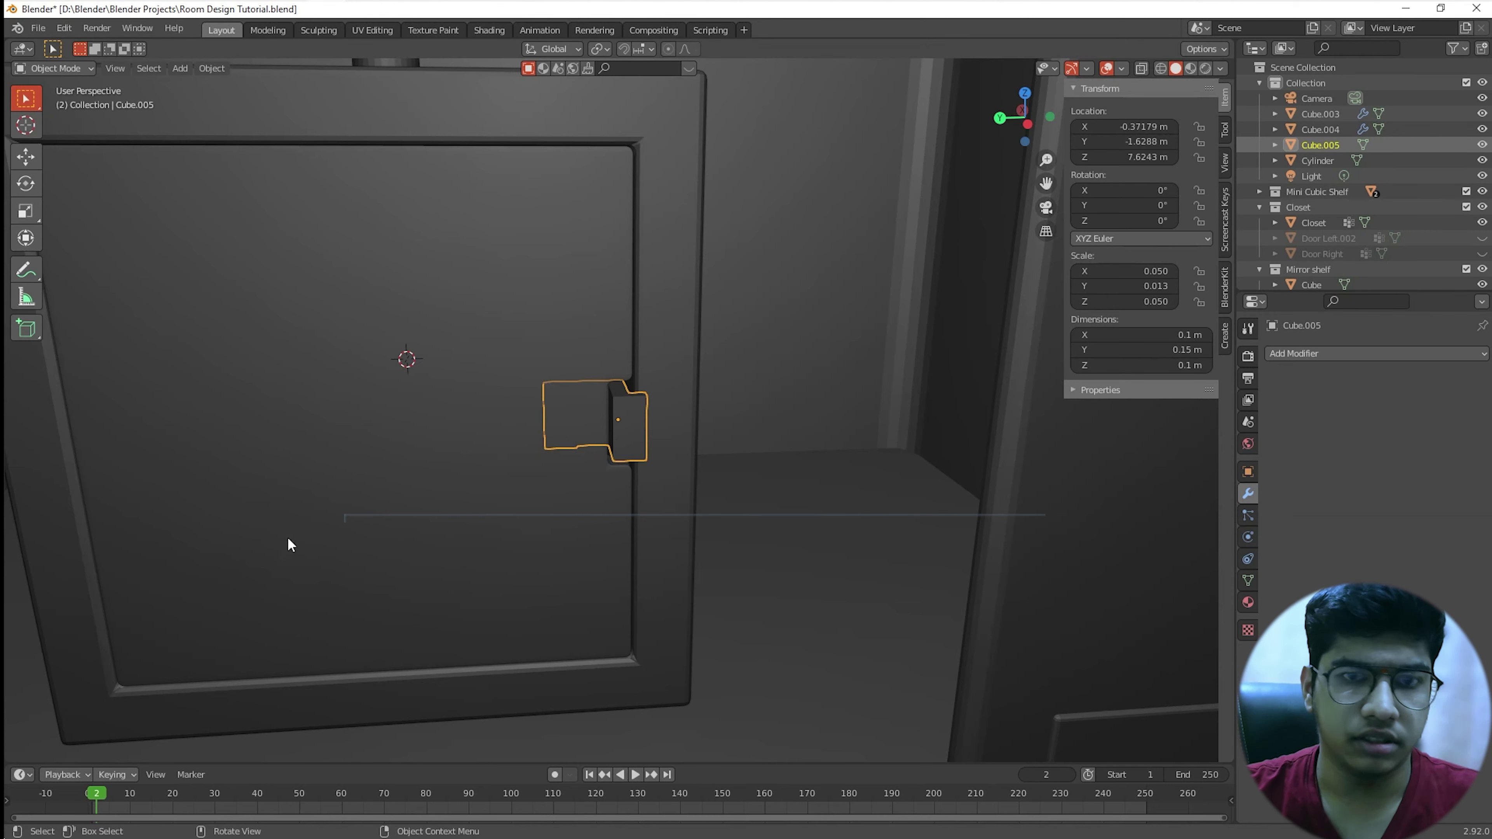
scroll(276, 554, down, 6)
click(526, 234)
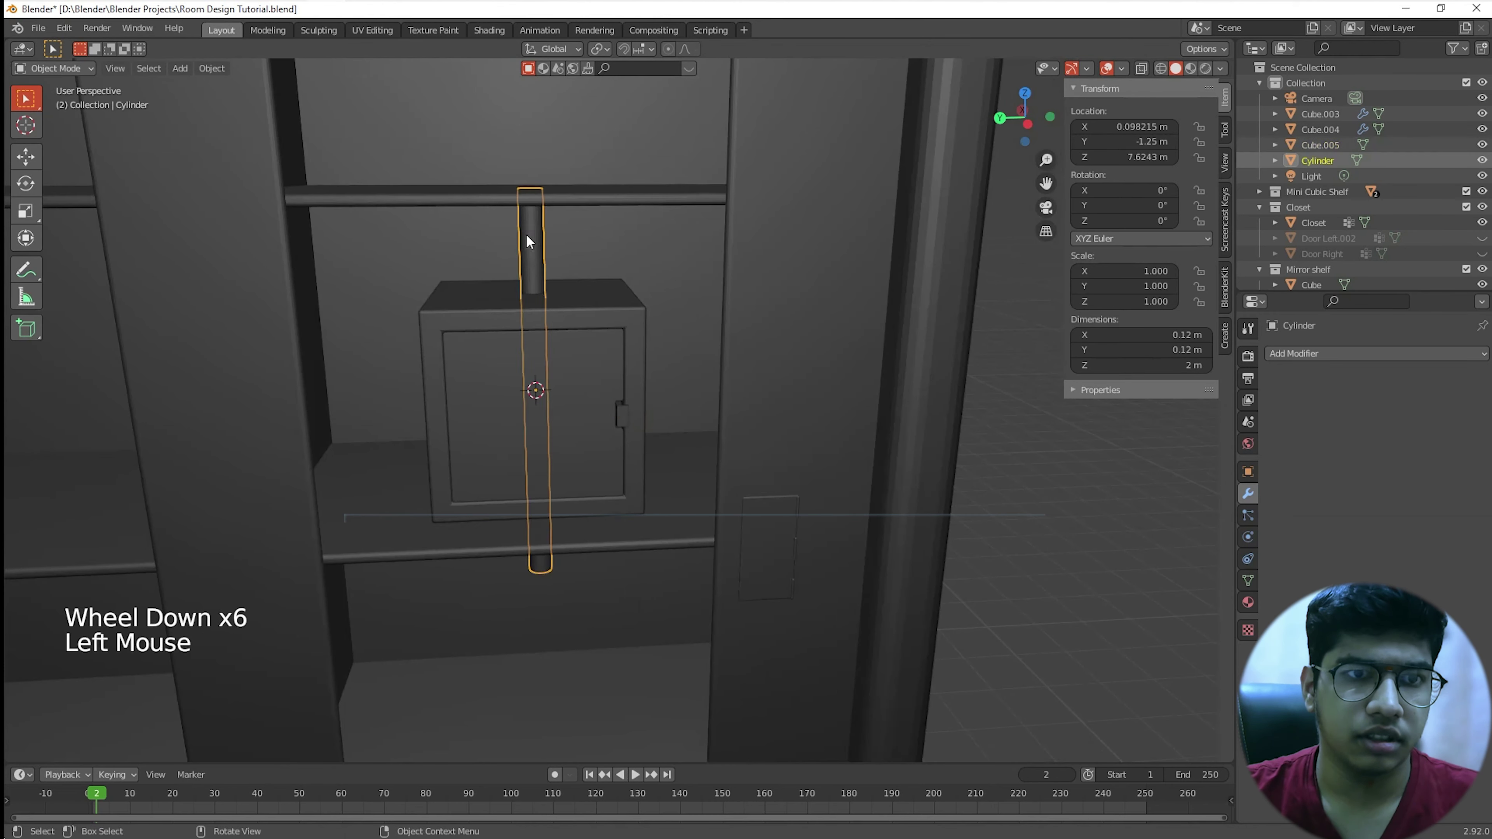
scroll(492, 483, up, 9)
scroll(569, 494, up, 1)
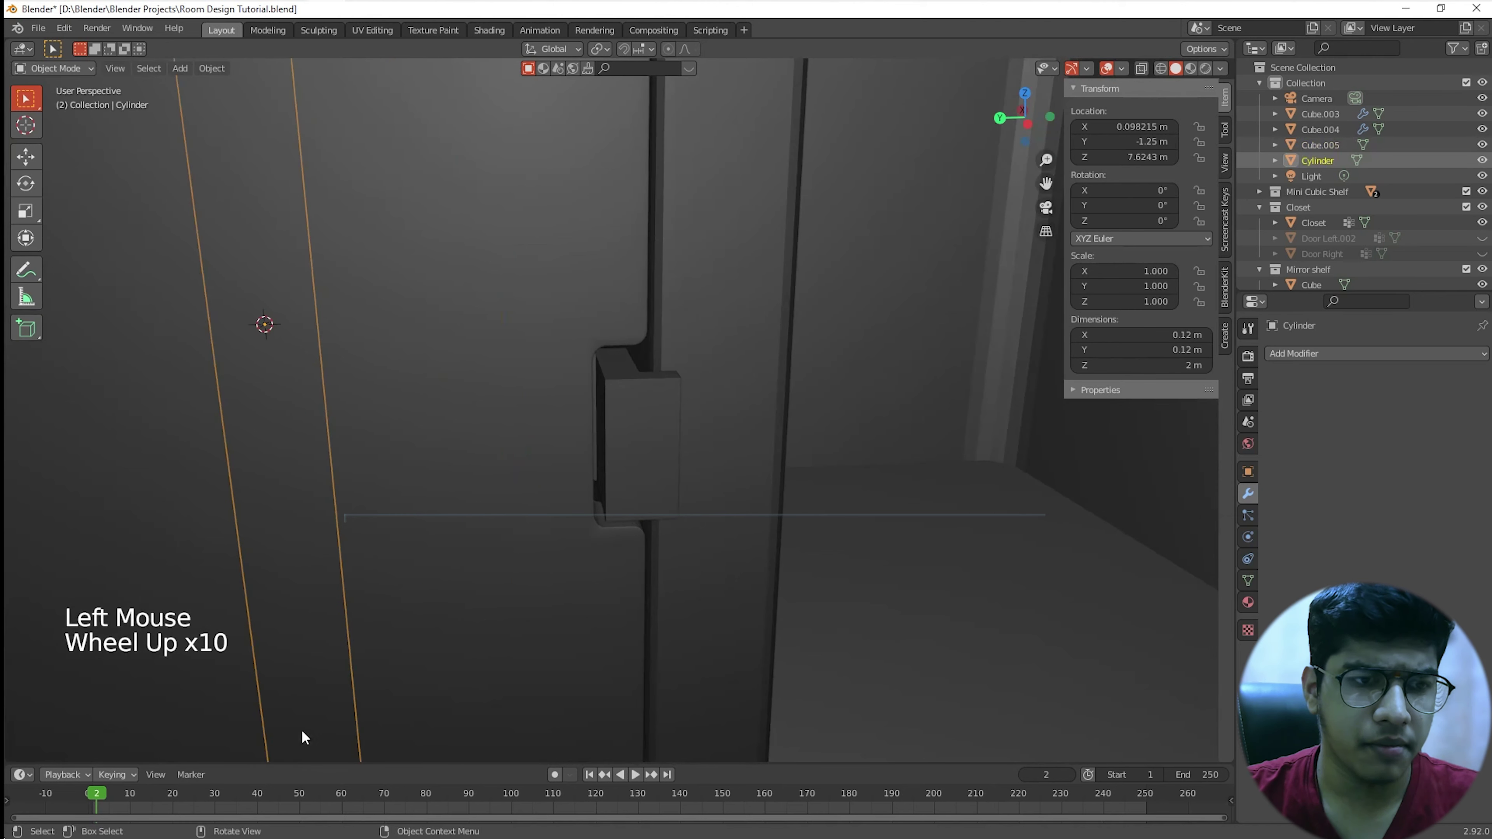
scroll(518, 318, down, 3)
scroll(557, 340, down, 1)
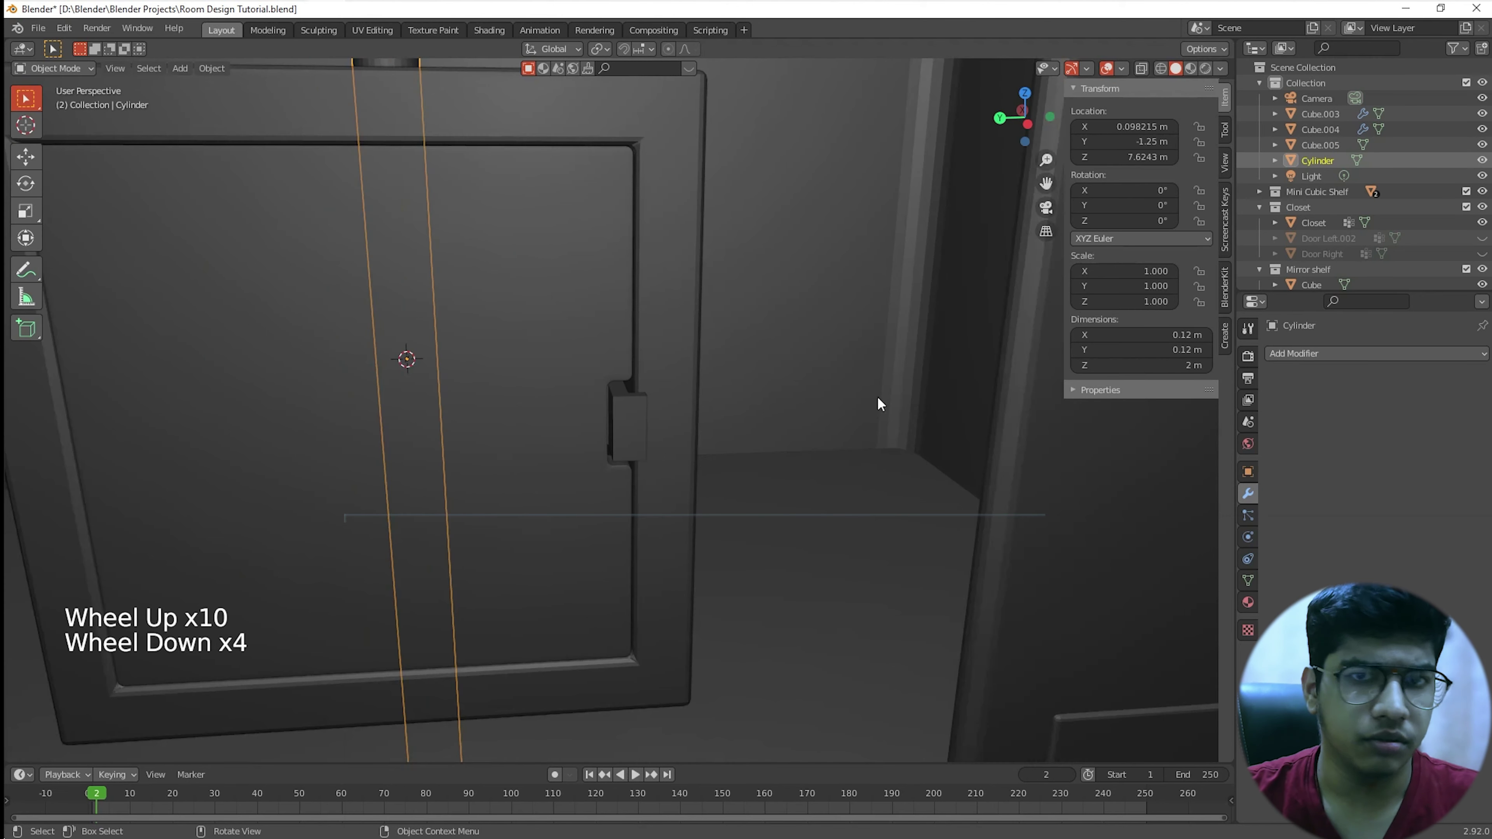
click(1169, 335)
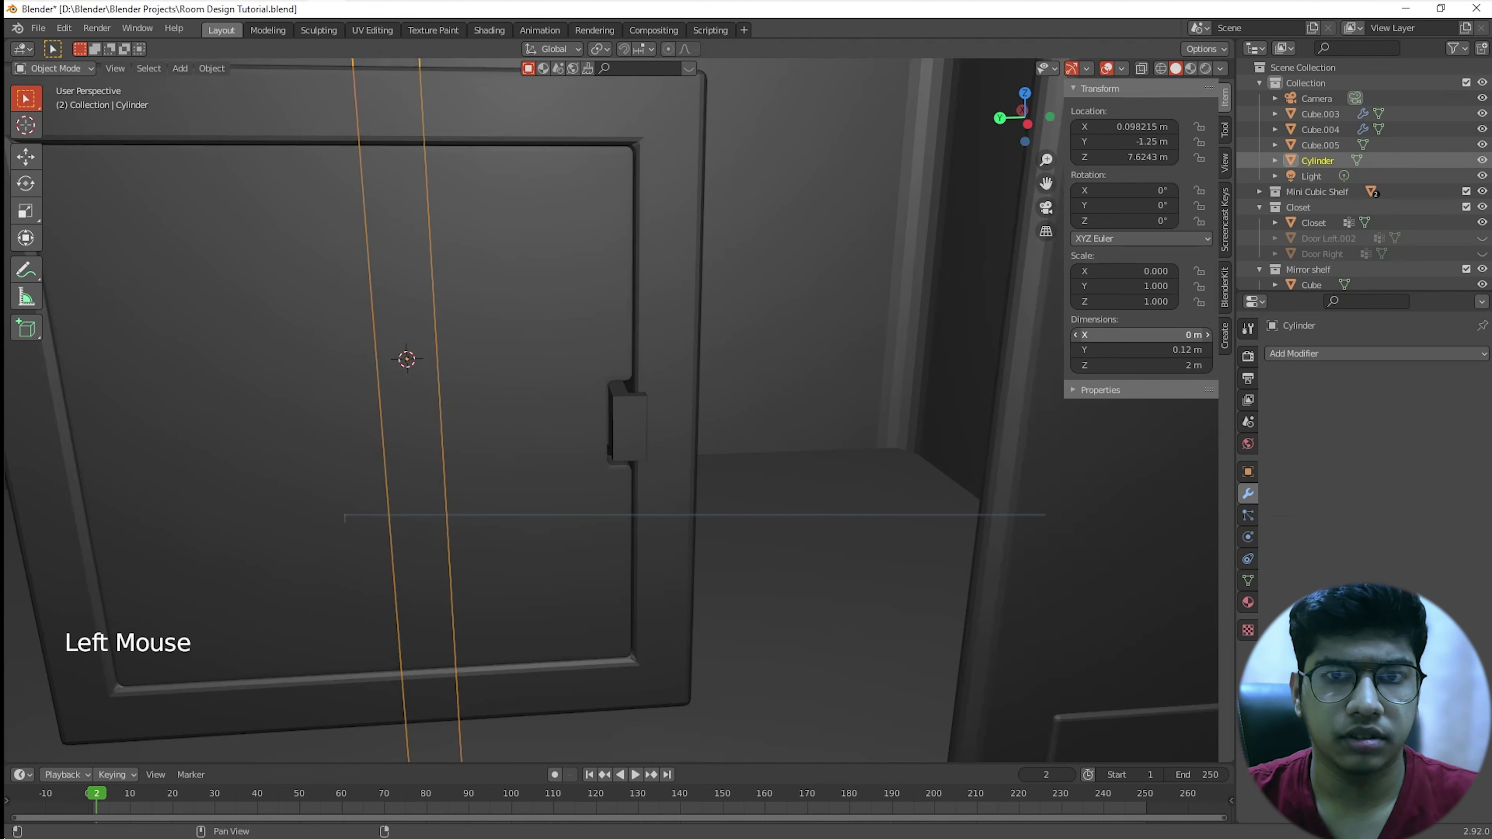
mouse_move(1170, 335)
mouse_down()
mouse_move(1170, 350)
mouse_move(1146, 349)
mouse_up()
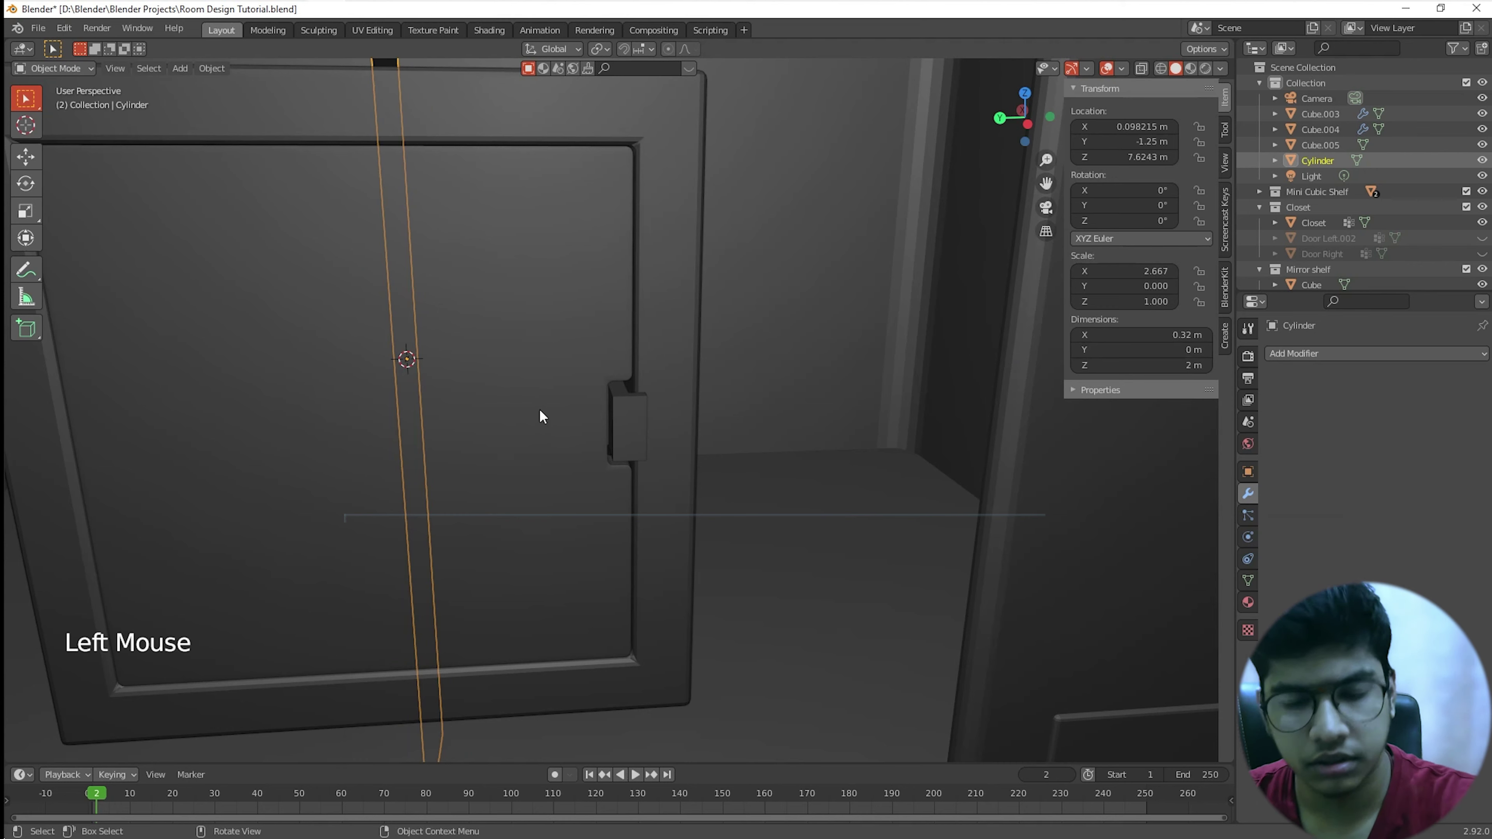
key(Delete)
Step: Add a new cylinder mesh at the 3D cursor with a radius of 0.02 m
key(shift+a)
mouse_move(534, 407)
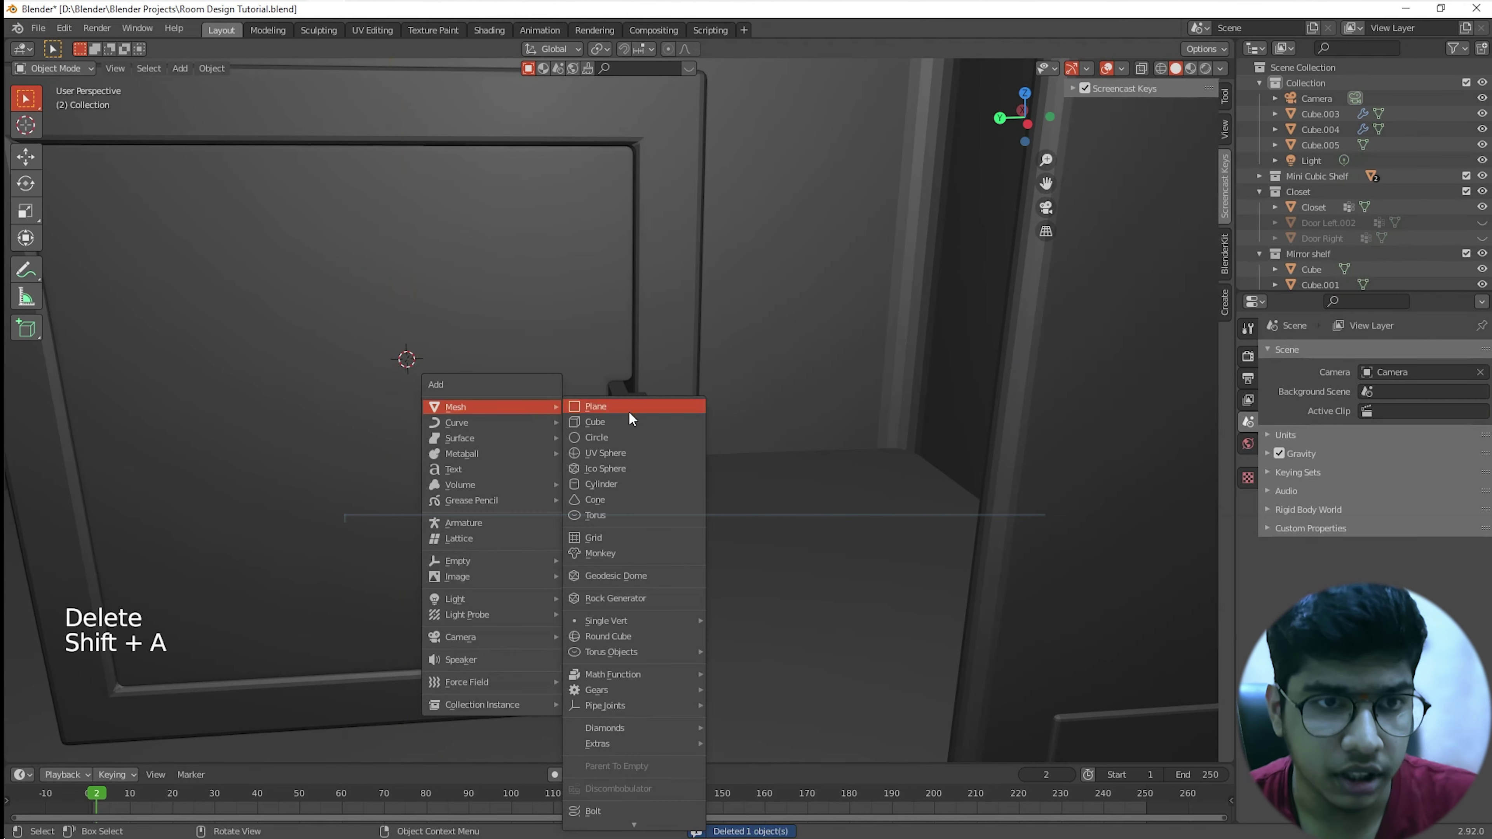
click(602, 484)
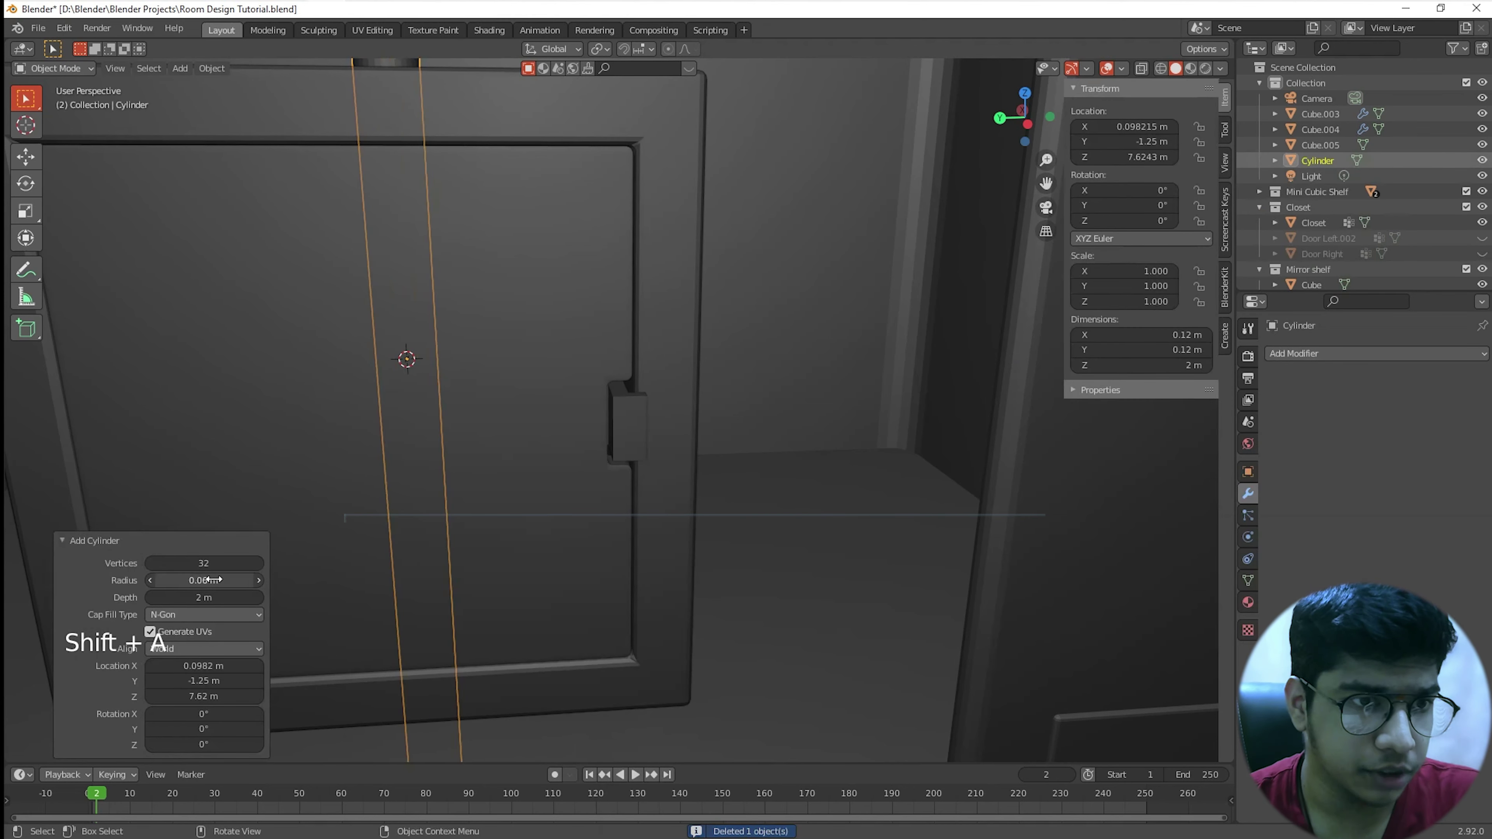
drag(208, 580, 203, 580)
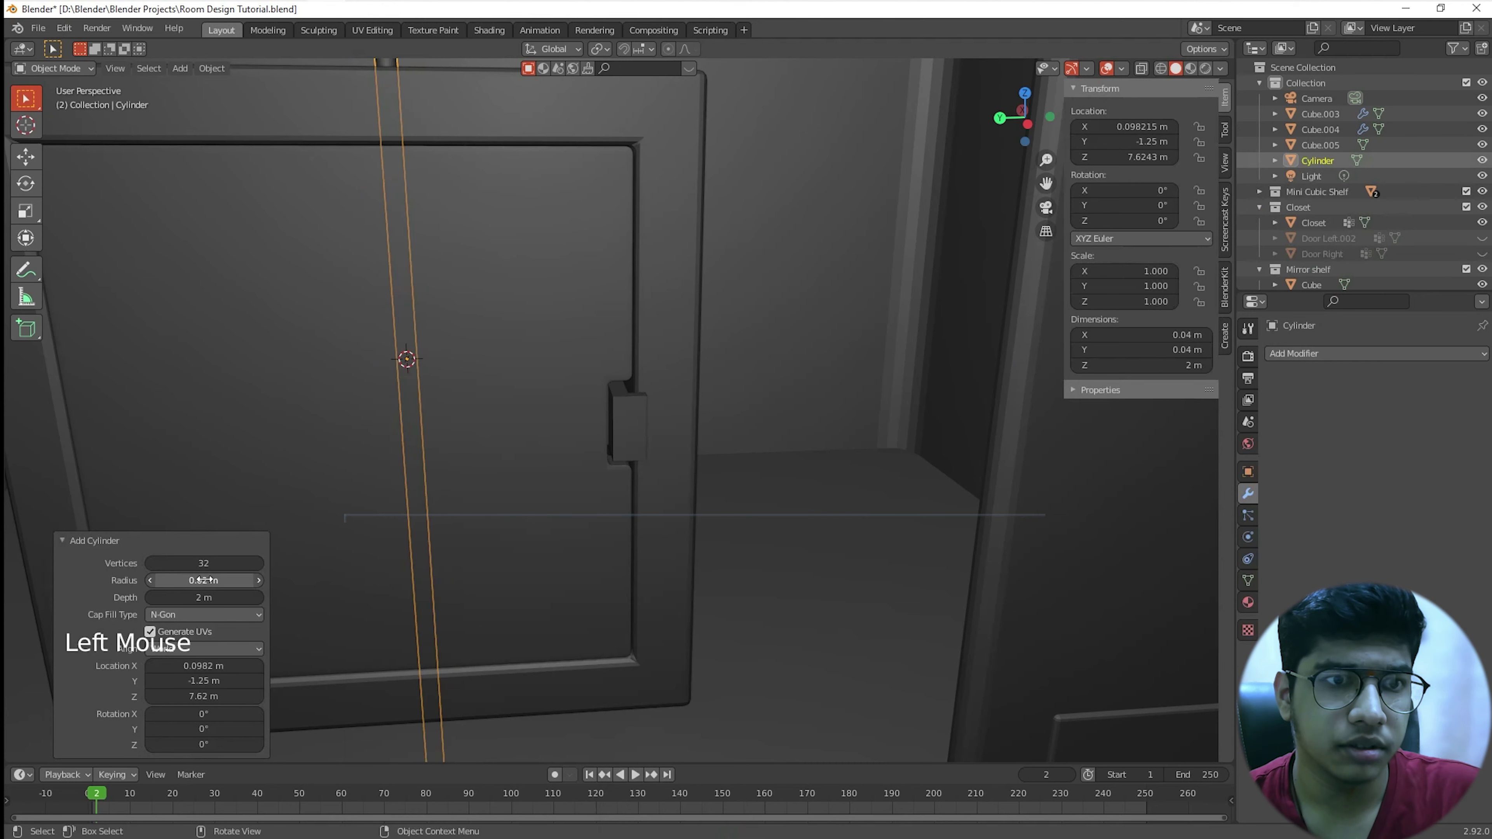
scroll(722, 387, up, 3)
scroll(403, 487, up, 3)
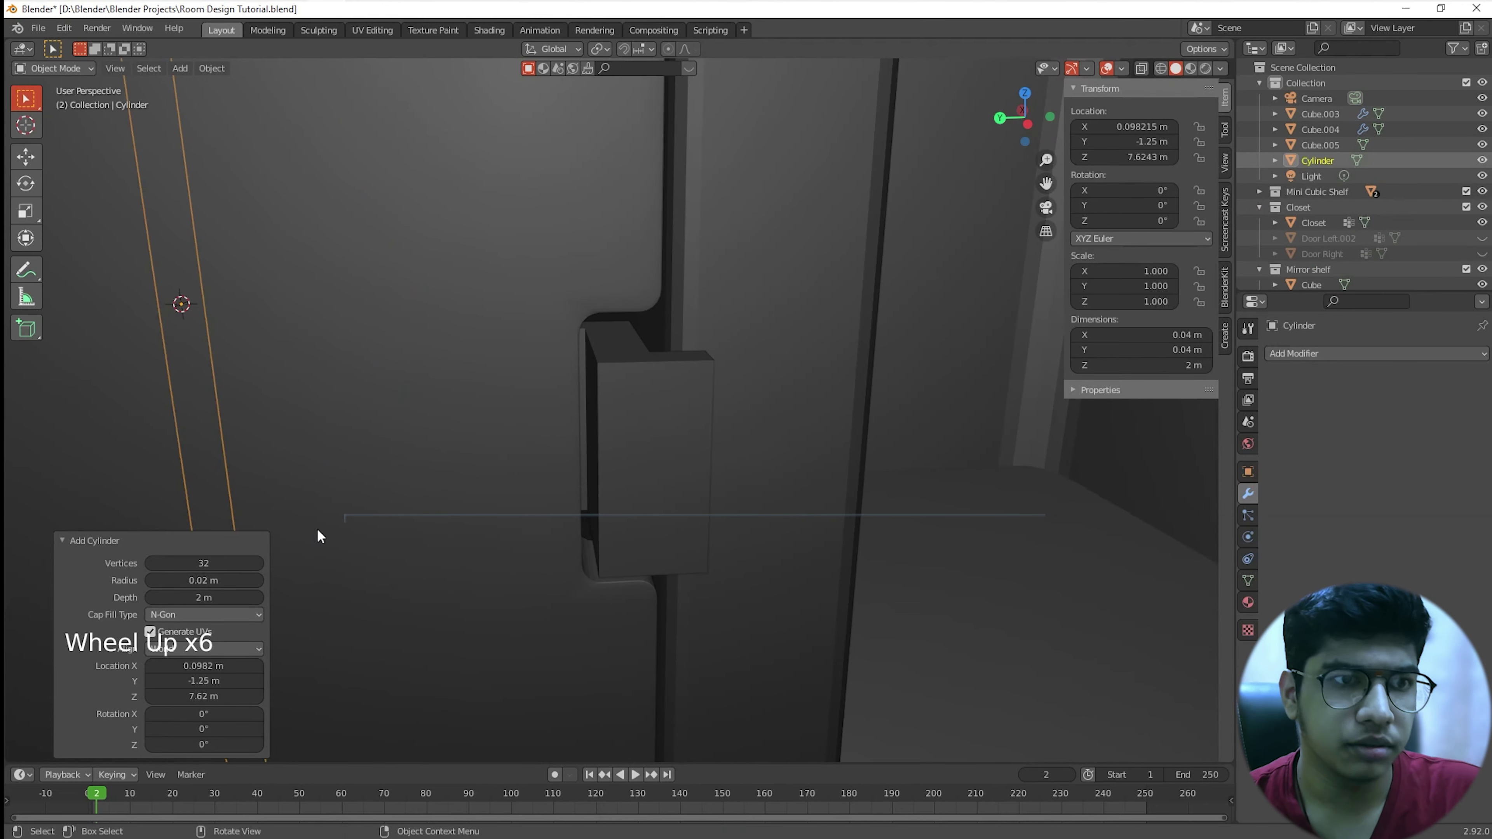
scroll(427, 499, down, 4)
scroll(483, 400, down, 5)
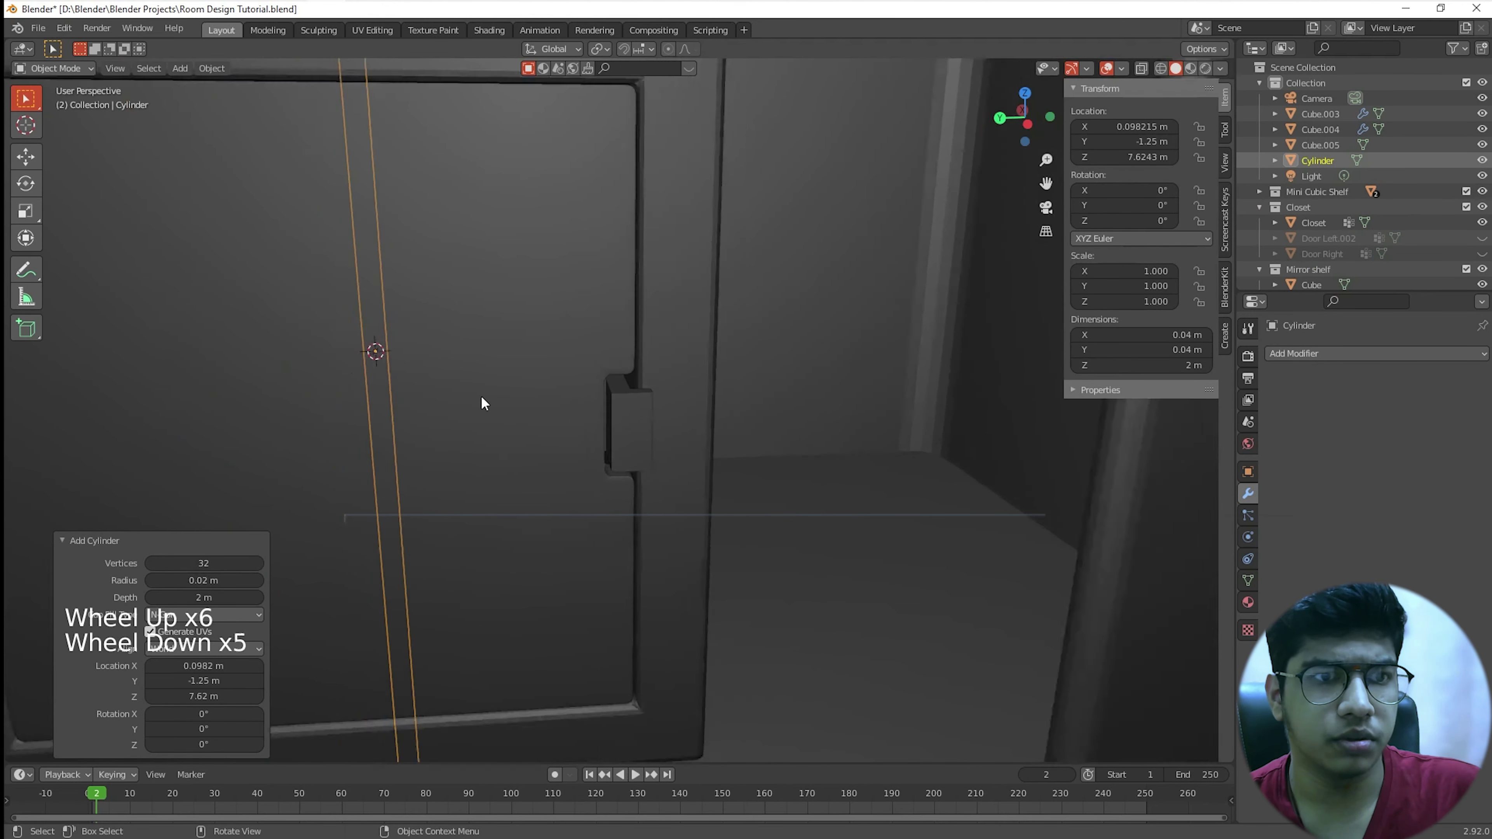
Step: Reduce the new cylinder's depth to 0.15 m to suit the handle piece's height
middle_drag(489, 416, 463, 465)
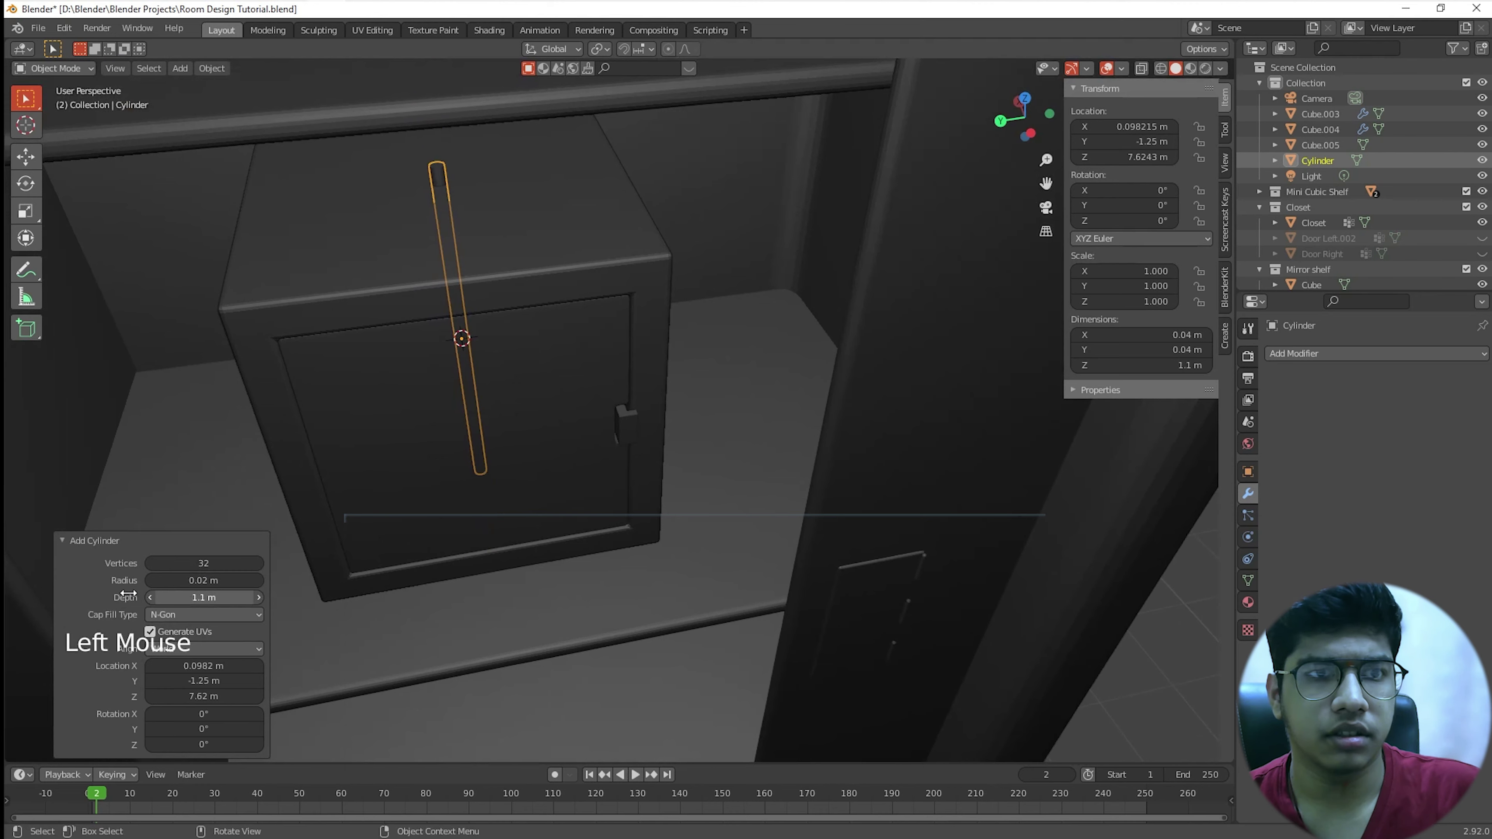
drag(128, 594, 118, 595)
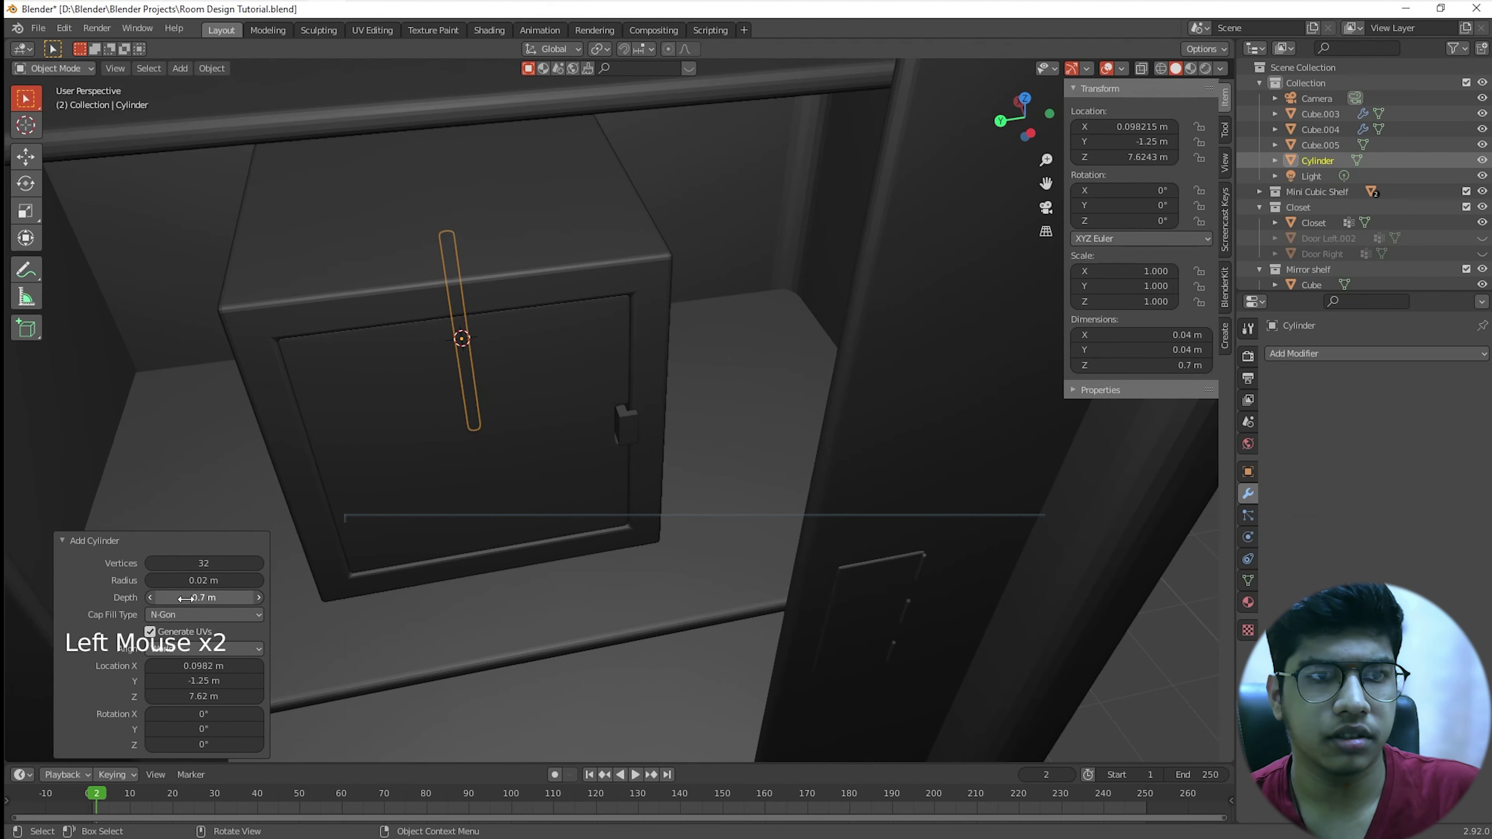
drag(154, 588, 157, 588)
middle_drag(282, 506, 299, 459)
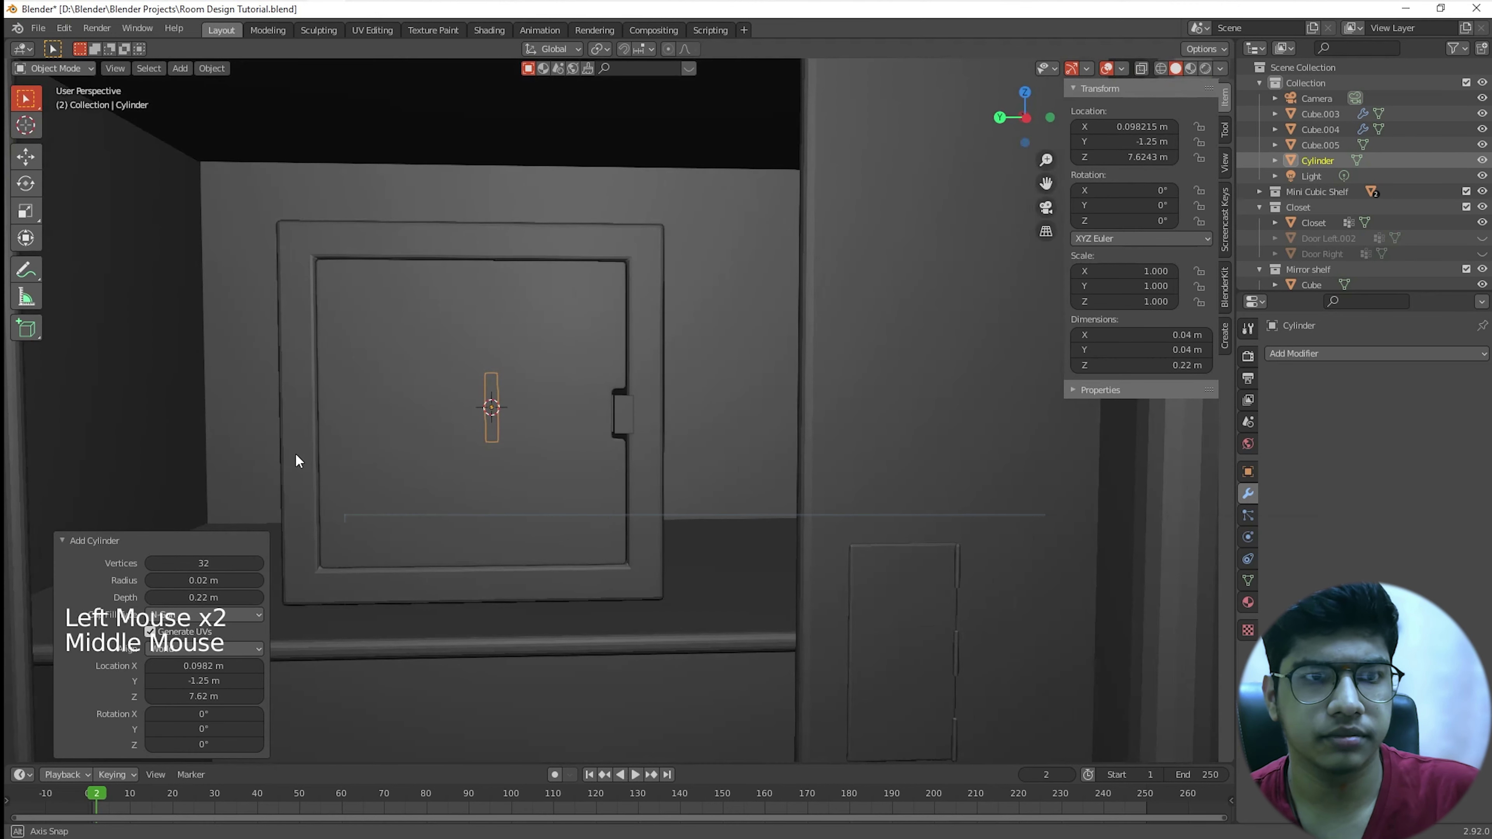
scroll(383, 477, up, 7)
click(207, 617)
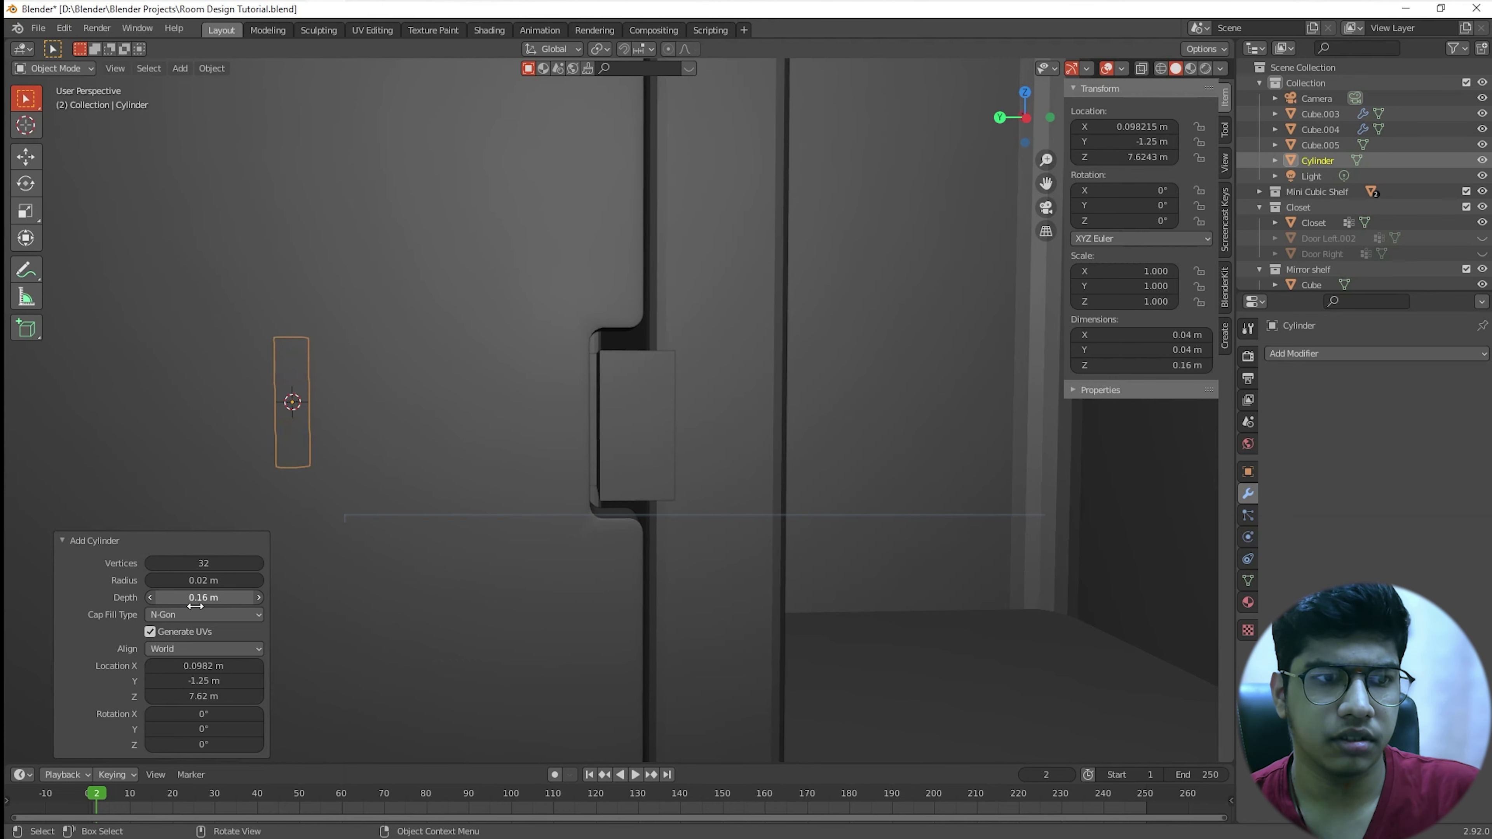
scroll(300, 517, down, 2)
middle_drag(300, 517, 430, 525)
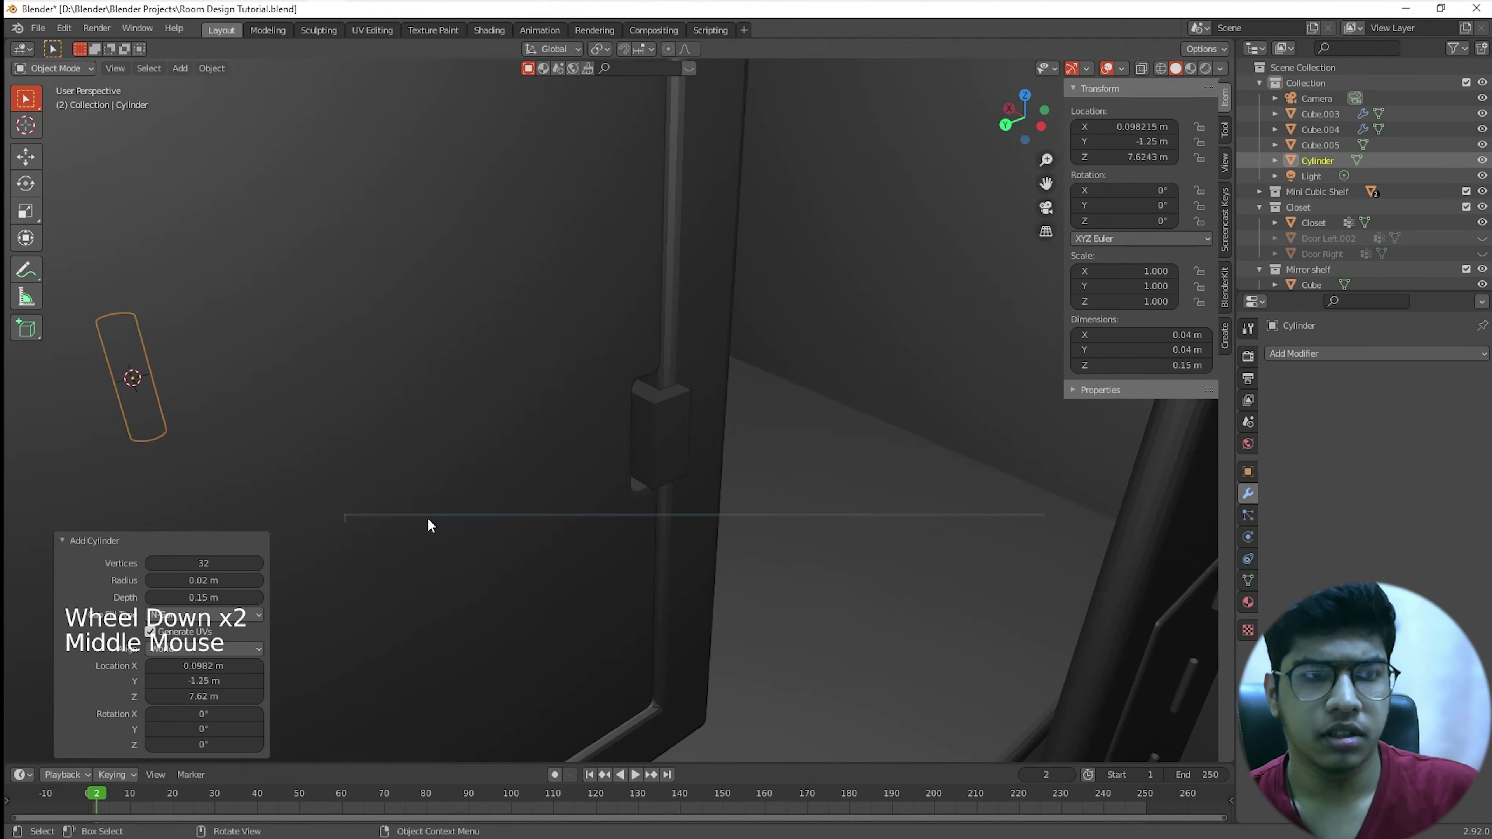
Step: Move the cylinder about -0.51 m along X out of the door and along Y to about -1.70 m, beside the handle piece
key(g)
key(x)
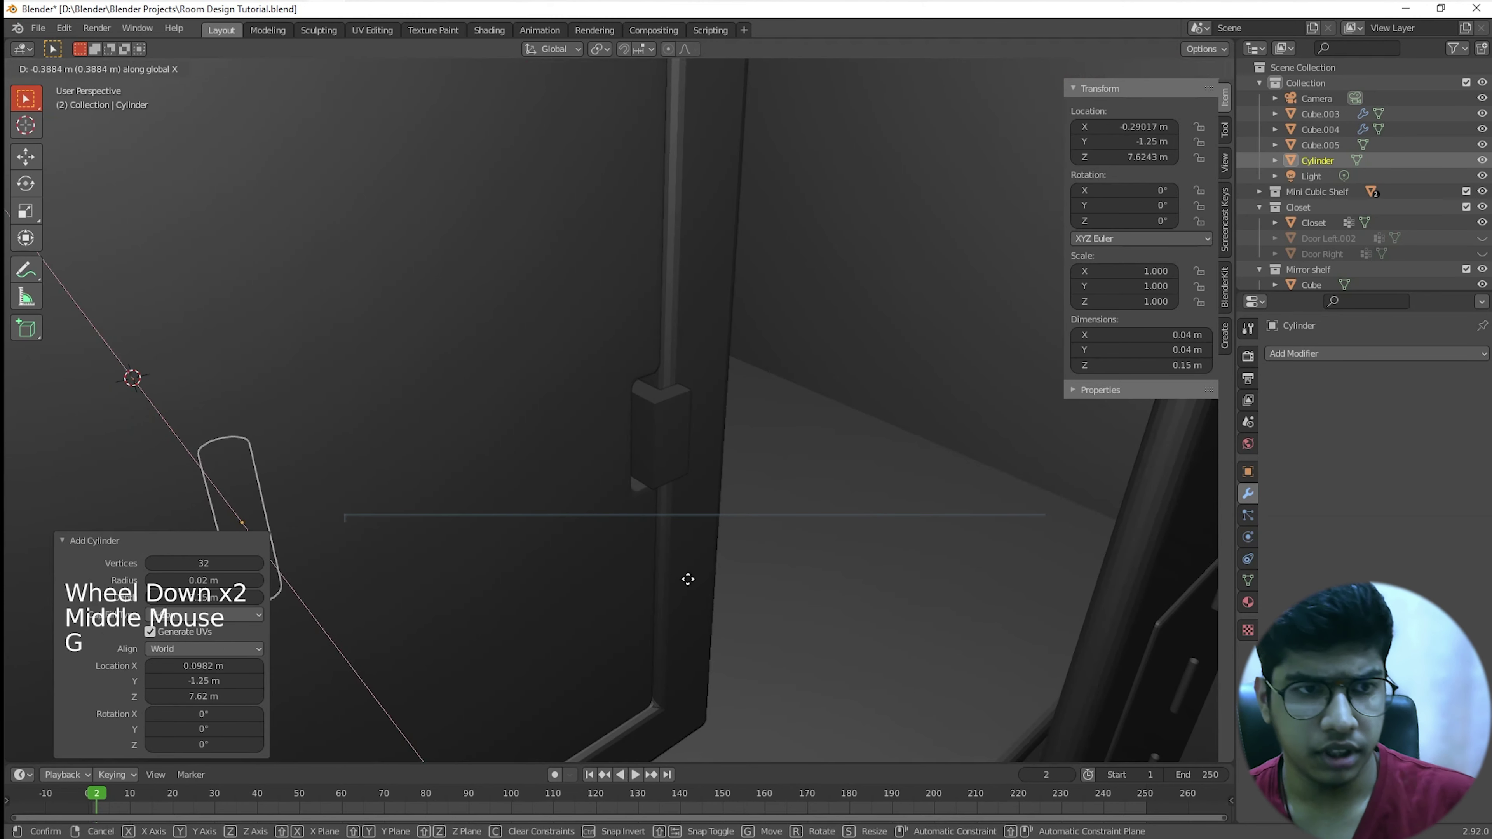
click(760, 618)
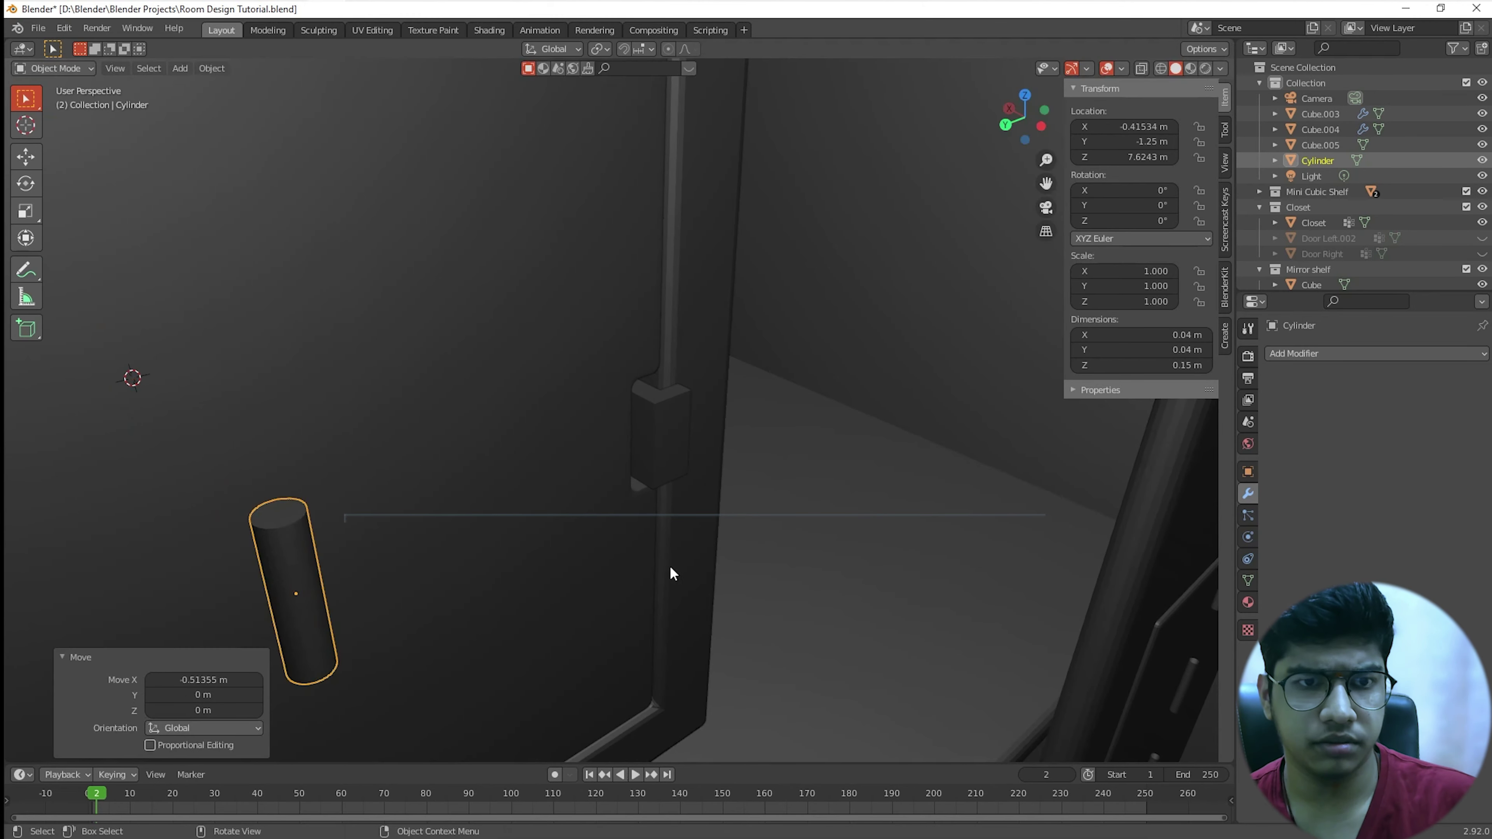
middle_drag(670, 573, 699, 512)
scroll(533, 534, up, 3)
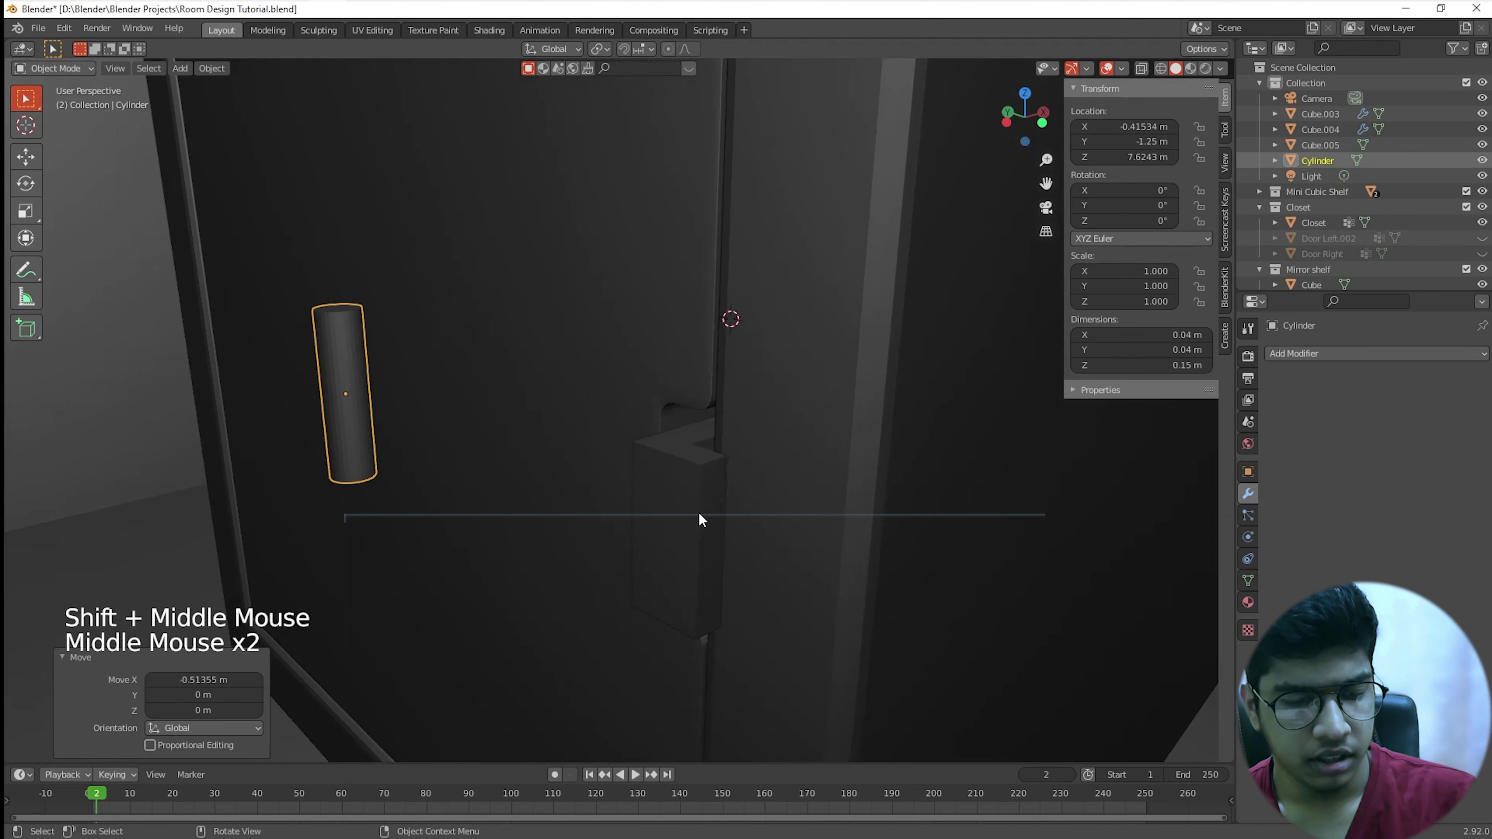
key(g)
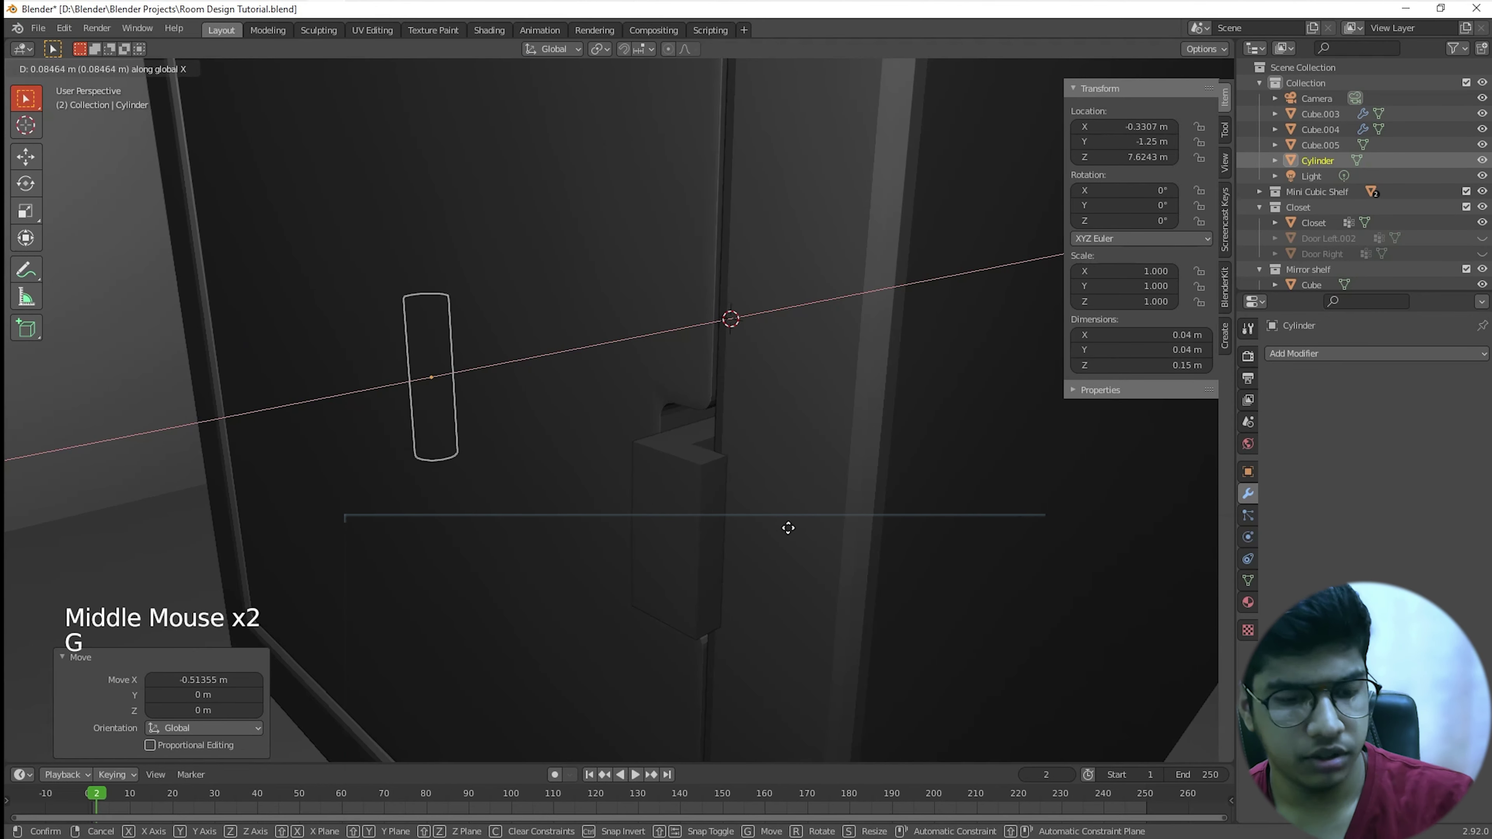
key(y)
click(1097, 633)
Step: Scale the cylinder's thickness in X and Y by about 0.63, excluding its Z height
middle_drag(879, 531, 694, 428)
scroll(940, 558, up, 3)
scroll(570, 486, up, 2)
key(s)
key(shift+z)
click(660, 447)
scroll(761, 434, up, 1)
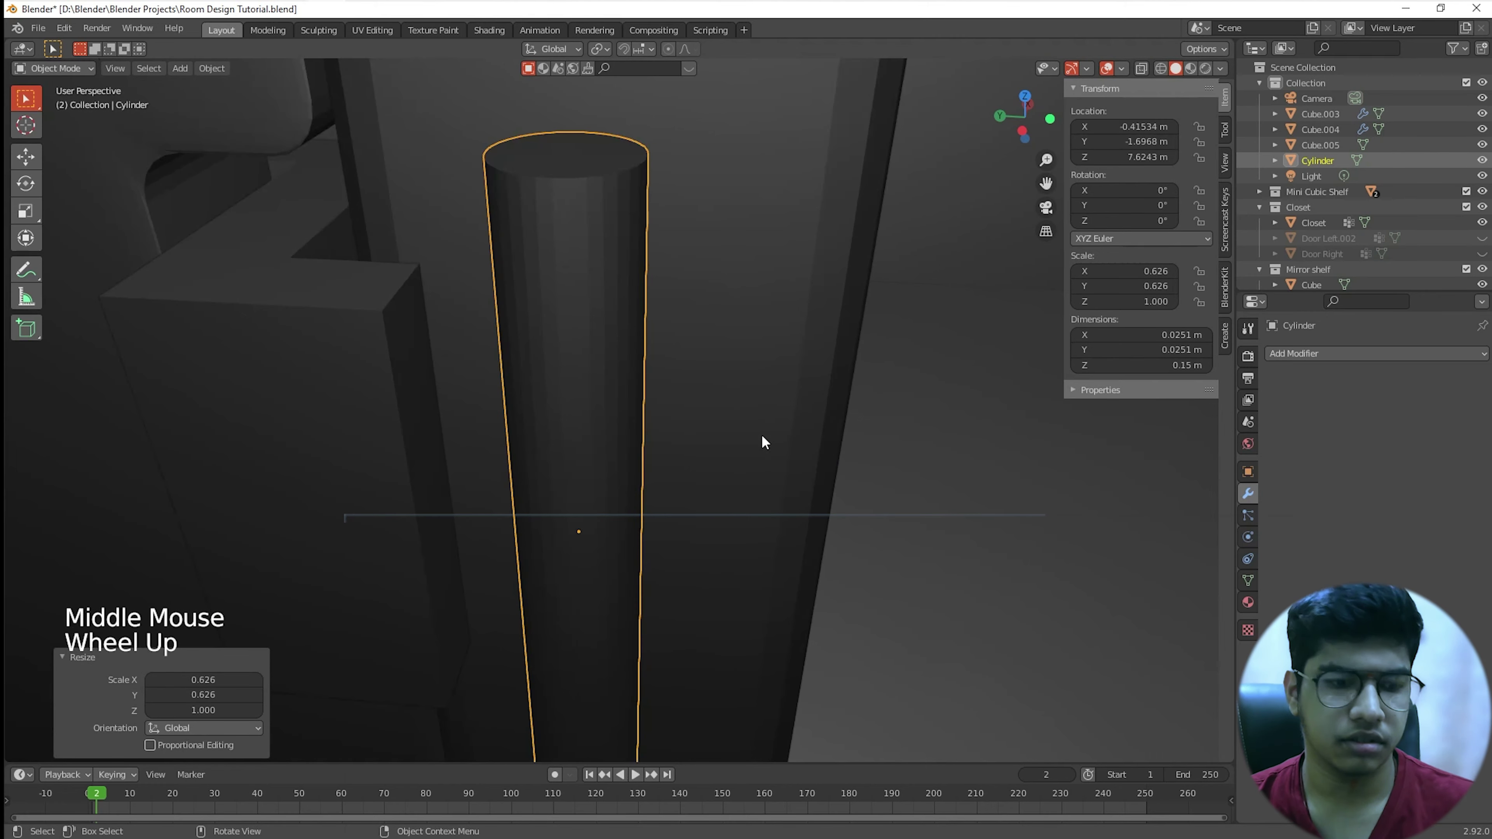
Step: Shorten the cylinder along Z to match the handle piece and set its dimensions to 0.025 × 0.025 × 0.1 m
key(s)
middle_click(774, 454)
click(774, 453)
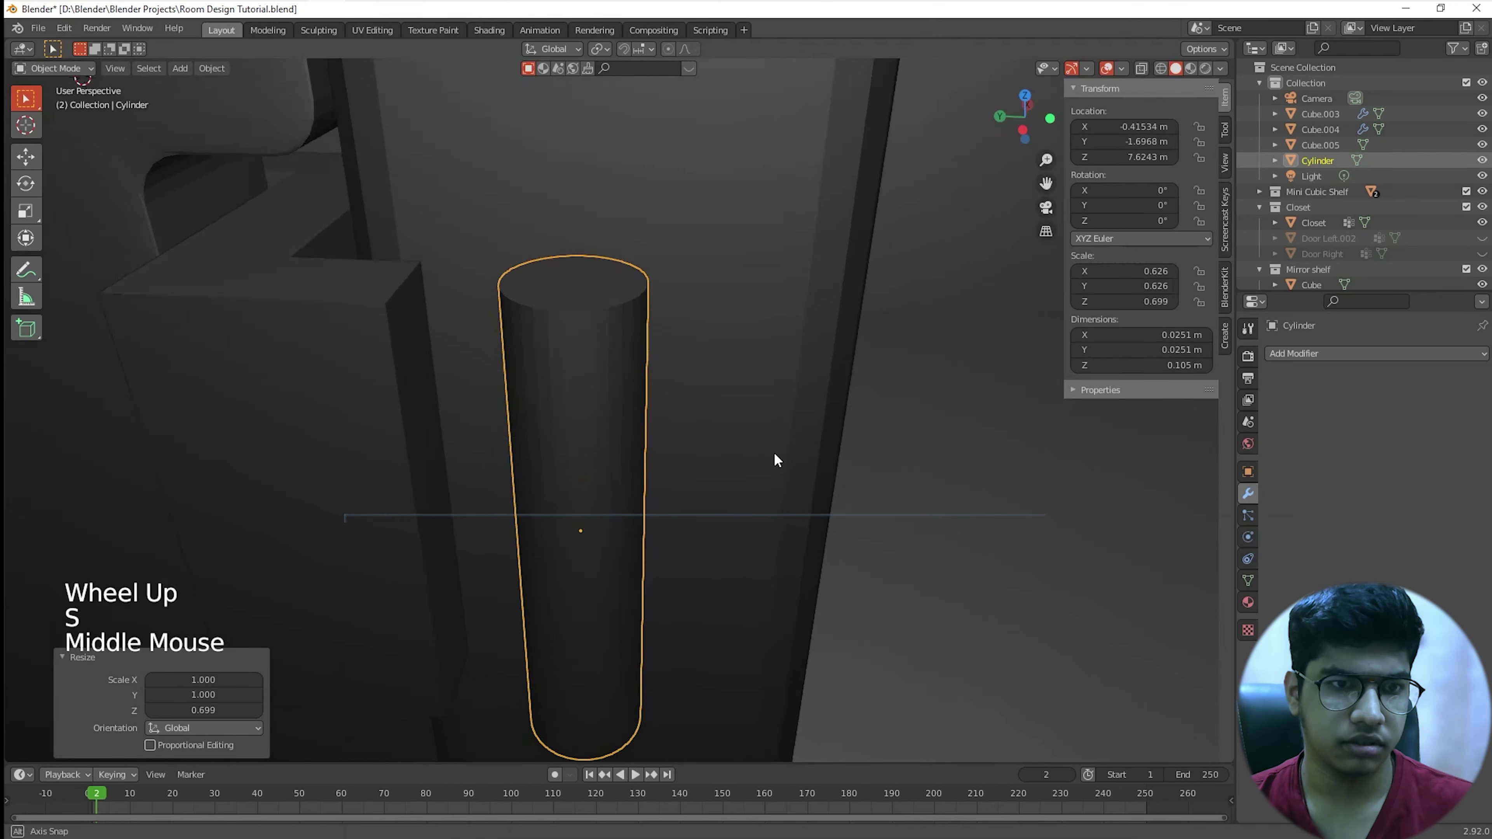
scroll(776, 435, down, 3)
middle_drag(777, 417, 786, 420)
key(s)
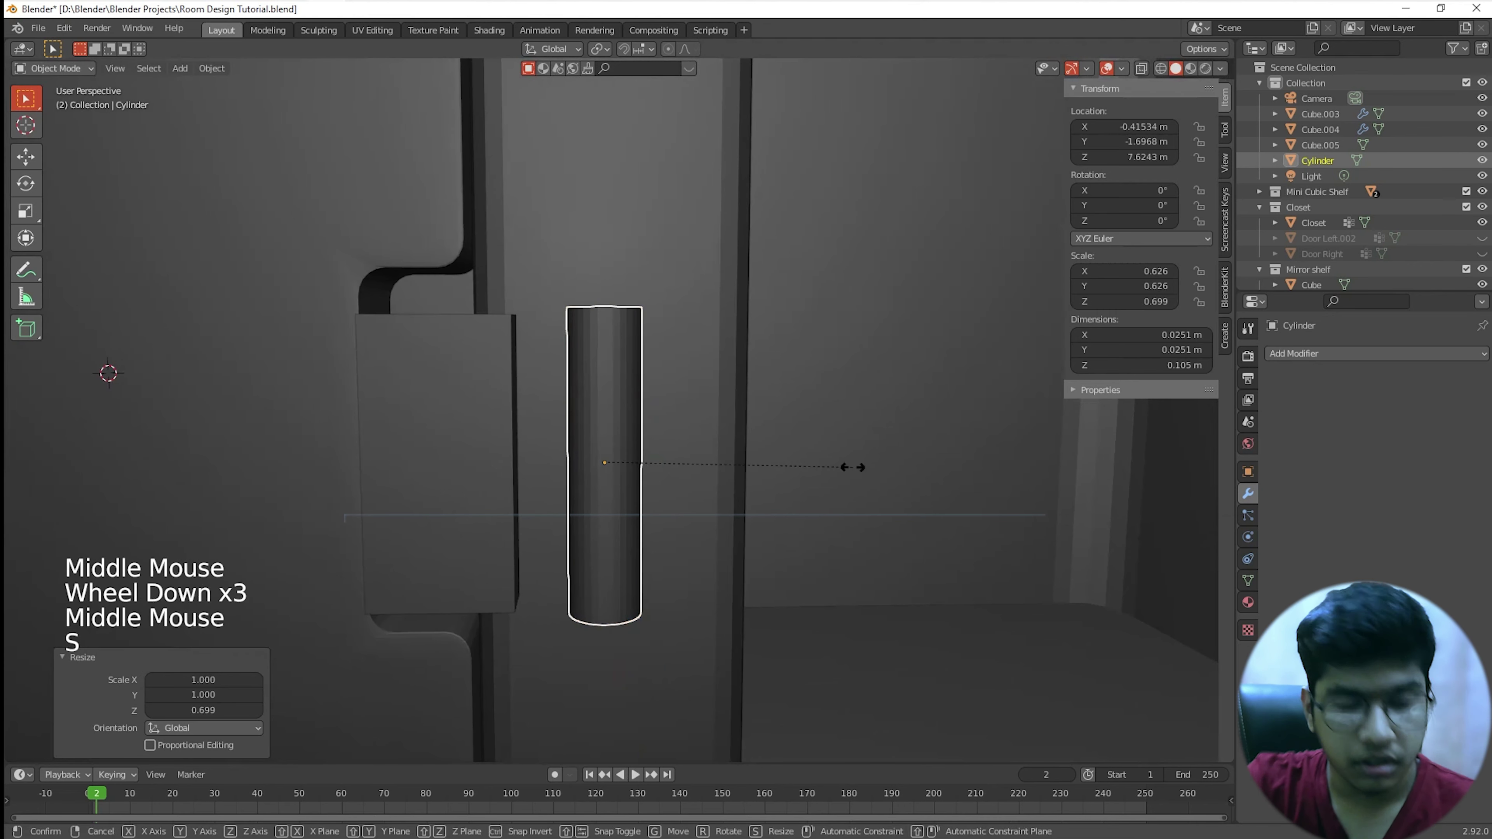
middle_click(853, 467)
click(839, 458)
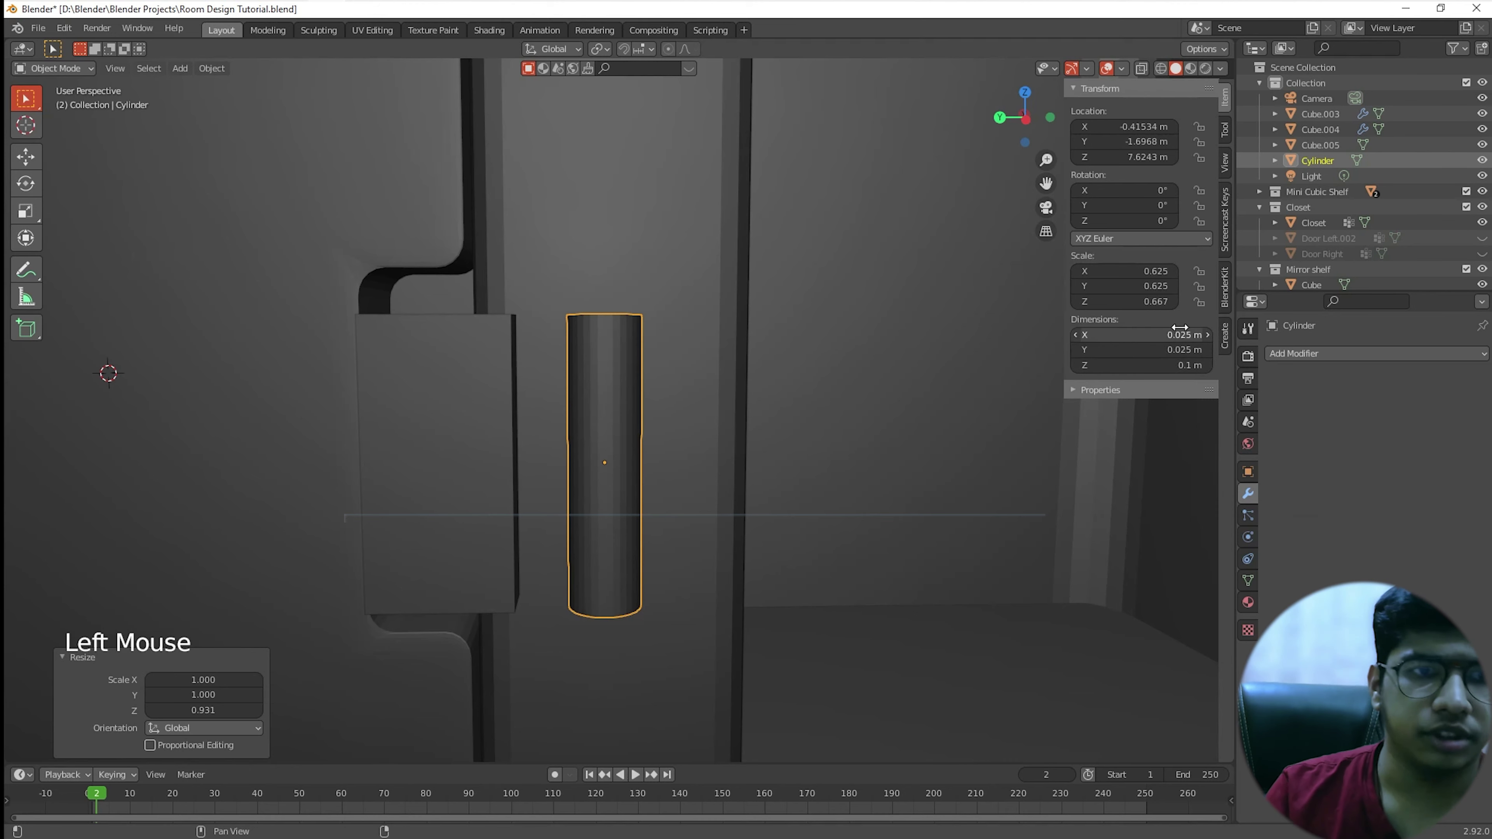
Step: Slide the cylinder against the handle piece's front edge by setting its Y location to -1.6768 m
middle_drag(576, 512, 610, 519)
scroll(623, 560, down, 1)
scroll(623, 560, up, 2)
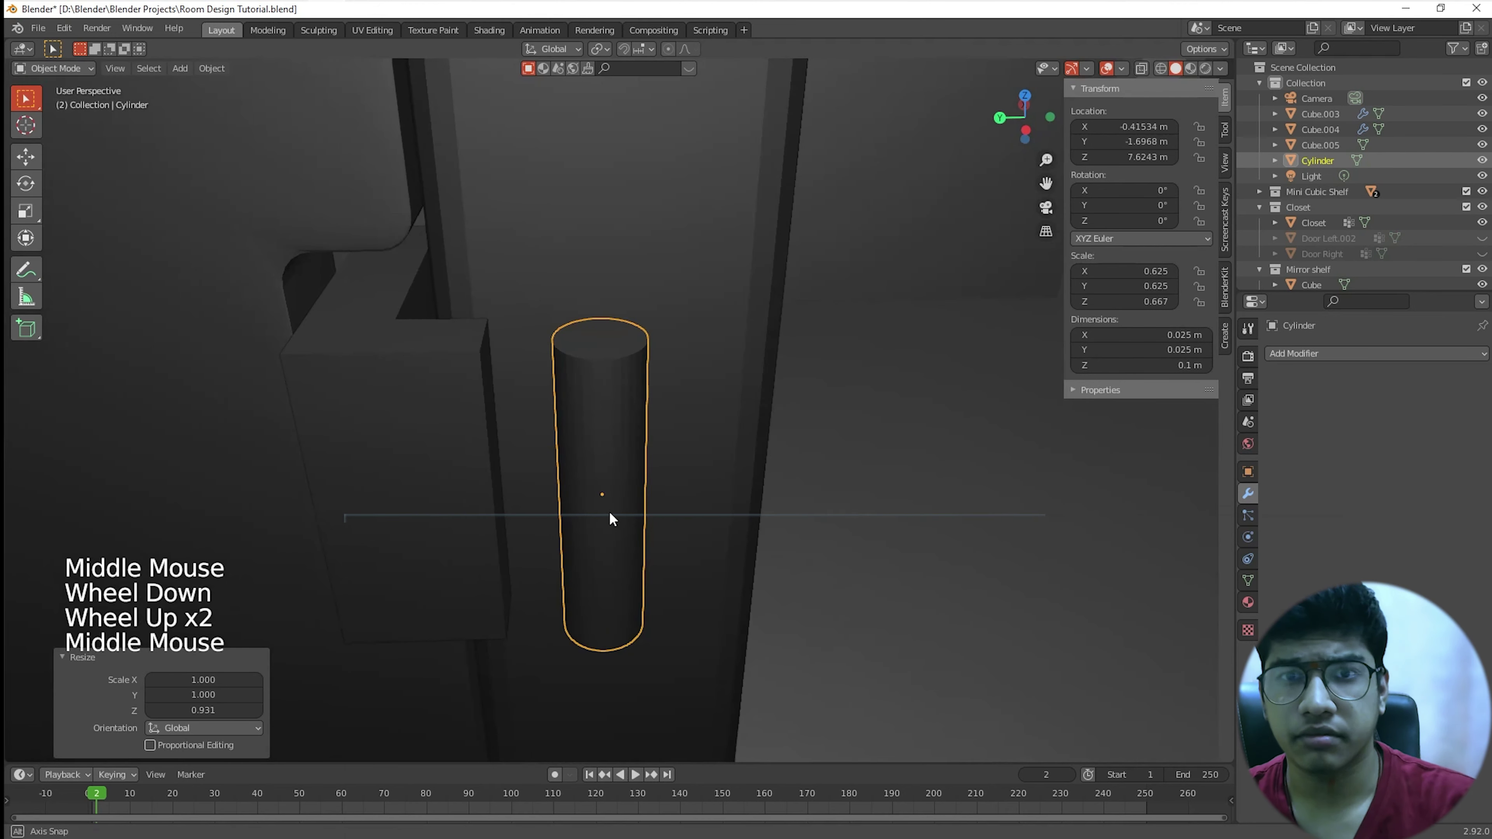
mouse_move(1134, 141)
mouse_down()
mouse_move(1113, 141)
mouse_move(1146, 141)
mouse_up()
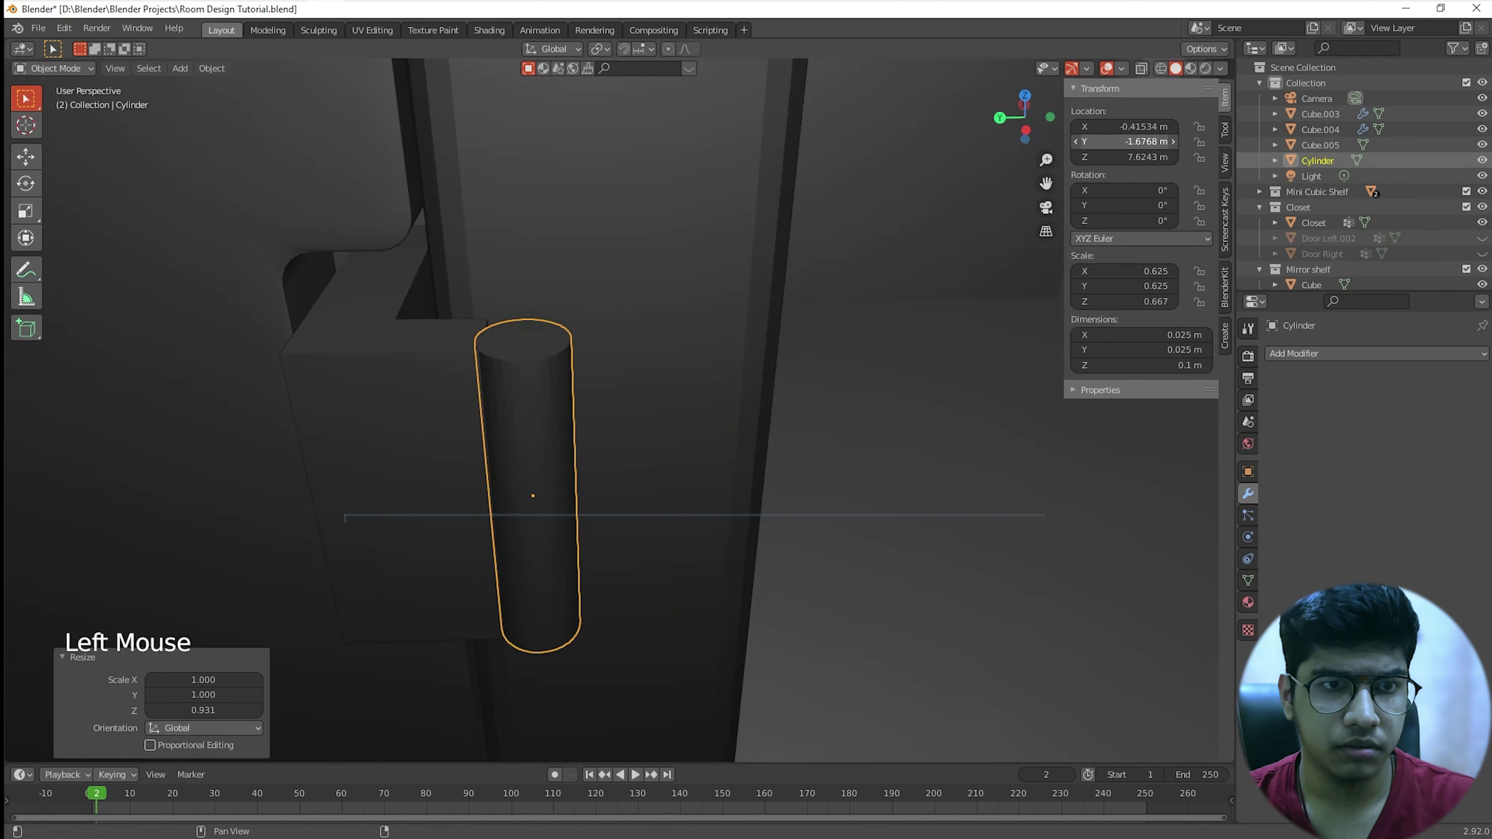
scroll(592, 340, up, 3)
shift+middle_drag(593, 340, 749, 409)
scroll(742, 392, up, 2)
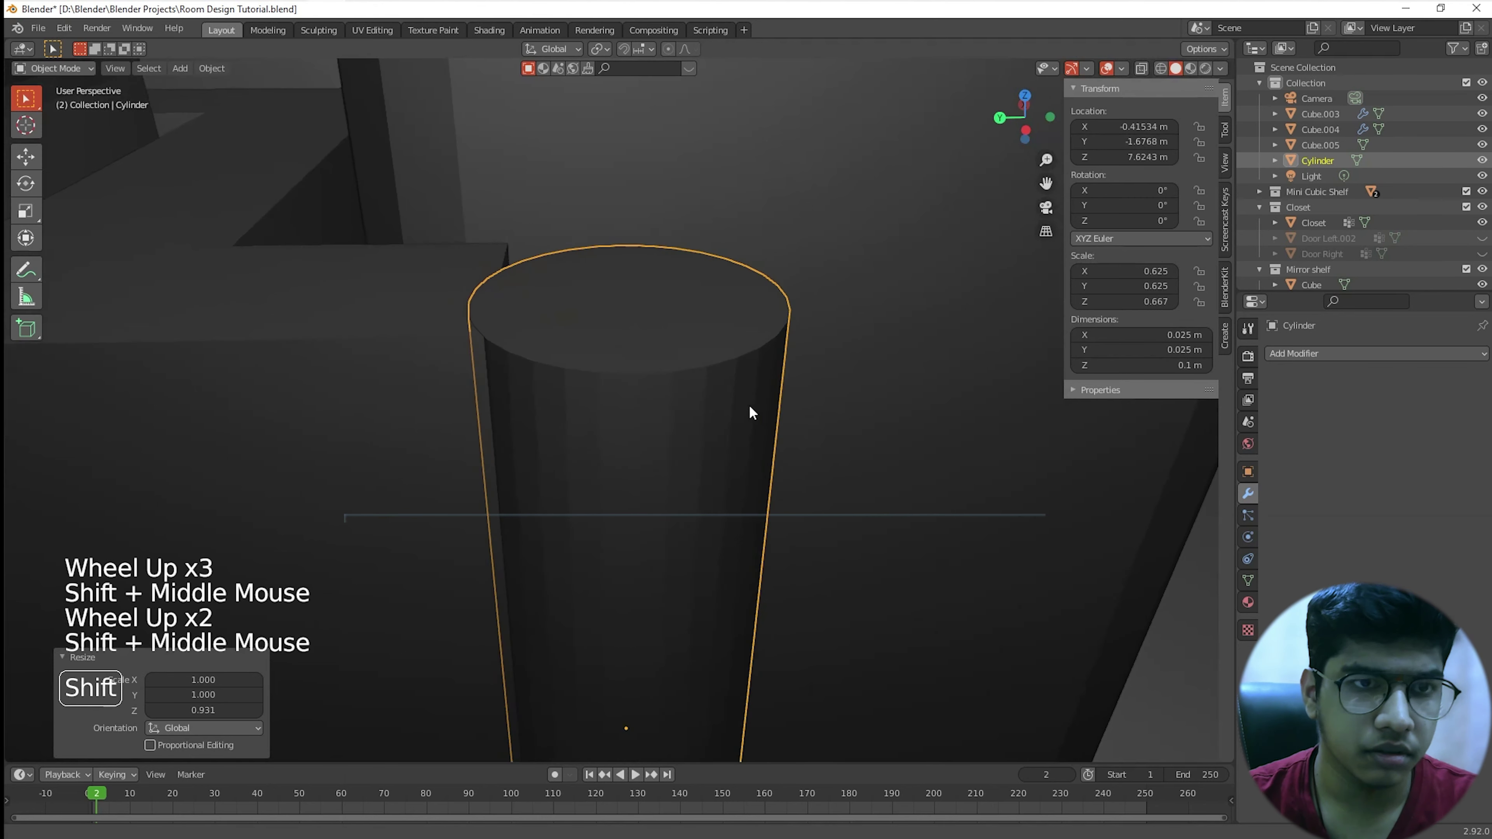
Step: Nudge the cylinder about -0.0017 m along Y and about 0.002 m along X to align it with the handle piece's edge
key(g)
key(x)
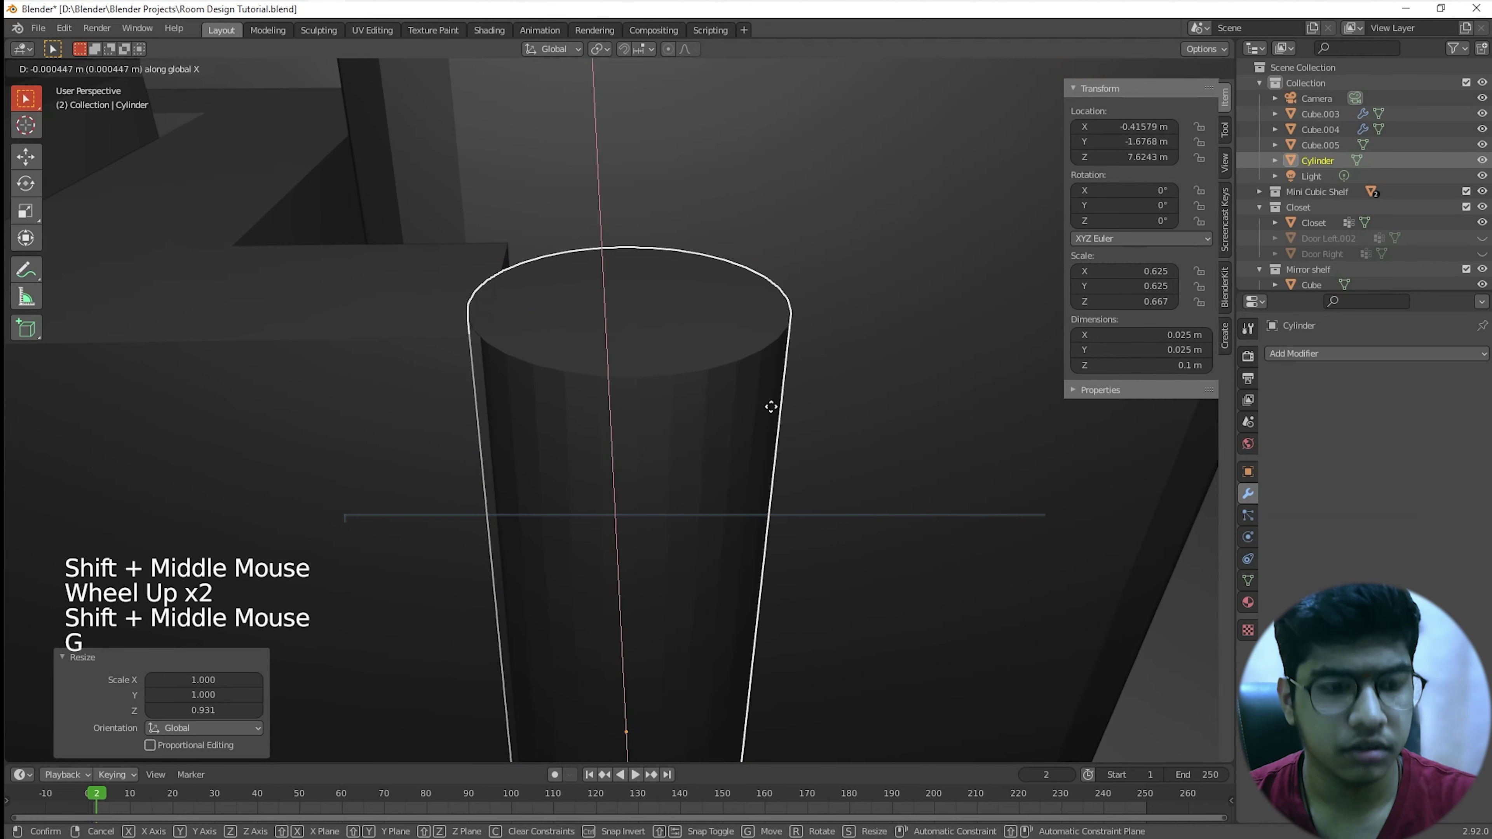
key(y)
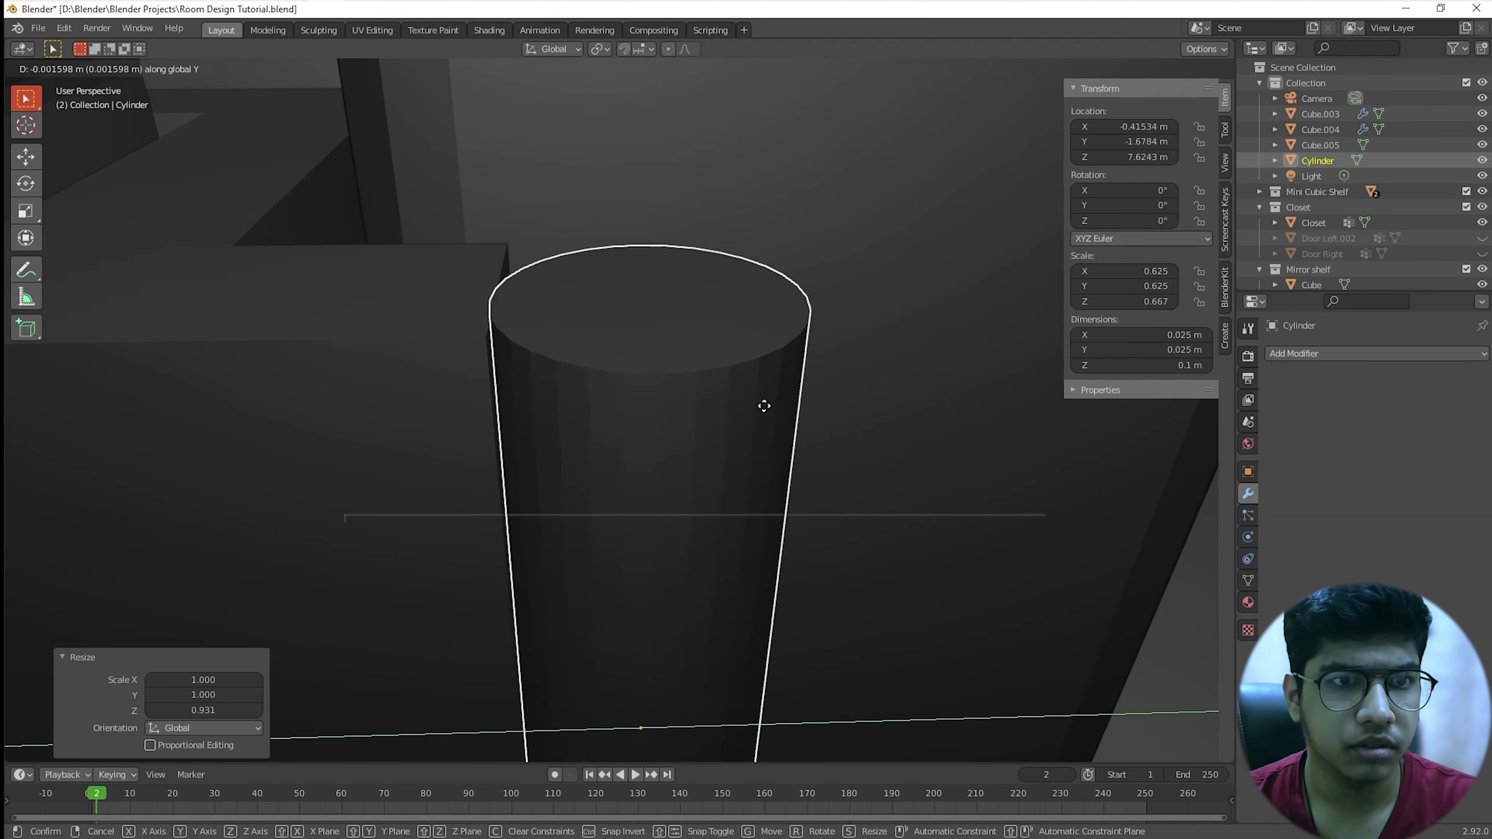
click(762, 407)
scroll(862, 393, down, 4)
scroll(862, 394, down, 2)
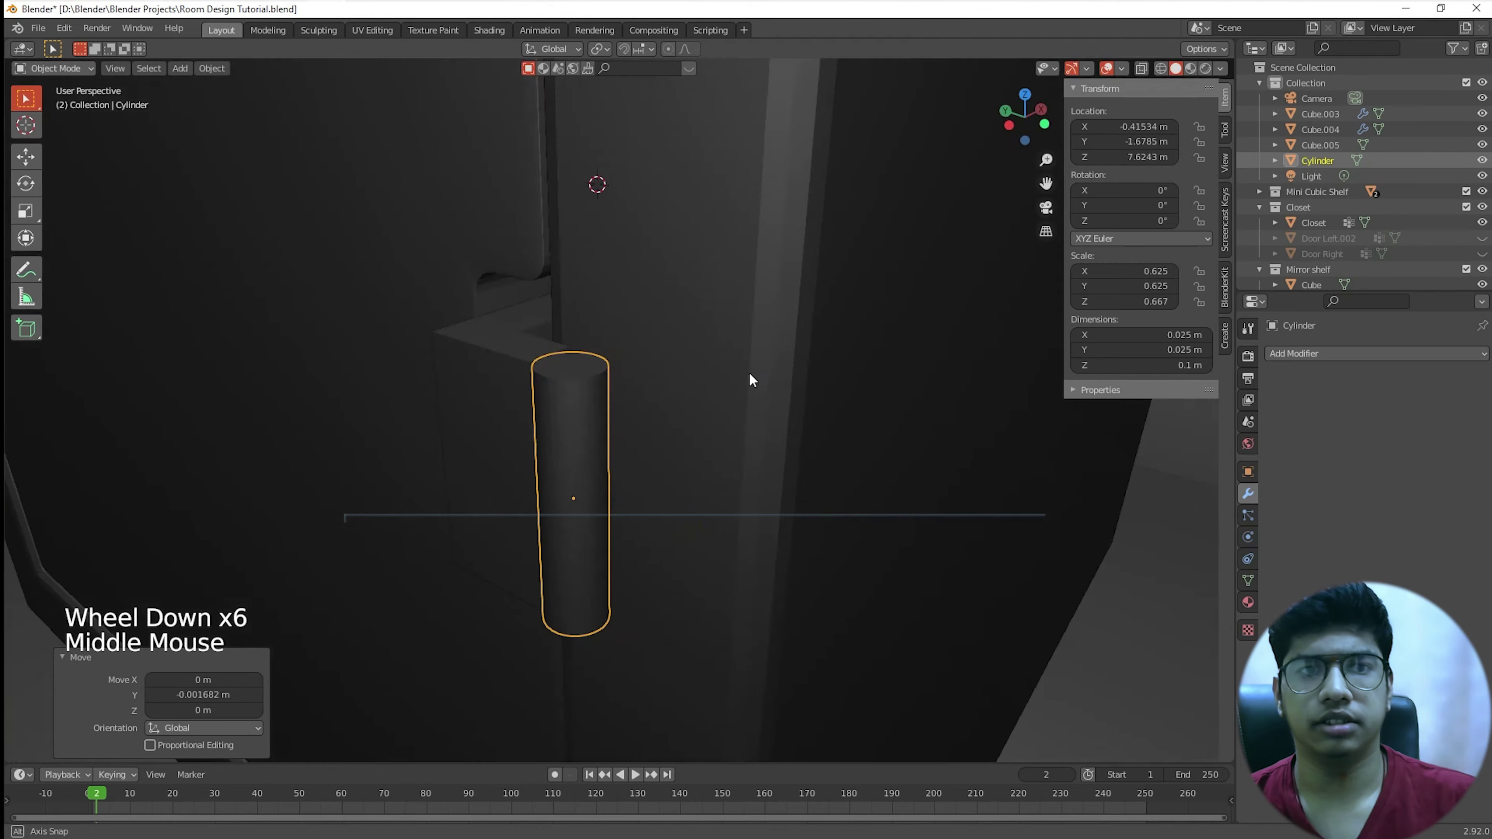
middle_drag(749, 376, 685, 358)
key(g)
key(x)
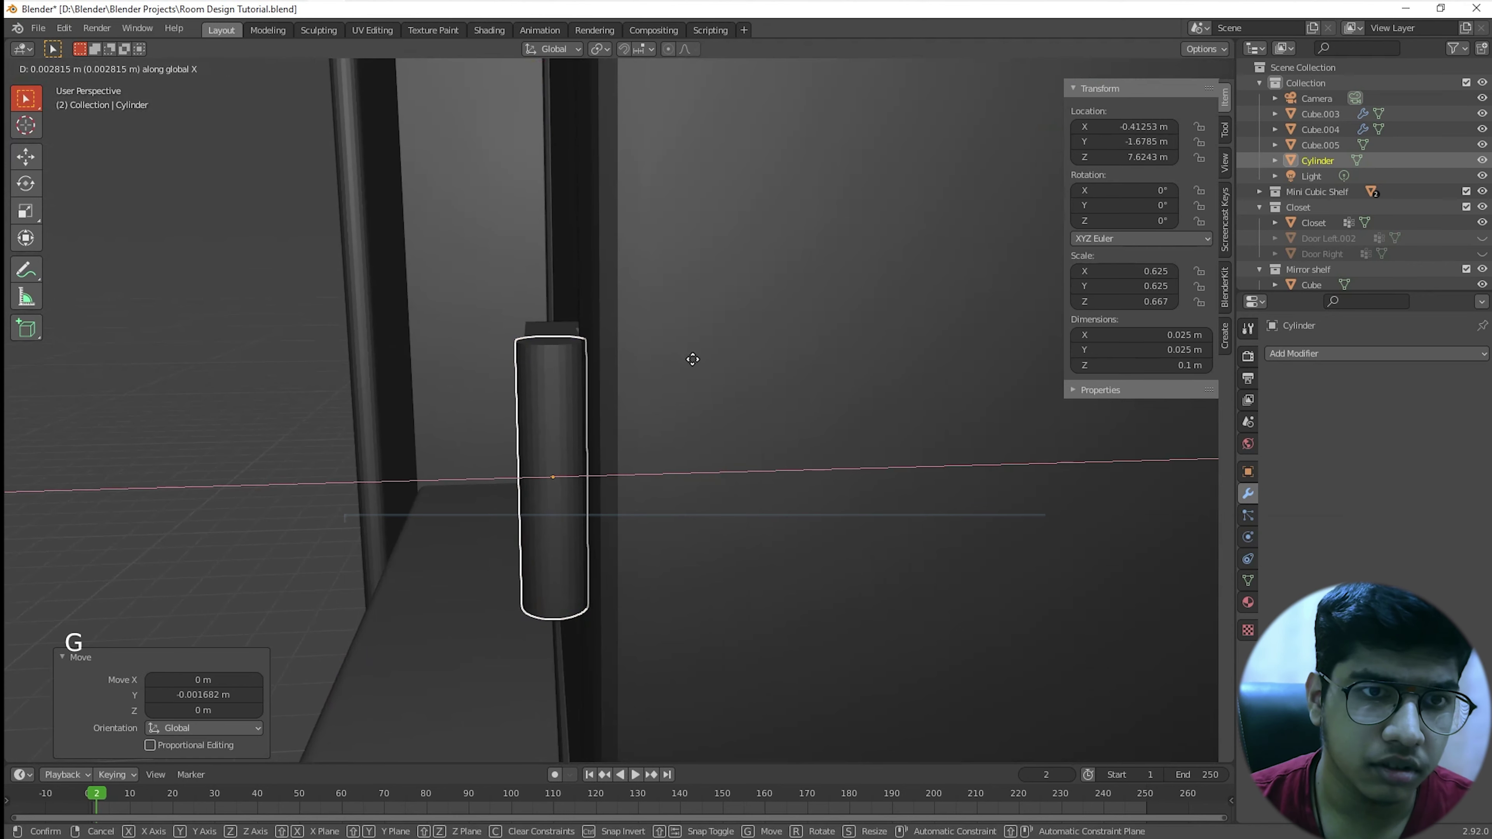
click(690, 359)
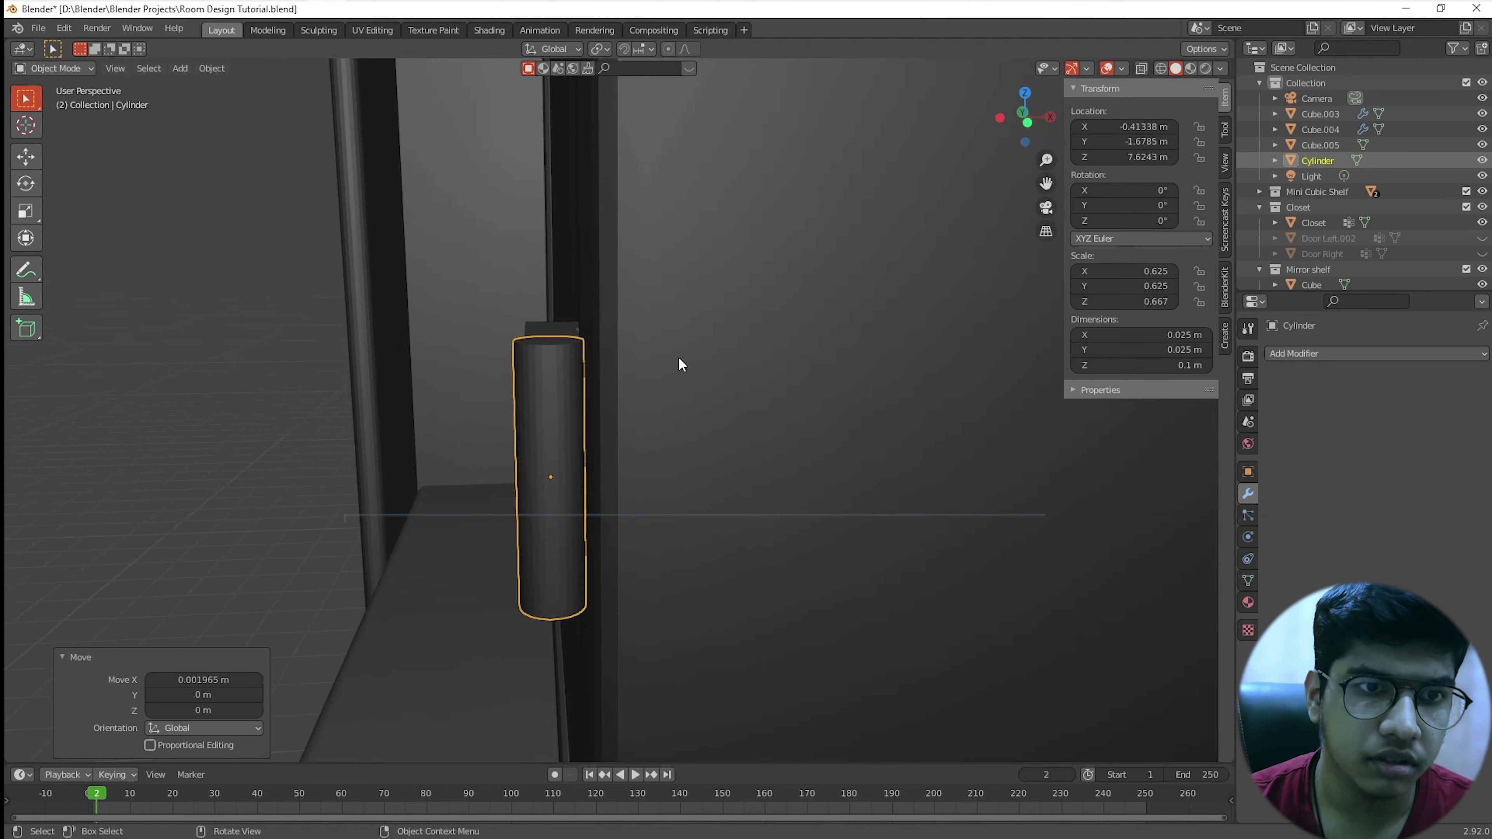
Step: Slim the cylinder in X and Y only, setting both its X and Y dimensions to 0.02 m
middle_drag(679, 360, 830, 433)
scroll(830, 433, up, 2)
key(s)
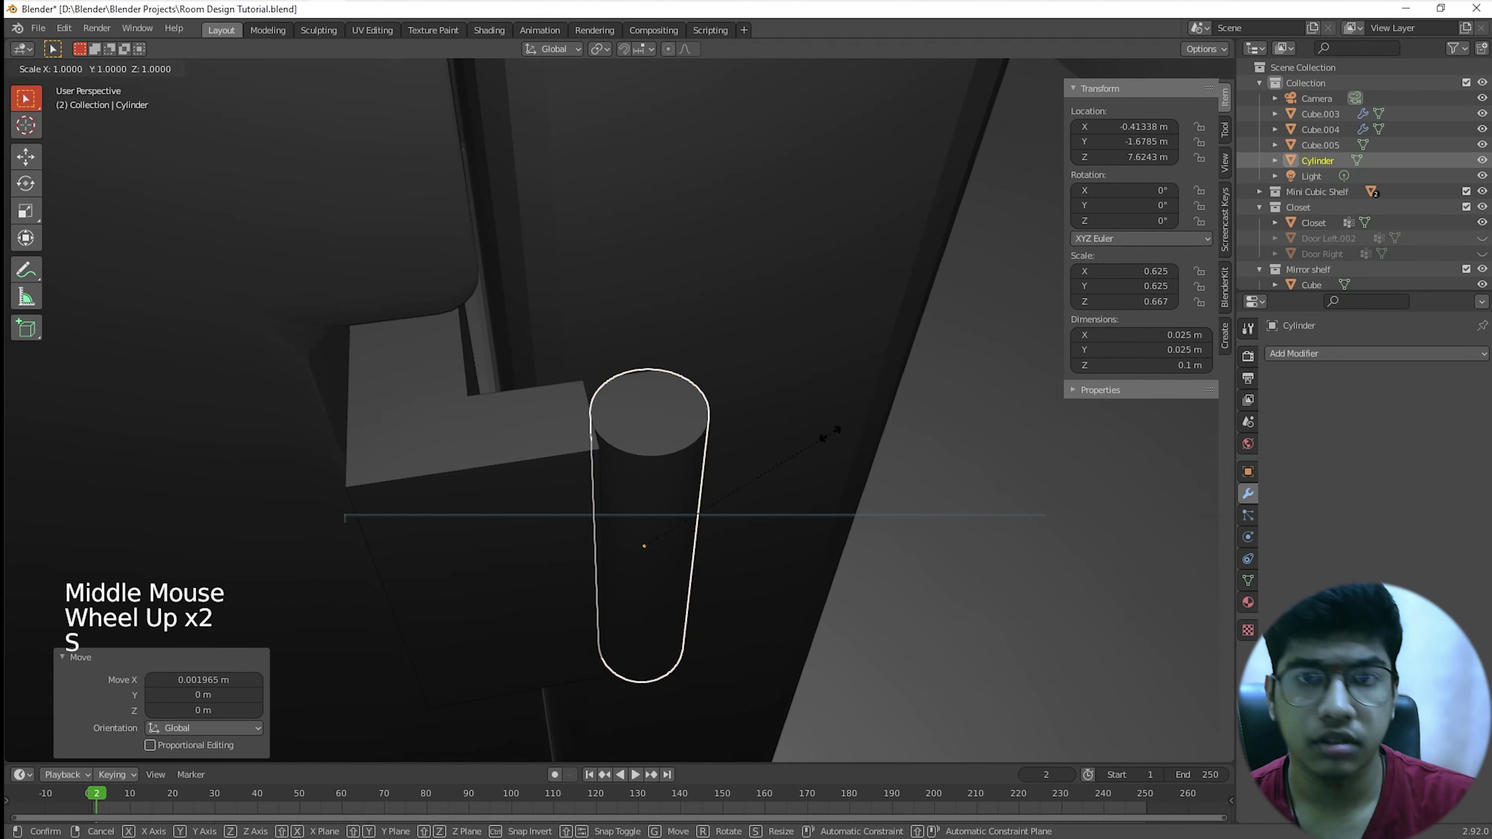
key(shift+z)
click(784, 413)
scroll(790, 418, up, 2)
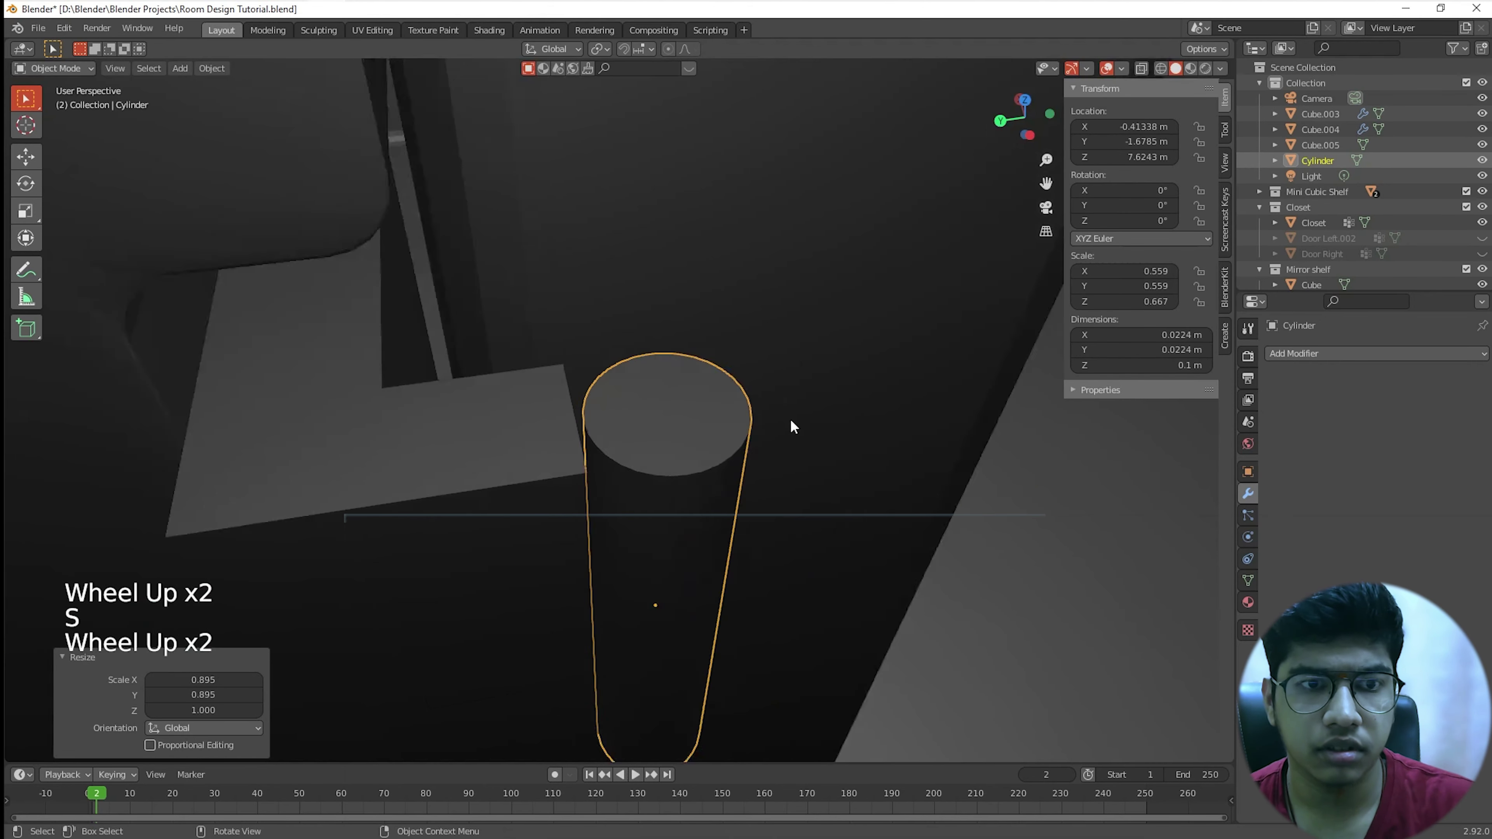
scroll(790, 418, up, 2)
shift+middle_drag(790, 419, 696, 341)
click(1139, 335)
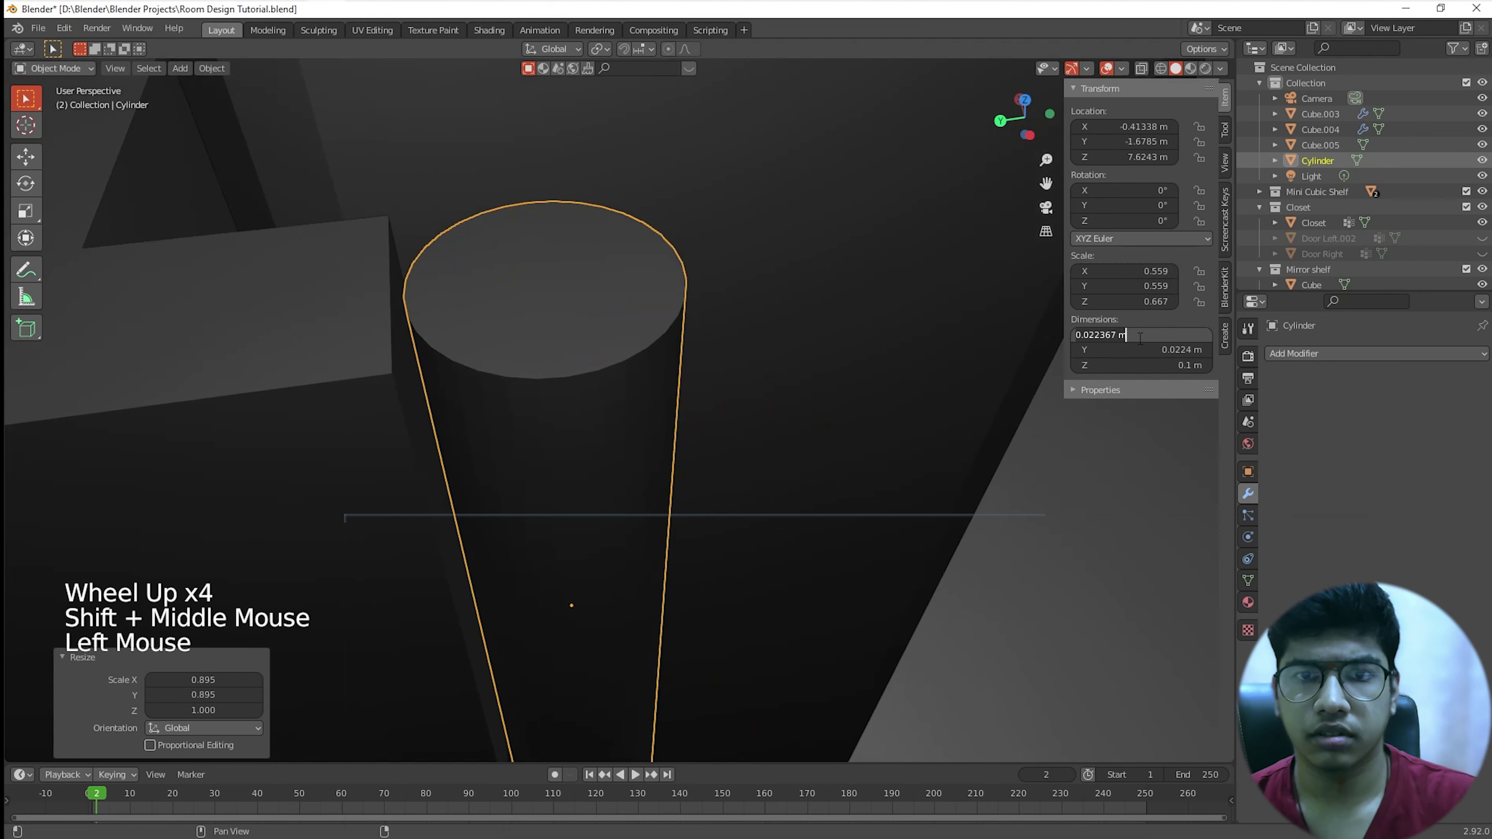
key(Return)
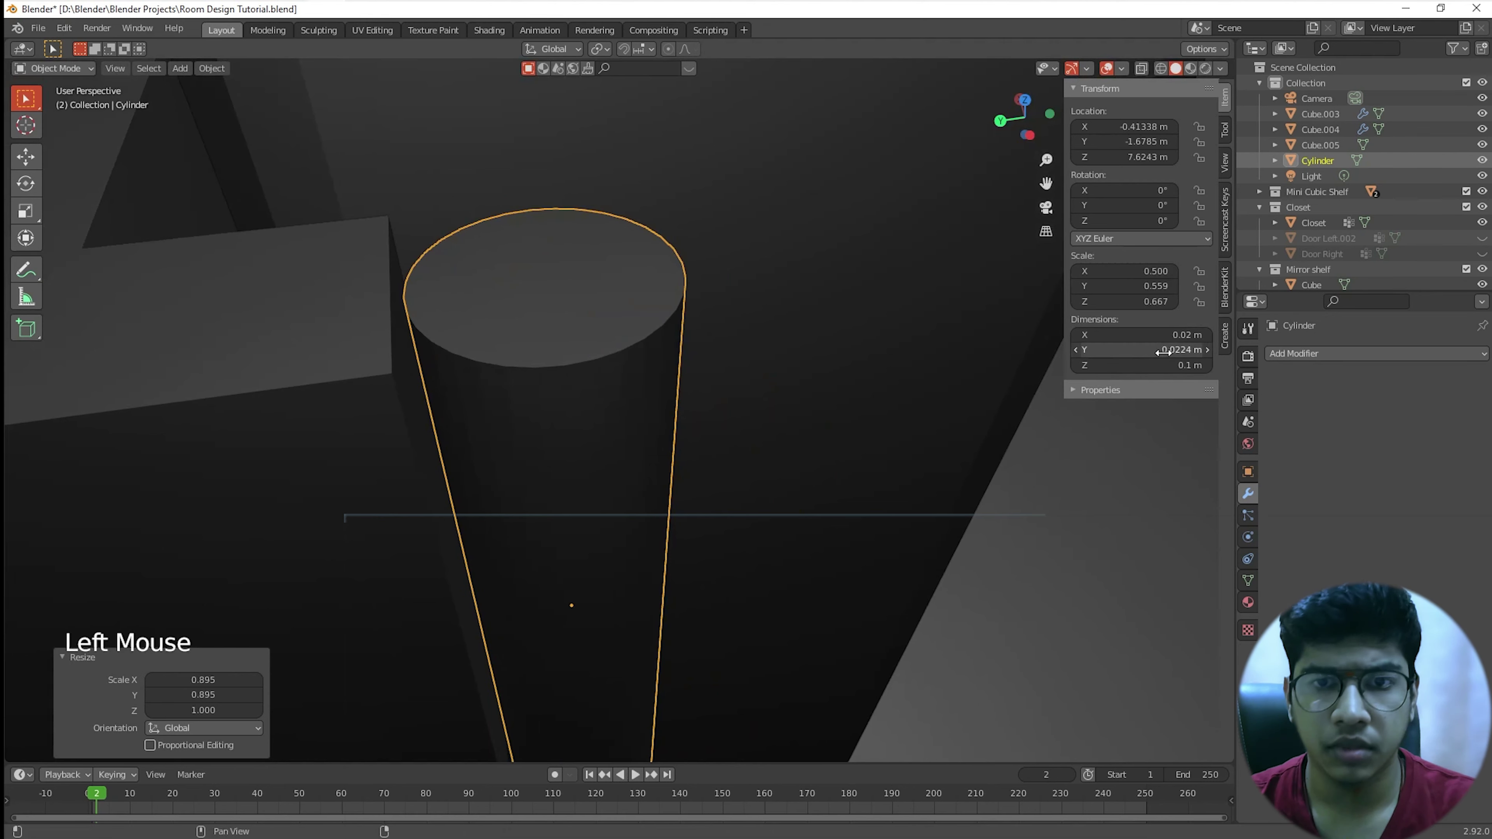
click(1167, 353)
text(.02)
key(Return)
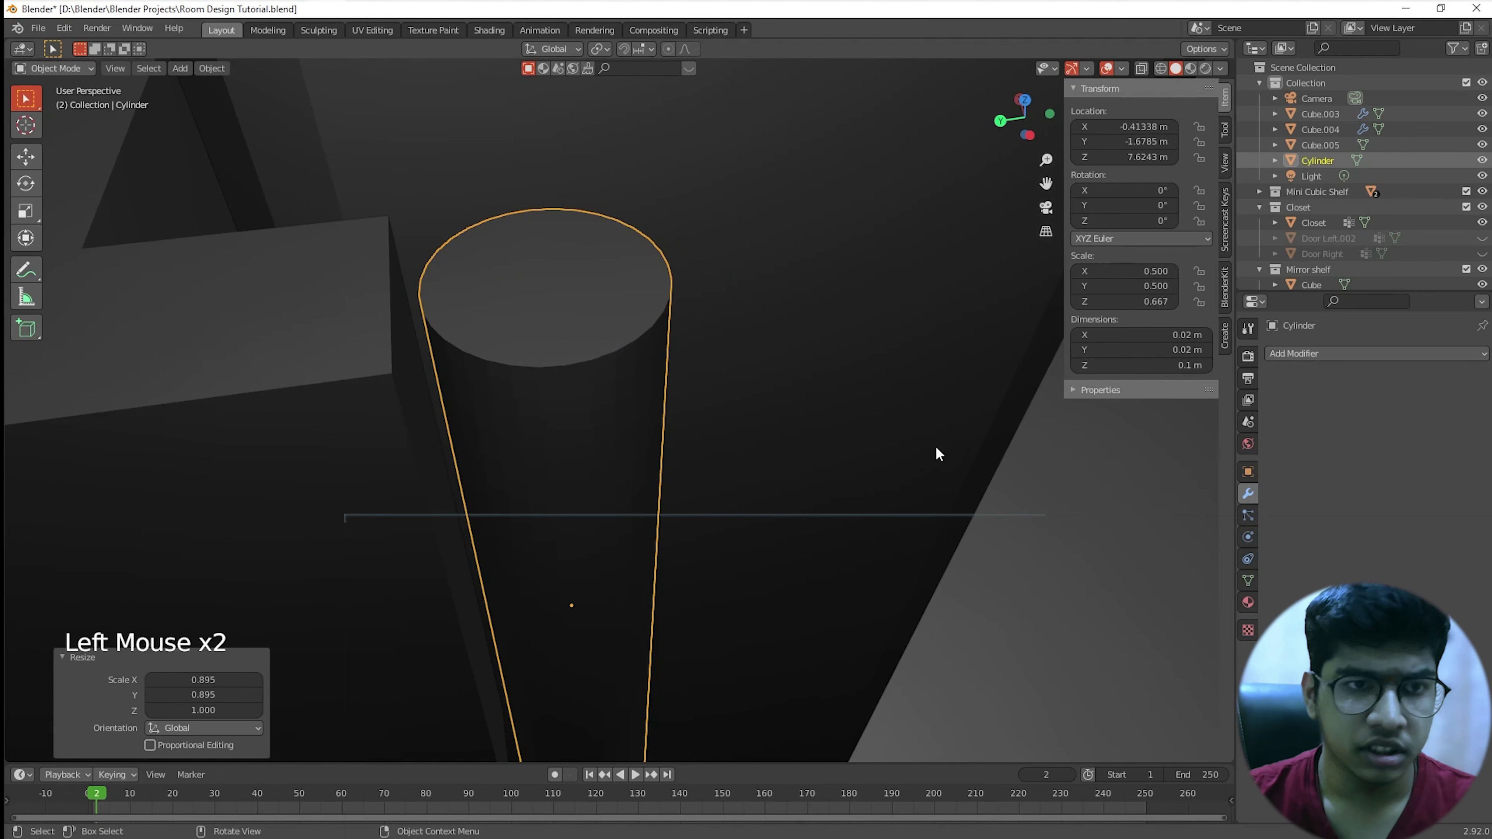
Step: Move the thinner cylinder about 0.0024 m along Y so it touches the handle piece's side
scroll(937, 453, down, 2)
mouse_move(893, 457)
middle_down()
mouse_move(776, 416)
mouse_move(826, 463)
mouse_move(892, 430)
mouse_move(862, 393)
mouse_move(902, 440)
middle_up()
scroll(837, 470, up, 1)
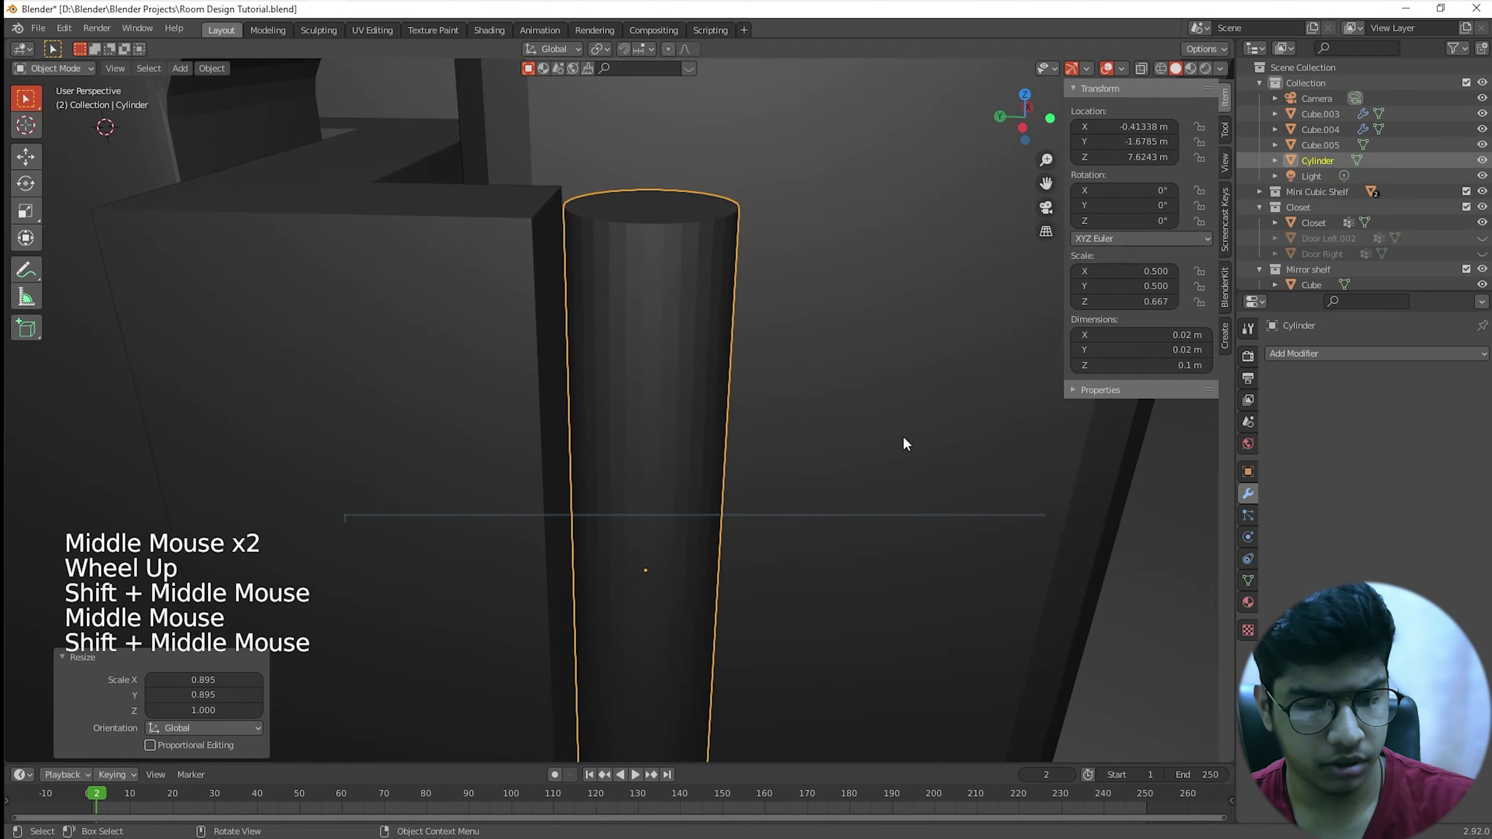
key(g)
key(y)
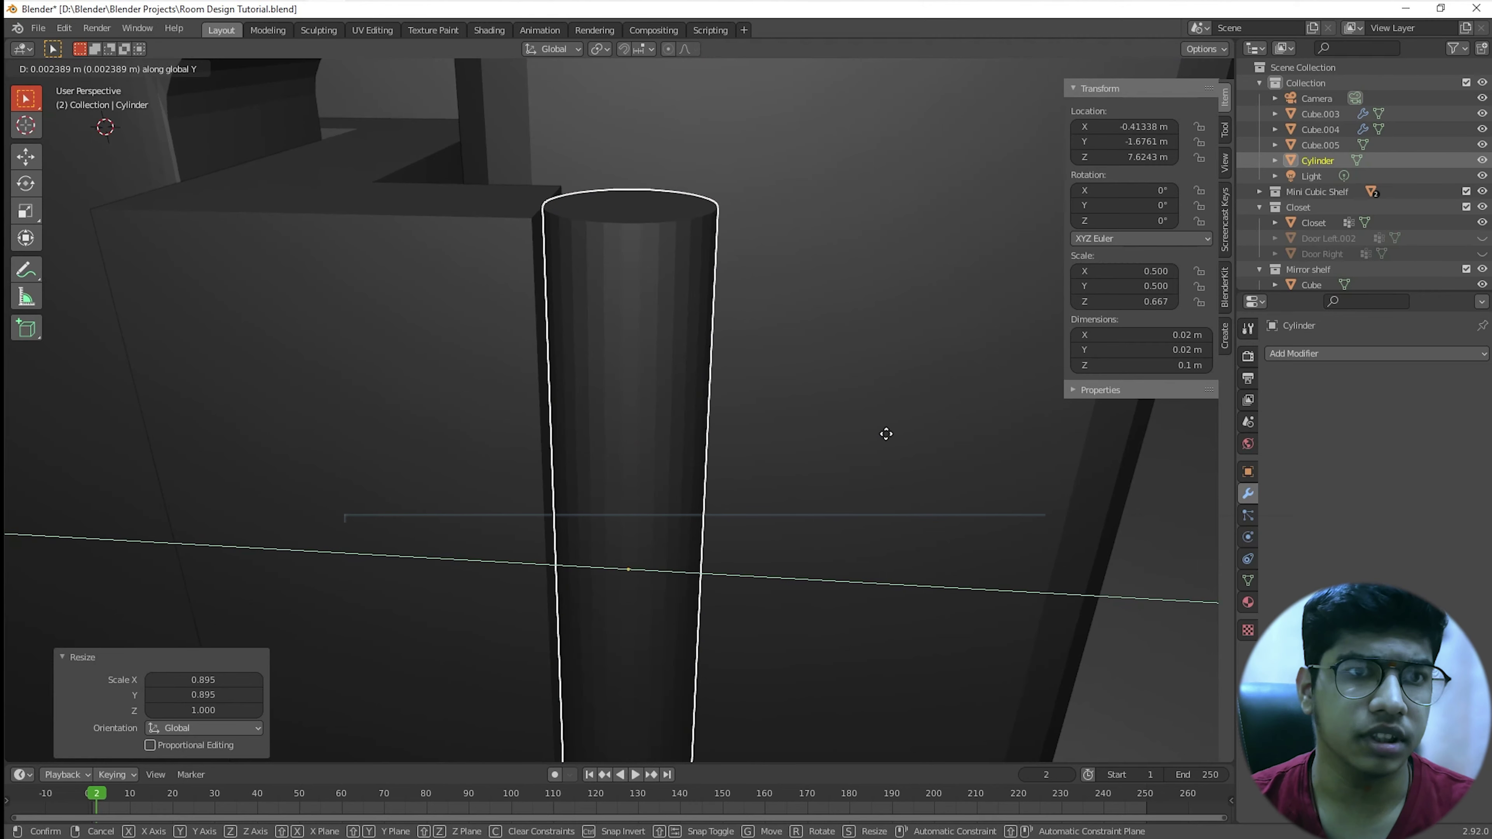
click(886, 437)
scroll(886, 436, up, 2)
middle_drag(886, 437, 916, 423)
scroll(909, 511, up, 3)
scroll(910, 511, down, 2)
scroll(778, 445, down, 4)
scroll(903, 493, down, 5)
Step: Add a cube mesh at the 3D cursor with a size of 2 m
key(shift+a)
mouse_move(909, 414)
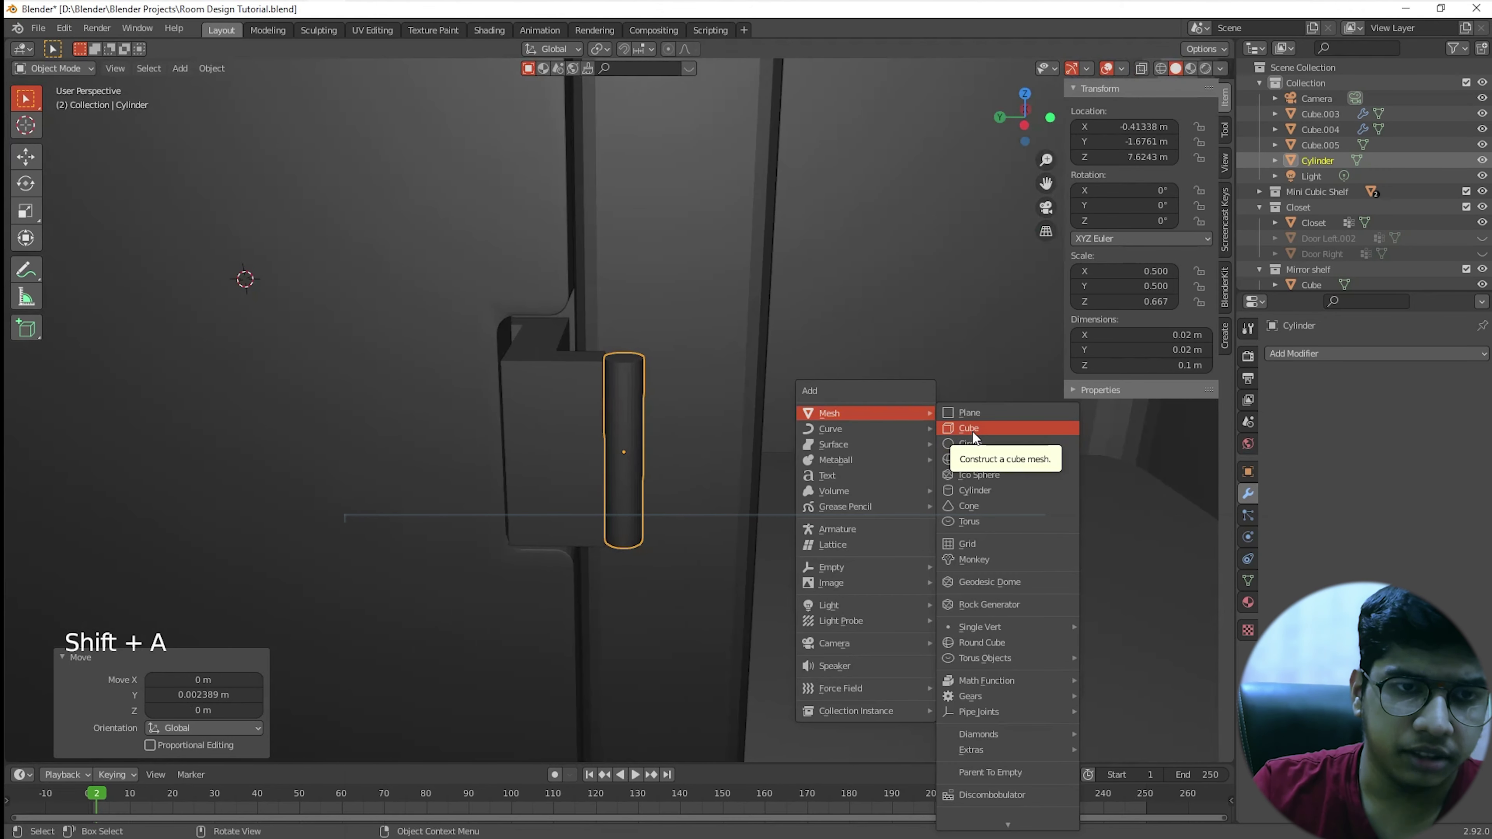
click(972, 430)
scroll(903, 427, down, 13)
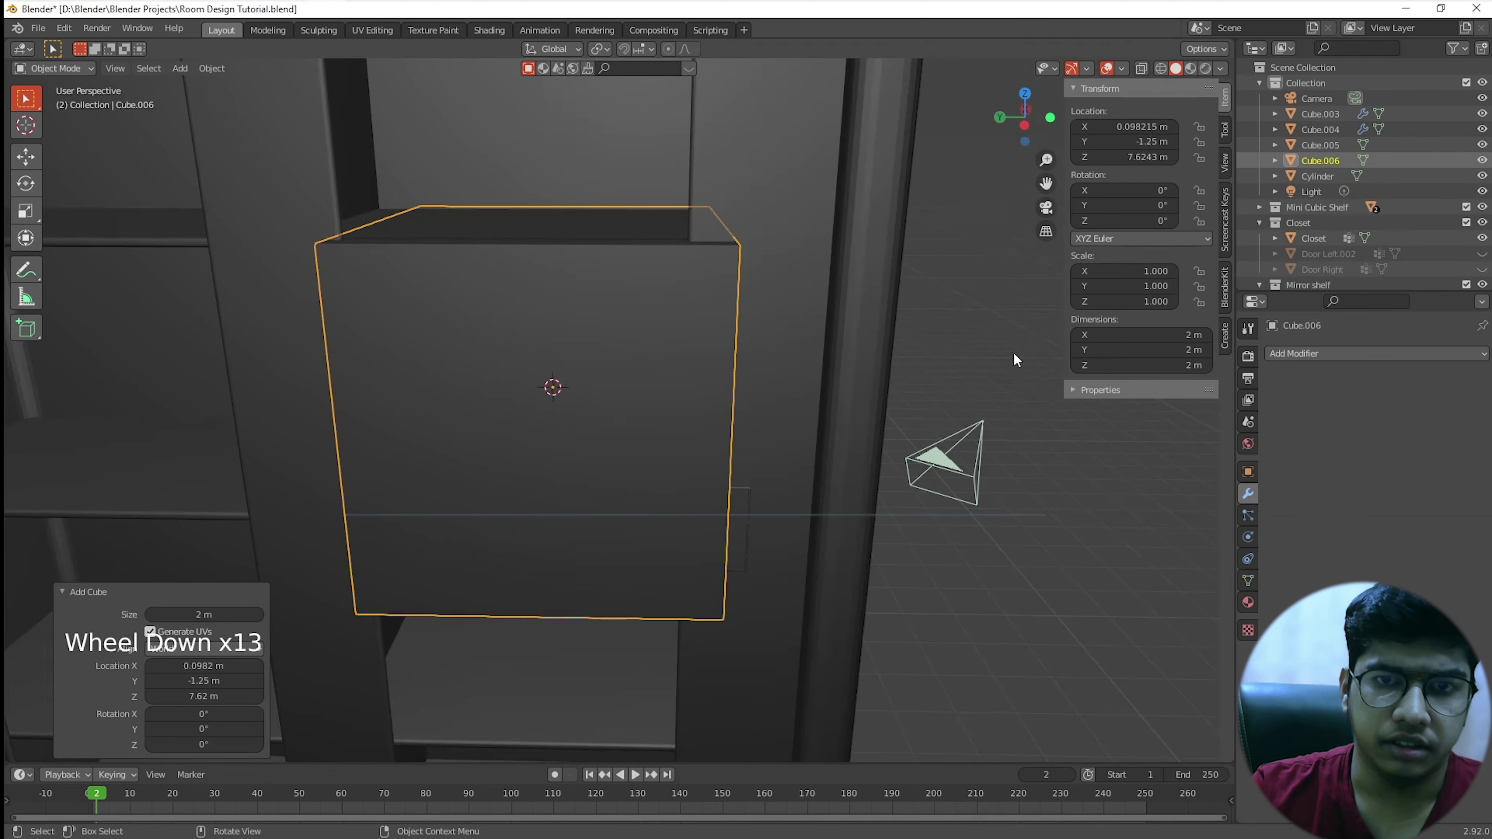
Step: Shrink the new cube uniformly to about 0.334 m, and narrow its Y dimension to about 0.04 m
key(s)
click(643, 377)
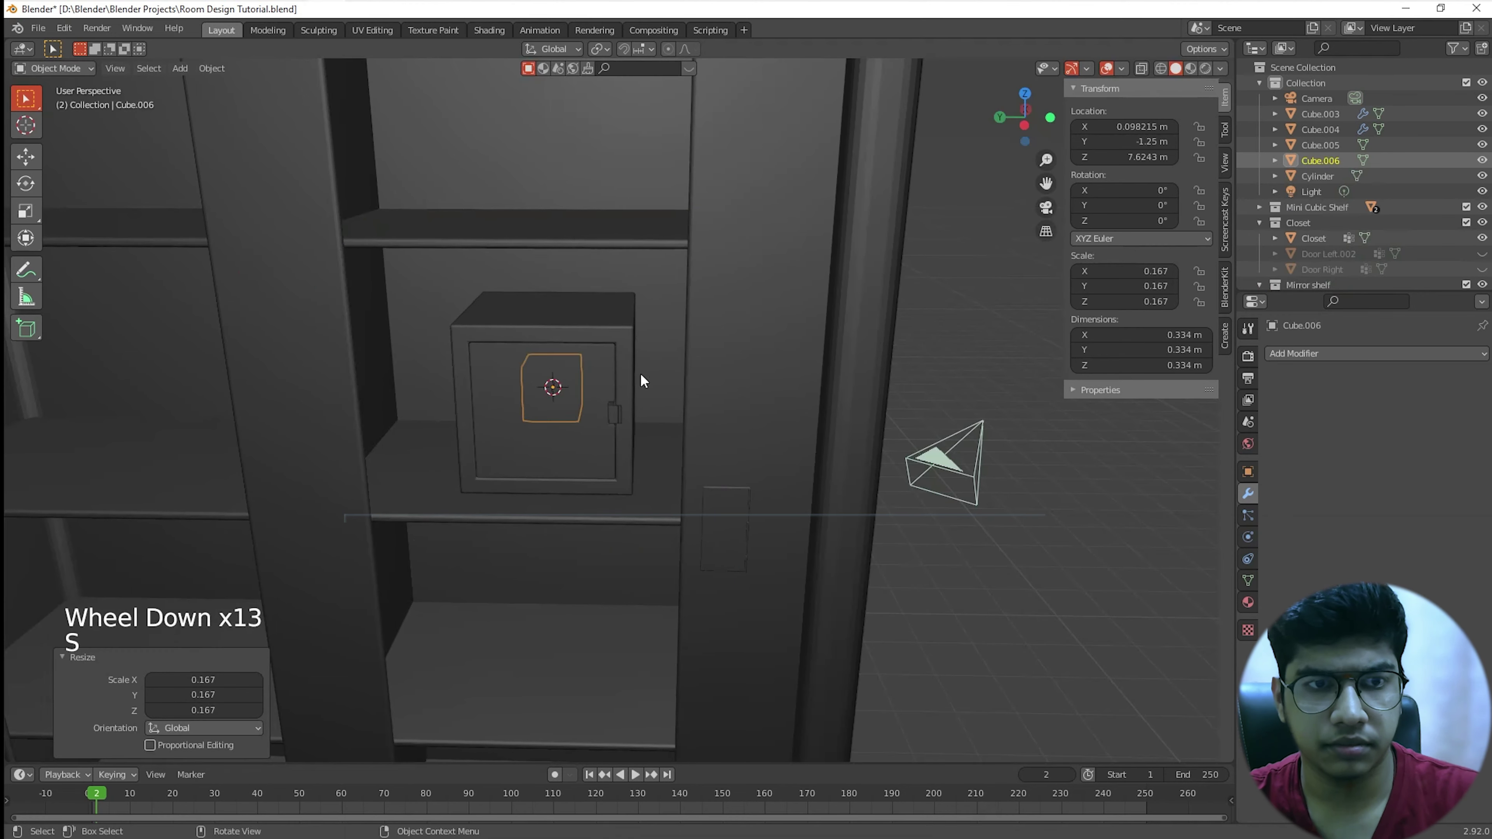
scroll(642, 377, up, 4)
shift+middle_drag(643, 377, 919, 499)
key(s)
key(y)
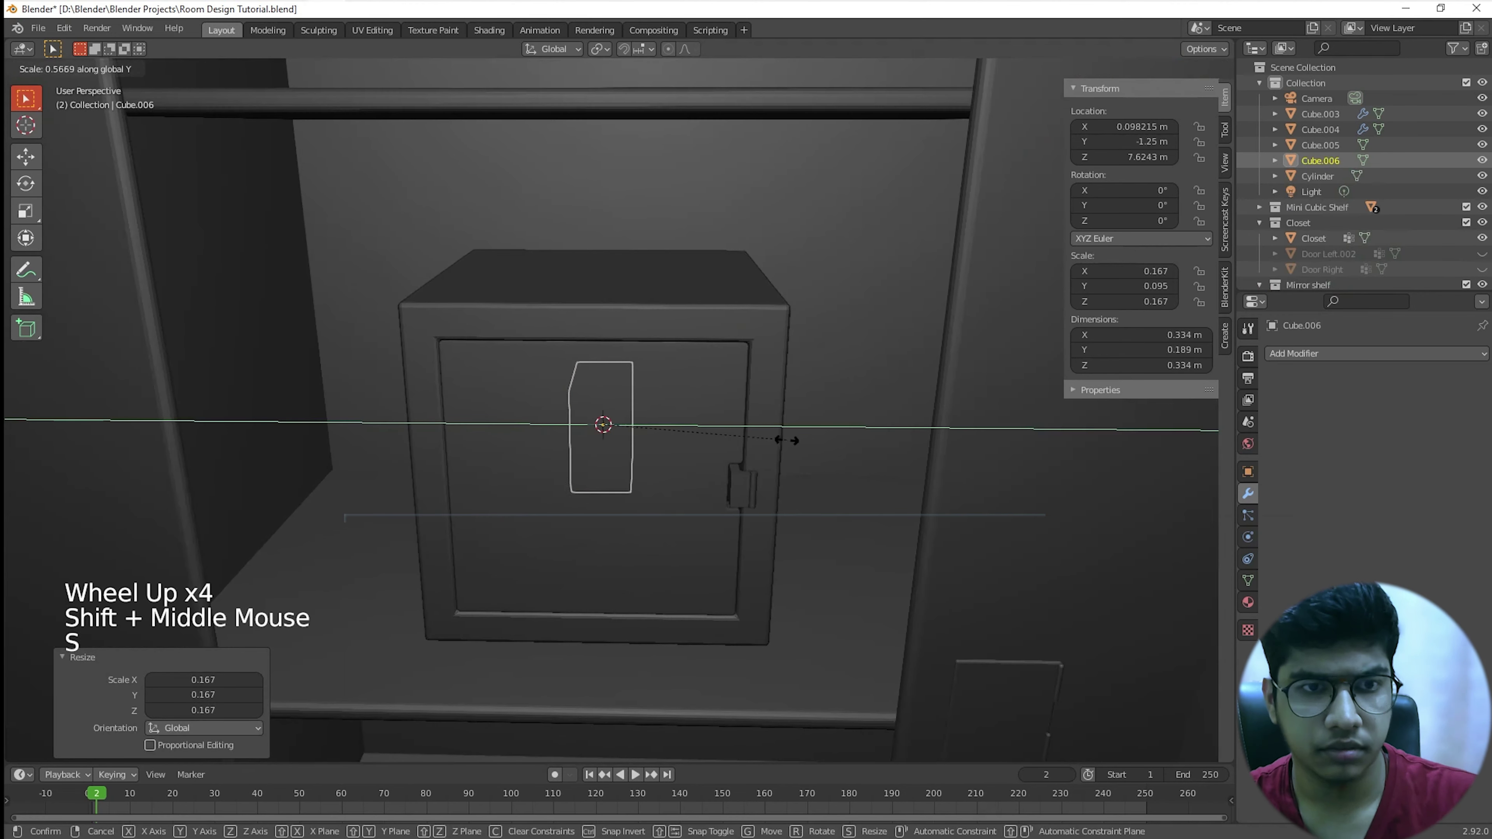
click(646, 418)
Step: Scale the narrow cube down to about 0.095 m along X and about 0.152 m along Z
scroll(786, 543, up, 4)
shift+middle_drag(786, 544, 1048, 657)
key(s)
key(x)
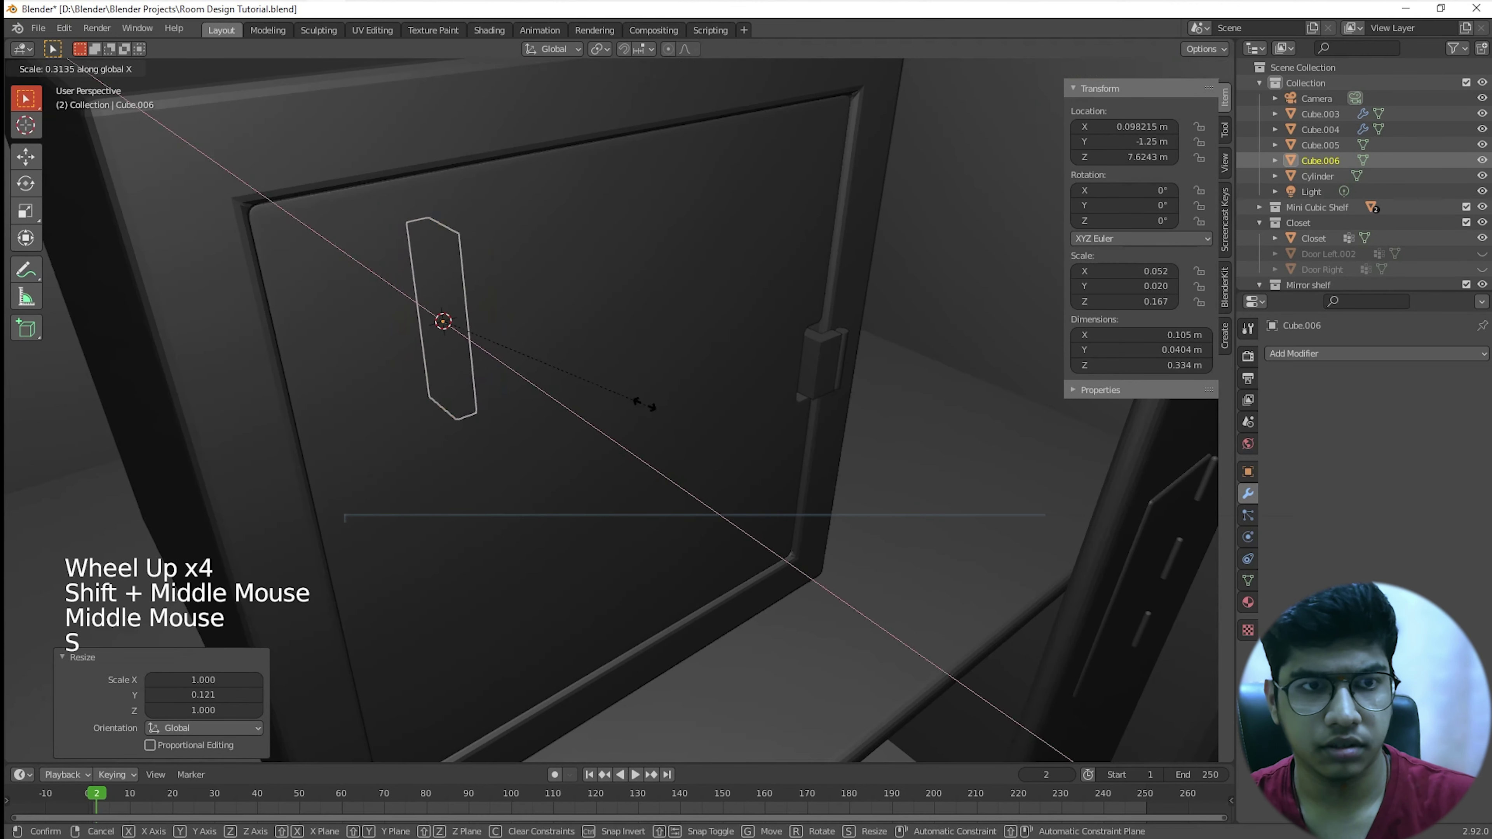
click(603, 400)
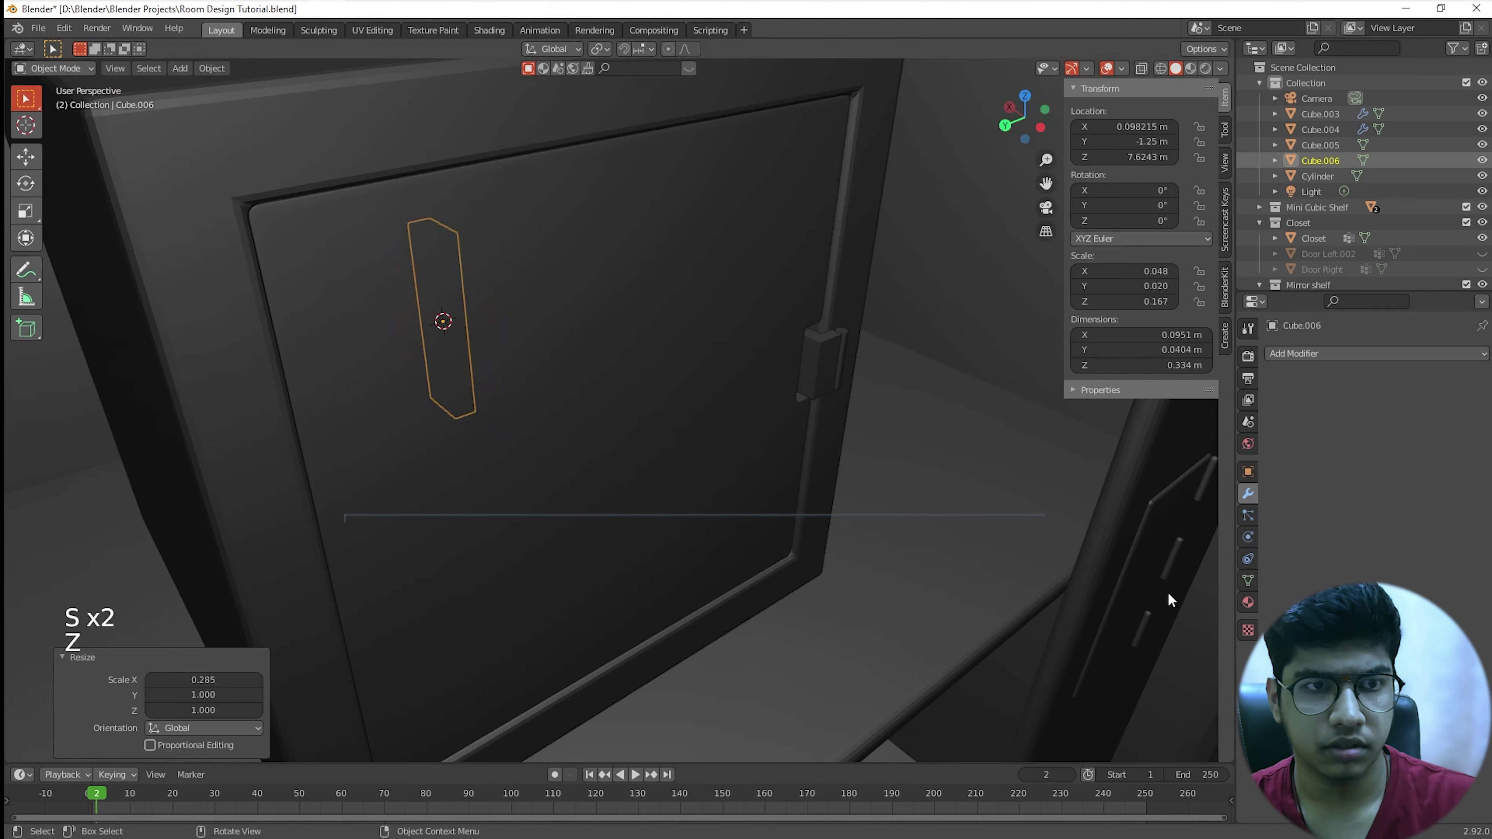
key(s)
key(z)
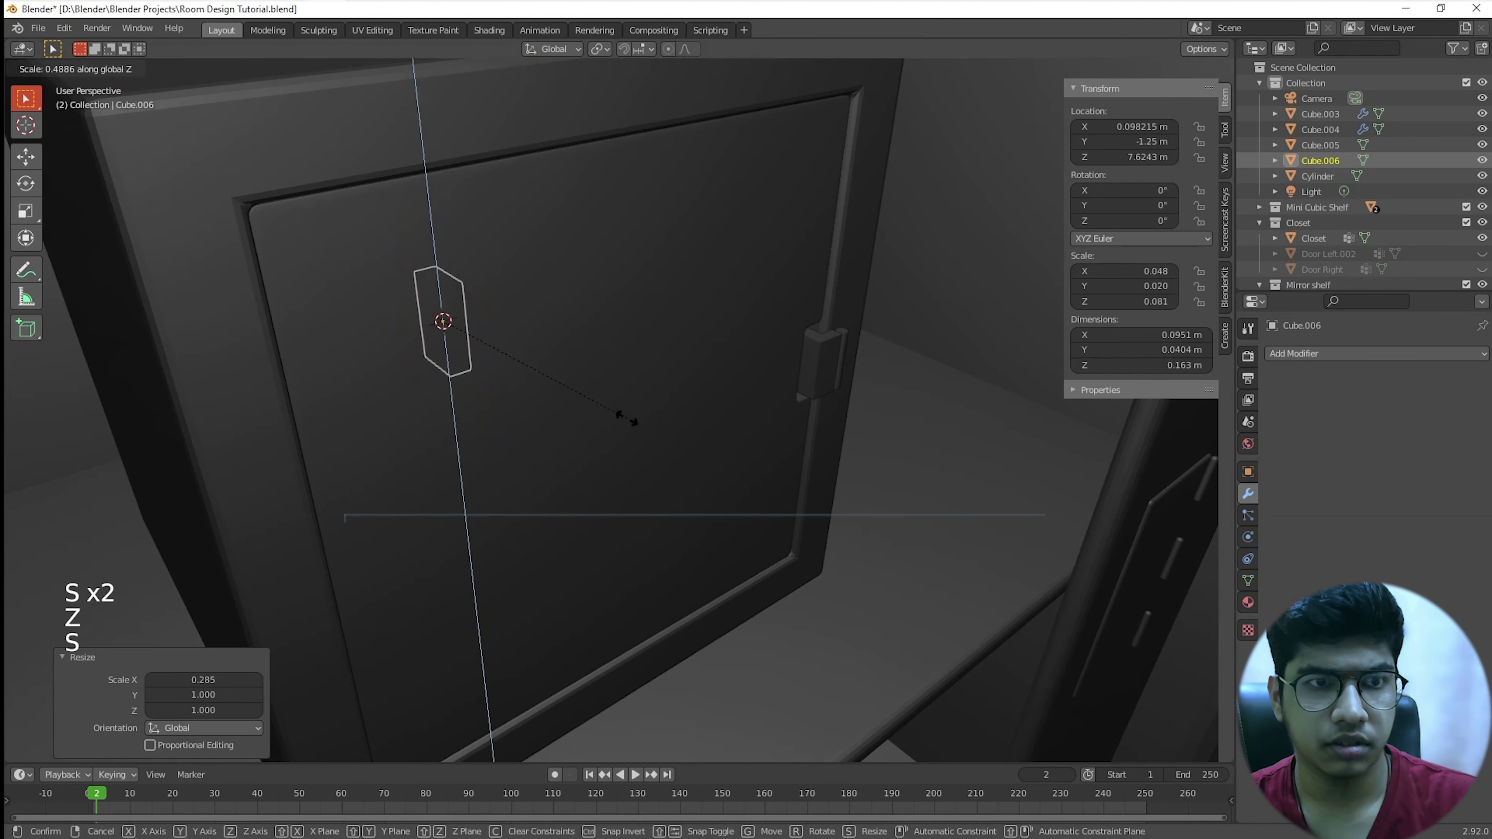
click(627, 418)
Step: Move the small block about -0.51 m along X and -0.448 m along Y, keeping its height, to sit beside the cylinder
scroll(710, 463, up, 4)
shift+middle_drag(709, 463, 582, 413)
shift+scroll(873, 511, down, 1)
scroll(873, 511, down, 2)
middle_drag(873, 510, 798, 493)
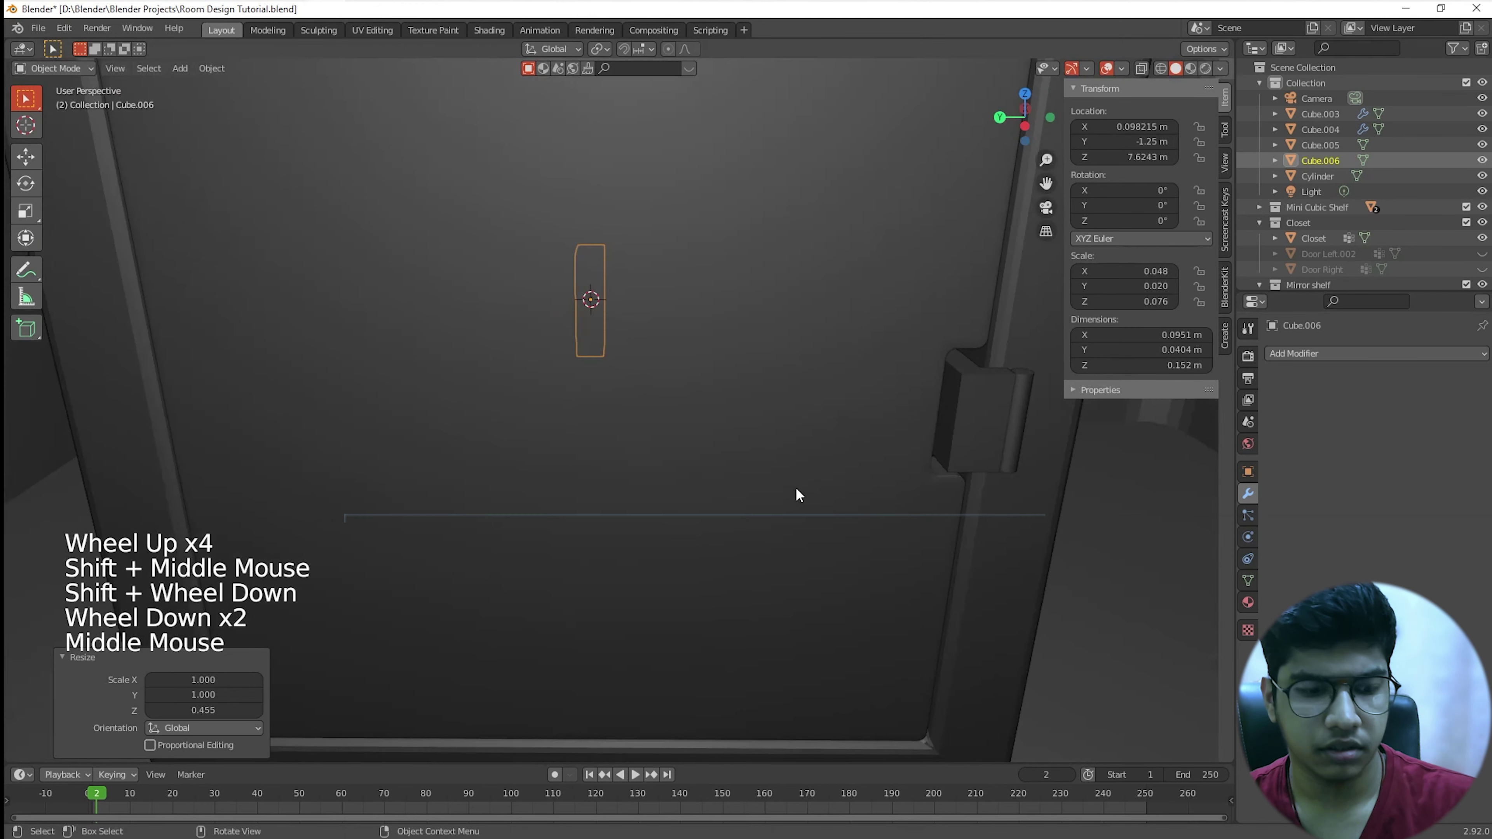
key(g)
key(shift+z)
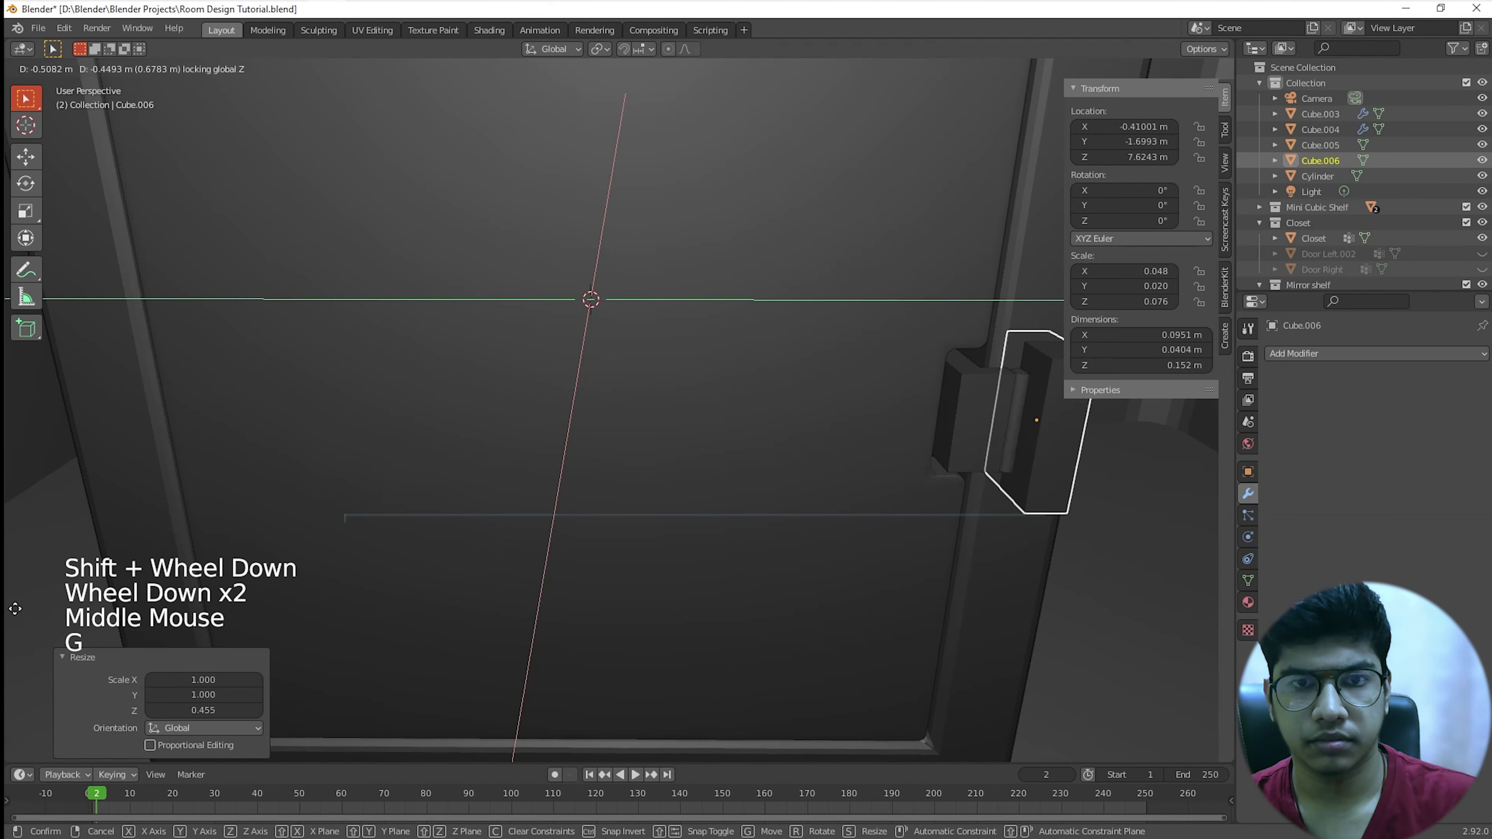
click(15, 609)
Step: Thin the block along Y to about 0.011 m
middle_drag(15, 609, 881, 544)
middle_drag(881, 544, 947, 586)
scroll(940, 584, up, 1)
shift+scroll(882, 573, up, 1)
shift+middle_drag(864, 567, 1054, 595)
key(s)
key(y)
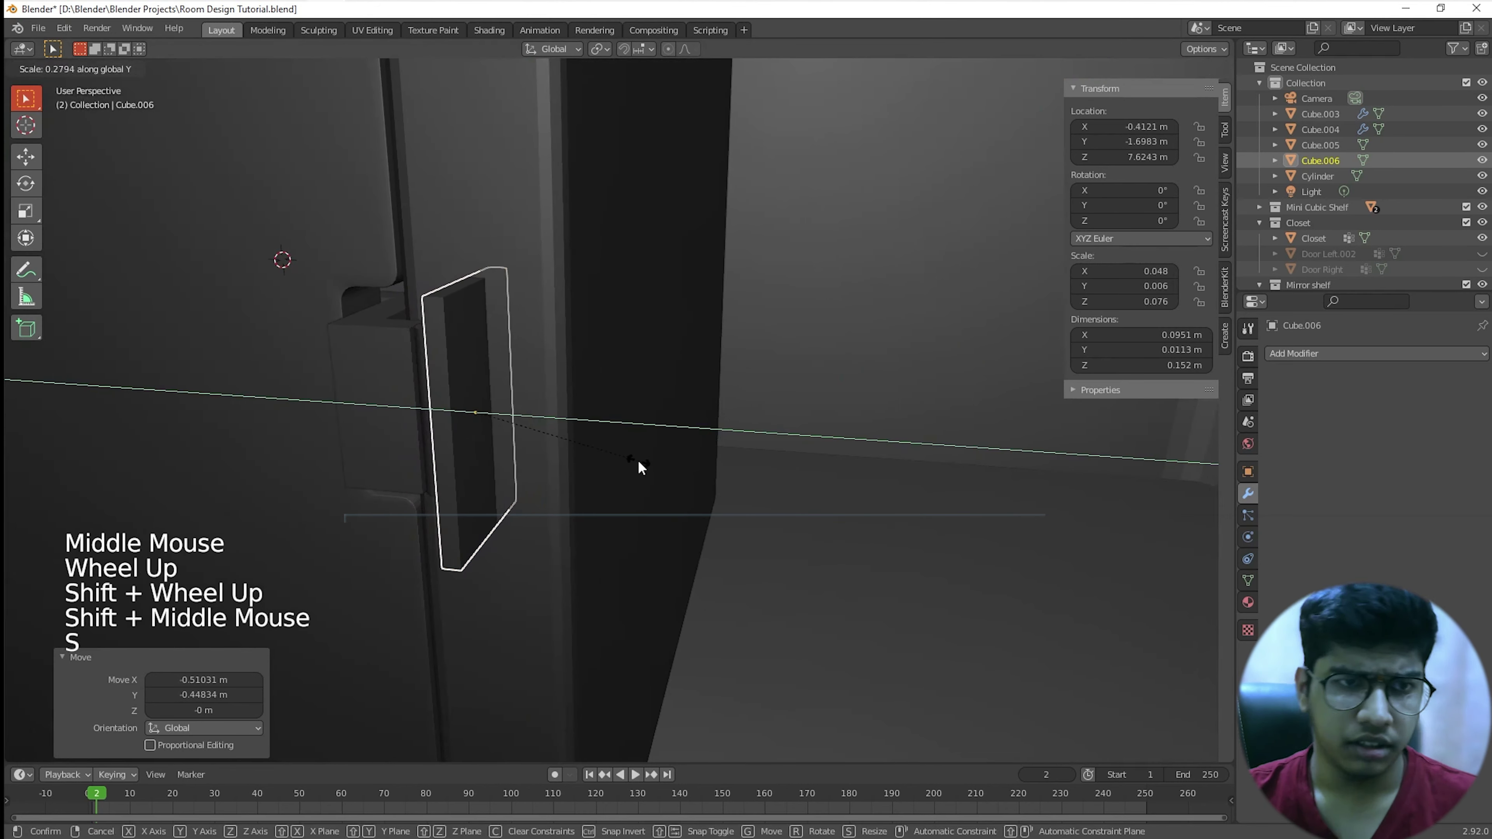
click(637, 460)
Step: Scale the block down along X to roughly half its depth
middle_drag(637, 459, 858, 537)
shift+scroll(755, 513, up, 3)
shift+scroll(892, 506, down, 1)
scroll(892, 506, up, 3)
scroll(847, 536, down, 3)
key(s)
key(x)
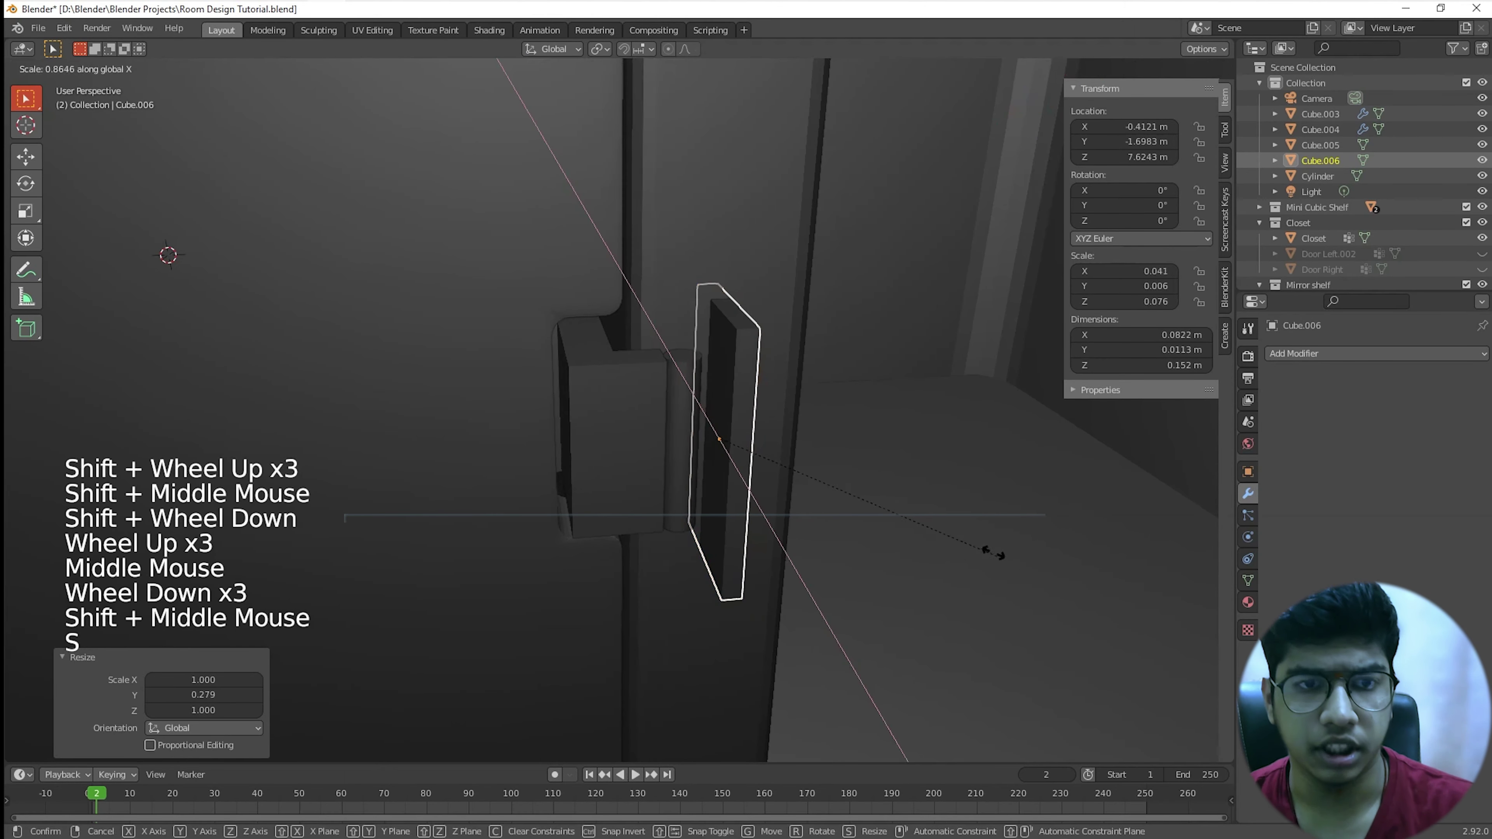
click(887, 476)
Step: Widen the block along Y to about 0.024 m so it reaches the cylinder
scroll(892, 490, up, 3)
shift+middle_drag(892, 490, 626, 554)
scroll(716, 442, down, 2)
key(s)
key(y)
click(780, 489)
Step: Reduce the block to about 0.032 m along X and shift it about 0.0046 m along X
scroll(833, 525, up, 2)
scroll(661, 482, down, 4)
scroll(823, 566, up, 1)
scroll(839, 501, up, 2)
key(s)
key(x)
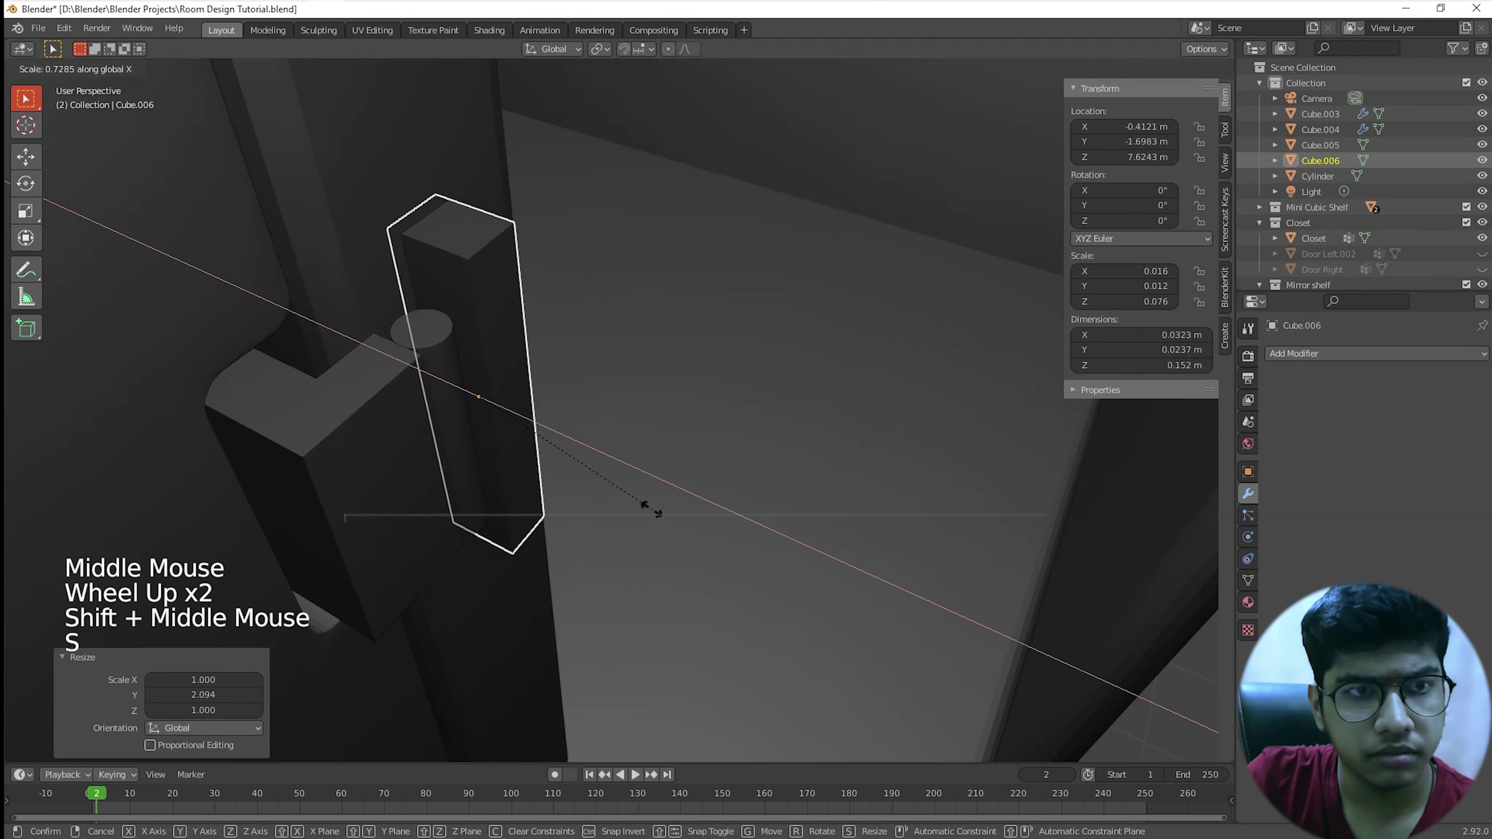
click(653, 510)
key(g)
key(x)
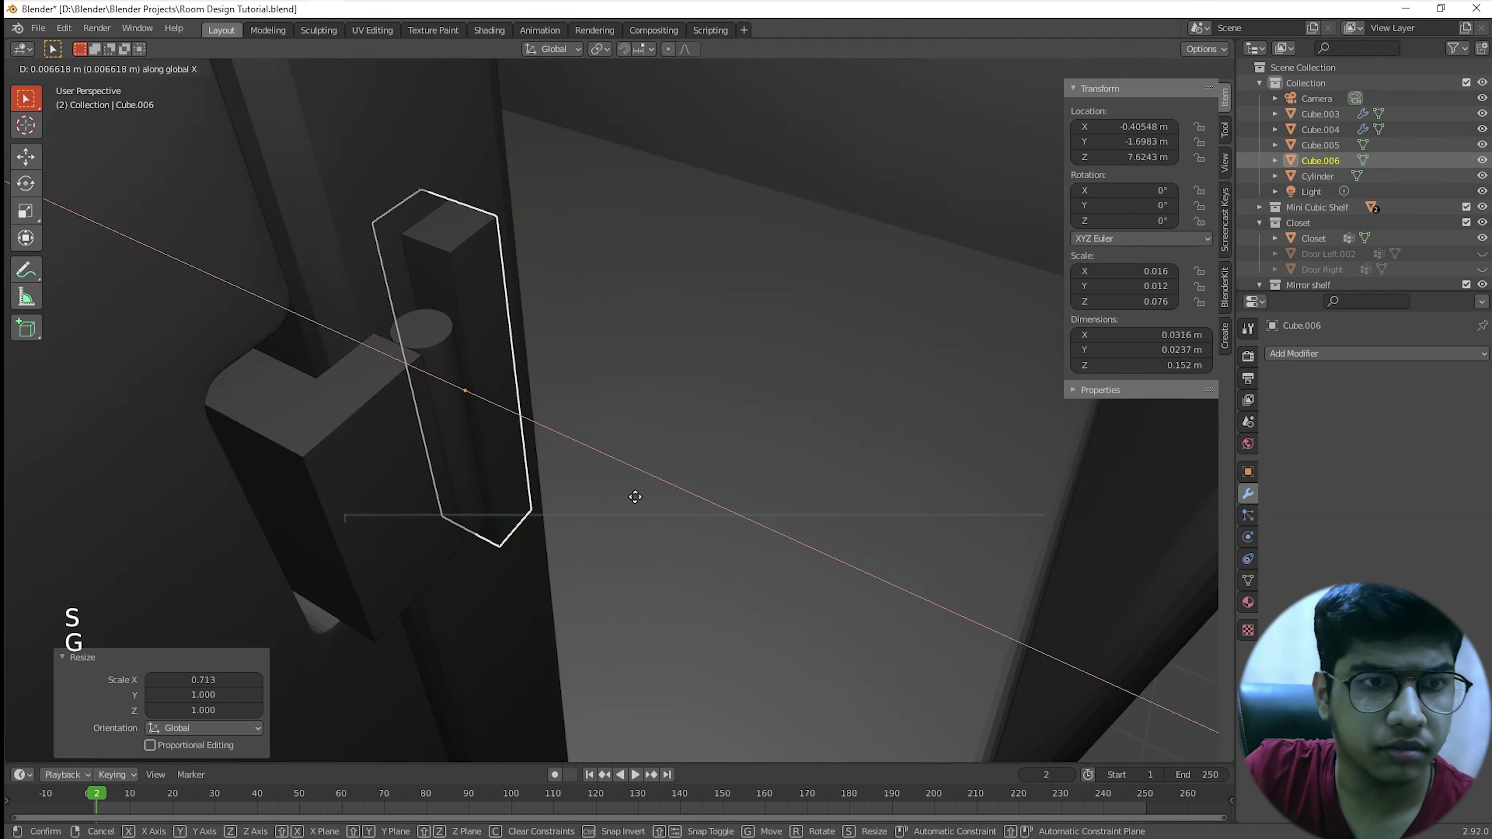
click(639, 505)
Step: Set the block's Z dimension to 0.1 m to match the cylinder's height
middle_drag(640, 505, 836, 513)
scroll(582, 500, up, 3)
scroll(836, 513, down, 3)
click(1185, 365)
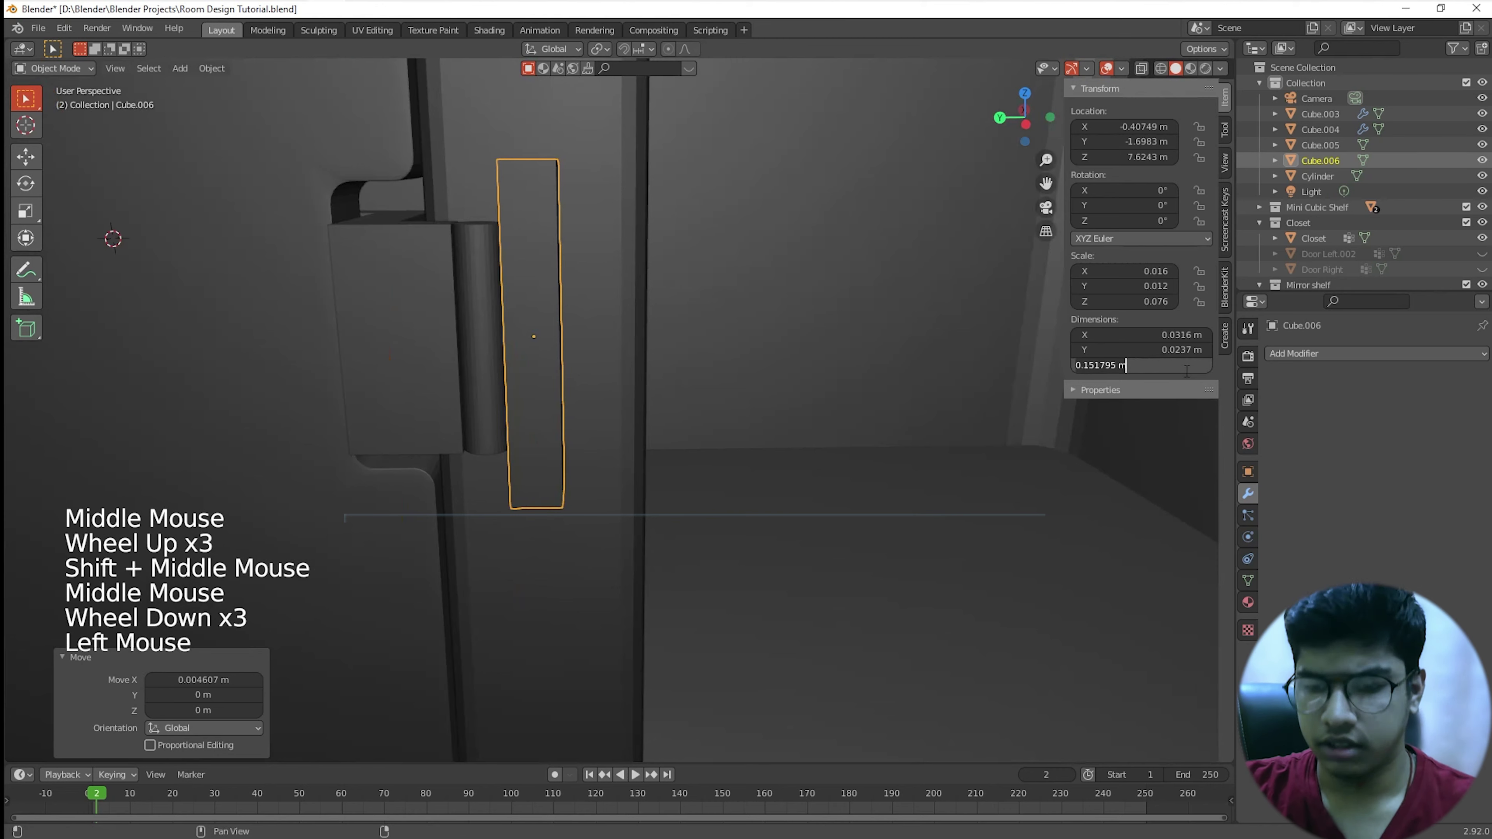
text(.1)
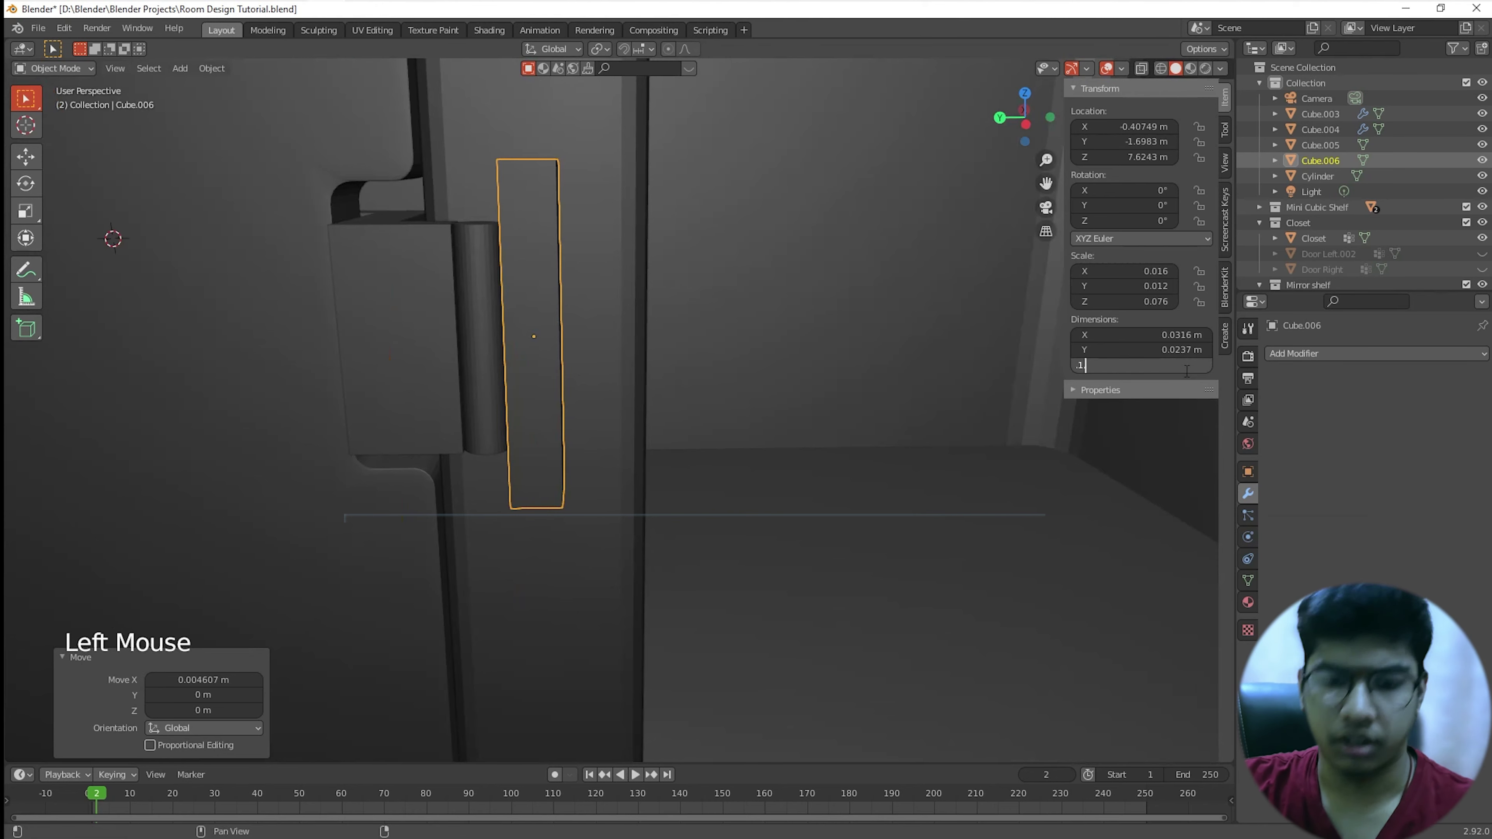
key(Return)
Step: Nudge the block about 0.00056 m along Y so it touches the cylinder's side
scroll(669, 471, up, 2)
shift+middle_drag(669, 472, 656, 650)
scroll(834, 588, up, 3)
scroll(619, 667, up, 1)
key(g)
key(y)
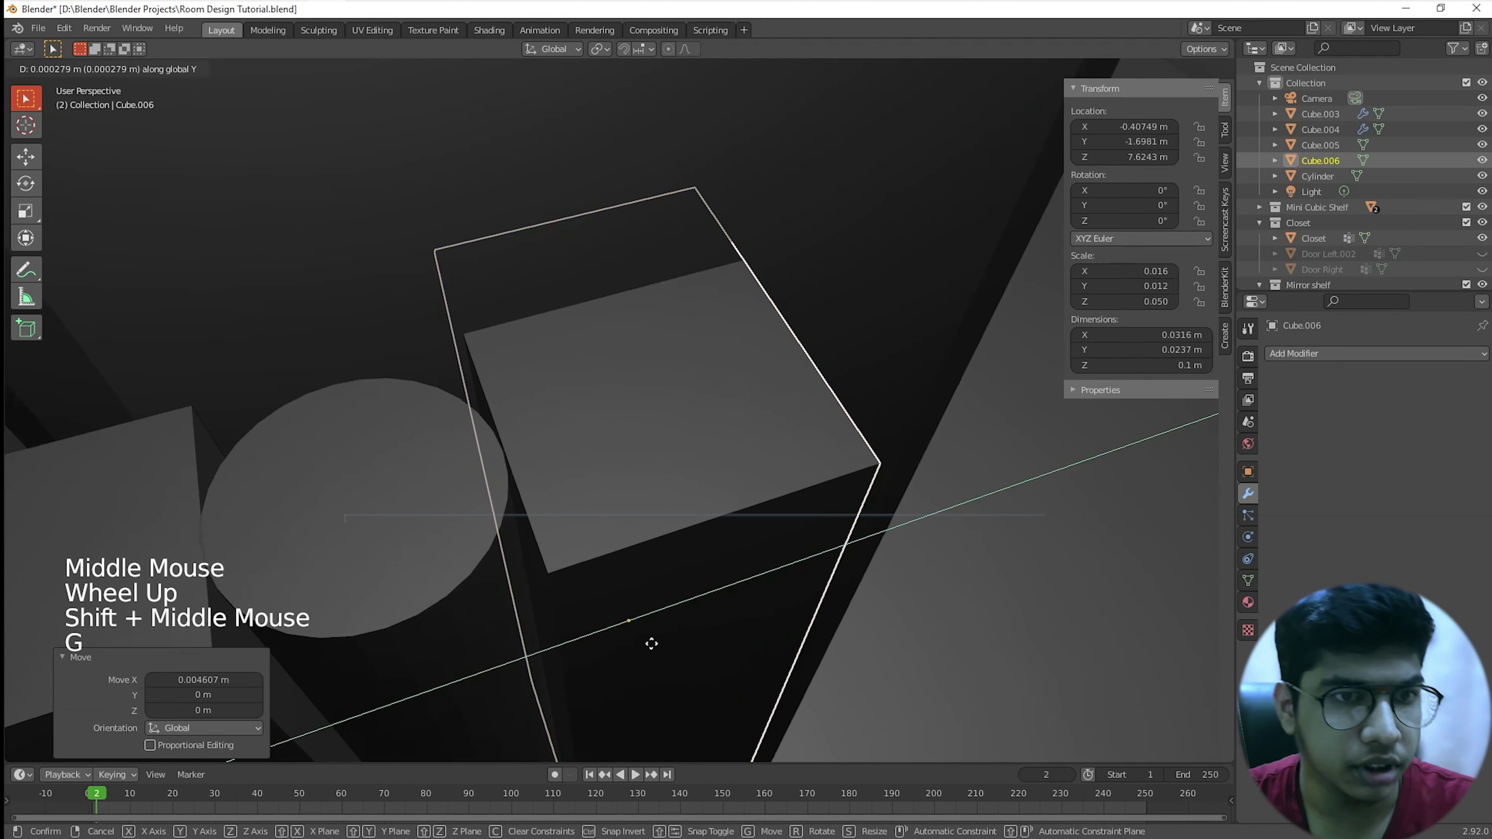
click(648, 642)
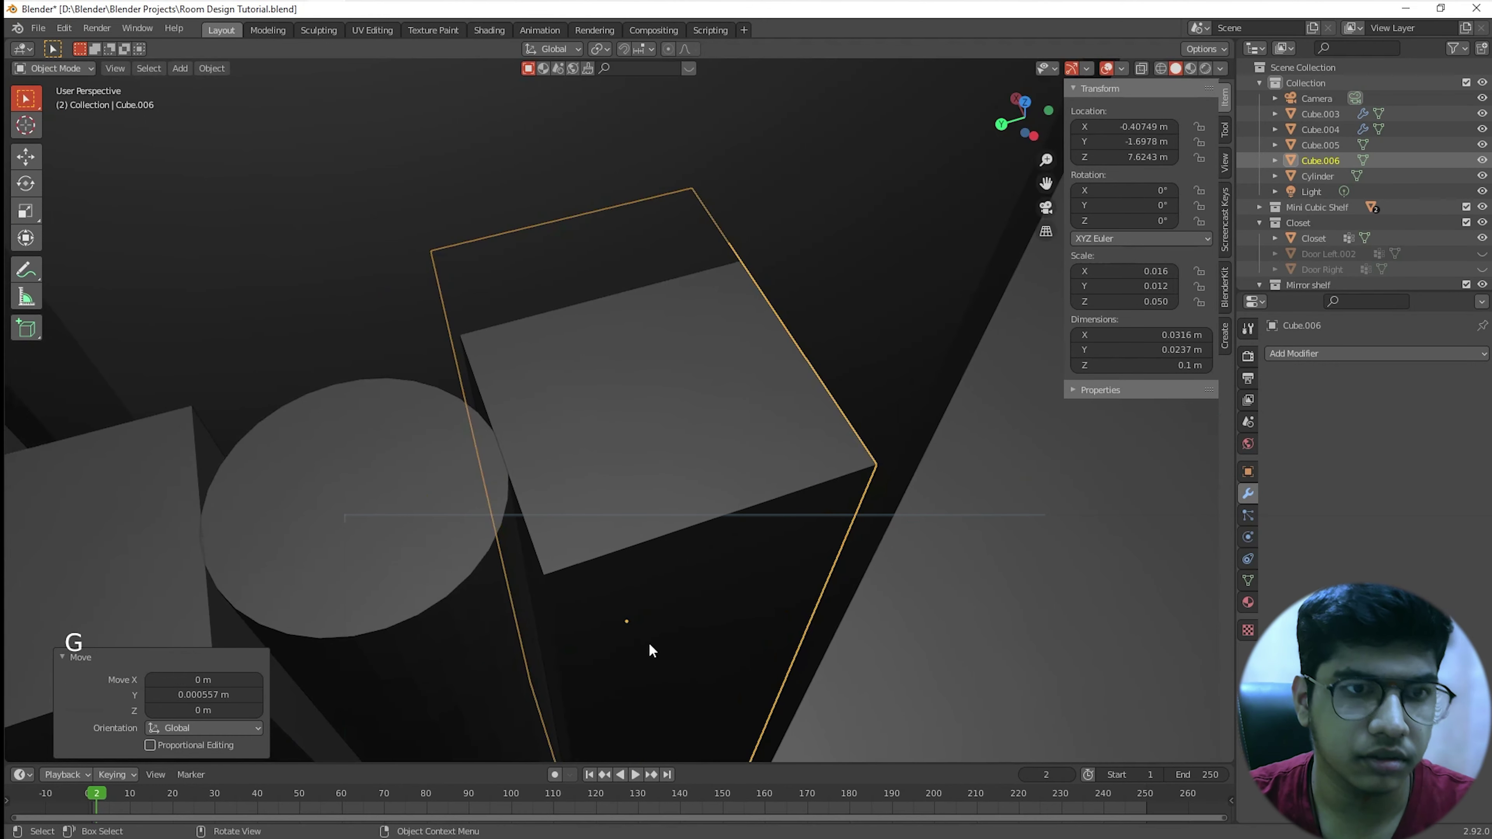
Step: Examine the handle piece, cylinder and block from farther away against the locker door
scroll(648, 642, down, 6)
middle_drag(648, 642, 607, 439)
scroll(764, 529, down, 2)
click(765, 528)
scroll(765, 529, down, 10)
click(1052, 461)
scroll(1019, 494, up, 8)
scroll(689, 491, up, 4)
Step: Add a Bevel modifier to the handle piece in the door's notch
click(645, 438)
scroll(646, 438, up, 3)
click(611, 440)
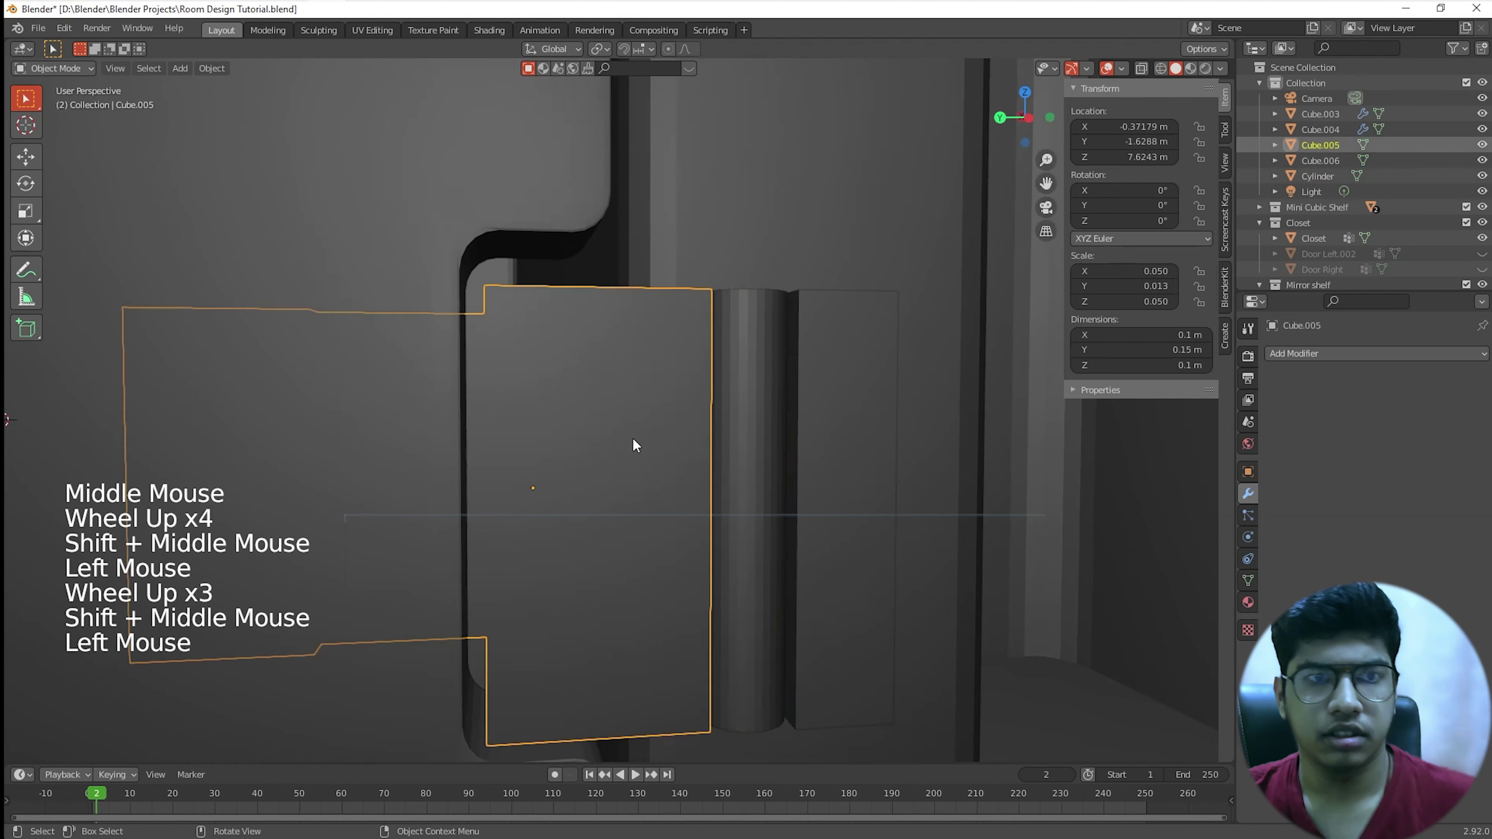
click(1315, 353)
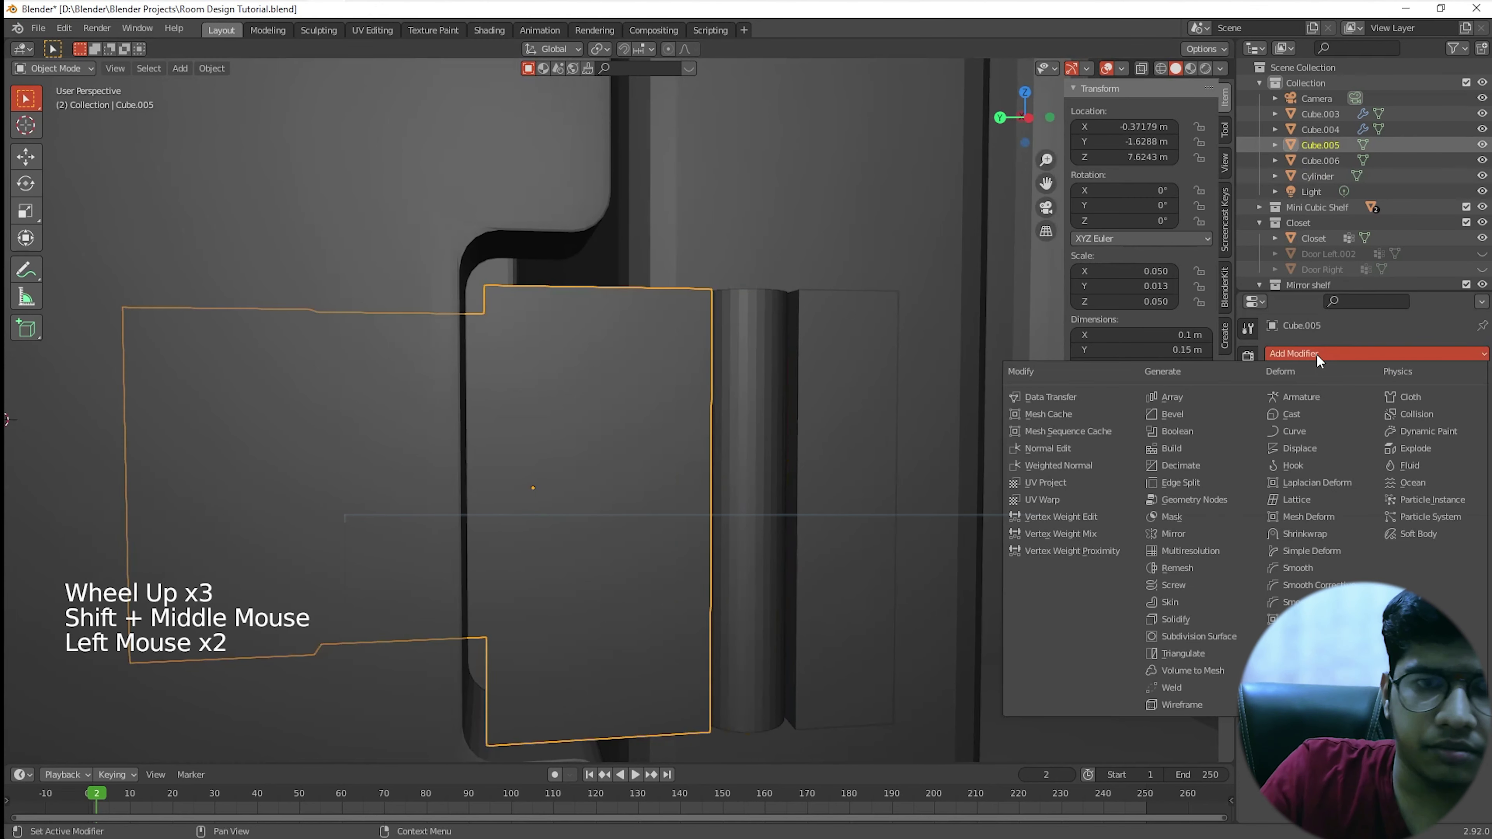
click(1171, 414)
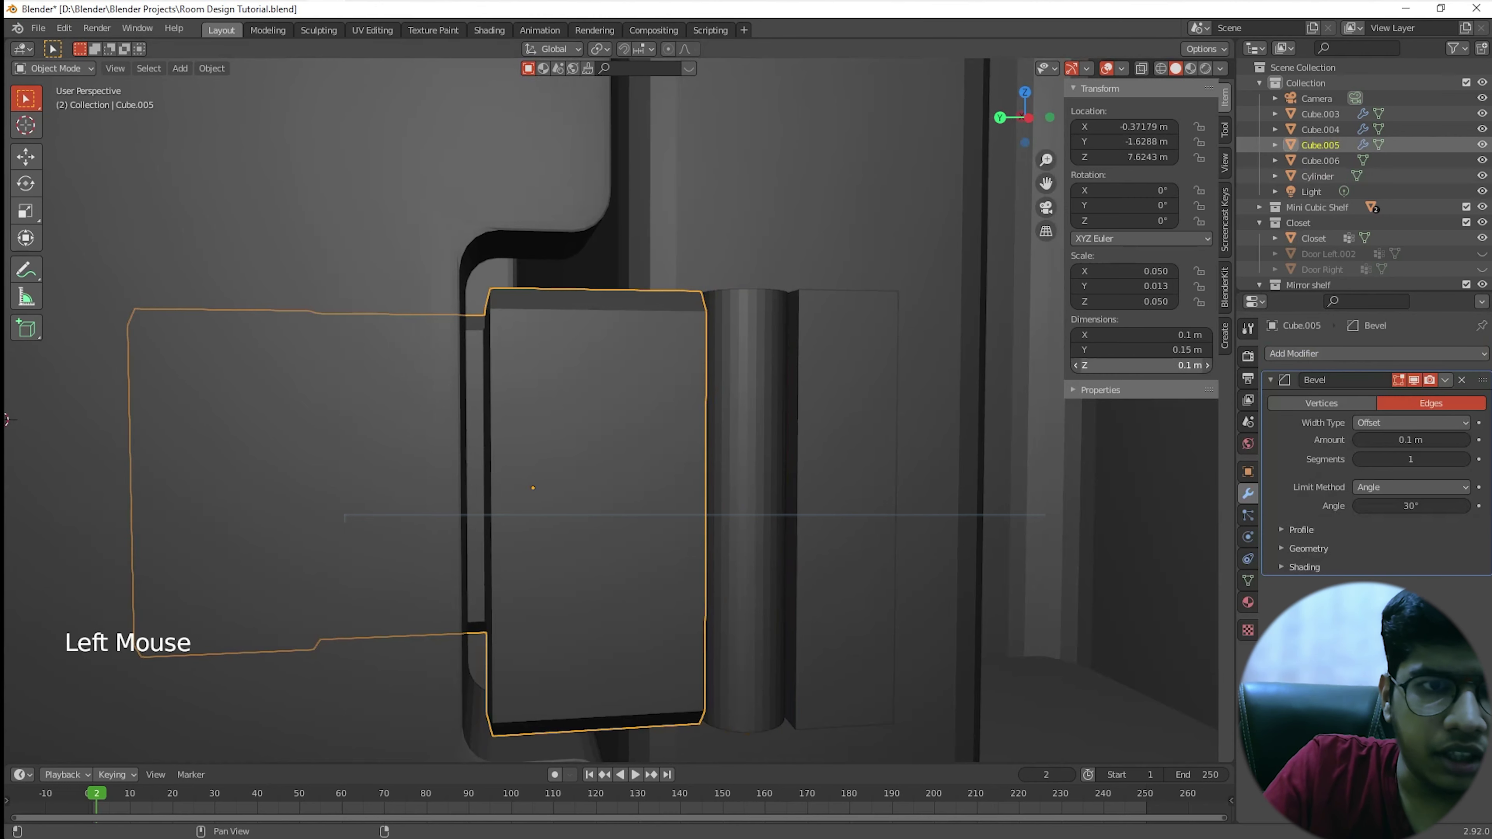
Step: Set the handle piece's Z dimension to 0.125 m
drag(1141, 365, 1153, 366)
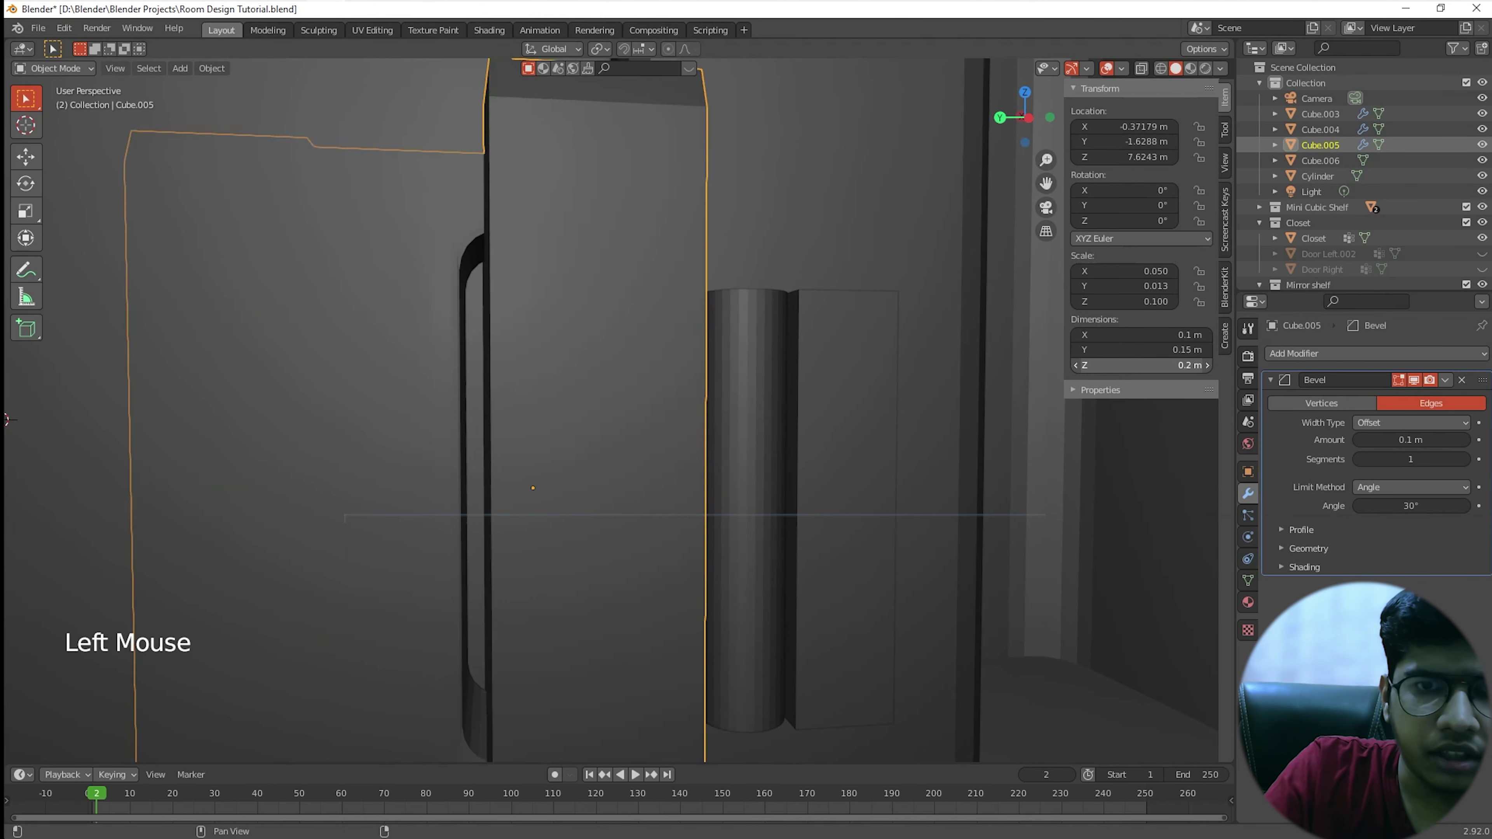
key(ctrl+z)
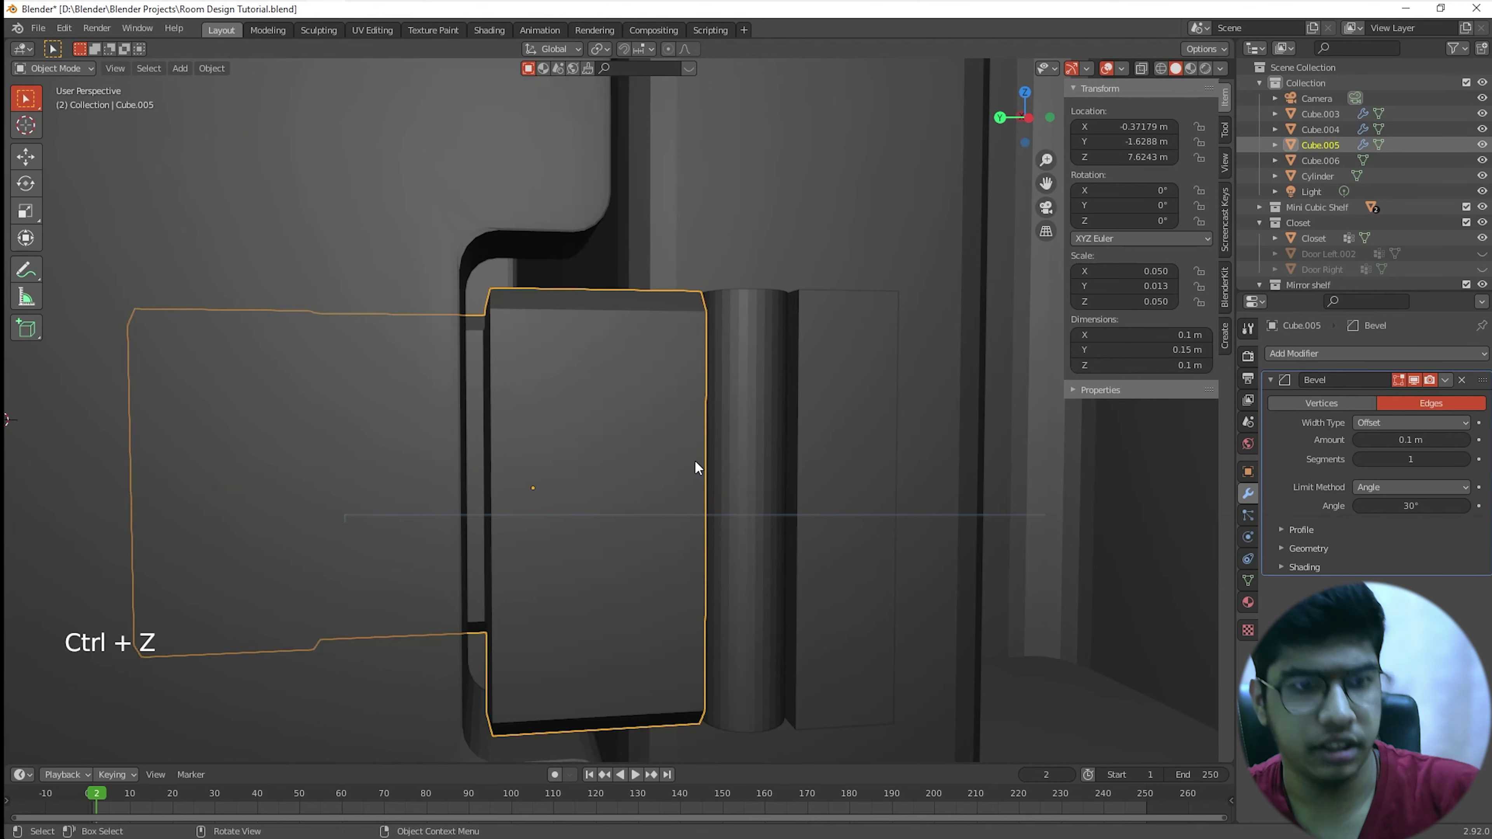
scroll(694, 467, down, 2)
scroll(694, 469, up, 2)
click(1143, 365)
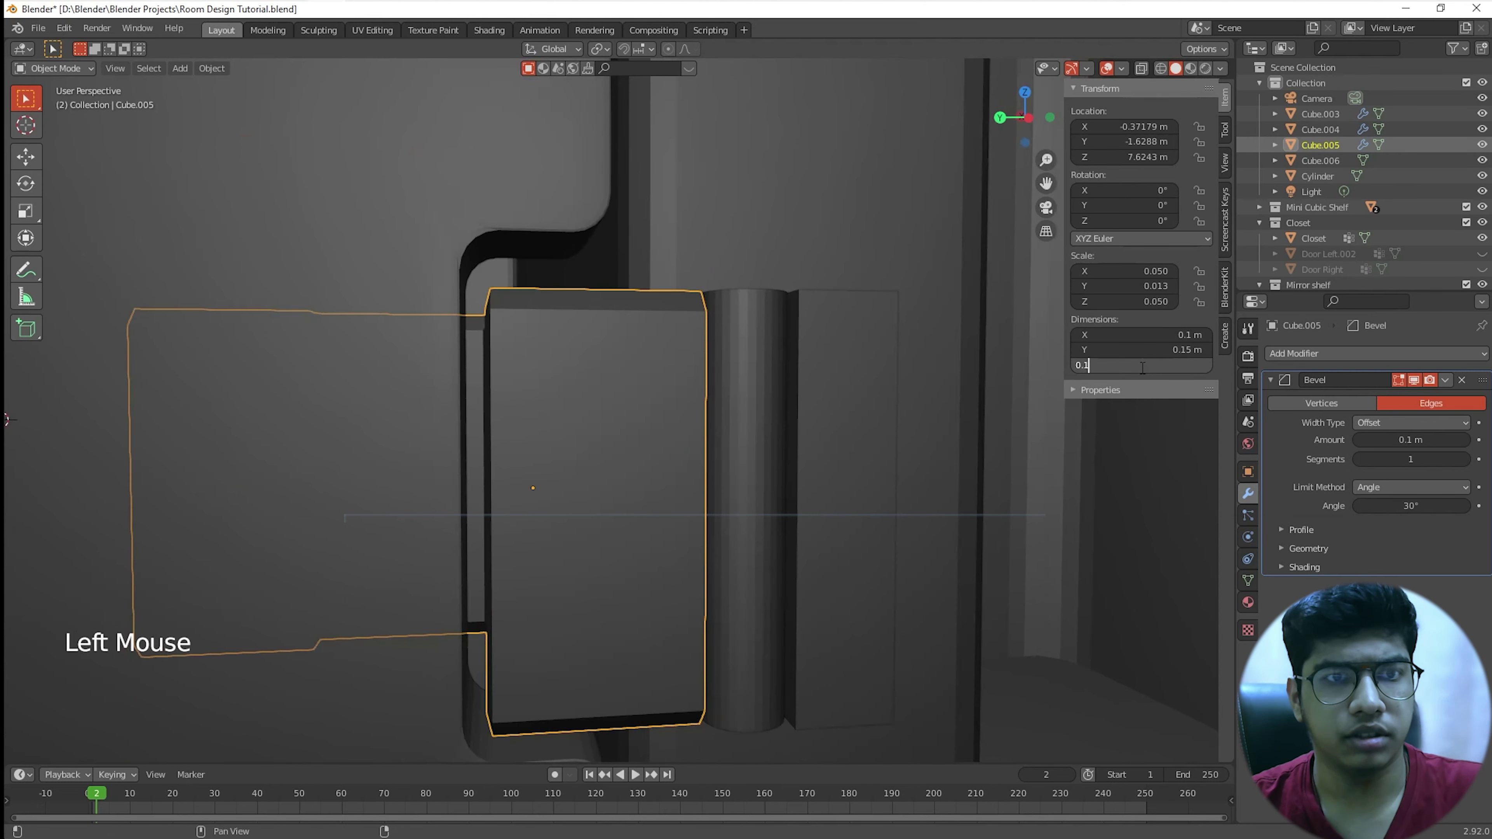
key(Return)
Step: Increase the handle piece's Z dimension to 0.1275 m and further to 0.13 m
scroll(499, 476, down, 3)
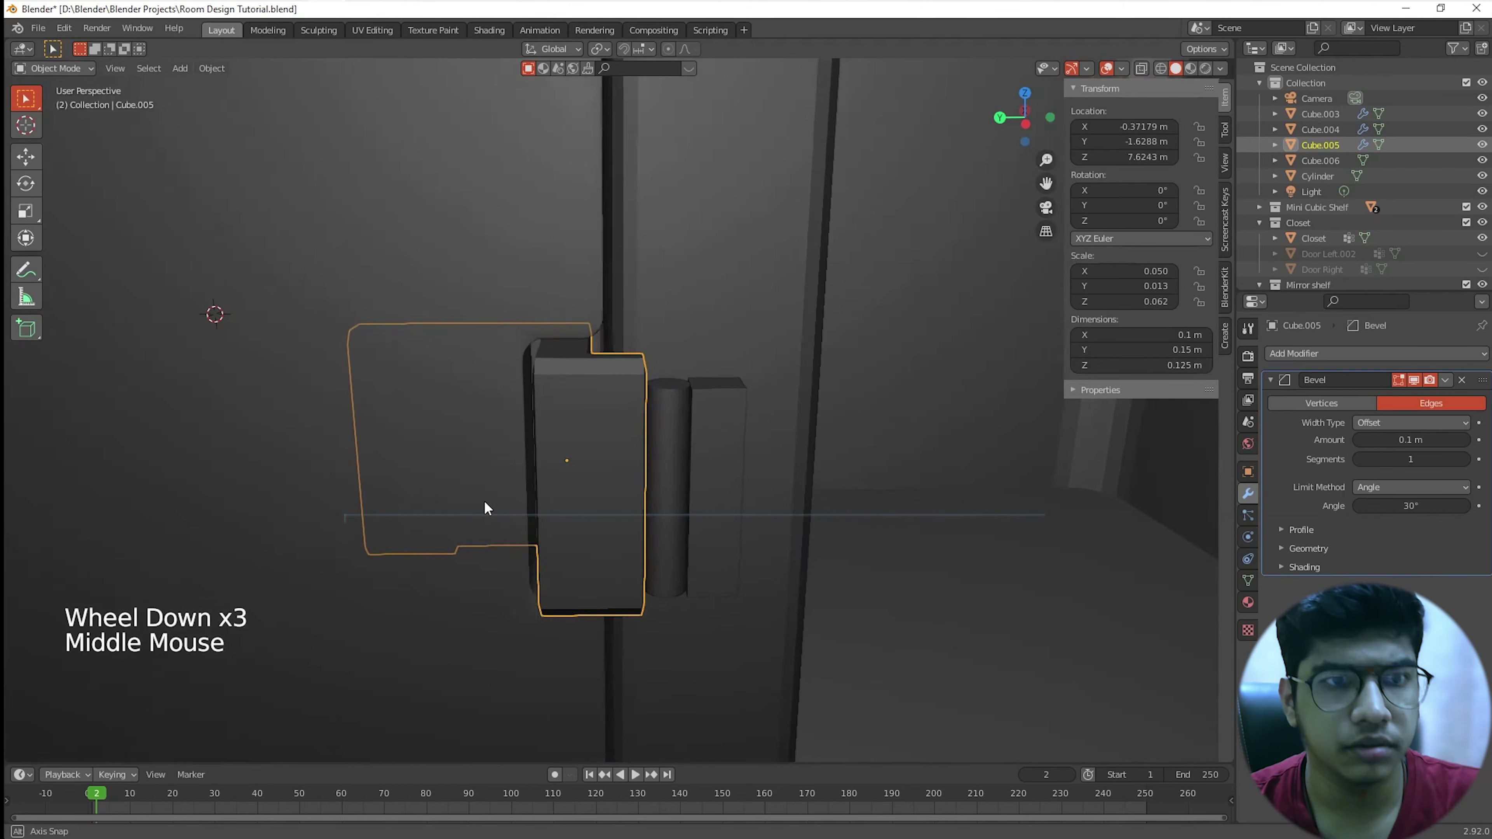
middle_drag(486, 506, 490, 487)
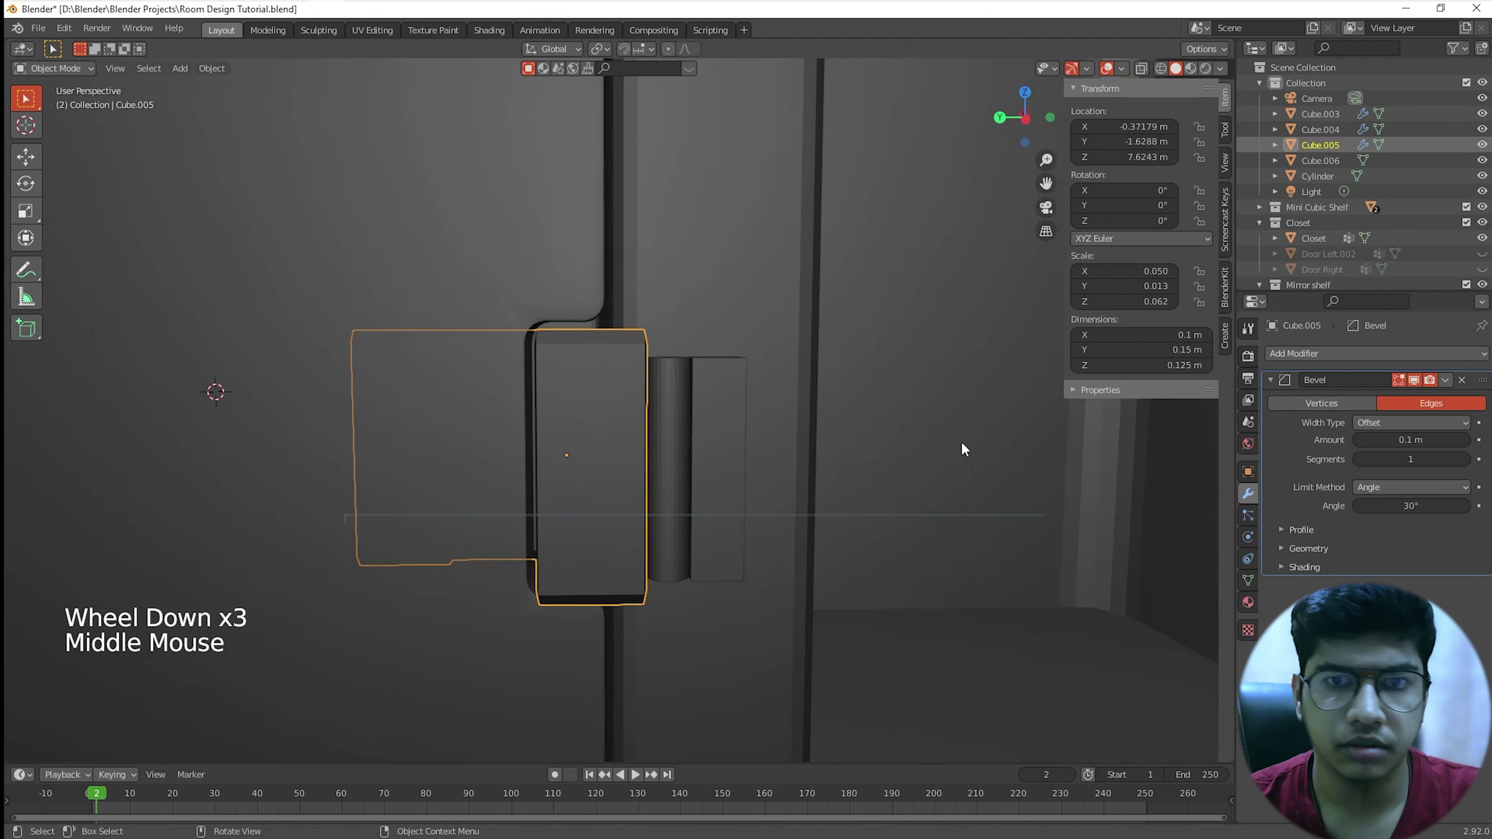
click(1142, 366)
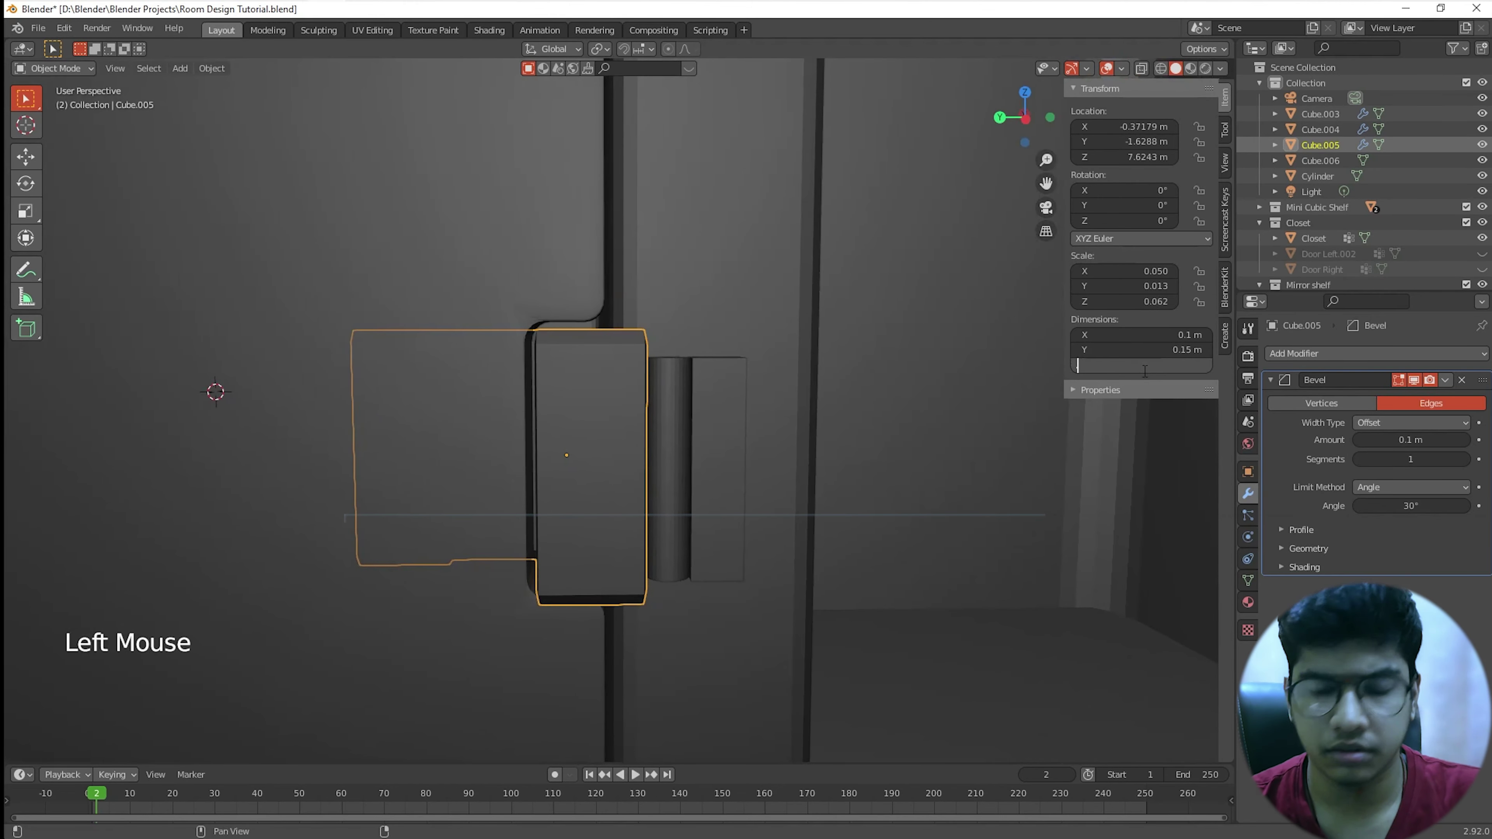
key(Return)
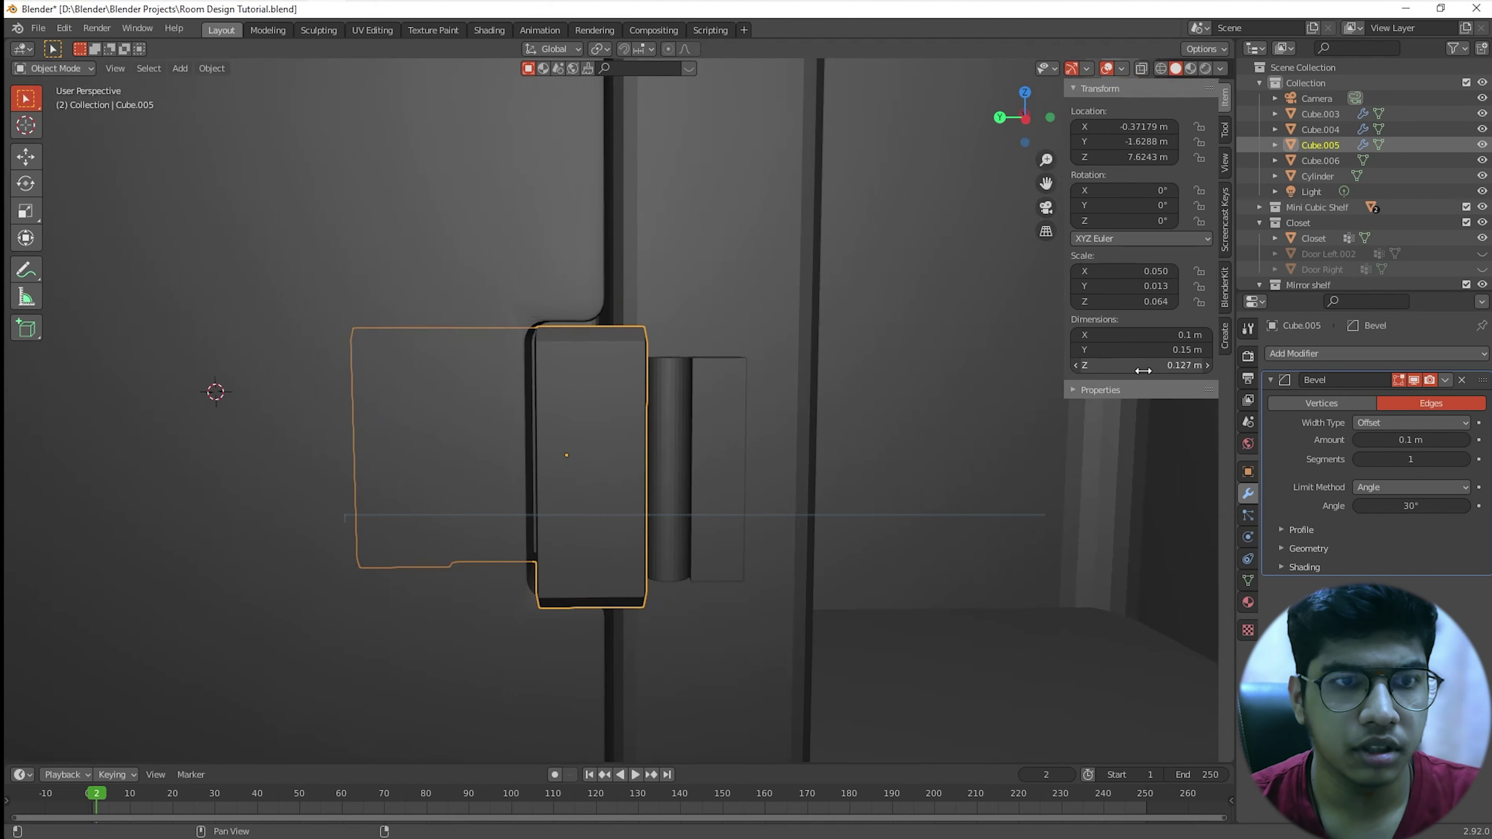
middle_drag(621, 481, 665, 397)
scroll(635, 403, up, 3)
click(1132, 369)
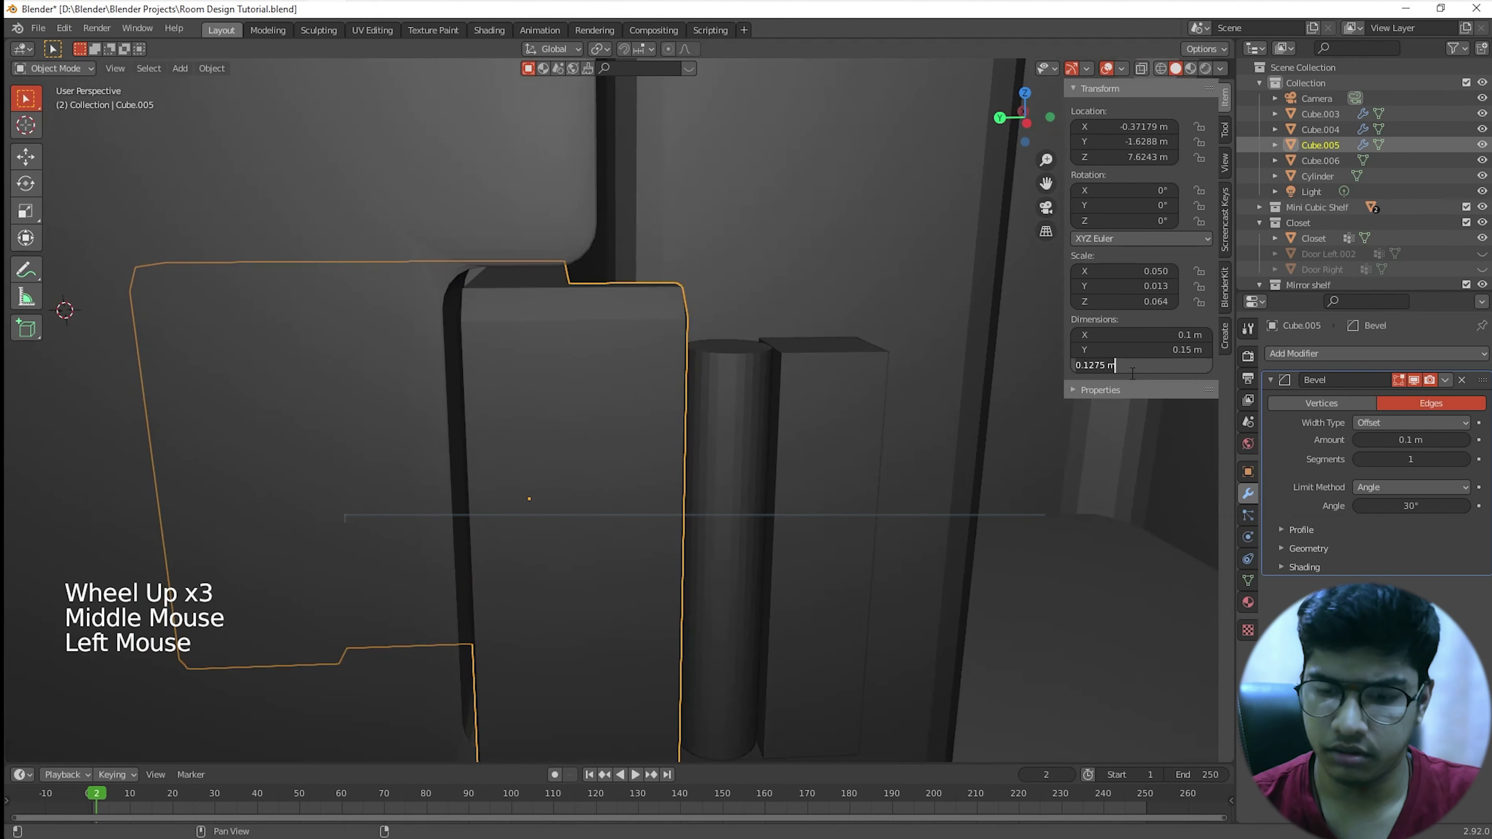
text(0.13)
key(Return)
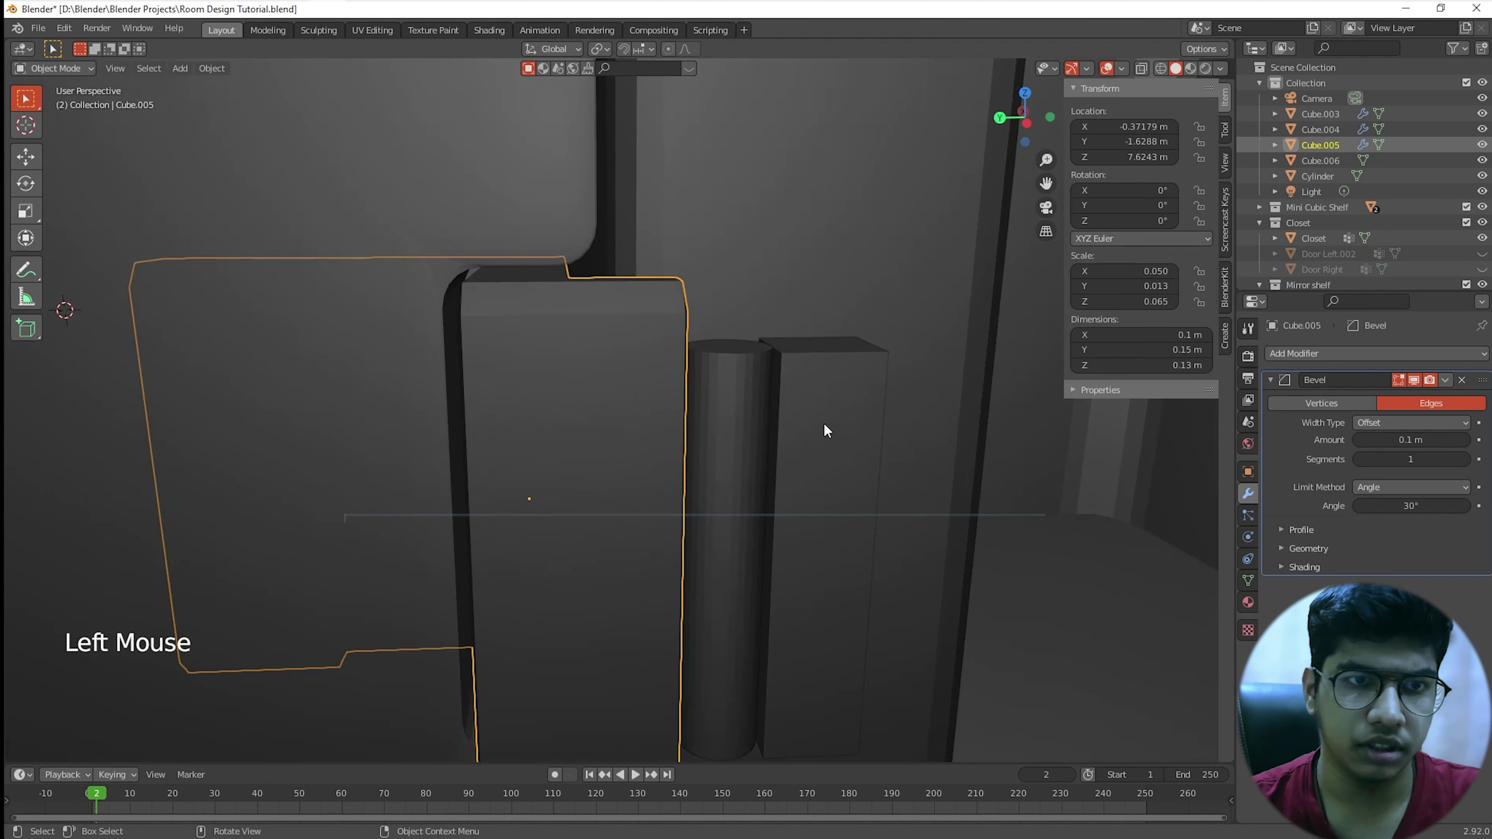
Step: Set the handle piece's Z dimension to 0.132 m so it fills the door notch
middle_drag(823, 422, 823, 419)
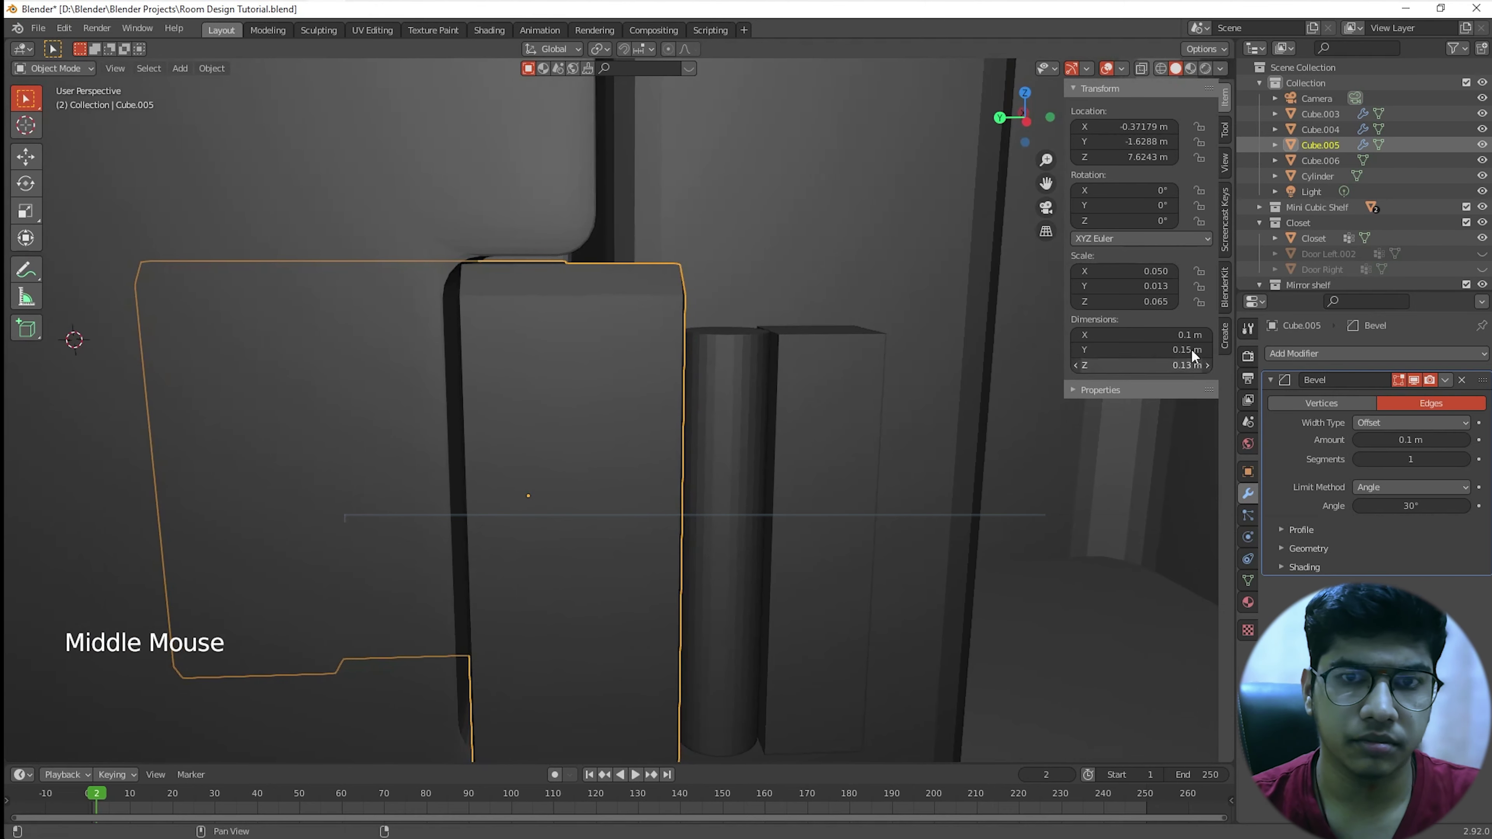
click(1175, 365)
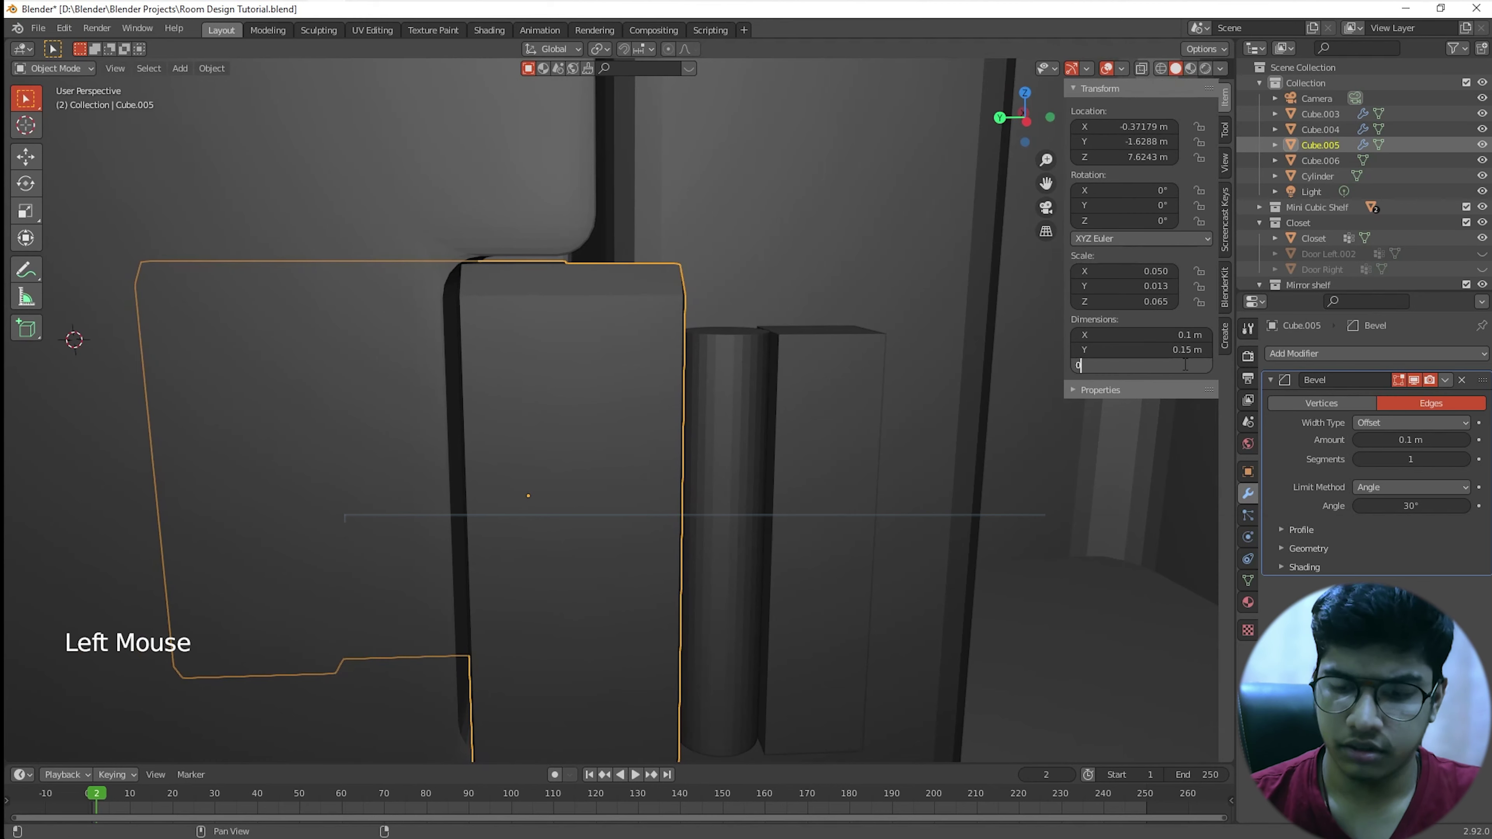
text(25)
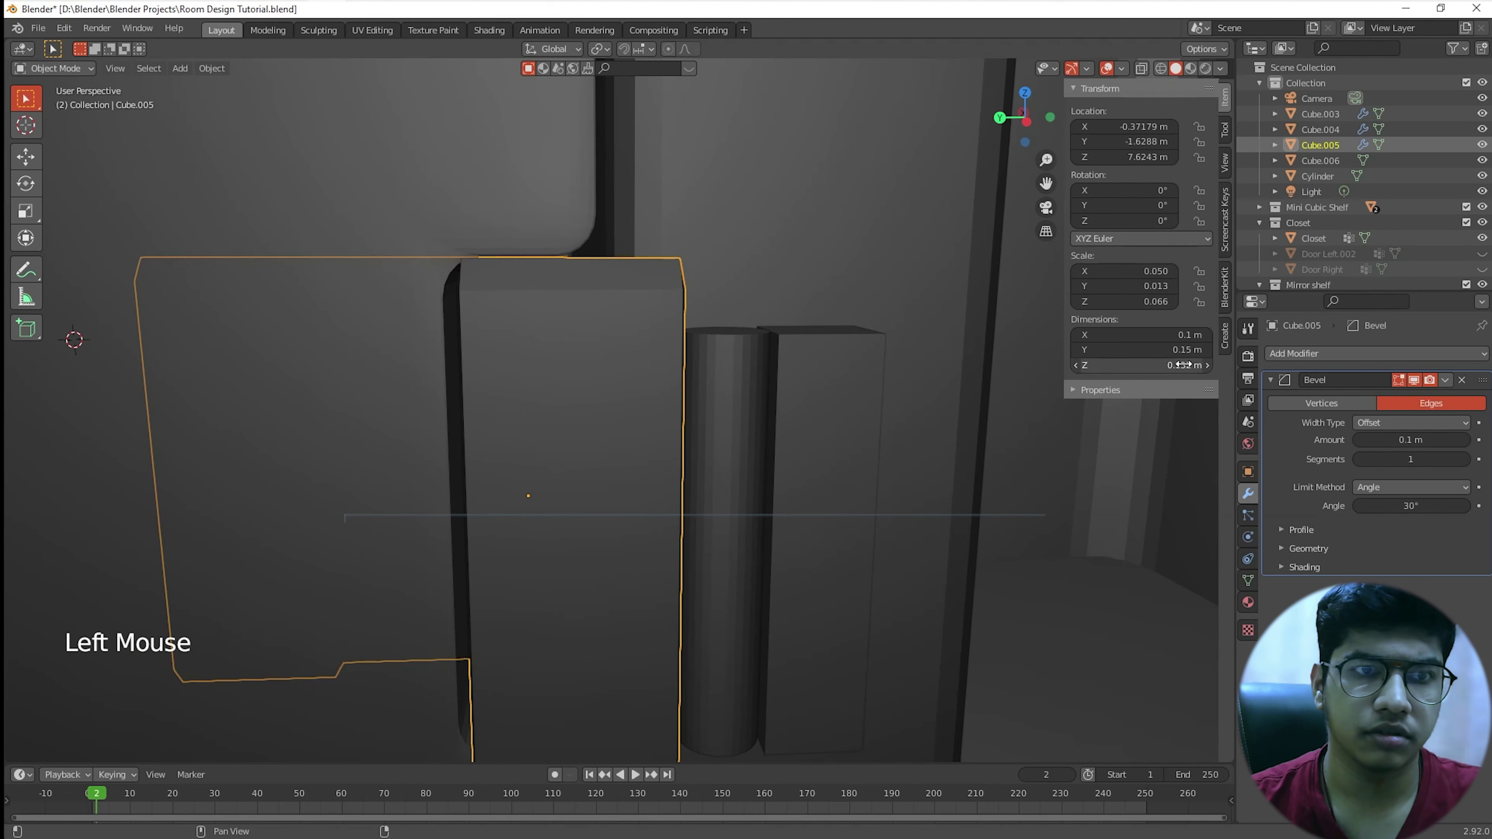
key(Return)
middle_drag(857, 417, 798, 425)
scroll(855, 421, up, 2)
scroll(872, 435, down, 5)
scroll(752, 437, up, 2)
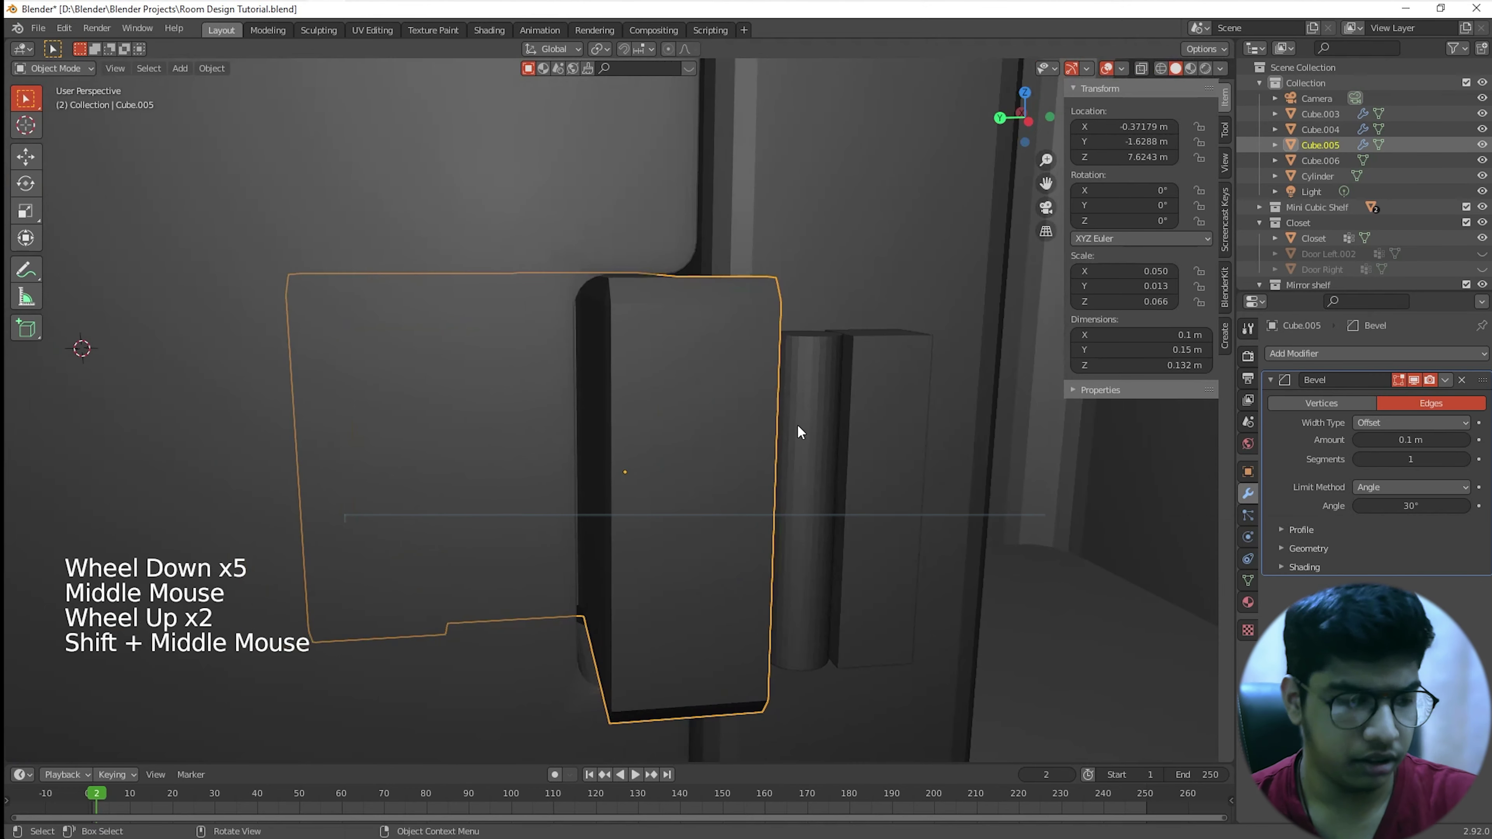
Step: Extrude the narrow faces on the handle piece's door-facing side outward by 0.005 m
mouse_move(627, 424)
middle_down()
mouse_move(648, 426)
mouse_move(616, 407)
mouse_move(669, 466)
mouse_move(807, 431)
mouse_move(670, 467)
mouse_move(702, 423)
mouse_move(624, 416)
middle_up()
key(Tab)
click(616, 409)
shift+click(603, 400)
scroll(669, 467, up, 3)
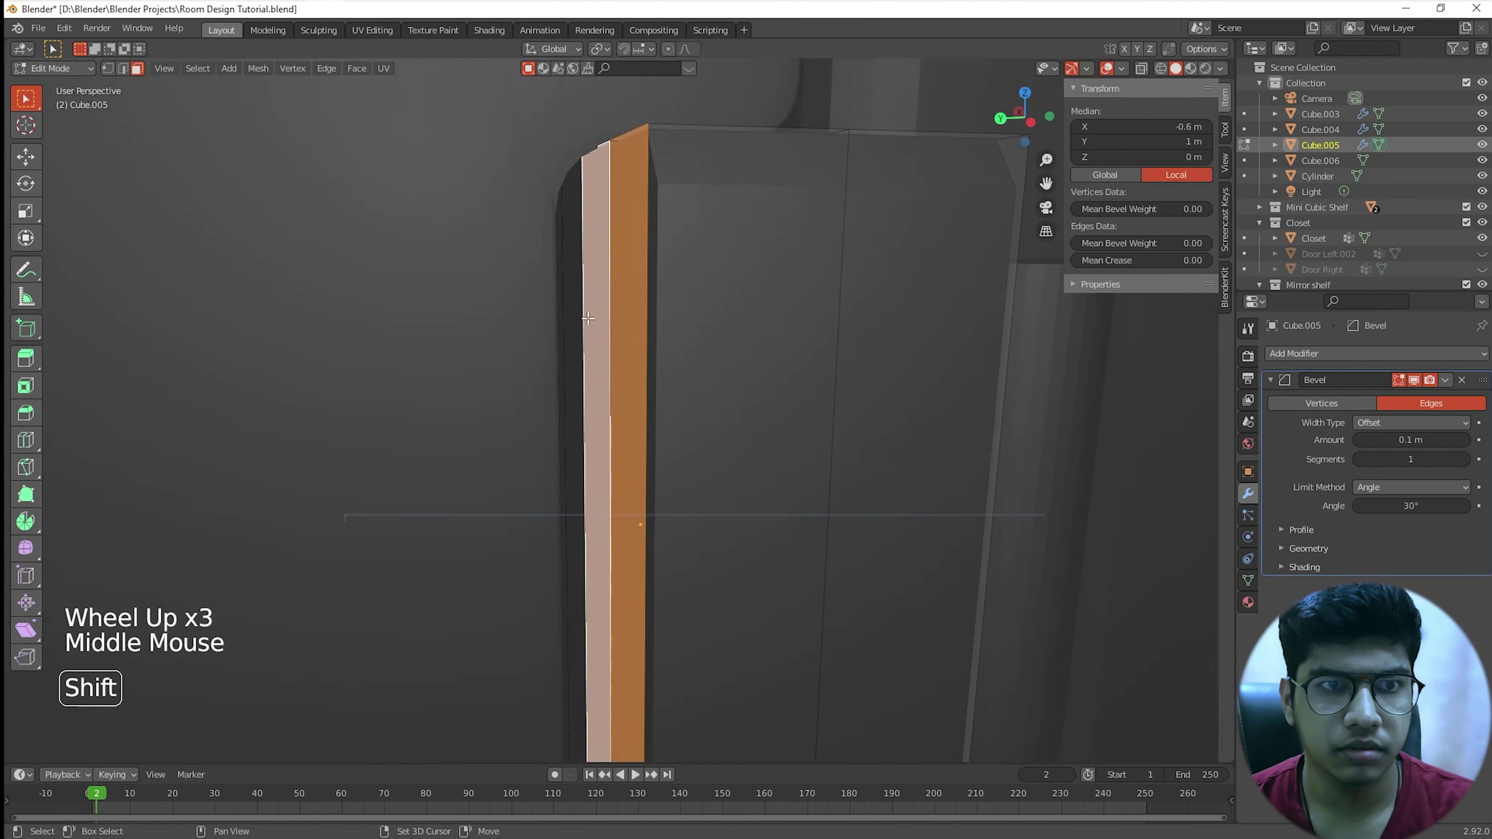
shift+click(578, 262)
scroll(650, 337, down, 3)
middle_drag(650, 337, 632, 339)
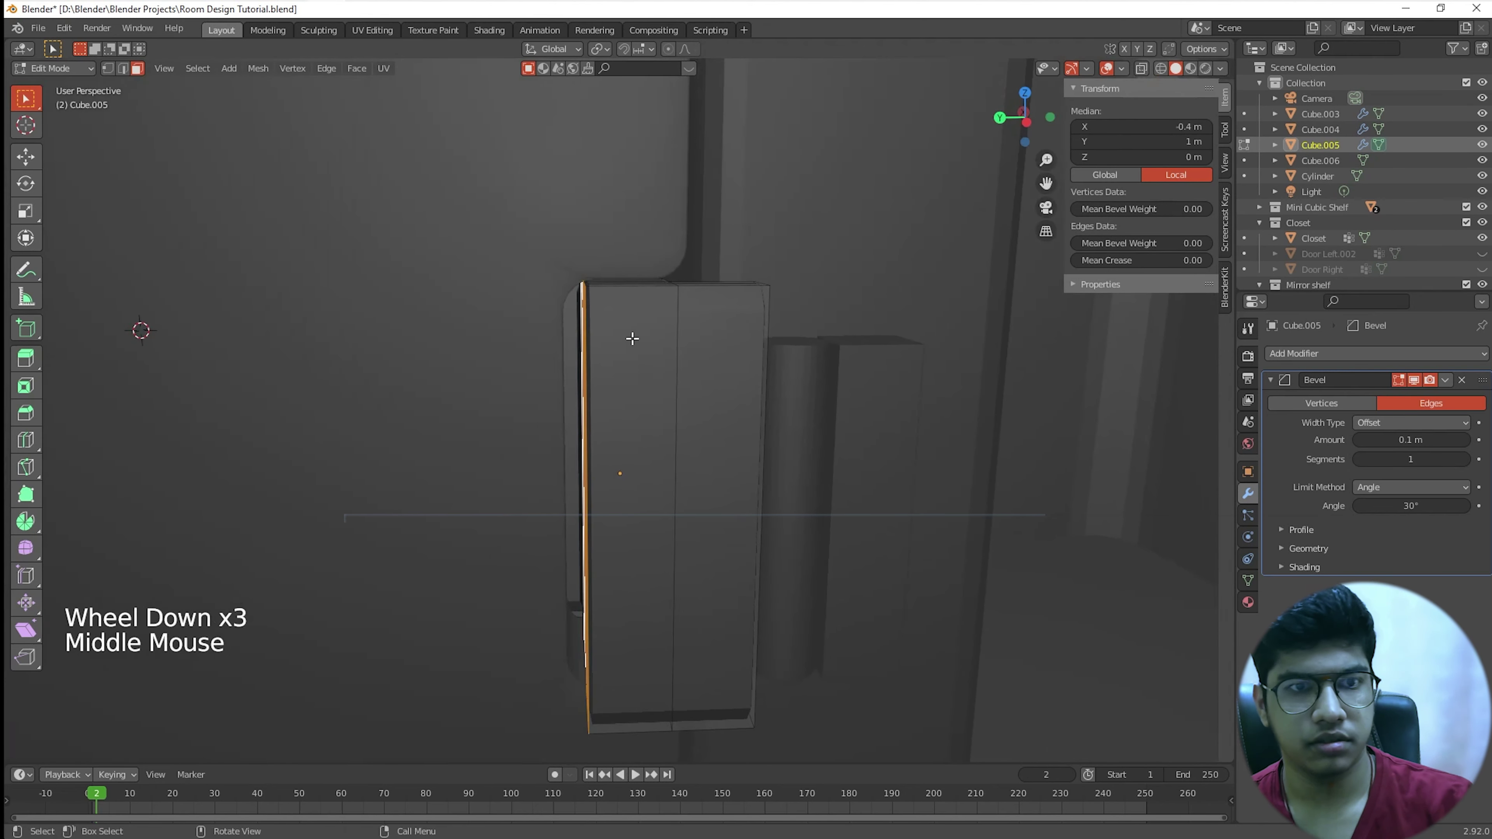
text(e.)
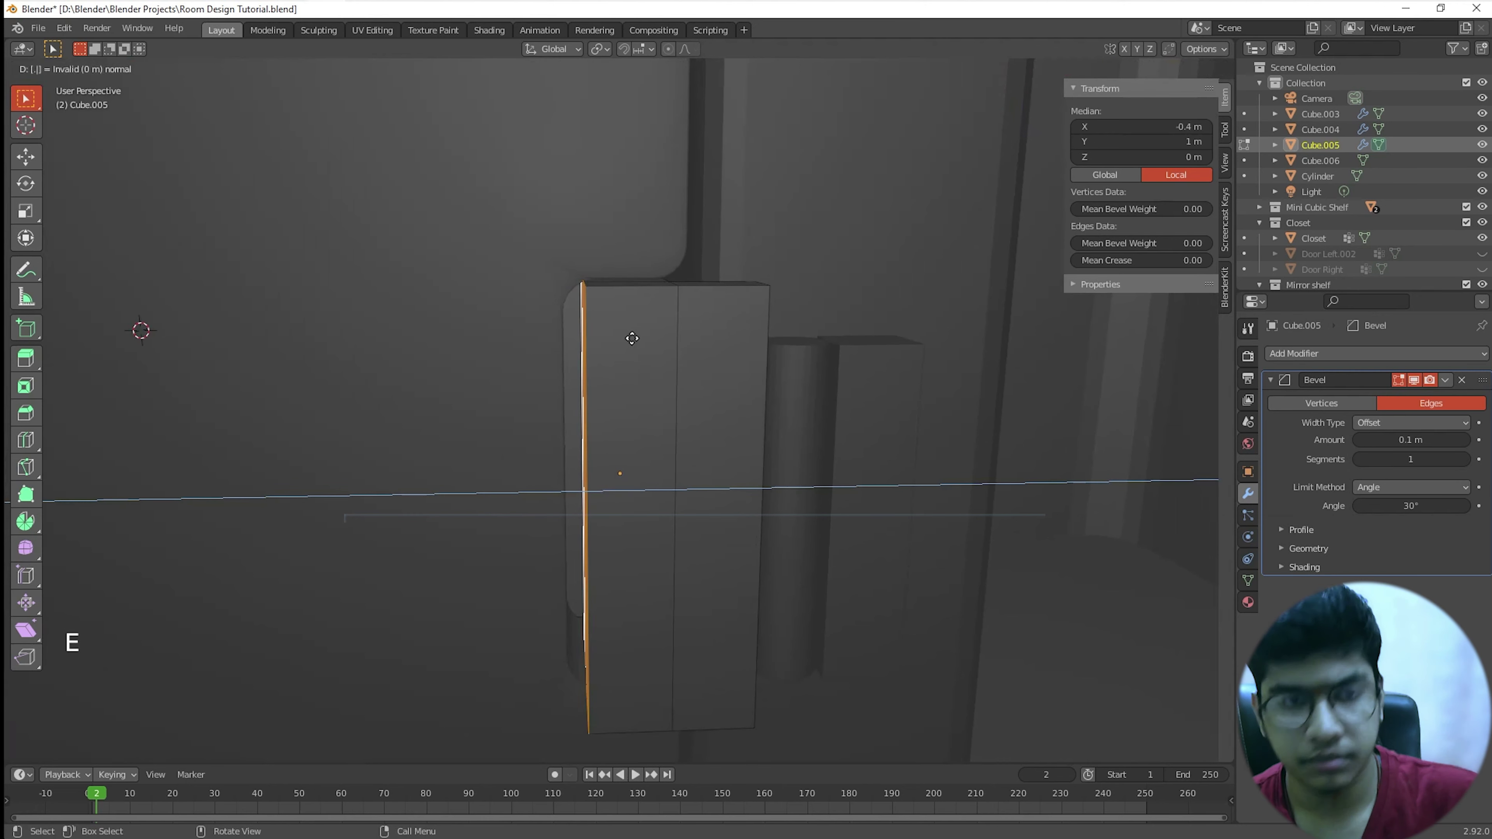
text(01)
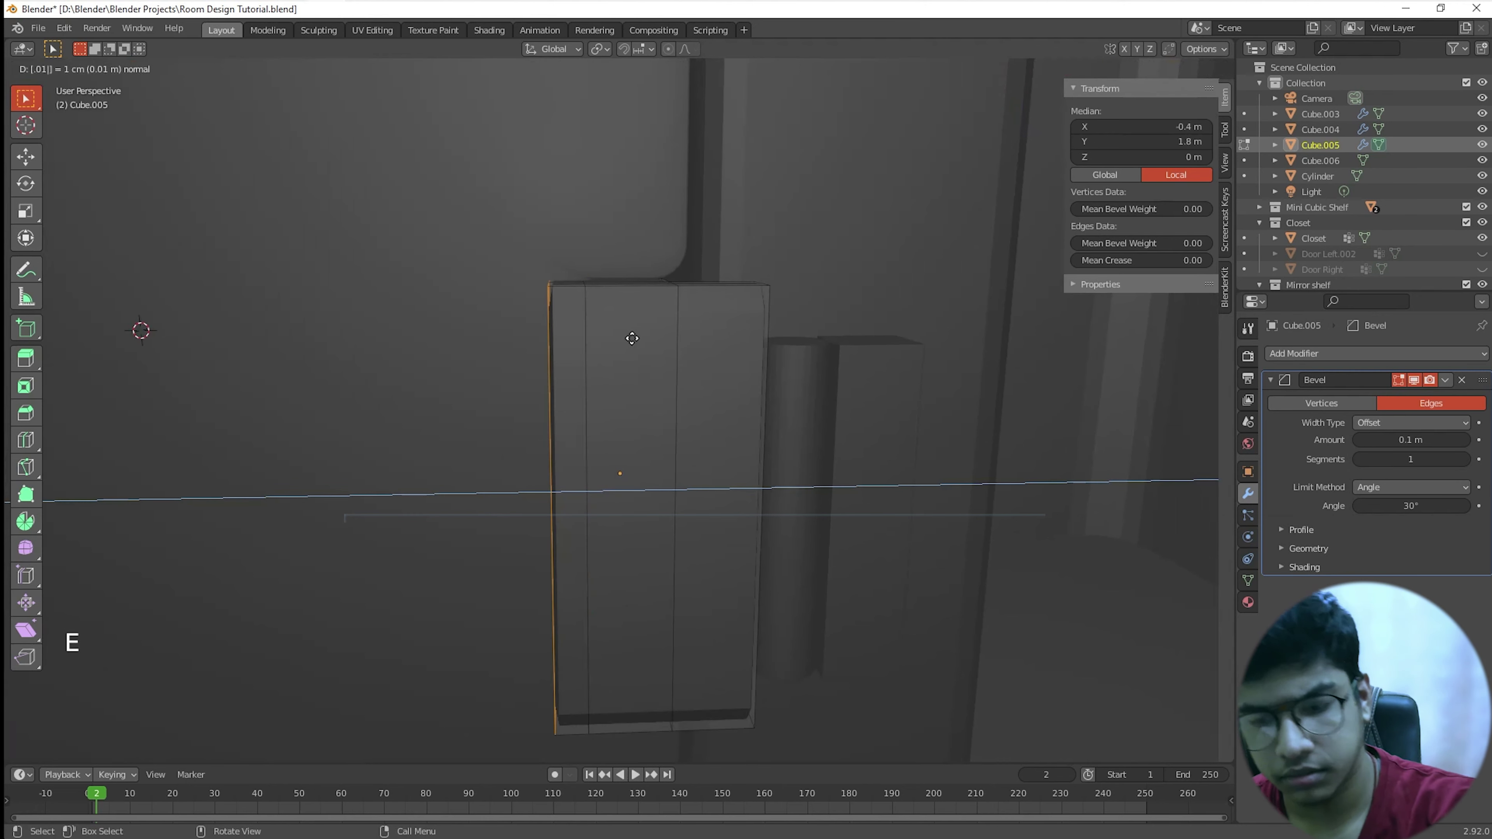
key(BackSpace)
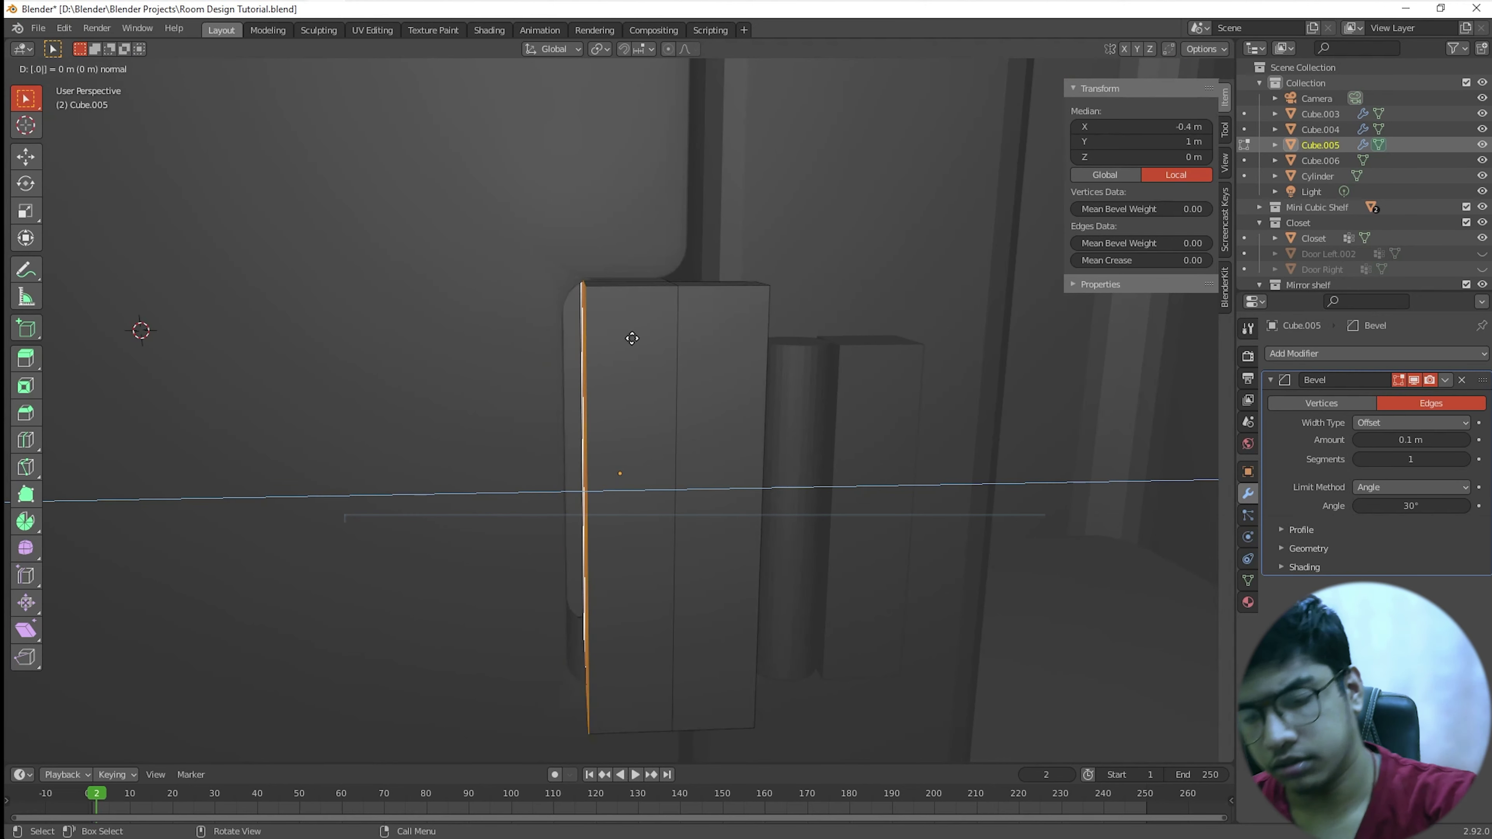
text(05)
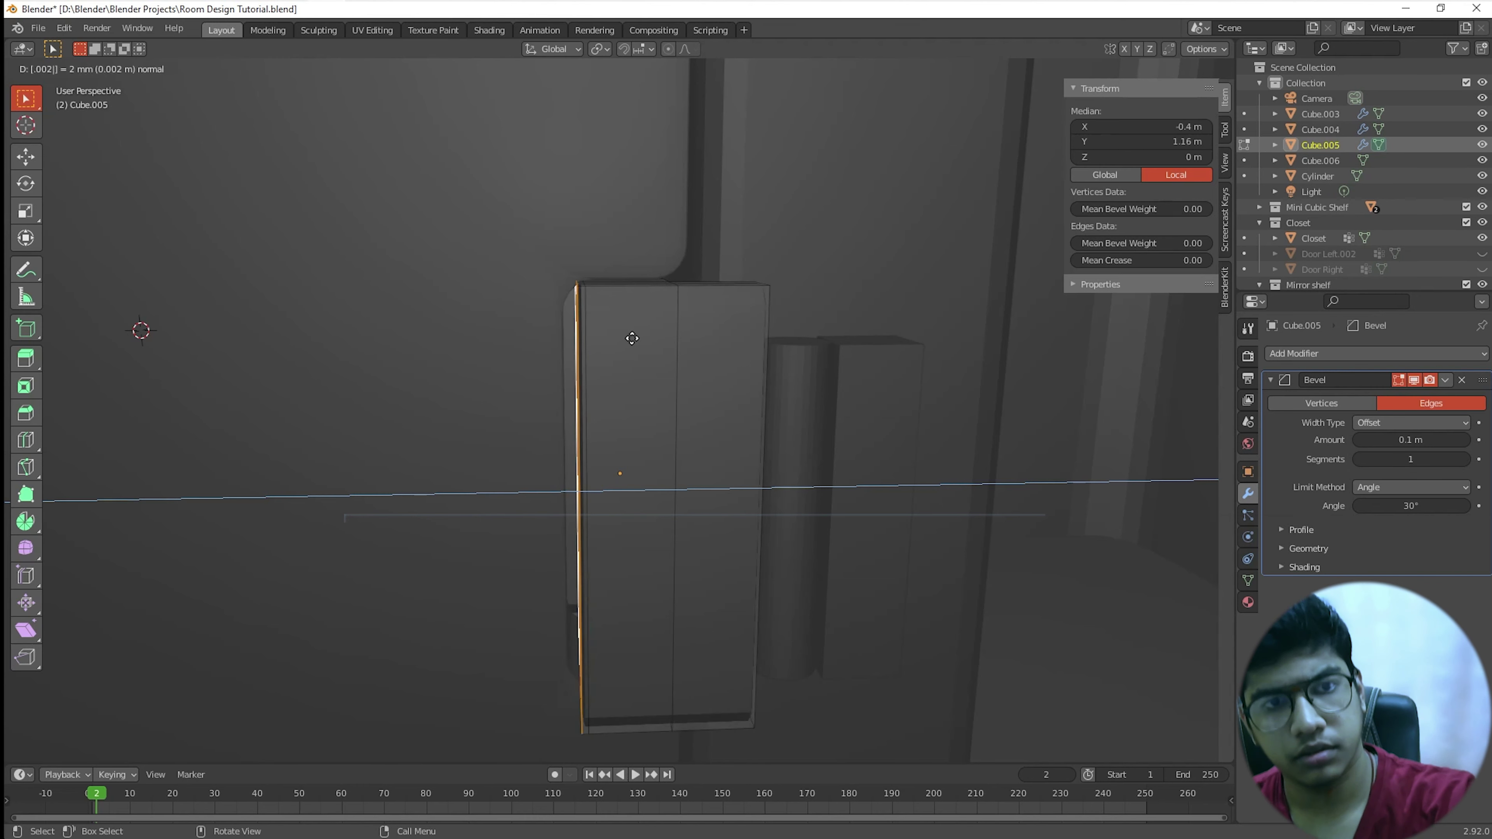
key(Return)
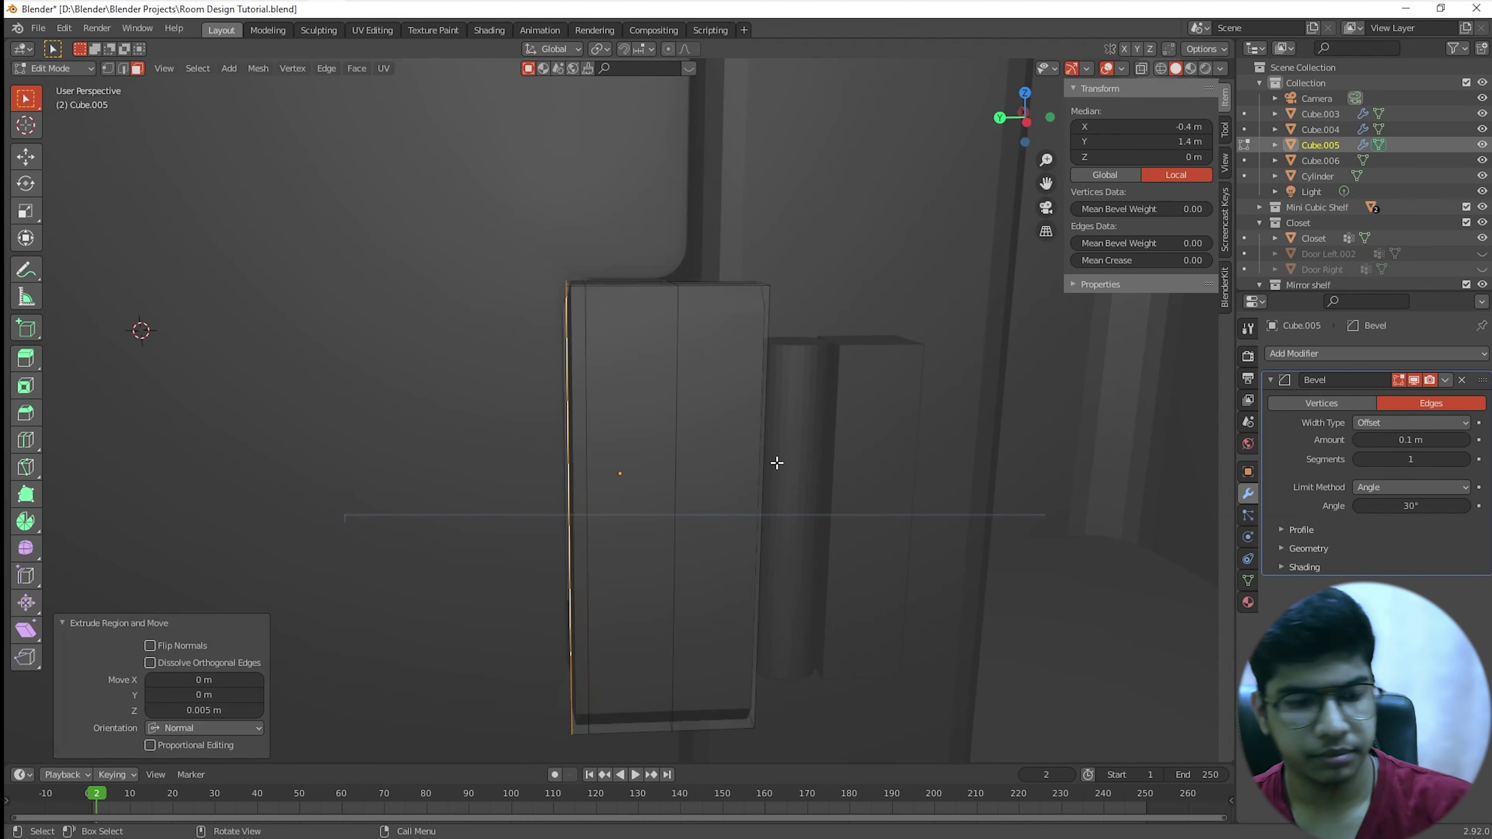
scroll(777, 463, up, 2)
shift+middle_drag(759, 474, 813, 500)
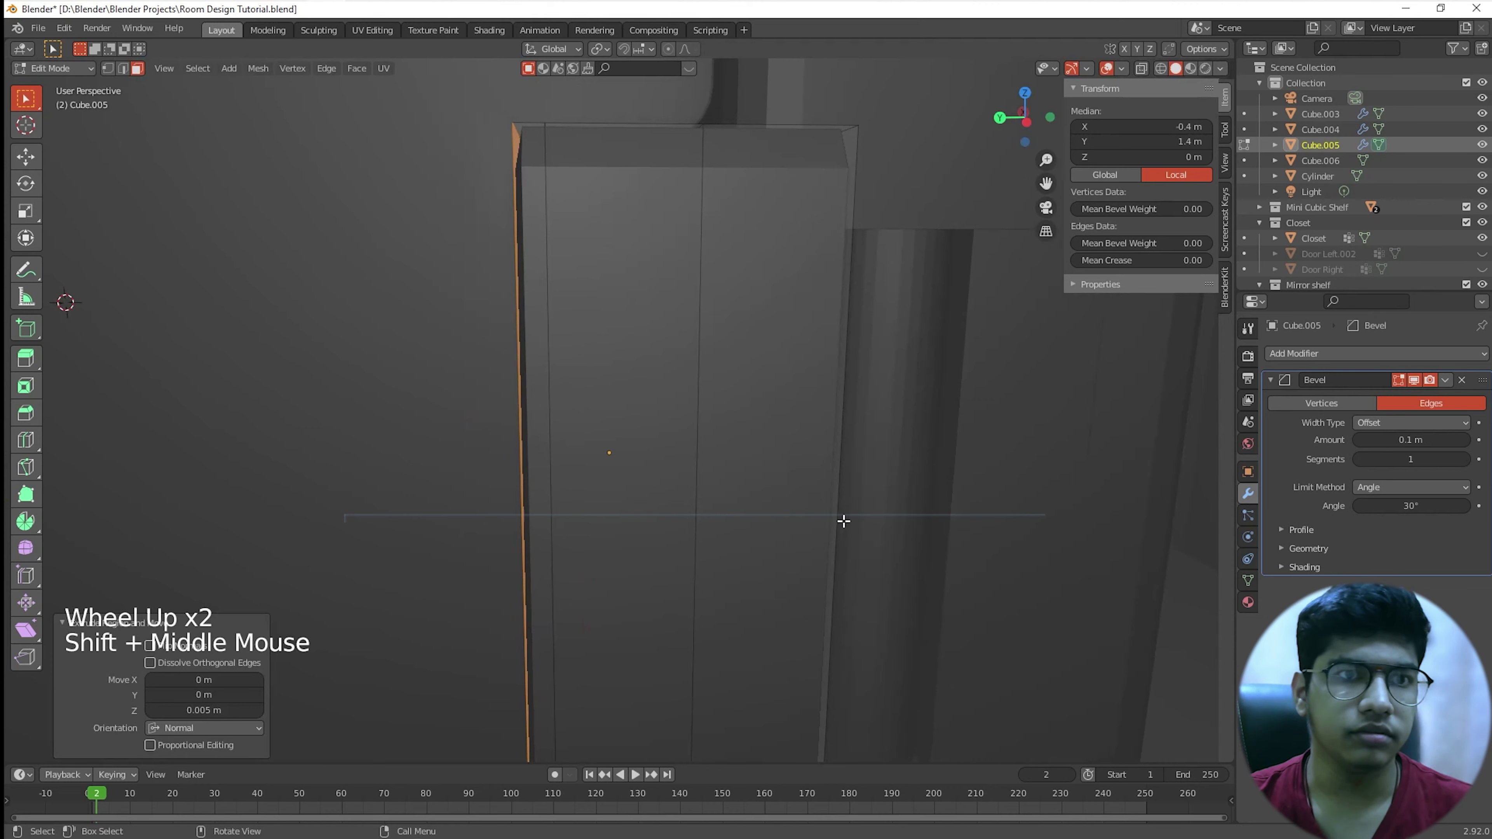
scroll(844, 521, down, 1)
scroll(843, 521, up, 1)
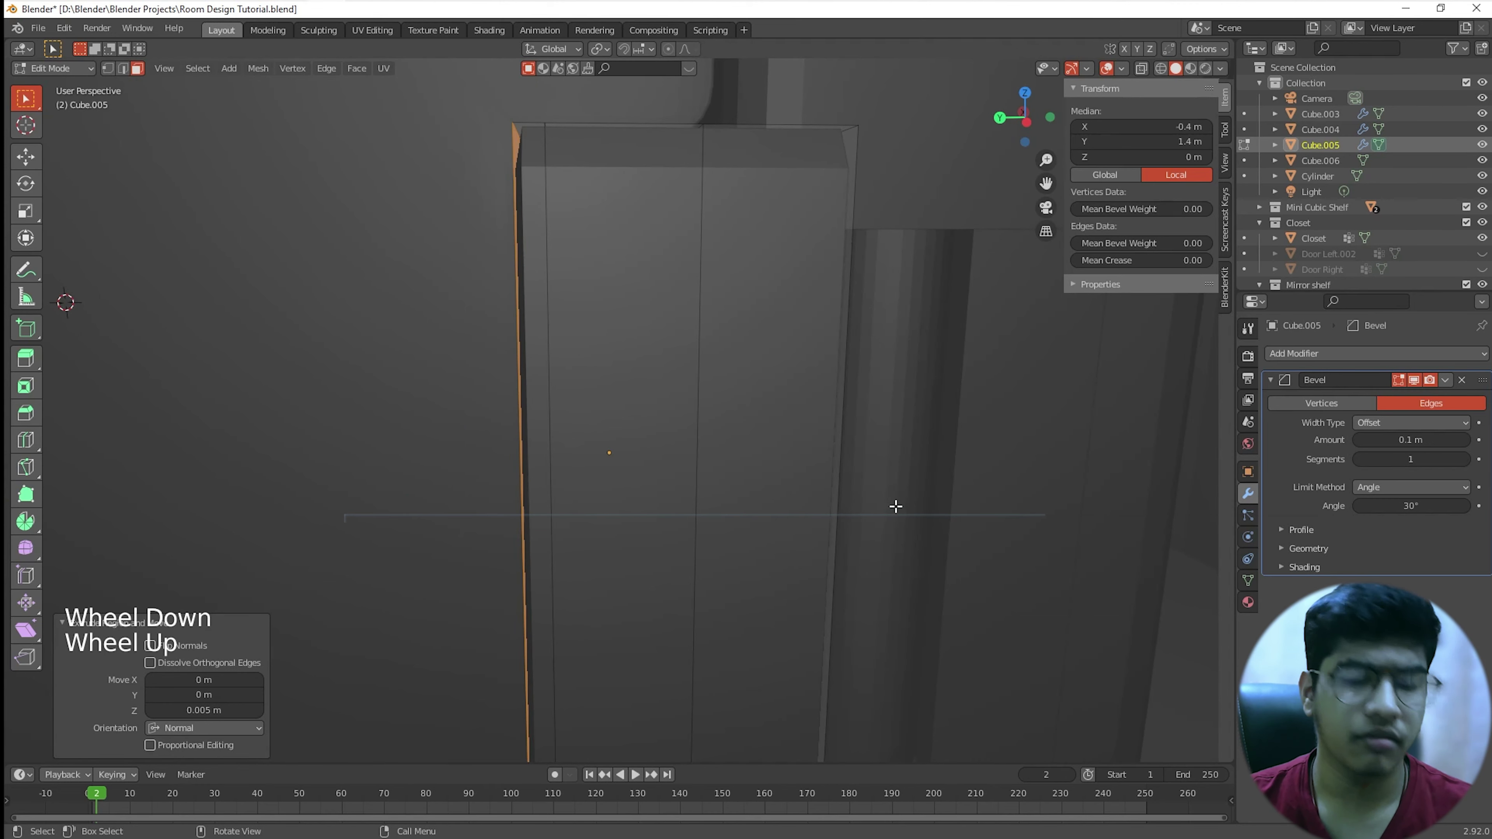
key(Tab)
Step: Set the handle piece's Bevel modifier to 4 segments
scroll(891, 508, down, 3)
middle_drag(888, 518, 983, 514)
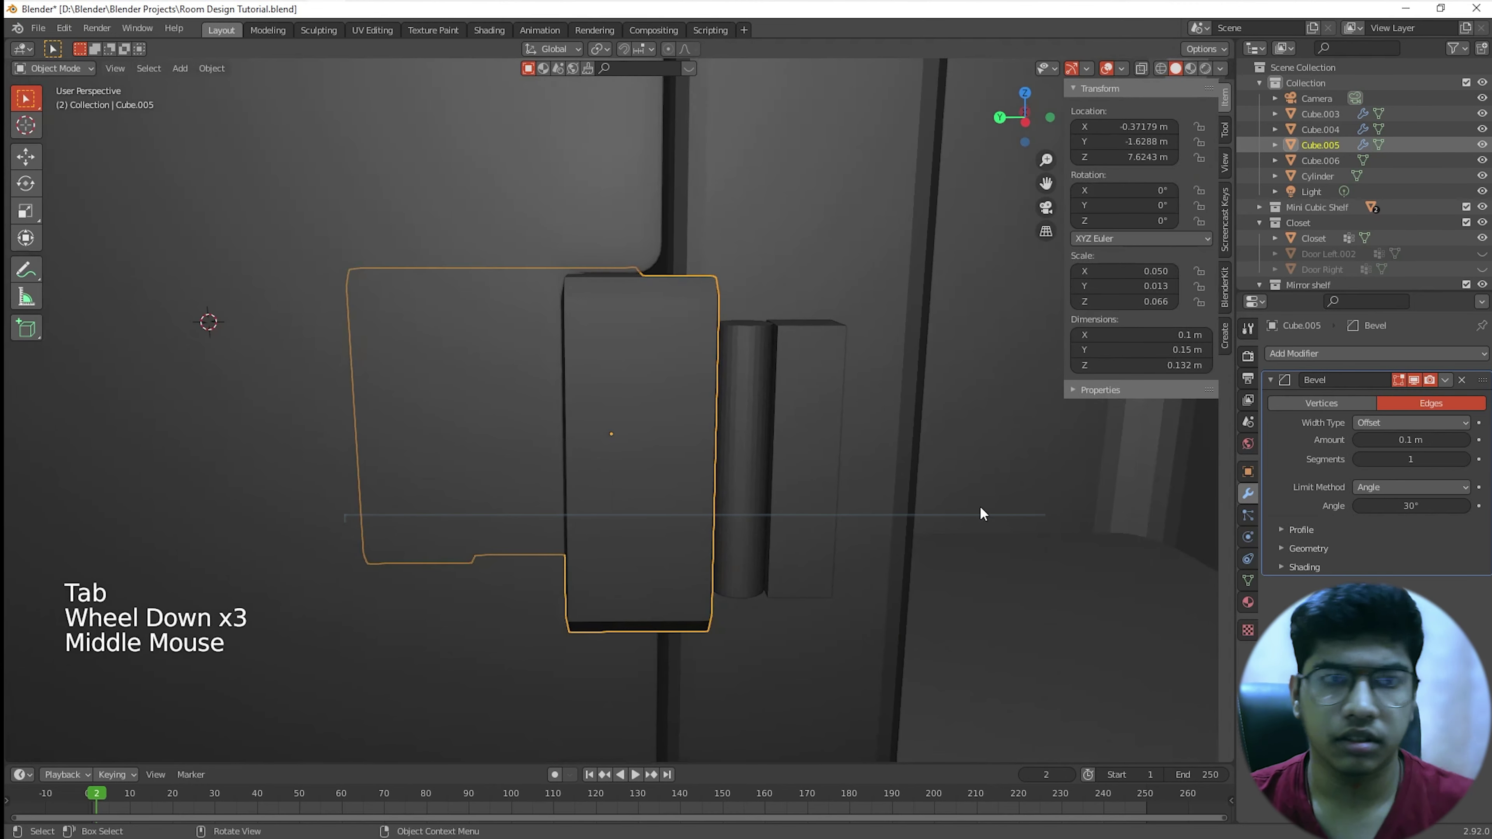
click(1466, 459)
click(1465, 459)
click(1466, 459)
mouse_move(741, 496)
middle_down()
mouse_move(786, 517)
mouse_move(722, 520)
mouse_move(748, 507)
mouse_move(733, 501)
mouse_move(745, 519)
mouse_move(716, 494)
middle_up()
scroll(783, 517, up, 3)
scroll(733, 501, up, 2)
scroll(742, 517, down, 1)
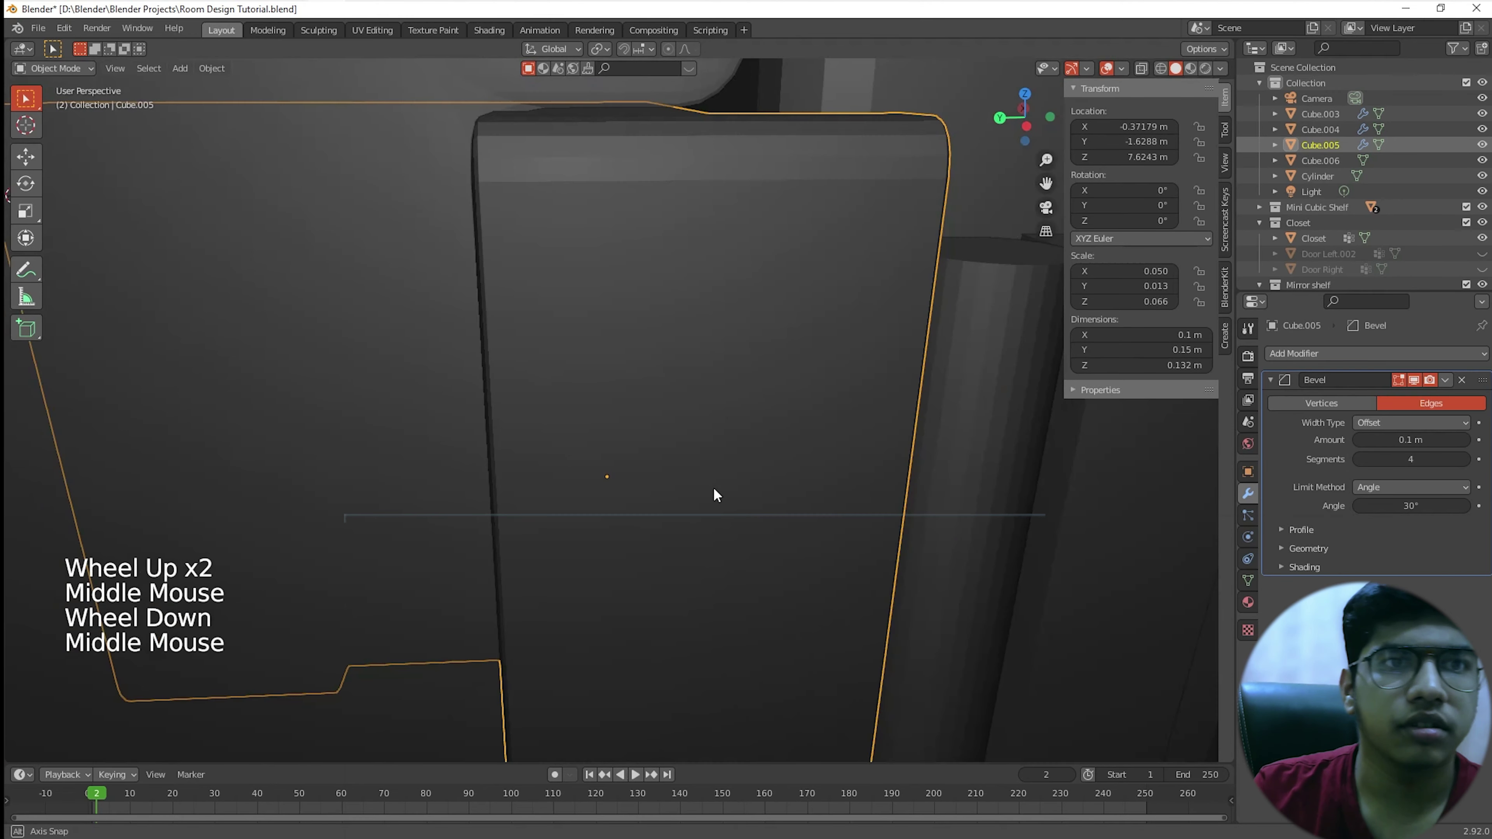
Step: Set the handle piece's Z dimension to 0.13 m
click(1150, 365)
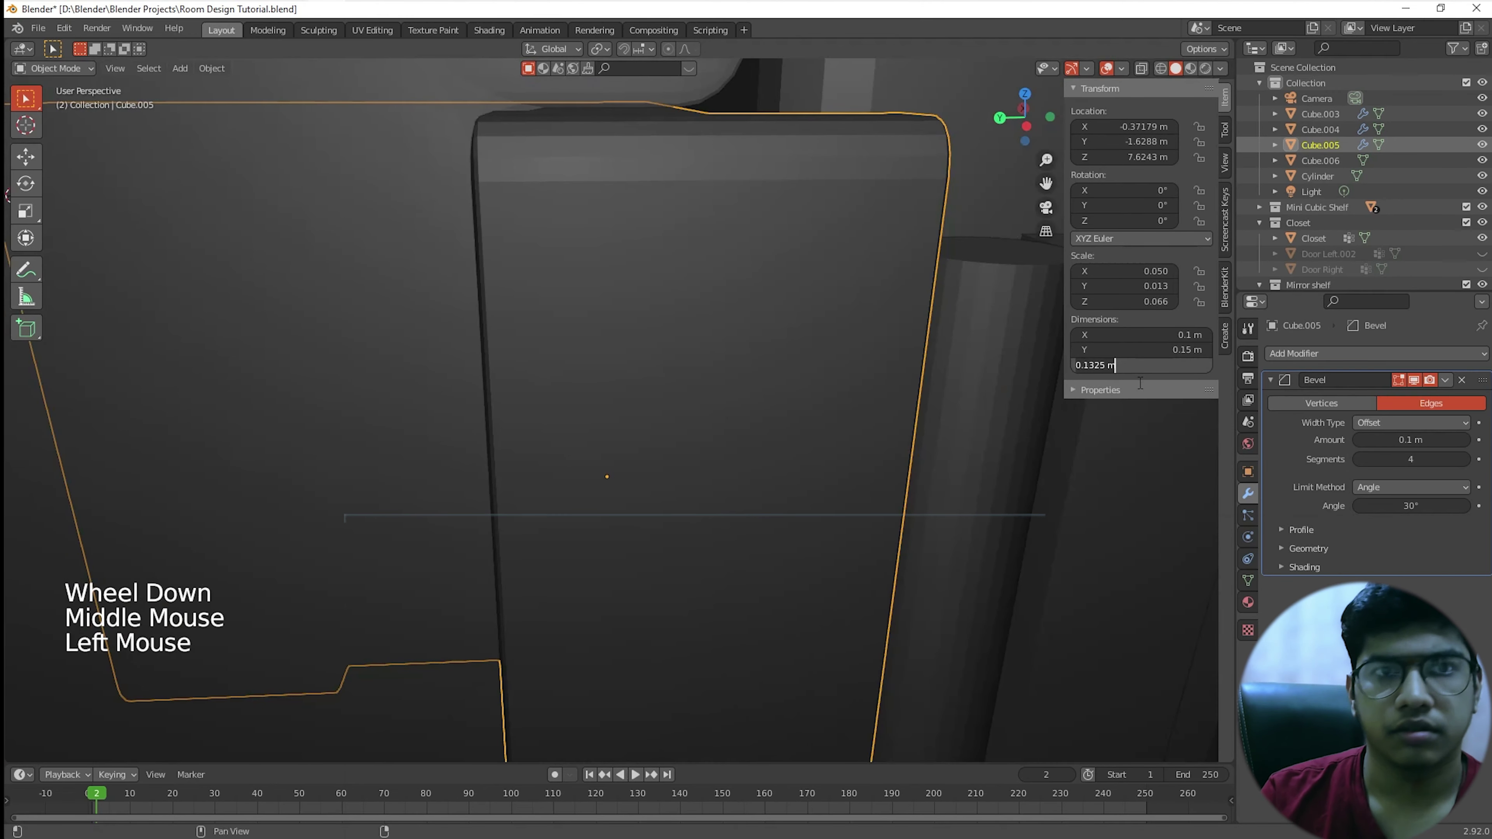
key(ctrl+a)
key(BackSpace)
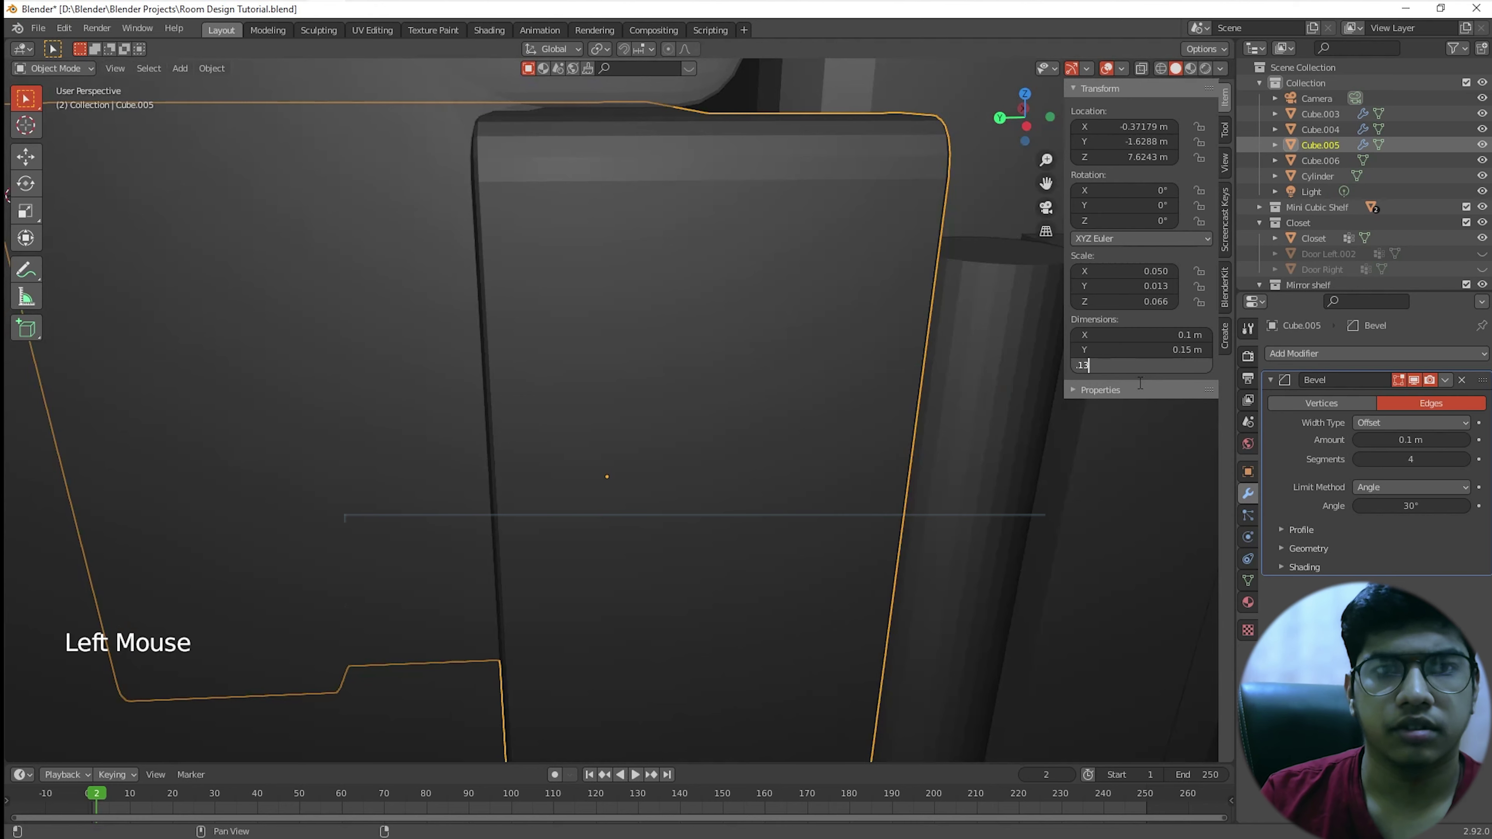
text(.13)
key(Return)
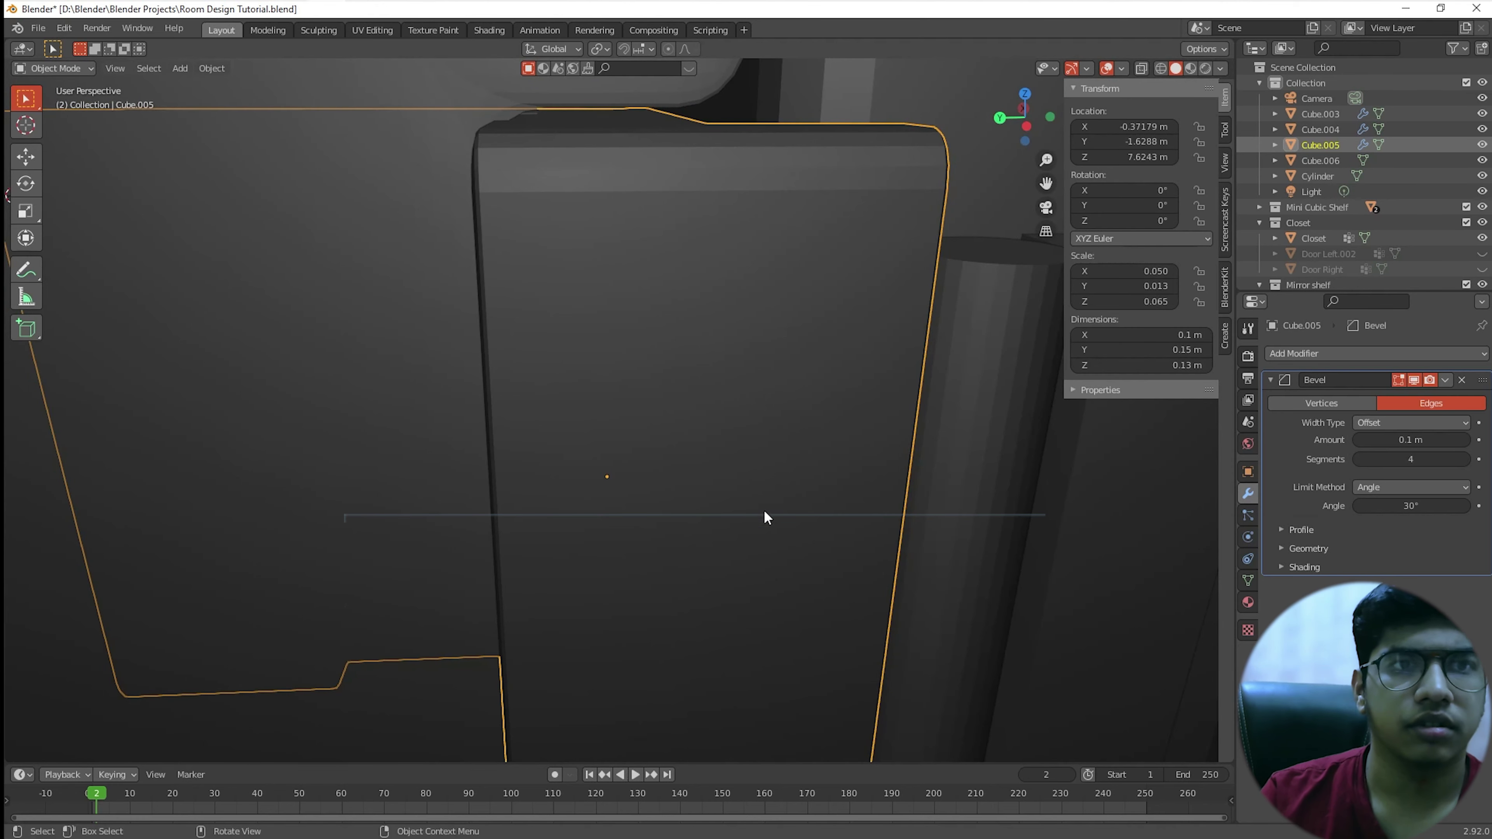
scroll(763, 510, down, 2)
scroll(726, 497, up, 3)
mouse_move(726, 497)
middle_down()
mouse_move(739, 509)
mouse_move(733, 494)
middle_up()
scroll(736, 507, down, 1)
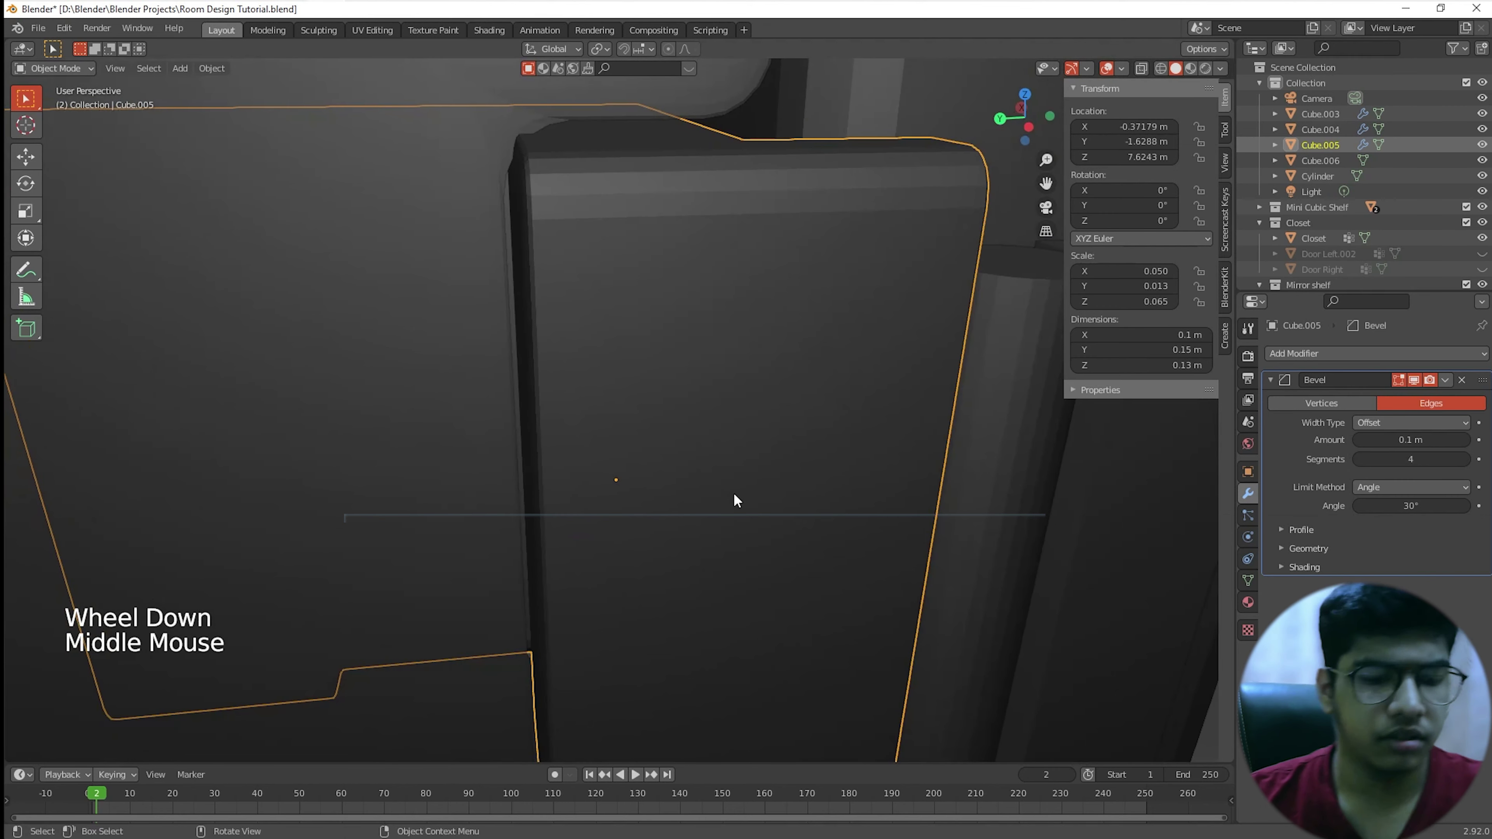
Step: Scale the handle piece's extruded side faces along Z to about 0.913
key(Tab)
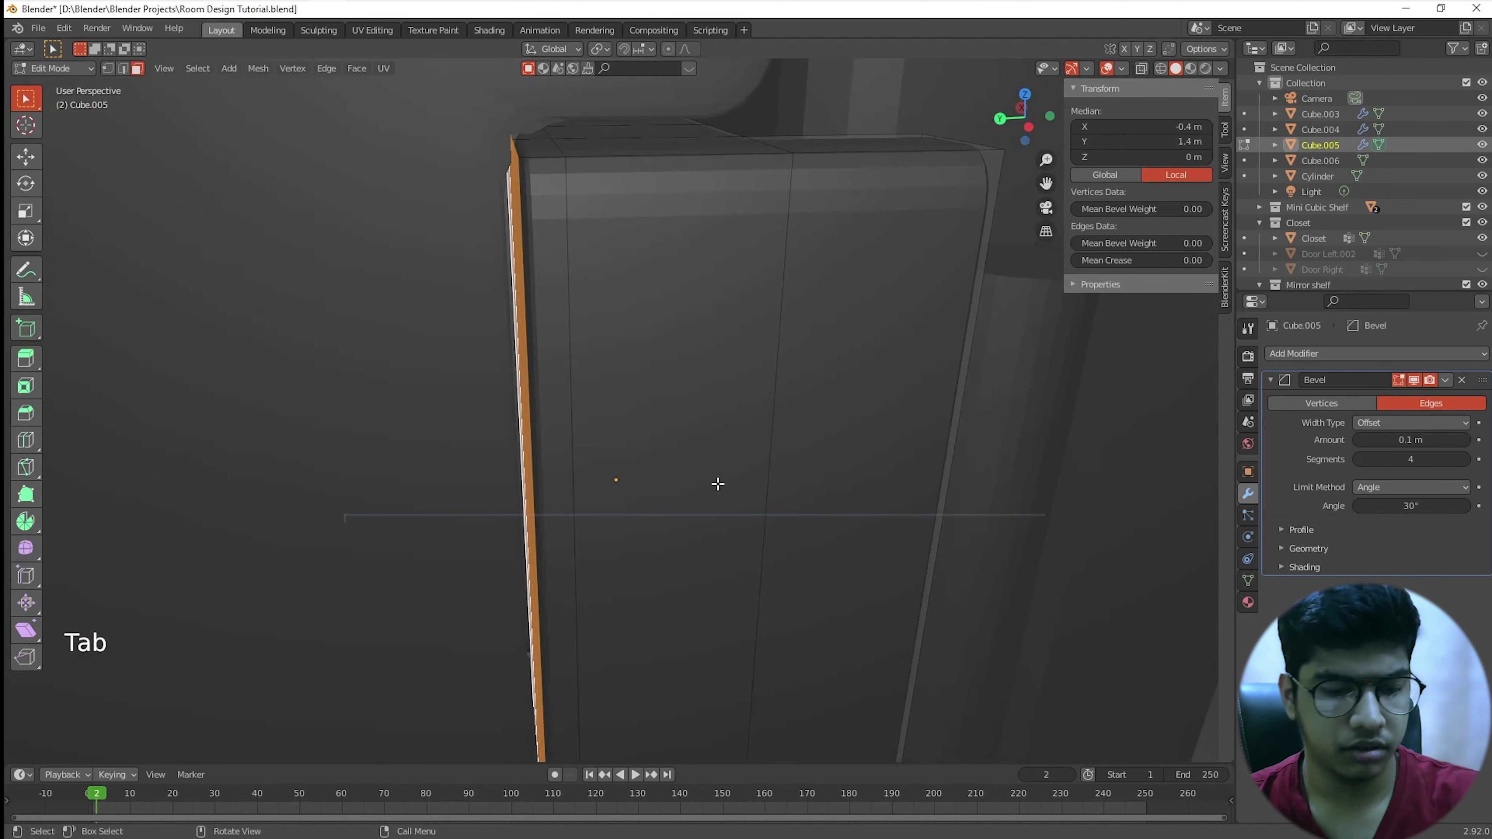
key(g)
key(x)
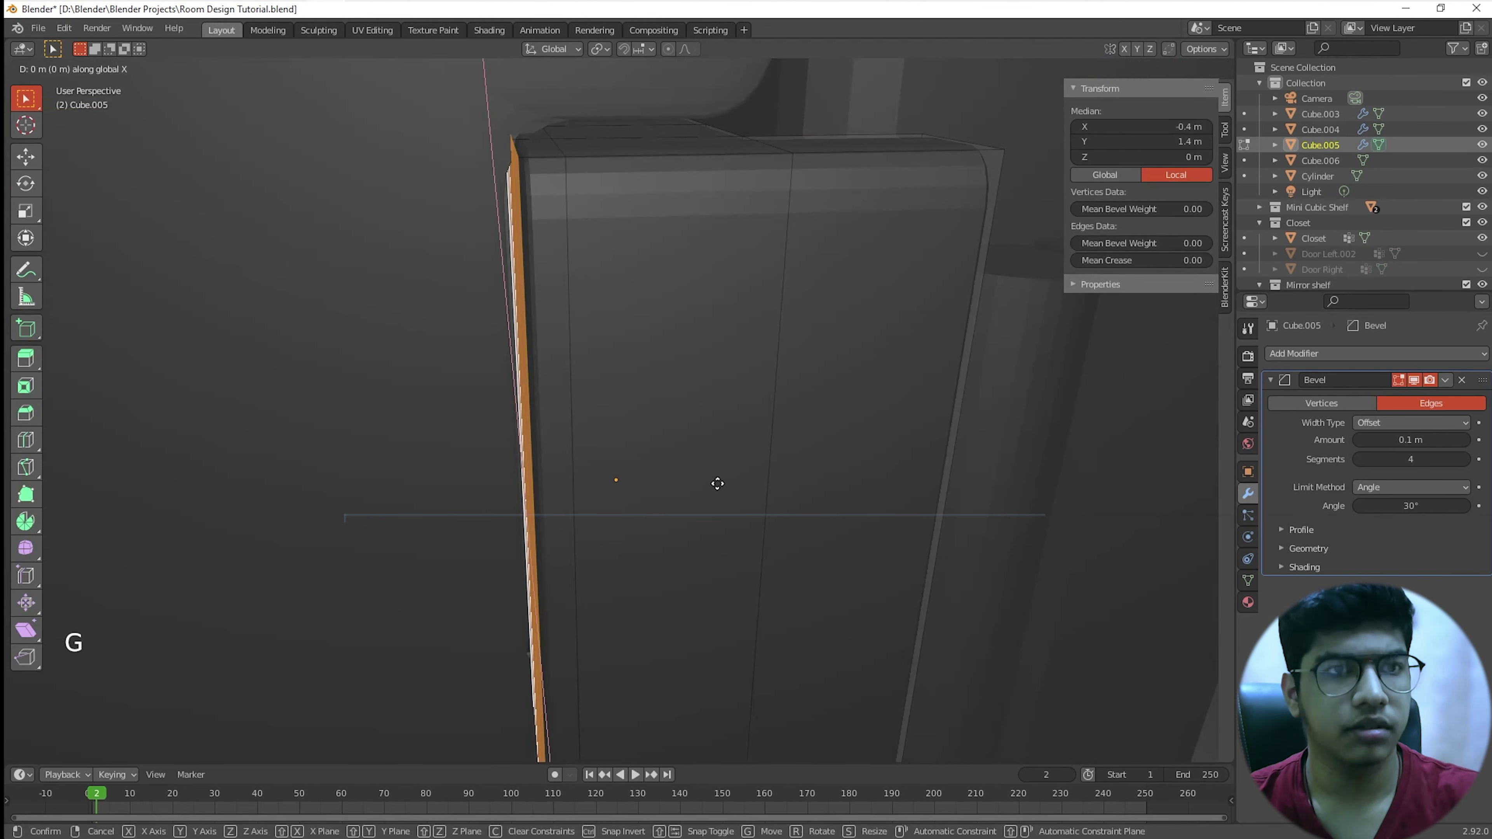
key(y)
key(z)
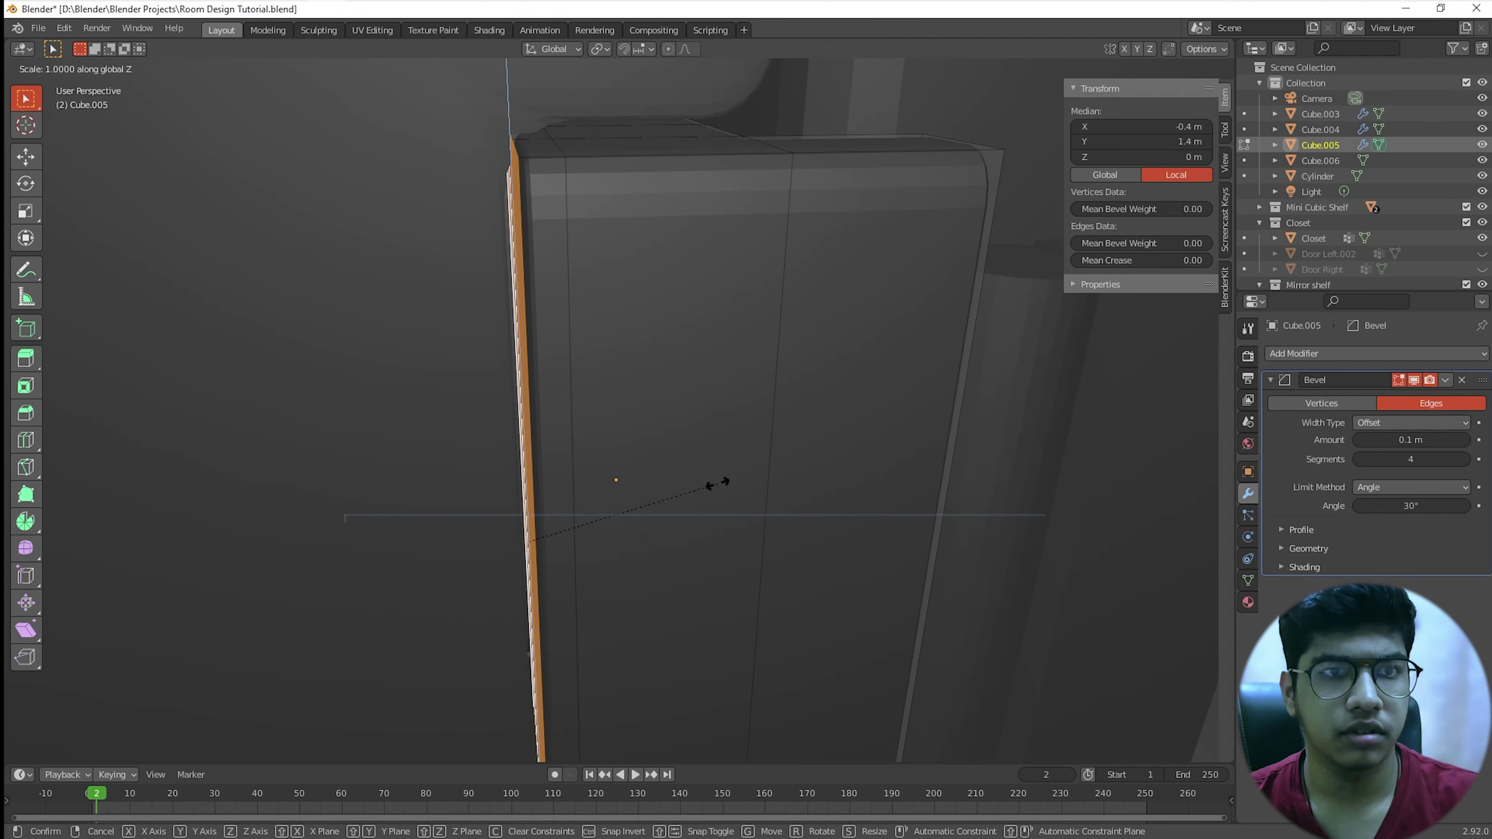
click(691, 461)
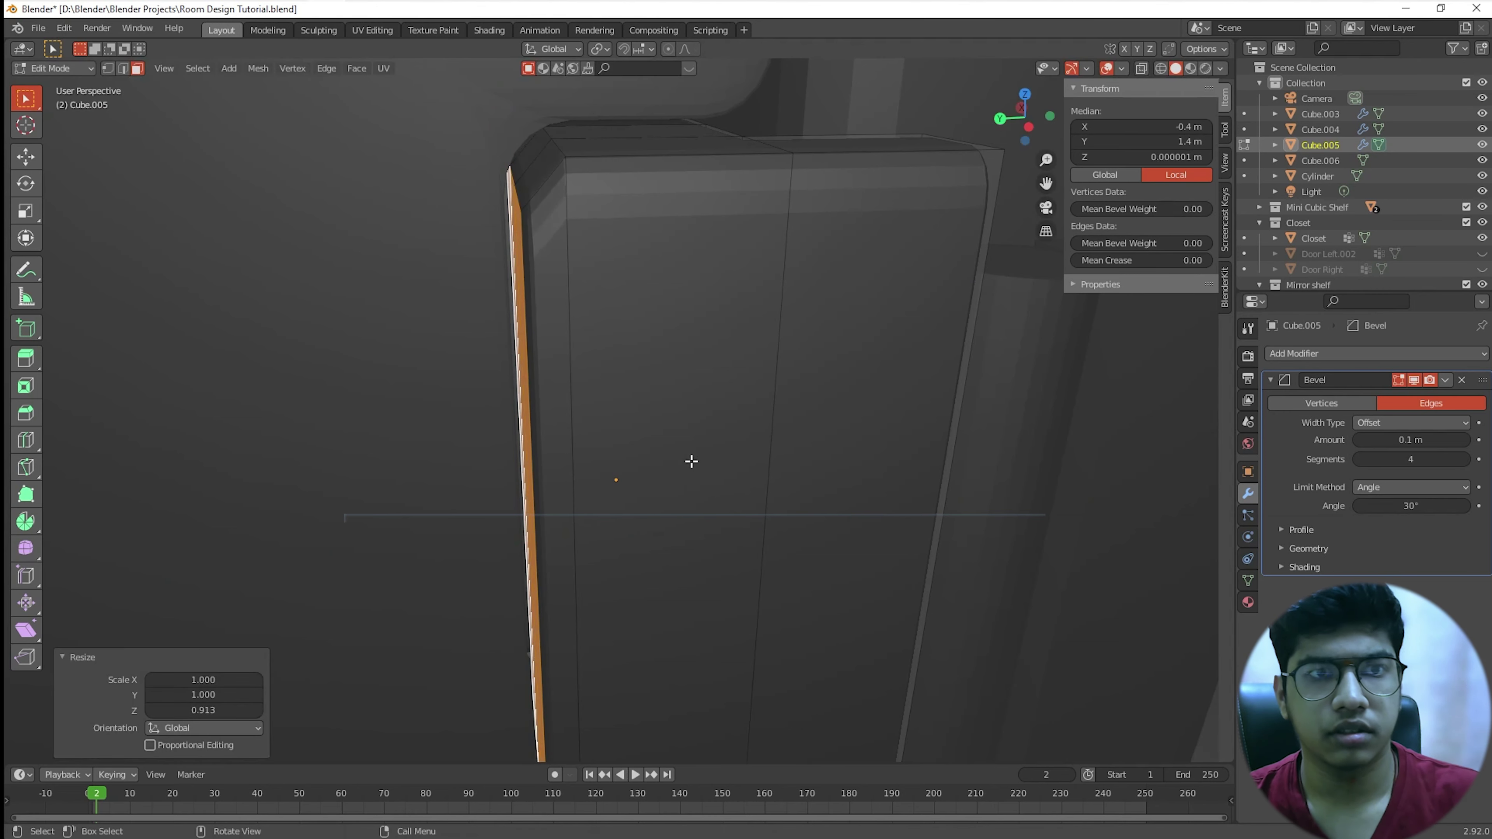
middle_drag(690, 460, 686, 445)
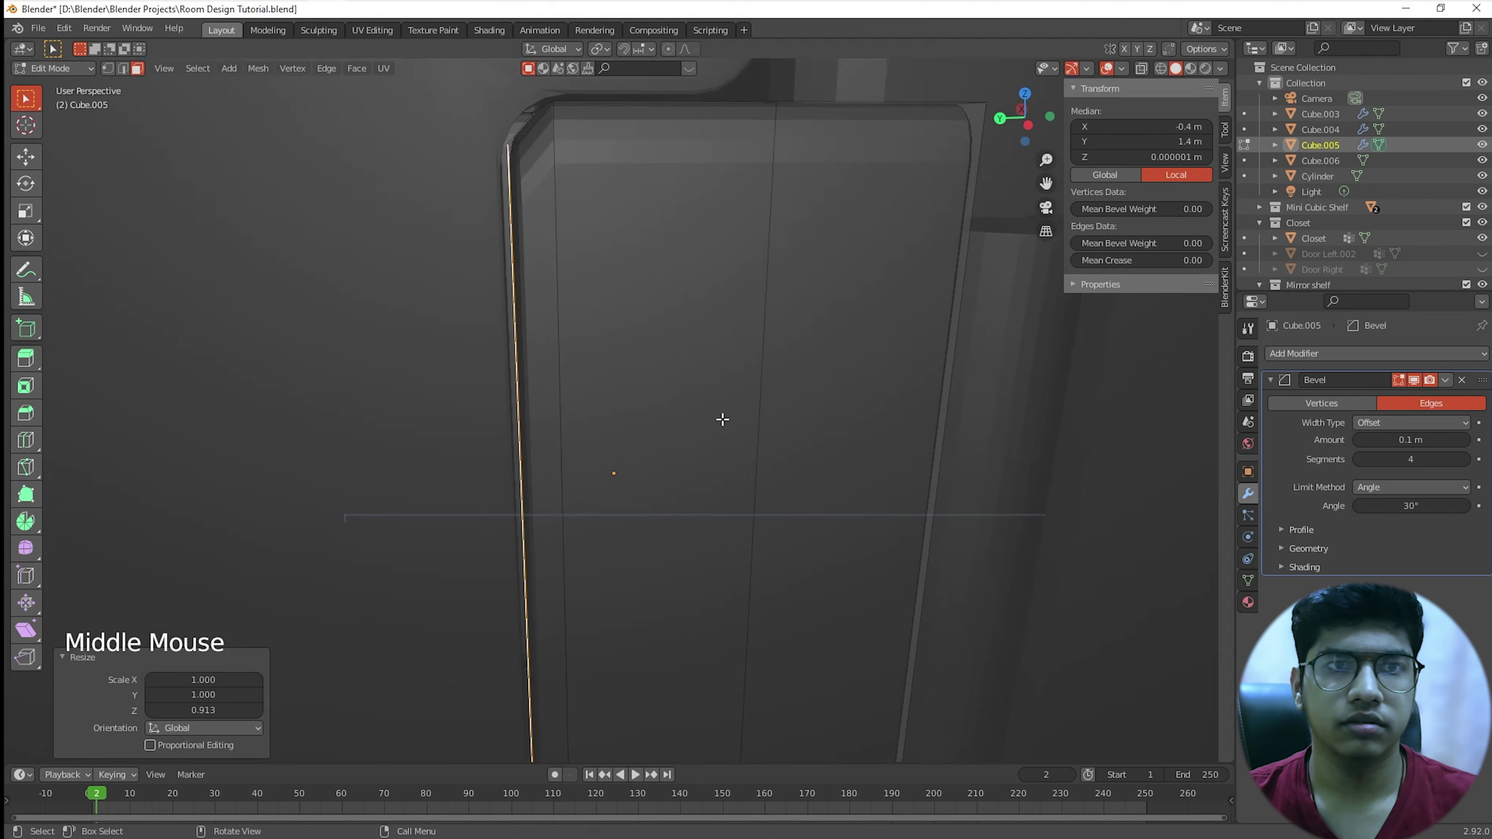
key(Tab)
Step: Set the handle piece's Z dimension to 0.1325 m
click(1138, 365)
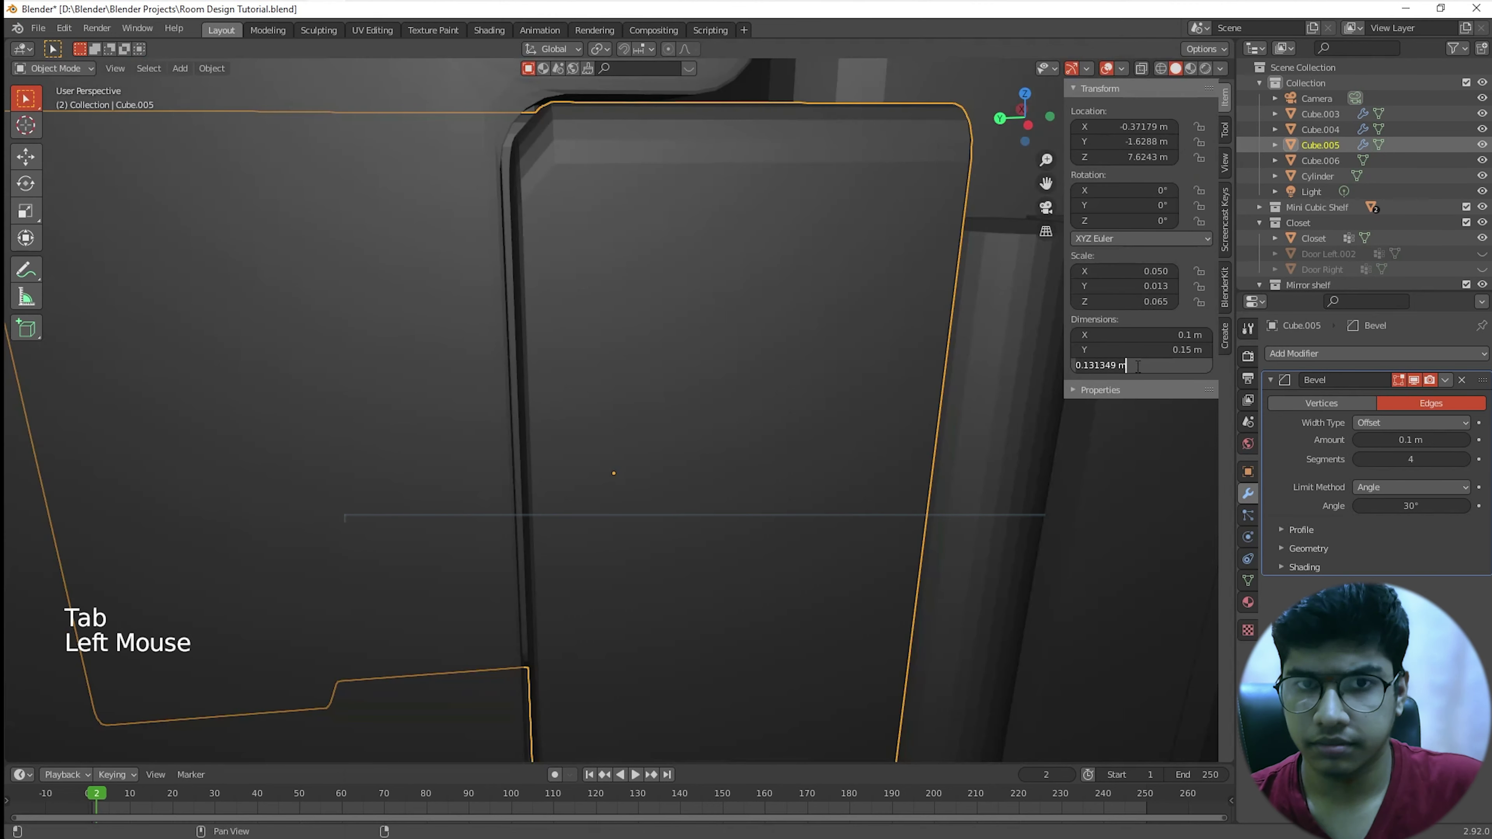
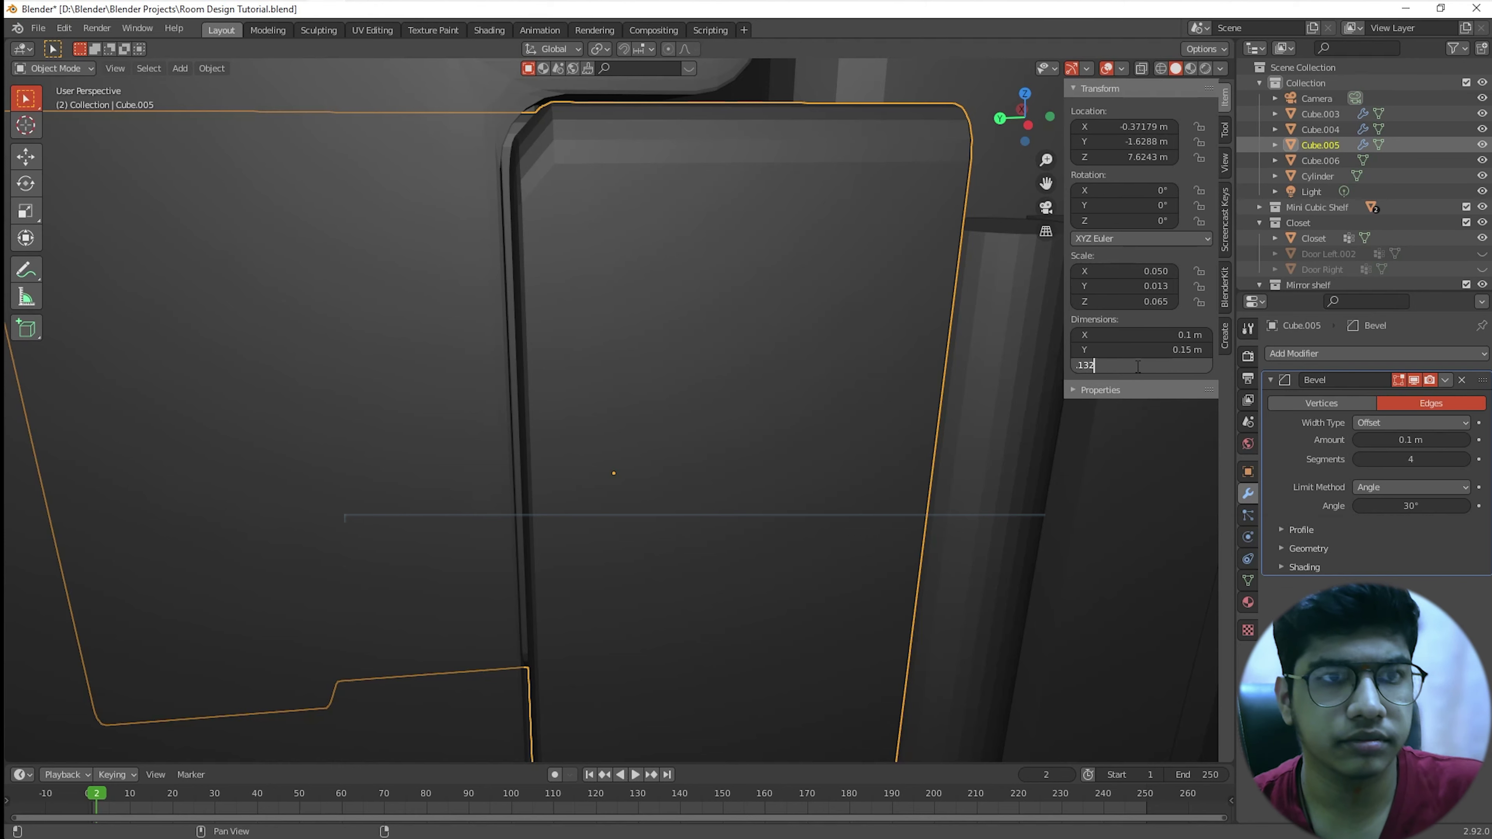
text(.1325)
key(Return)
scroll(990, 402, down, 2)
scroll(991, 401, up, 2)
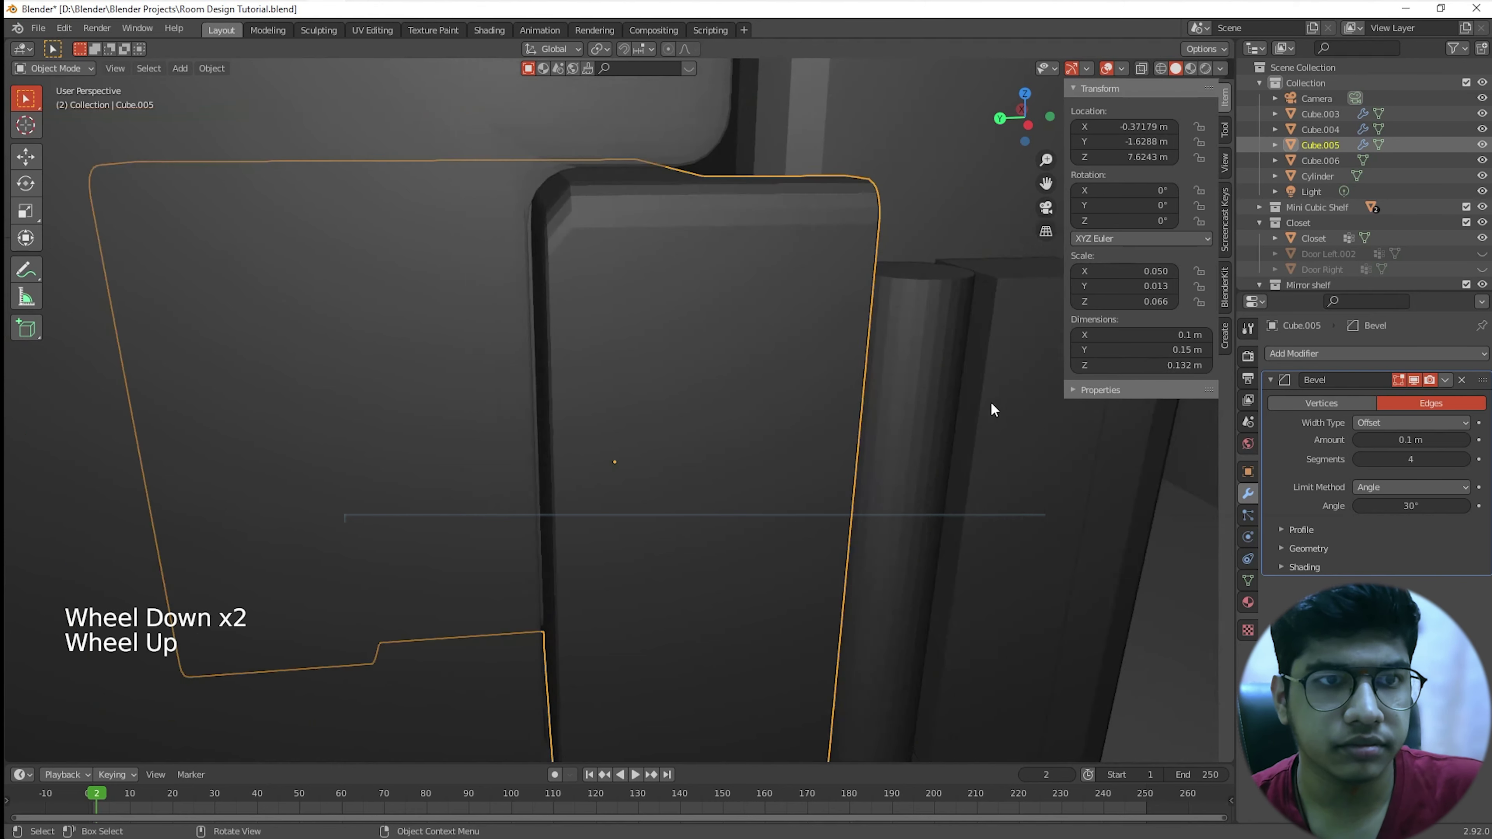
middle_drag(866, 411, 861, 413)
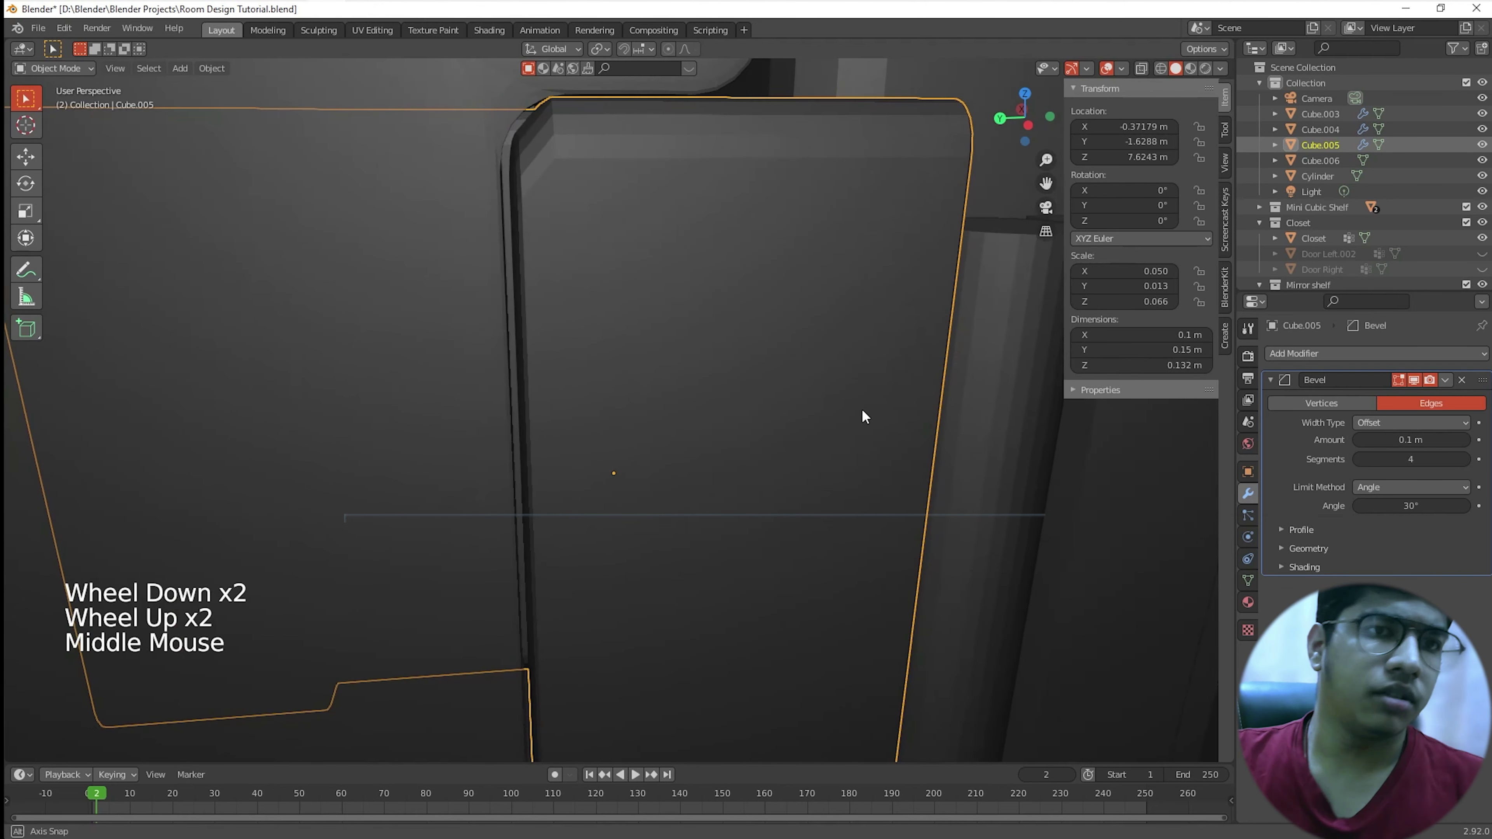
Step: Move the handle piece's extruded side faces slightly outward along the Y axis
key(Tab)
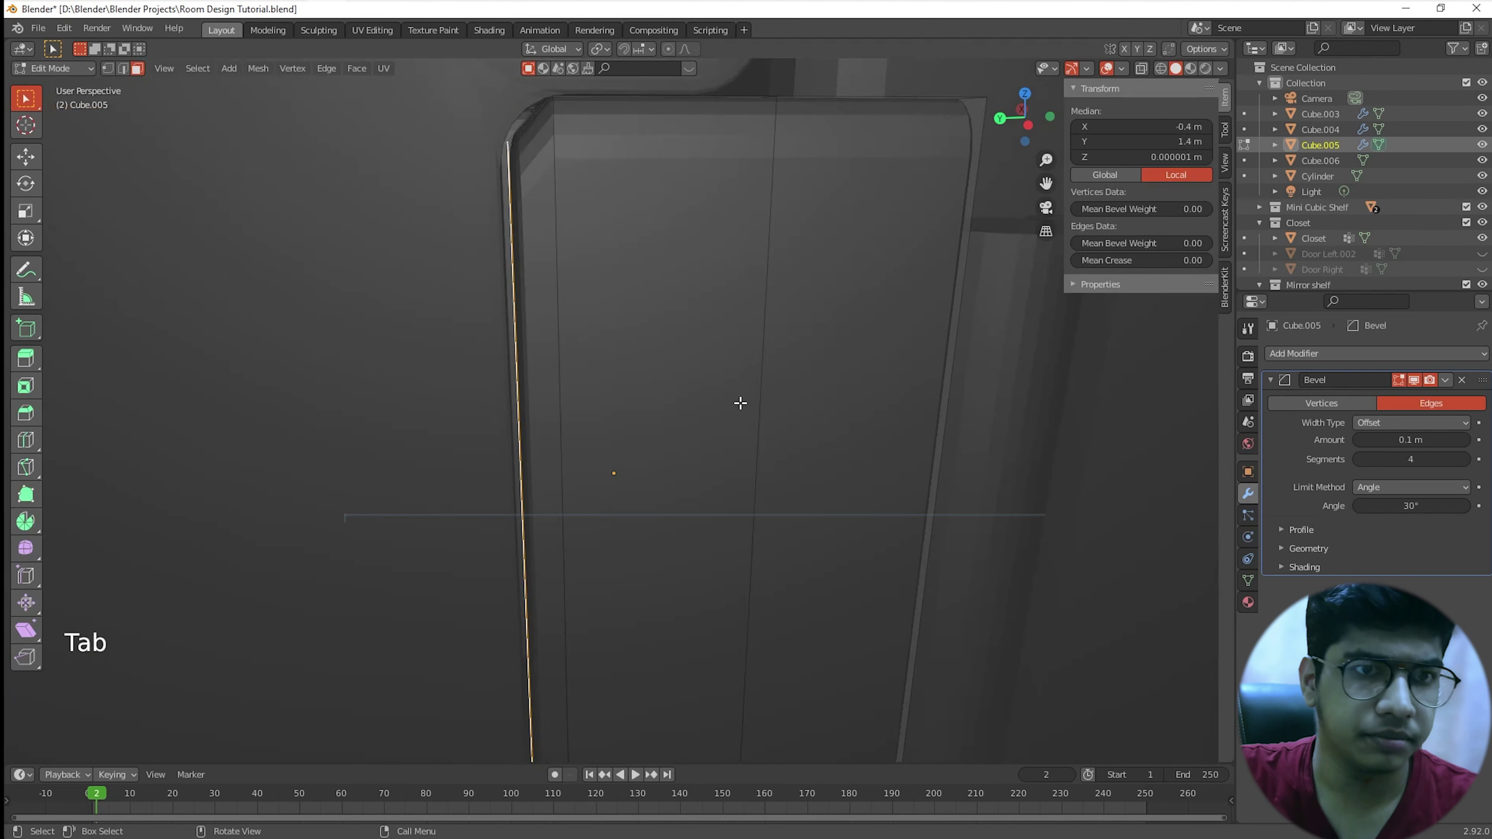
key(g)
key(y)
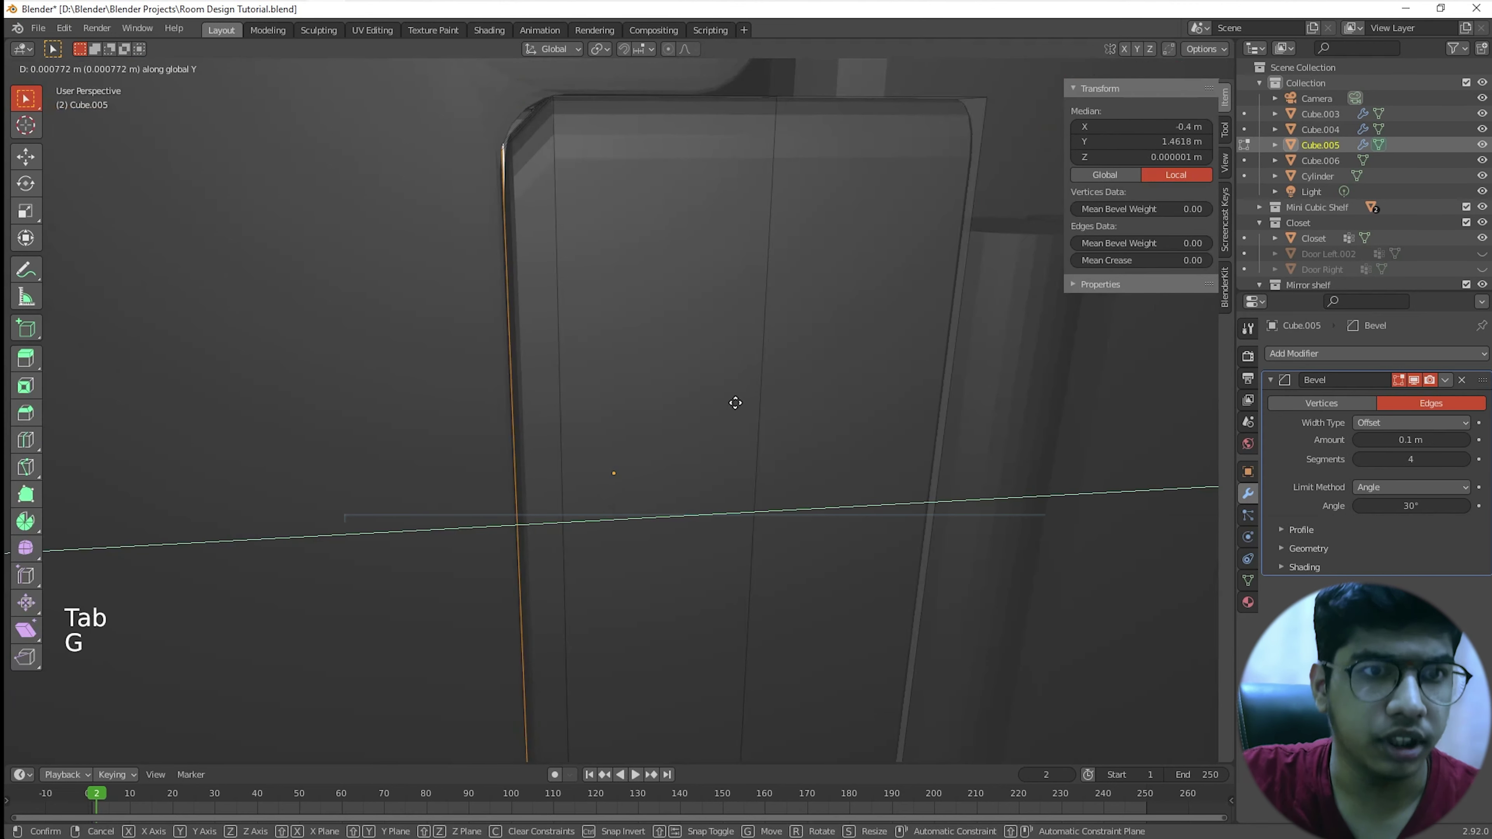
click(739, 404)
scroll(741, 405, down, 2)
key(Tab)
middle_drag(790, 426, 779, 247)
scroll(778, 420, down, 1)
shift+middle_drag(846, 370, 760, 531)
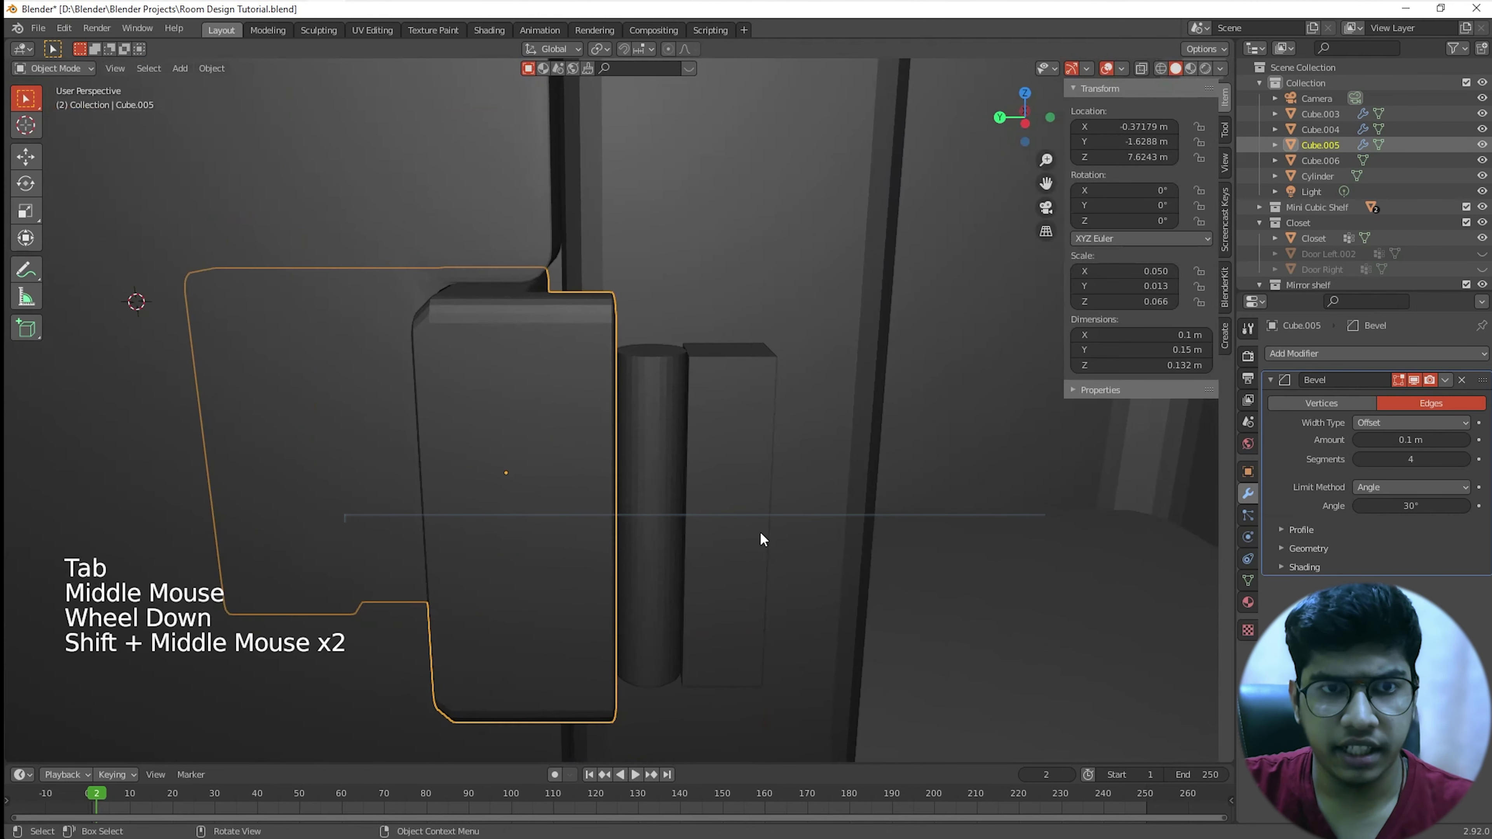
Step: Set the Z dimension of the block beside the cylinder to 0.1325 m
click(770, 440)
double_click(1163, 365)
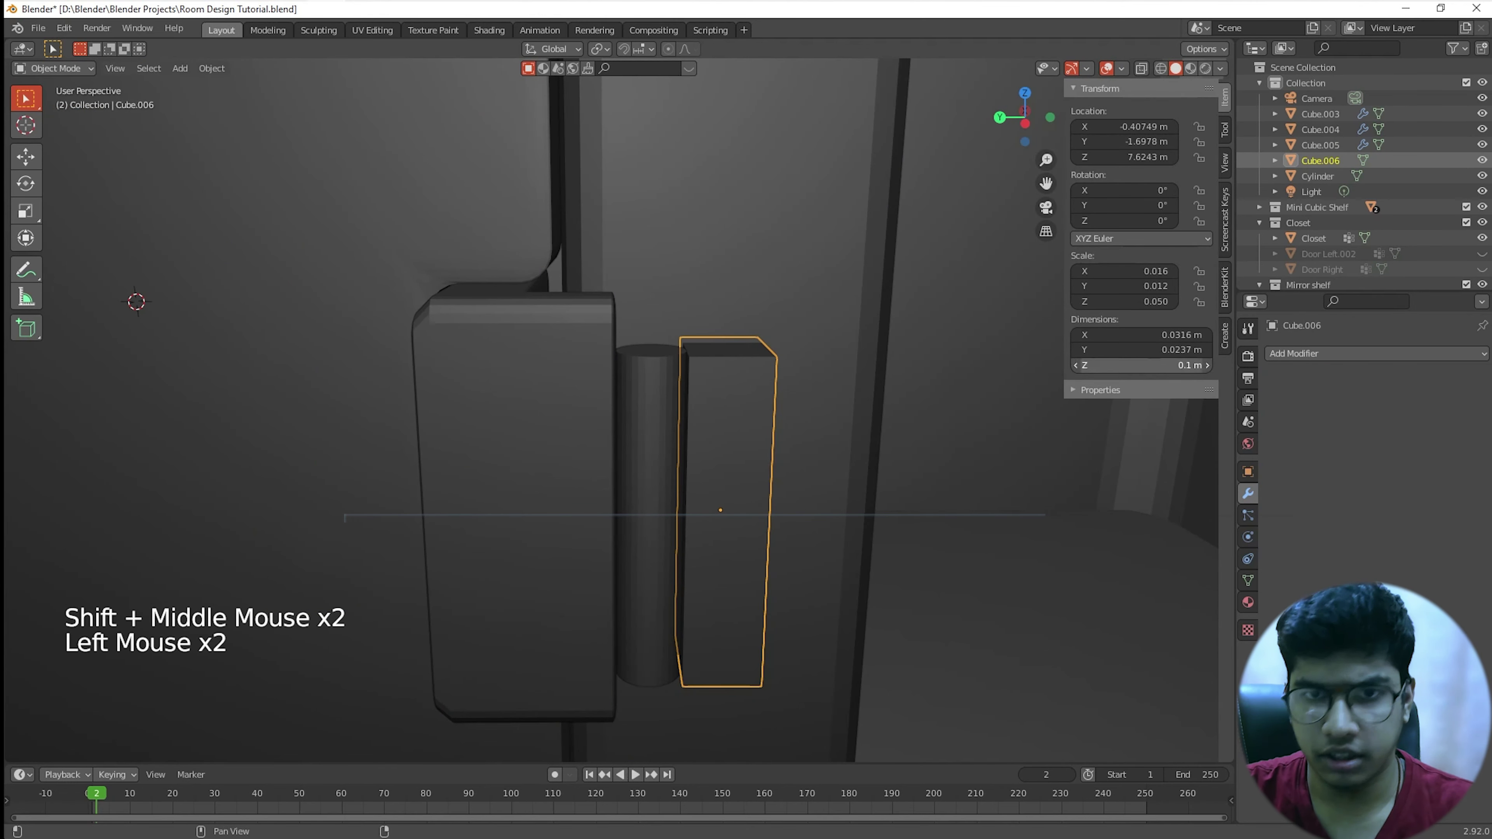
text(0)
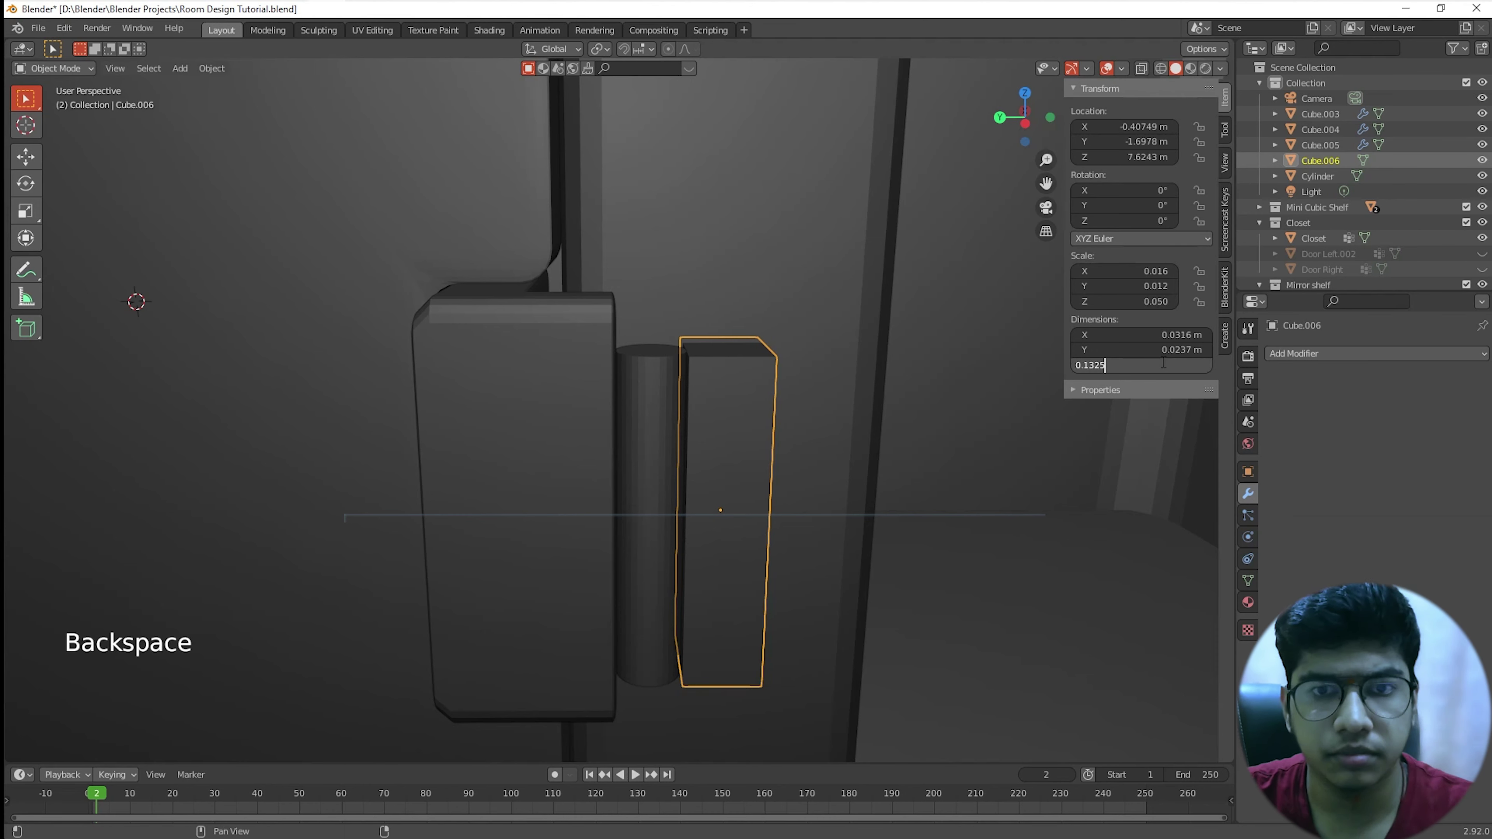
key(Return)
scroll(904, 463, down, 1)
scroll(905, 463, up, 1)
middle_drag(905, 463, 893, 463)
scroll(893, 463, down, 1)
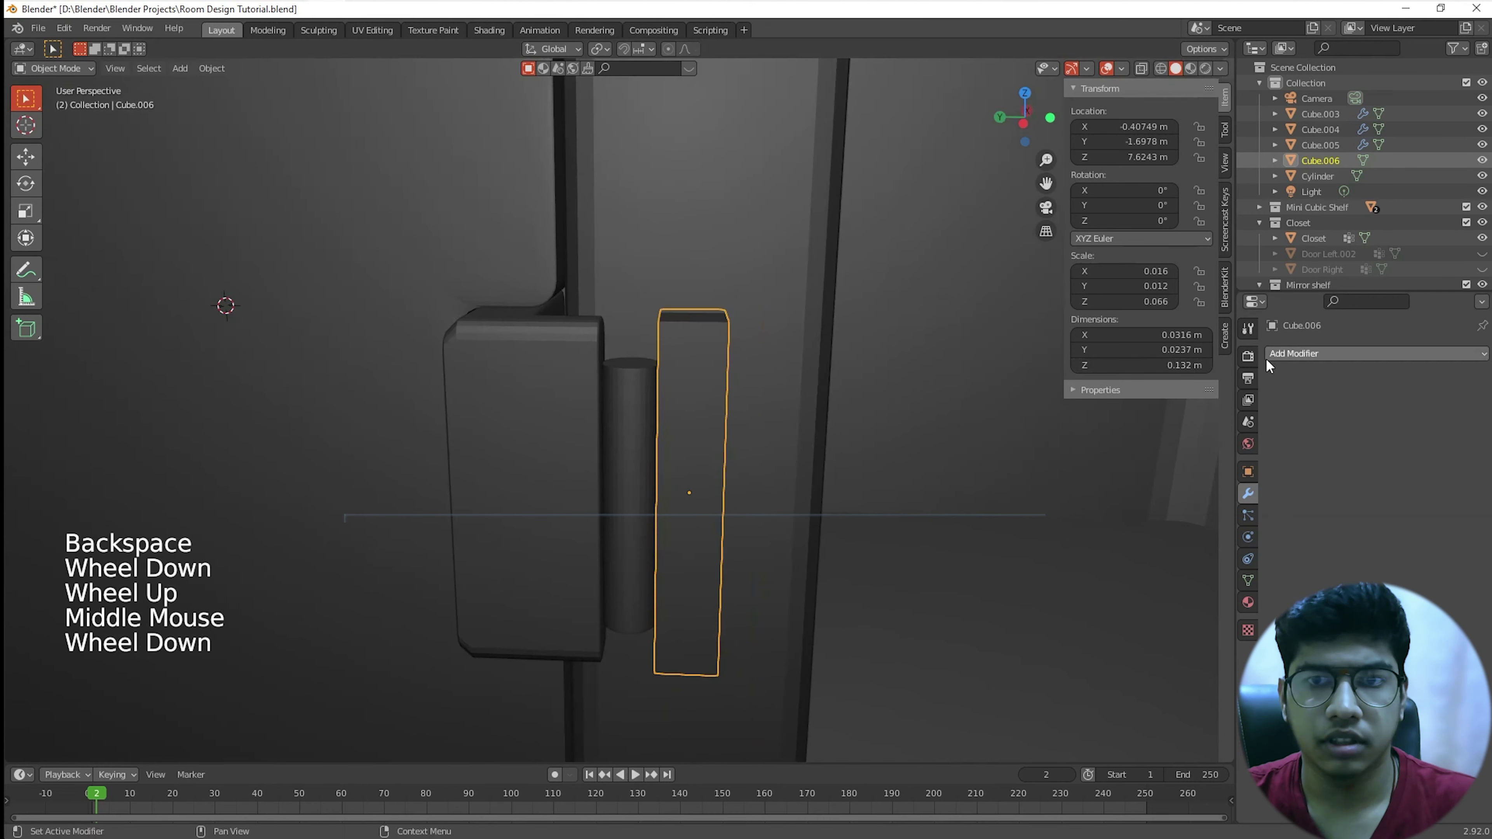
Step: Add a Bevel modifier with 5 segments to the block beside the cylinder
click(1293, 354)
click(1142, 414)
scroll(1187, 431, up, 1)
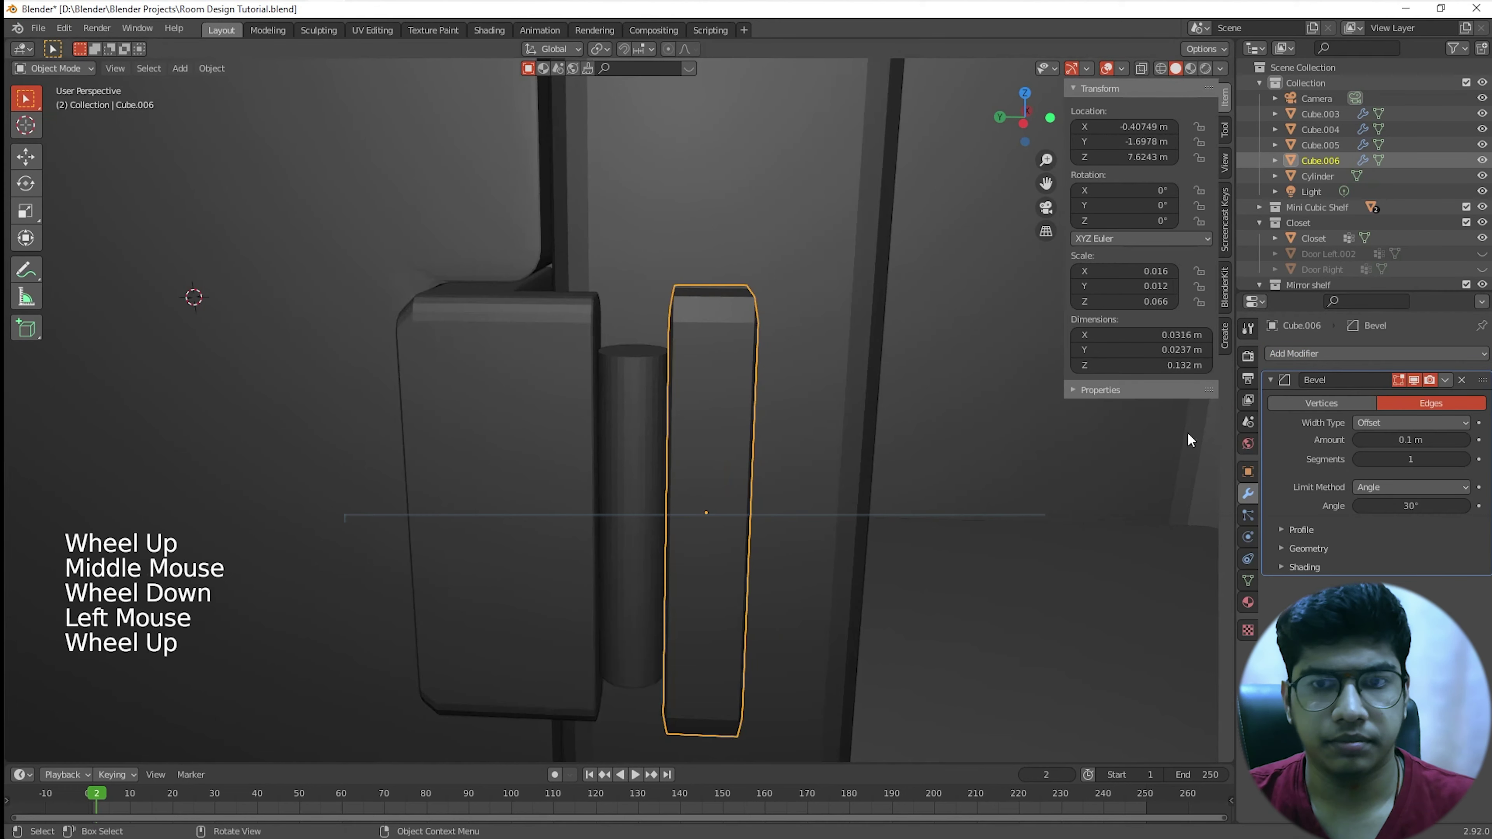
triple_click(1465, 459)
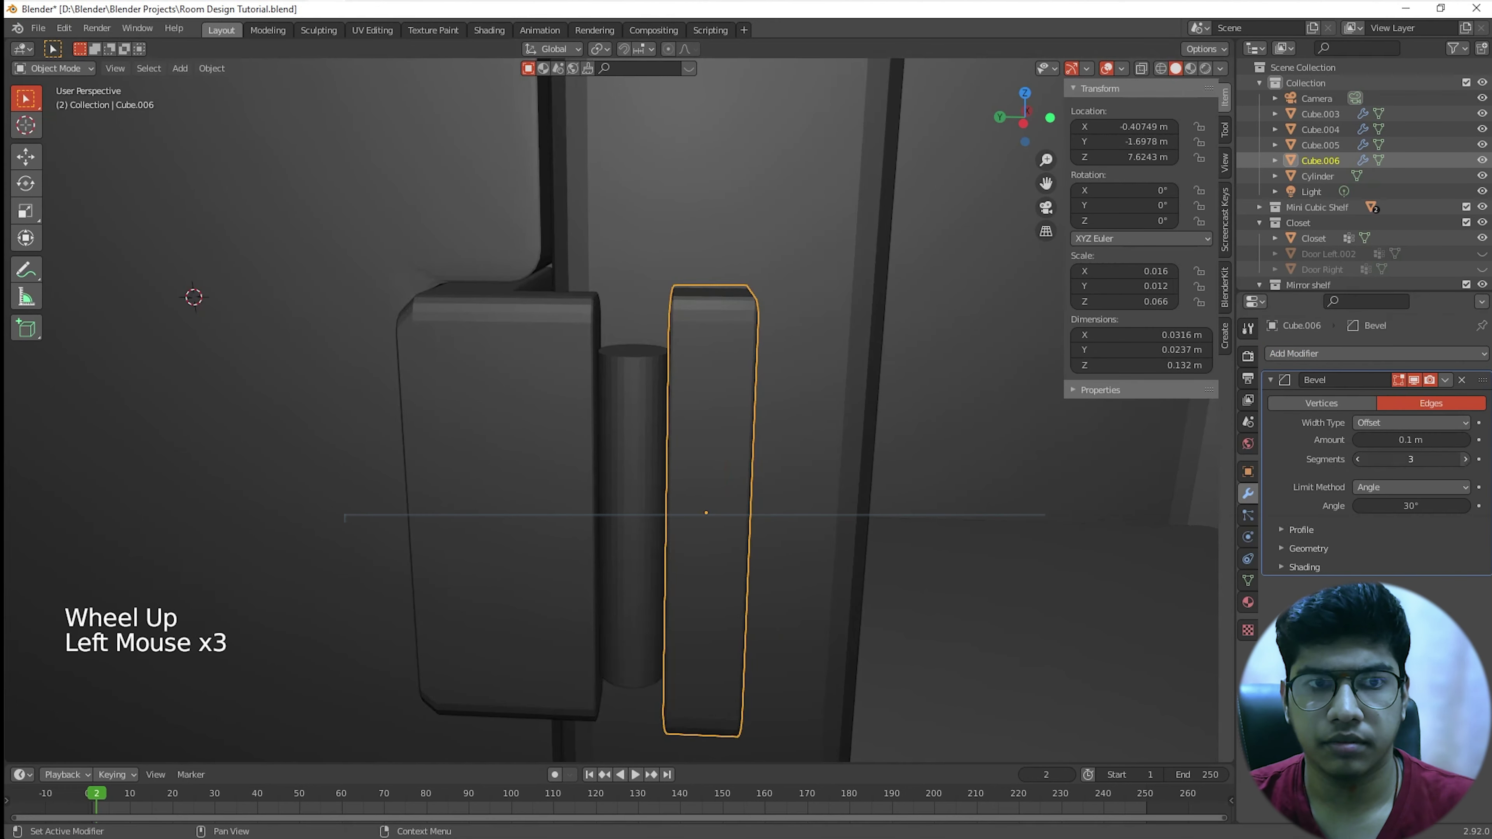
click(1465, 459)
middle_drag(725, 557, 643, 583)
scroll(695, 581, up, 2)
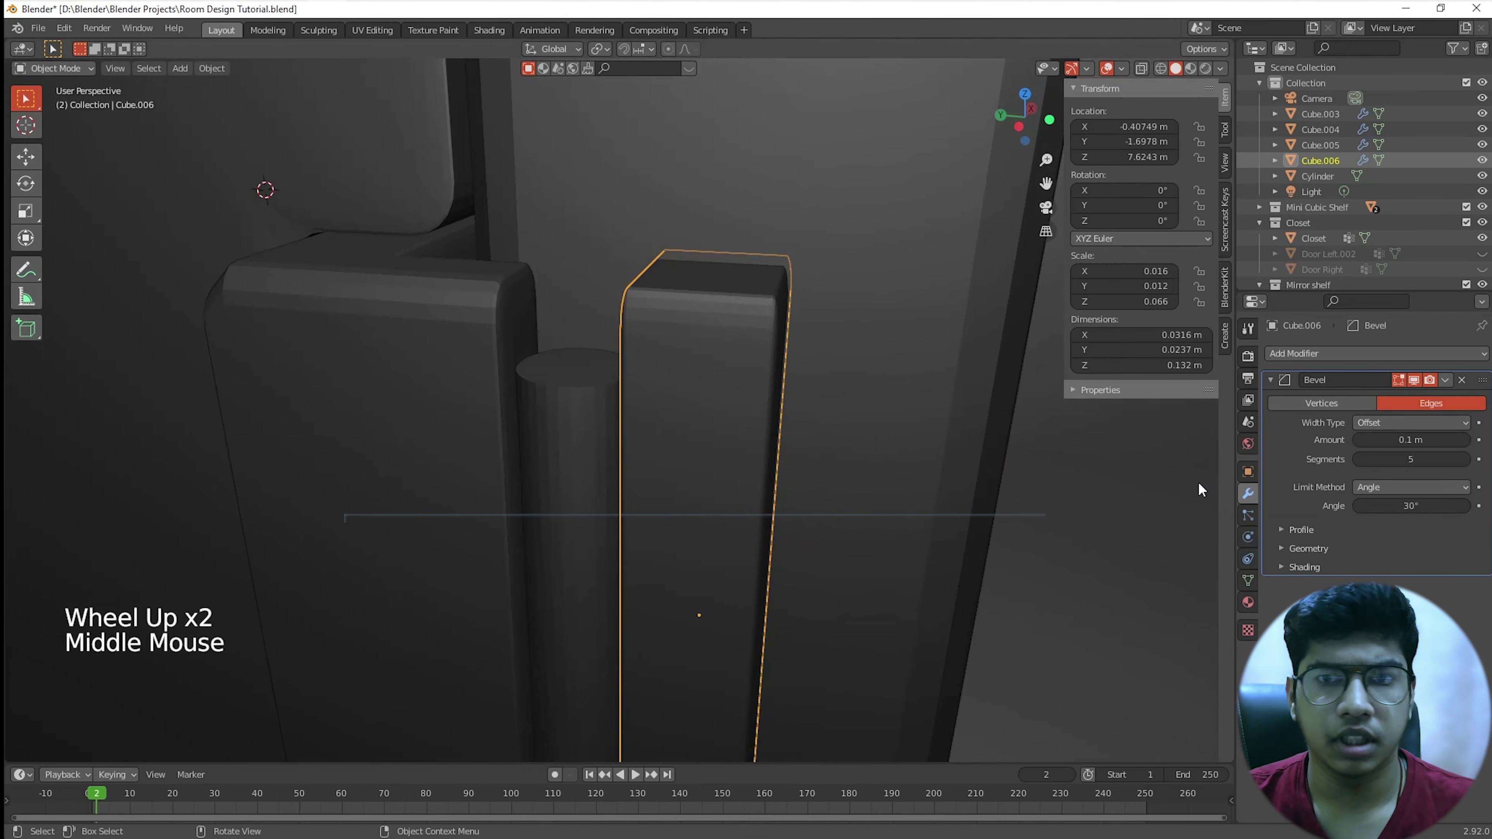
Step: Raise the handle piece's Bevel modifier to 5 segments
click(336, 383)
middle_drag(336, 383, 400, 379)
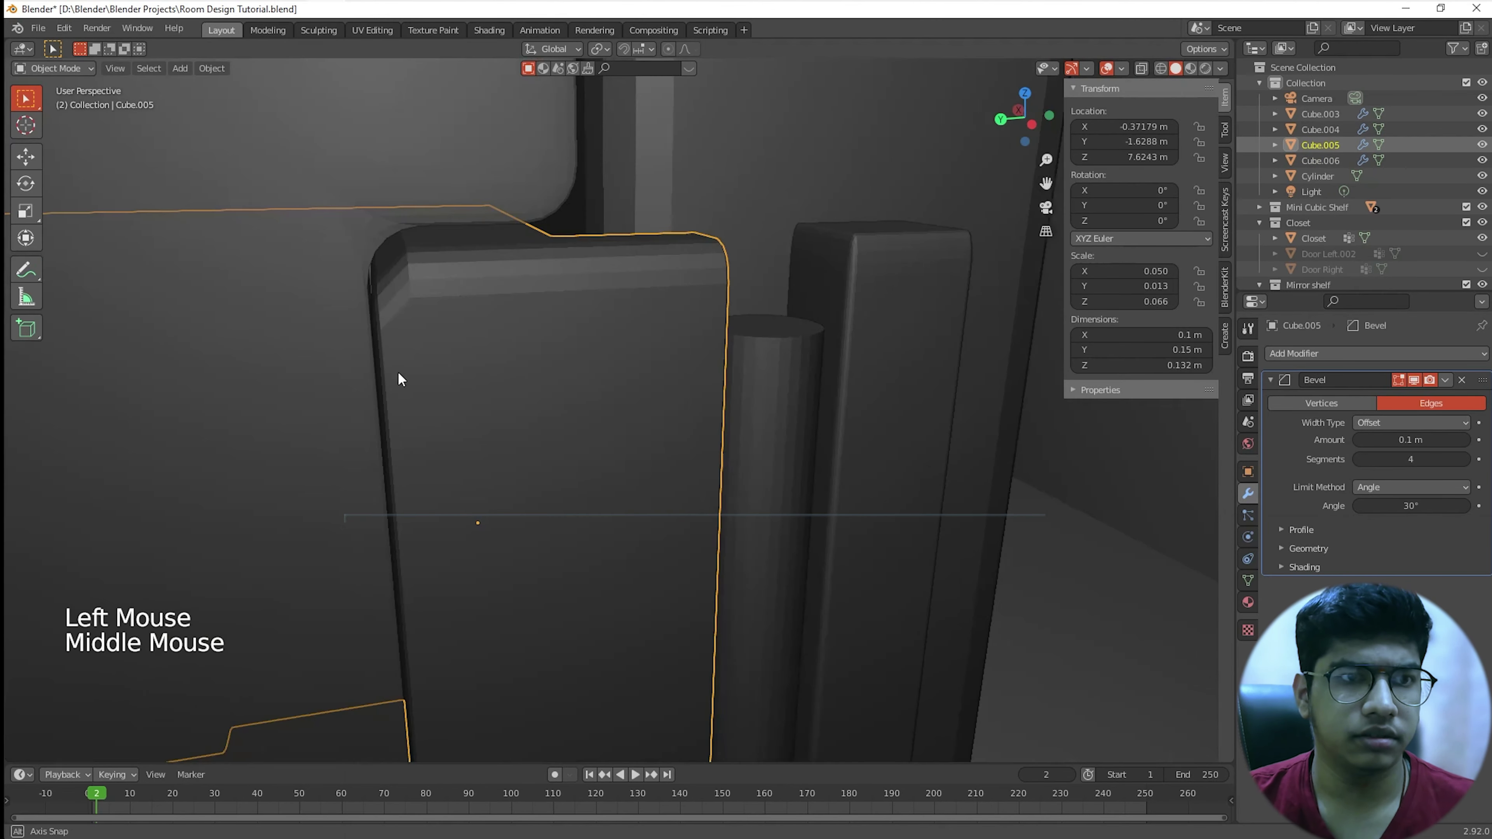
click(1465, 459)
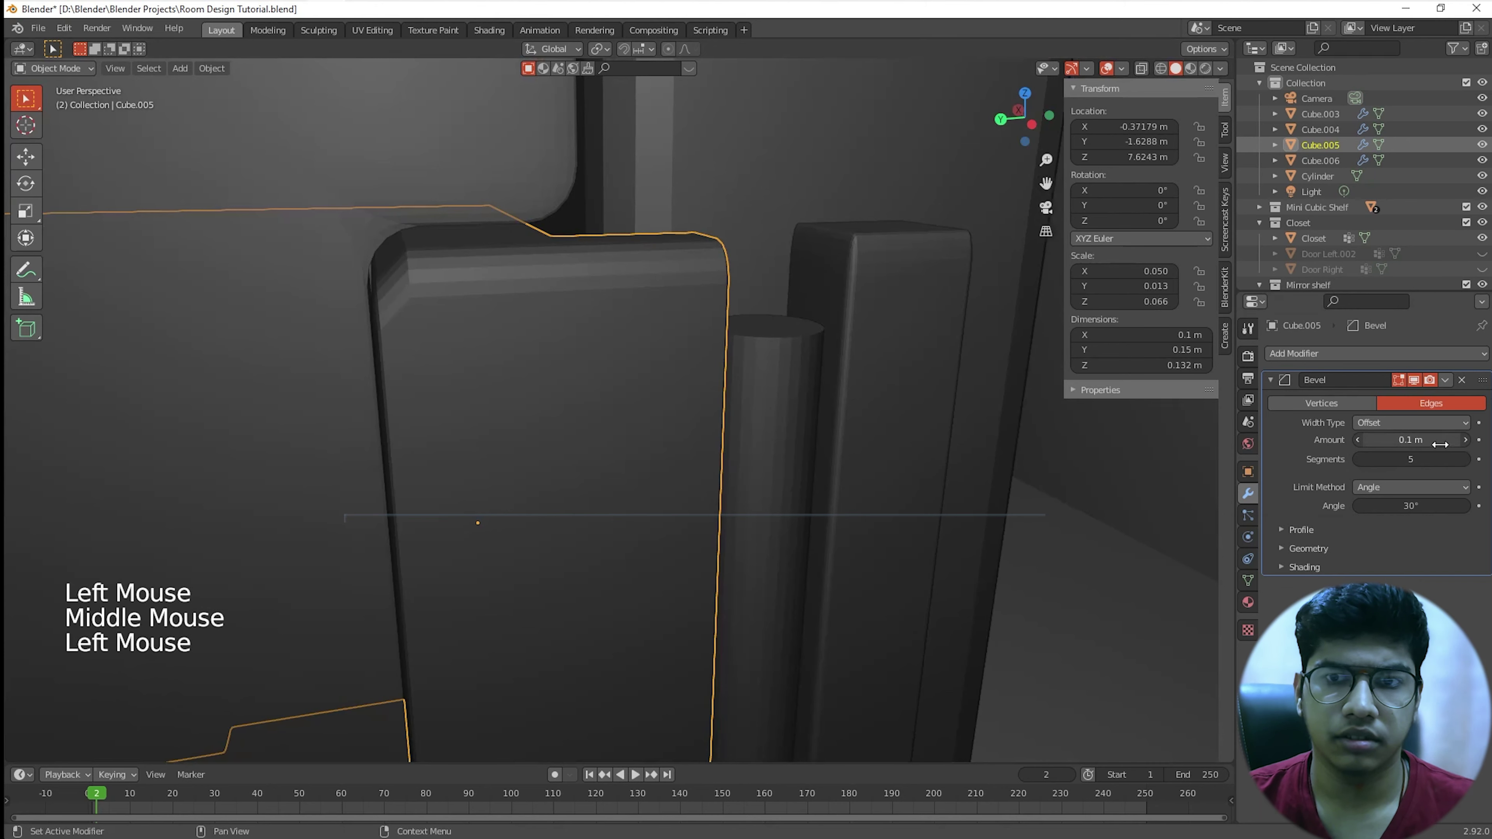
Step: Try a Bevel amount of 0.03 m on the handle piece and return it to 0.1 m
drag(1440, 444, 1404, 444)
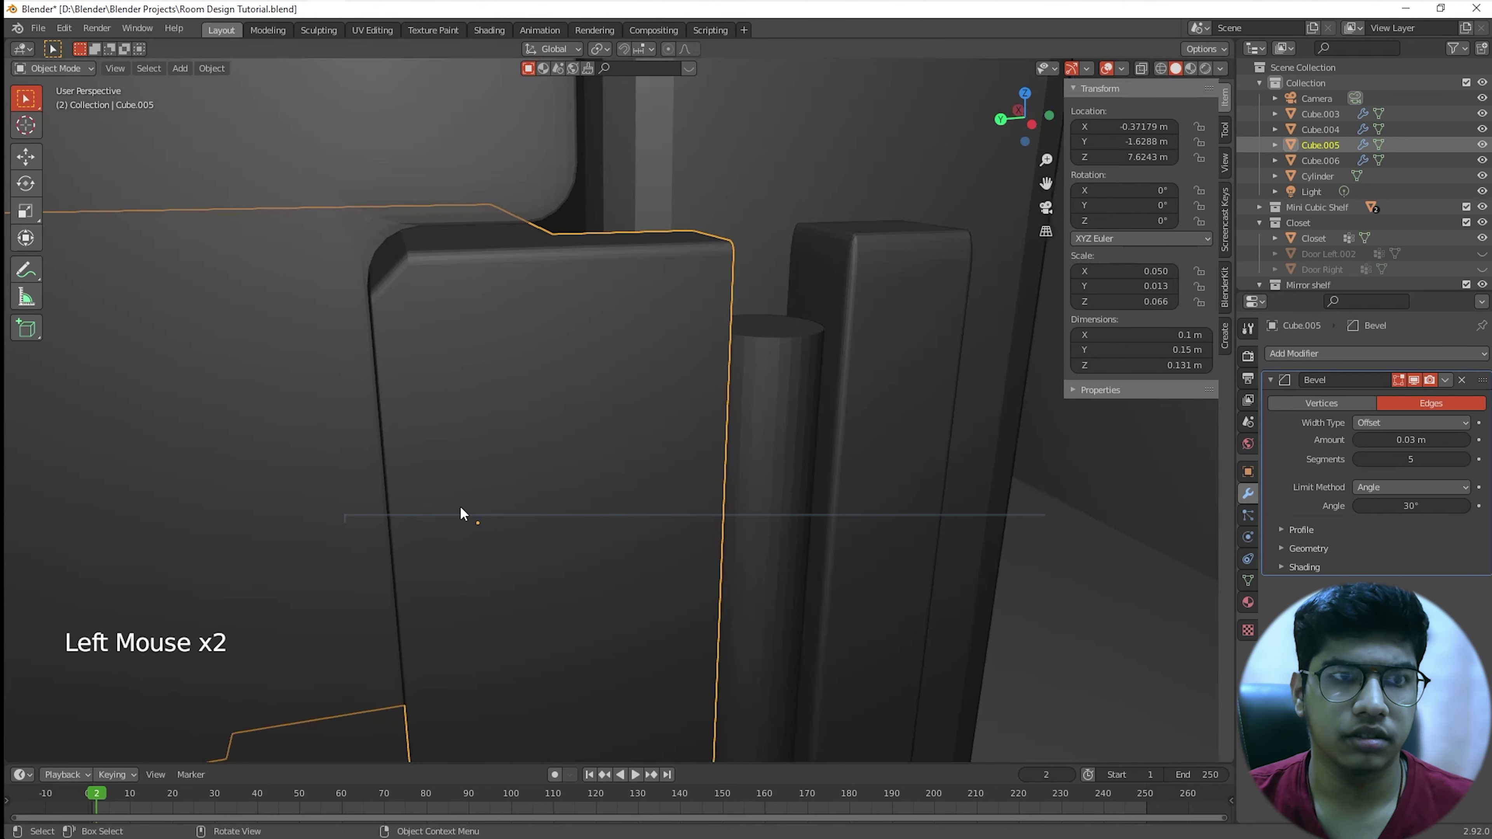
middle_drag(459, 506, 459, 499)
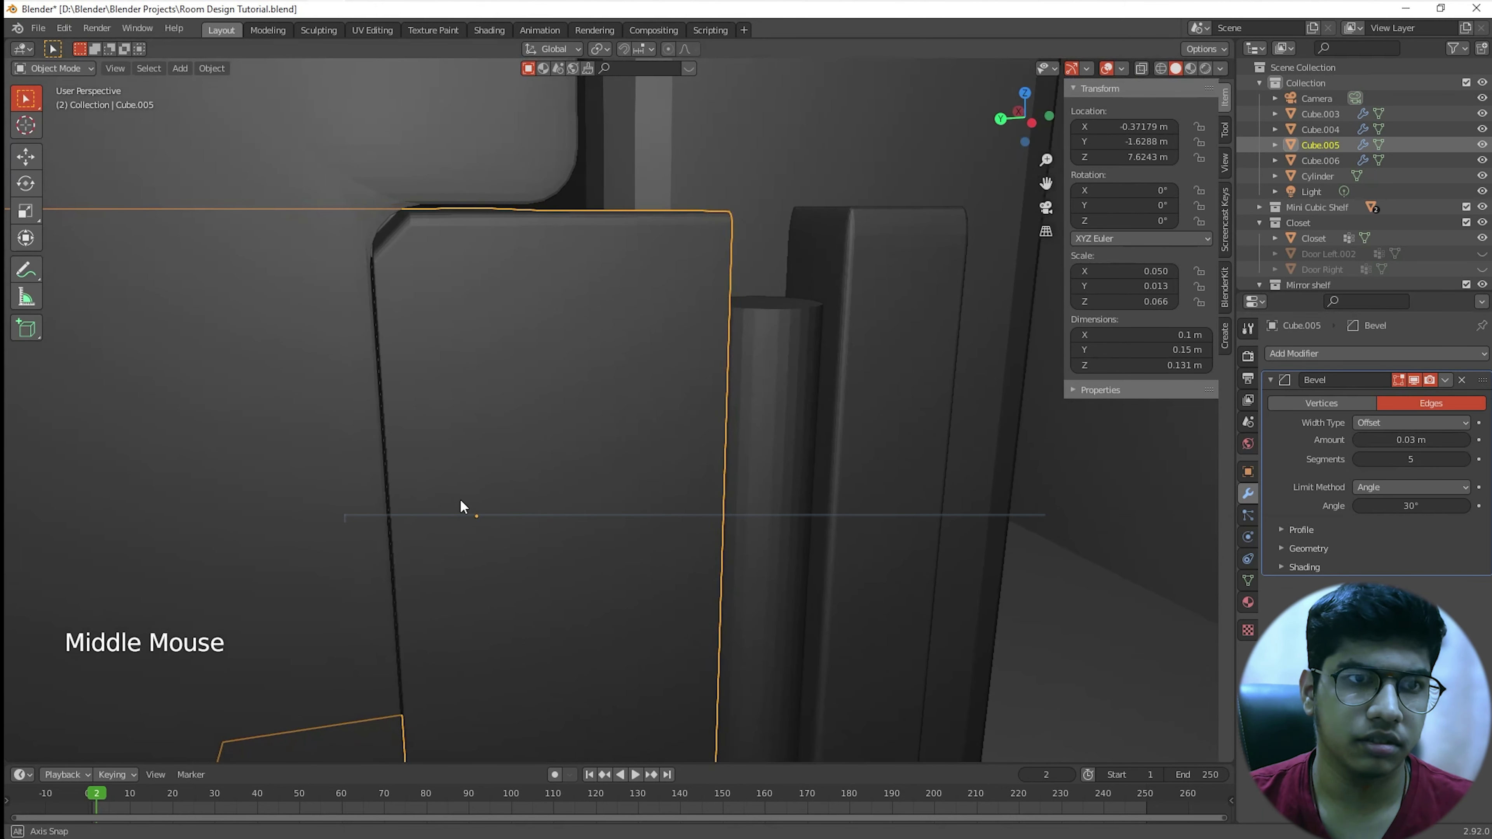
mouse_move(1411, 439)
mouse_down()
mouse_move(1462, 439)
mouse_move(1397, 439)
mouse_move(1436, 439)
mouse_up()
click(1396, 440)
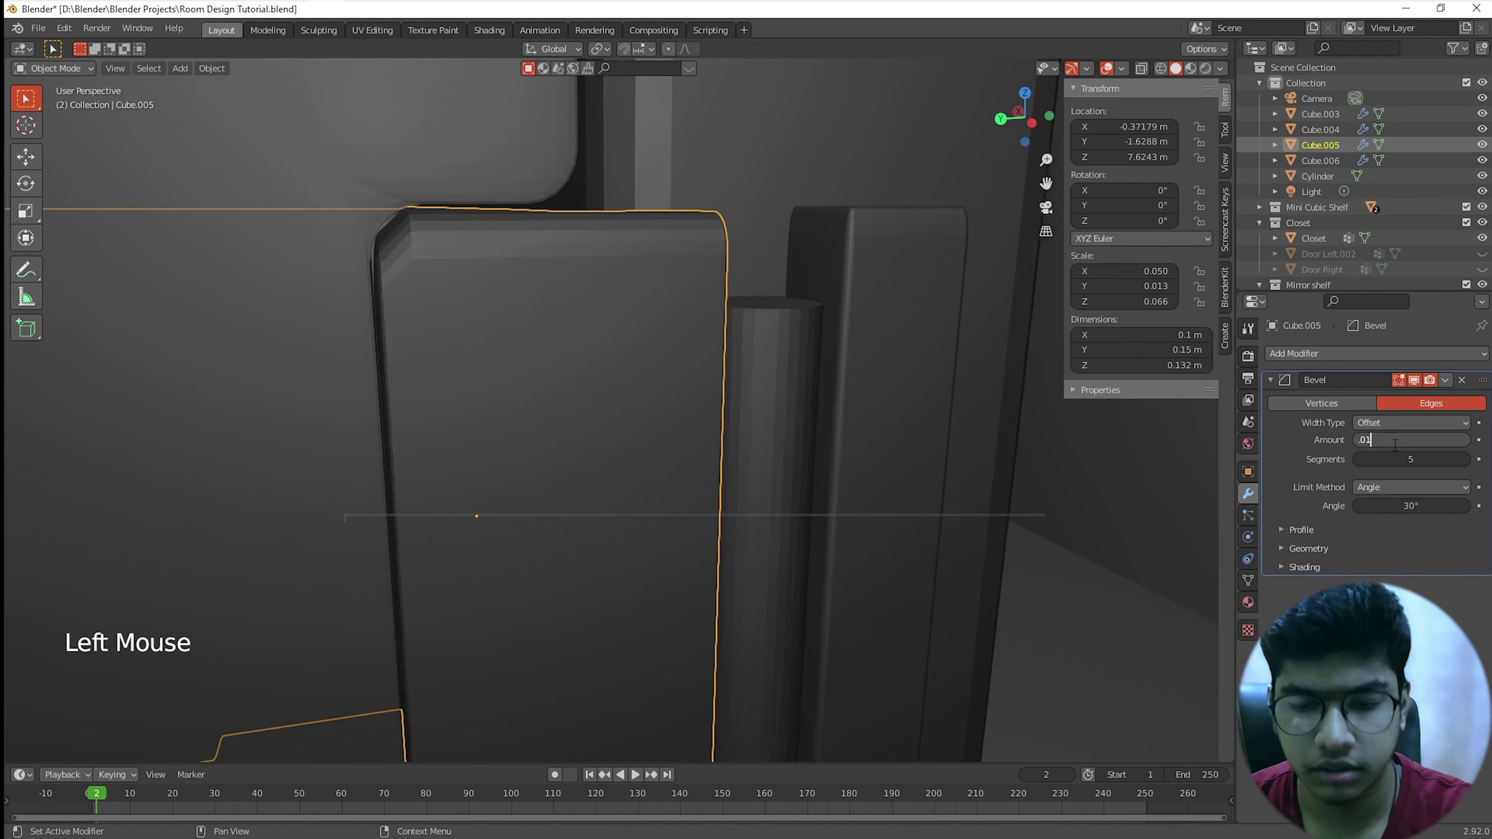
key(BackSpace)
key(BackSpace)
key(BackSpace)
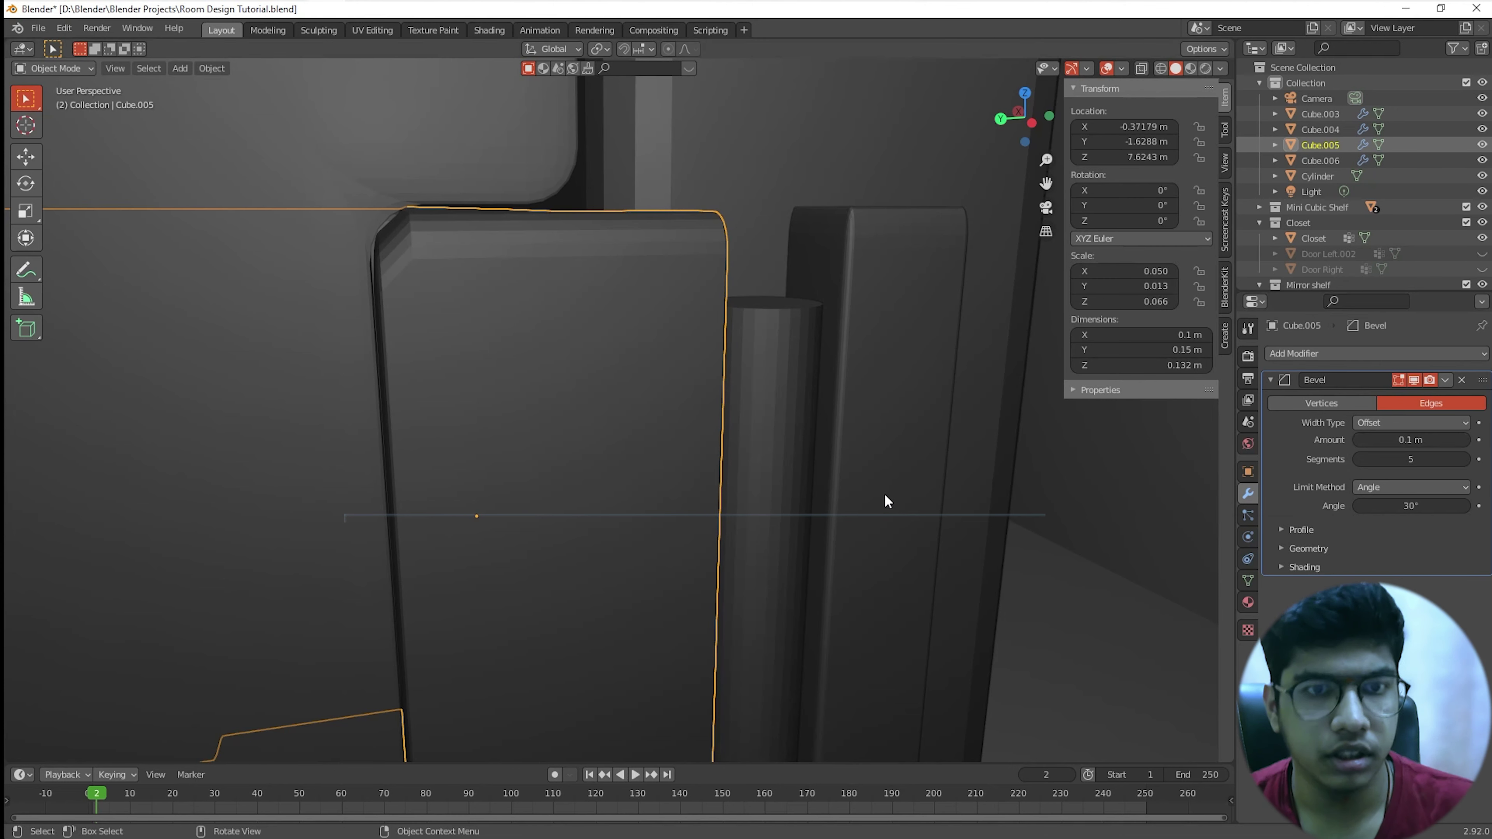
Step: Open the Bevel amount of the block beside the cylinder for editing
click(931, 394)
click(1409, 440)
drag(1410, 440, 1396, 439)
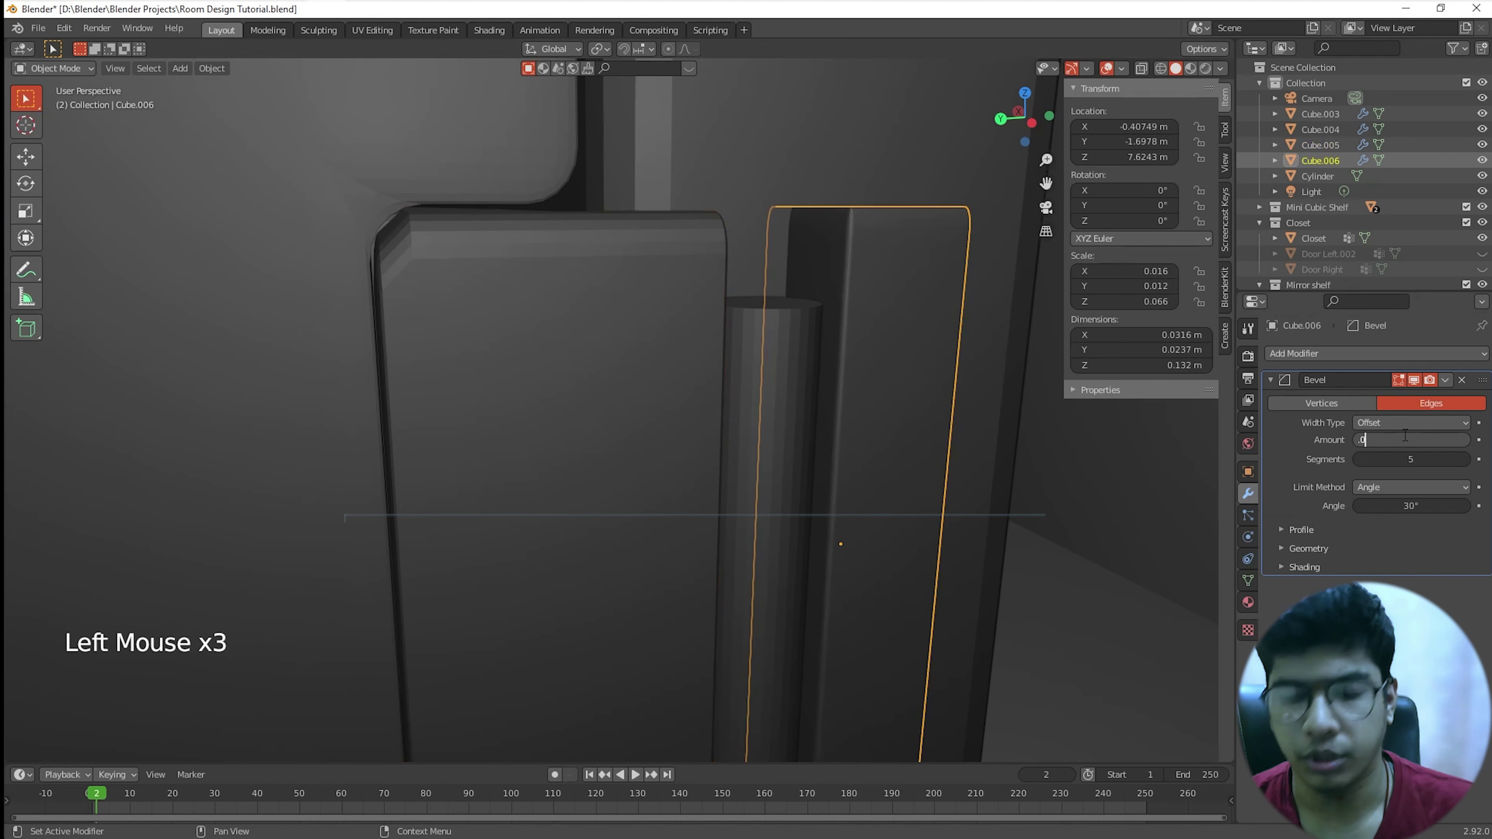
Step: Set the Bevel modifier amount on the narrow hinge plate Cube.006 to 0.025 m
text(1)
key(Return)
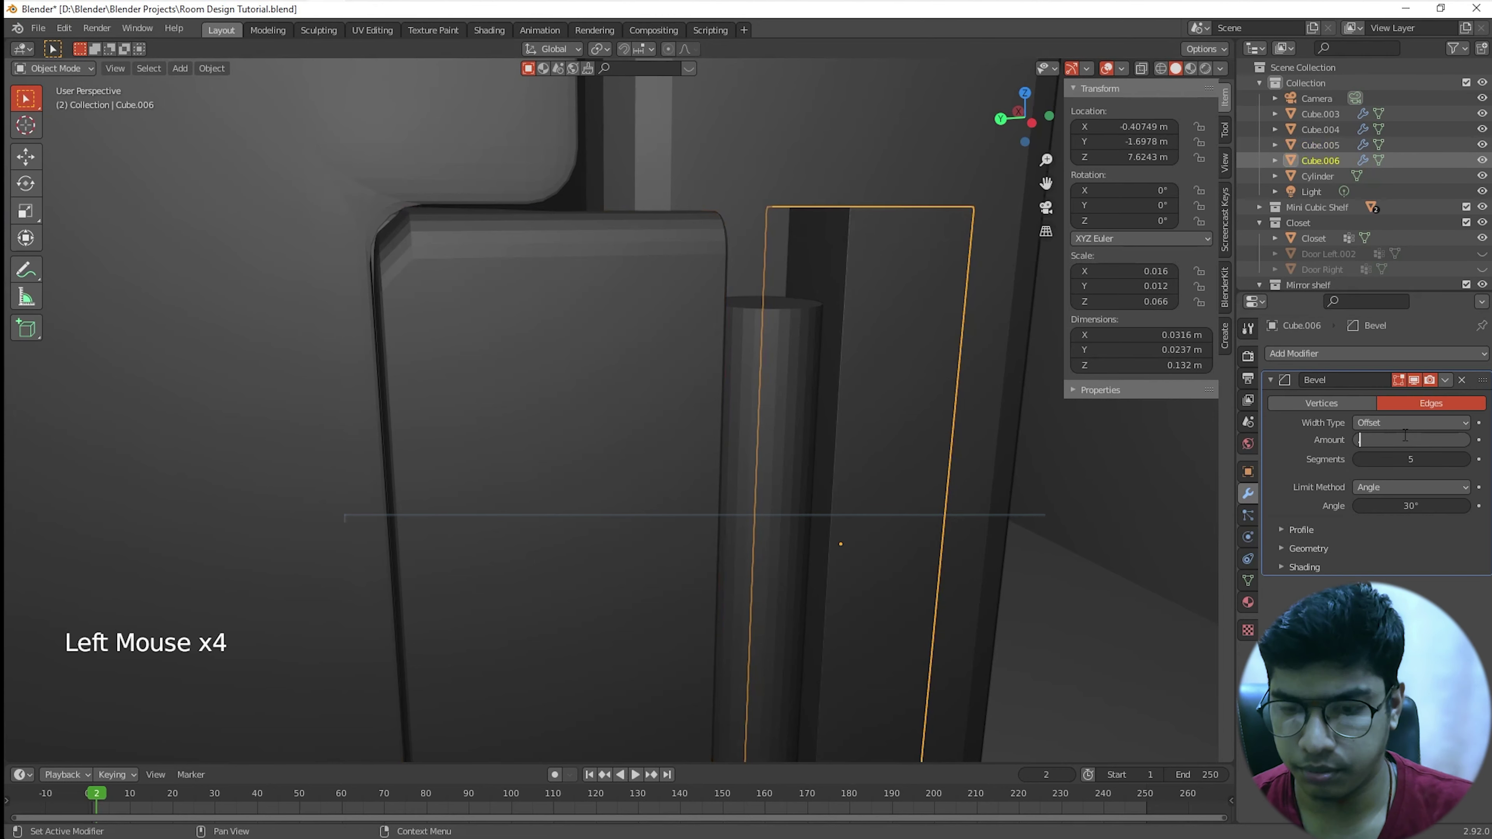
text(5)
key(Return)
Step: Add a Bevel modifier to the hinge's central cylinder and set its amount to 0.01 m
middle_drag(970, 436, 899, 436)
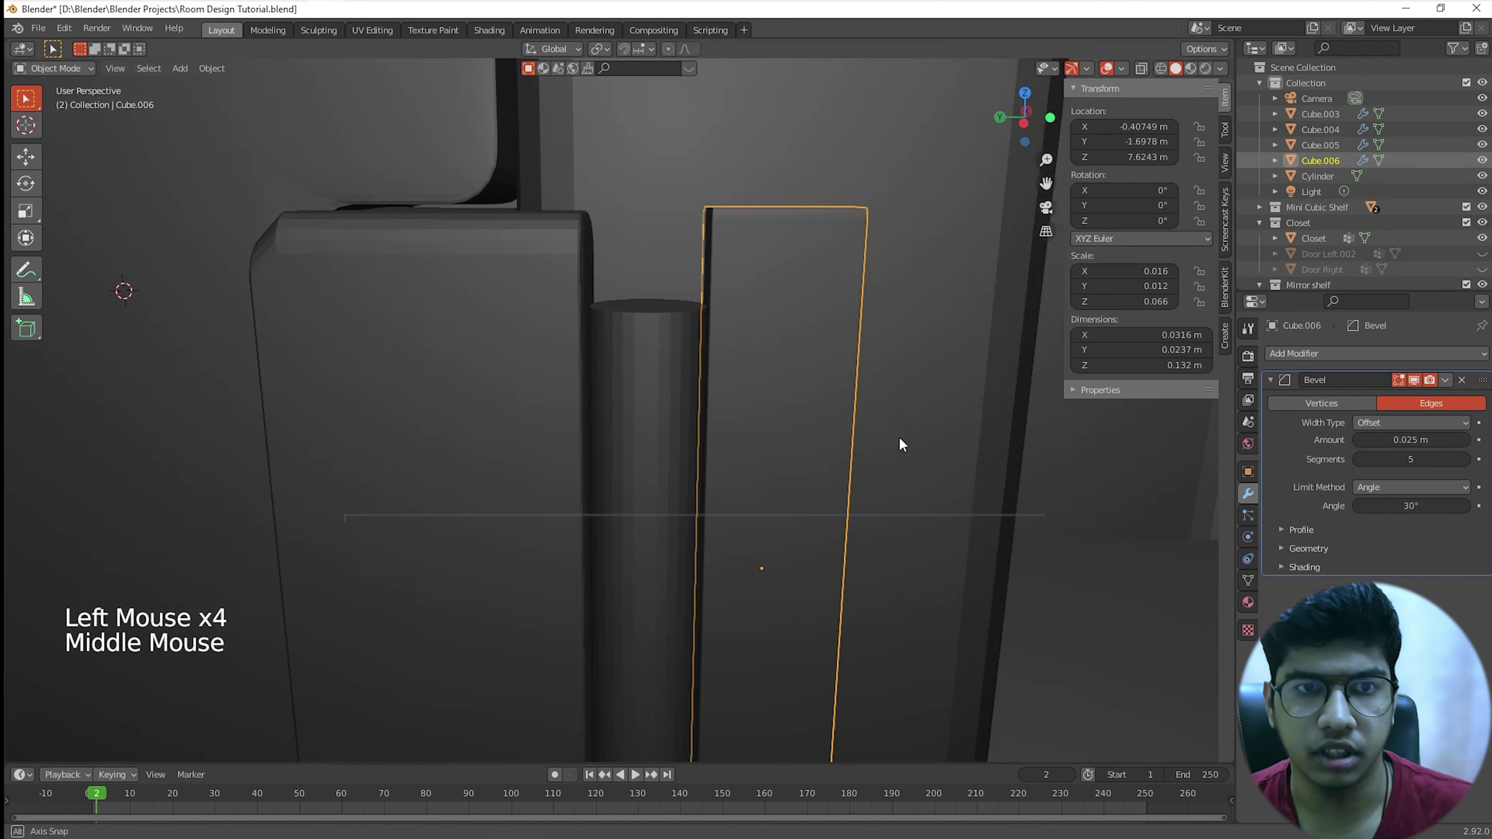
click(667, 388)
scroll(698, 403, down, 2)
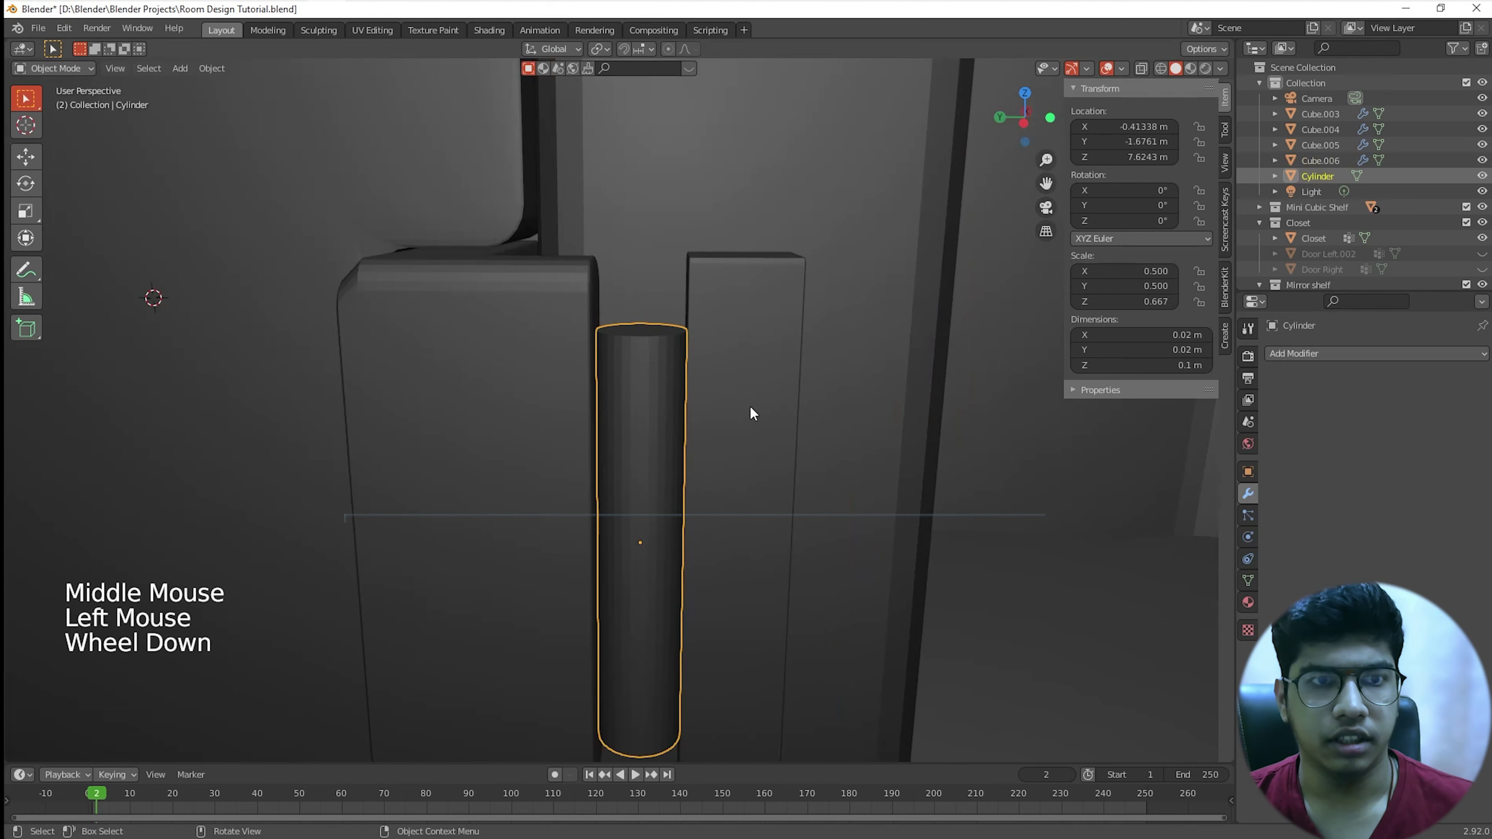
click(1310, 341)
click(1316, 353)
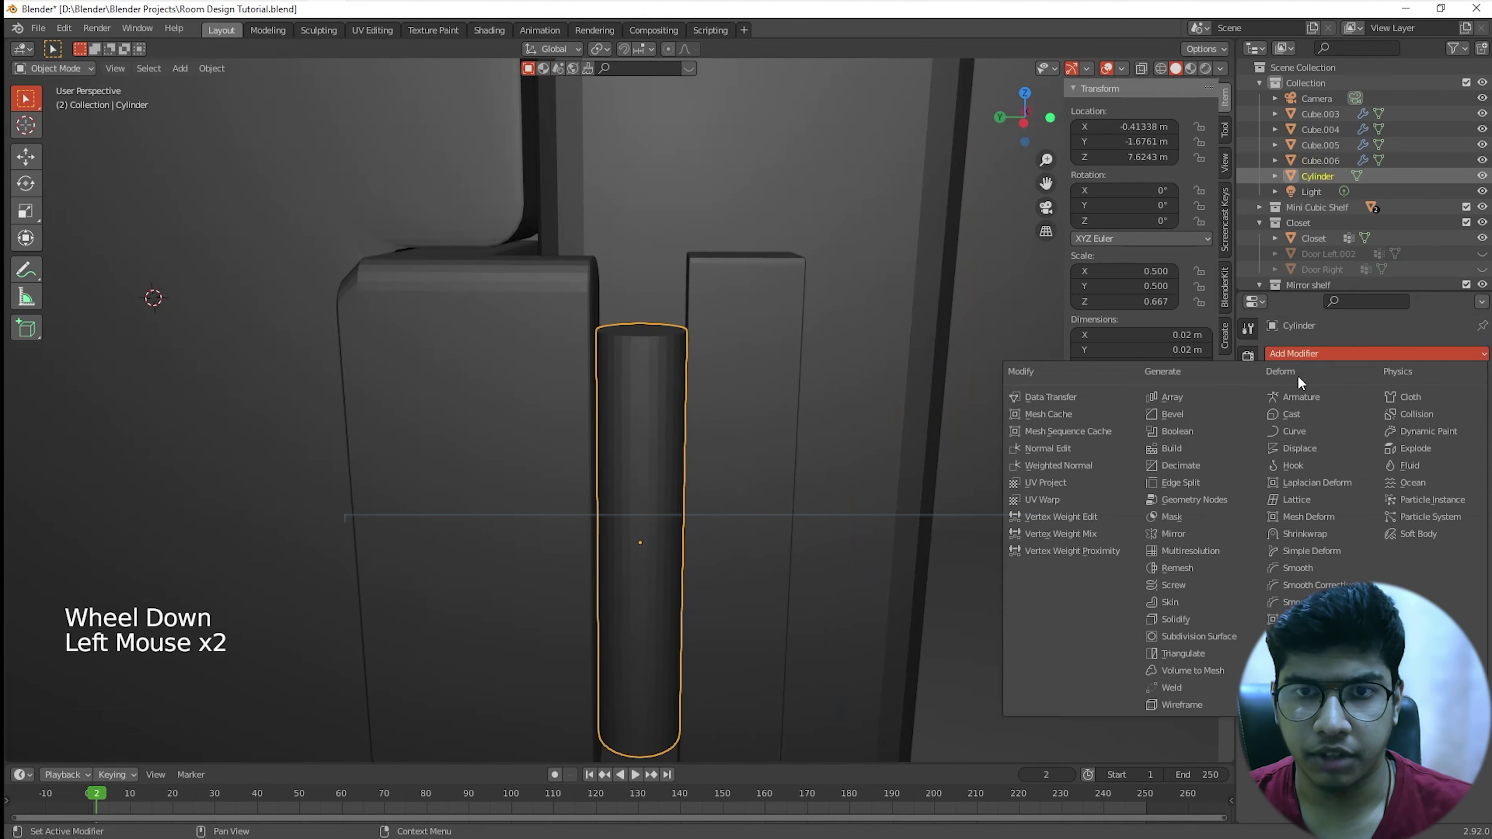
click(1181, 412)
scroll(765, 479, down, 1)
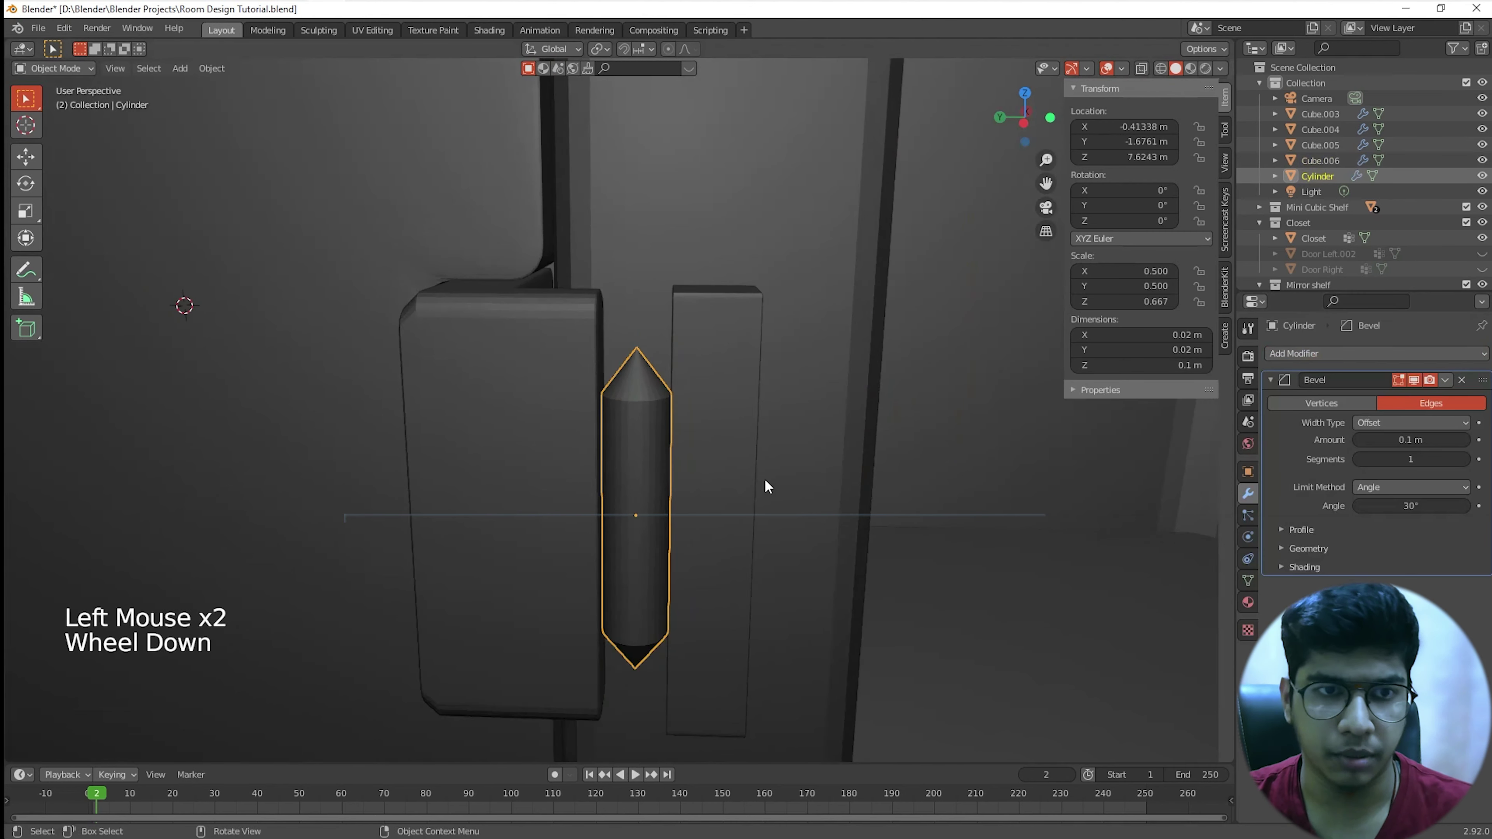
scroll(756, 427, up, 2)
shift+middle_drag(757, 434, 746, 360)
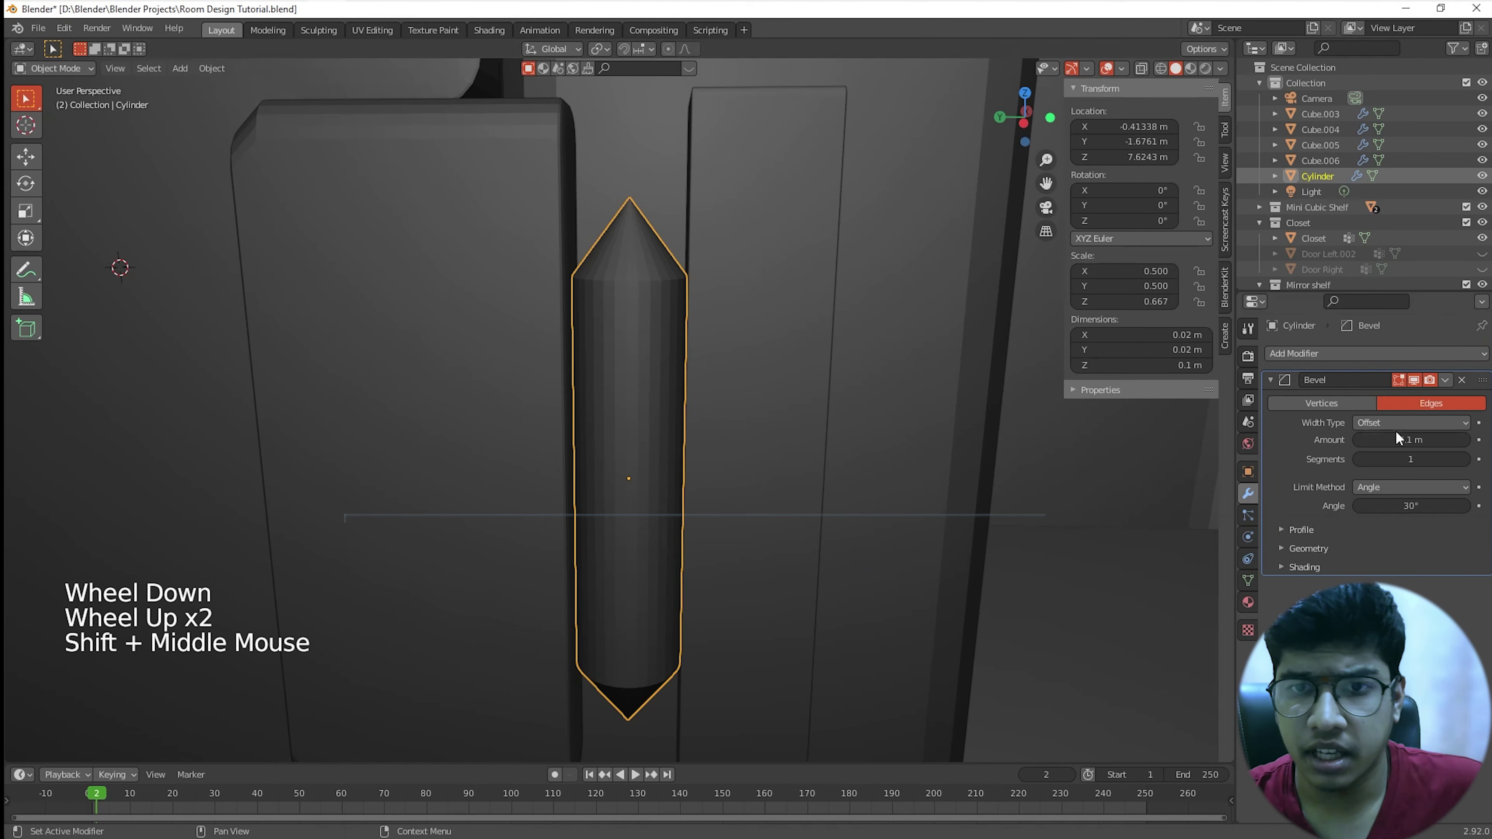
mouse_move(1401, 440)
mouse_down()
mouse_move(1375, 439)
mouse_move(1417, 448)
mouse_up()
Step: Set the cylinder's Z dimension to 0.132 m
middle_drag(772, 363, 817, 359)
scroll(772, 360, down, 2)
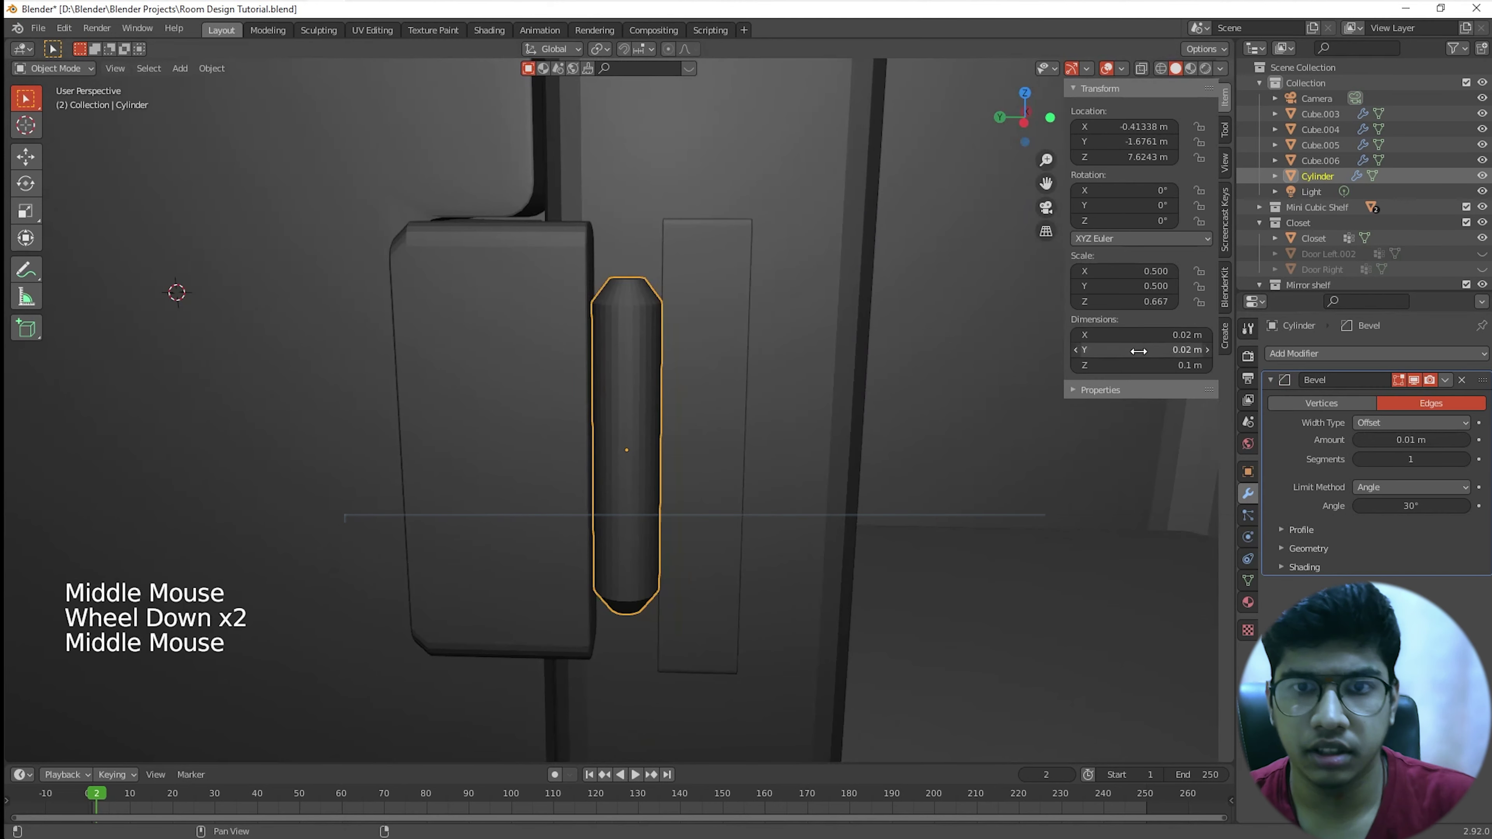
click(1157, 365)
text(0)
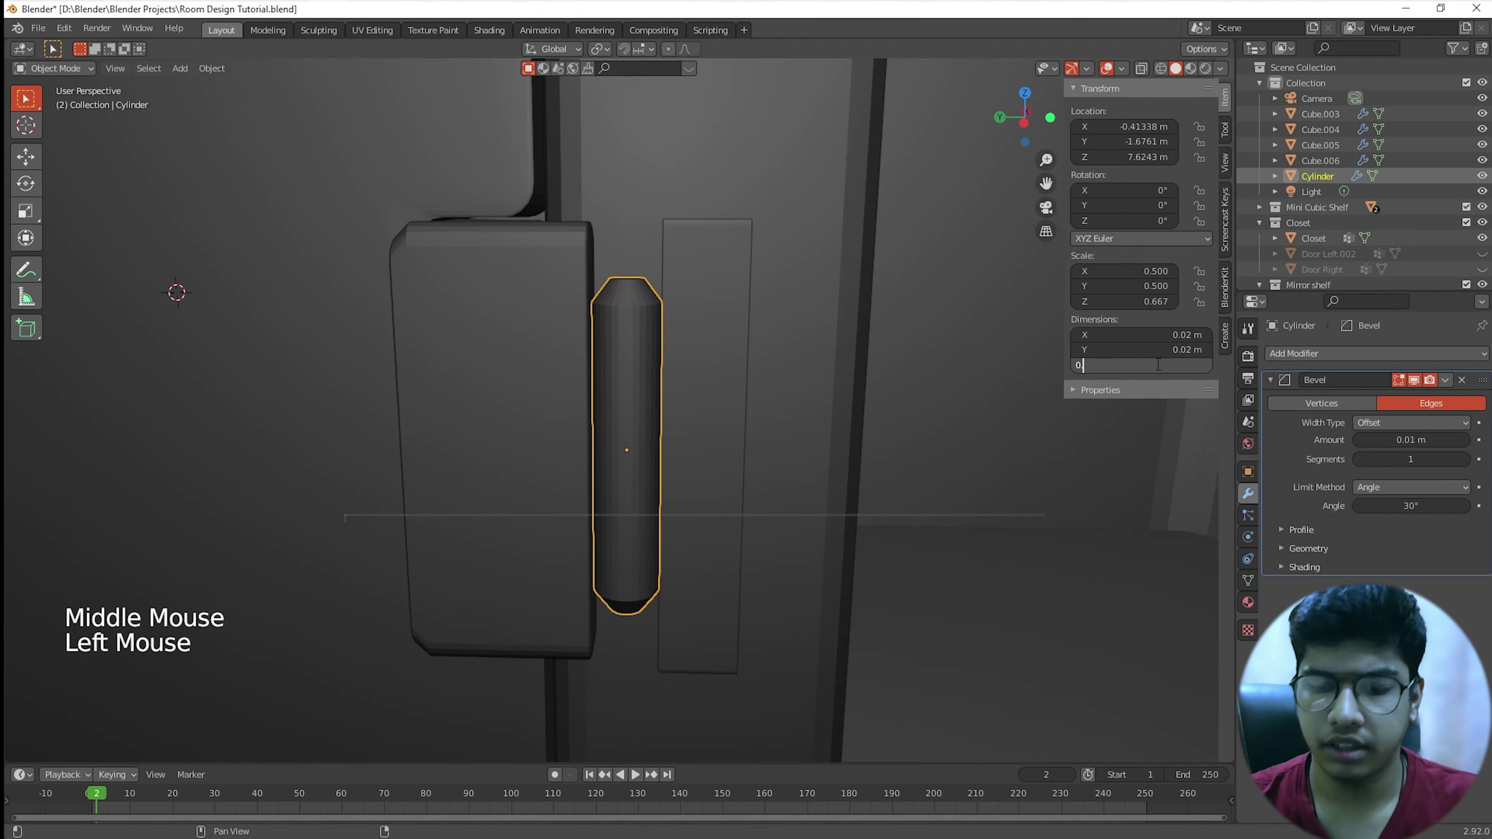
text(.132)
key(Return)
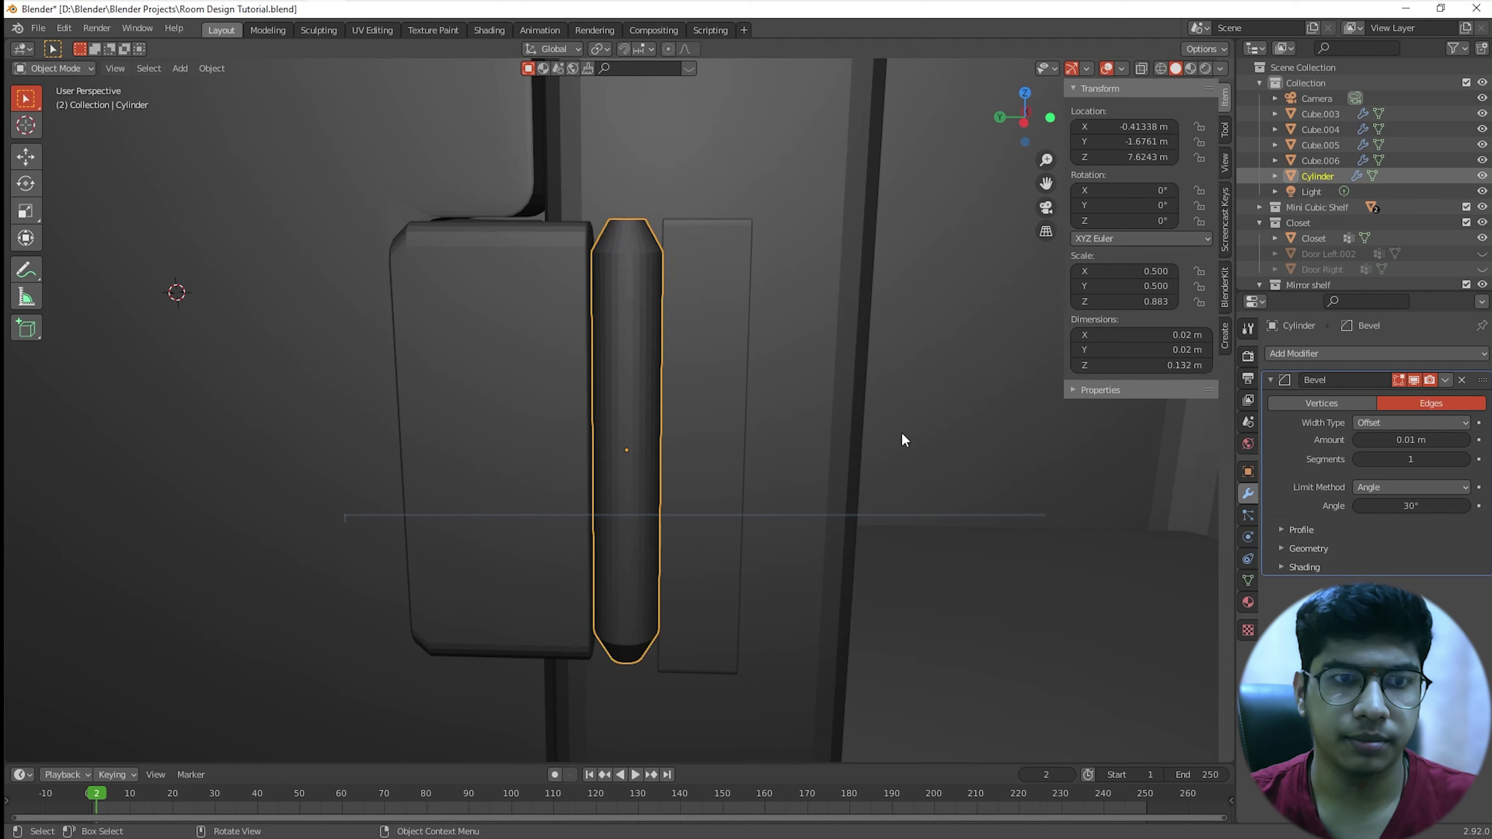
Step: Raise the cylinder's Bevel modifier segments to 5
scroll(901, 431, up, 2)
mouse_move(902, 431)
shift+middle_down()
mouse_move(872, 440)
mouse_move(885, 449)
shift+middle_up()
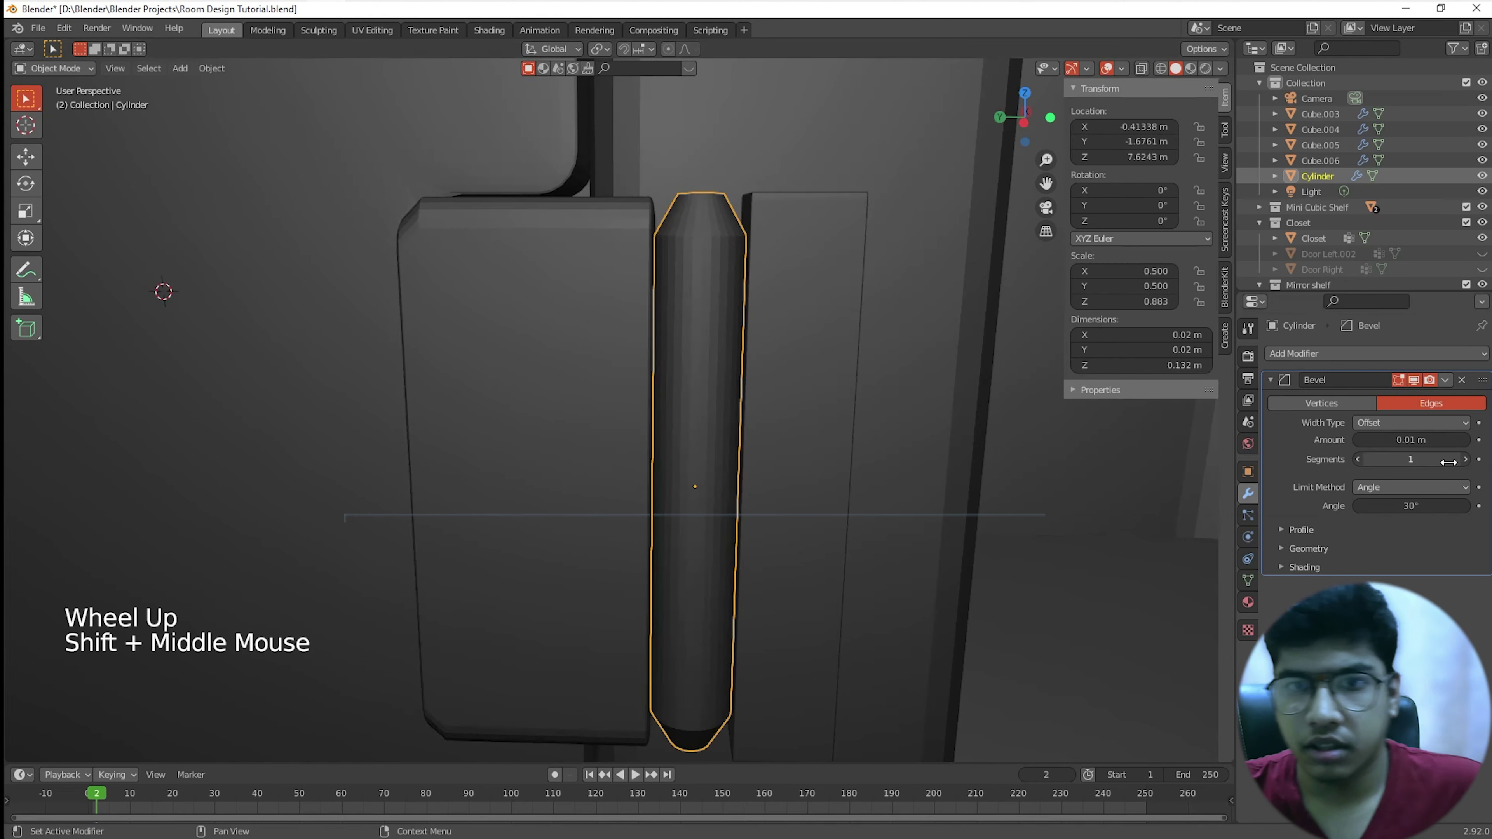
click(1469, 461)
click(1469, 461)
click(1469, 462)
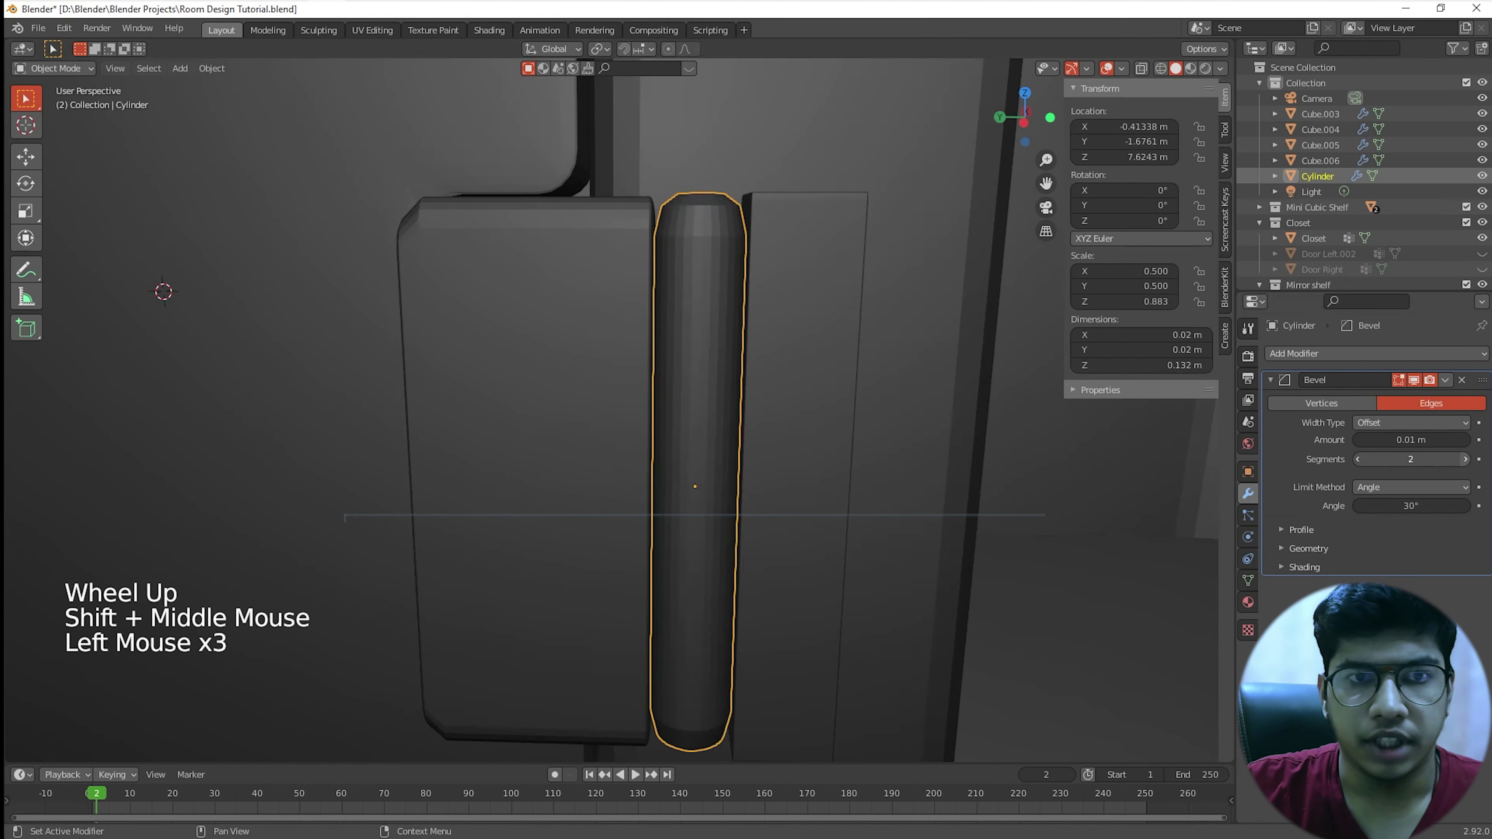
click(1466, 460)
click(1467, 460)
Step: Add four evenly spaced horizontal loop cuts around the cylinder in Edit Mode, without sliding them
key(Tab)
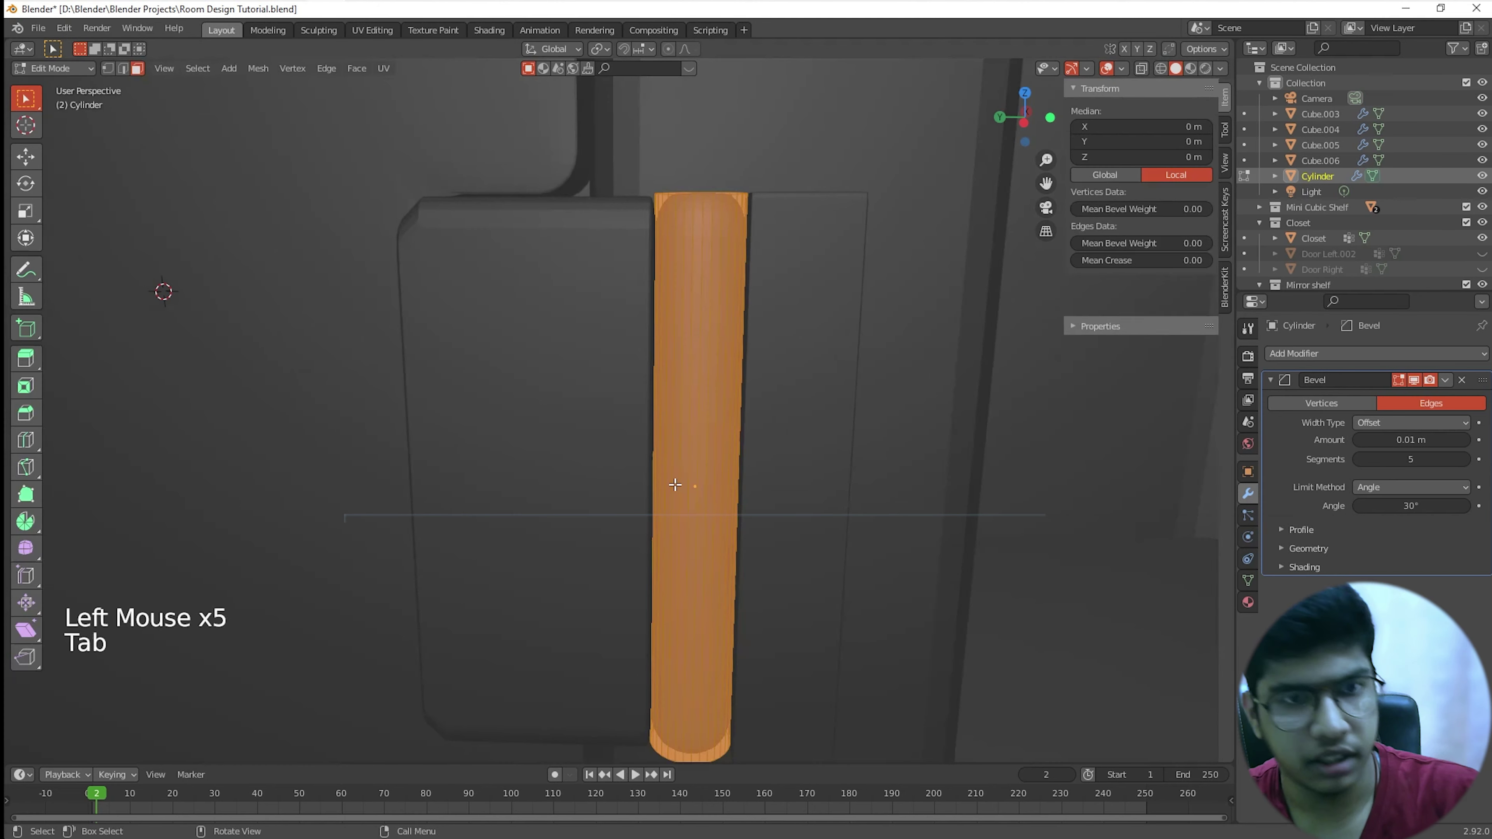
key(ctrl+r)
scroll(718, 436, up, 4)
scroll(719, 436, down, 1)
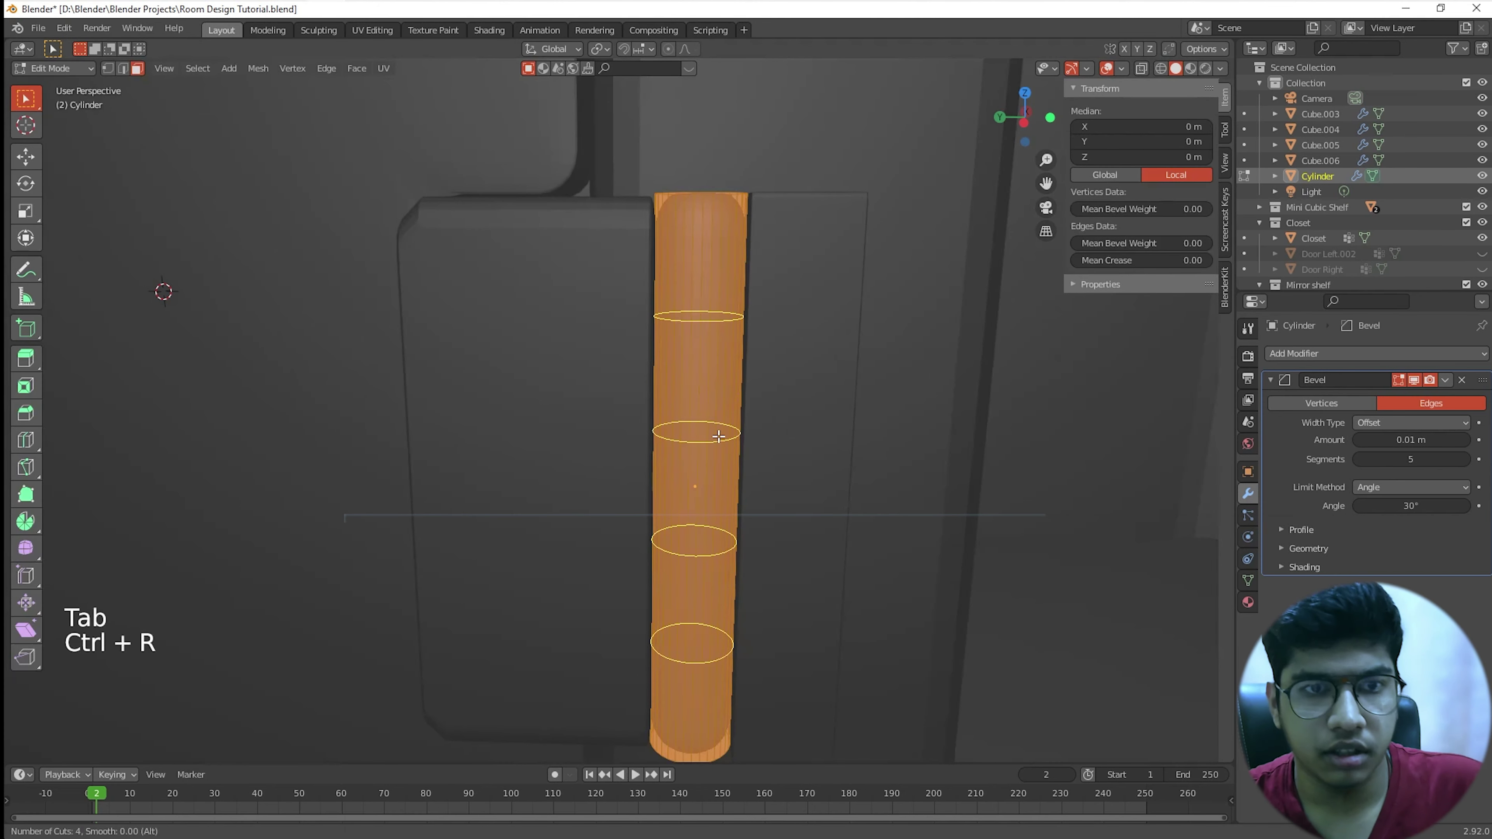
click(719, 436)
right_click(719, 436)
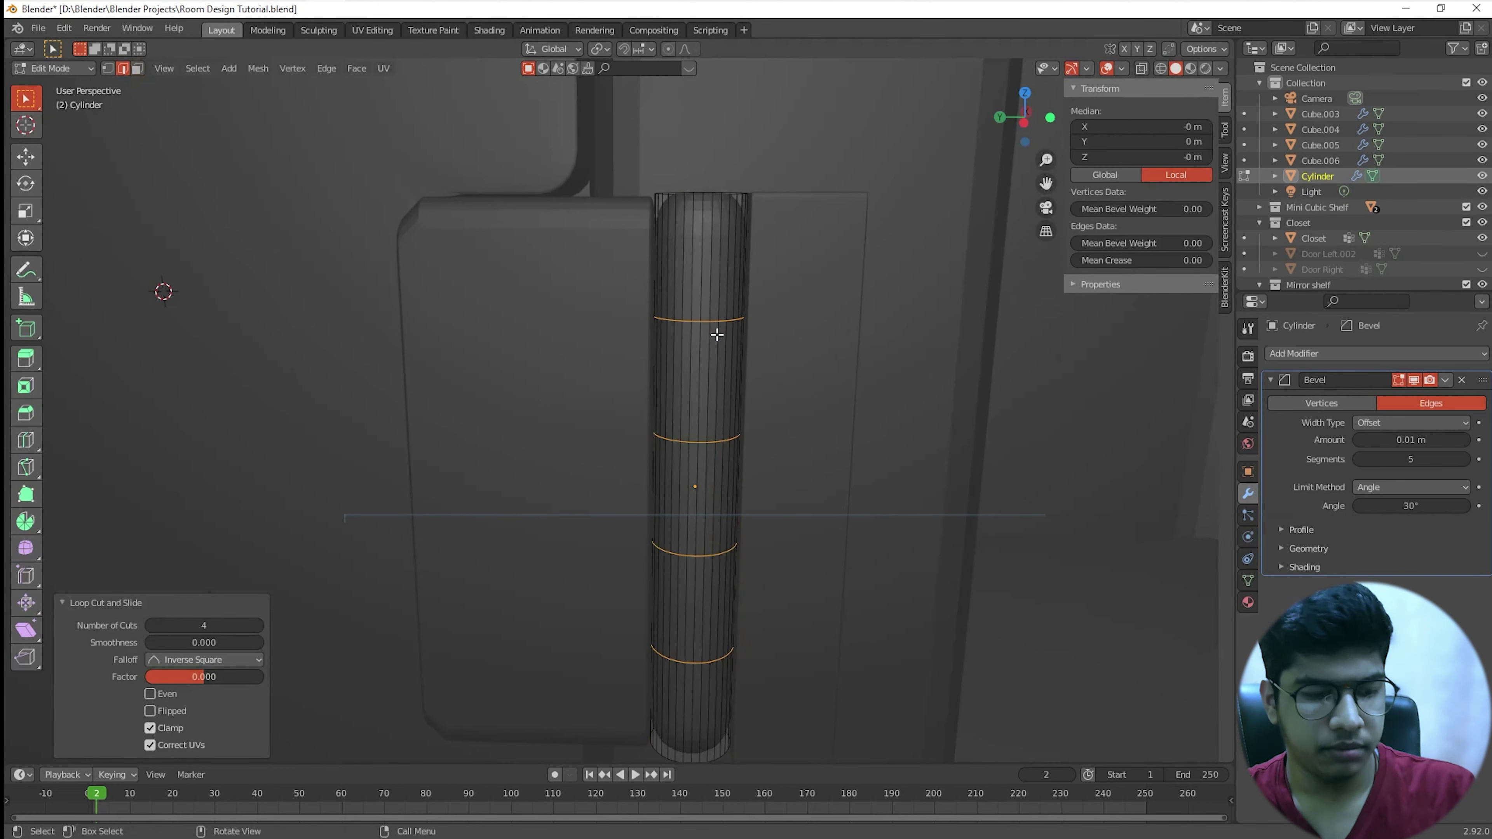
Step: Switch the viewport to wireframe shading while editing the cylinder
key(z)
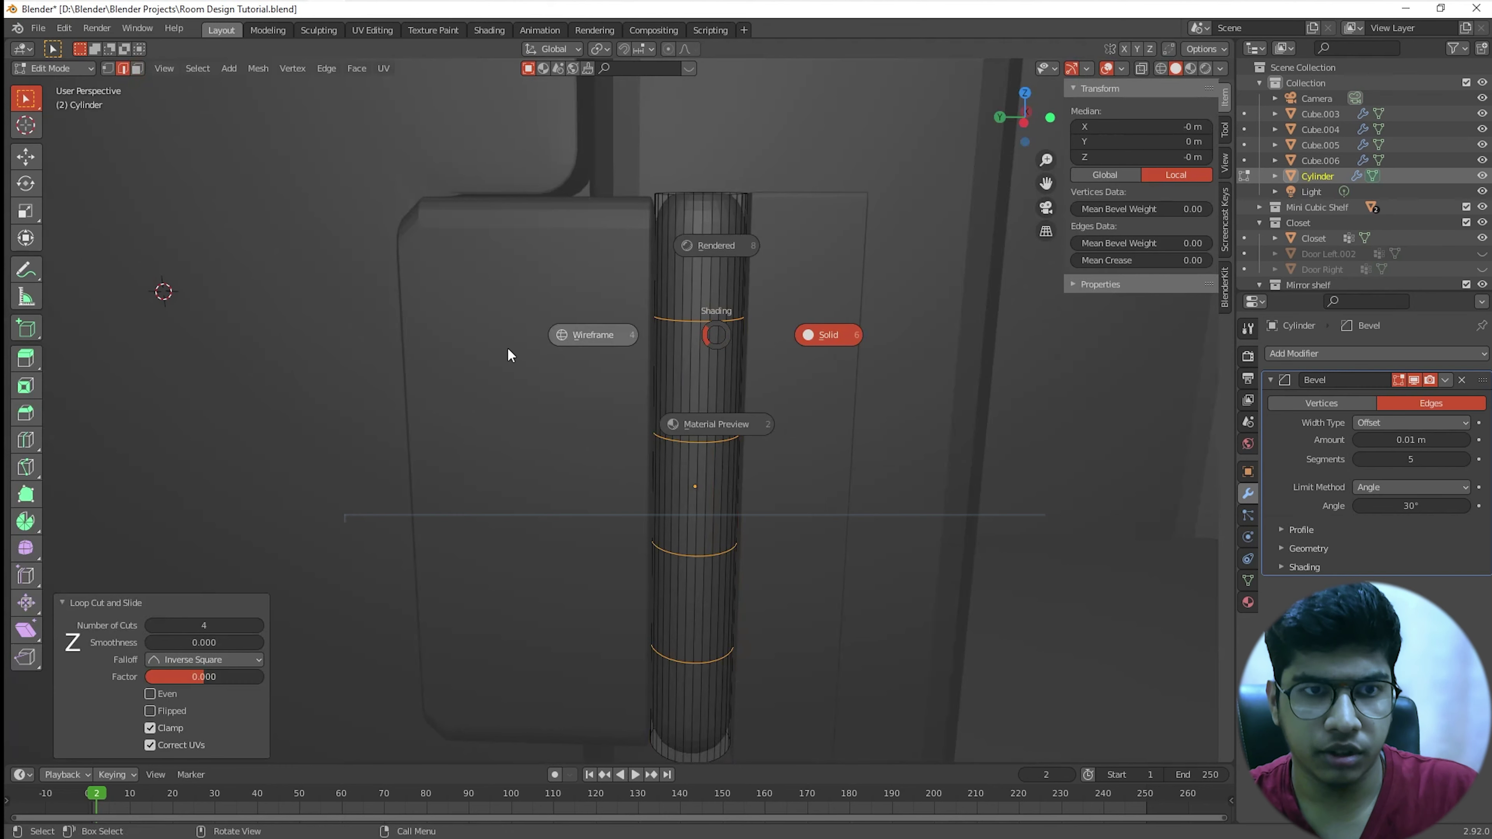
click(580, 345)
click(708, 376)
scroll(708, 376, down, 5)
scroll(710, 397, up, 2)
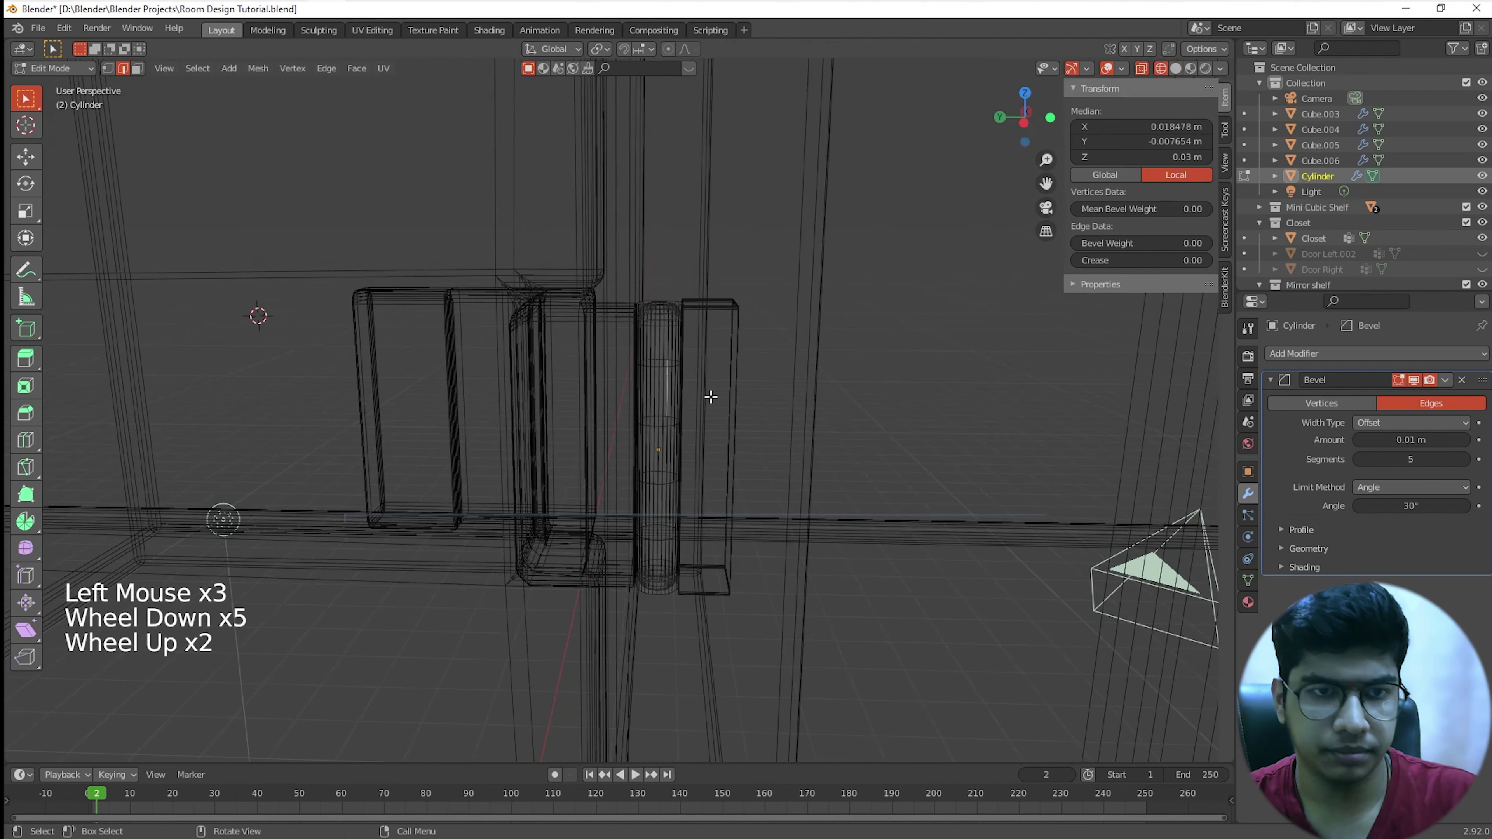
Step: Separate the faces of the cylinder's second and fourth bands into their own object and return to Object Mode
key(3)
scroll(709, 397, down, 3)
middle_drag(709, 397, 720, 388)
scroll(709, 396, up, 4)
click(682, 370)
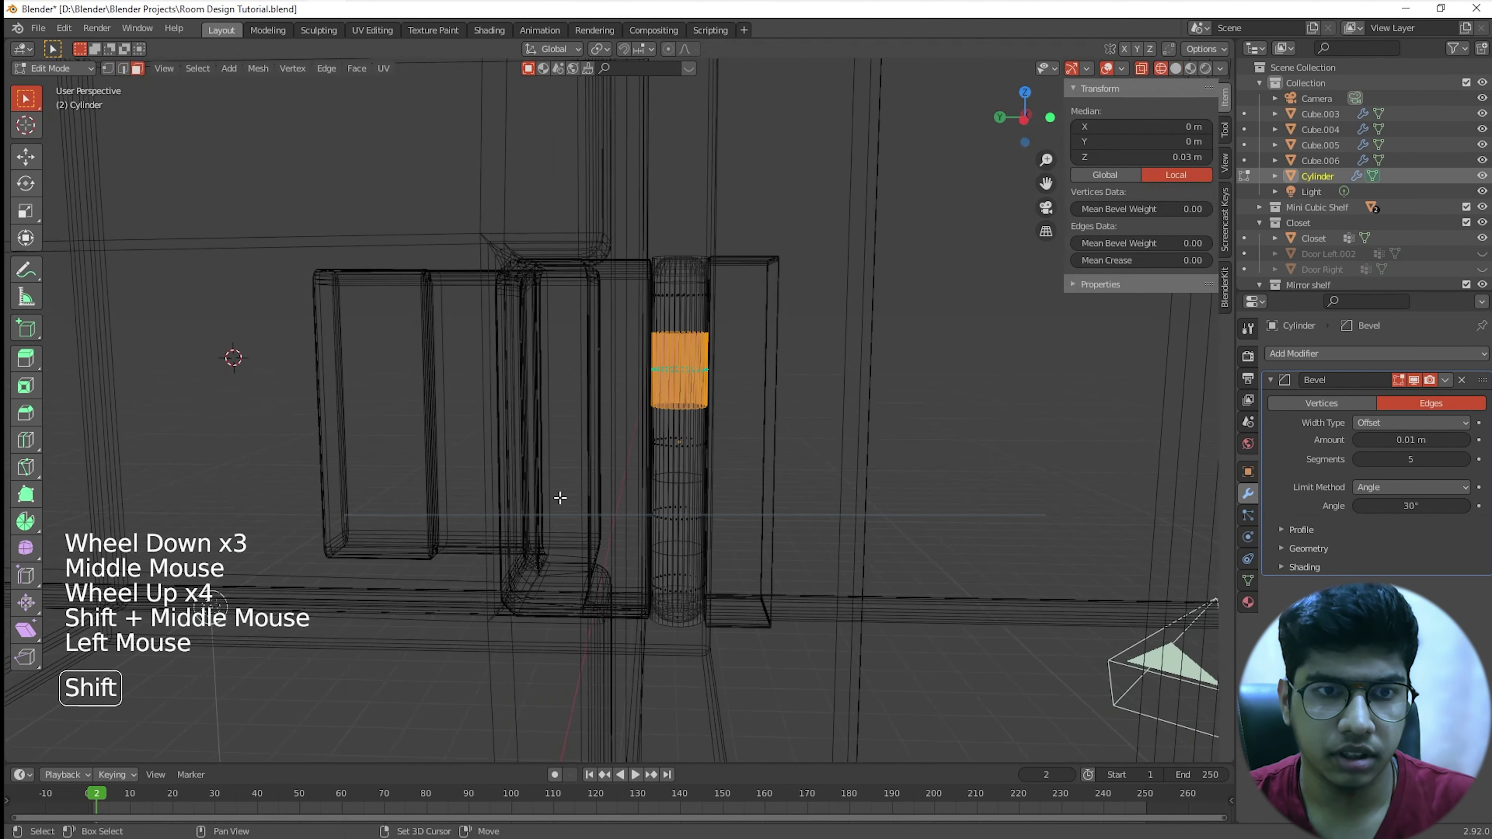
shift+click(739, 526)
scroll(745, 533, down, 4)
scroll(746, 533, up, 4)
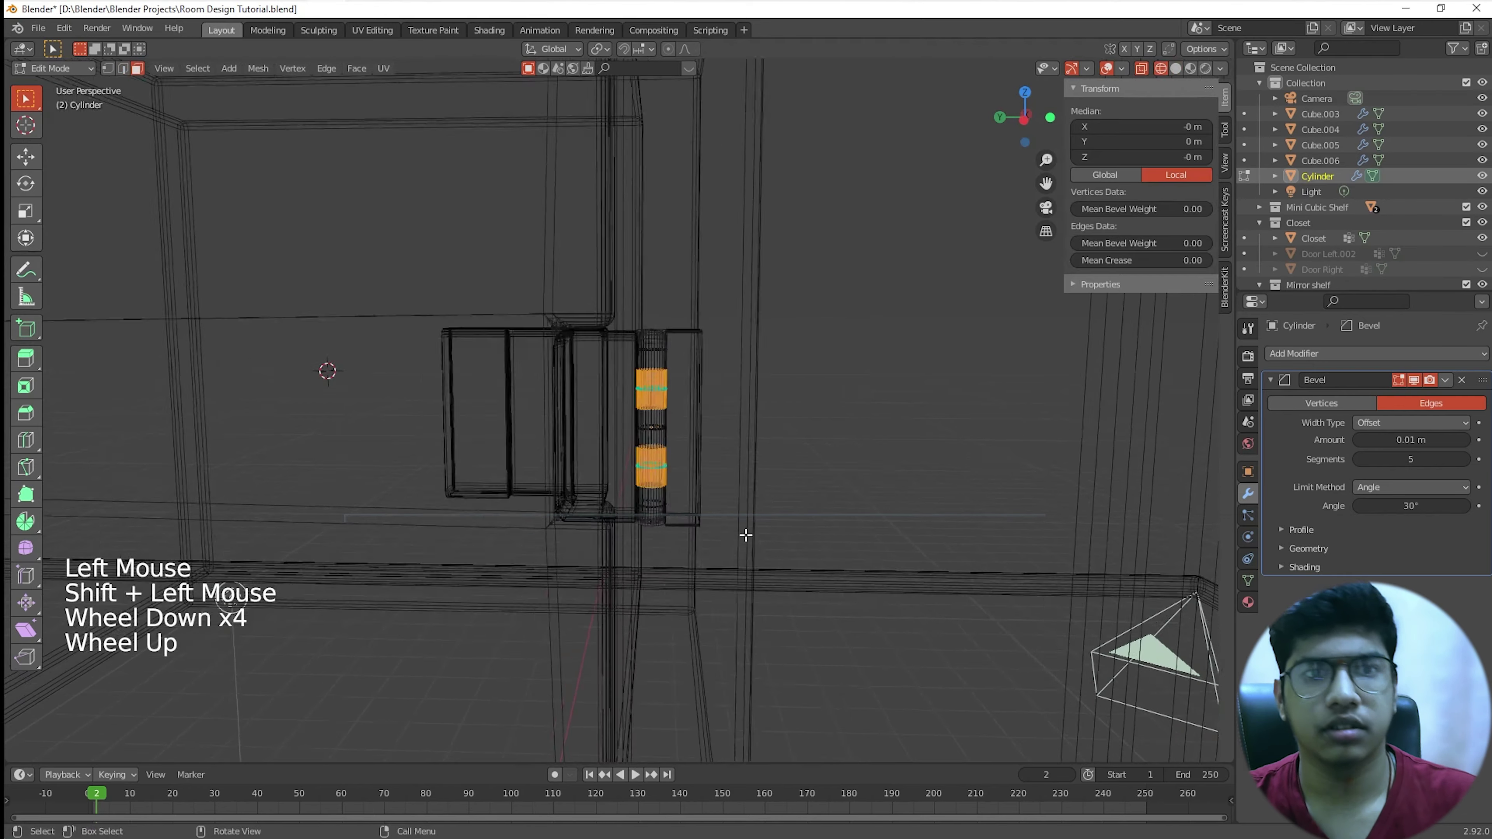
scroll(744, 533, down, 2)
scroll(744, 533, up, 3)
middle_drag(744, 533, 777, 542)
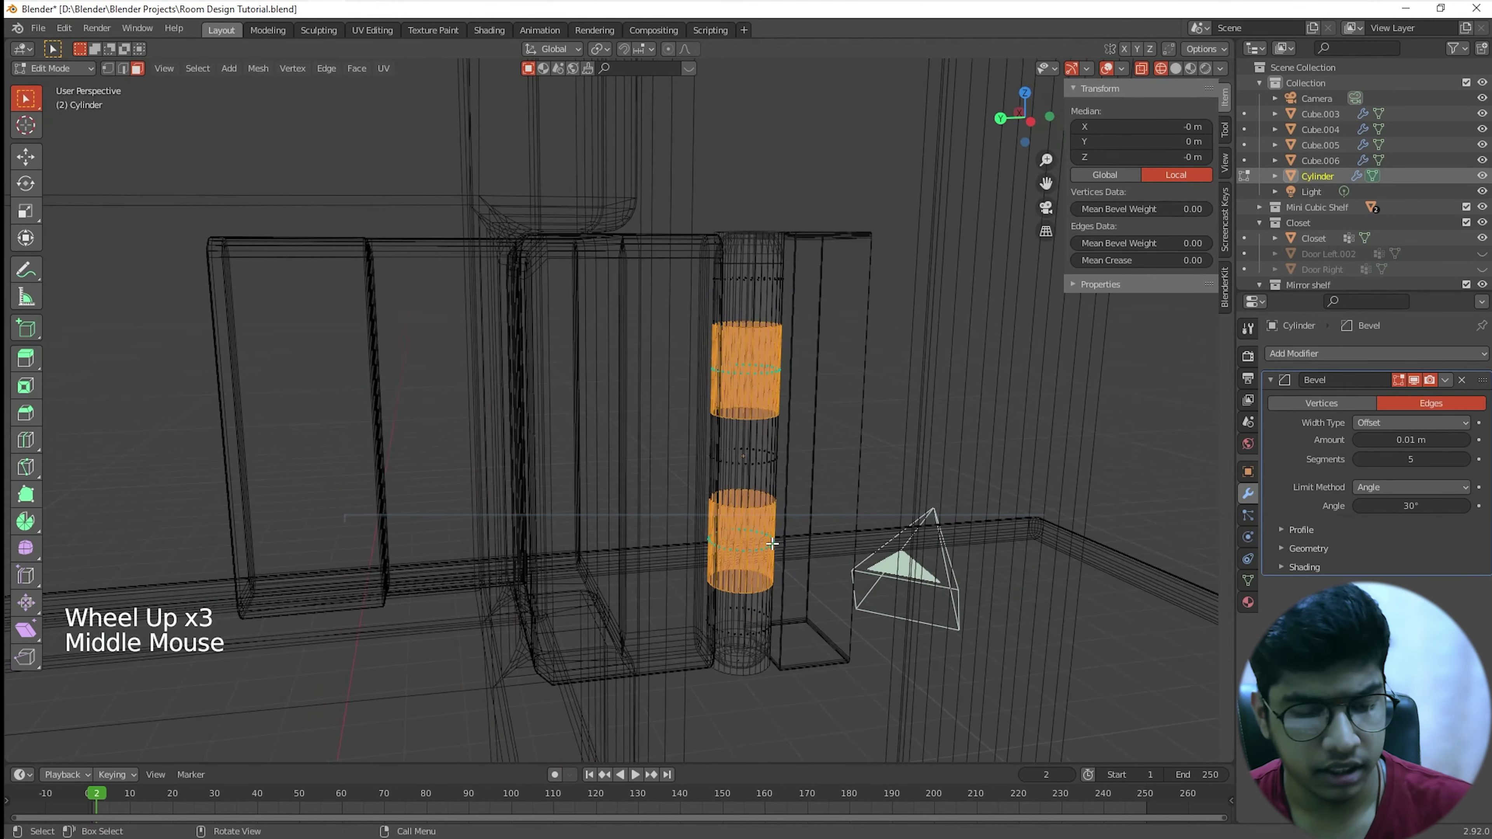
key(p)
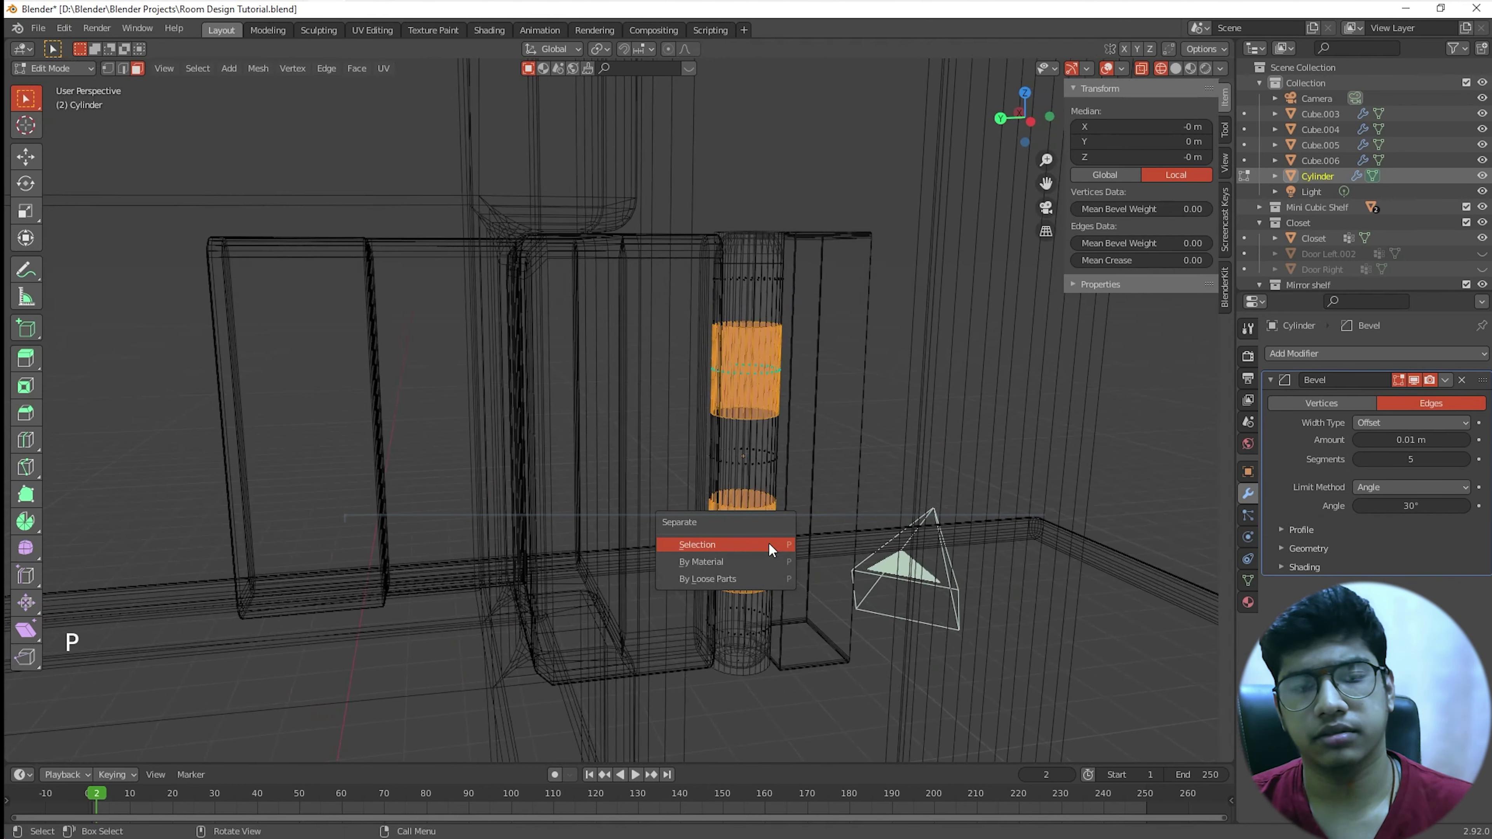
click(768, 542)
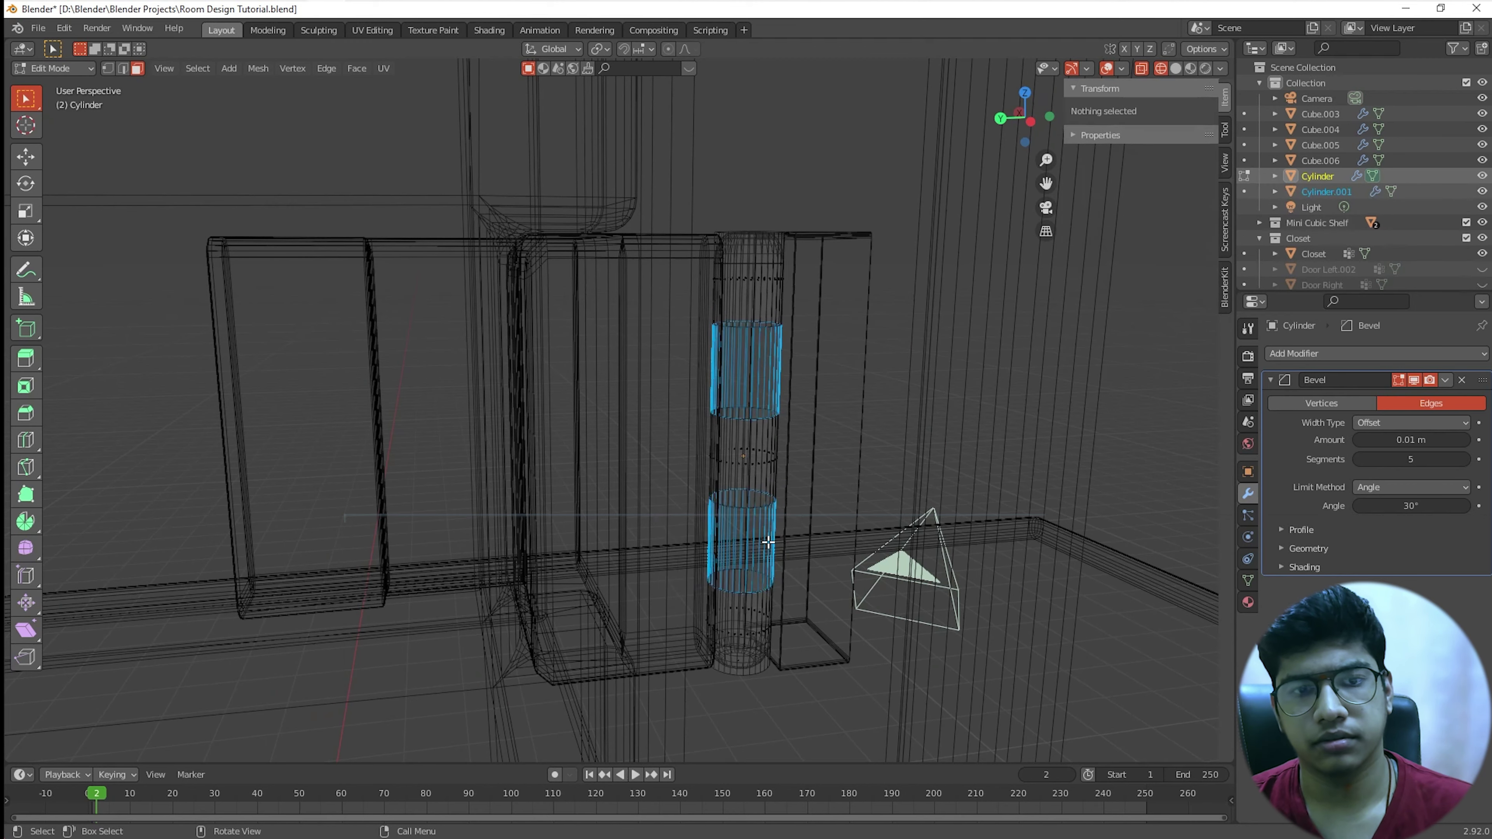
scroll(769, 542, down, 1)
key(Tab)
Step: Return the viewport to solid shading and open the original cylinder in Edit Mode
middle_drag(767, 541, 788, 493)
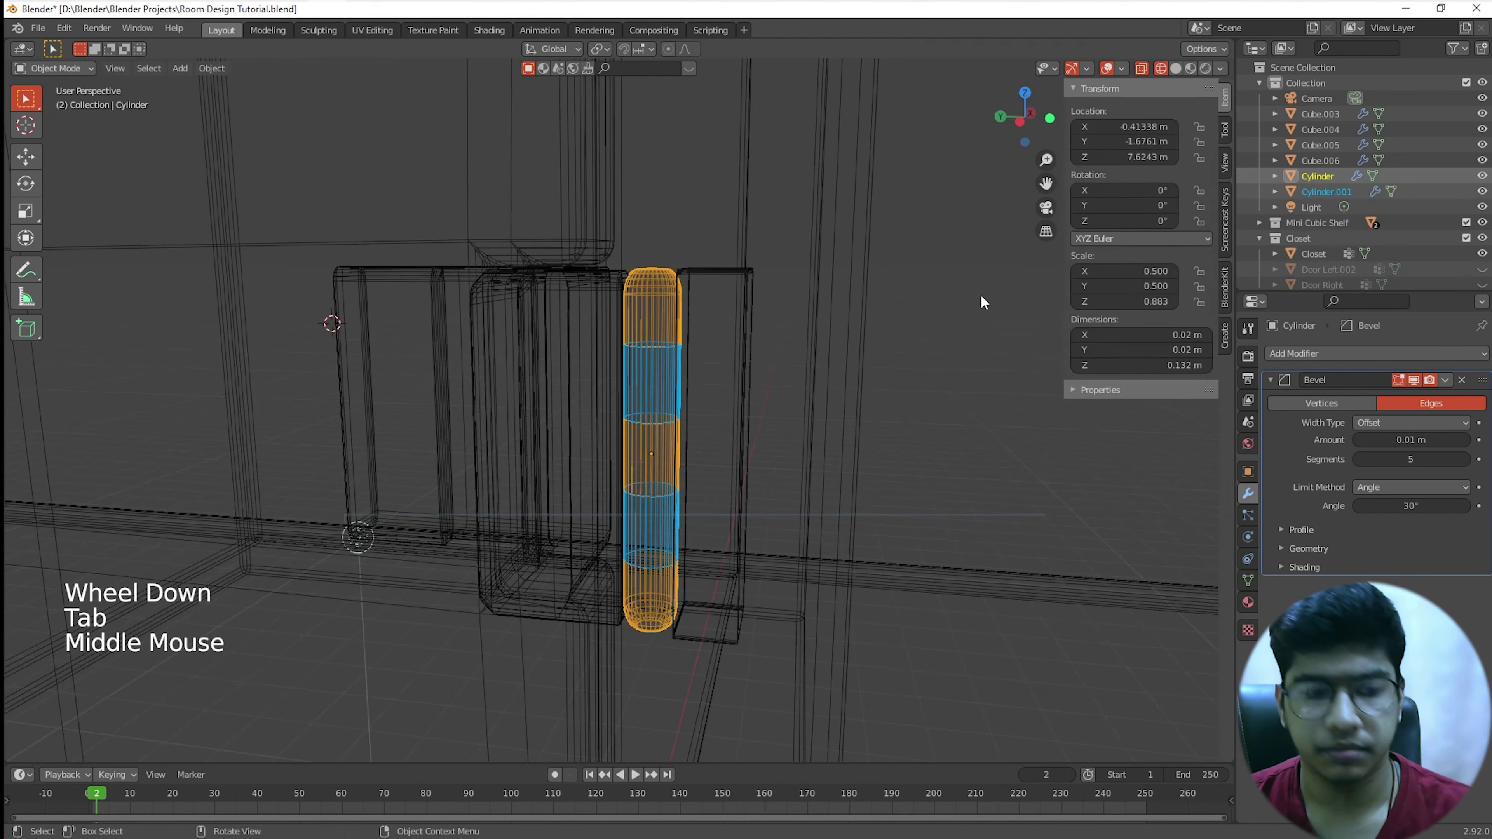
key(z)
click(1087, 299)
scroll(632, 490, up, 3)
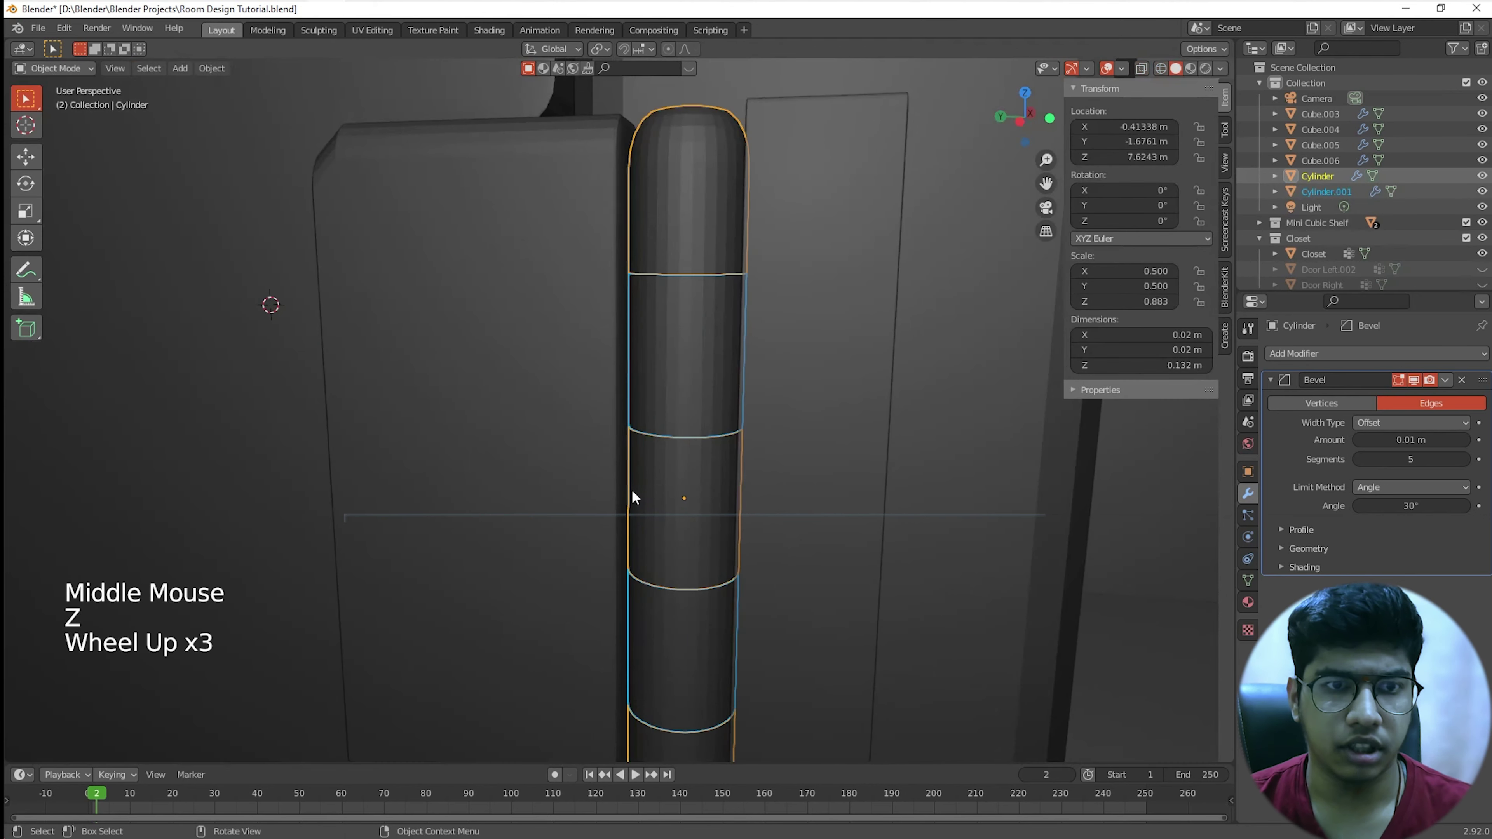
middle_drag(632, 490, 805, 388)
click(809, 384)
click(809, 380)
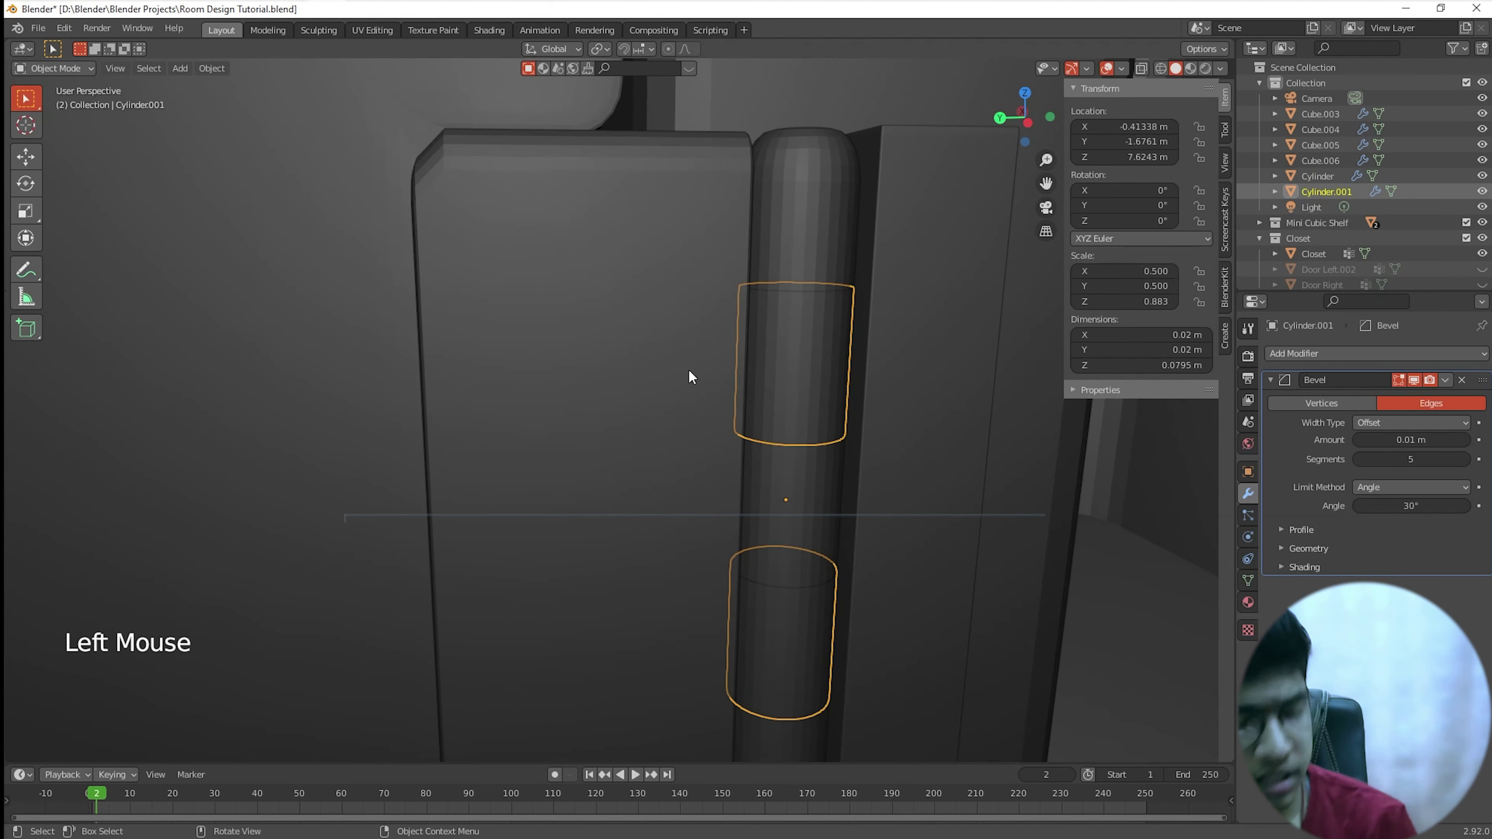
click(797, 276)
key(Tab)
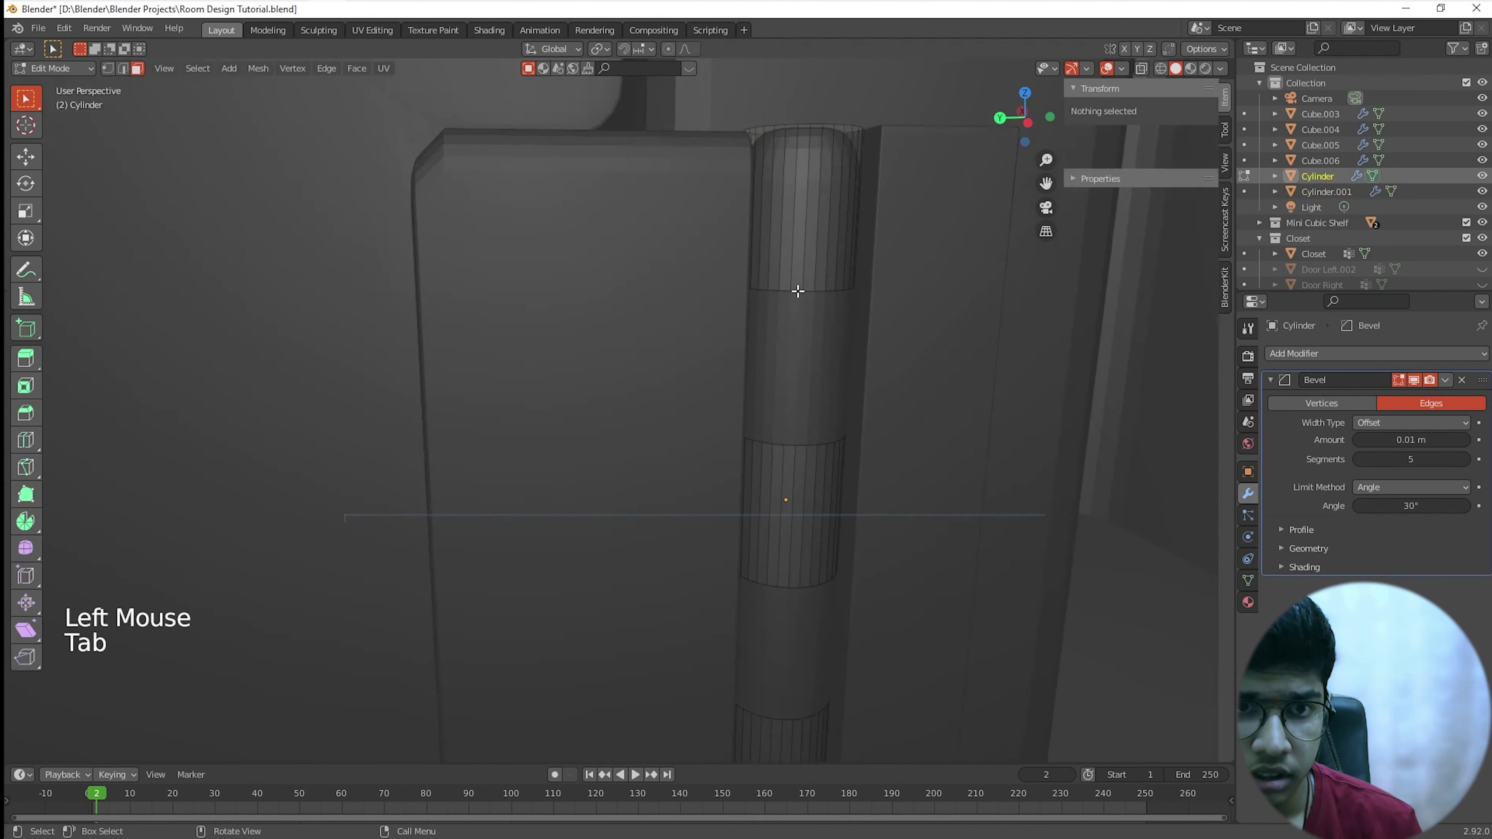
Step: Fill the open bottom edge loop of the cylinder's top section with a face, then check it in Object Mode
shift+middle_drag(796, 286, 700, 413)
scroll(723, 353, up, 2)
scroll(676, 413, down, 14)
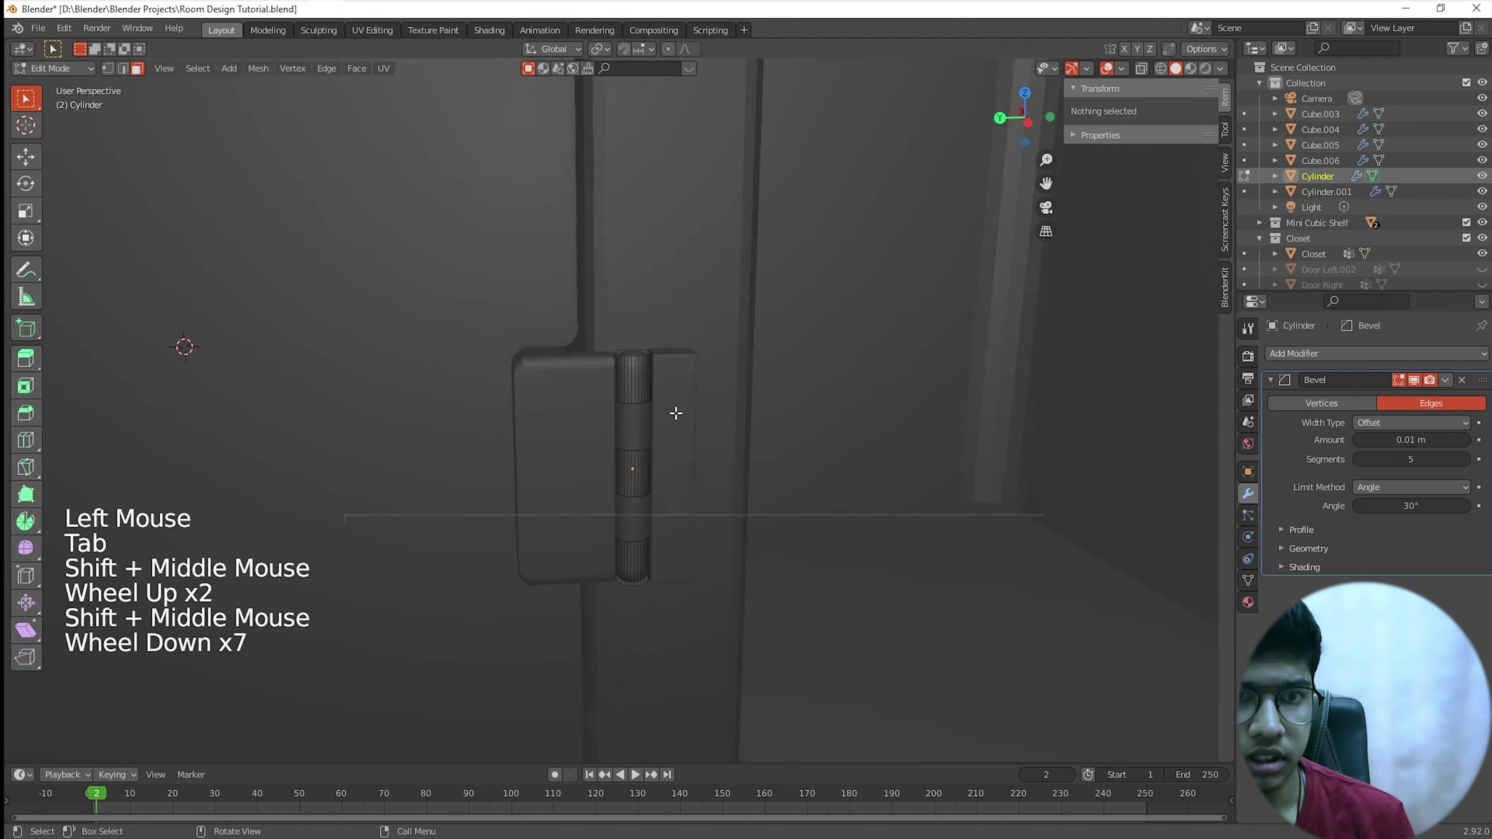
scroll(579, 437, up, 11)
shift+middle_drag(603, 424, 590, 437)
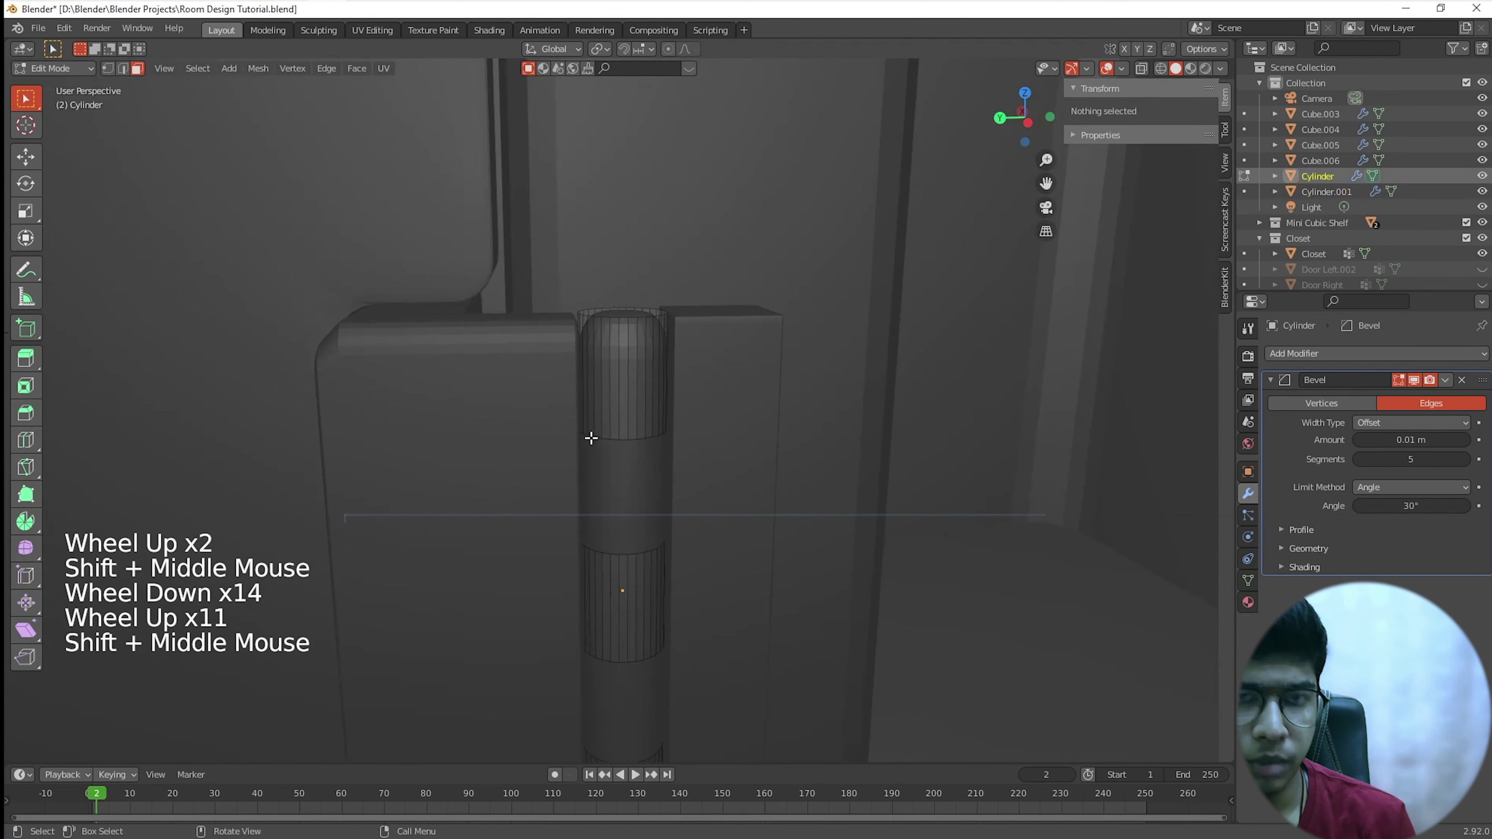
scroll(608, 547, down, 5)
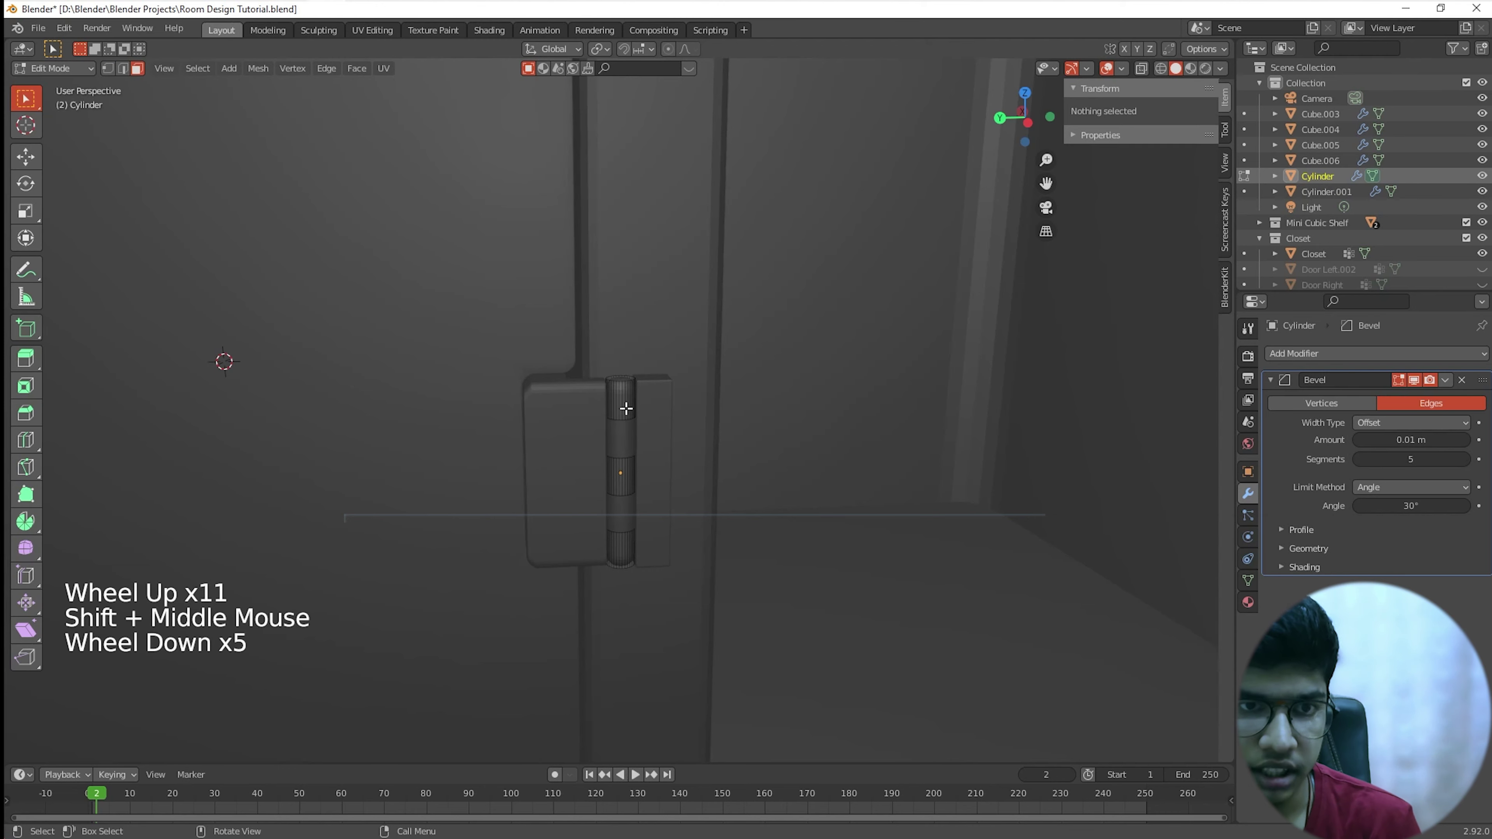
scroll(622, 508, up, 4)
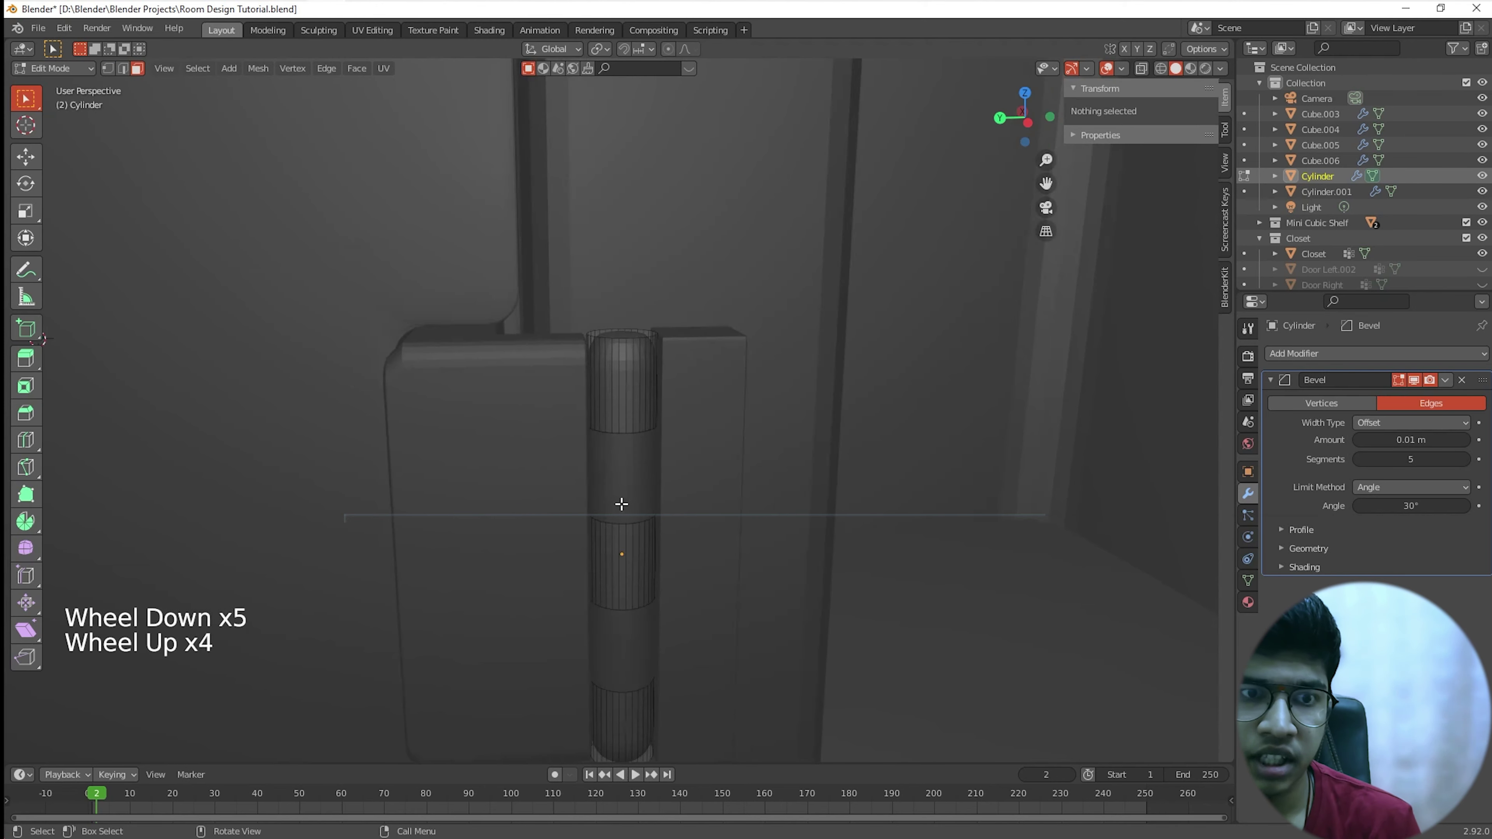
scroll(625, 488, up, 3)
shift+middle_drag(629, 470, 601, 499)
scroll(650, 511, up, 1)
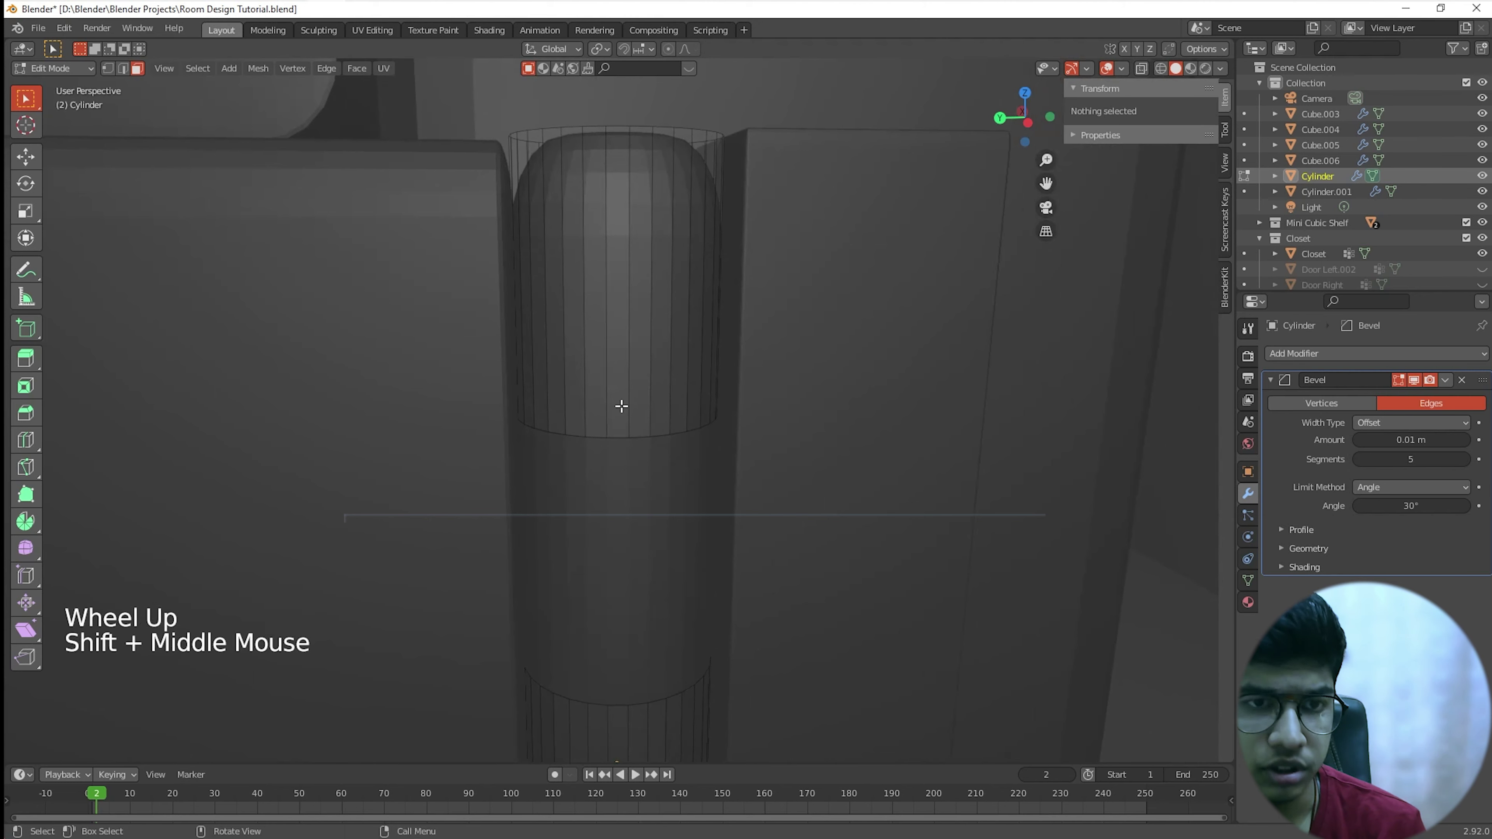
key(2)
alt+click(618, 435)
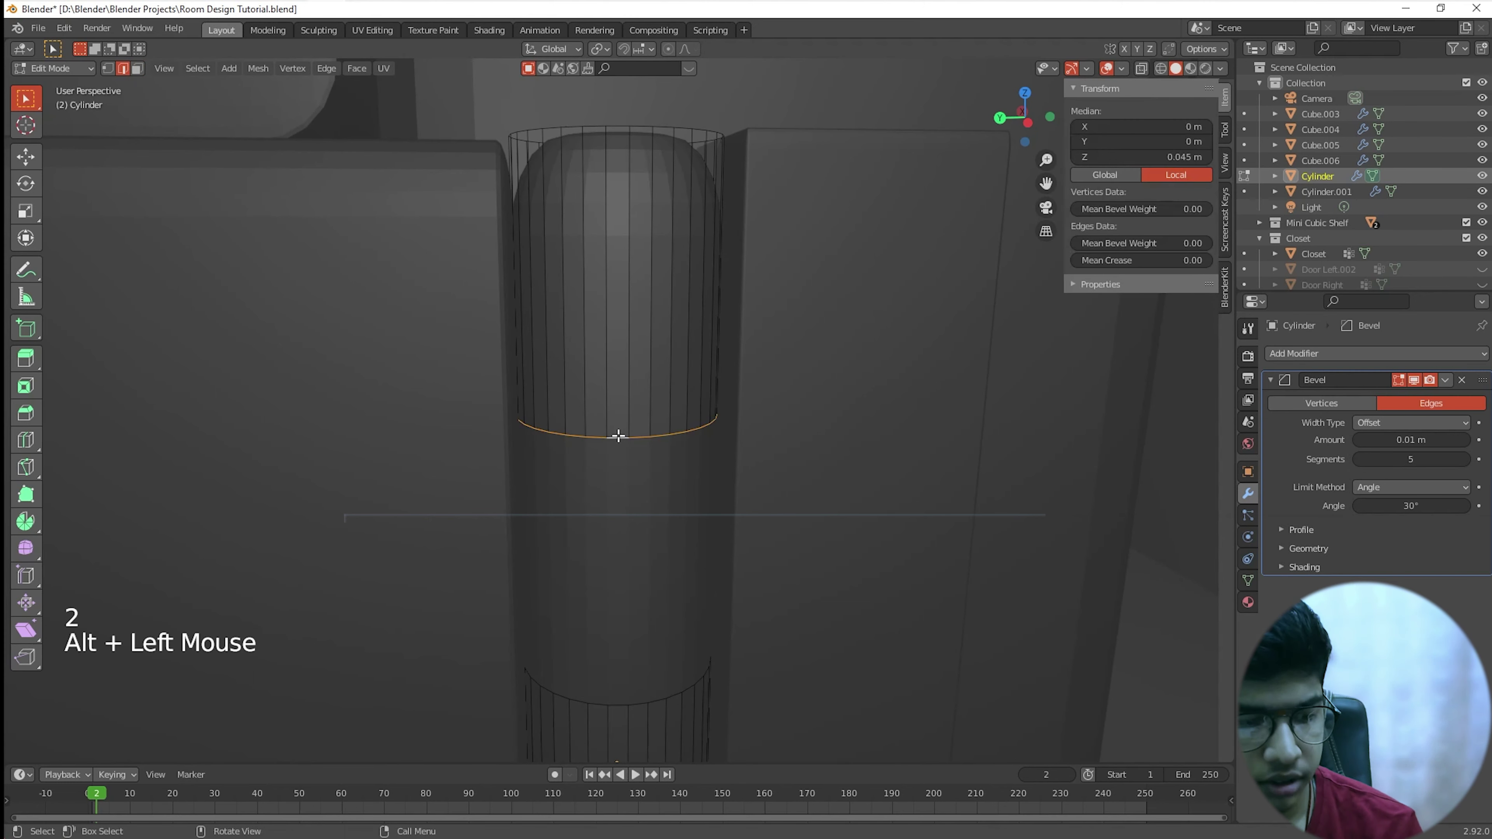
key(f)
scroll(619, 470, down, 3)
middle_drag(622, 488, 628, 492)
key(Tab)
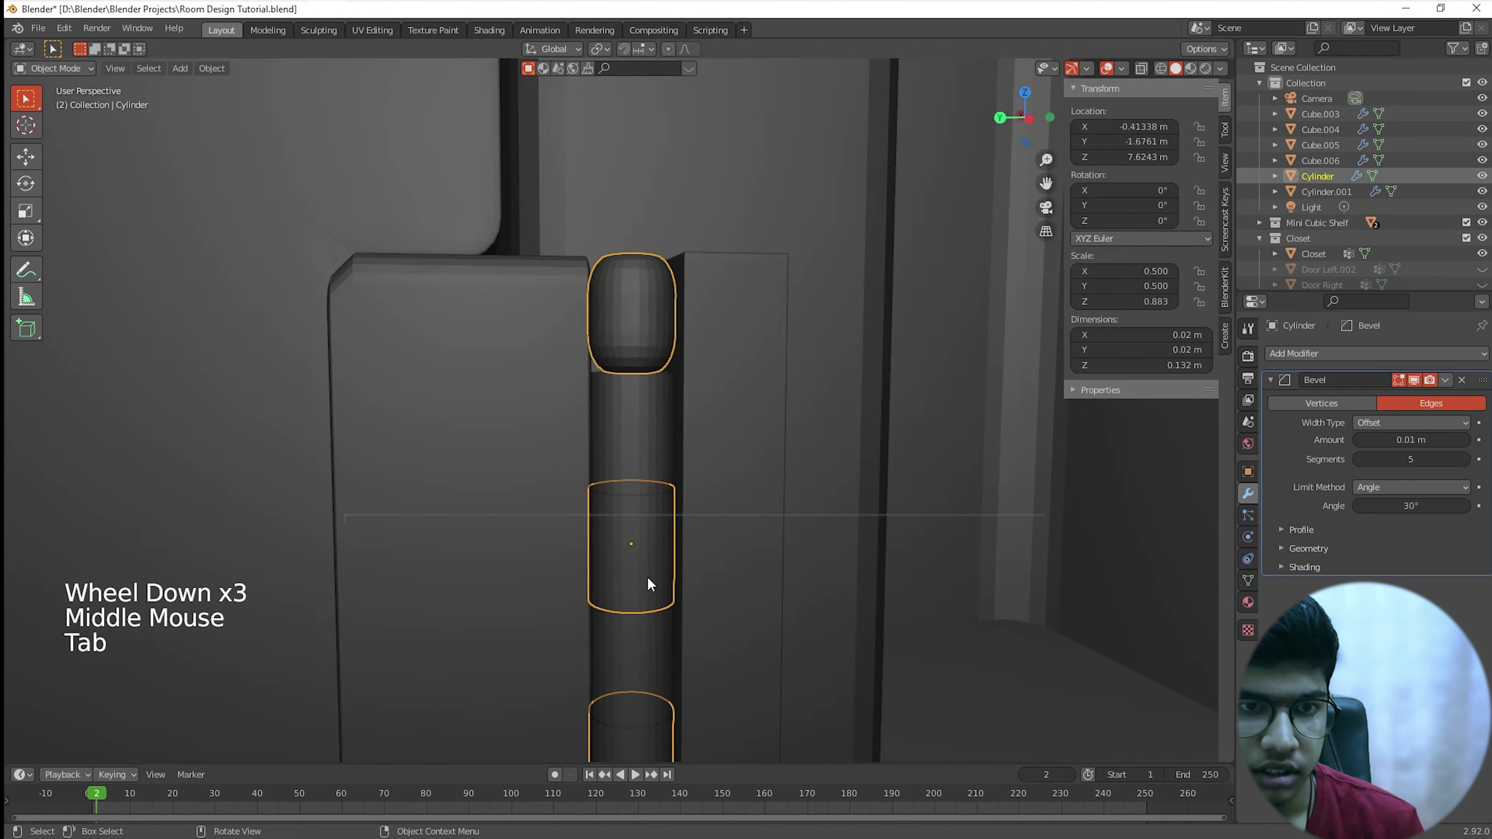
Step: Fill the open top edge loop of the cylinder's middle section with a face in Edit Mode
key(Tab)
scroll(652, 521, up, 3)
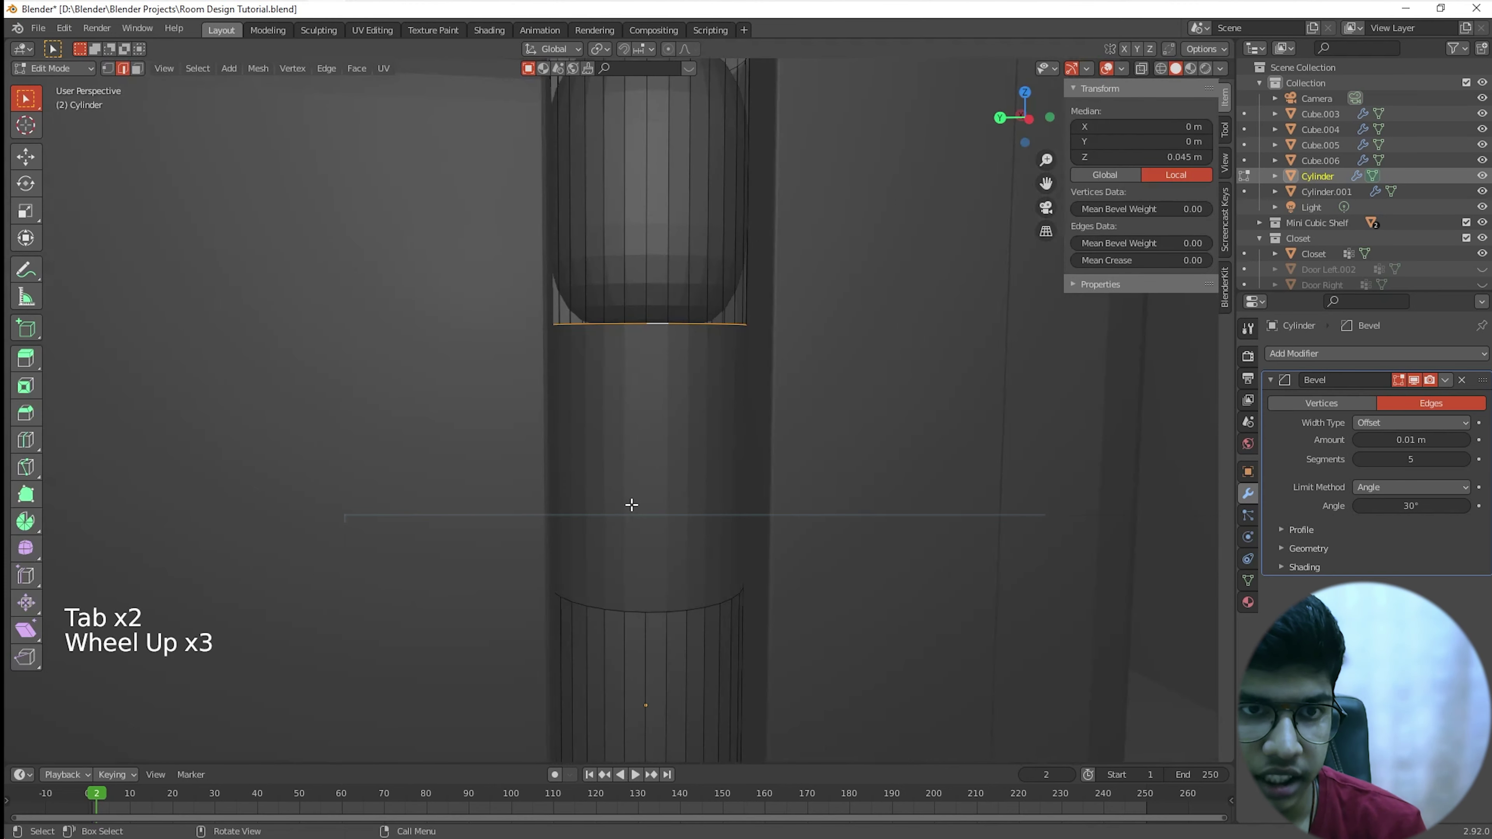
alt+click(649, 614)
key(f)
scroll(649, 623, down, 1)
shift+scroll(649, 632, down, 1)
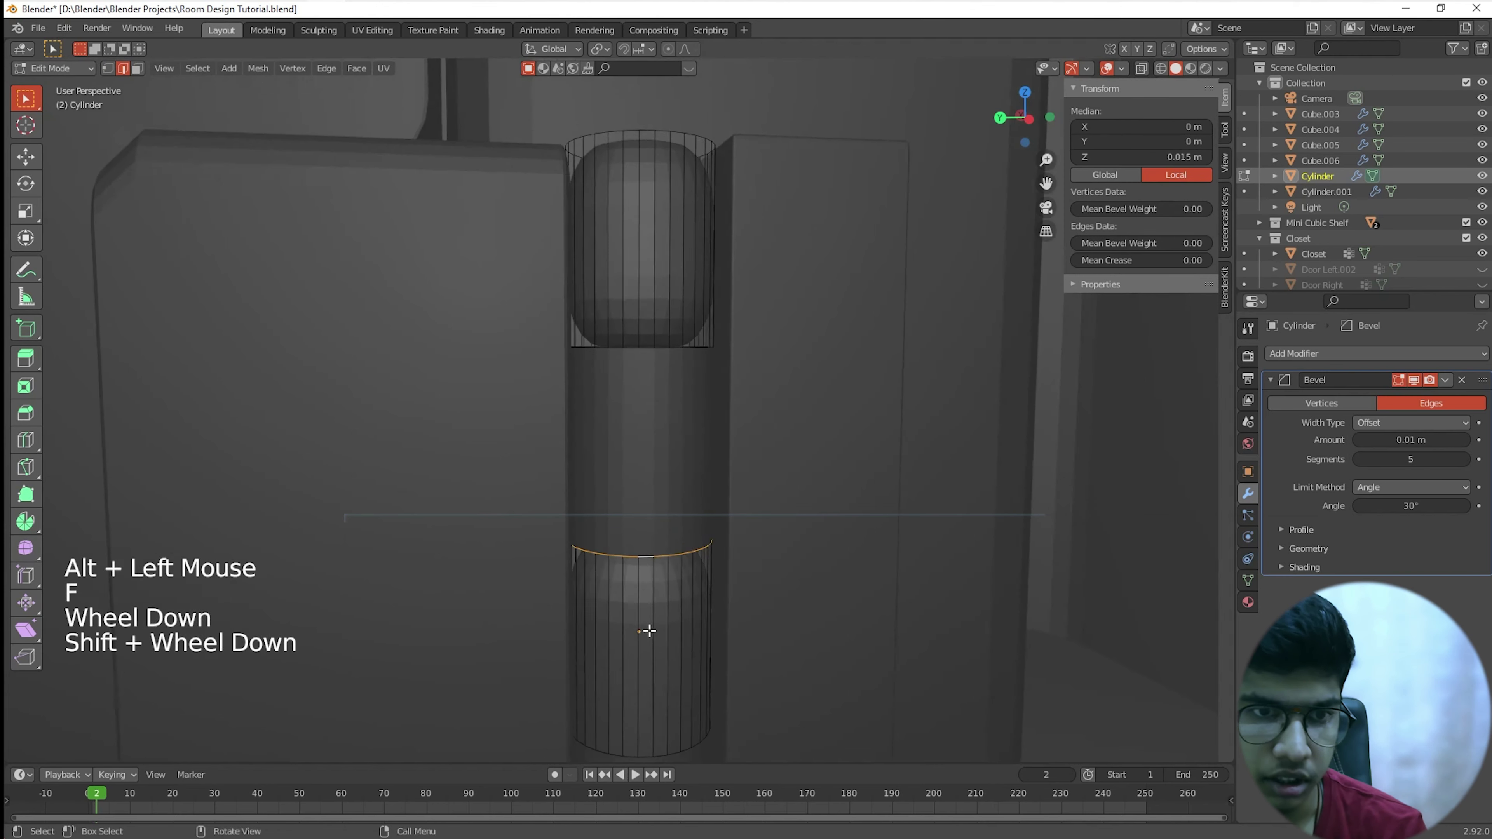
Step: Fill the open bottom loop of the cylinder's middle section and the top loop of its lowest section, and return to Object Mode
shift+middle_drag(650, 632, 603, 527)
alt+click(594, 519)
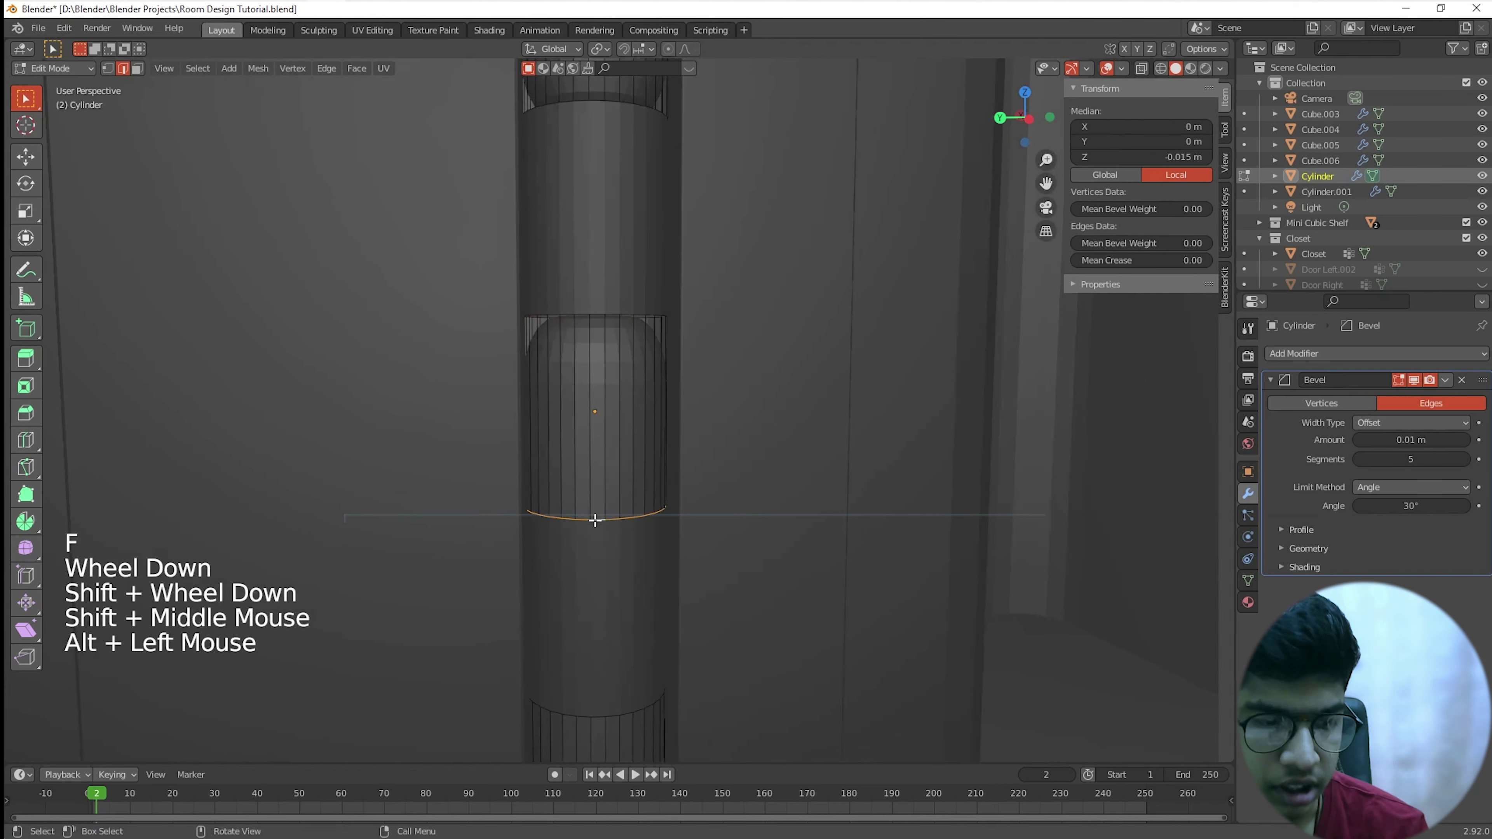
key(f)
scroll(632, 620, down, 1)
shift+middle_drag(632, 620, 627, 509)
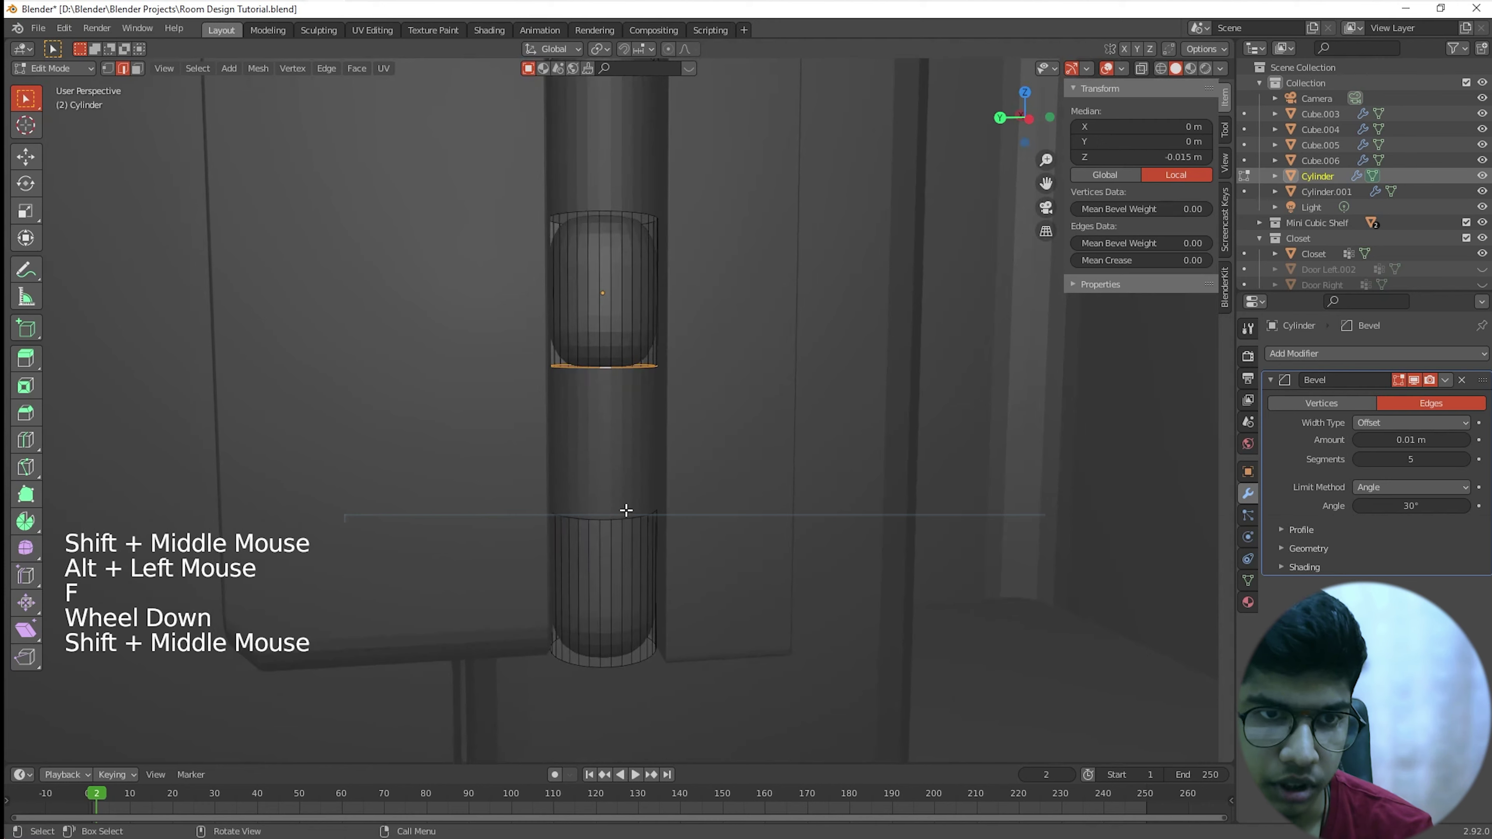
alt+click(601, 521)
key(f)
key(Tab)
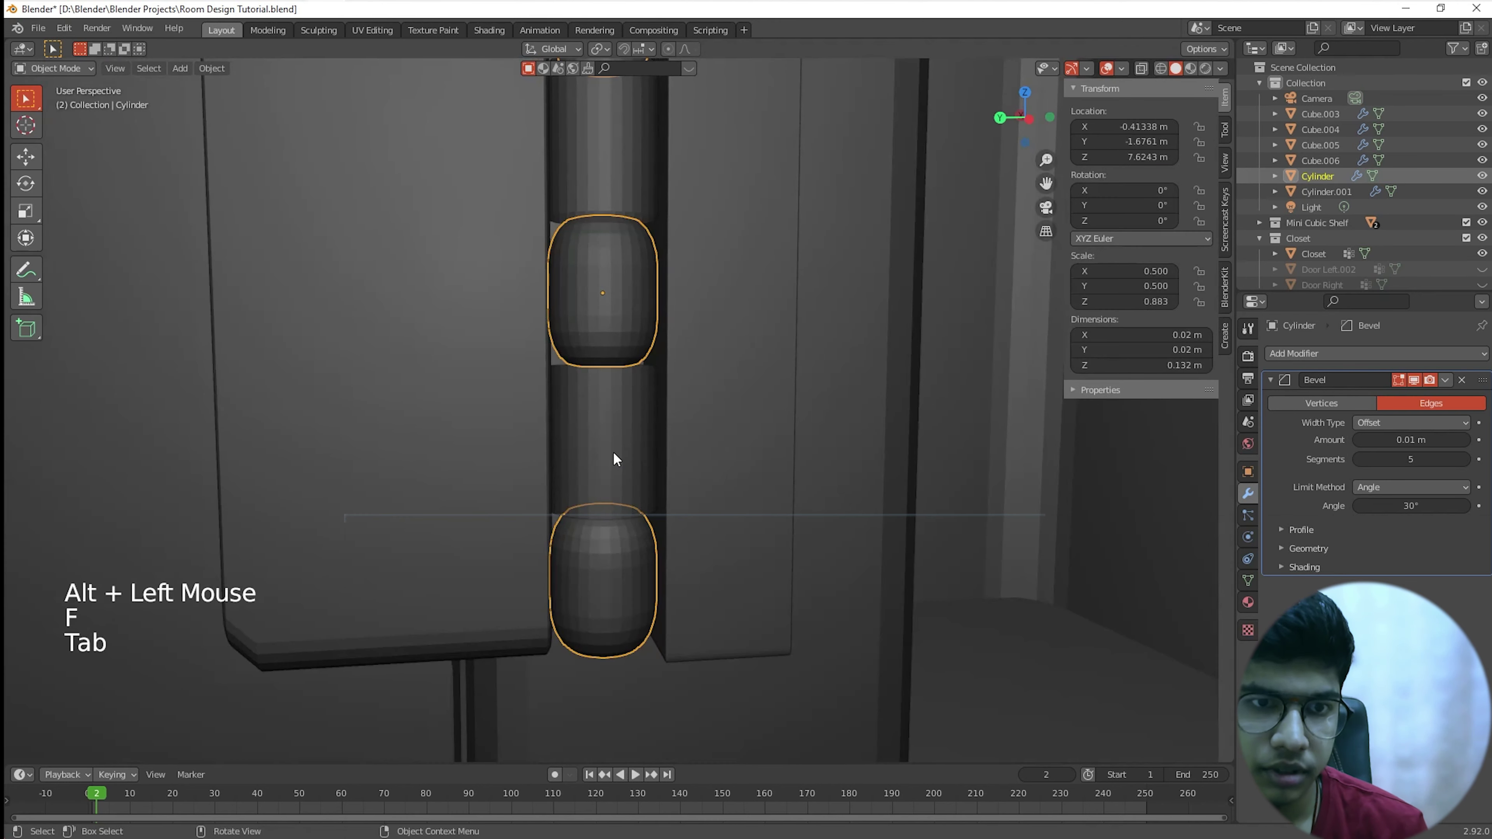
Step: Open Cylinder.001 in Edit Mode and fill the bottom and top open edge loops of its lower section
click(613, 453)
key(Tab)
scroll(611, 565, up, 2)
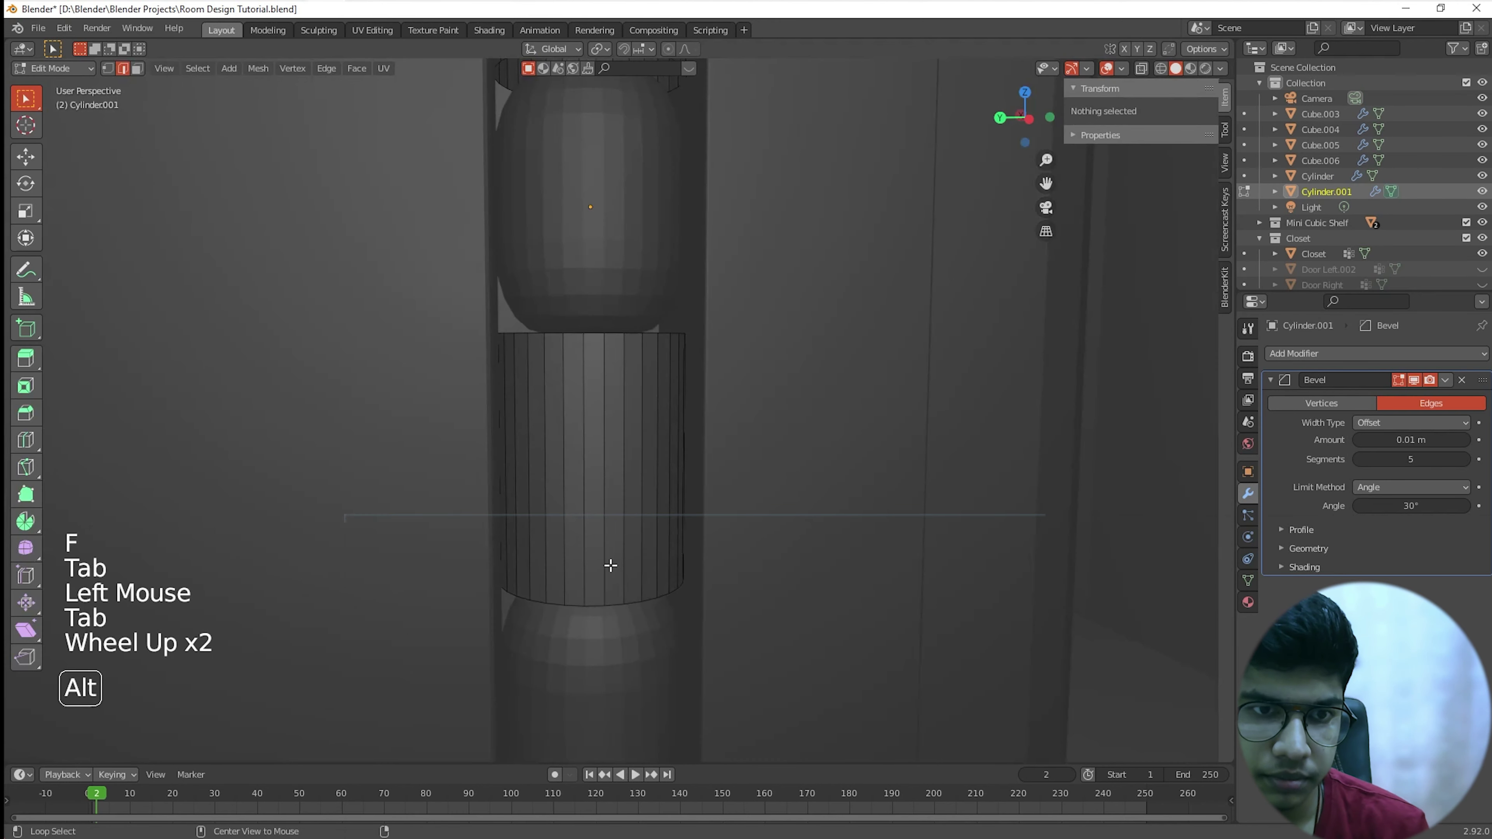
alt+click(594, 598)
key(f)
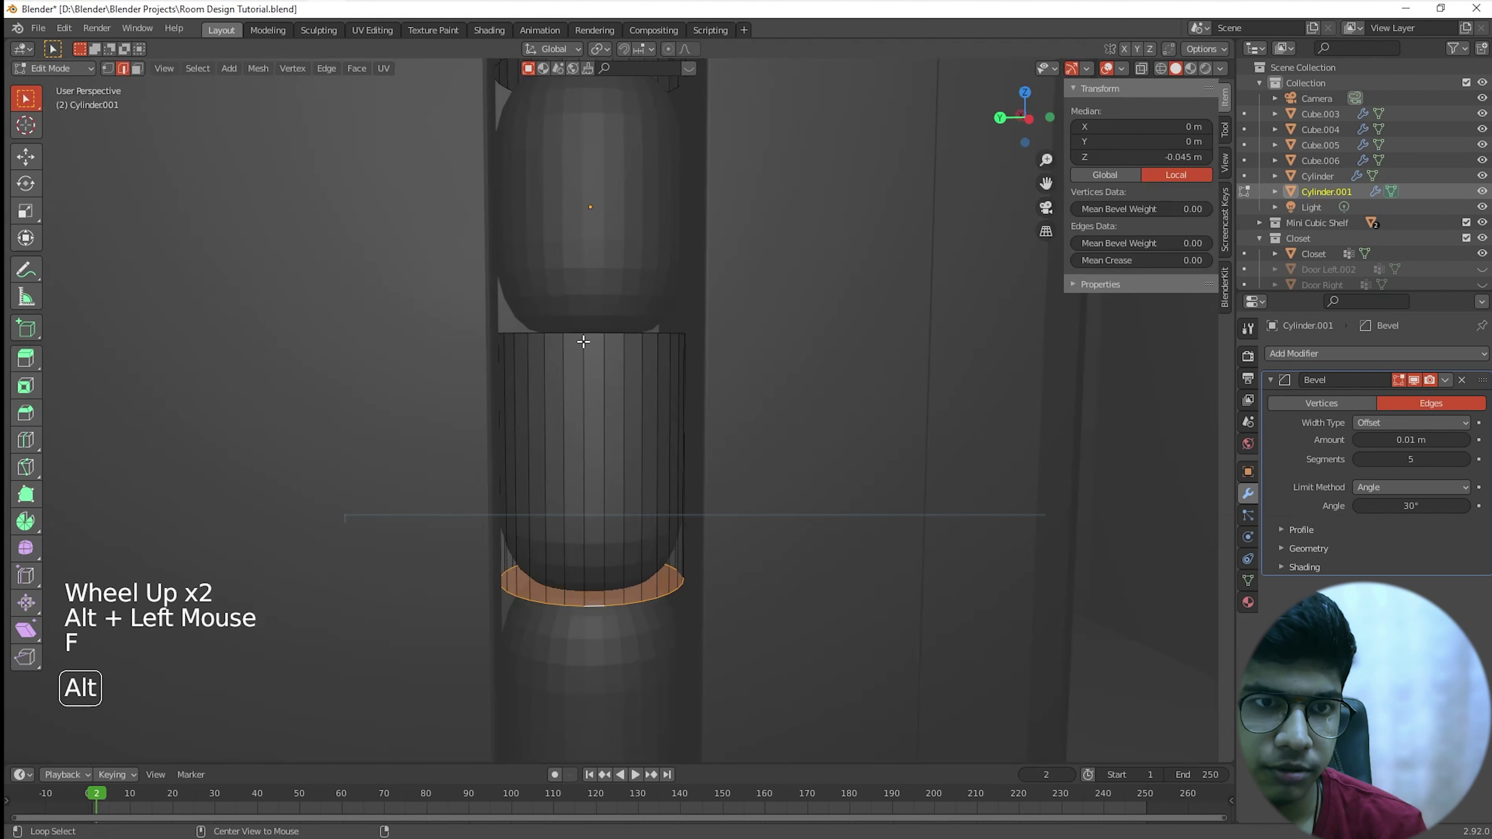
alt+click(592, 333)
key(f)
Step: Fill the bottom and top open edge loops of Cylinder.001's upper section, and return to Object Mode
shift+middle_drag(643, 267, 623, 533)
alt+click(630, 552)
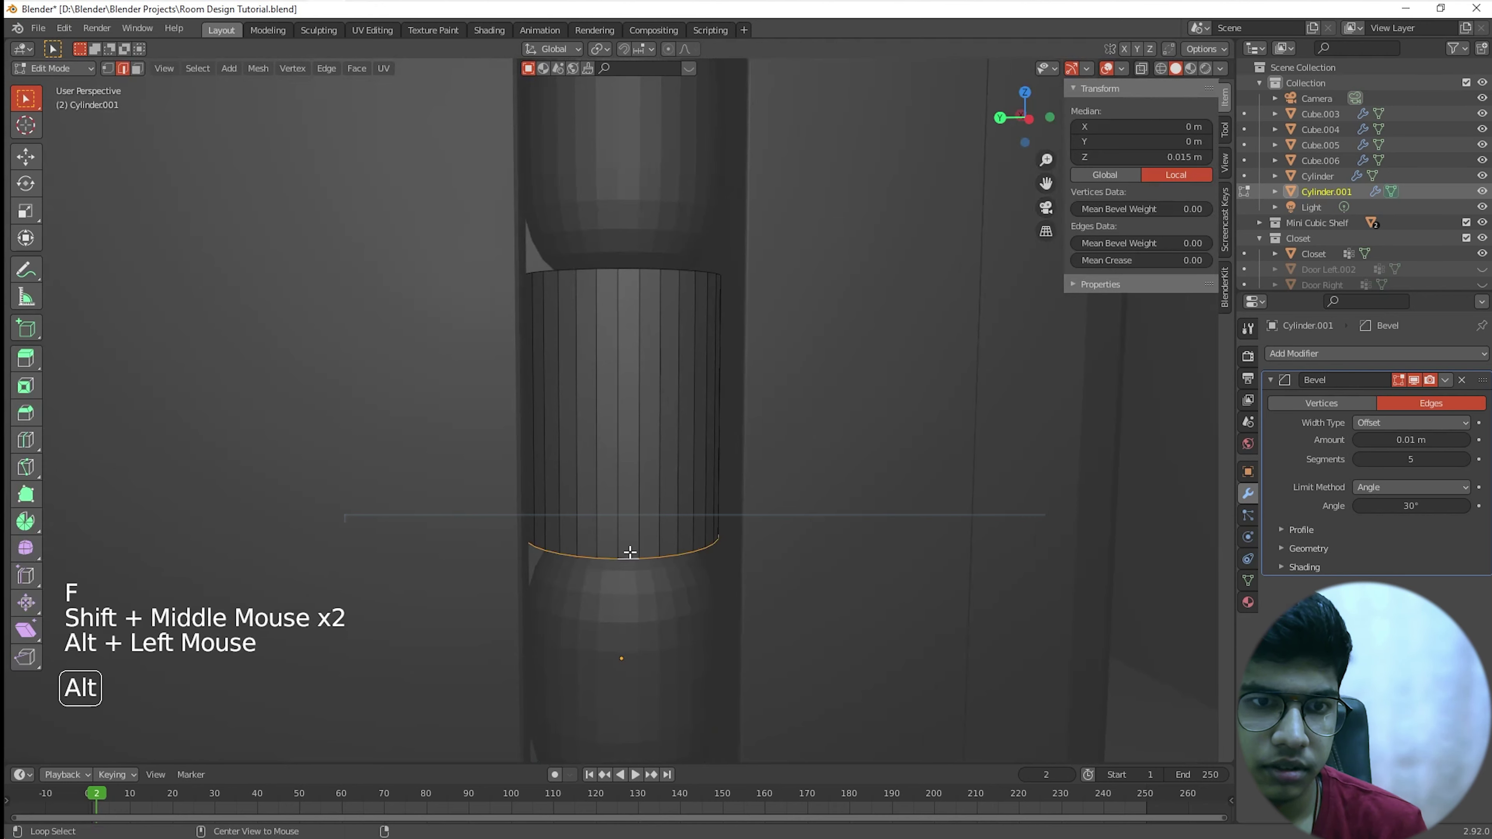
key(f)
alt+click(627, 271)
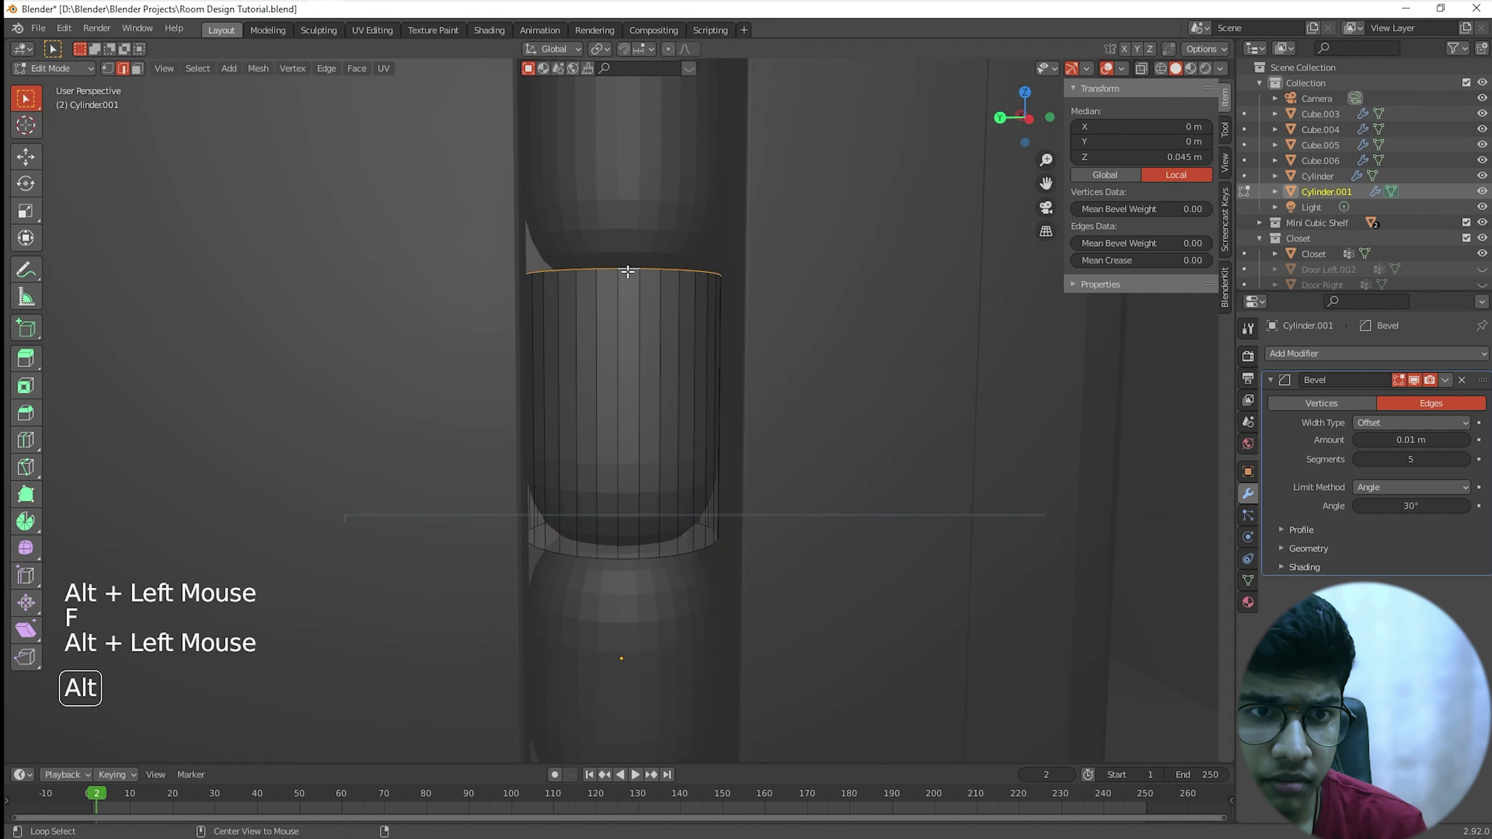
key(f)
scroll(666, 337, down, 4)
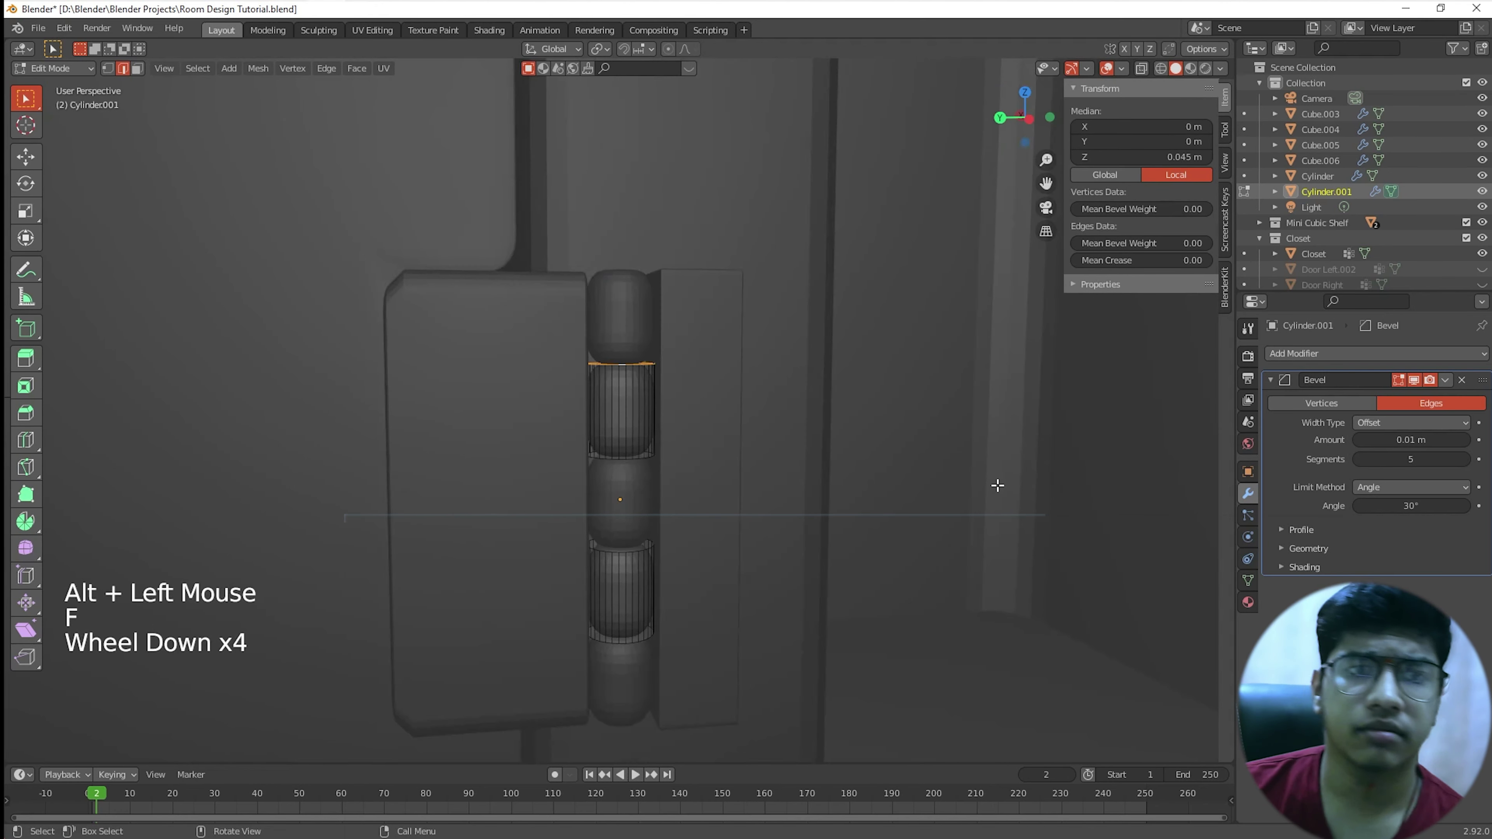
scroll(975, 493, down, 5)
scroll(1012, 483, down, 6)
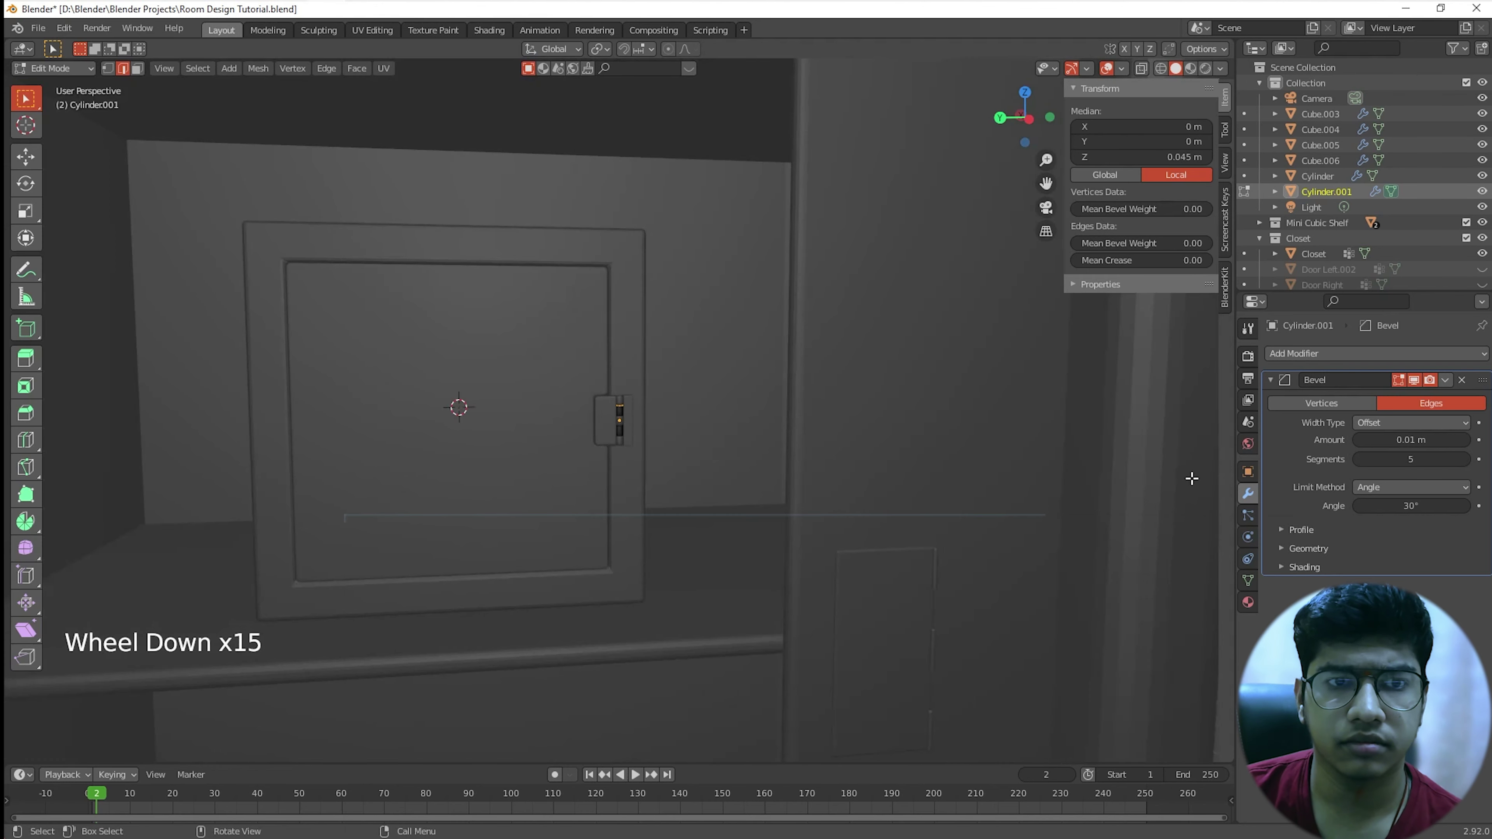
click(916, 501)
scroll(823, 520, up, 14)
middle_drag(796, 527, 777, 530)
key(Tab)
Step: Examine the capped hinge knuckles and the adjoining bevelled plates
click(1053, 558)
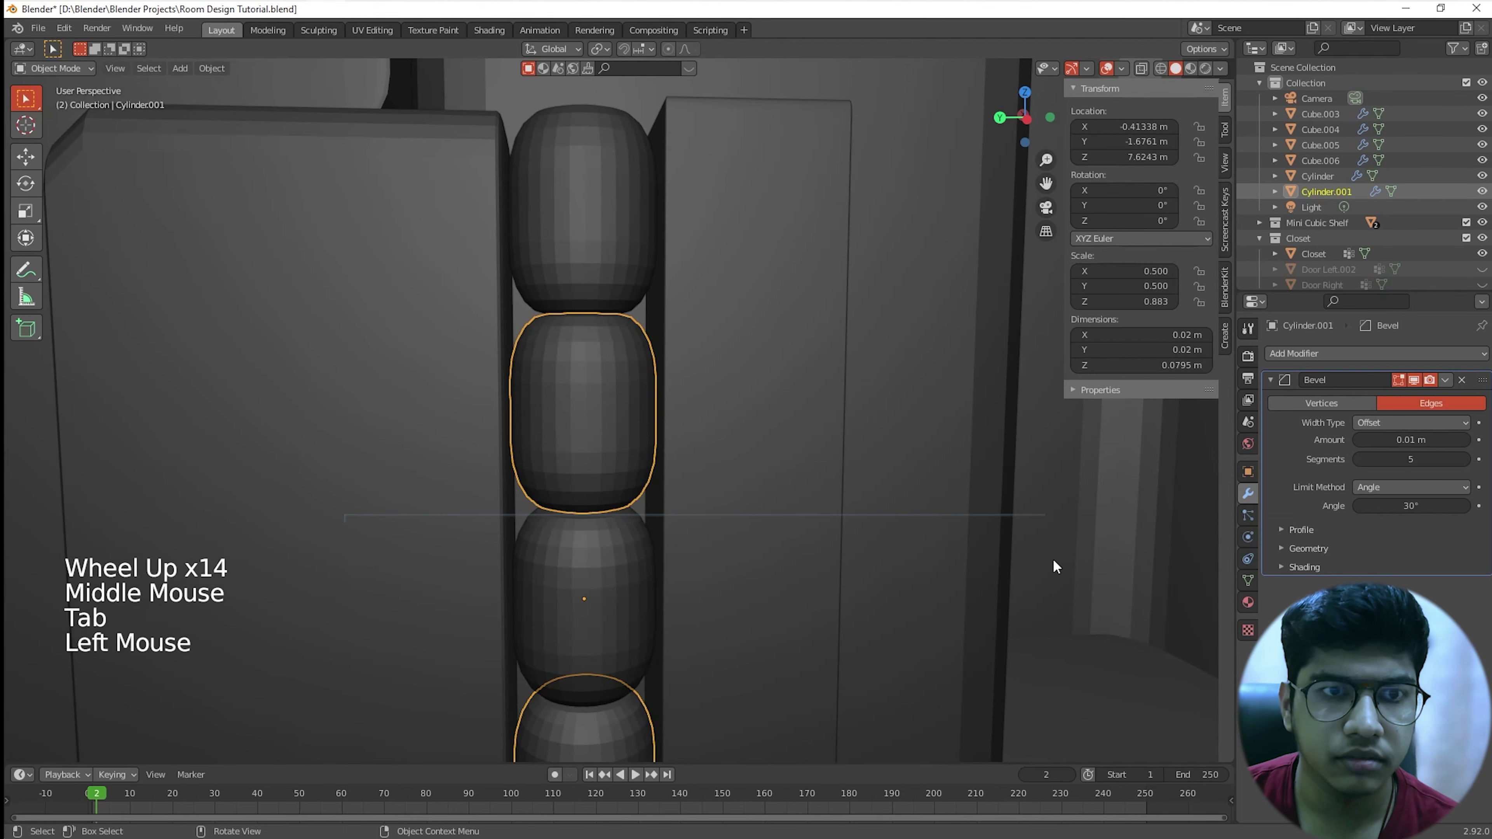
scroll(905, 582, down, 2)
scroll(906, 581, up, 2)
scroll(906, 582, down, 3)
scroll(906, 579, down, 2)
scroll(890, 581, up, 4)
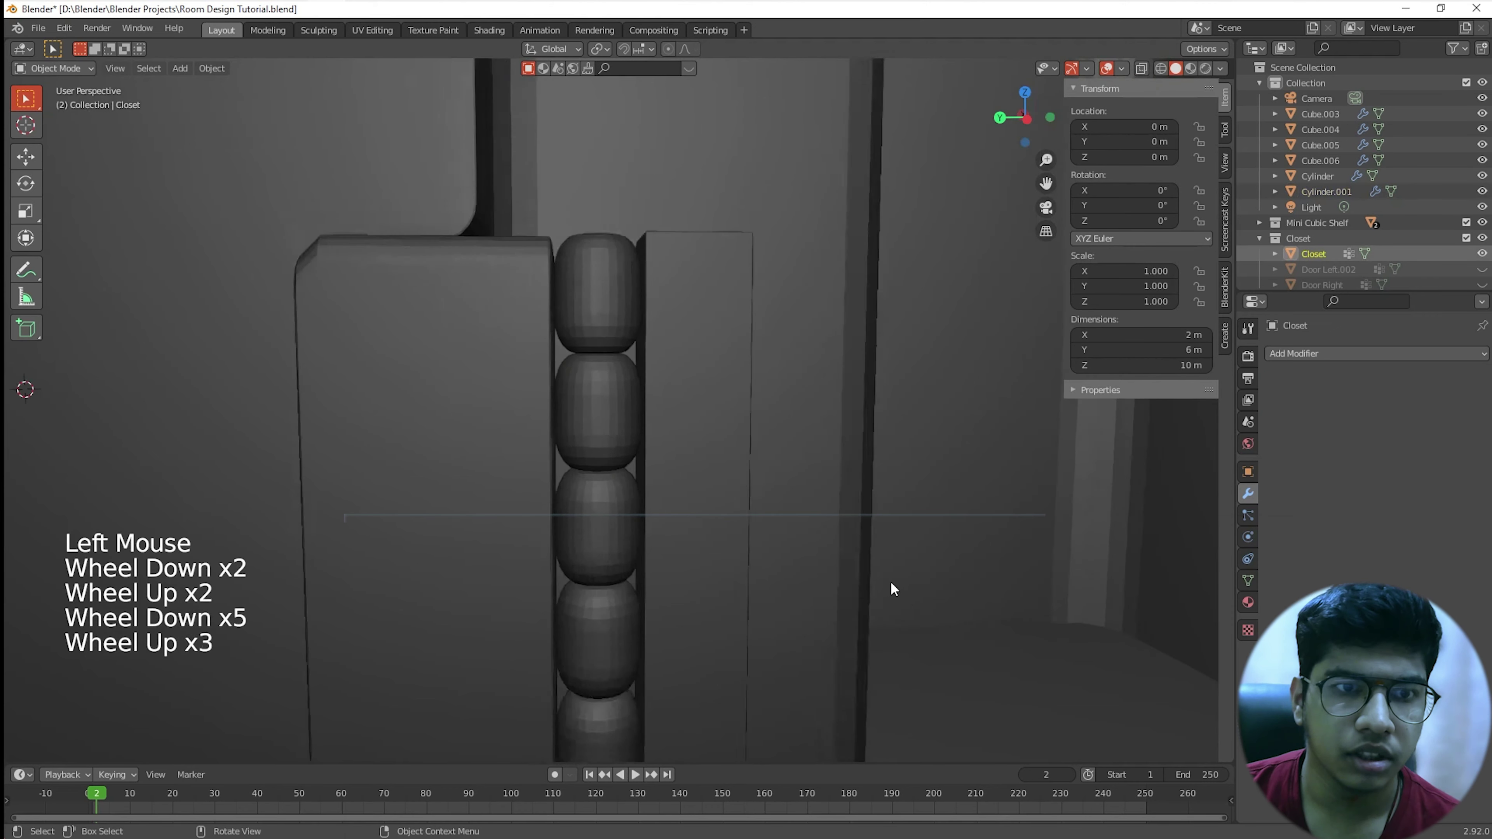
scroll(739, 527, down, 3)
click(620, 408)
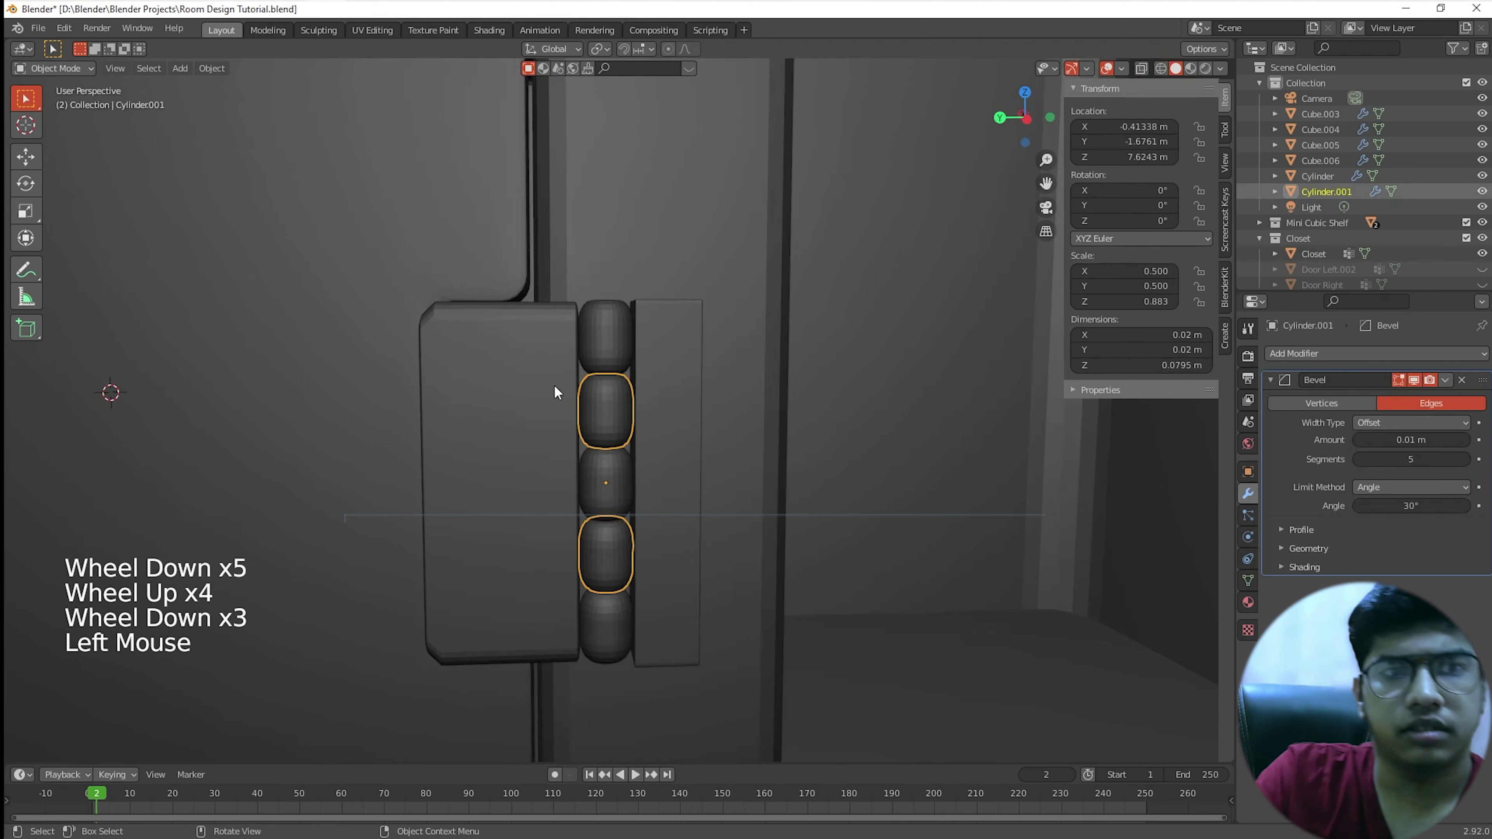
scroll(634, 418, down, 2)
click(634, 419)
click(541, 418)
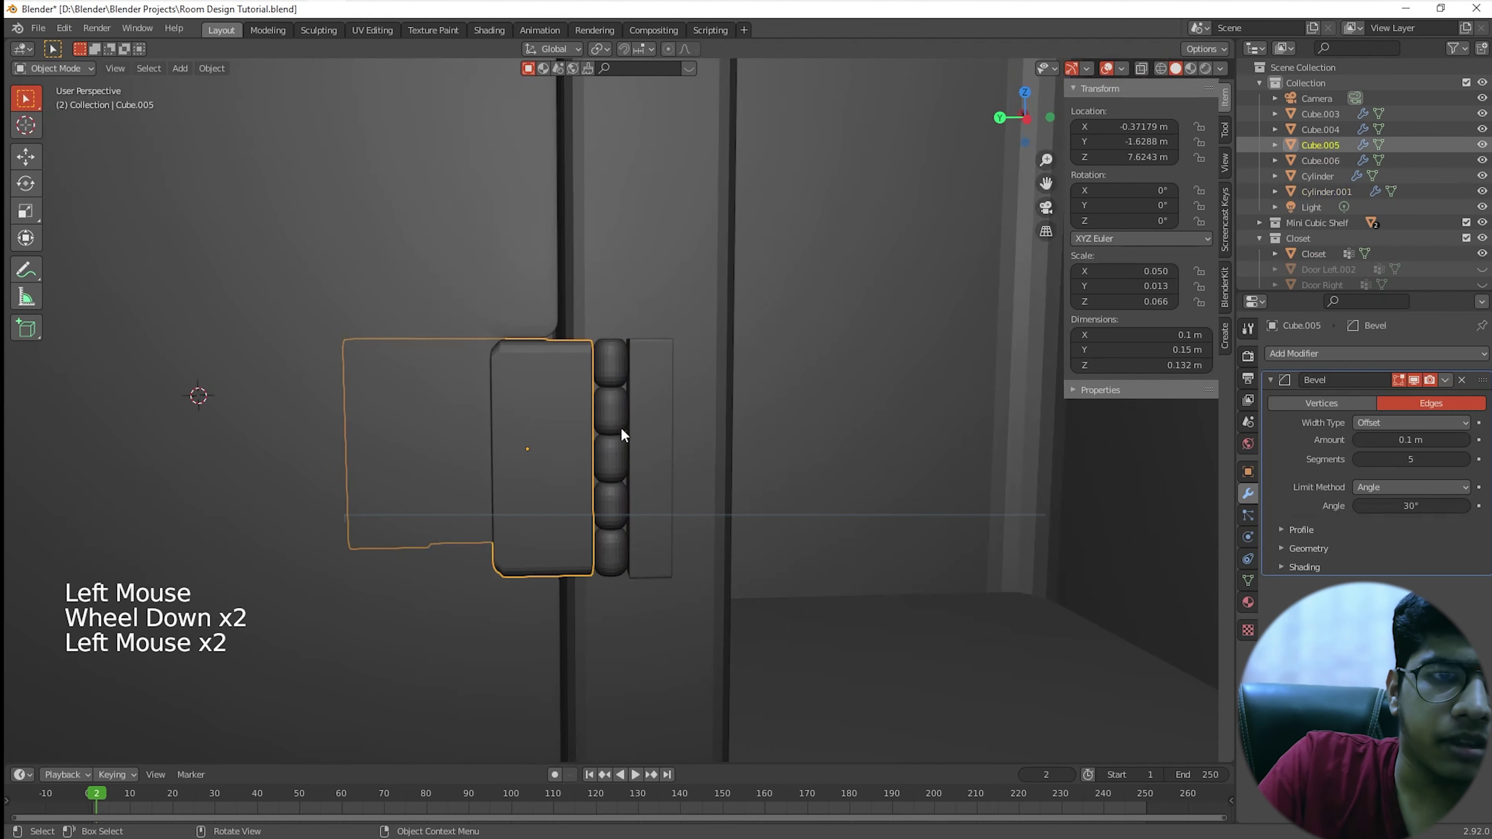
click(647, 428)
Step: Select the Cylinder.001 knuckles and snap the 3D cursor to the selection
click(617, 412)
scroll(620, 432, up, 4)
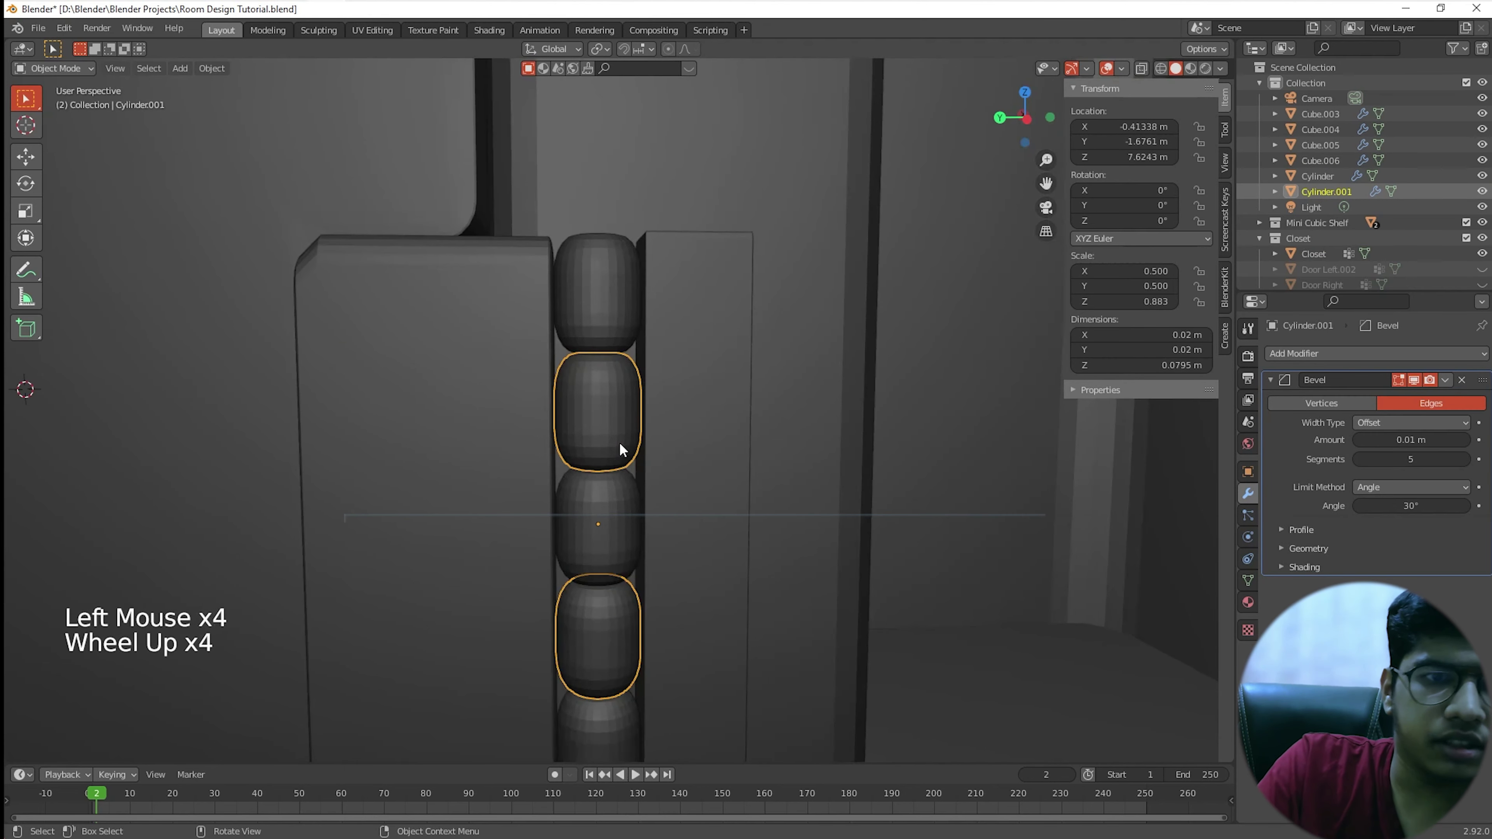
key(shift+s)
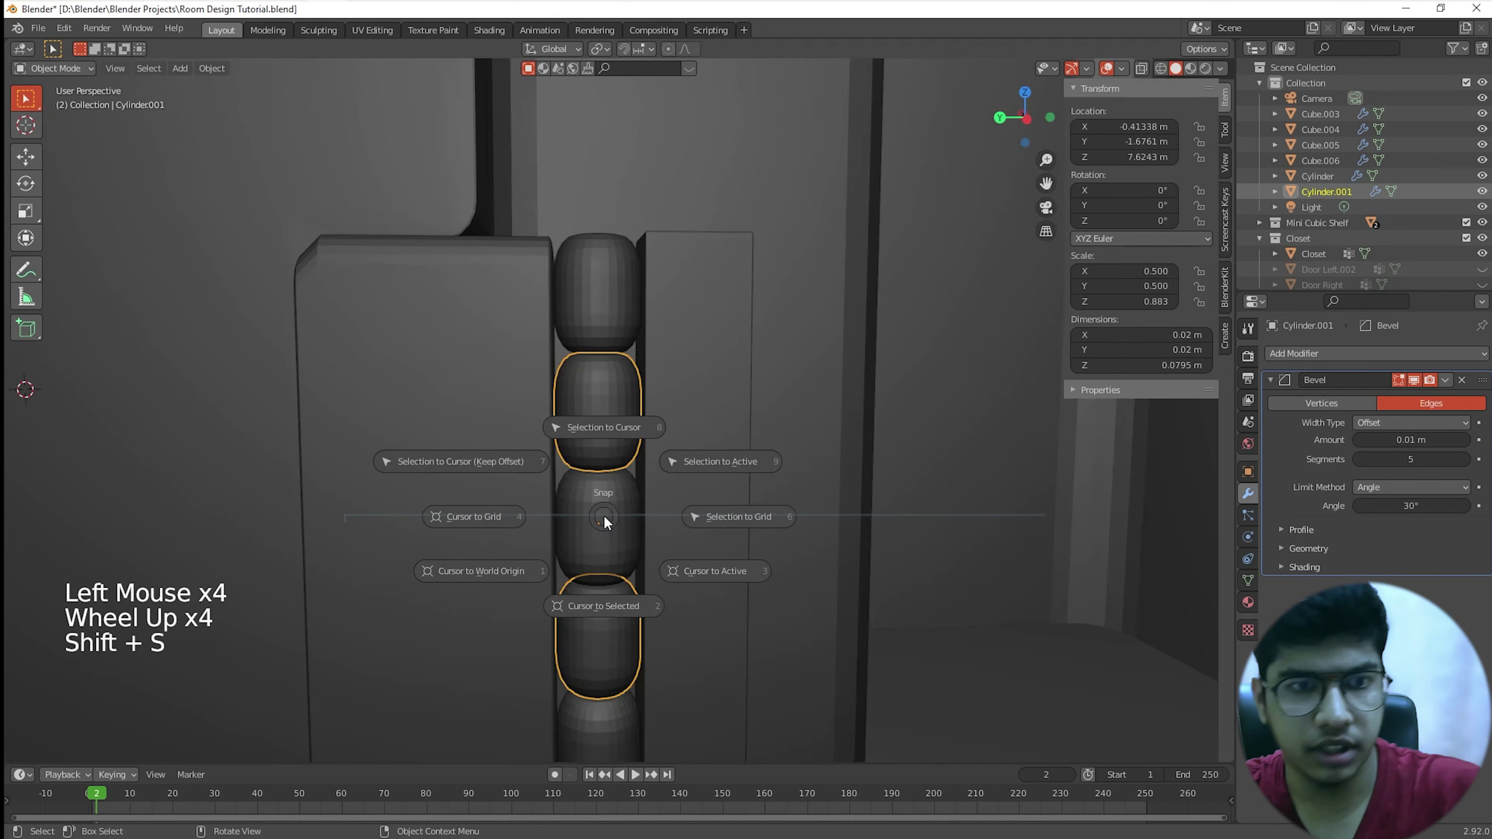
click(614, 604)
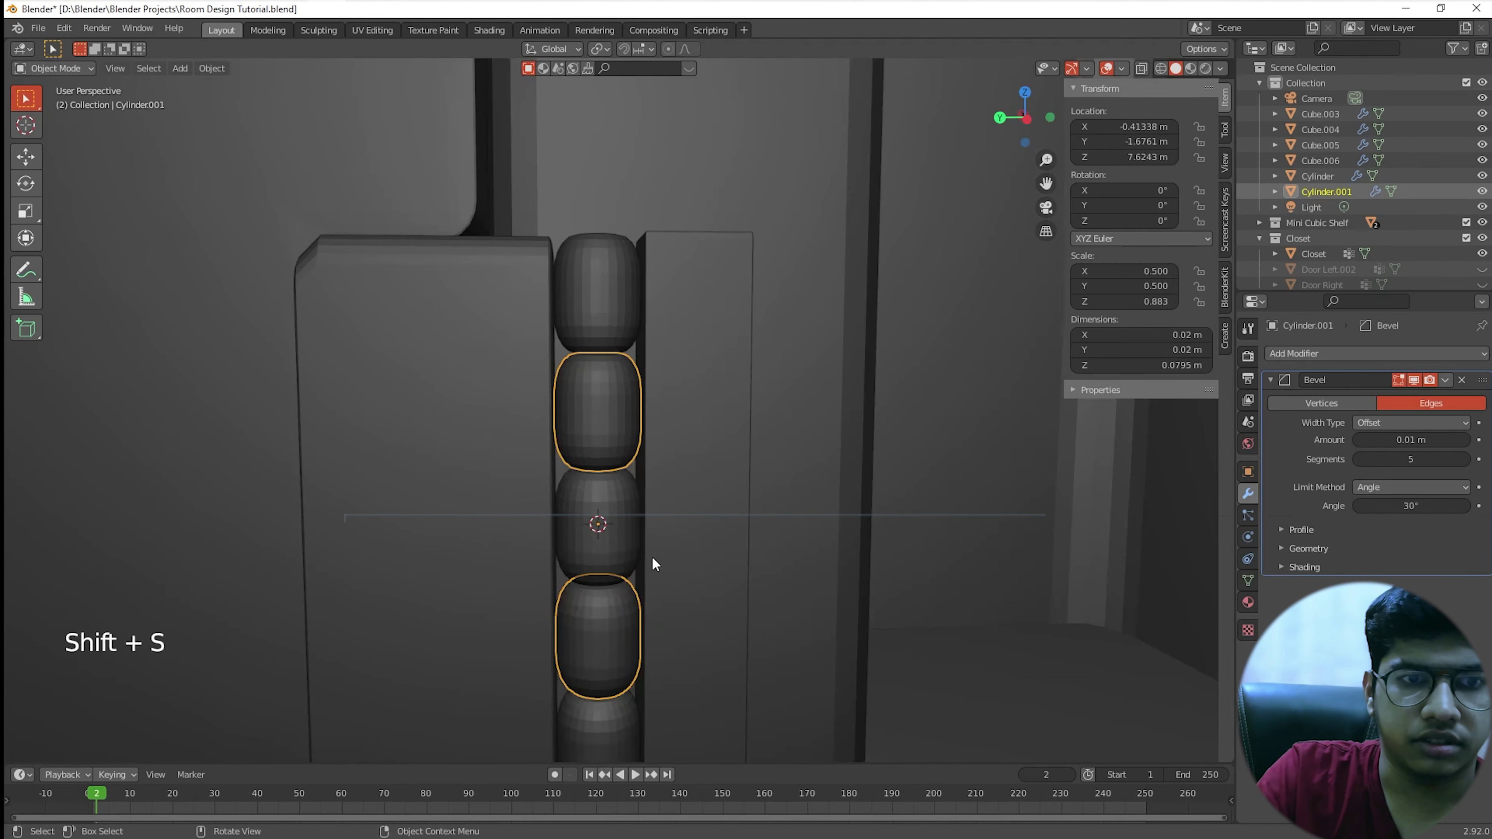
Step: Add a mesh cube at the 3D cursor on the hinge
scroll(652, 556, down, 12)
middle_drag(652, 557, 670, 623)
scroll(679, 516, down, 5)
scroll(627, 599, up, 4)
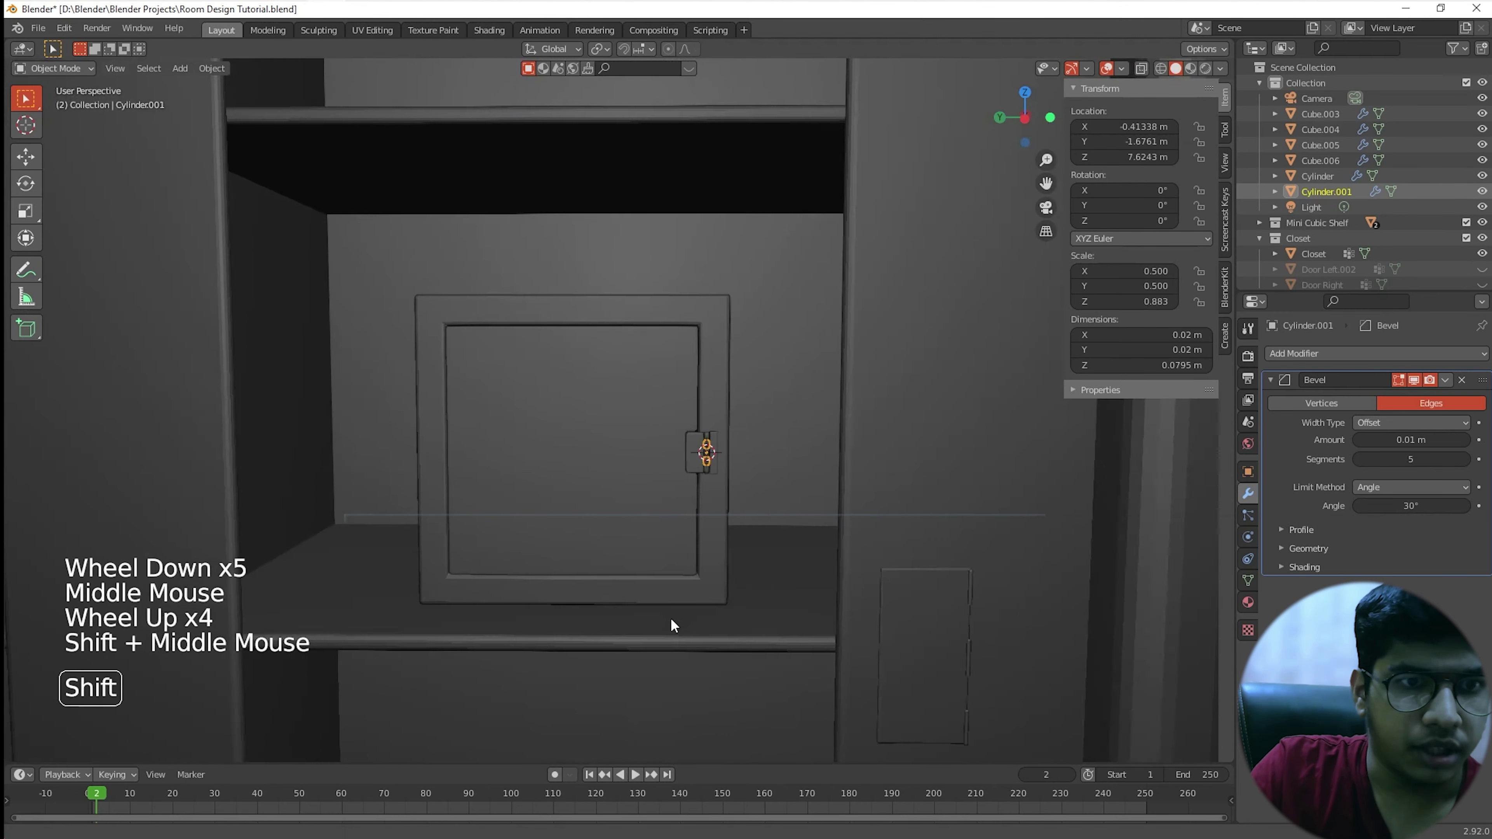
scroll(592, 485, up, 4)
key(shift+a)
mouse_move(591, 481)
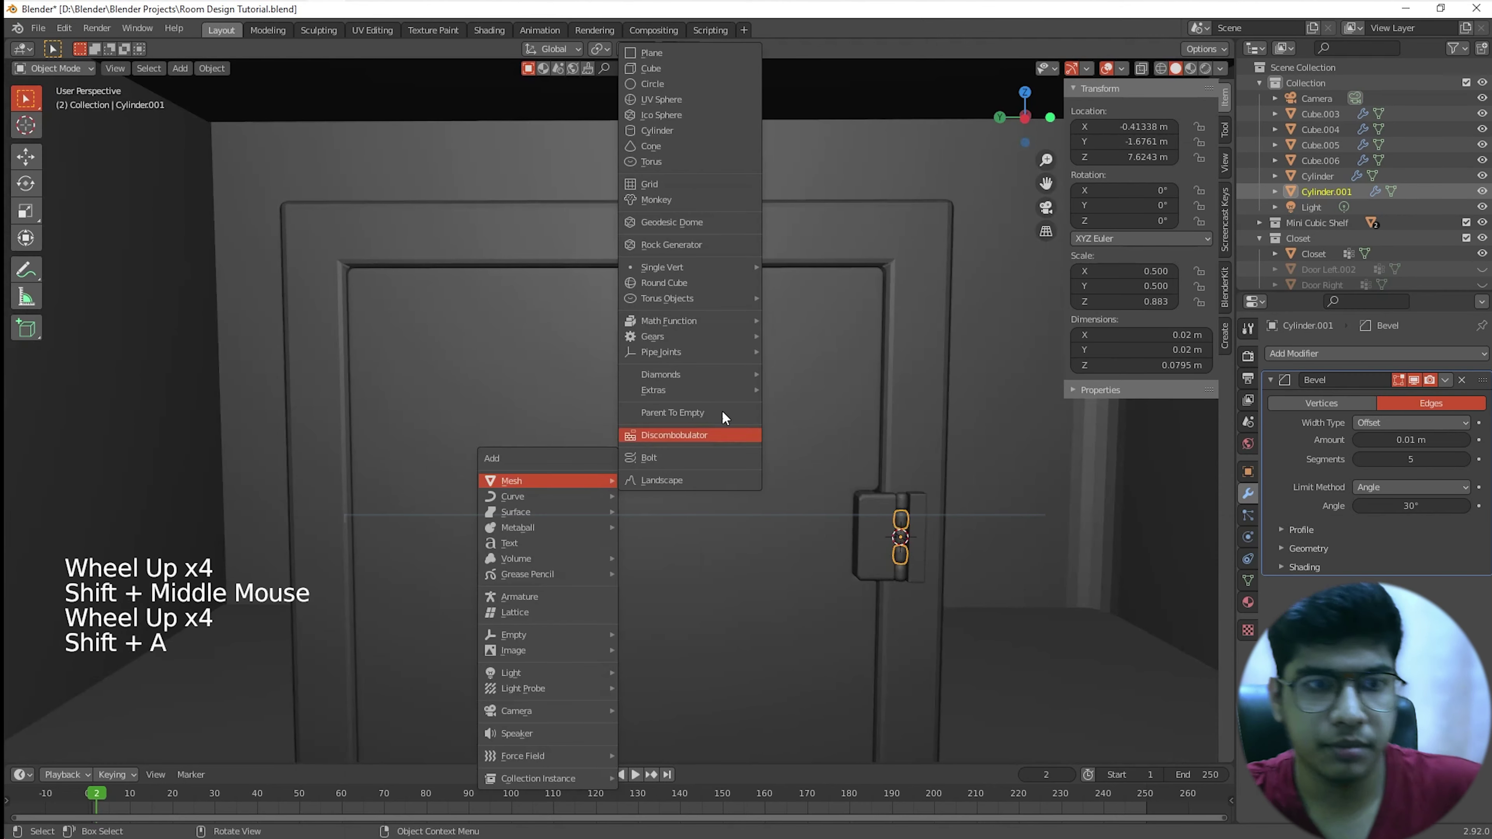
click(672, 69)
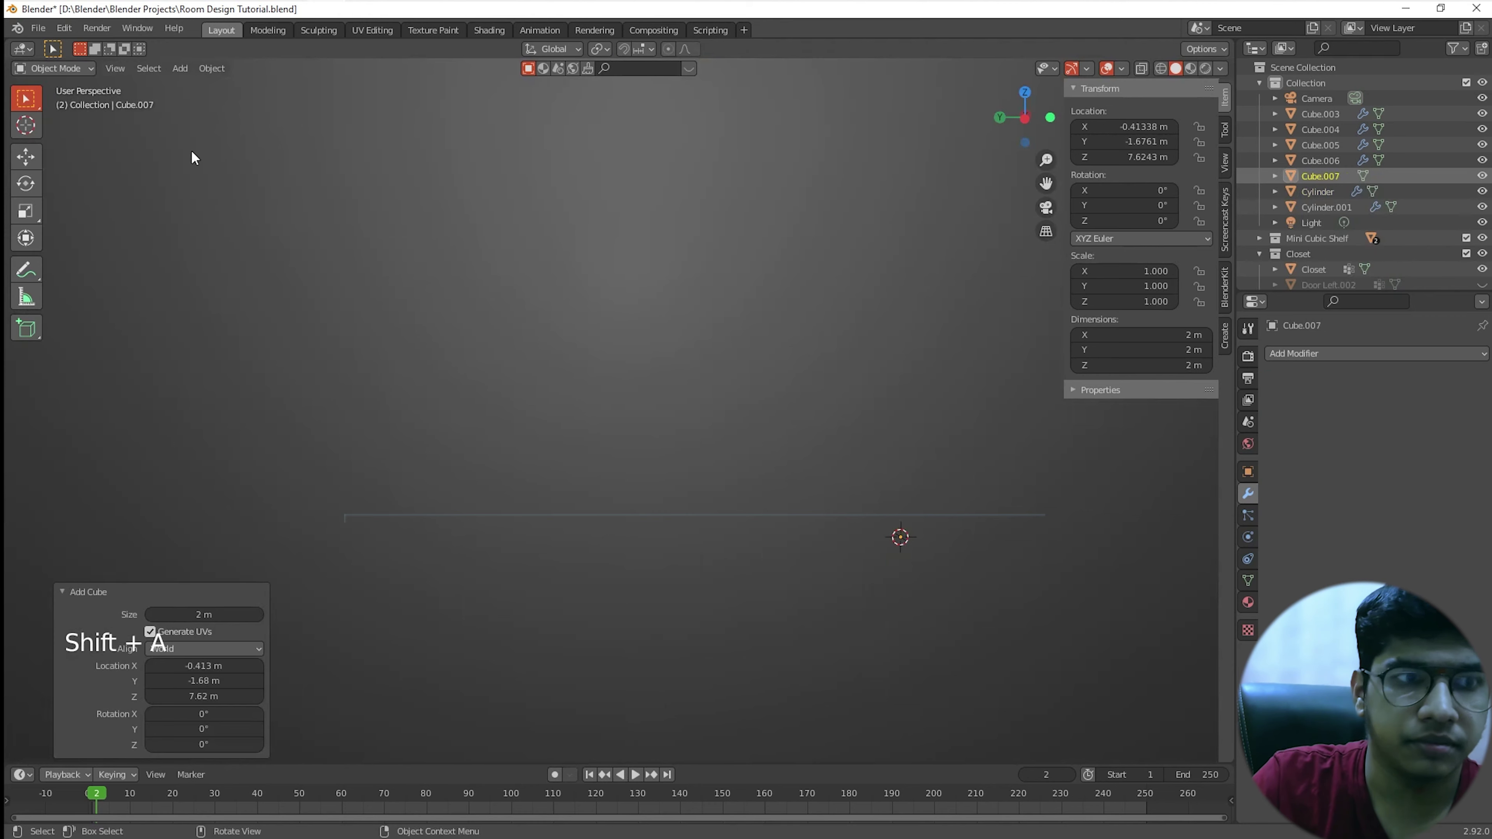
Step: Launch a second Blender instance and open the recent file Locker 2.0.blend as a reference
click(8, 8)
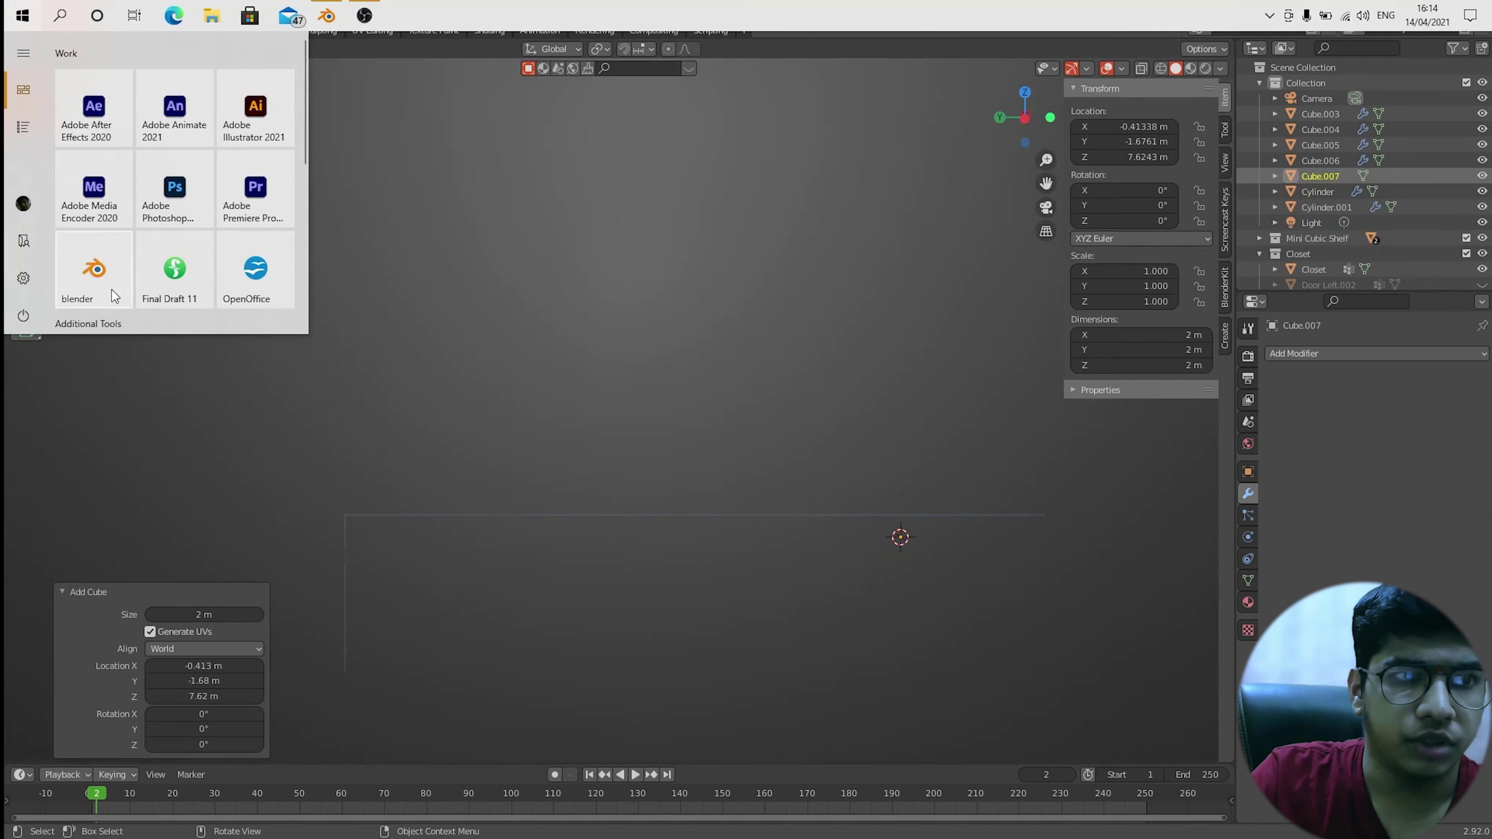
click(106, 278)
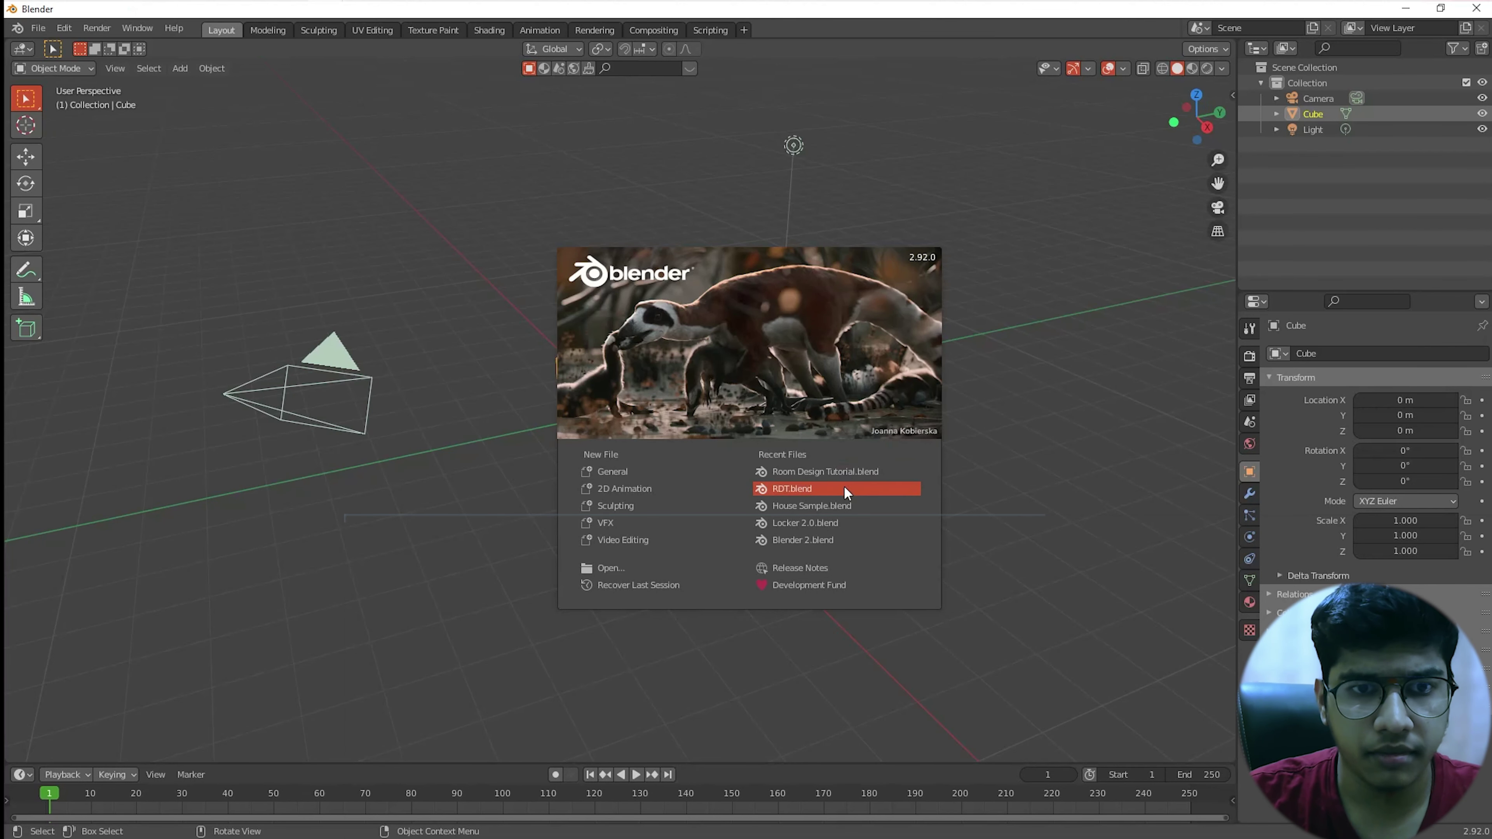
click(818, 525)
Step: Examine the keypad block and the recessed handle panel on the reference locker's door
scroll(822, 508, up, 5)
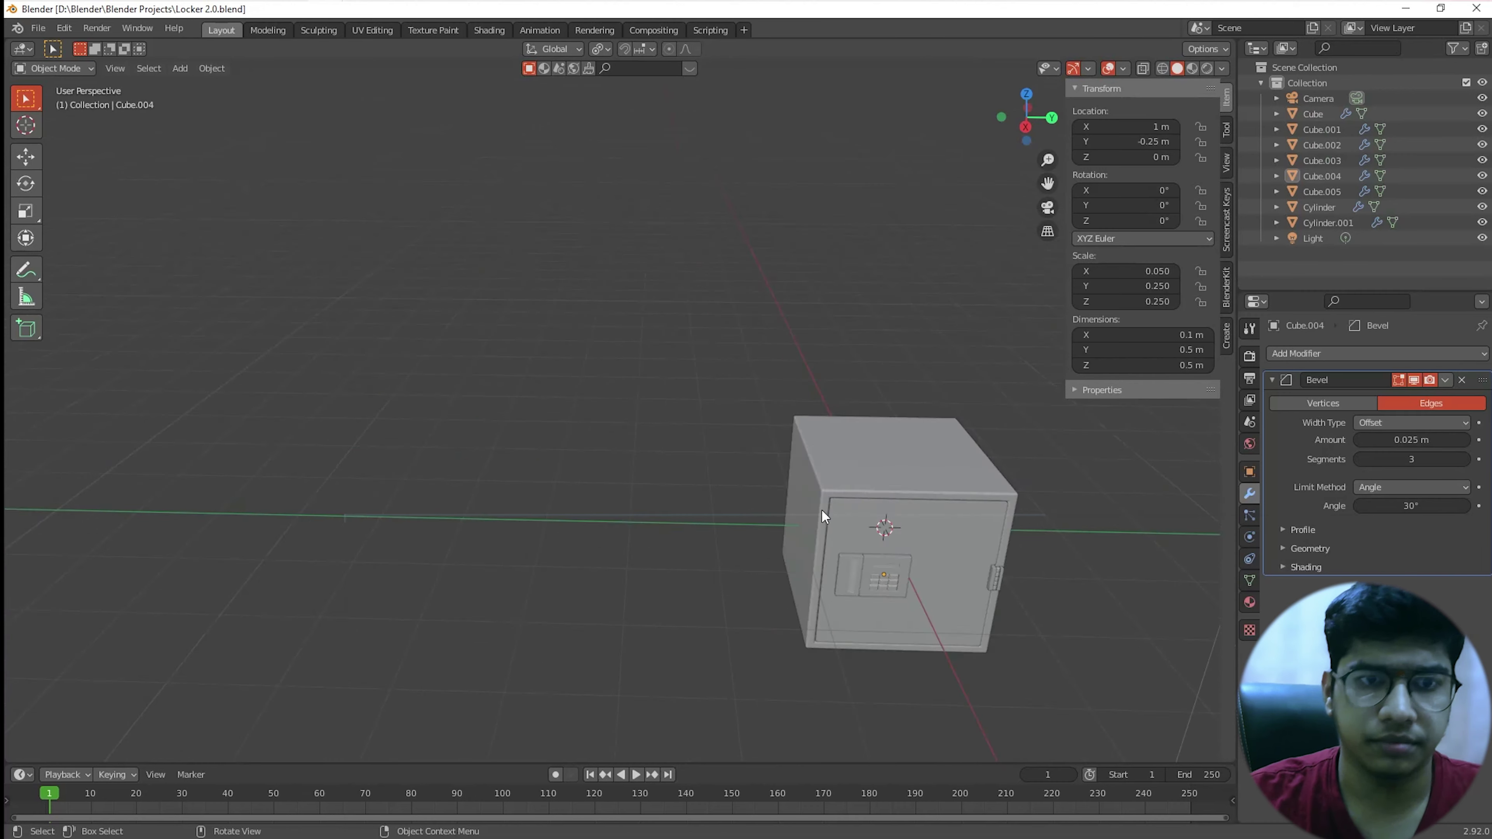
scroll(822, 516, up, 2)
scroll(589, 377, down, 6)
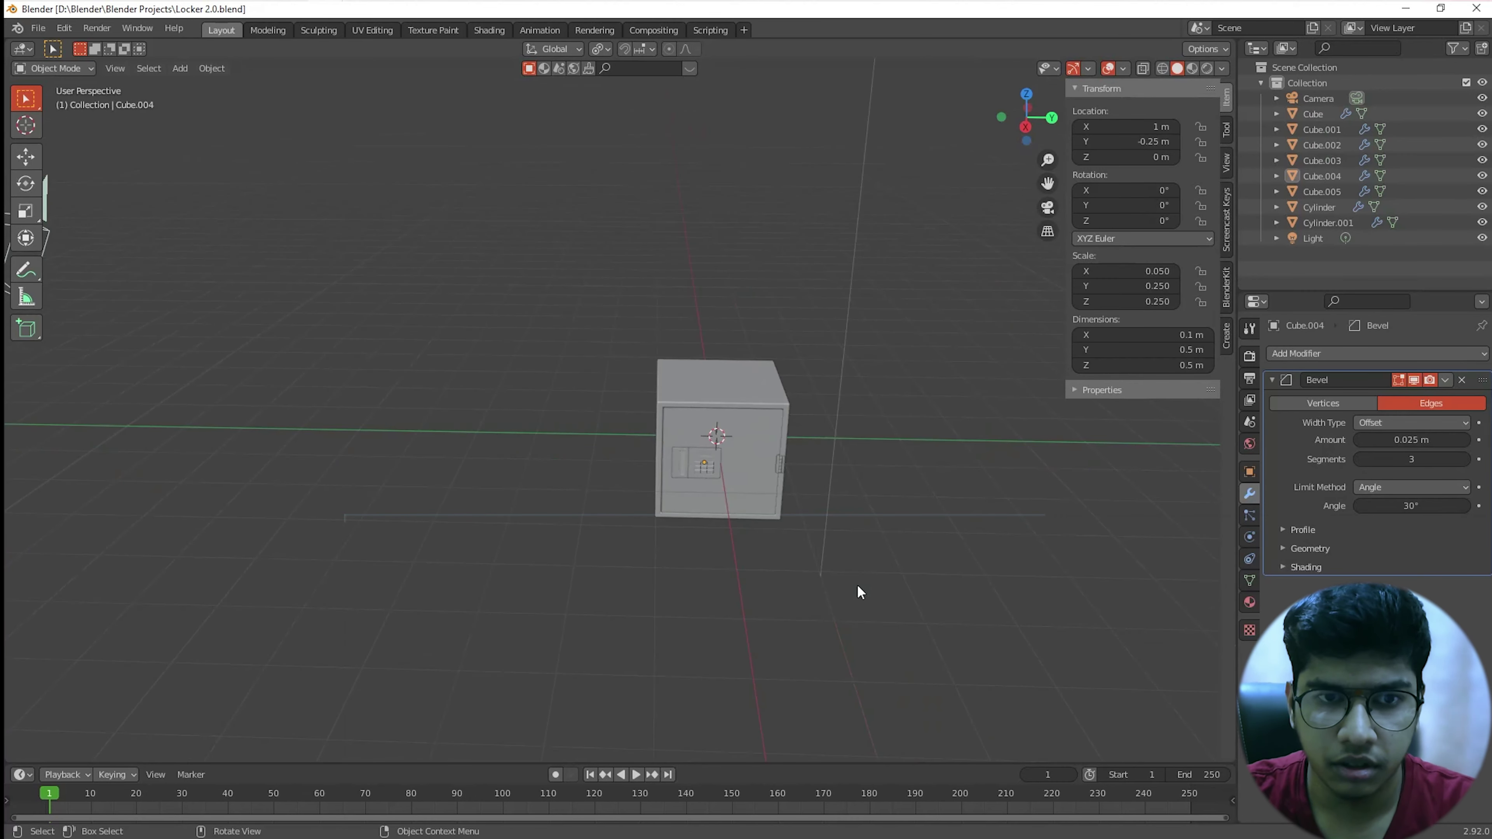
click(697, 457)
key(KP_Decimal)
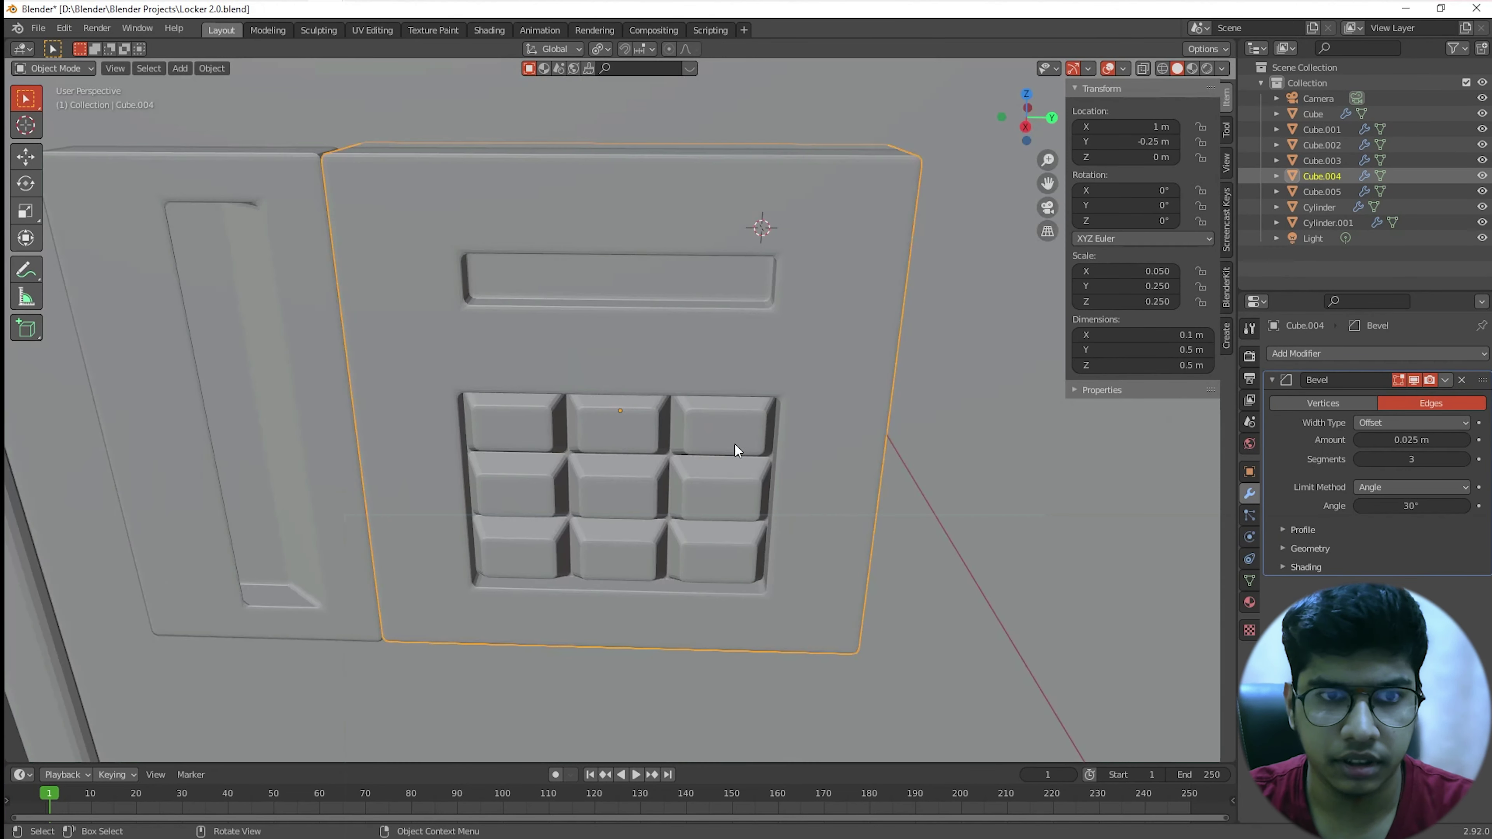
middle_drag(739, 447, 435, 301)
click(384, 294)
scroll(522, 374, down, 4)
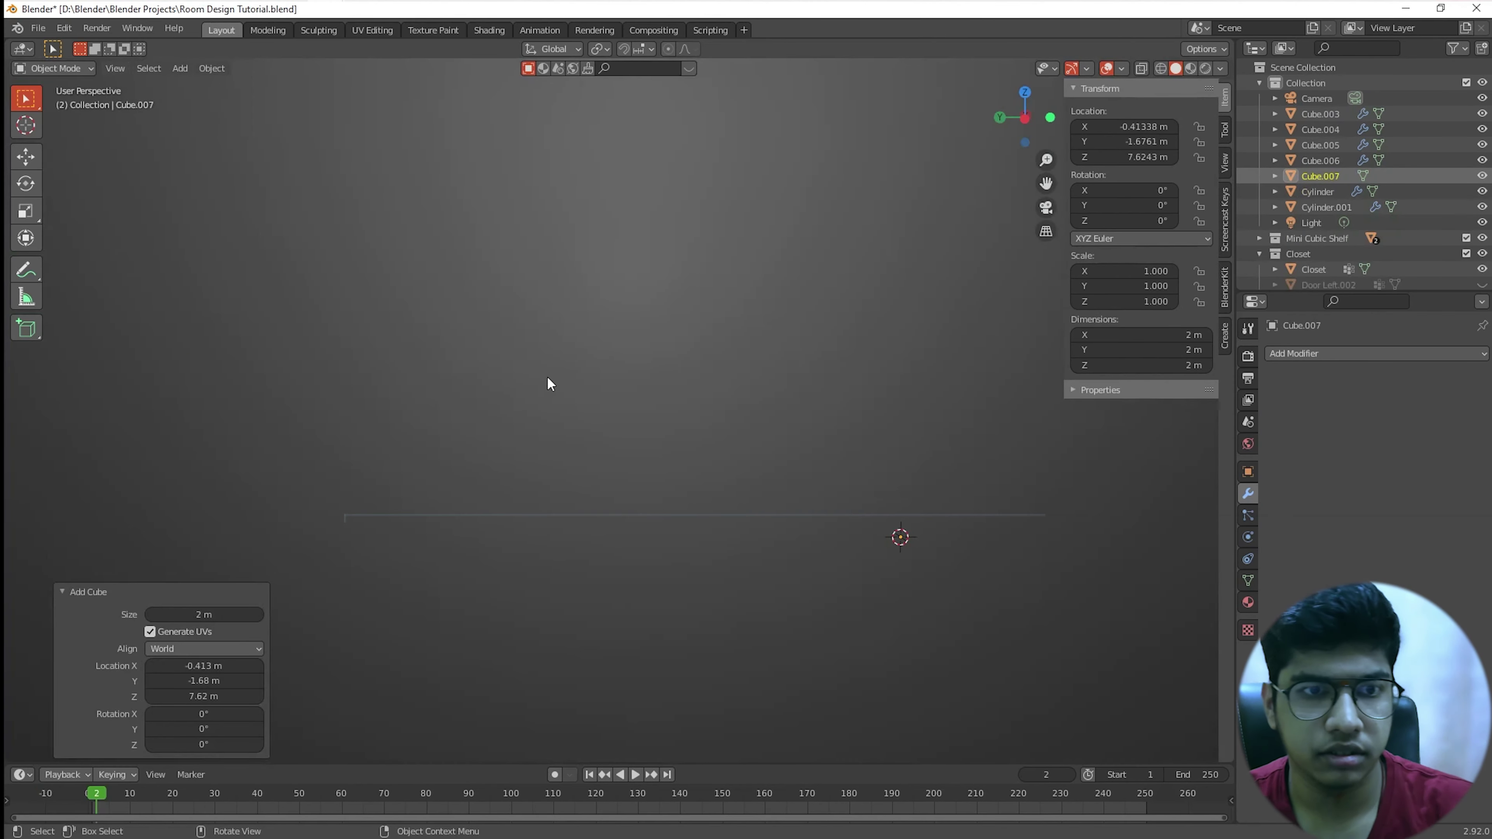
Step: Back in the Room Design Tutorial file, try scaling the new cube down uniformly to about 0.18, and undo the resize
scroll(549, 382, down, 12)
scroll(529, 378, up, 4)
middle_drag(656, 433, 965, 670)
key(s)
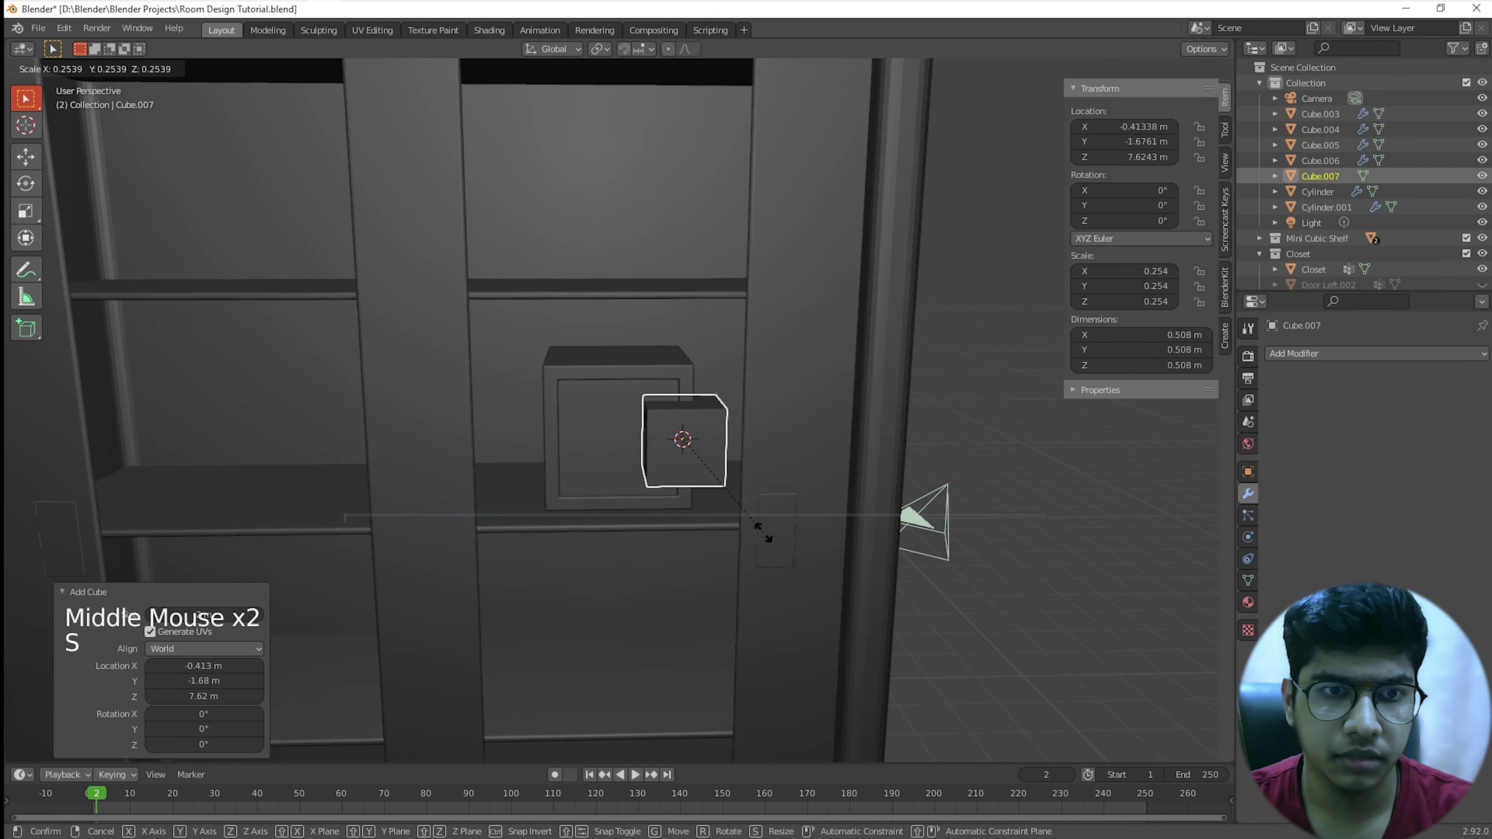
click(751, 535)
scroll(751, 536, up, 5)
shift+middle_drag(750, 536, 705, 539)
scroll(868, 547, up, 1)
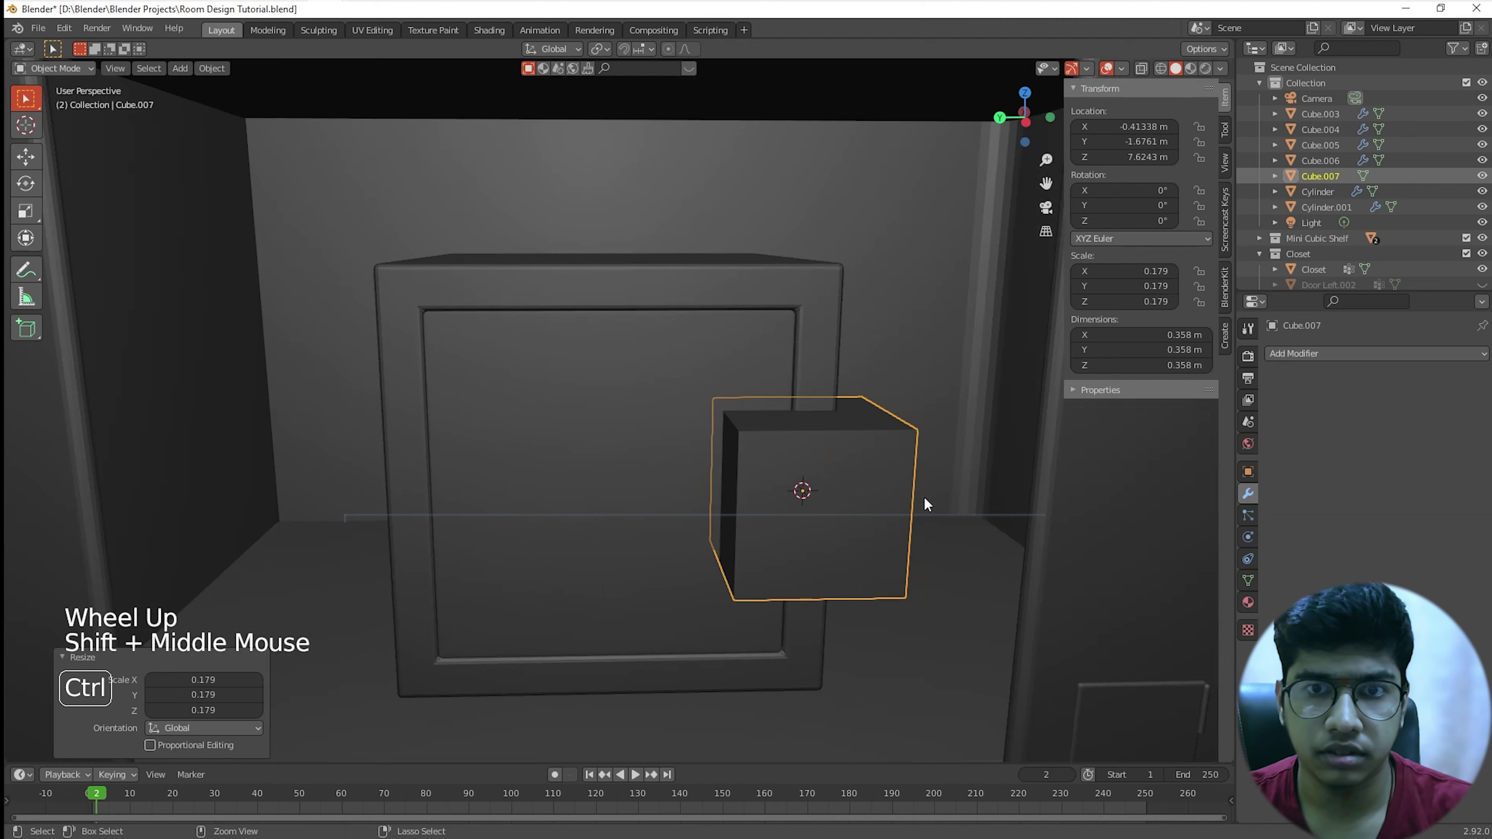
key(ctrl+z)
Step: Try scaling the new cube uniformly by 0.15, and undo the resize
scroll(924, 499, down, 4)
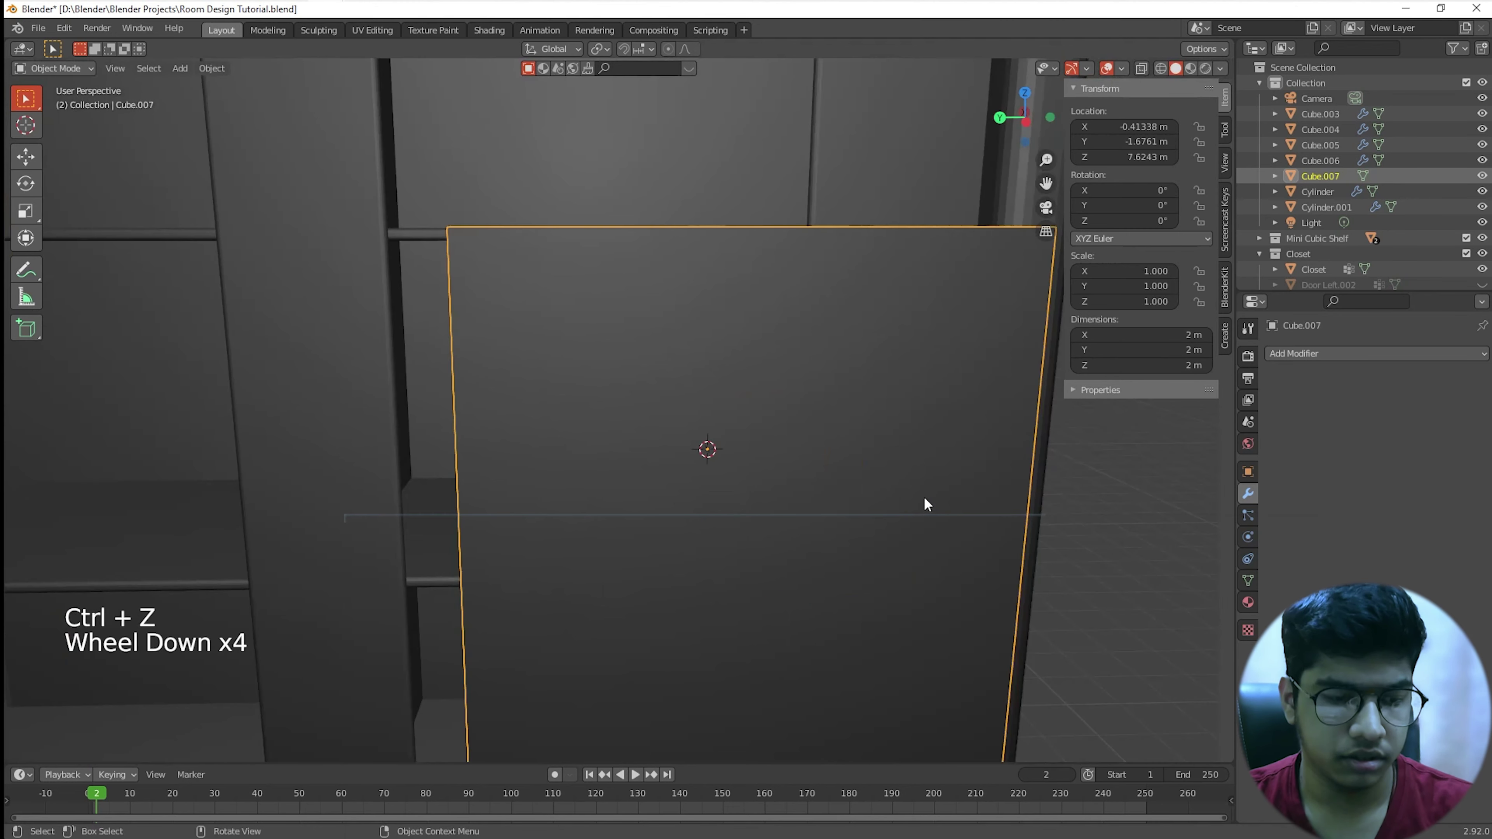
text(s0.15)
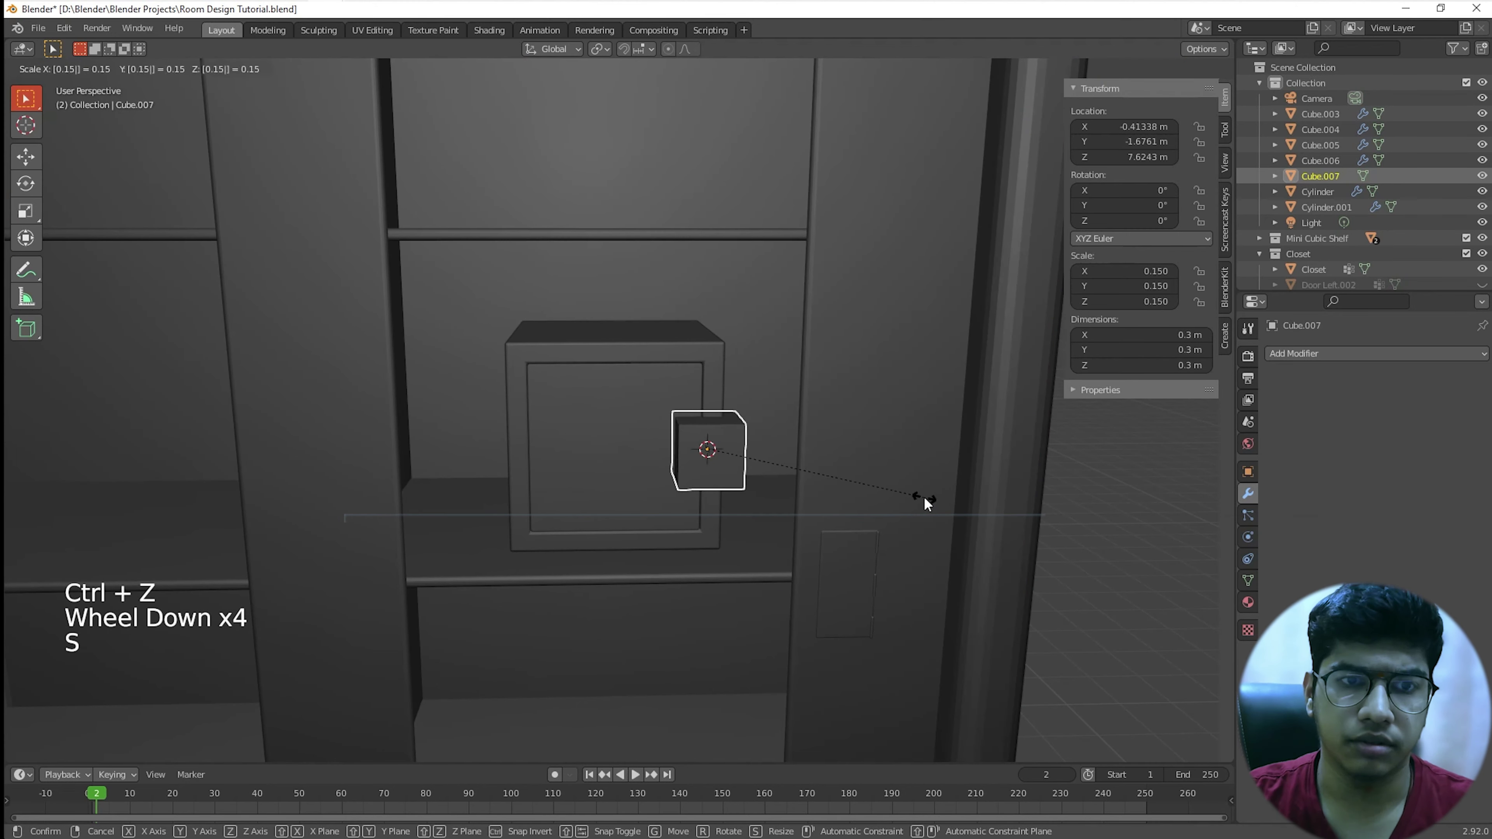
key(Return)
middle_drag(914, 503, 870, 509)
scroll(865, 548, up, 3)
scroll(619, 518, up, 2)
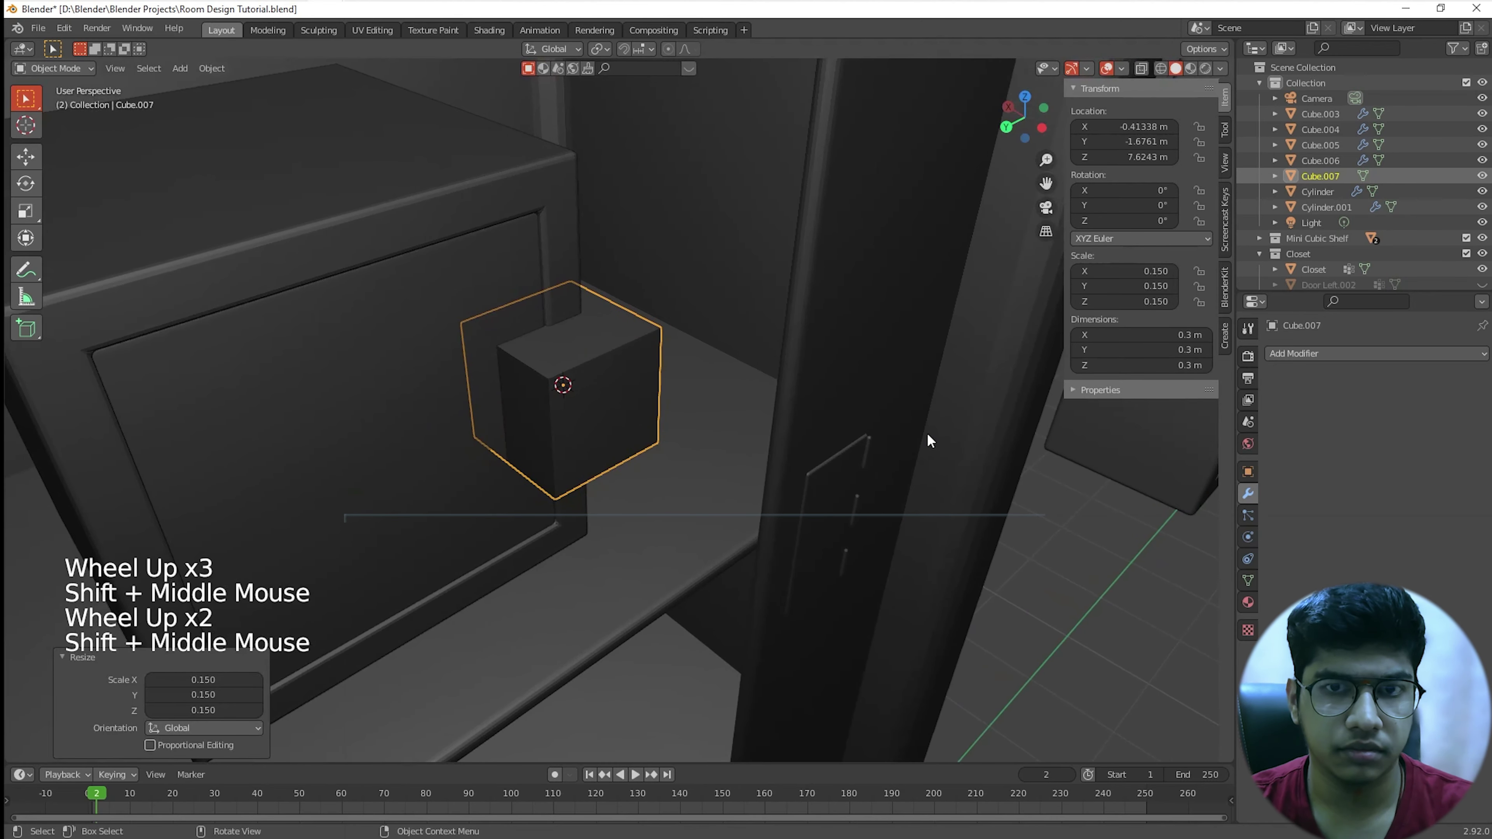
key(ctrl+z)
Step: Scale the new cube uniformly by 0.1
text(s.1)
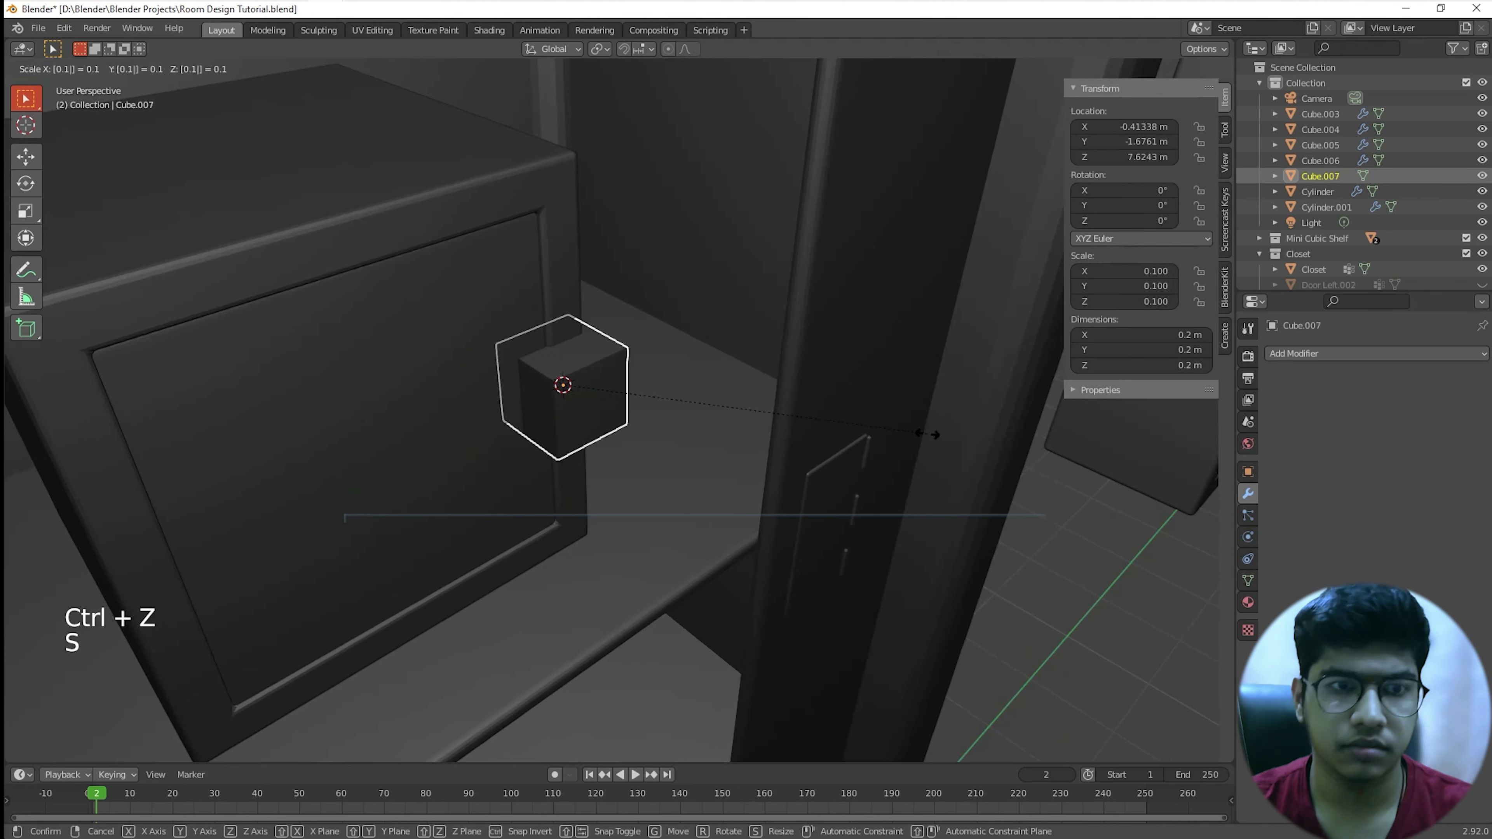
key(Return)
scroll(479, 583, up, 3)
shift+middle_drag(480, 583, 518, 552)
scroll(846, 566, down, 3)
scroll(762, 559, up, 3)
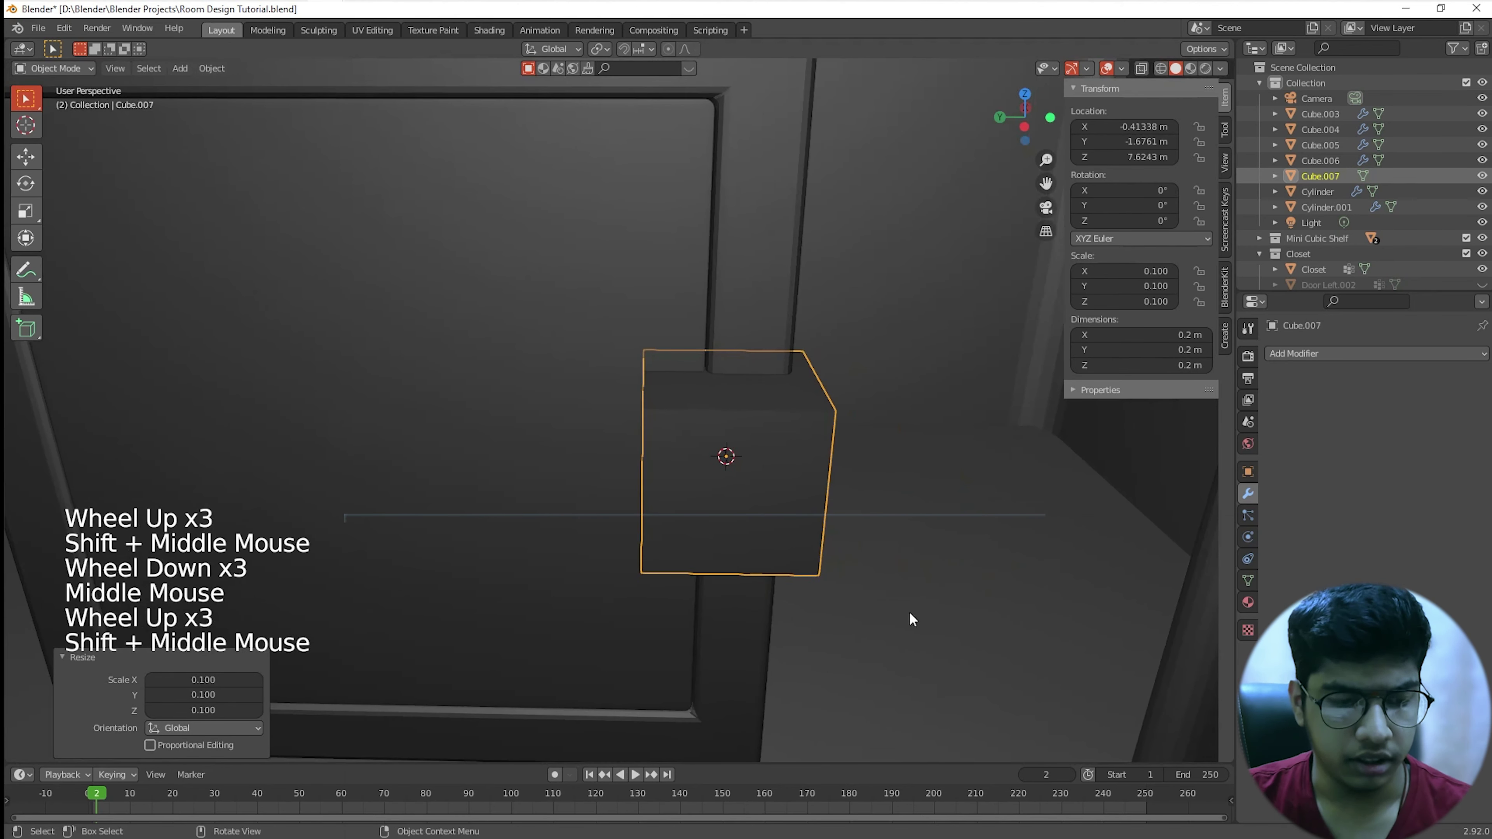
Step: Flatten the new cube into a thin plate by scaling it by 0.2 along the X axis
text(s)
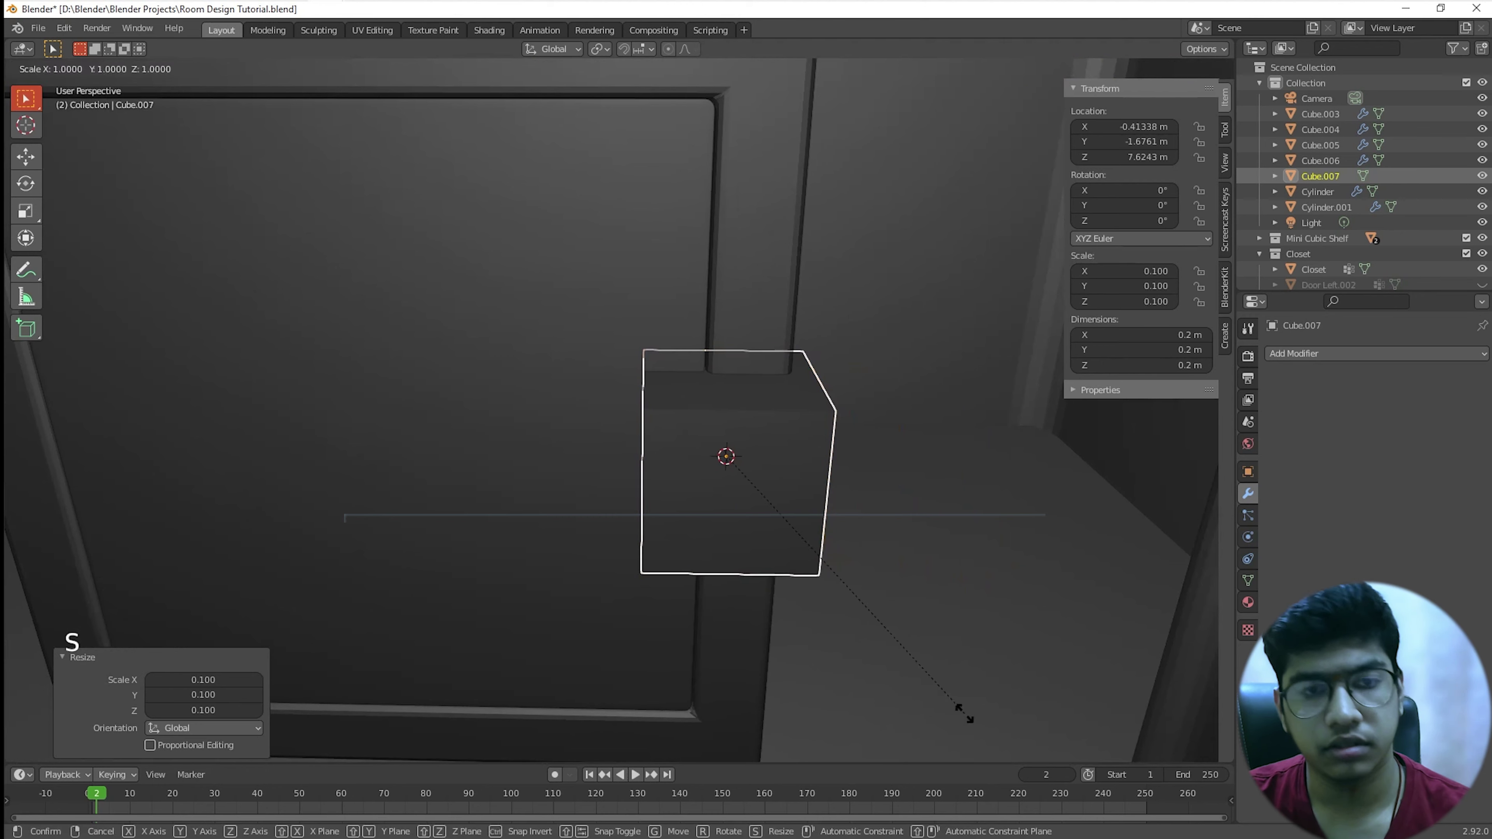
text(x)
text(.1)
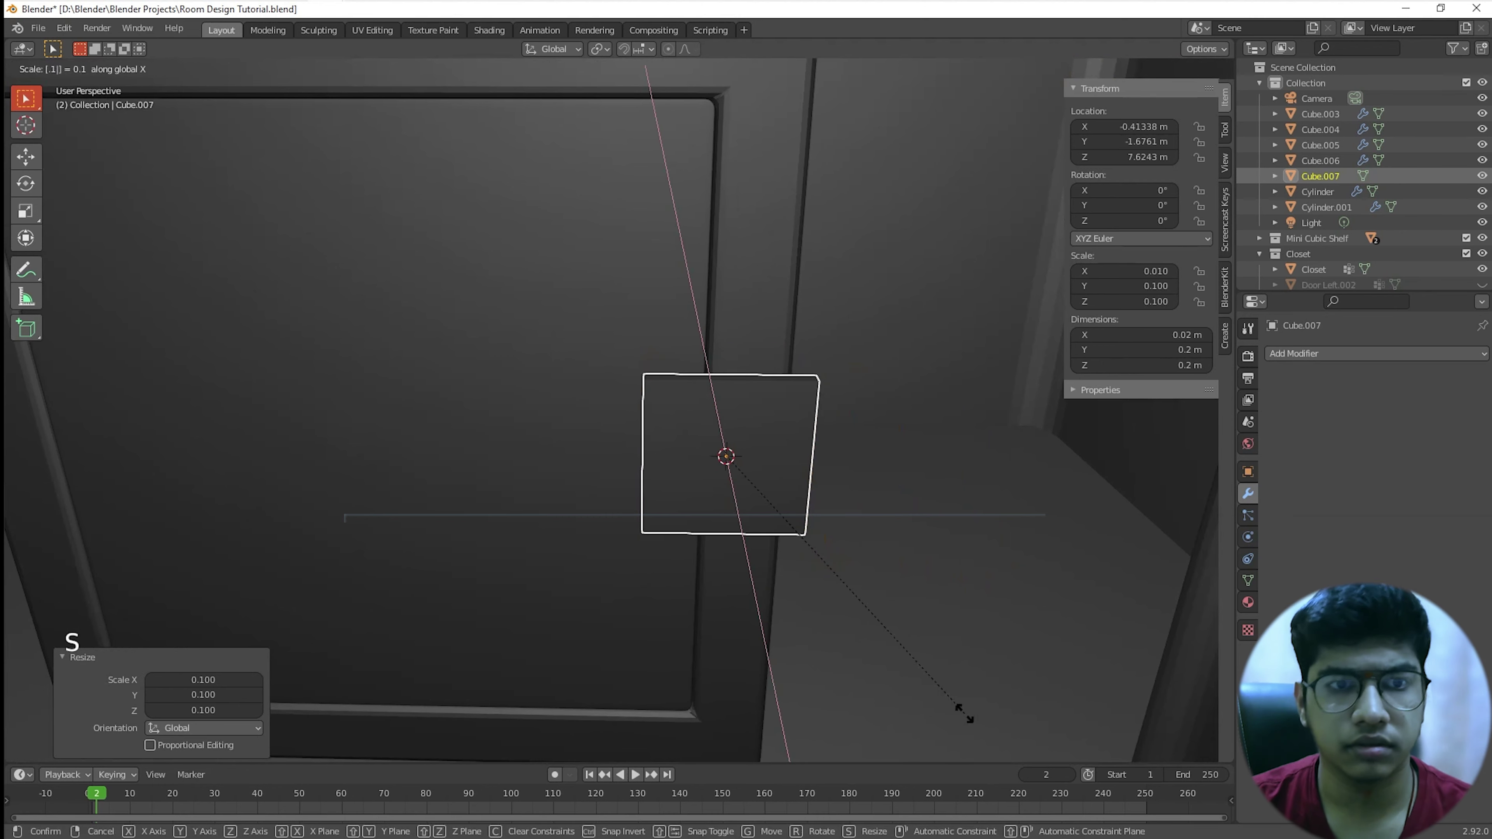
text(2)
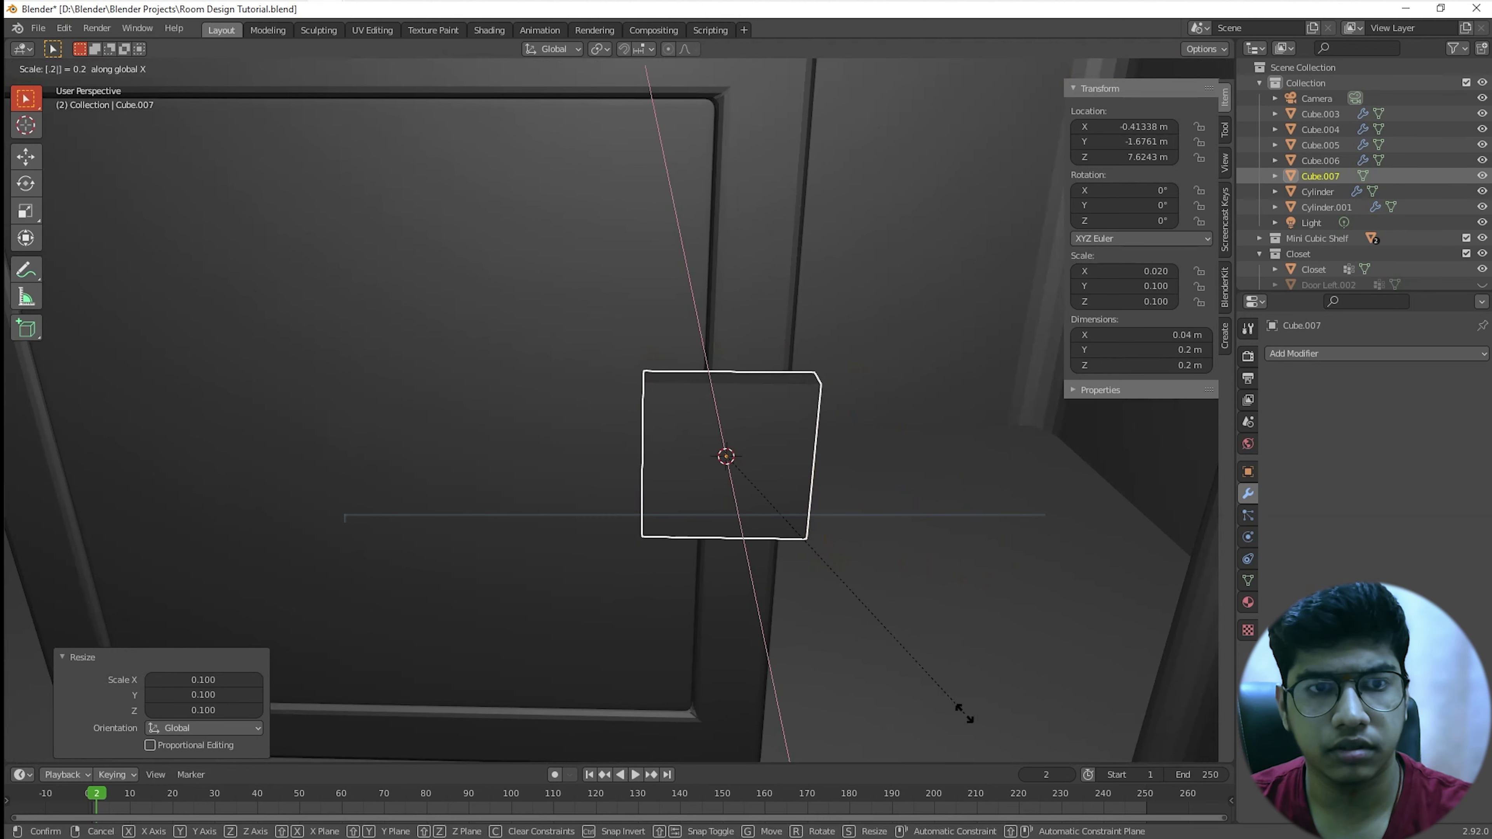
key(Return)
Step: Move the flattened block 0.025 m along the X axis, into the locker door
middle_drag(966, 715, 1113, 72)
shift+scroll(786, 441, up, 1)
shift+middle_drag(787, 442, 800, 324)
text(gx.)
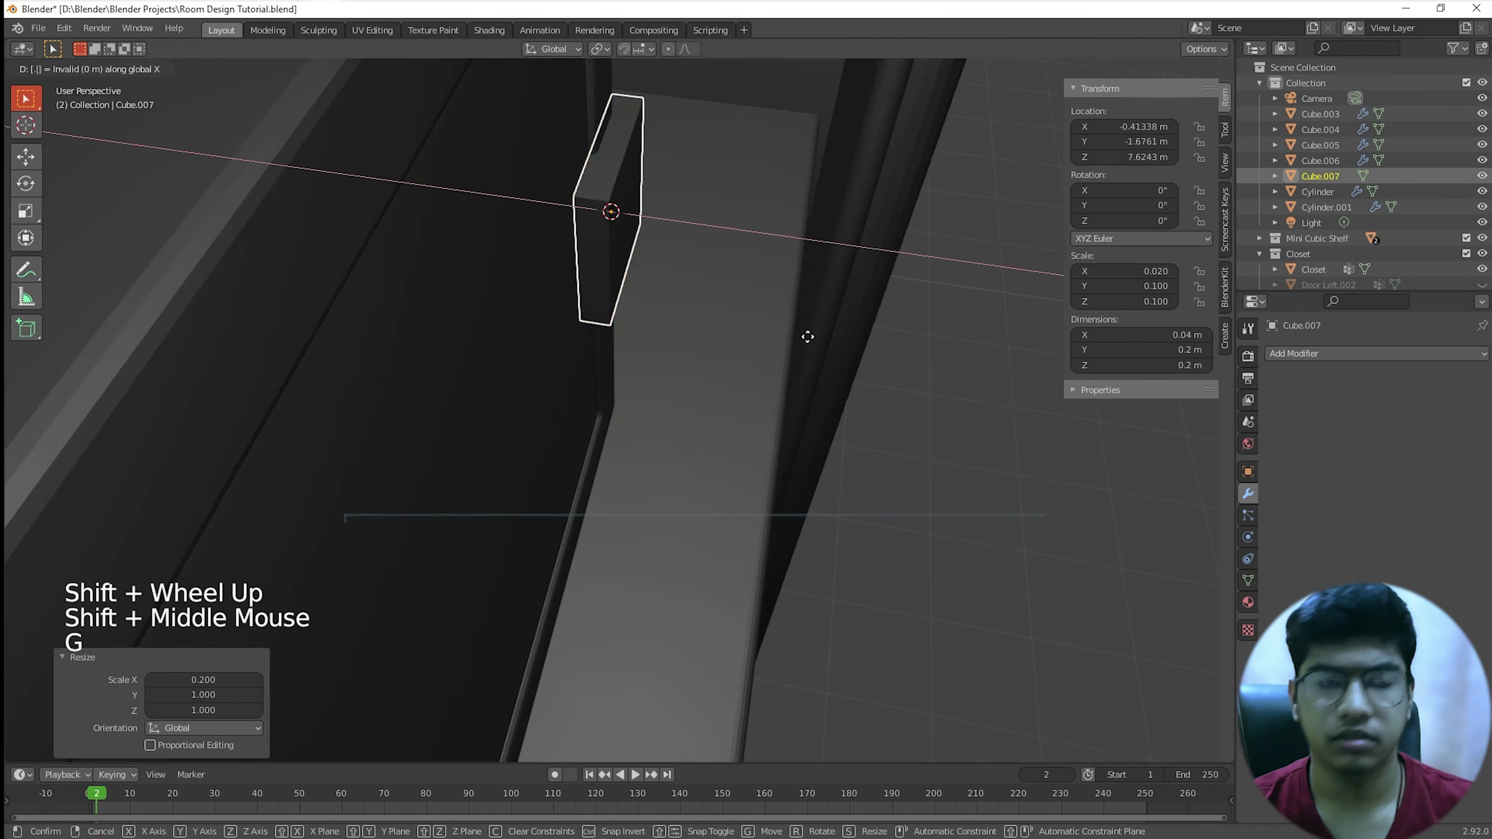
text(0)
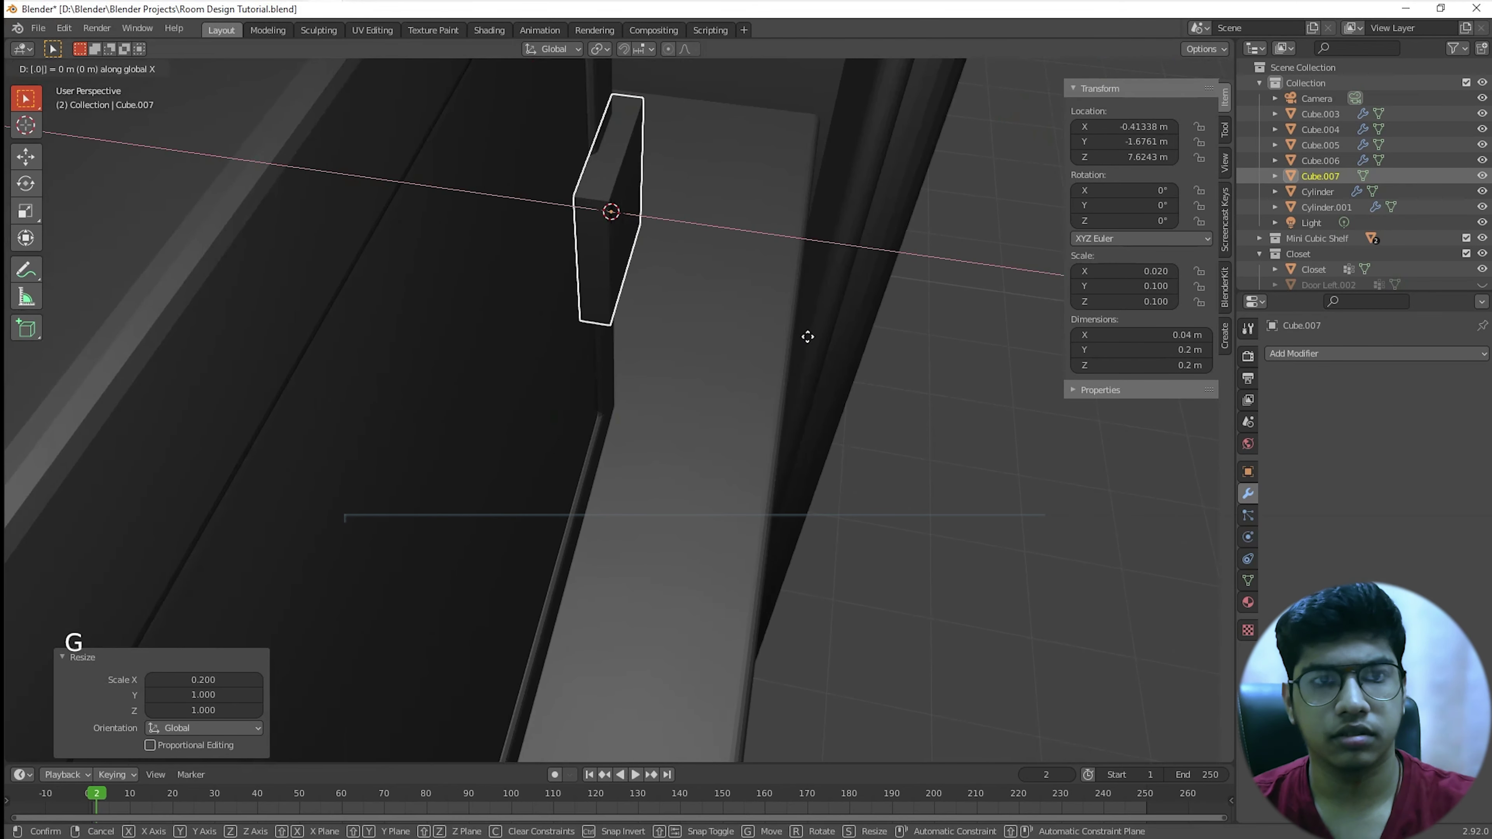
text(5)
key(BackSpace)
text(25)
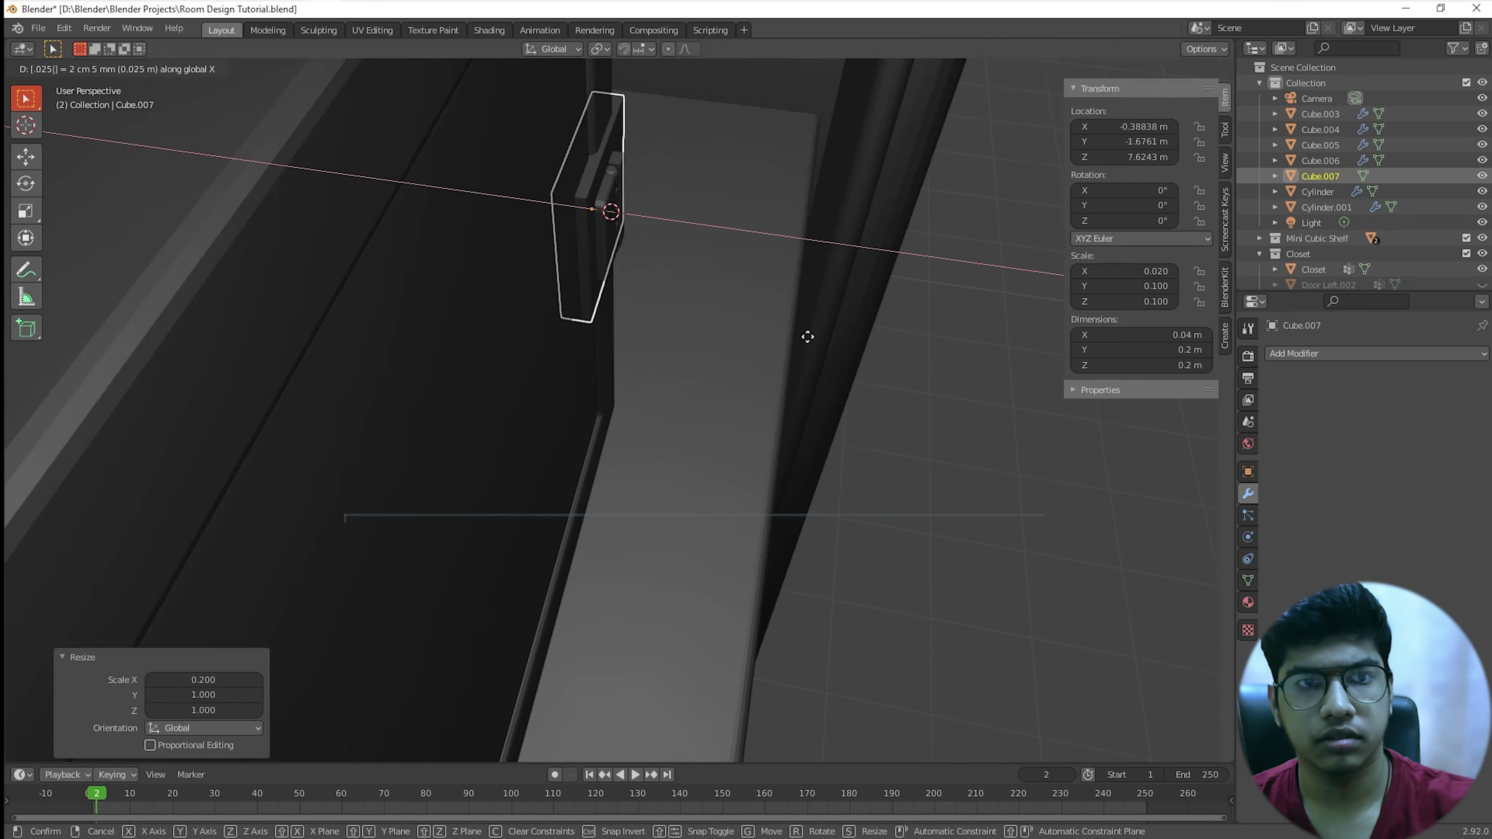
key(Return)
Step: Shift the block back by -0.01 m along the X axis so it sits on the door surface
shift+middle_drag(677, 360, 600, 376)
text(gx)
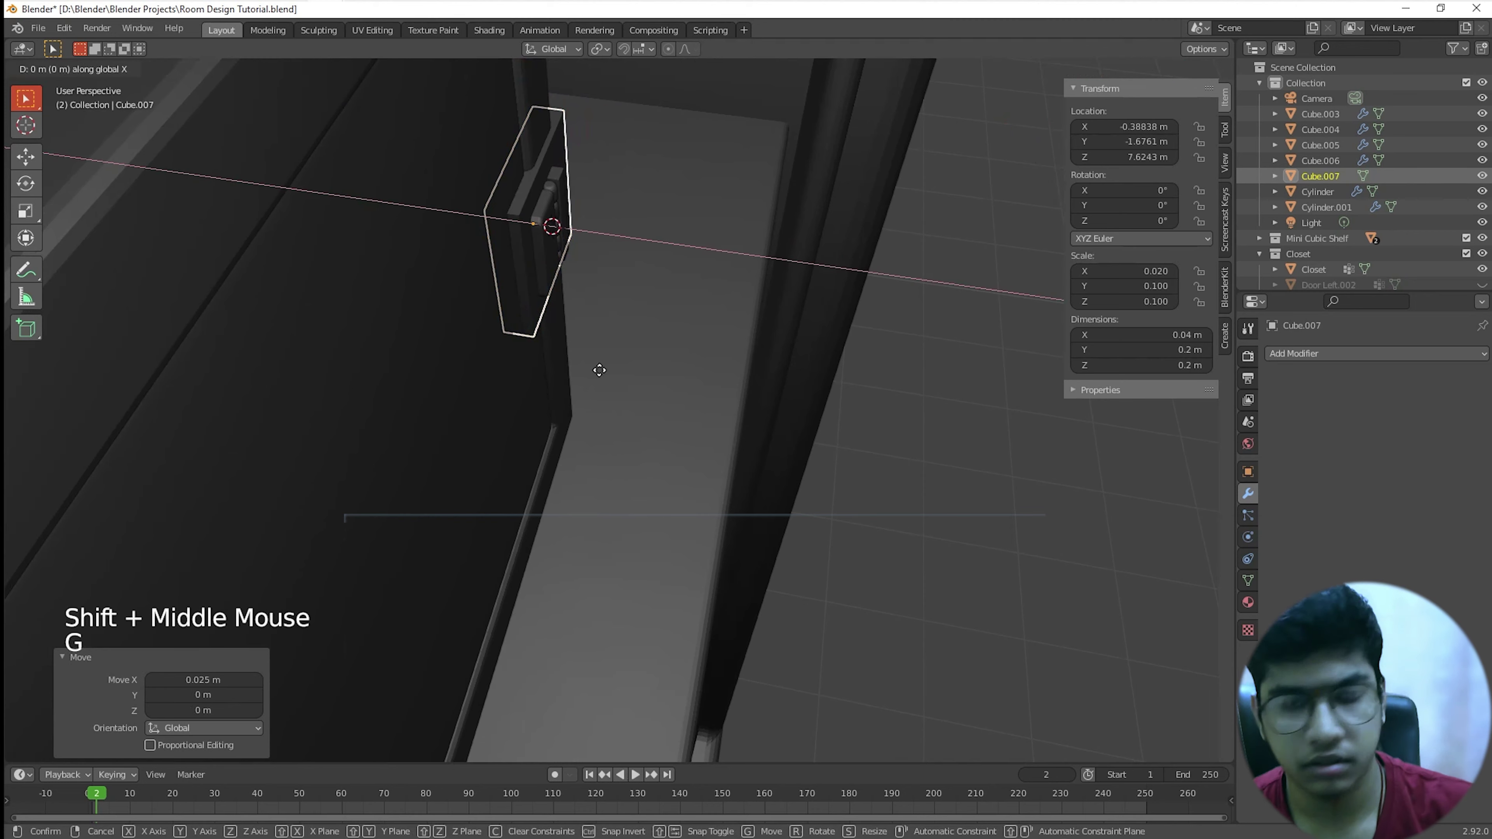
text(.01-)
key(Return)
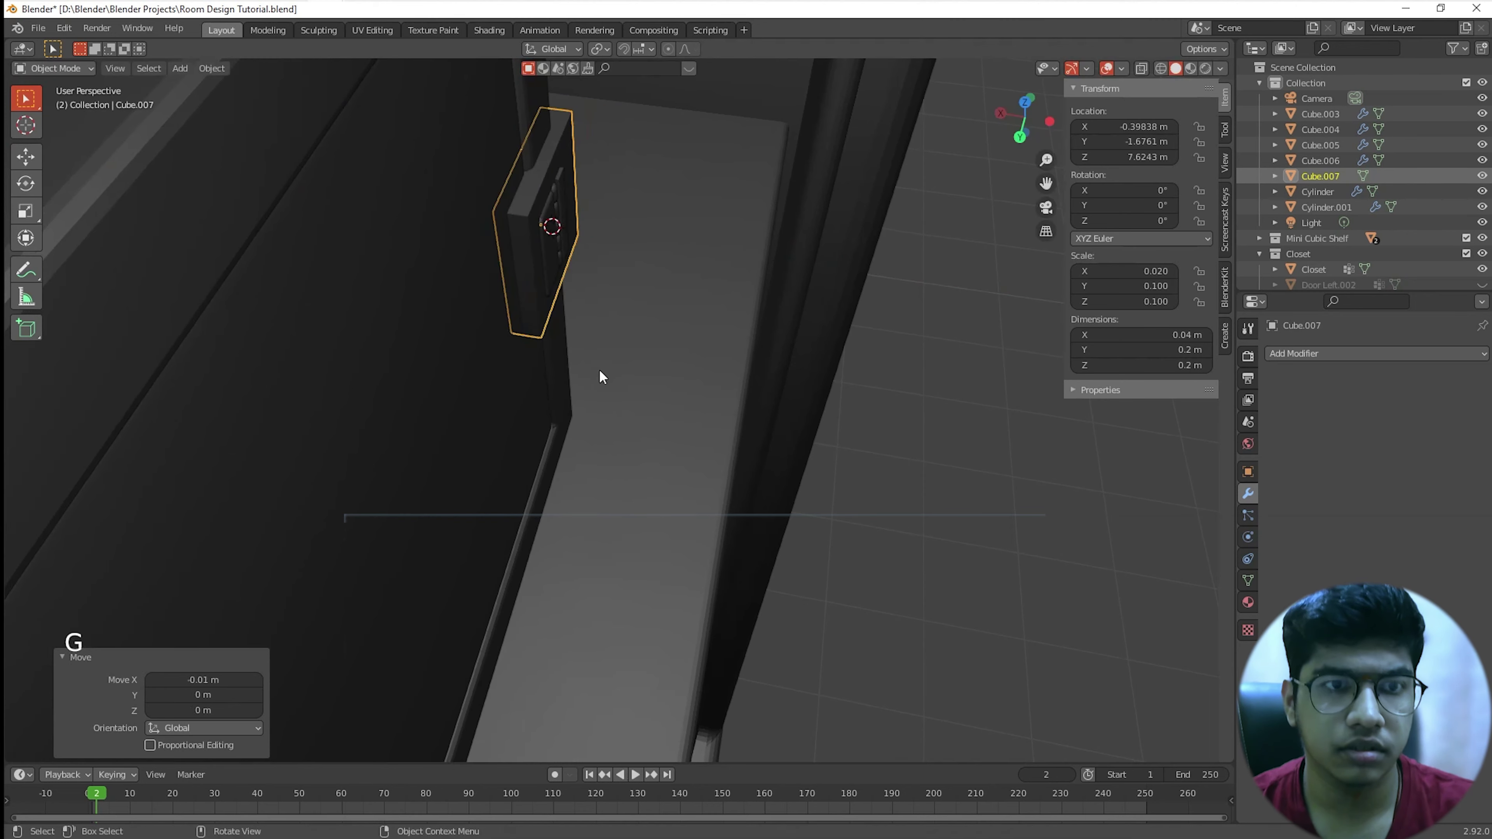
scroll(599, 376, down, 3)
middle_drag(599, 376, 733, 423)
scroll(450, 310, up, 3)
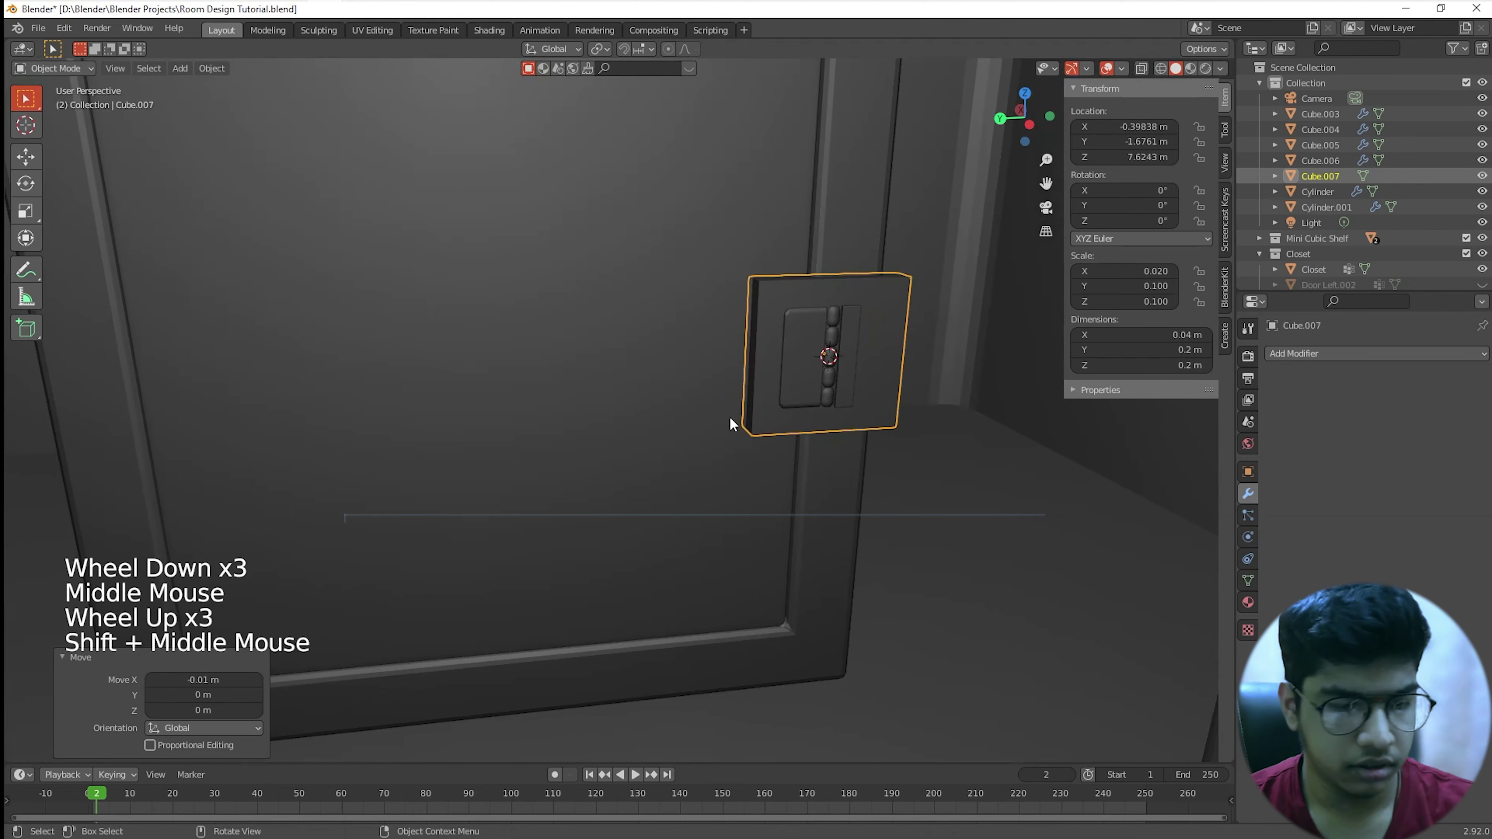
Step: Move the block about 0.52 m along Y, away from the hinge onto the door panel, and set its X location to -0.4 m
key(g)
key(y)
click(317, 423)
middle_drag(317, 423, 694, 517)
scroll(529, 476, up, 3)
middle_drag(694, 517, 782, 547)
scroll(753, 539, down, 1)
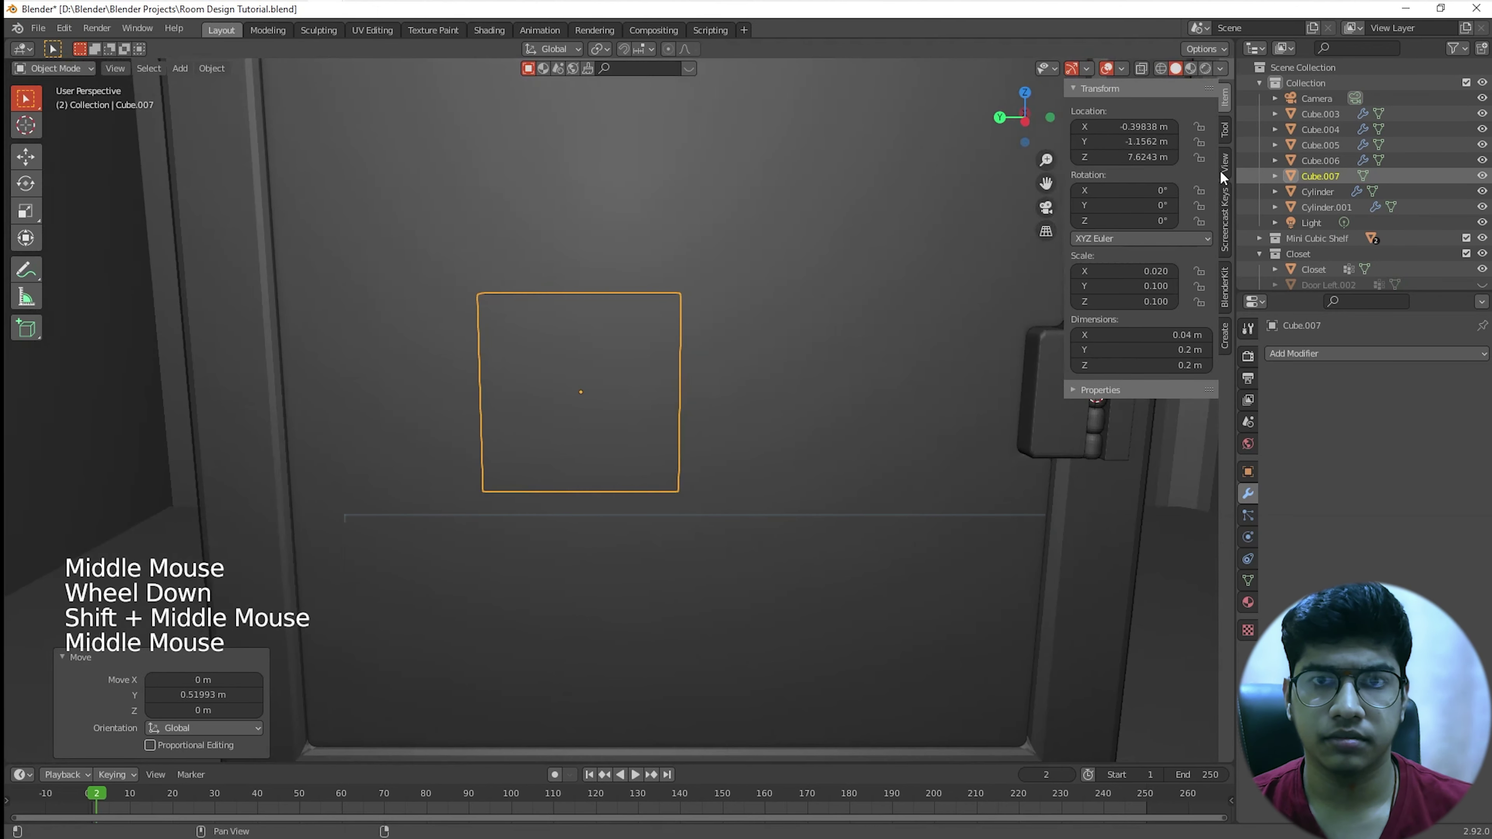
click(1146, 125)
text(-)
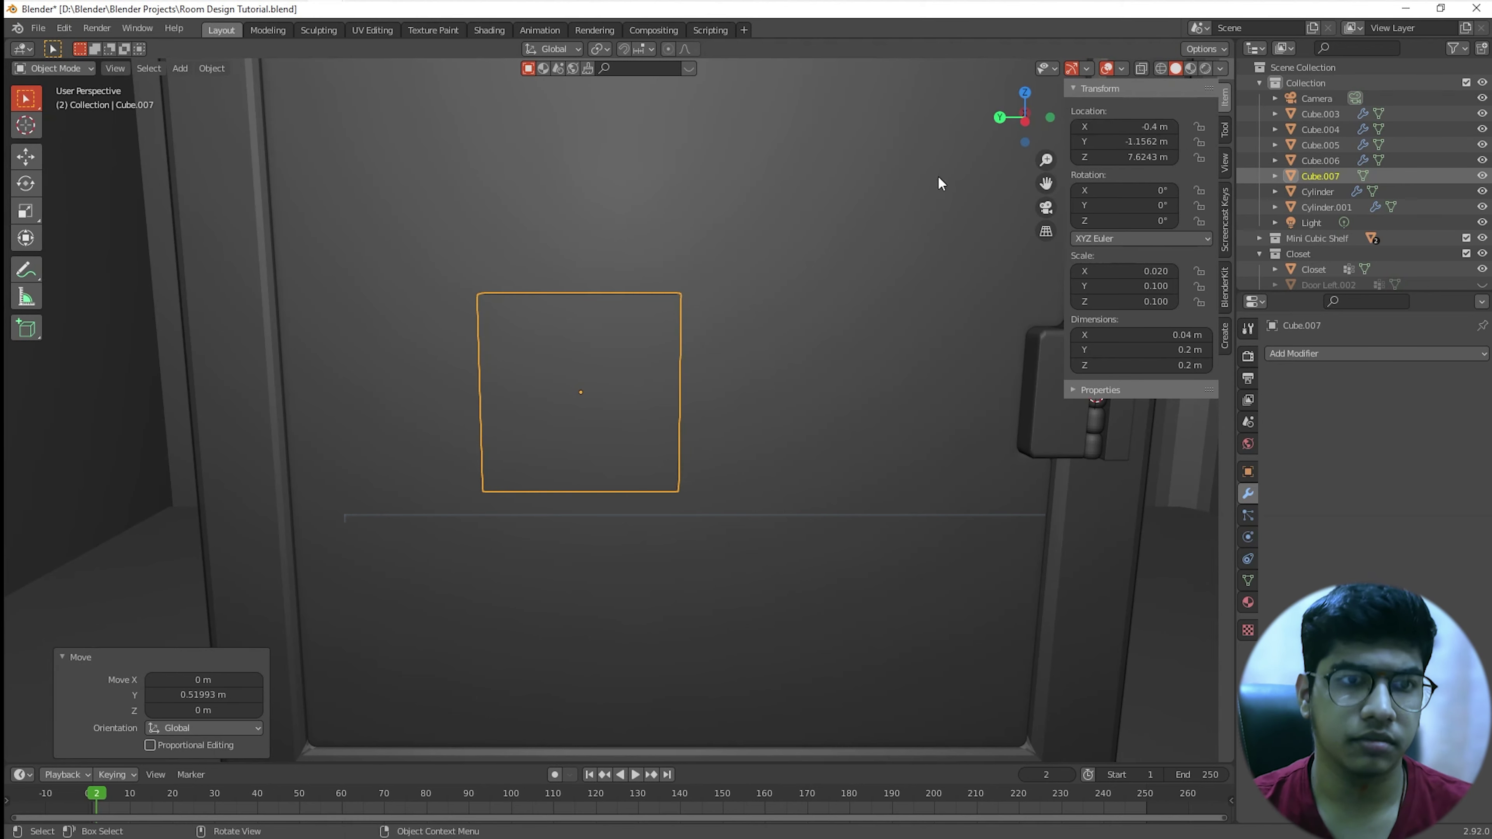
Step: Duplicate the door block and offset the copy 0.2 m along the Y axis, beside the original
scroll(587, 312, down, 1)
scroll(573, 319, up, 1)
key(shift+d)
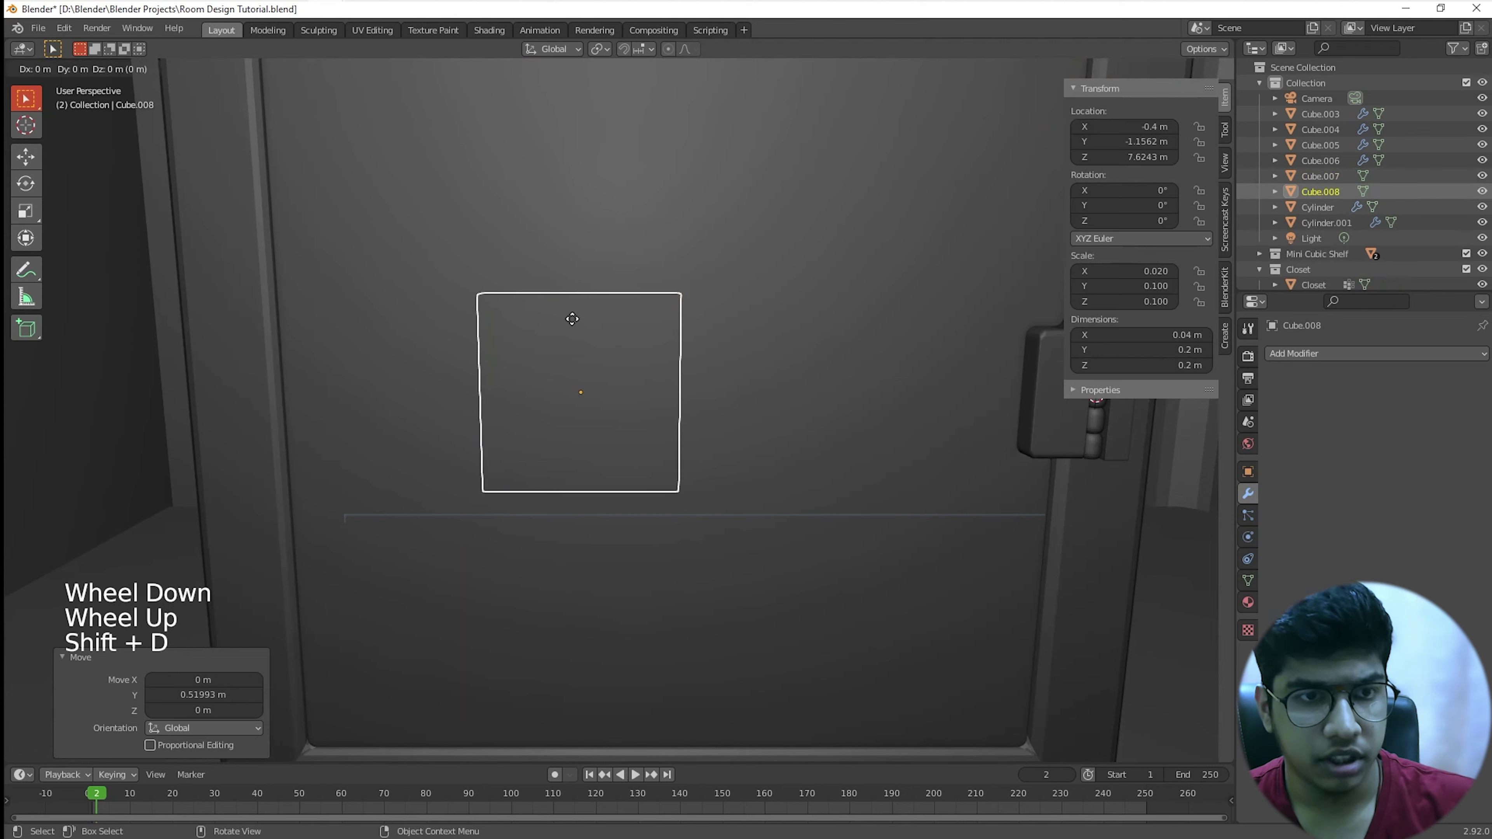
text(y)
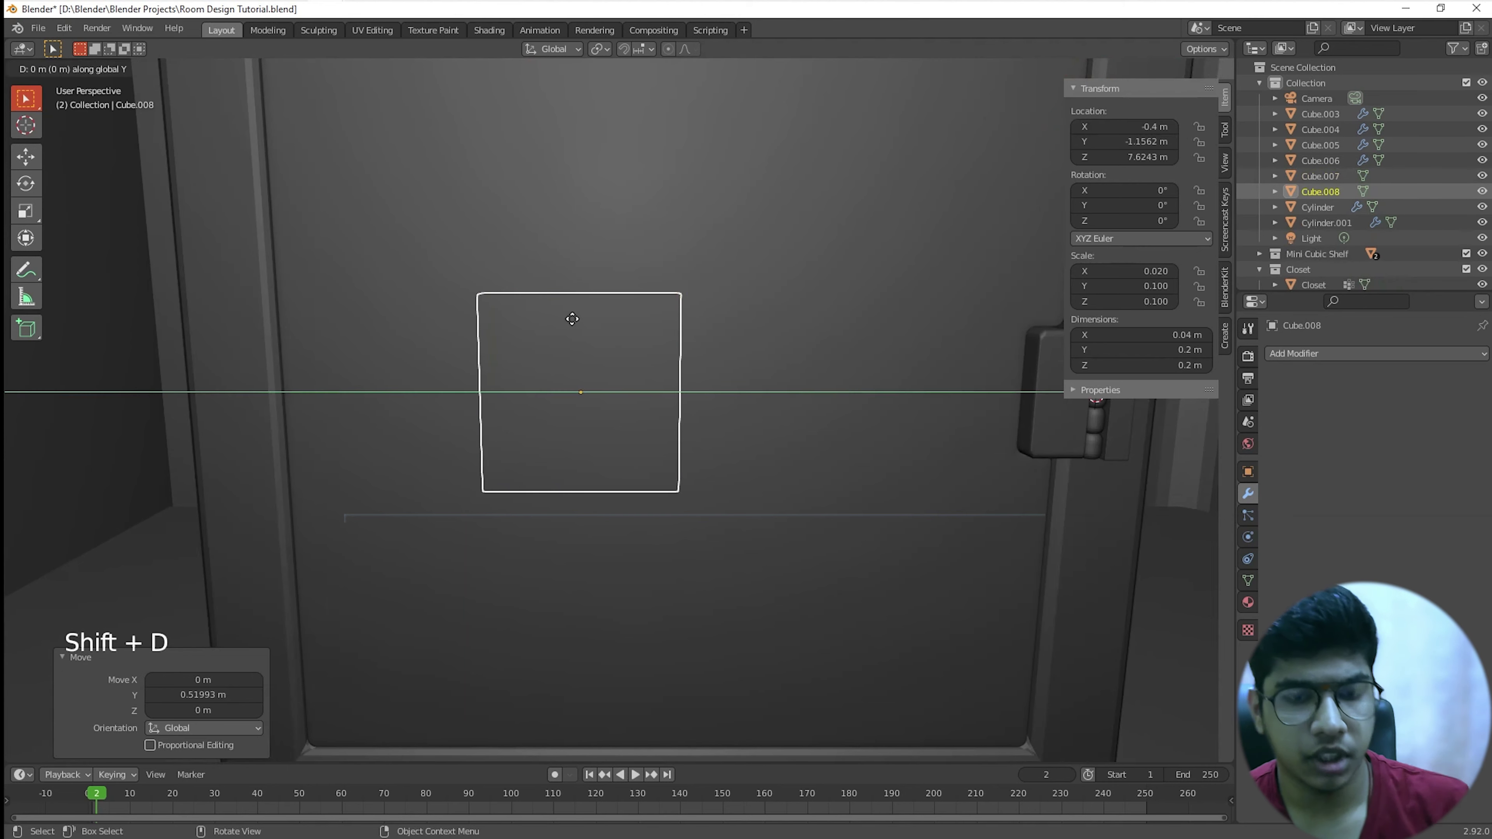
text(.1)
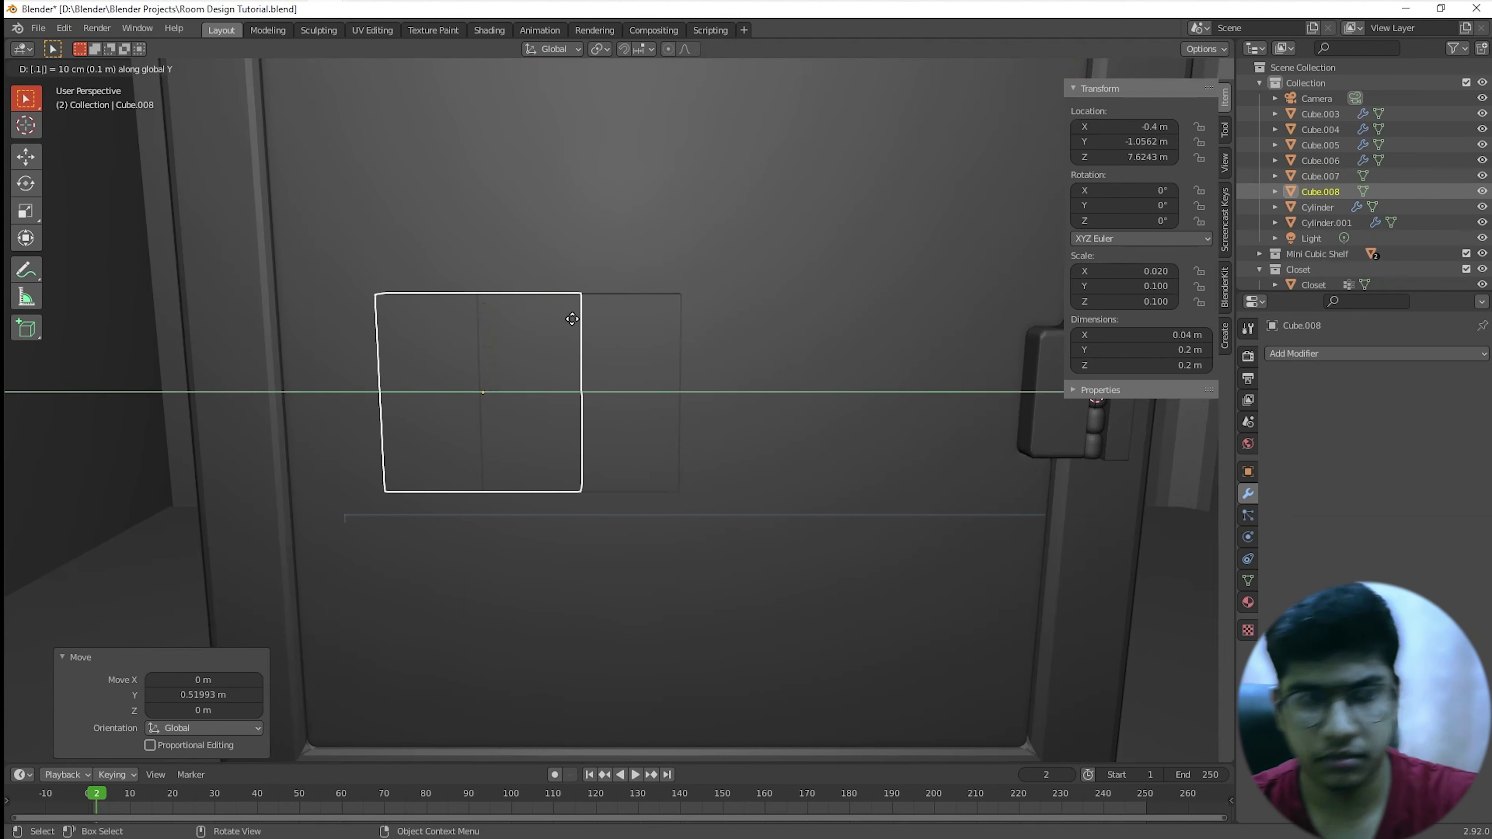
text(2)
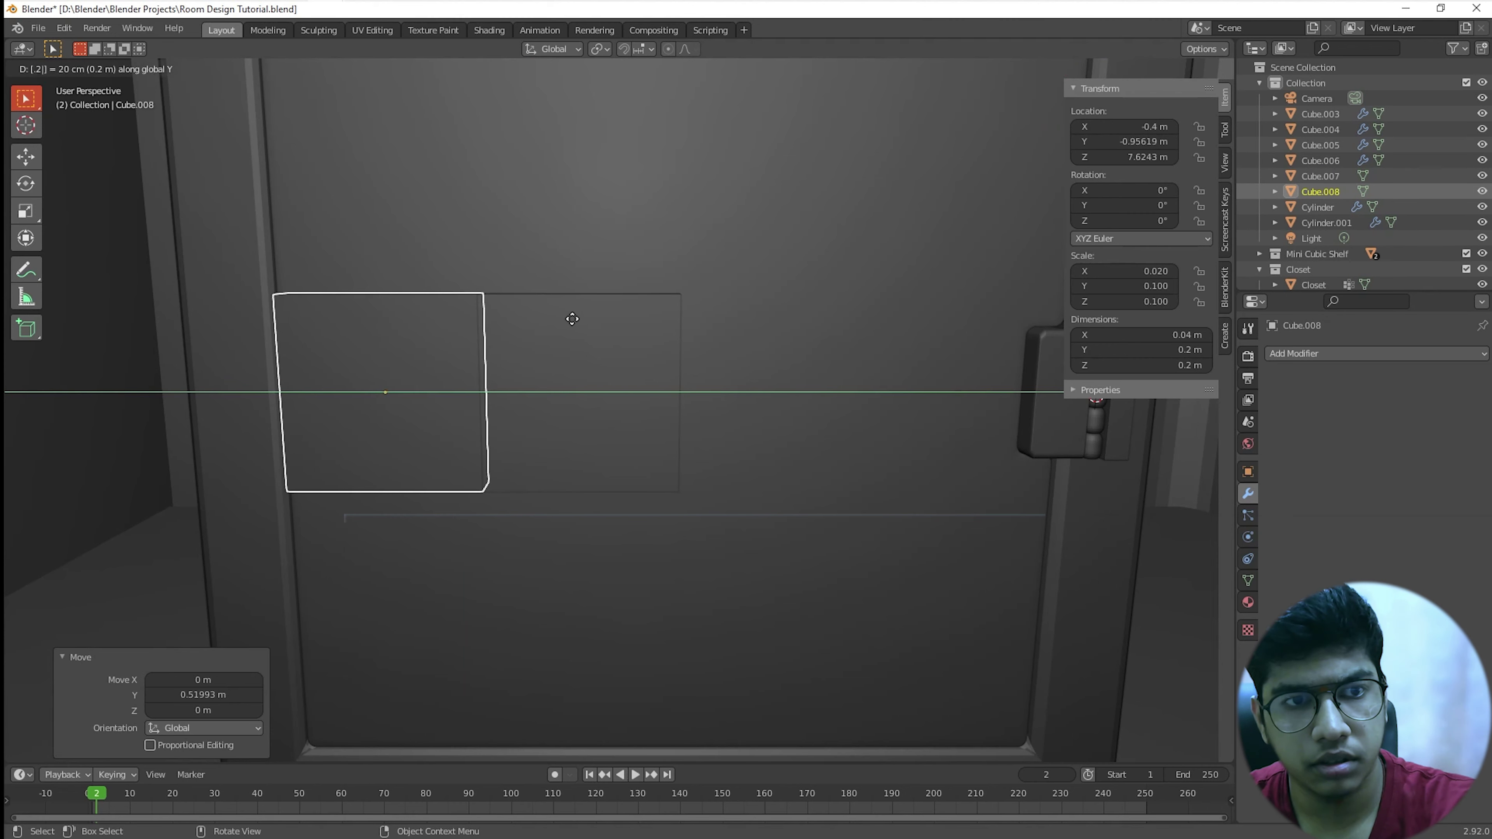
key(Return)
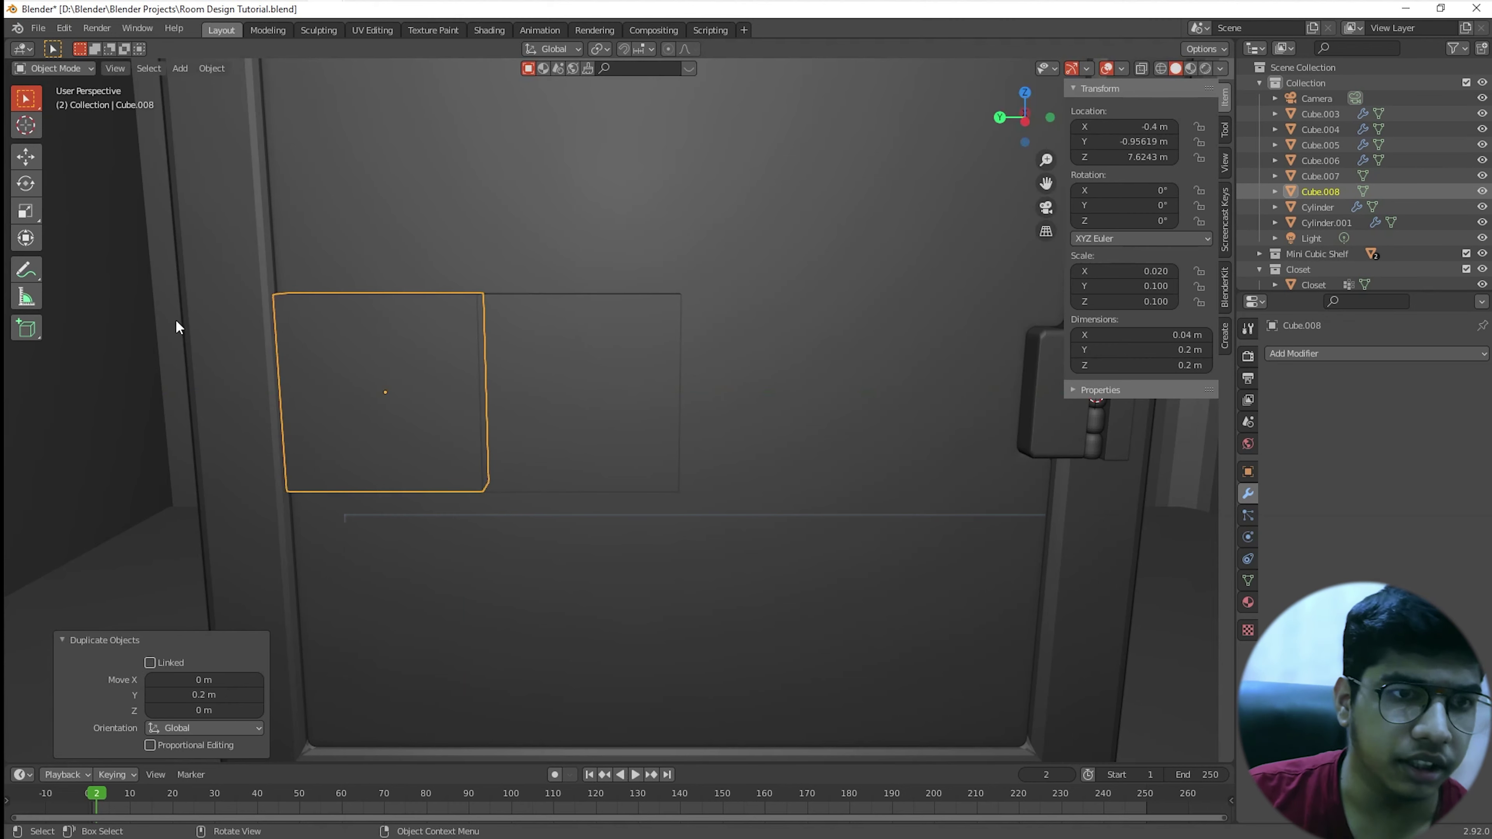
Step: Enter Edit Mode on the duplicated block and select its narrow side face farthest from the original block
key(Tab)
middle_drag(315, 370, 364, 358)
scroll(317, 376, down, 4)
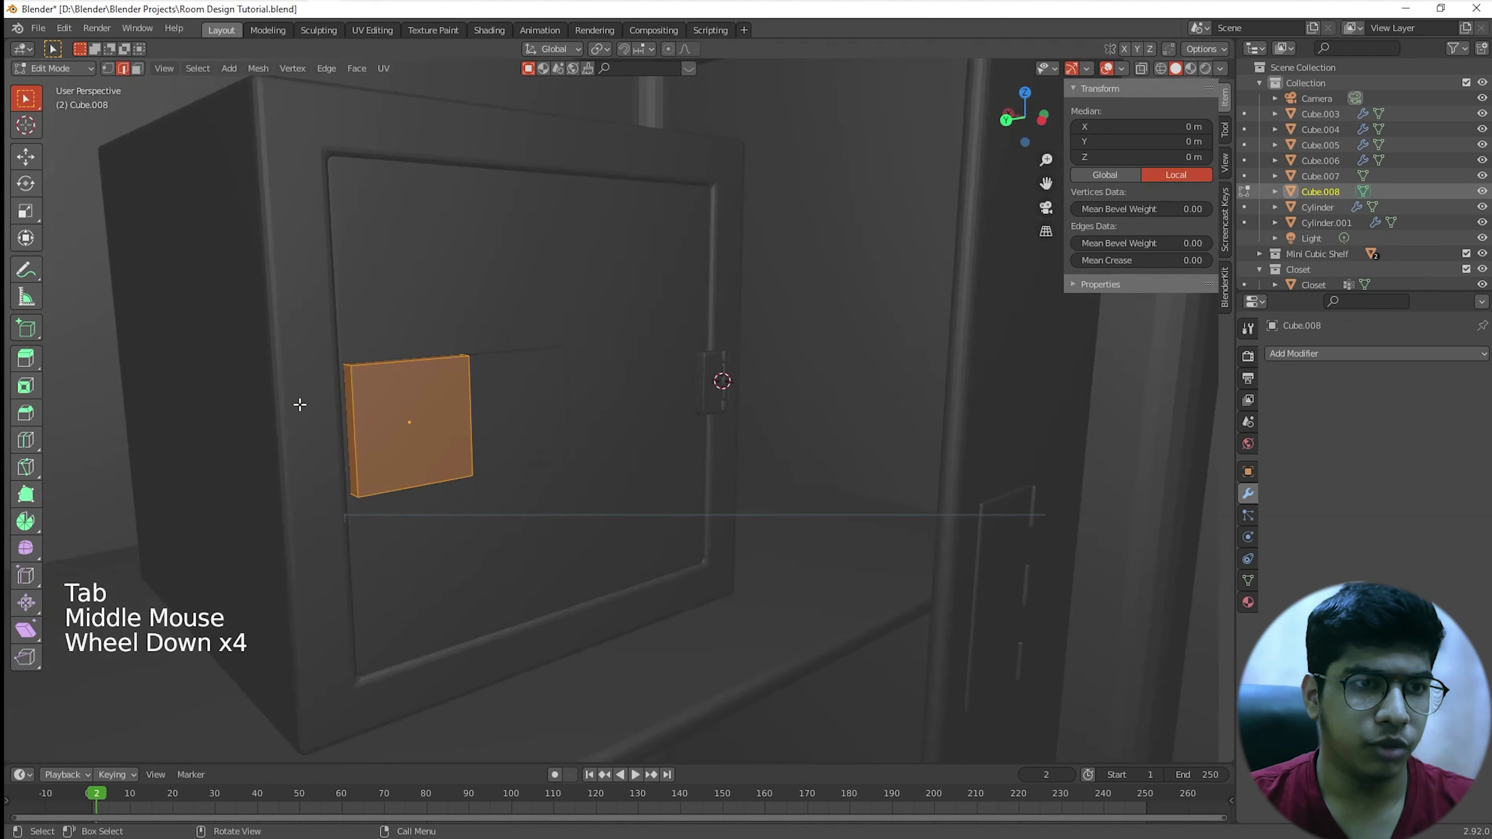
shift+middle_drag(450, 439, 553, 470)
scroll(450, 439, up, 4)
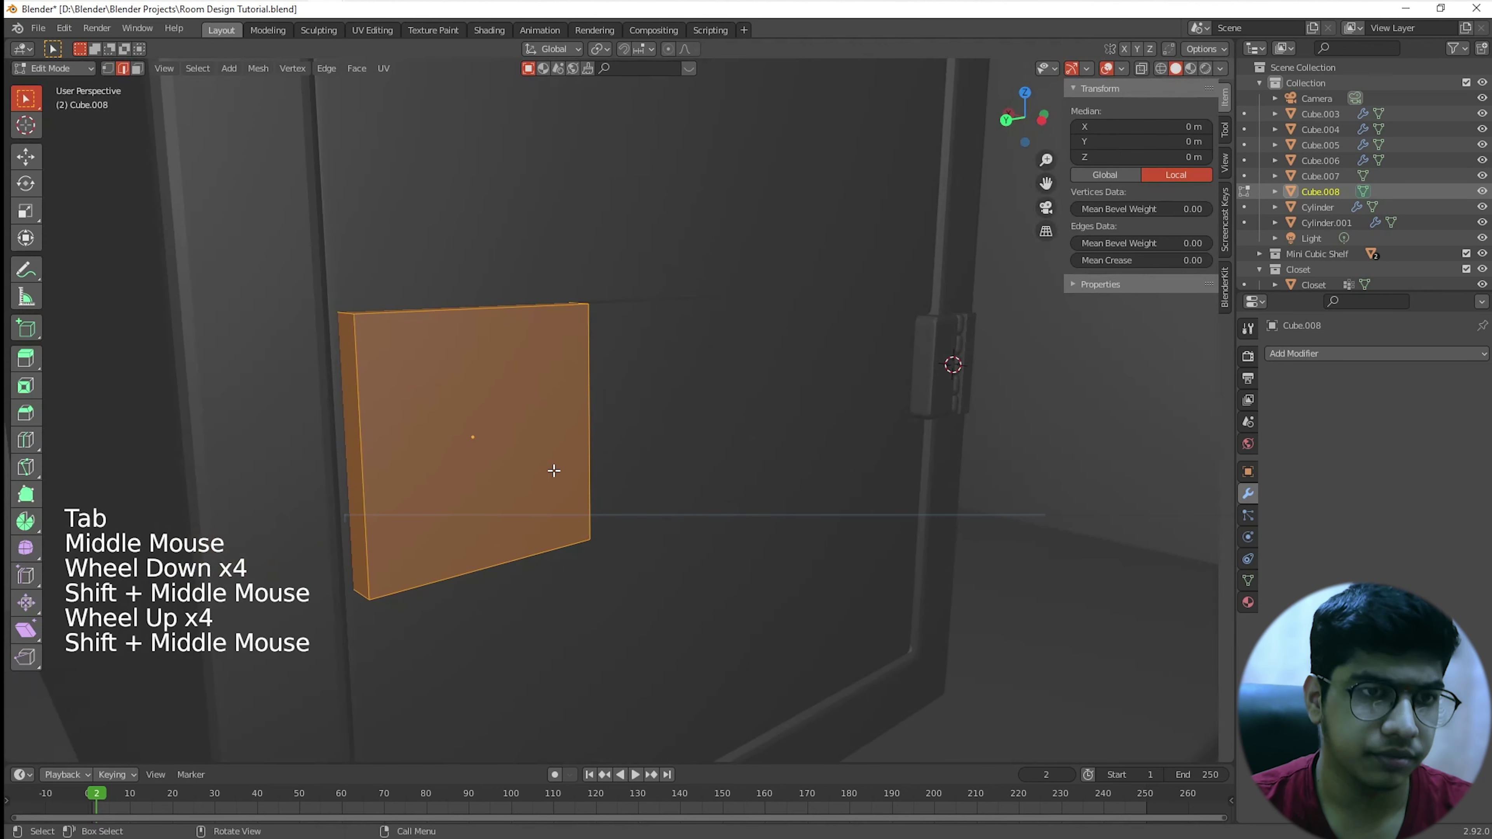
key(3)
click(353, 398)
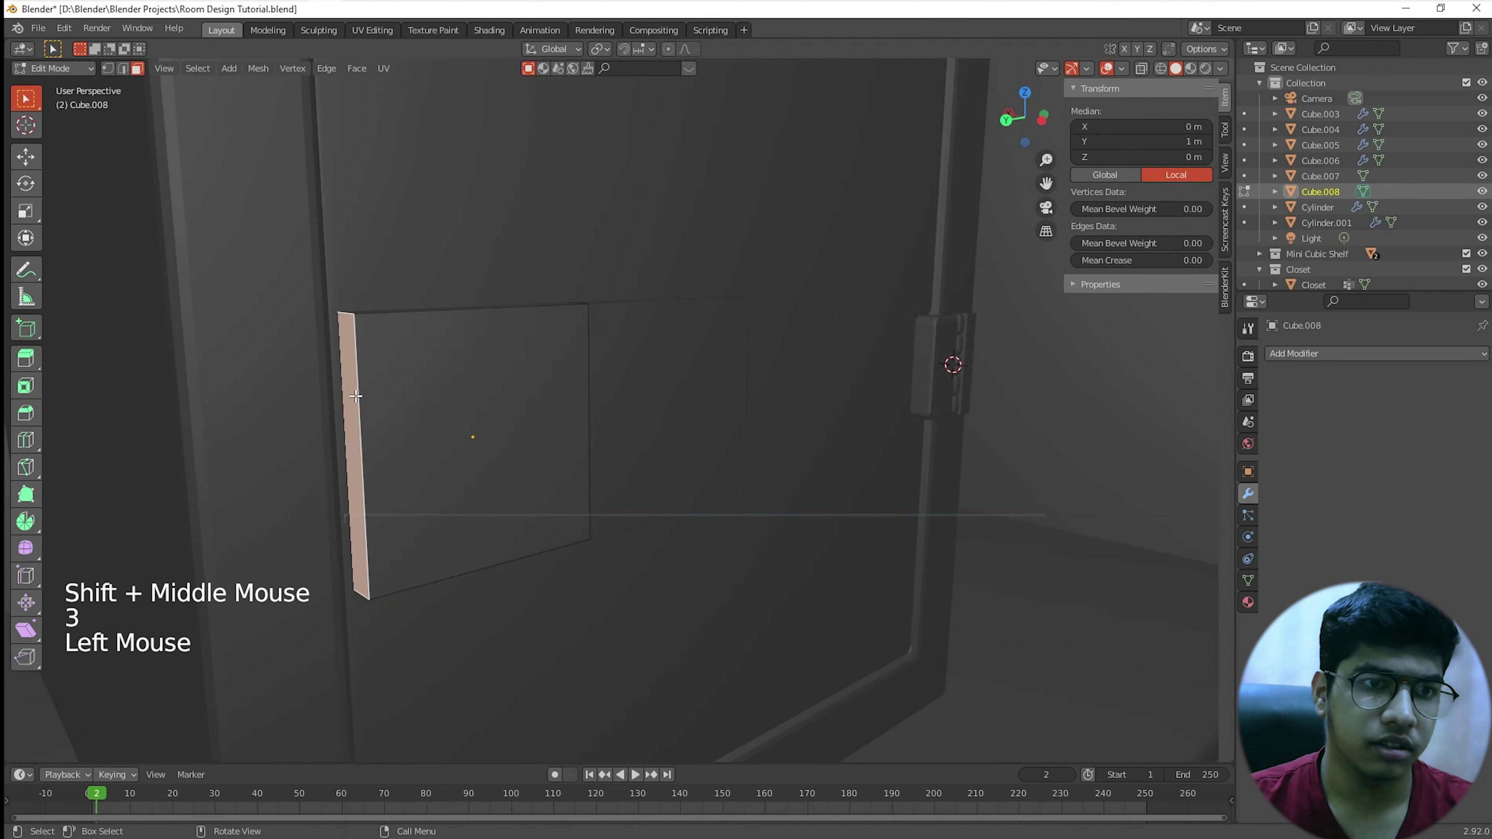
Step: Try moving the selected side face by -0.1 m along Y, and undo the move
text(gx)
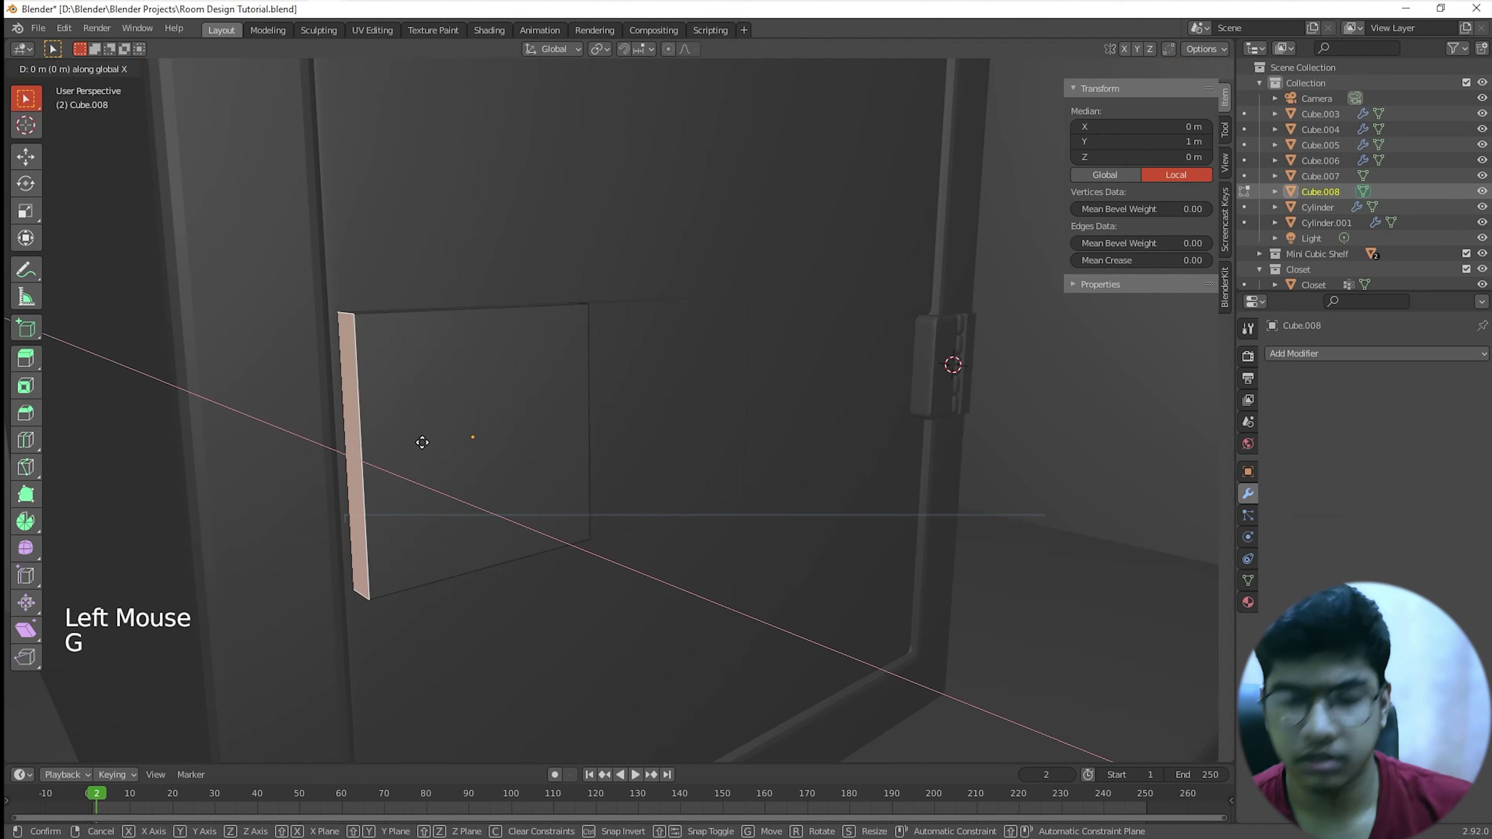
text(.1)
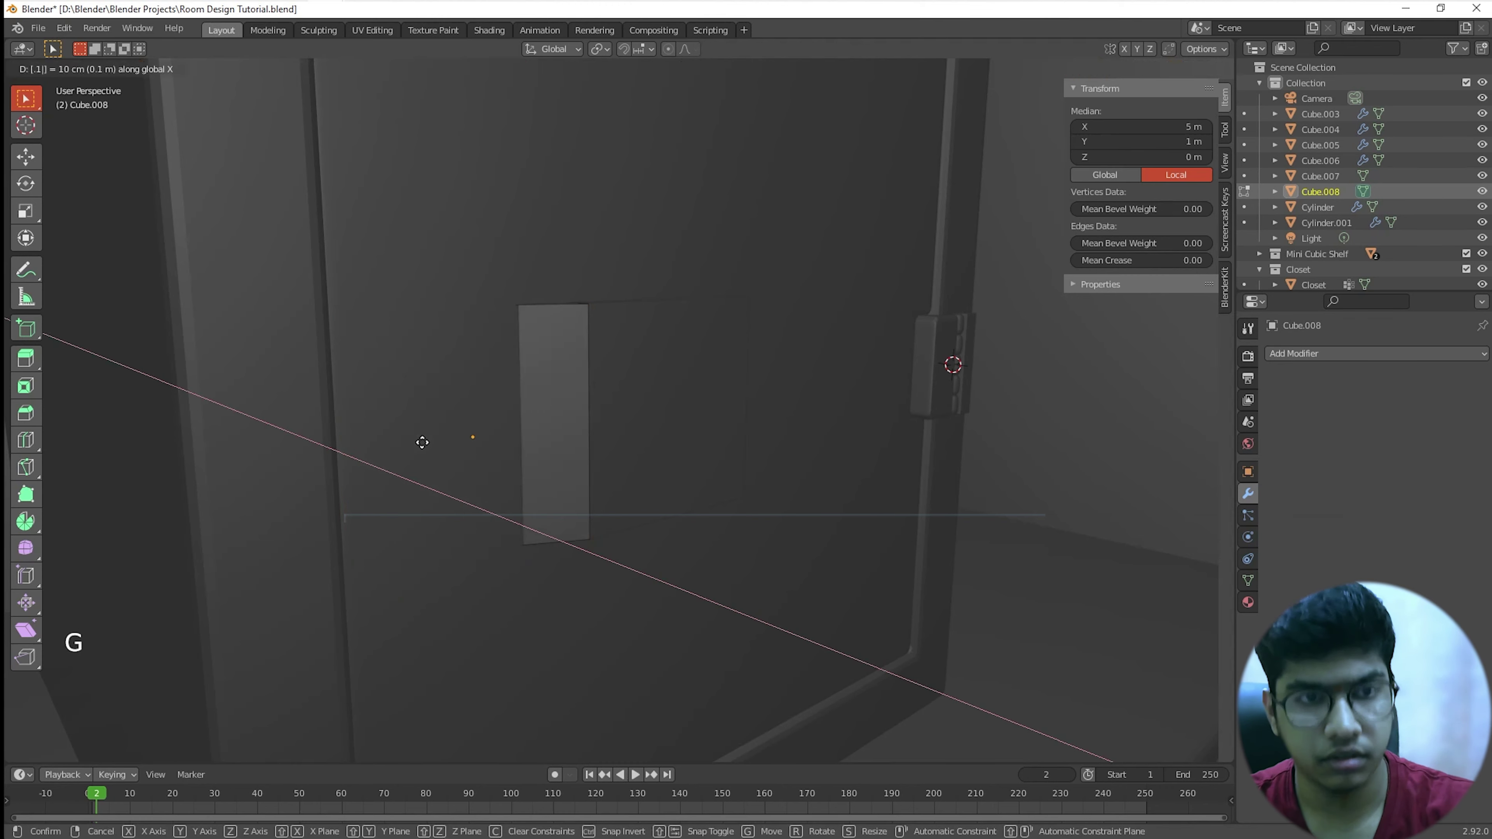
text(y)
key(minus)
key(Return)
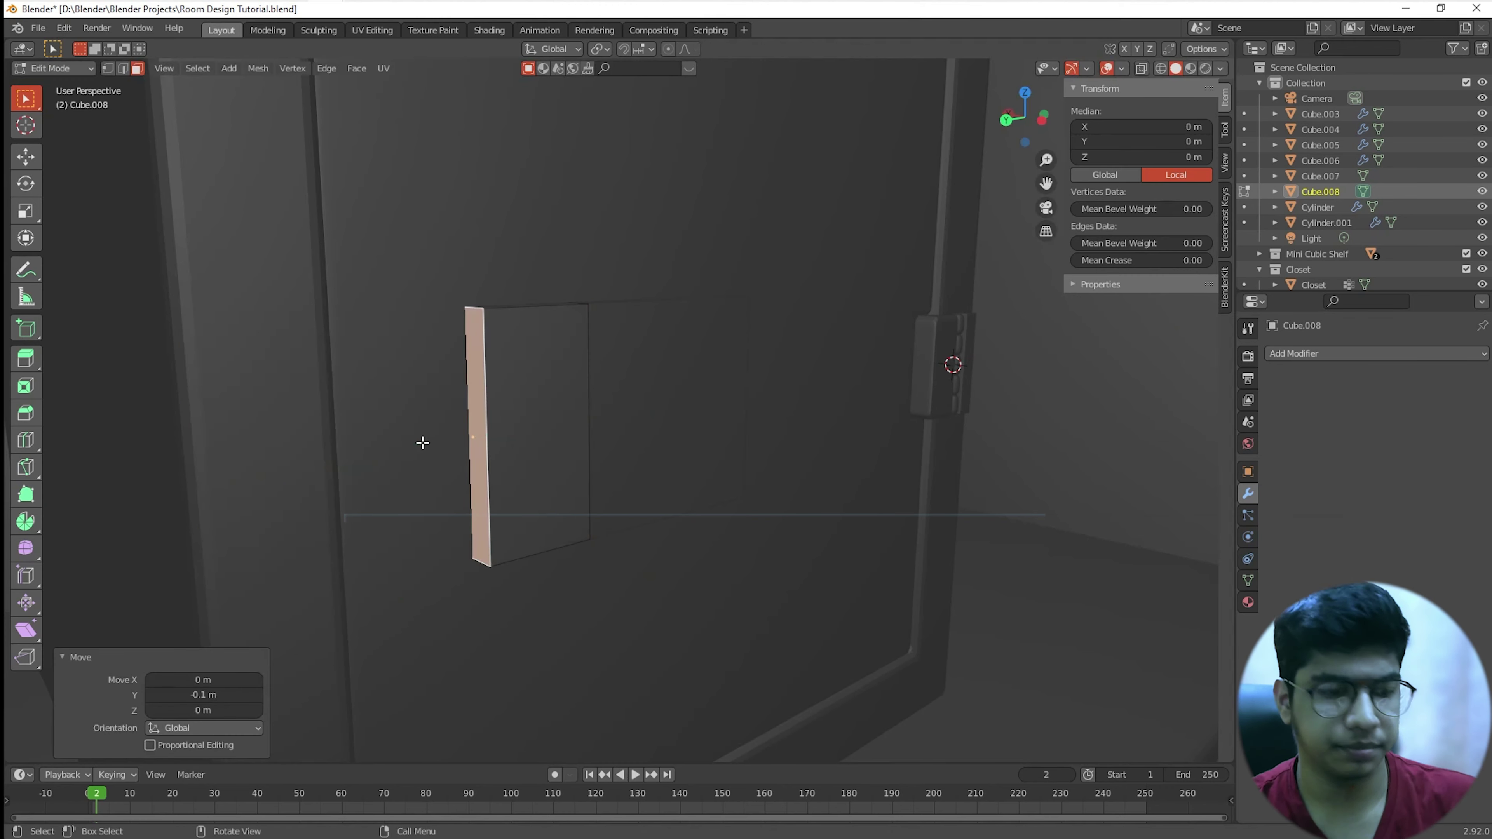
key(Tab)
middle_drag(483, 433, 383, 413)
scroll(539, 416, up, 3)
scroll(599, 476, down, 1)
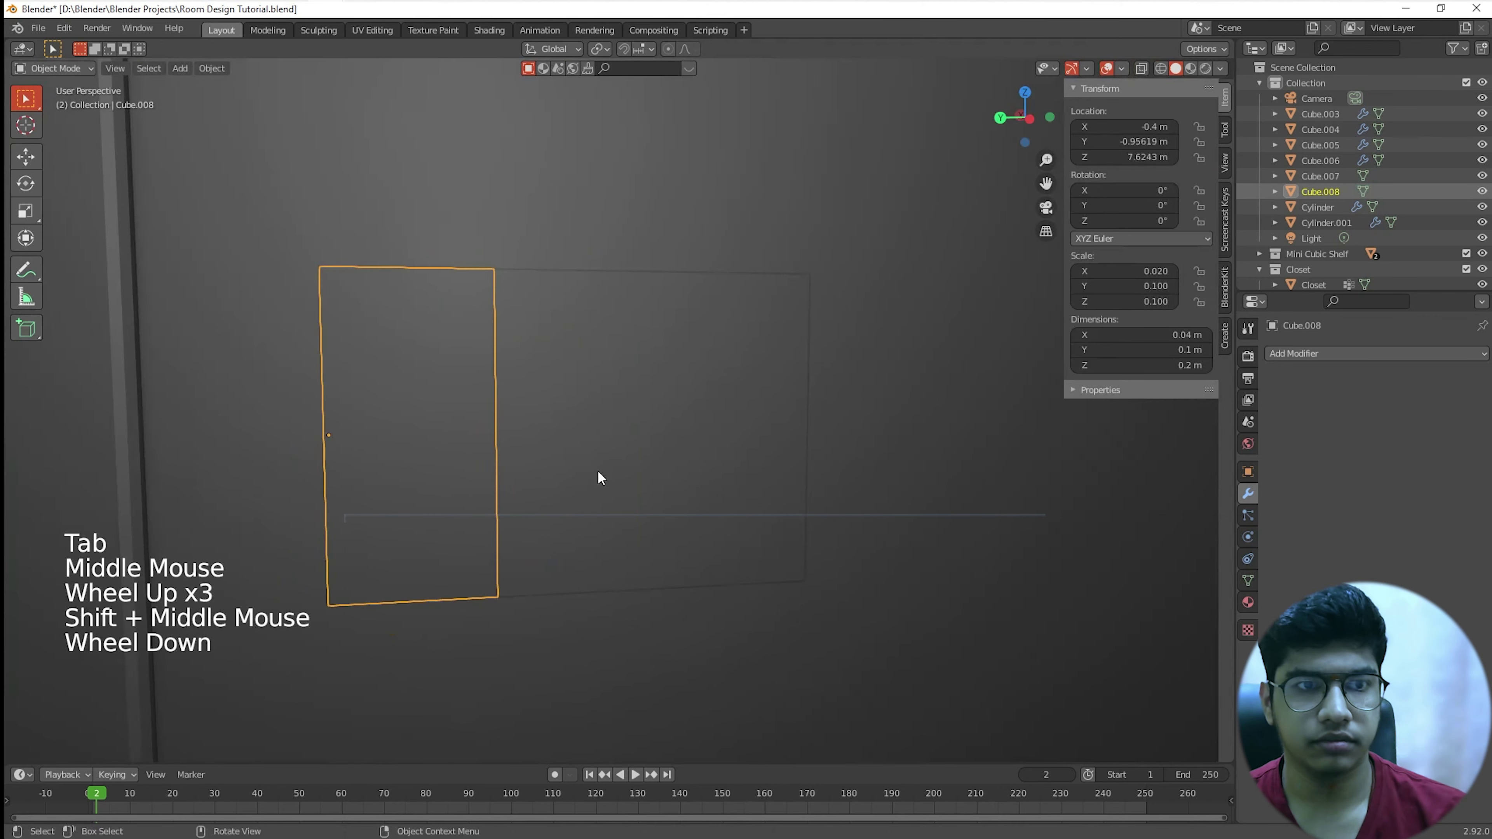
scroll(597, 470, down, 2)
mouse_move(597, 470)
middle_down()
mouse_move(546, 461)
mouse_move(568, 469)
middle_up()
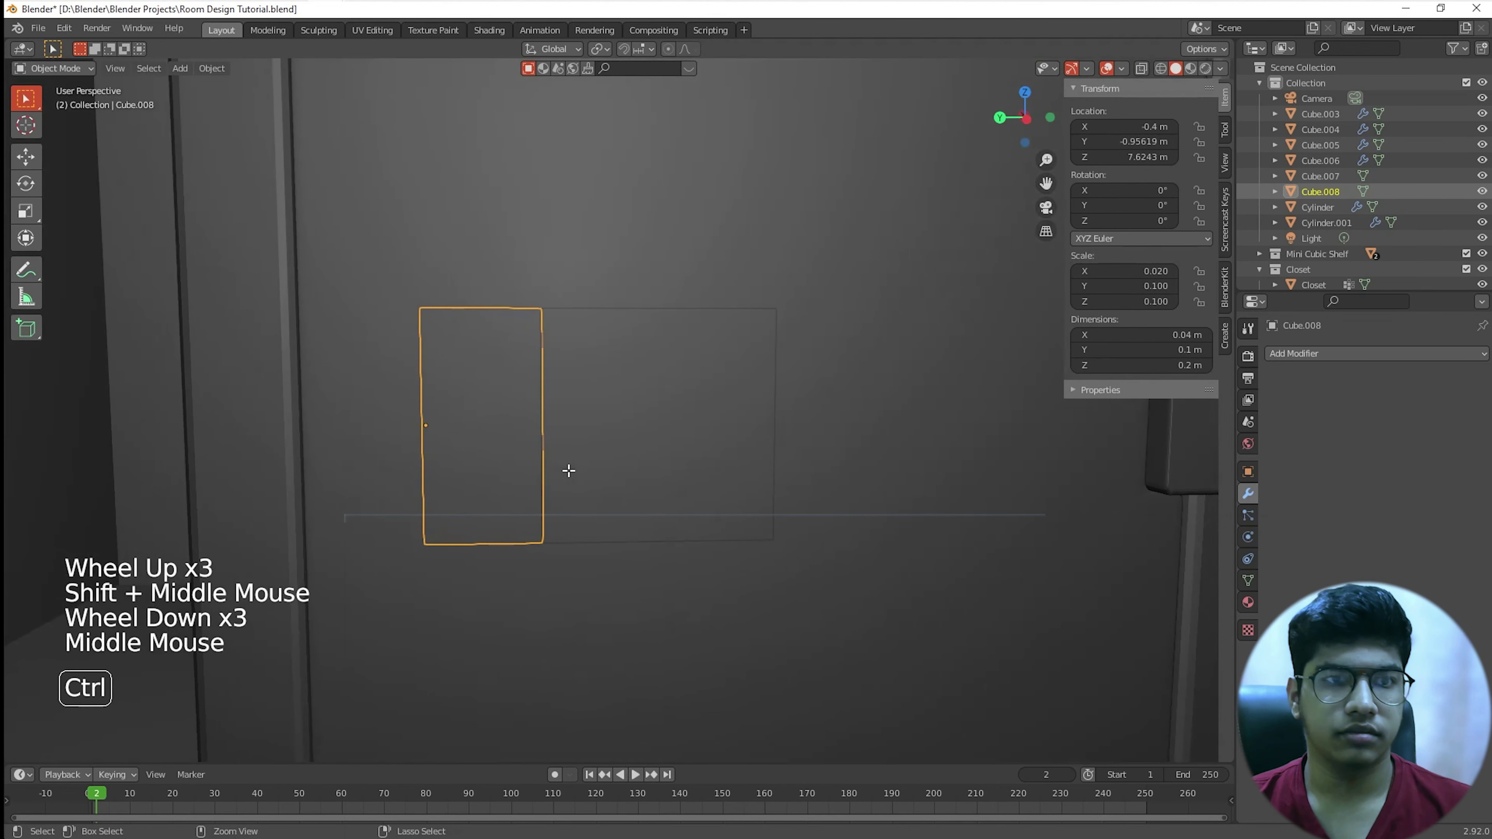
key(ctrl+z)
key(ctrl+z)
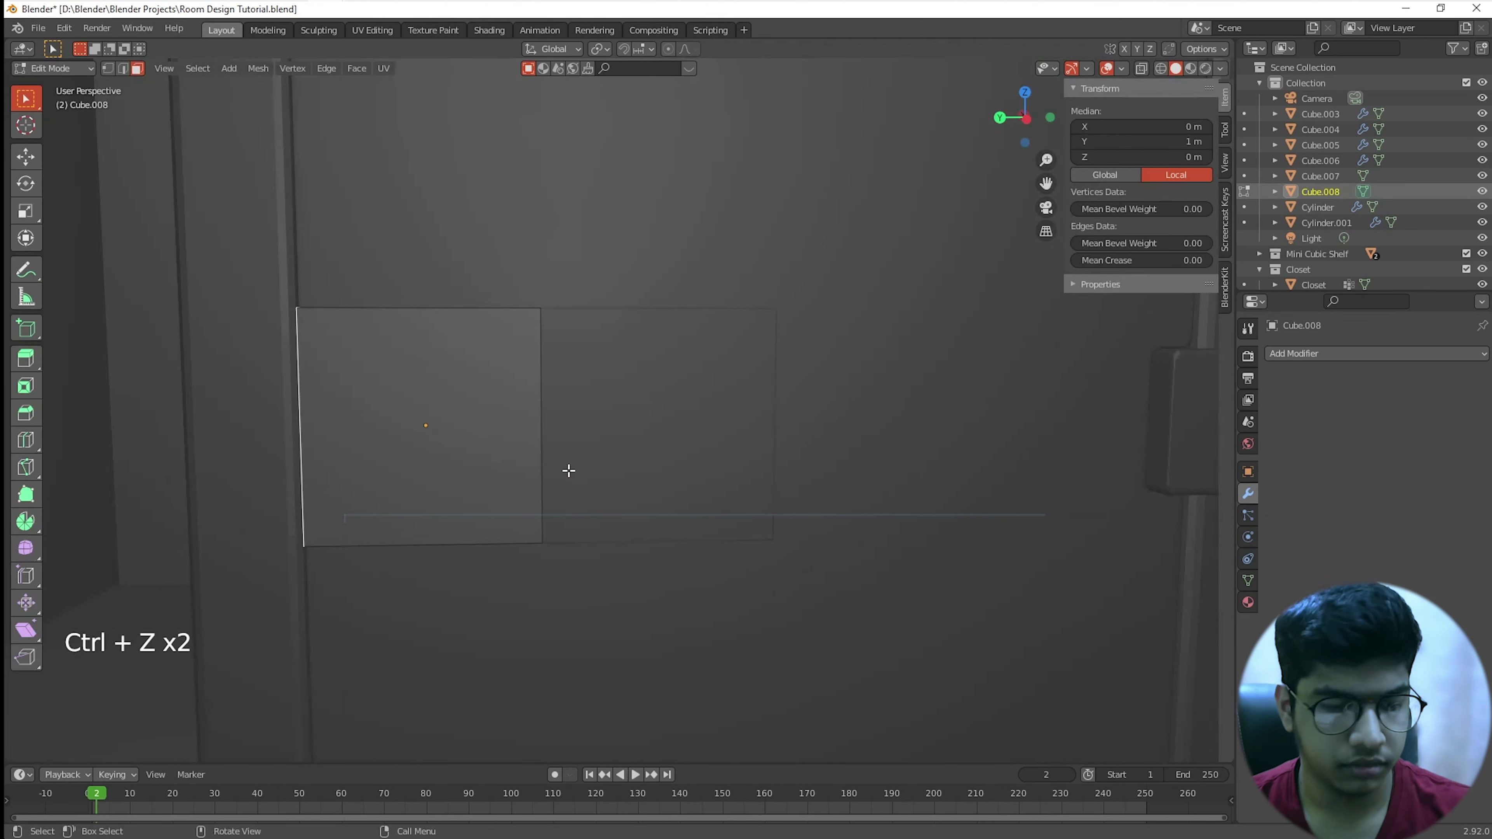
Step: Narrow the duplicated block by moving its outer side face -0.05 m along the Y axis
text(gx.05)
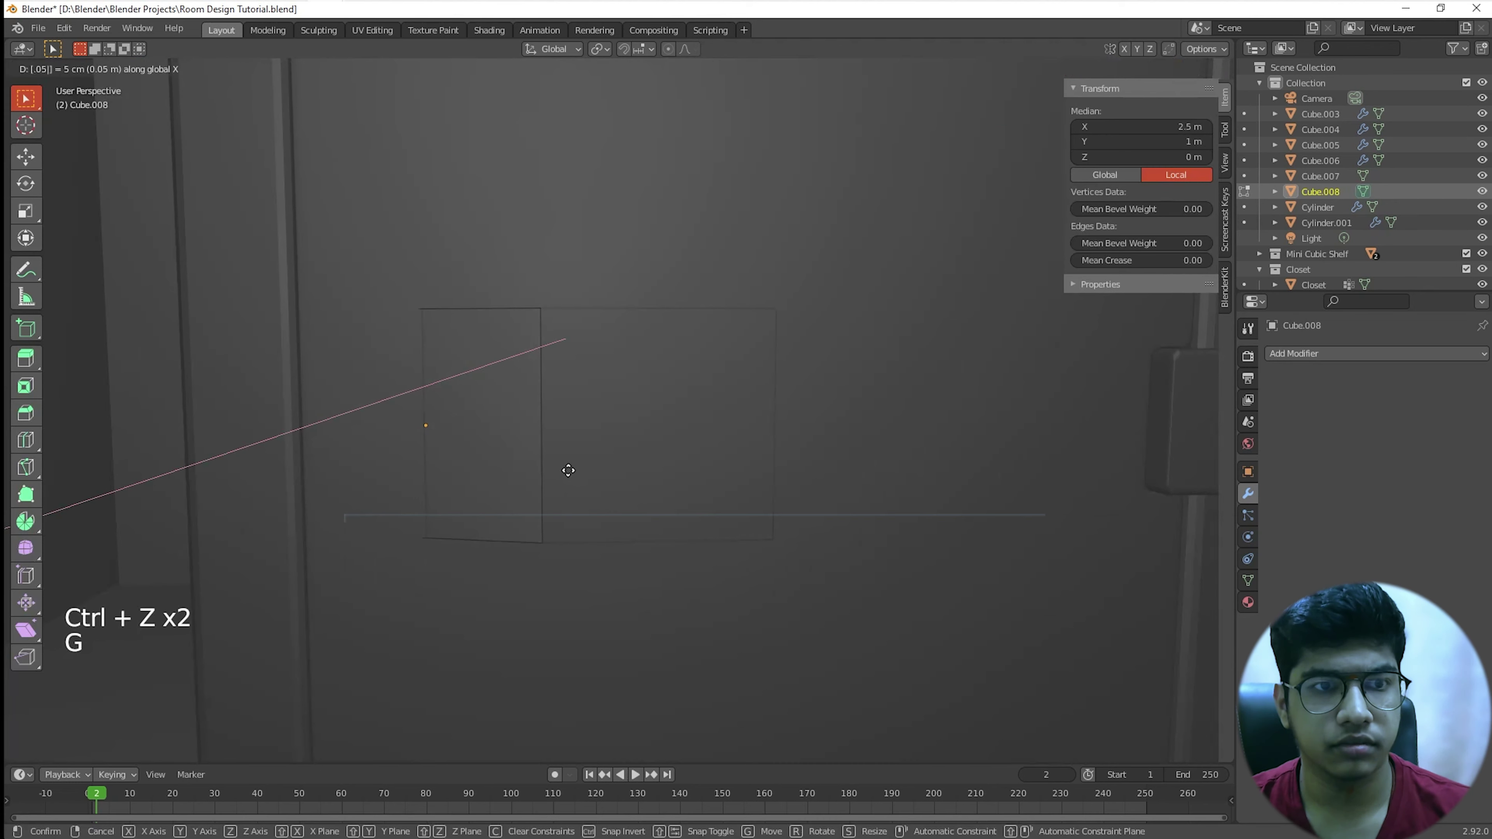
text(y-)
key(Return)
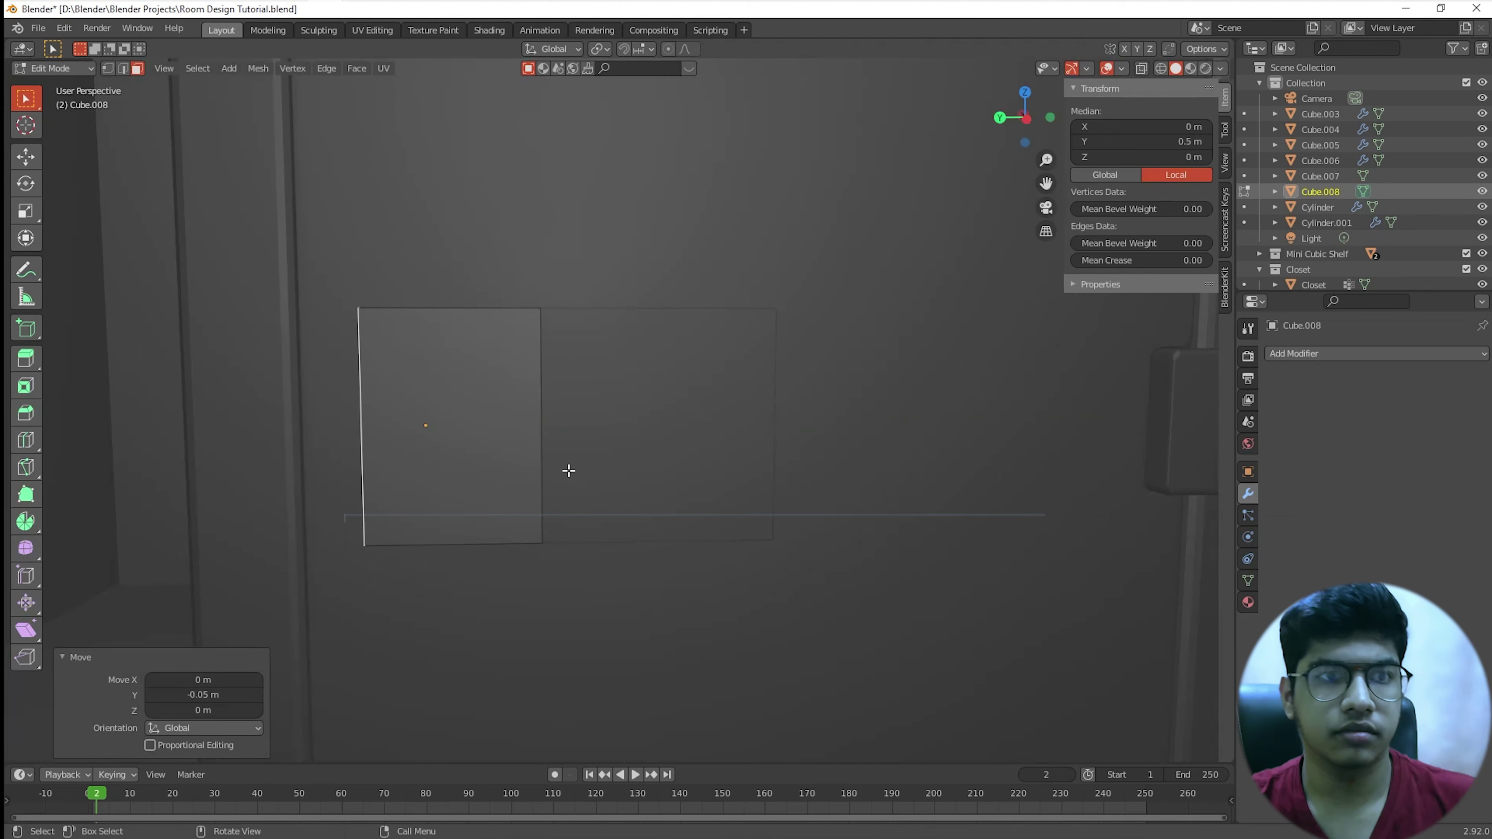
key(Tab)
scroll(477, 417, up, 2)
key(Tab)
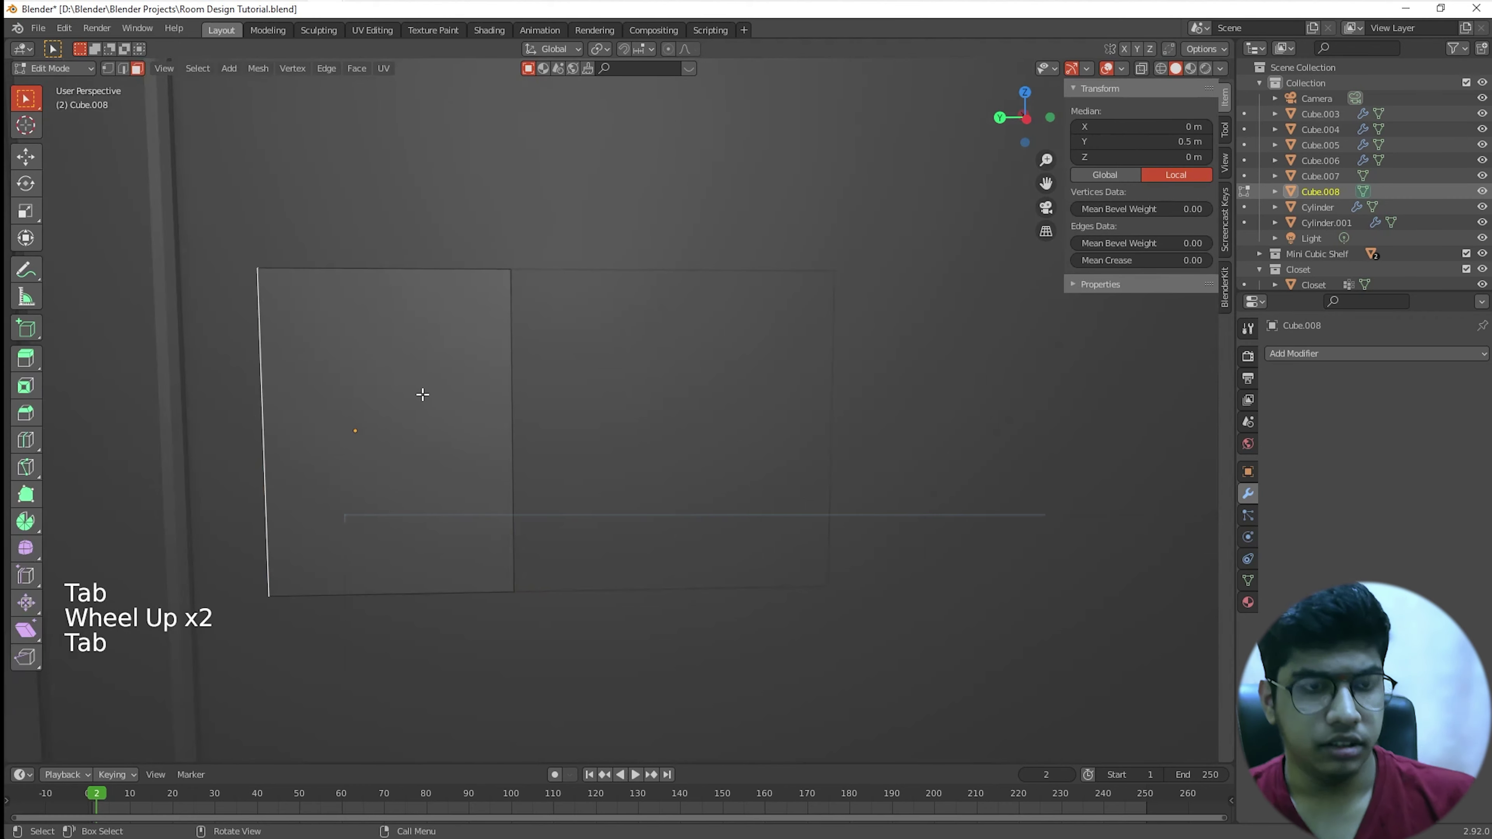
Step: Add two evenly spaced vertical loop cuts across the front of the narrowed block
key(ctrl+r)
scroll(376, 263, up, 1)
click(376, 262)
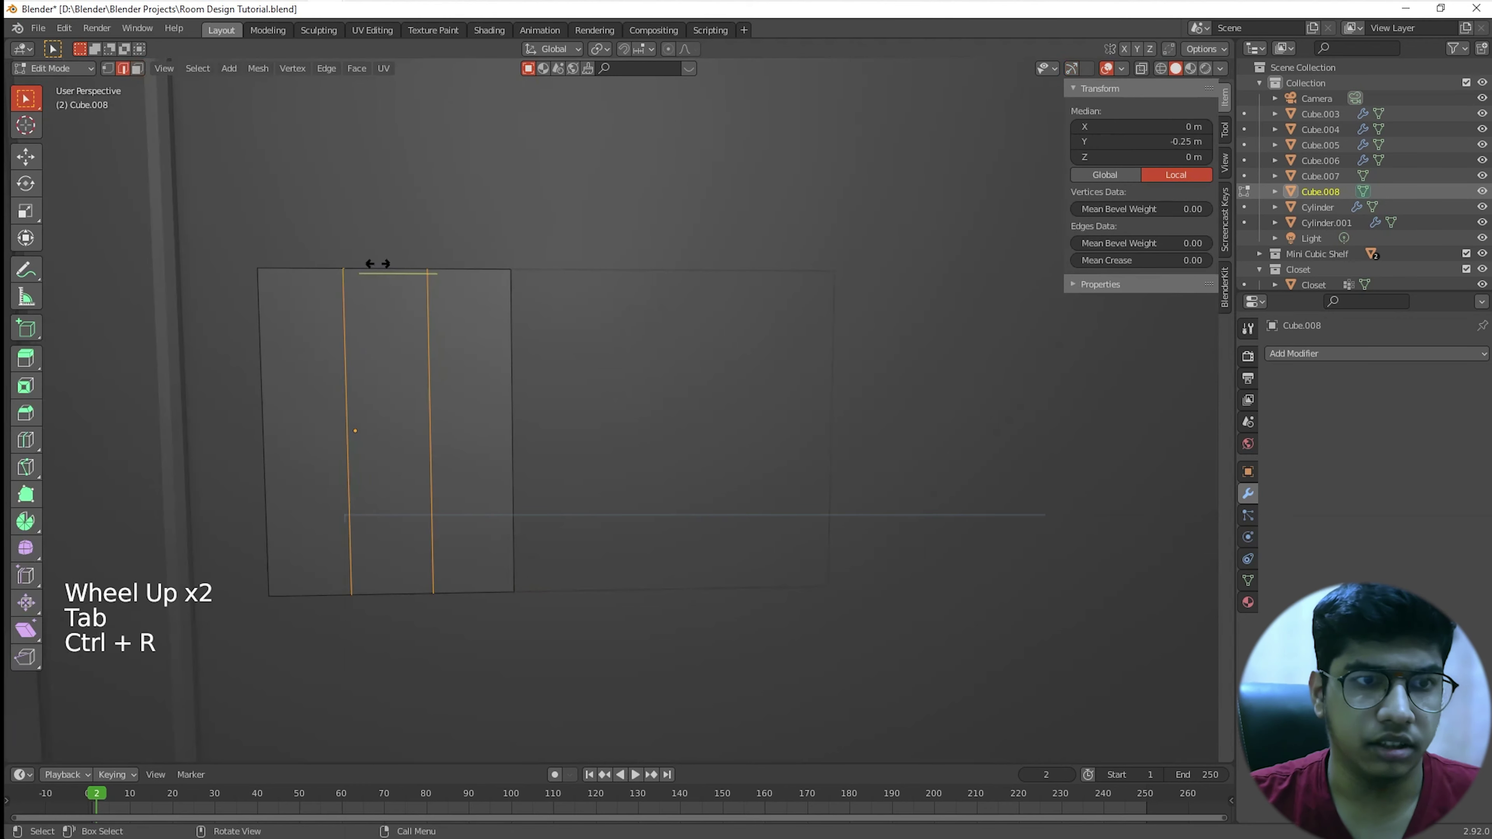
right_click(389, 347)
scroll(389, 347, up, 1)
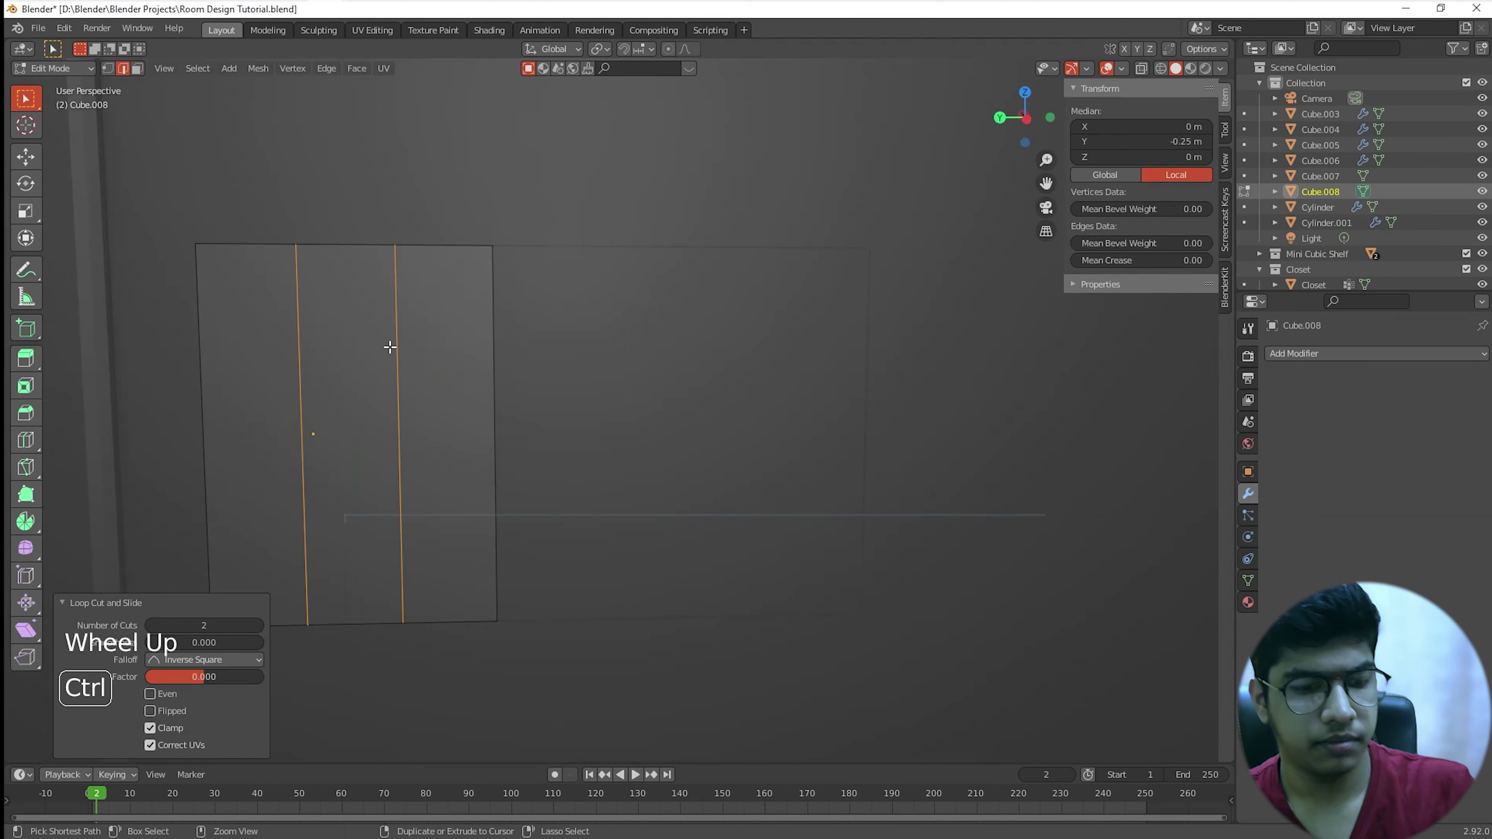
Step: Add two horizontal loop cuts to the block and spread them apart by scaling 2.5 along Z
key(ctrl+r)
scroll(389, 347, up, 1)
click(389, 347)
right_click(390, 347)
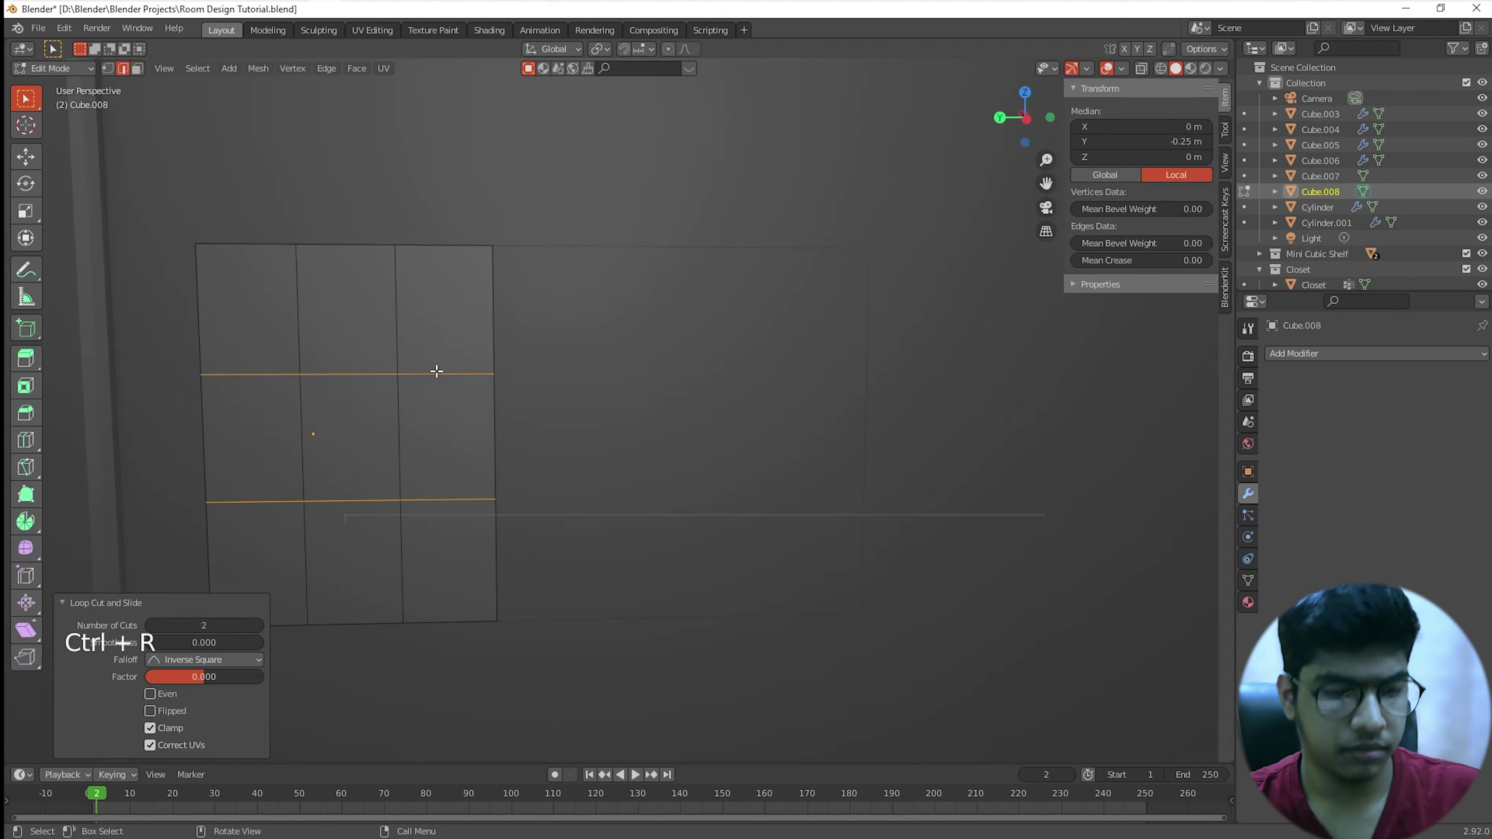
key(s)
text(z2)
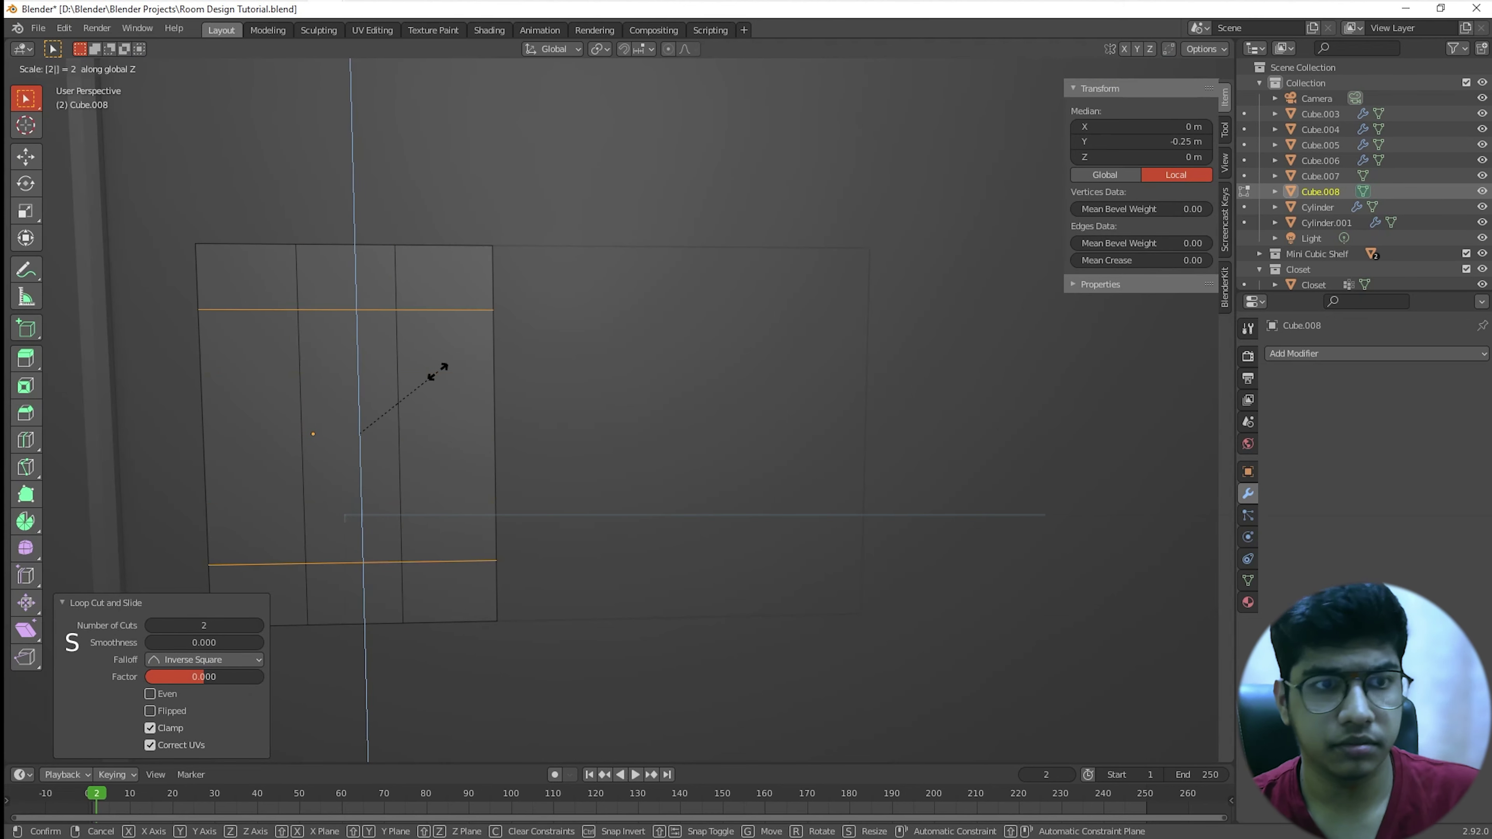
text(.5)
key(Return)
Step: Extrude the central front face of the narrow block -0.025 m to form a vertical recess
click(381, 401)
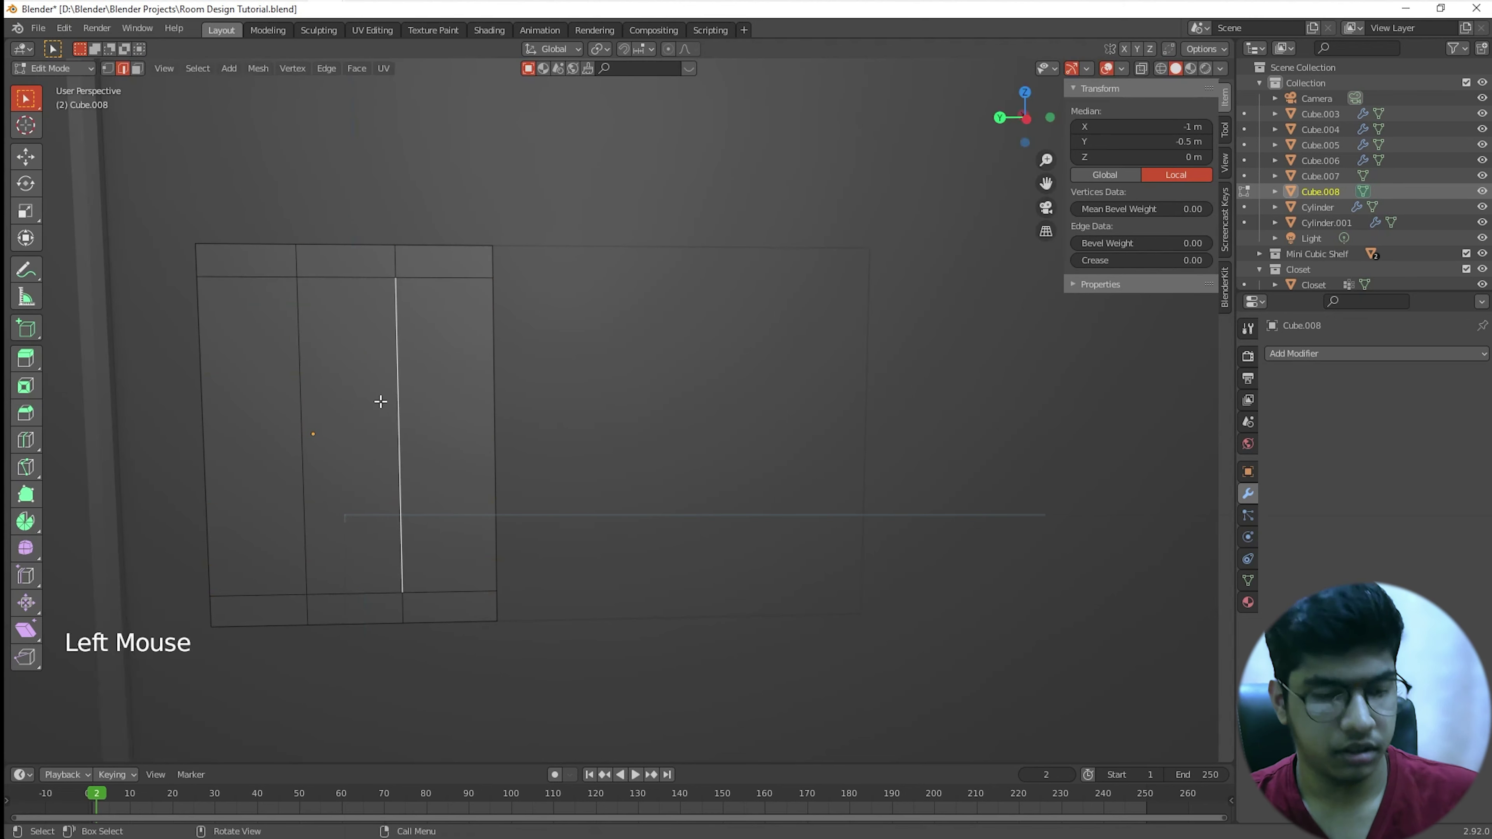
key(3)
click(380, 402)
middle_drag(381, 402, 529, 559)
shift+scroll(357, 457, up, 1)
middle_drag(529, 558, 663, 631)
text(e.1)
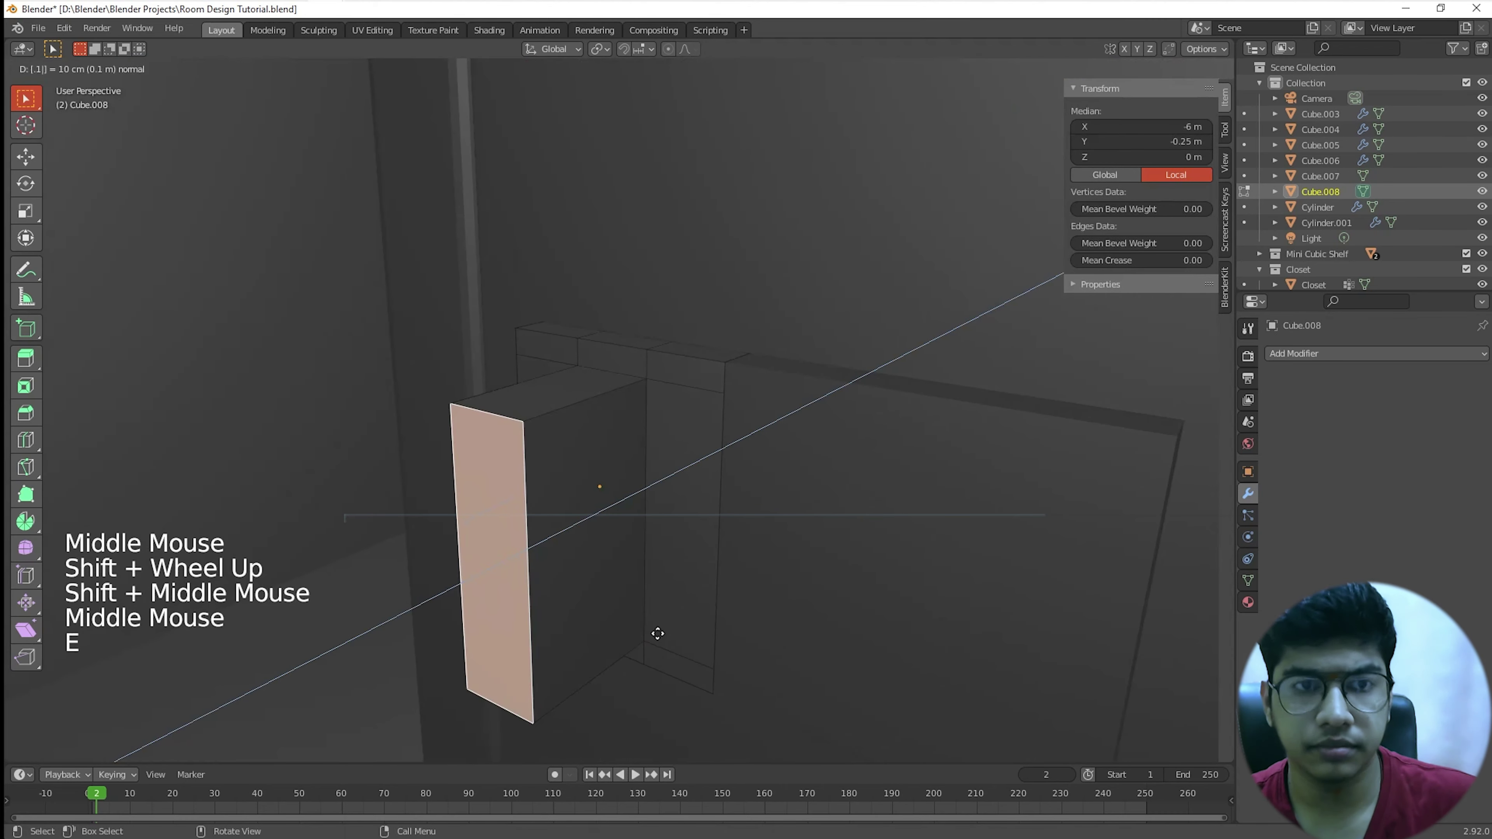
text(25-)
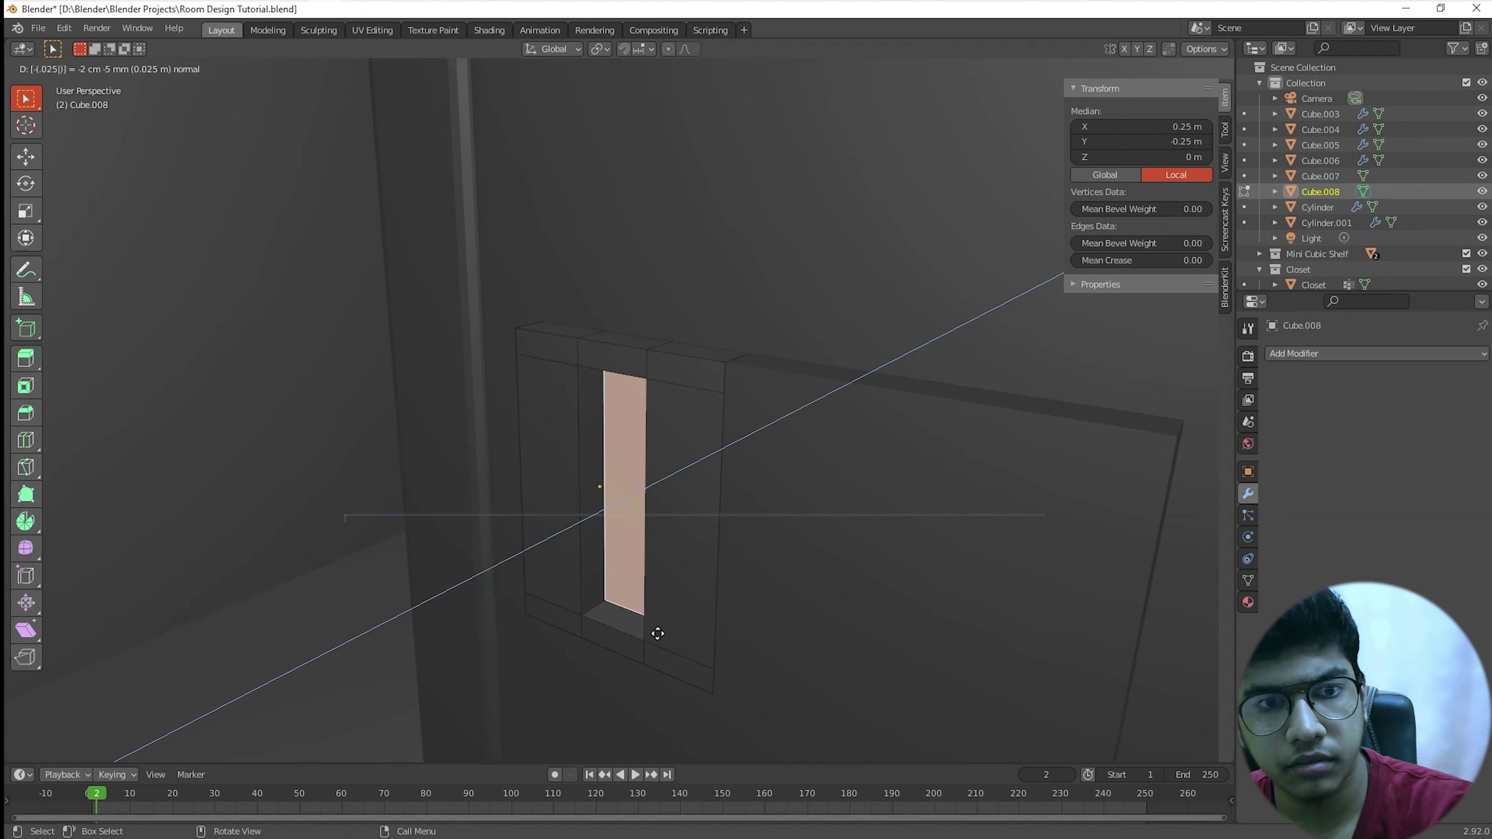
key(BackSpace)
key(BackSpace)
text(03)
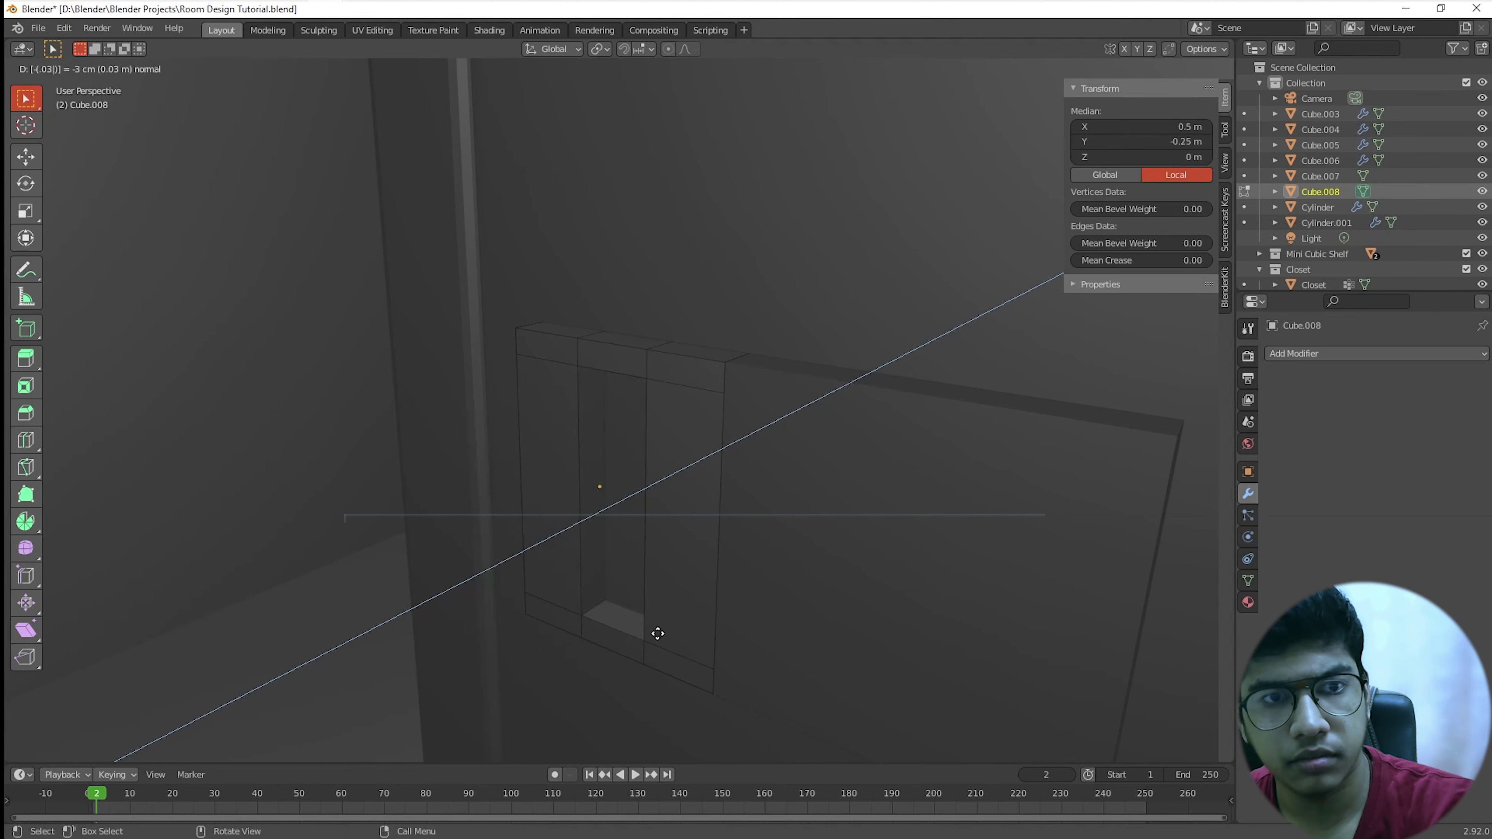
key(BackSpace)
text(25)
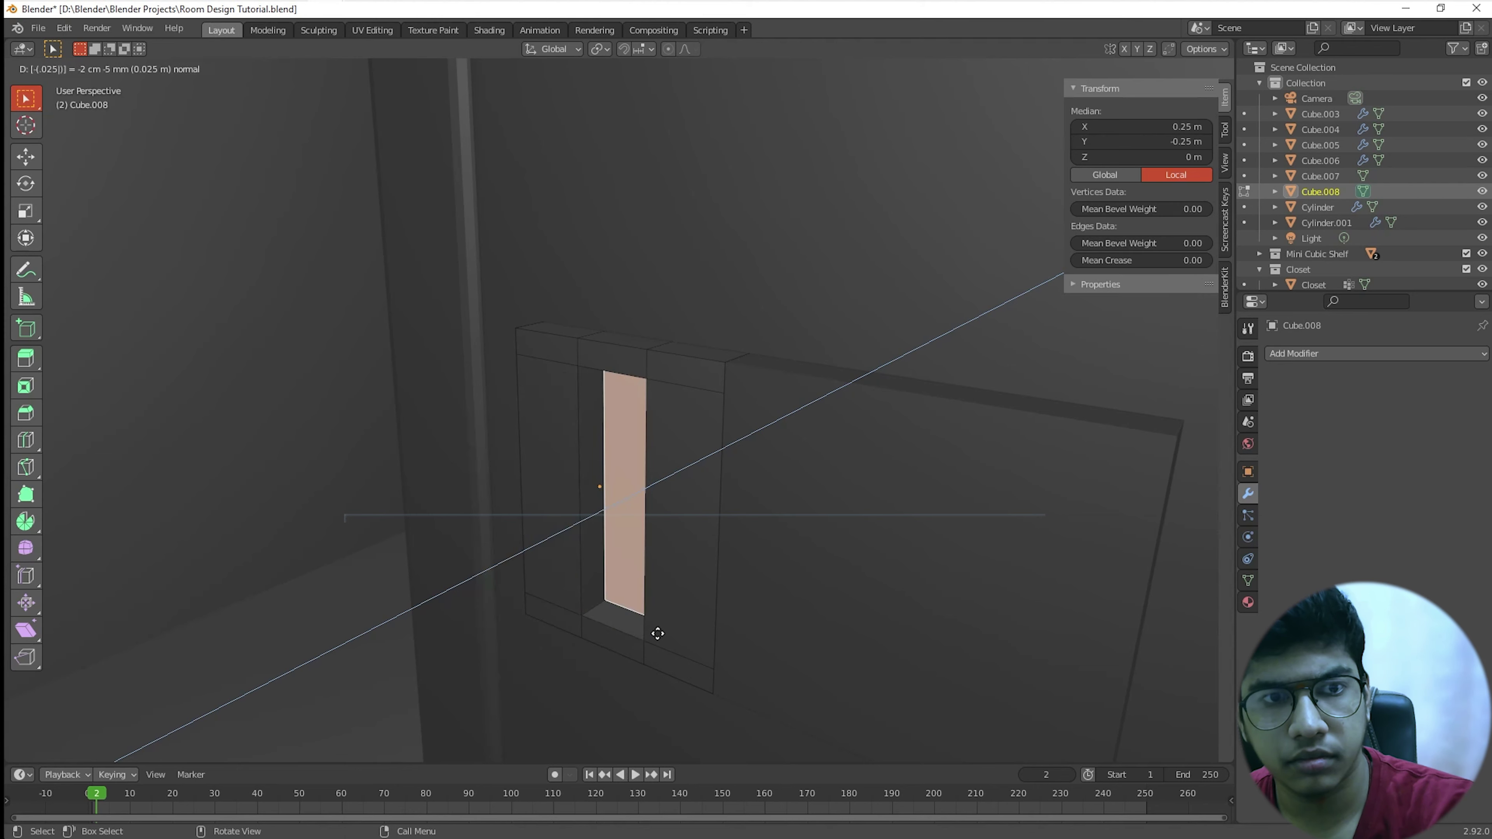
key(Return)
Step: Add one centred loop cut midway through the depth of the recess walls
scroll(510, 593, up, 4)
shift+middle_drag(510, 593, 605, 391)
key(ctrl+r)
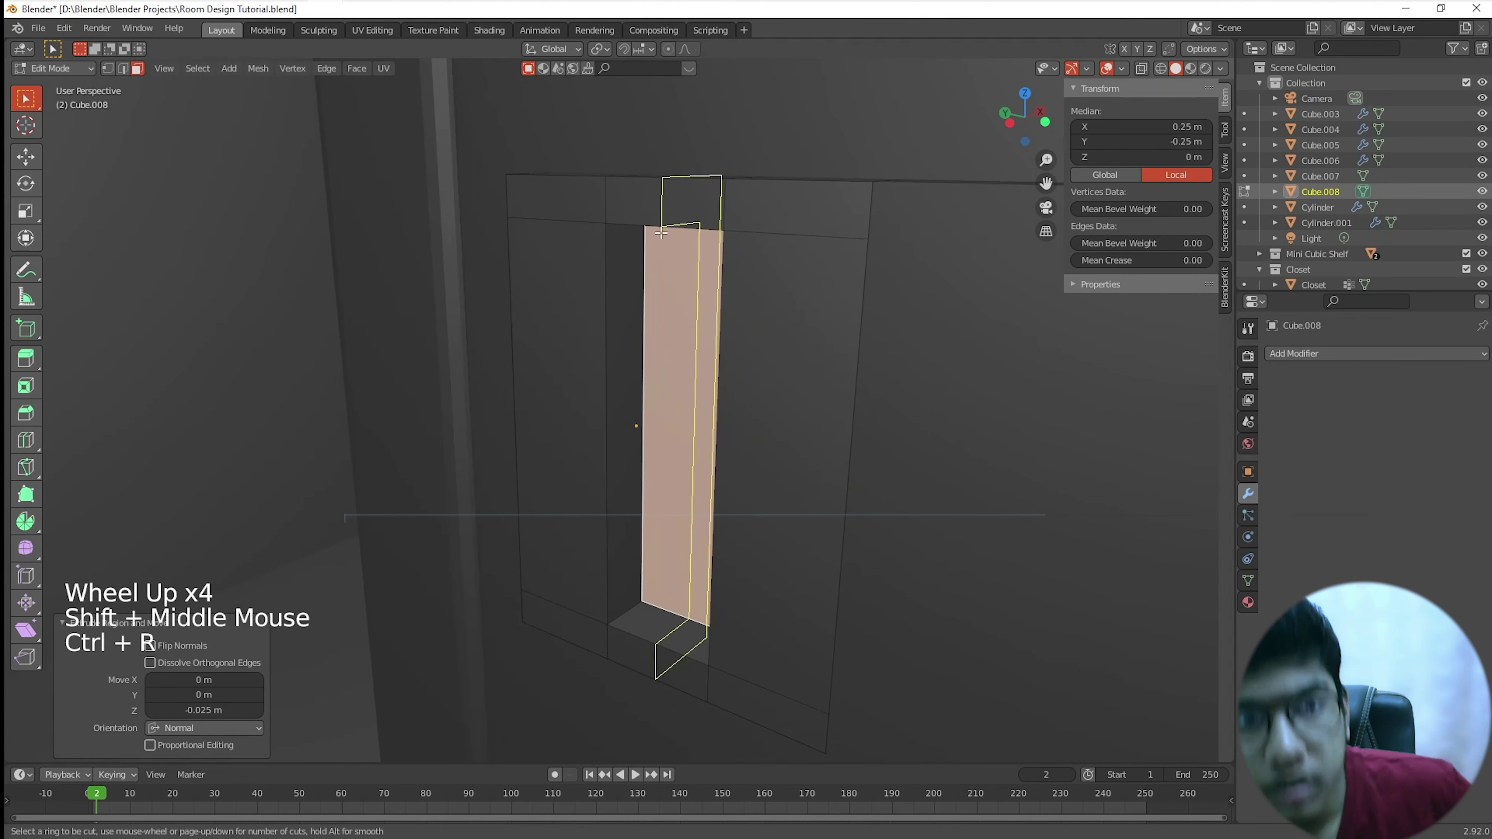
click(631, 425)
right_click(633, 427)
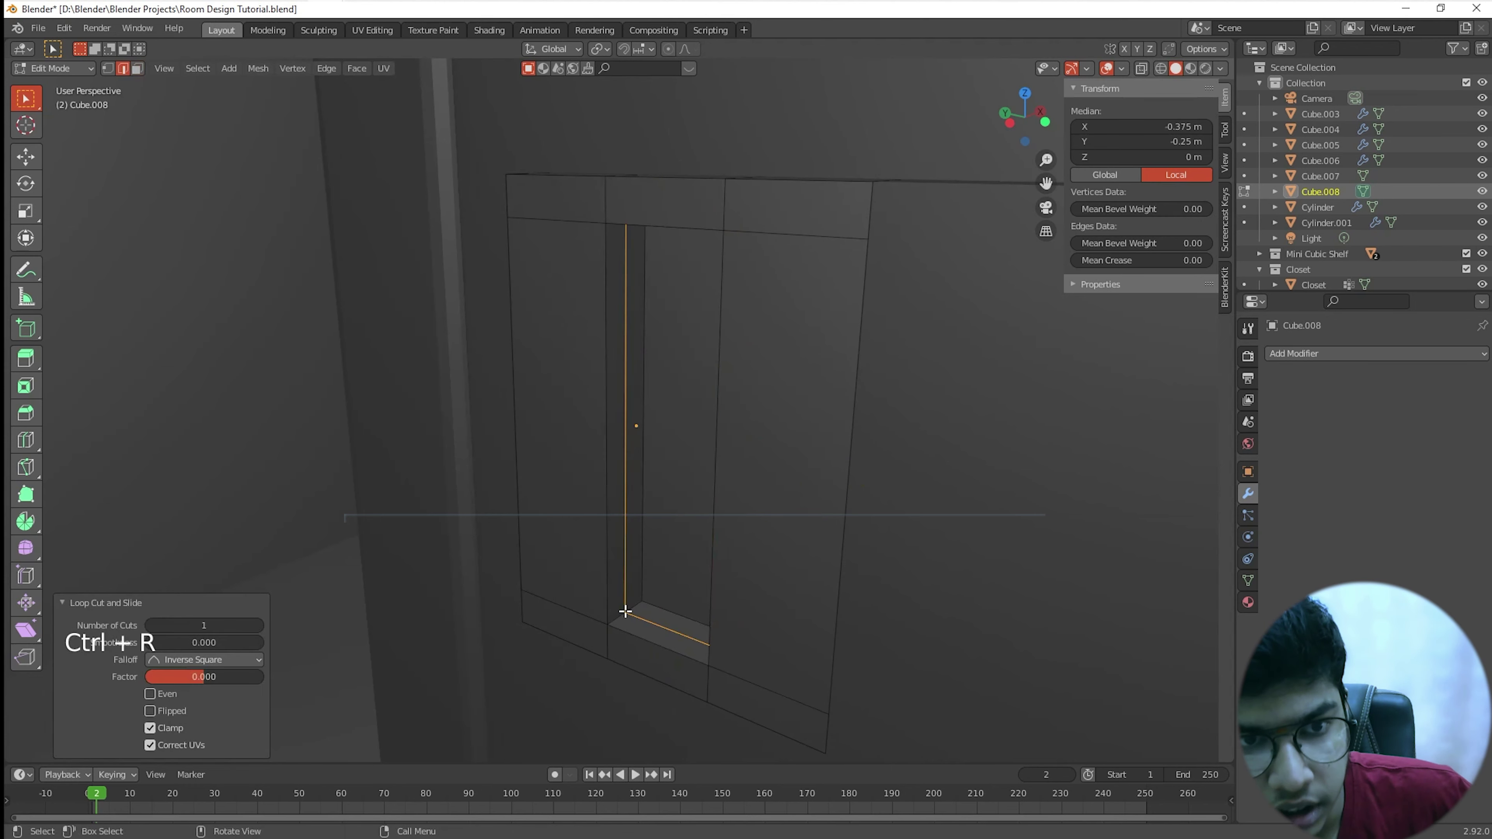
scroll(633, 427, up, 4)
shift+middle_drag(681, 217, 602, 307)
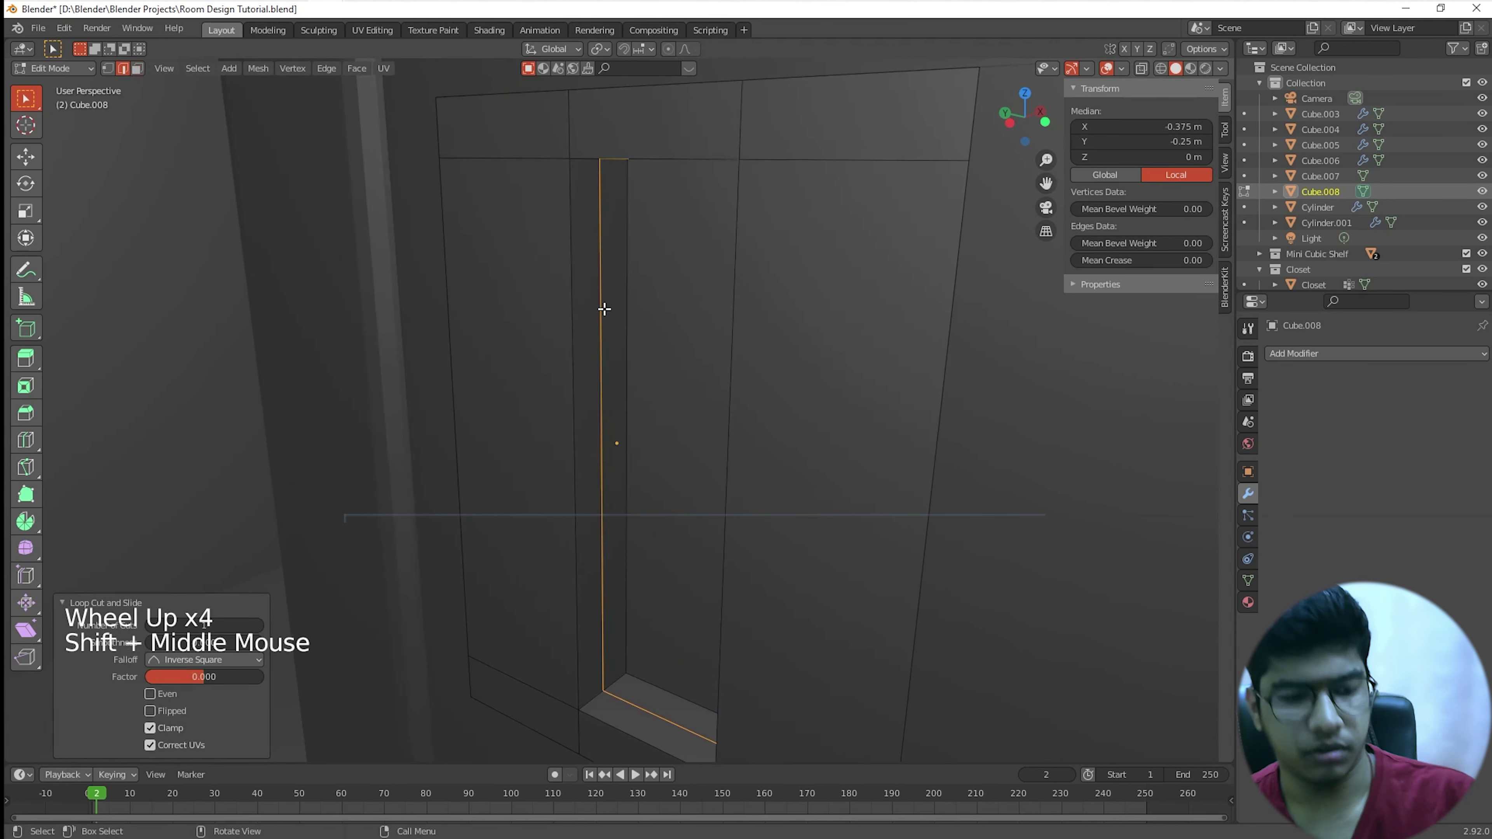
Step: Shift both vertical edges at the back of the recess 0.025 m along the Y axis
key(2)
click(617, 316)
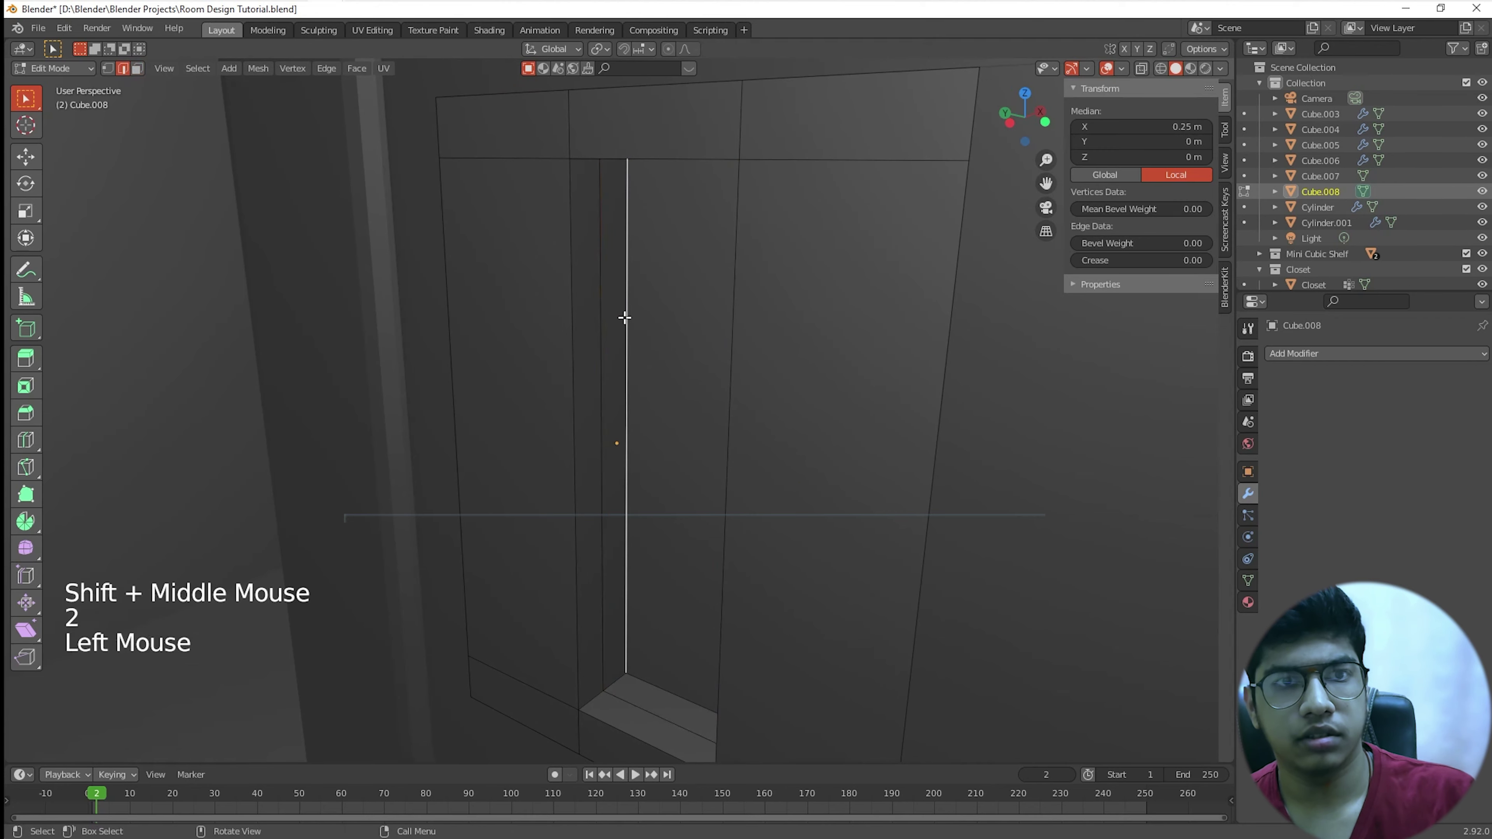
scroll(660, 405, down, 2)
middle_drag(660, 404, 1016, 423)
scroll(656, 397, down, 3)
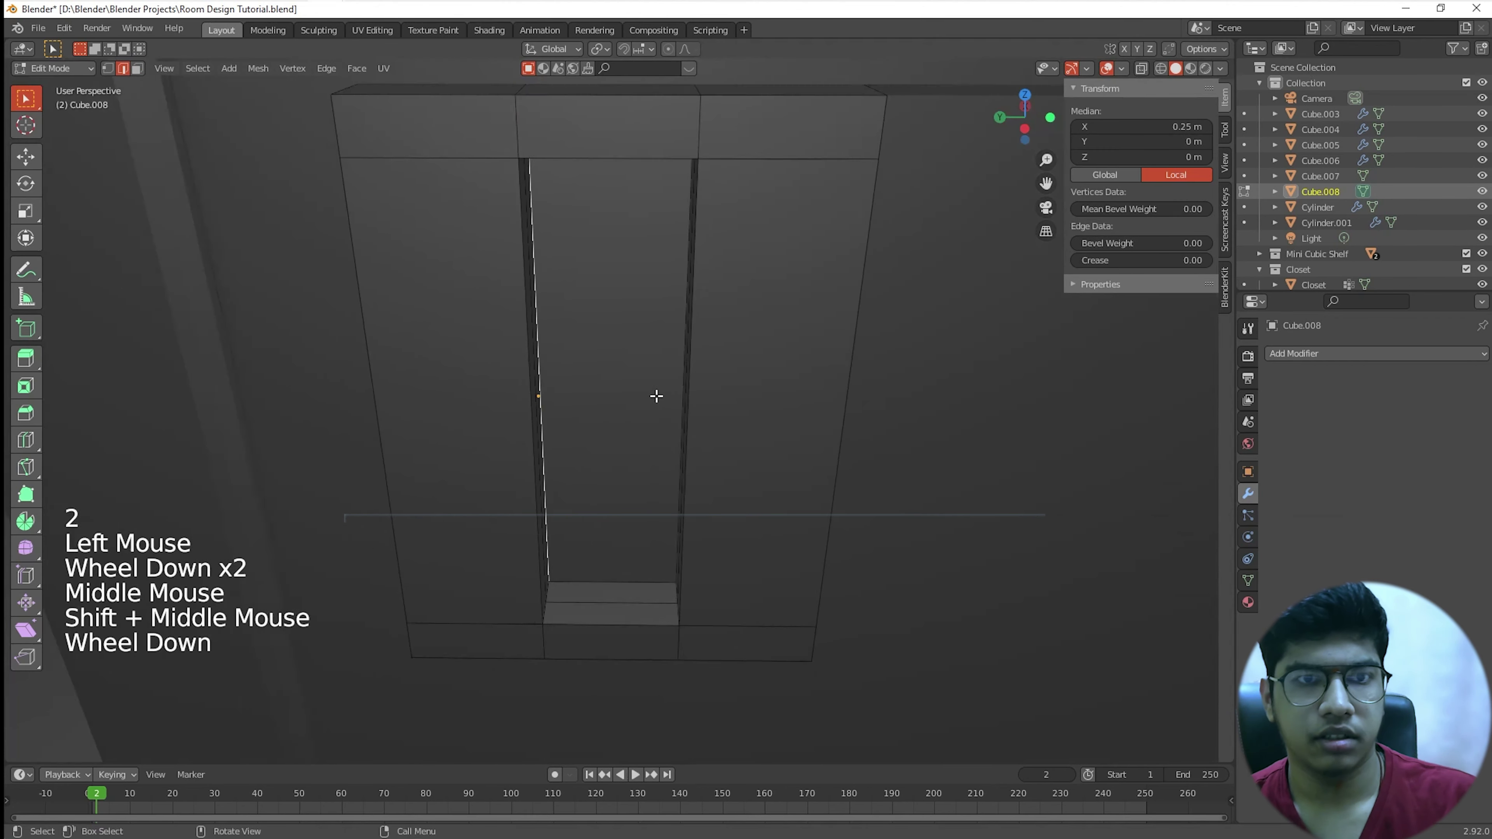
middle_drag(656, 397, 623, 360)
shift+click(499, 305)
middle_drag(572, 403, 579, 478)
key(g)
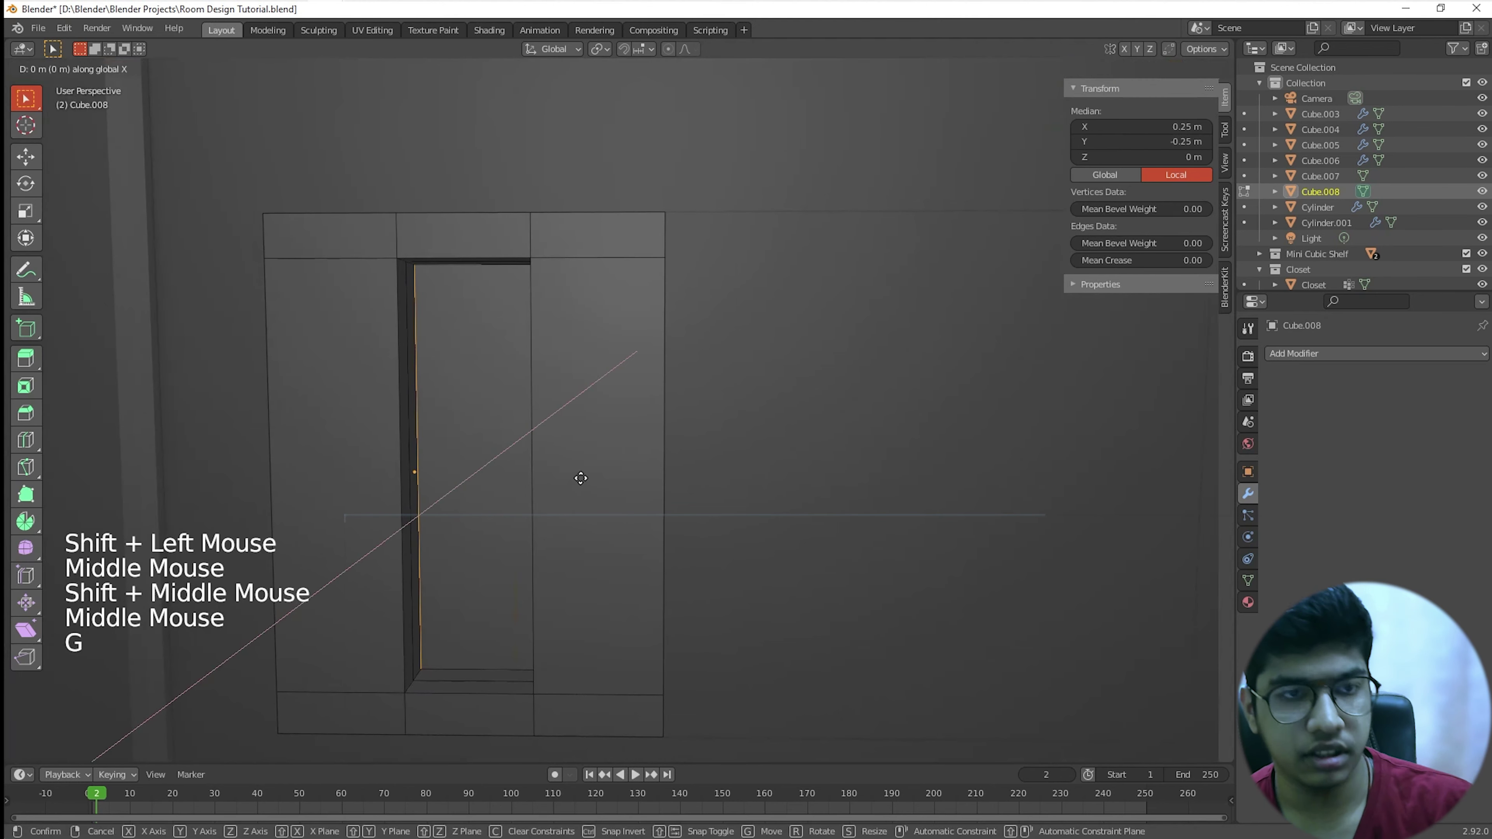
middle_click(581, 515)
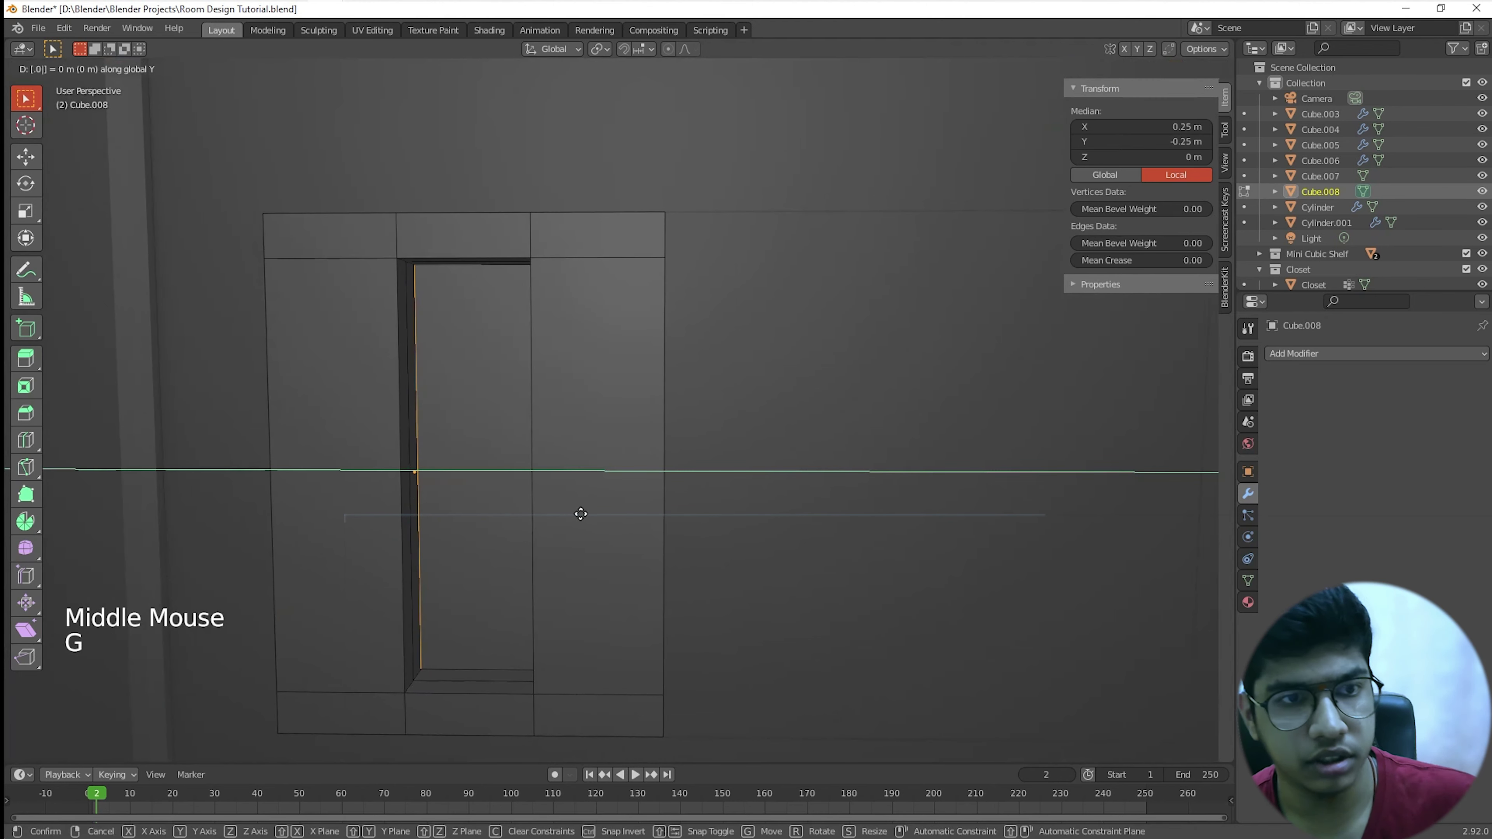
text(0.025)
key(Return)
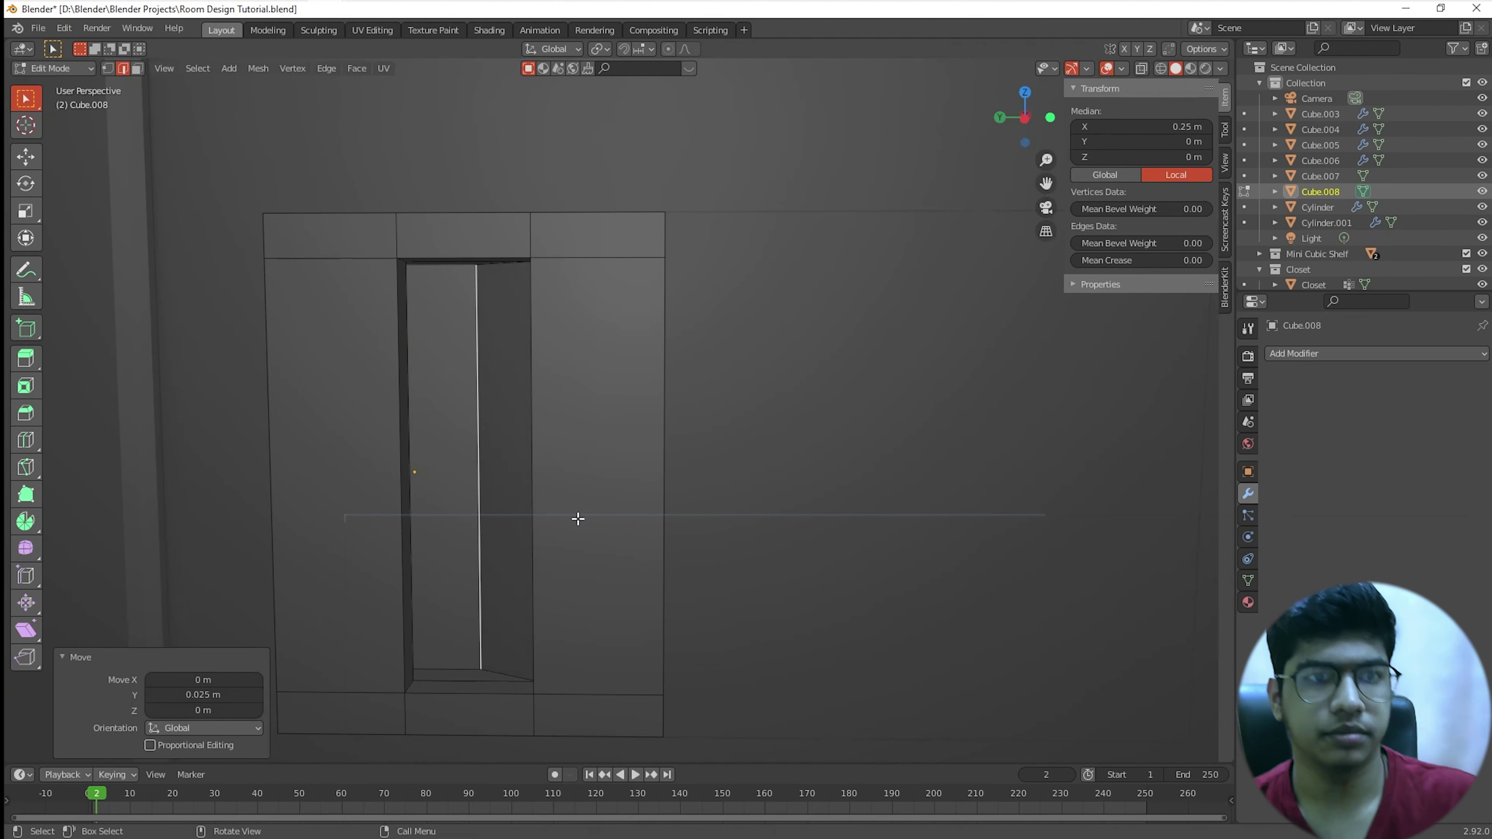
Step: Shift both front vertical edges of the recess opening -0.025 m along the Y axis
scroll(578, 518, down, 2)
middle_drag(579, 519, 464, 553)
middle_drag(620, 476, 533, 439)
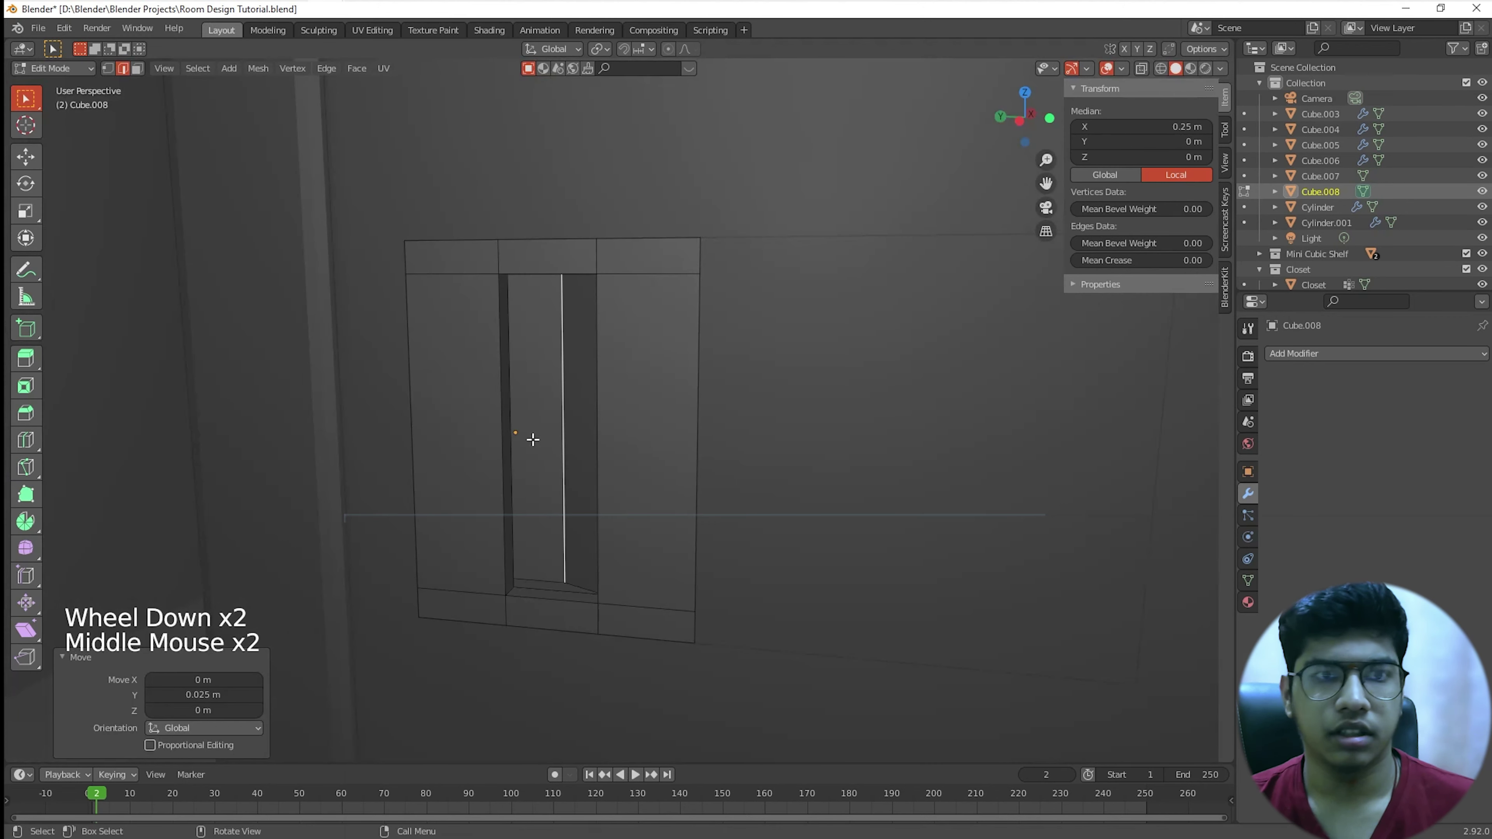
click(487, 420)
shift+click(633, 436)
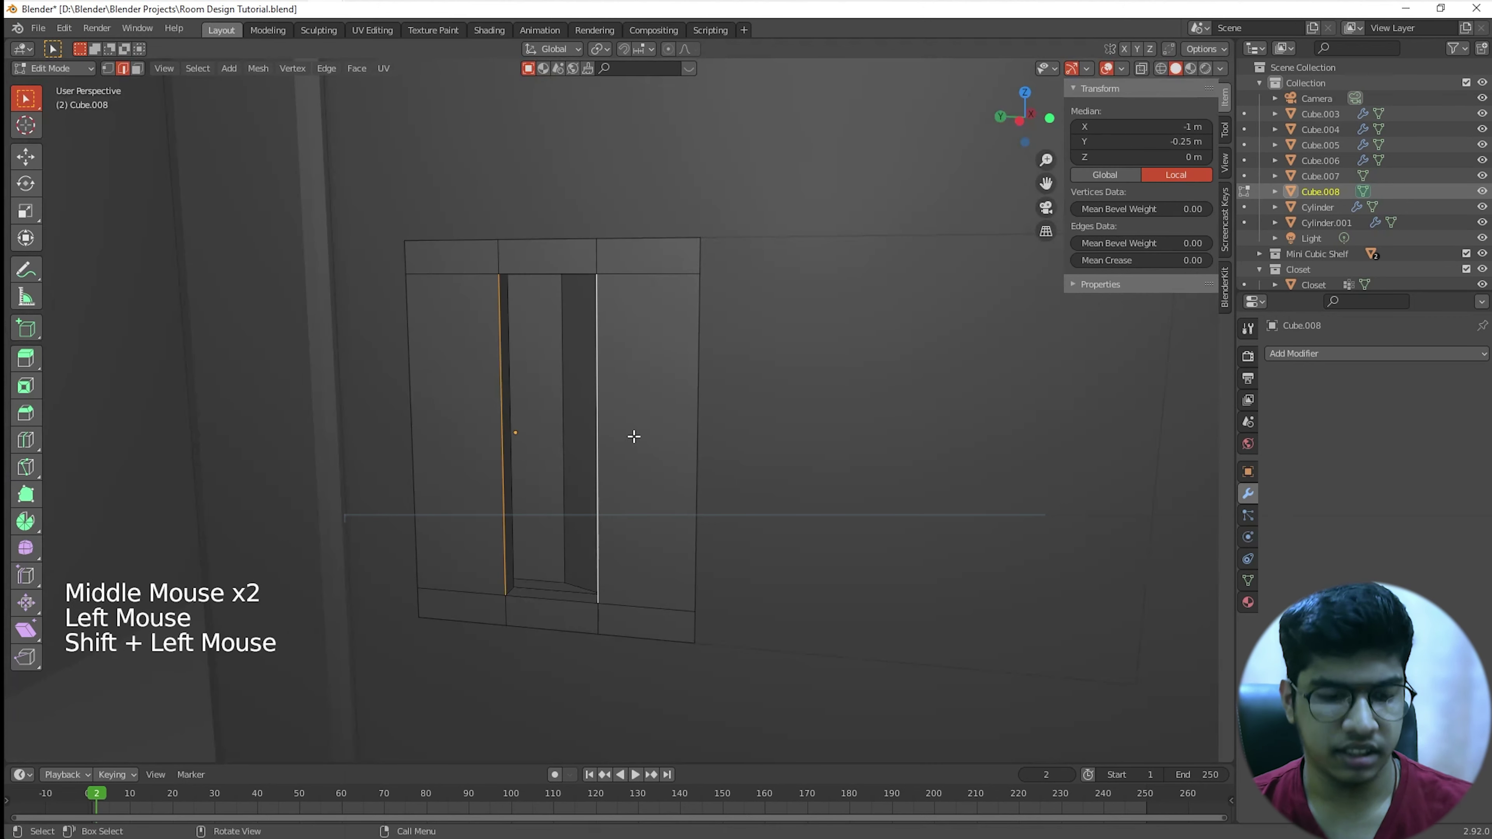
key(g)
text(y)
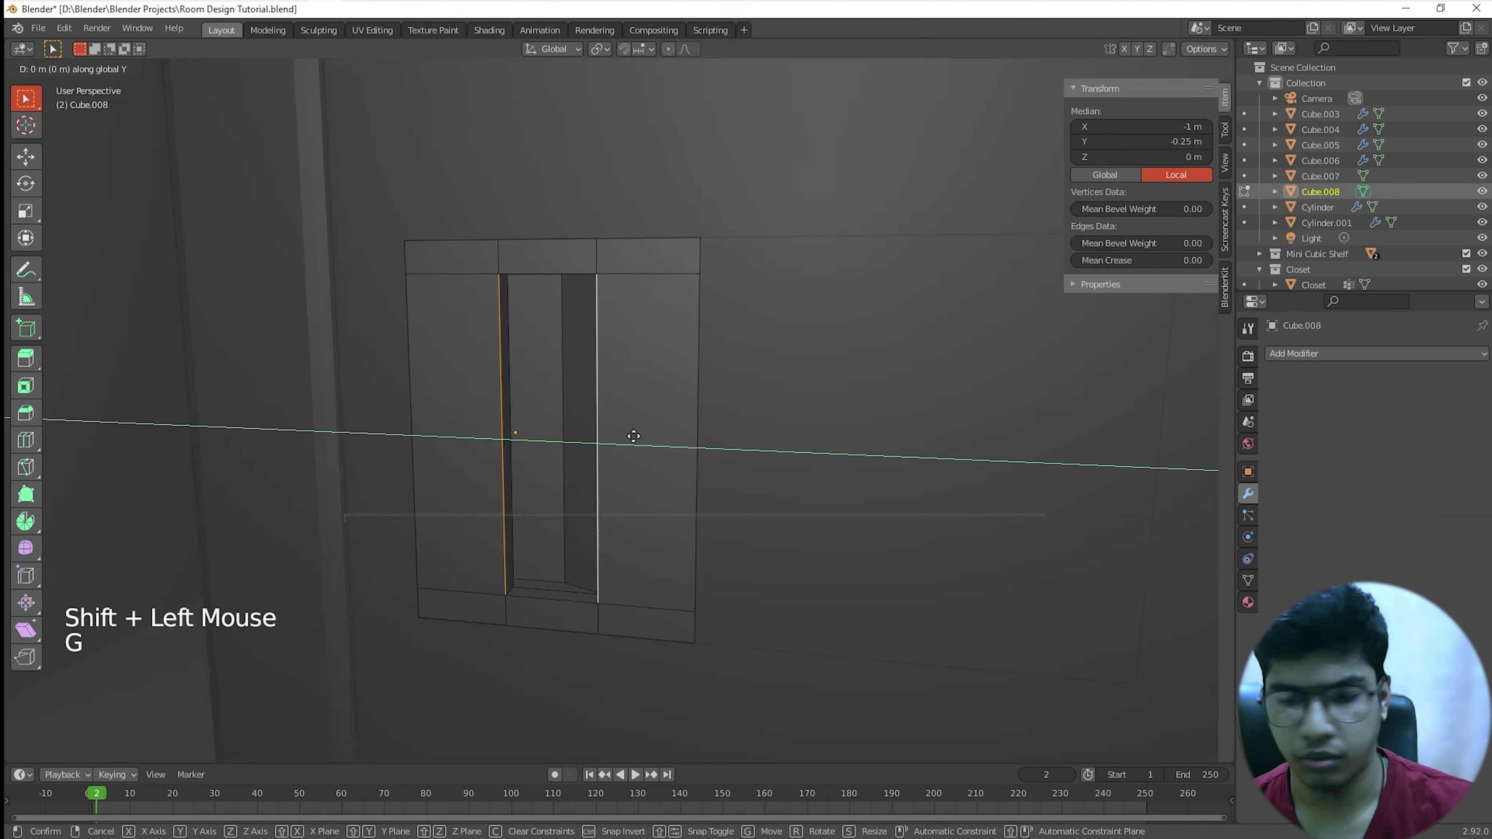
text(-.025)
key(Return)
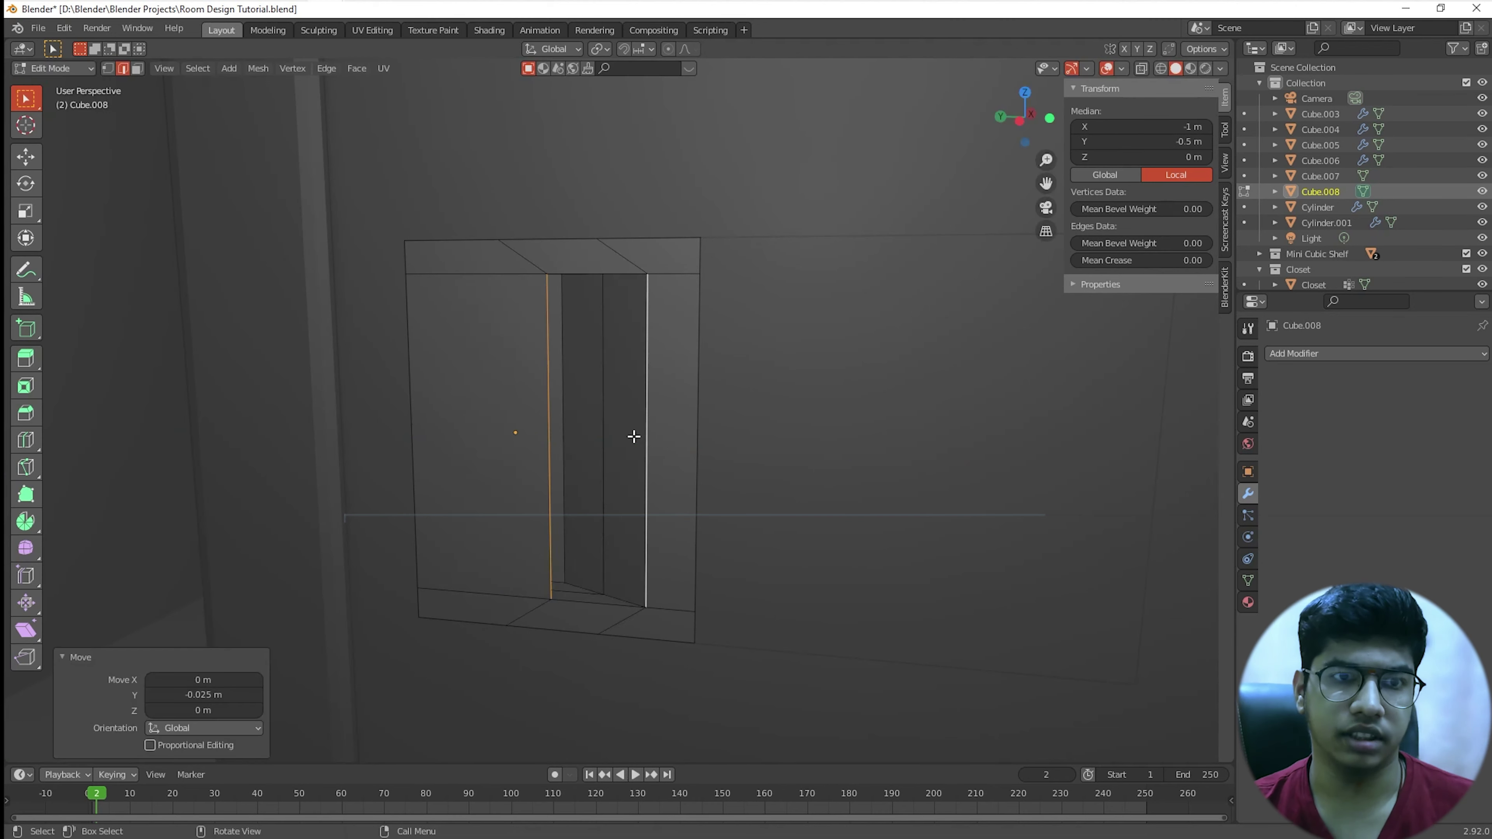
Step: Return to Object Mode and give the handle panel a Bevel modifier with 3 segments and an amount of 0.025 m
scroll(356, 474, down, 4)
key(Tab)
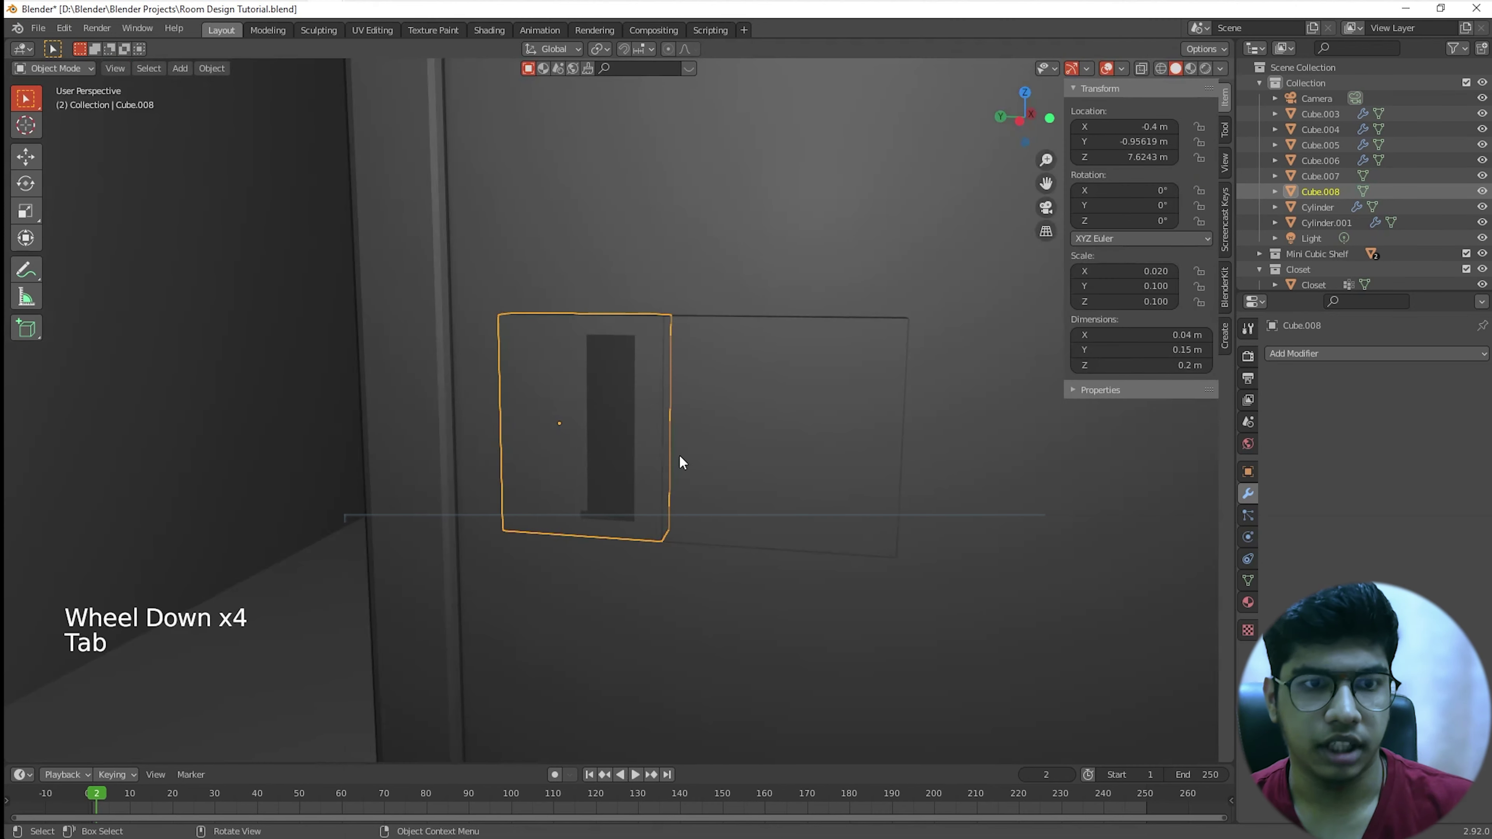
scroll(566, 464, up, 4)
middle_drag(566, 463, 717, 403)
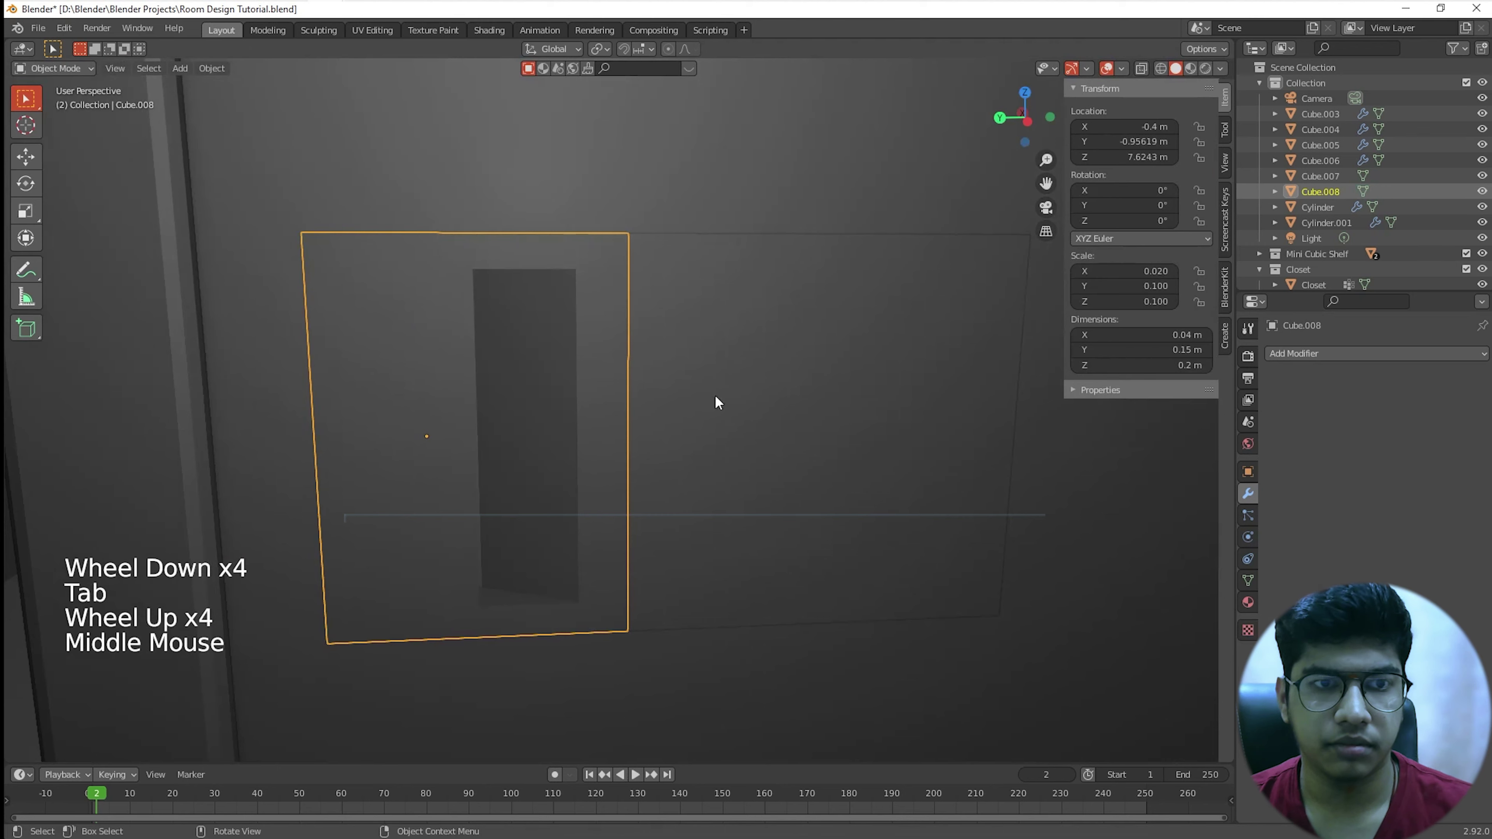
click(1308, 345)
click(1202, 417)
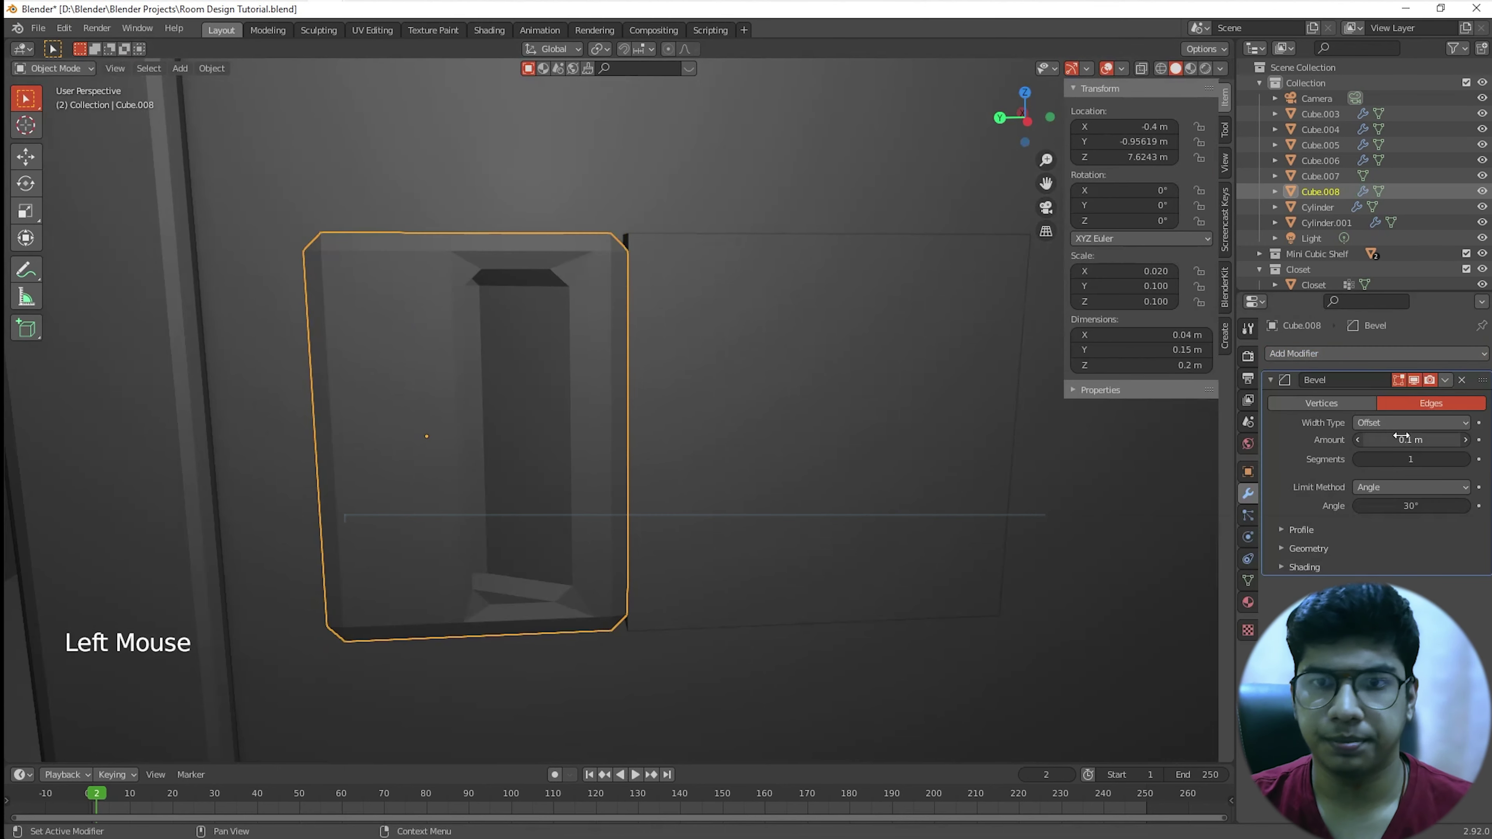
mouse_move(1410, 459)
mouse_down()
mouse_move(1434, 458)
mouse_move(1415, 459)
mouse_up()
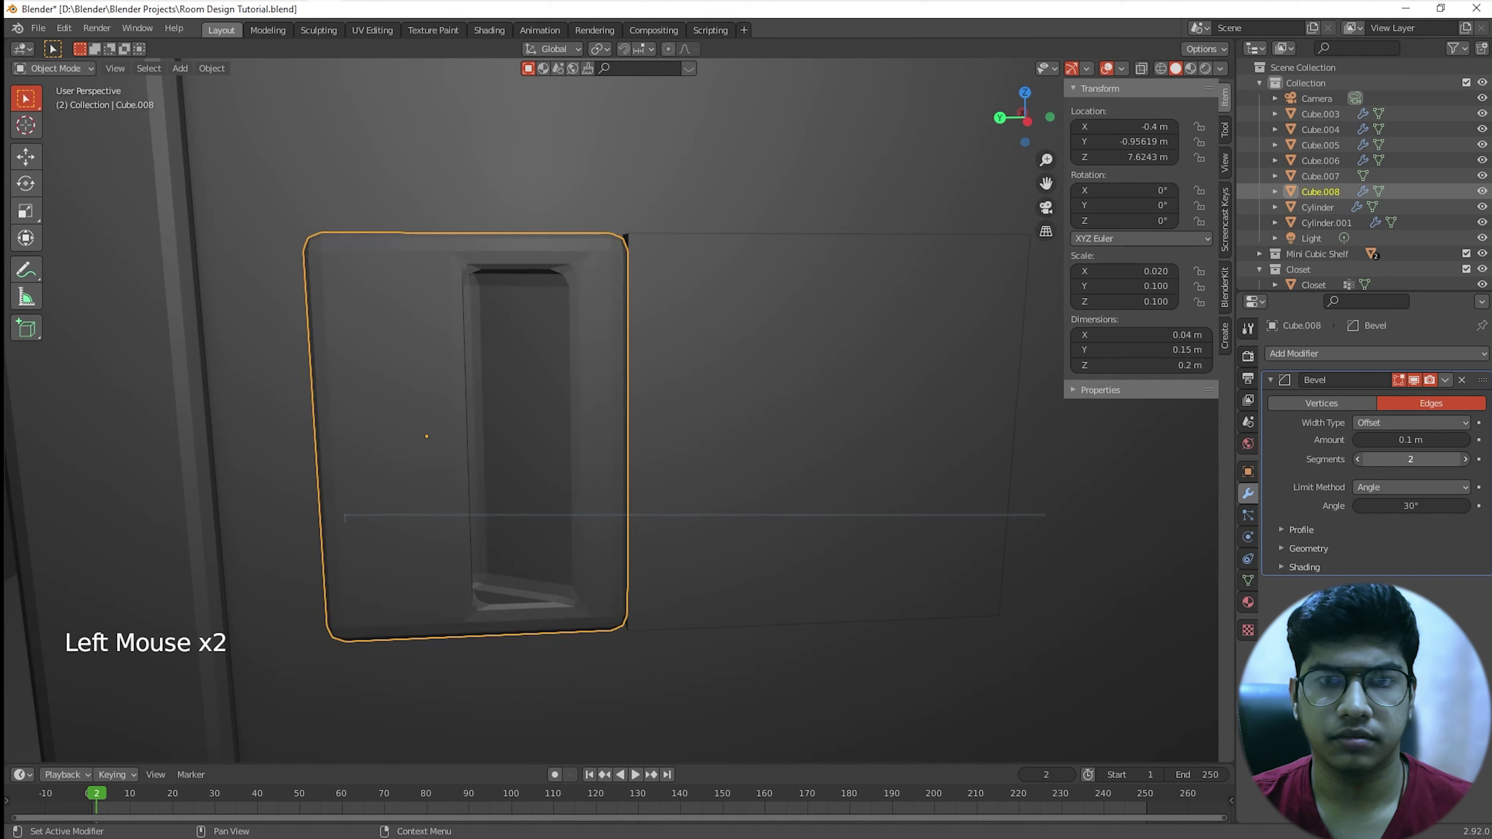
click(1465, 459)
click(1422, 438)
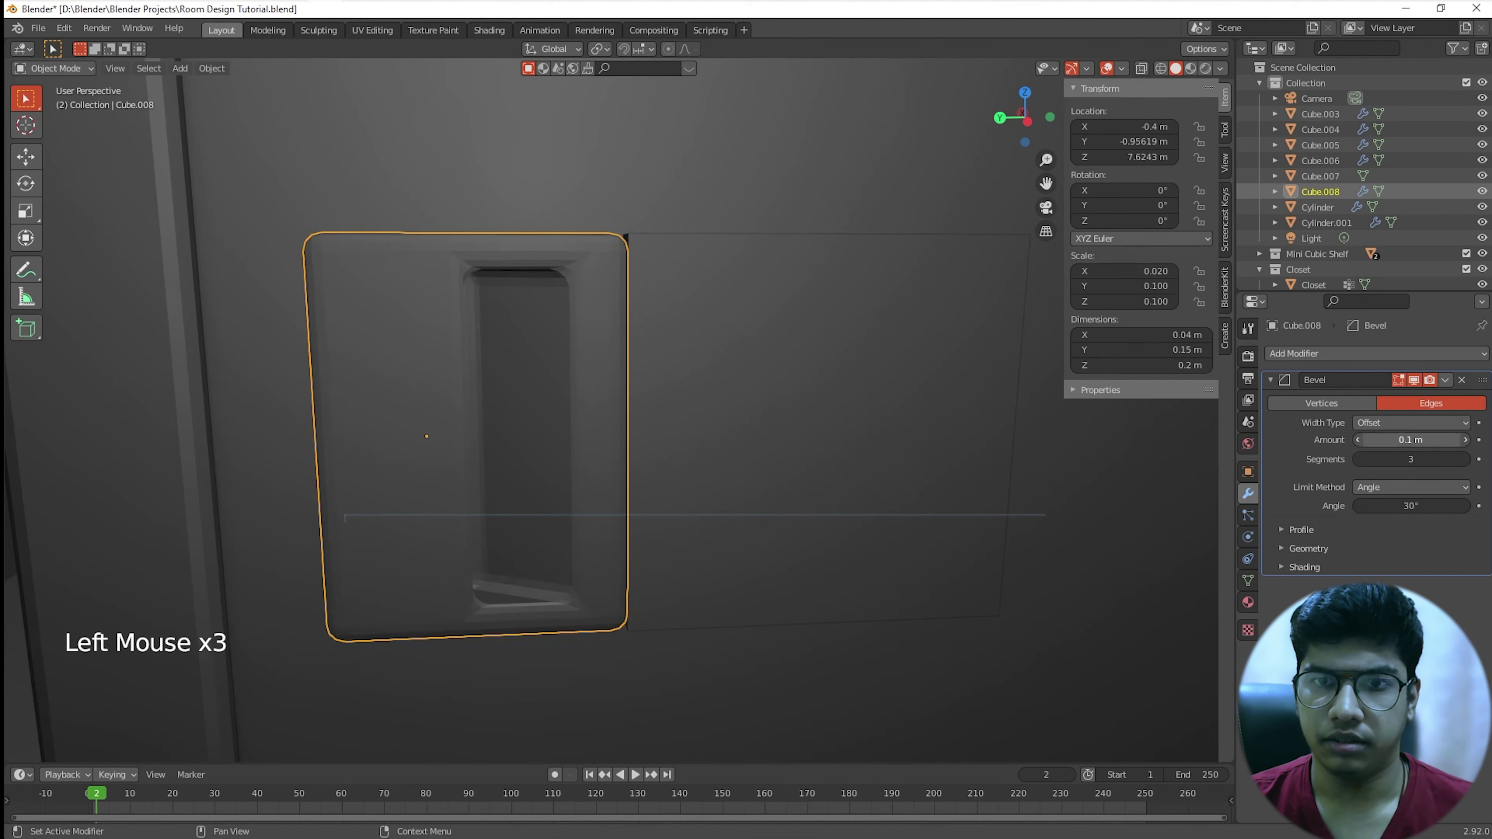
text(.025)
key(Return)
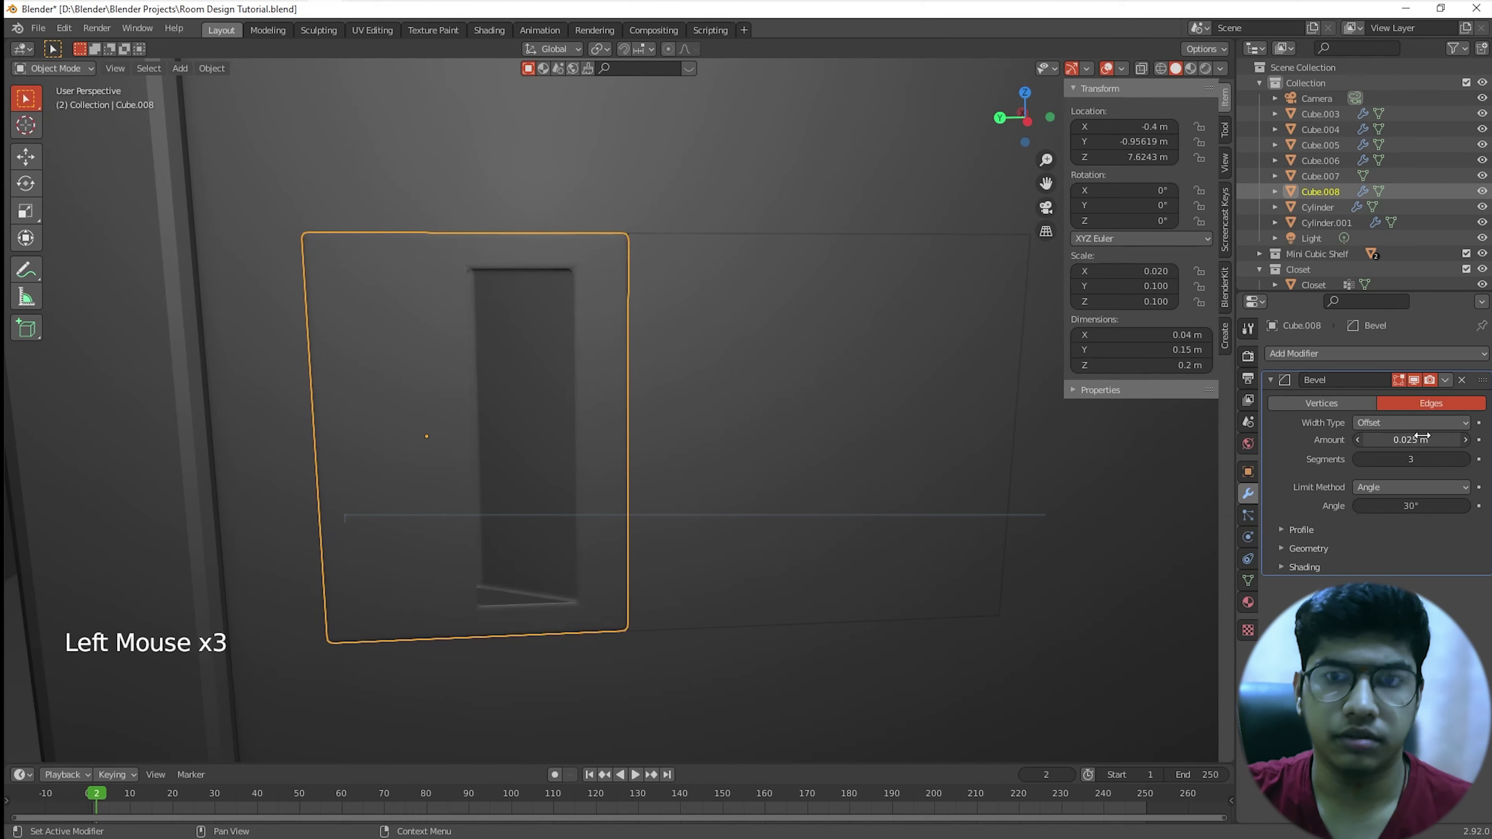
scroll(620, 369, up, 3)
scroll(621, 370, down, 3)
middle_drag(620, 369, 593, 404)
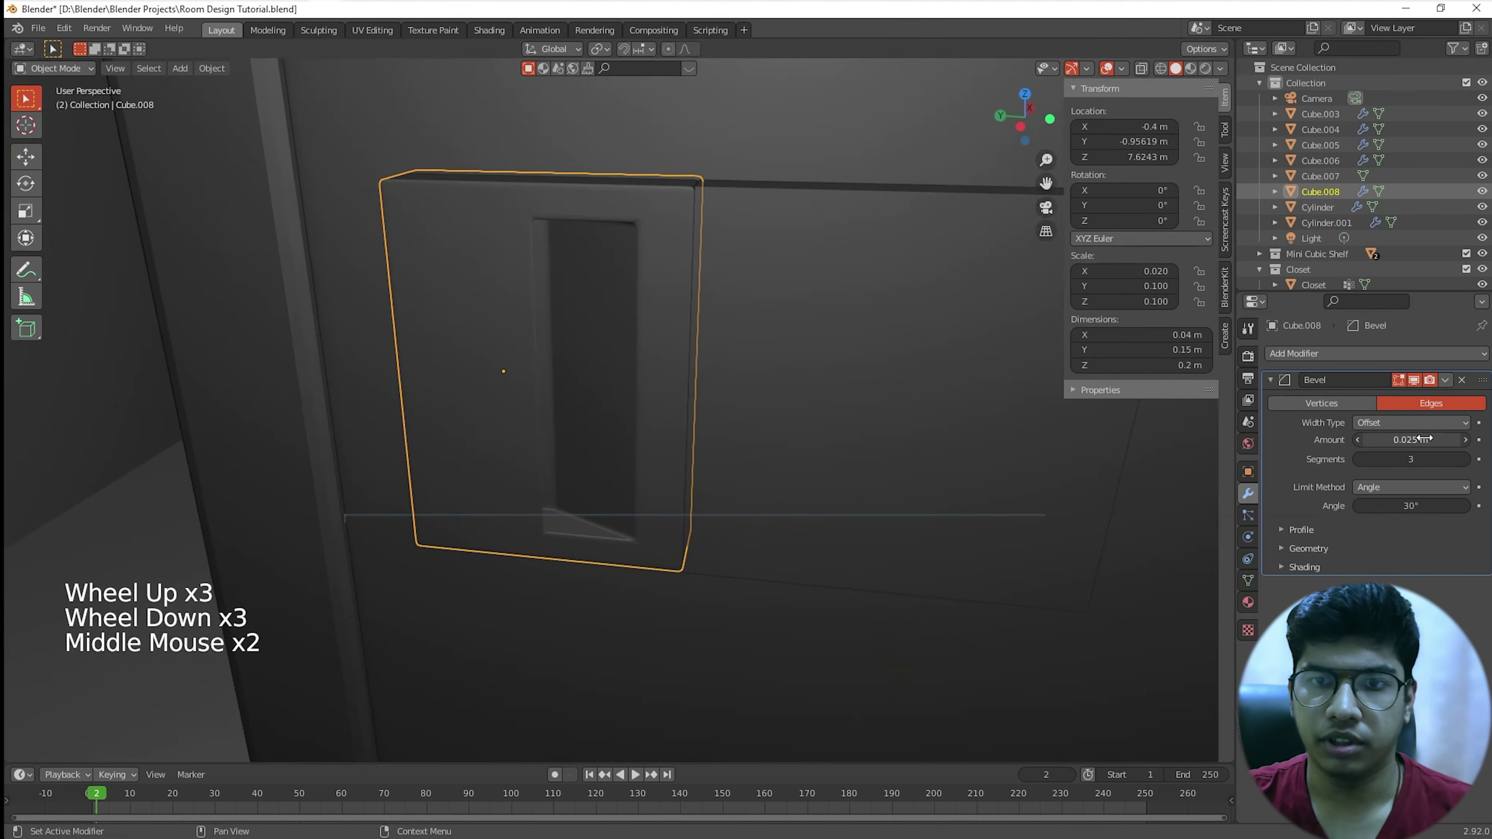
Step: Give the square keypad block a Bevel modifier with an amount of 0.025 m and 3 segments
click(840, 319)
scroll(840, 319, down, 4)
middle_drag(839, 317, 870, 329)
click(1283, 352)
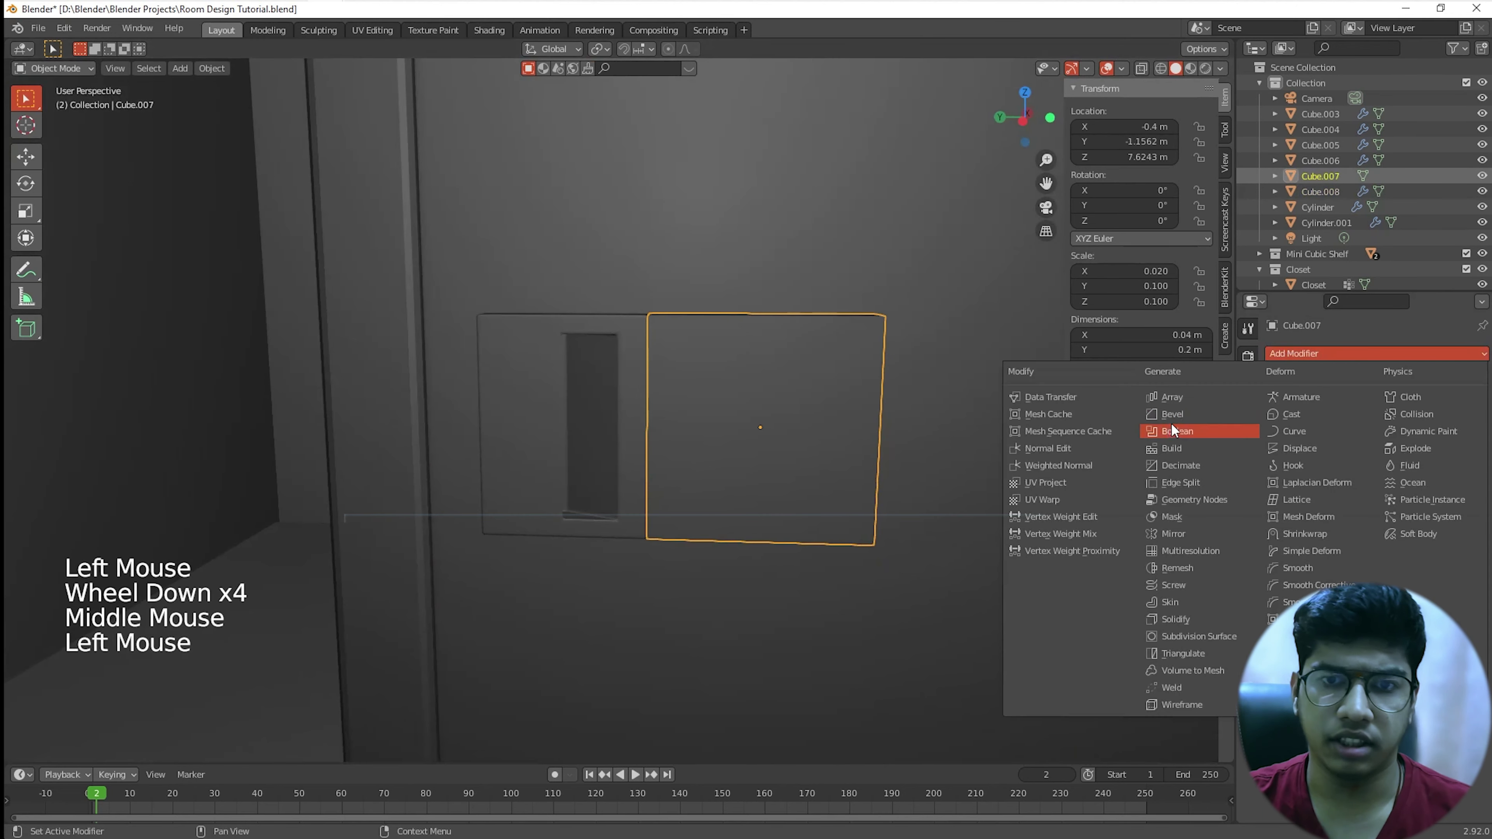
click(1193, 430)
scroll(693, 359, down, 4)
scroll(693, 359, up, 5)
click(1433, 440)
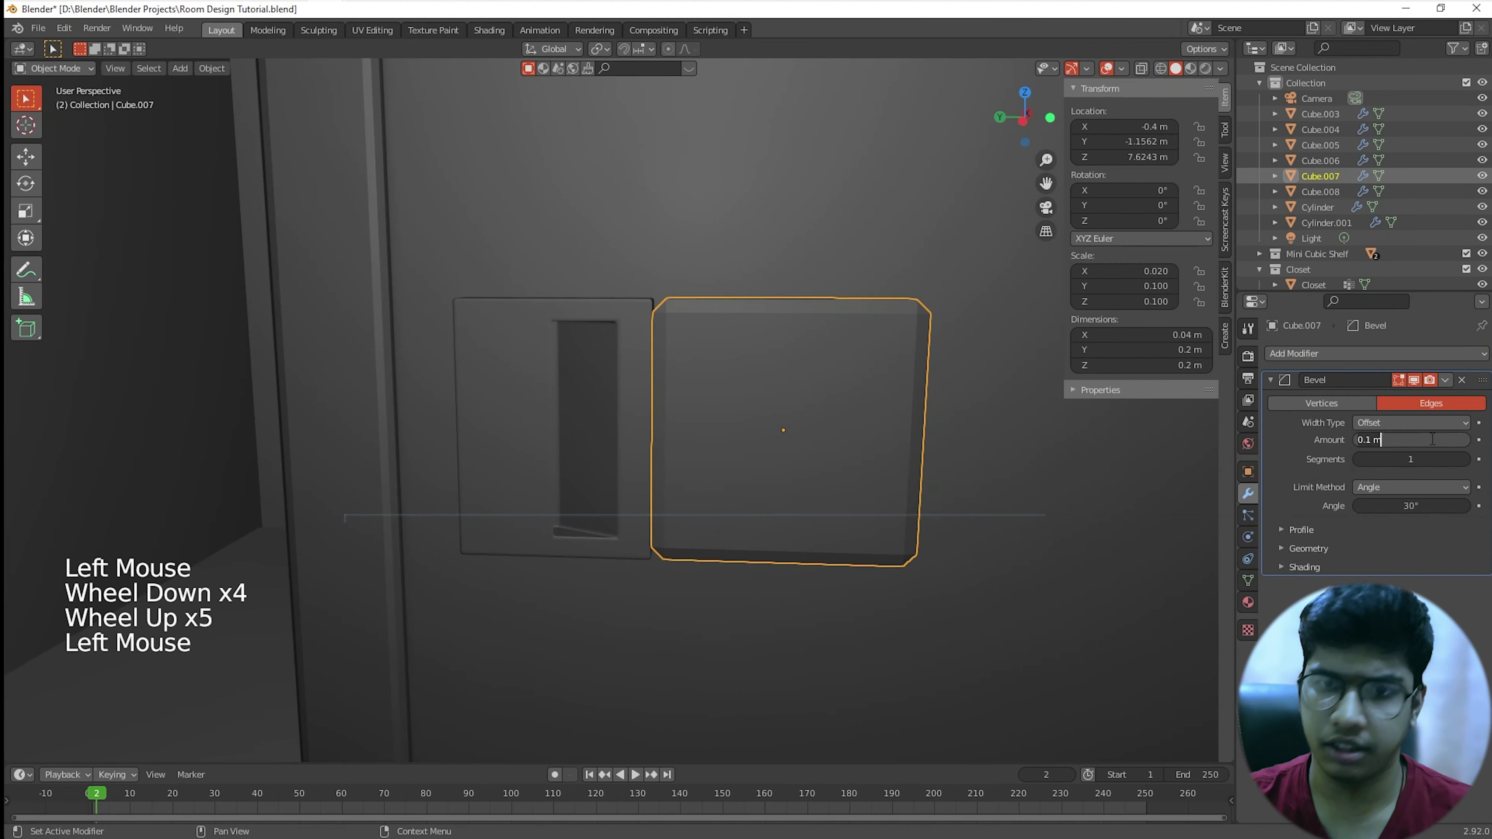
text(.025)
key(Return)
scroll(1030, 395, up, 9)
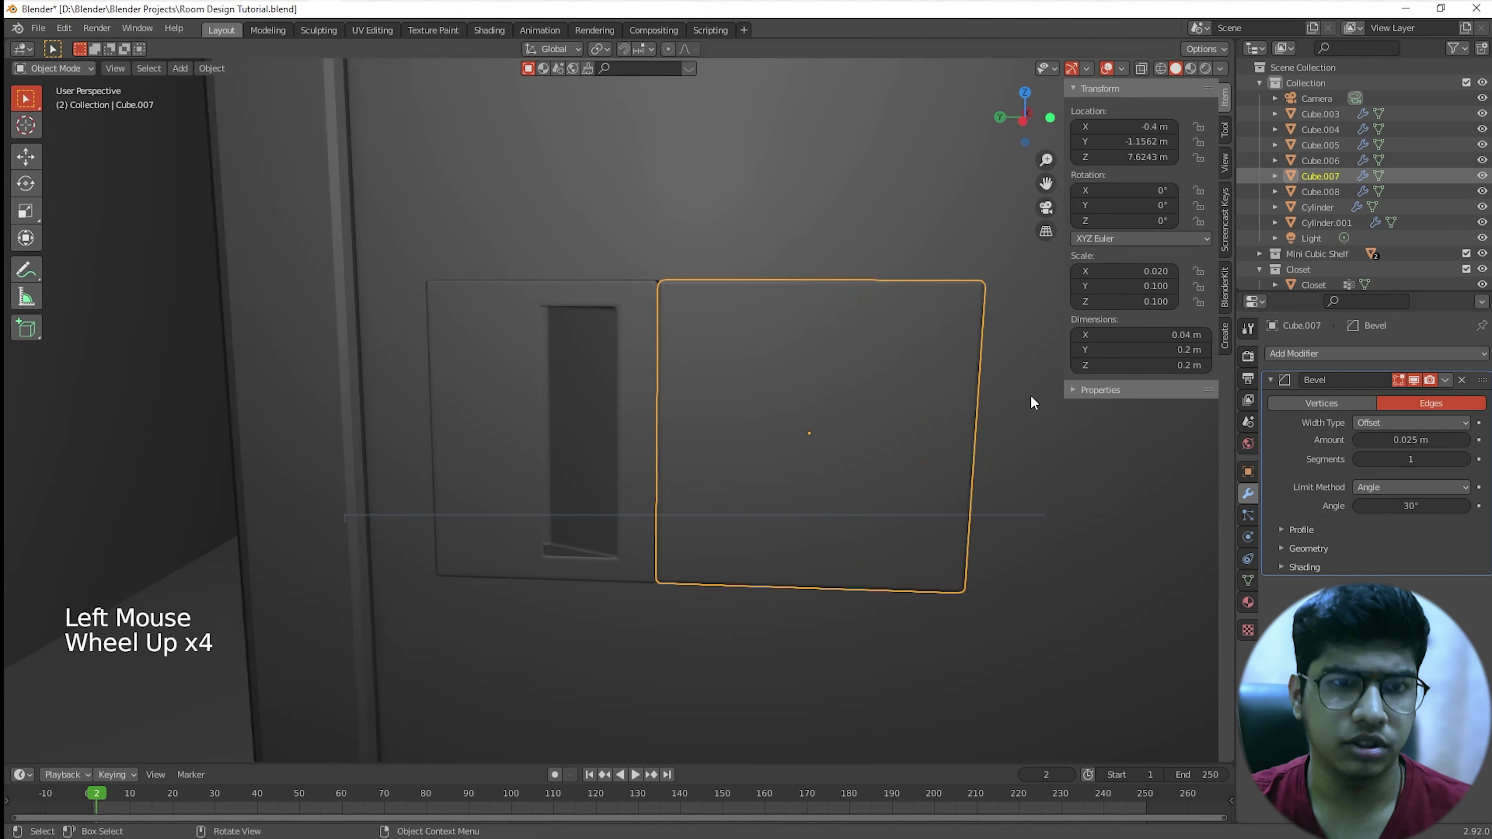
shift+middle_drag(782, 403, 448, 459)
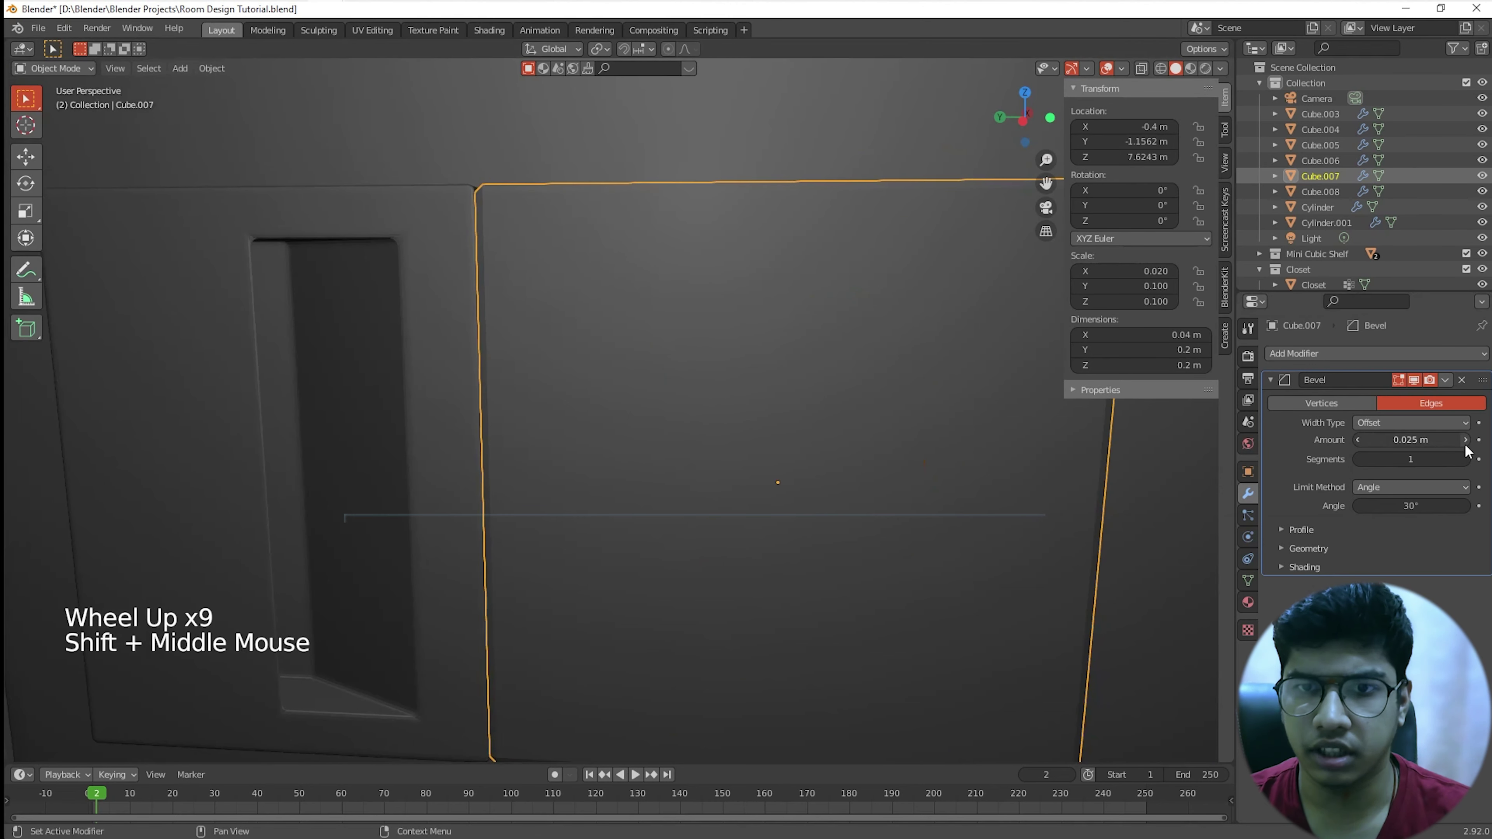
click(1466, 459)
click(1466, 459)
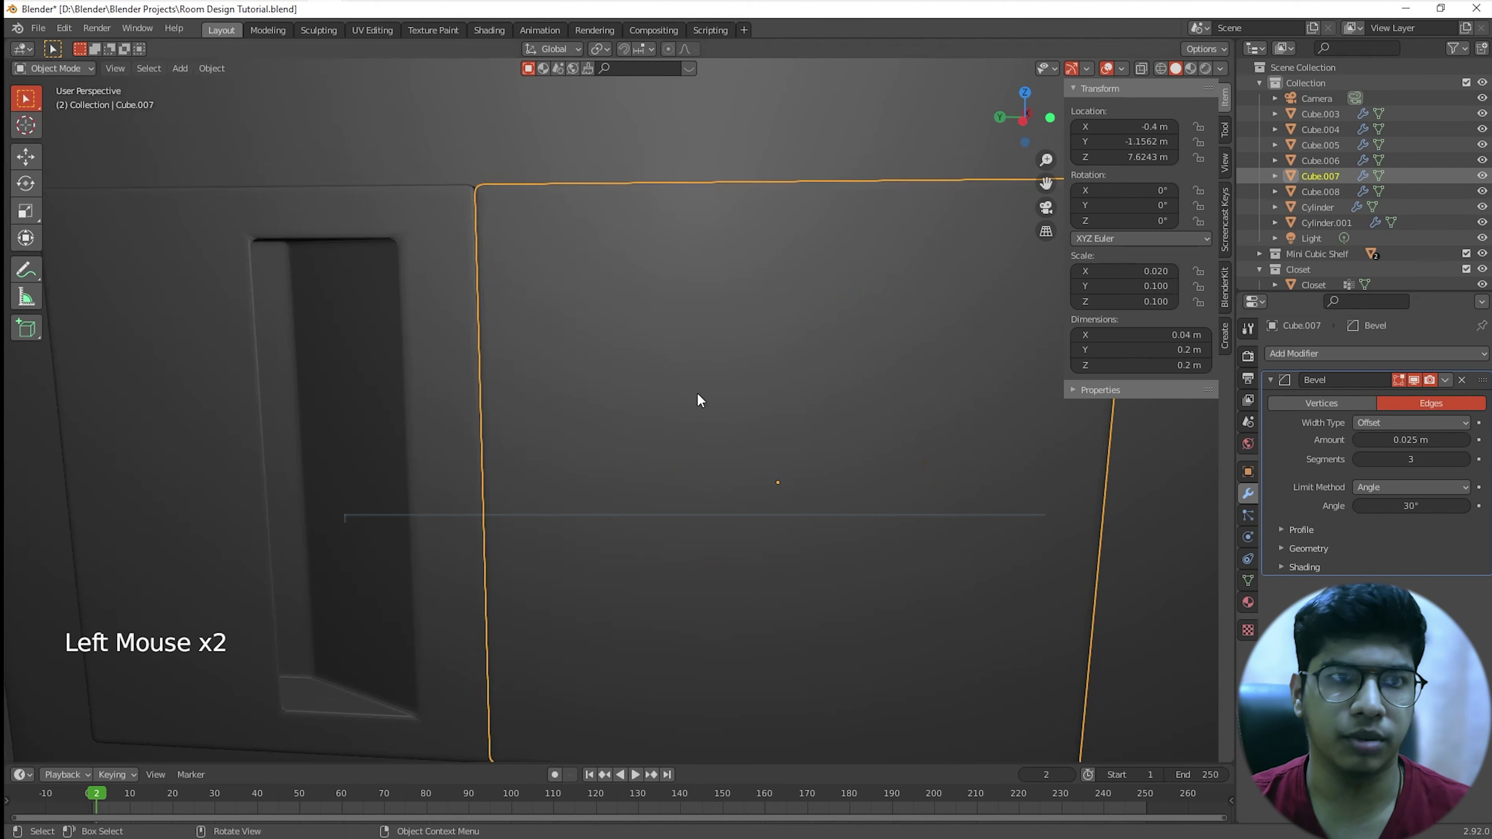
Step: Open the square keypad block's mesh in Edit Mode
click(668, 381)
scroll(710, 389, down, 4)
scroll(709, 389, up, 2)
click(709, 389)
key(Tab)
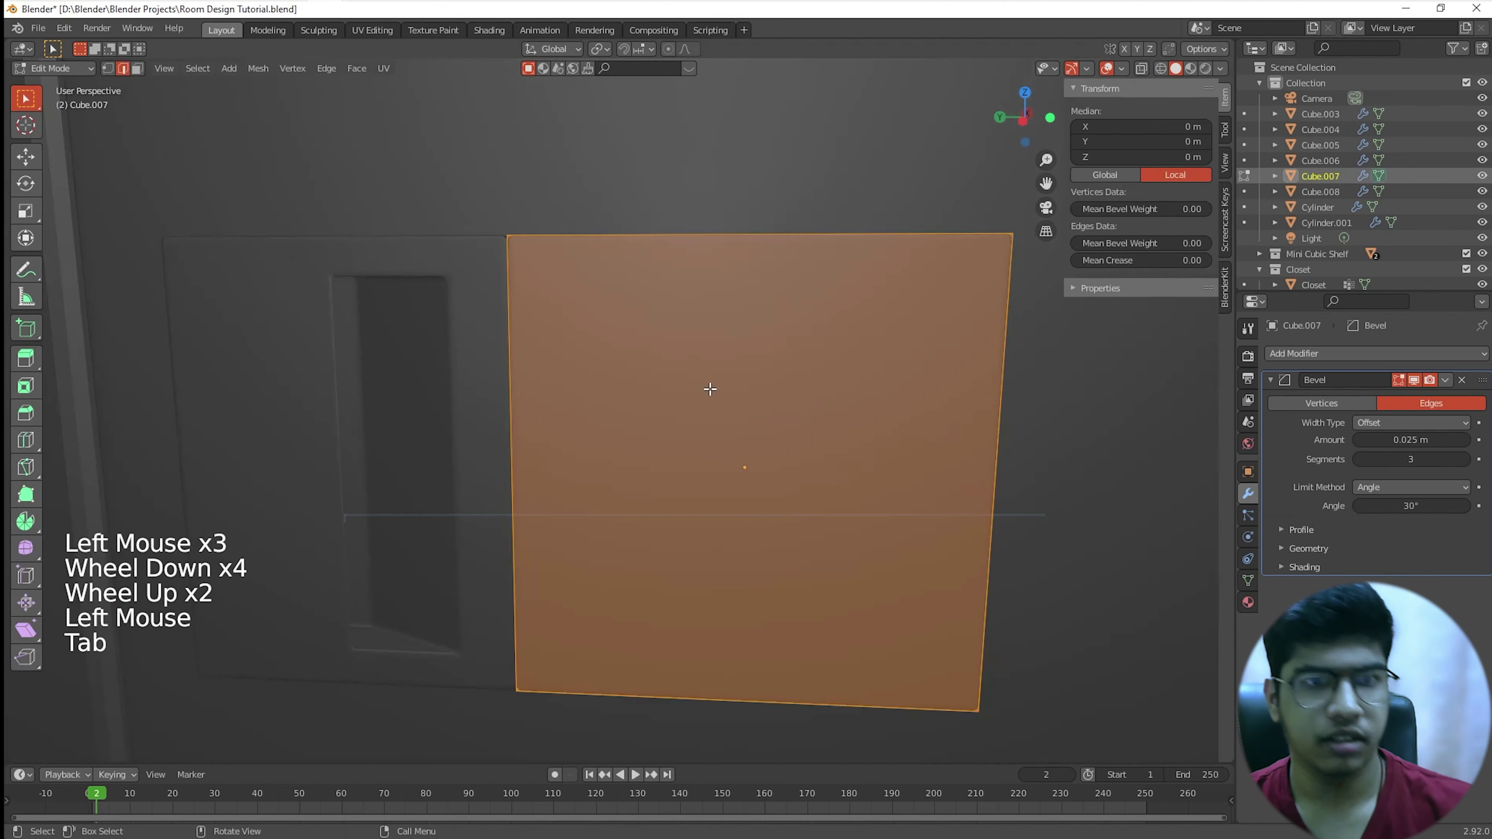
Step: Try adding six evenly spaced vertical loop cuts across the keypad block, and undo them
key(ctrl+r)
scroll(724, 256, up, 5)
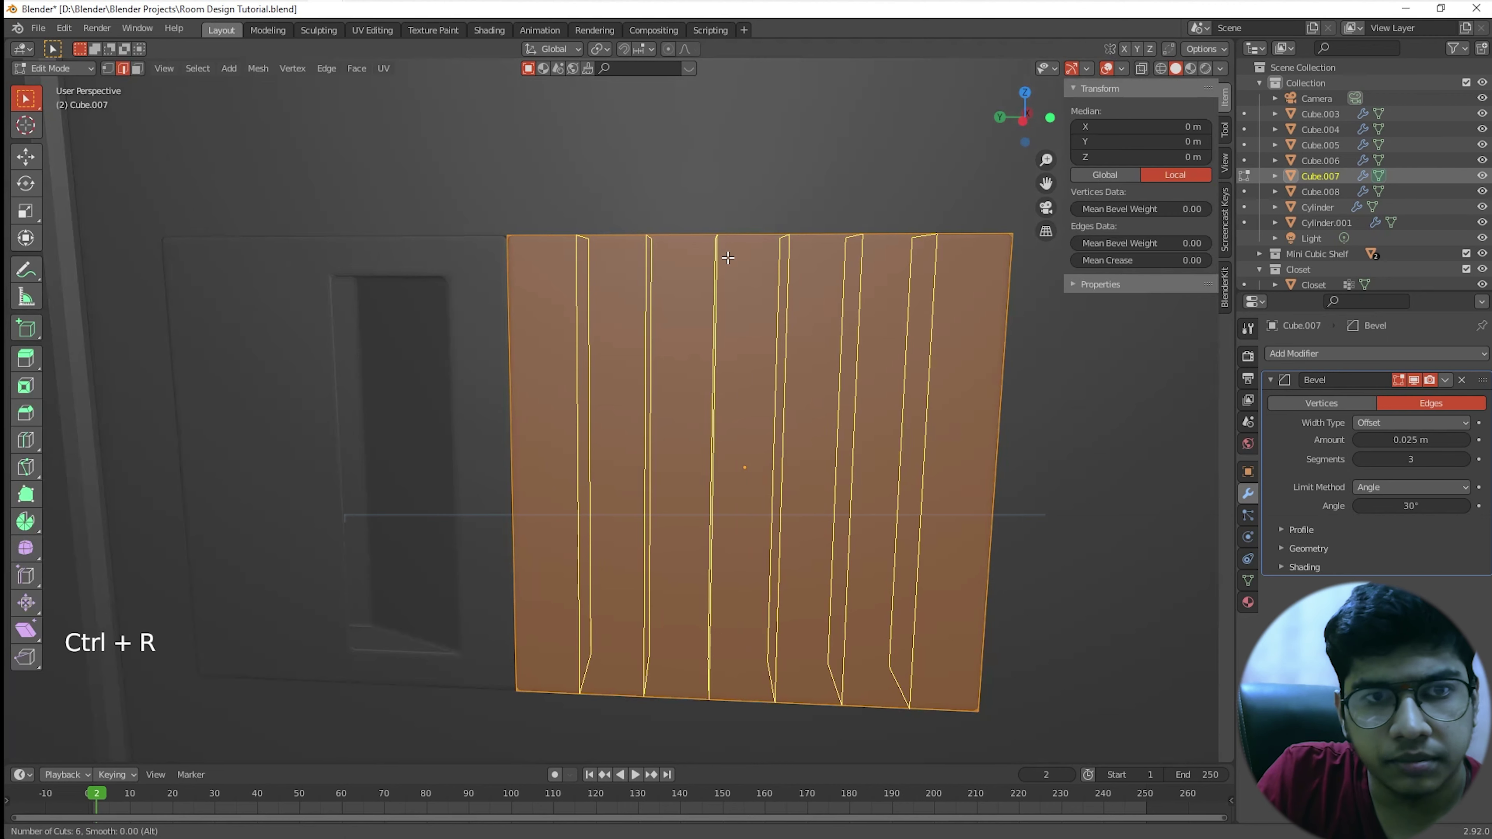
click(728, 257)
right_click(728, 257)
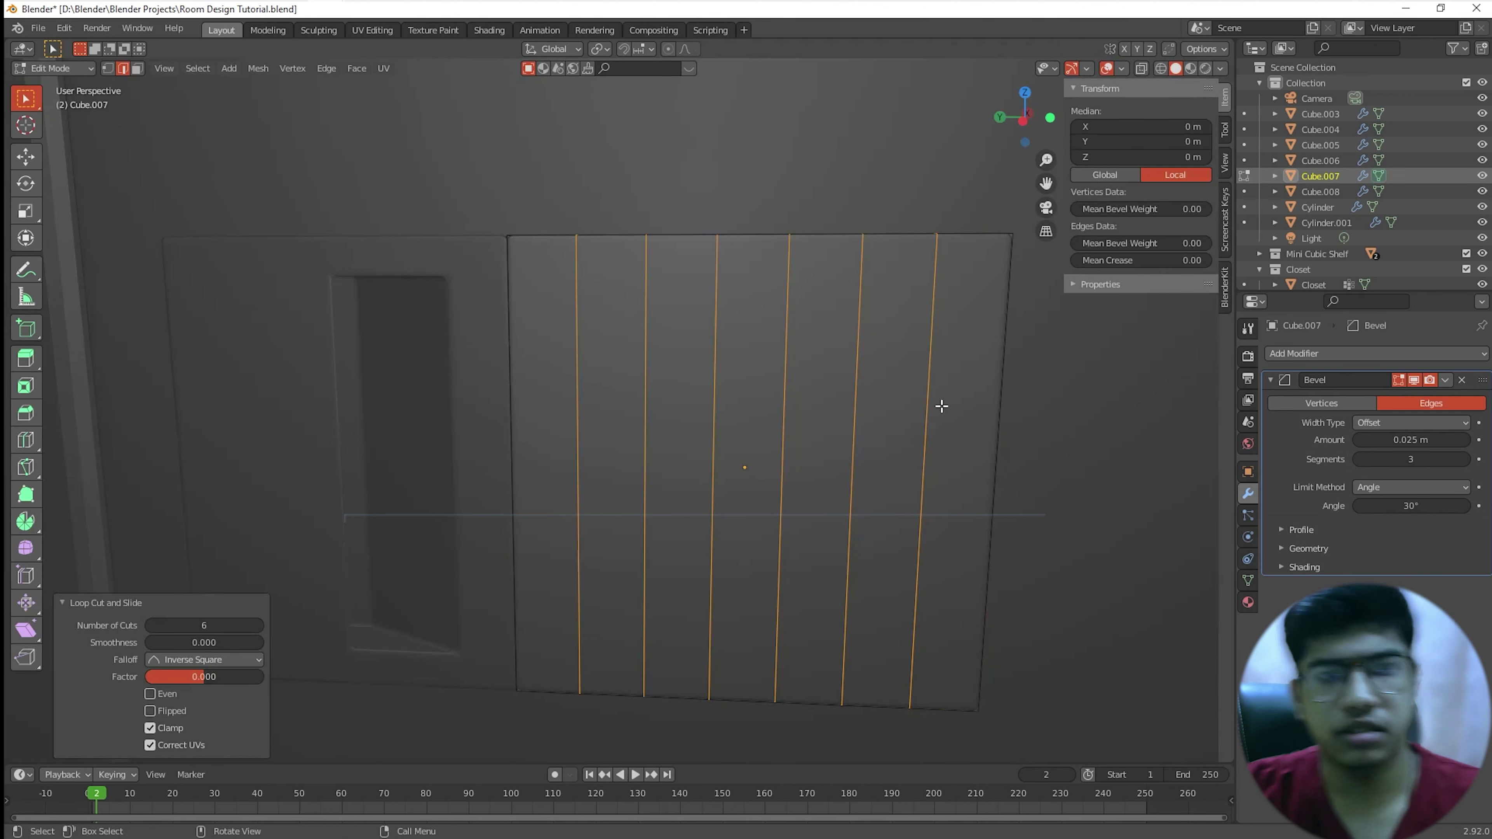
key(ctrl)
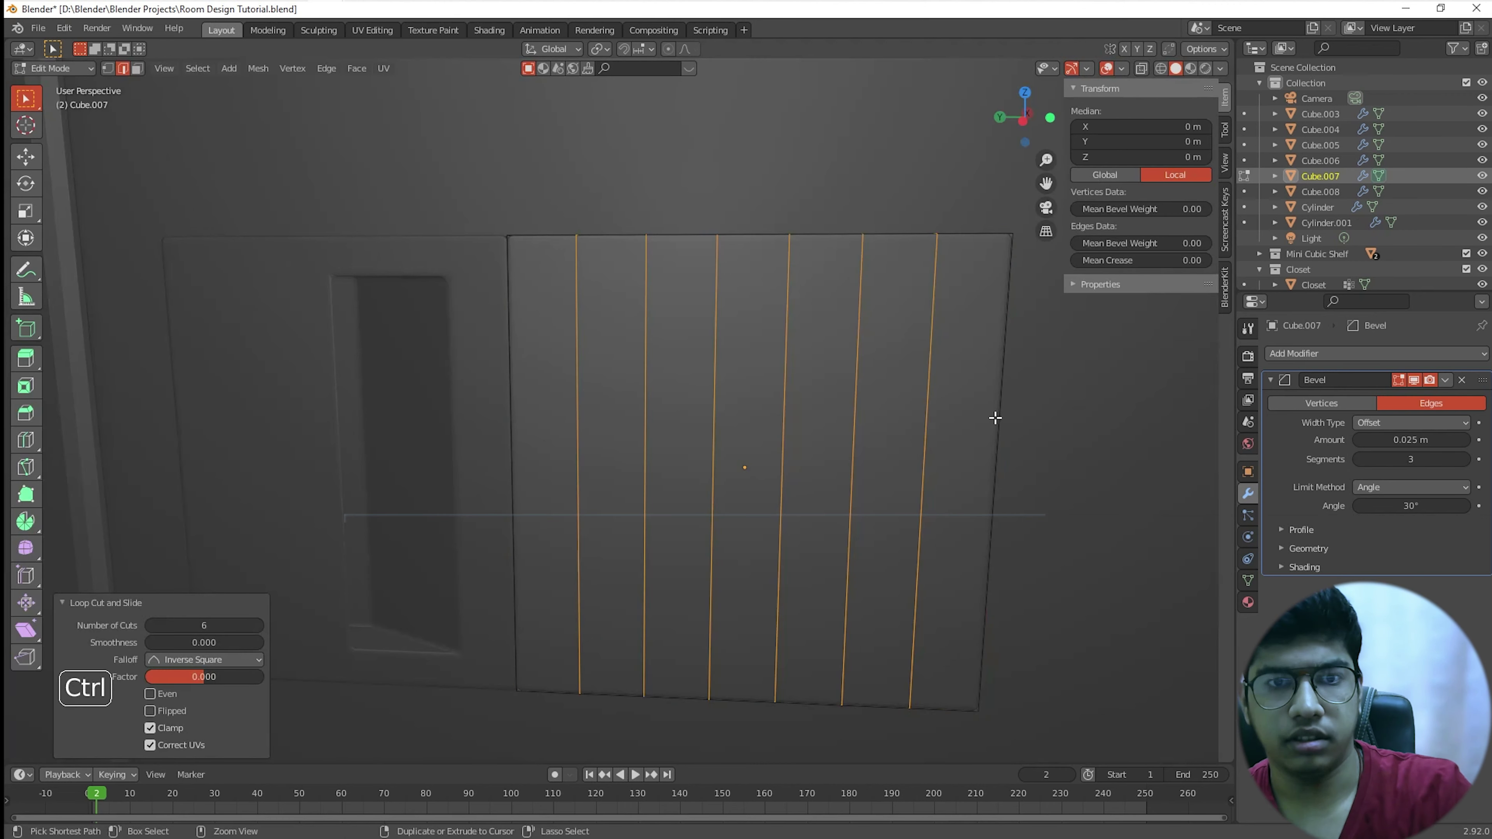
key(ctrl+z)
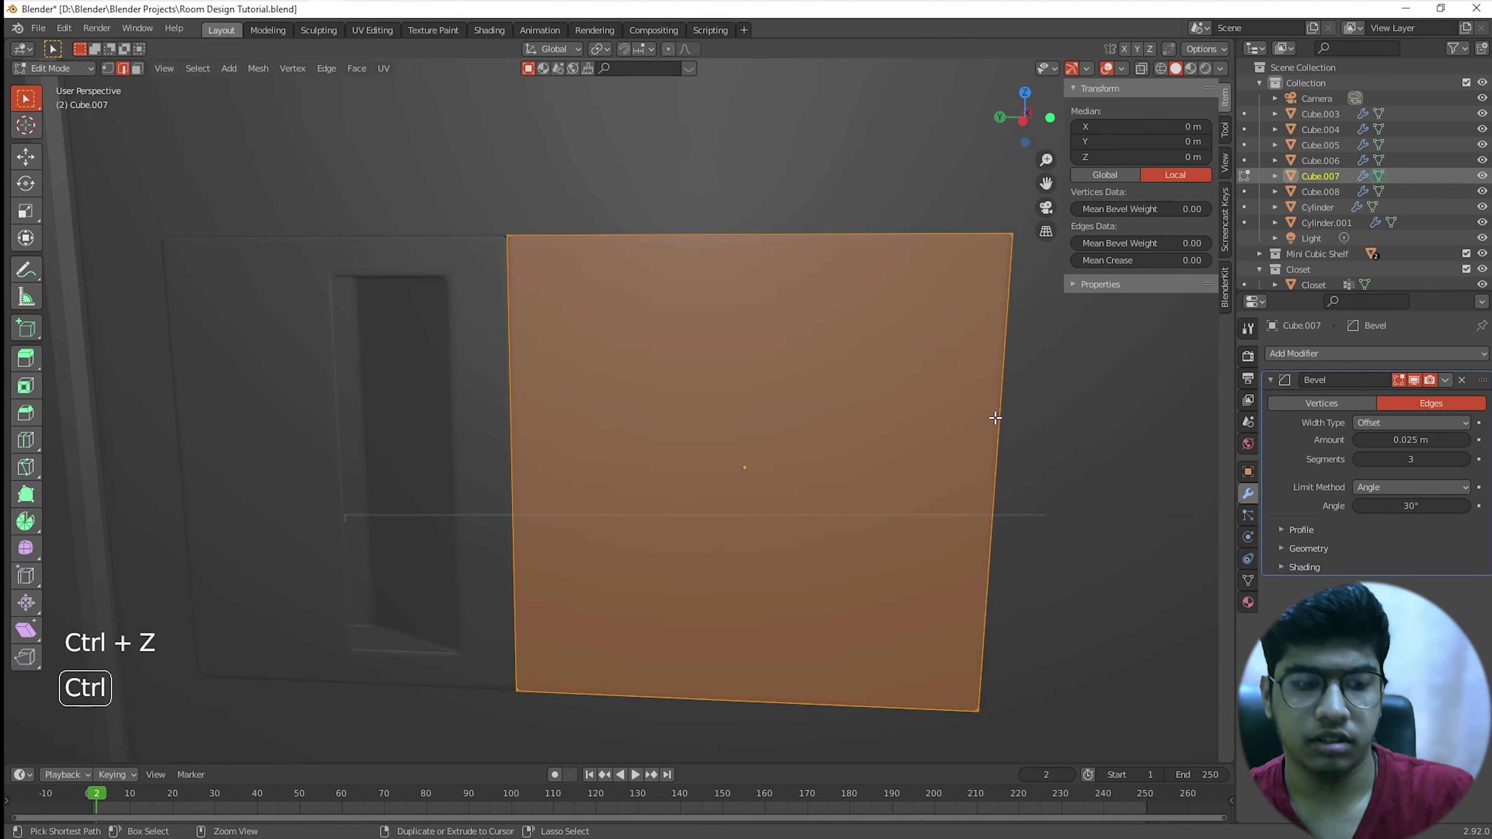
Step: Add six evenly spaced horizontal loop cuts across the keypad block
ctrl+scroll(995, 418, up, 3)
ctrl+scroll(995, 418, down, 2)
key(ctrl+r)
scroll(994, 418, up, 5)
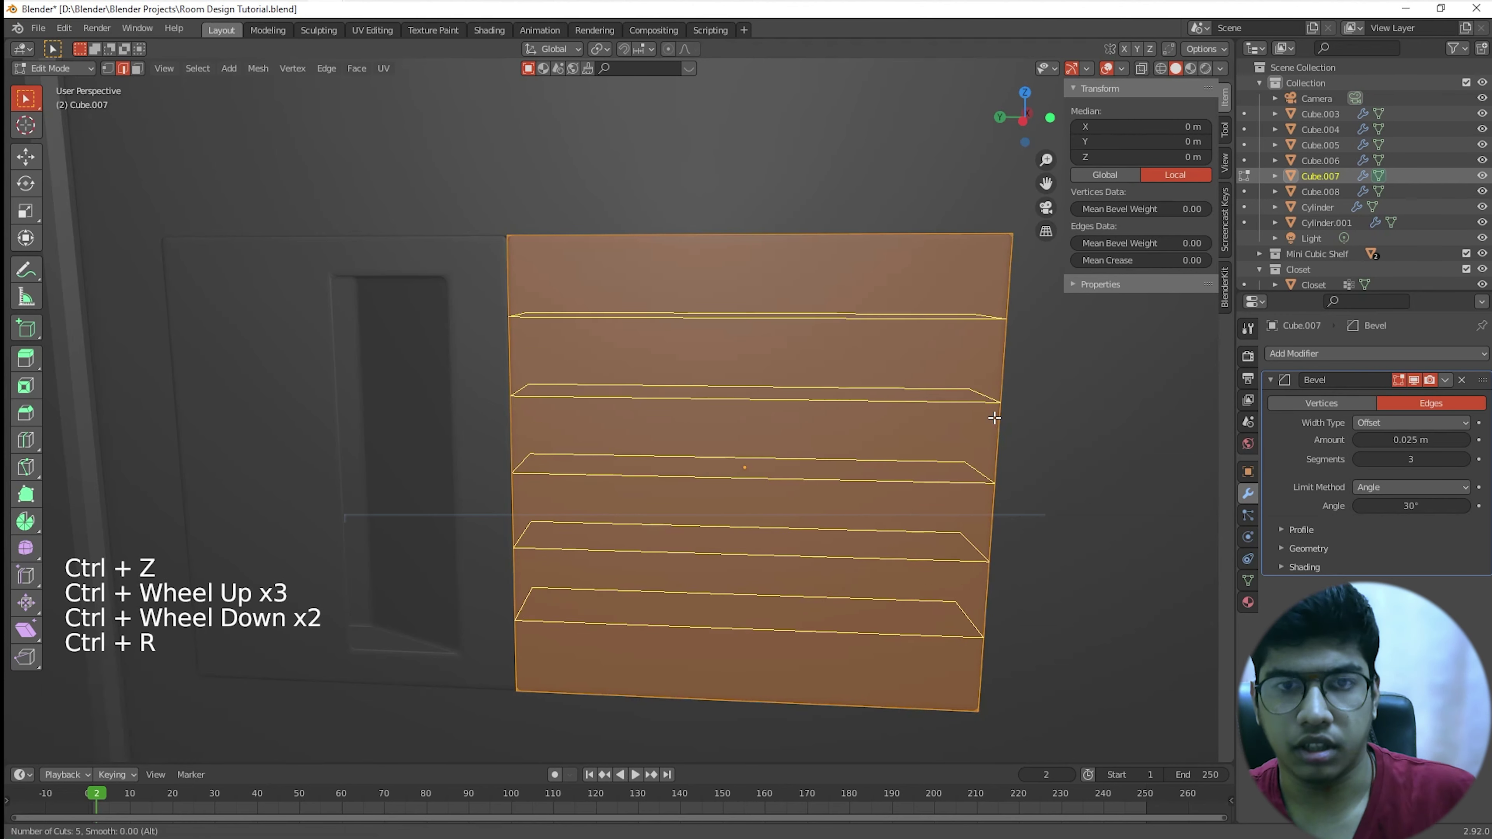
click(995, 418)
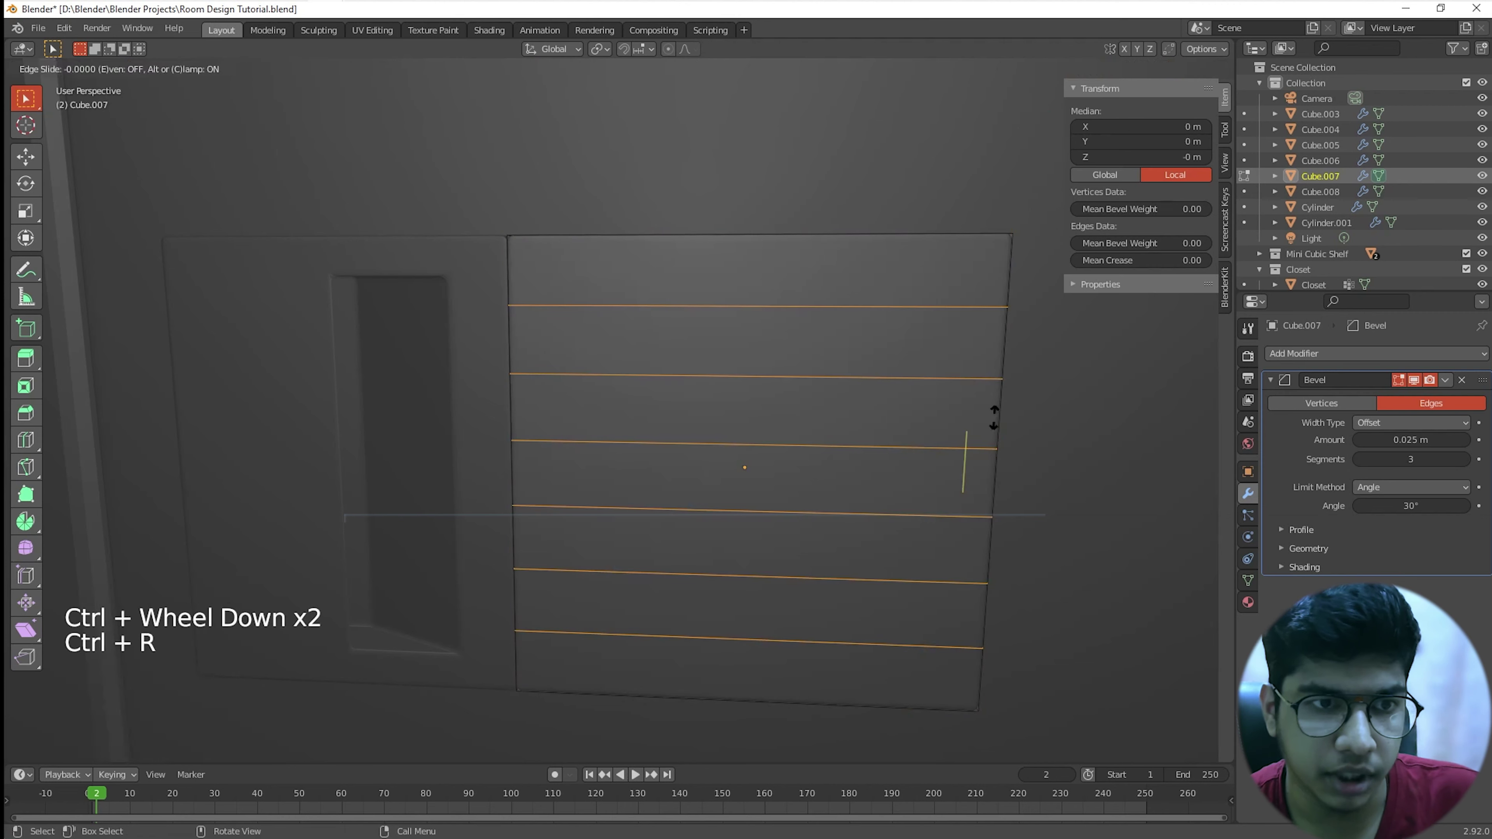
right_click(991, 416)
Step: Add four evenly spaced vertical loop cuts across the keypad block
key(ctrl+r)
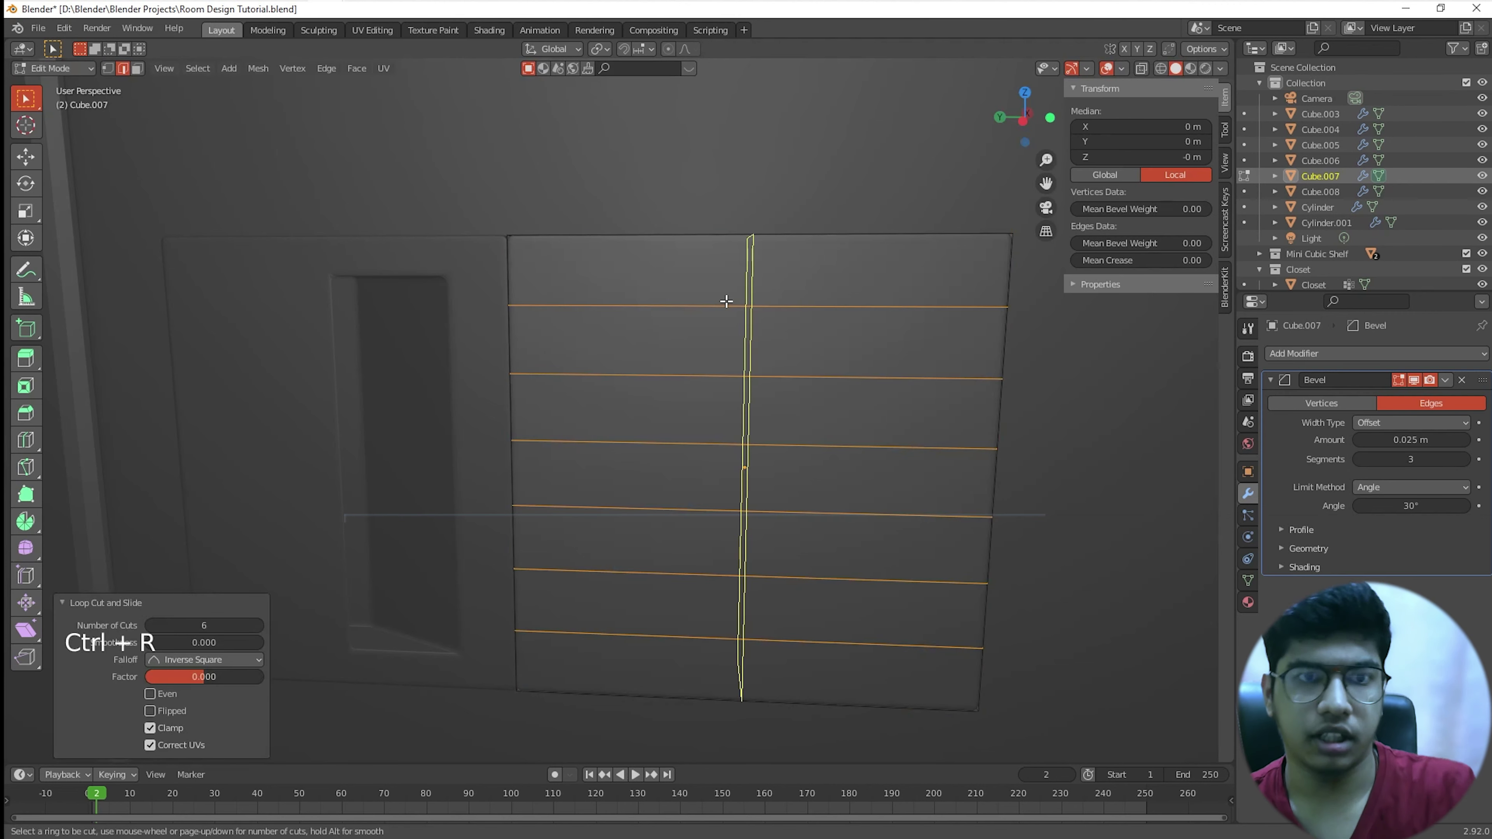
scroll(726, 300, up, 3)
click(726, 301)
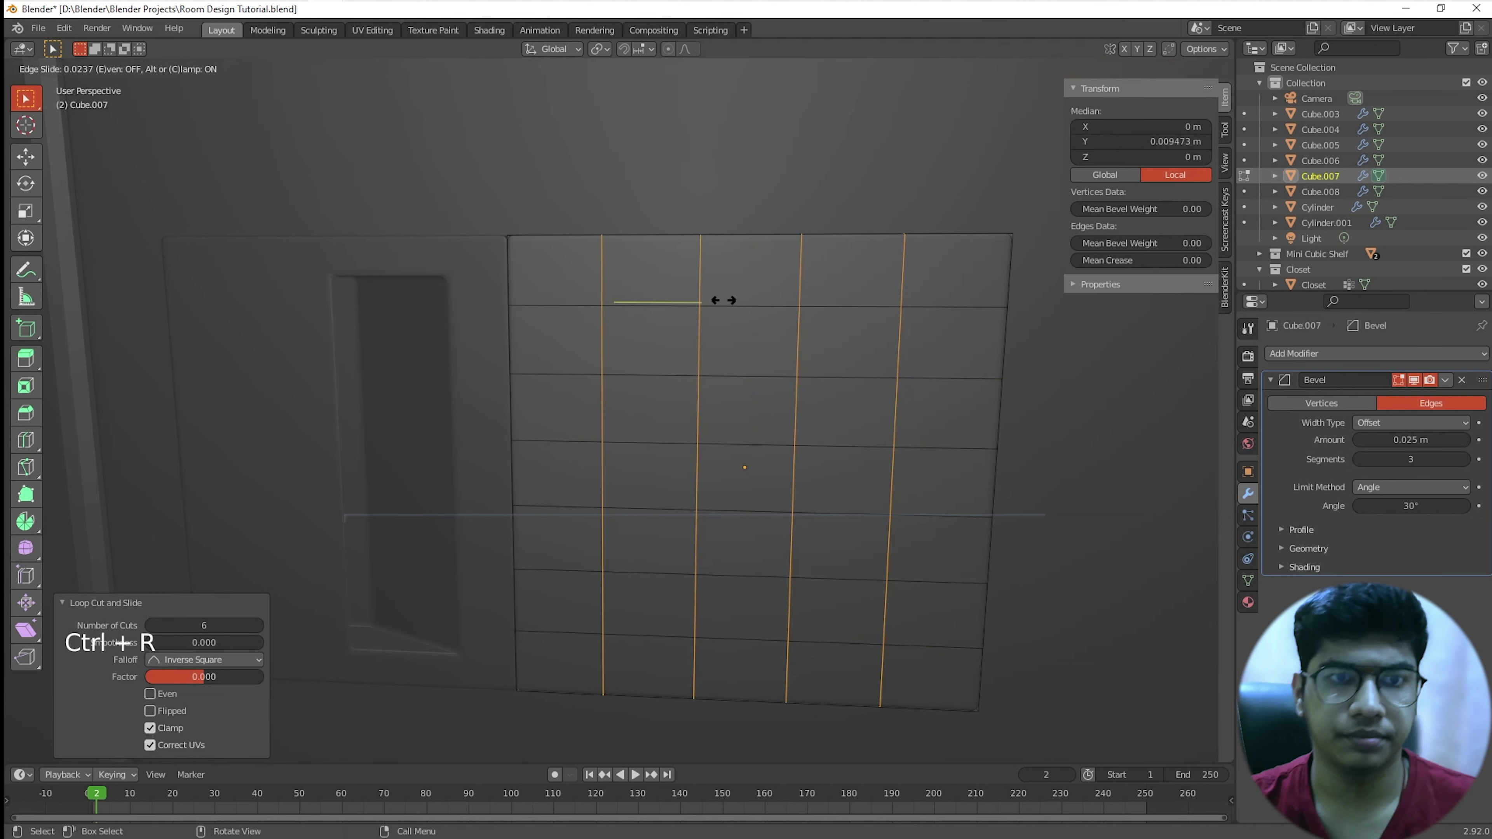
right_click(768, 270)
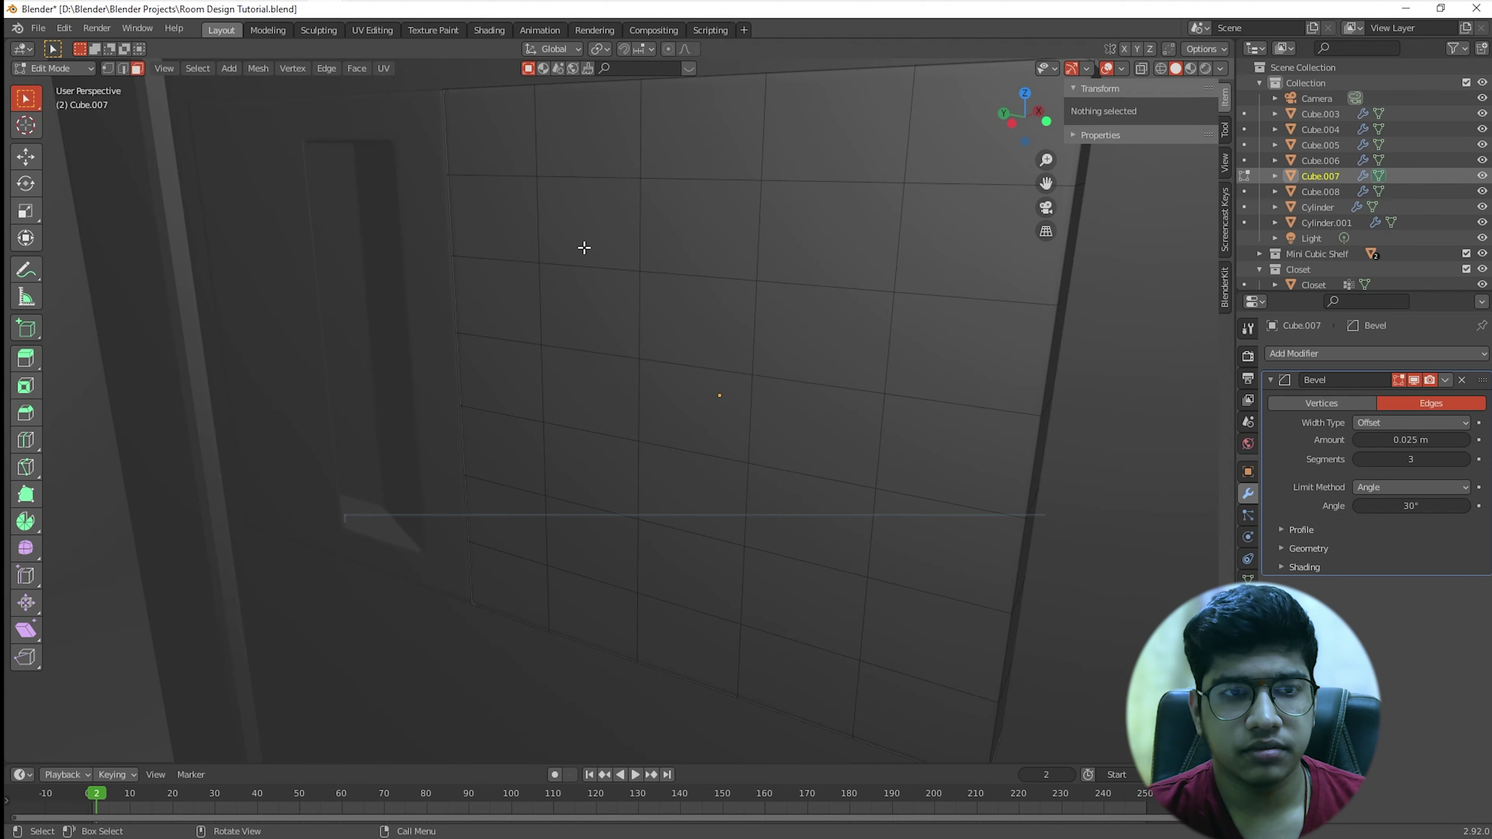
Step: Extrude the three middle faces of the keypad's second row from the top inward by 0.025 m to form a display recess
shift+click(589, 221)
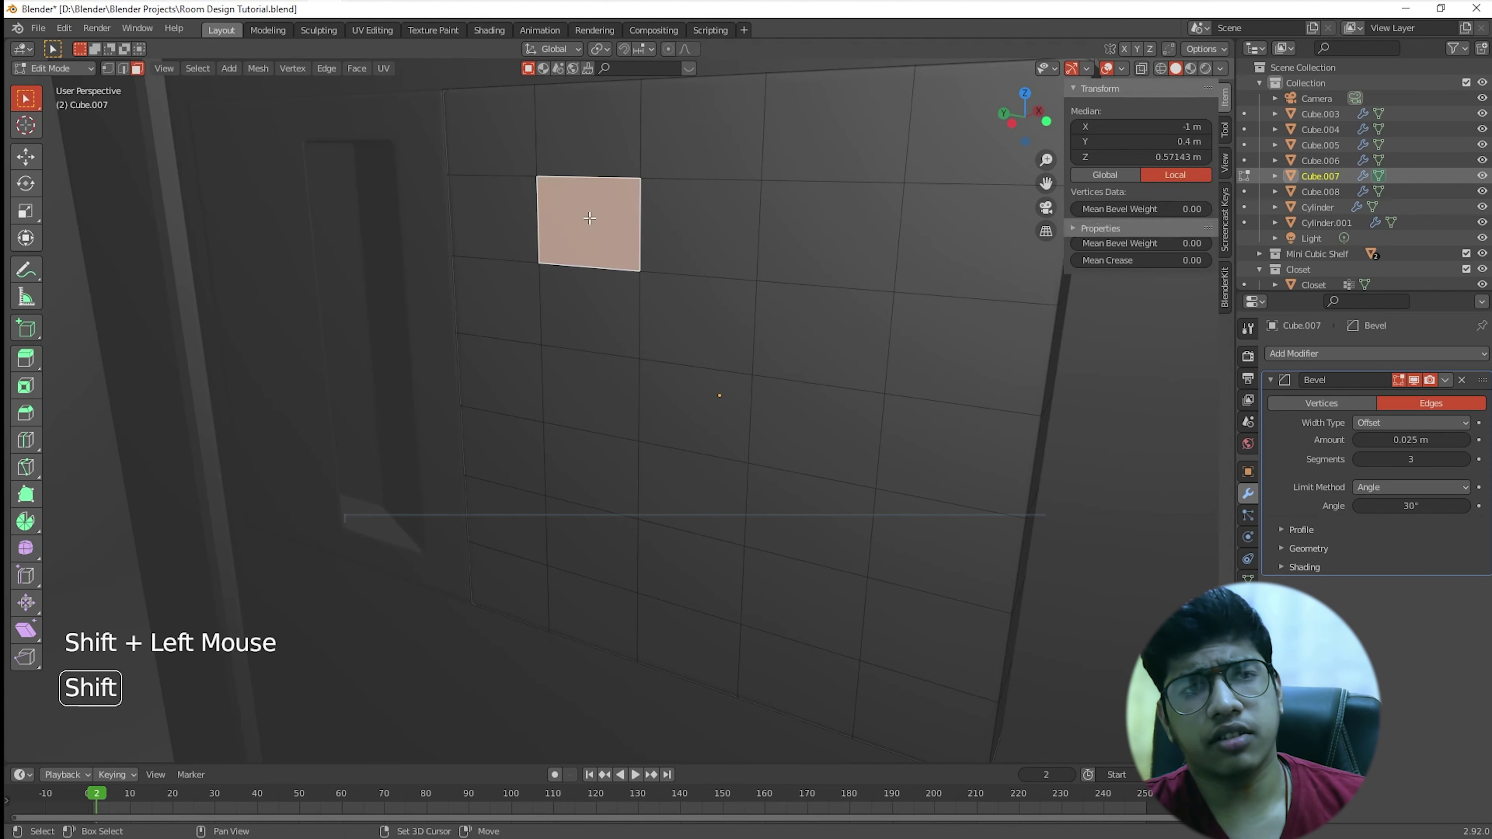
shift+click(696, 220)
shift+click(814, 224)
middle_drag(813, 223, 700, 253)
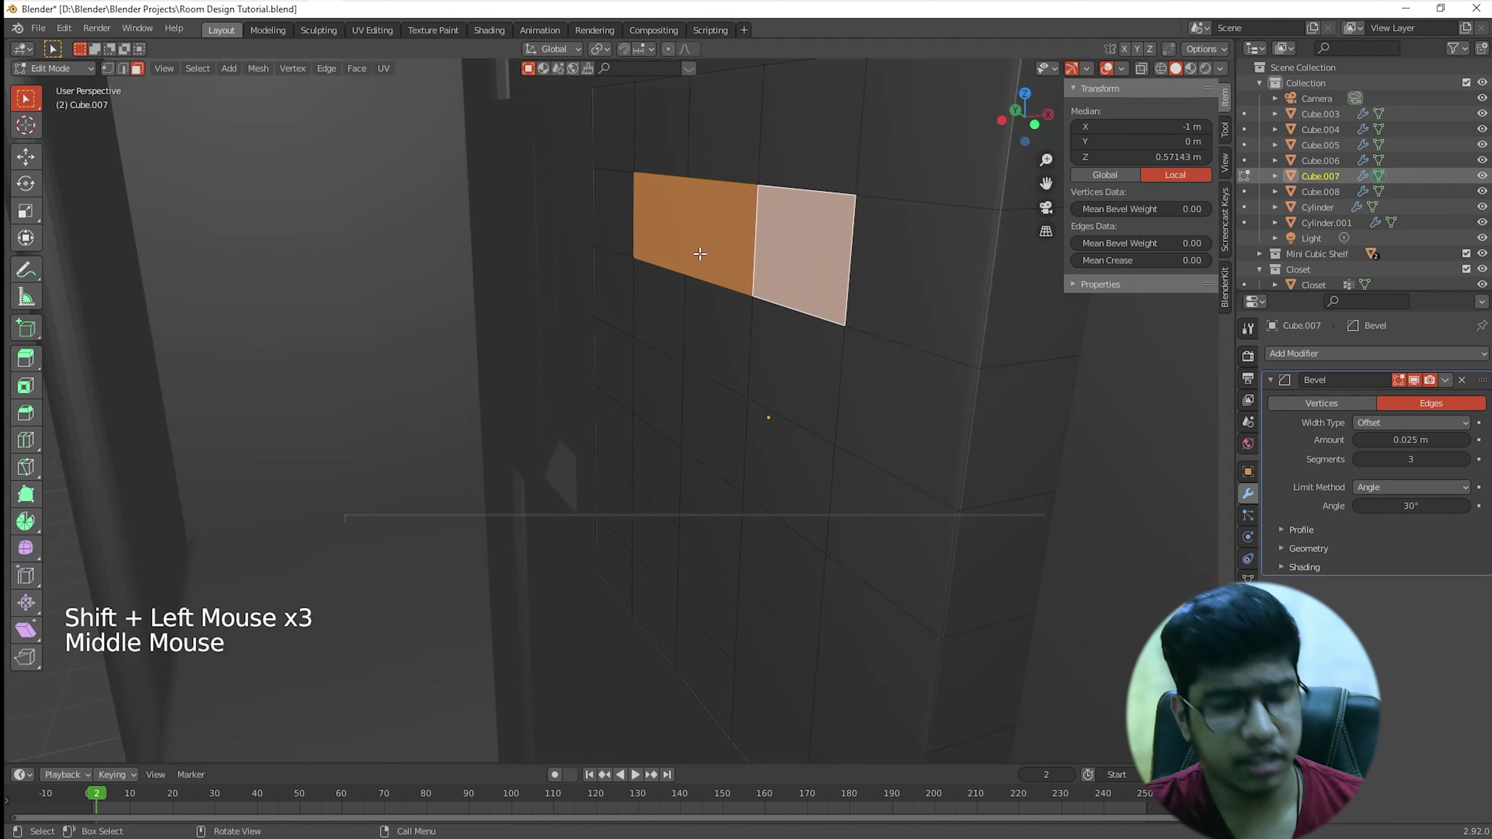
key(e)
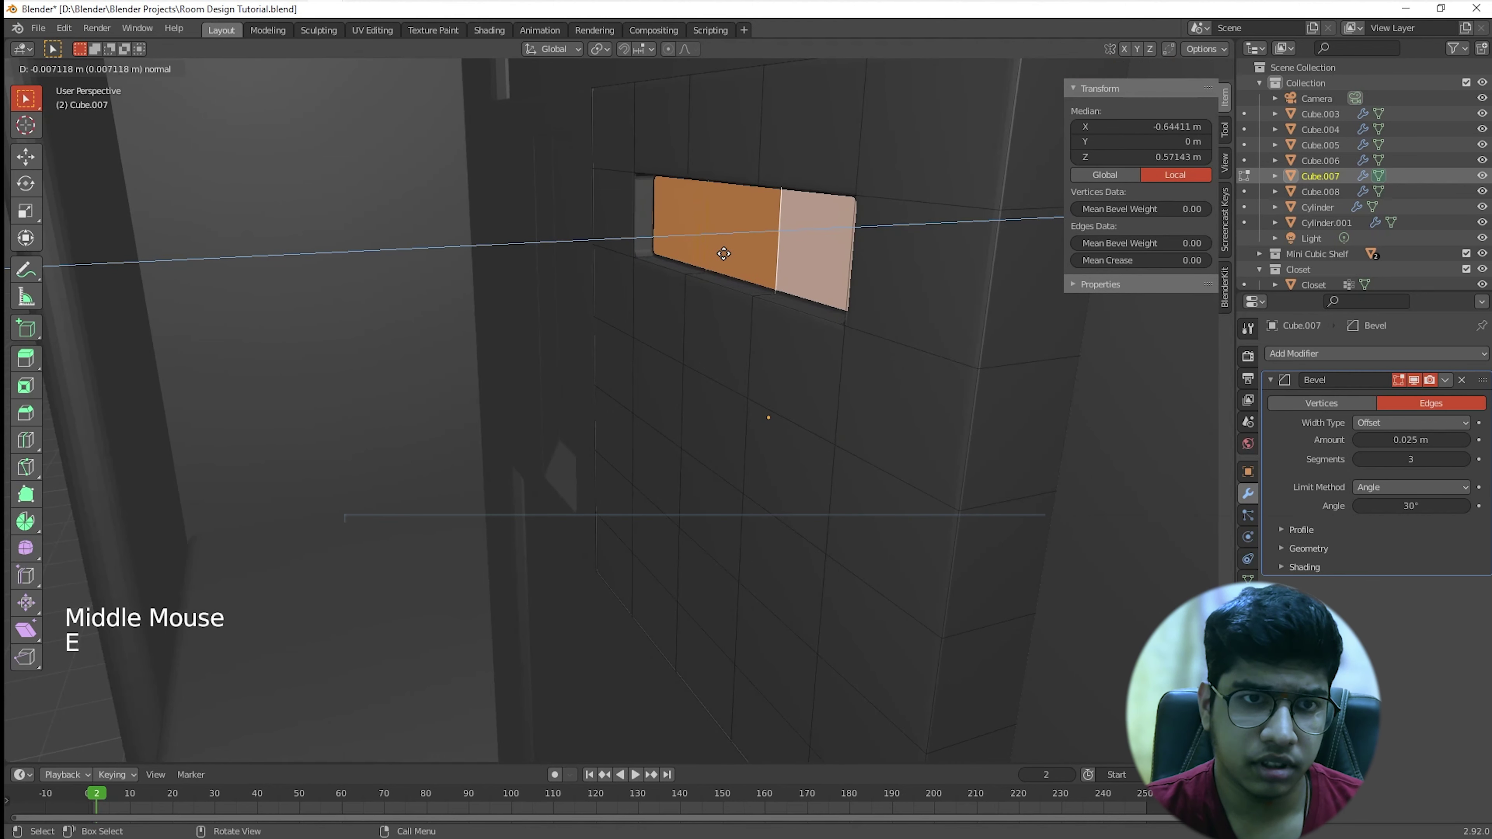
text(.1)
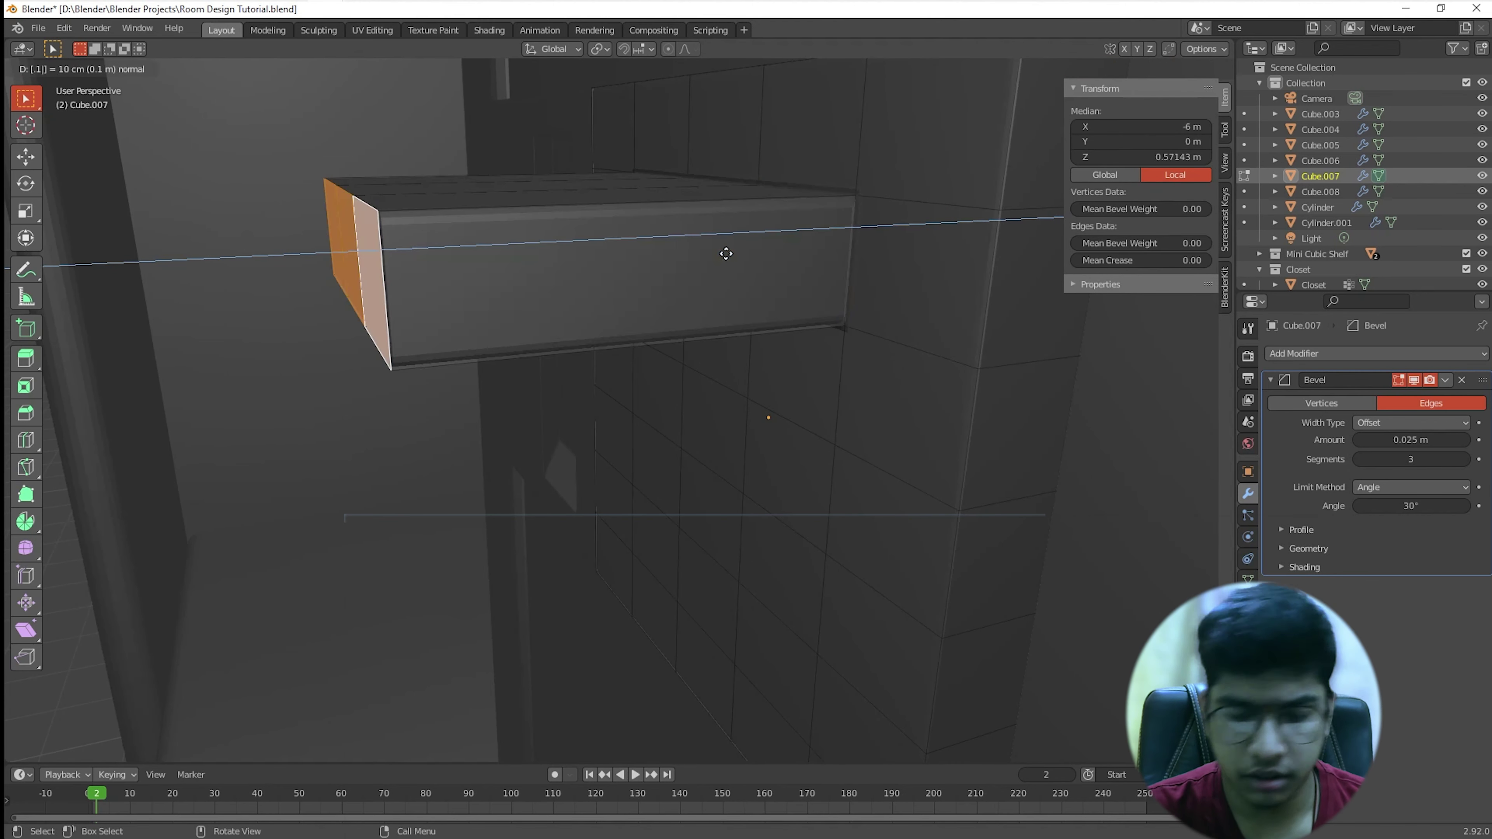
key(BackSpace)
text(01)
key(BackSpace)
text(25-)
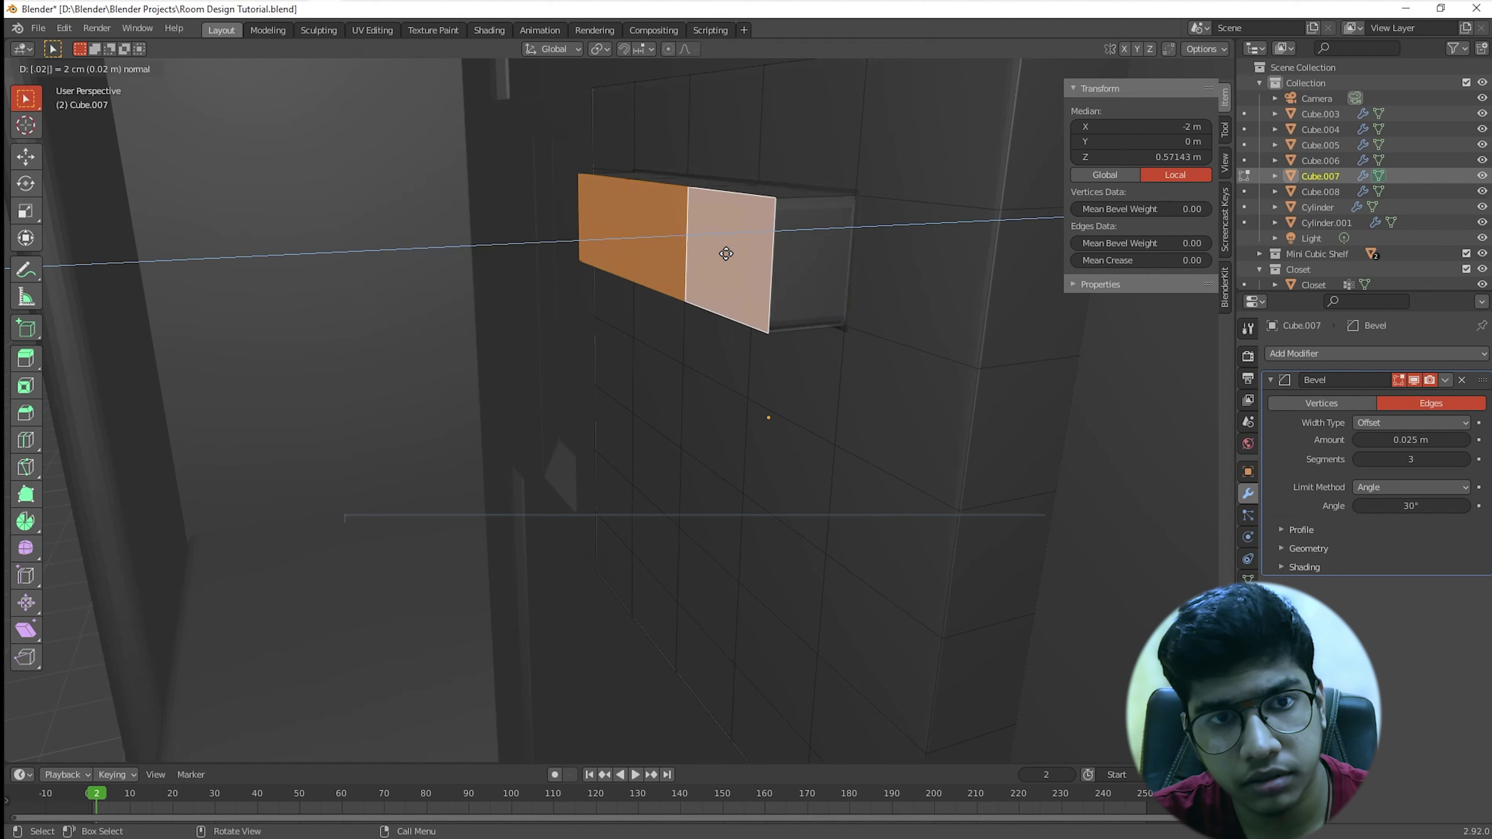
key(Return)
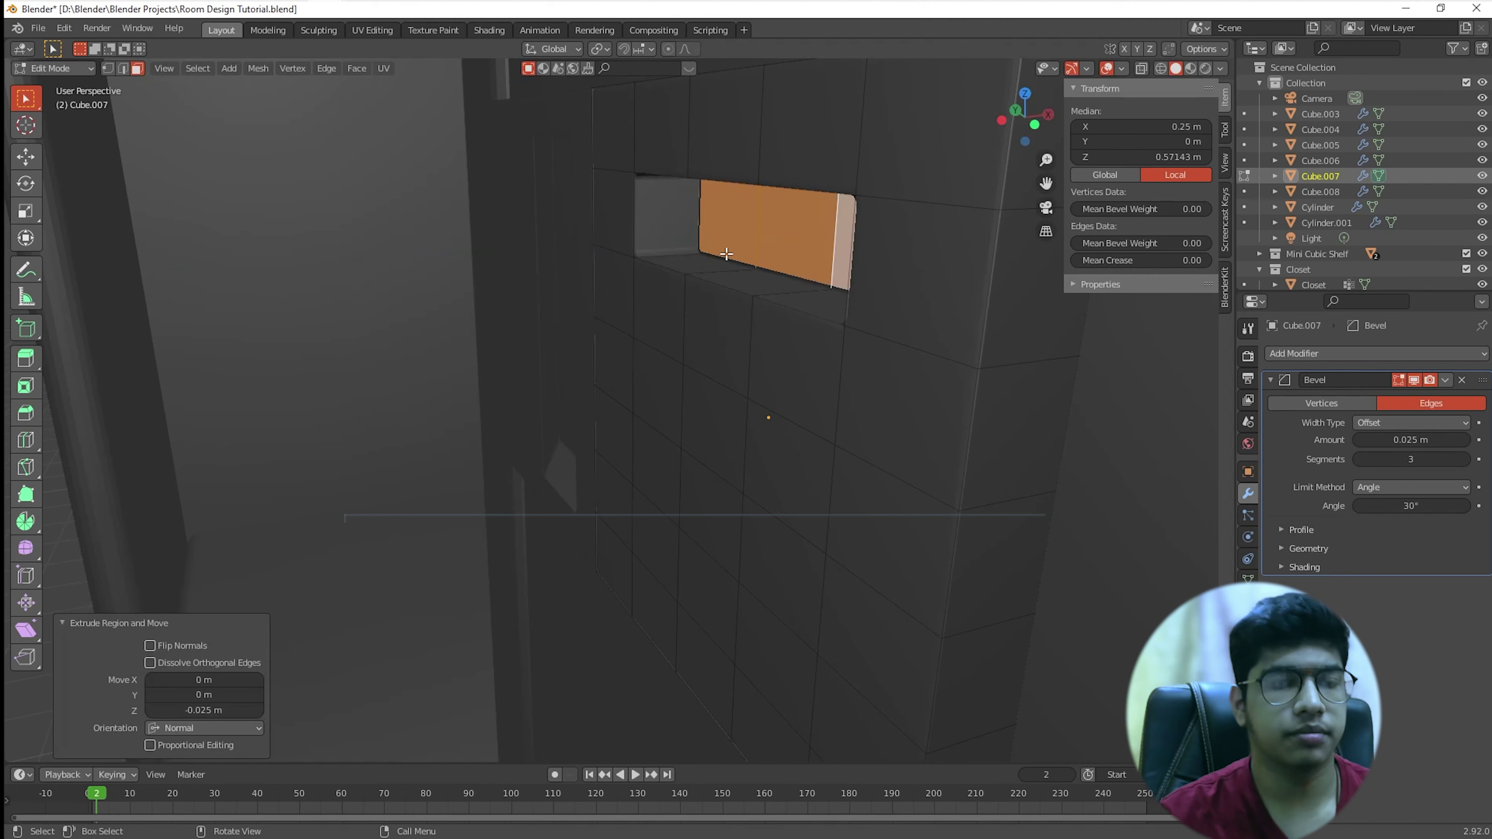
Step: Inset the nine faces of the 3 by 3 grid in the middle columns below the display recess individually by 0.025 m
middle_drag(607, 287, 632, 430)
click(633, 354)
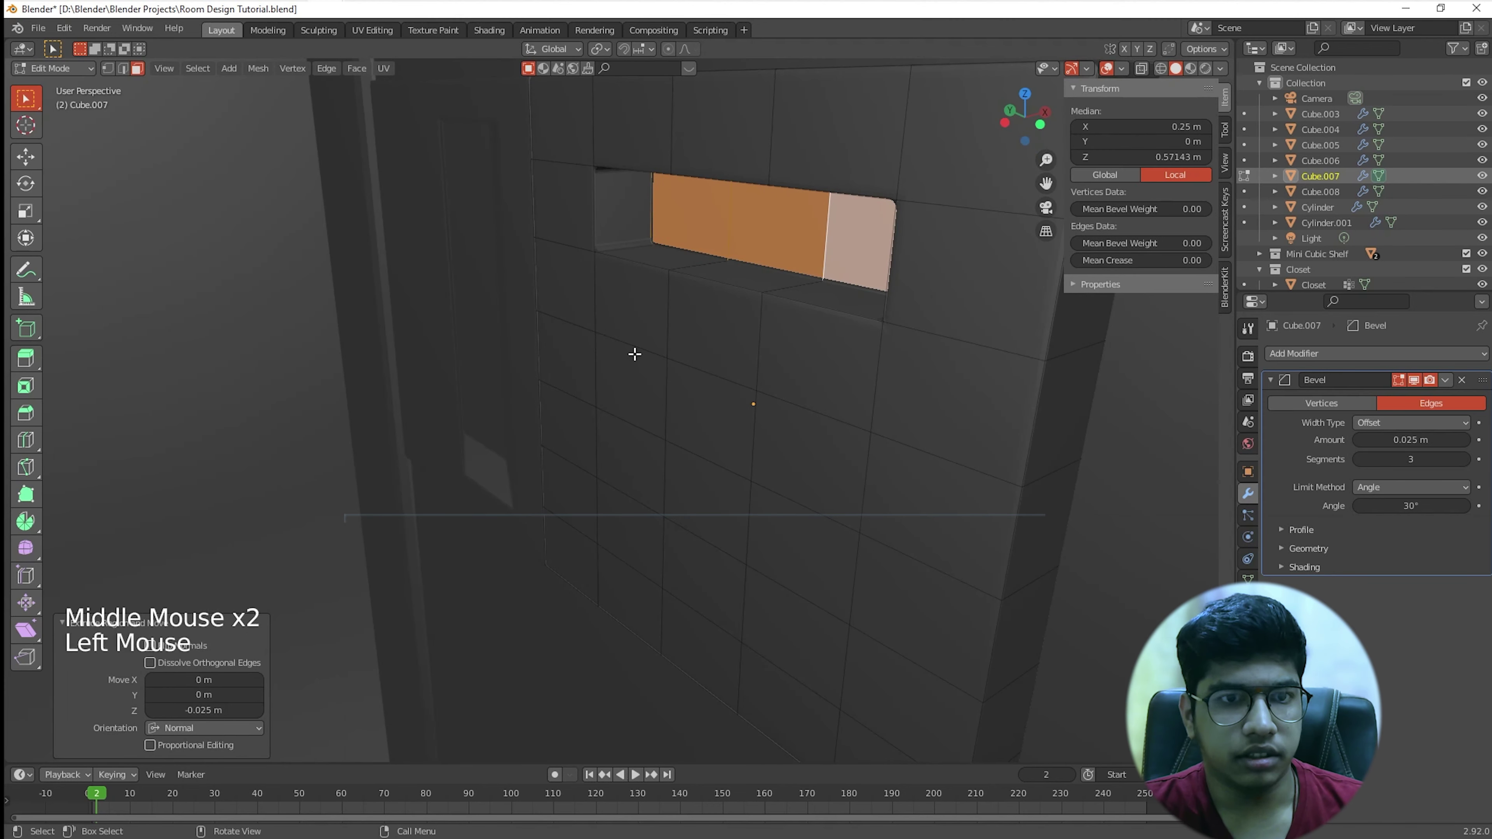
shift+click(739, 407)
shift+click(794, 464)
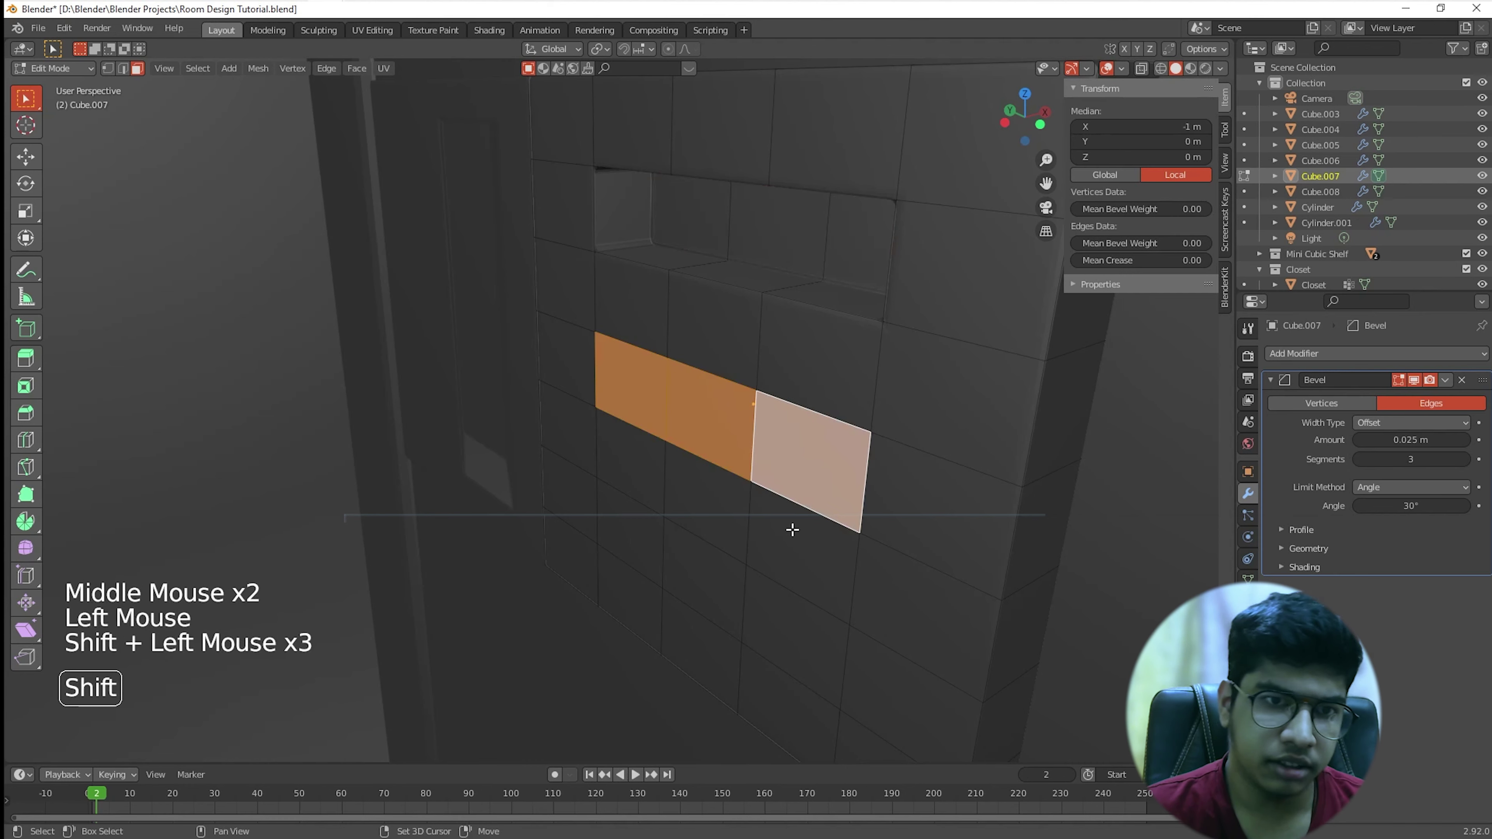
shift+click(781, 546)
shift+click(713, 575)
shift+click(646, 532)
shift+click(652, 496)
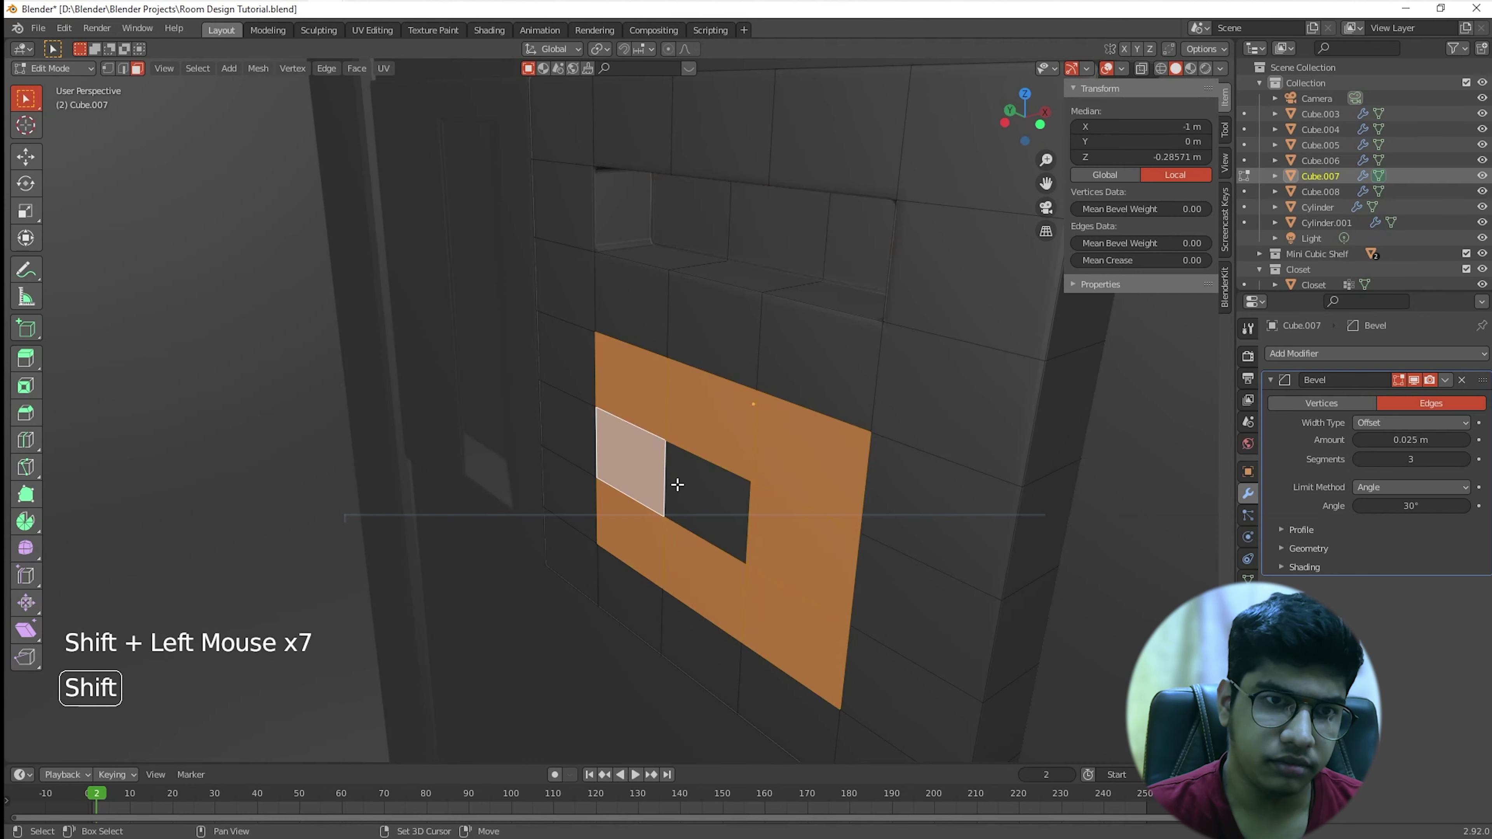
shift+click(678, 485)
middle_drag(677, 484, 746, 527)
key(i)
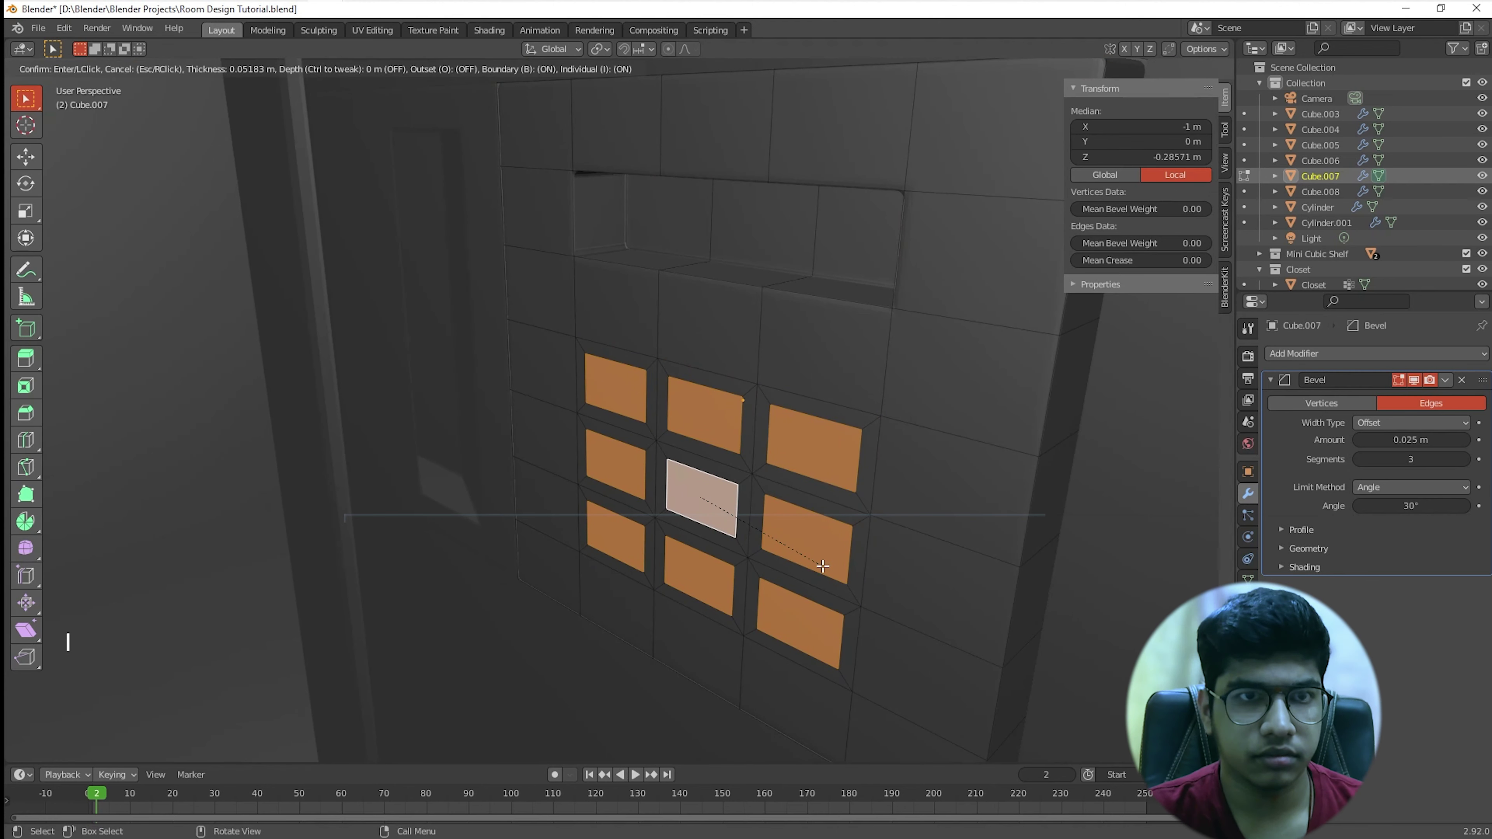
text(.01)
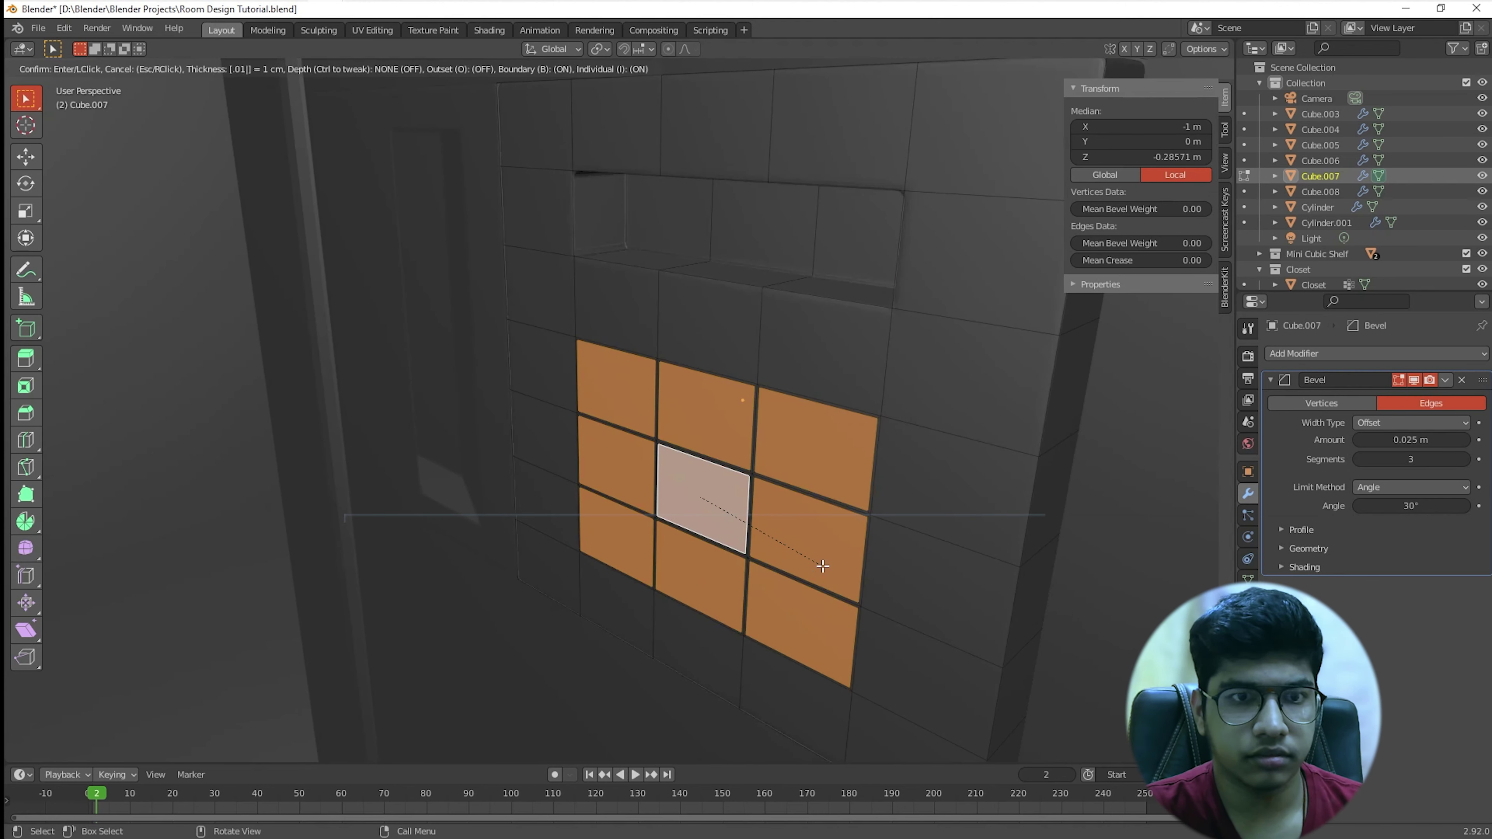
key(BackSpace)
text(25)
key(Return)
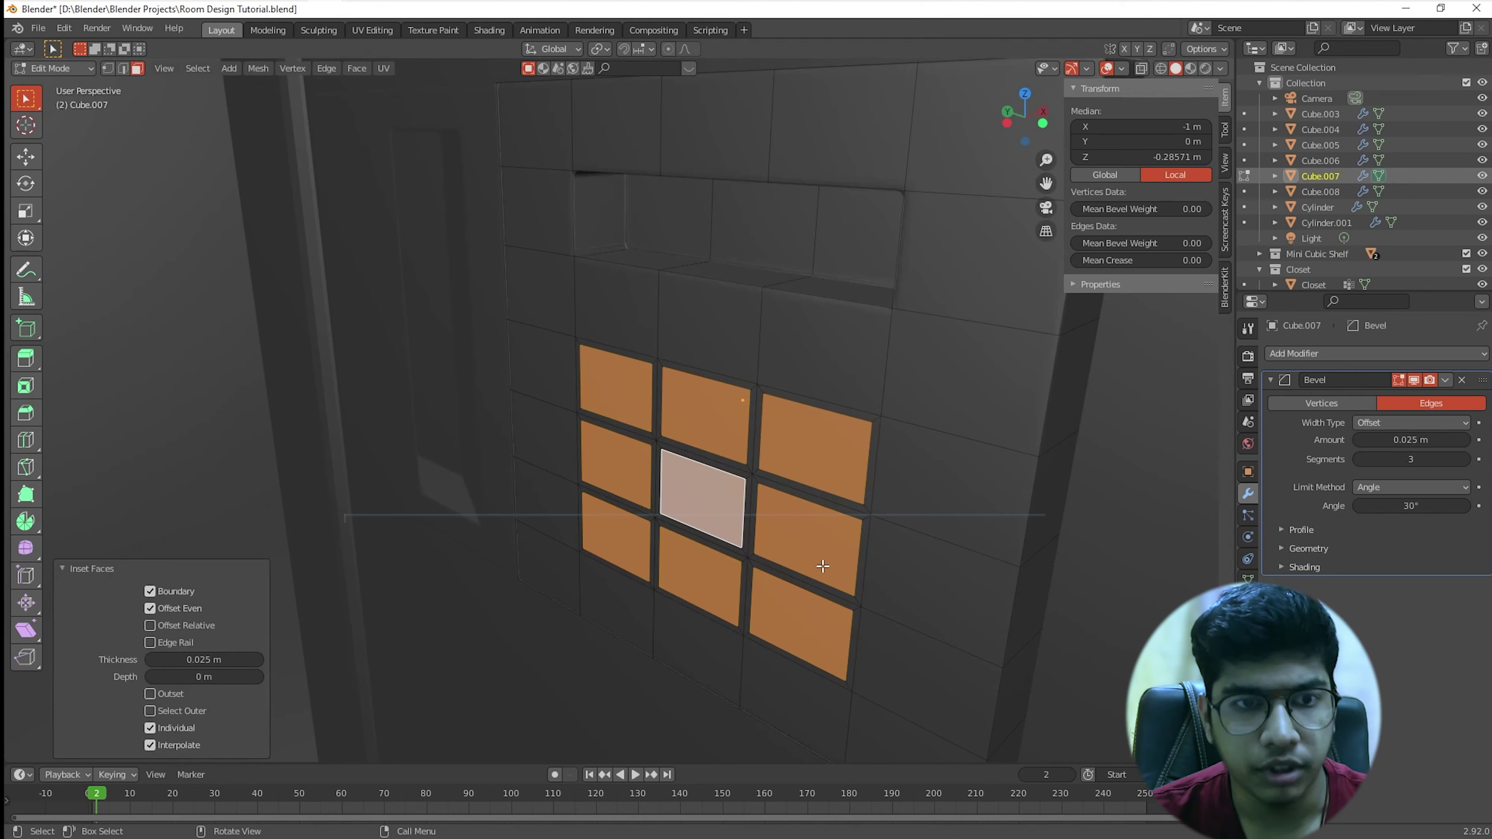
Step: Extrude the nine inset key faces inward by 0.0025 m and clear the selection
middle_drag(737, 555, 620, 437)
scroll(766, 522, up, 2)
scroll(765, 522, up, 1)
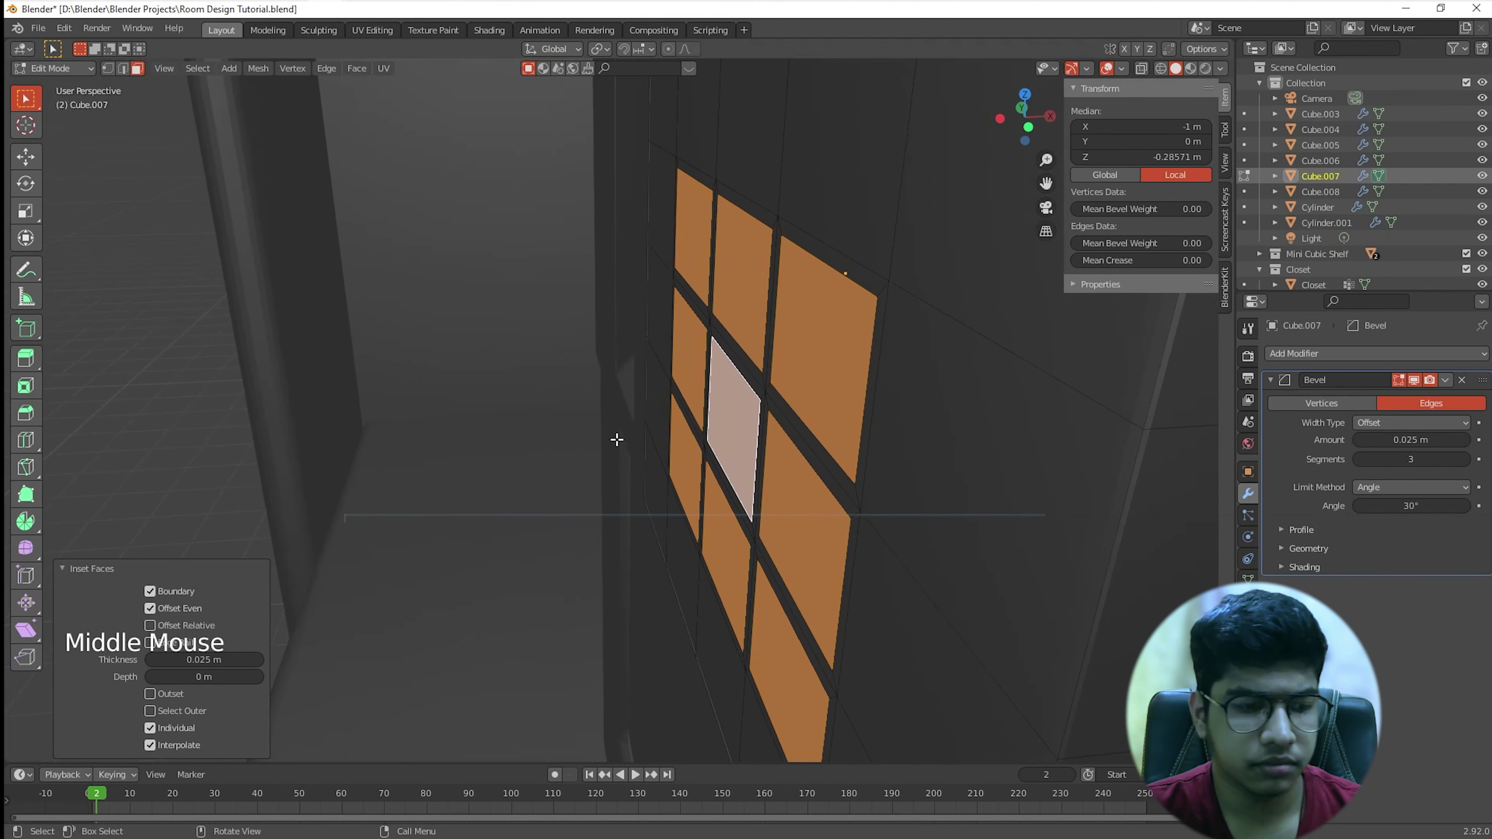
key(e)
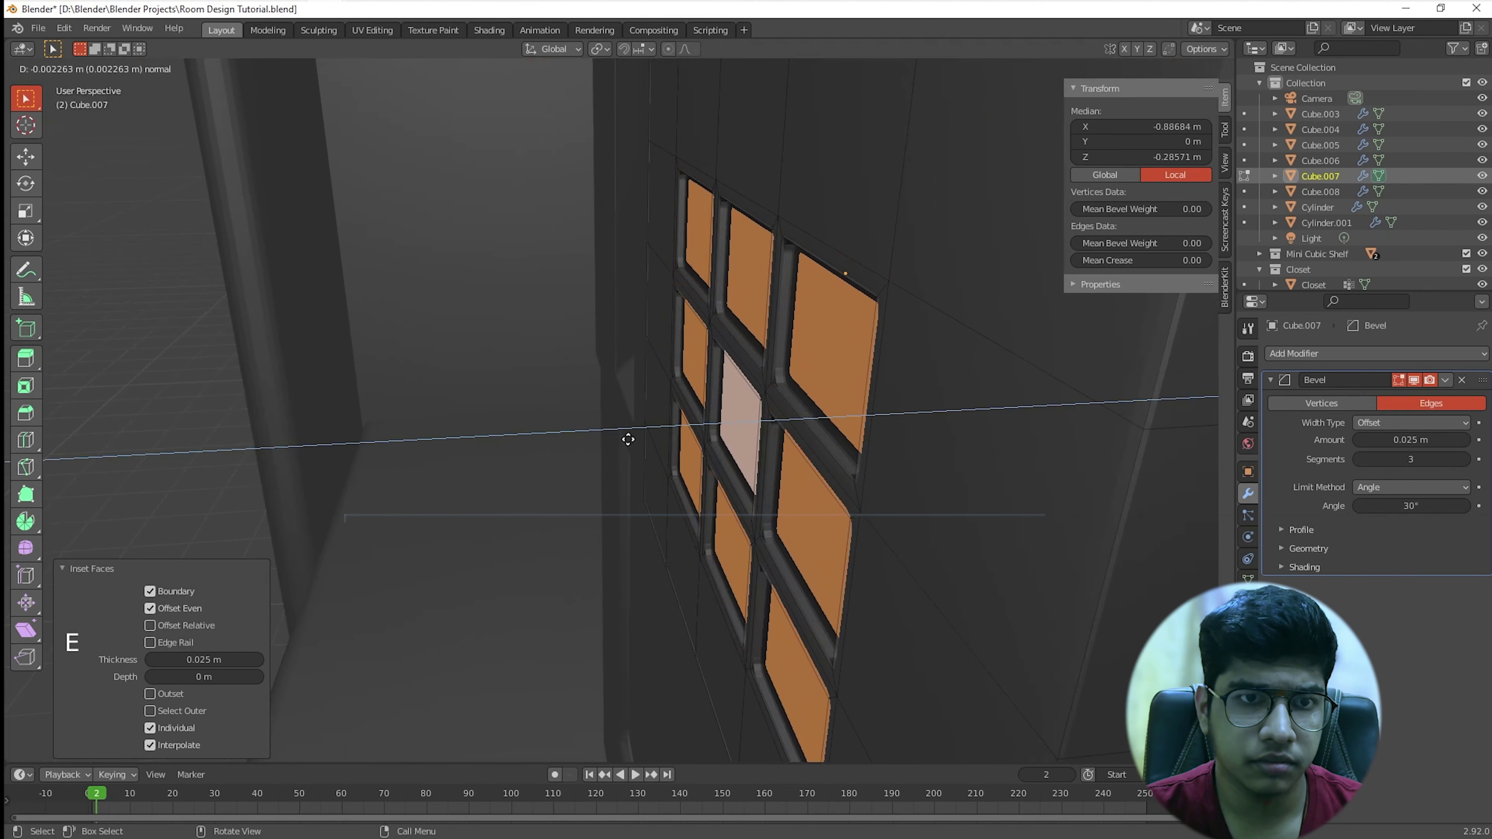
text(.012)
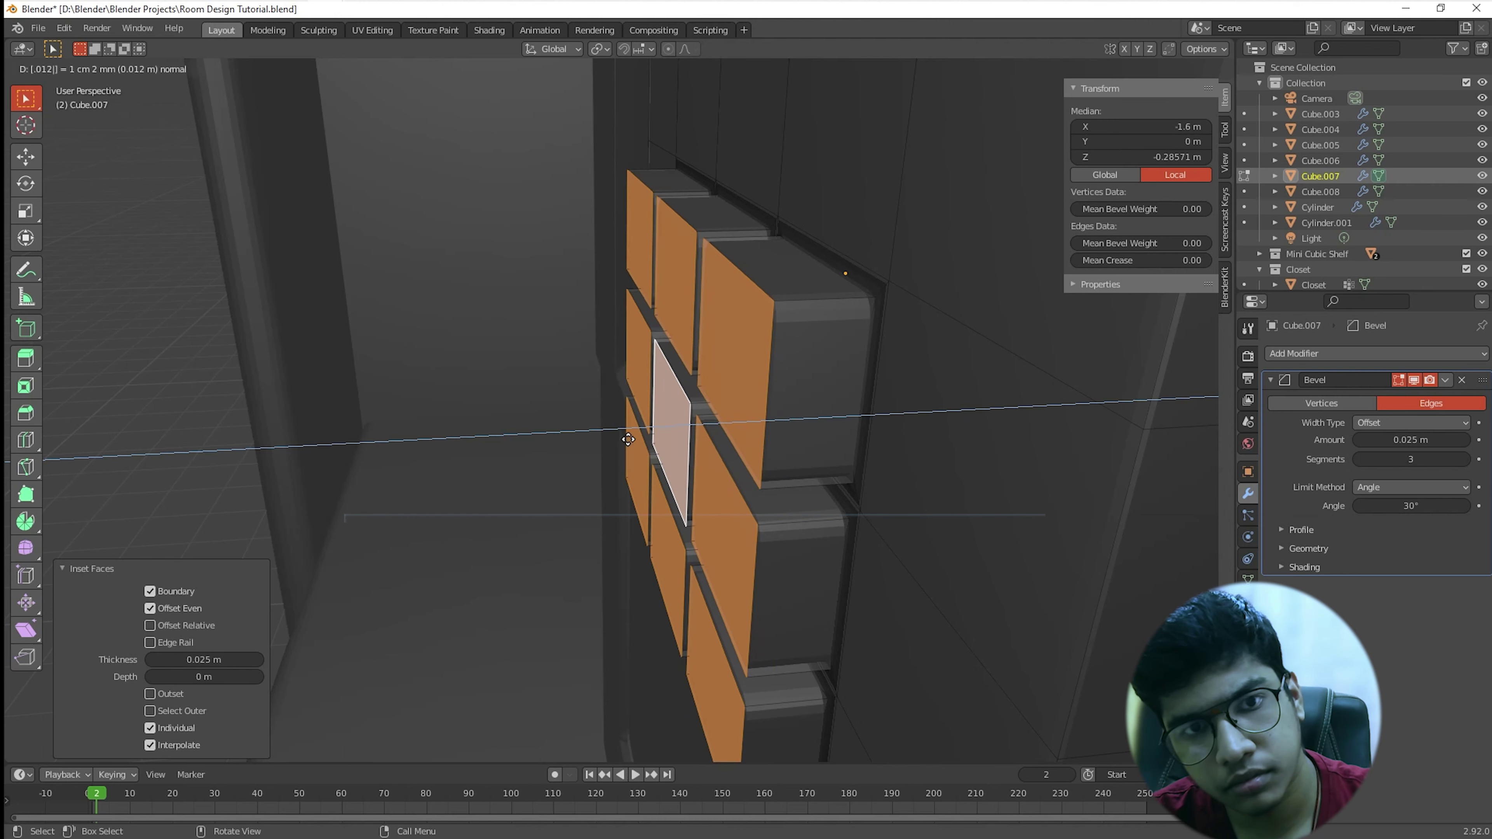
key(BackSpace)
key(BackSpace)
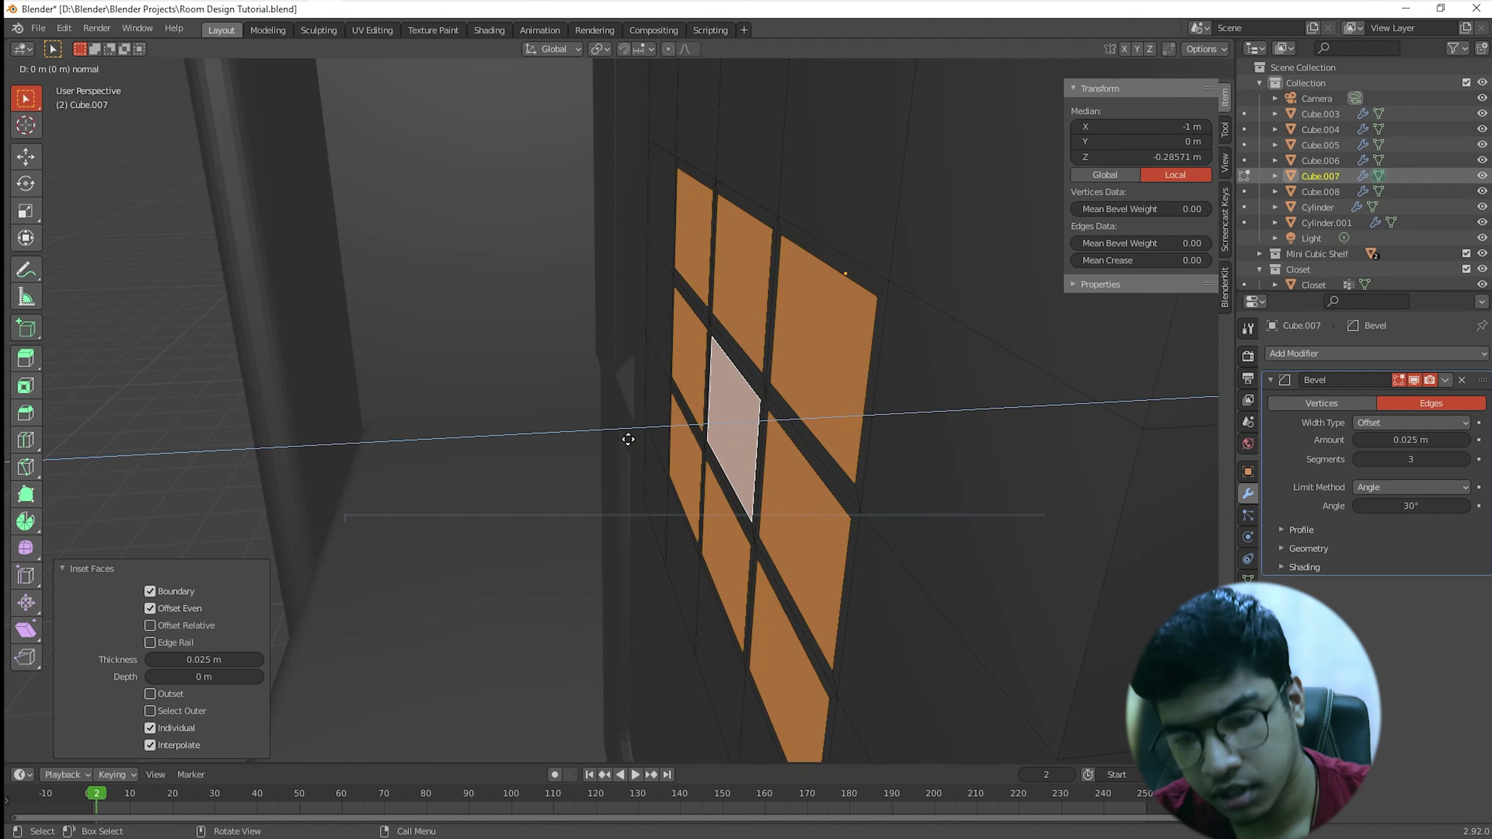
text(001)
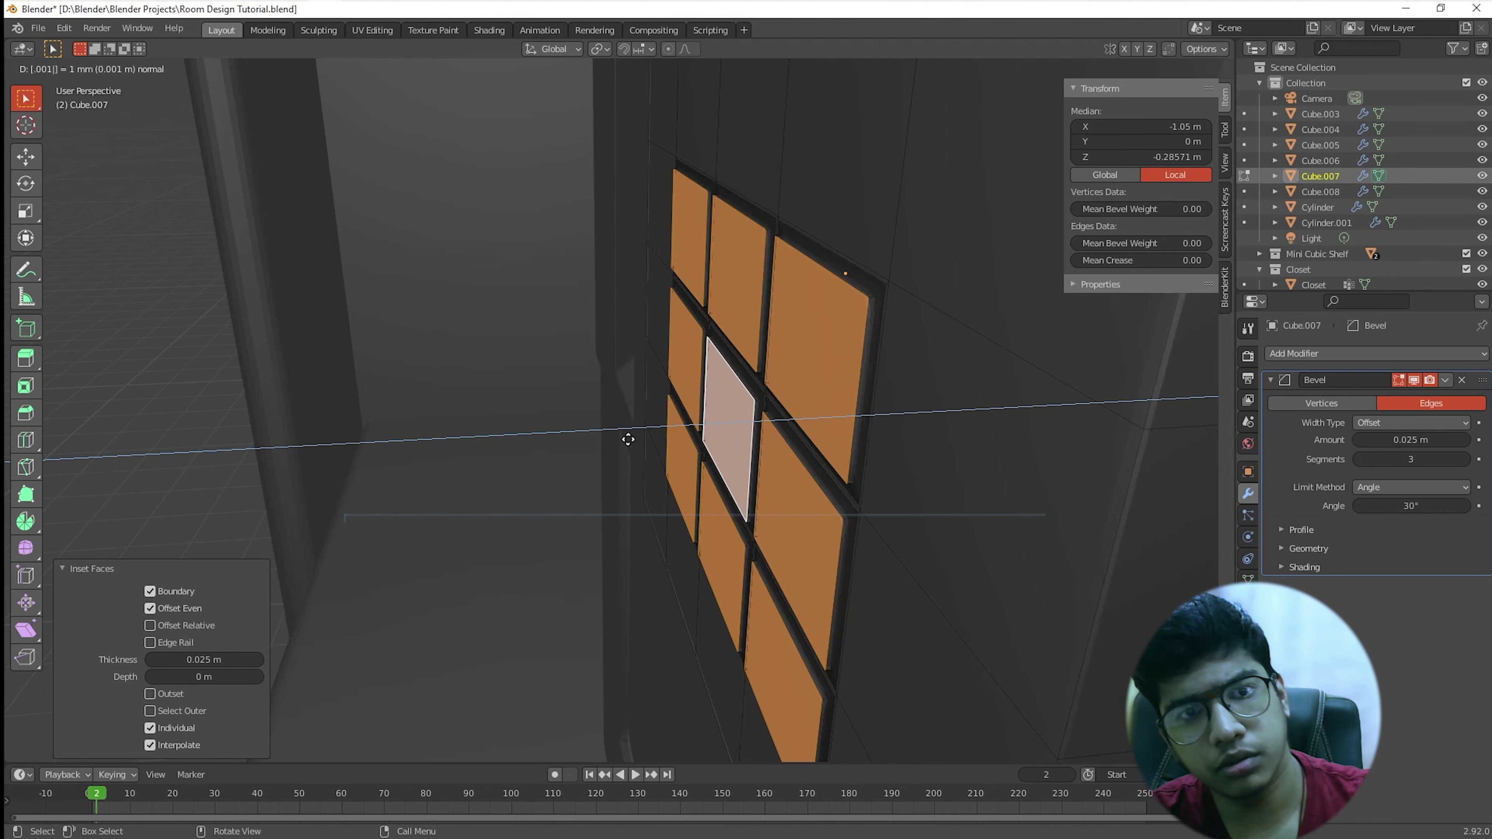
text(2)
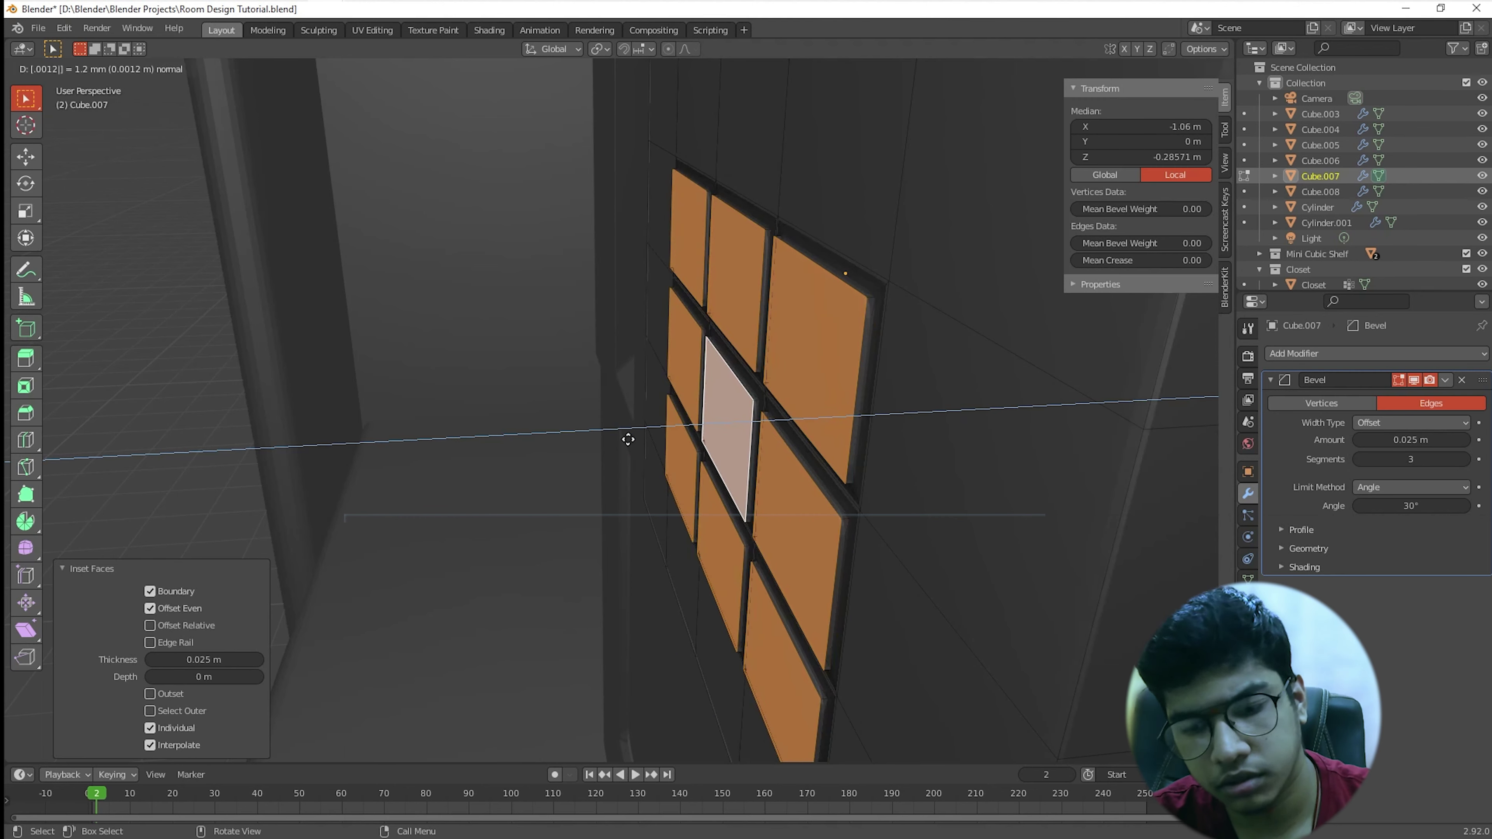
key(BackSpace)
key(BackSpace)
text(25-)
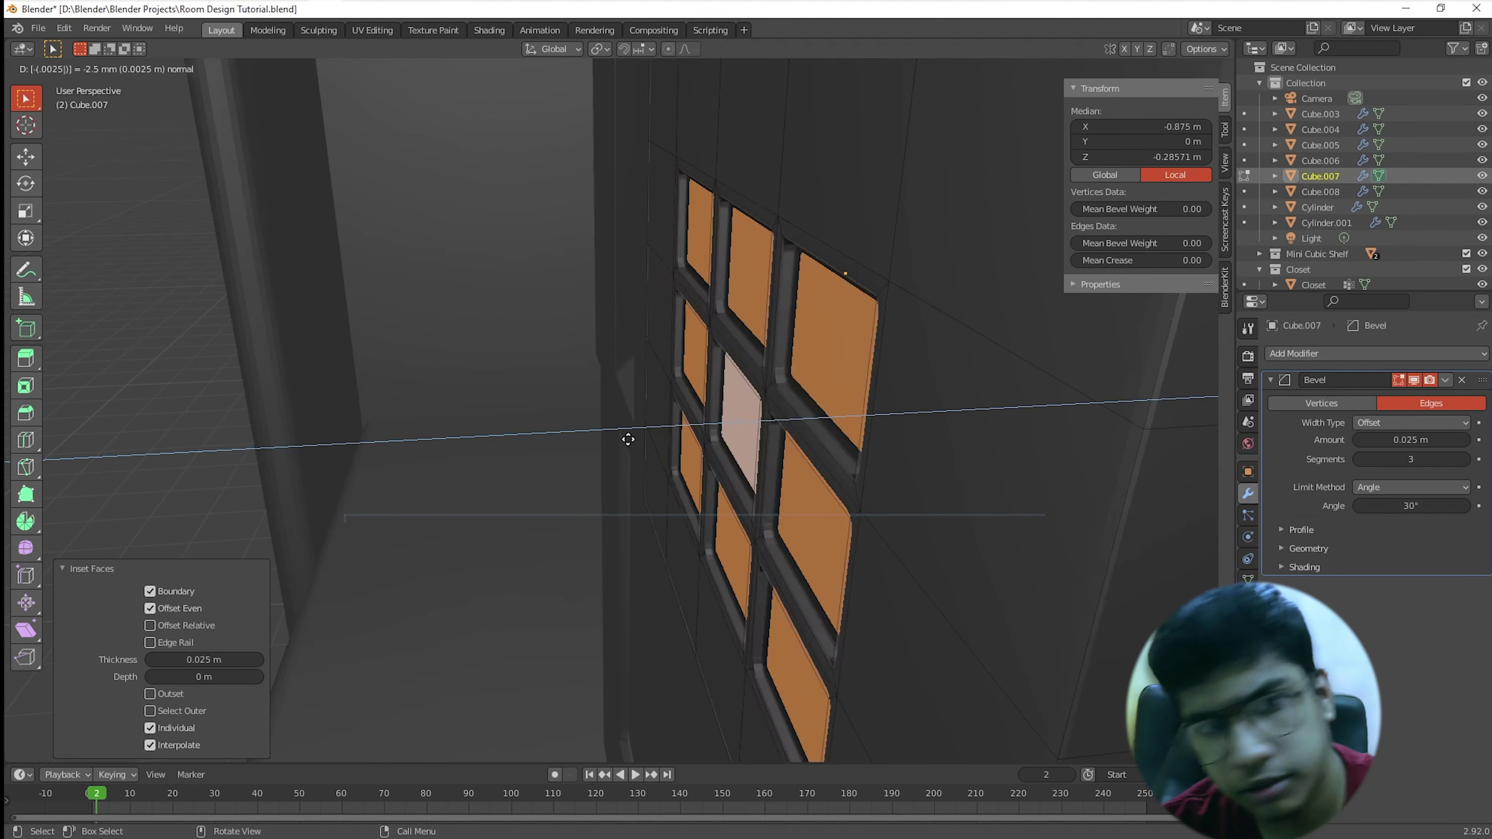
key(Return)
click(258, 408)
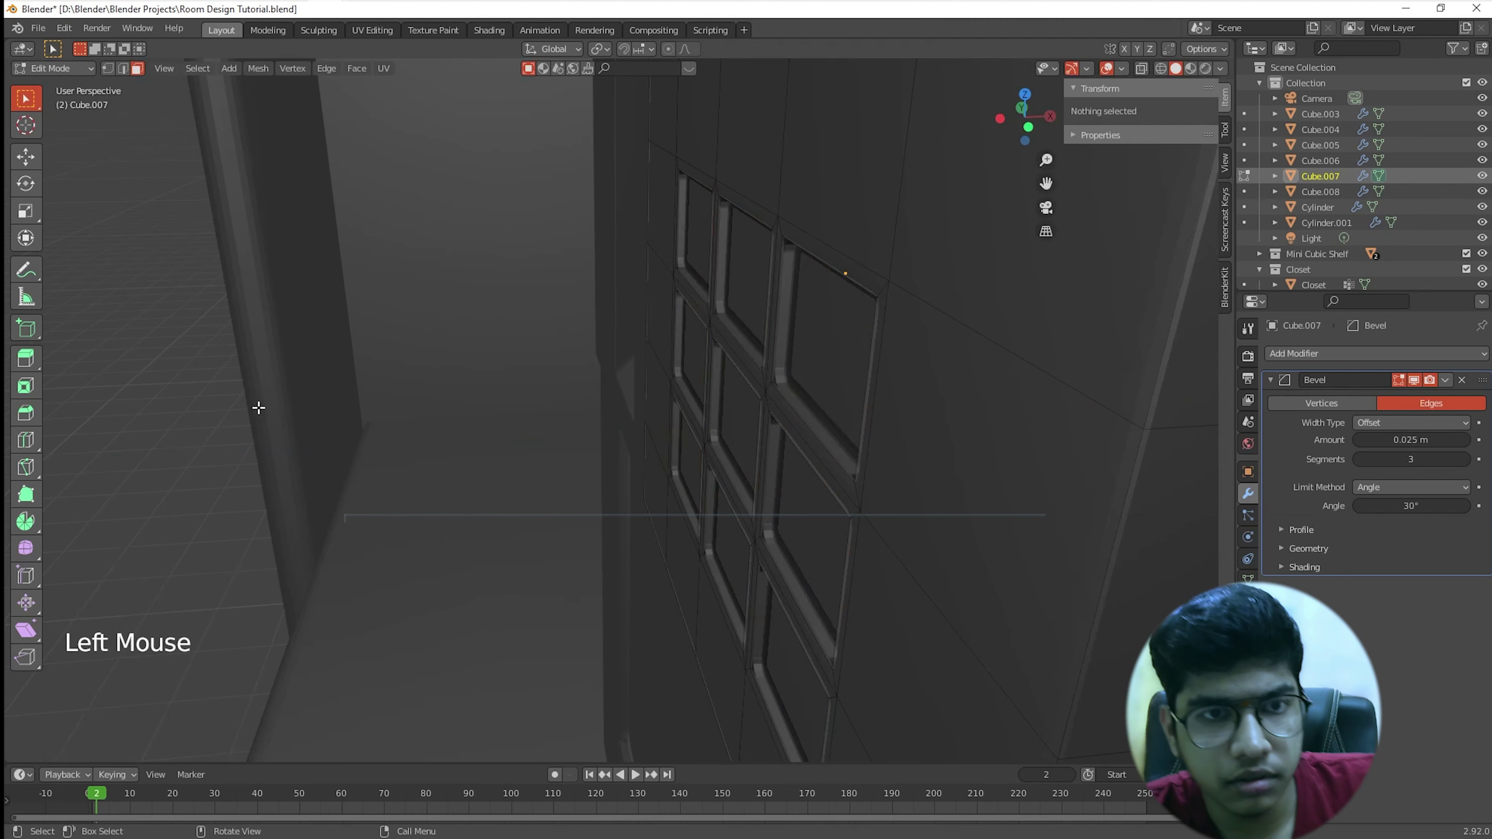
Step: Select the three back faces of the rectangular display recess above the keys
middle_drag(500, 534, 581, 507)
scroll(495, 507, down, 5)
scroll(583, 514, up, 3)
scroll(583, 513, down, 2)
click(633, 196)
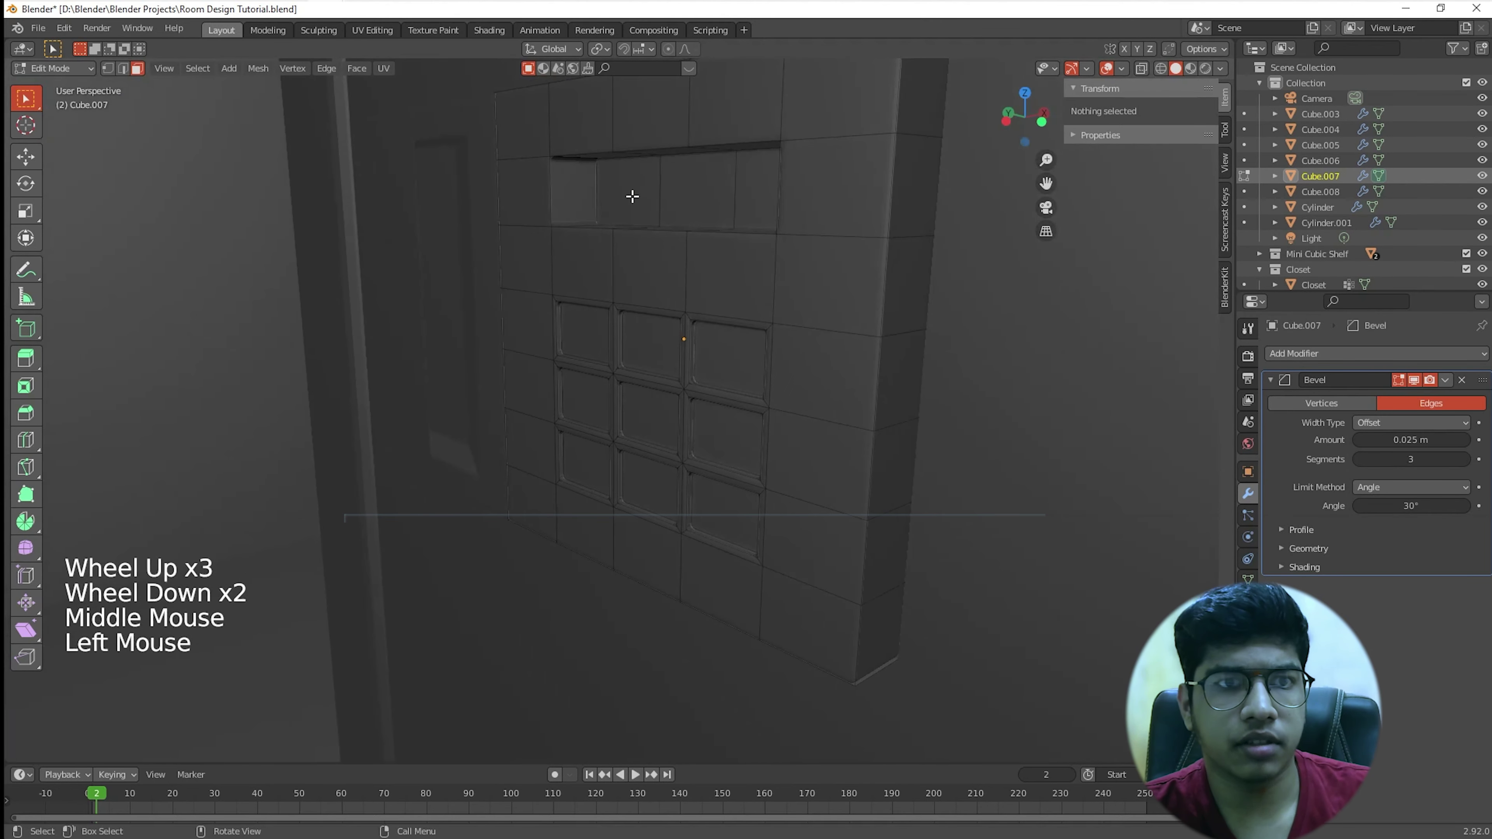
shift+click(710, 196)
shift+click(751, 186)
middle_drag(696, 241, 714, 253)
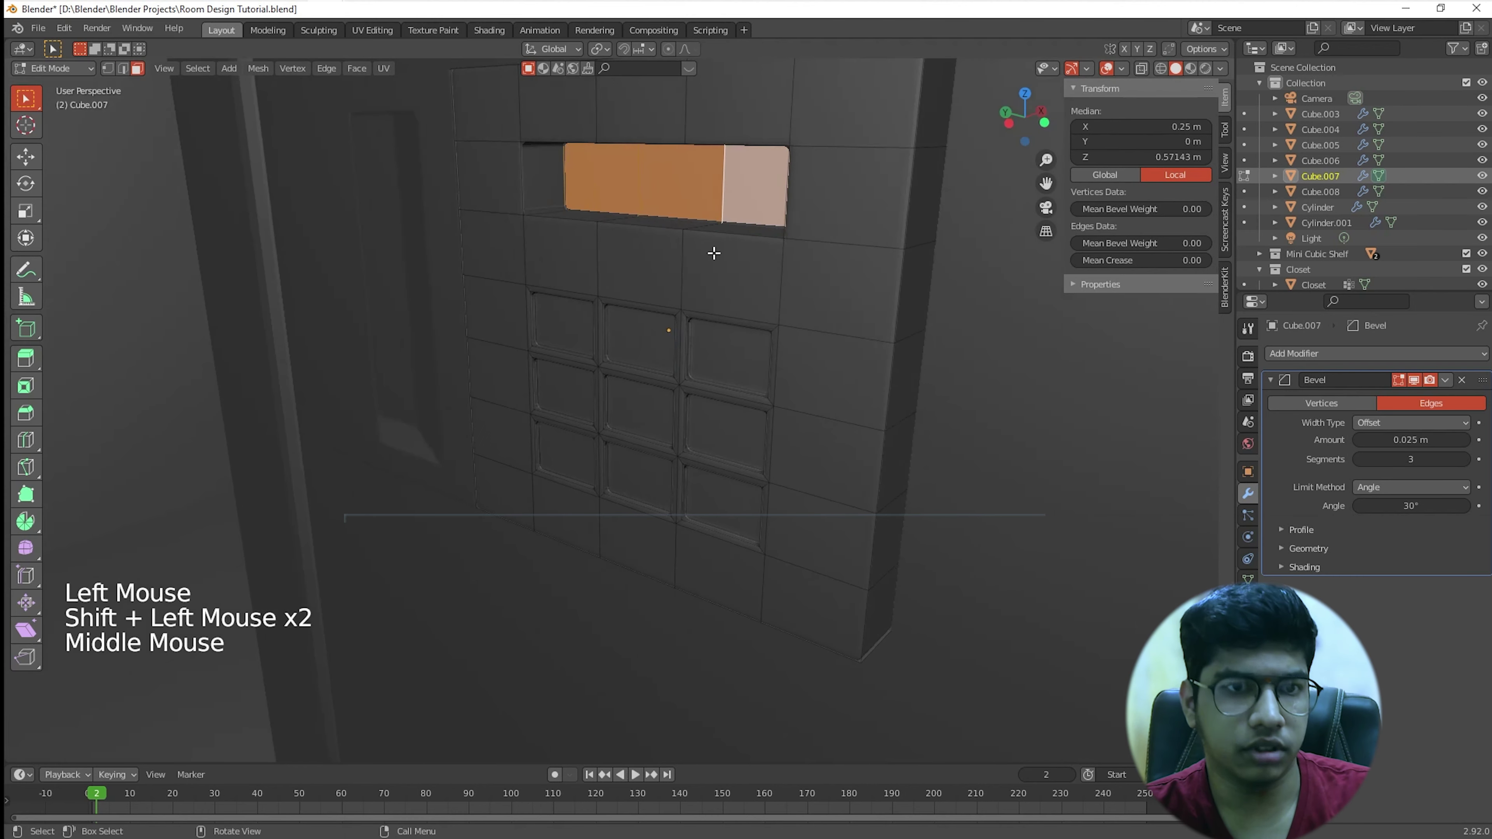
Step: Try moving the recess's back faces by -0.0225 m along the global X axis, and undo the move
text(gx)
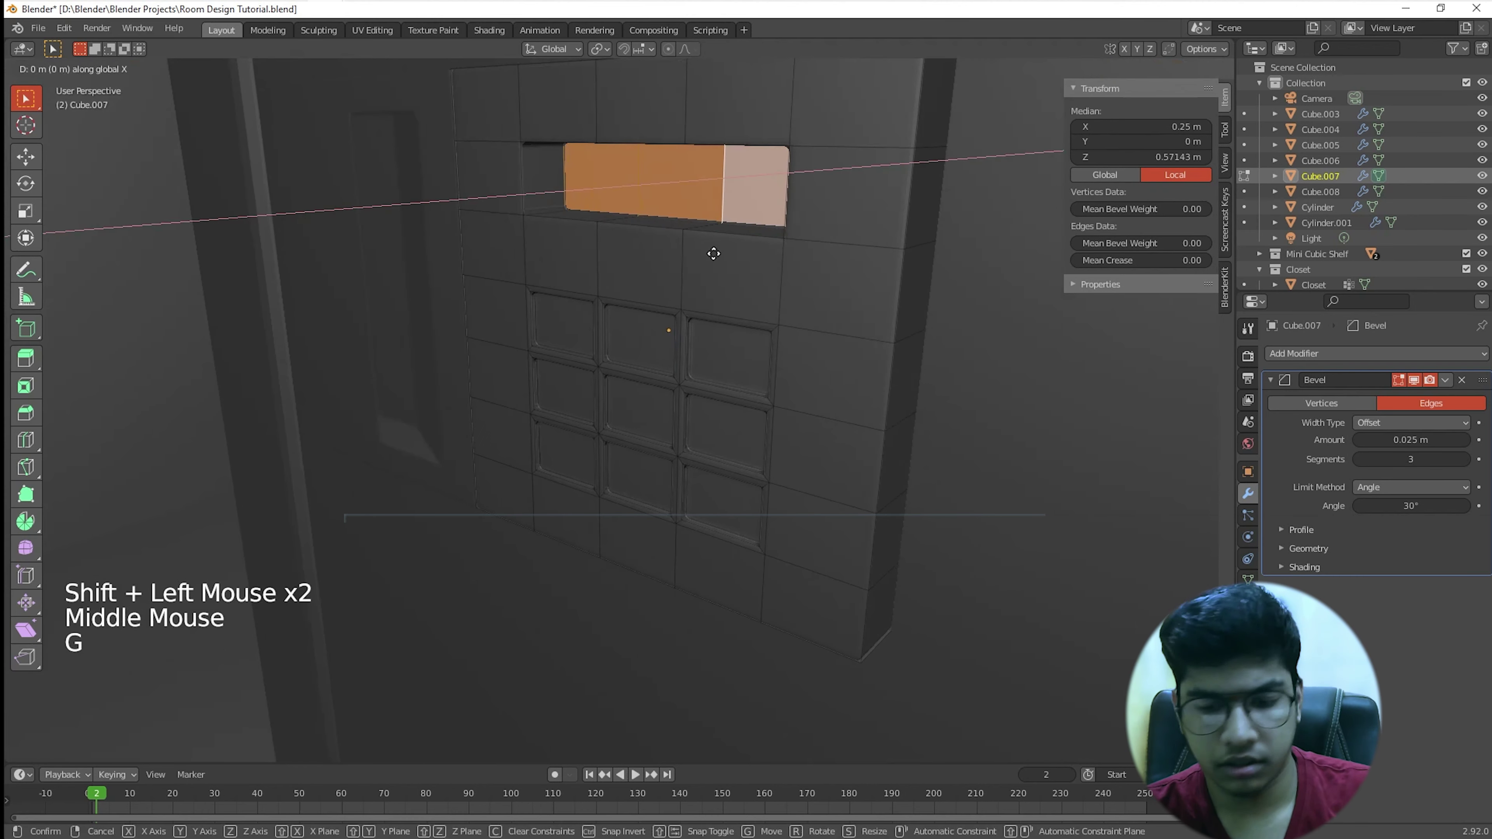
text(.01)
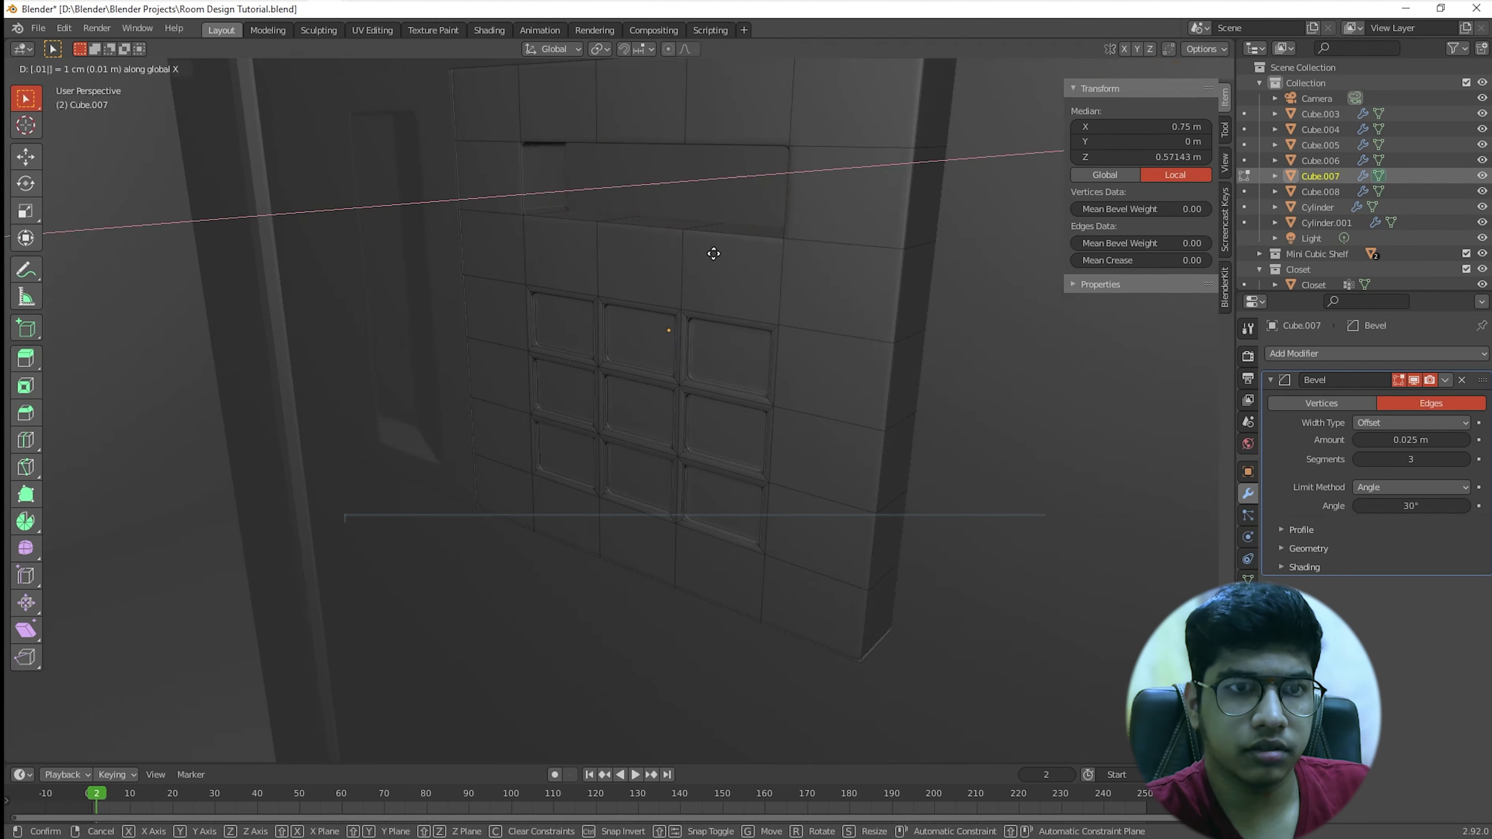
text(-)
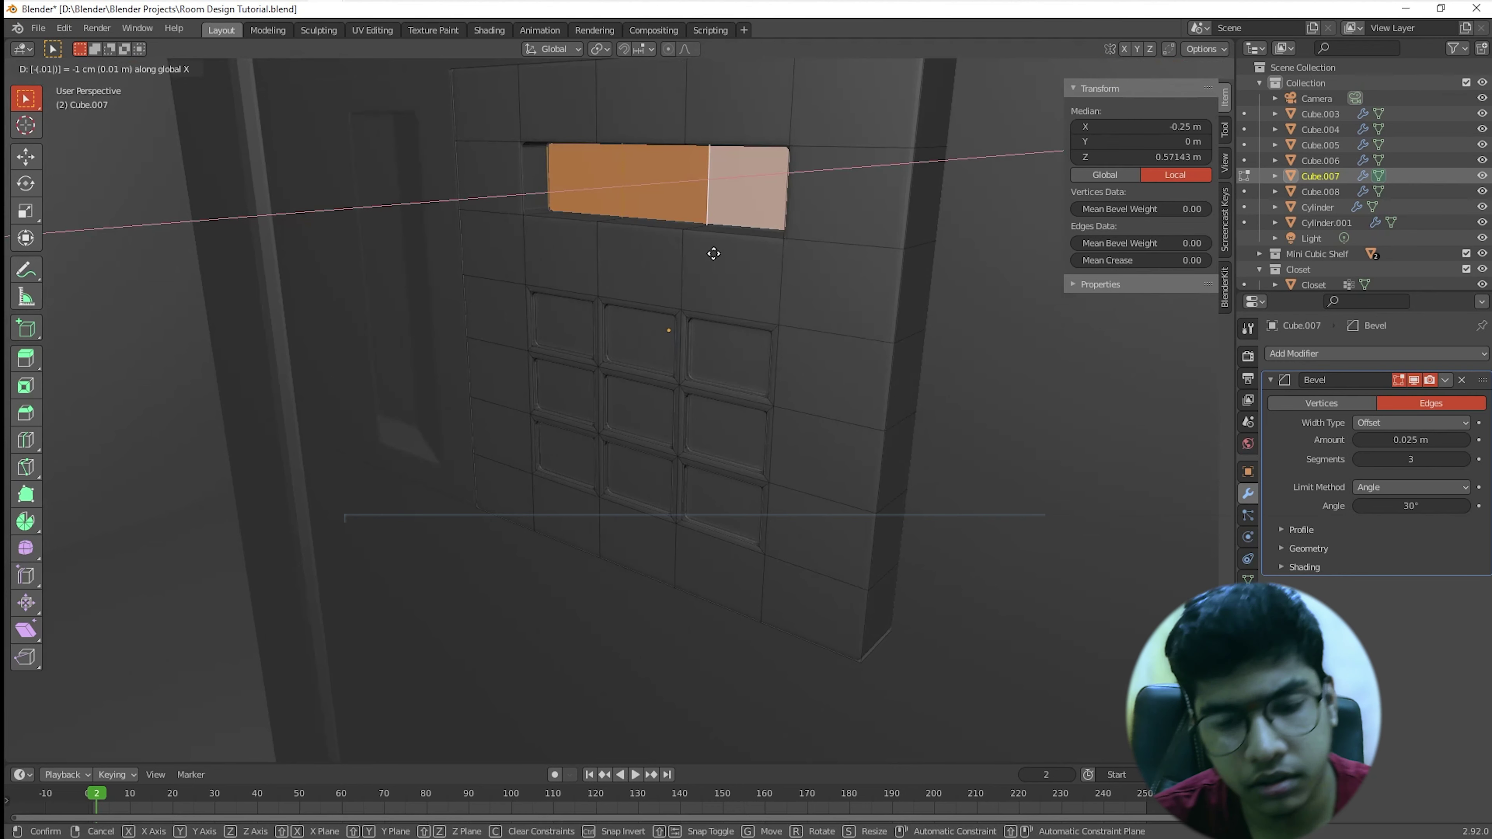
text(5)
key(BackSpace)
key(BackSpace)
text(2)
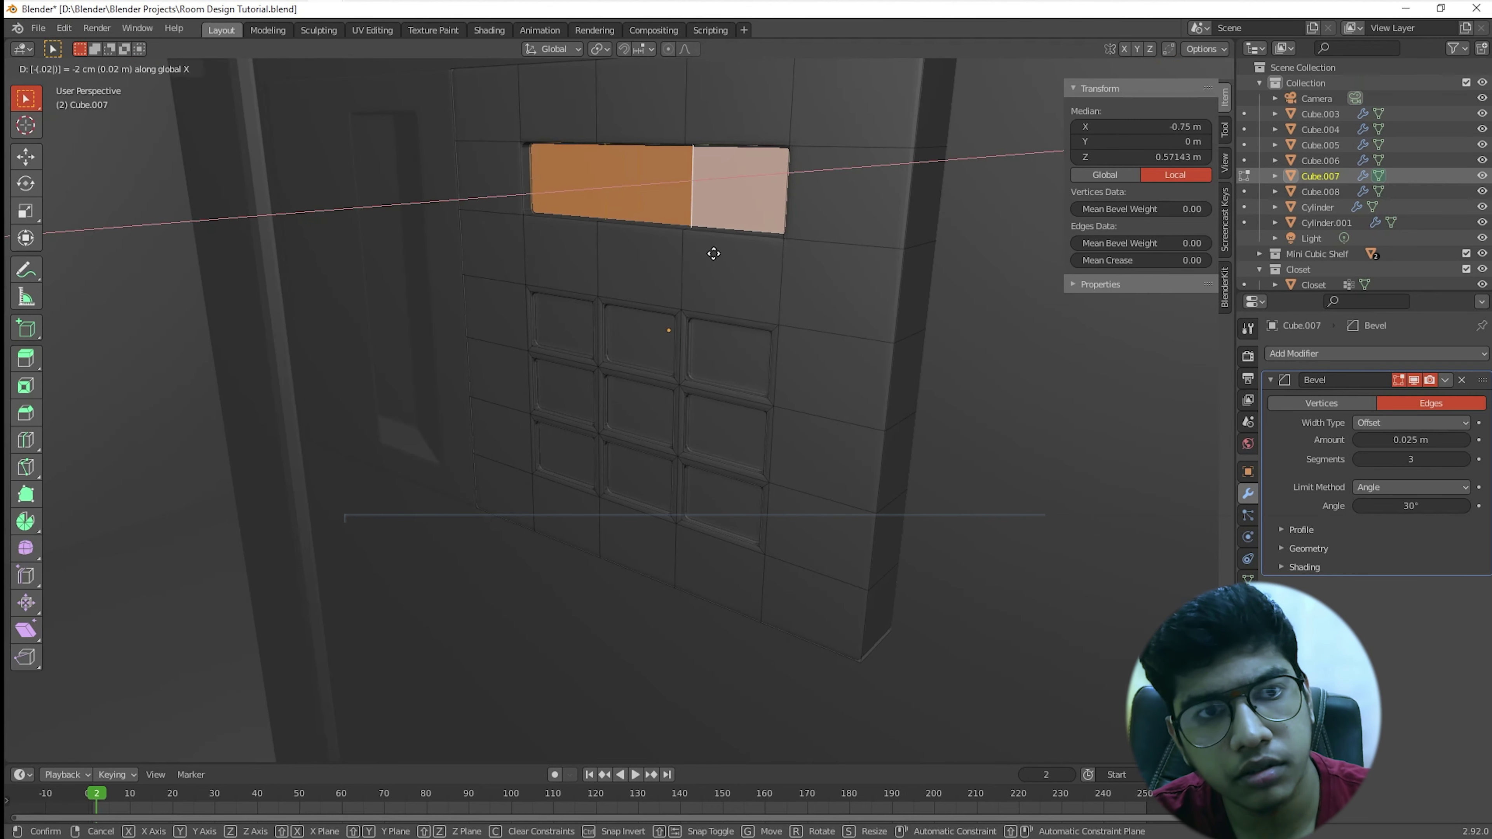
text(25)
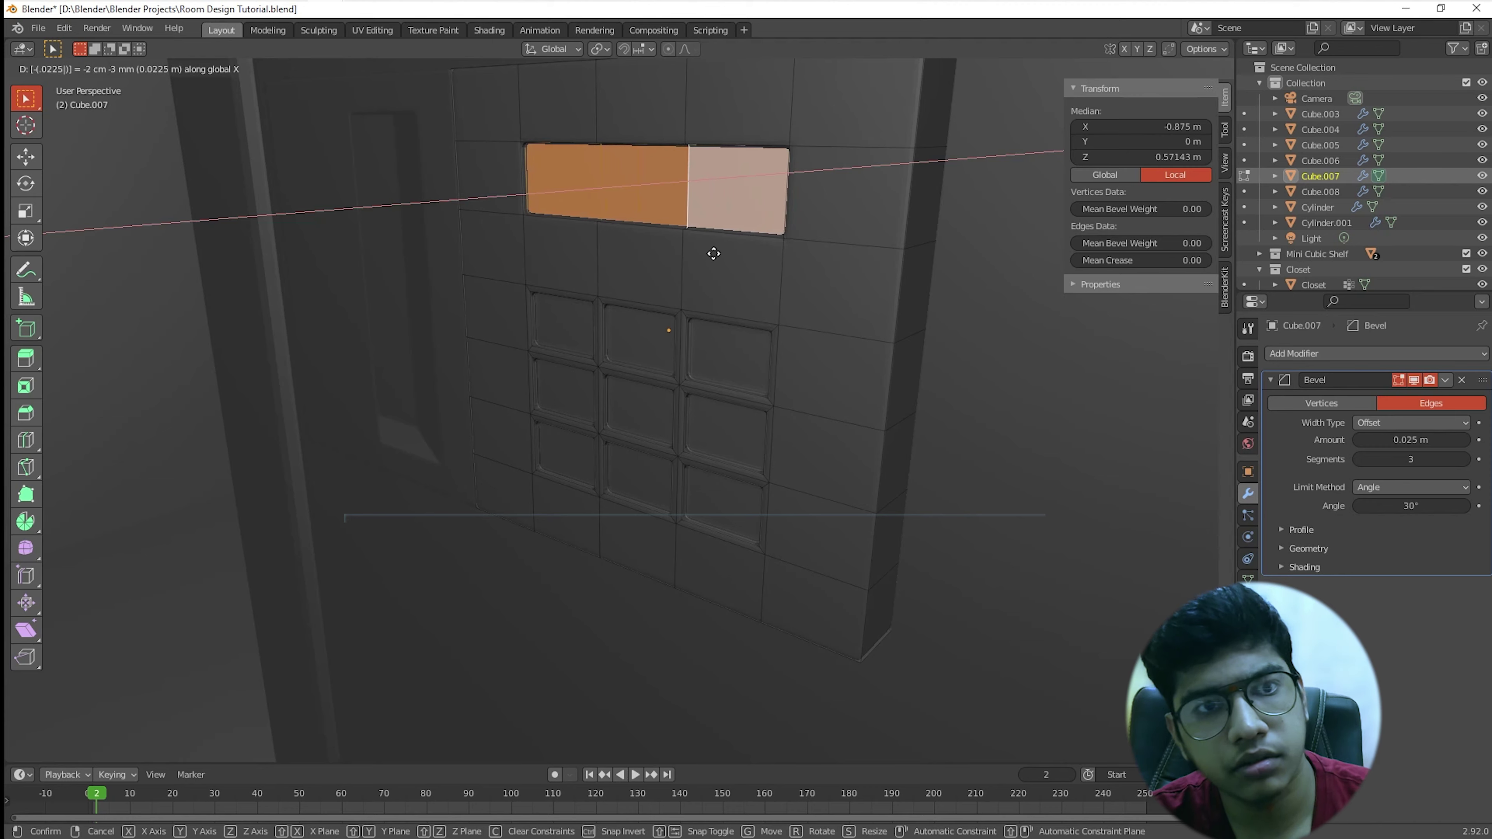
key(Return)
click(415, 300)
mouse_move(415, 300)
middle_down()
mouse_move(409, 324)
mouse_move(357, 323)
mouse_move(366, 293)
mouse_move(623, 333)
mouse_move(407, 322)
middle_up()
scroll(620, 333, down, 2)
key(ctrl+z)
key(ctrl+z)
key(ctrl+z)
Step: Move the display recess's three back faces by -0.0175 m along the global X axis and clear the selection
text(gx.)
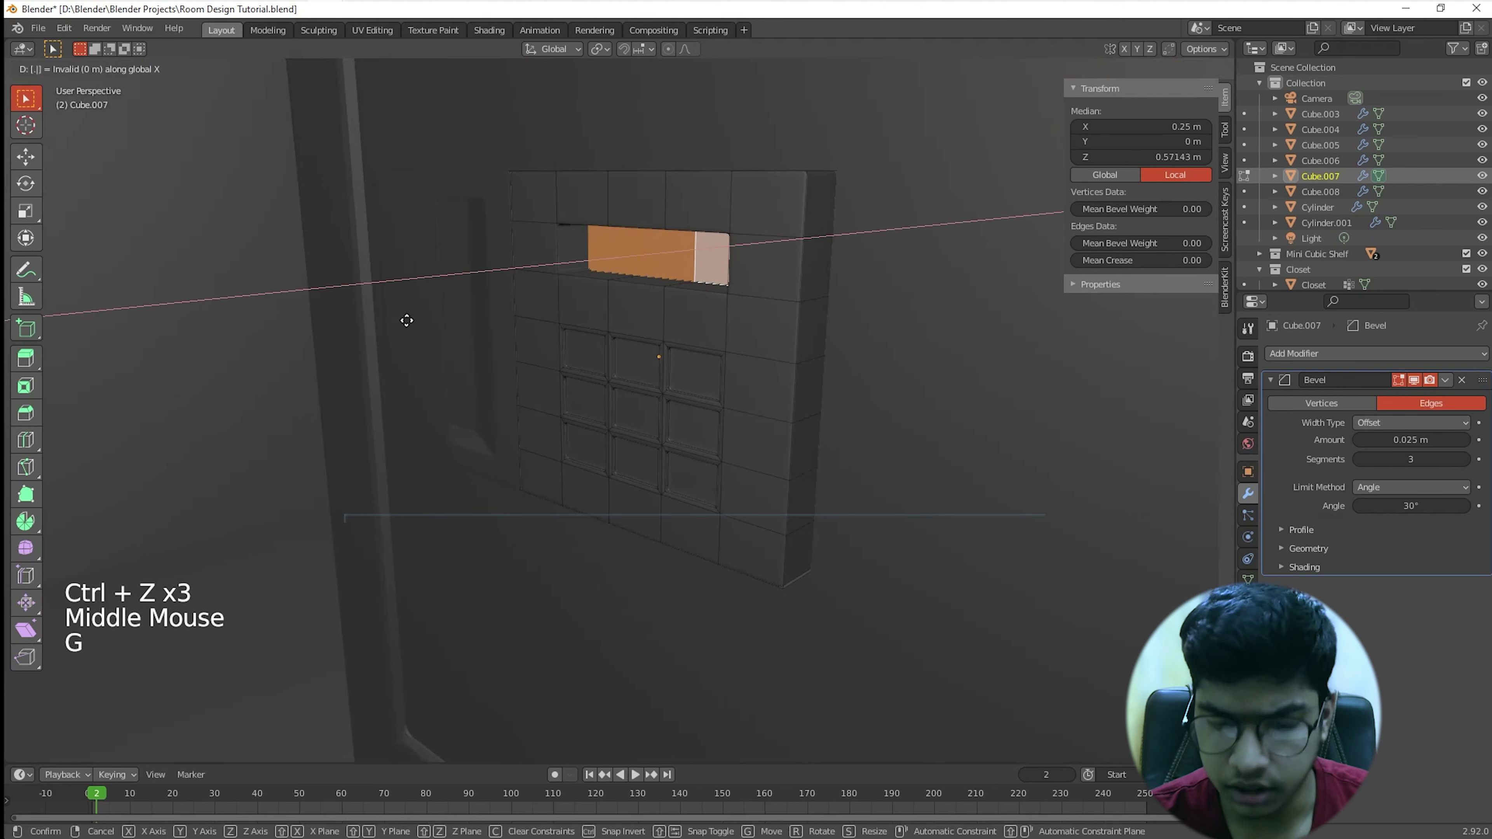
text(01)
text(-)
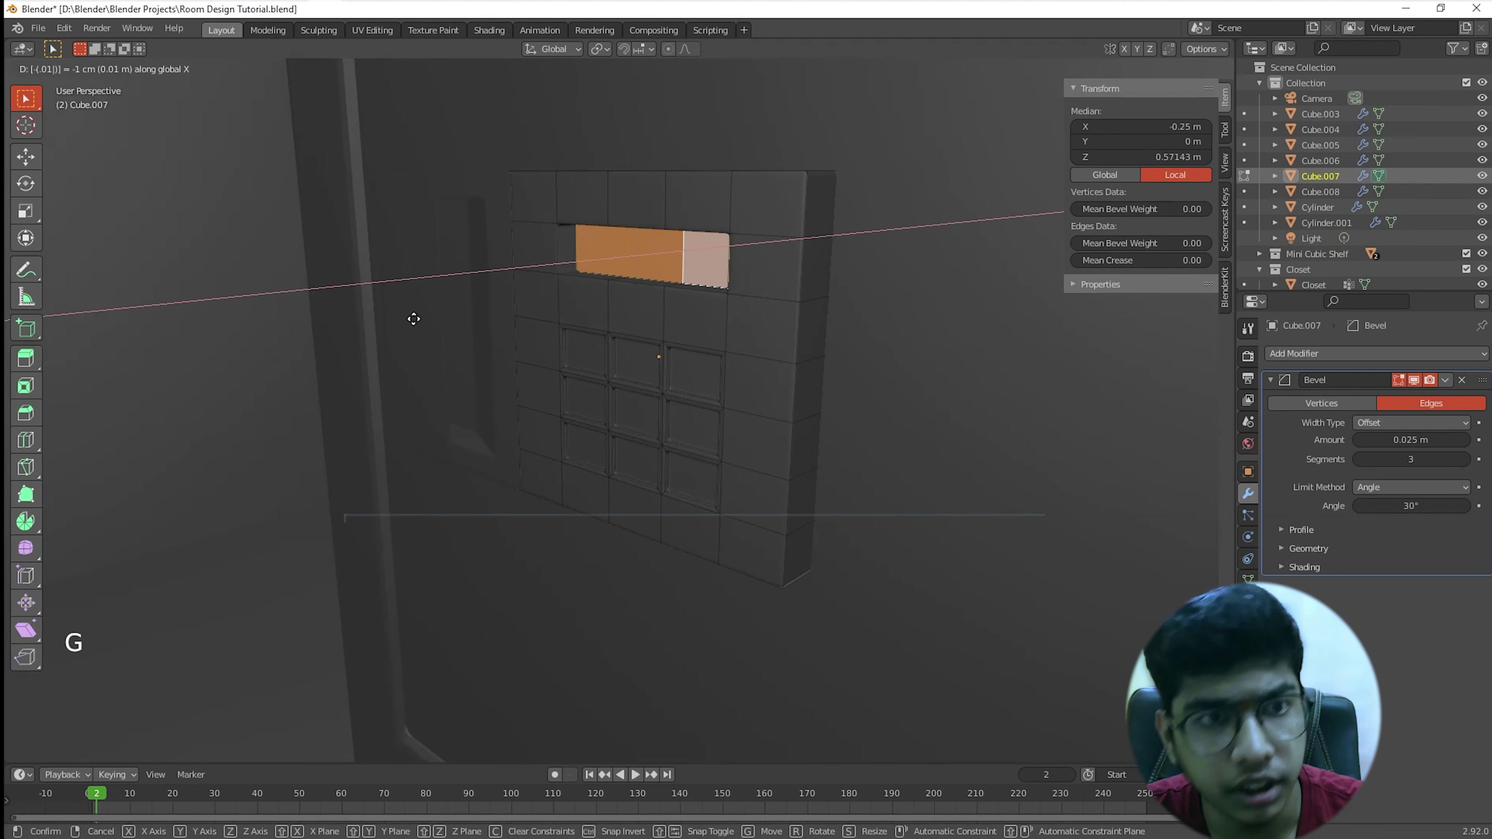
text(575)
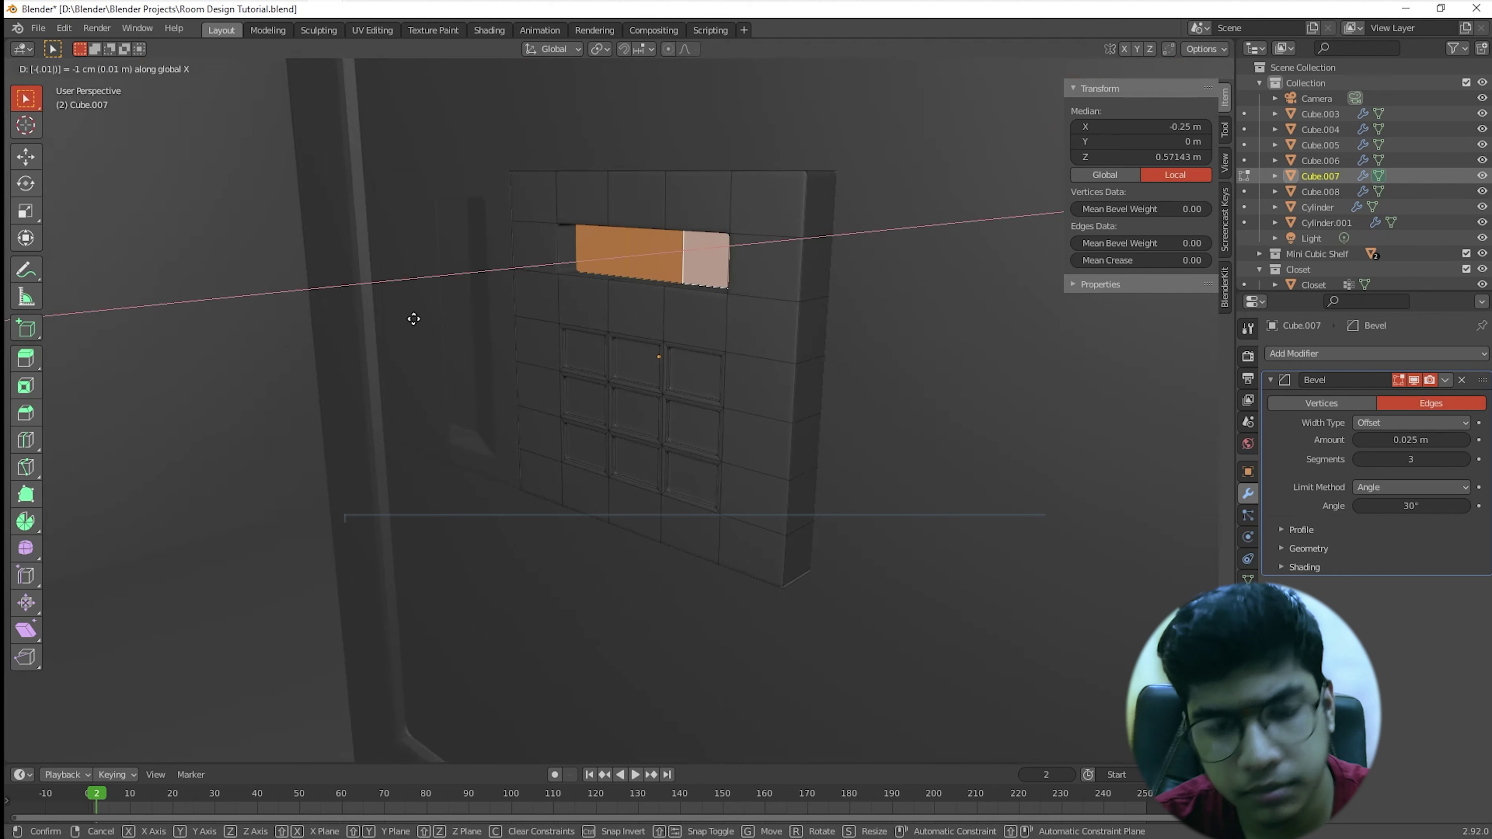
key(Return)
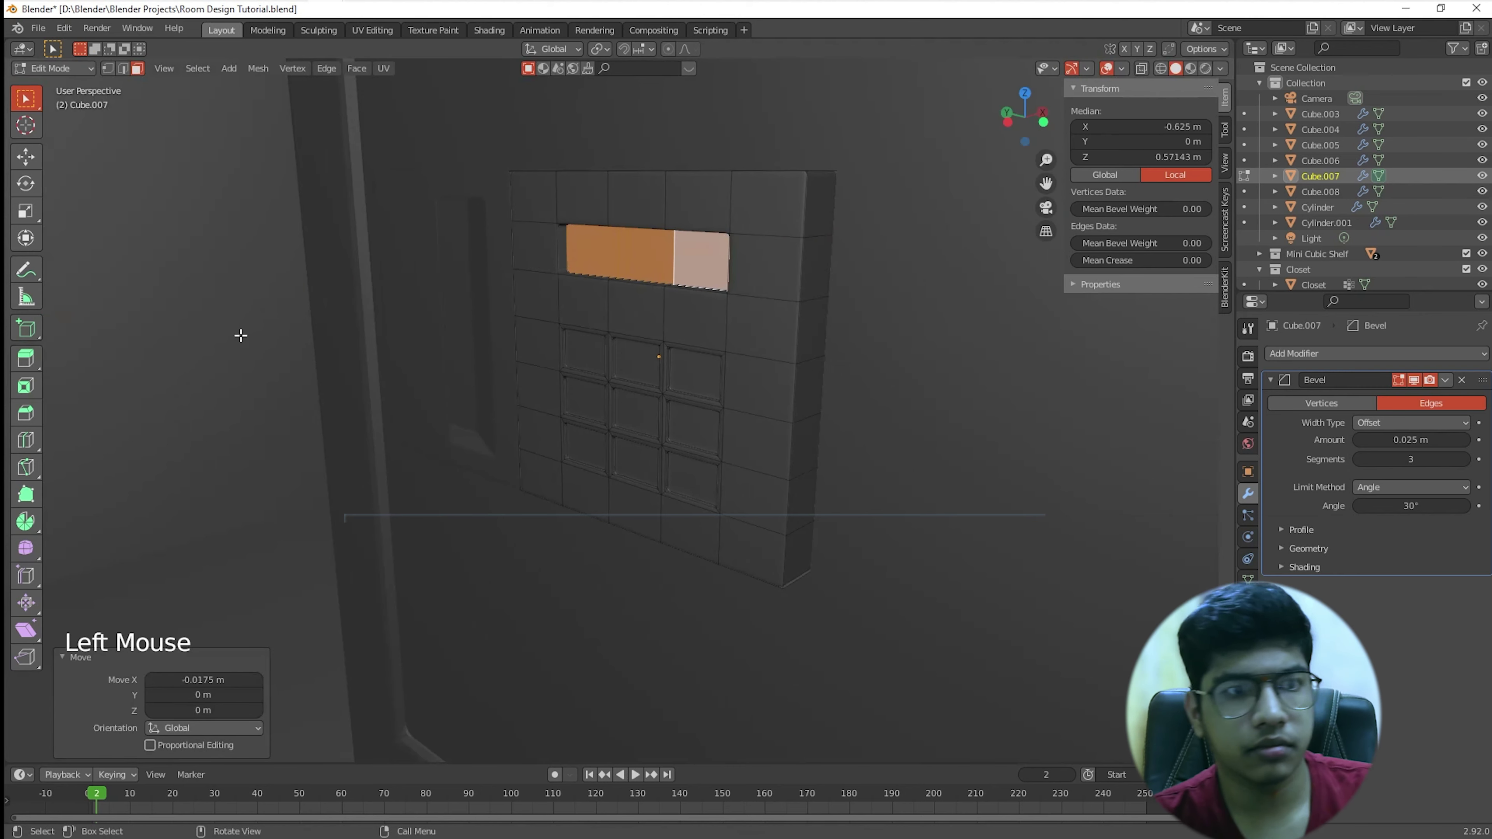
click(241, 336)
Step: Select the nine recessed key faces of the 3 by 3 grid below the display recess
scroll(354, 333, up, 4)
scroll(354, 334, down, 2)
middle_drag(353, 334, 469, 343)
click(470, 343)
shift+click(572, 343)
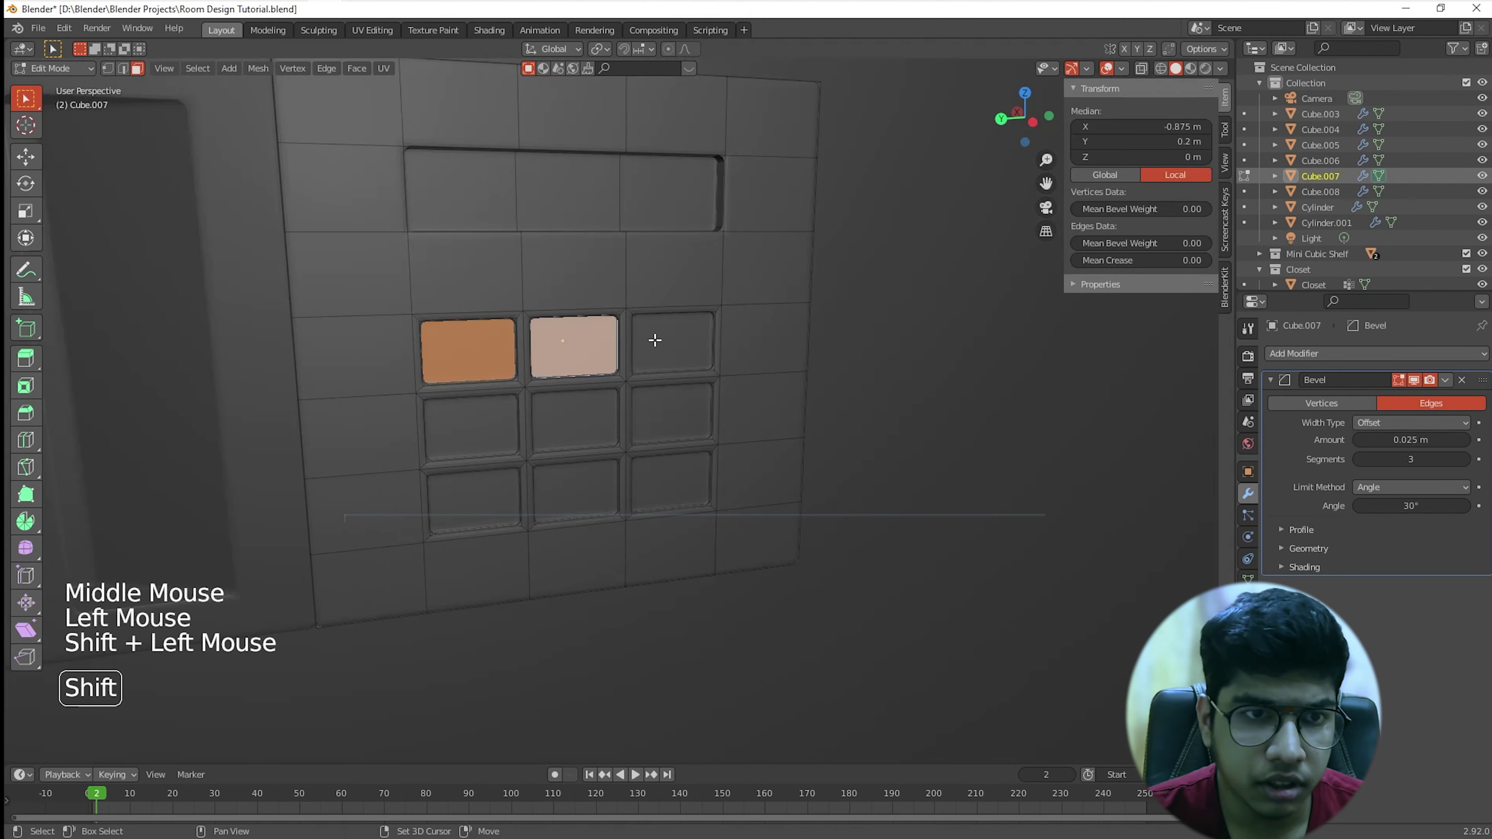
shift+click(655, 340)
shift+click(674, 402)
shift+click(672, 470)
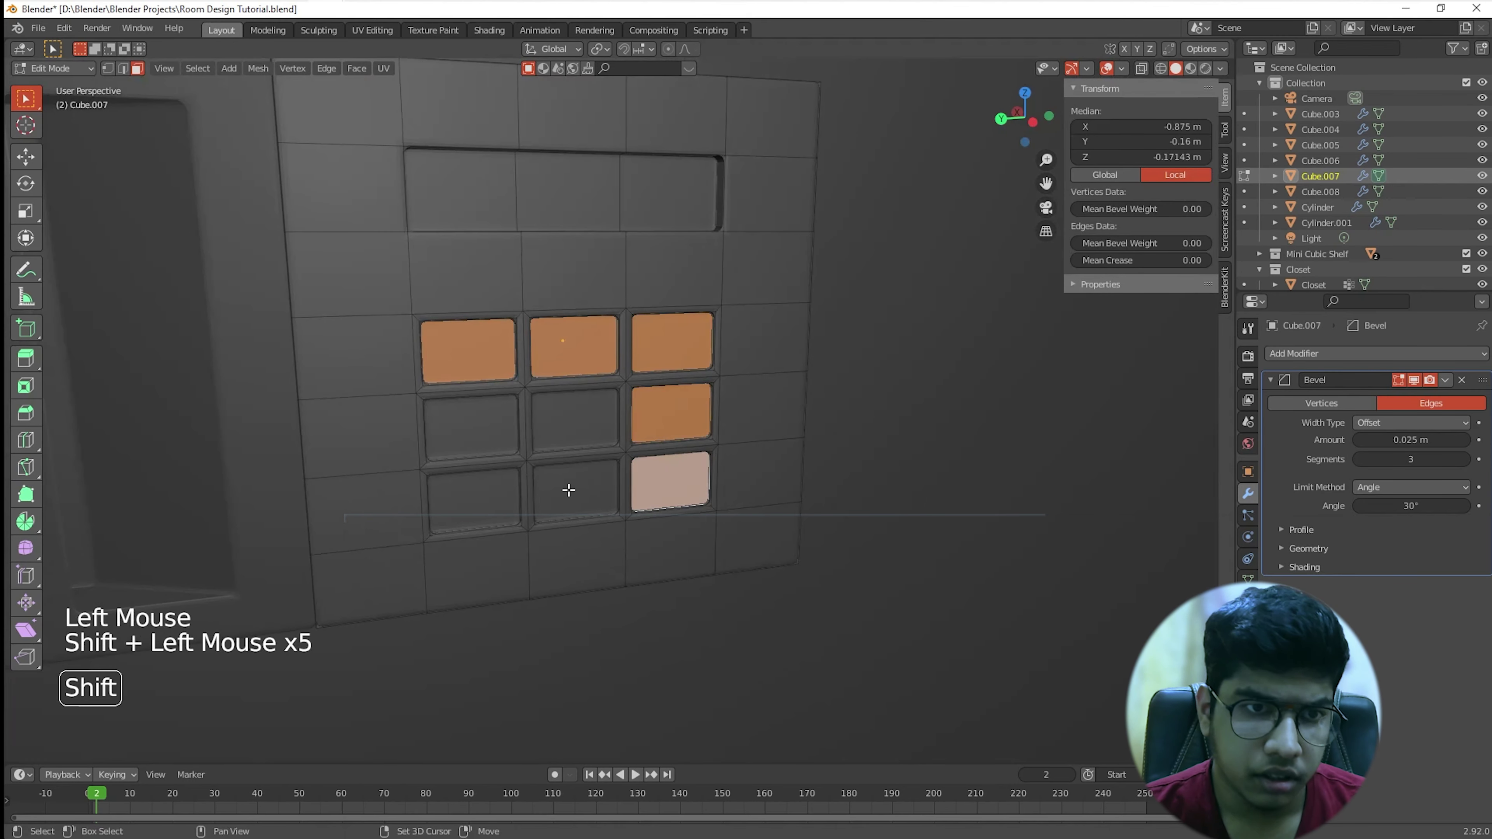
shift+click(570, 490)
shift+click(462, 486)
shift+click(480, 430)
shift+click(574, 424)
middle_drag(574, 424, 694, 452)
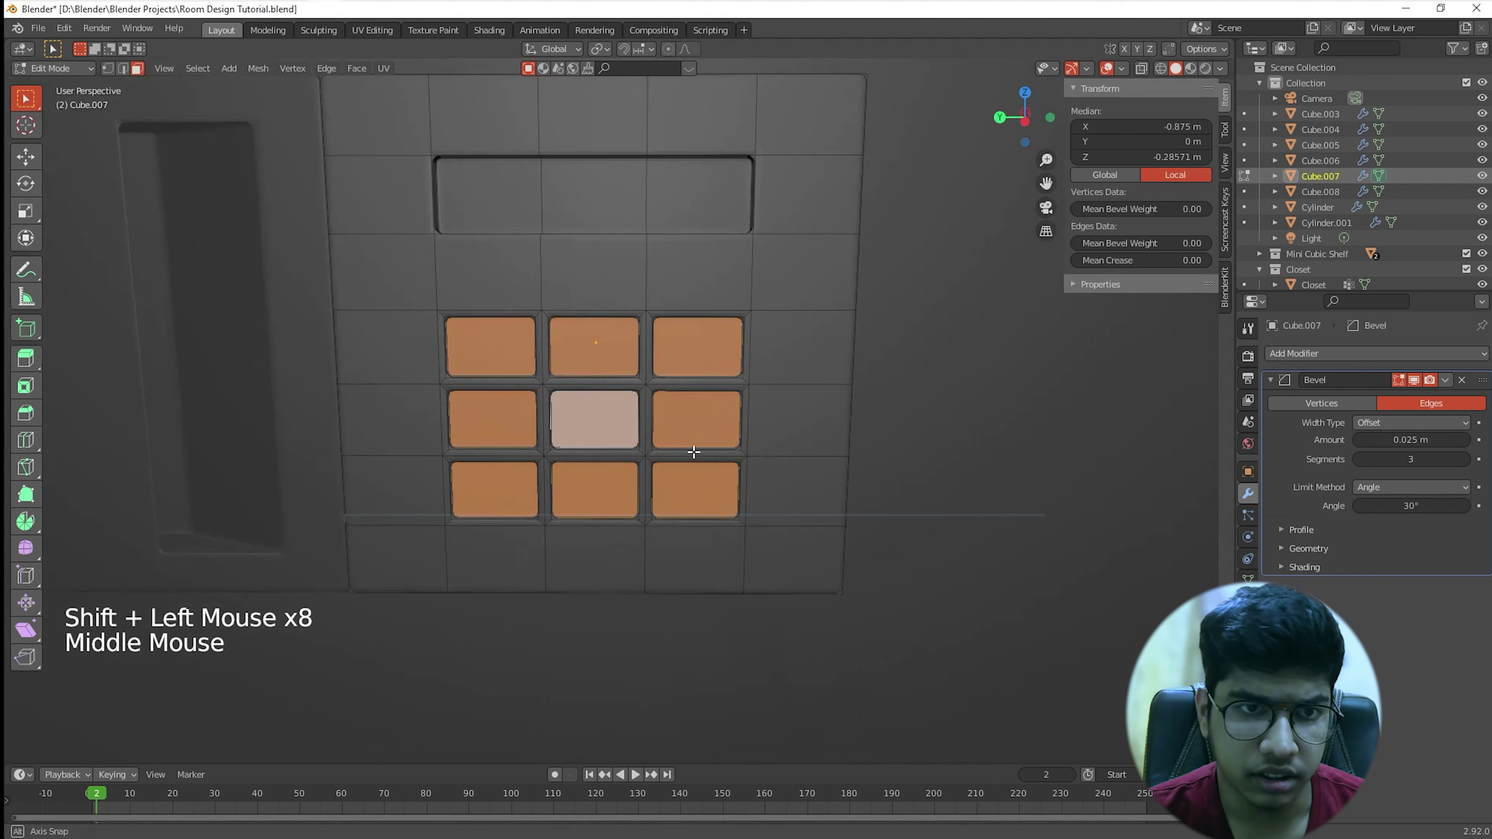
Step: Inset the nine selected key faces individually with a thickness of 0.025 m
key(i)
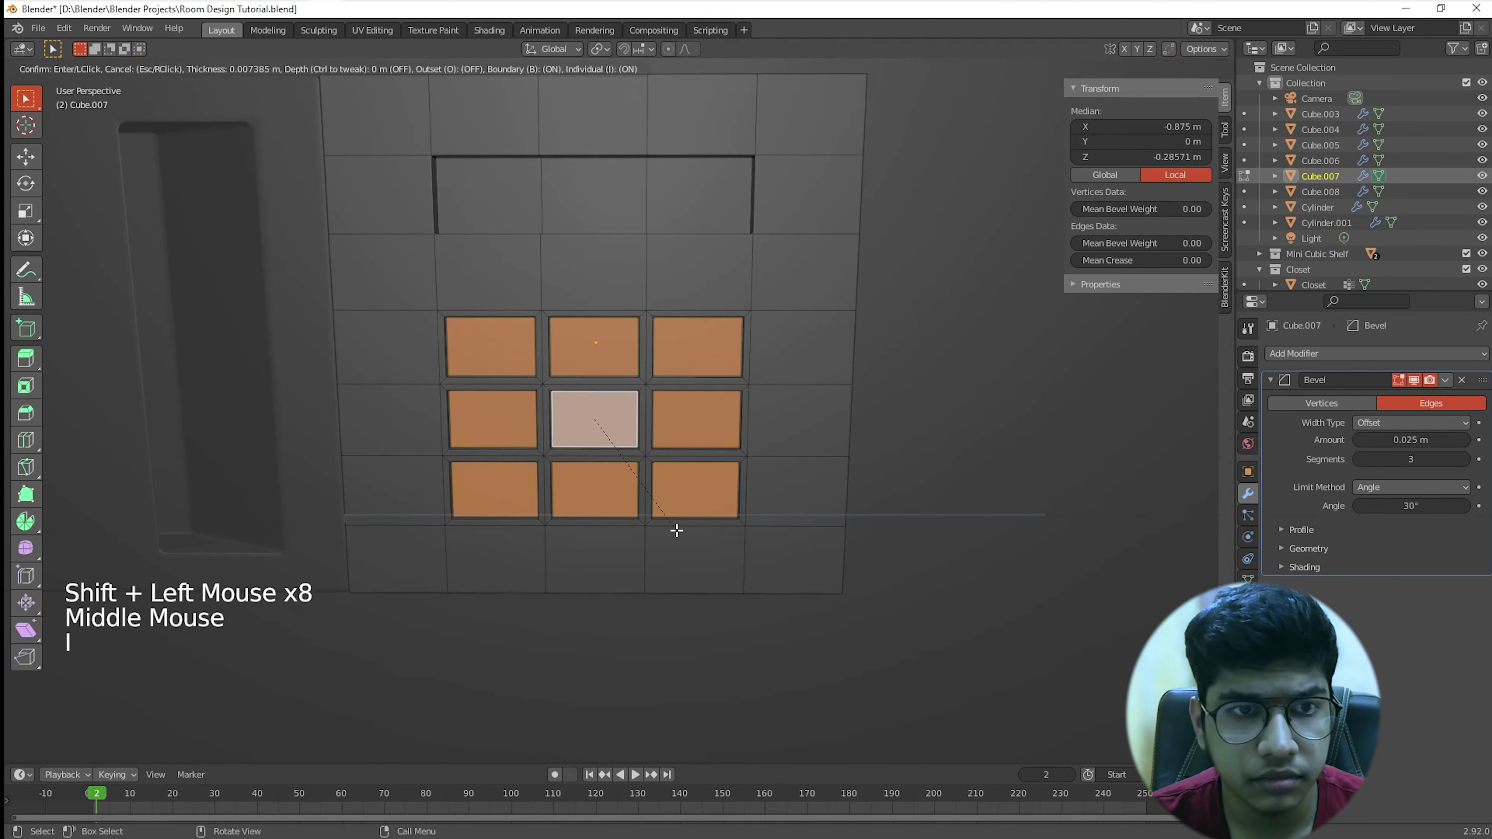
text(.01)
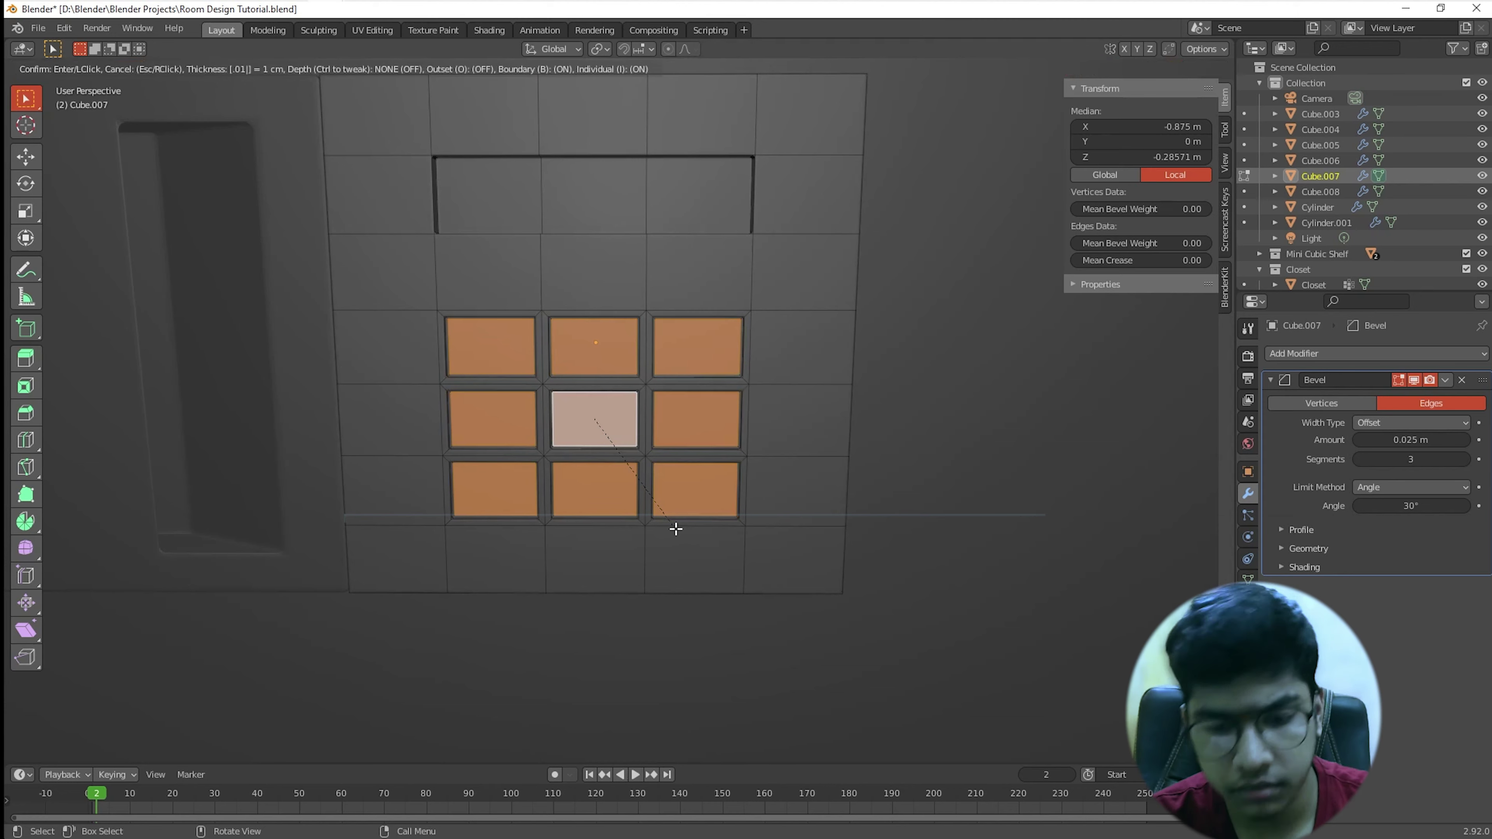
key(BackSpace)
text(5)
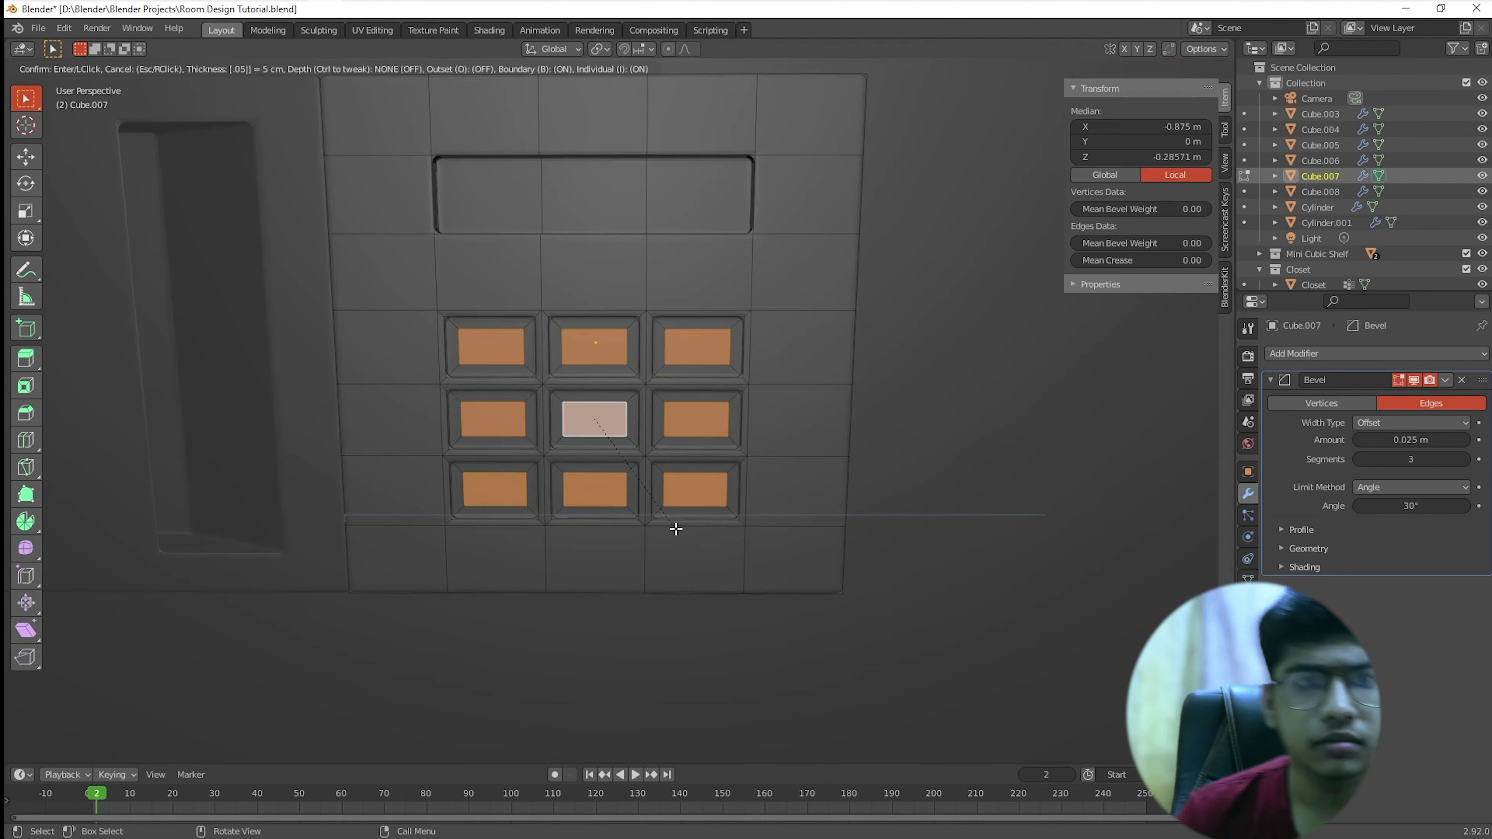
key(BackSpace)
text(25)
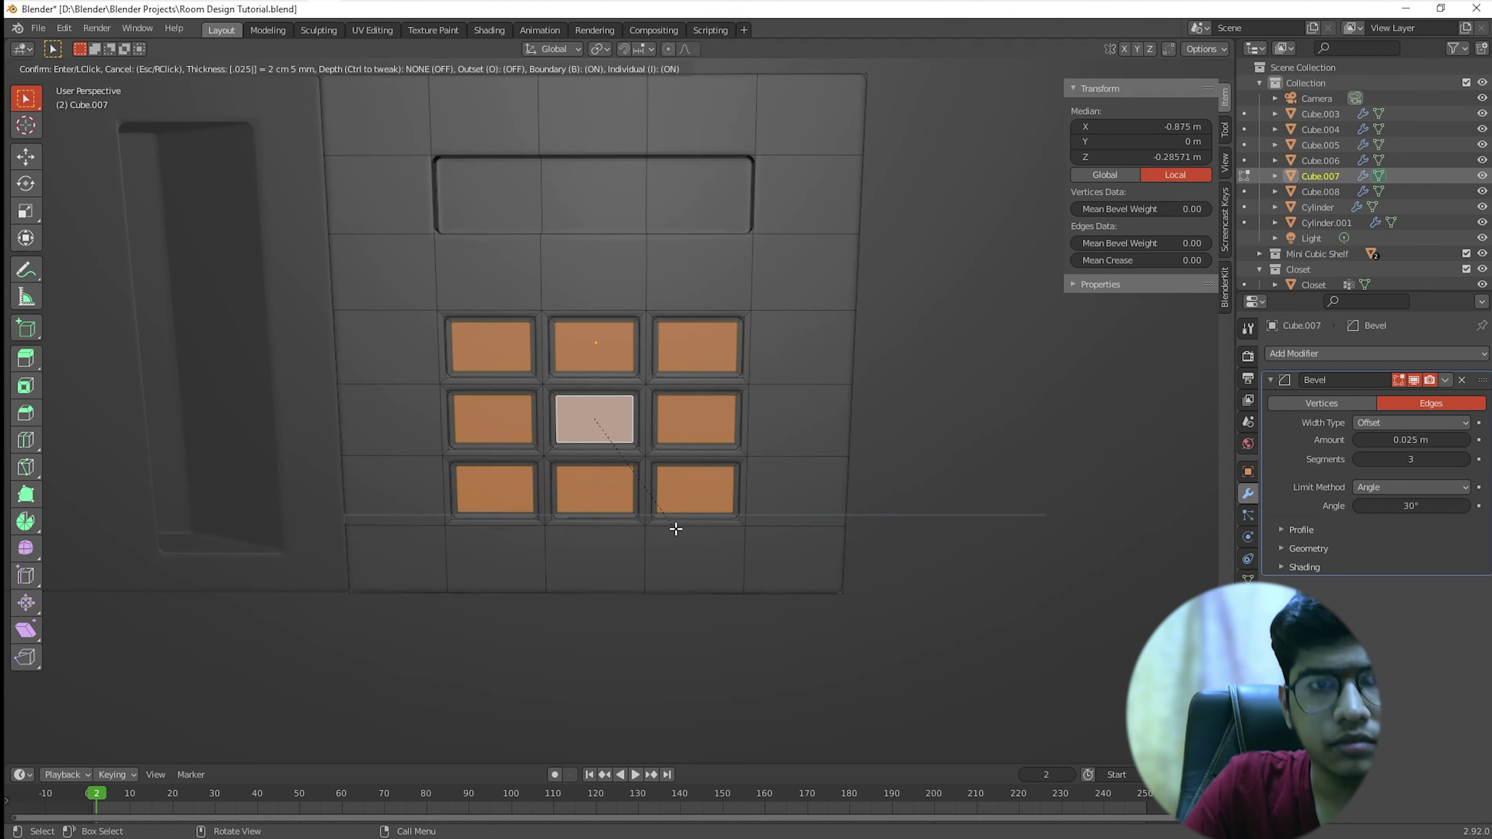
key(Return)
Step: Extrude the nine inset key faces outward by 0.0025 m along their normal and clear the selection
middle_drag(520, 493, 555, 534)
scroll(483, 493, up, 2)
key(e)
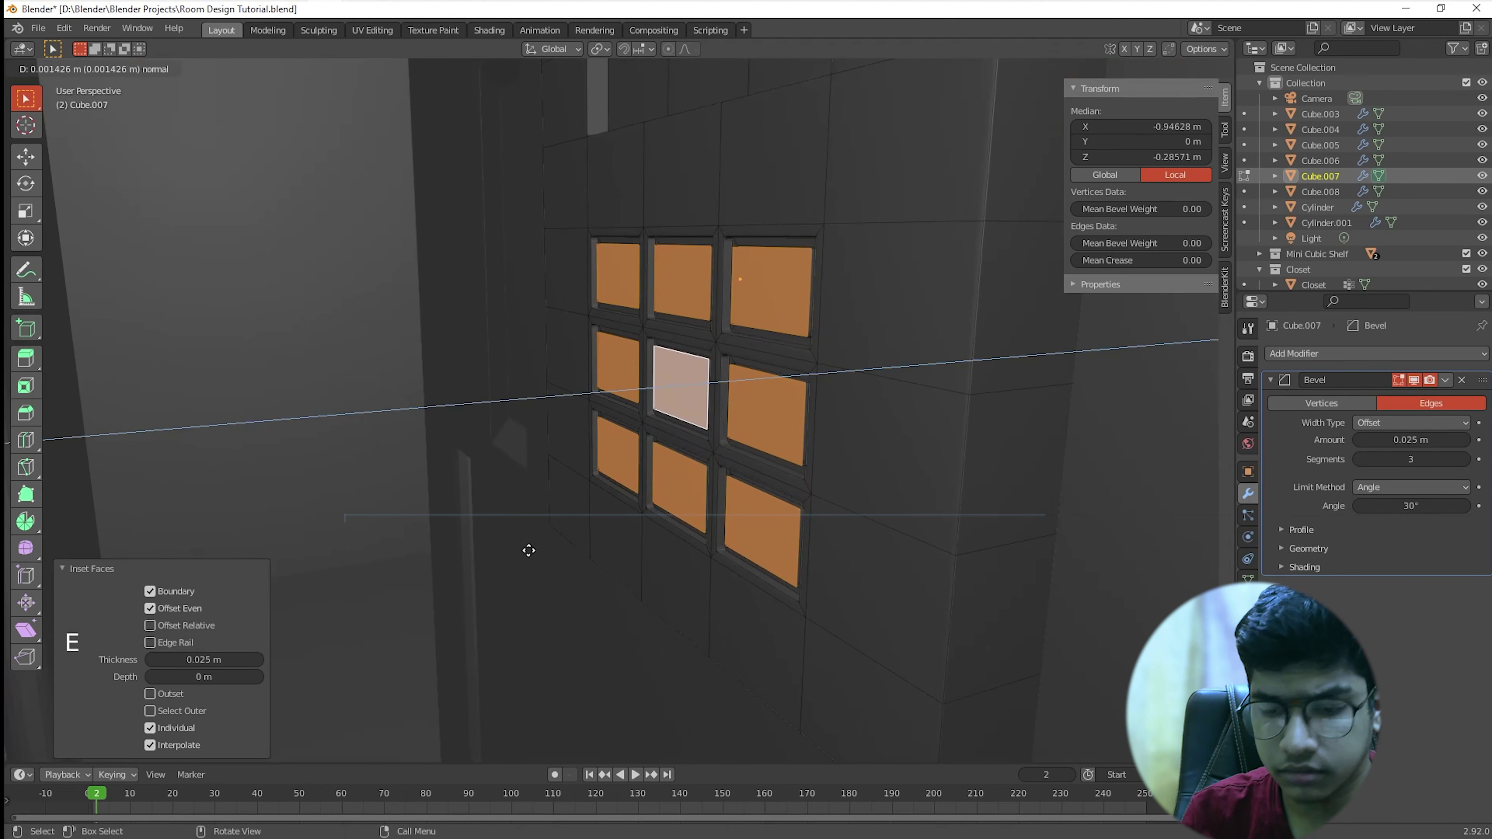
text(.001)
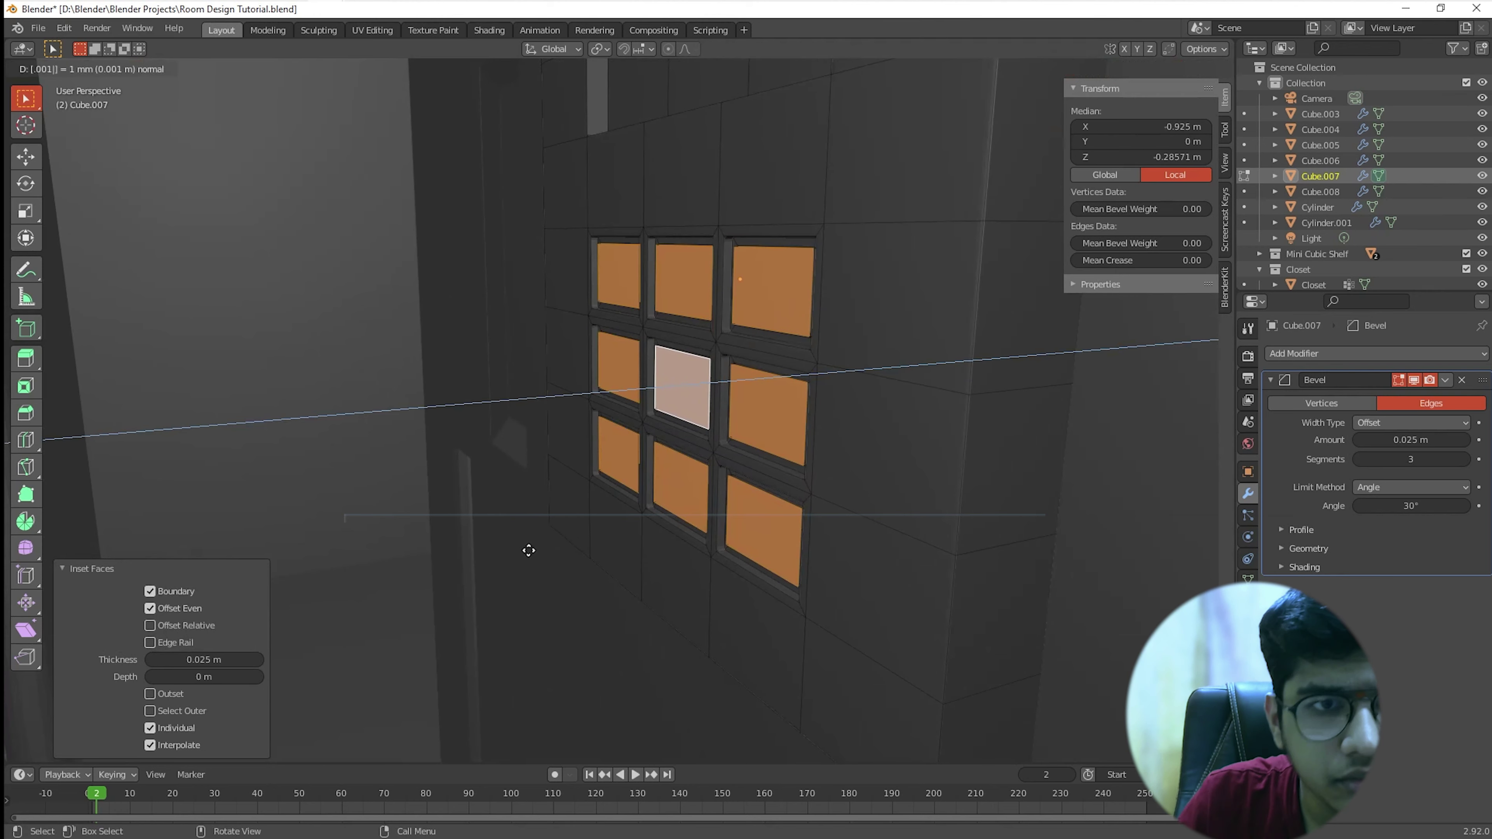
key(BackSpace)
key(Return)
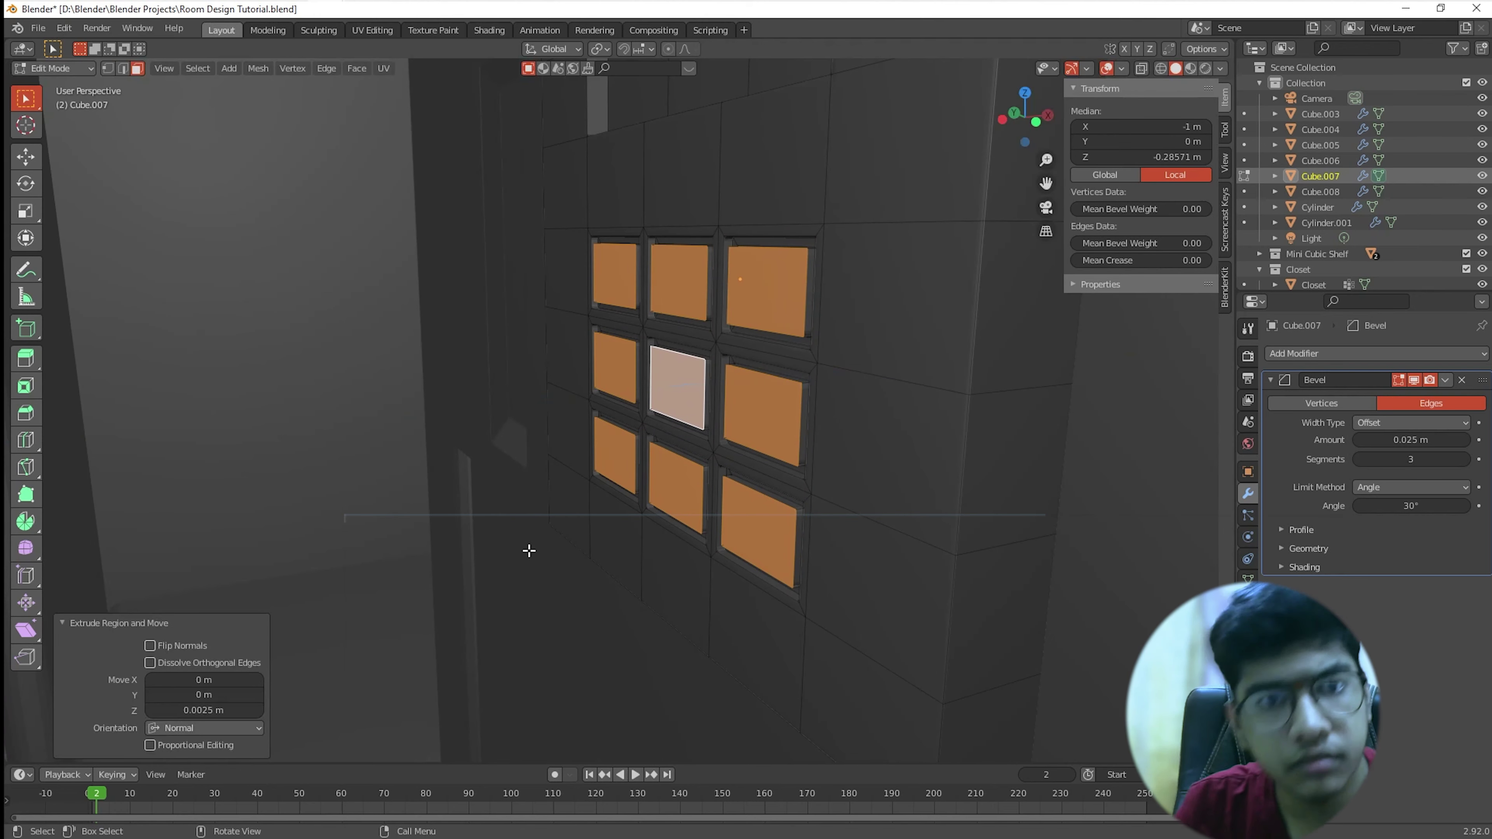
click(383, 452)
Step: Examine the raised keypad keys up close and the keypad's appearance on the whole locker front
scroll(563, 517, up, 3)
scroll(563, 517, down, 2)
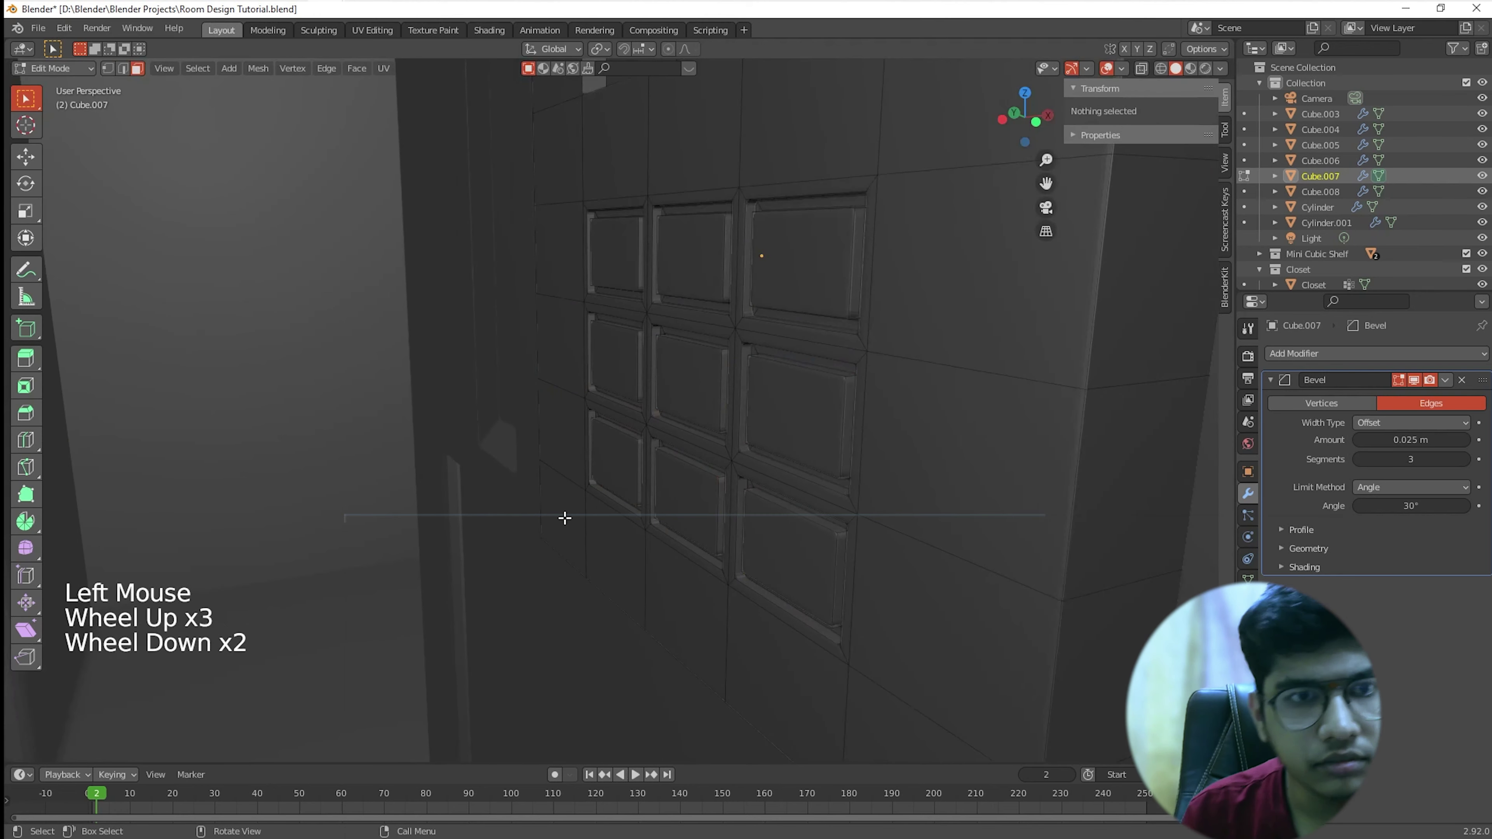
middle_drag(563, 517, 558, 413)
scroll(593, 467, down, 6)
middle_drag(592, 466, 557, 419)
scroll(569, 459, down, 2)
scroll(557, 418, up, 1)
scroll(557, 419, up, 1)
scroll(572, 426, down, 5)
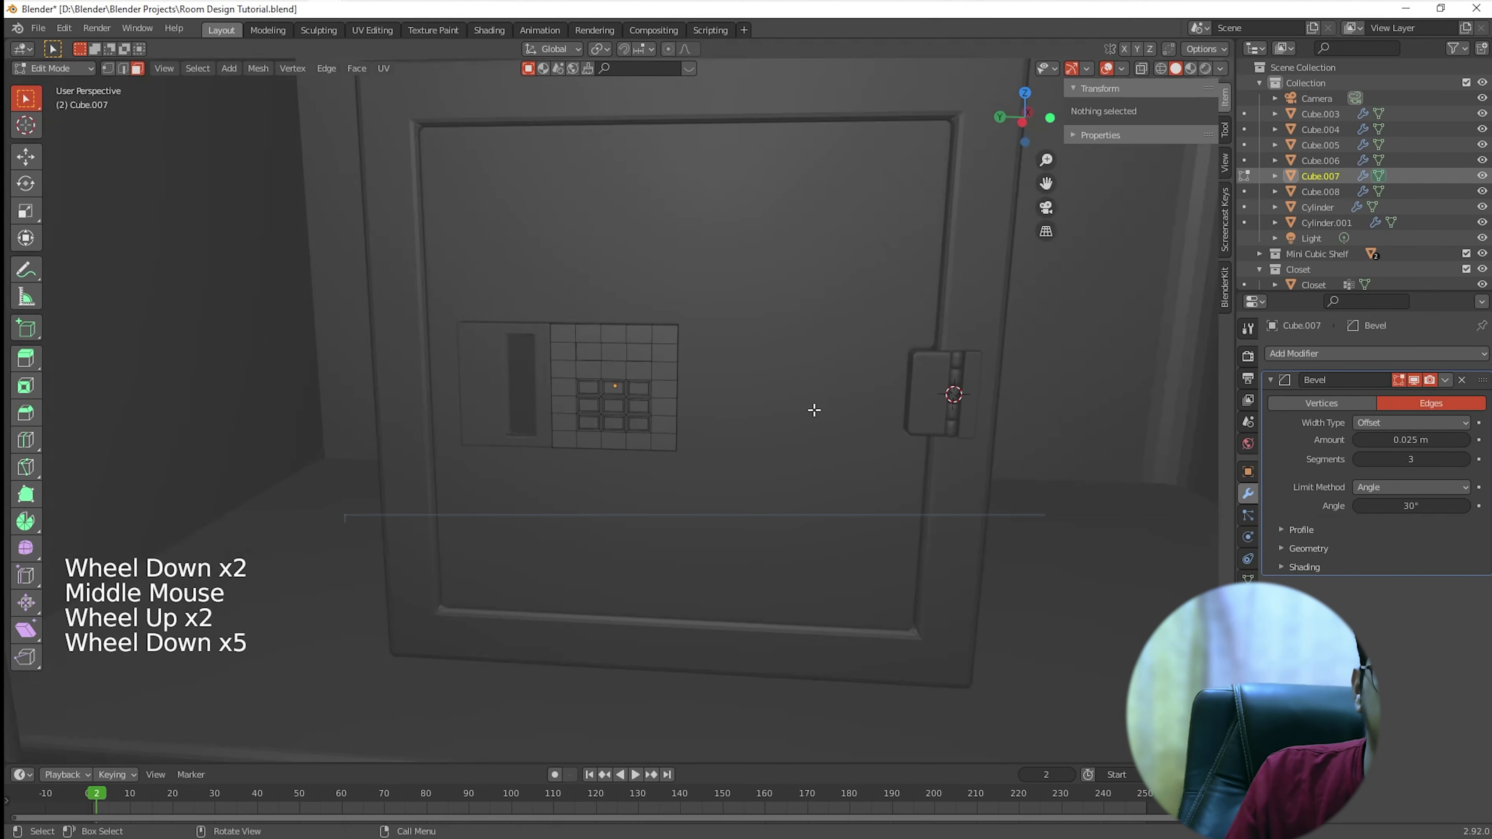
Step: Delete the three back faces of the display recess above the keys
scroll(706, 434, up, 7)
middle_drag(706, 433, 649, 433)
click(550, 206)
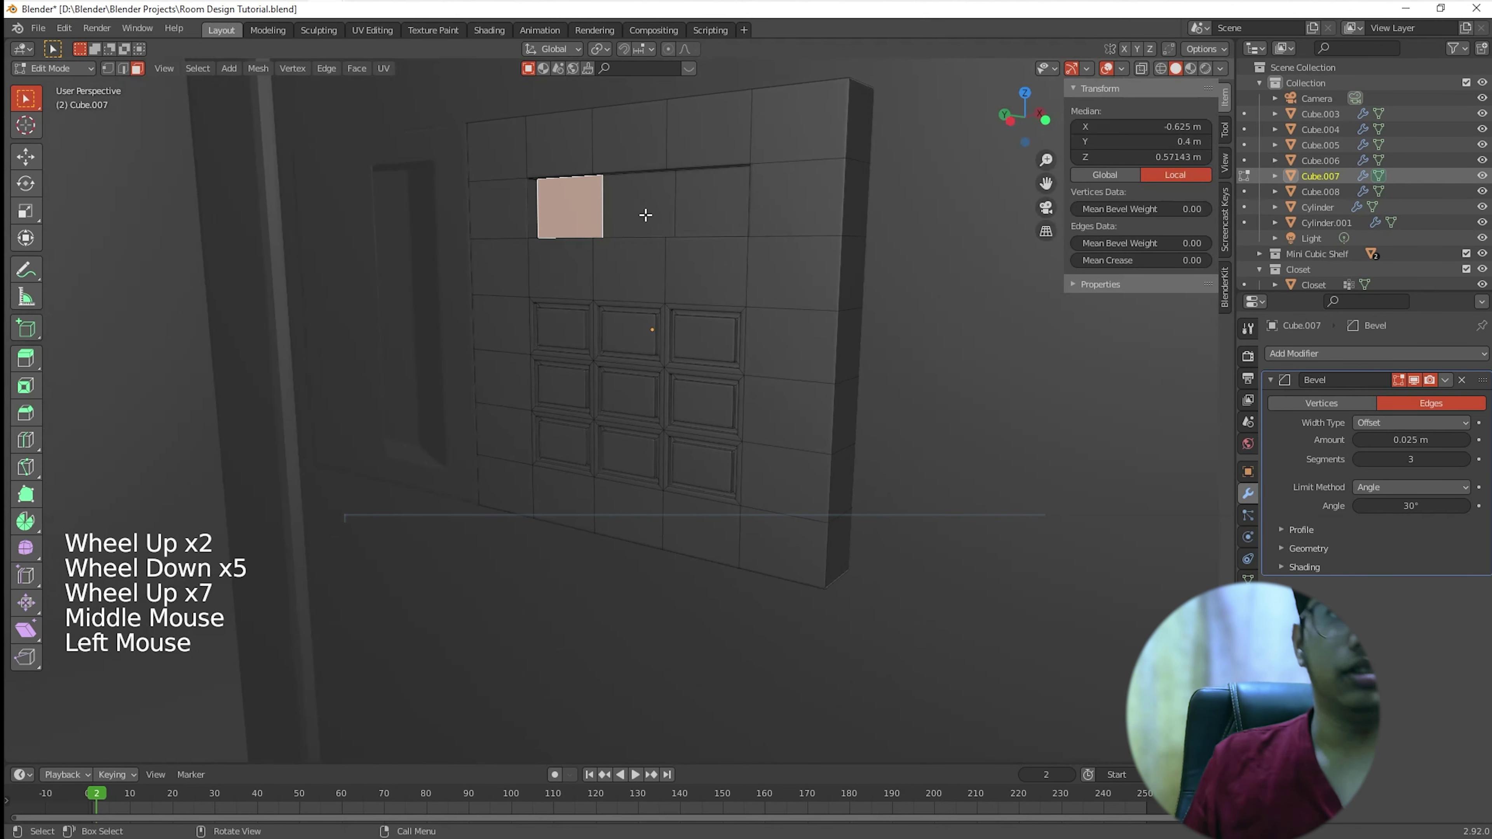
shift+click(643, 220)
shift+click(710, 217)
middle_drag(710, 218, 676, 481)
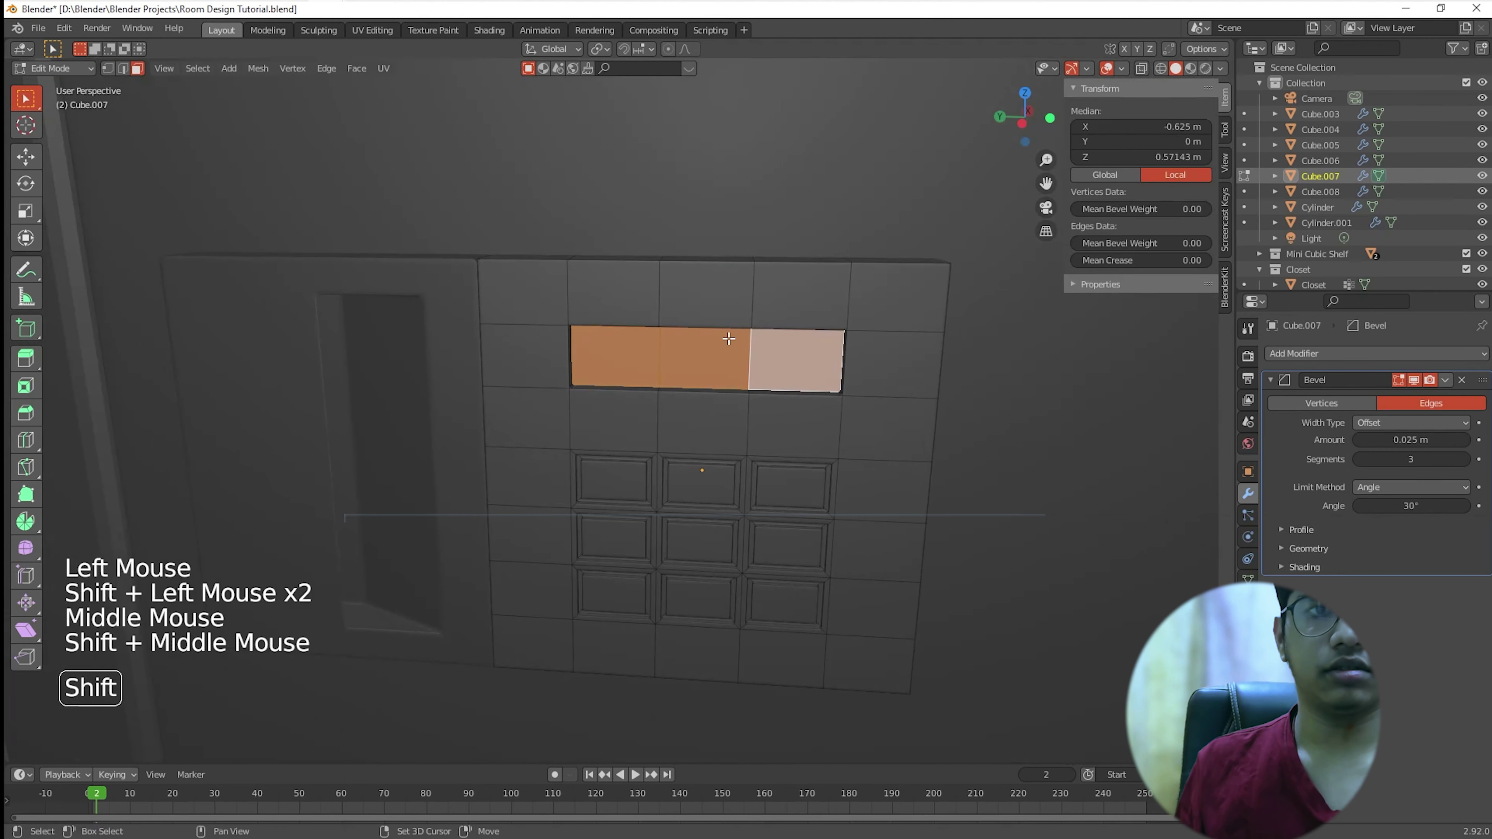
shift+click(708, 346)
shift+click(689, 383)
shift+middle_drag(611, 434, 592, 351)
scroll(589, 403, up, 2)
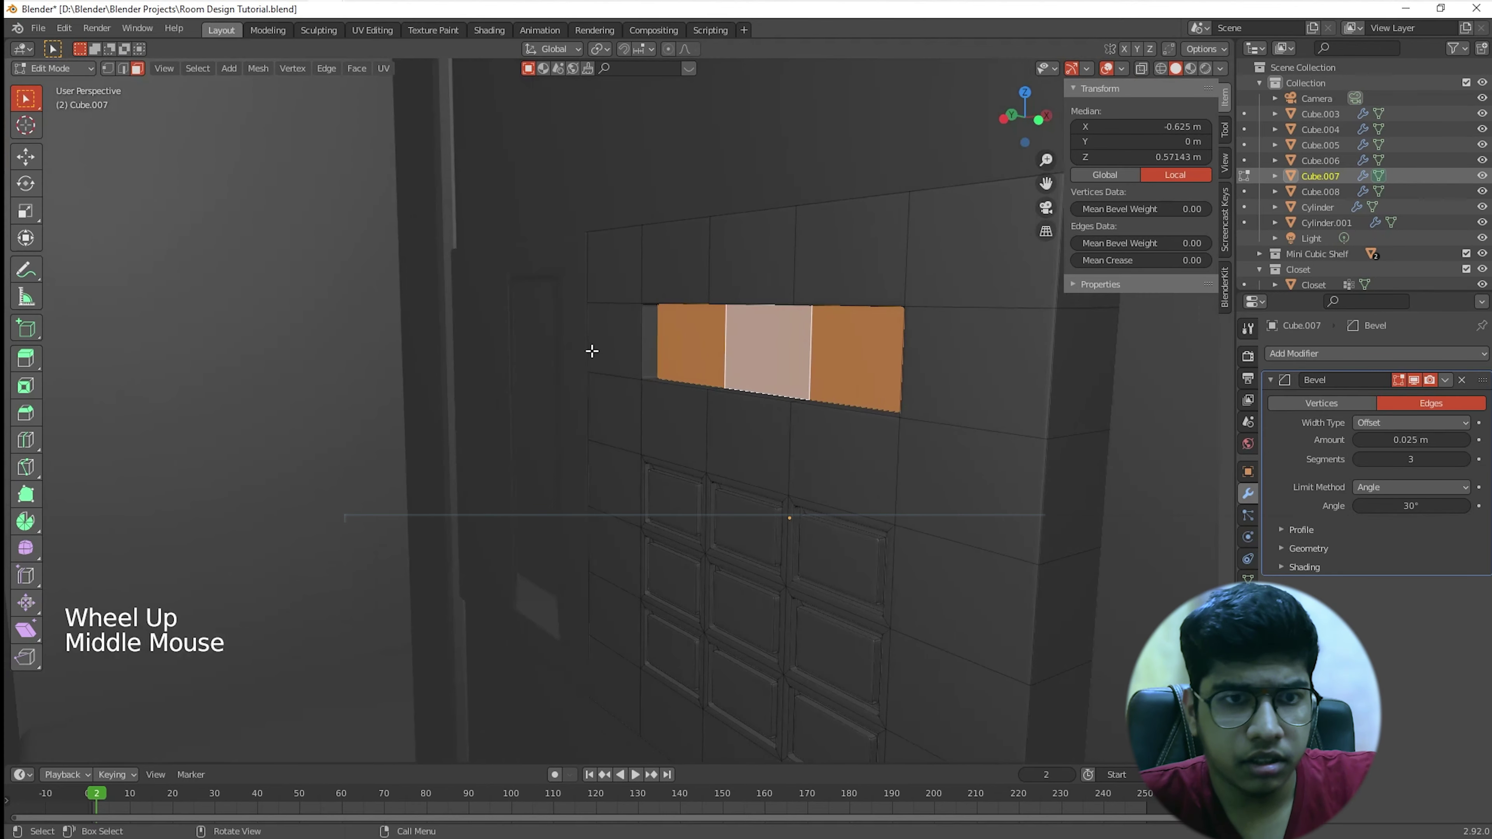
right_click(724, 356)
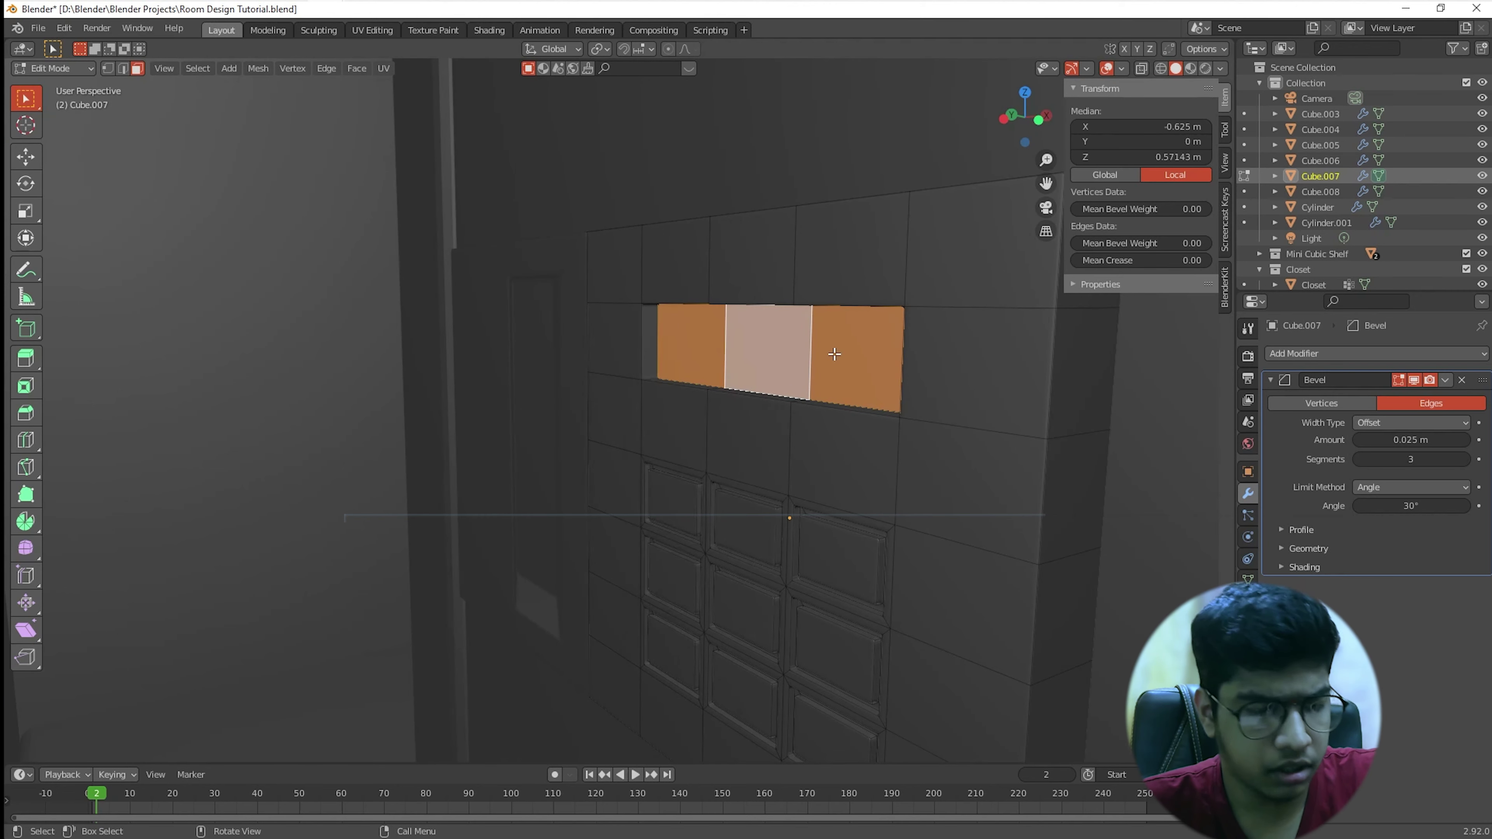
key(x)
click(787, 389)
Step: Select the edge loop around the recess's open back and fill it with a single face
middle_drag(746, 383, 668, 357)
key(2)
click(677, 323)
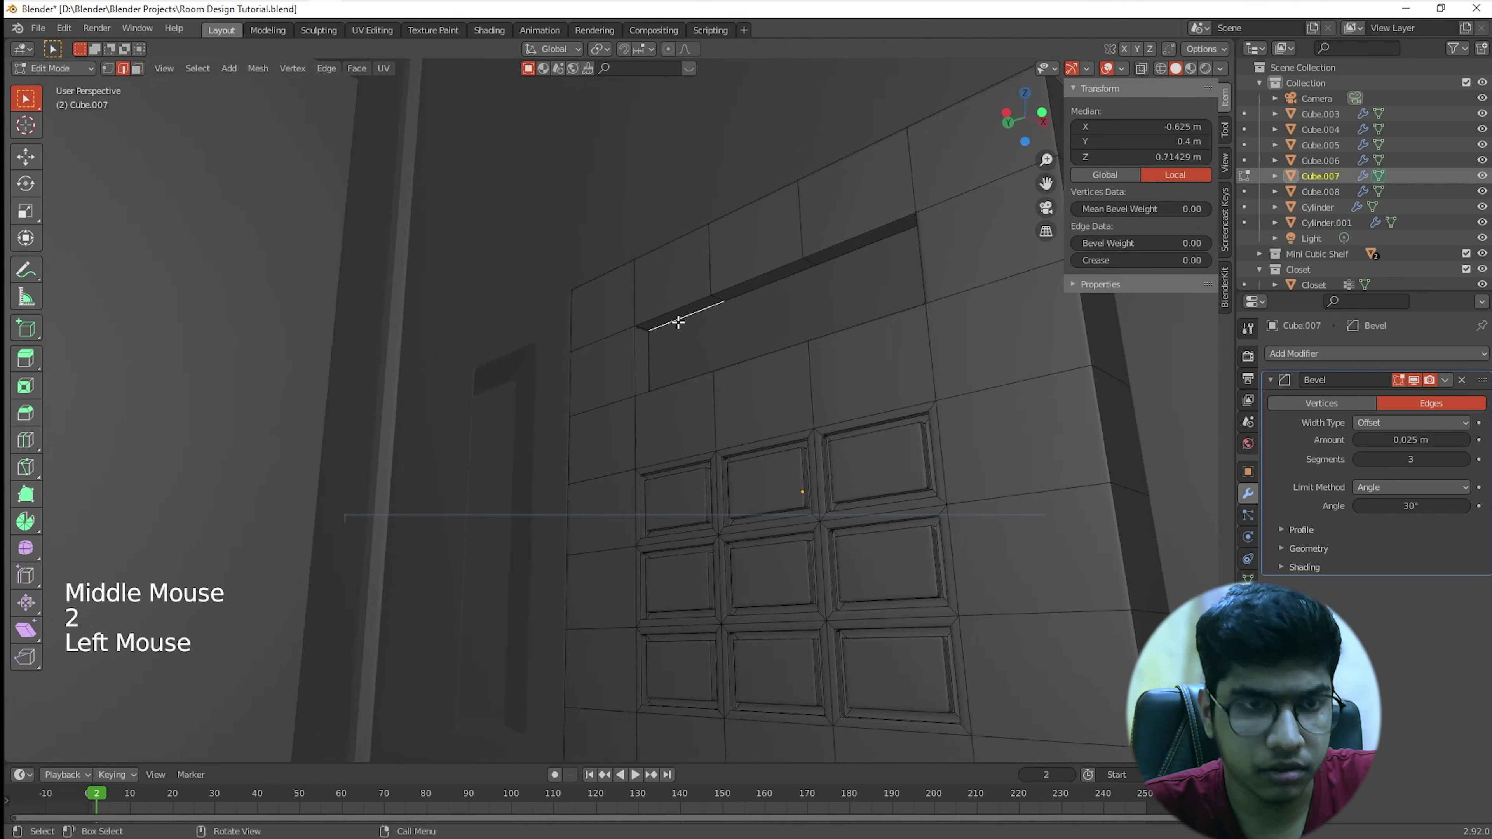
alt+click(679, 322)
key(f)
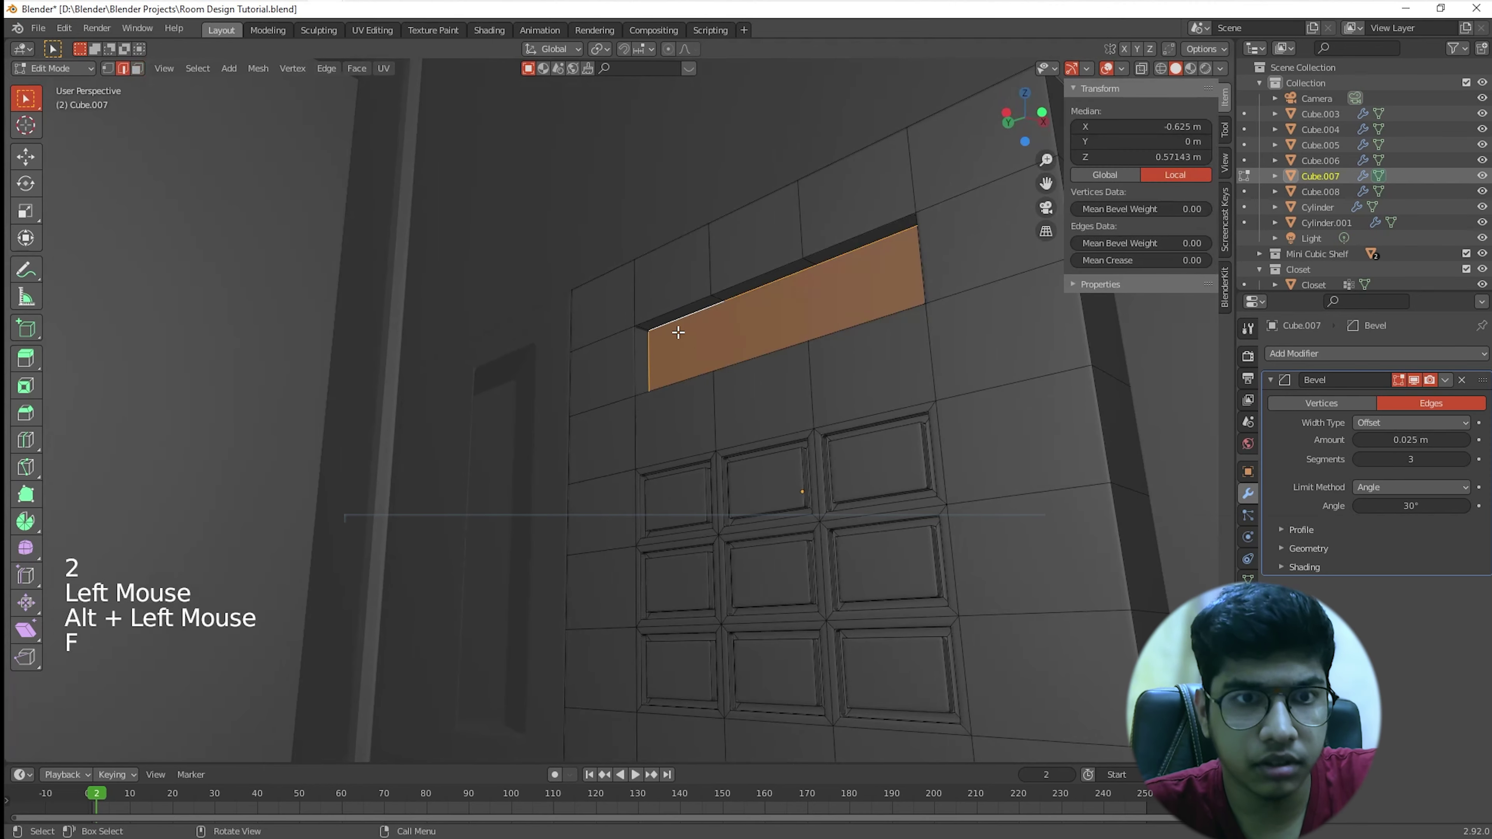
Step: Inset the display recess's single back face with a thickness of 0.025 m
middle_drag(677, 327, 700, 446)
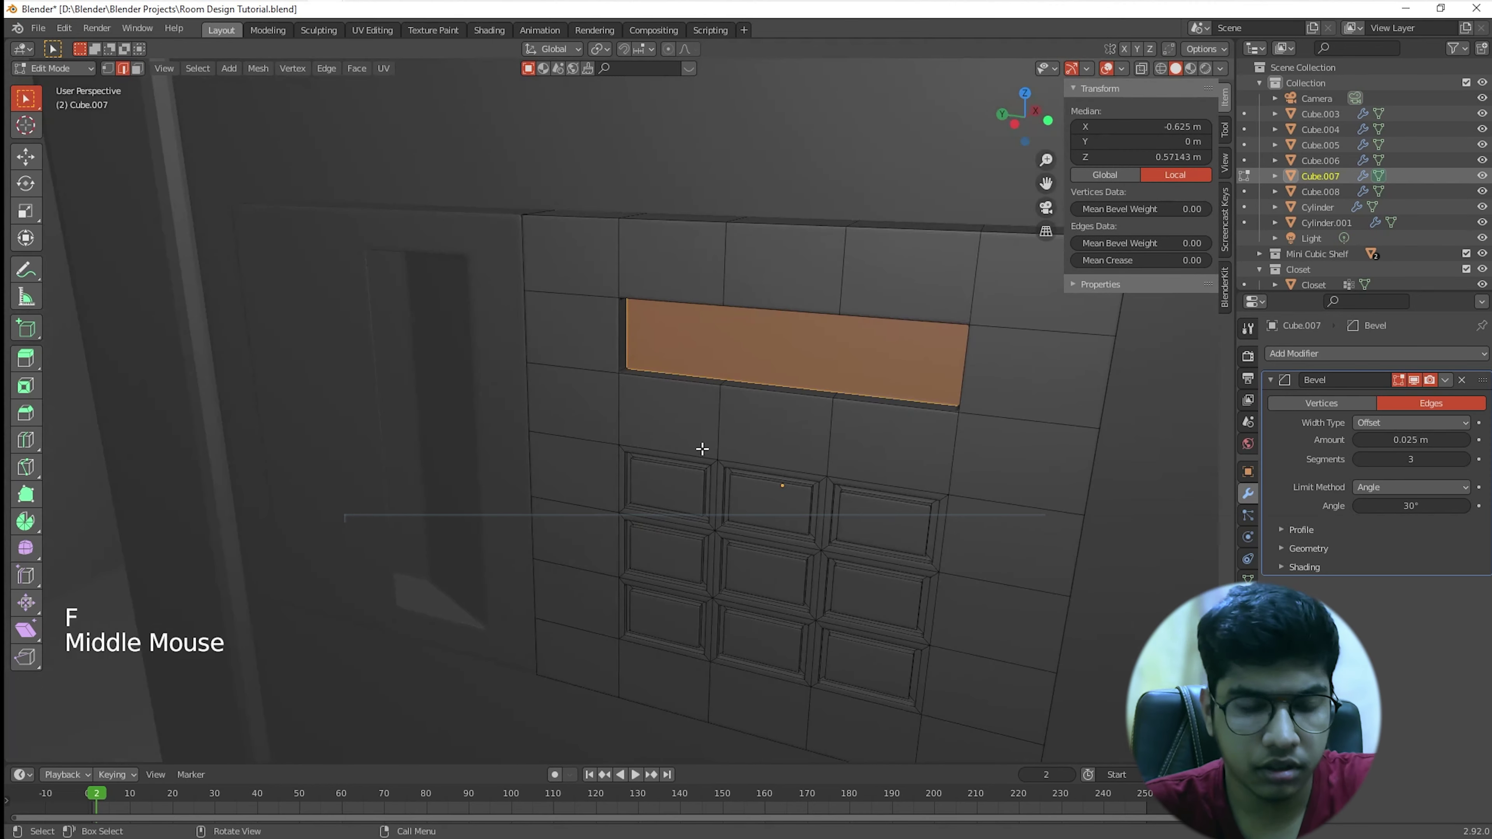
key(i)
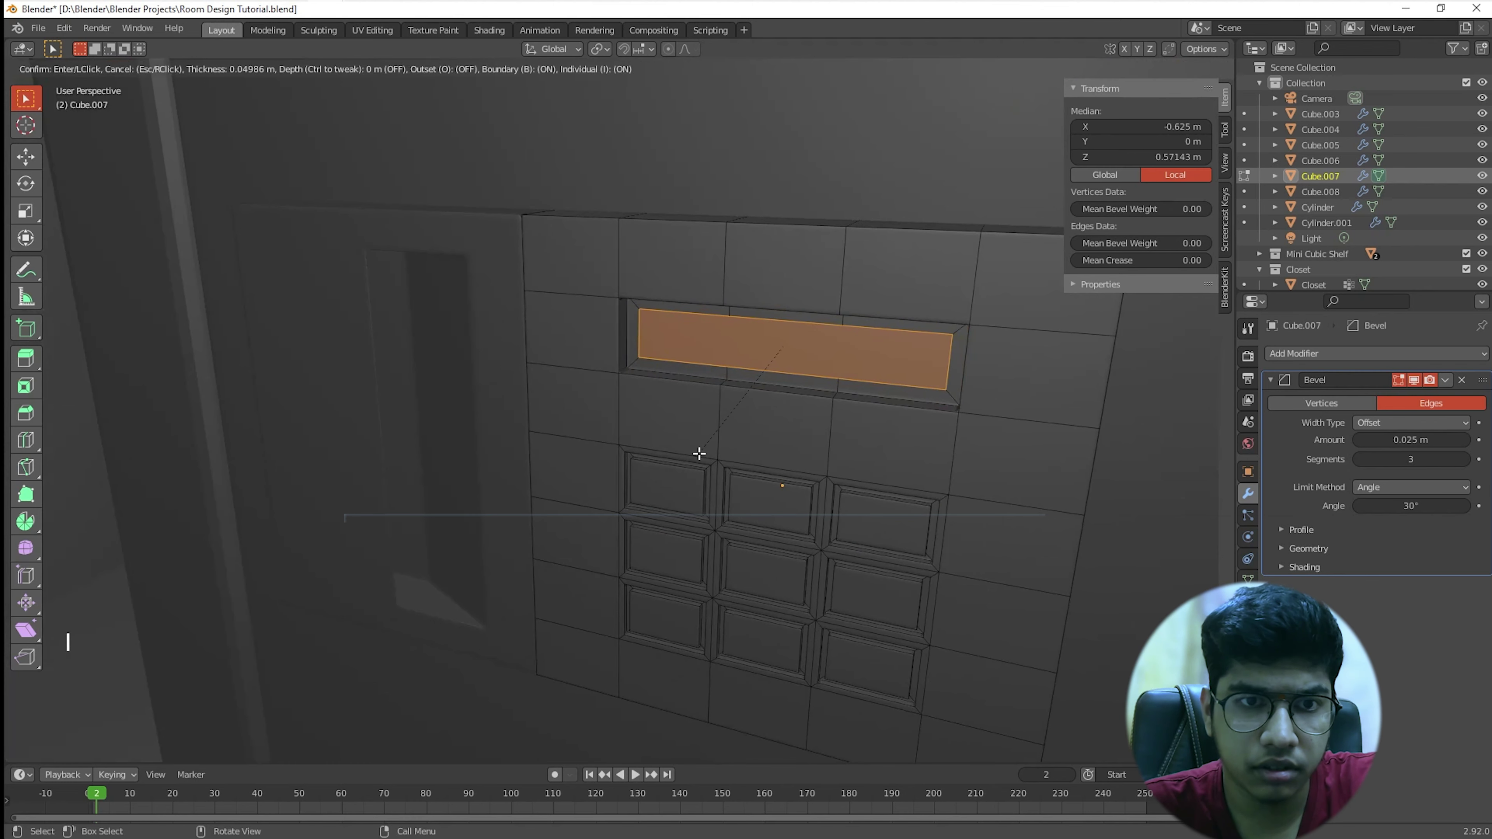
text(.1)
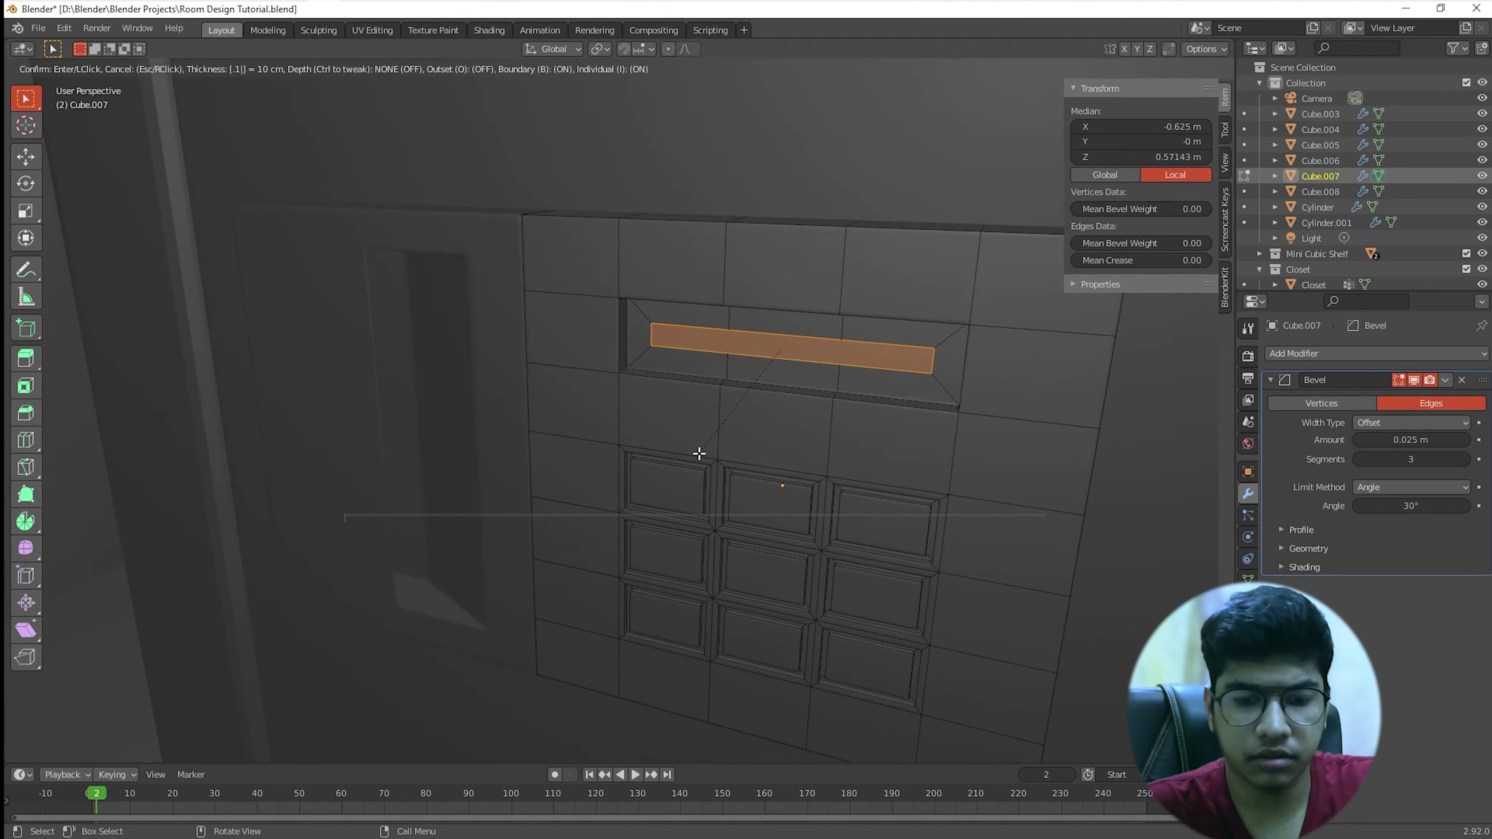
key(BackSpace)
text(0)
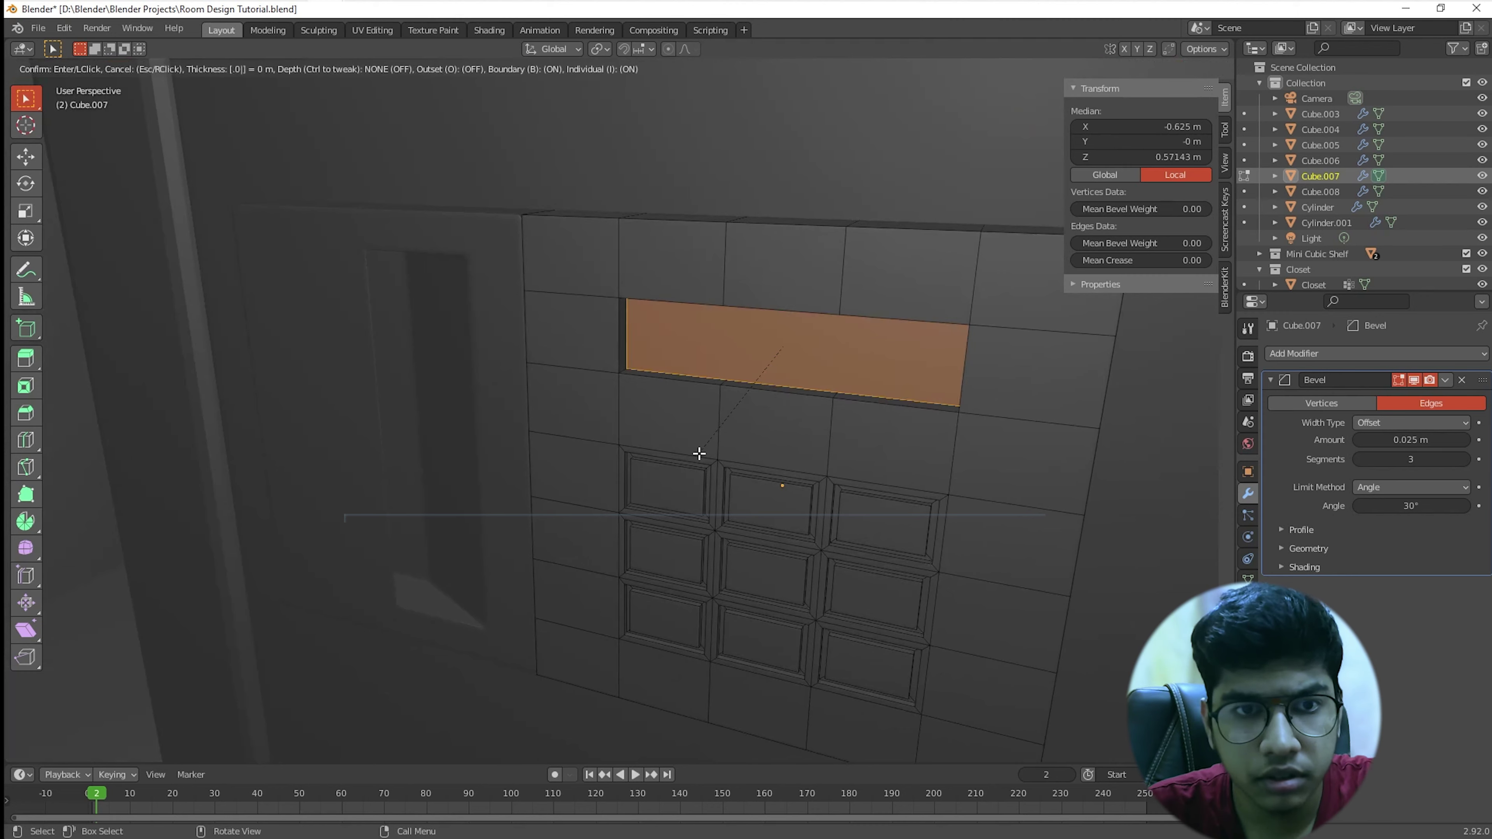
text(25)
key(Return)
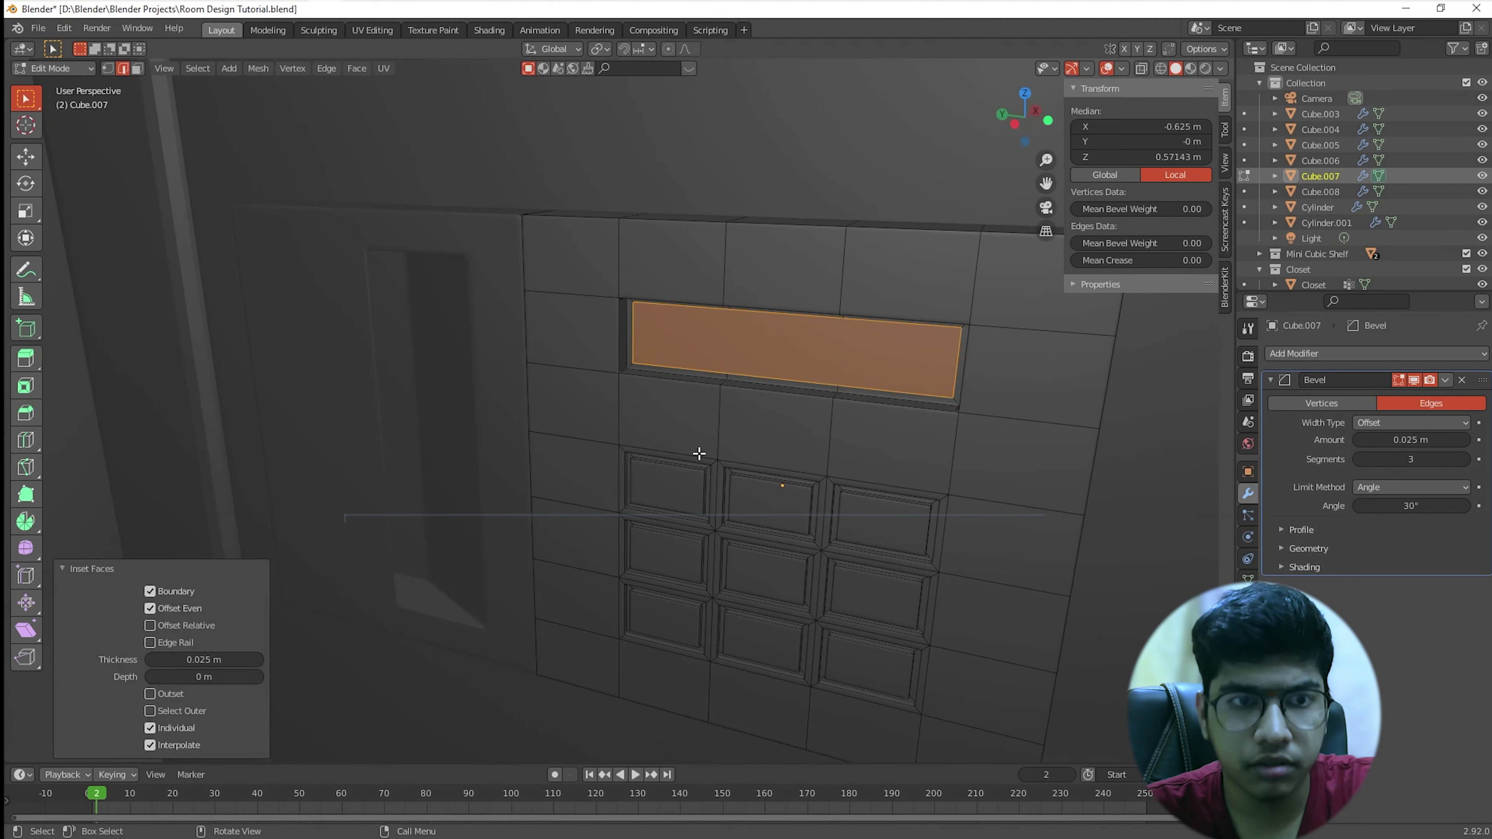
Step: Try extruding the inset display face outward by 0.0025 m, and undo the extrusion
middle_drag(594, 380, 550, 360)
scroll(646, 470, up, 2)
middle_drag(646, 469, 629, 470)
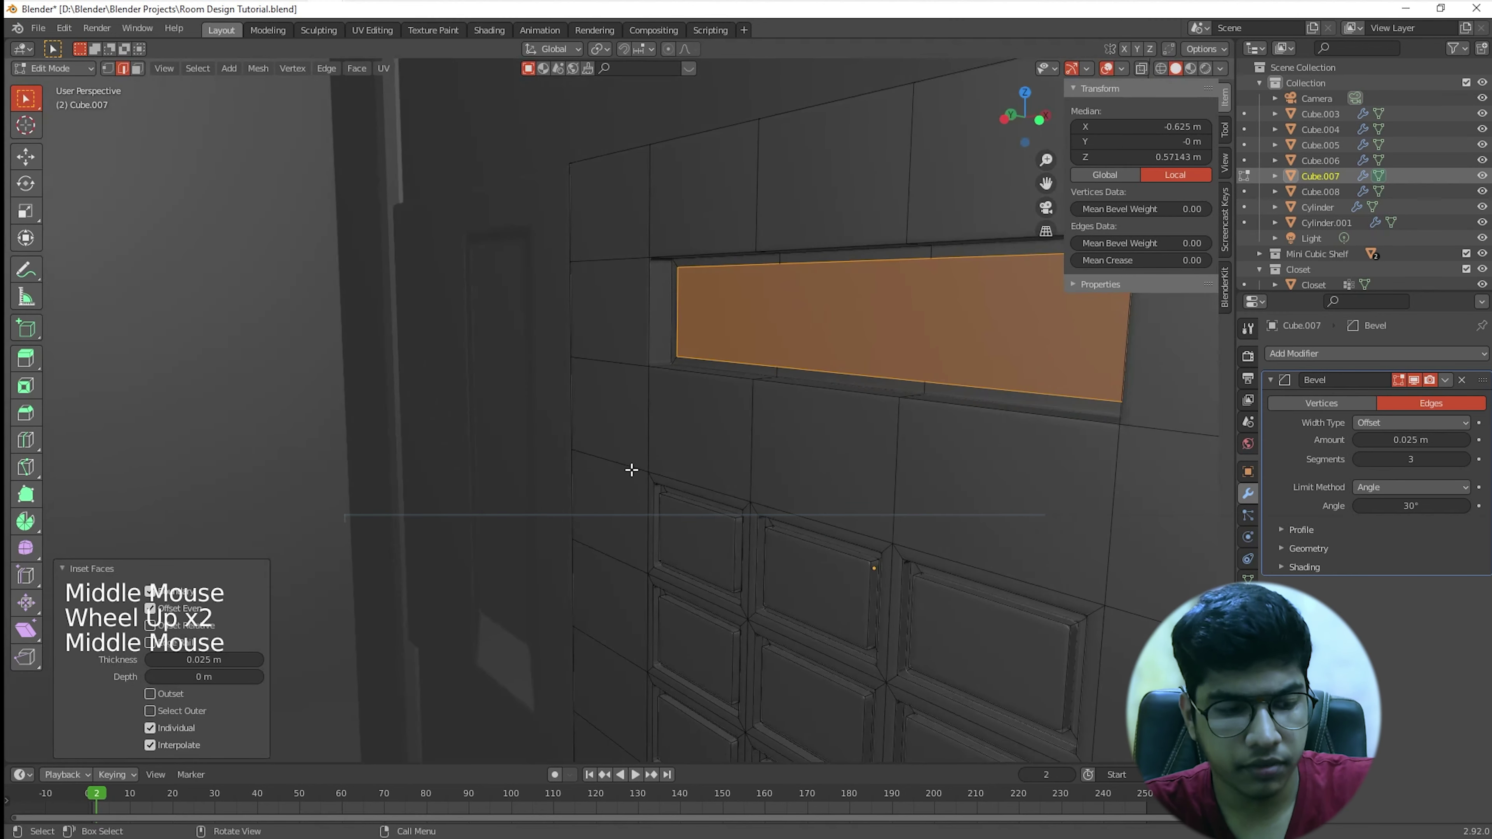
key(e)
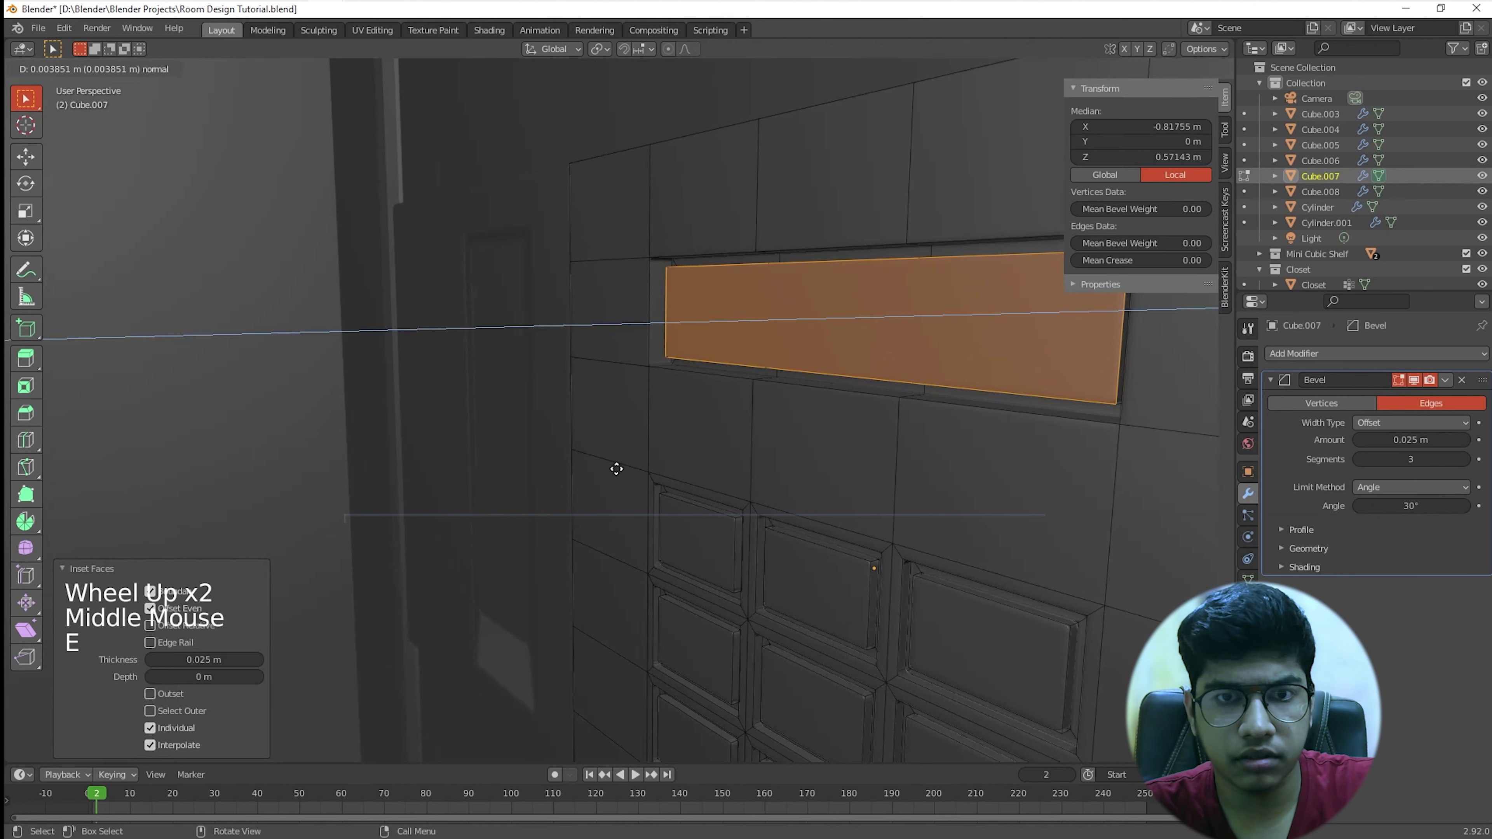
text(.1)
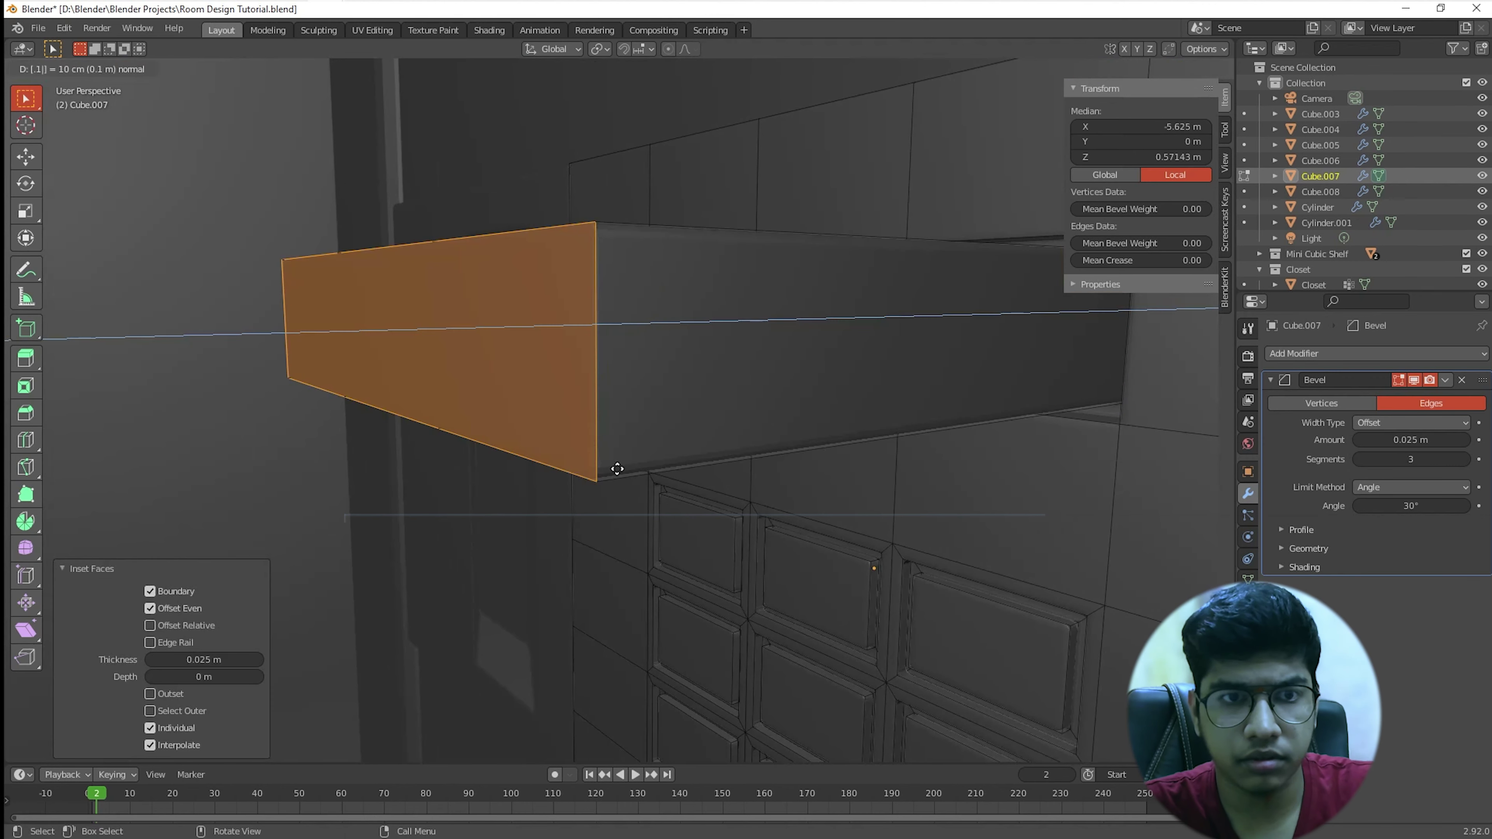
key(BackSpace)
text(01)
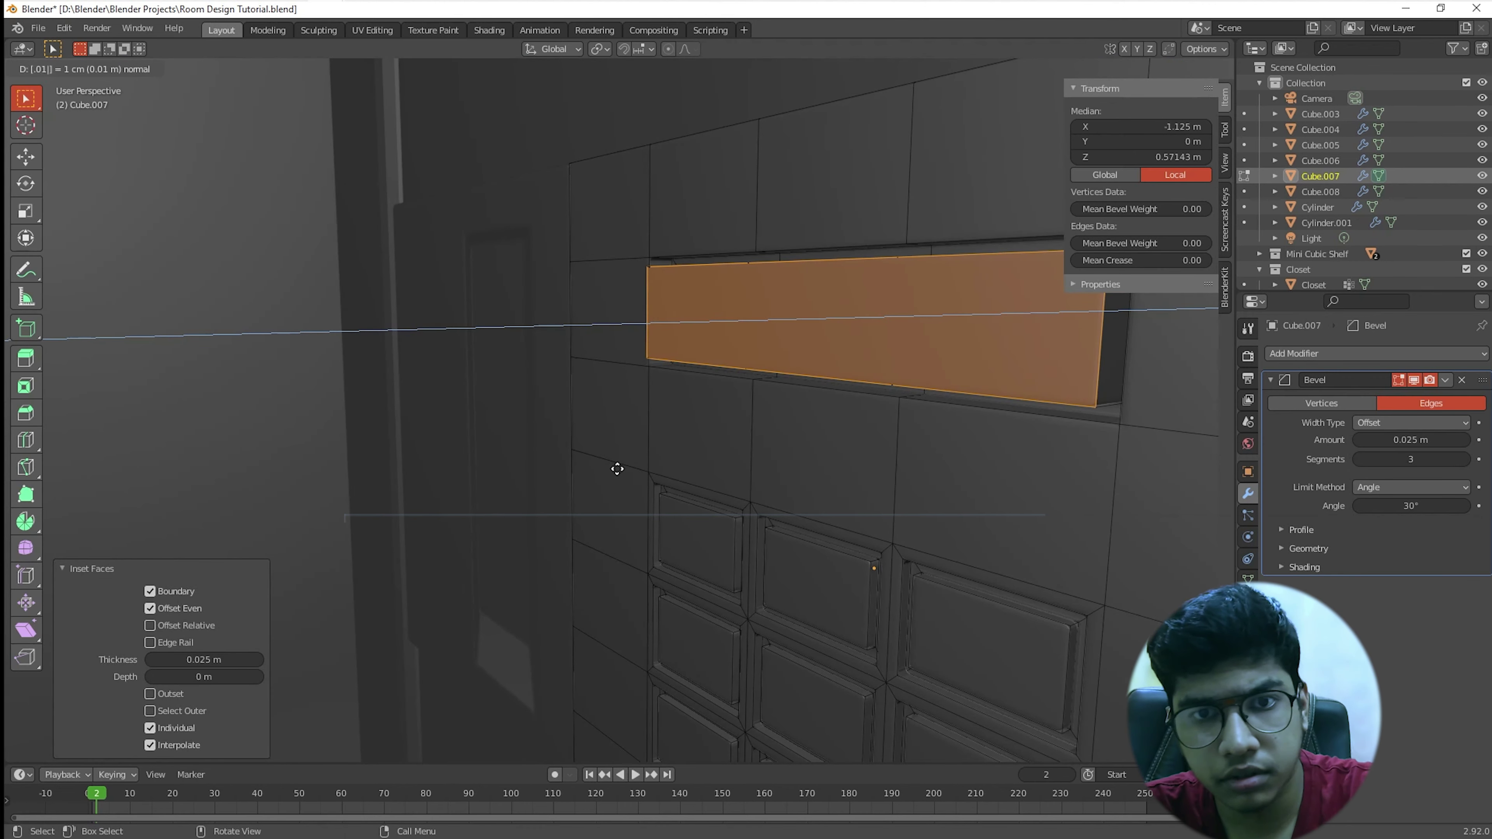
key(BackSpace)
text(025)
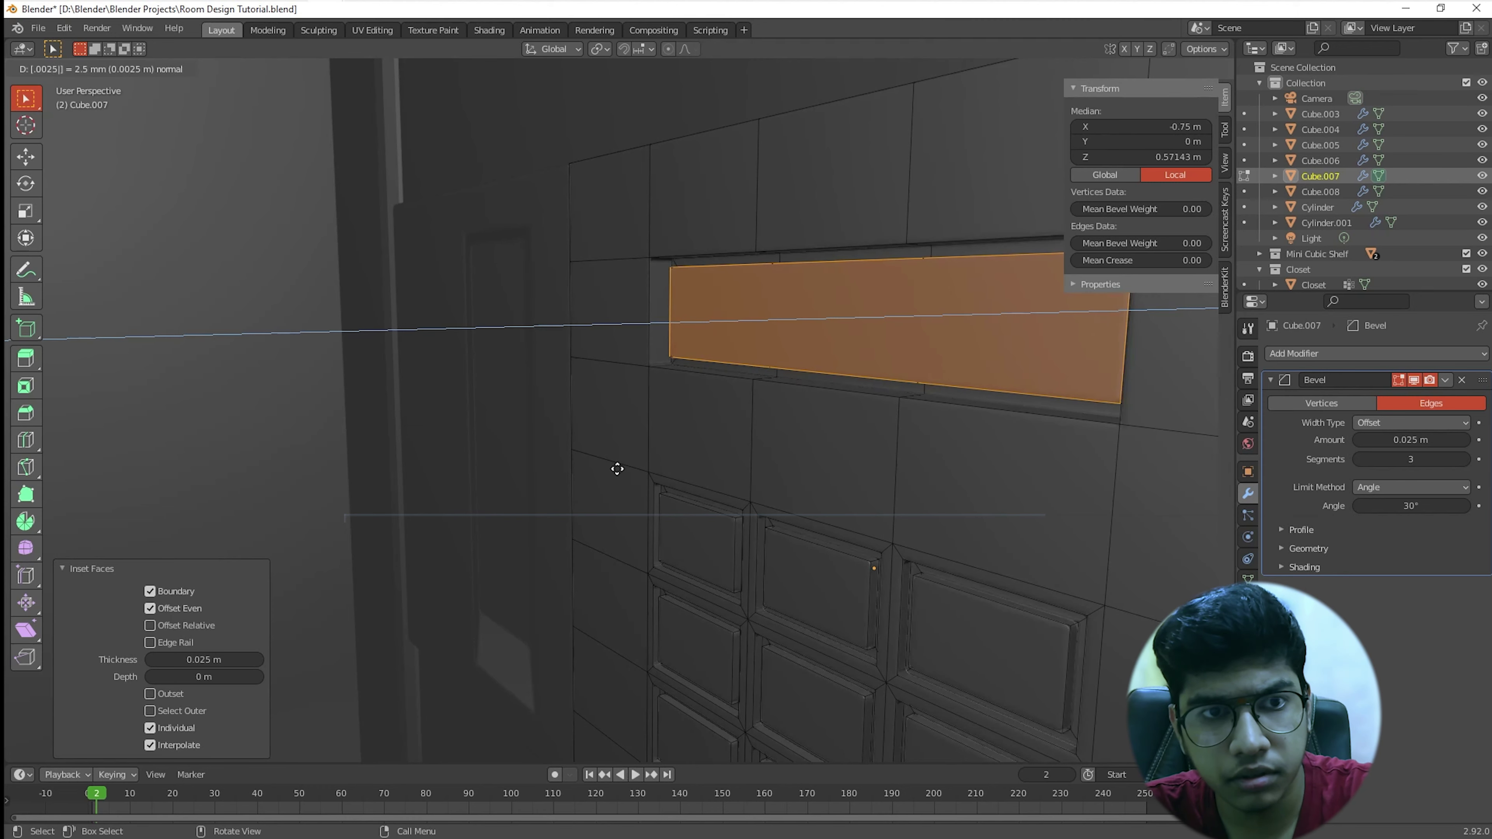
key(Return)
click(617, 469)
scroll(616, 469, down, 2)
scroll(617, 469, up, 1)
mouse_move(616, 468)
middle_down()
mouse_move(566, 474)
mouse_move(812, 474)
mouse_move(586, 487)
mouse_move(605, 483)
middle_up()
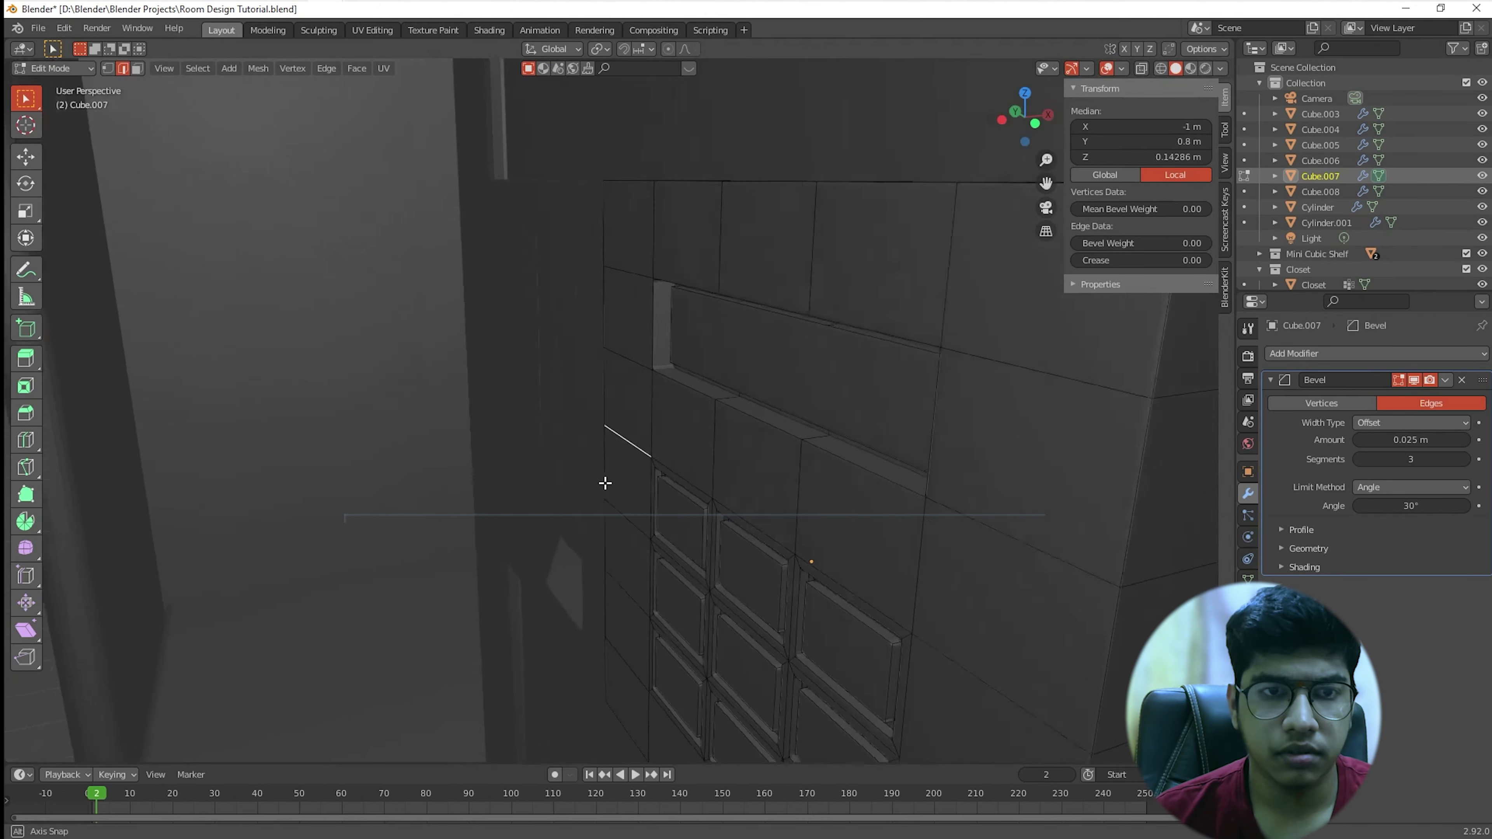
key(ctrl+z)
key(ctrl+z)
Step: Select all the narrow border faces framing the inset display above the keypad
middle_drag(823, 353, 875, 352)
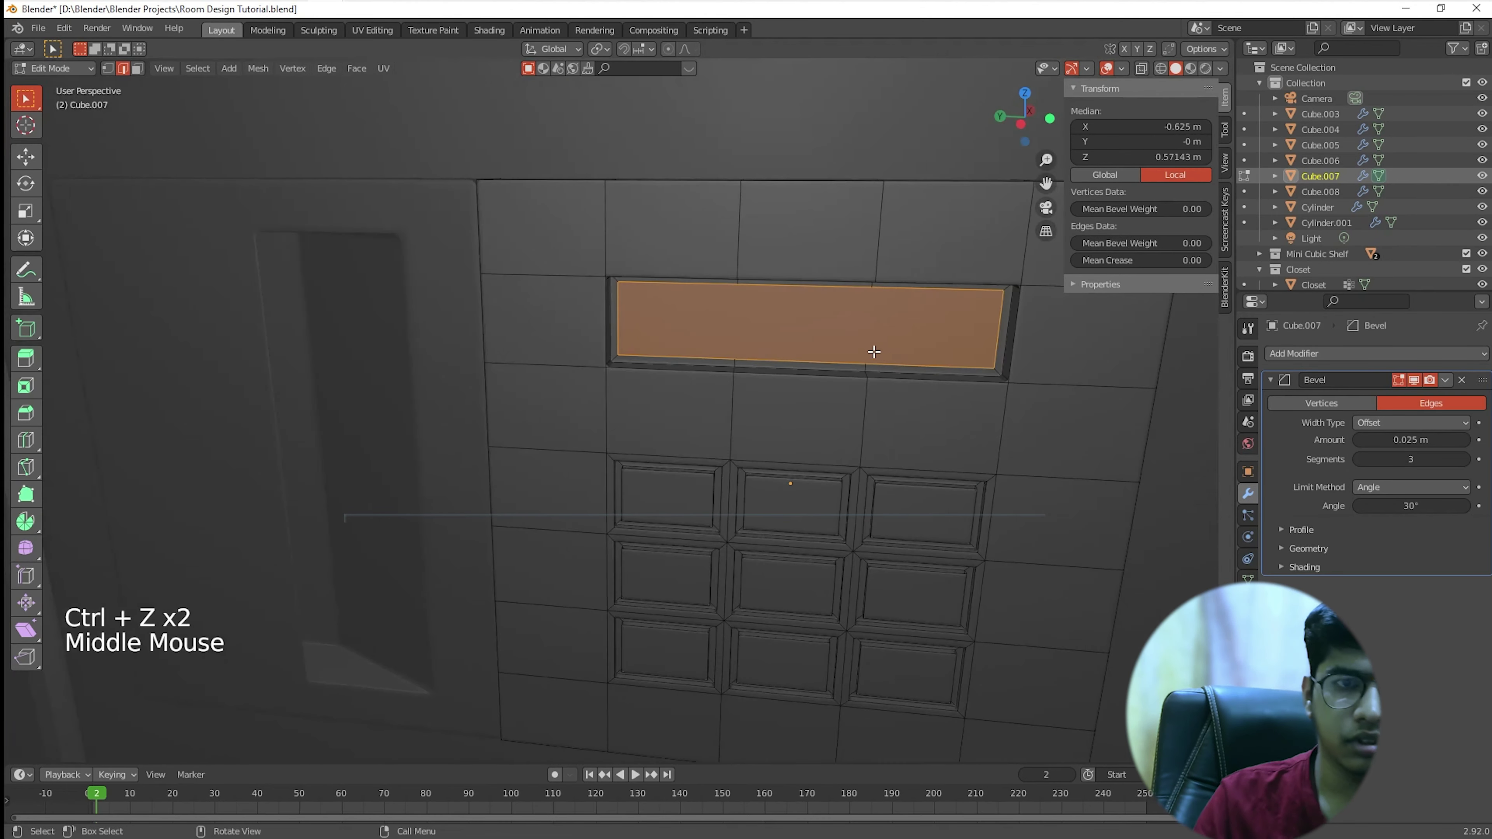
scroll(874, 352, up, 3)
shift+middle_drag(779, 290, 549, 280)
click(531, 347)
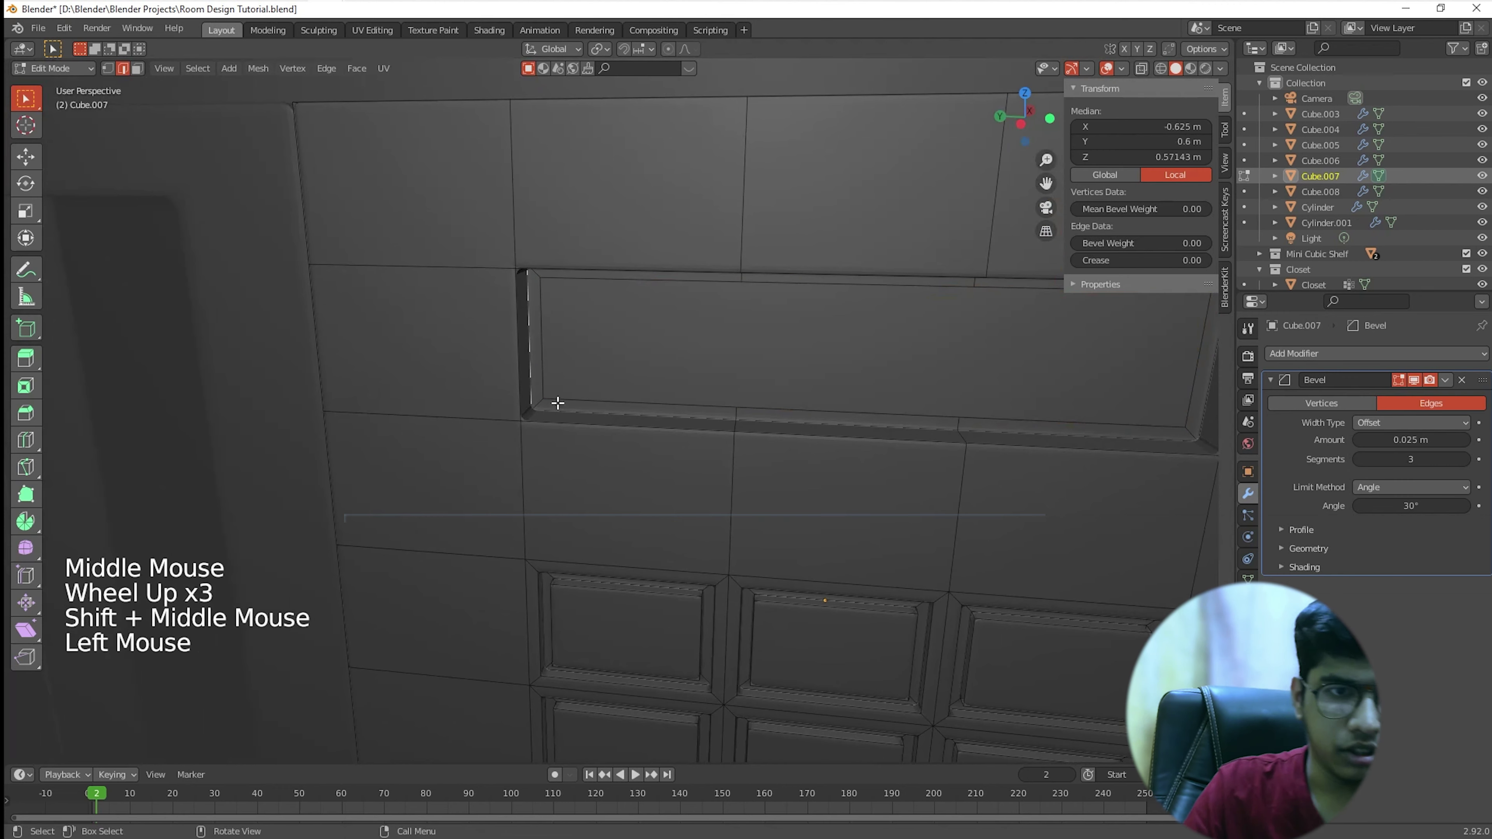
click(541, 363)
key(3)
click(538, 361)
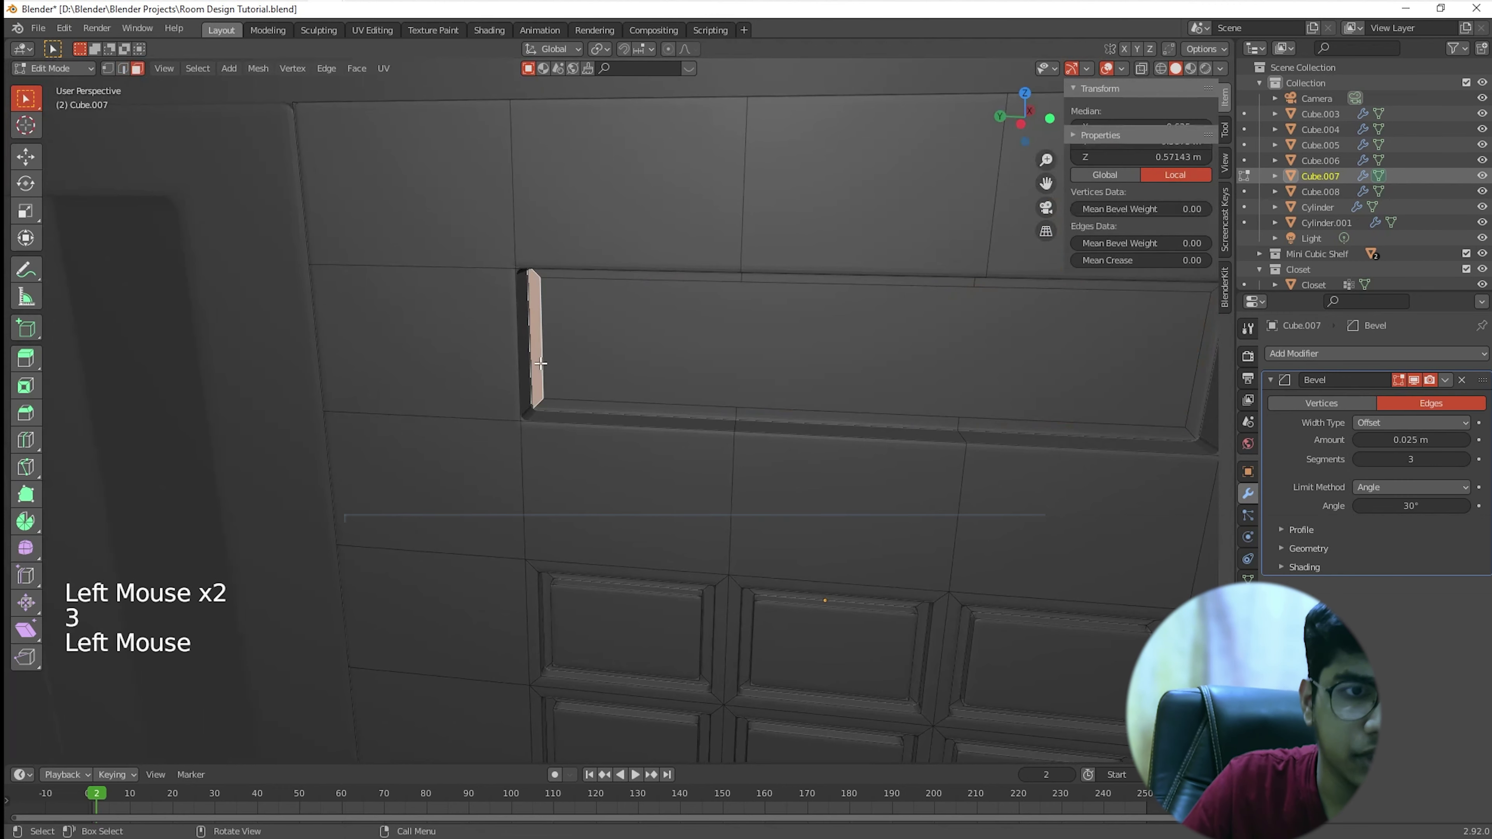
shift+click(596, 407)
shift+click(772, 417)
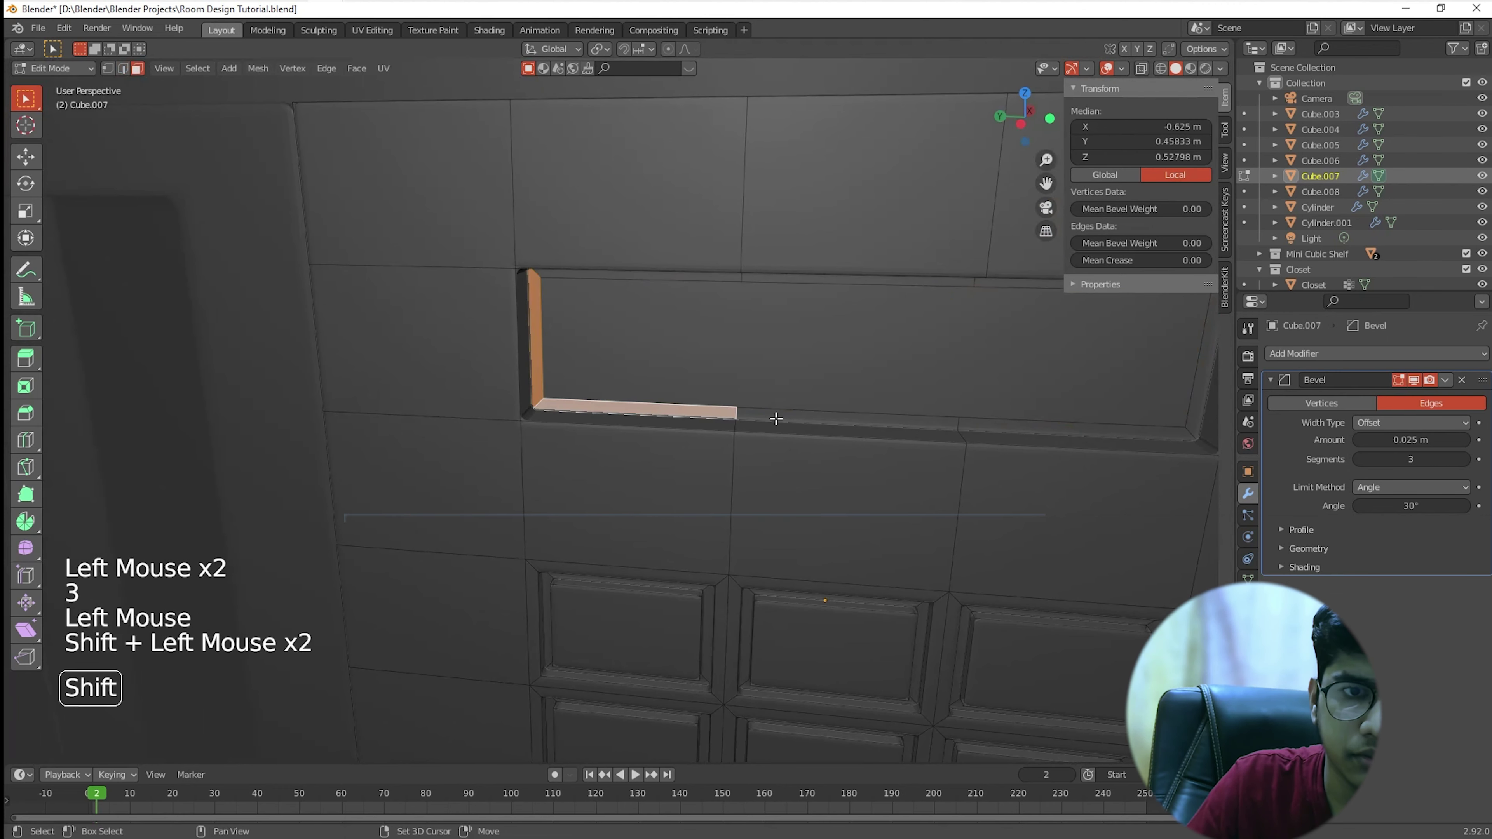
shift+click(1033, 423)
shift+middle_drag(1149, 401, 1011, 400)
shift+click(1061, 368)
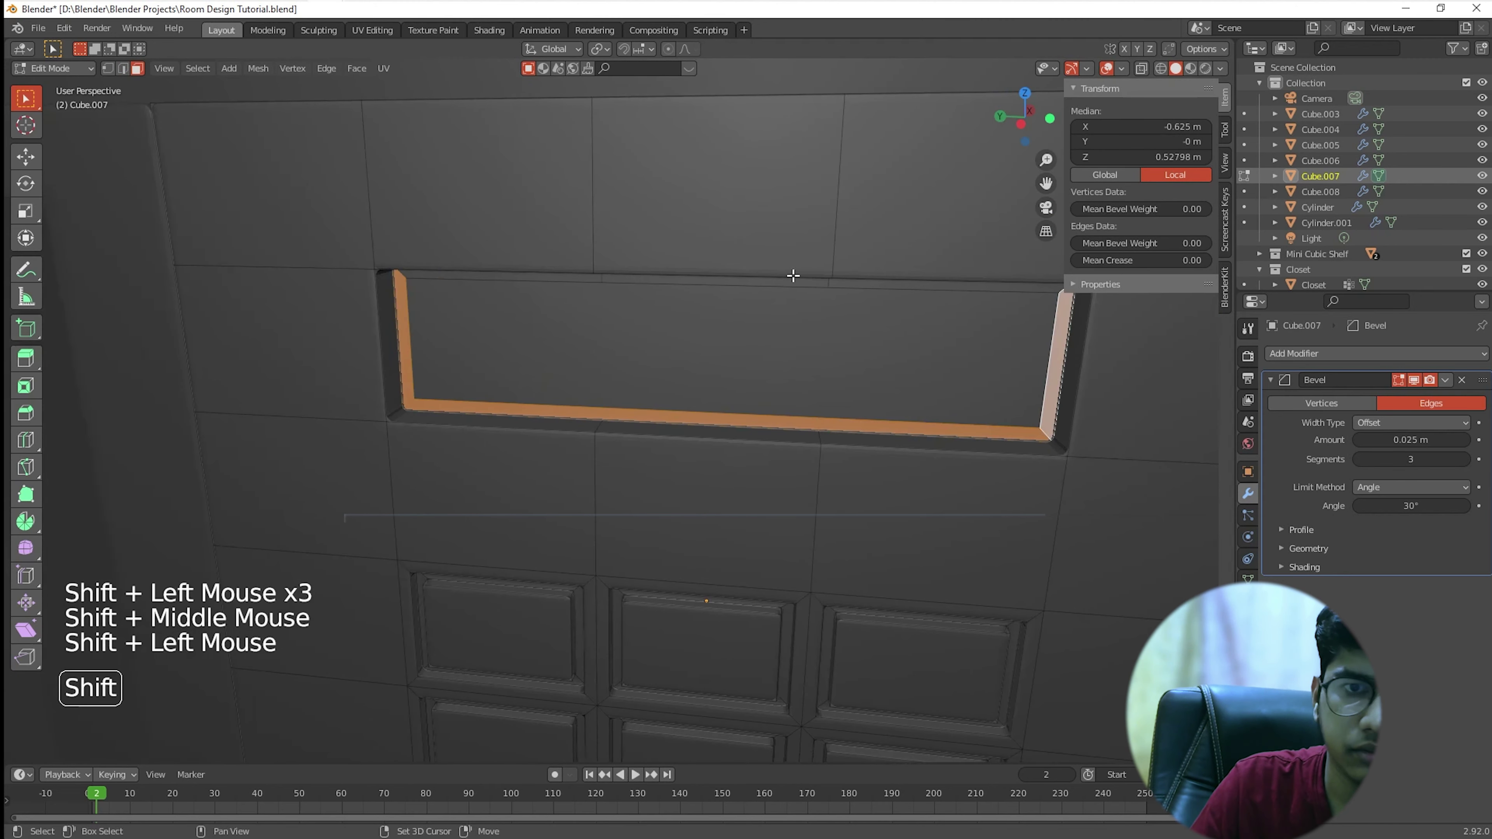
ctrl+click(541, 279)
Step: Try extruding the display's border faces outward freehand by about 0.003 m, and undo the extrusion
middle_drag(542, 281, 489, 310)
key(e)
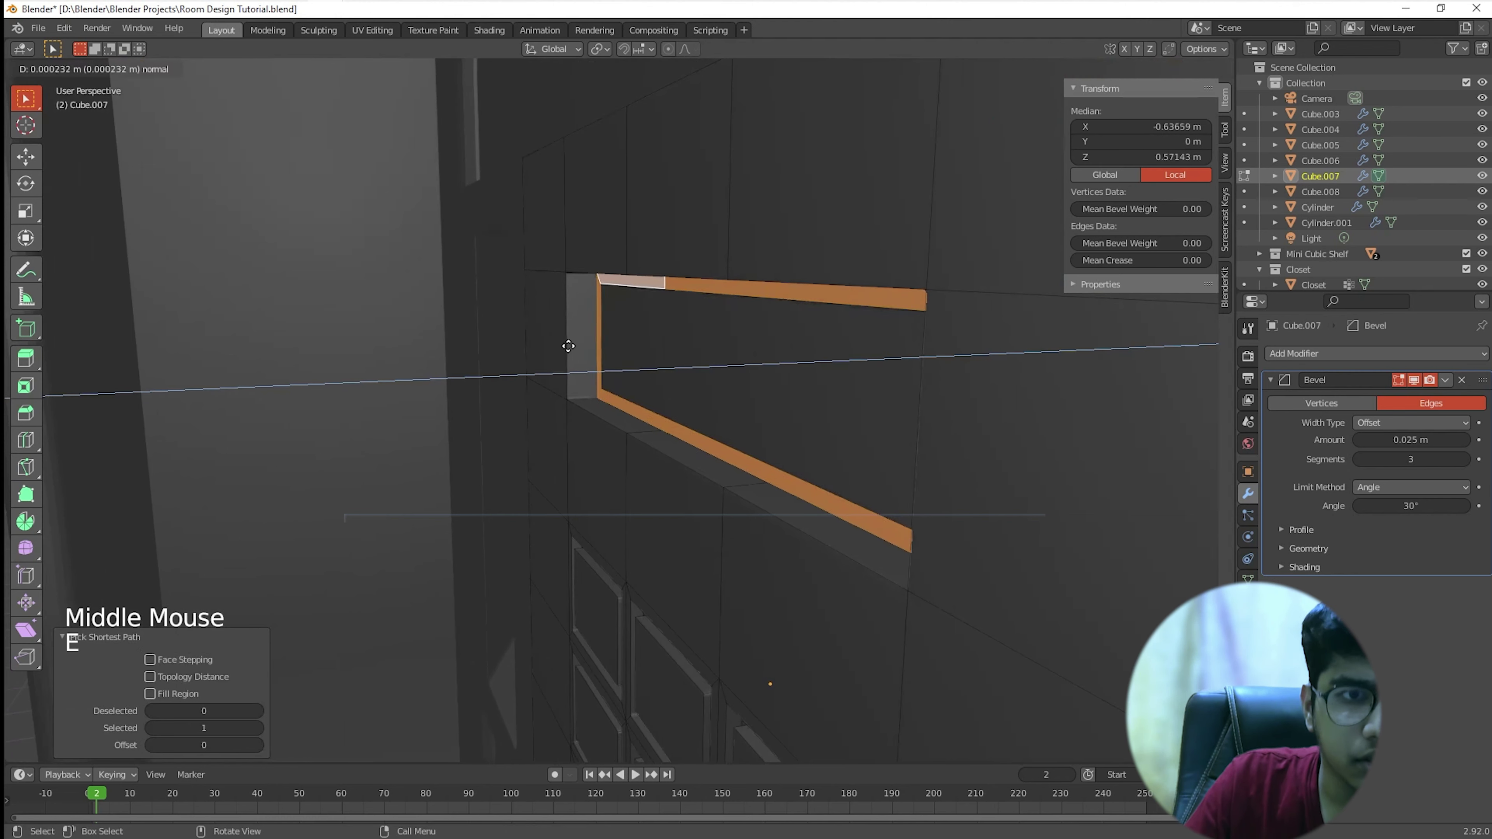
click(559, 346)
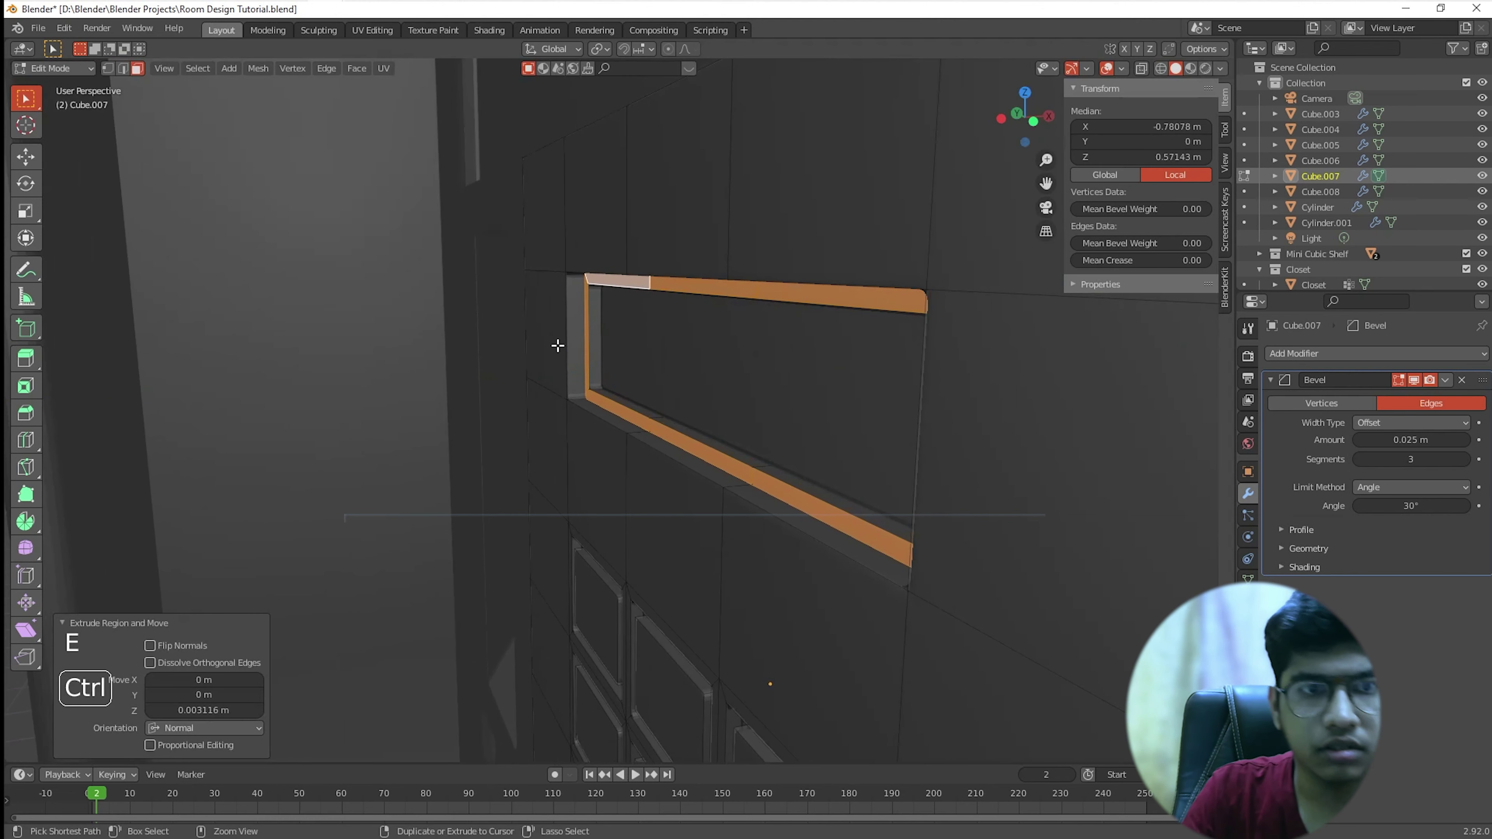
key(ctrl+z)
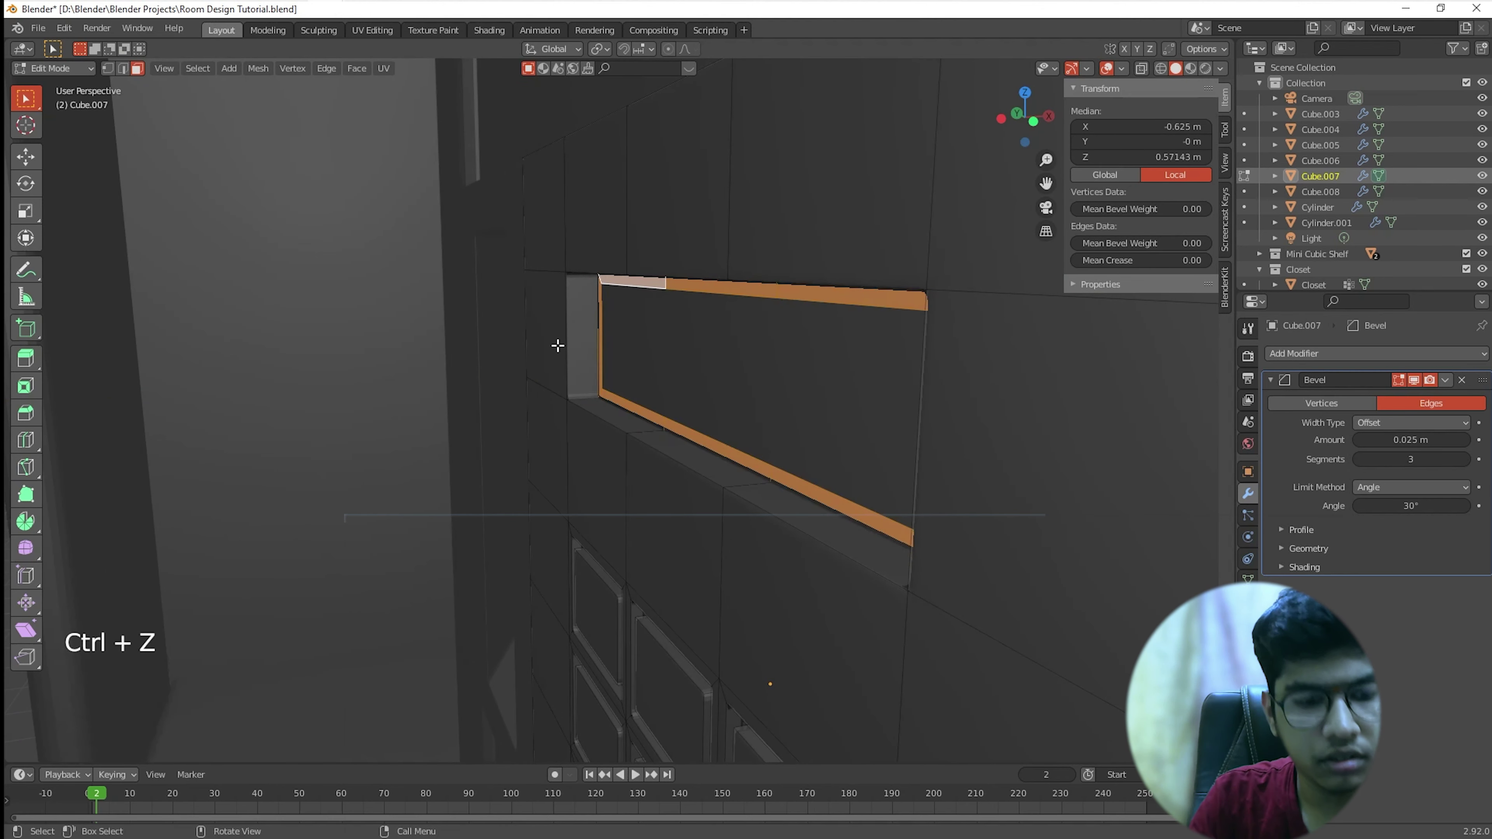
key(g)
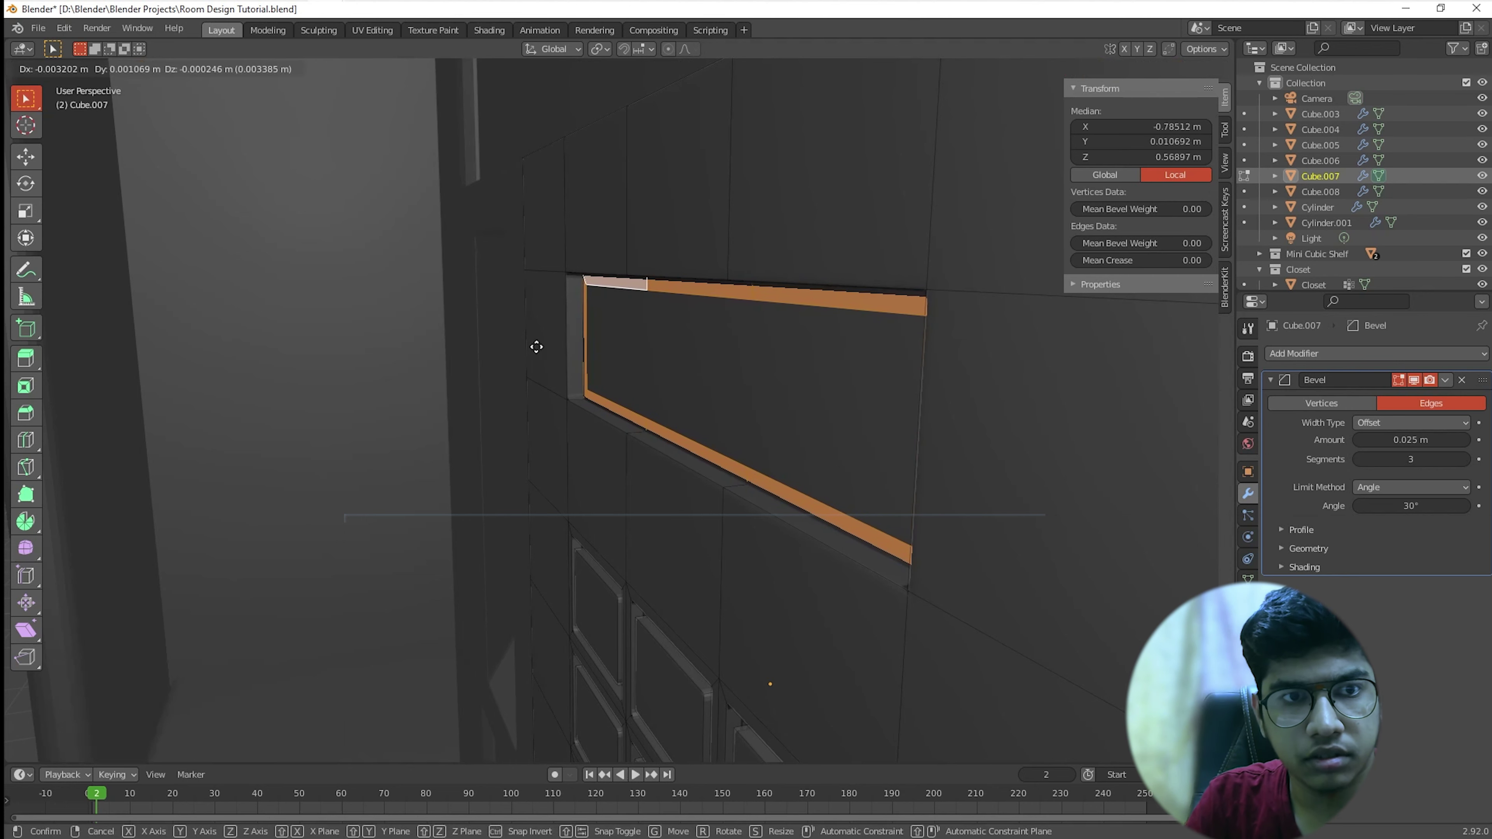
key(Escape)
key(e)
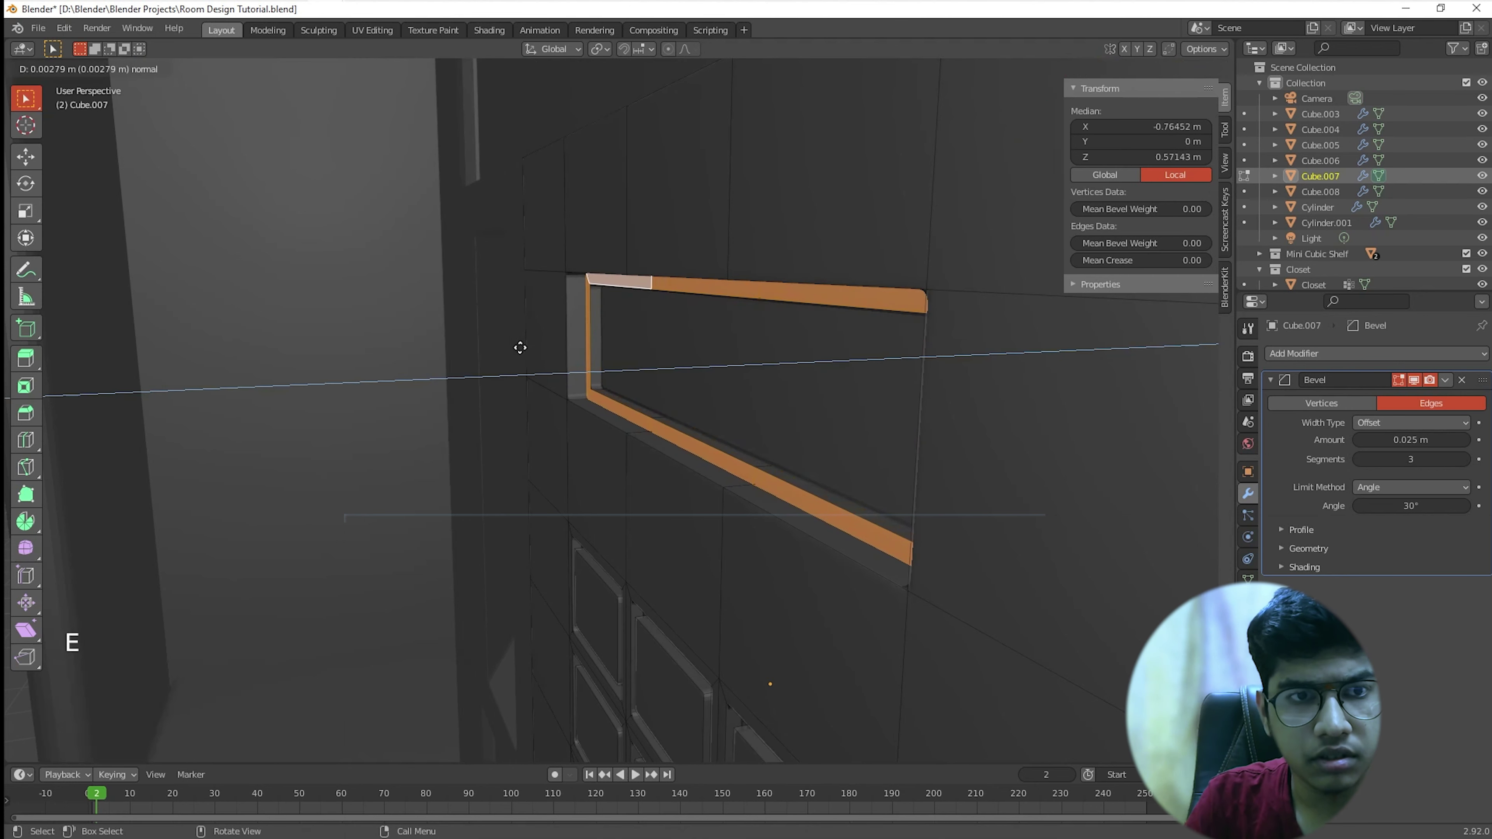
click(533, 362)
middle_drag(533, 363, 660, 391)
key(ctrl+z)
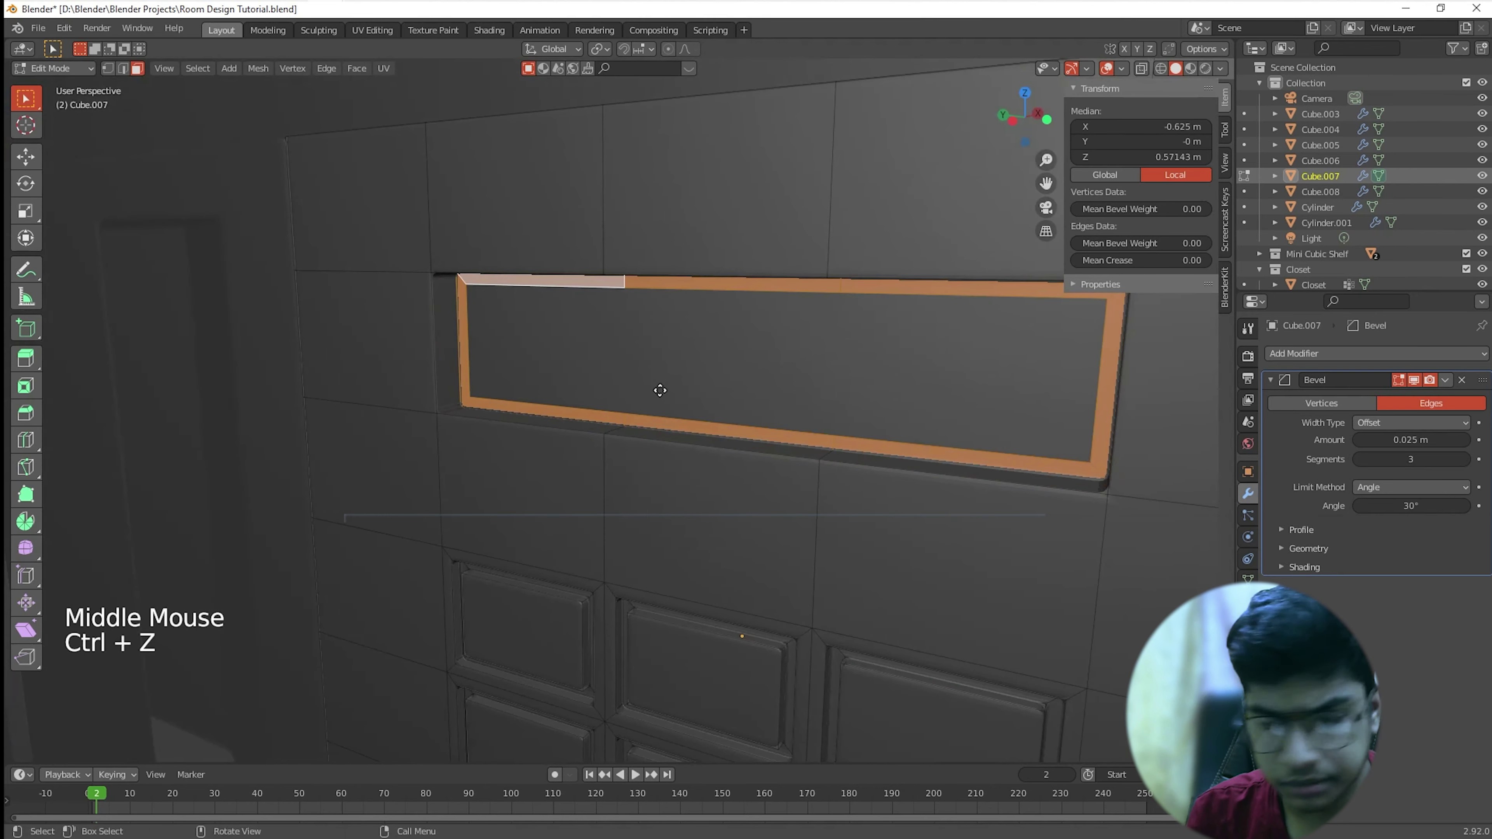
Step: Extrude the display's border faces outward by 0.004 m to form a raised frame
text(e.01)
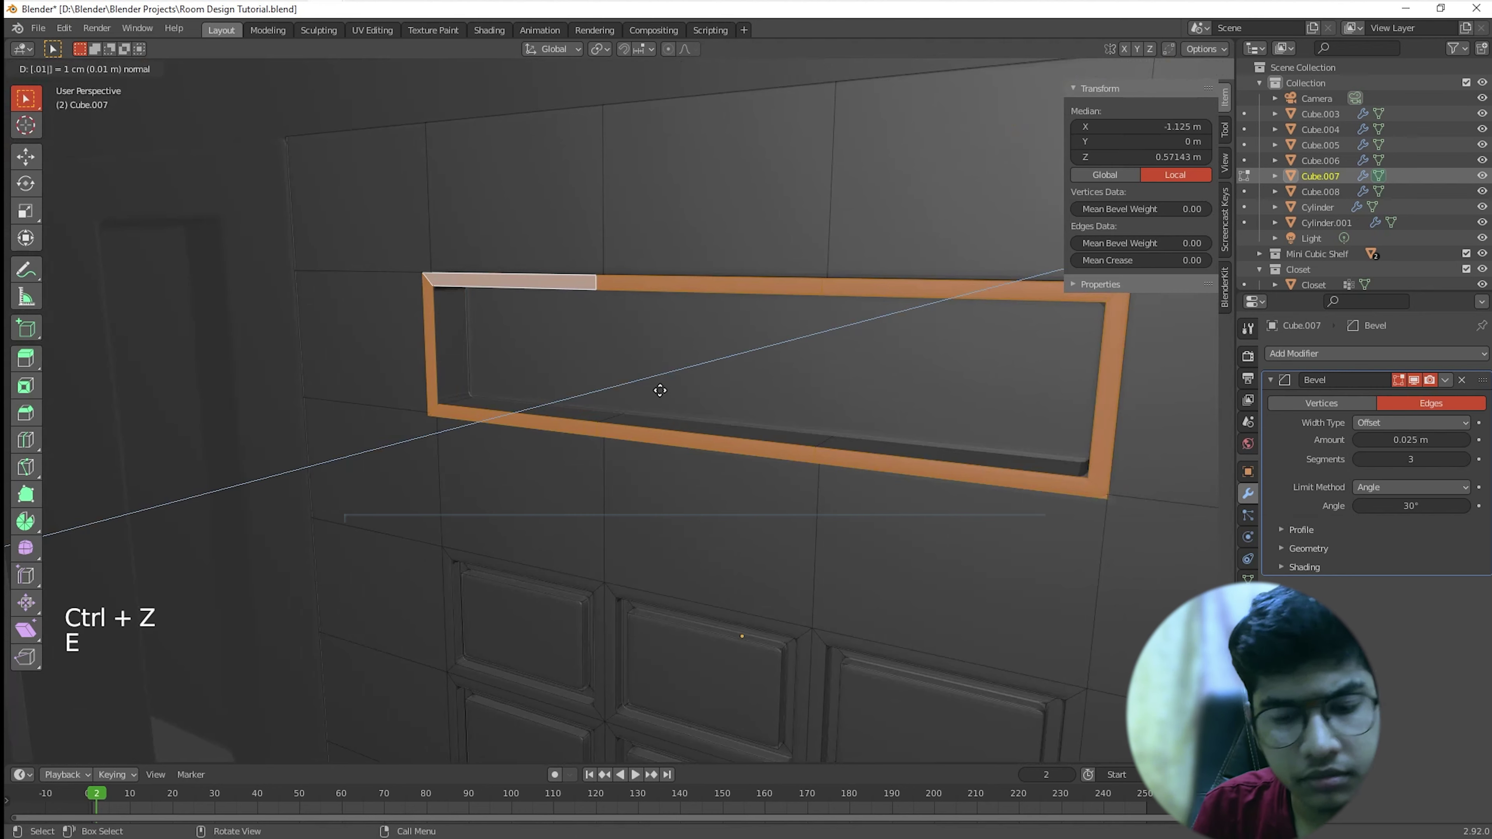
key(BackSpace)
text(025)
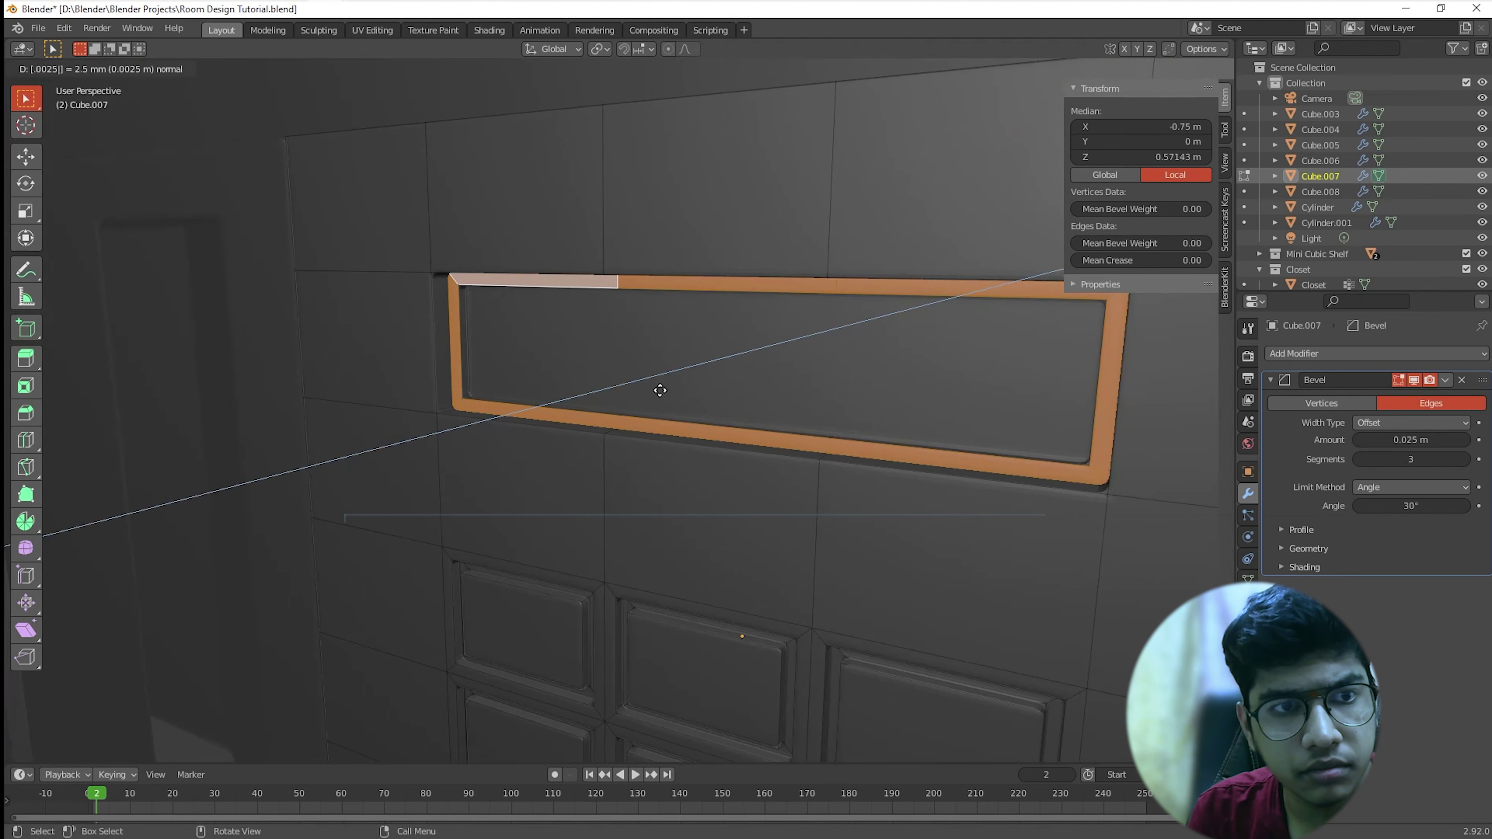
key(BackSpace)
key(BackSpace)
text(5)
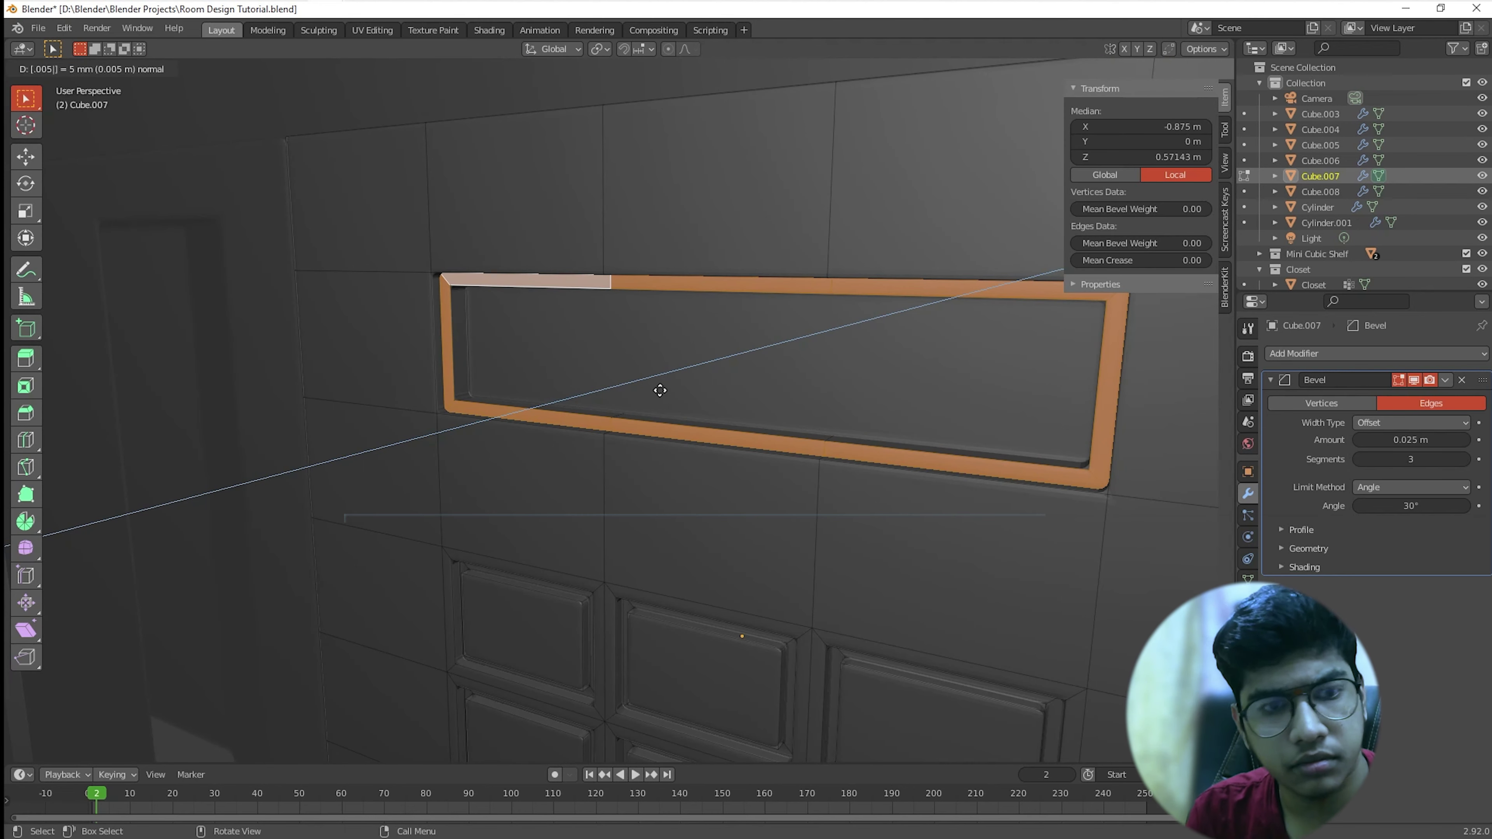
key(BackSpace)
text(4)
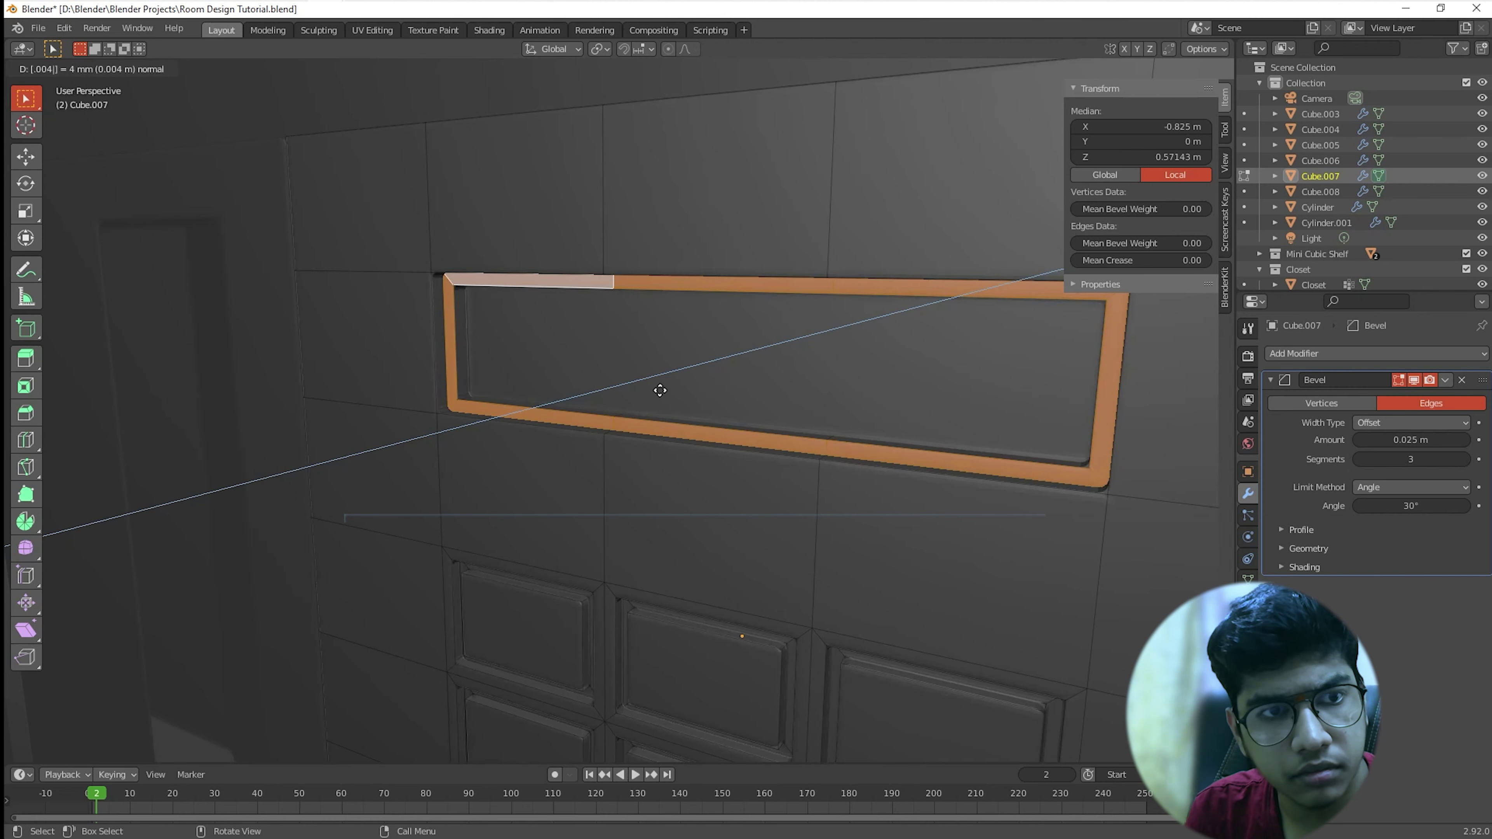
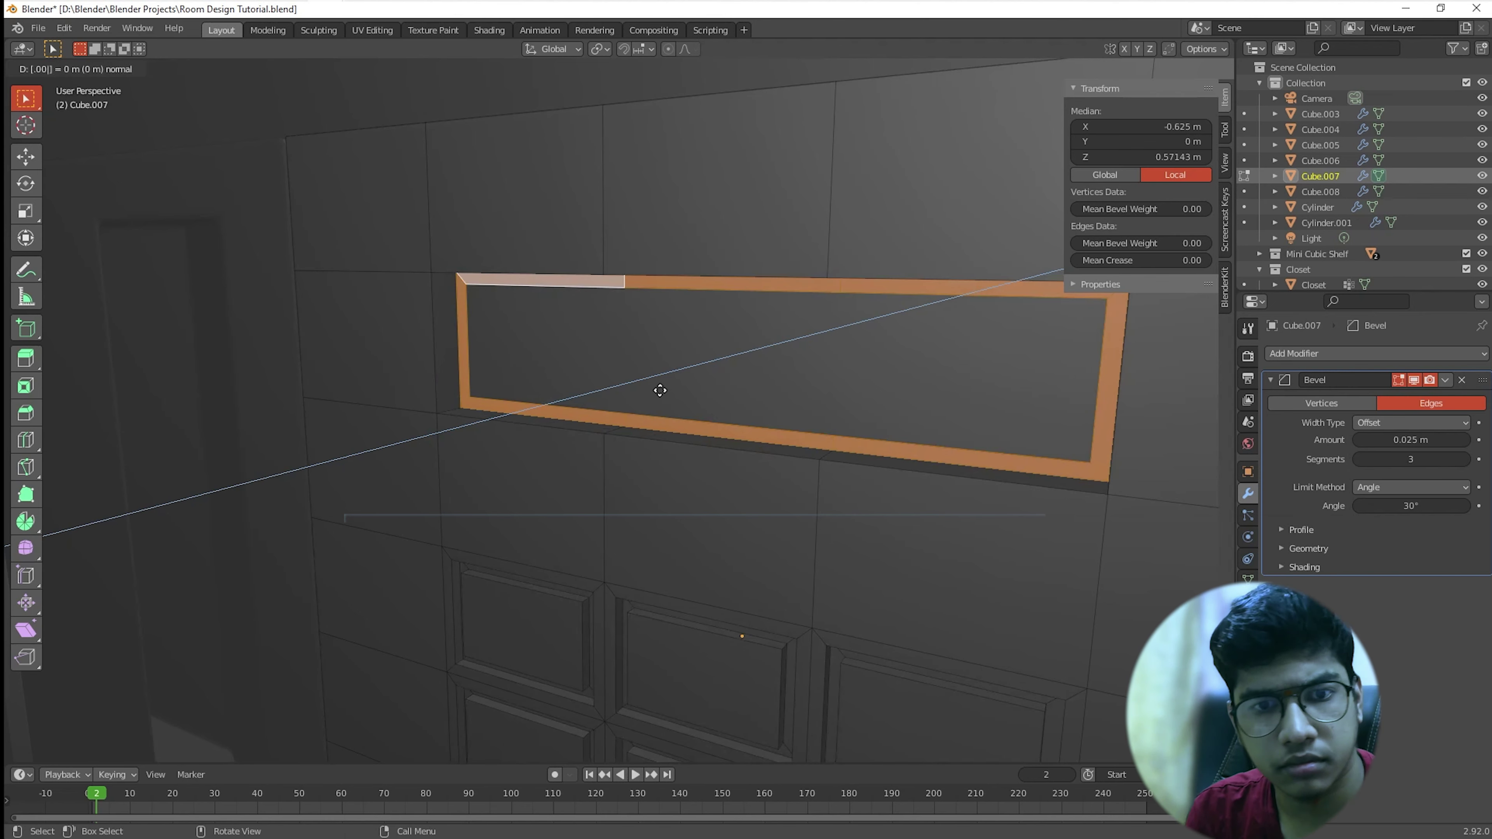
key(Return)
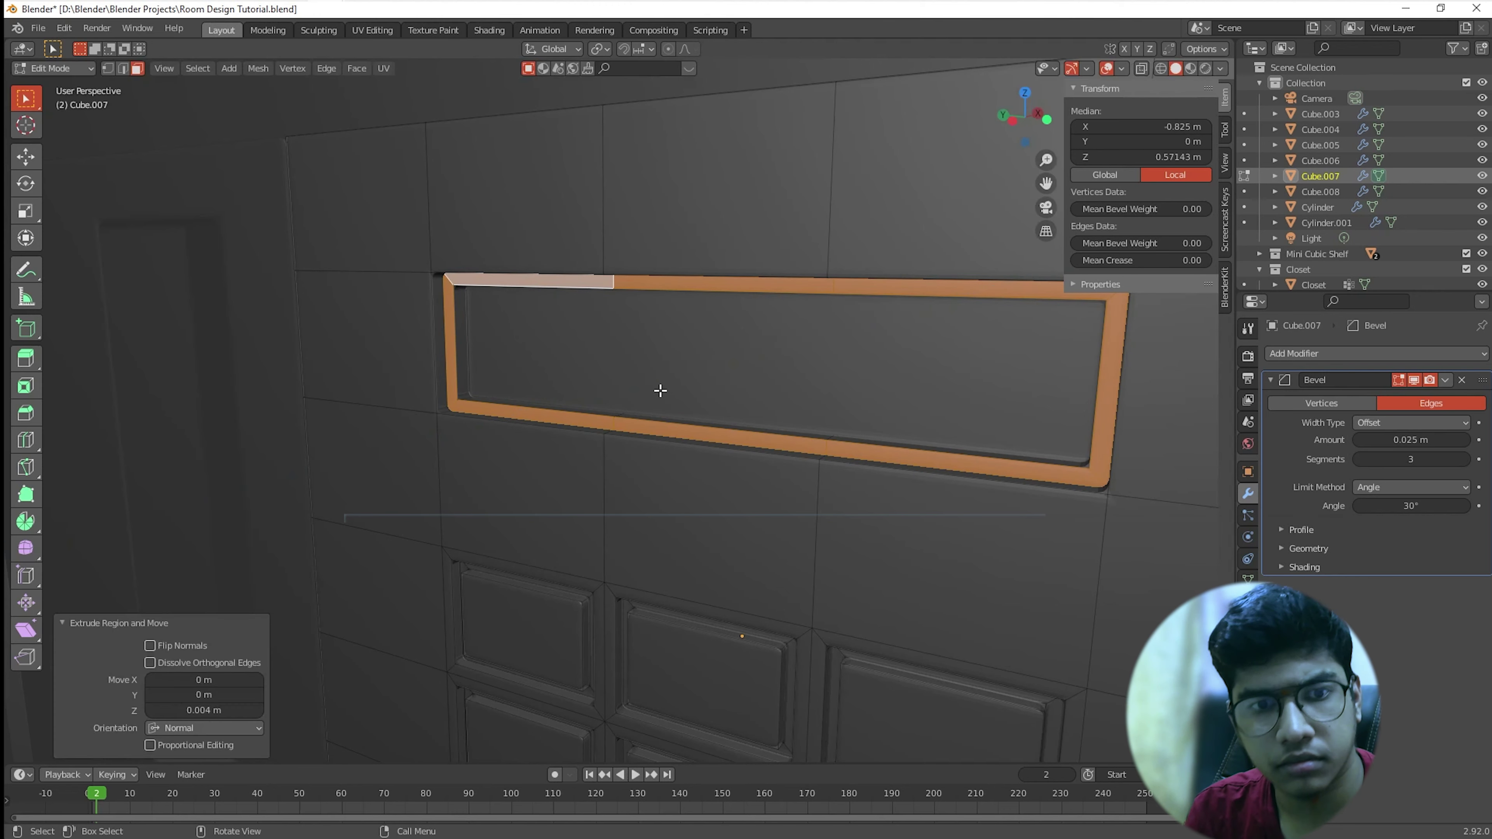
Step: Leave mesh editing of the keypad block and examine the whole locker front with its handle panel, keypad and hinge
scroll(660, 391, down, 1)
click(413, 442)
mouse_move(413, 443)
middle_down()
mouse_move(377, 427)
mouse_move(337, 437)
mouse_move(389, 449)
middle_up()
scroll(376, 426, down, 2)
scroll(376, 427, up, 6)
scroll(423, 447, down, 13)
scroll(427, 446, down, 6)
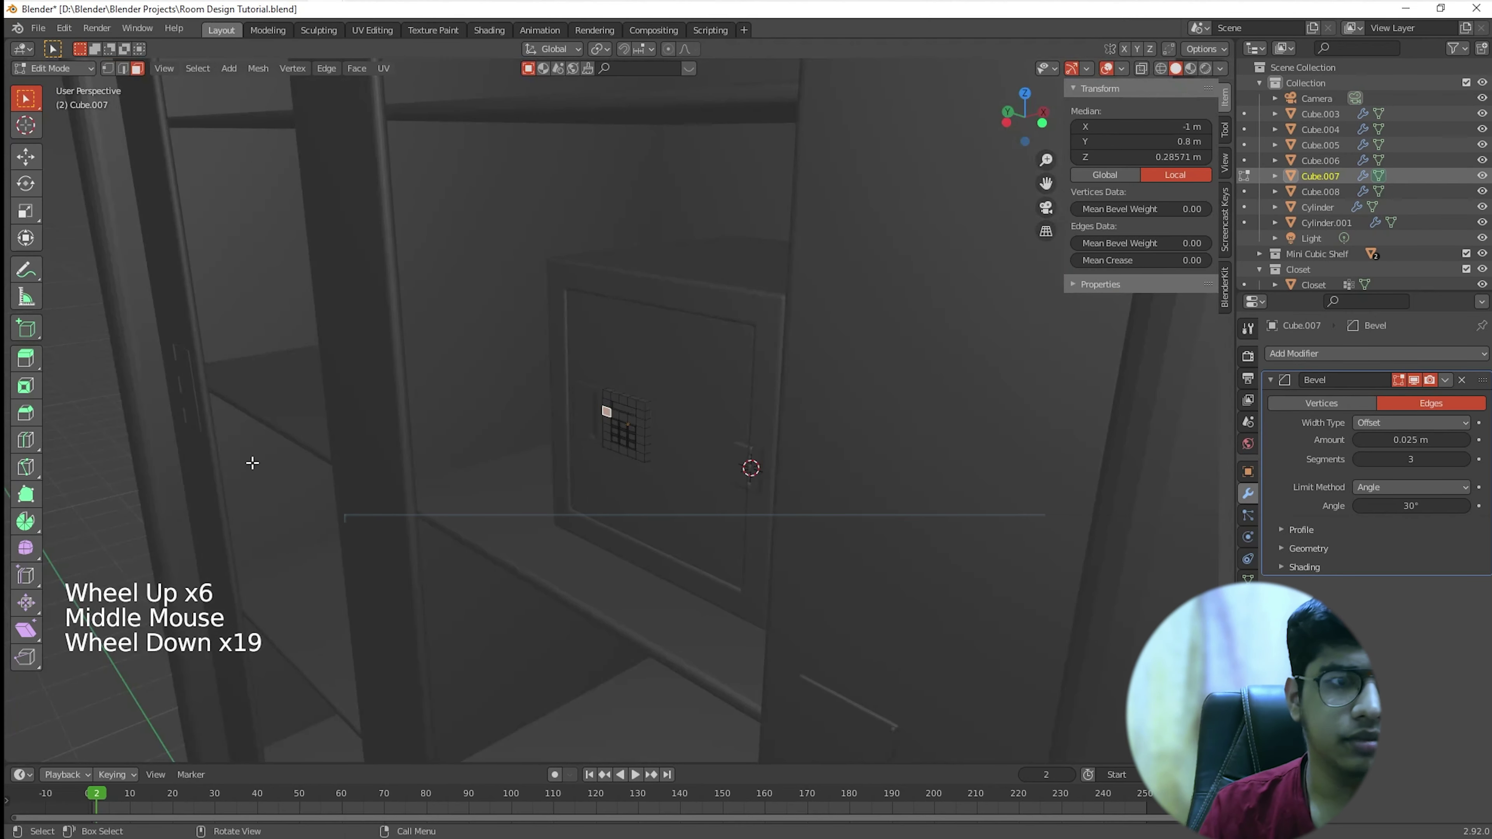
click(150, 433)
middle_drag(526, 340, 733, 523)
scroll(651, 441, up, 4)
shift+scroll(651, 441, down, 1)
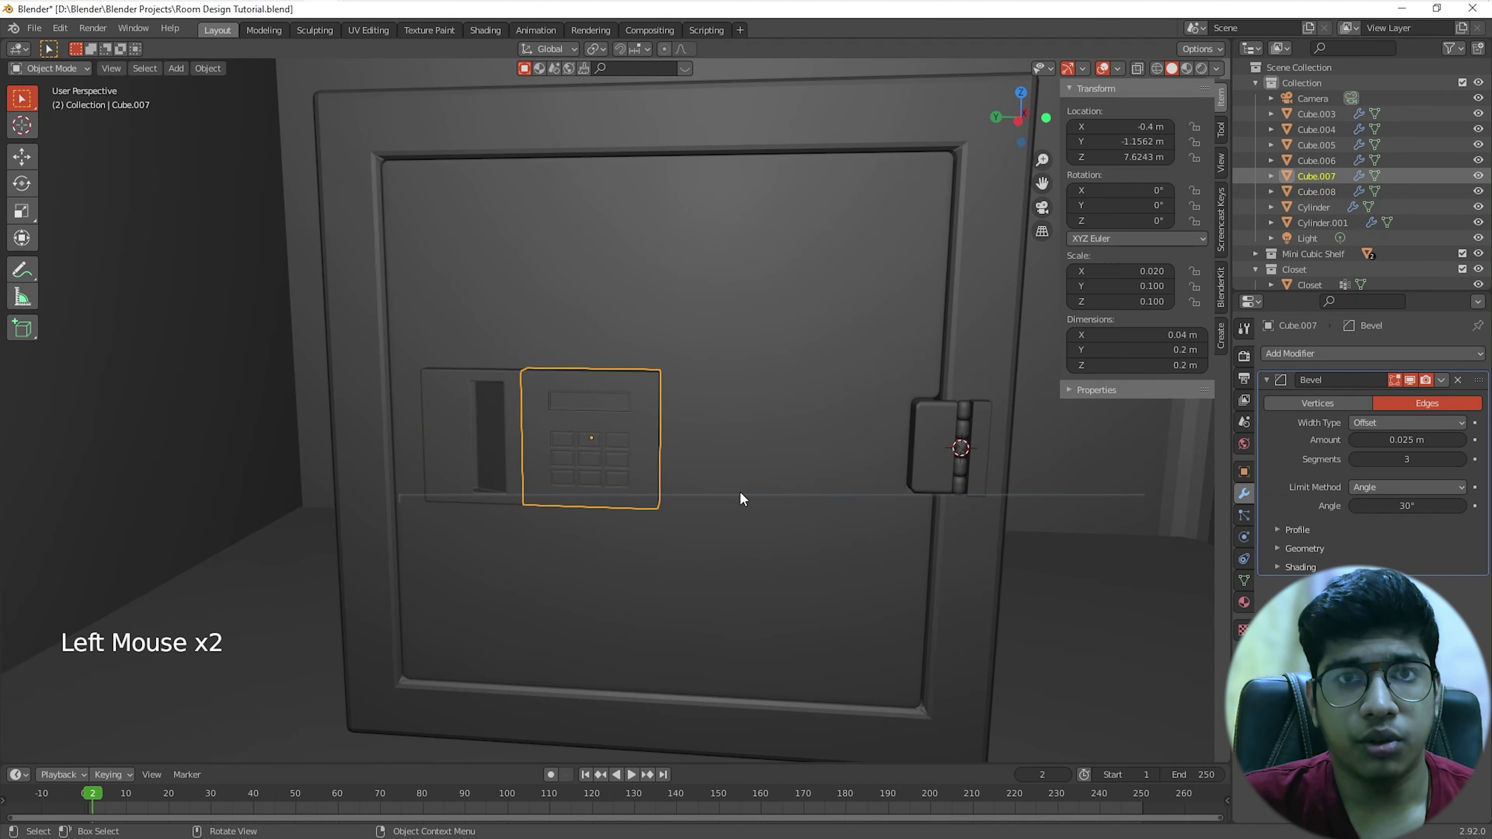
Step: Set the locker body's bevel to 5 segments and apply its Bevel modifier
click(927, 113)
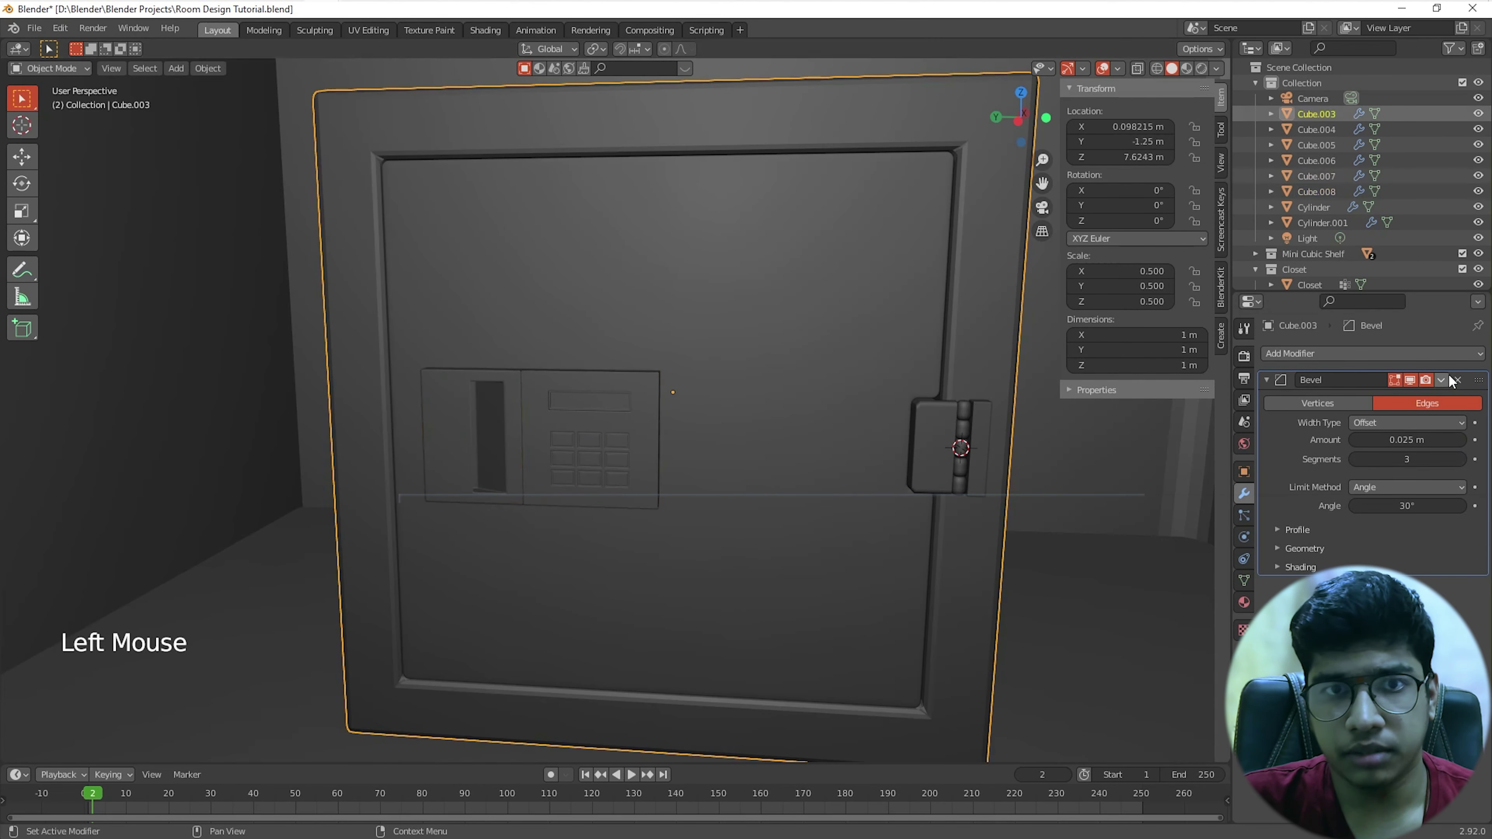
click(1466, 459)
click(1466, 458)
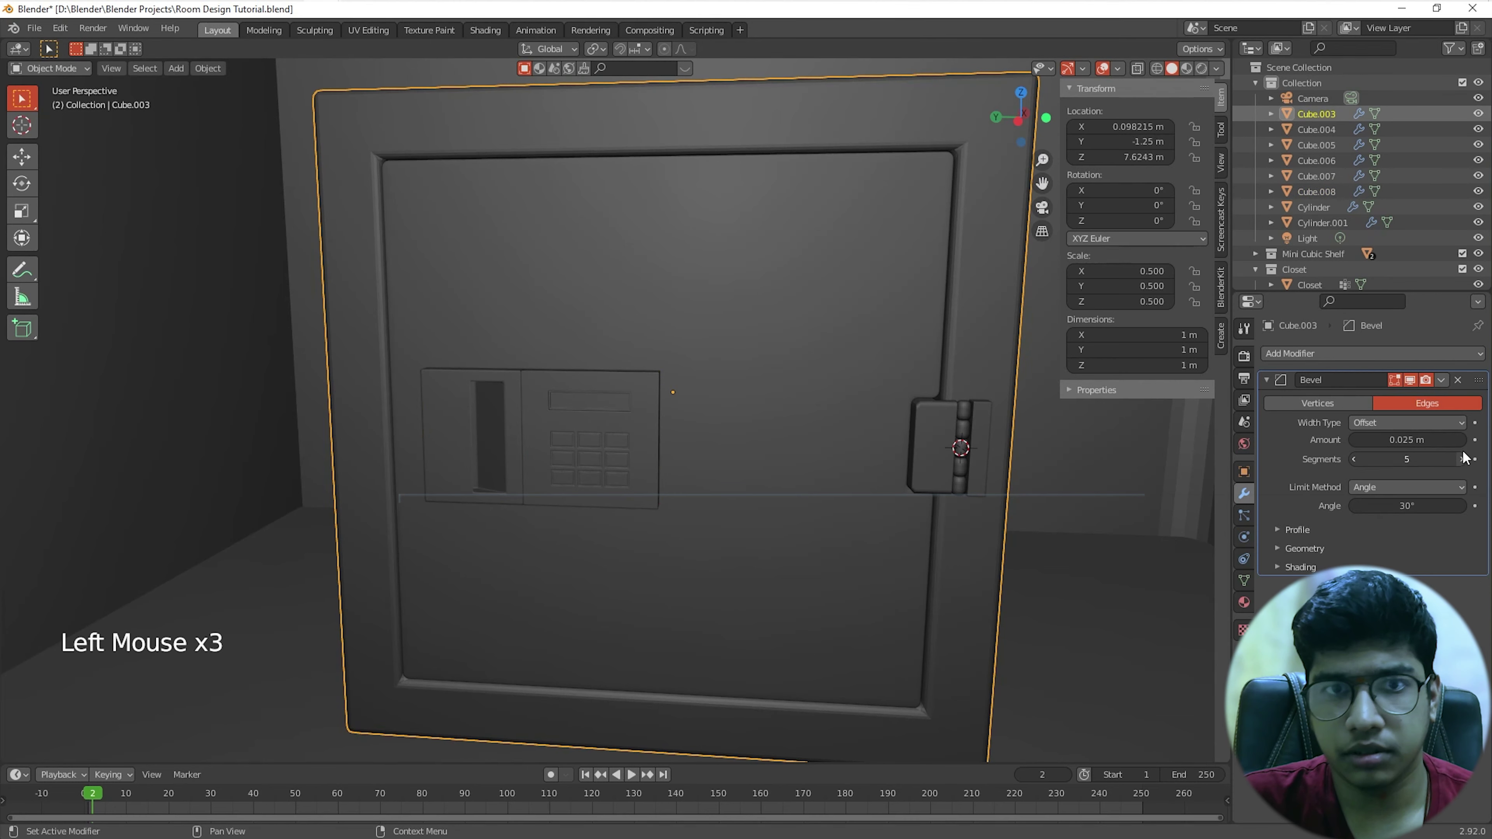
click(1447, 383)
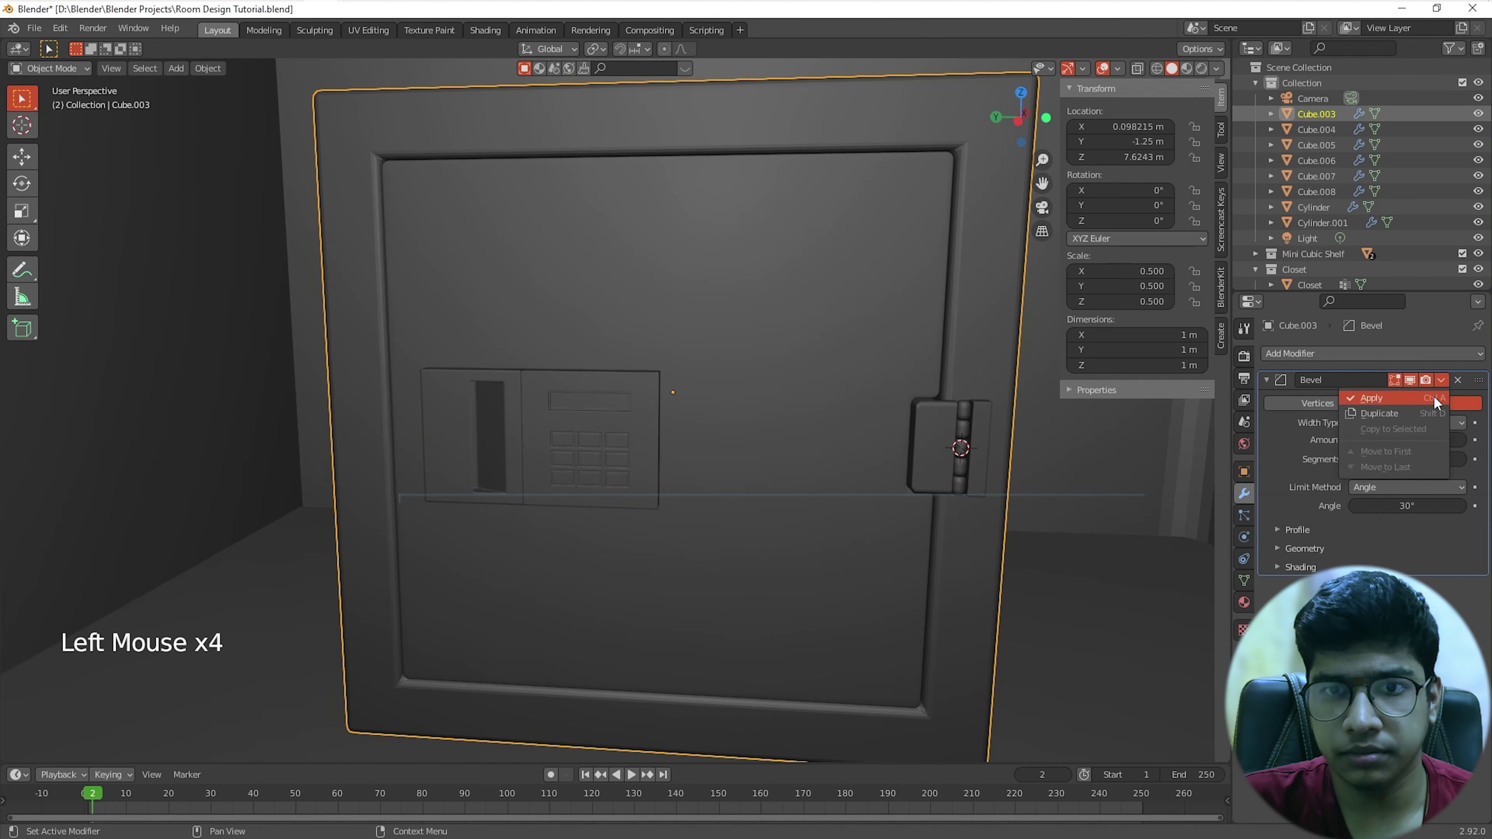
Step: Apply the Bevel modifier of the locker door panel
click(1015, 269)
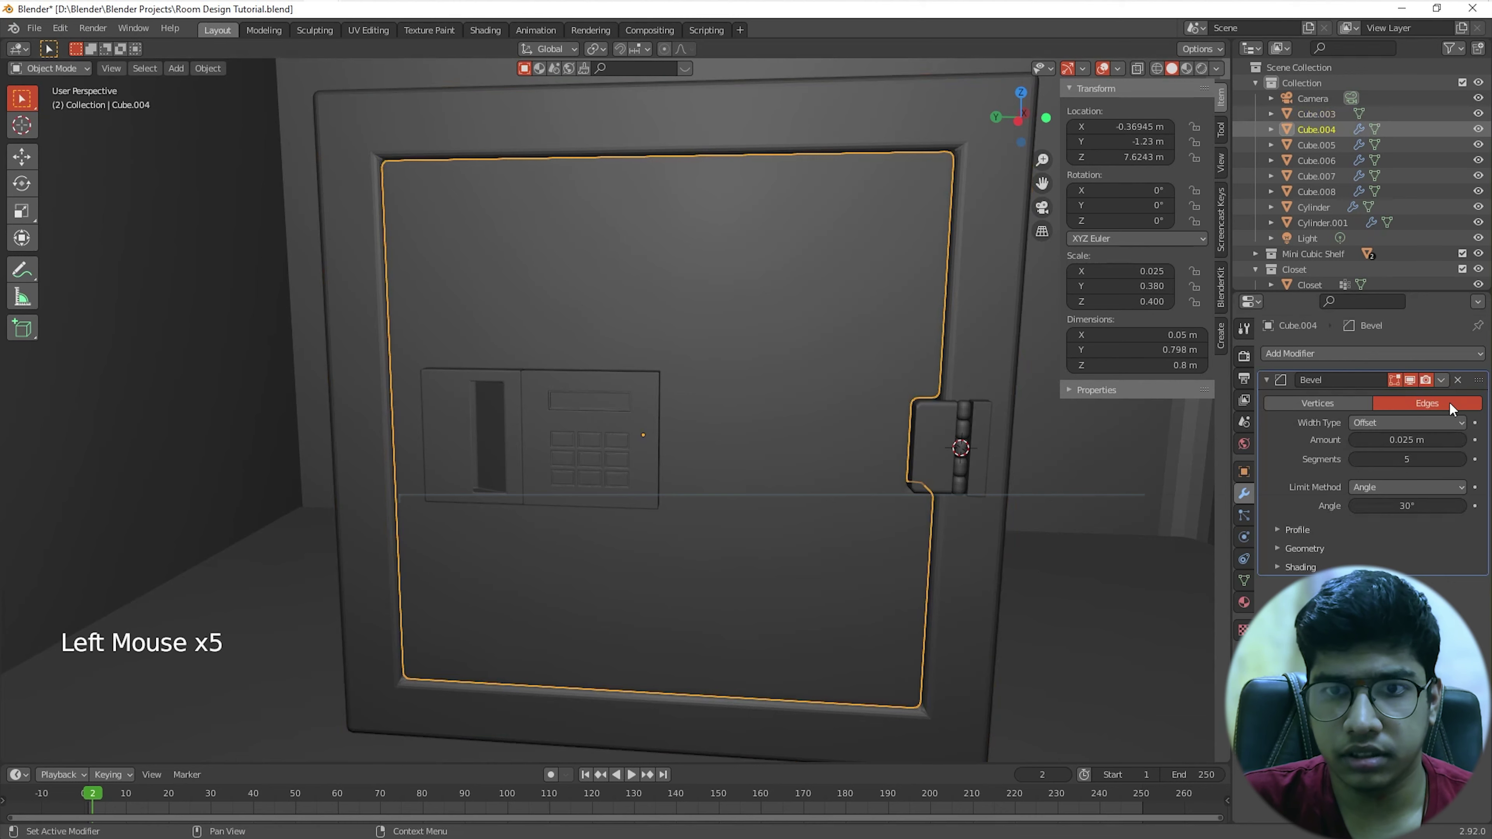
click(1441, 380)
click(1381, 403)
Step: Apply the Bevel modifiers of the two hinge plates, first the door-side plate and then the narrow body-side plate
click(916, 427)
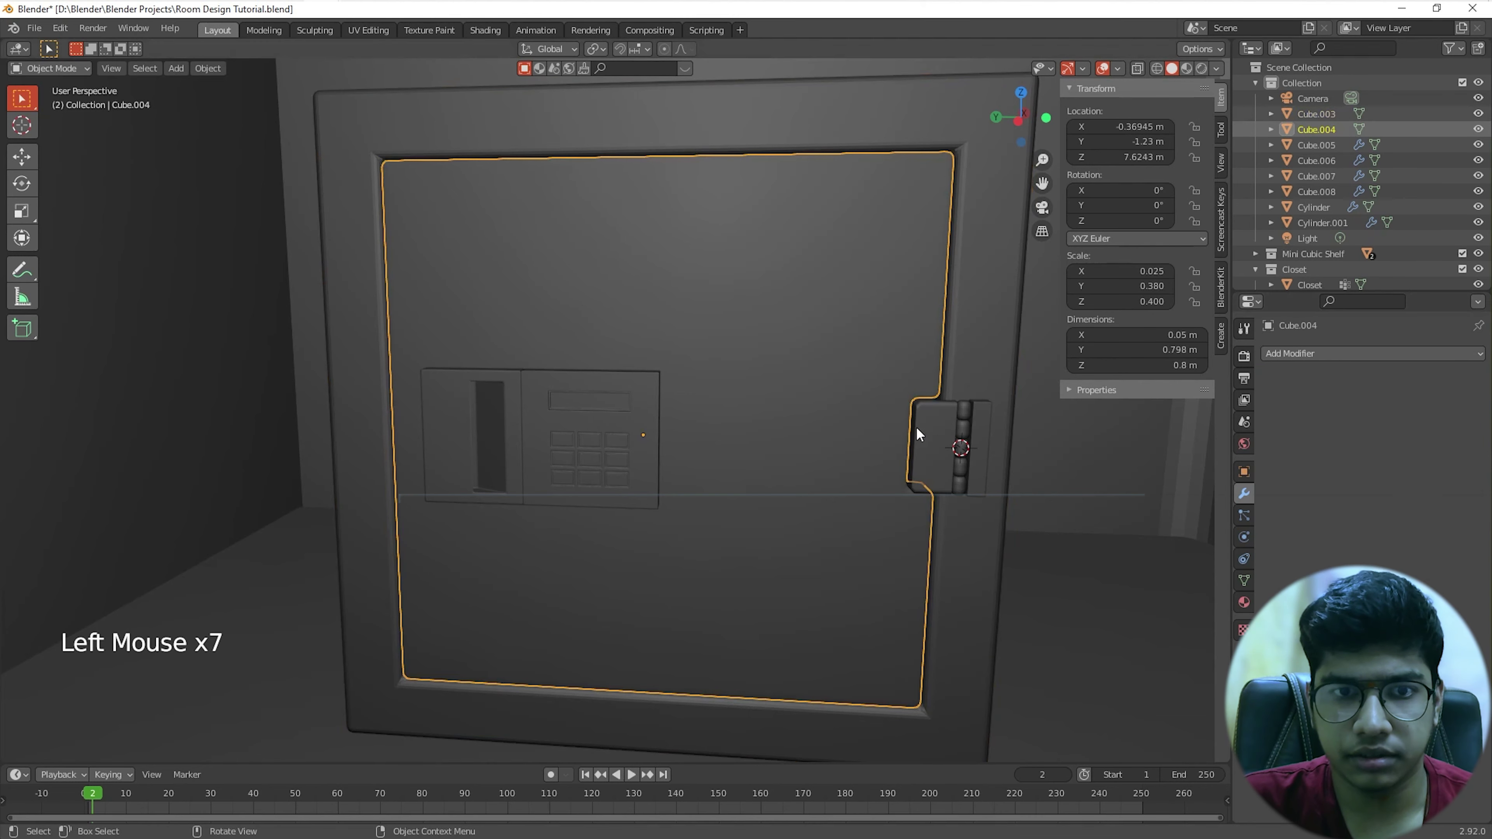
click(1441, 380)
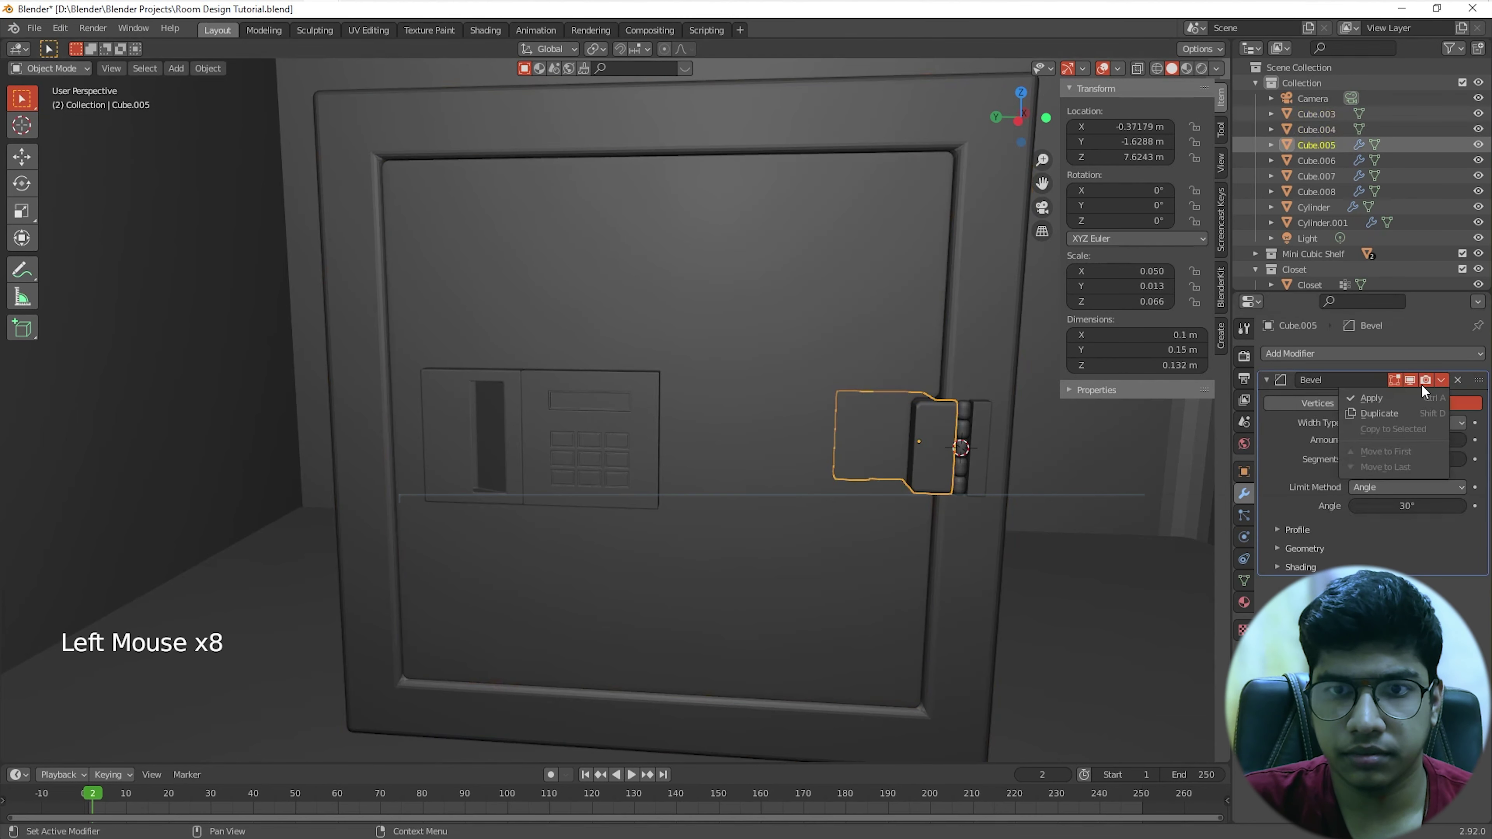
click(1398, 400)
click(976, 419)
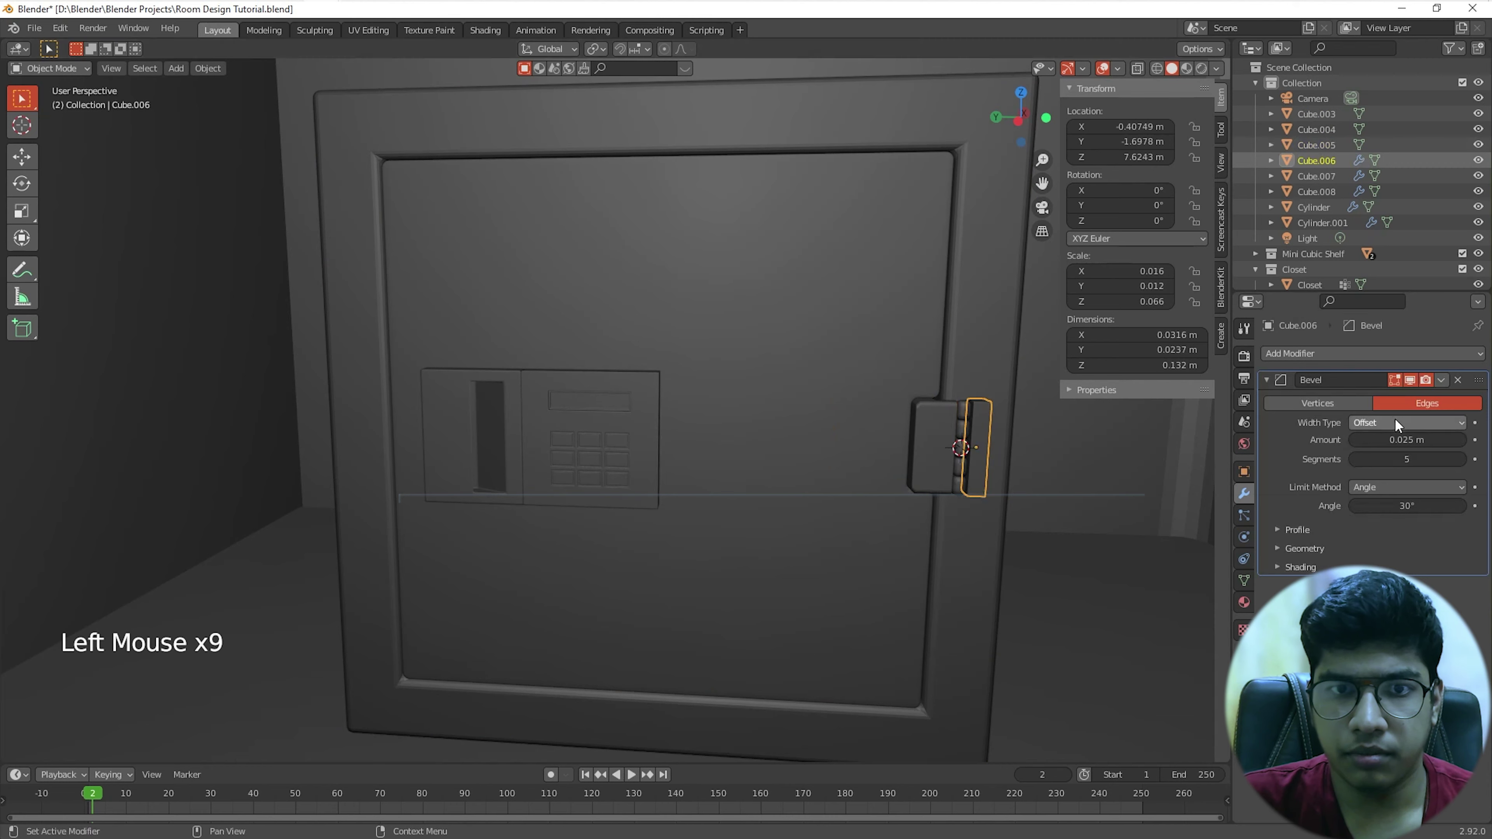
click(1441, 380)
click(1405, 397)
Step: Apply the Bevel modifiers of both hinge cylinder objects
click(960, 413)
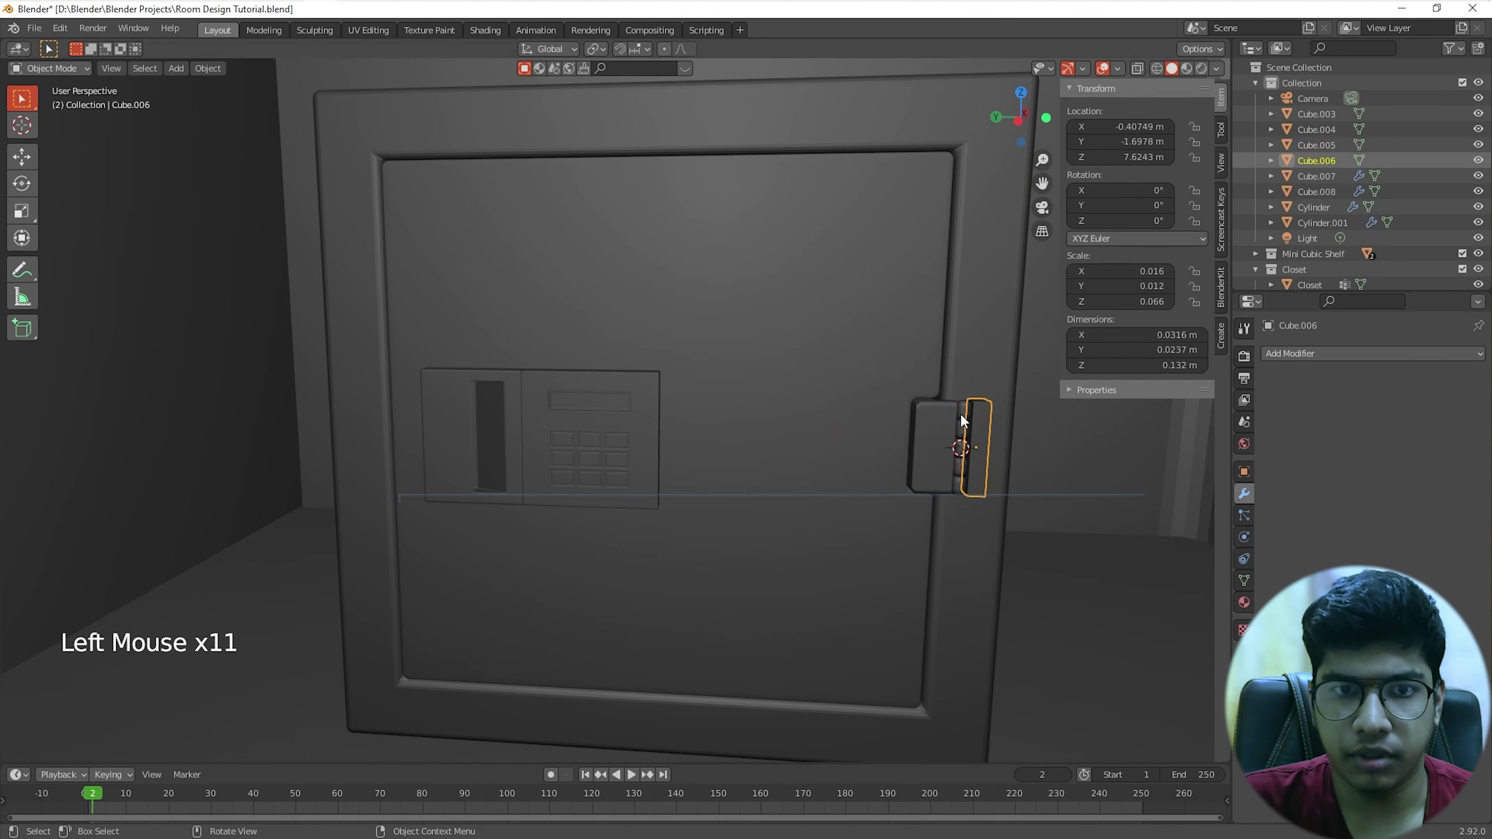
click(1440, 380)
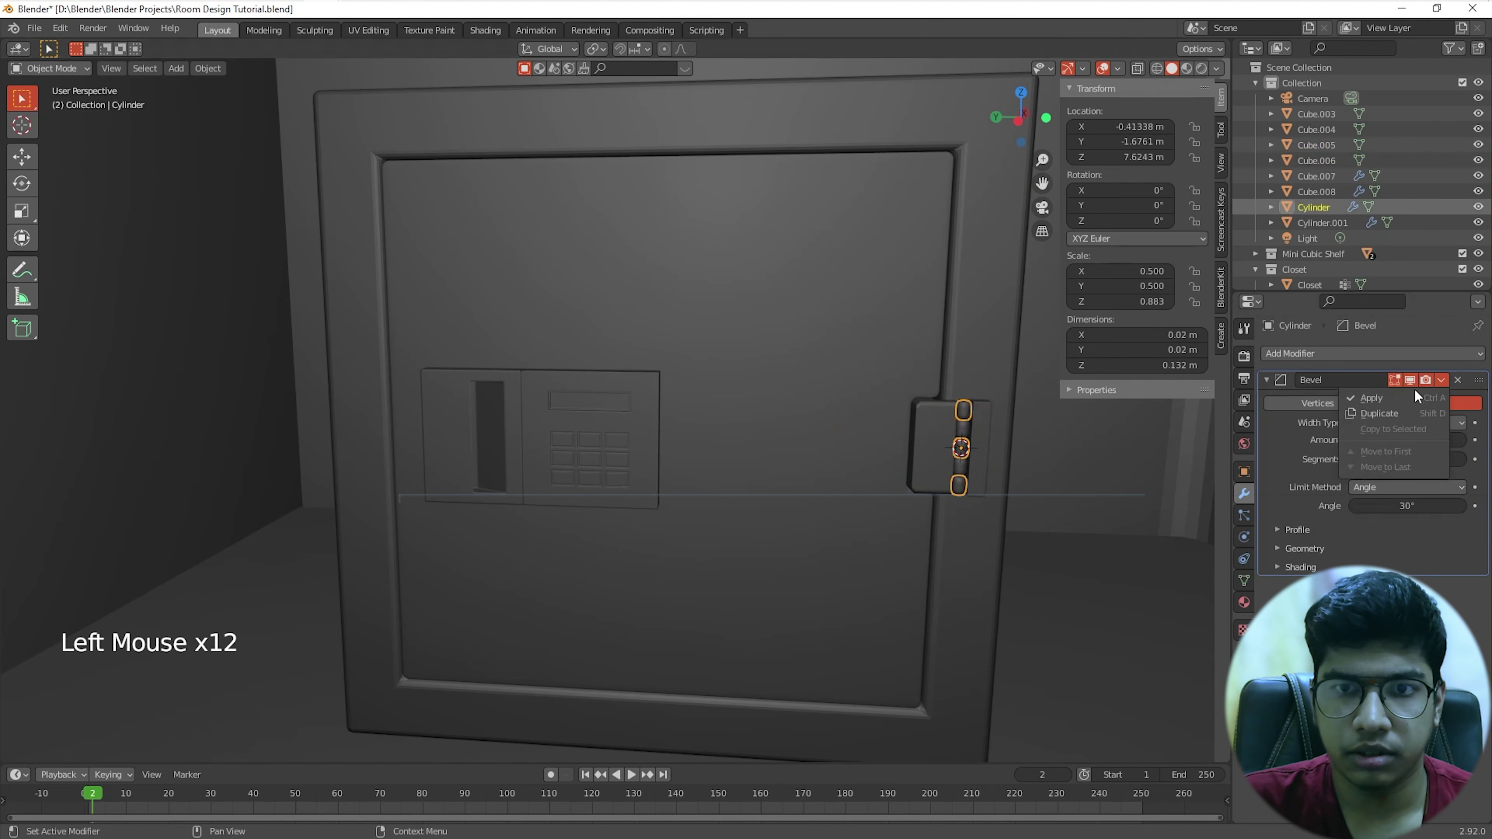
click(1374, 398)
click(963, 422)
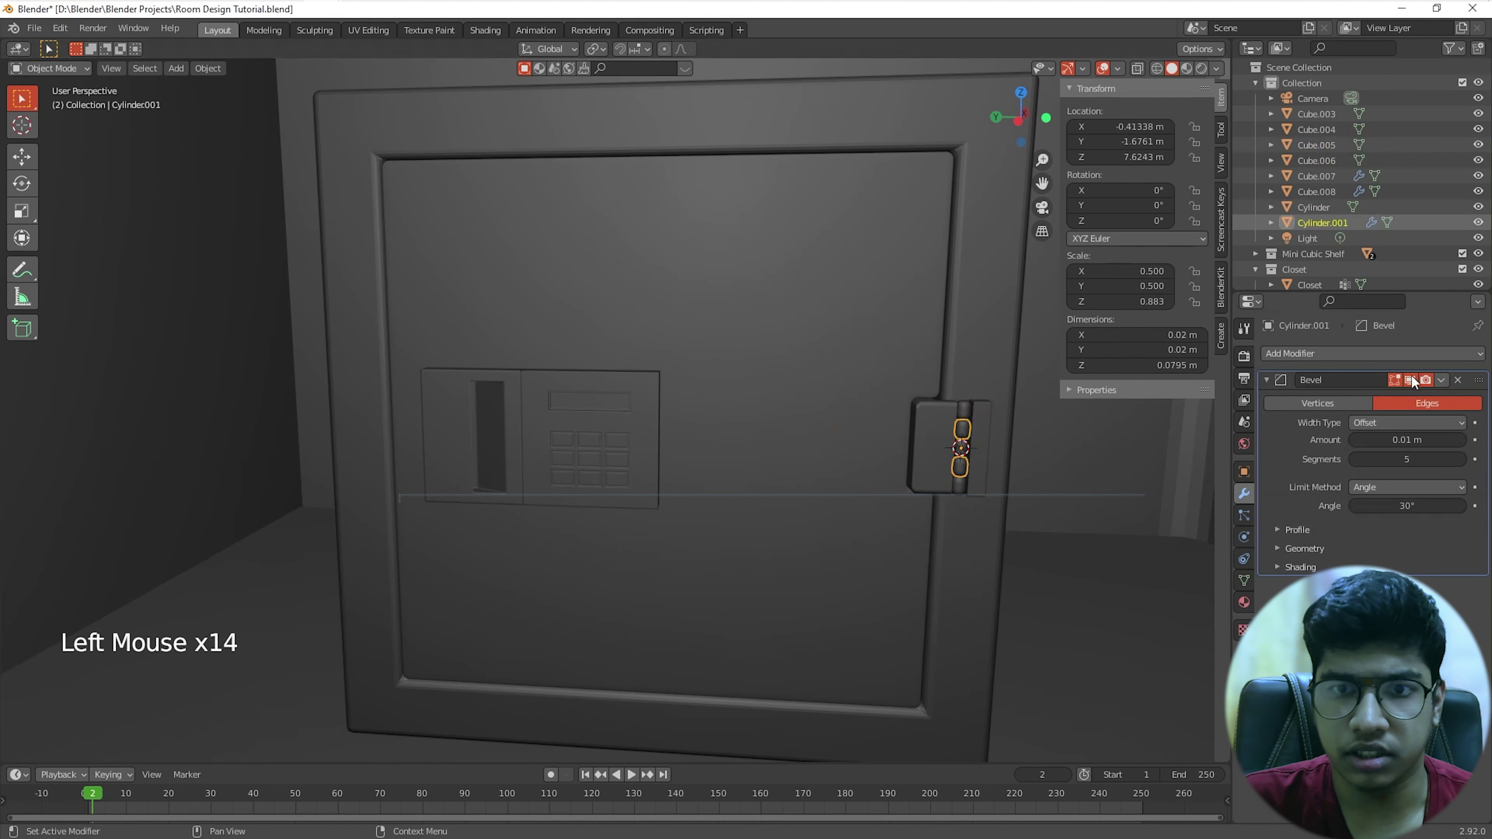
click(1440, 379)
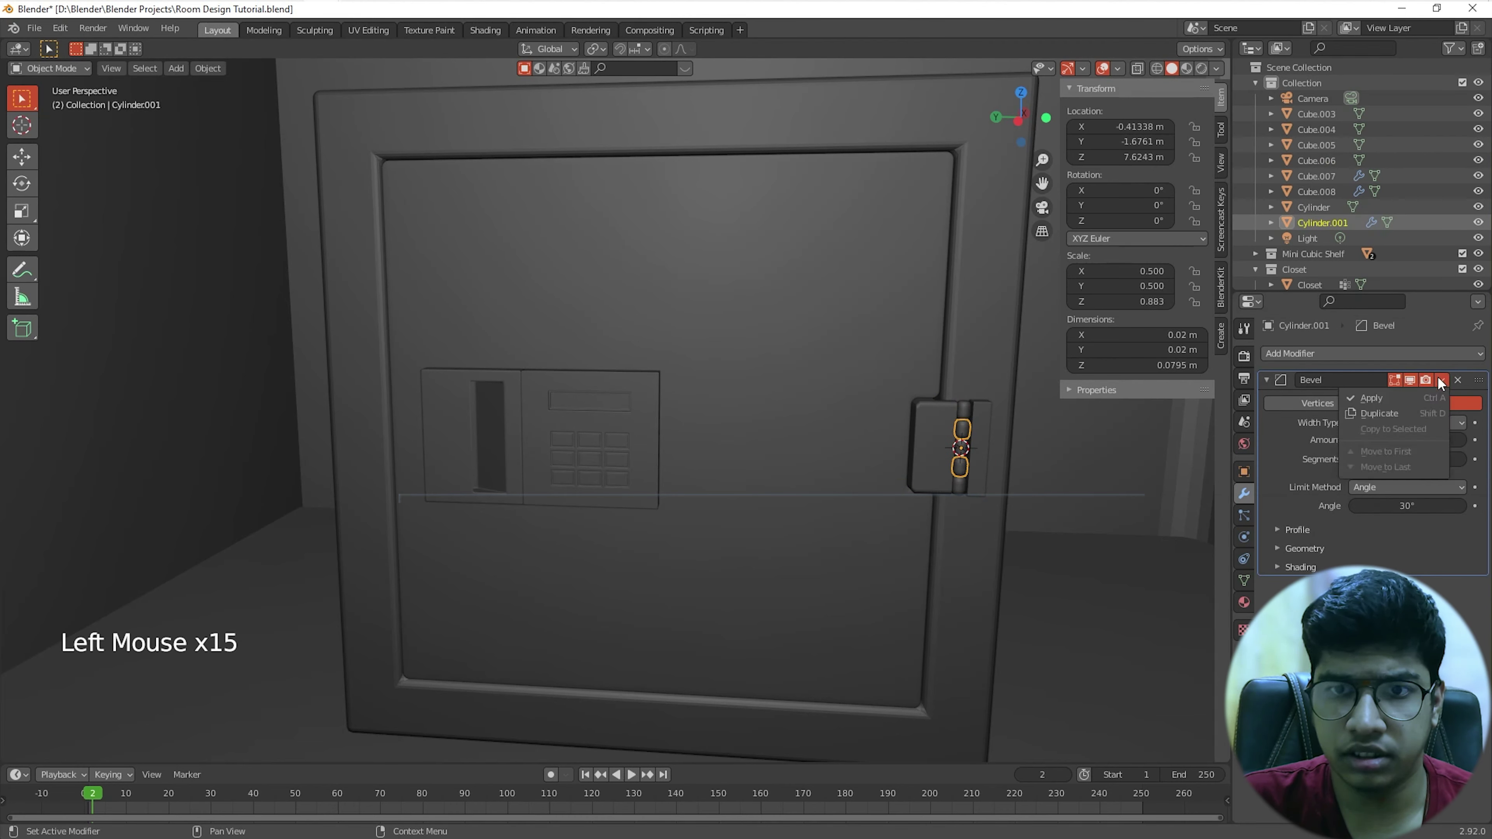
click(1407, 397)
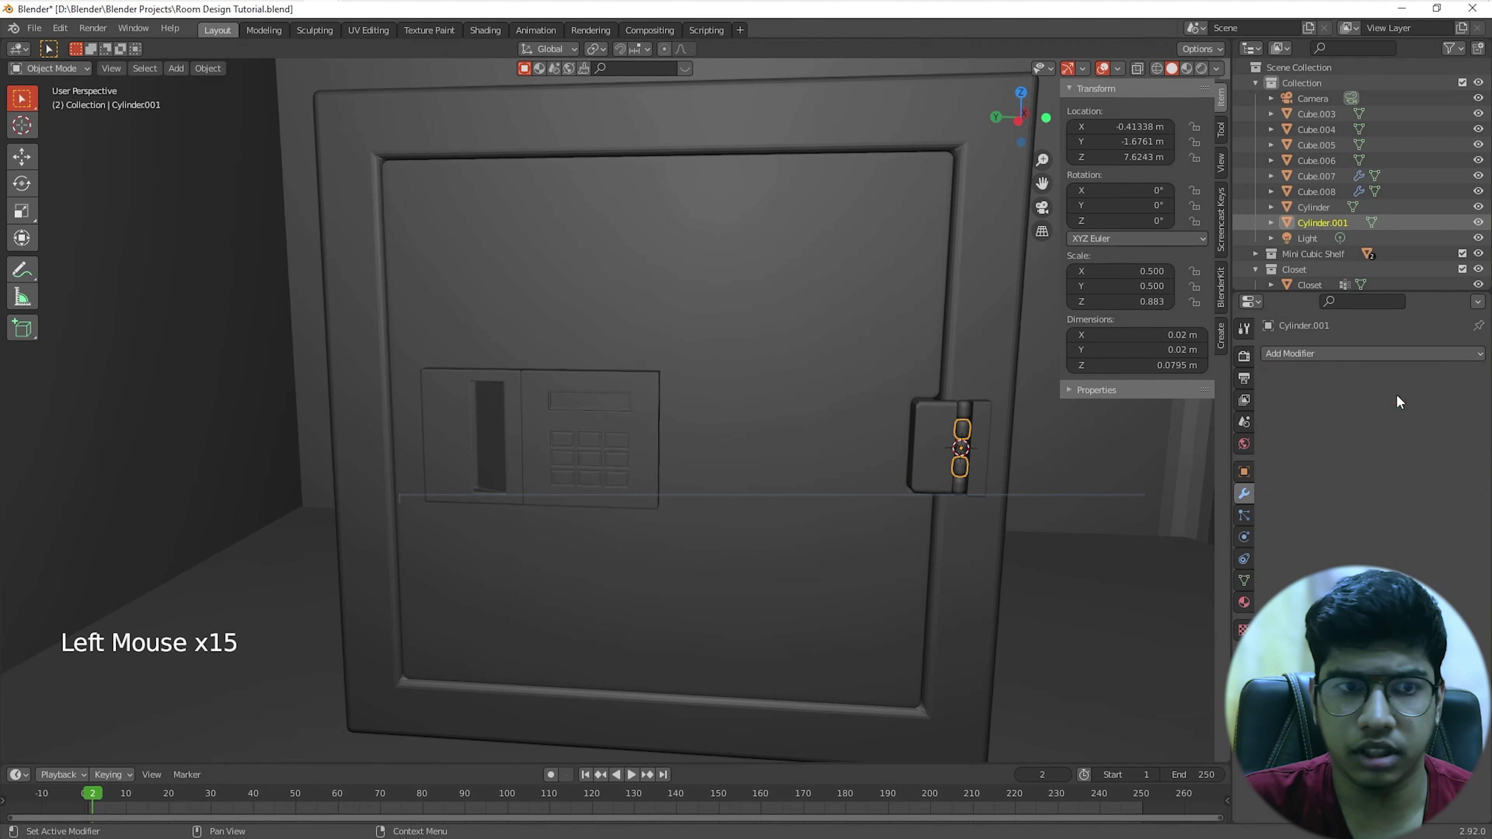
Step: Try a different bevel amount on the keypad block, undo it, and apply the block's Bevel modifier
click(609, 376)
scroll(698, 410, up, 4)
shift+middle_drag(697, 410, 775, 436)
scroll(775, 435, up, 2)
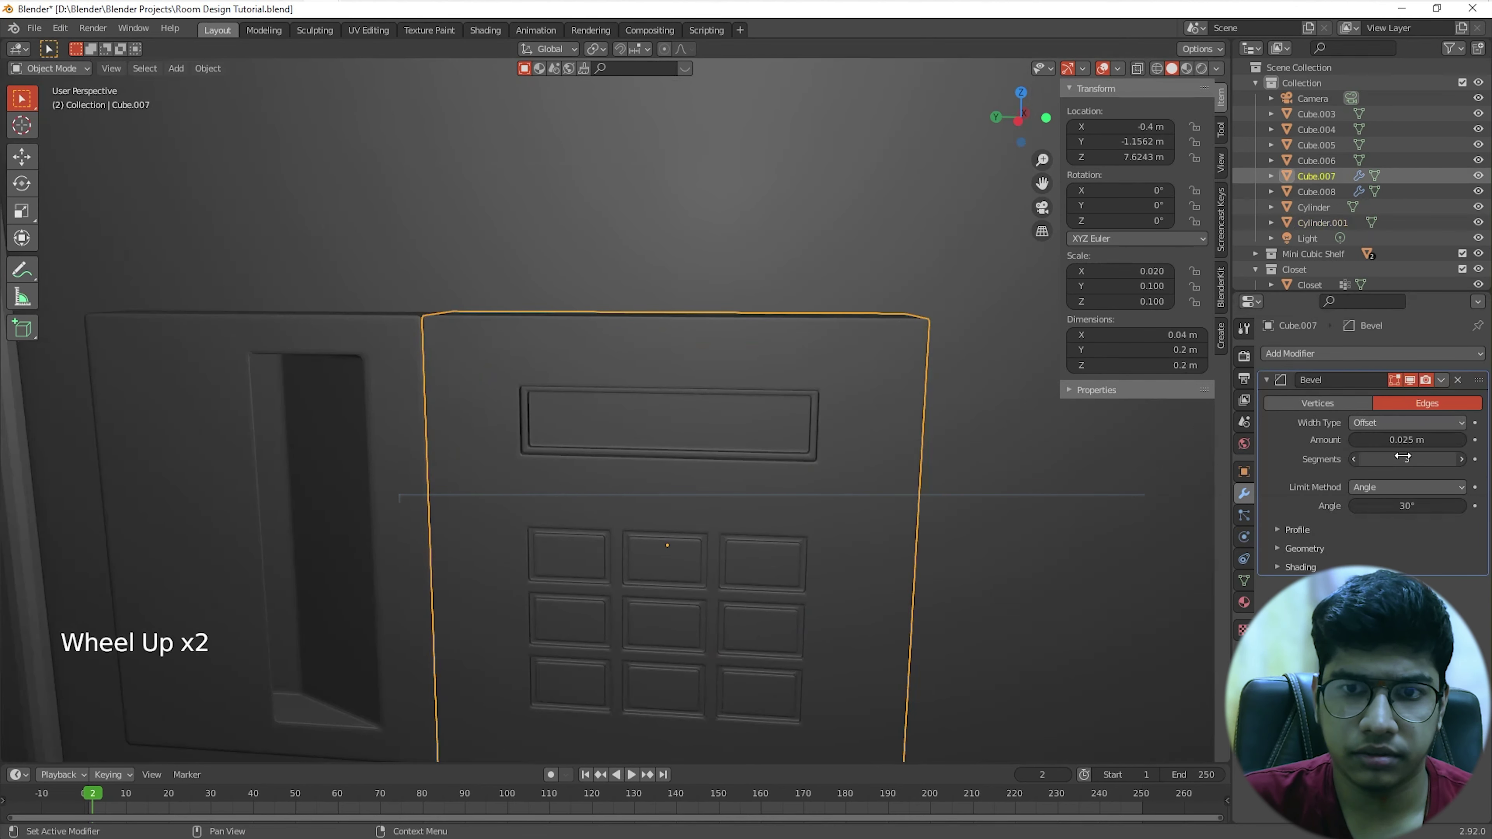
click(1403, 440)
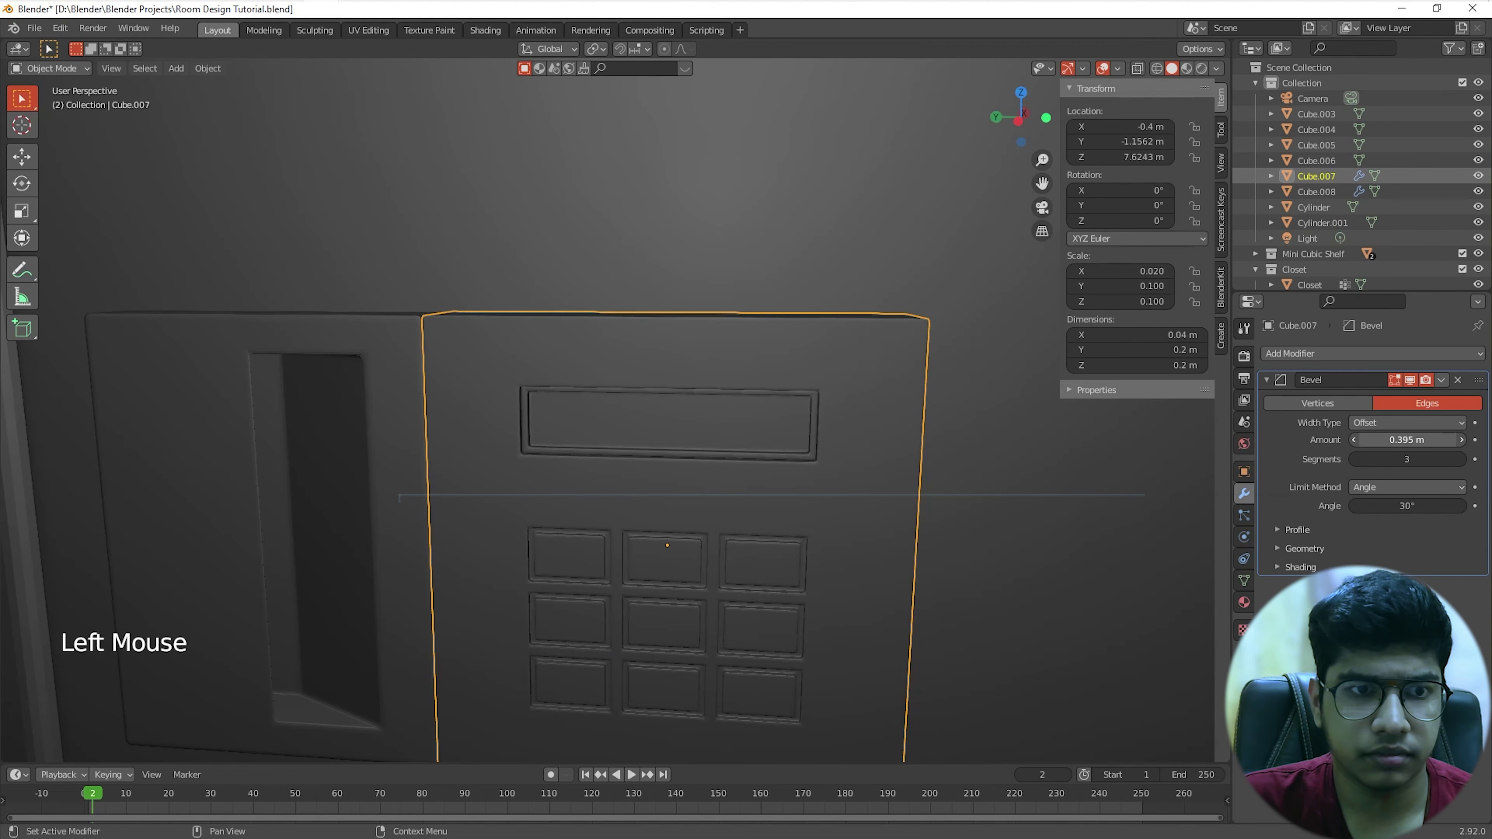
drag(1403, 440, 1322, 441)
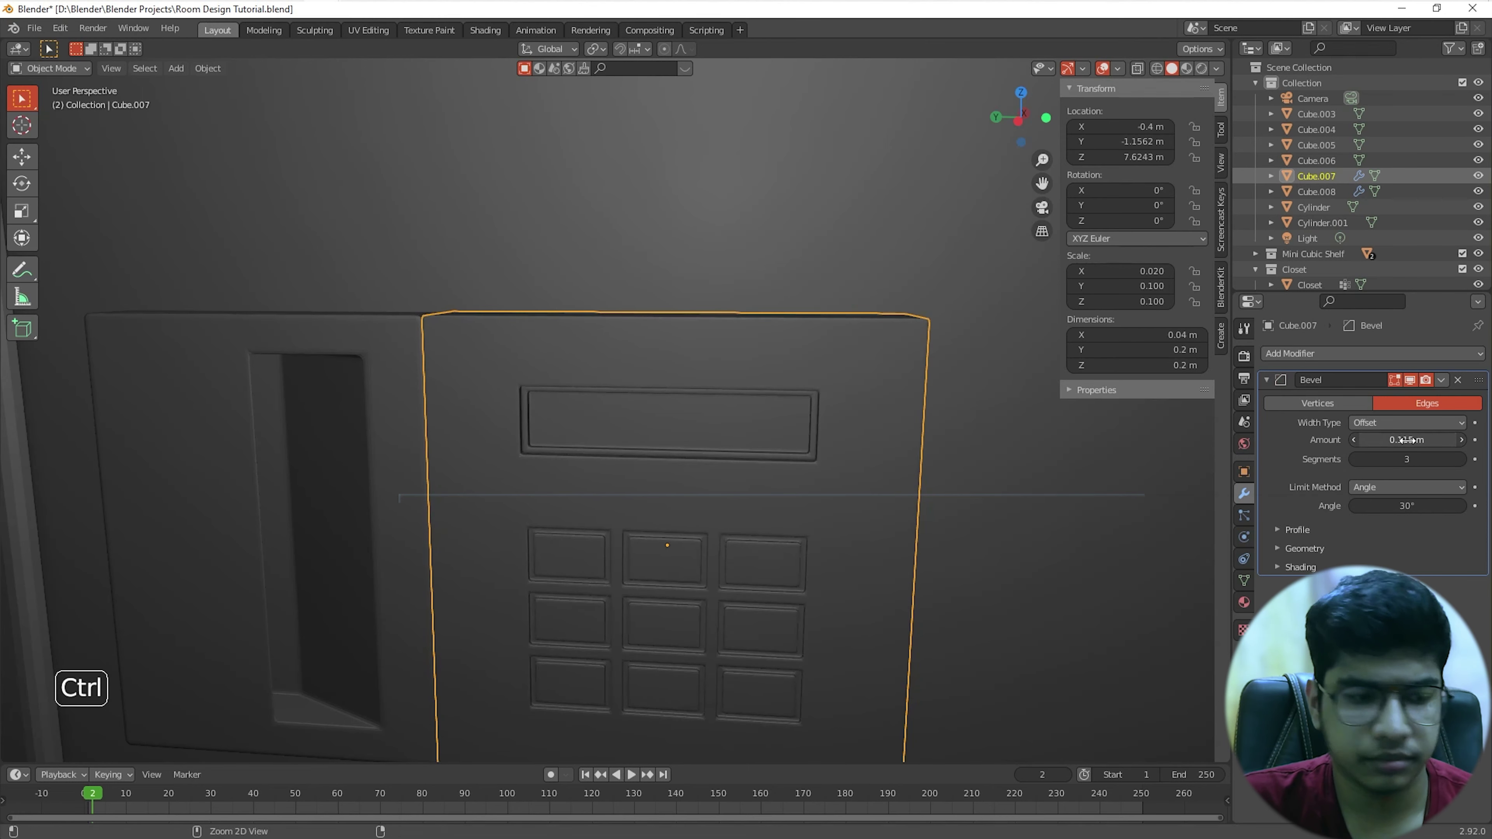
key(ctrl+z)
click(1441, 381)
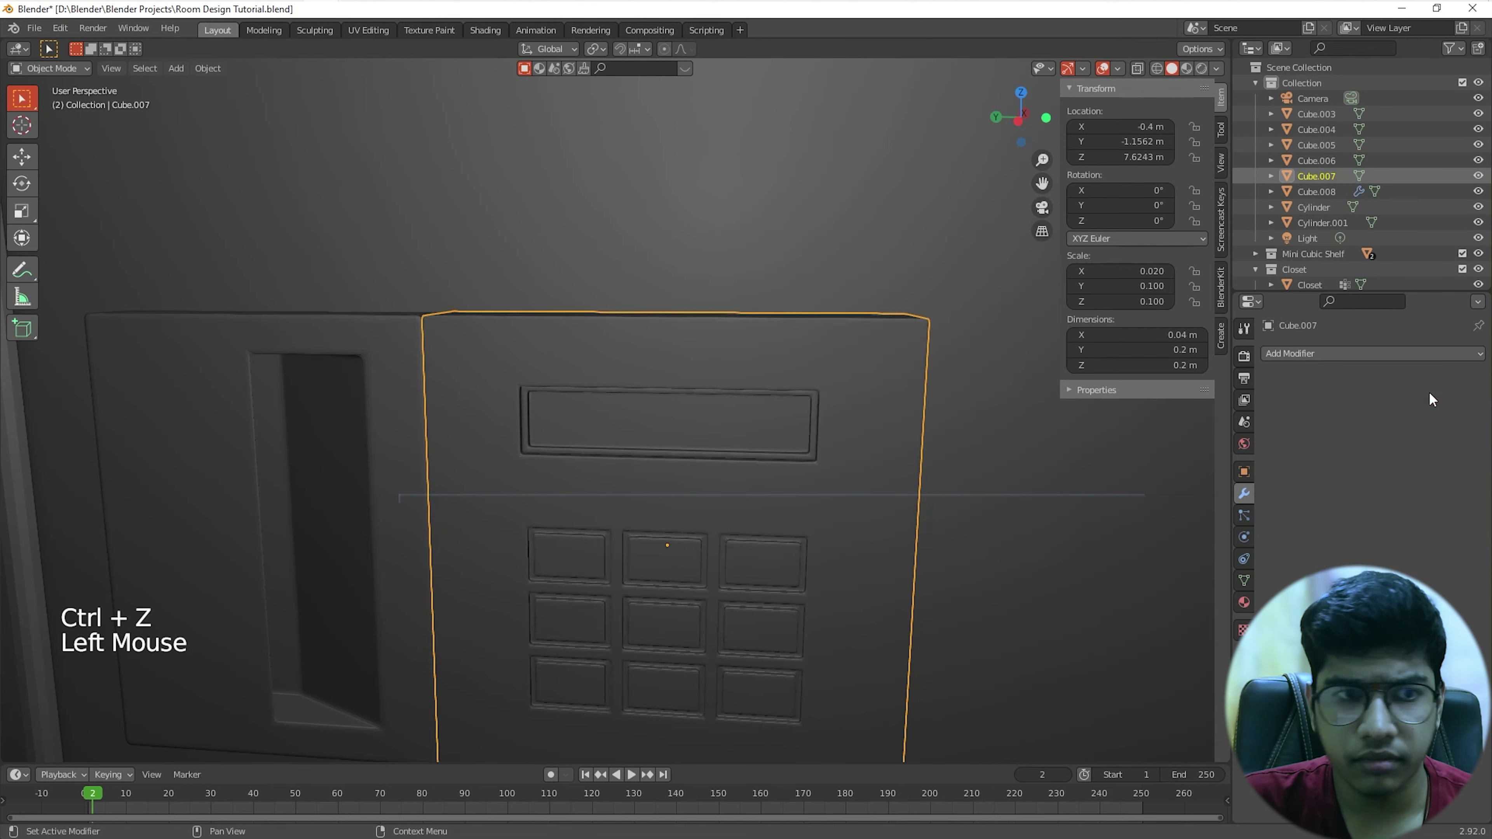
Step: Apply the Bevel modifier of the handle panel beside the keypad block
click(446, 344)
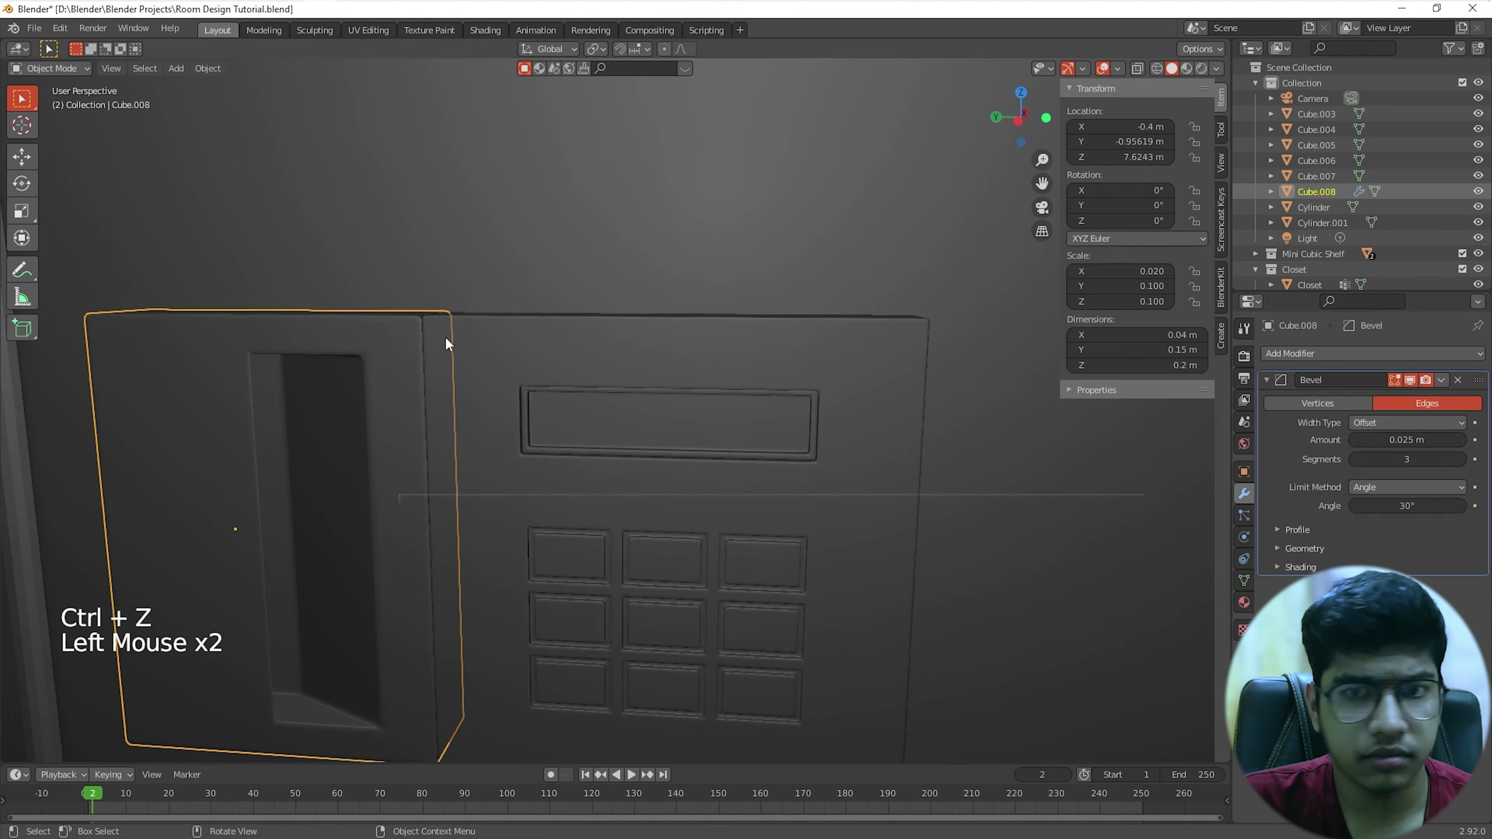
click(1441, 381)
click(1410, 398)
Step: Create a vertex group named Hinge on the door-side hinge plate and assign the plate's whole mesh to it
scroll(816, 469, down, 6)
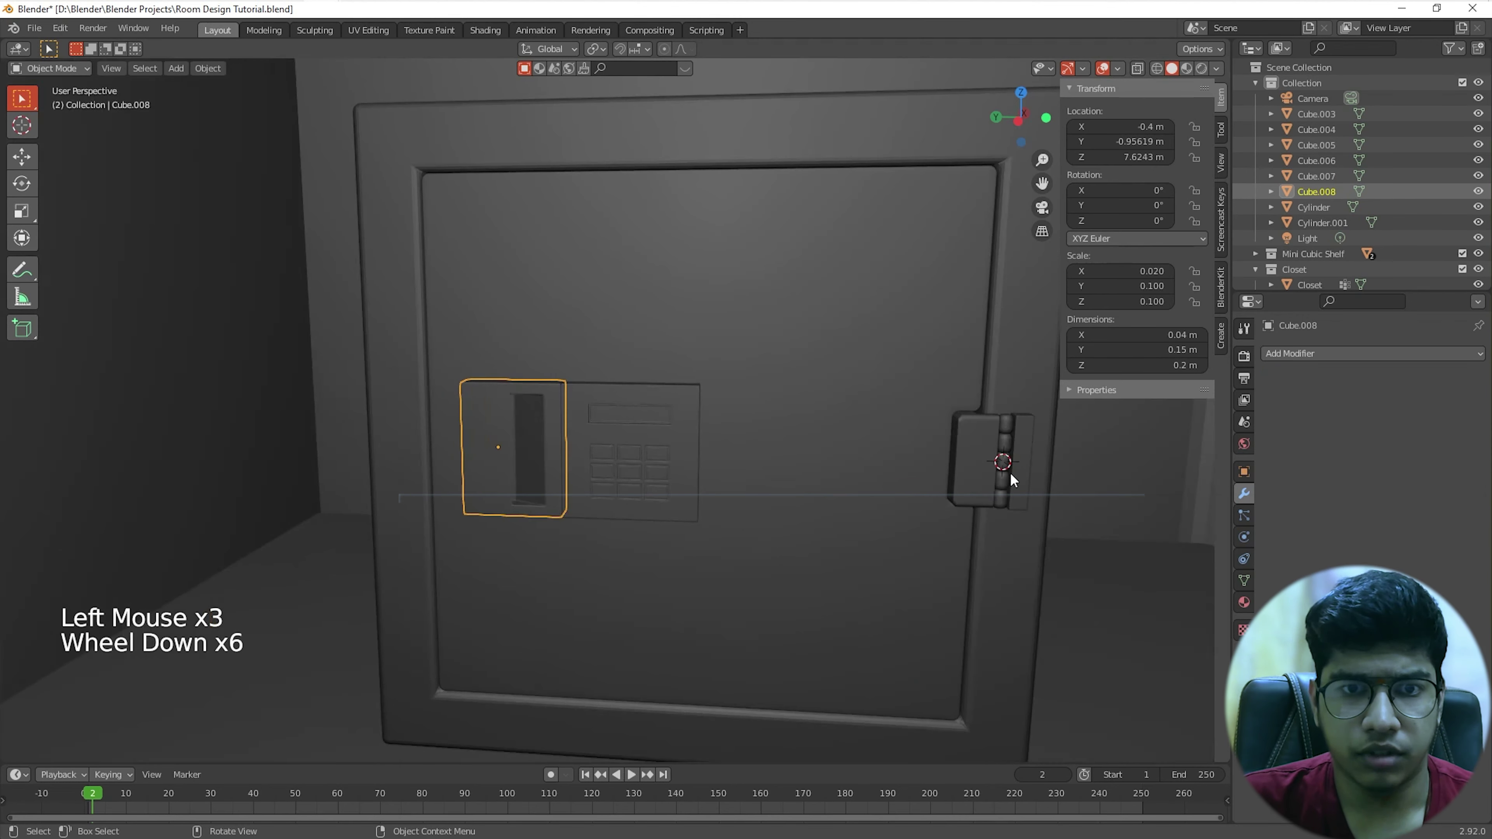
click(989, 428)
scroll(991, 464, up, 2)
shift+middle_drag(992, 477, 772, 442)
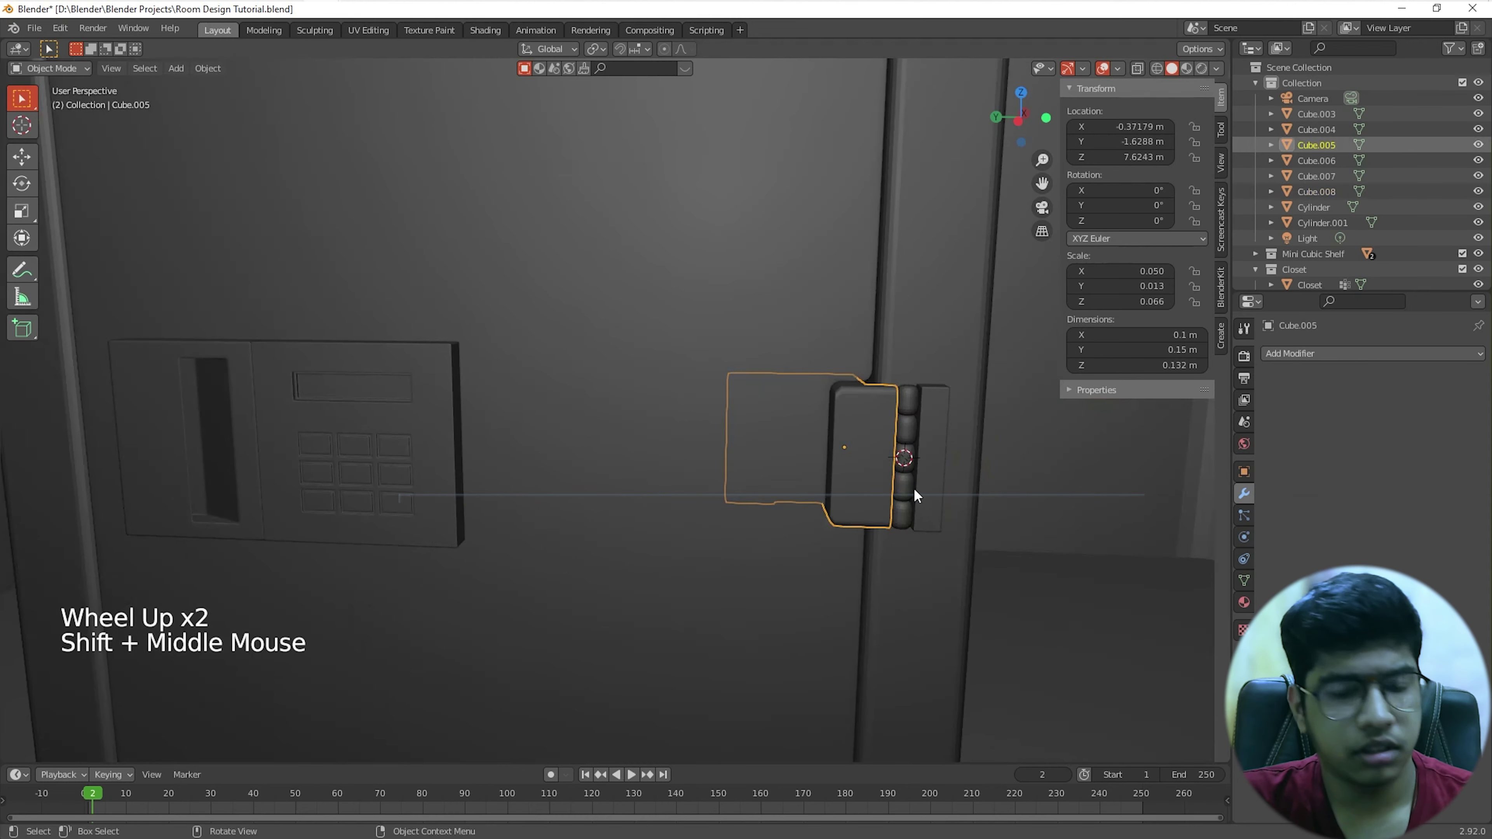
key(Tab)
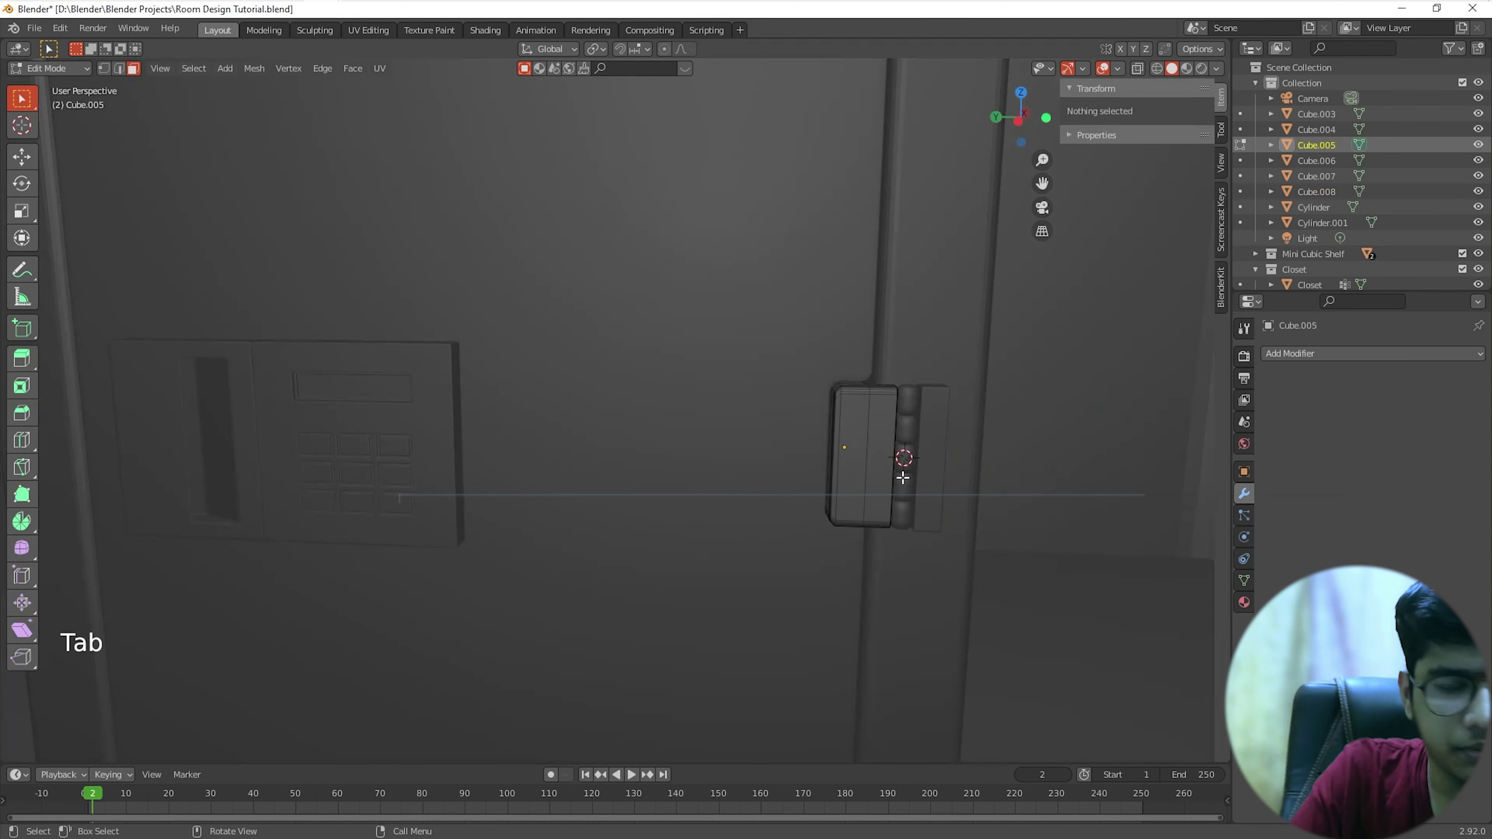
key(a)
click(1244, 580)
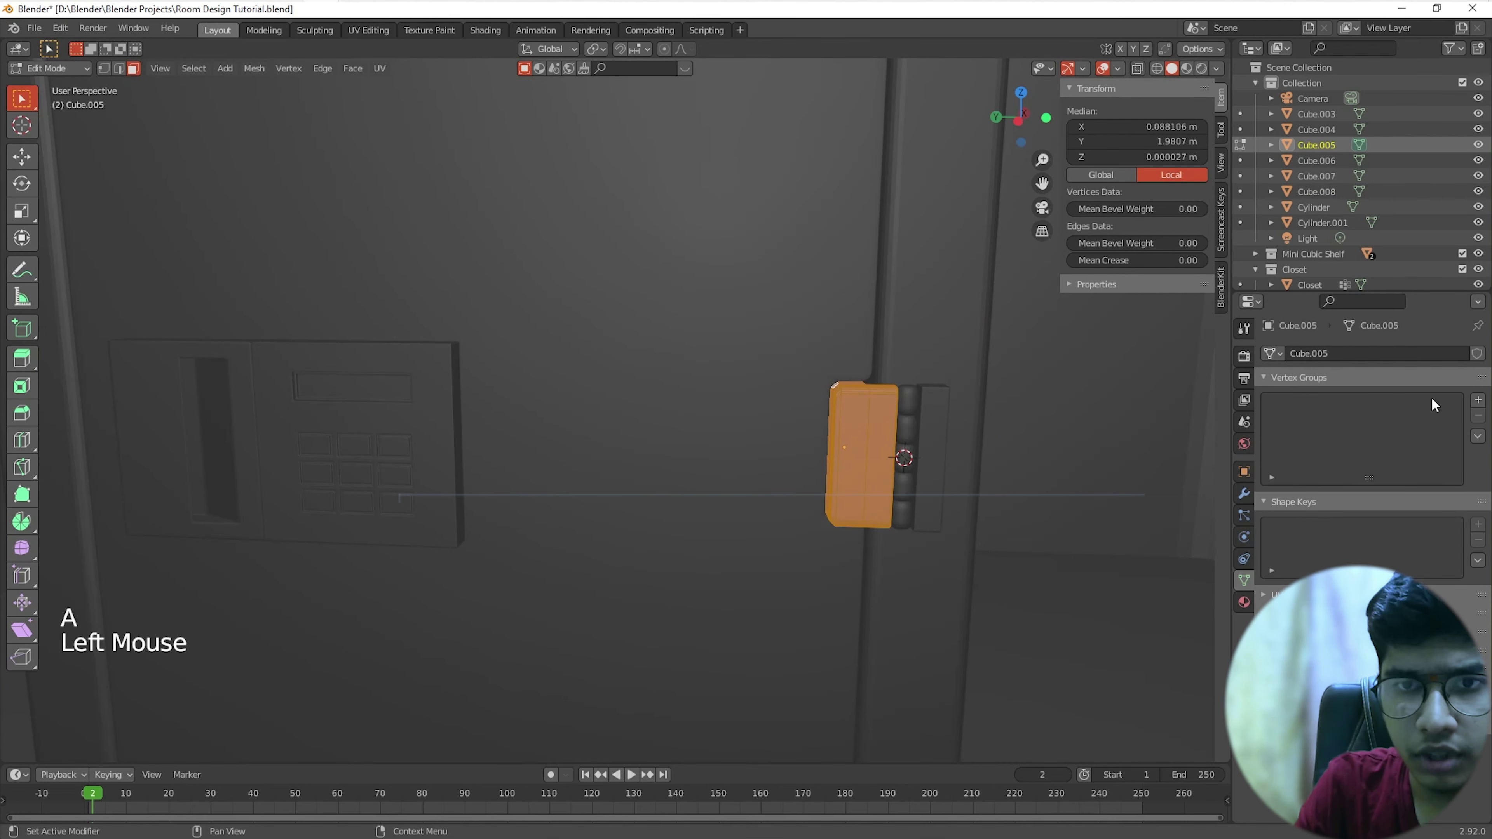
click(1478, 401)
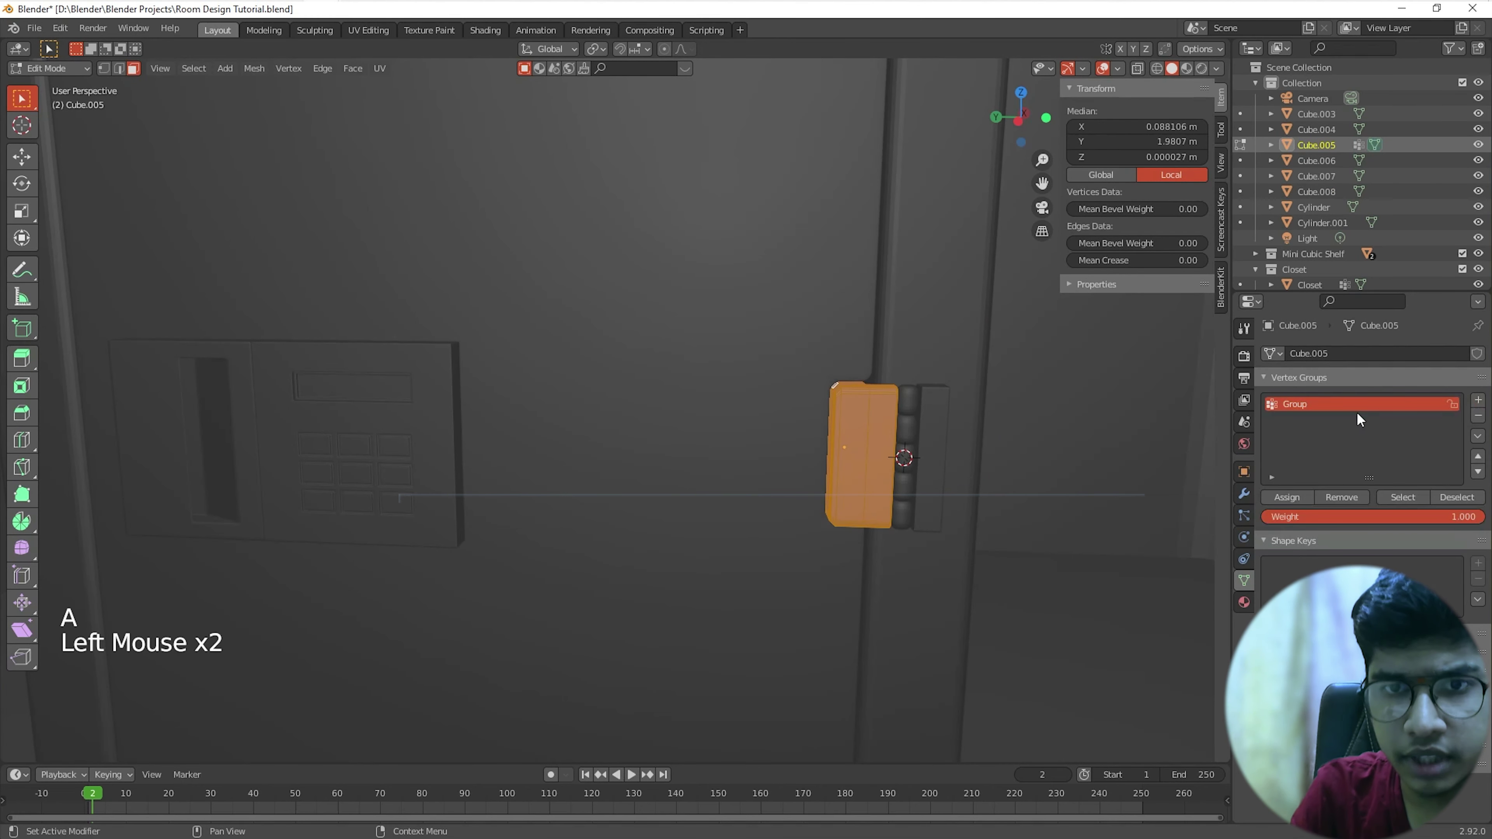
double_click(1305, 404)
click(1305, 403)
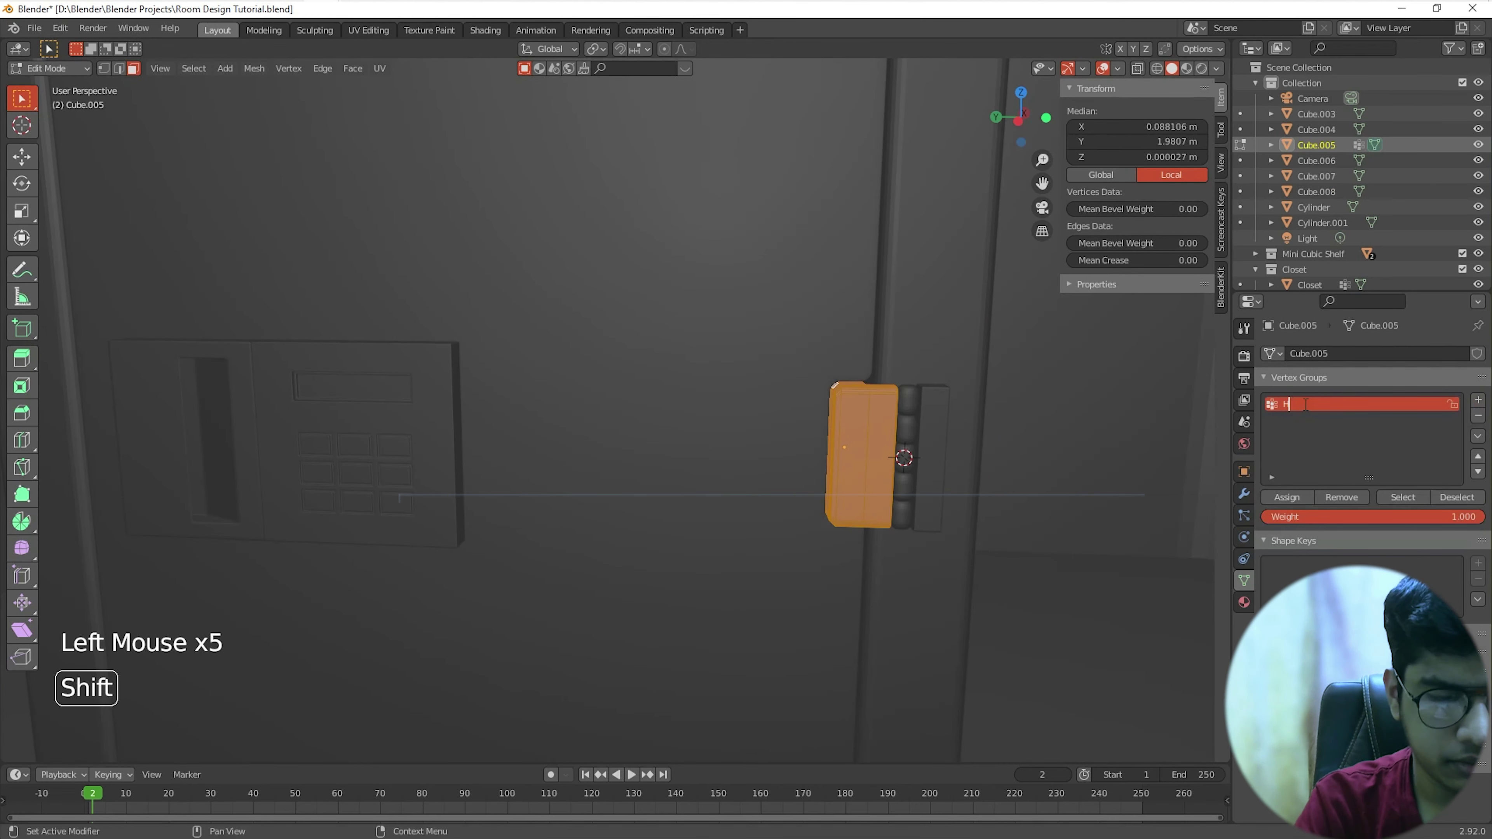
text(Hinge)
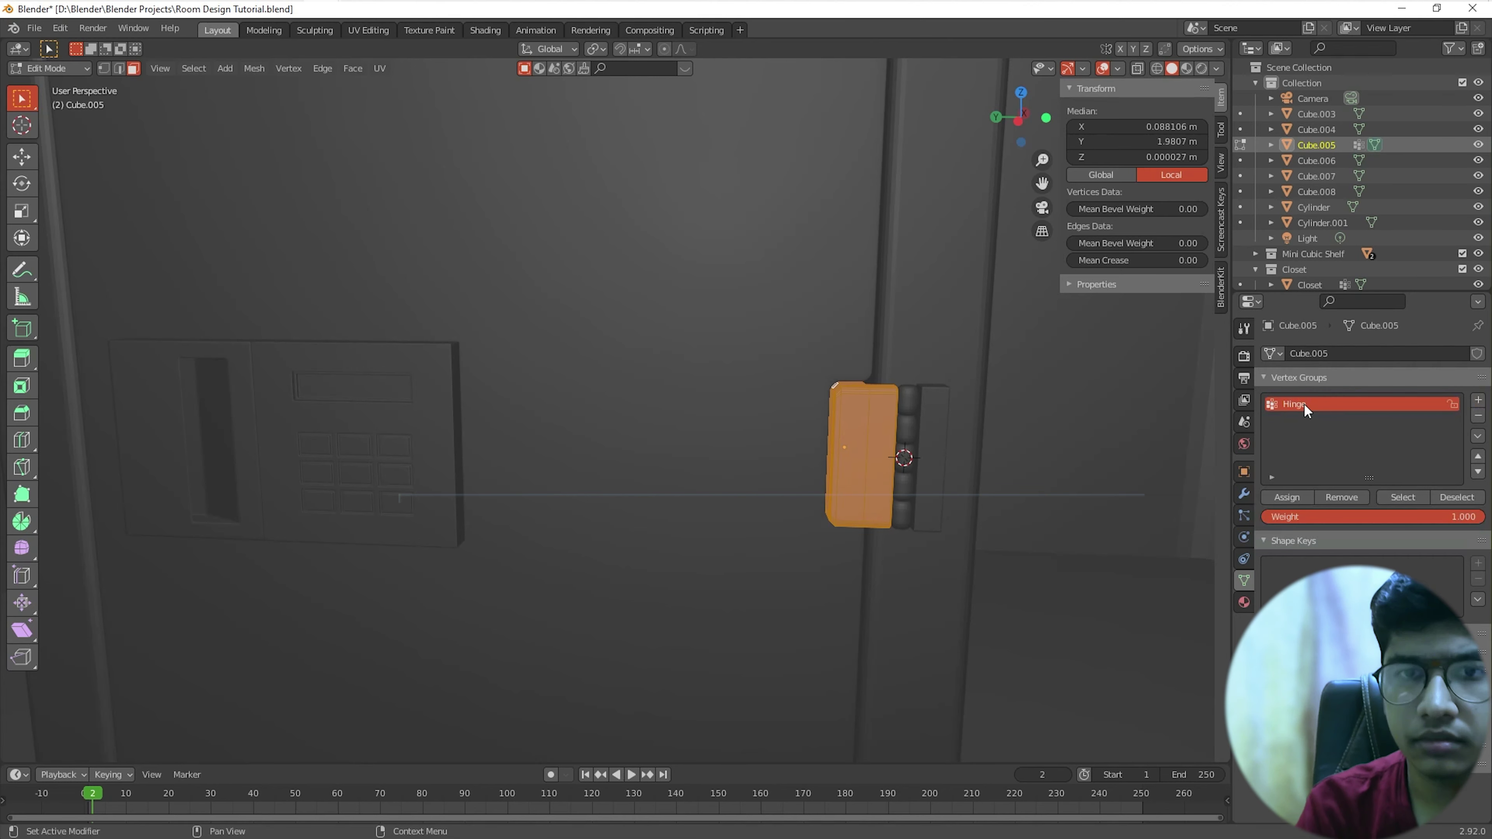
click(1287, 498)
key(Tab)
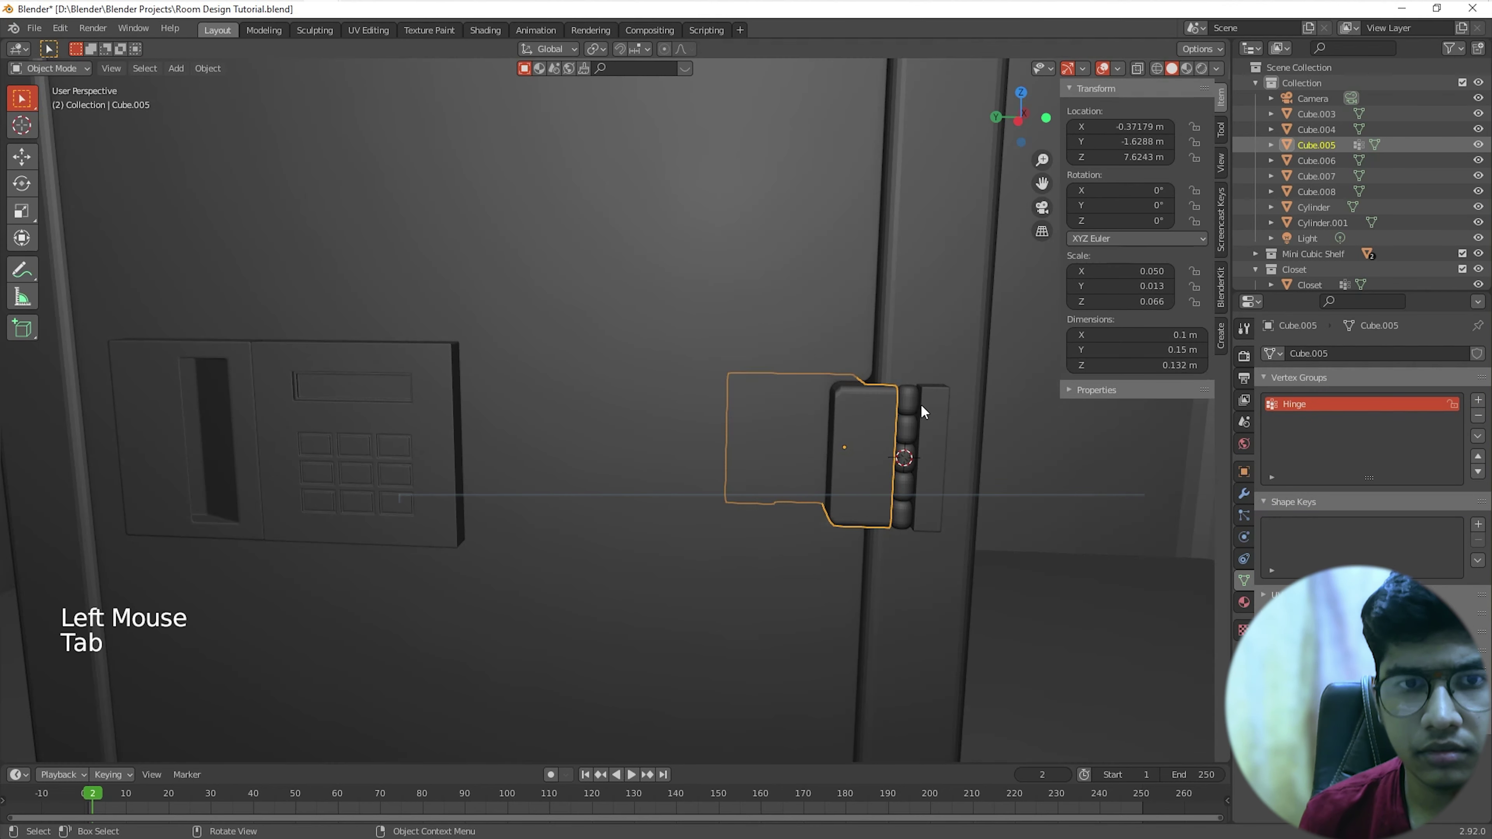
Step: Create a vertex group named Cylinder on the three-segment hinge cylinder object and assign its whole mesh to it
click(915, 405)
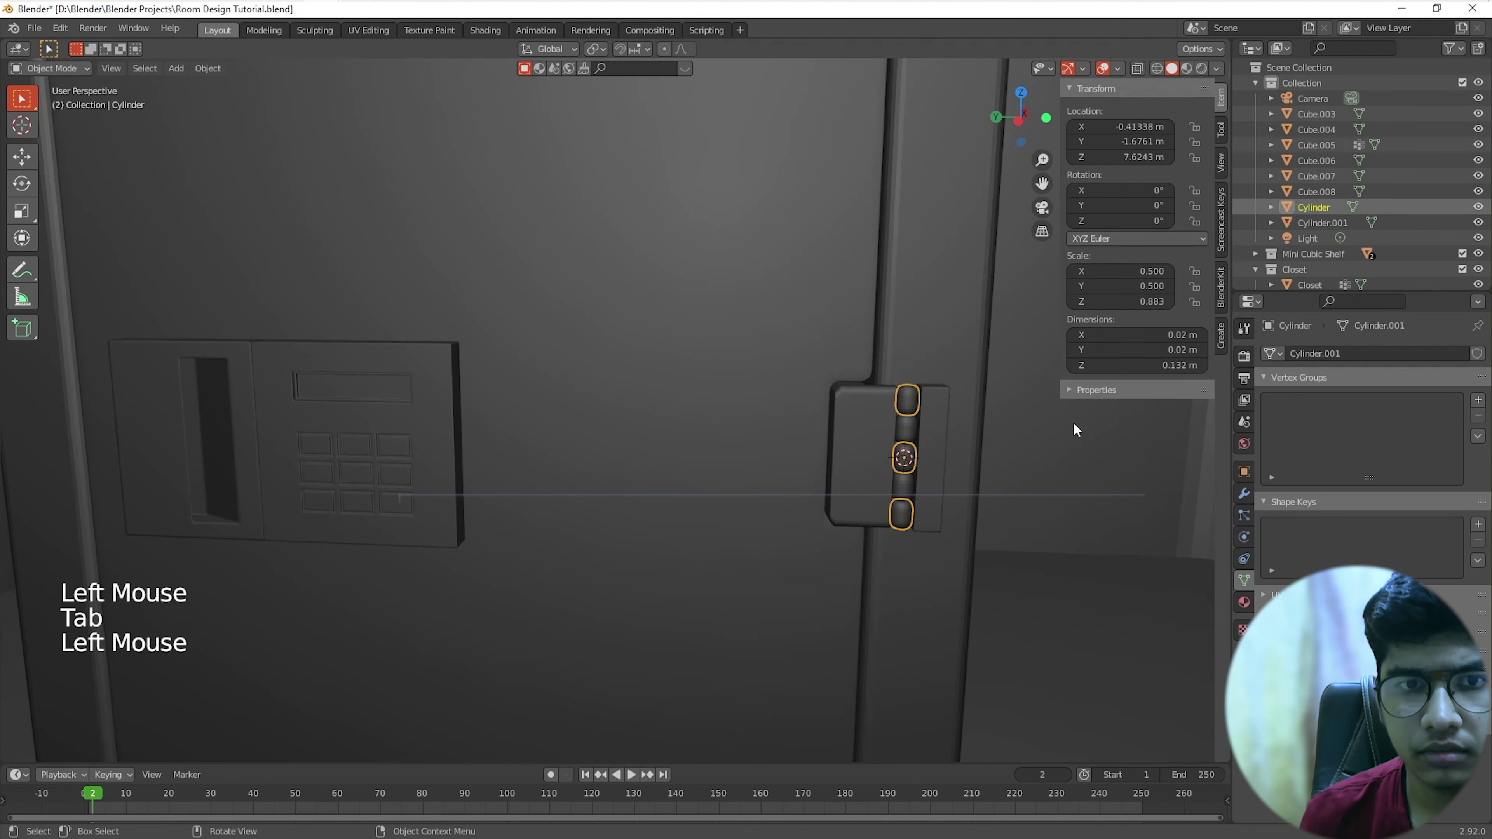
click(1476, 401)
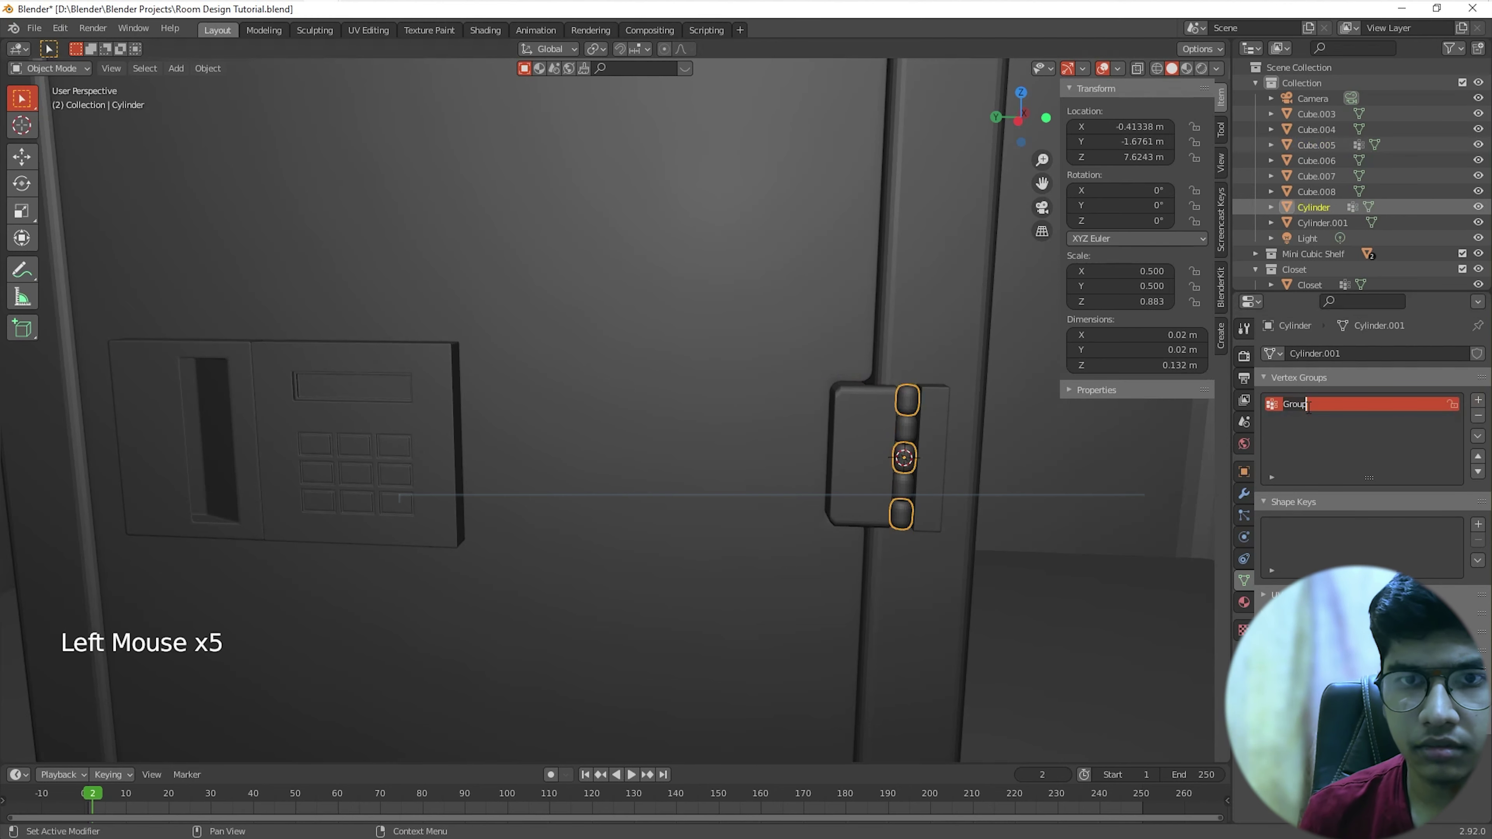
text(Cylinde)
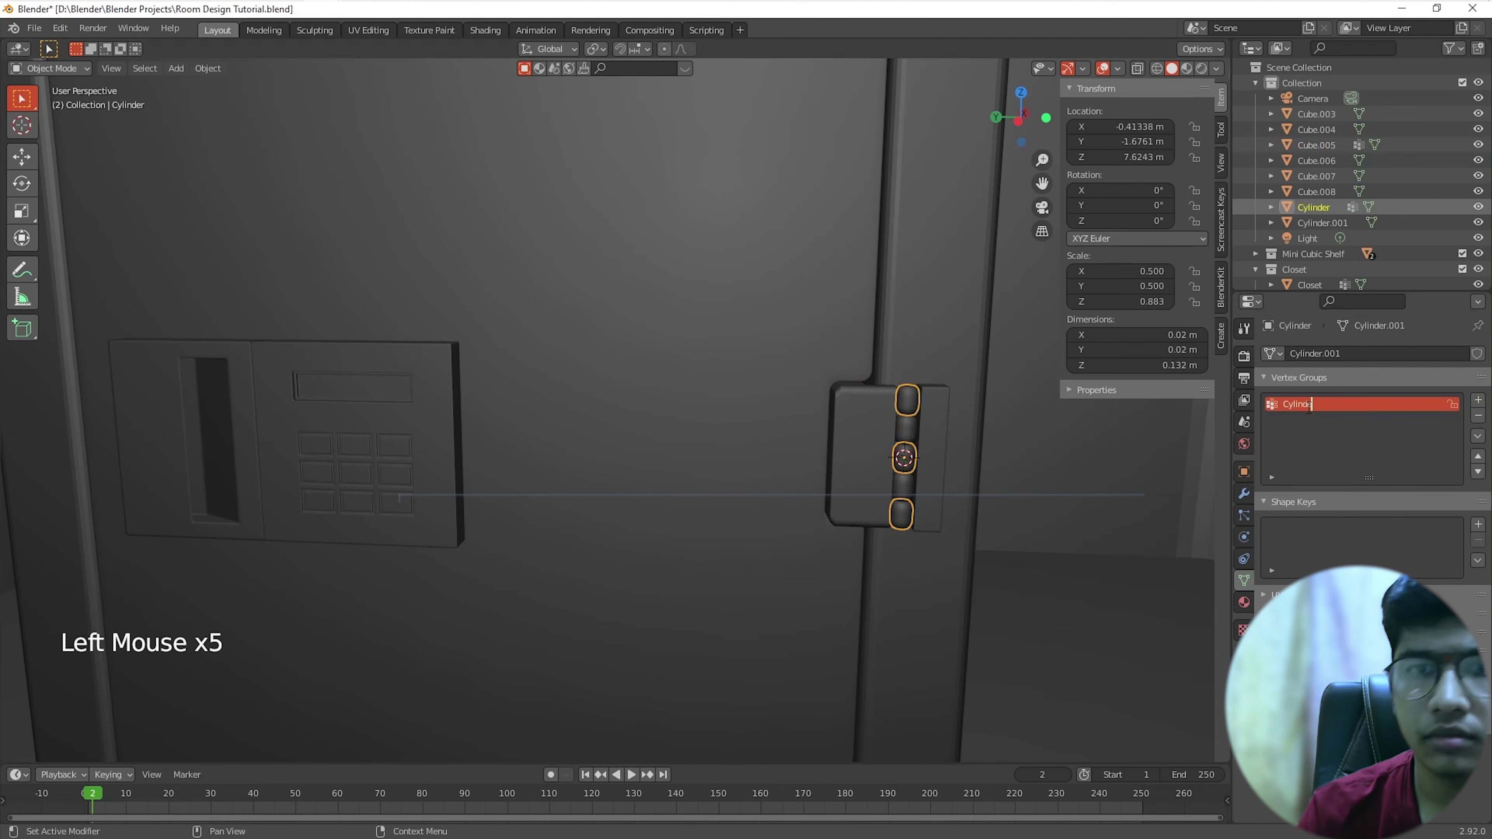
text(r)
double_click(1332, 405)
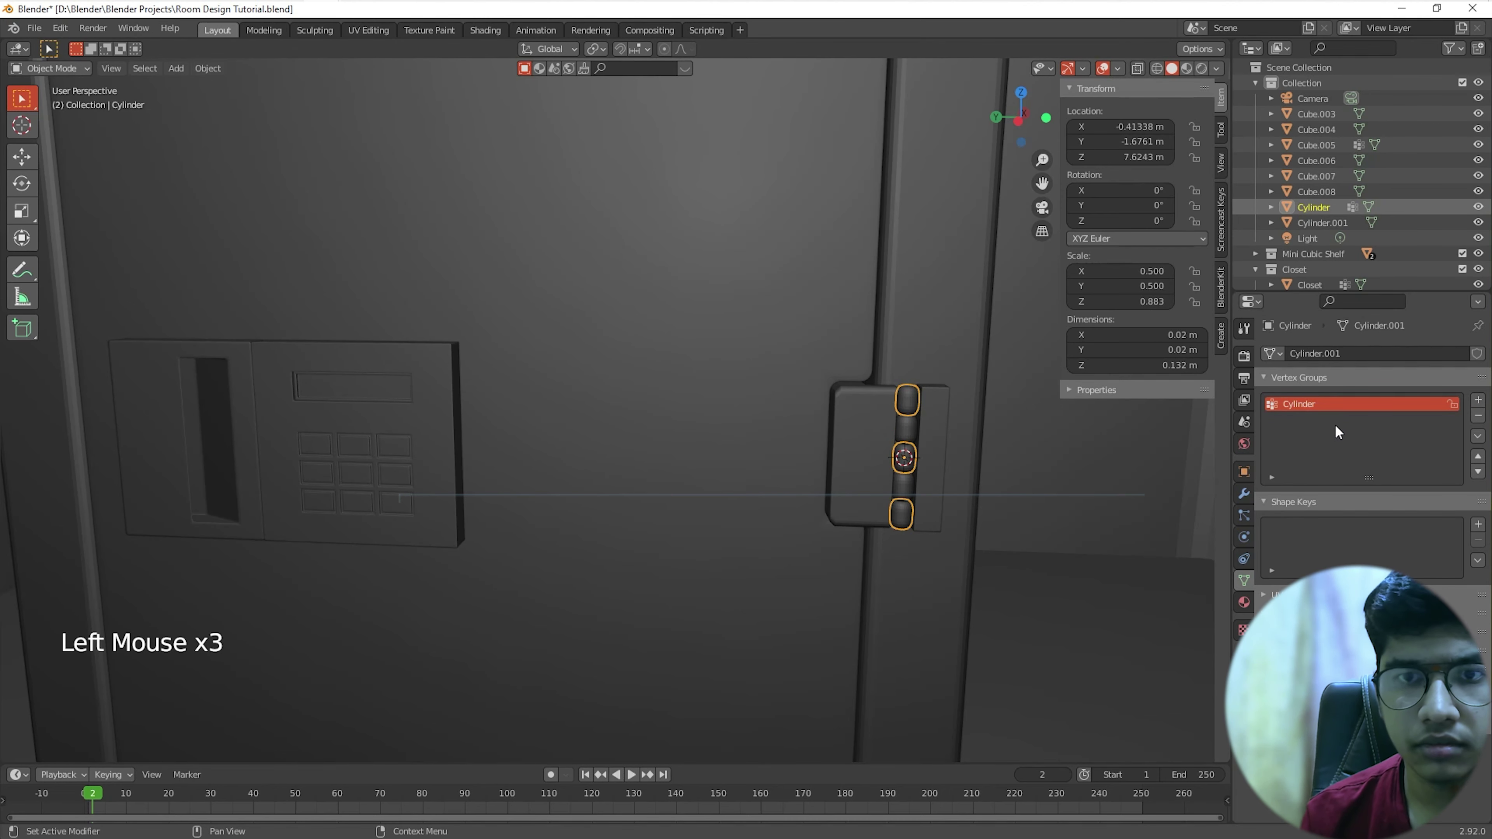
key(Tab)
key(a)
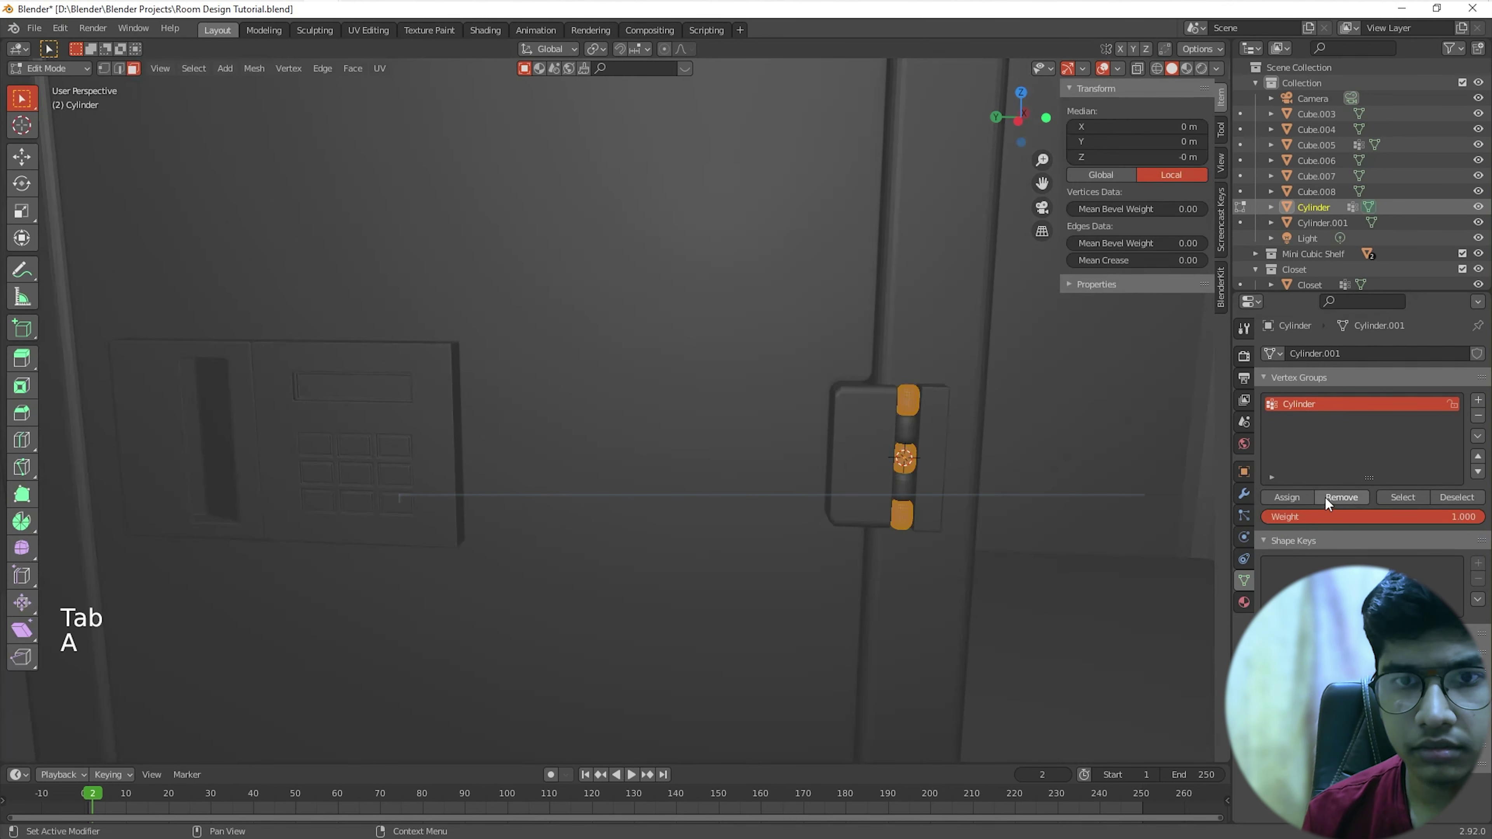
click(1286, 498)
key(Tab)
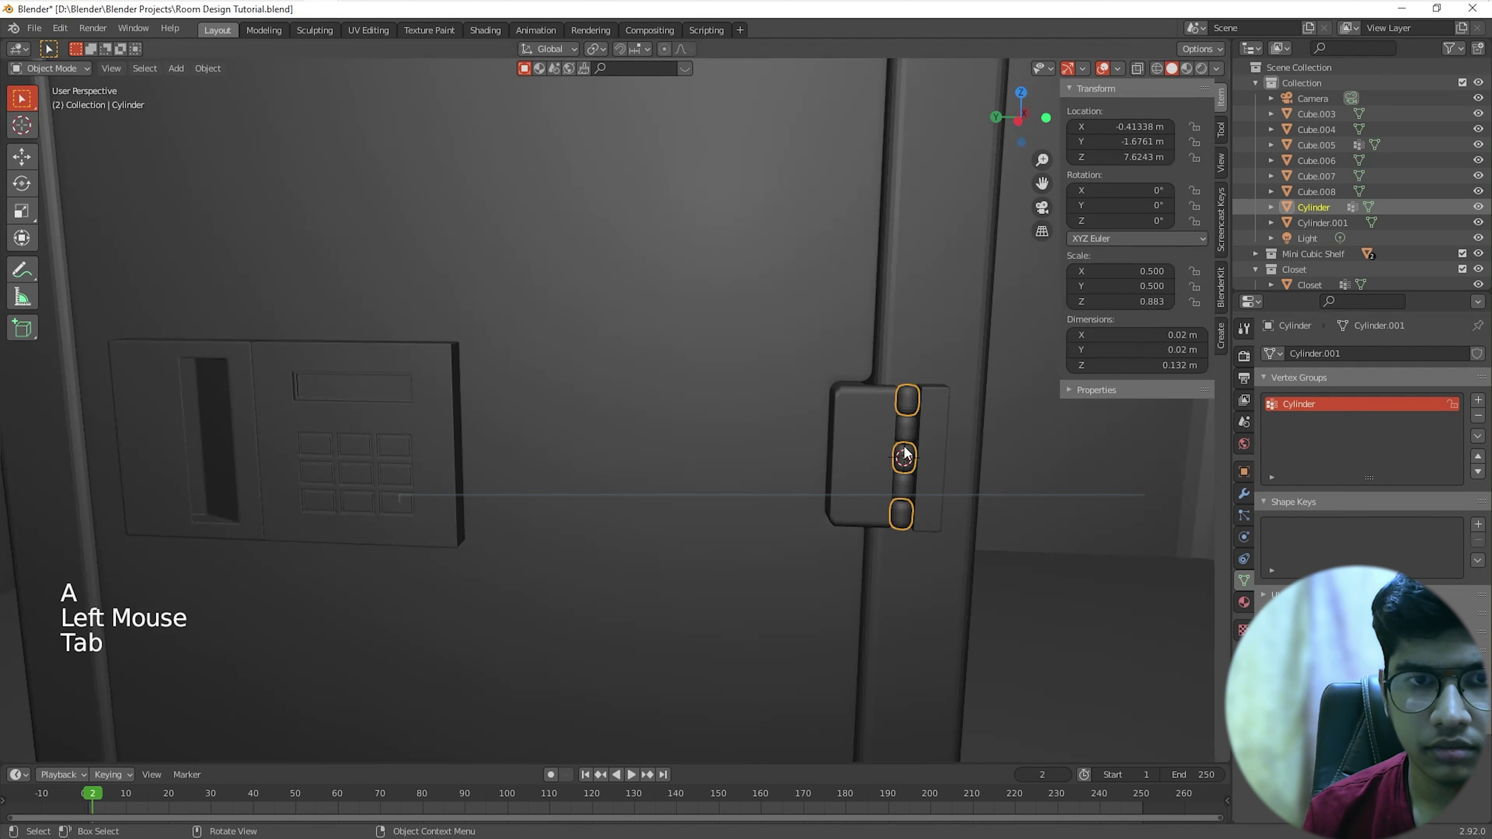
Step: Create a vertex group named Cylinder on the two-segment hinge cylinder object and assign its whole mesh to it
click(911, 436)
key(Tab)
key(a)
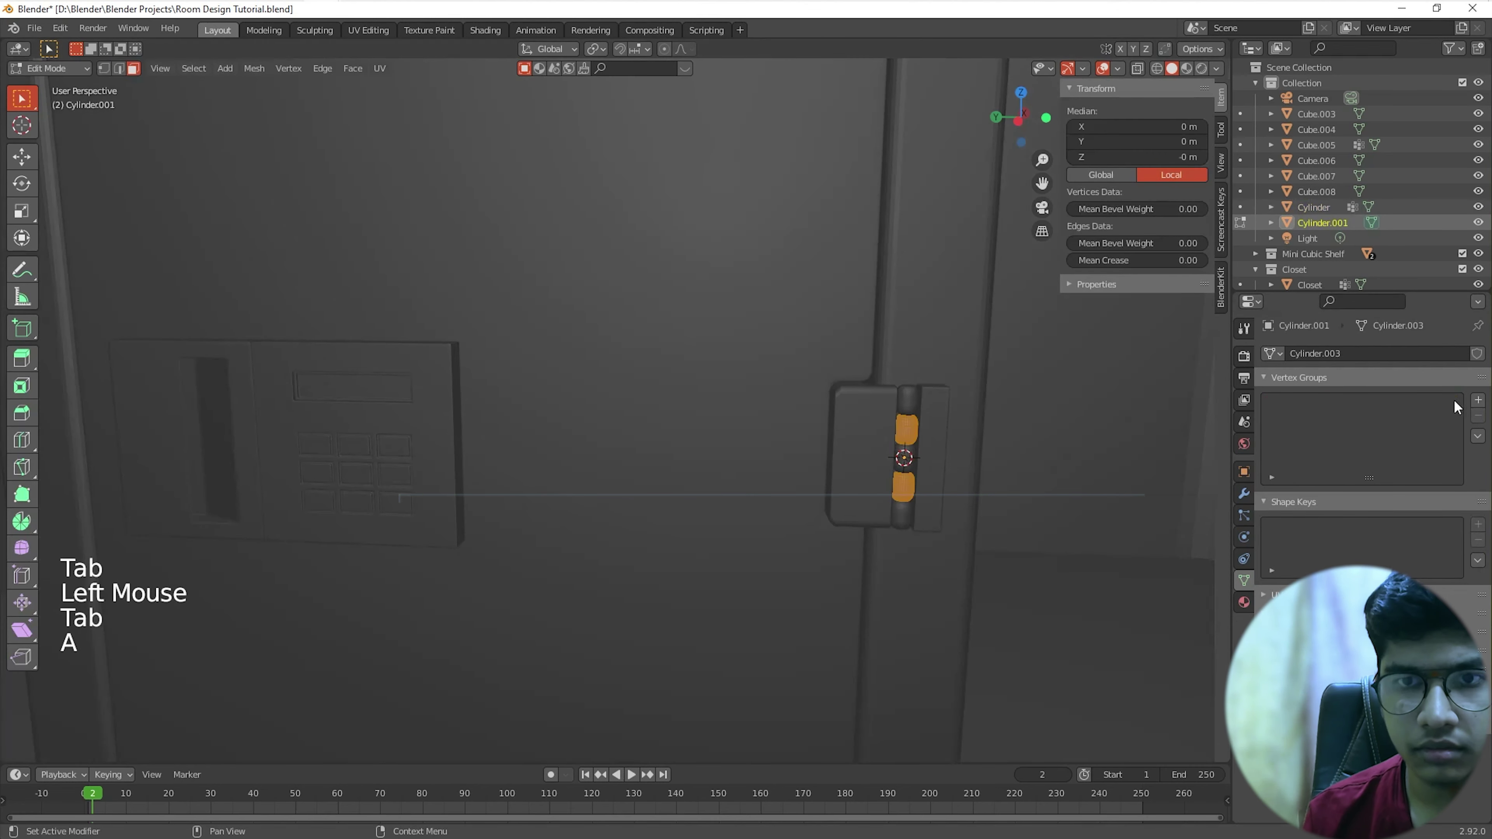
click(1478, 401)
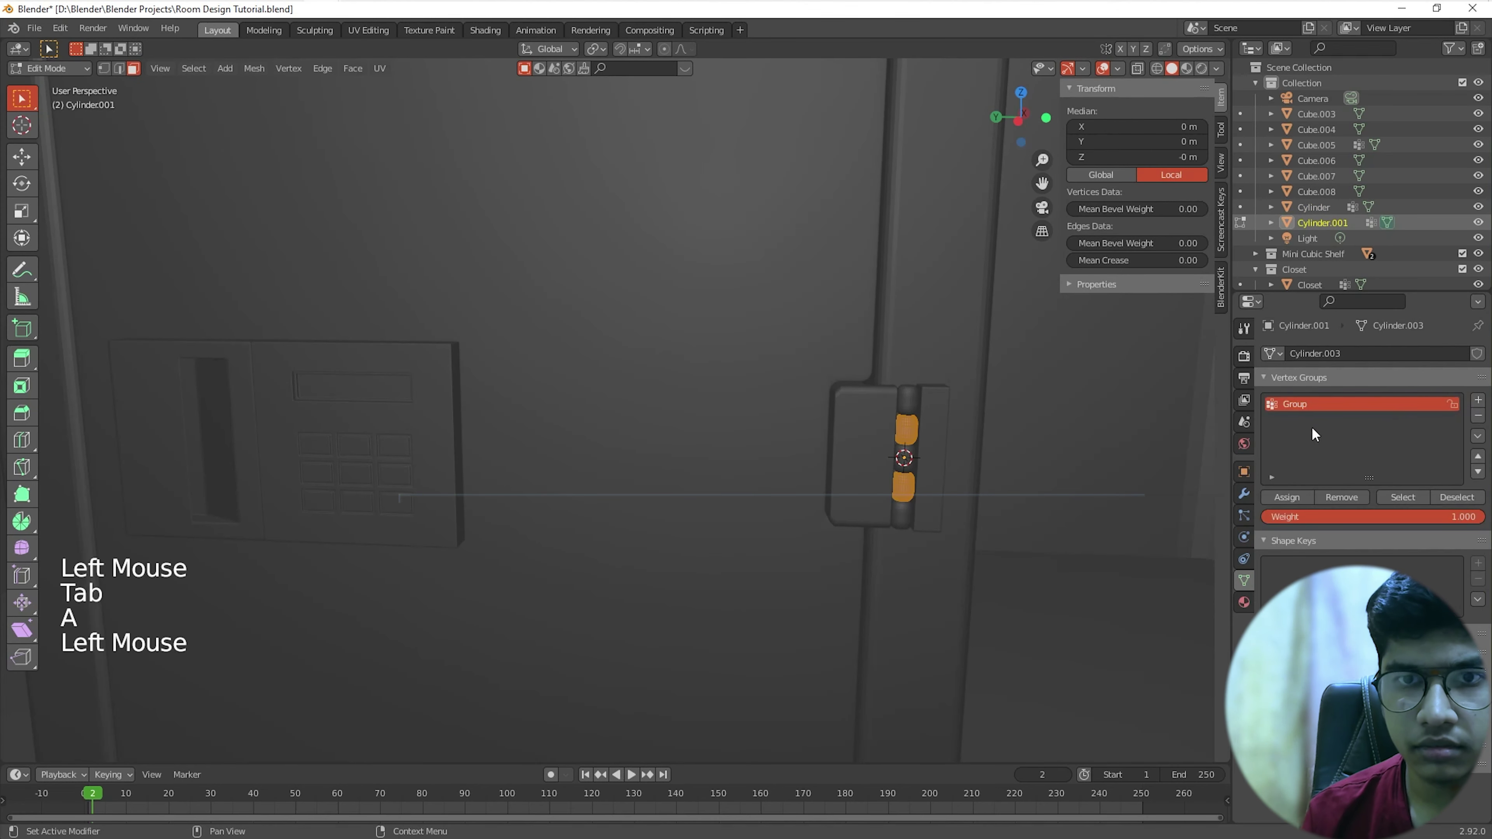
click(1291, 406)
text(Cylinder)
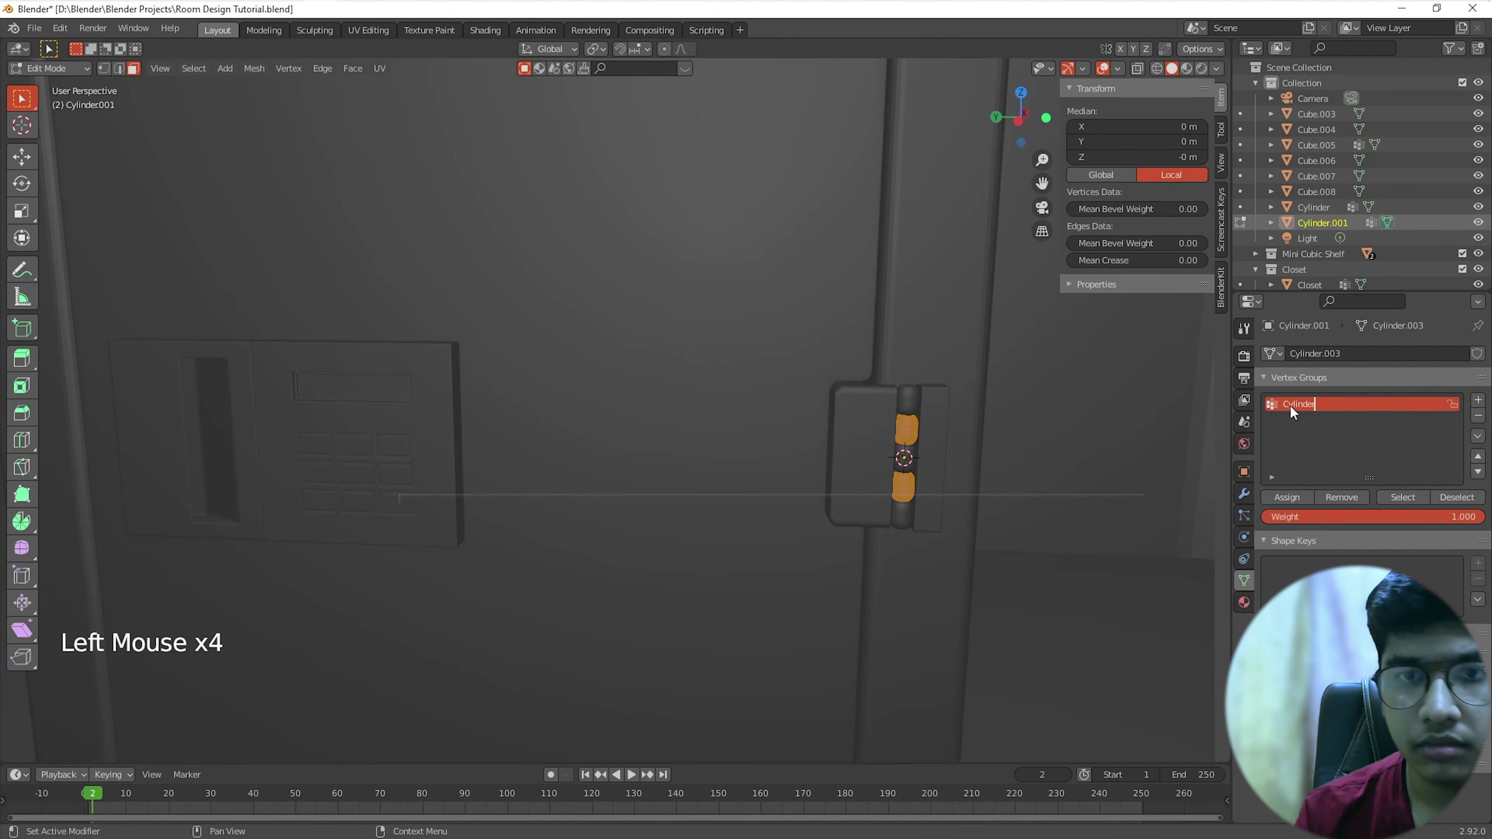
click(1290, 497)
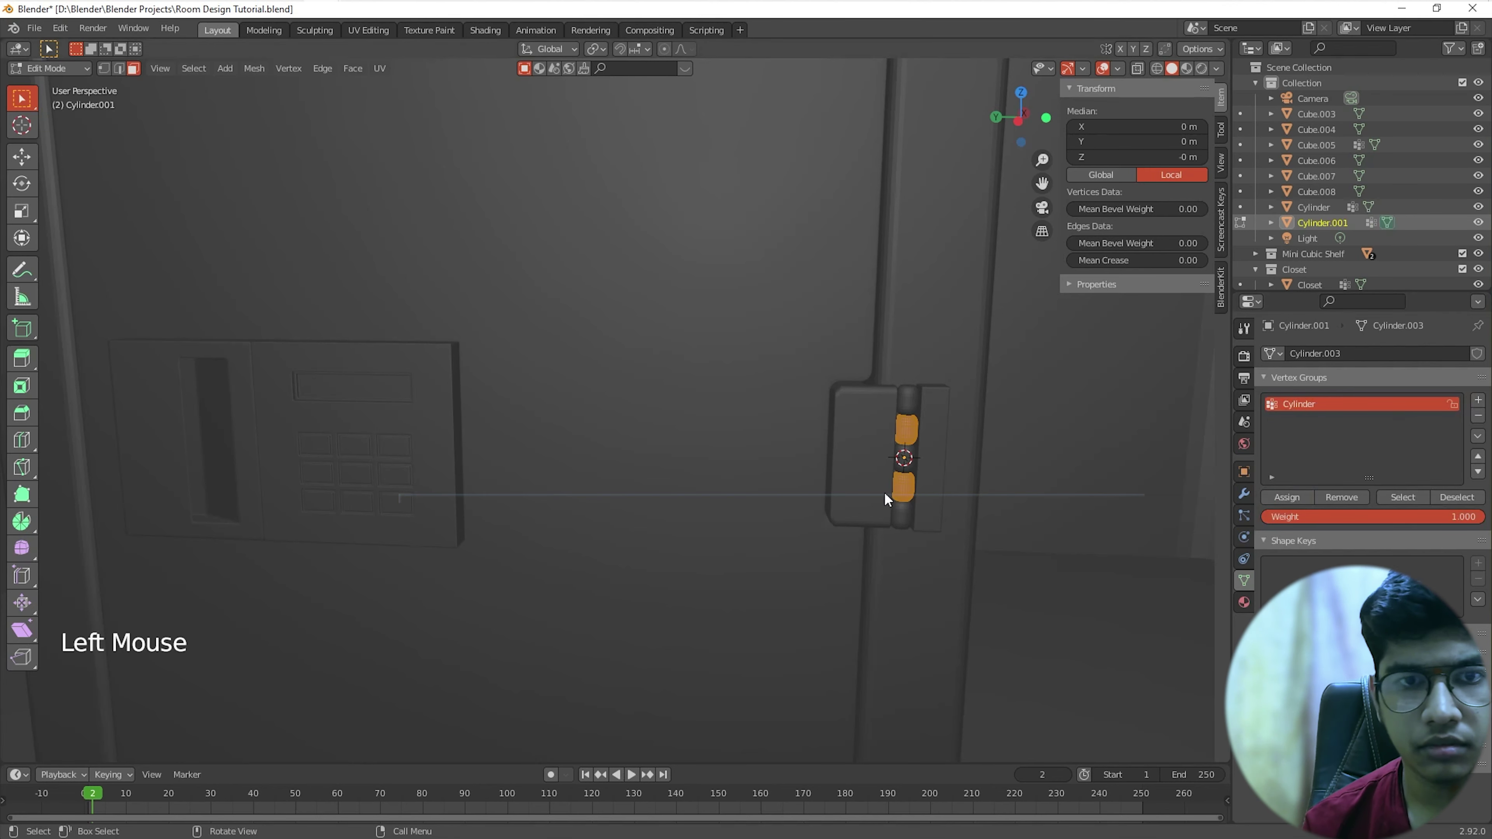
key(Tab)
Step: Create a vertex group named Block on the narrow body-side hinge plate and assign its whole mesh to it
click(929, 436)
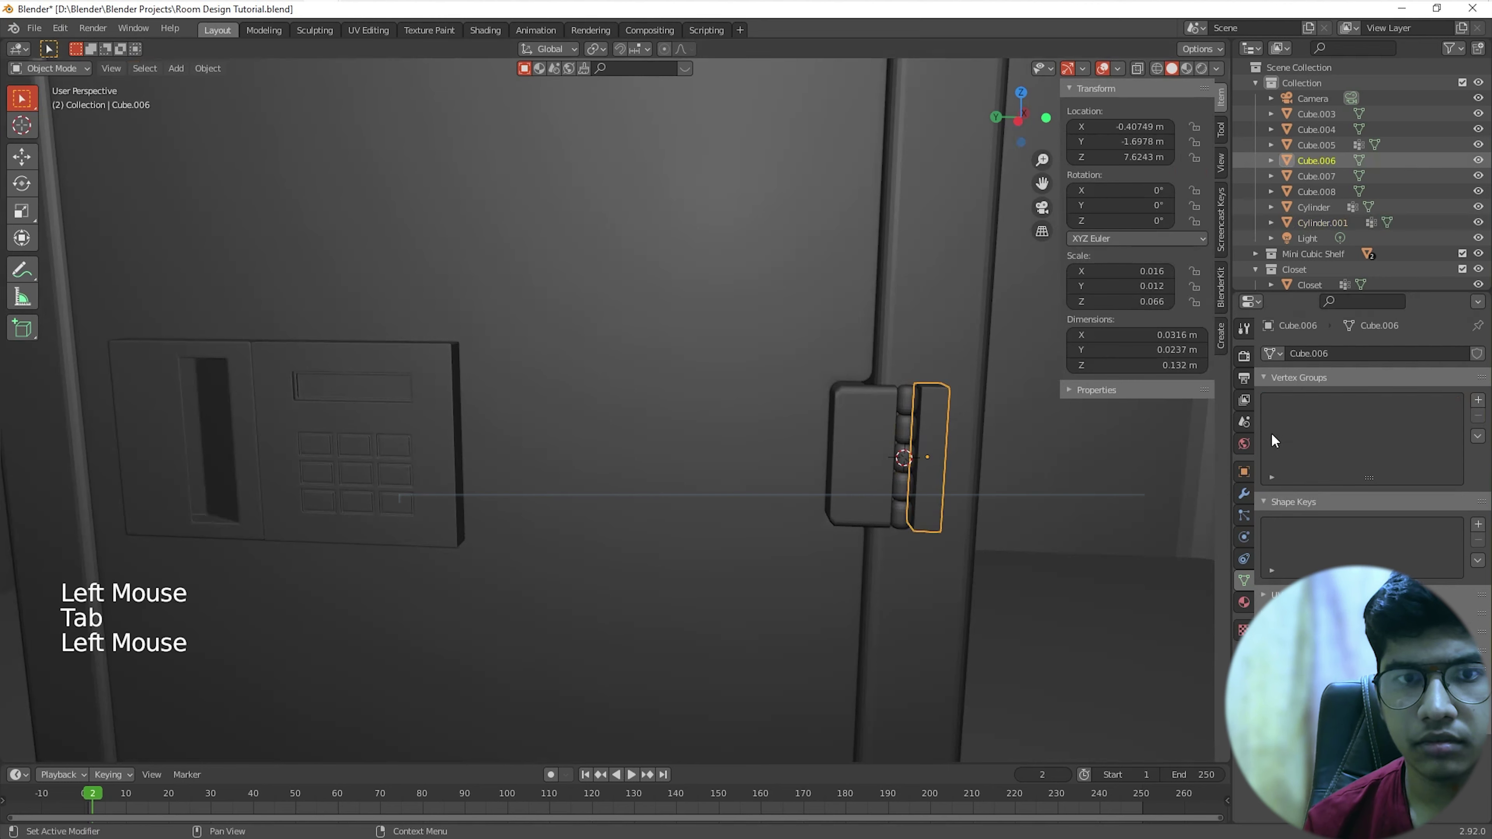
click(1476, 401)
click(1302, 408)
double_click(1301, 408)
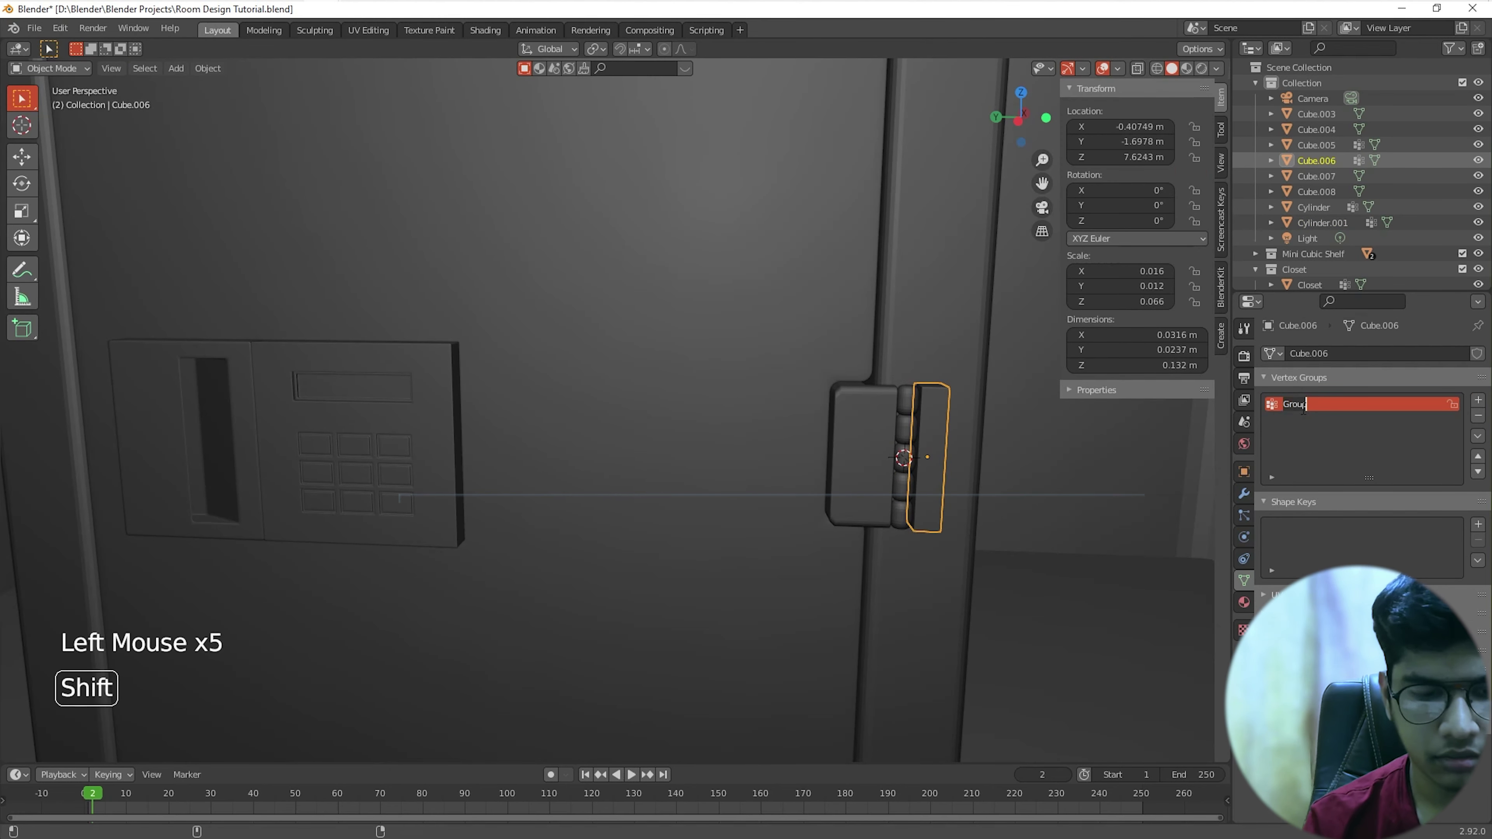
key(Tab)
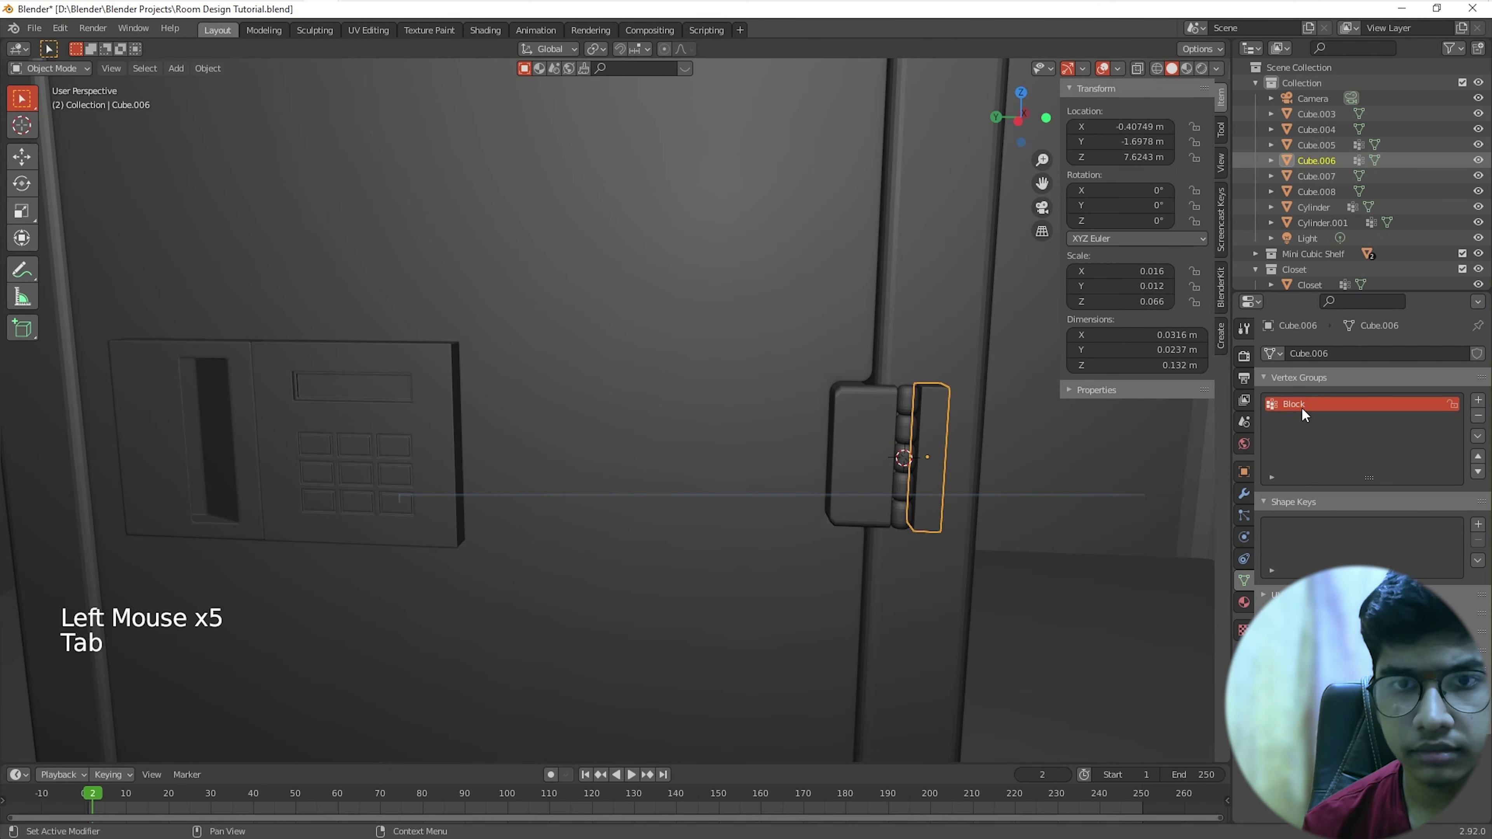
key(Tab)
key(a)
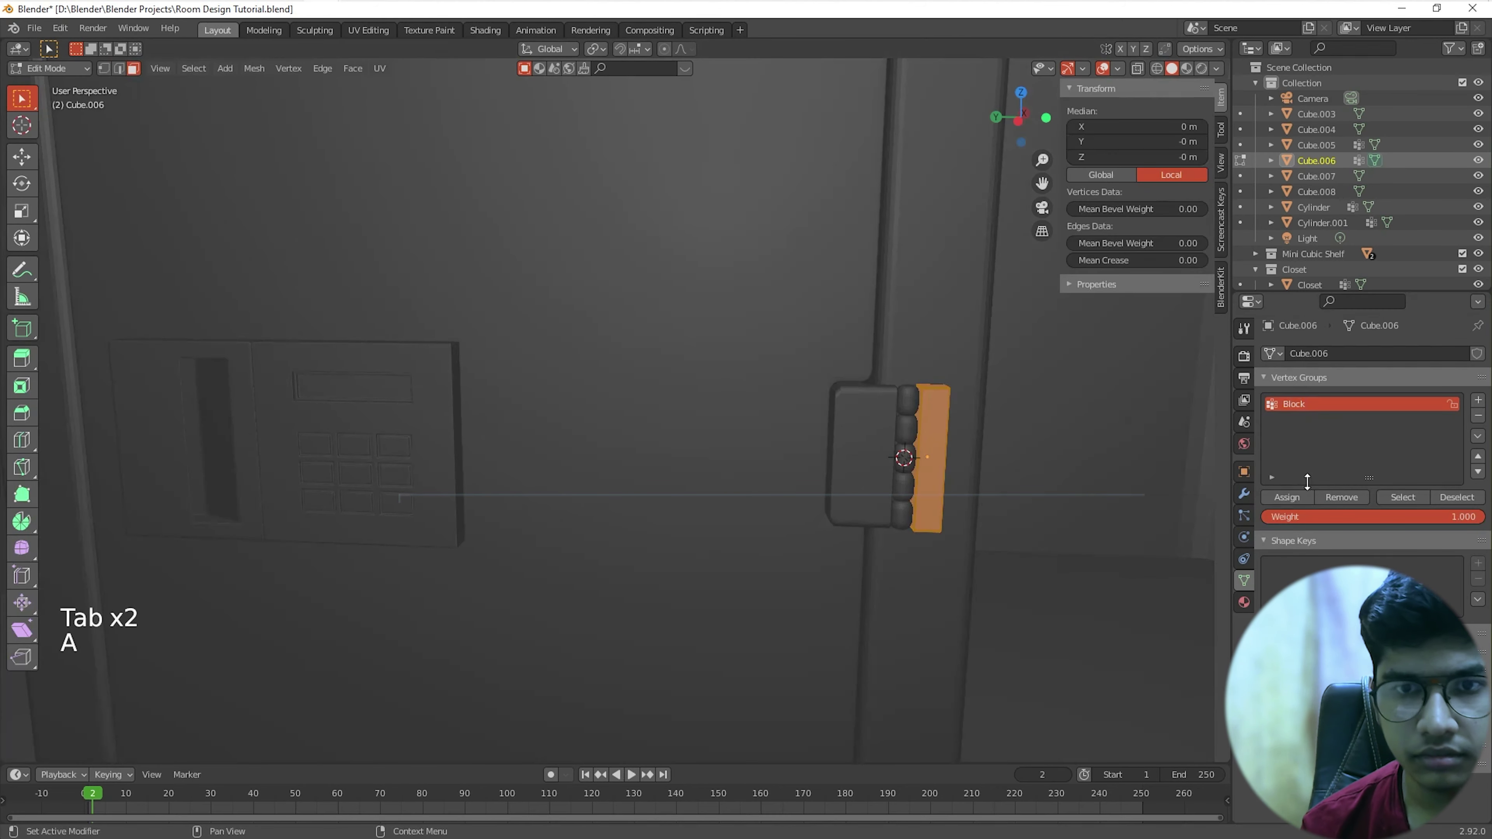
click(1287, 497)
key(Tab)
Step: Create a vertex group named Hook on the handle panel and assign its whole mesh to it
scroll(888, 491, down, 4)
scroll(657, 488, up, 3)
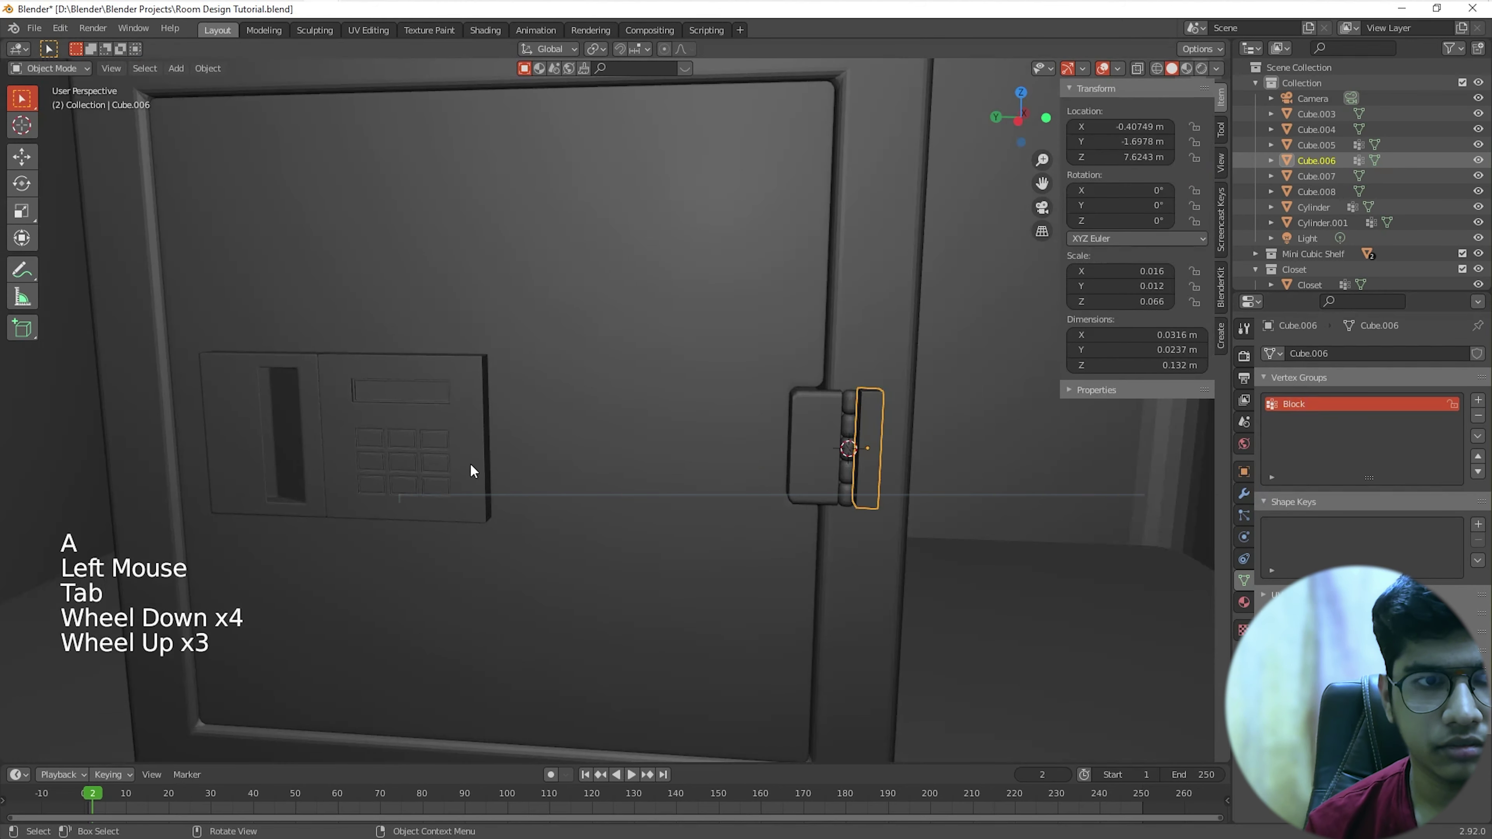
click(290, 420)
key(Tab)
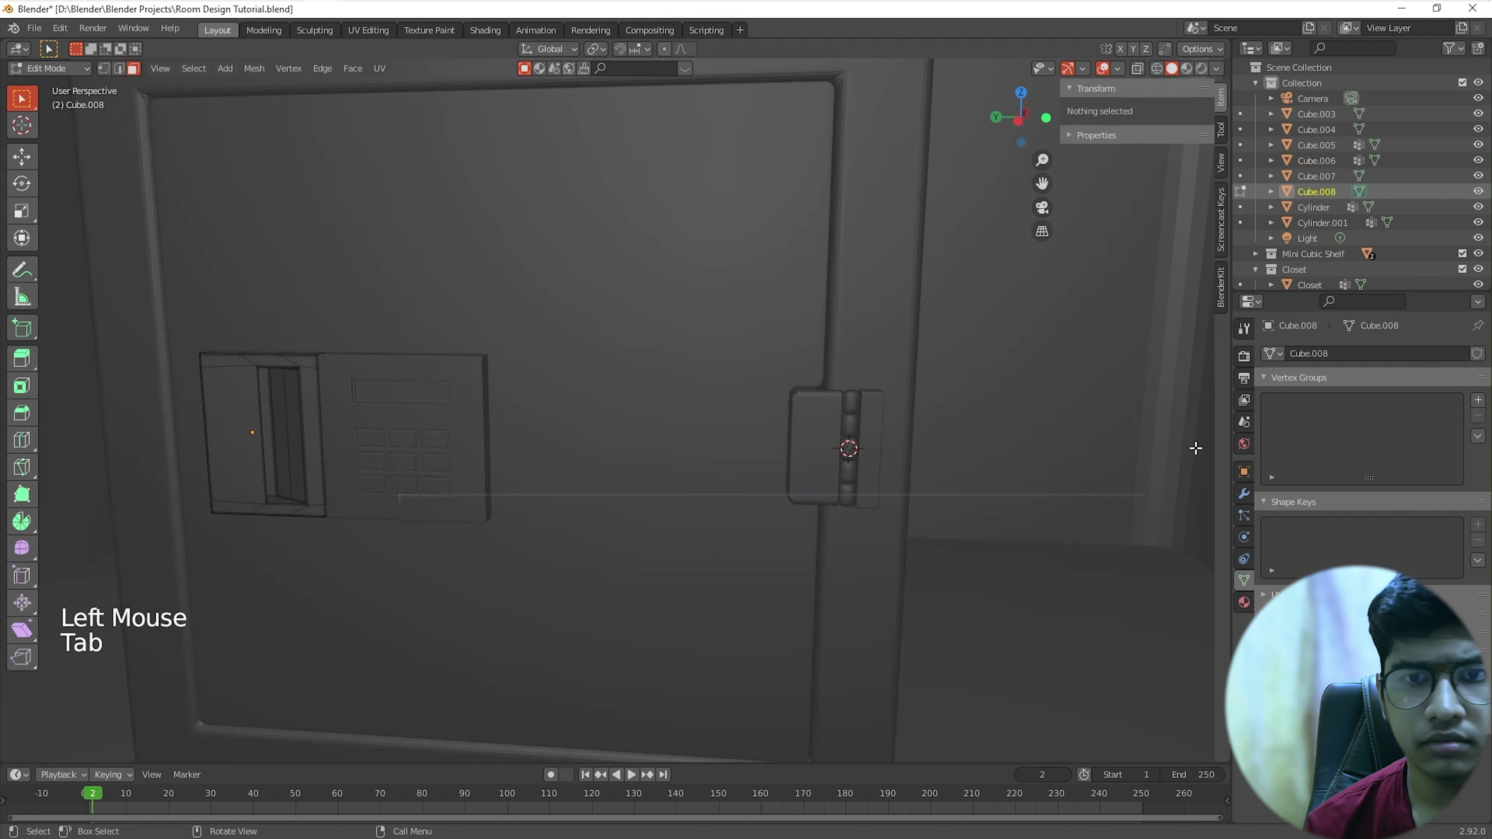
click(1478, 399)
double_click(1321, 408)
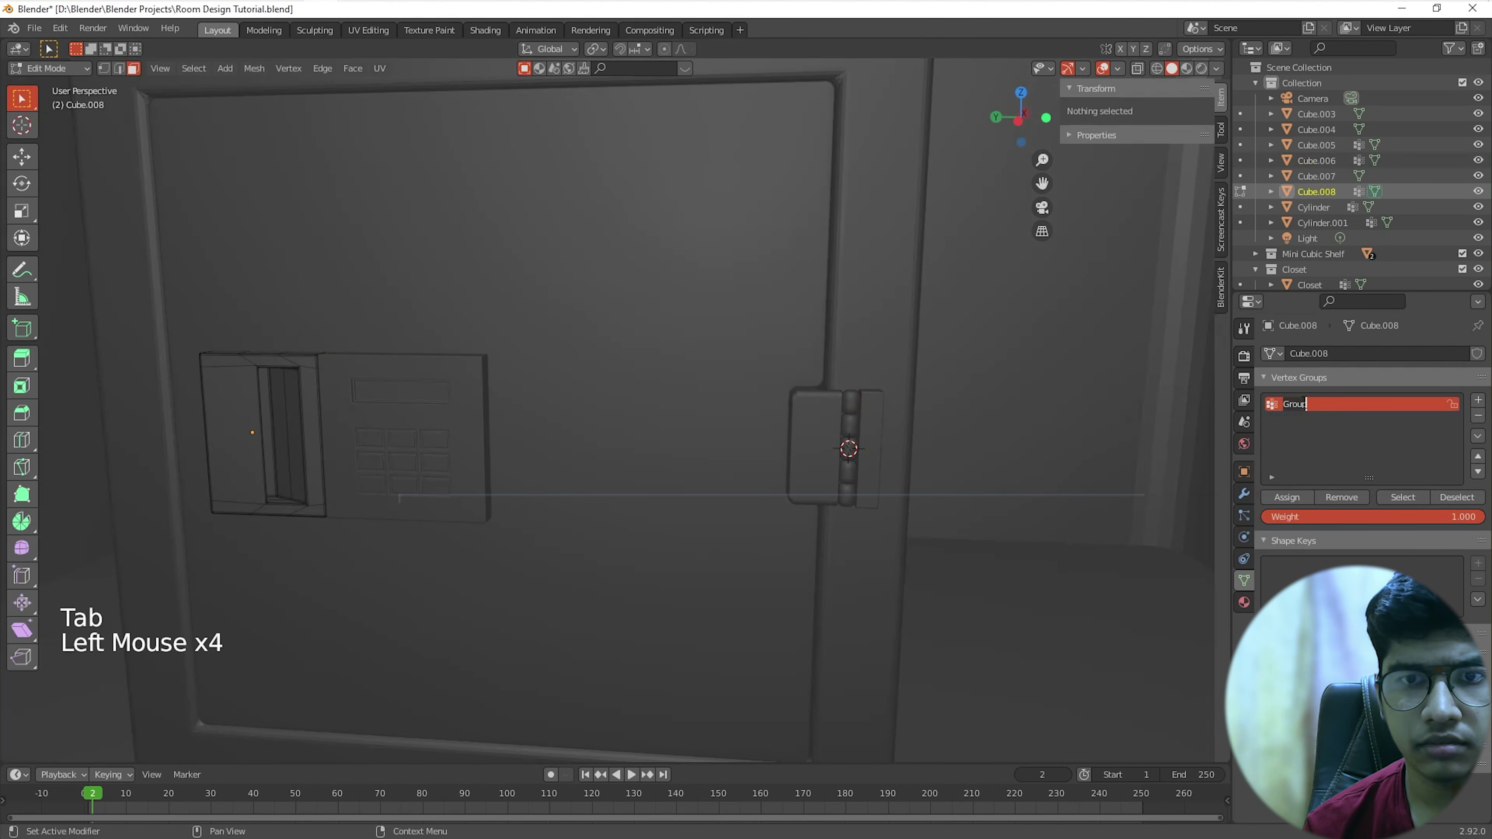
key(shift)
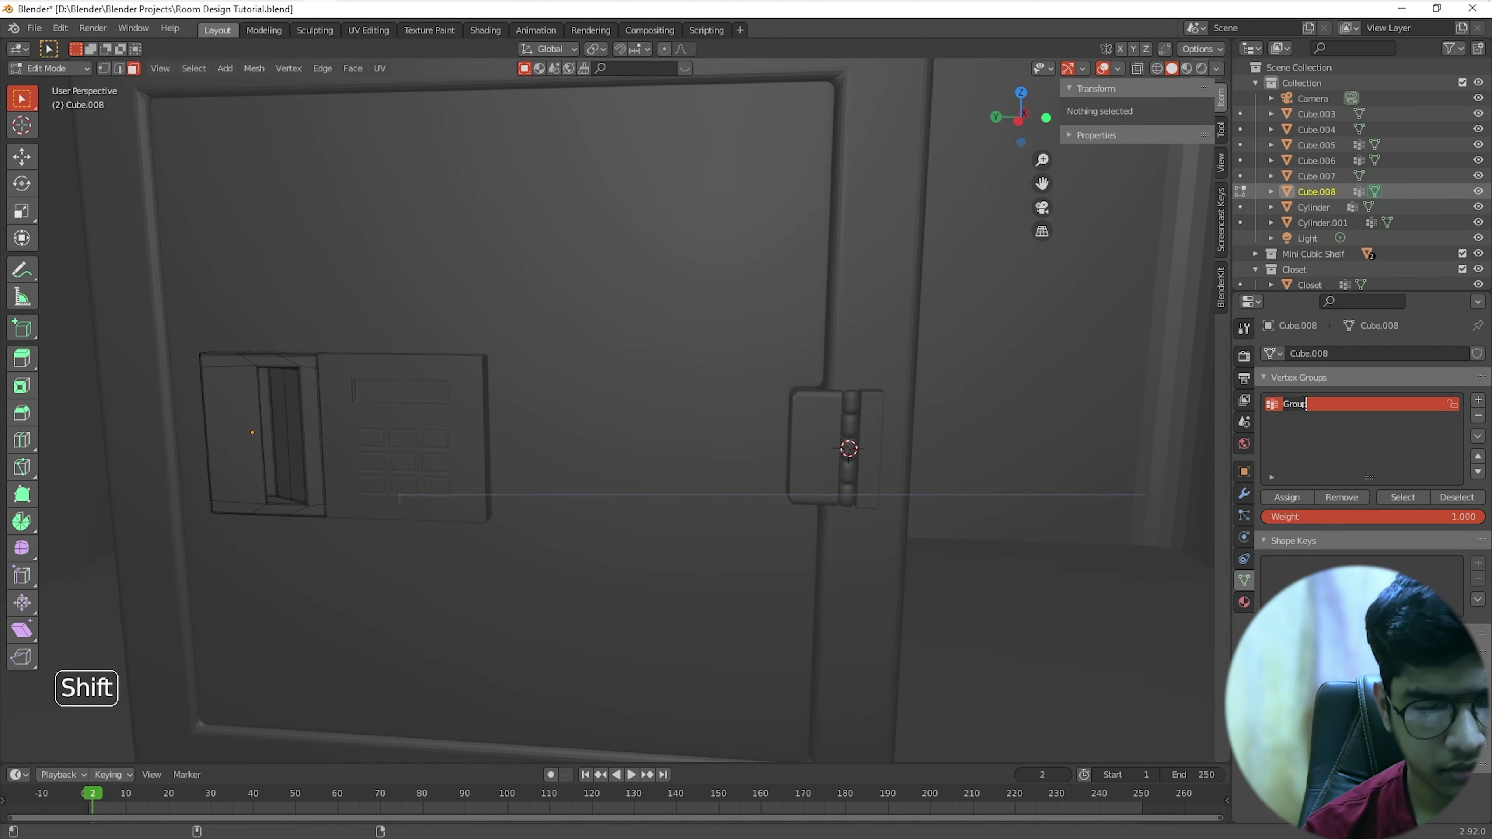
text(Hook)
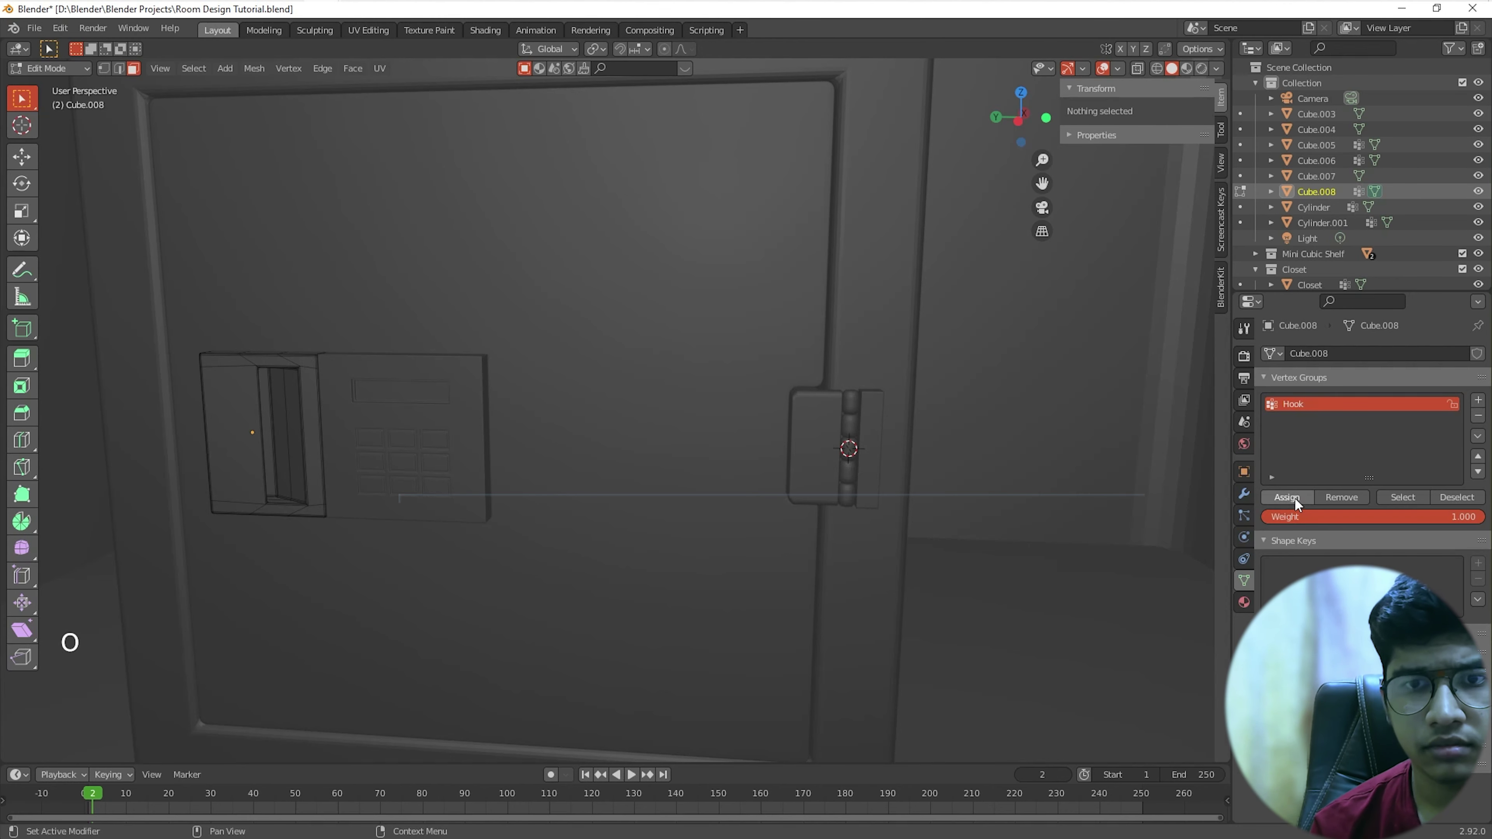
text(a)
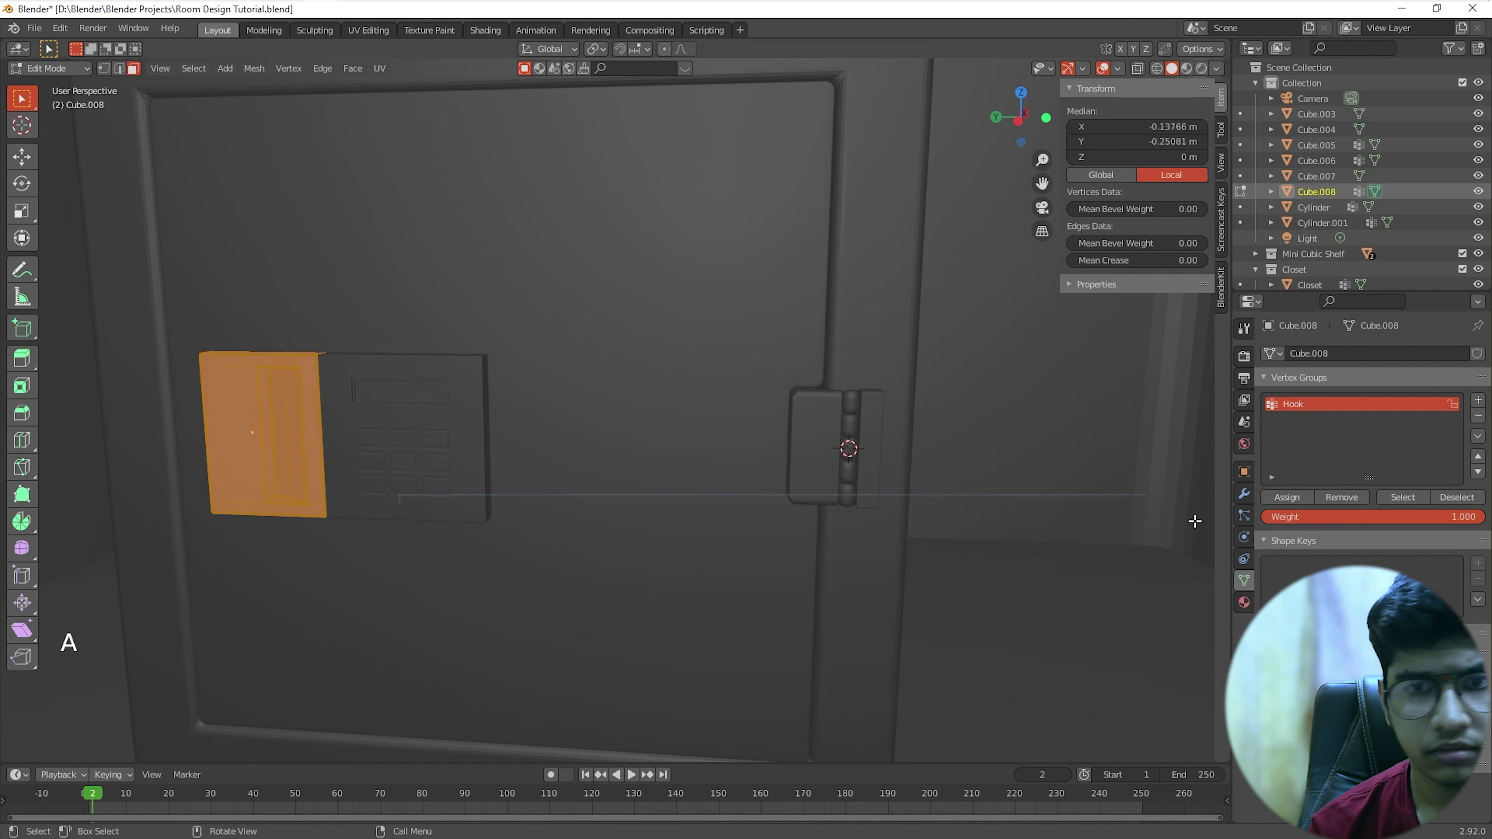
click(1287, 497)
key(Tab)
Step: Create a vertex group named Lock on the keypad panel and assign its whole mesh to it
click(454, 401)
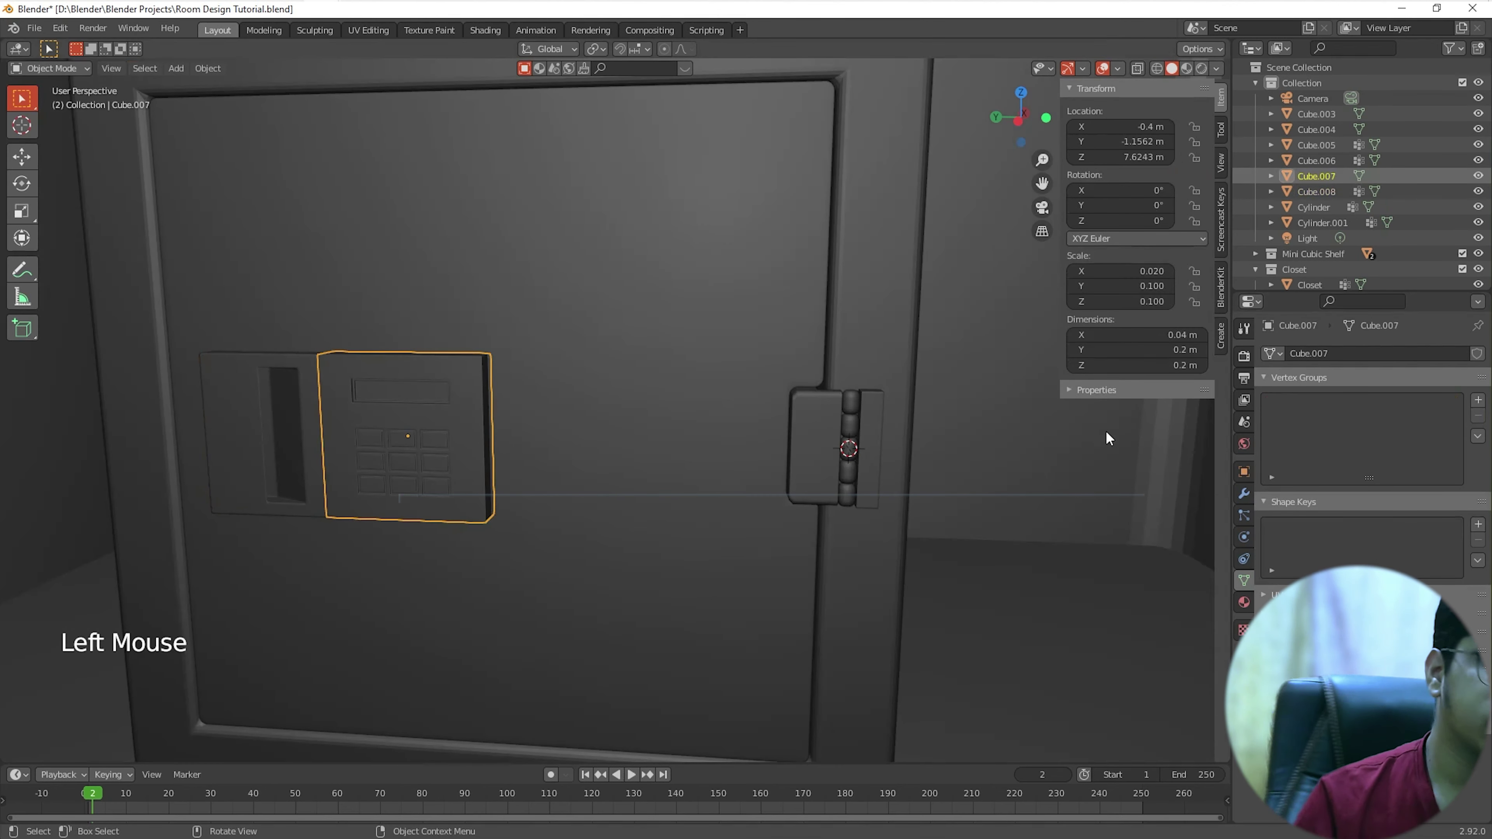
key(Tab)
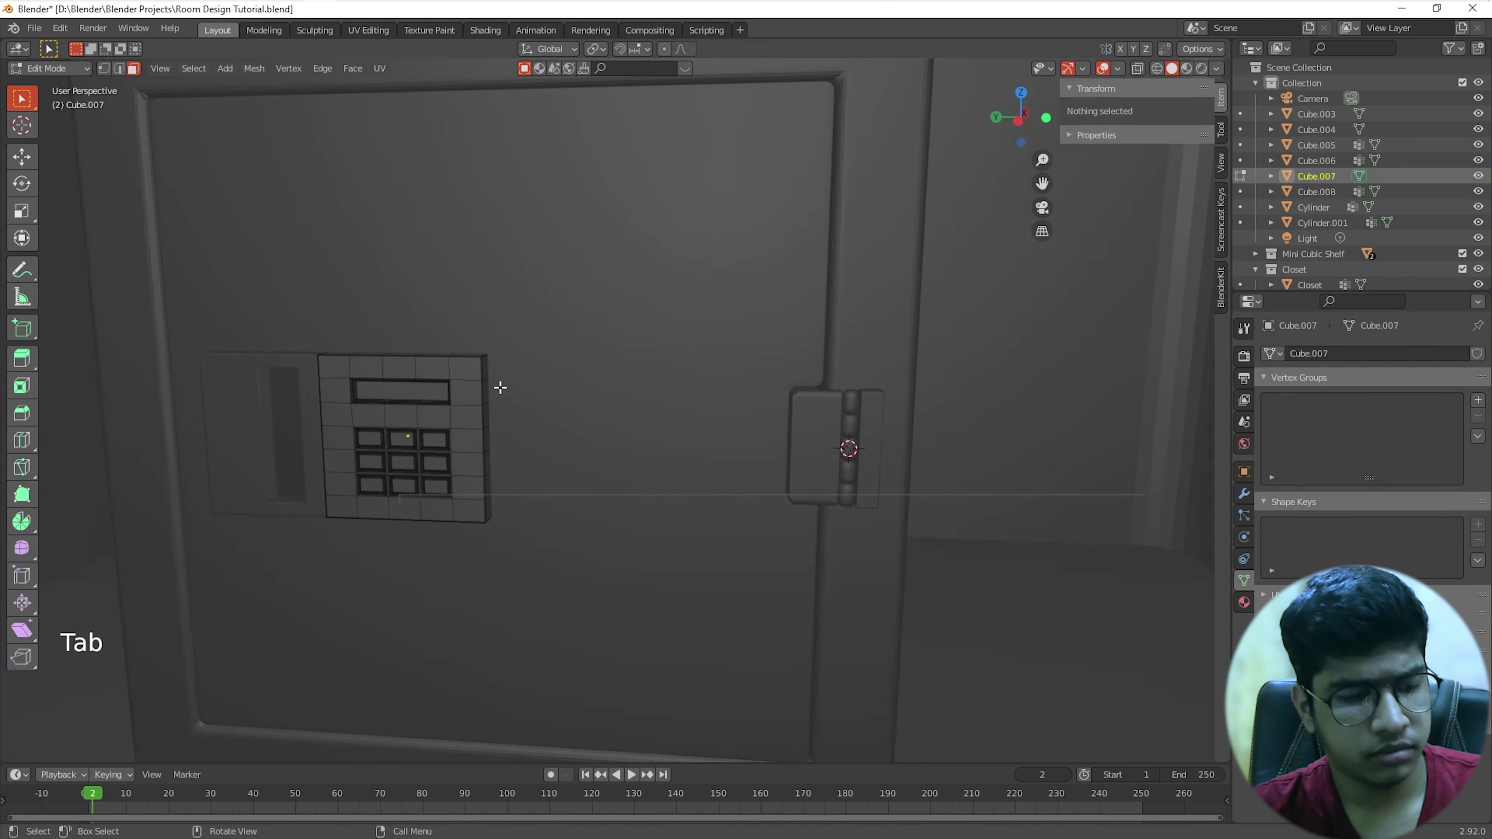
key(a)
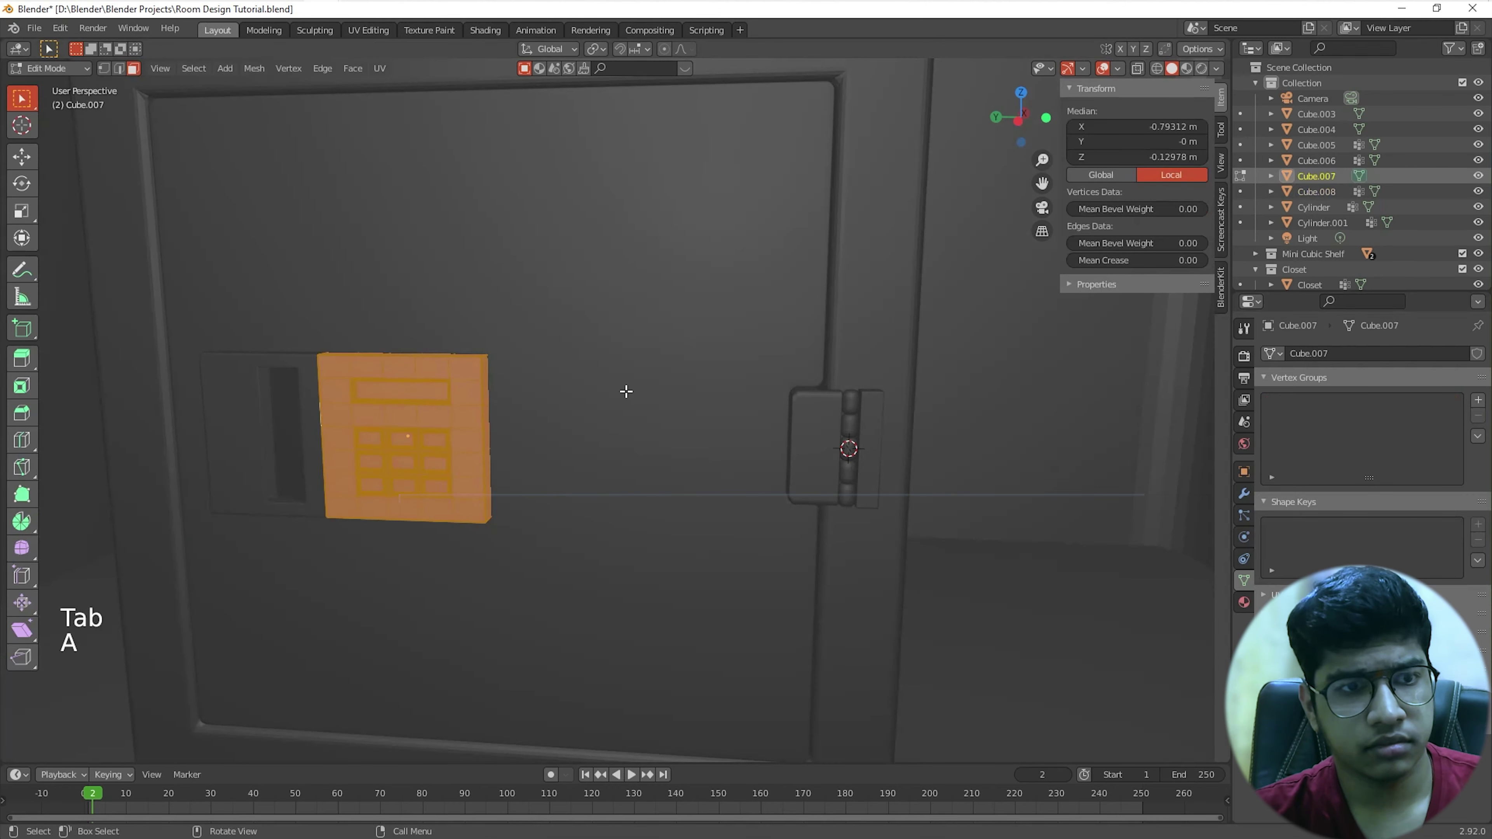
click(1478, 400)
double_click(1304, 404)
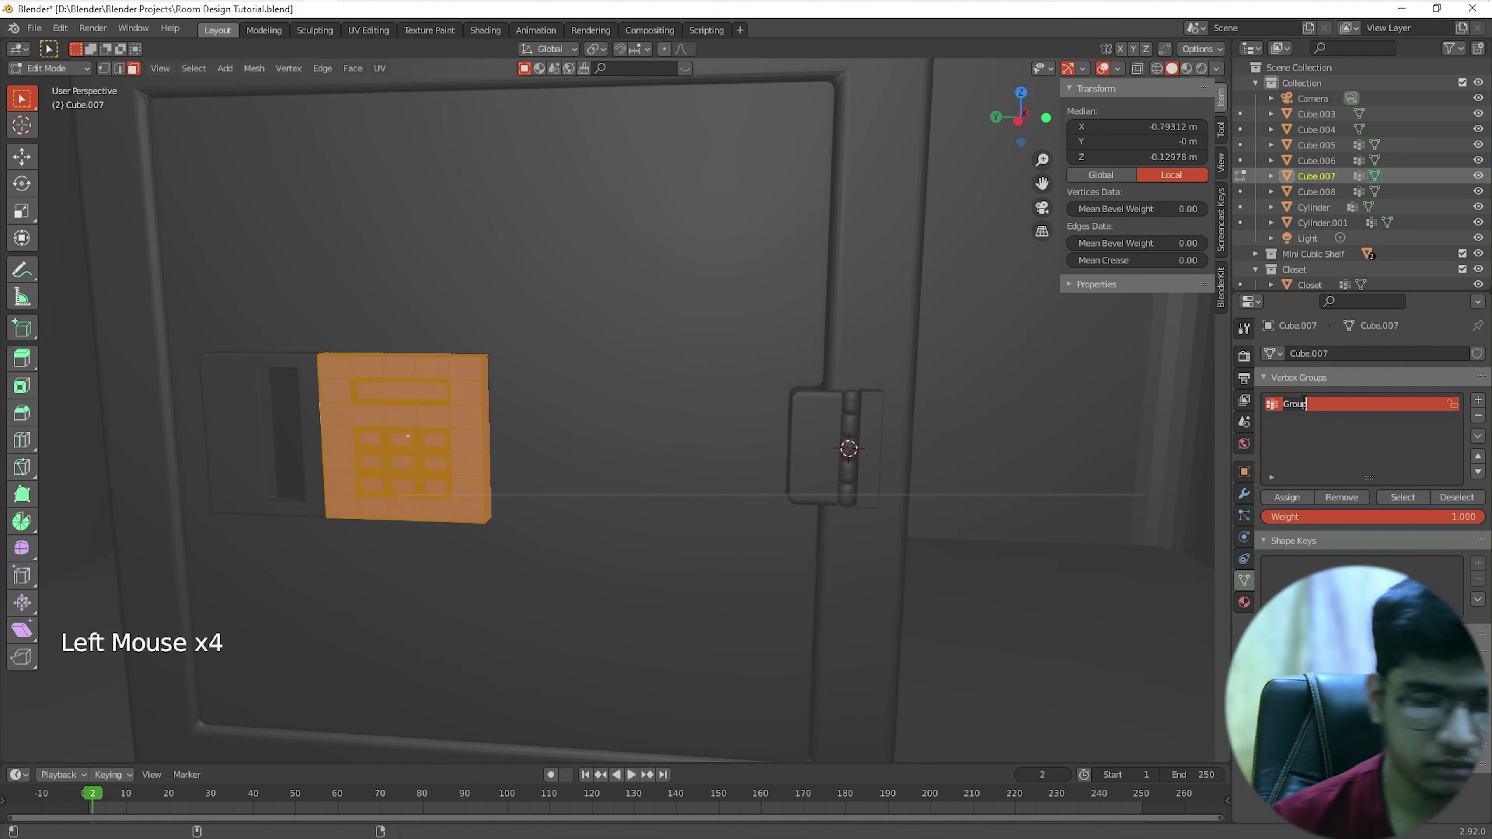
text(Lokc)
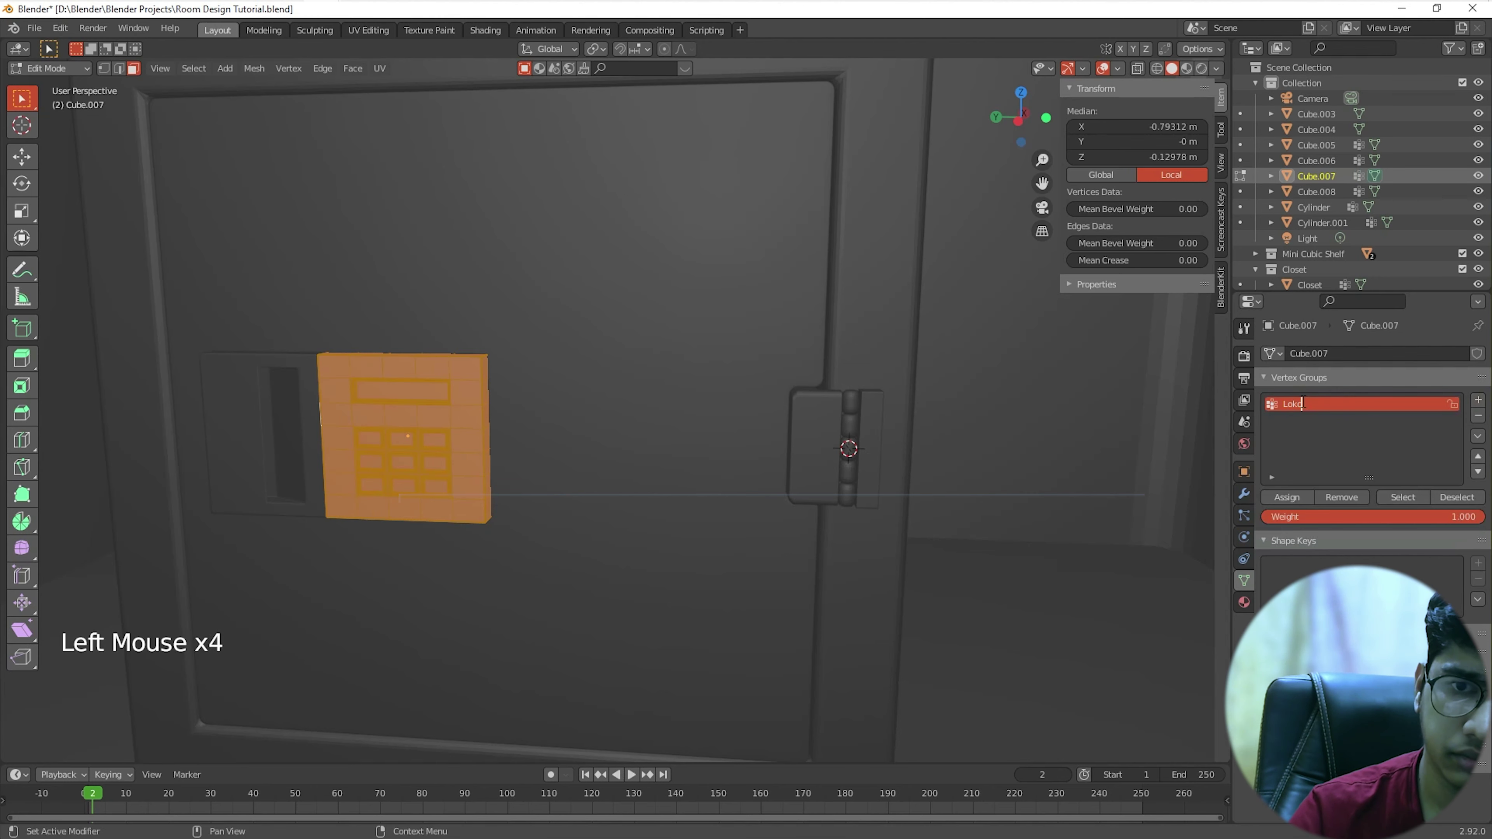
key(BackSpace)
key(BackSpace)
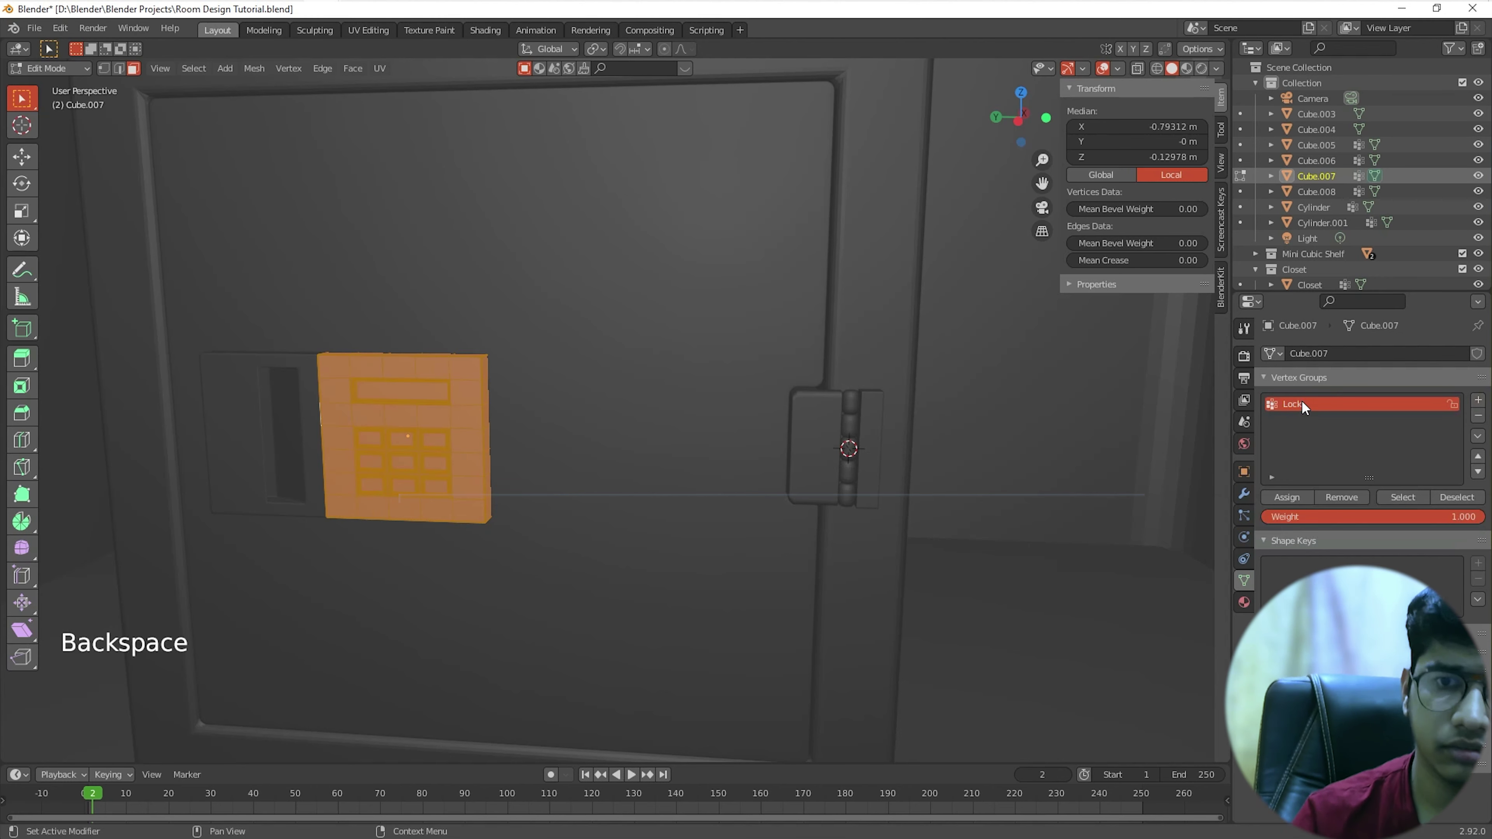
click(1302, 497)
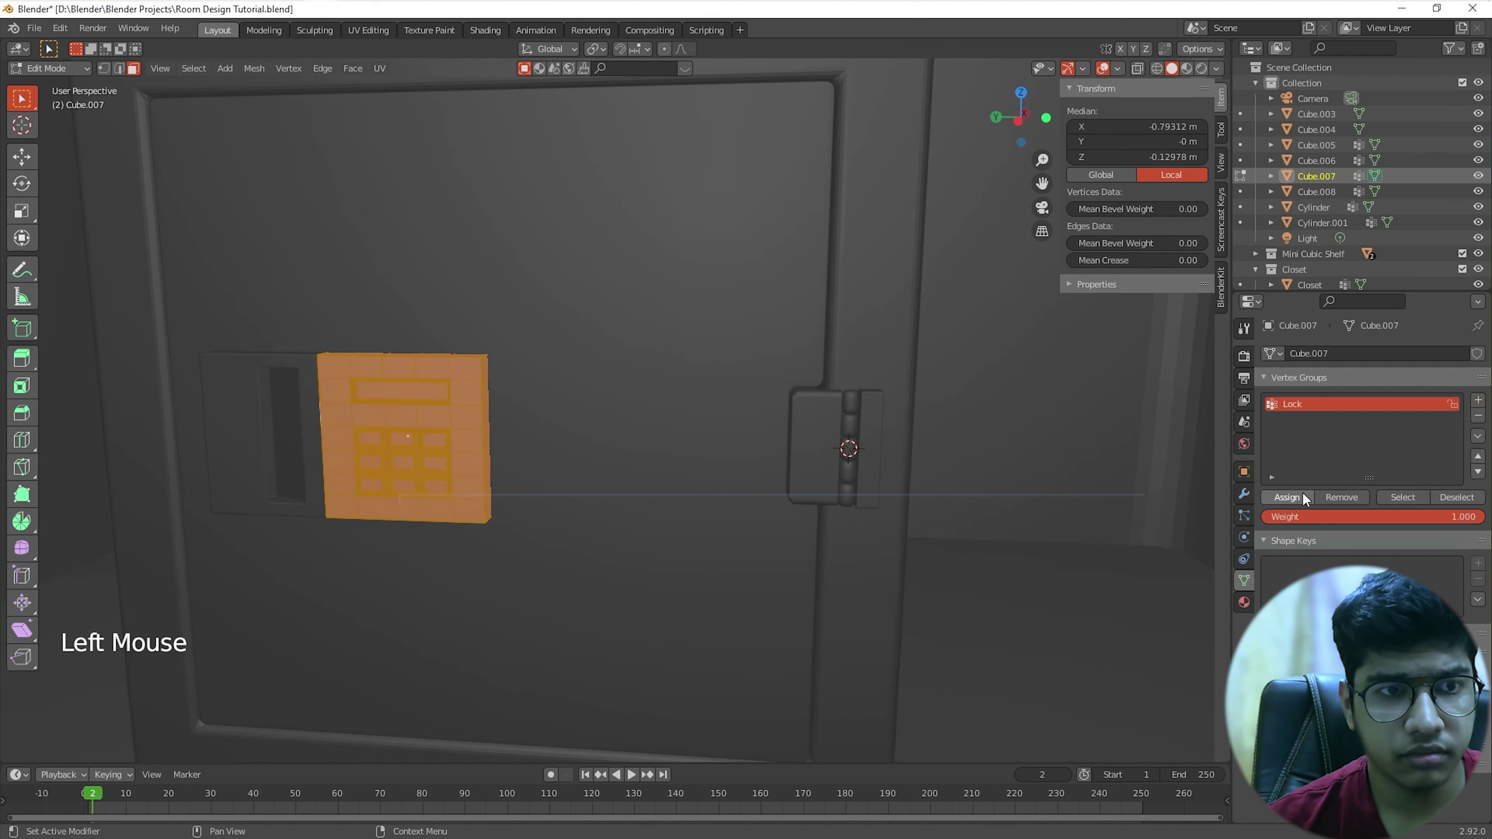
key(a)
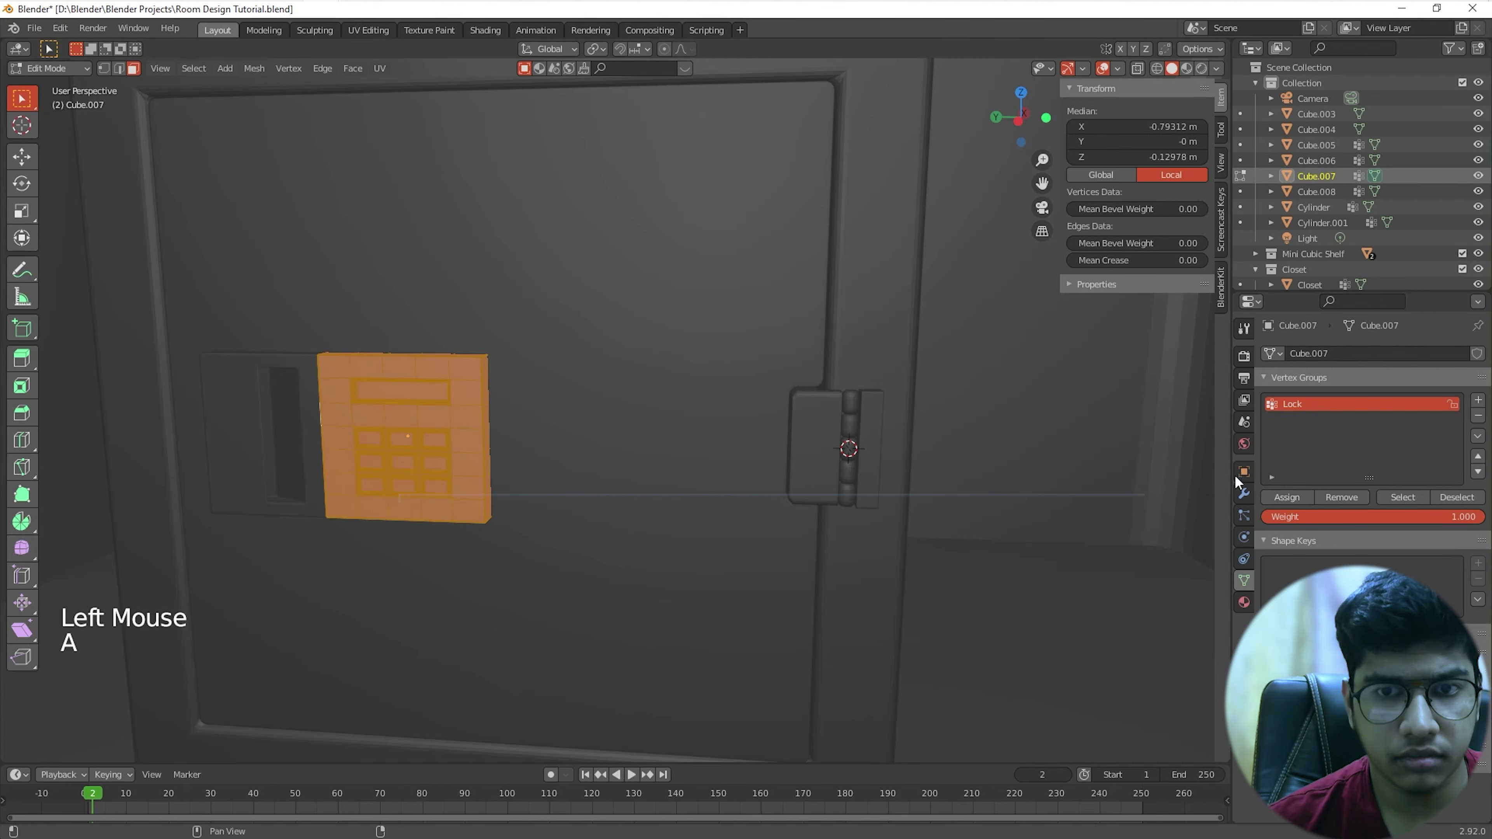
click(1292, 501)
key(Tab)
Step: Create a vertex group named Door on the locker door and assign its whole mesh to it
click(705, 263)
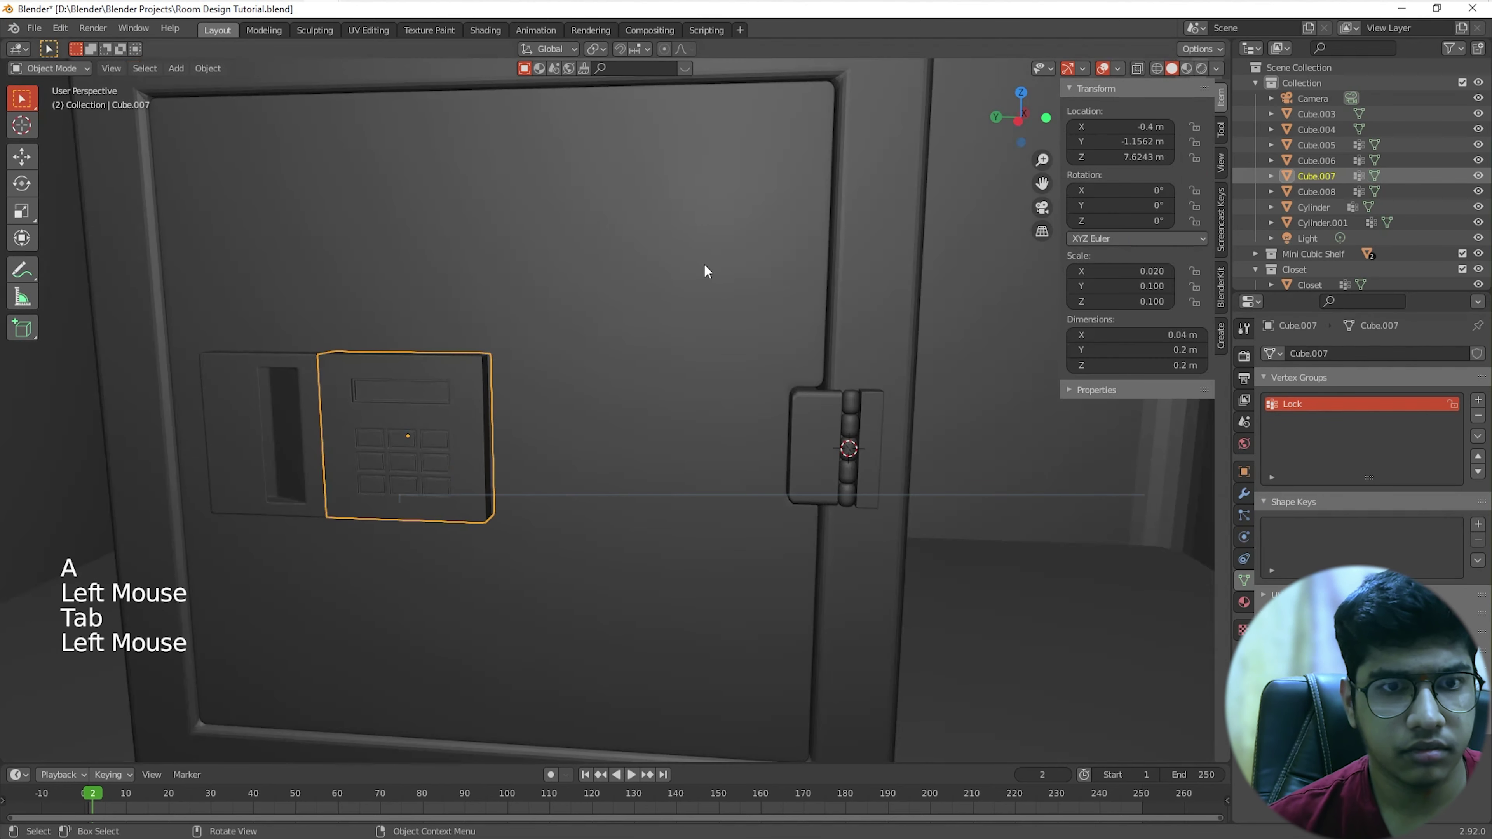
key(Tab)
key(a)
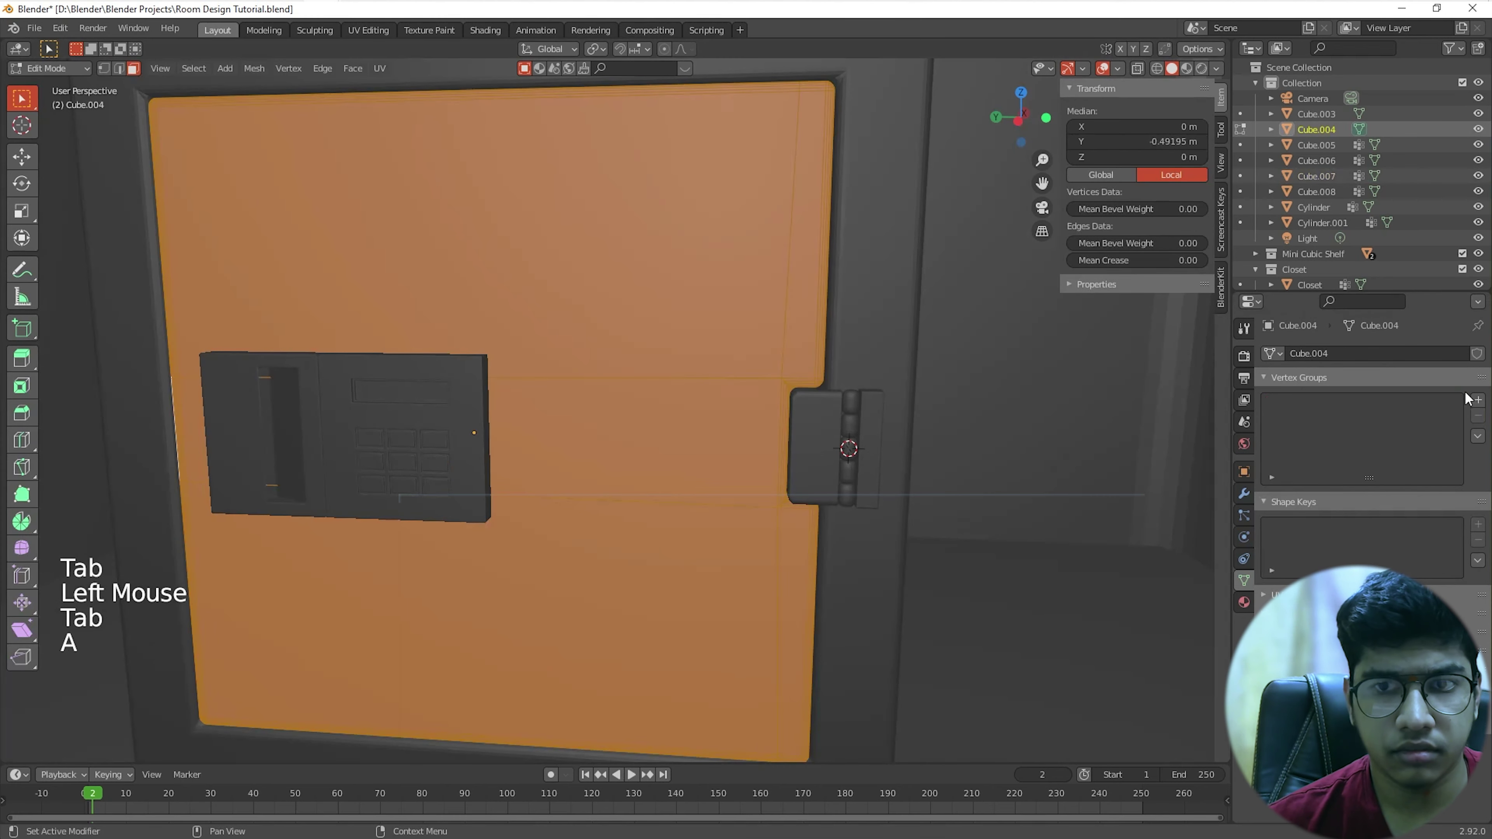
click(1479, 400)
double_click(1297, 403)
text(Door)
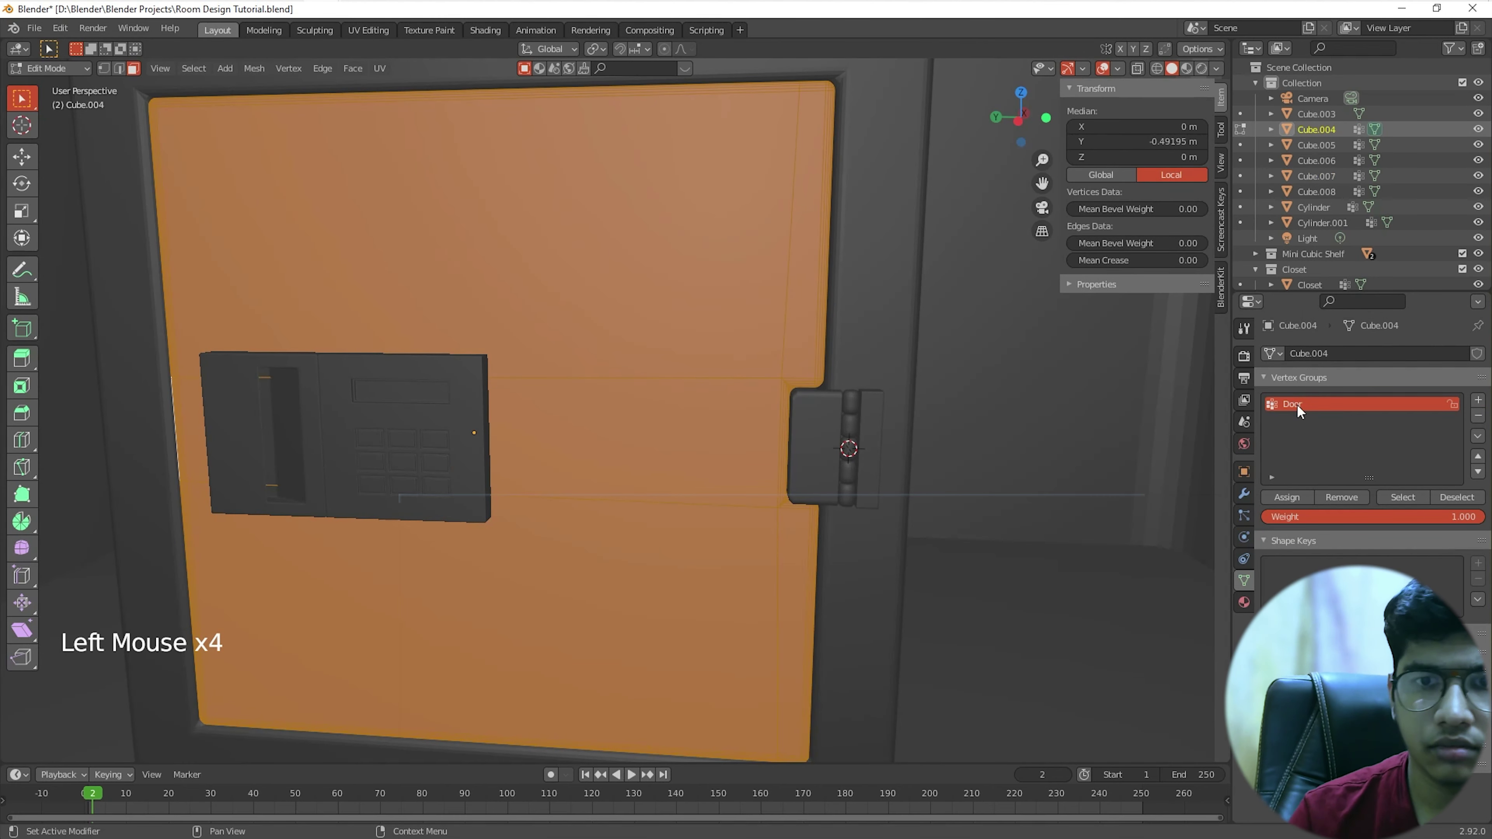
click(1285, 499)
key(Tab)
Step: Create a vertex group named Locker on the locker body and assign its whole mesh to it
click(1134, 413)
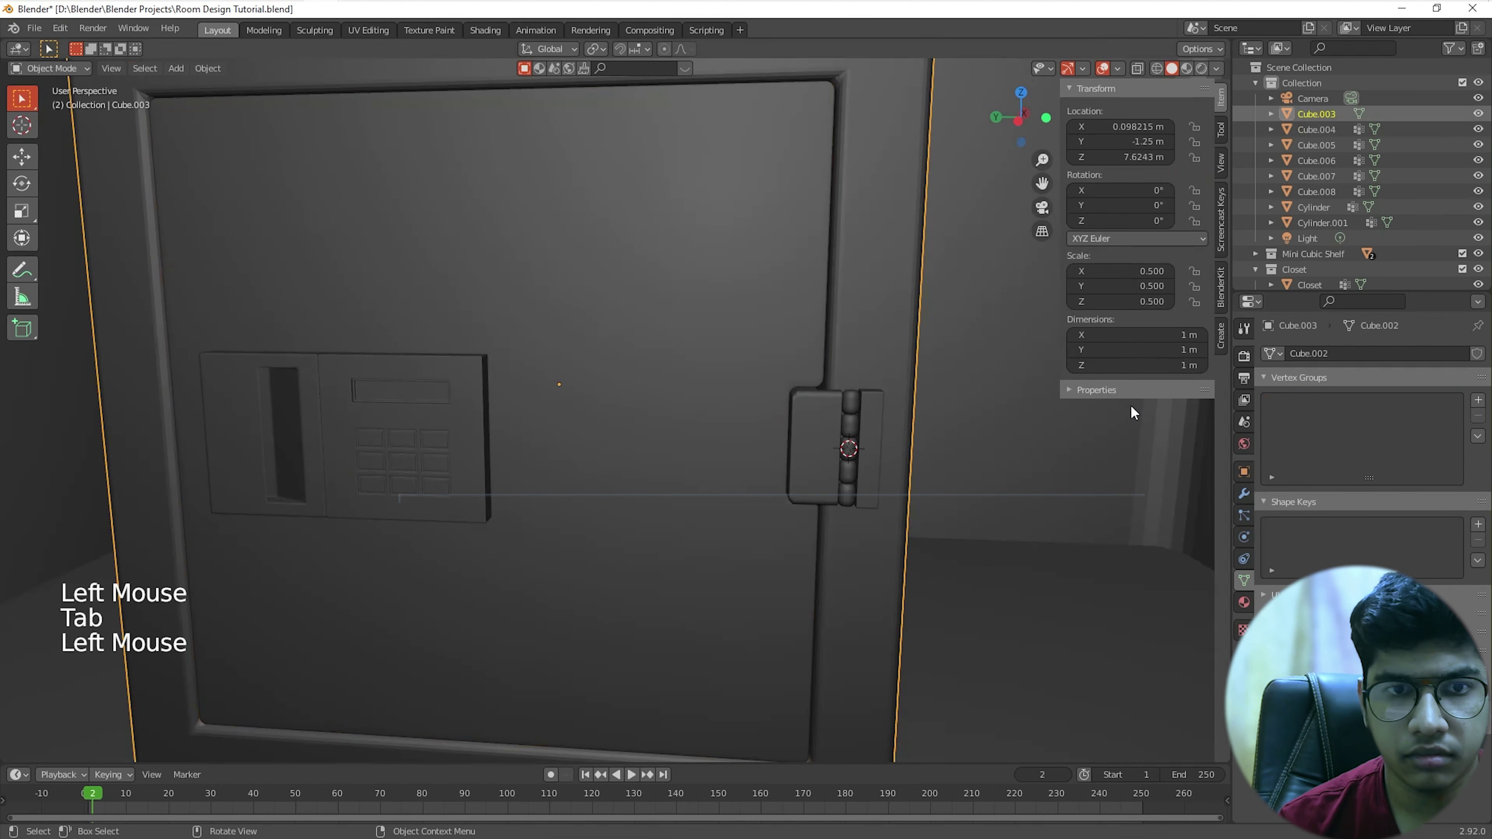
click(1478, 401)
click(1284, 406)
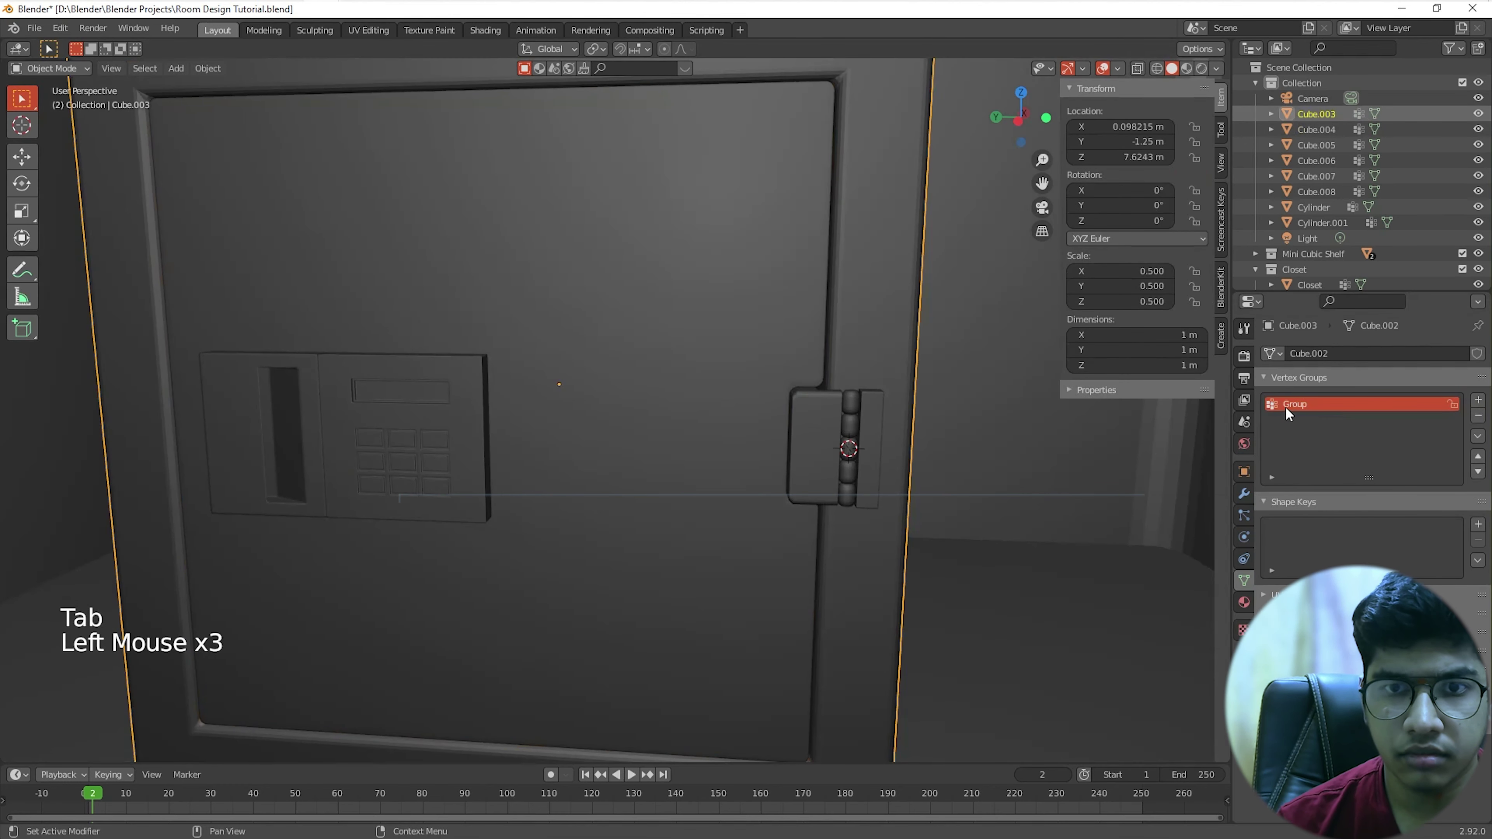
double_click(1285, 406)
text(Locker)
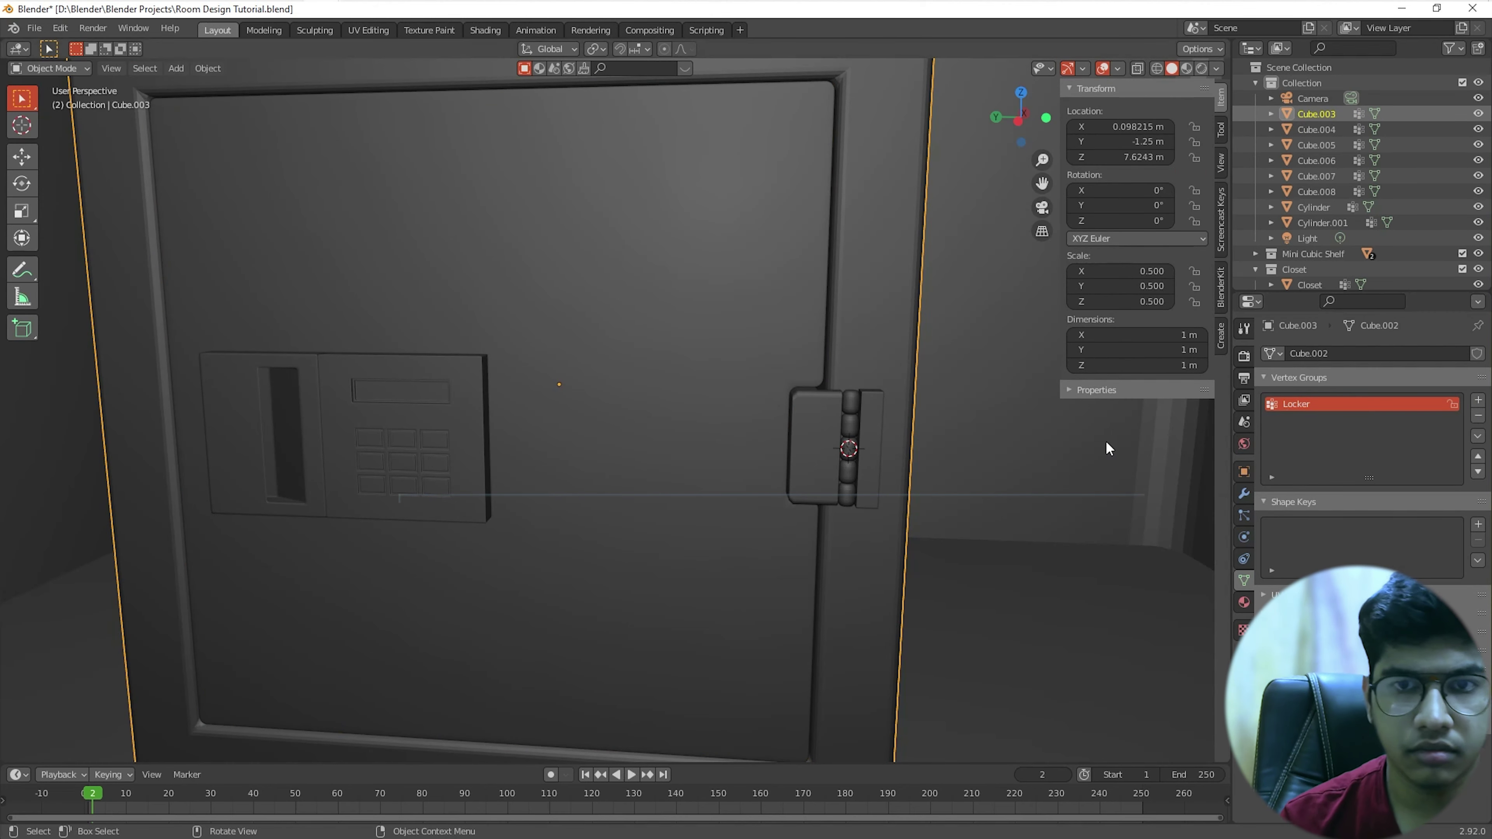
key(Tab)
key(a)
click(1282, 497)
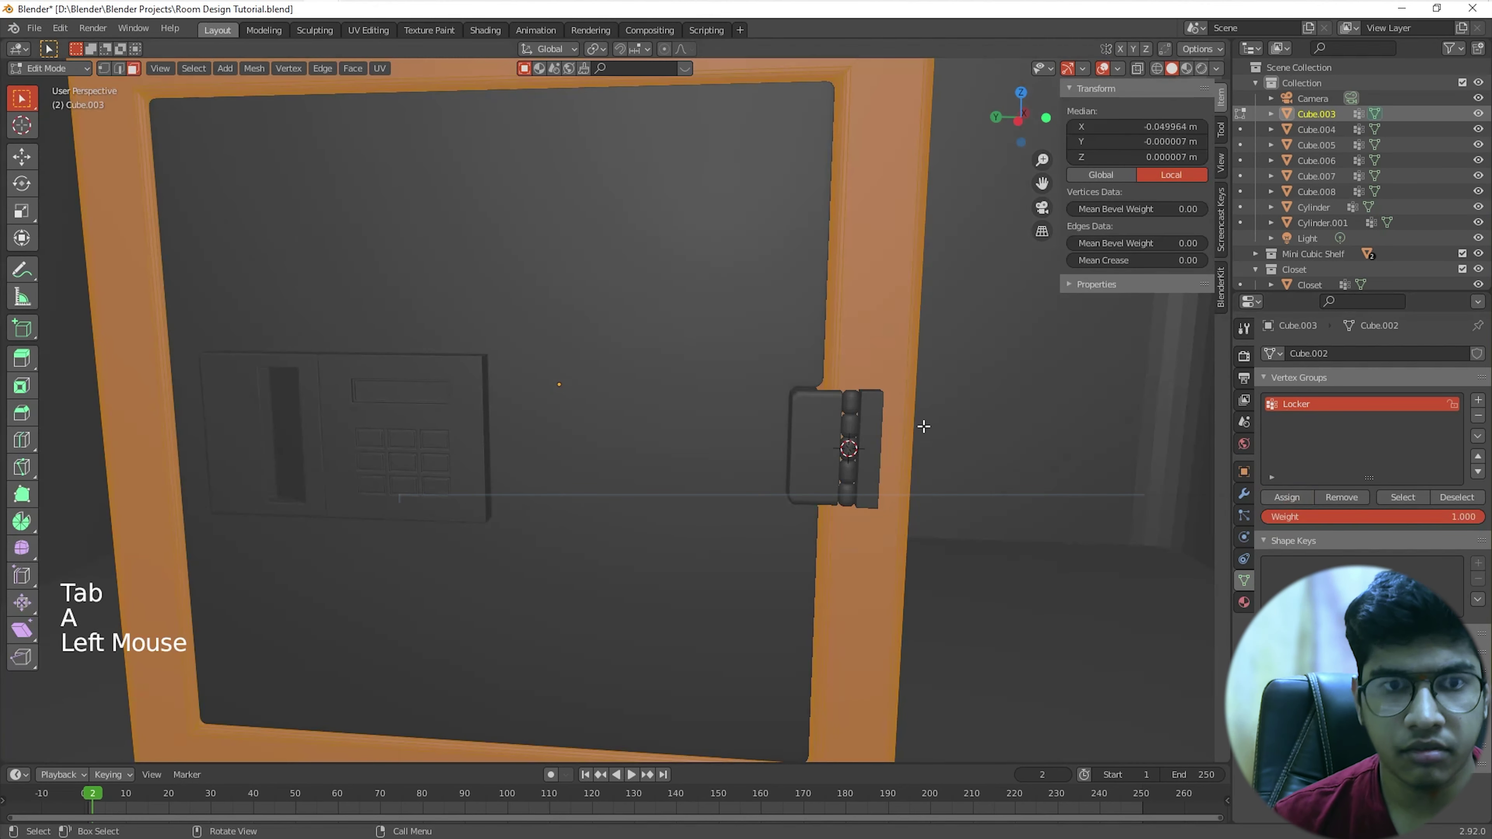
key(Tab)
Step: Join the narrow body-side hinge plate and the locker body into the three-segment hinge cylinder object
scroll(922, 425, down, 3)
scroll(923, 426, up, 3)
click(877, 408)
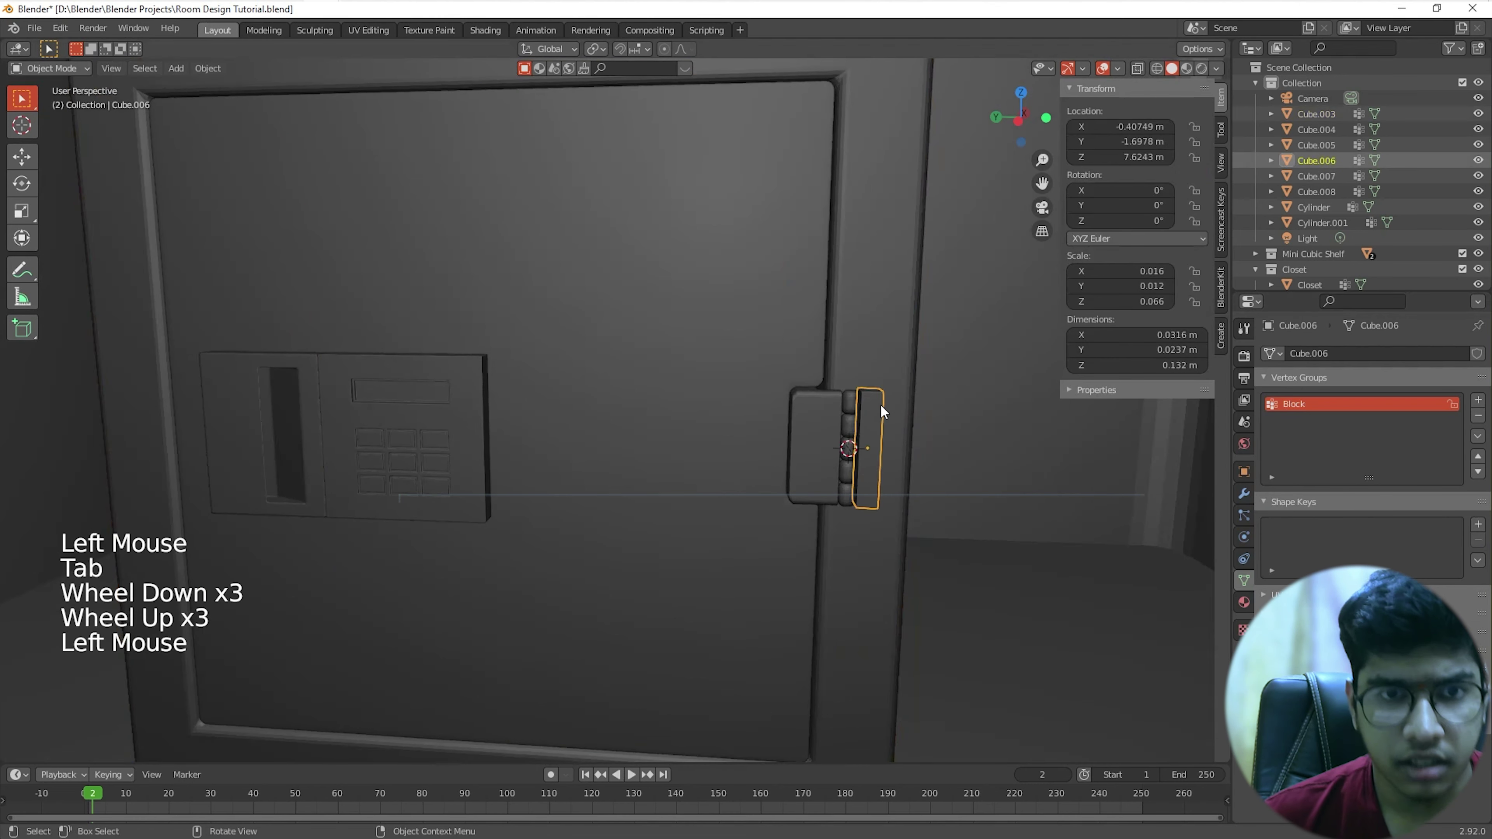
scroll(899, 423, up, 3)
shift+middle_drag(925, 449, 784, 397)
shift+click(772, 386)
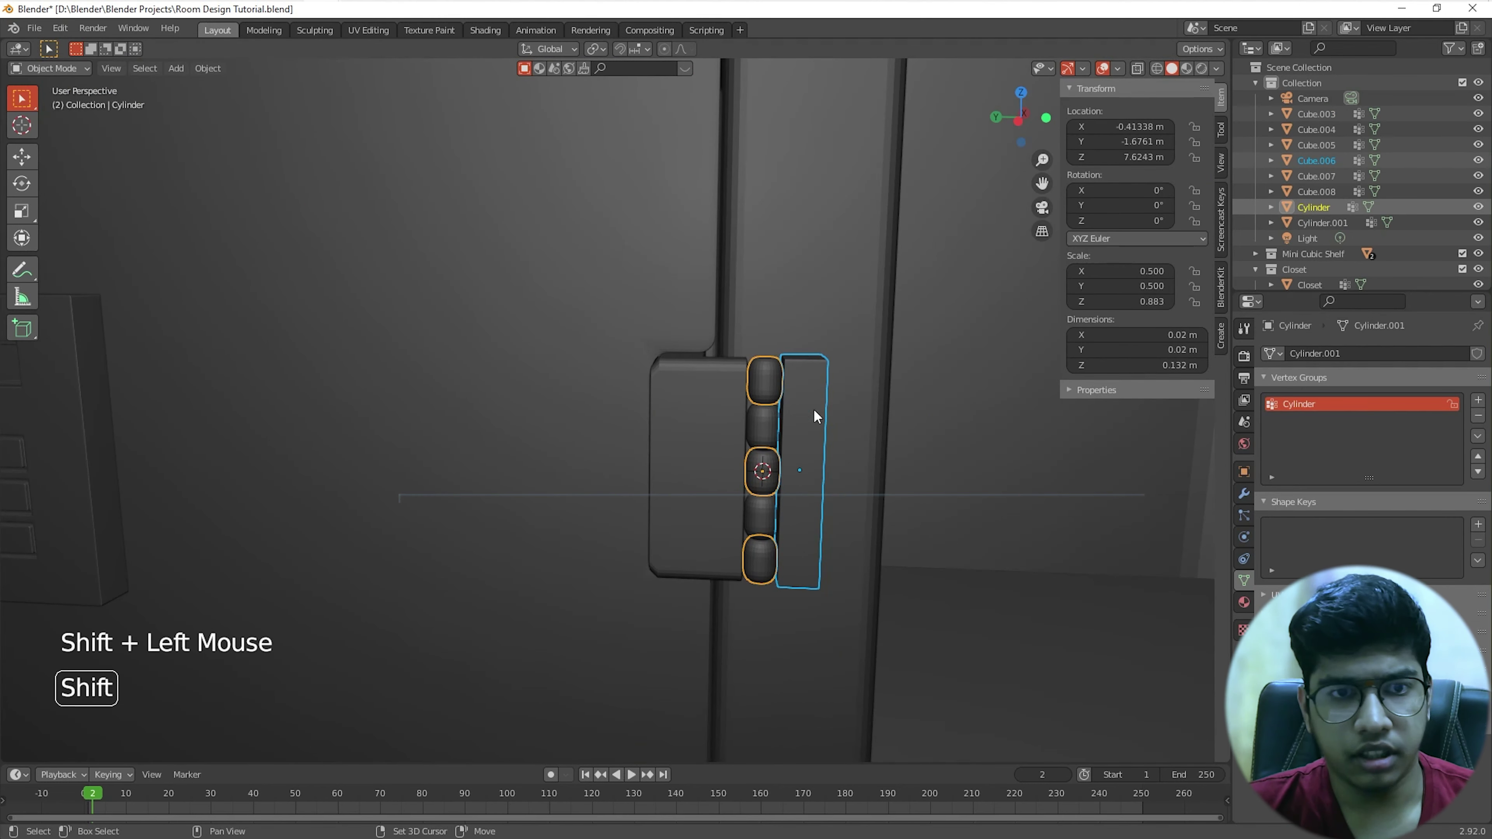
click(814, 327)
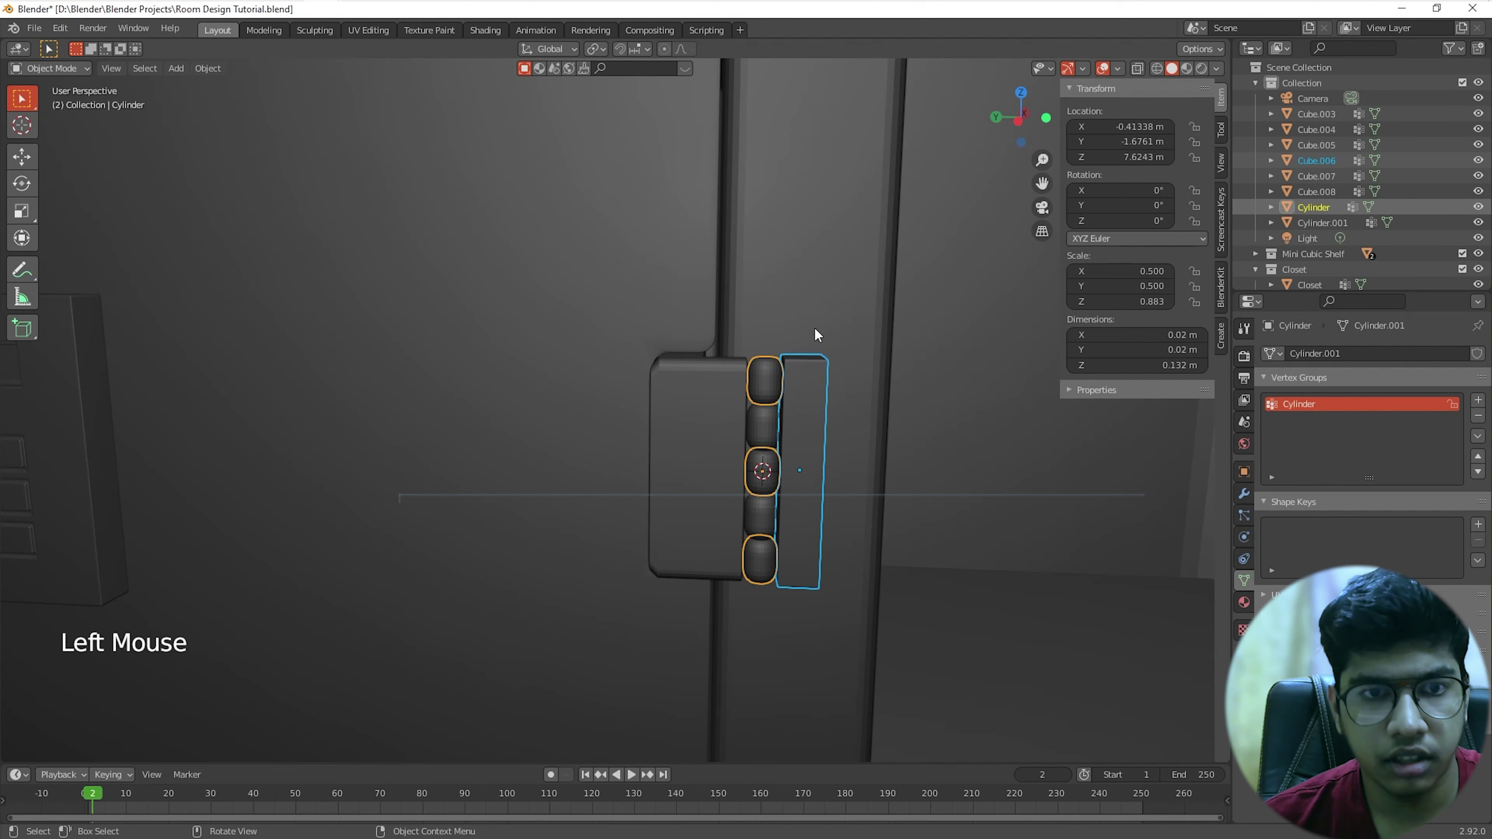
shift+click(804, 373)
shift+click(769, 376)
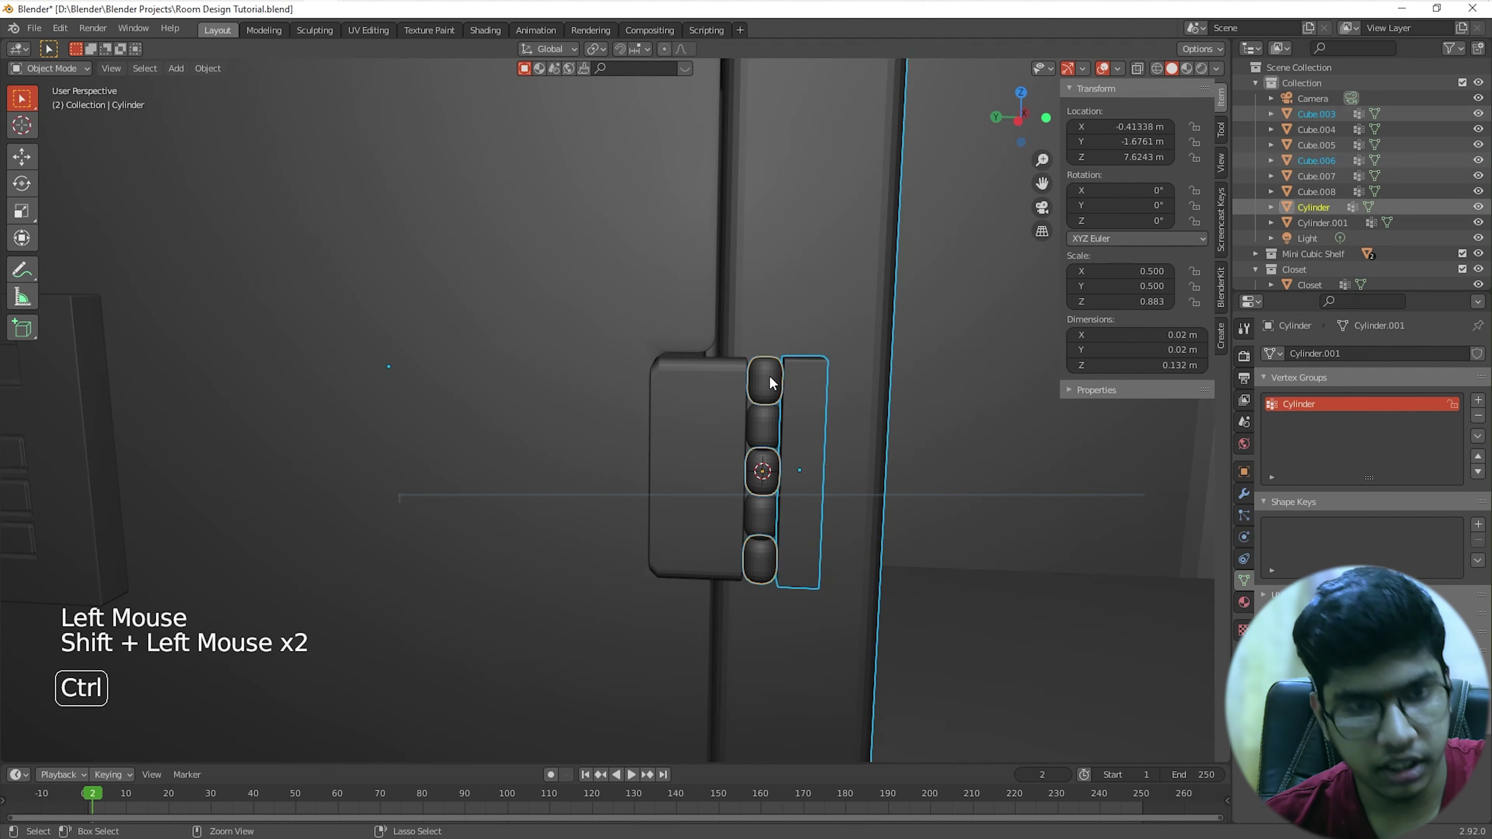
key(ctrl+j)
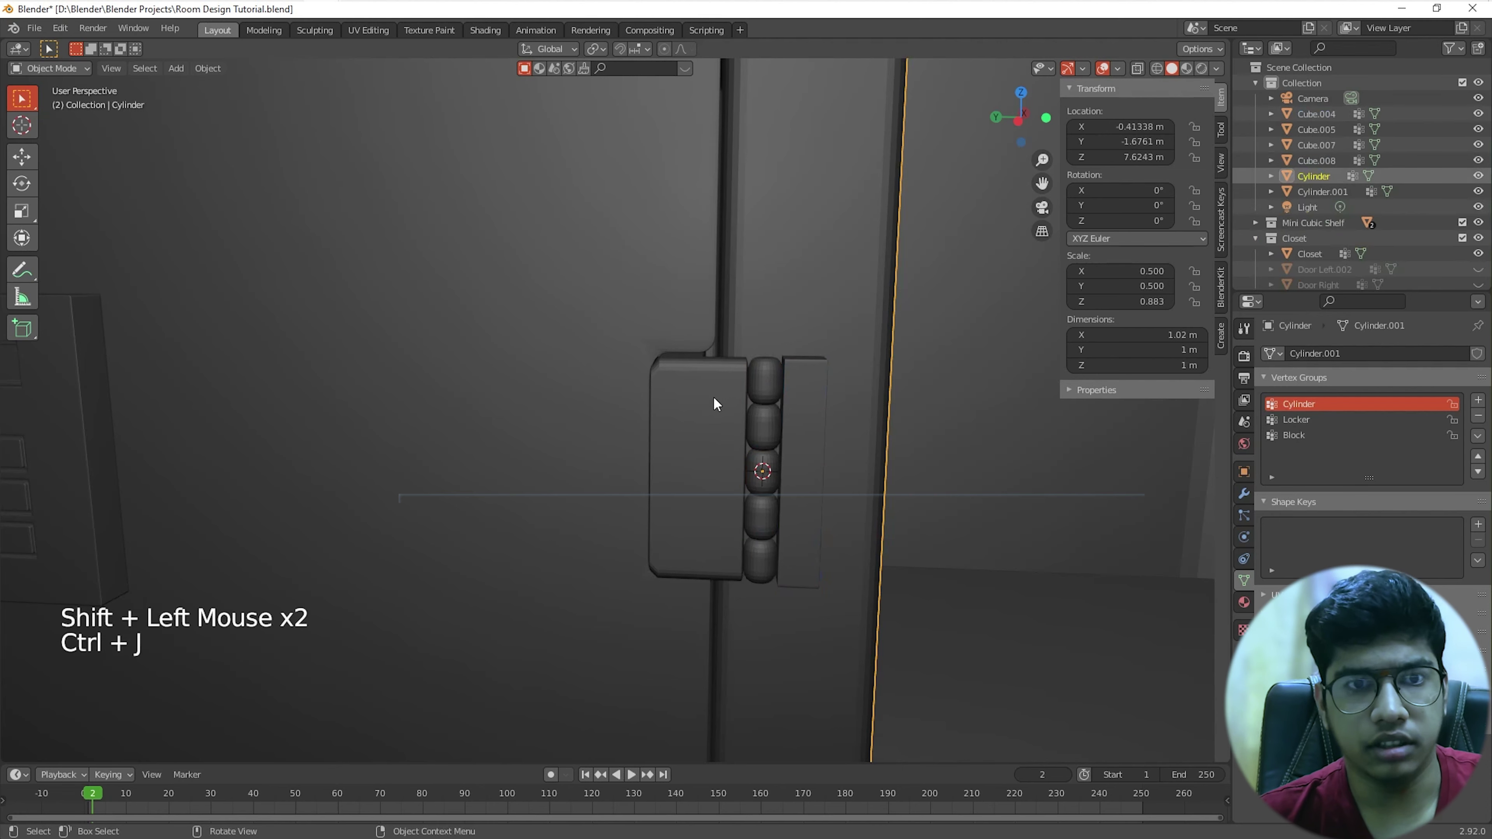
Step: Join the locker door and the door-side hinge plate into the two-segment hinge cylinder object
click(637, 332)
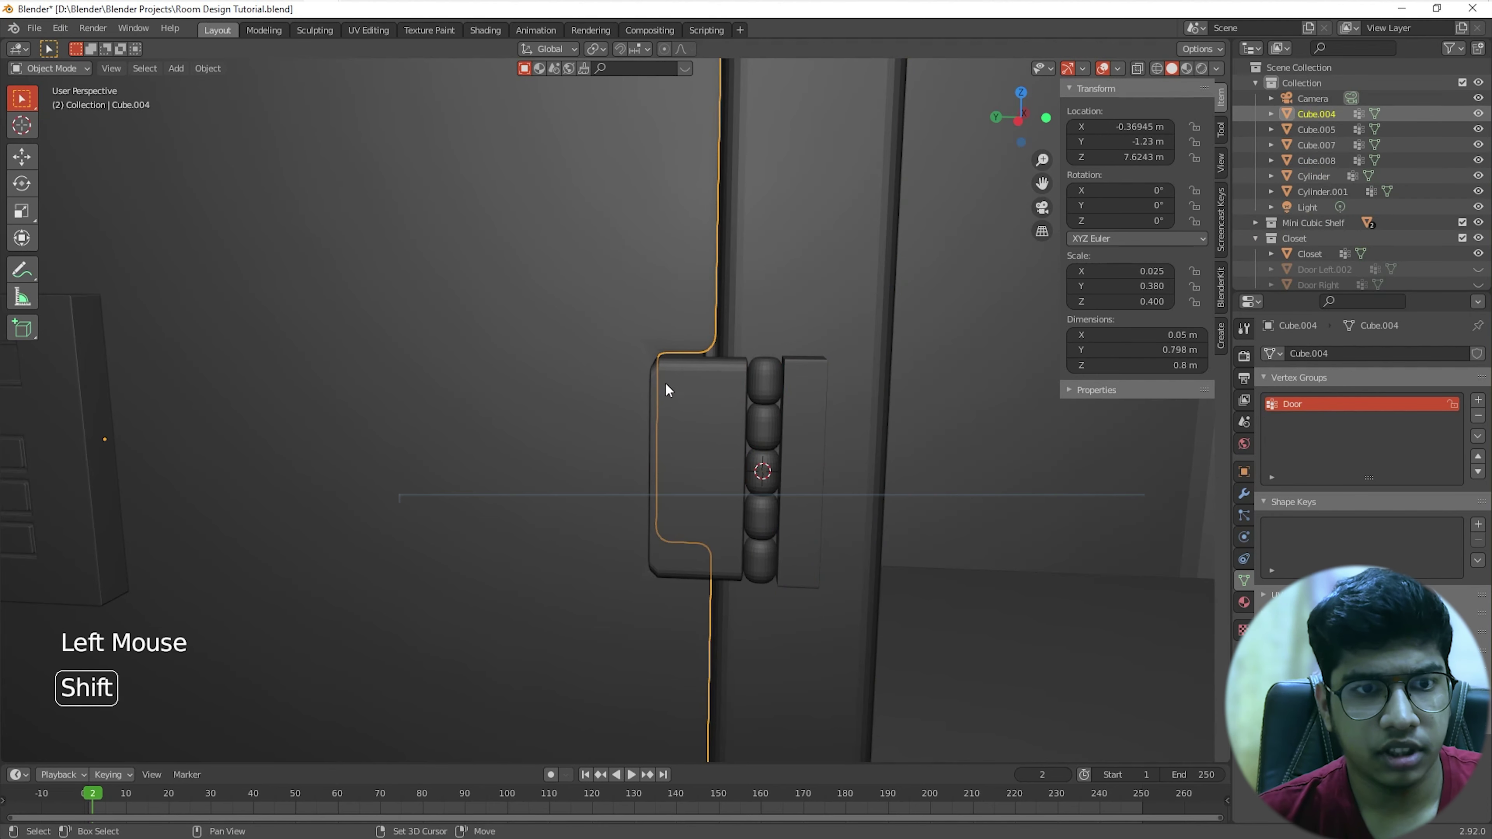
shift+click(709, 399)
shift+click(766, 416)
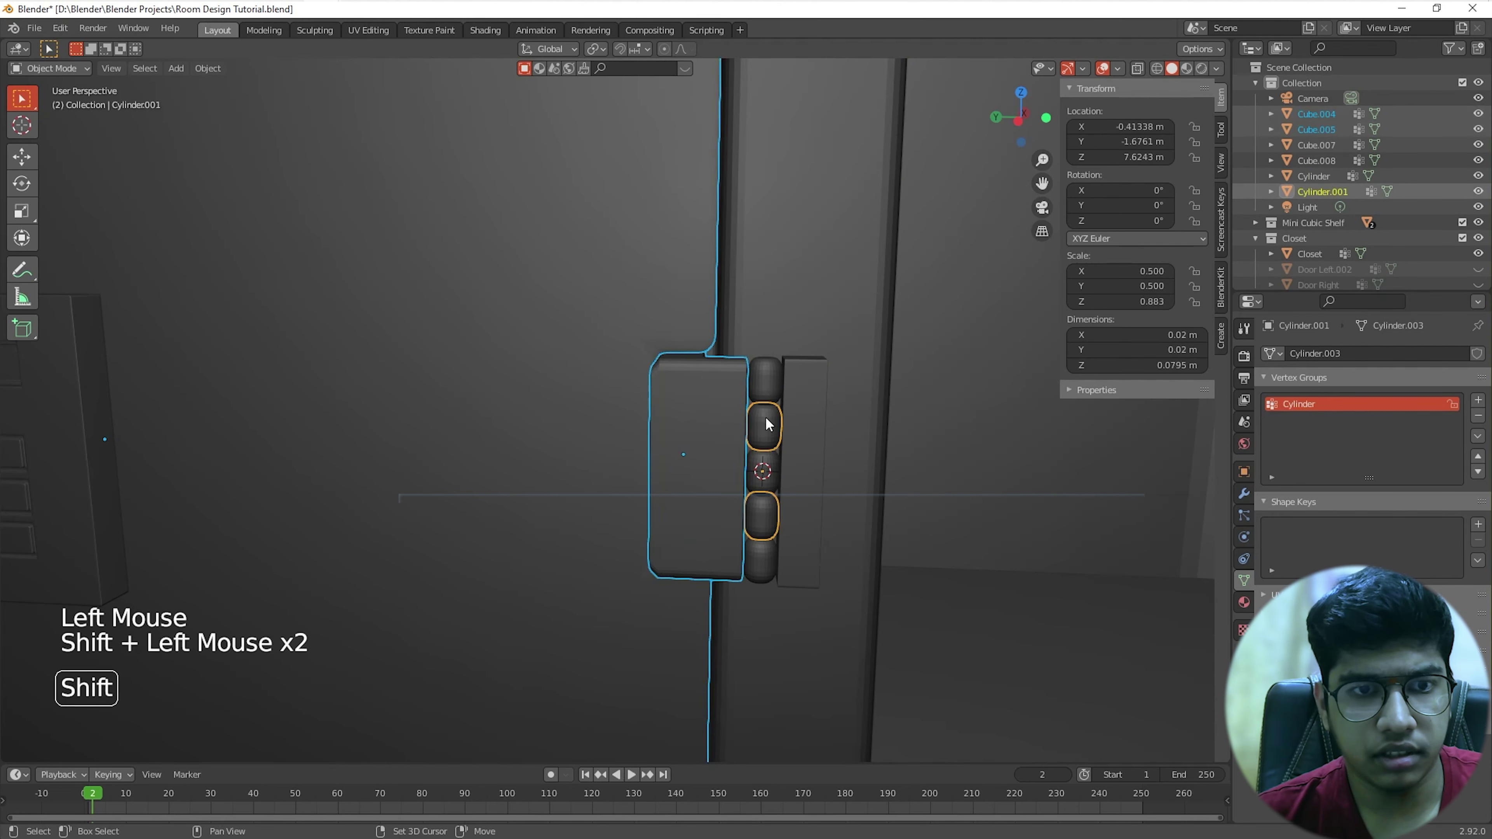
key(ctrl+j)
Step: Join the handle panel and the keypad panel into the combined door object
scroll(744, 404, down, 6)
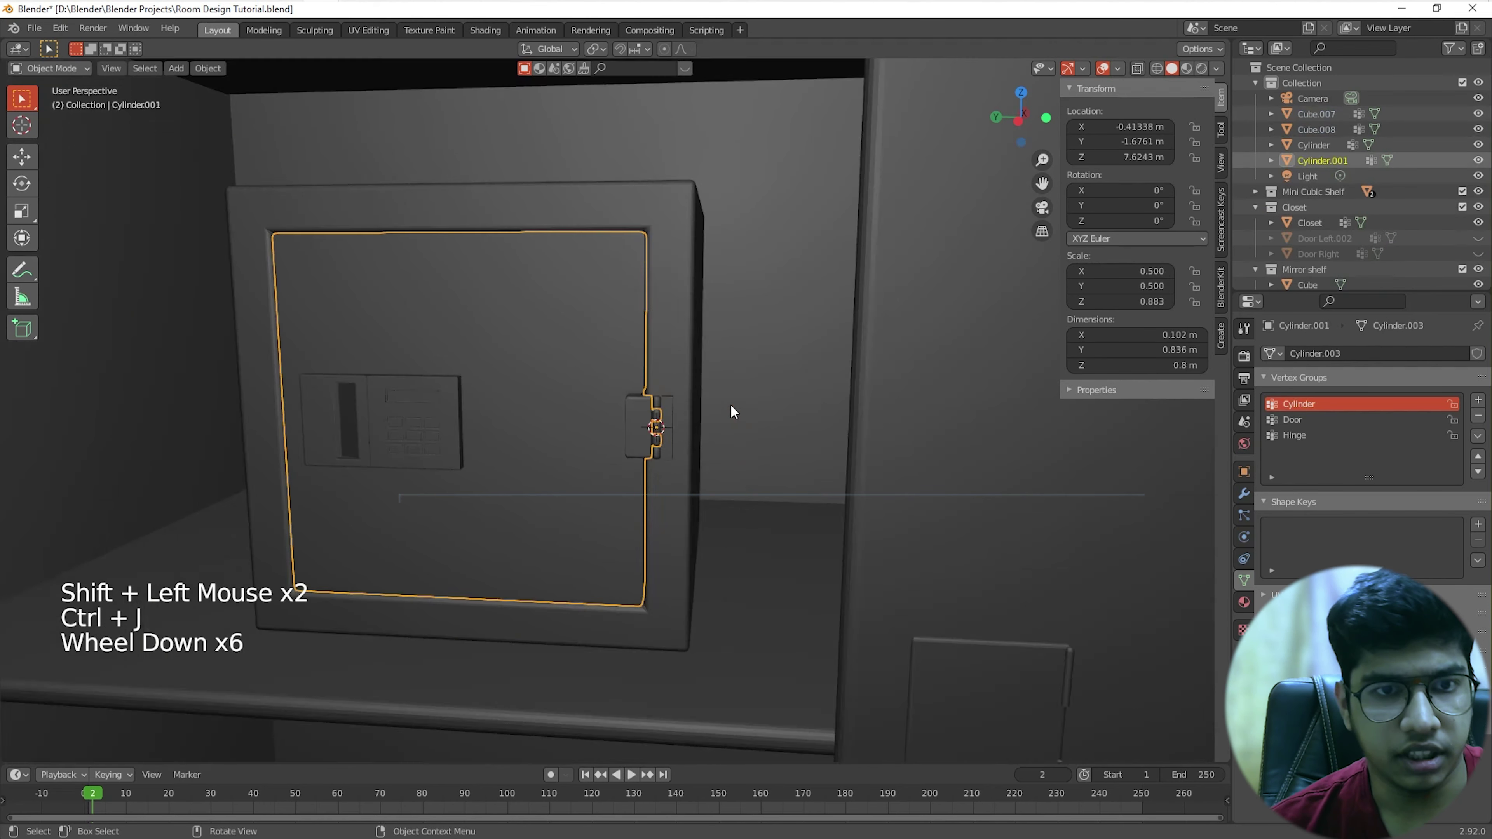
scroll(509, 433, up, 4)
shift+middle_drag(510, 433, 779, 430)
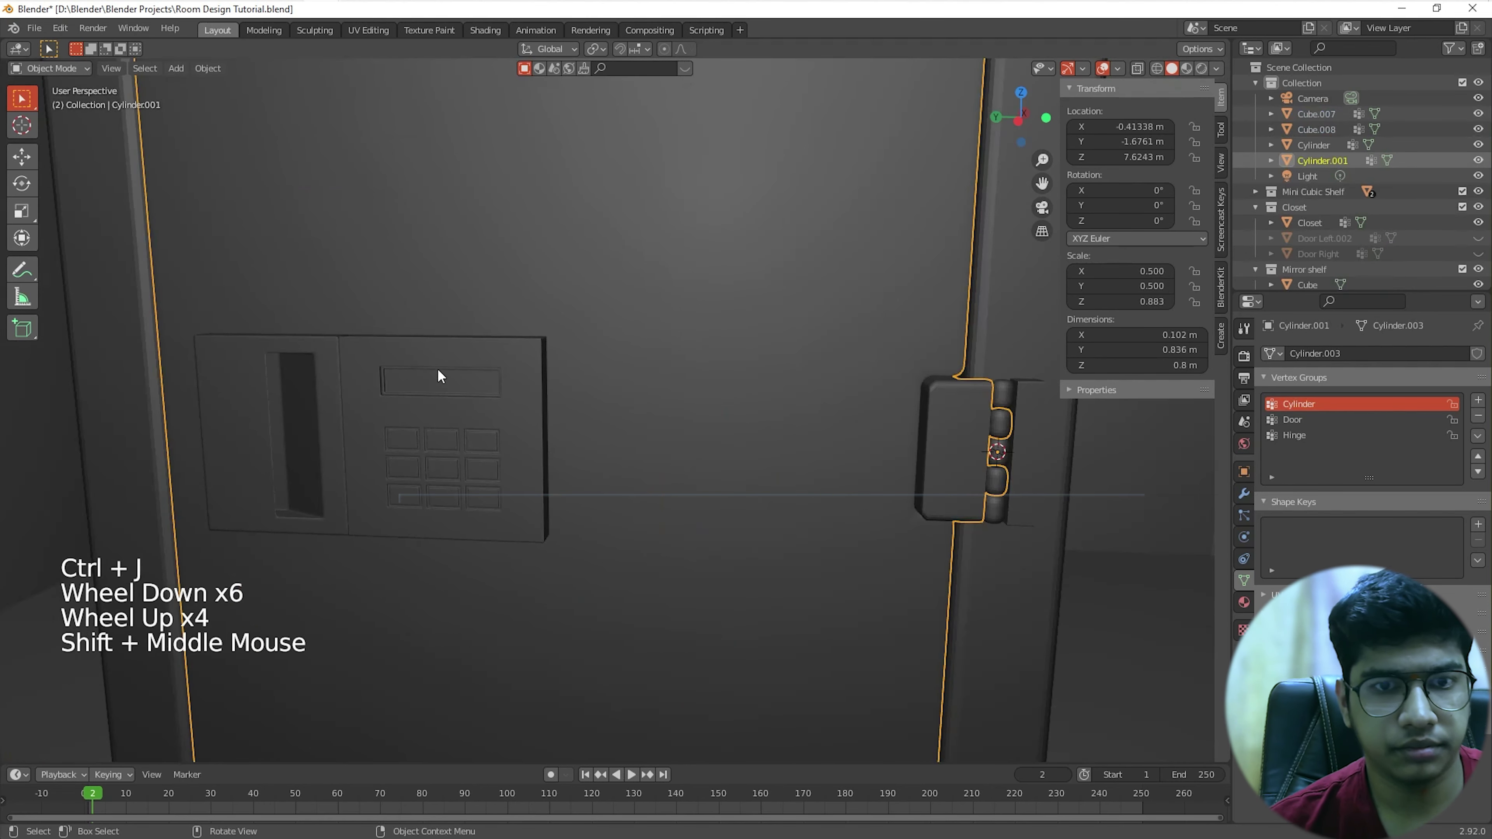
click(323, 358)
shift+click(360, 356)
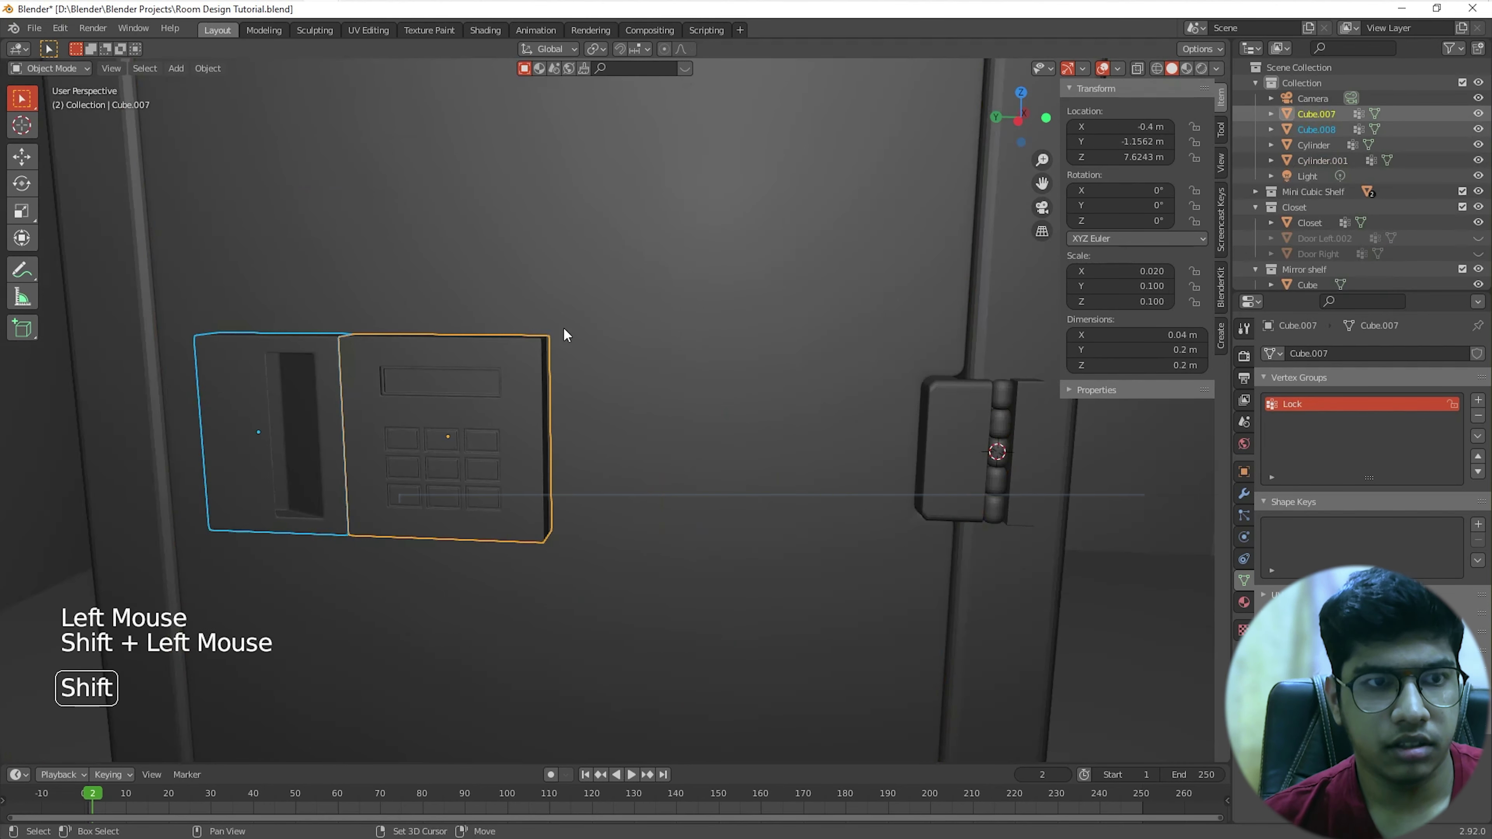
shift+click(647, 315)
key(ctrl+j)
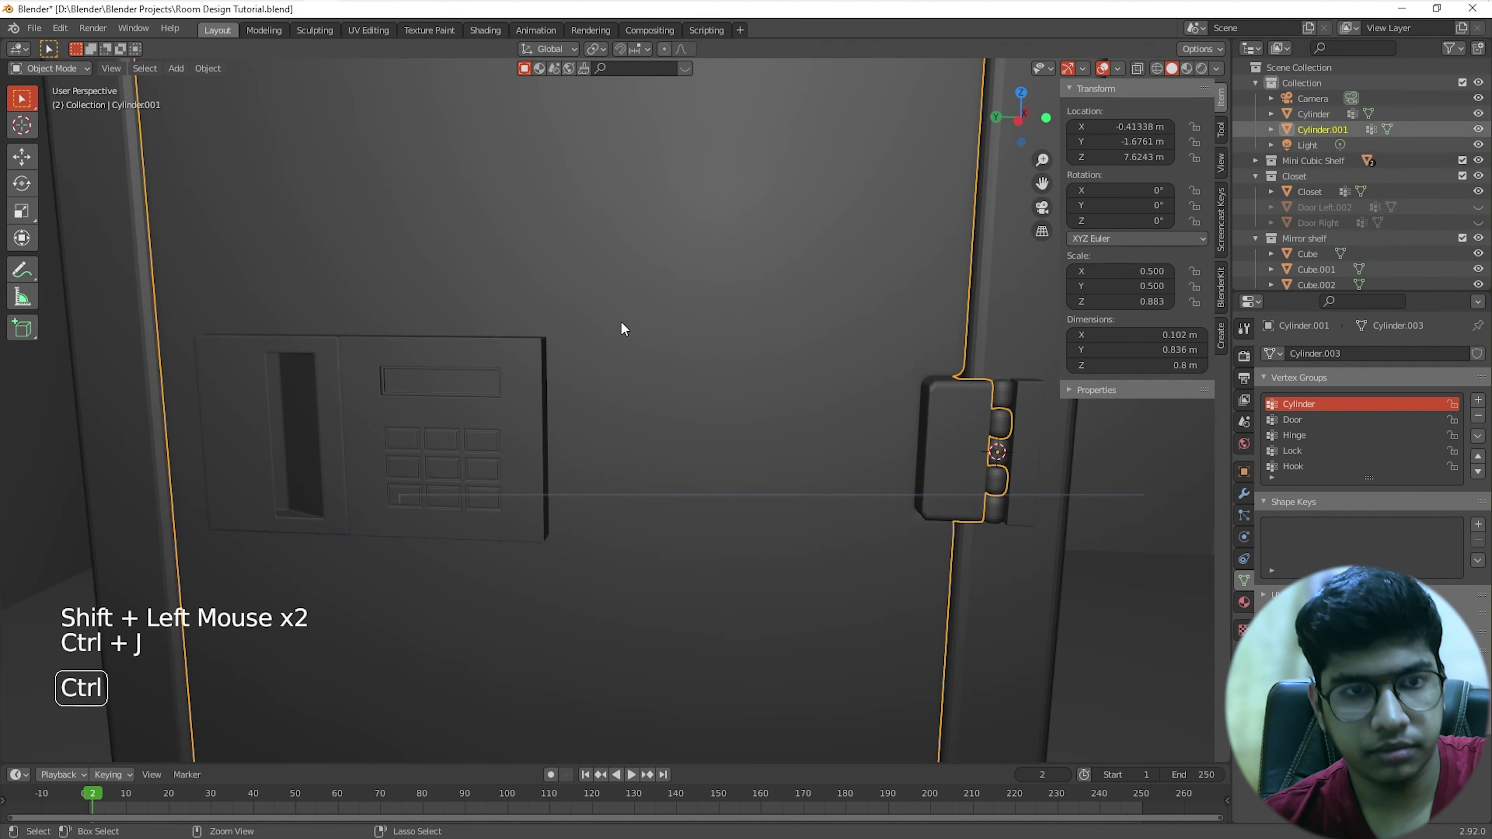
Step: Check the joined door's Hinge, Lock and Hook vertex groups by deselecting and reselecting each group's geometry
scroll(664, 355, down, 3)
scroll(658, 350, up, 3)
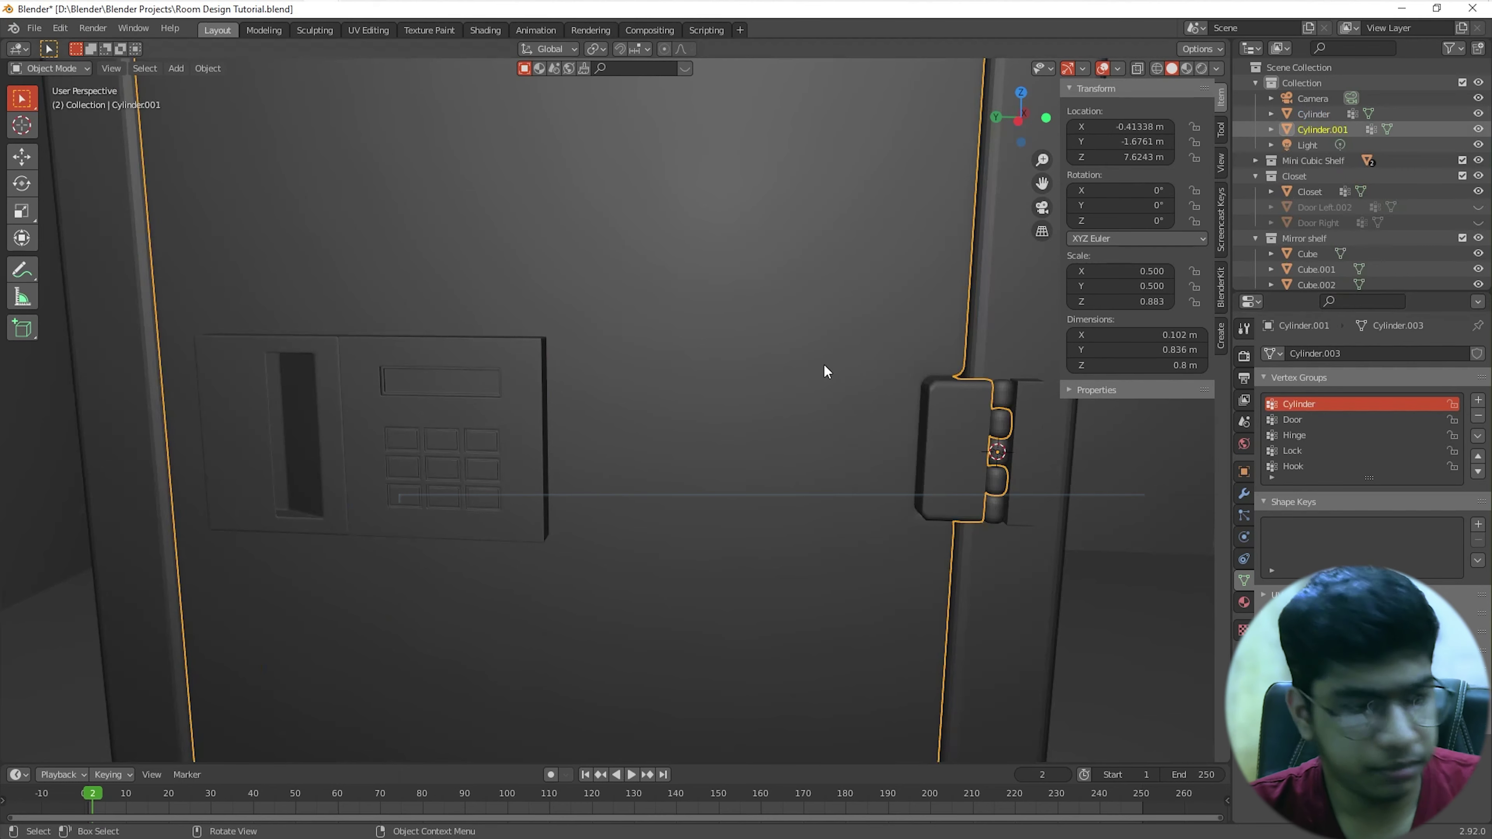
key(Tab)
scroll(1297, 428, down, 2)
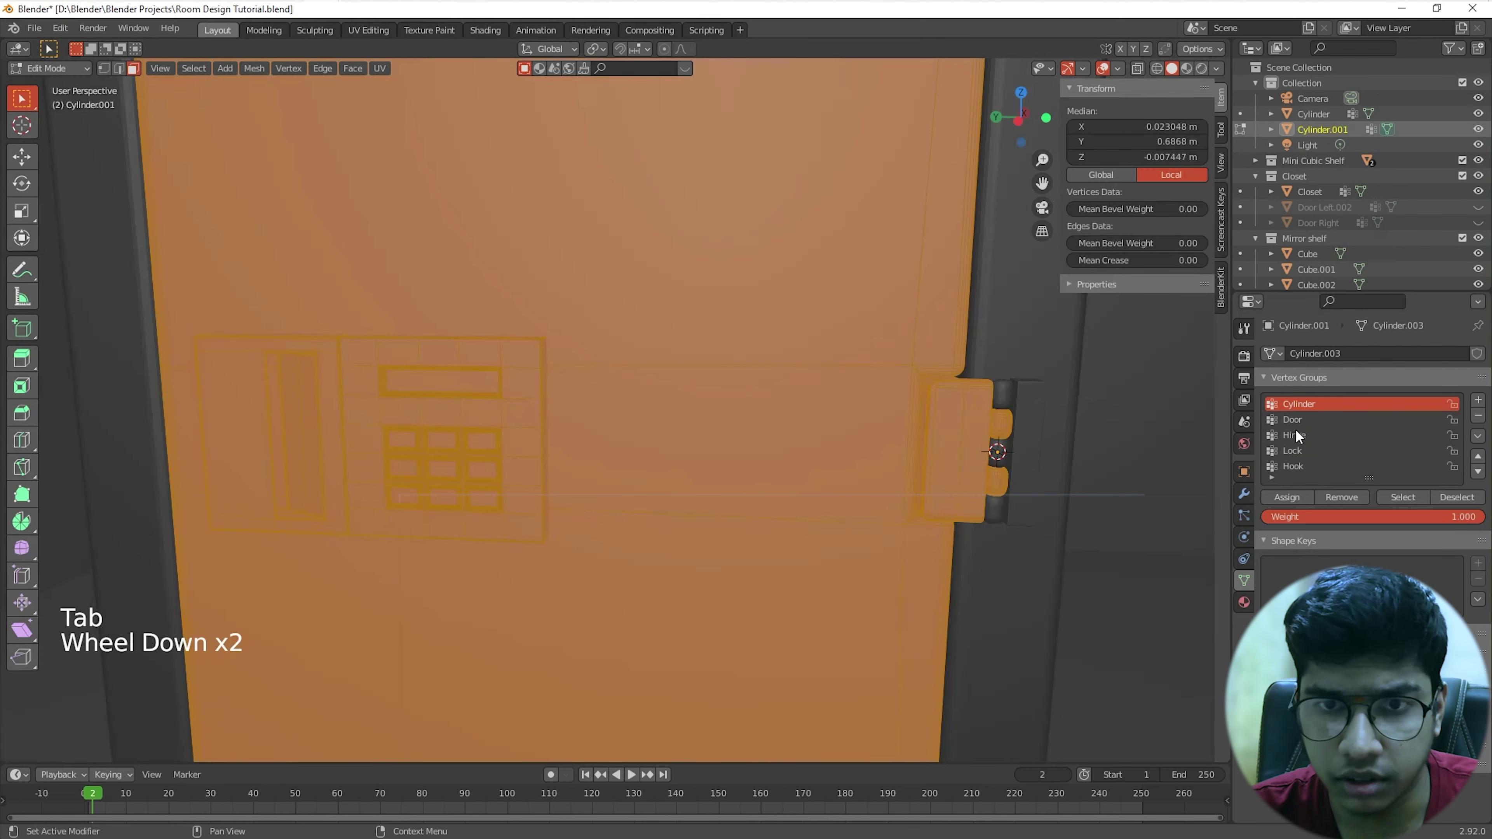
click(1300, 435)
click(1442, 496)
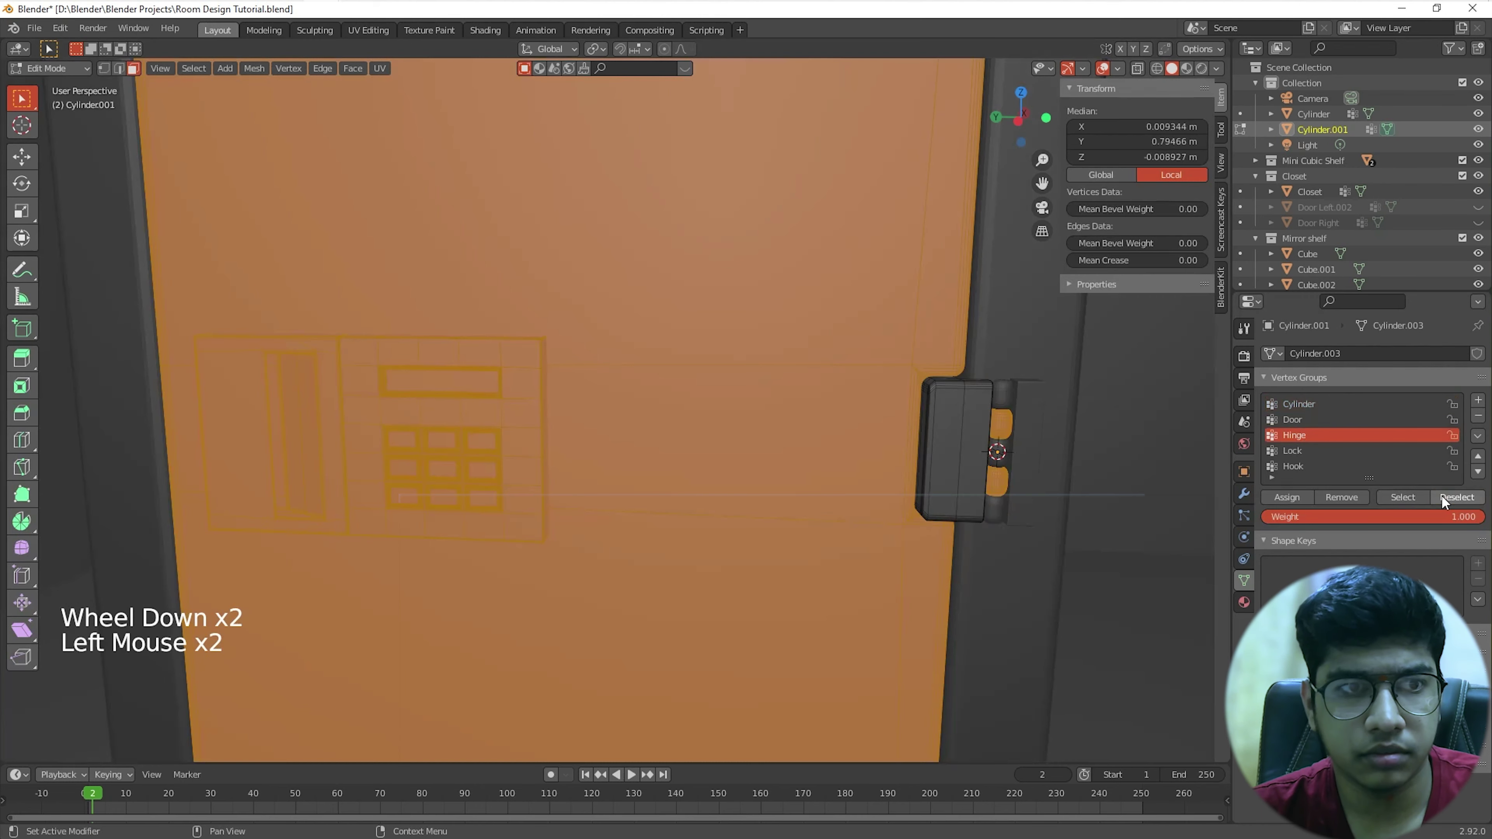
click(1400, 496)
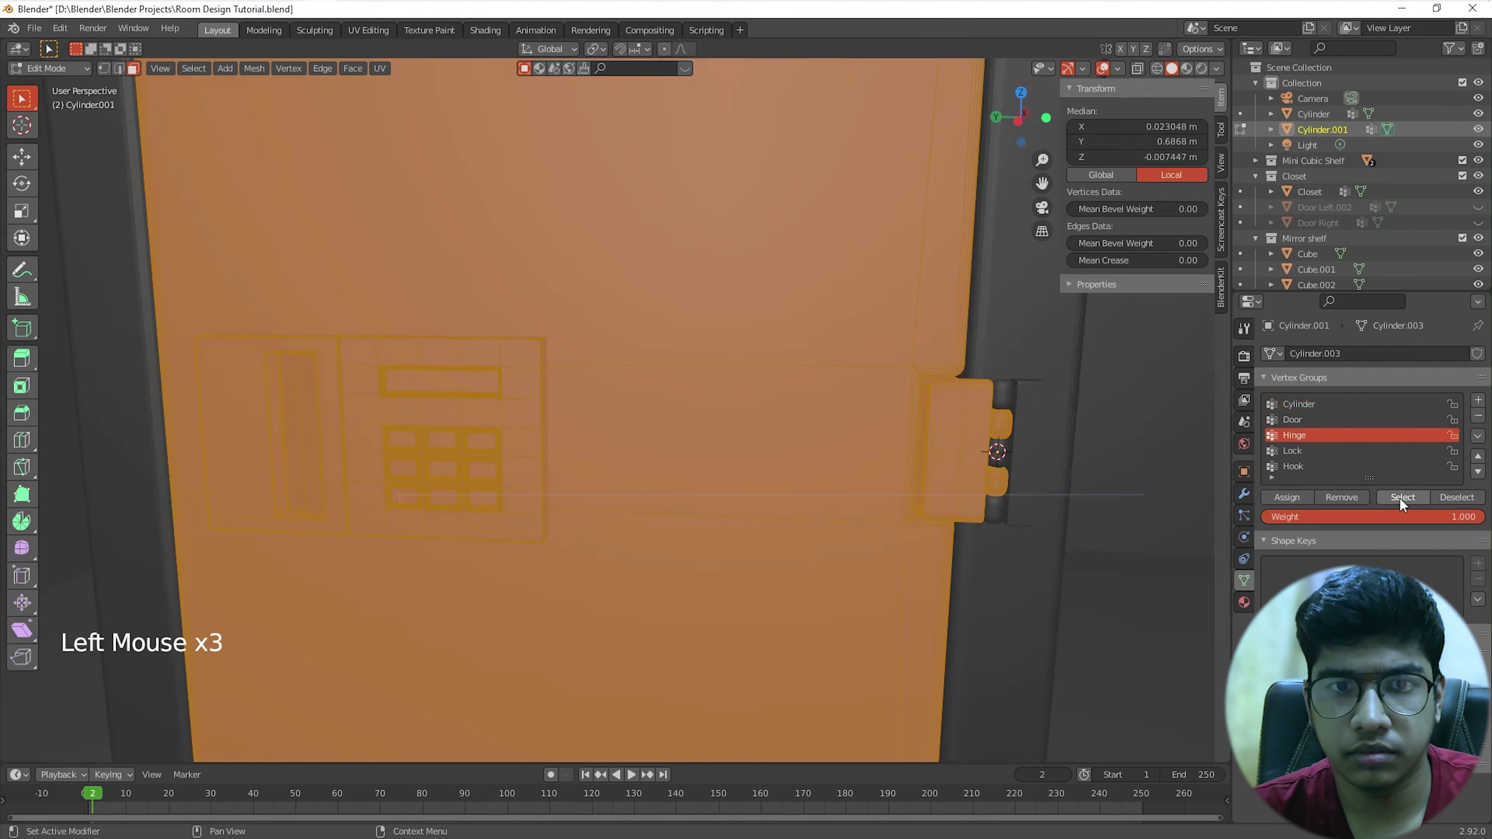
click(1319, 450)
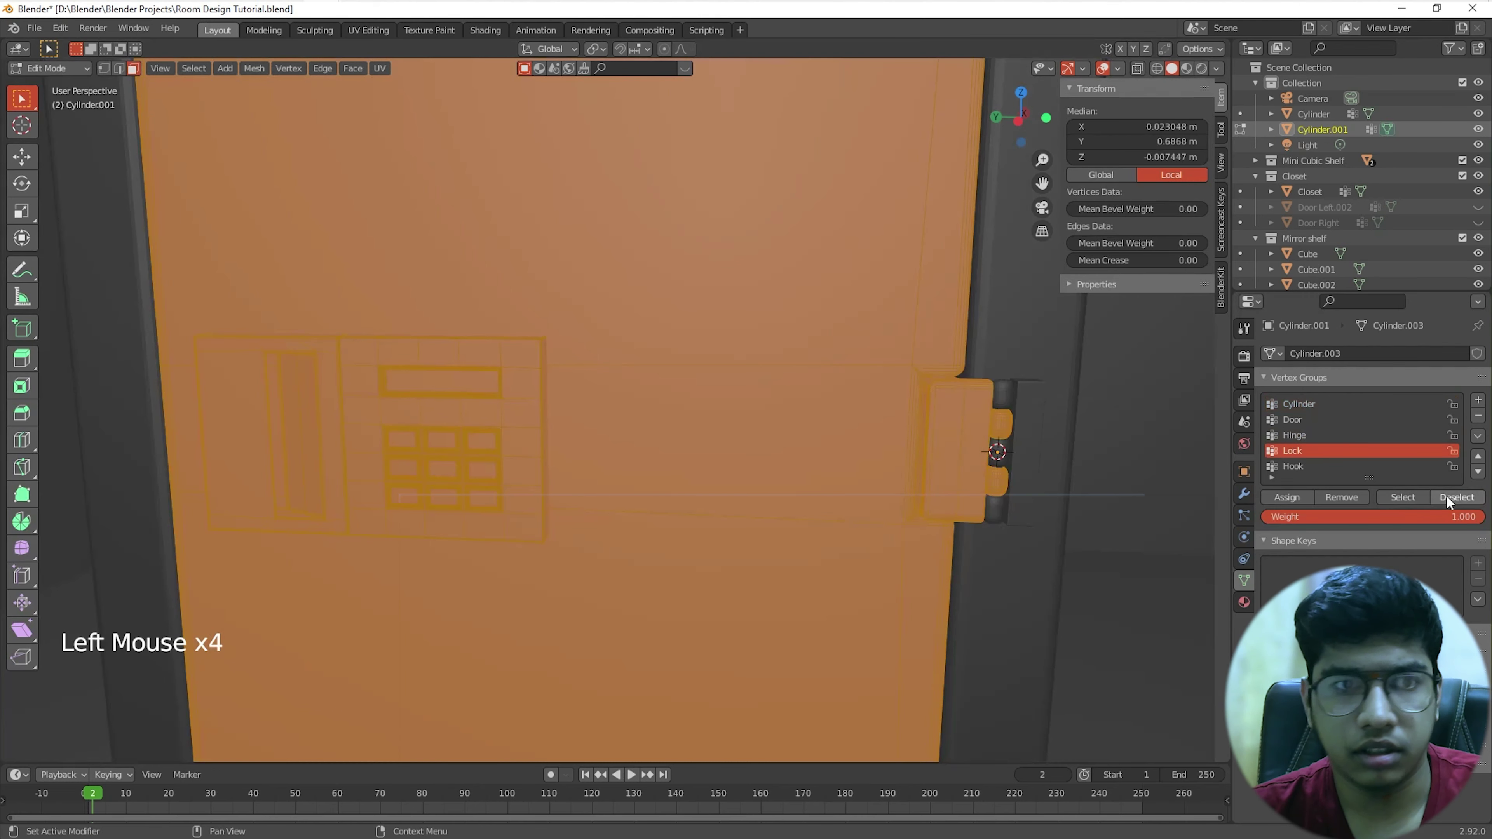
click(1446, 494)
click(1403, 496)
click(1342, 466)
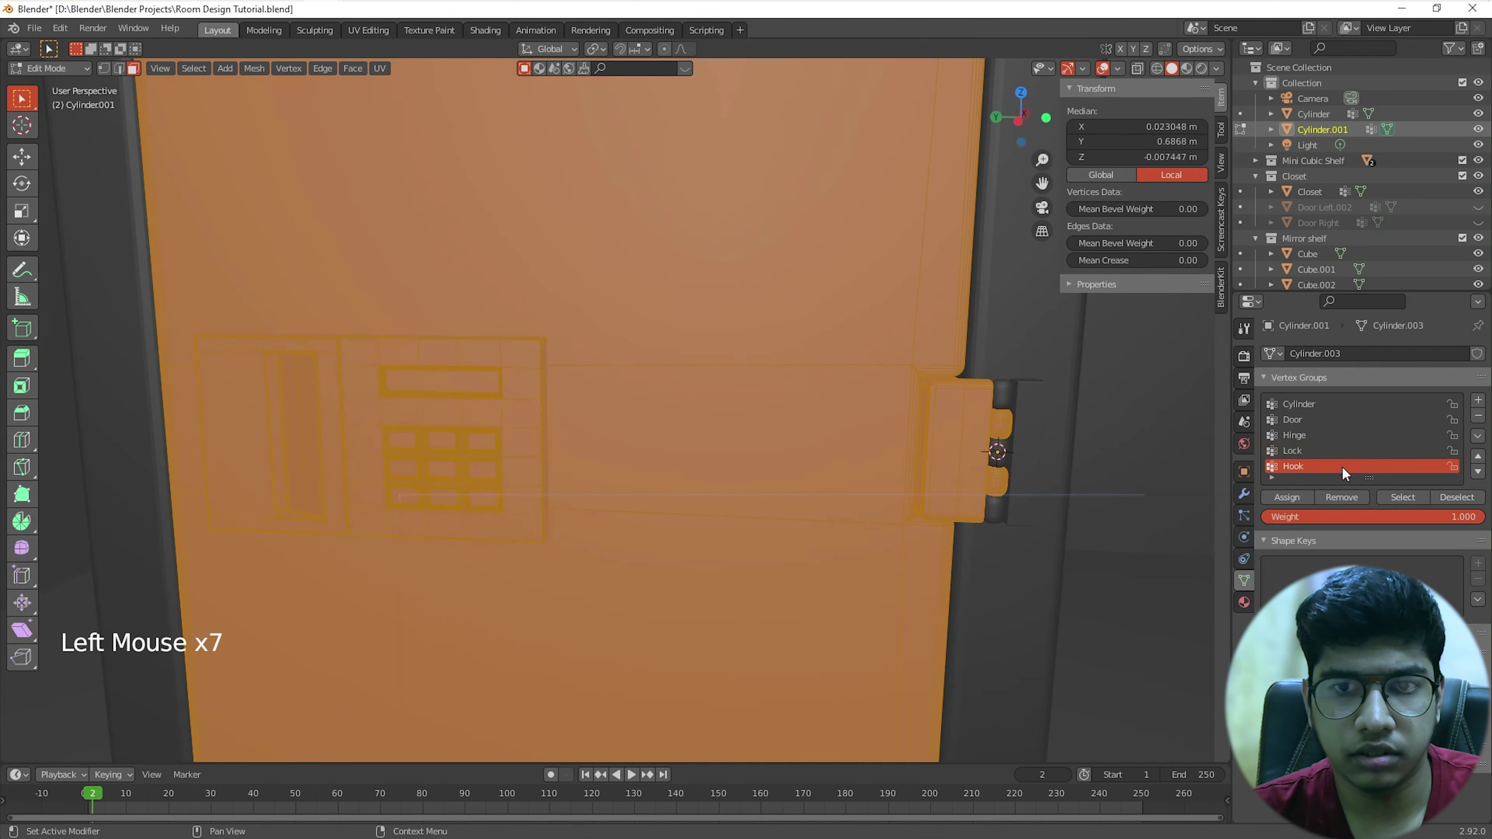
click(1445, 498)
click(1415, 504)
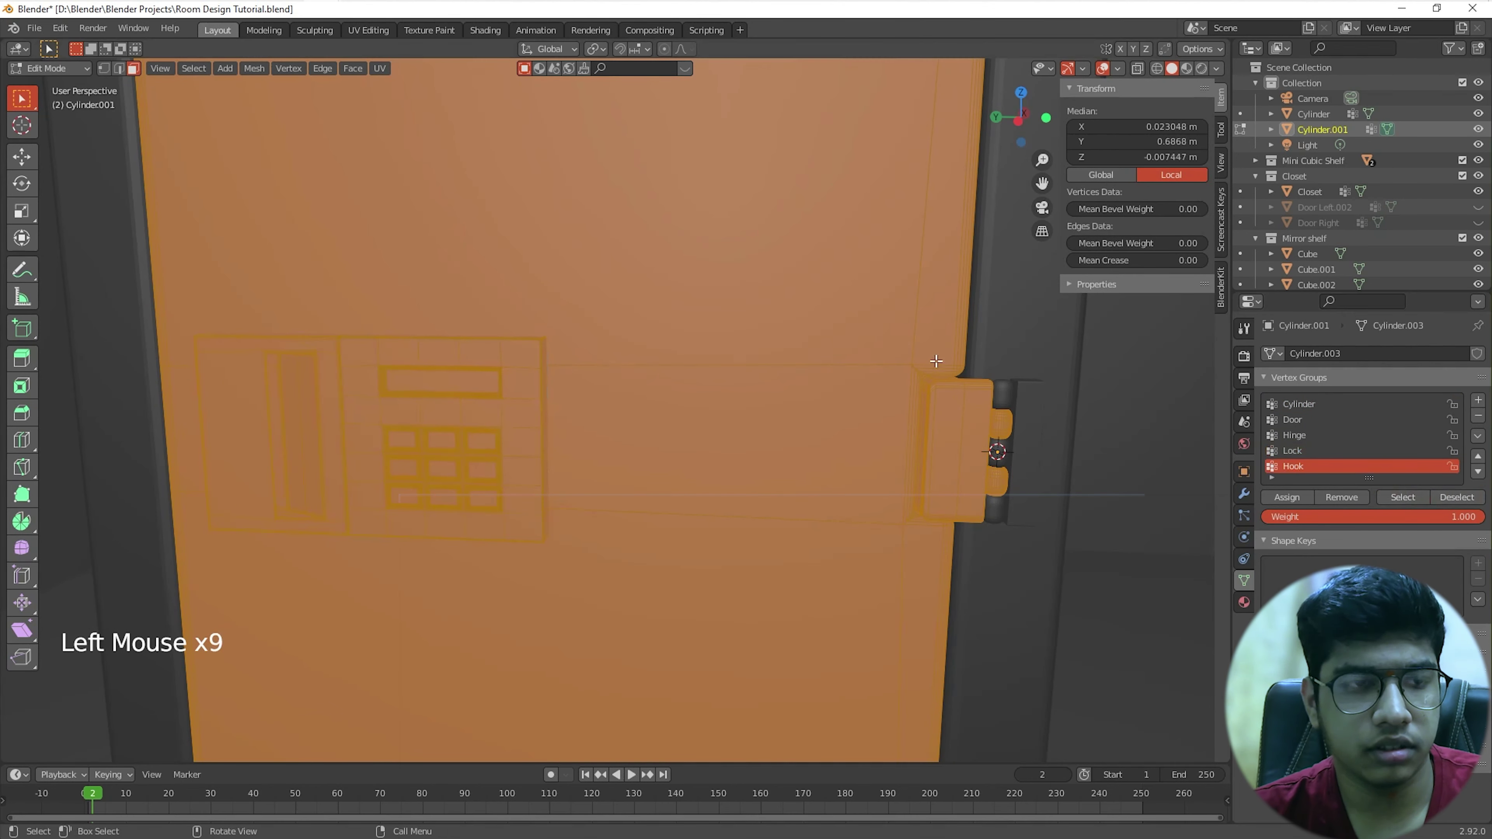
scroll(917, 338, down, 2)
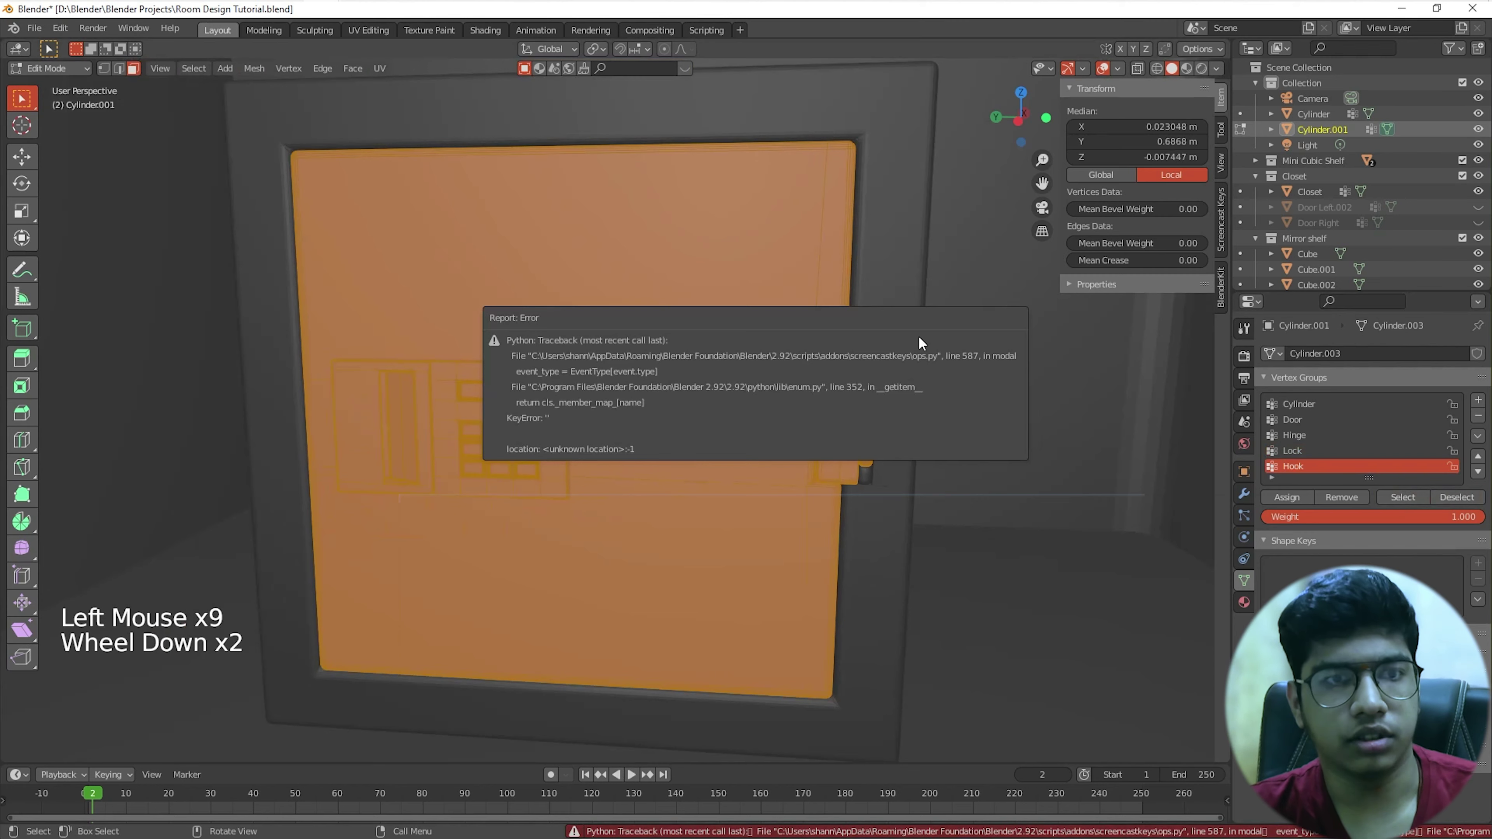
key(Tab)
scroll(889, 353, up, 2)
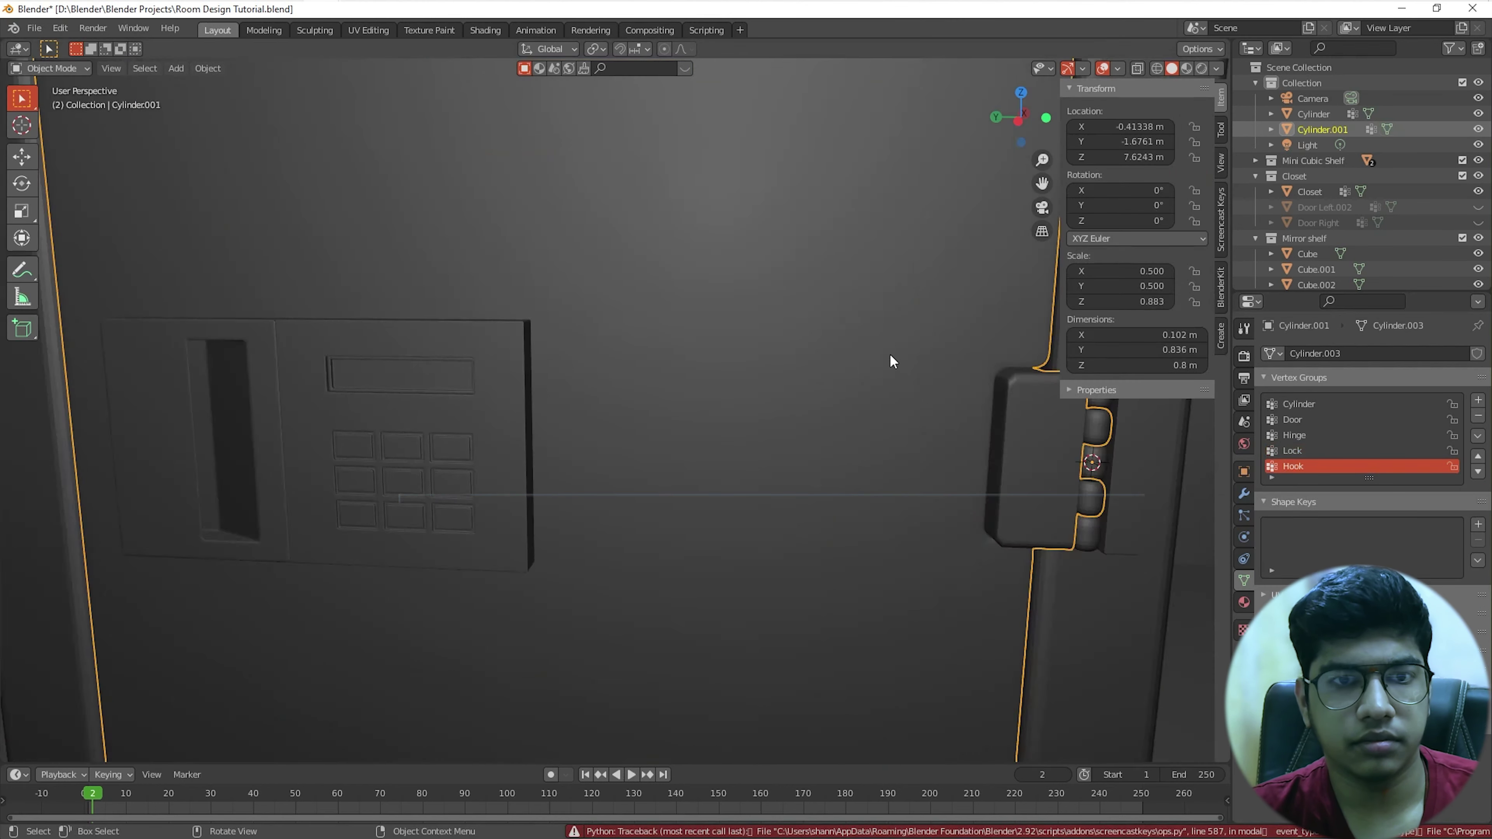
Step: Isolate the locker body in local view and return to the full scene centred on it
scroll(889, 354, down, 2)
click(893, 314)
key(KP_Divide)
key(KP_Divide)
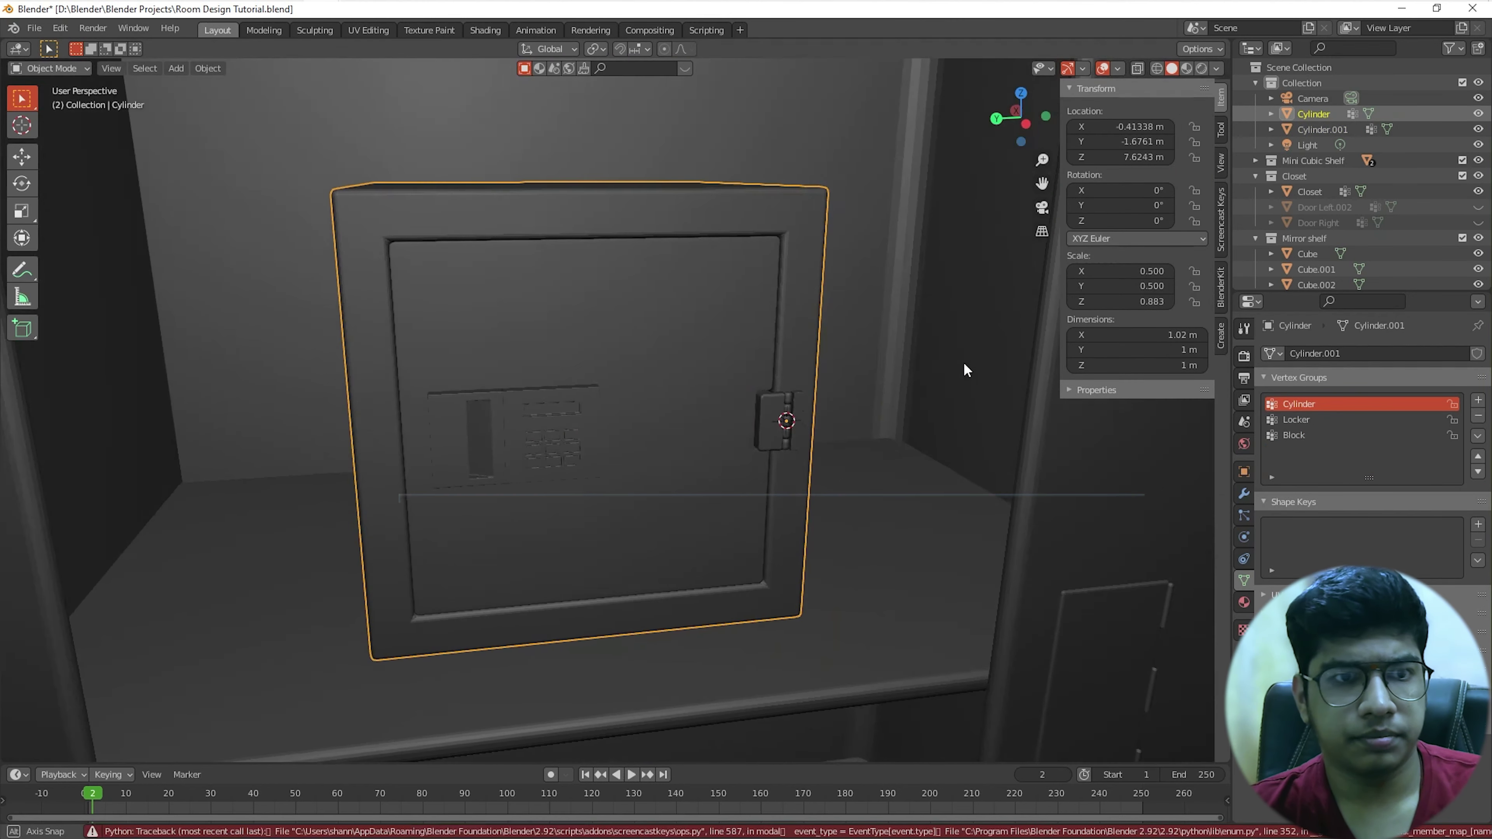
Step: Test the locker door's swing by rotating it about 21° around the global Z axis, and undo the rotation
scroll(558, 385, up, 1)
click(531, 403)
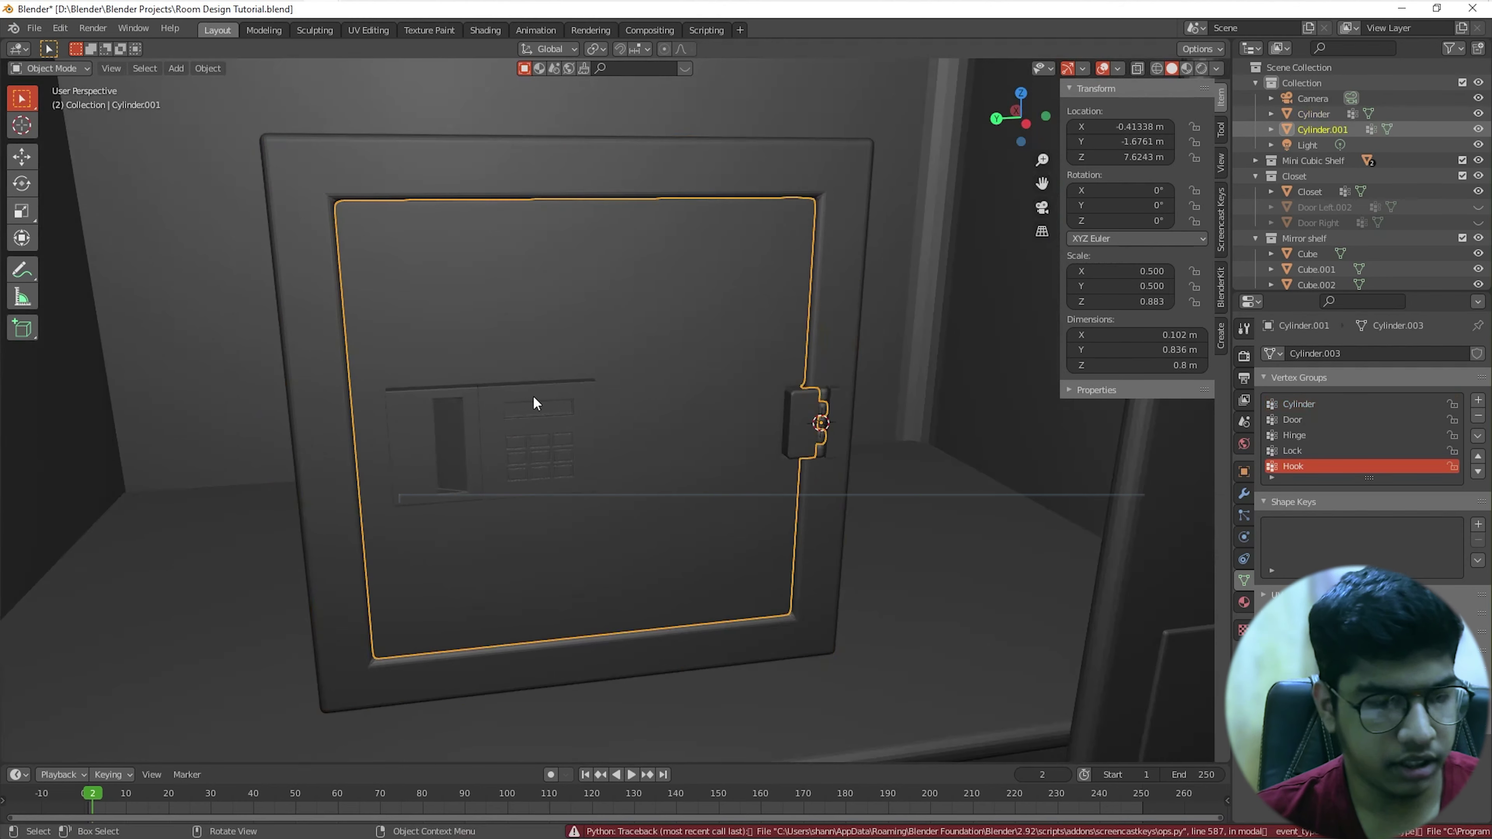
key(r)
key(z)
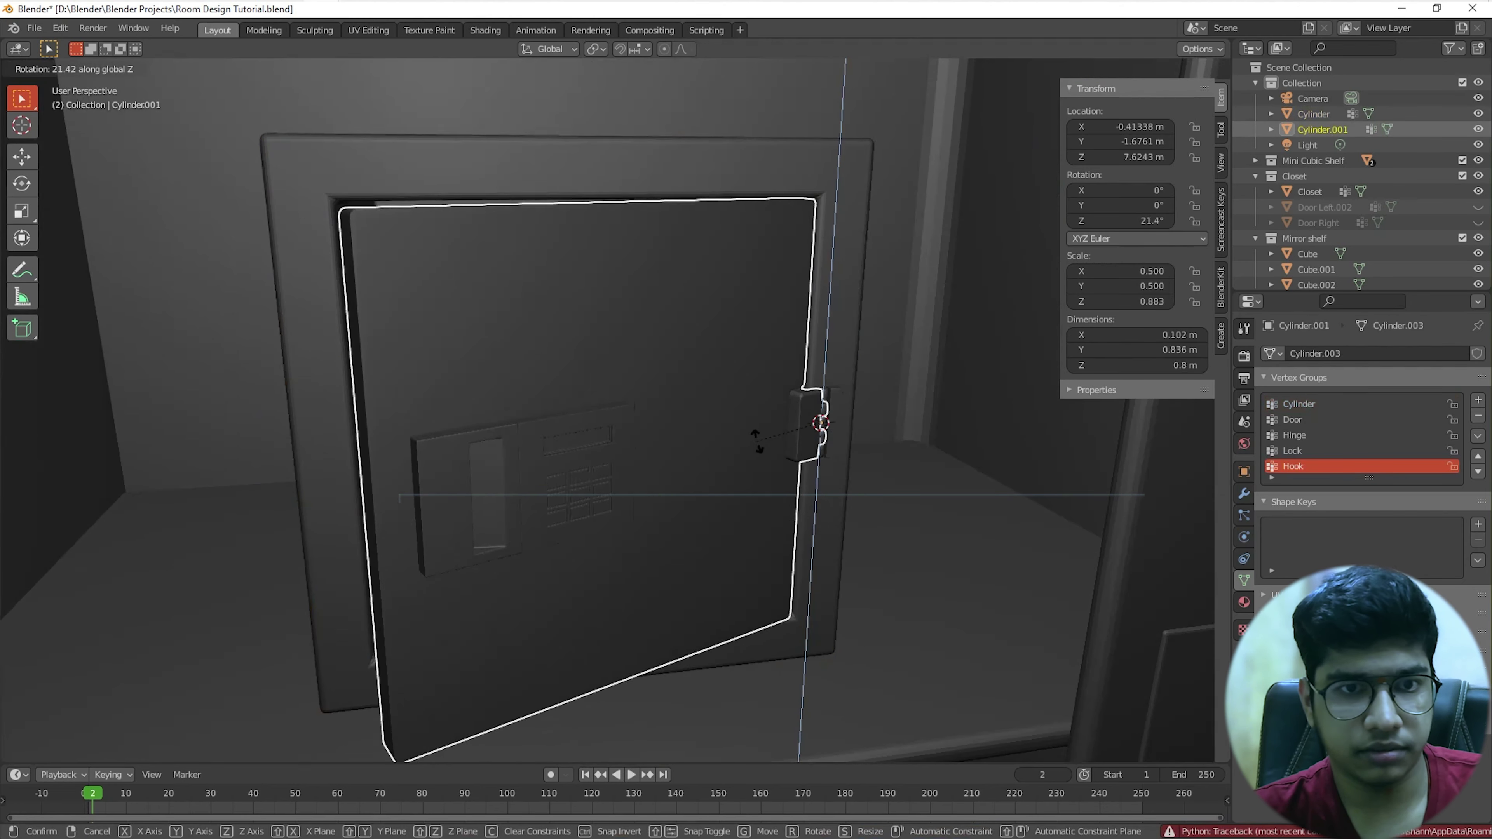
click(768, 446)
middle_drag(768, 446, 903, 407)
key(ctrl+z)
scroll(723, 403, down, 5)
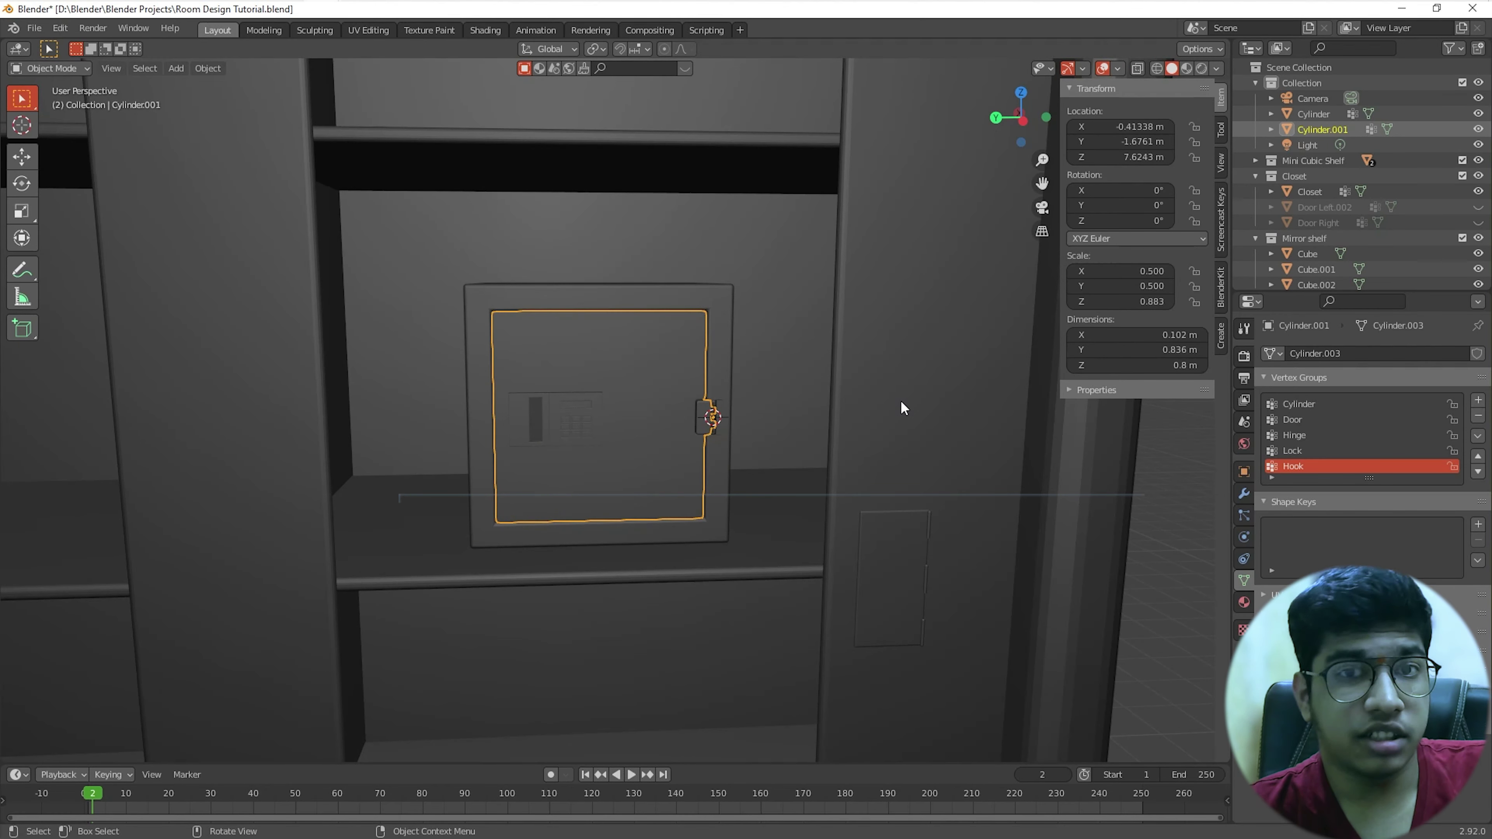
scroll(903, 408, down, 4)
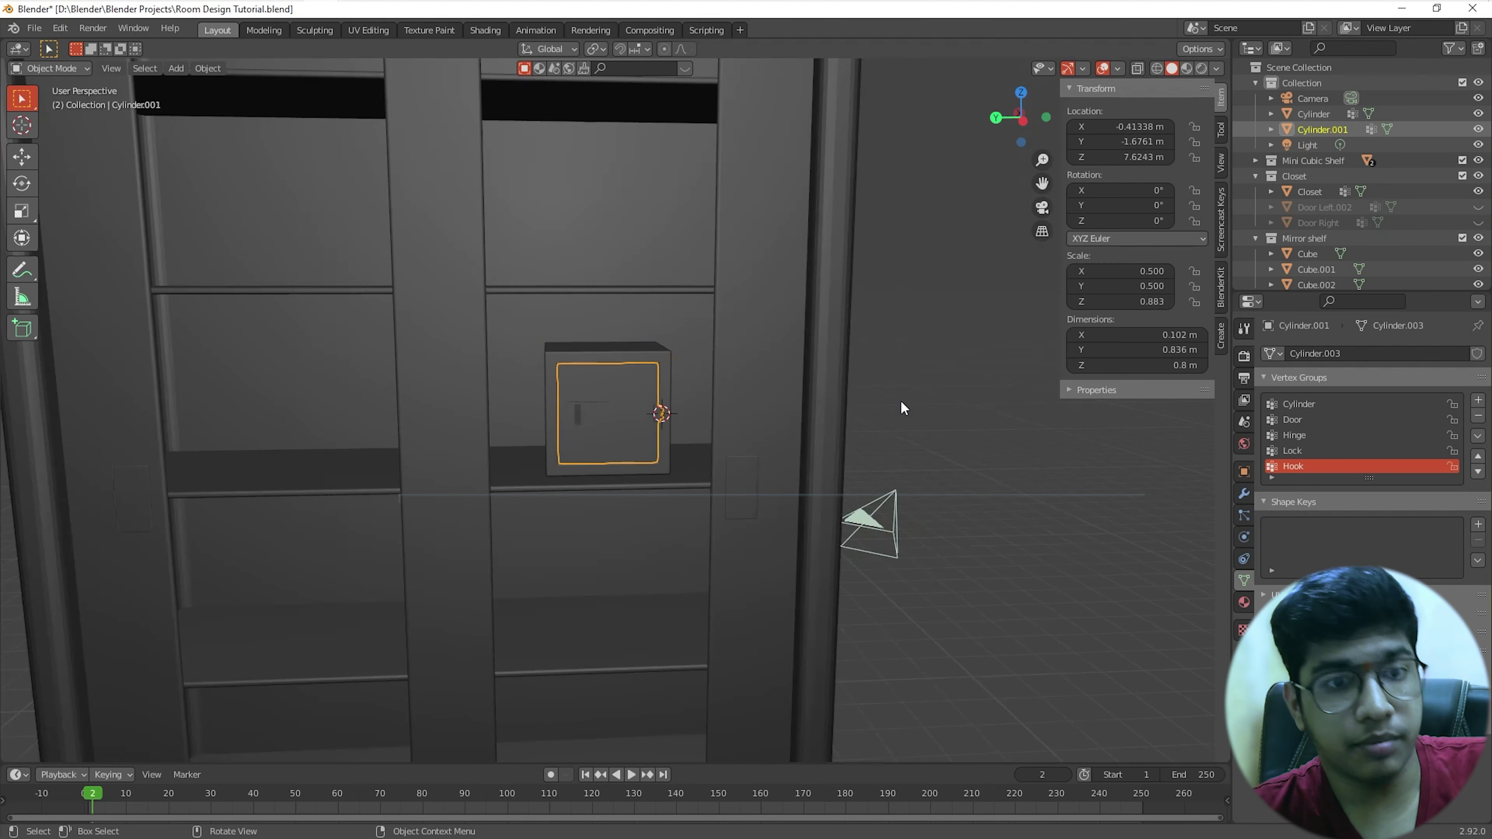
scroll(902, 402, down, 2)
scroll(902, 402, up, 4)
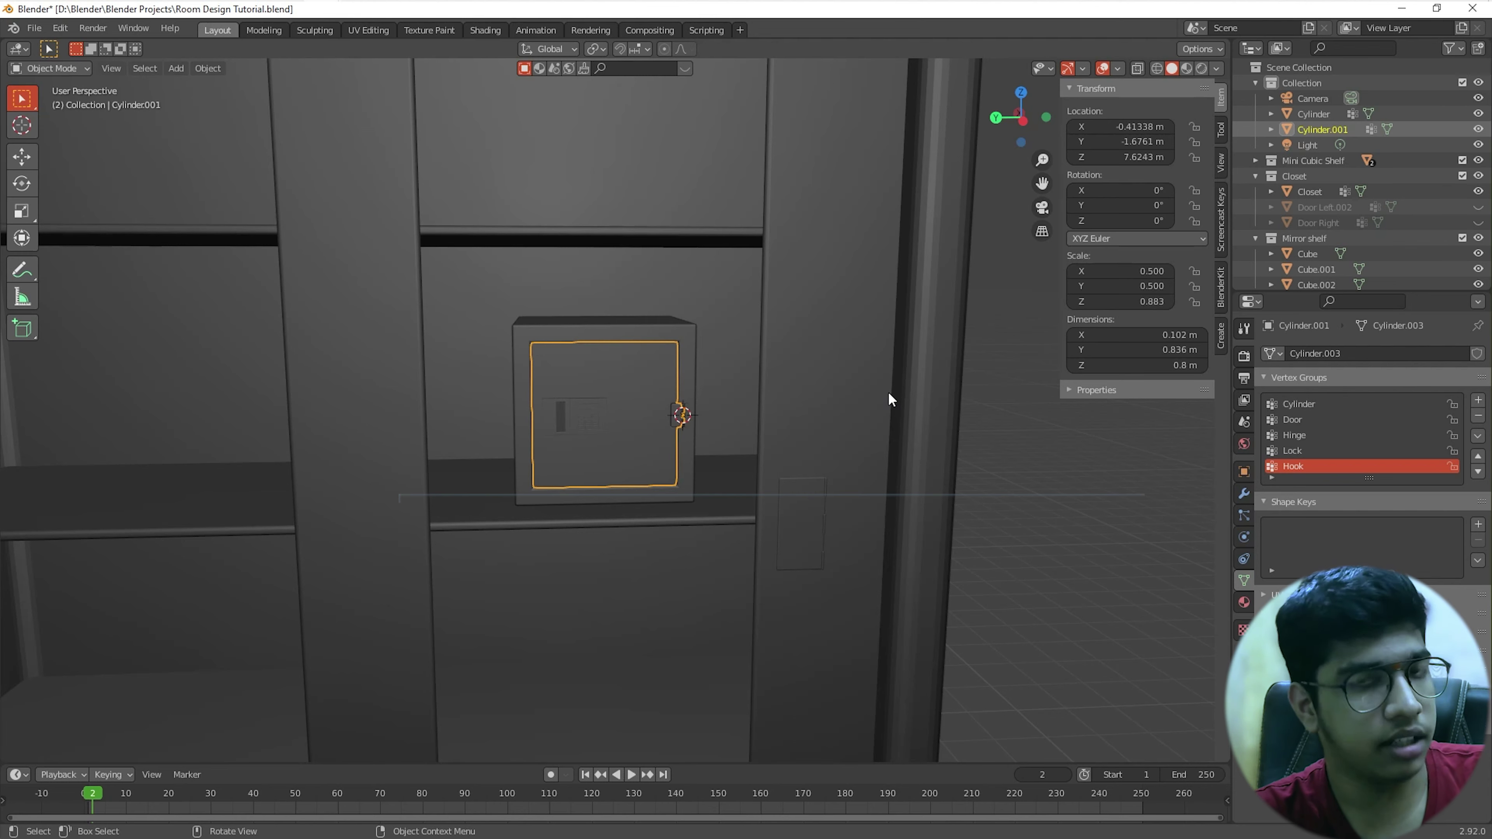
scroll(731, 409, up, 3)
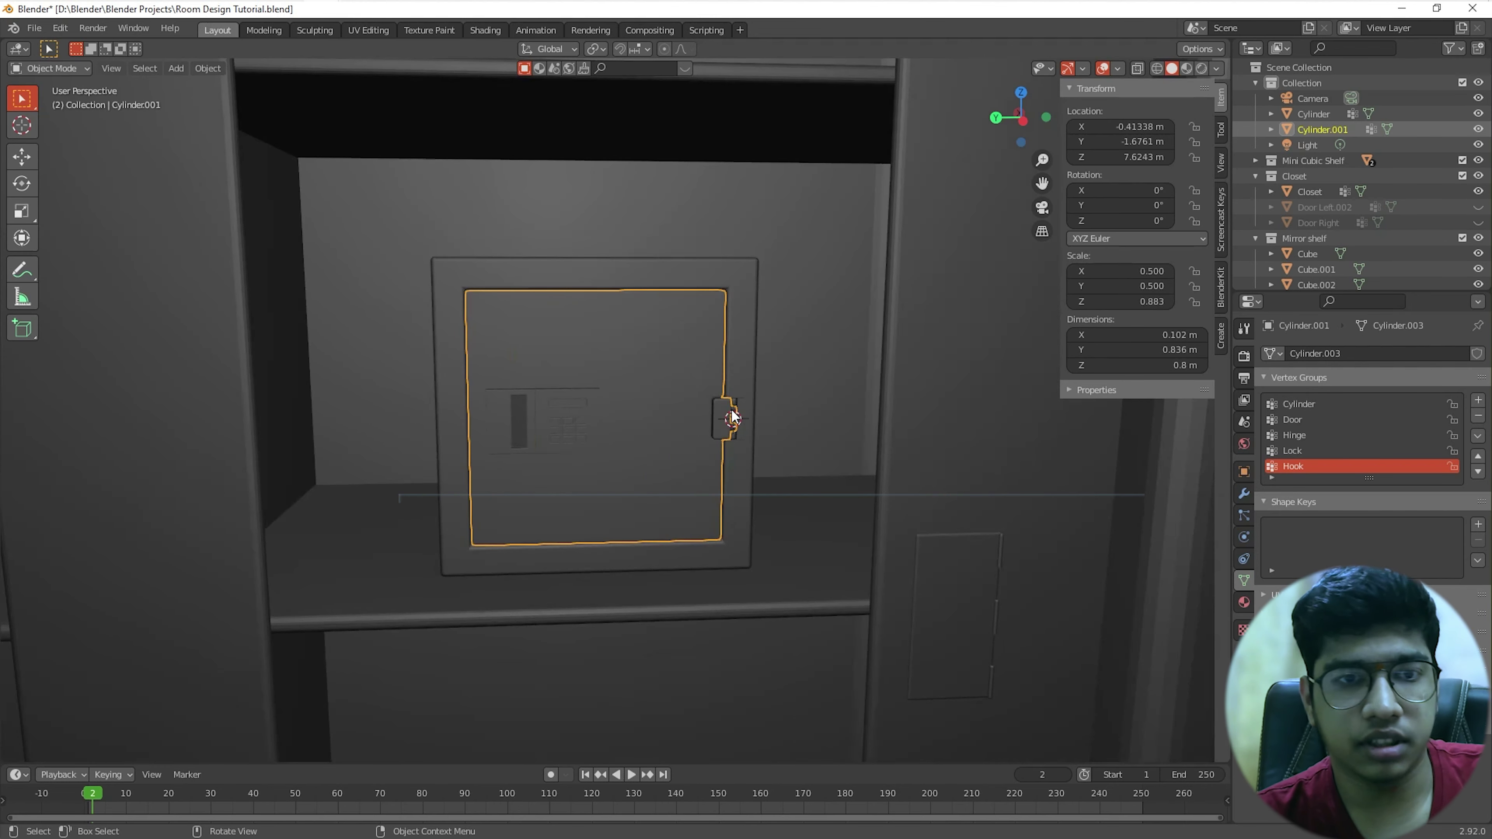
scroll(731, 408, down, 5)
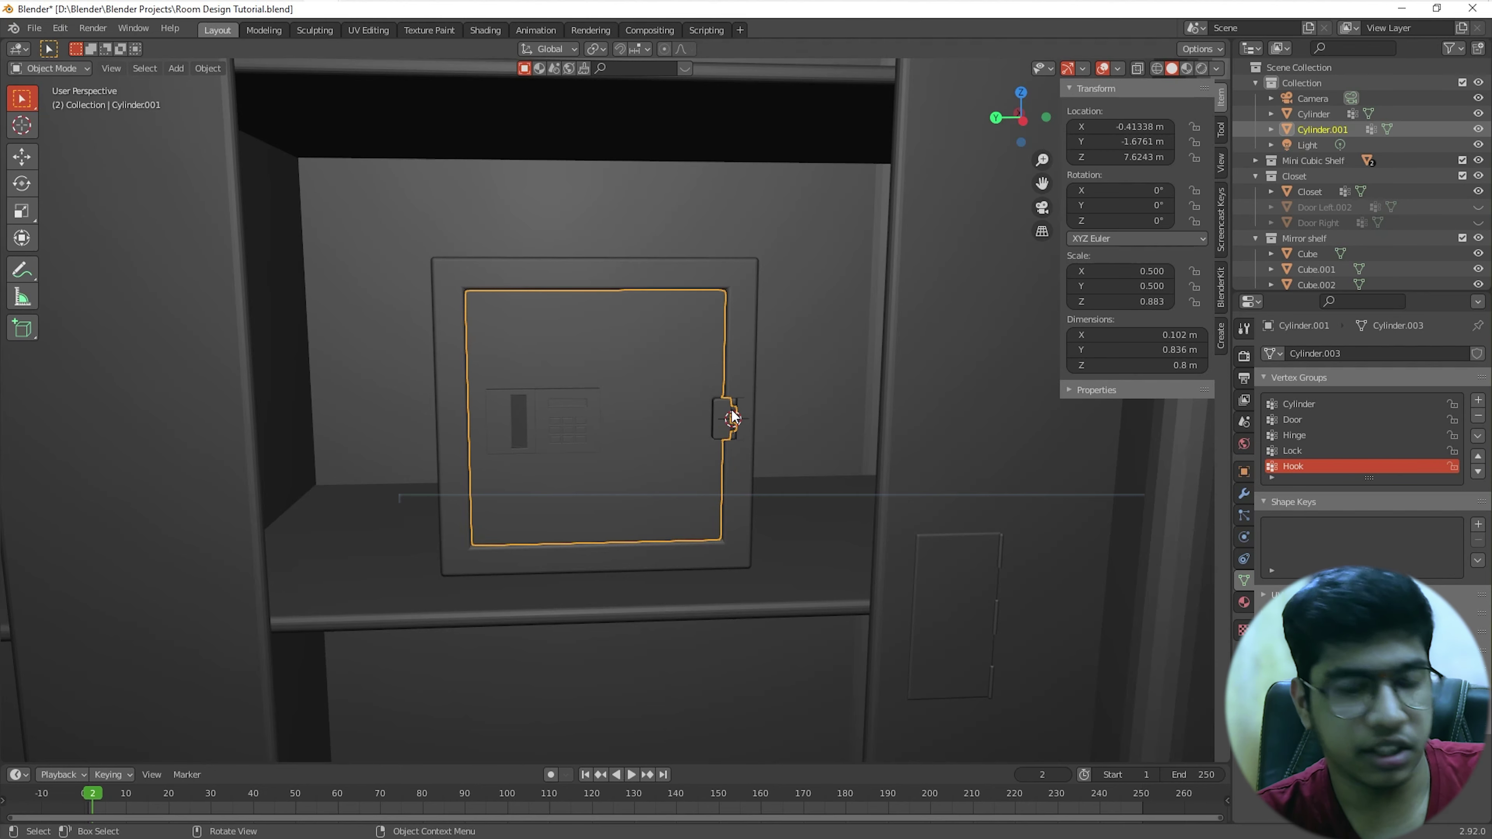
scroll(732, 416, up, 5)
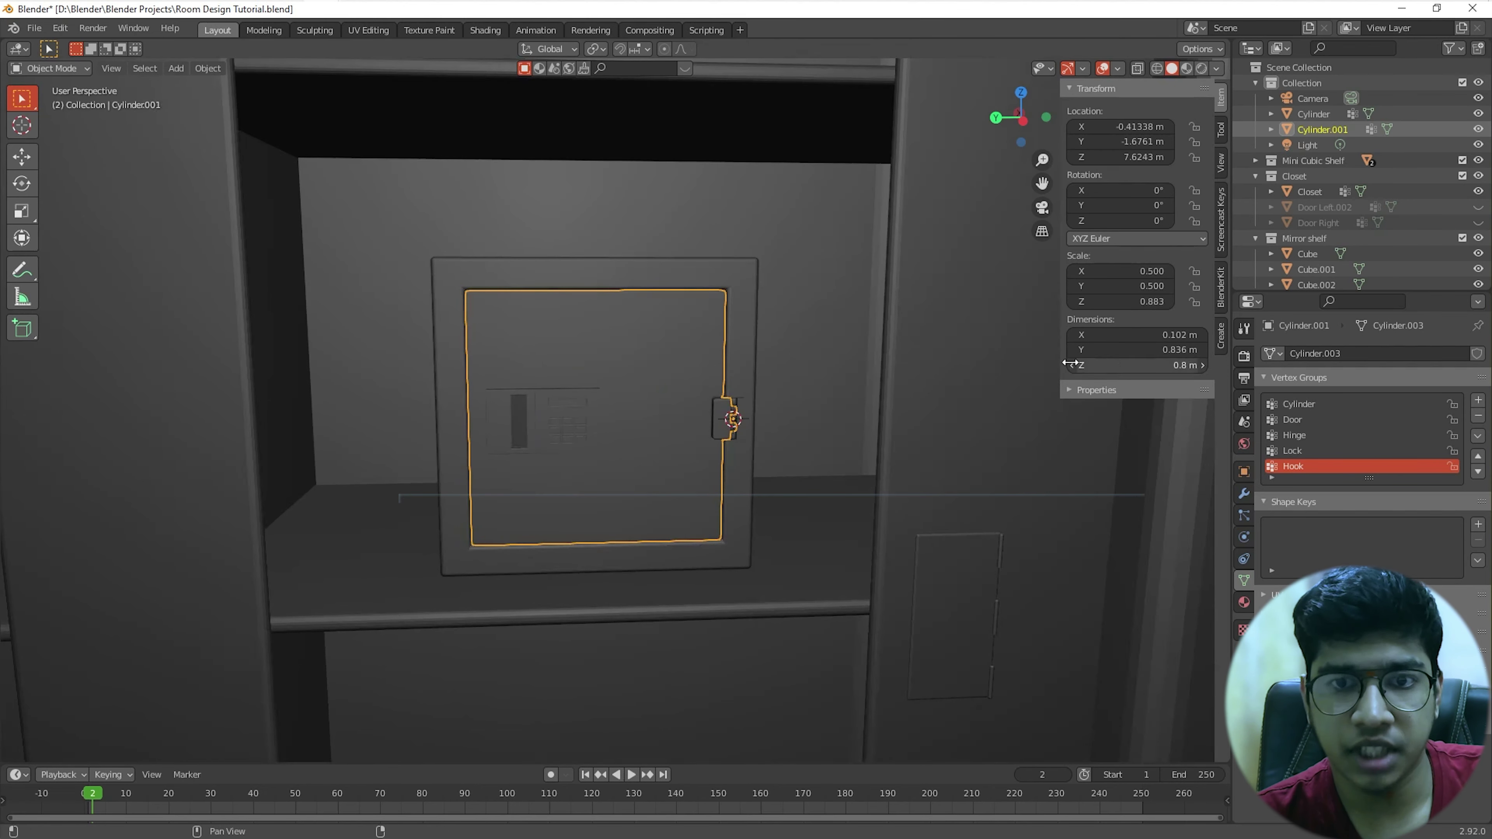